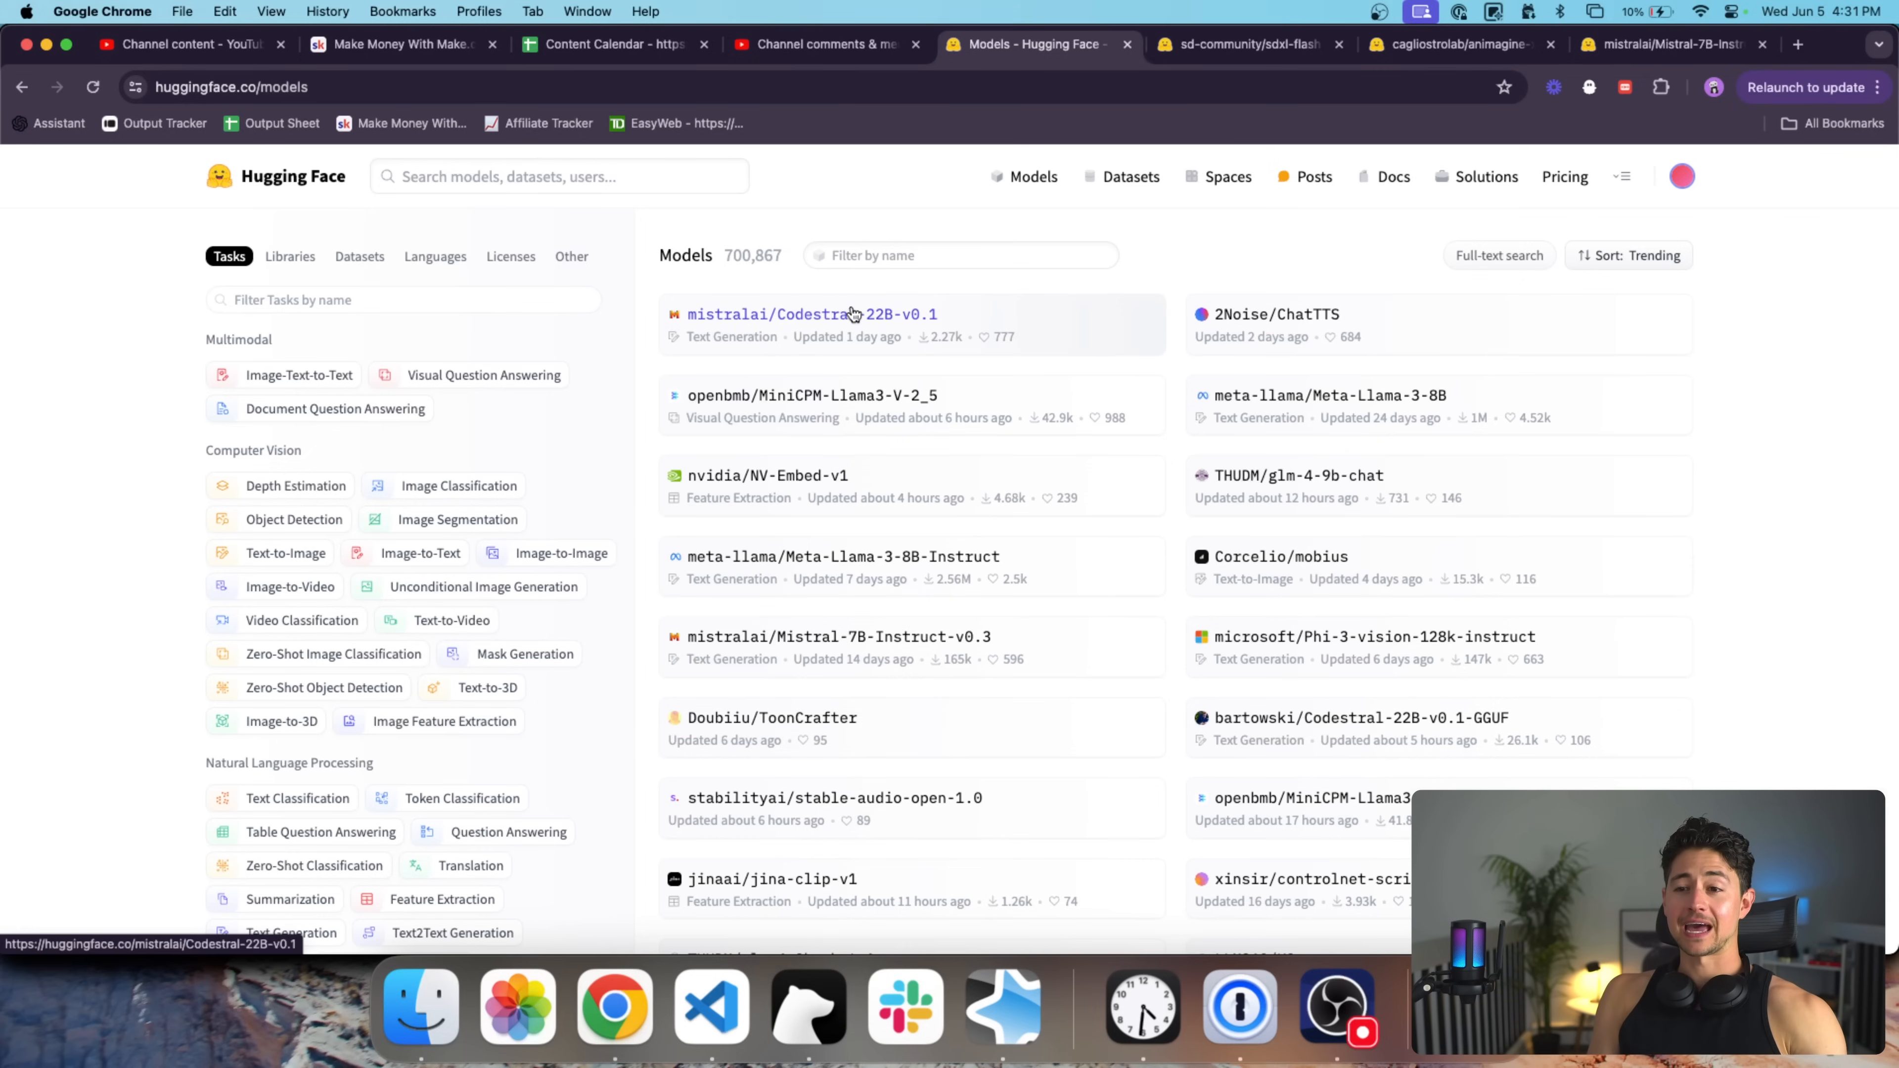
# Preview the Codestral-22B-v0.1 model page, close it, and switch to the SDXL Flash tab.
pyautogui.keyDown('super'); pyautogui.click(837, 312); pyautogui.keyUp('super')
pyautogui.click(1140, 47)
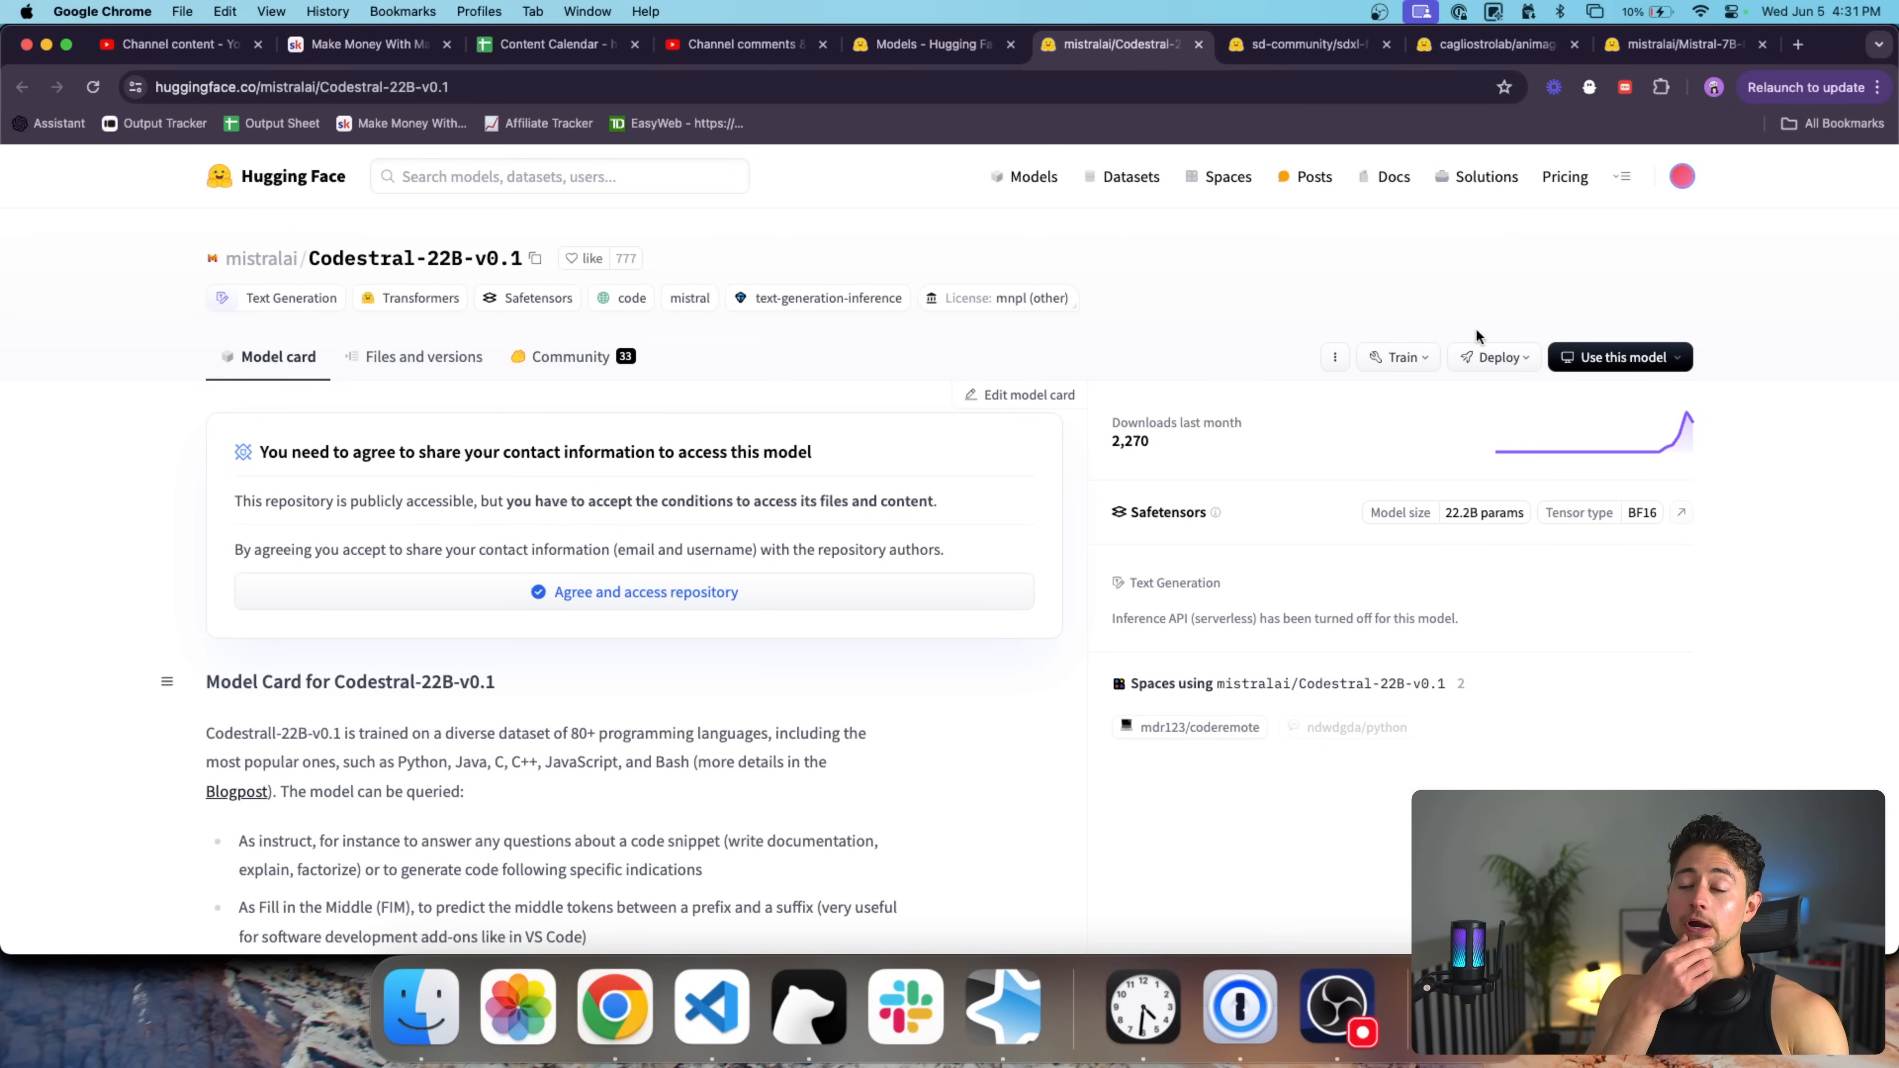
pyautogui.press('super+w')
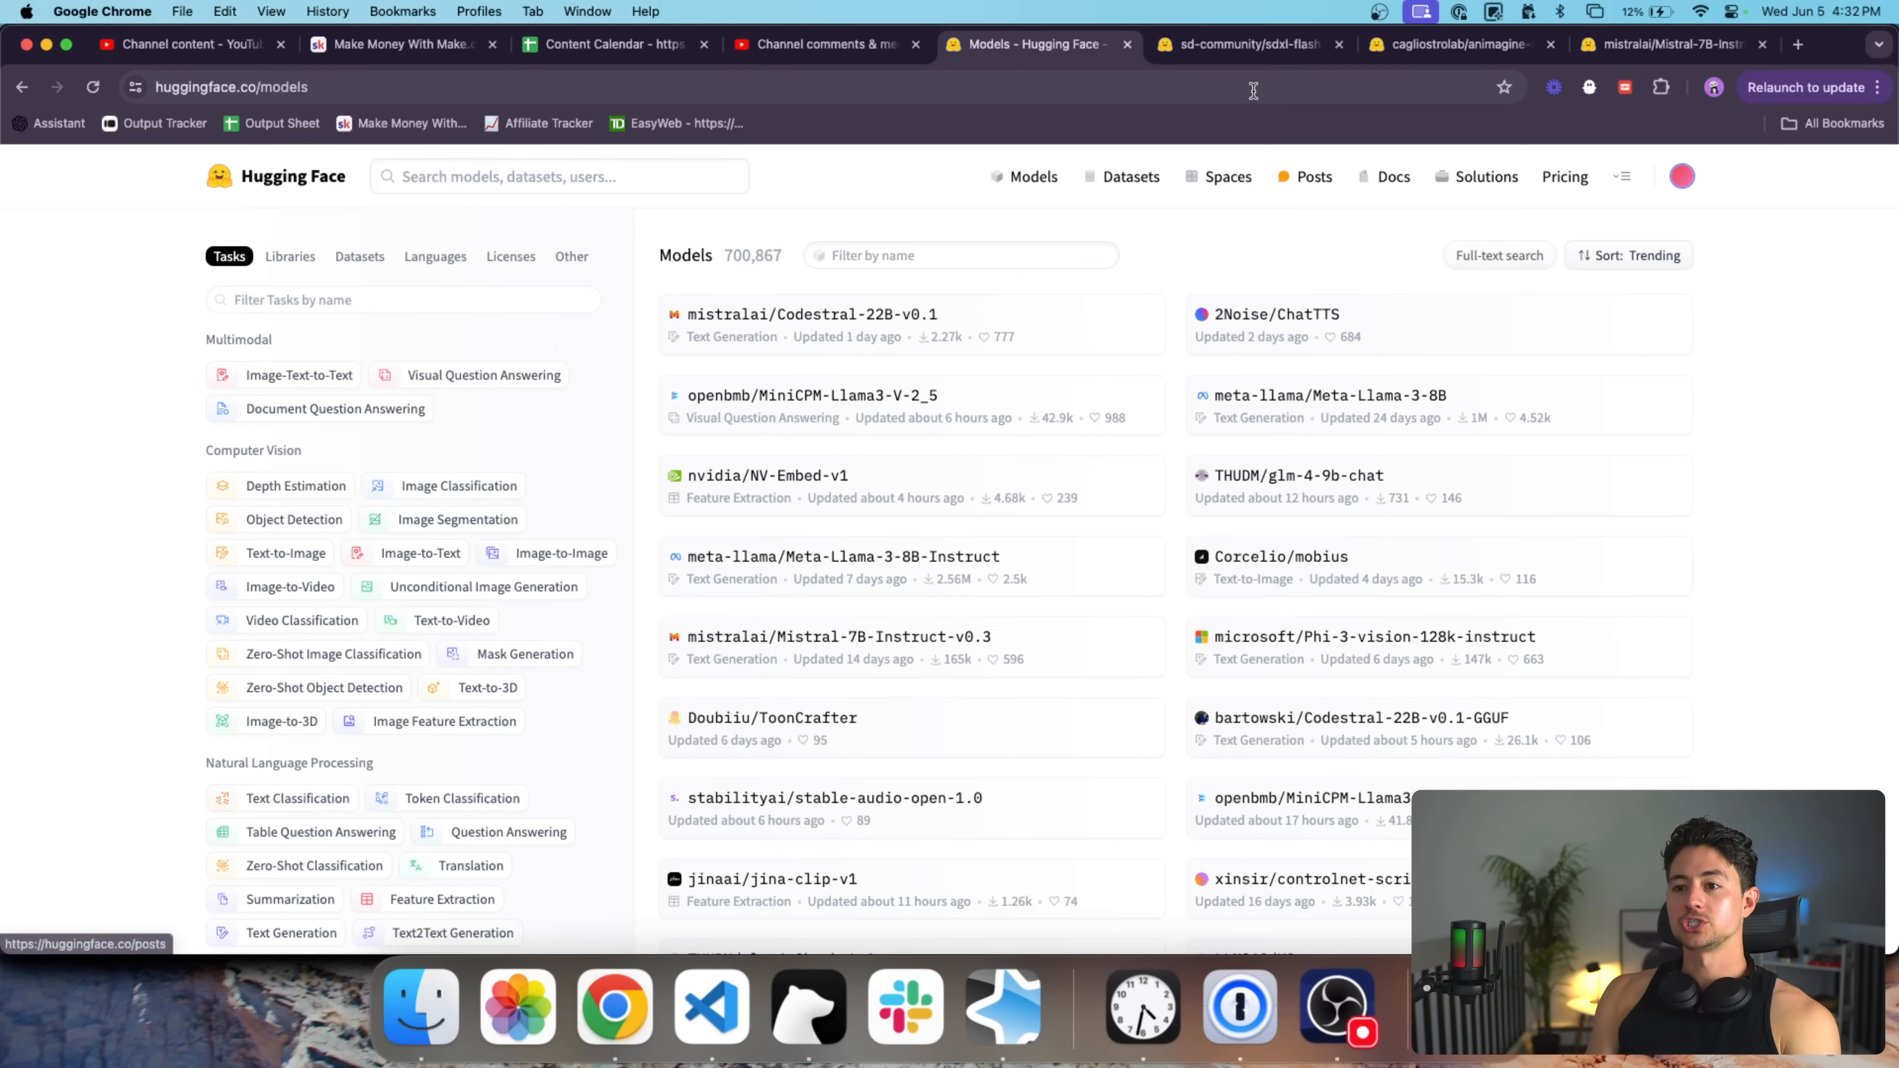
pyautogui.click(1249, 44)
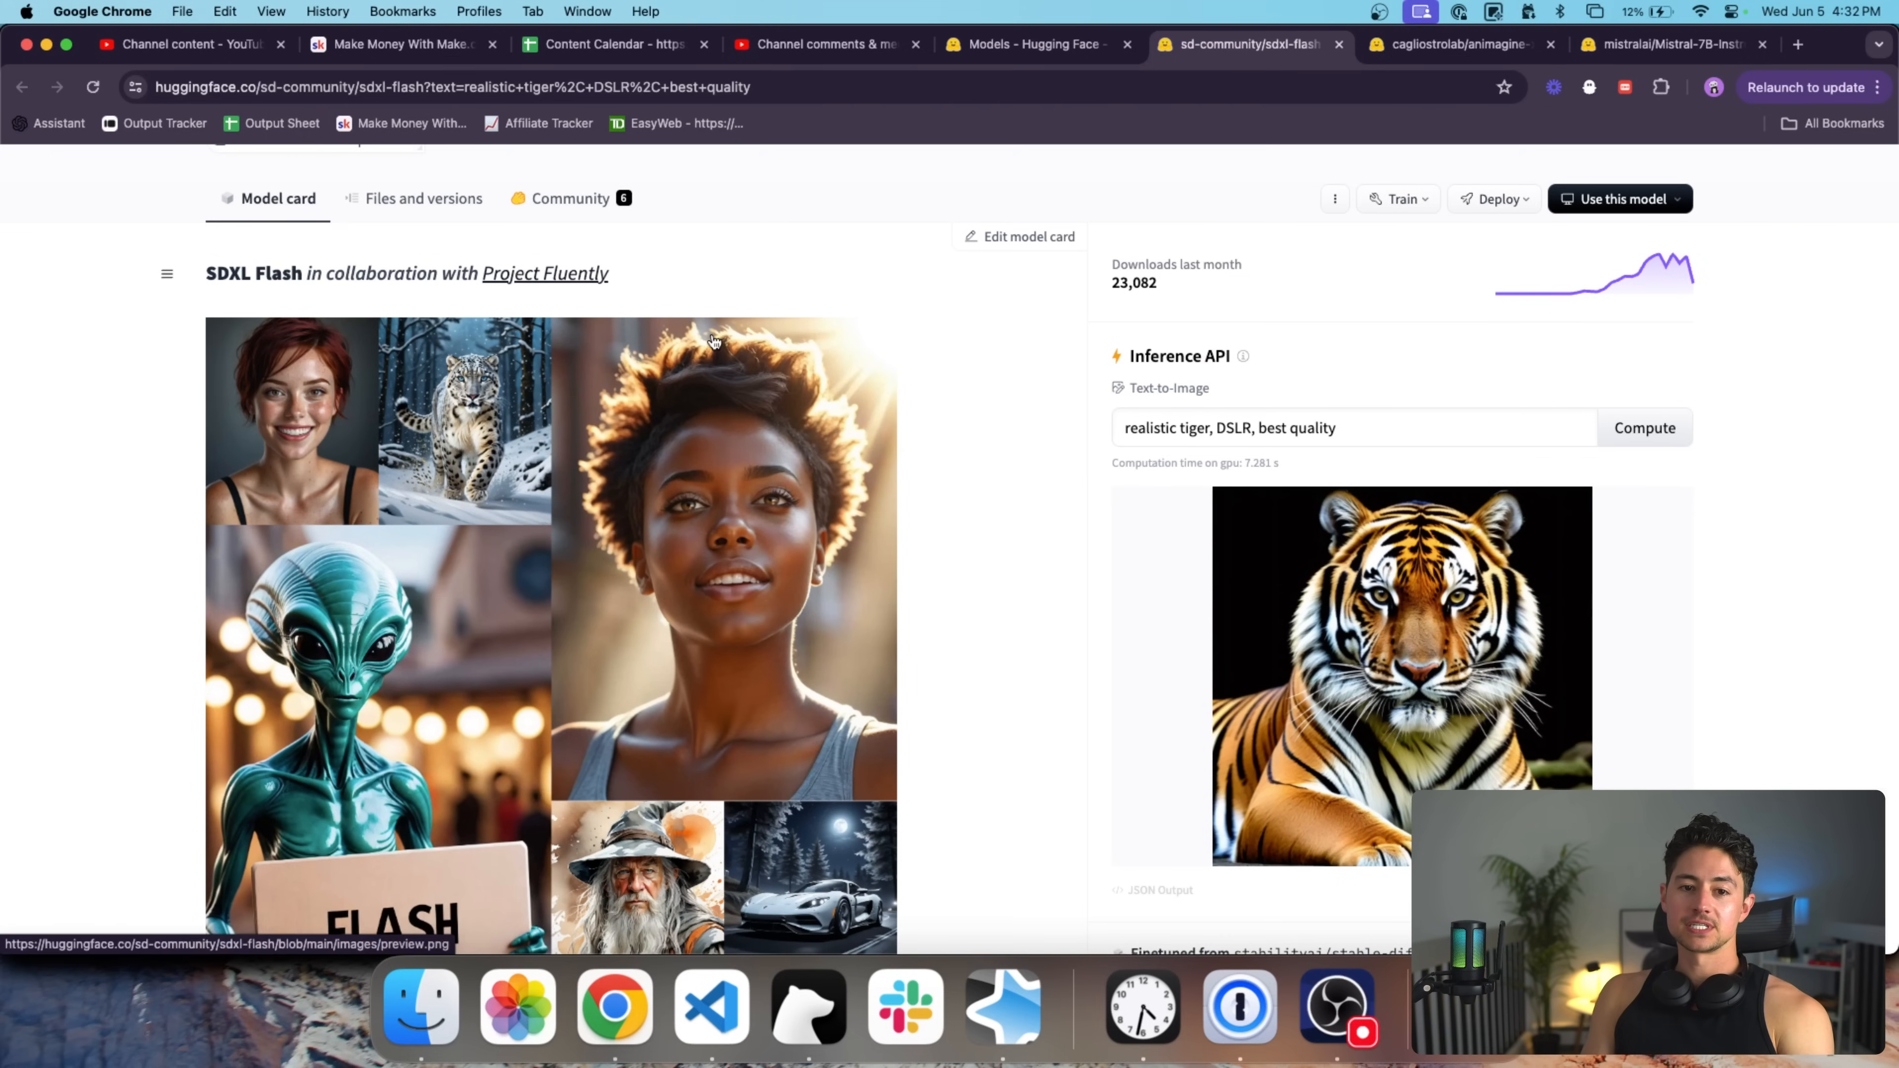
pyautogui.scroll(3, 693, 331)
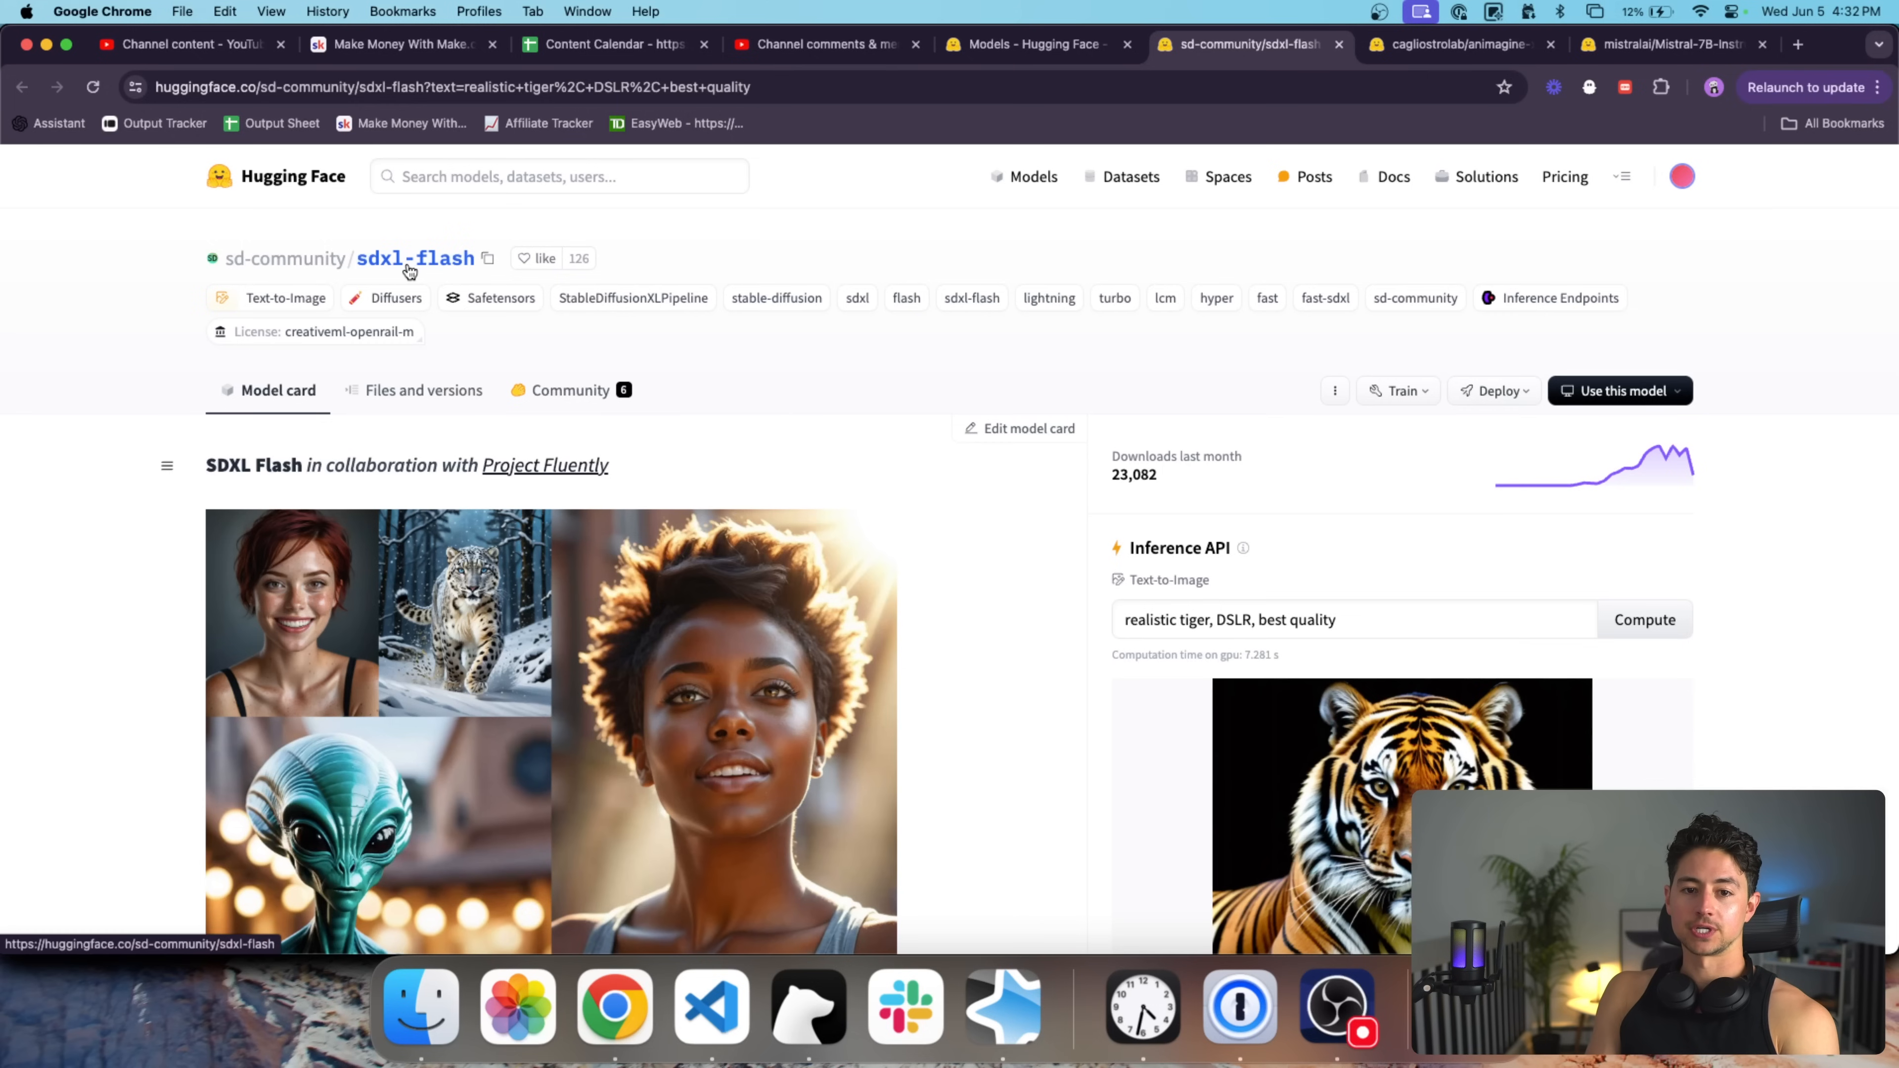
pyautogui.scroll(-3, 1000, 551)
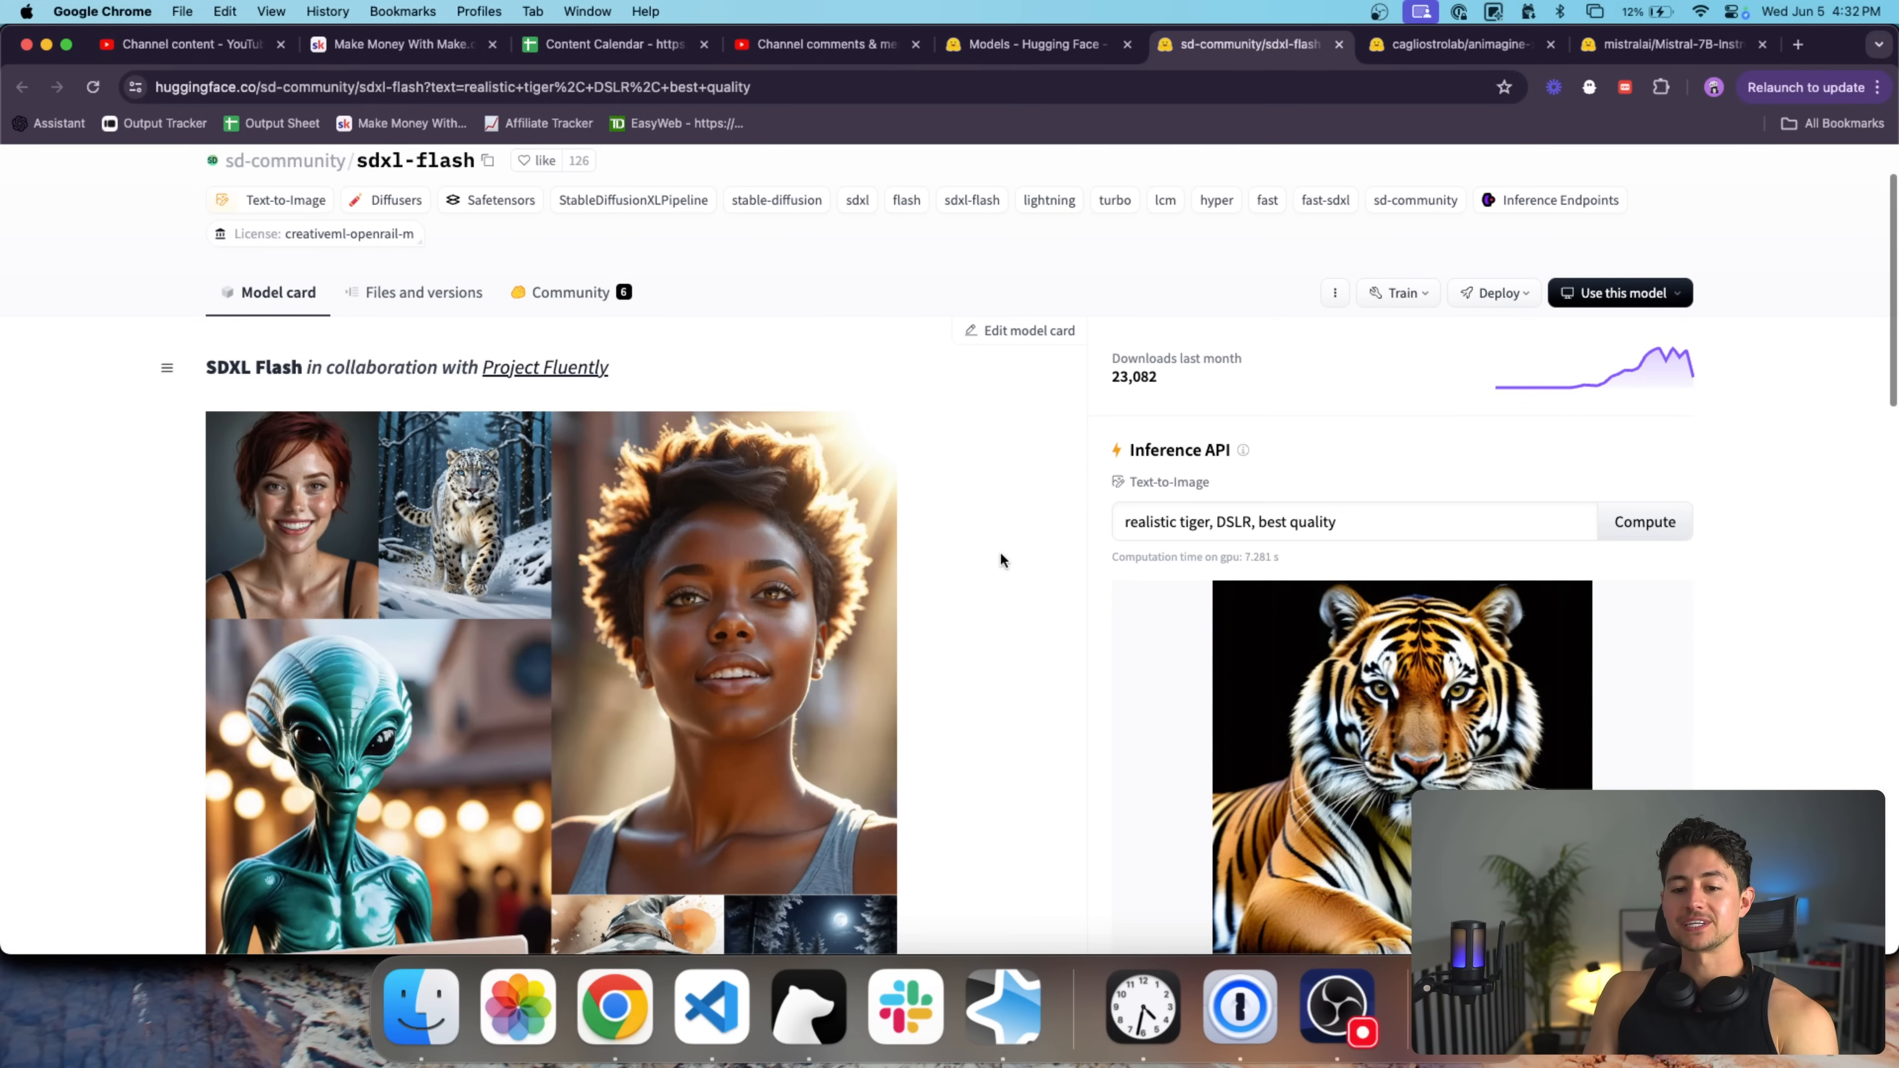
pyautogui.scroll(-3, 1001, 553)
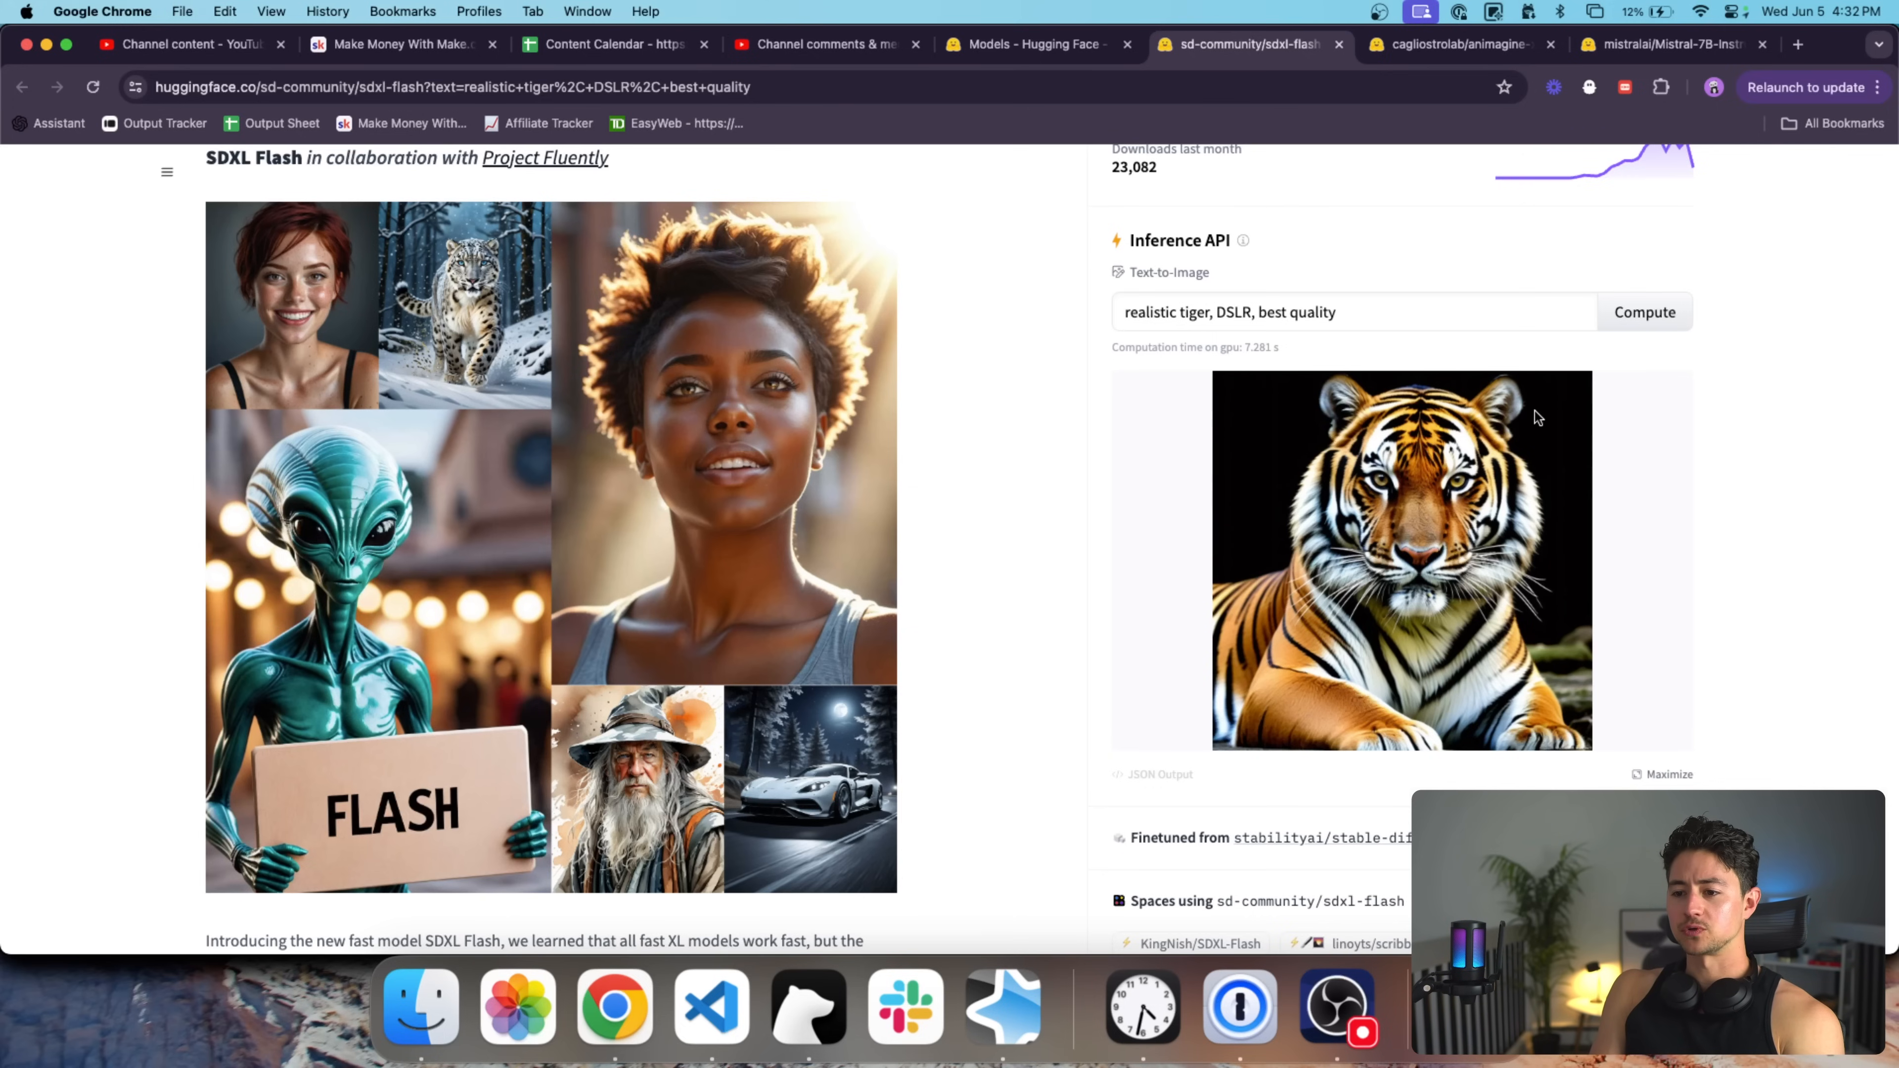
pyautogui.scroll(-3, 1531, 408)
pyautogui.scroll(6, 1529, 406)
pyautogui.scroll(-2, 1435, 580)
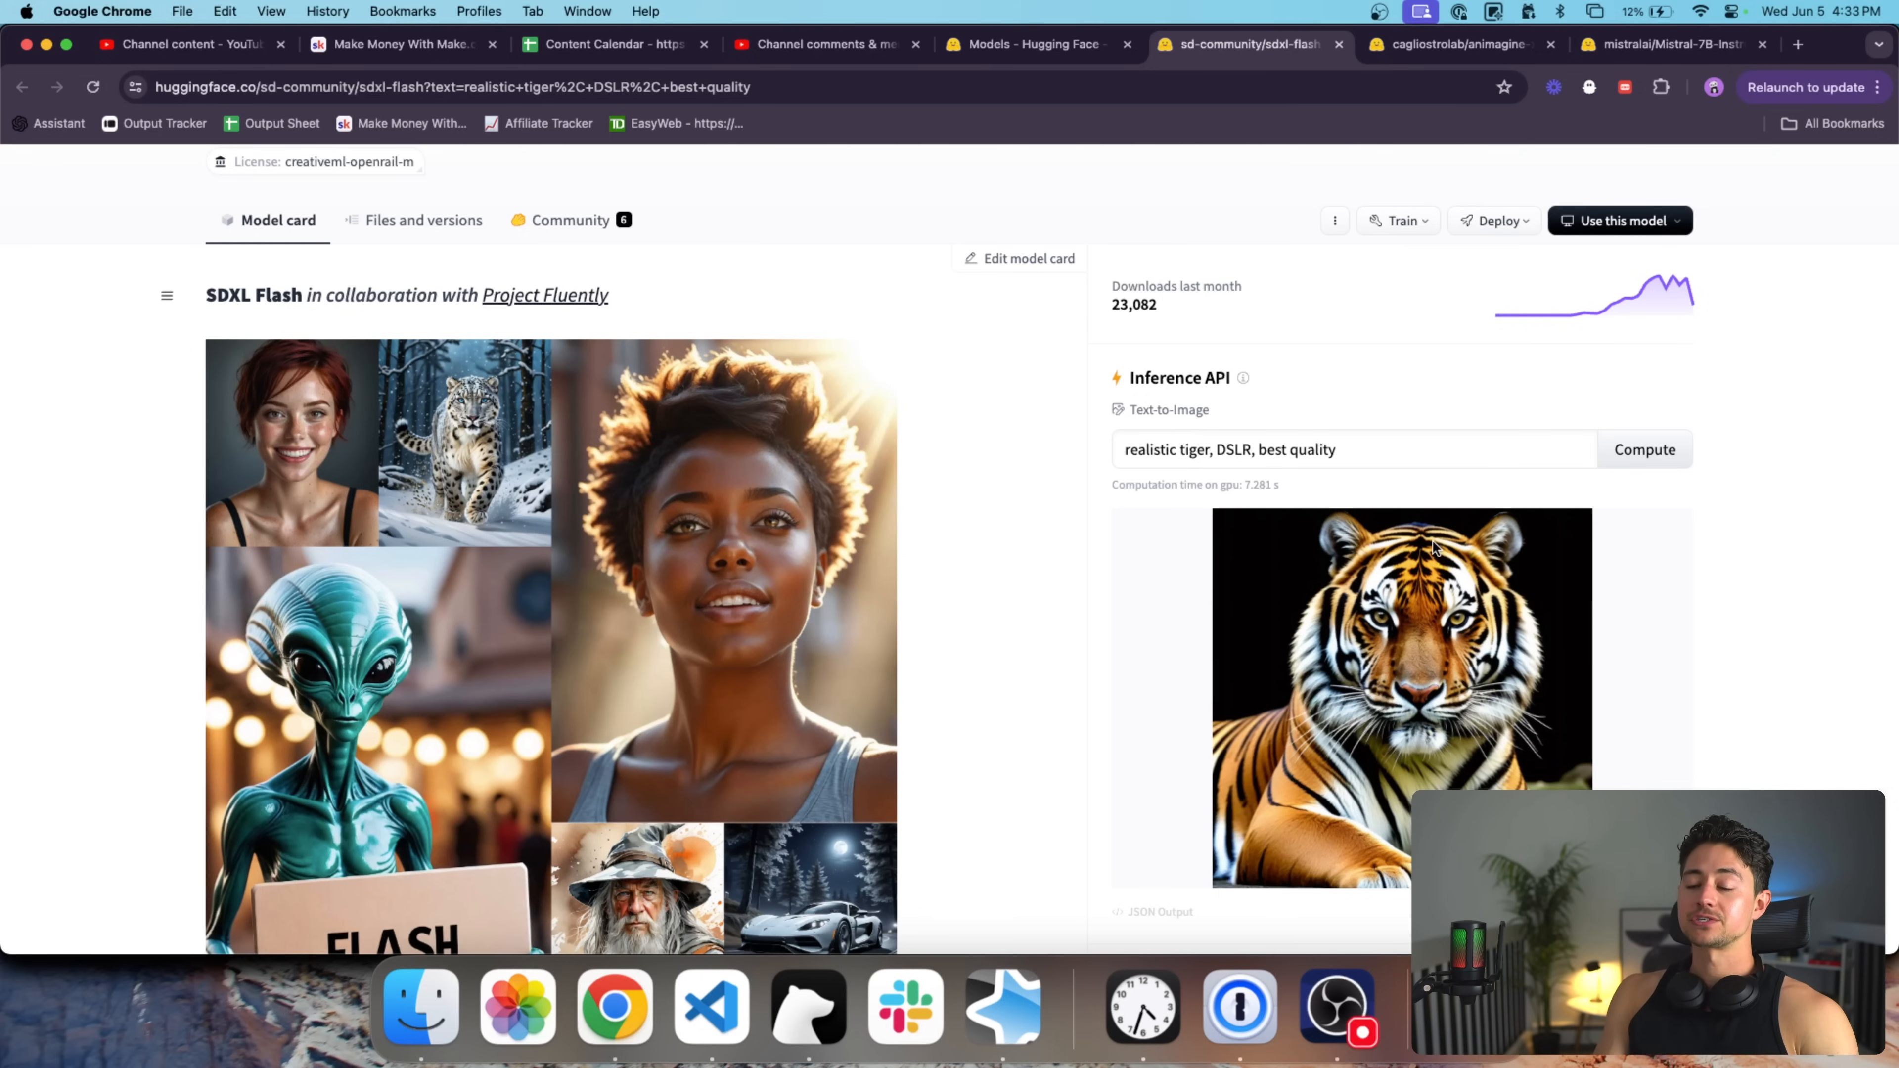
pyautogui.scroll(-1, 1433, 541)
pyautogui.click(1211, 407)
# Replace the prompt with 'beautiful smiling woman, acrylic painting, stylized' and generate the image.
pyautogui.hotkey('alt', 'shift', 'Left')
pyautogui.hotkey('alt', 'shift', 'Left')
pyautogui.press('BackSpace')
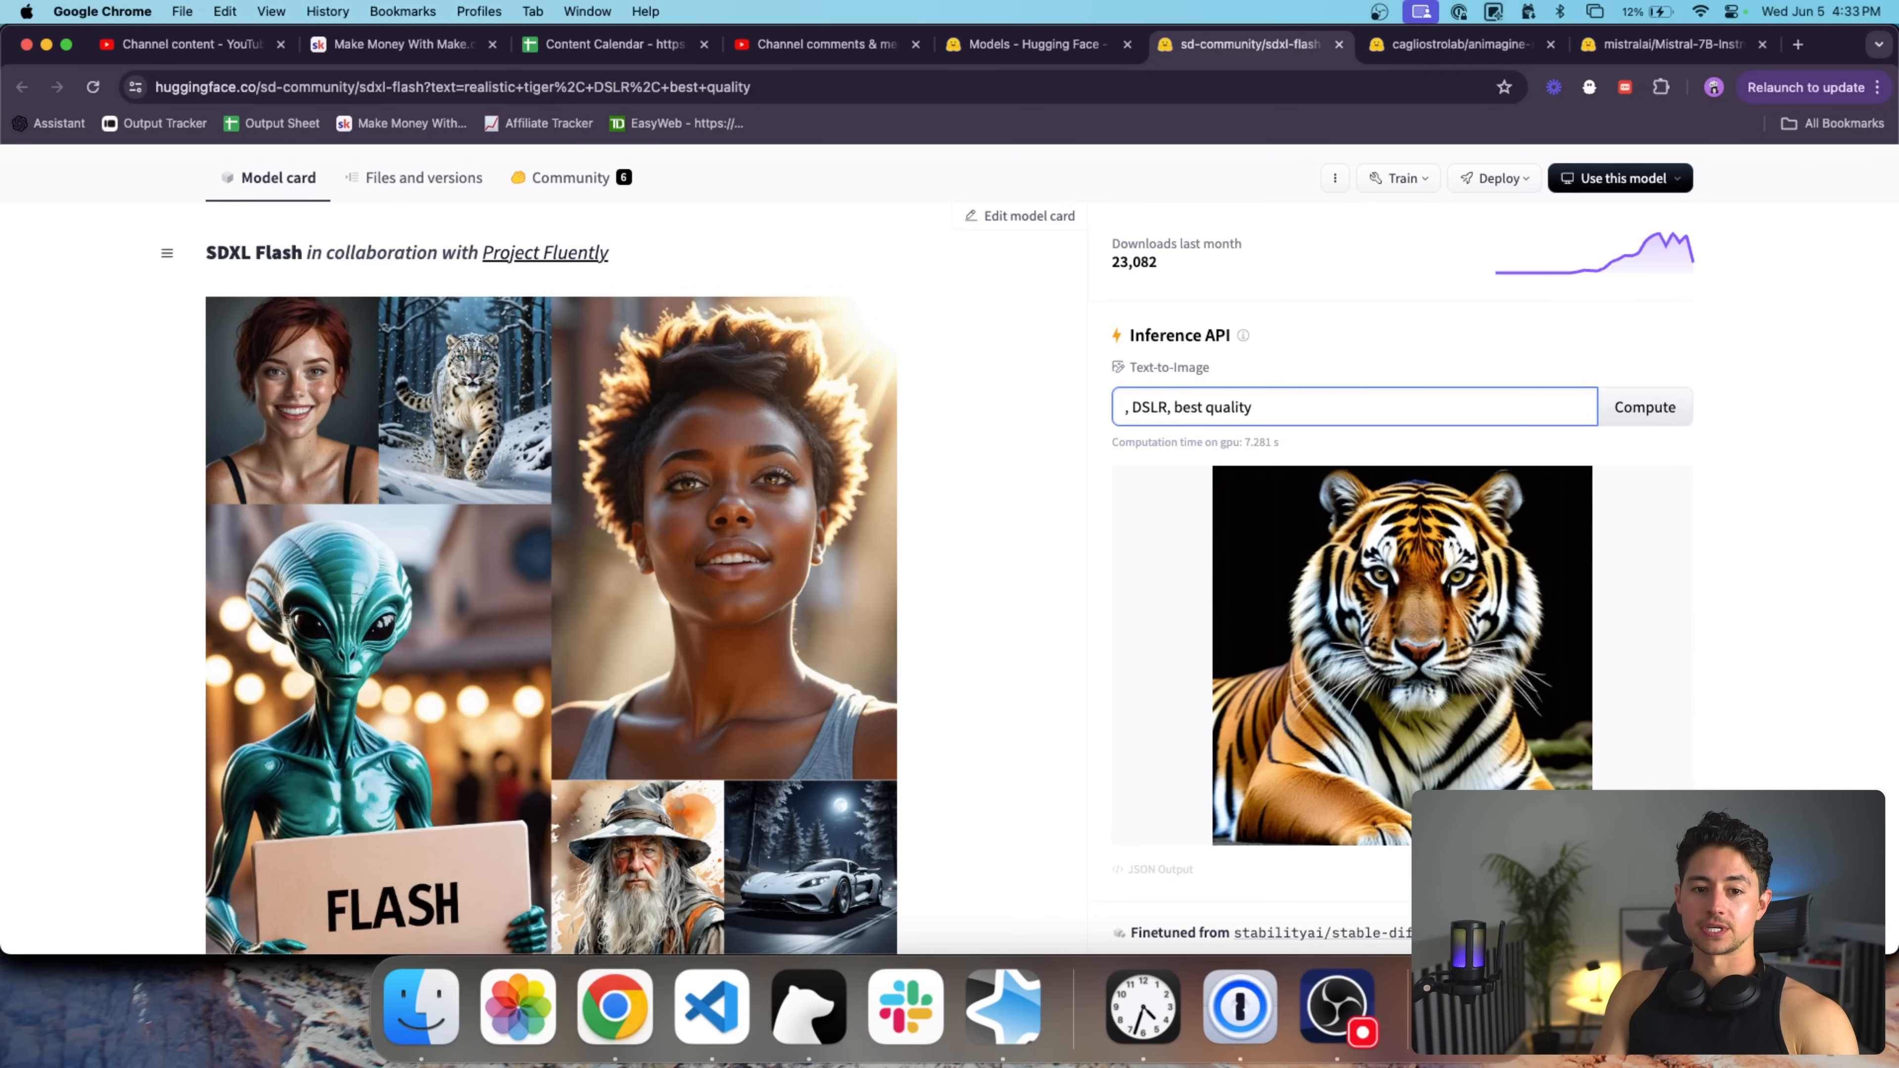
pyautogui.press('super+a')
pyautogui.write('beautiful smi')
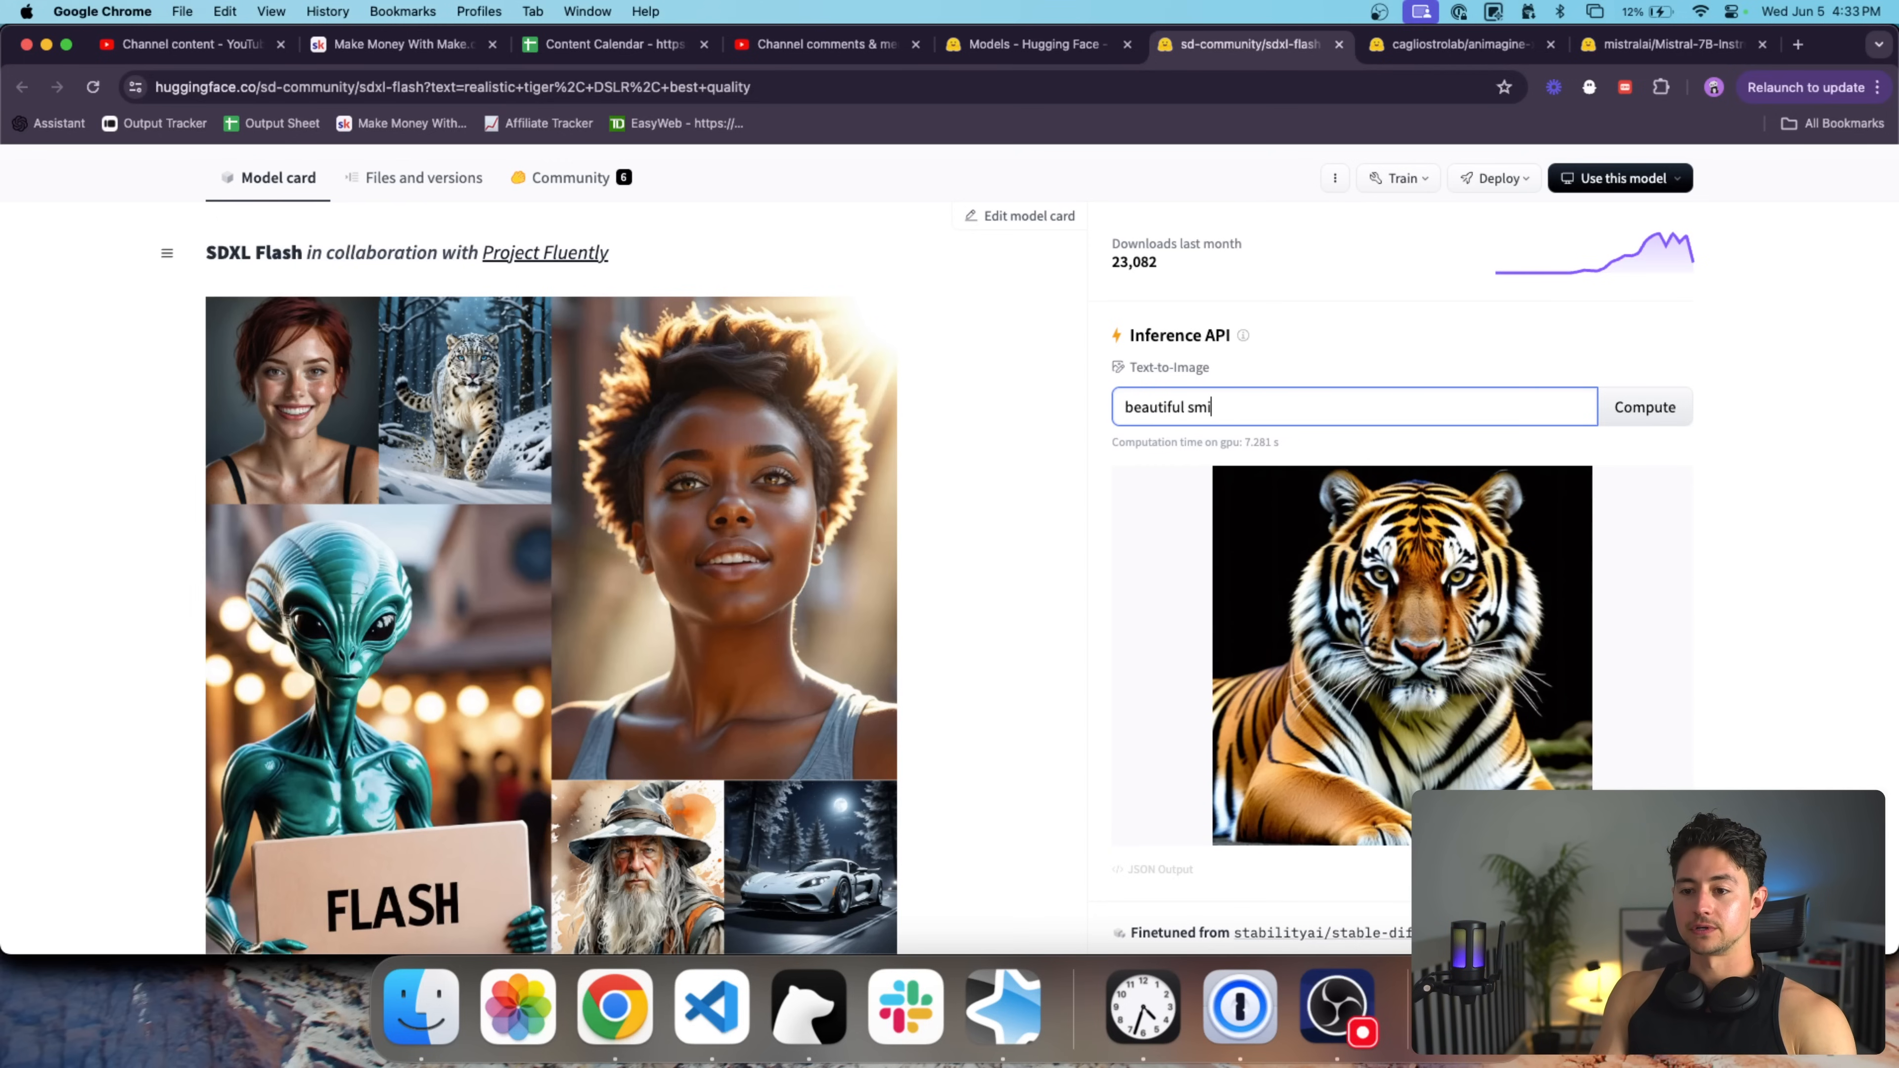
pyautogui.write('ling woman, ')
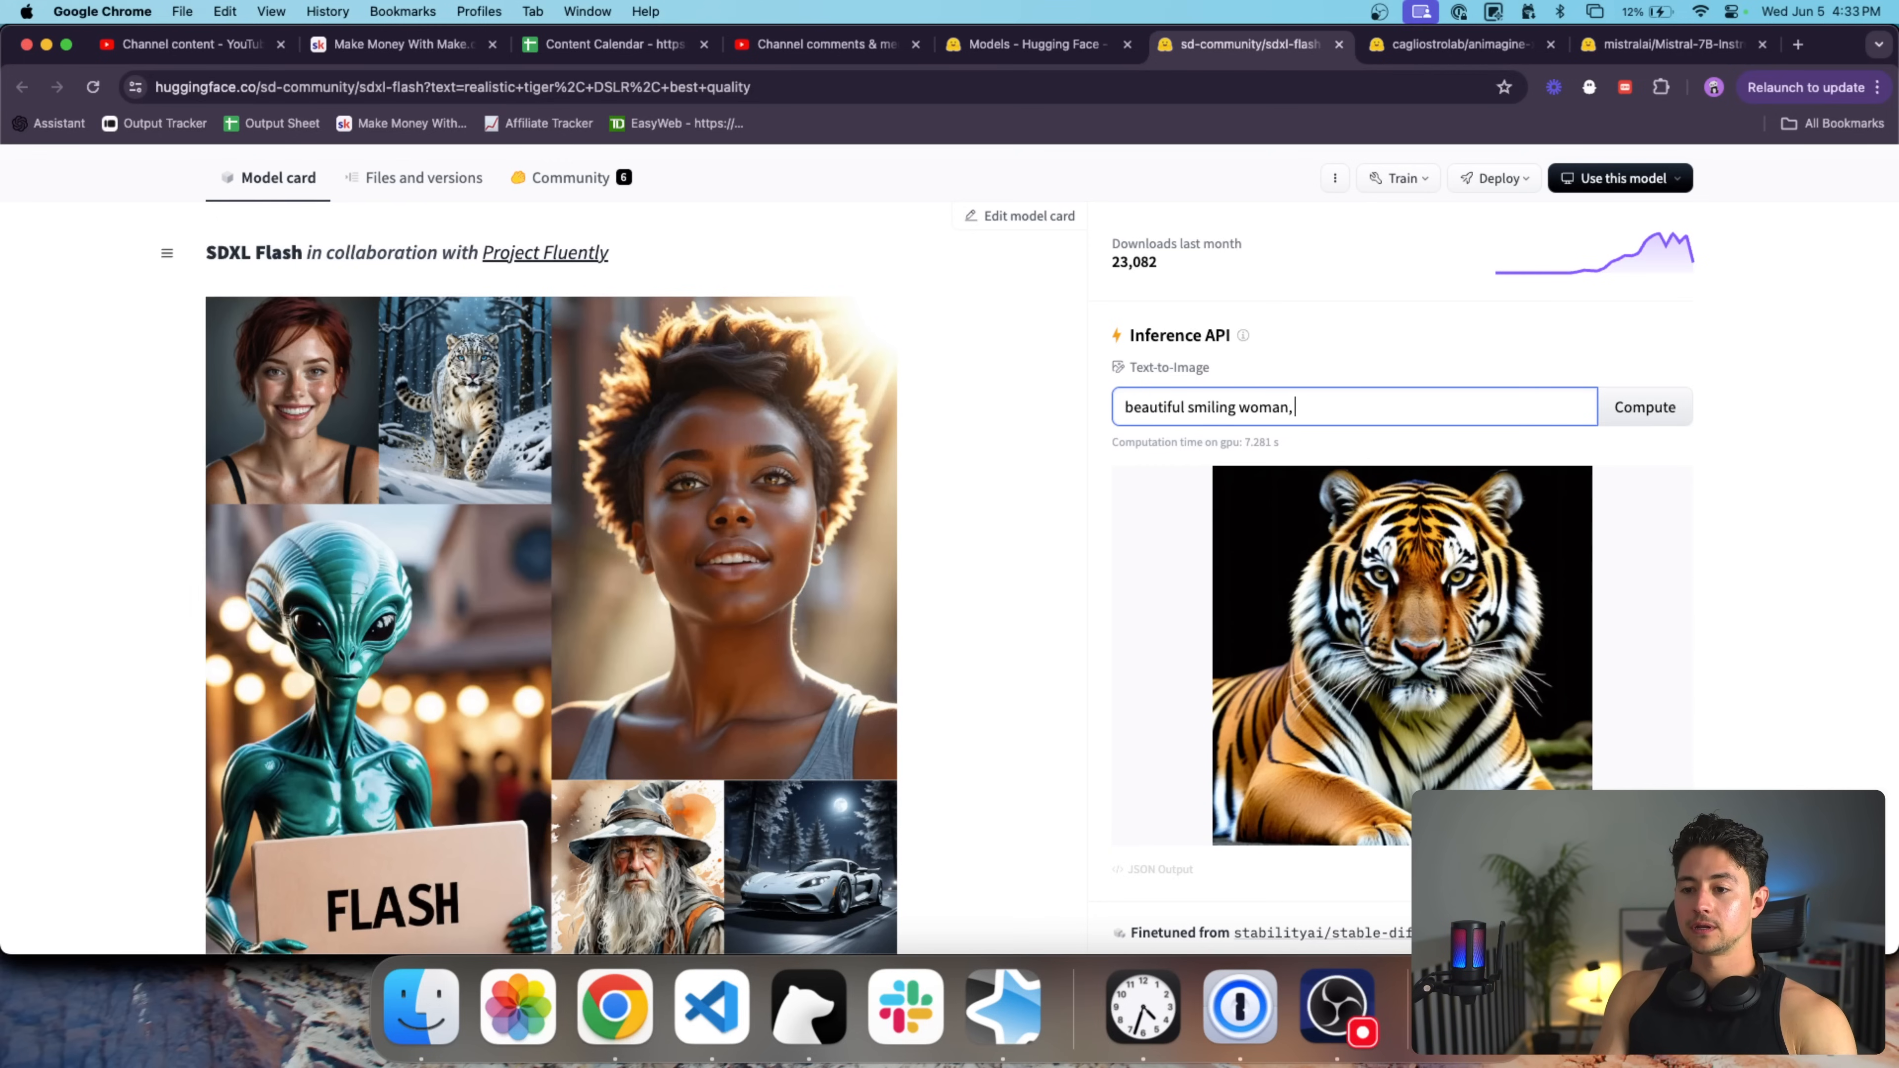
pyautogui.write('acrylic painting,')
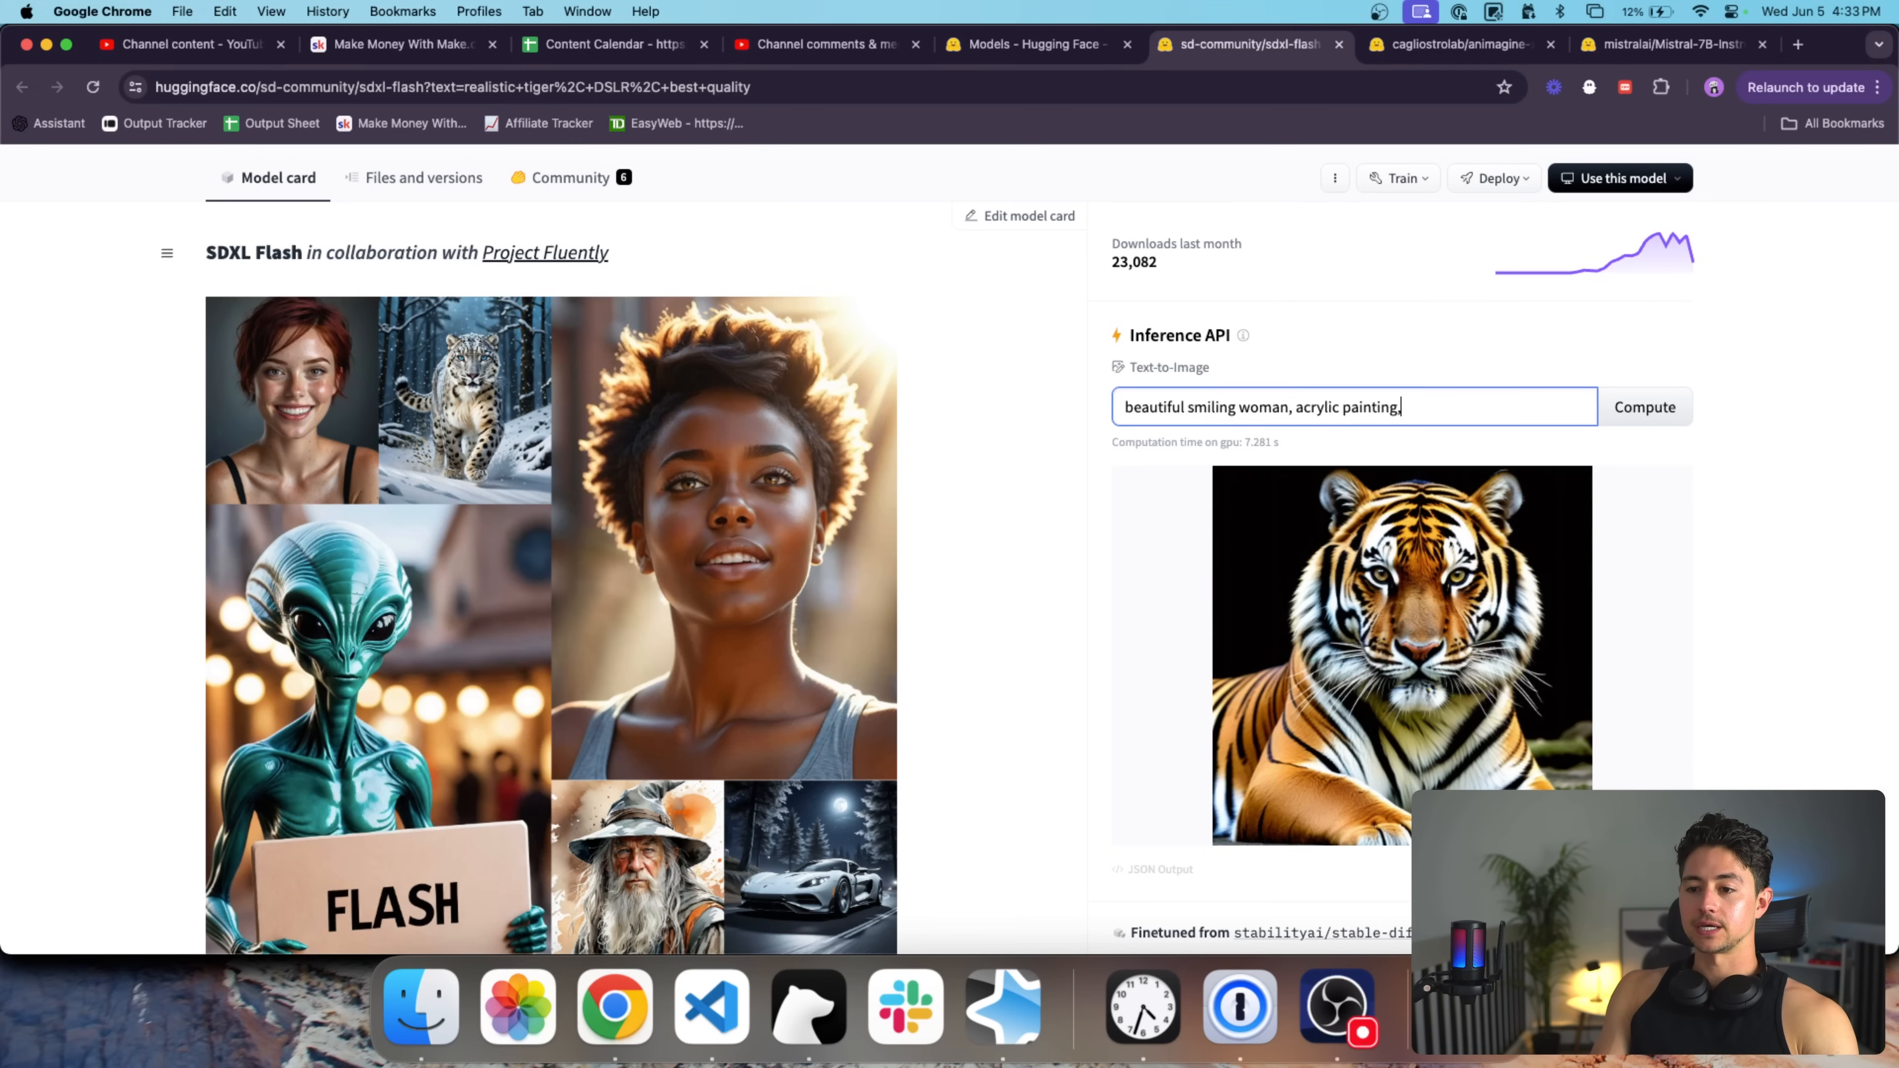
pyautogui.write(' stylized')
pyautogui.press('Return')
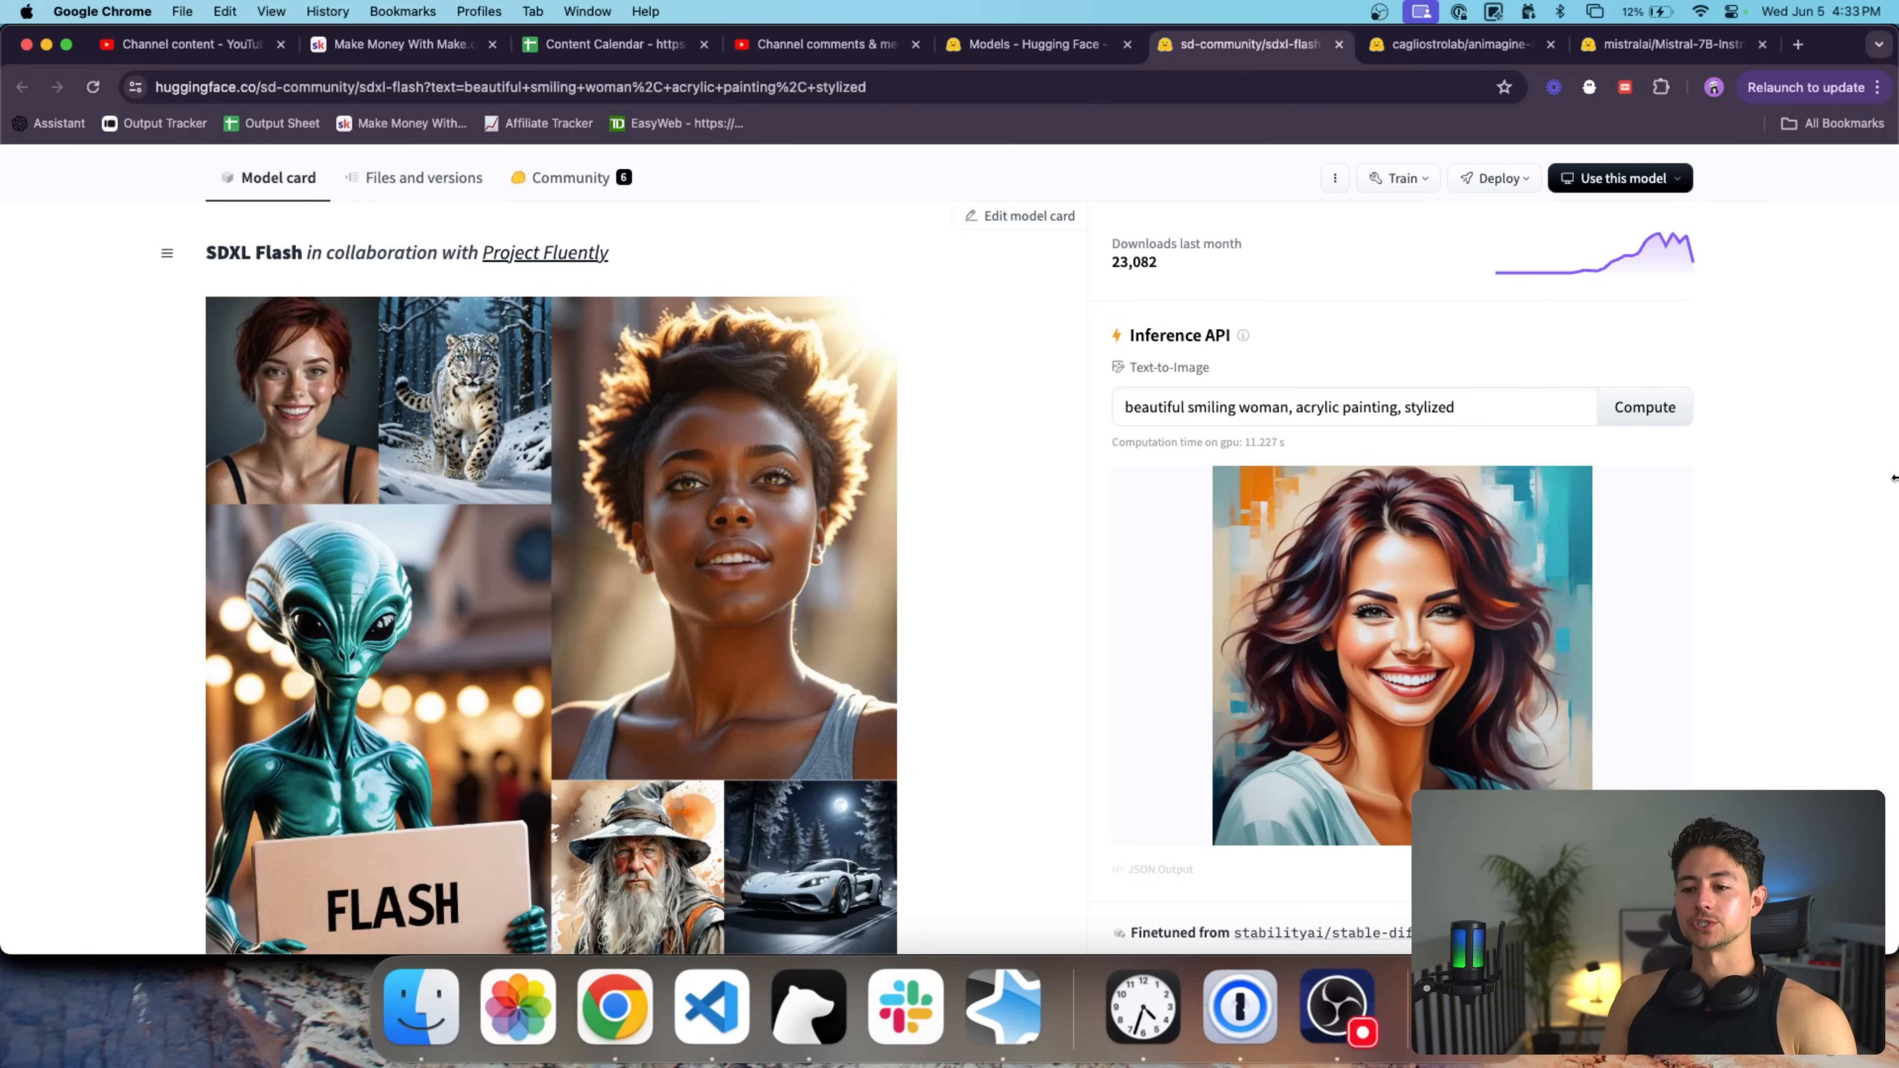
# Review the generated acrylic portrait and select the whole prompt text.
pyautogui.scroll(-2, 1861, 689)
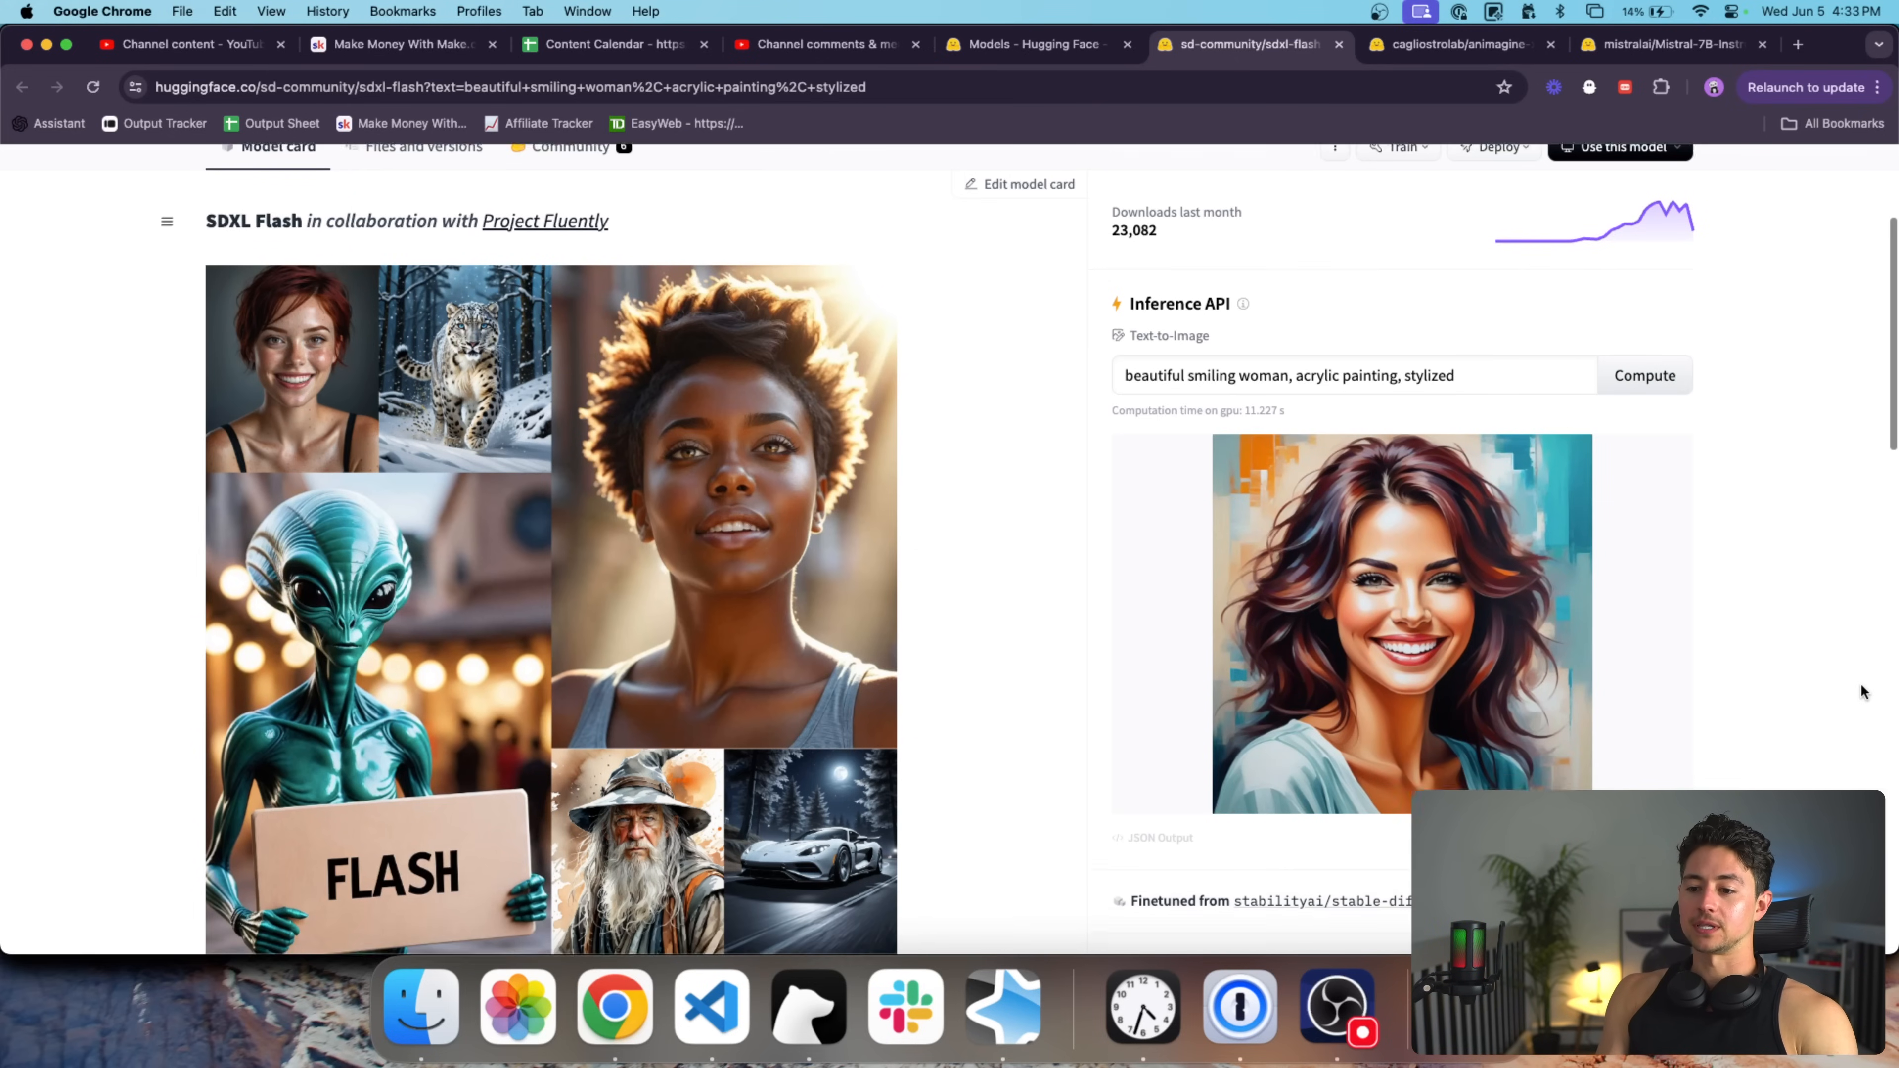
pyautogui.scroll(3, 1675, 546)
pyautogui.scroll(3, 1675, 550)
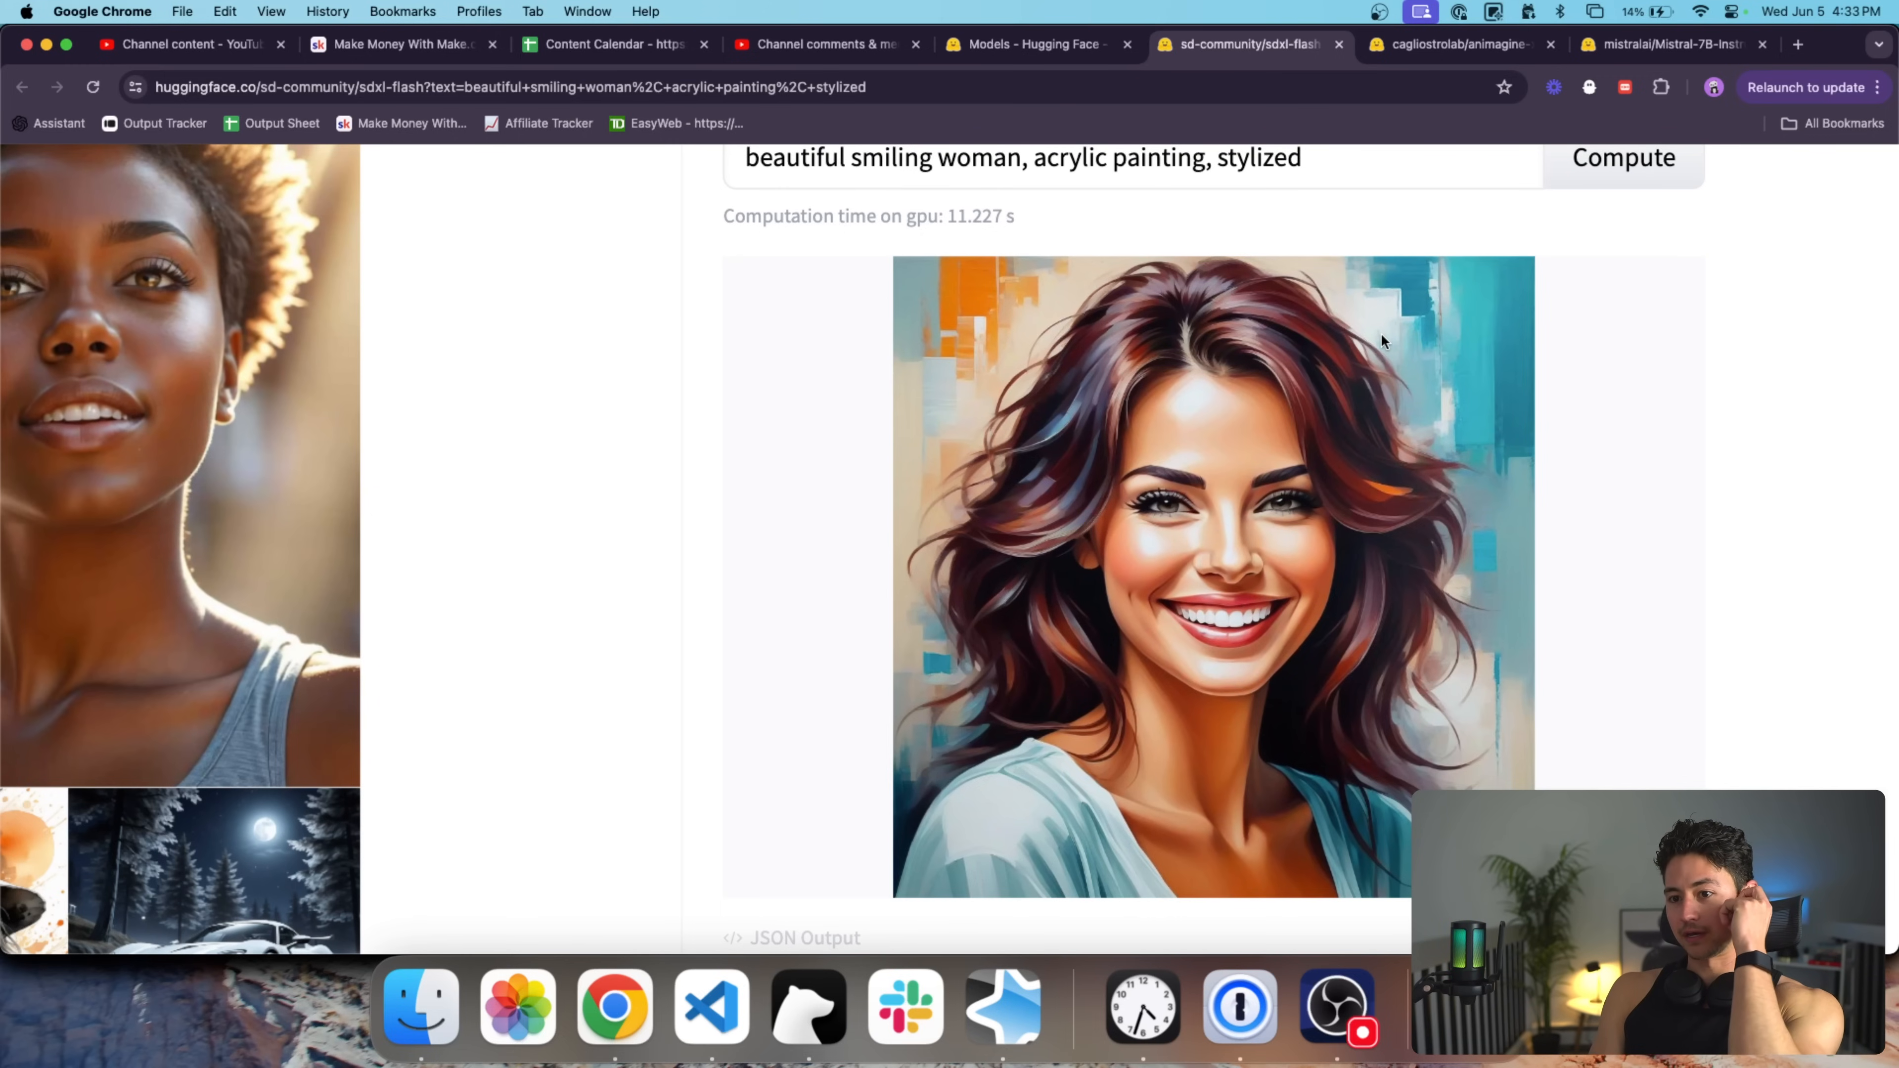
pyautogui.scroll(-1, 1331, 254)
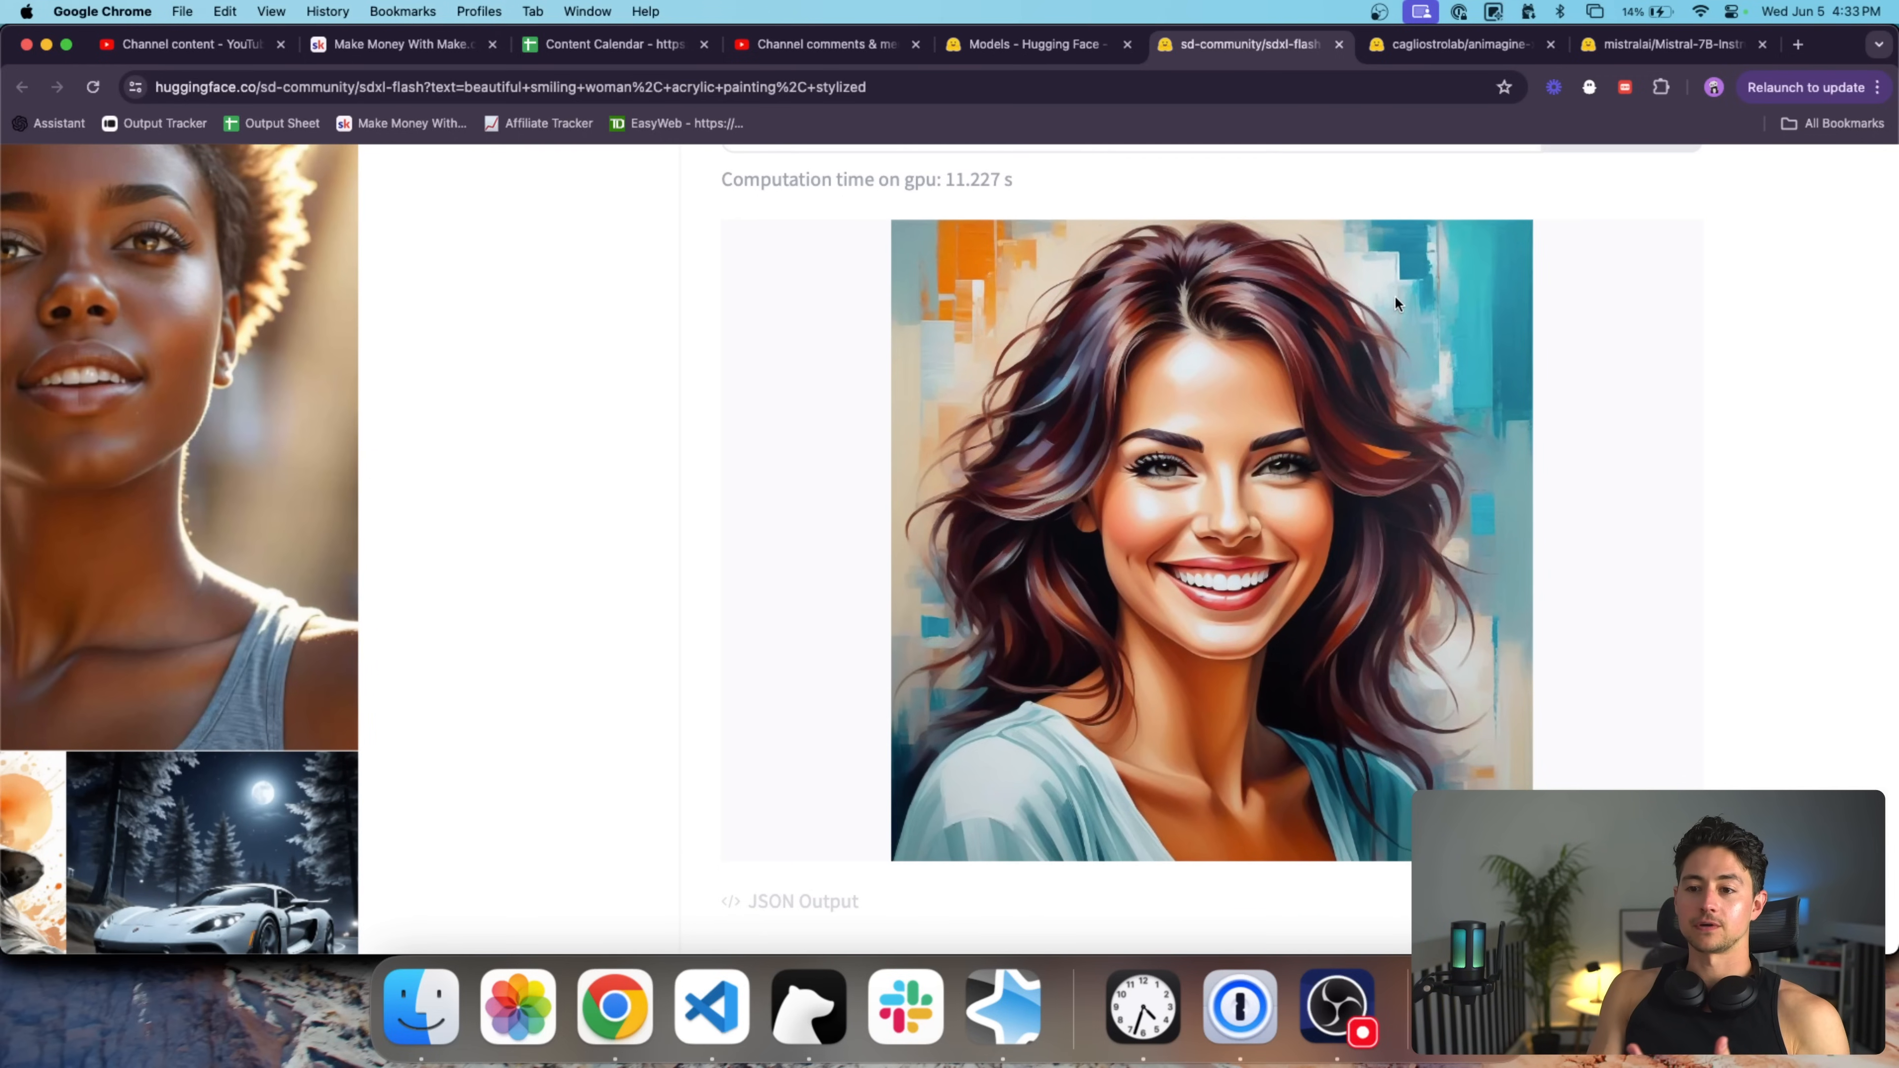
pyautogui.scroll(-5, 1395, 303)
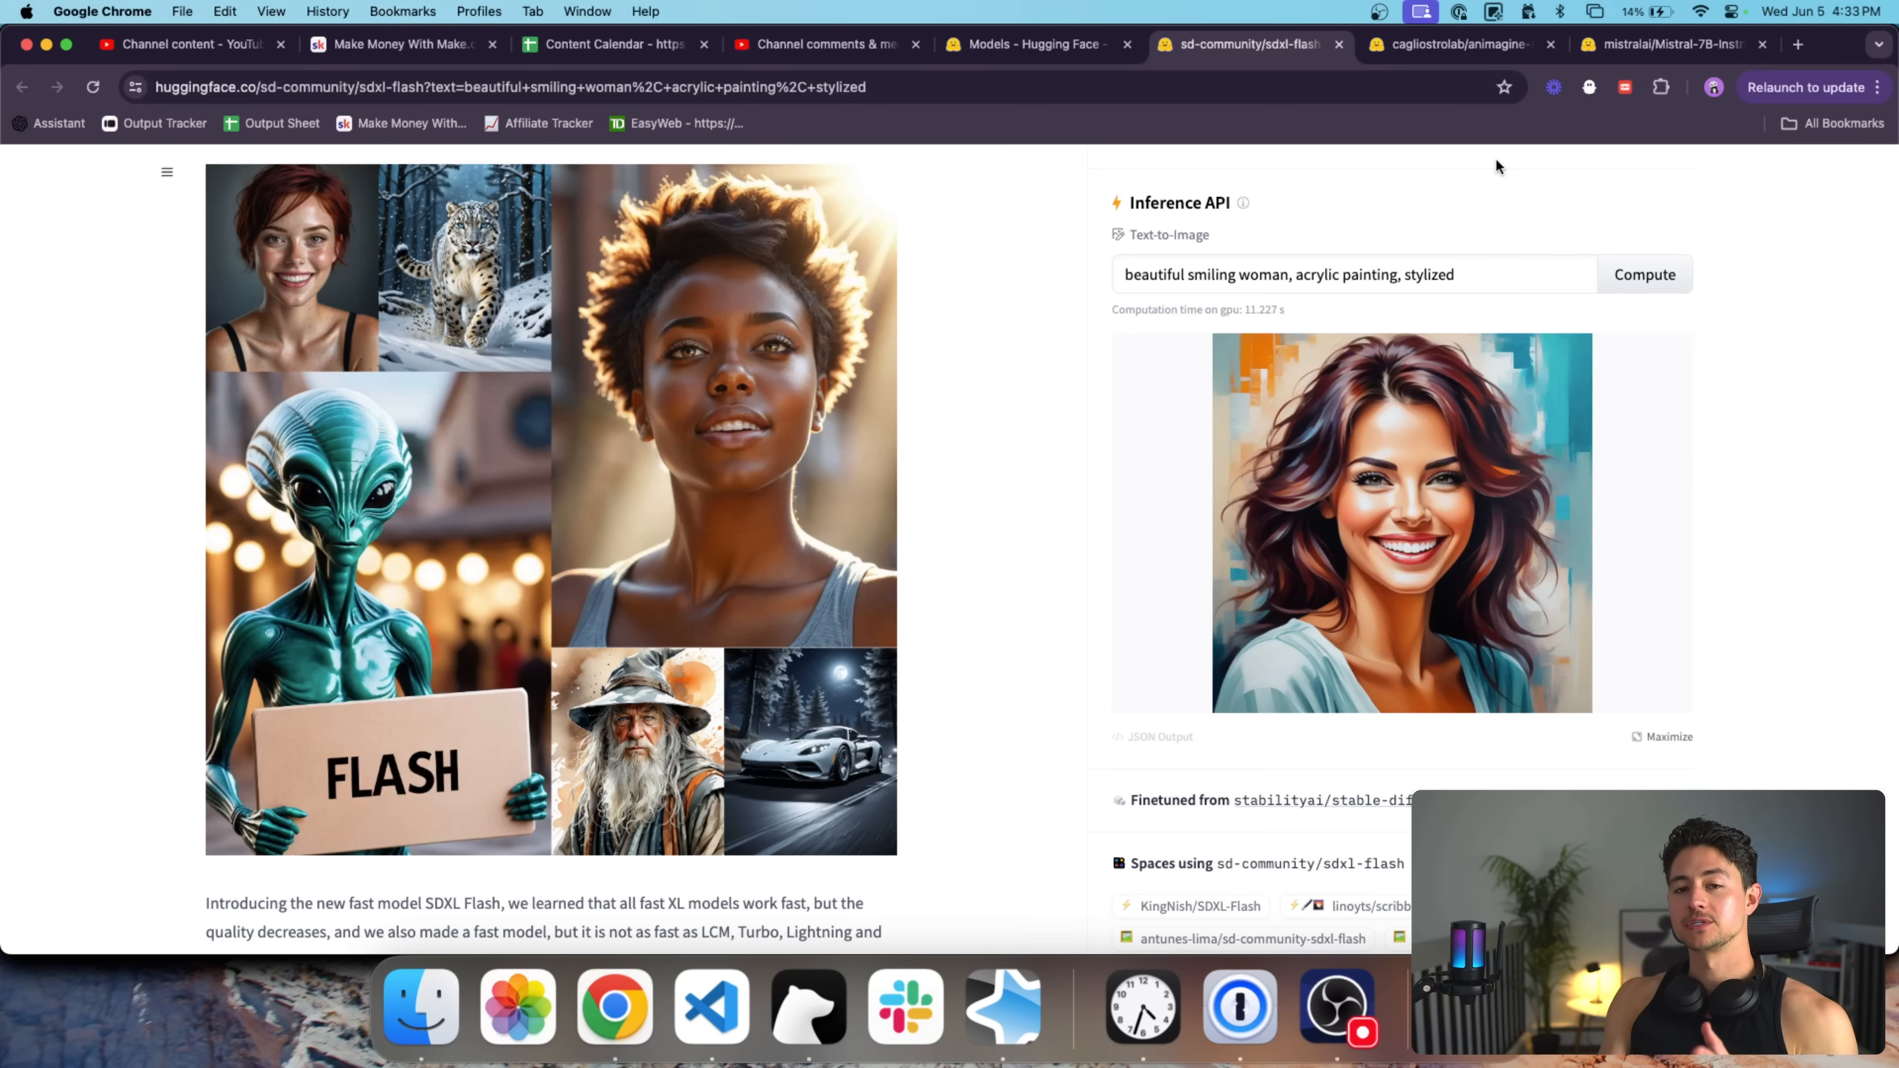
pyautogui.moveTo(1503, 284); pyautogui.dragTo(1111, 275)
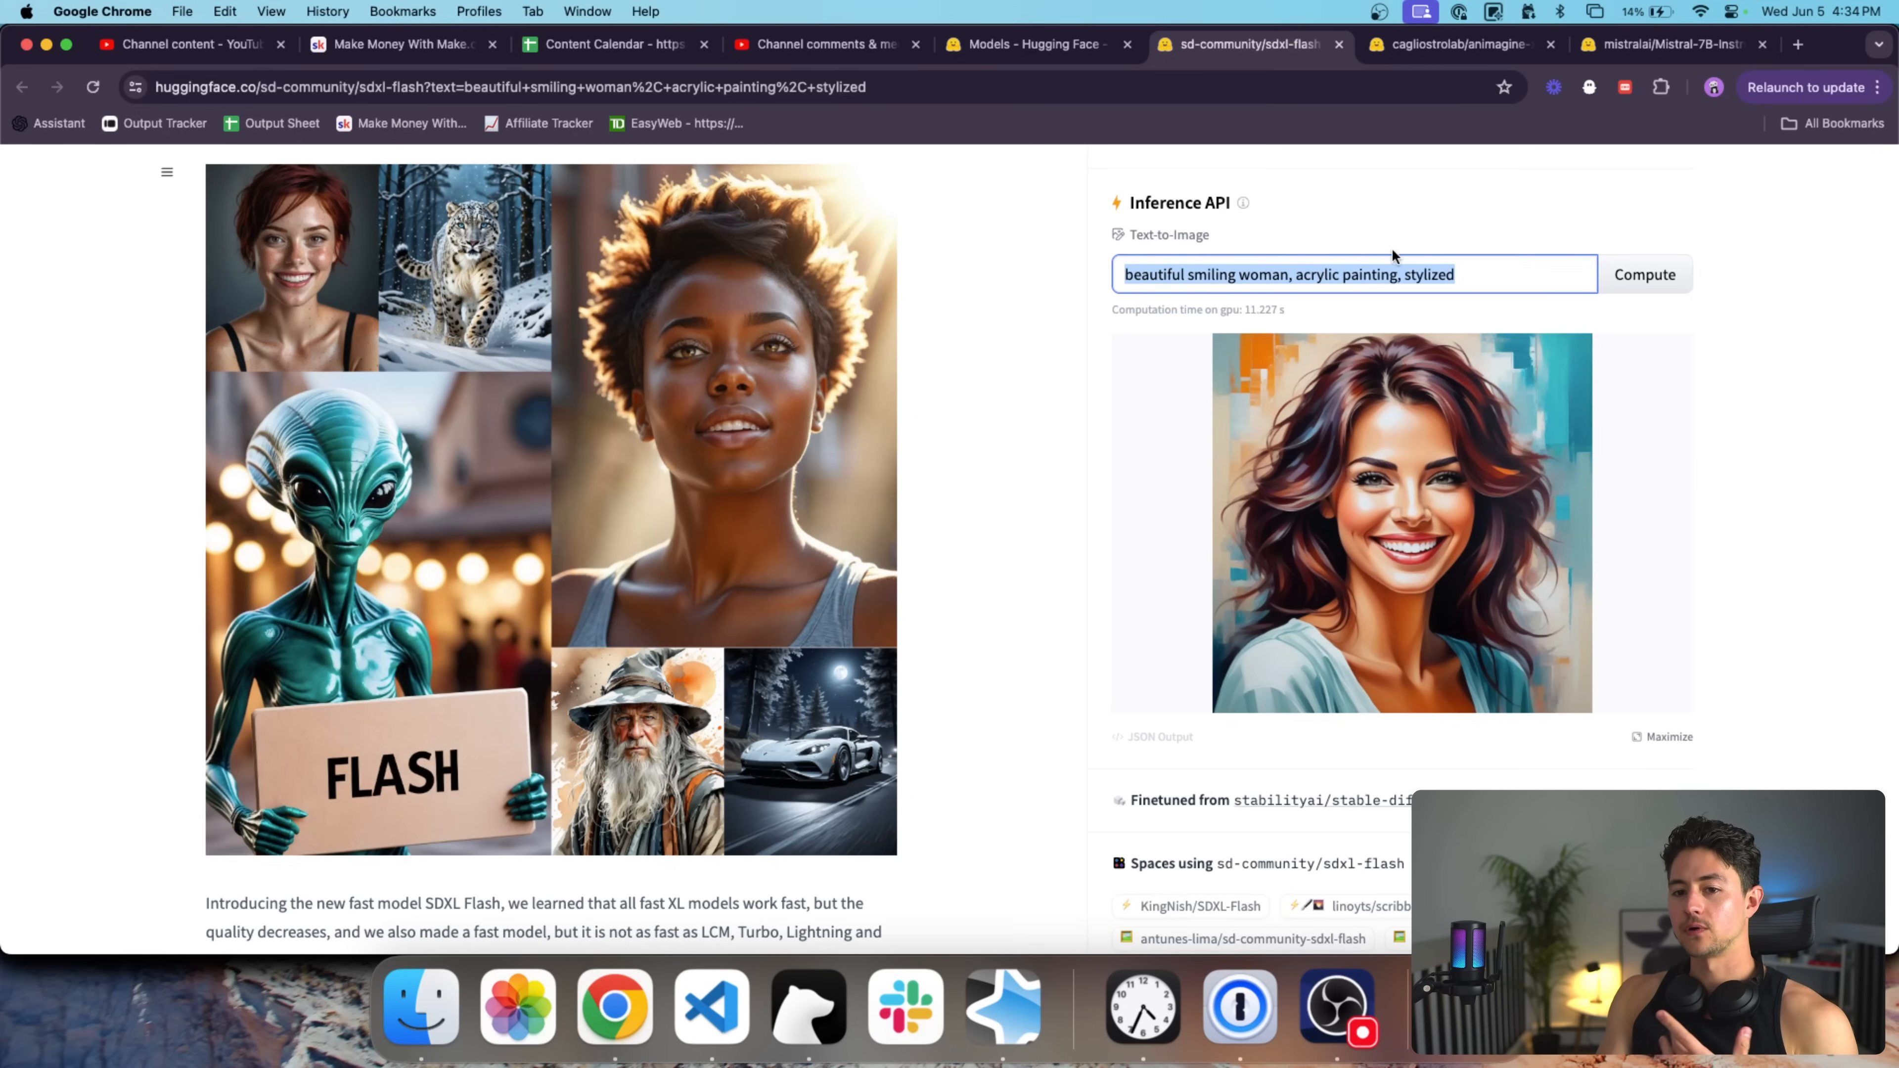
pyautogui.scroll(2, 1452, 182)
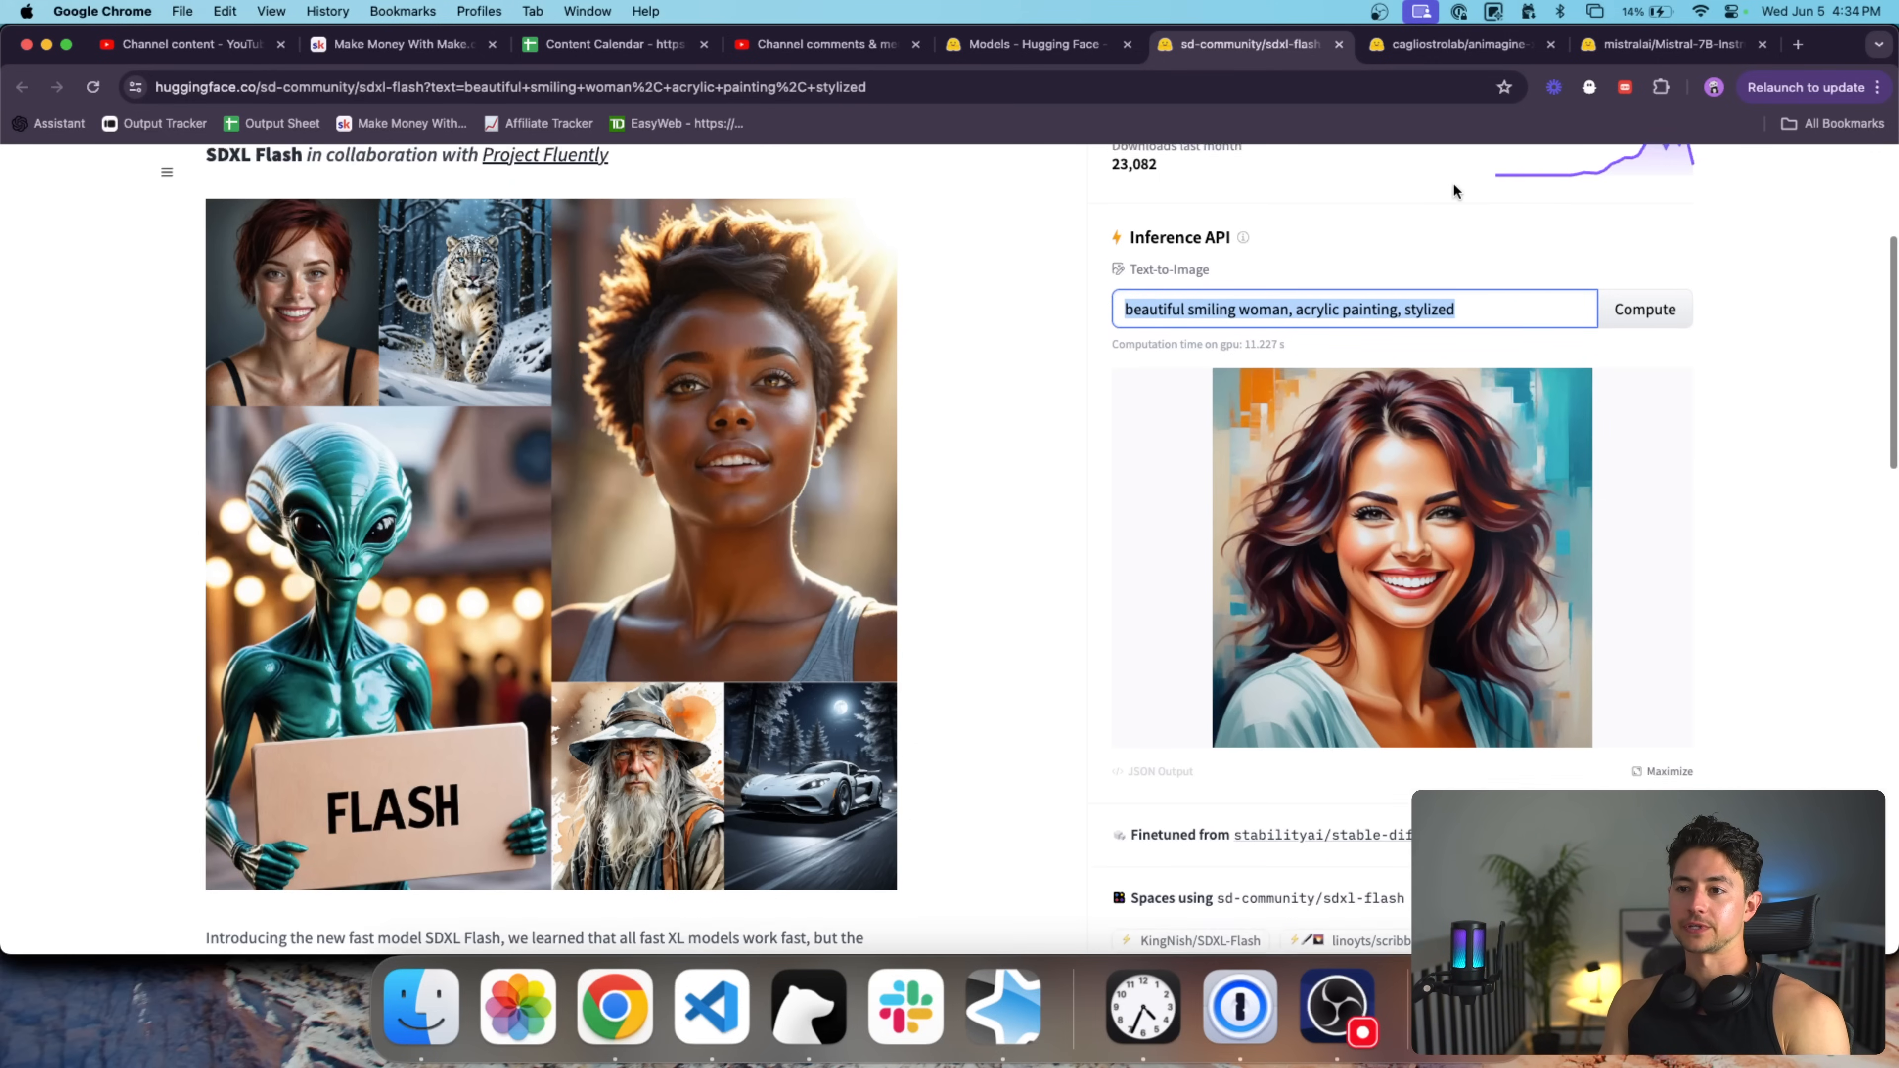
pyautogui.scroll(4, 1451, 217)
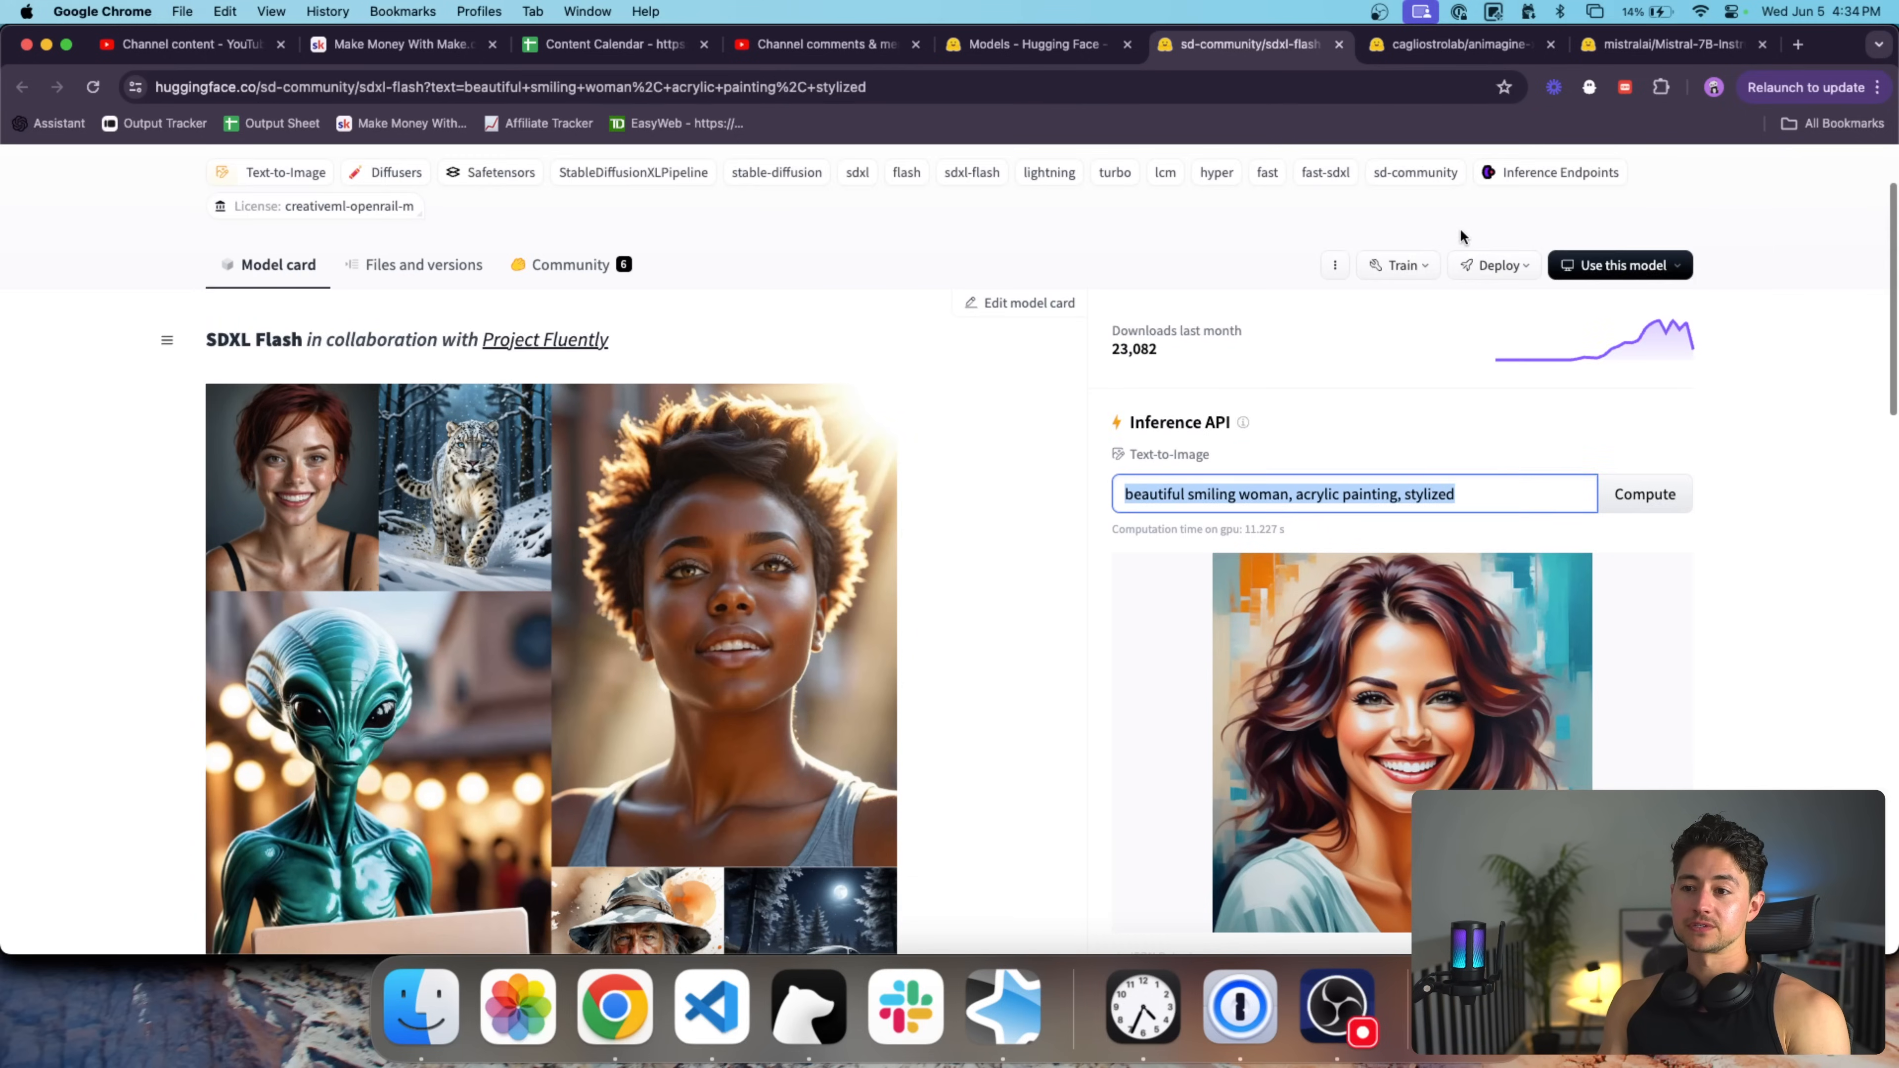
pyautogui.click(1581, 59)
pyautogui.moveTo(1581, 59); pyautogui.dragTo(1404, 71)
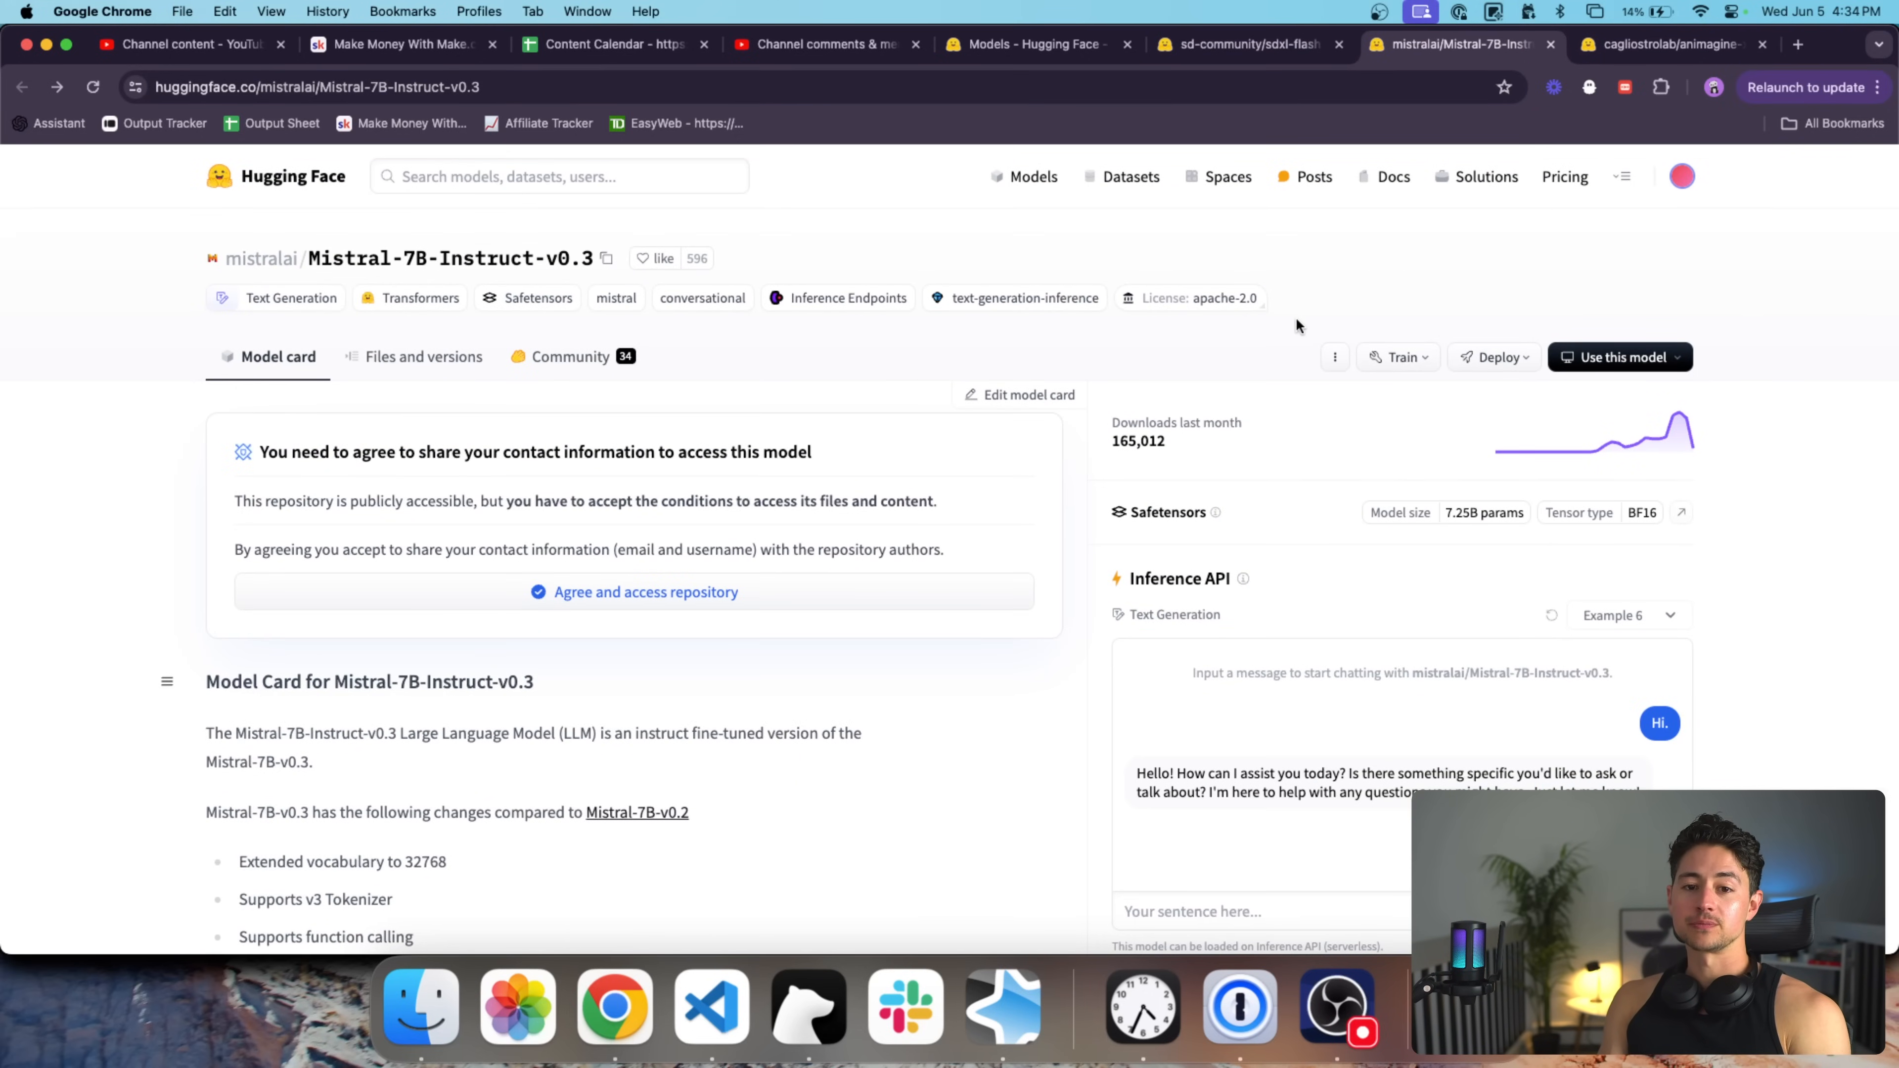
pyautogui.scroll(-3, 1301, 413)
pyautogui.scroll(-5, 1424, 415)
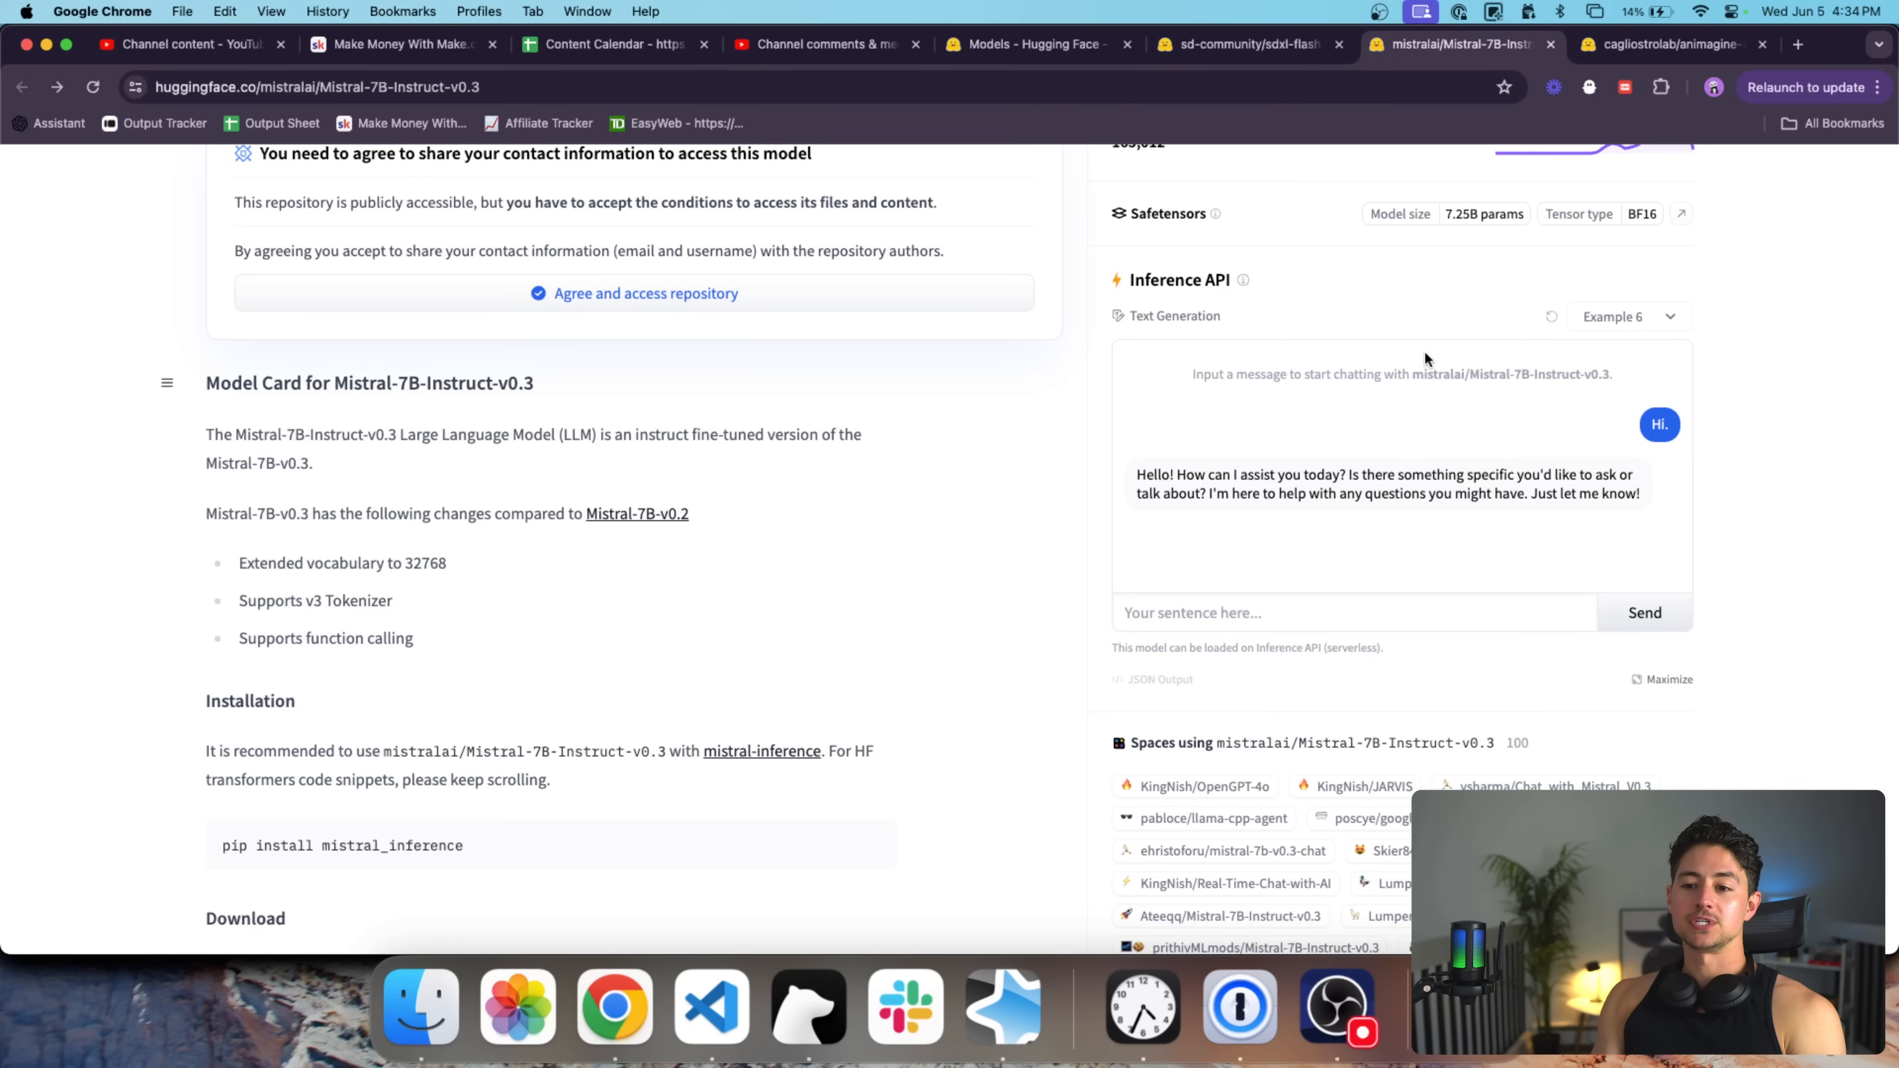
pyautogui.scroll(3, 1425, 355)
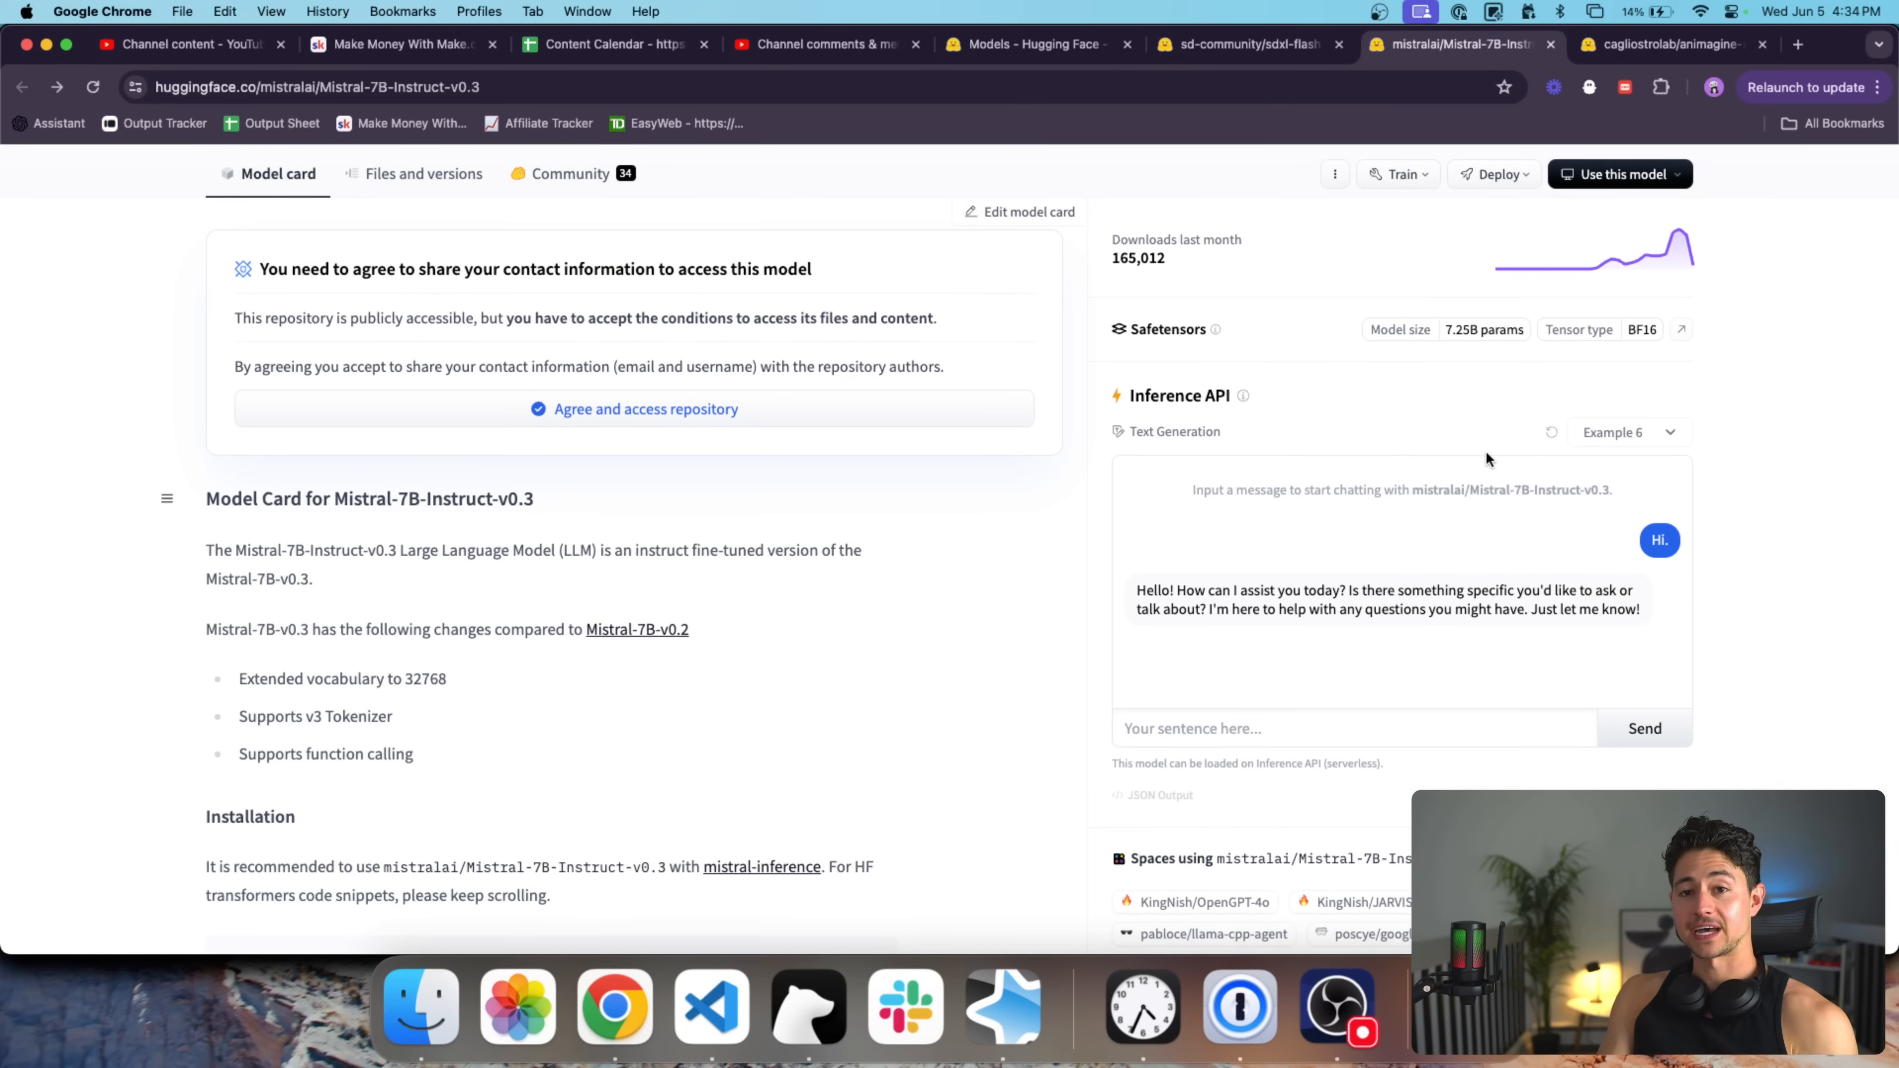
pyautogui.scroll(-1, 1511, 524)
pyautogui.scroll(5, 1592, 544)
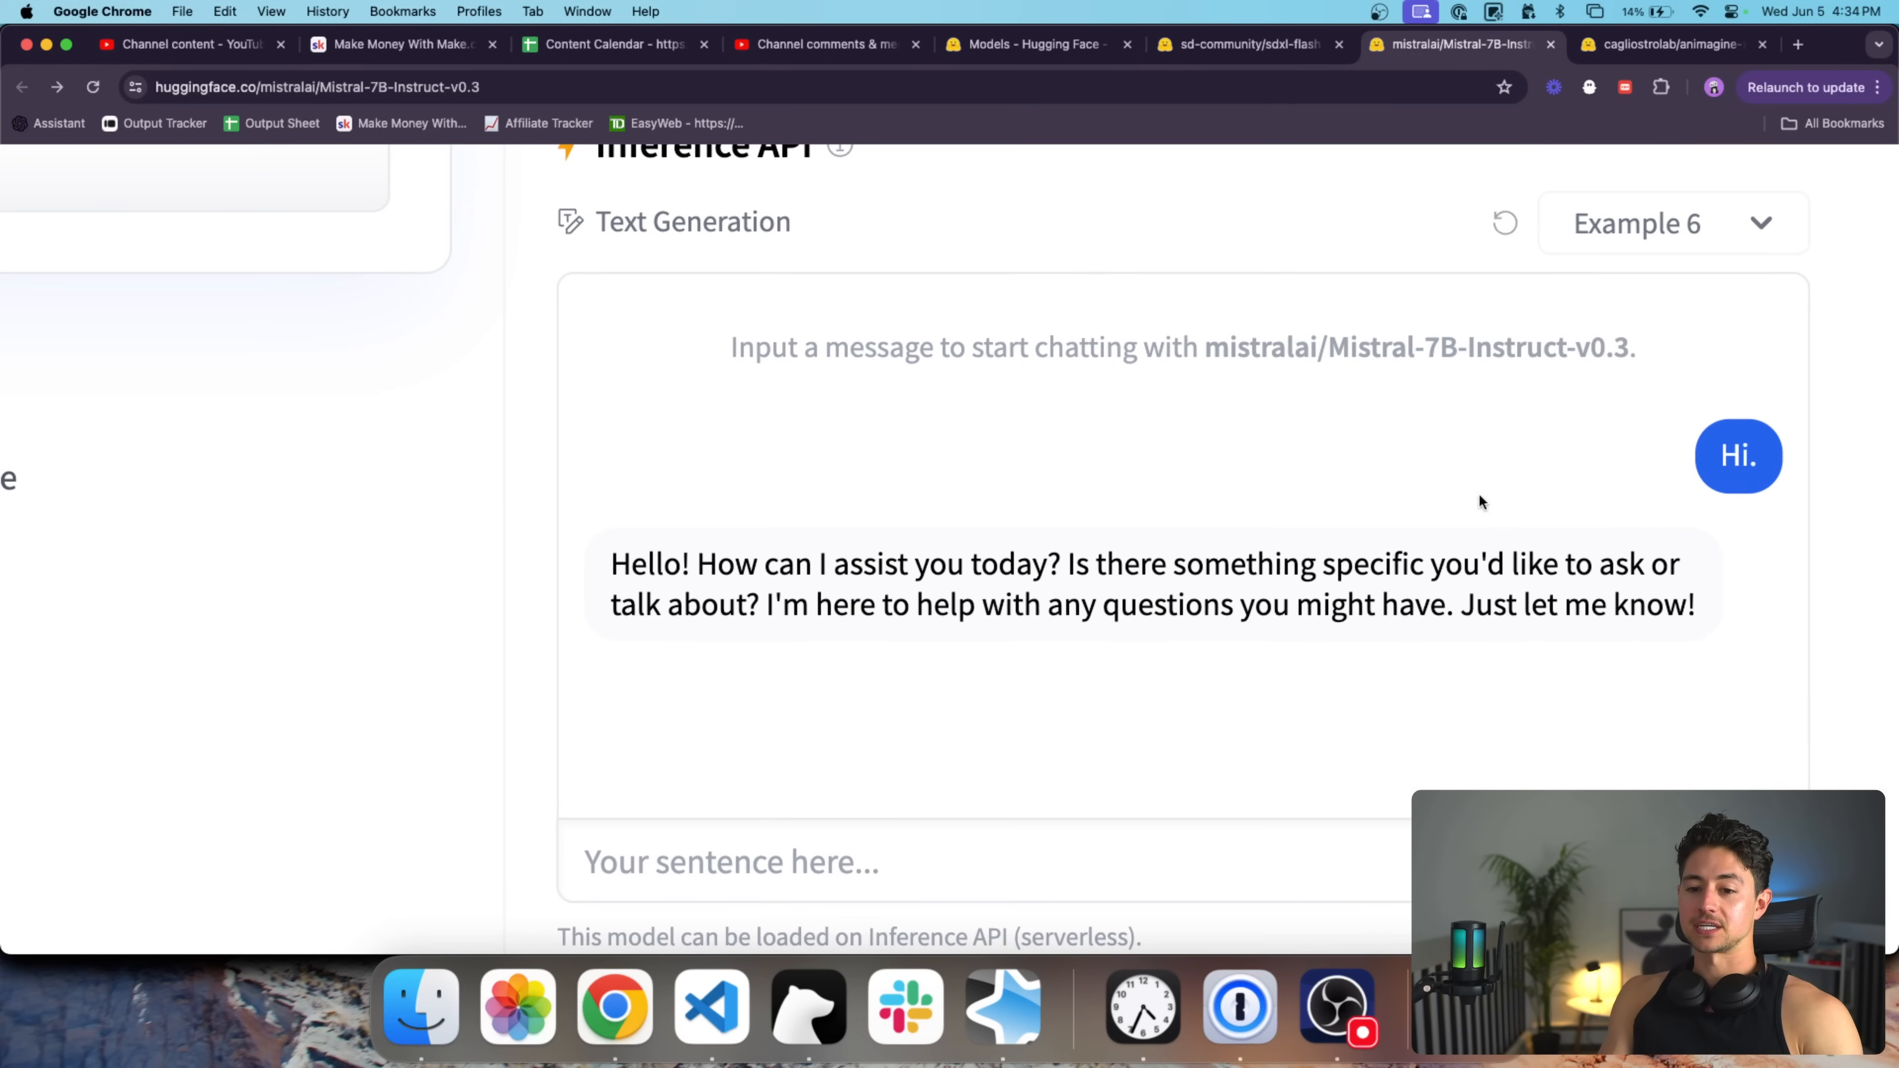
pyautogui.click(1016, 844)
pyautogui.write('I wan')
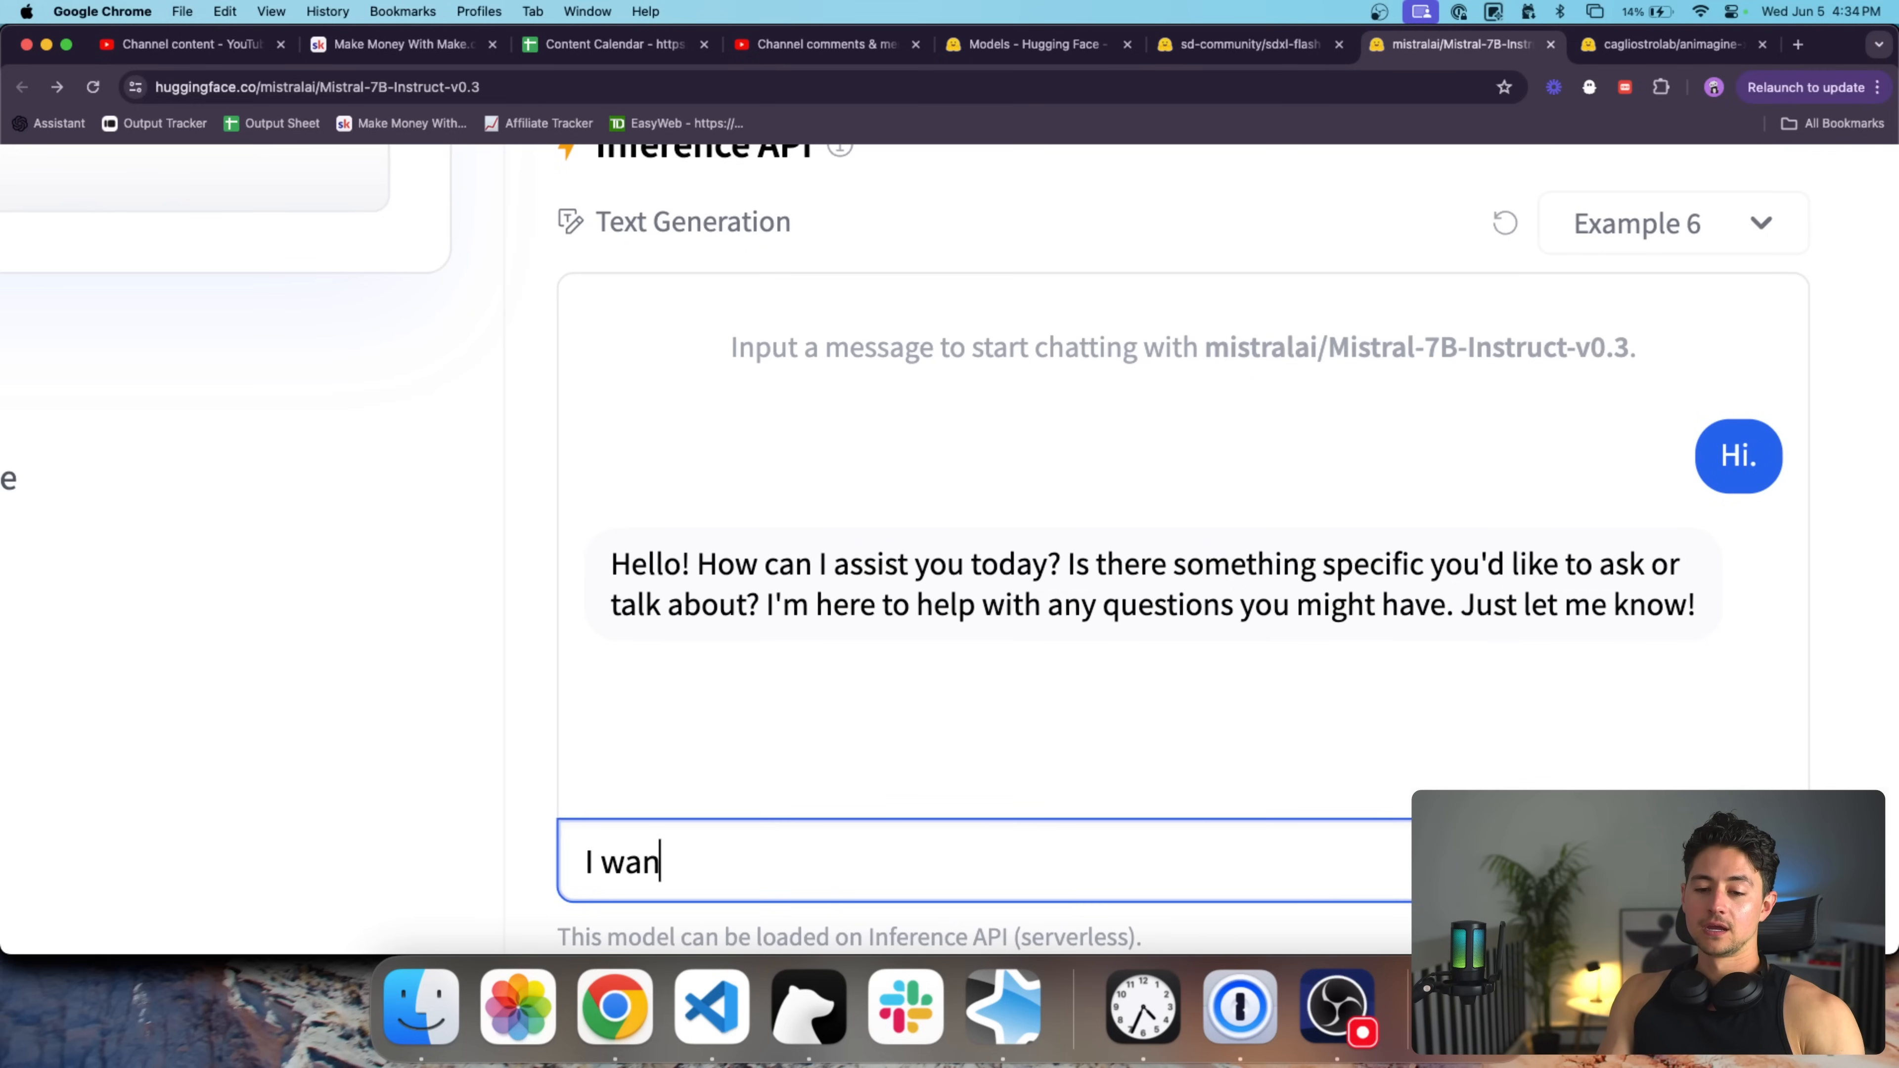
pyautogui.write('t to talk at penguins')
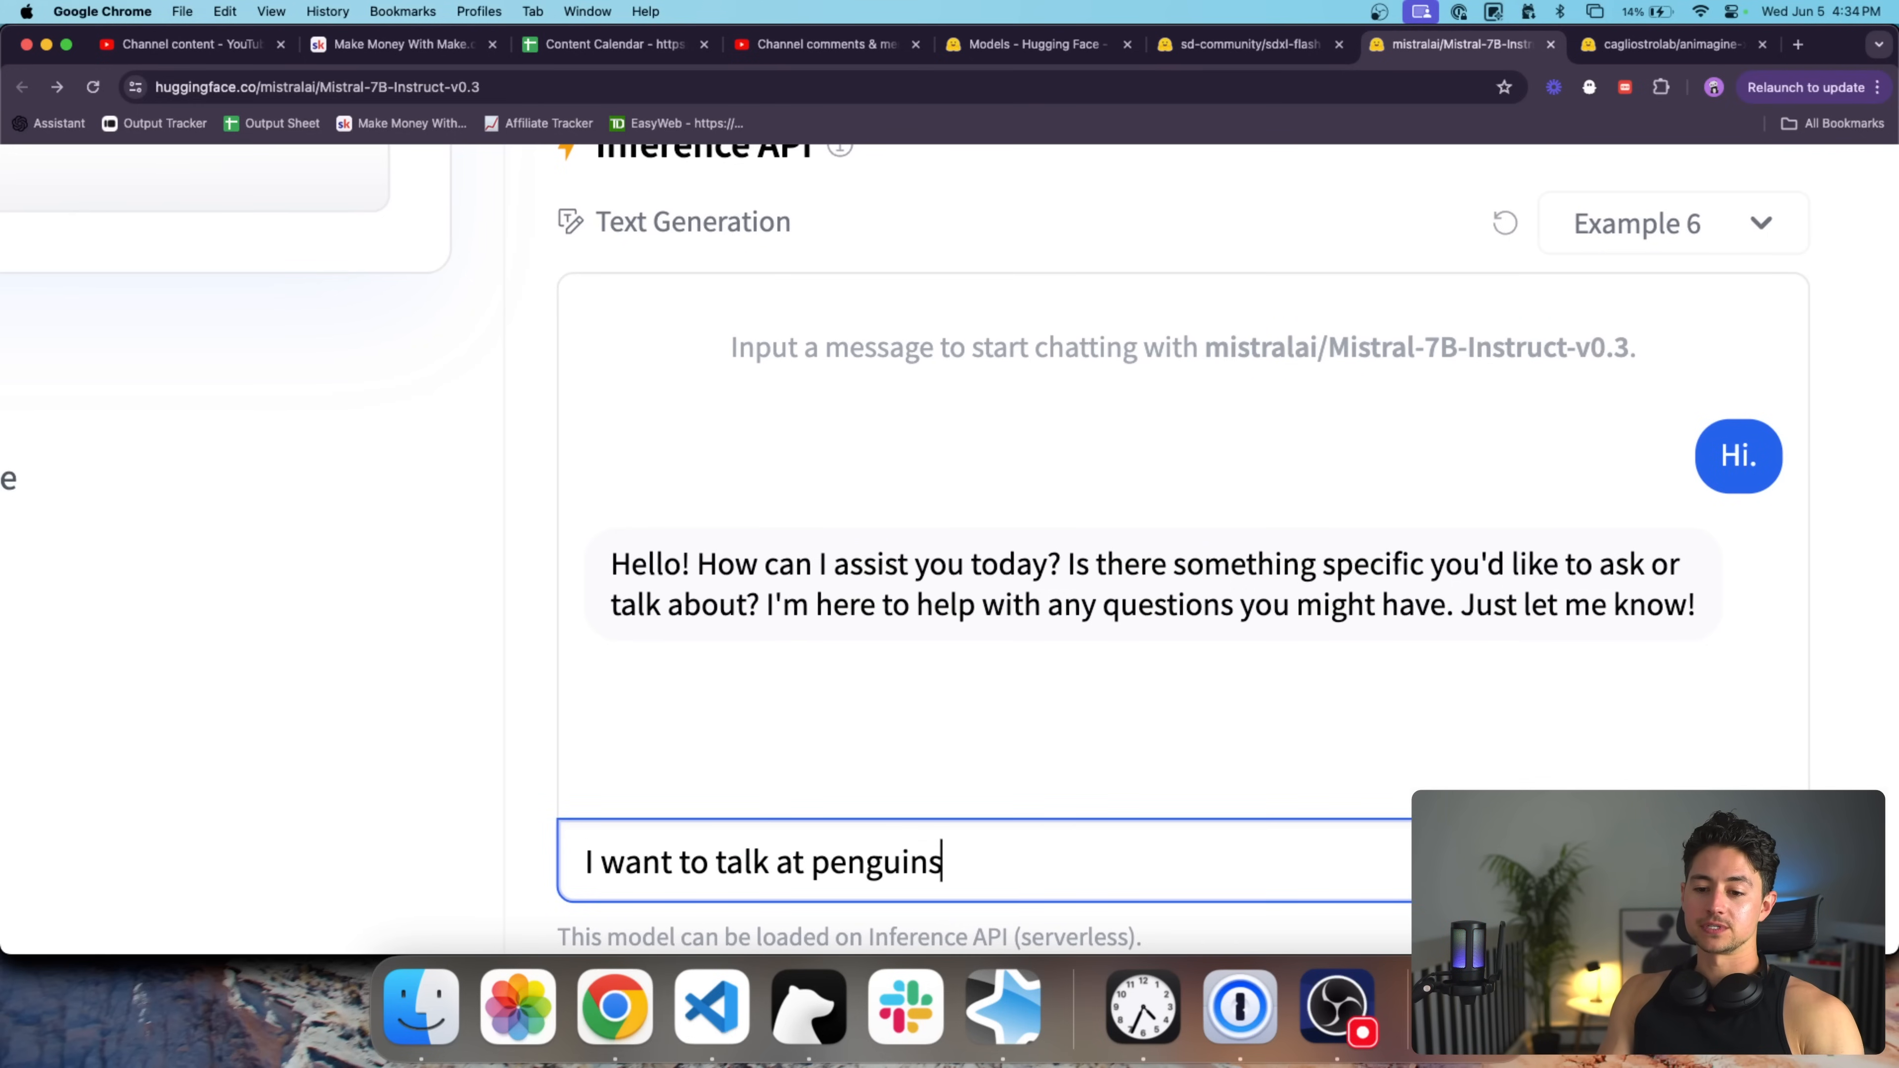
pyautogui.write('. Teach me about penguins.')
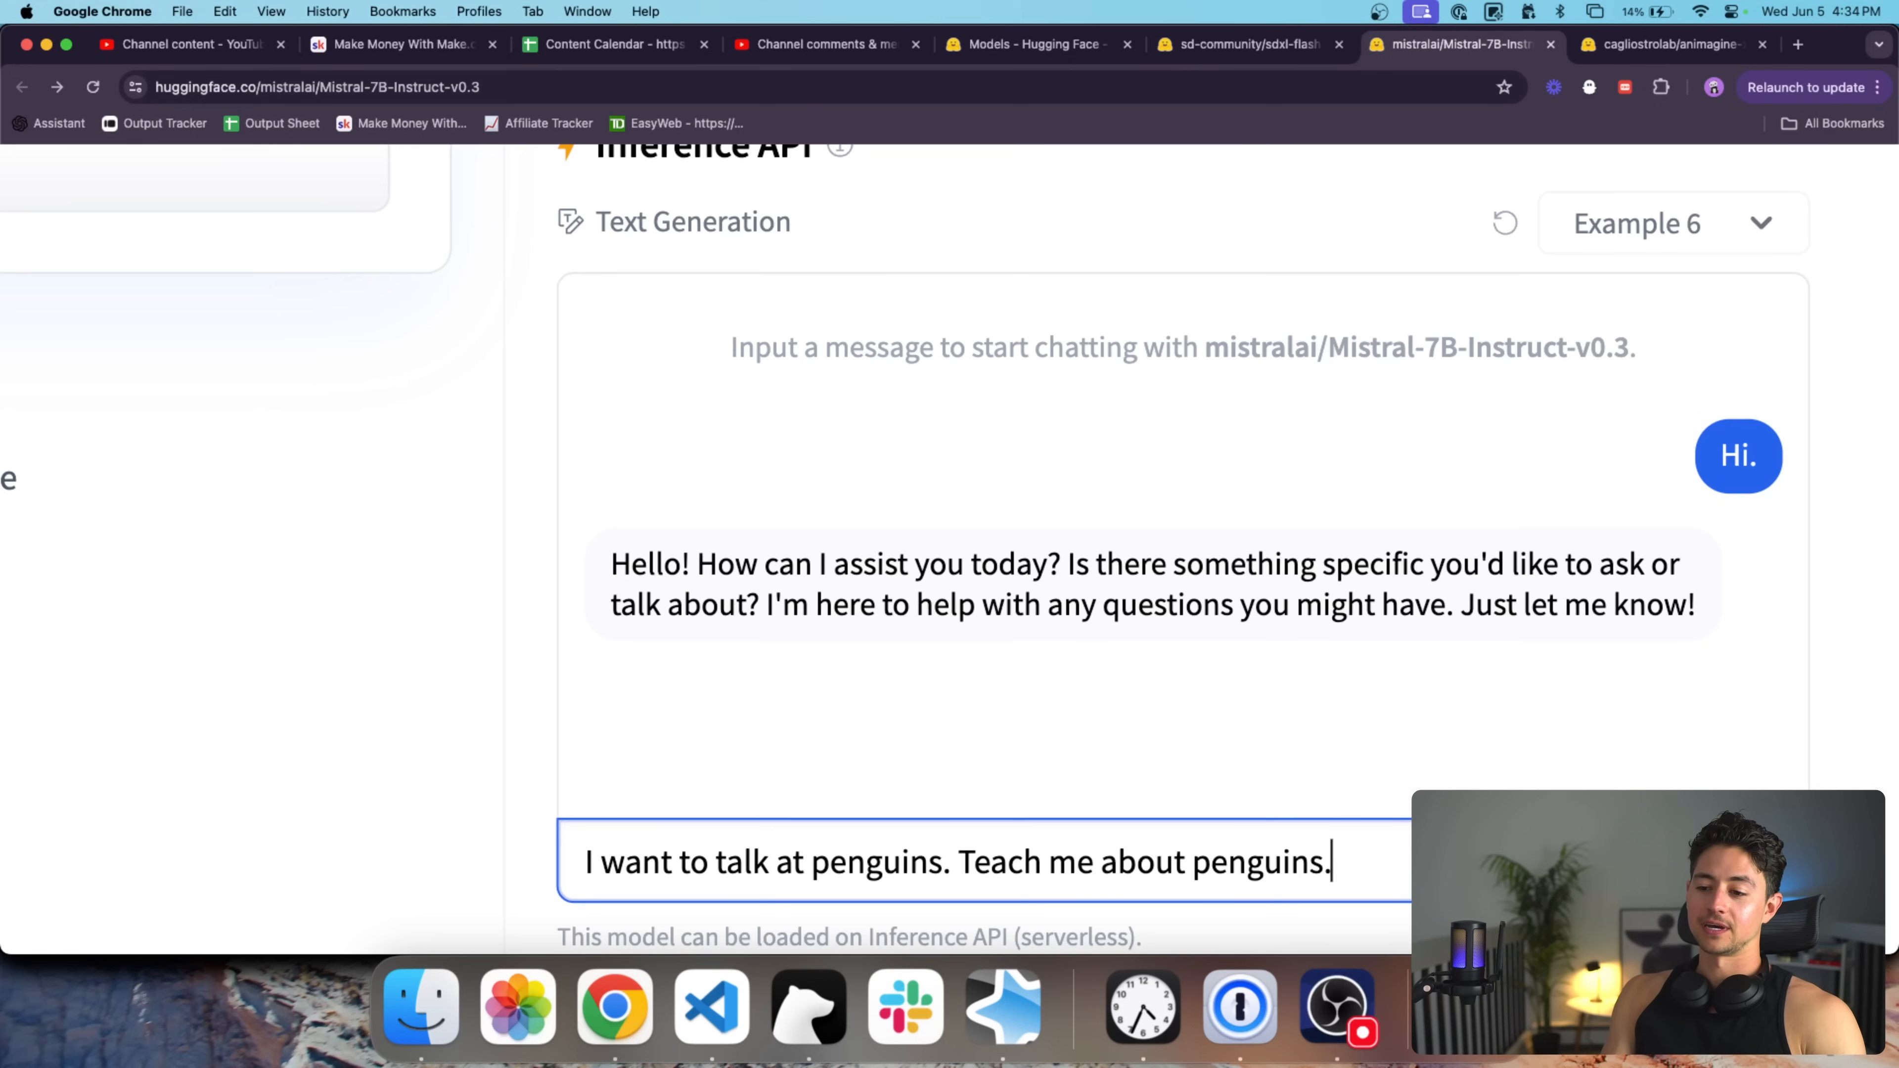
pyautogui.scroll(-1, 1305, 822)
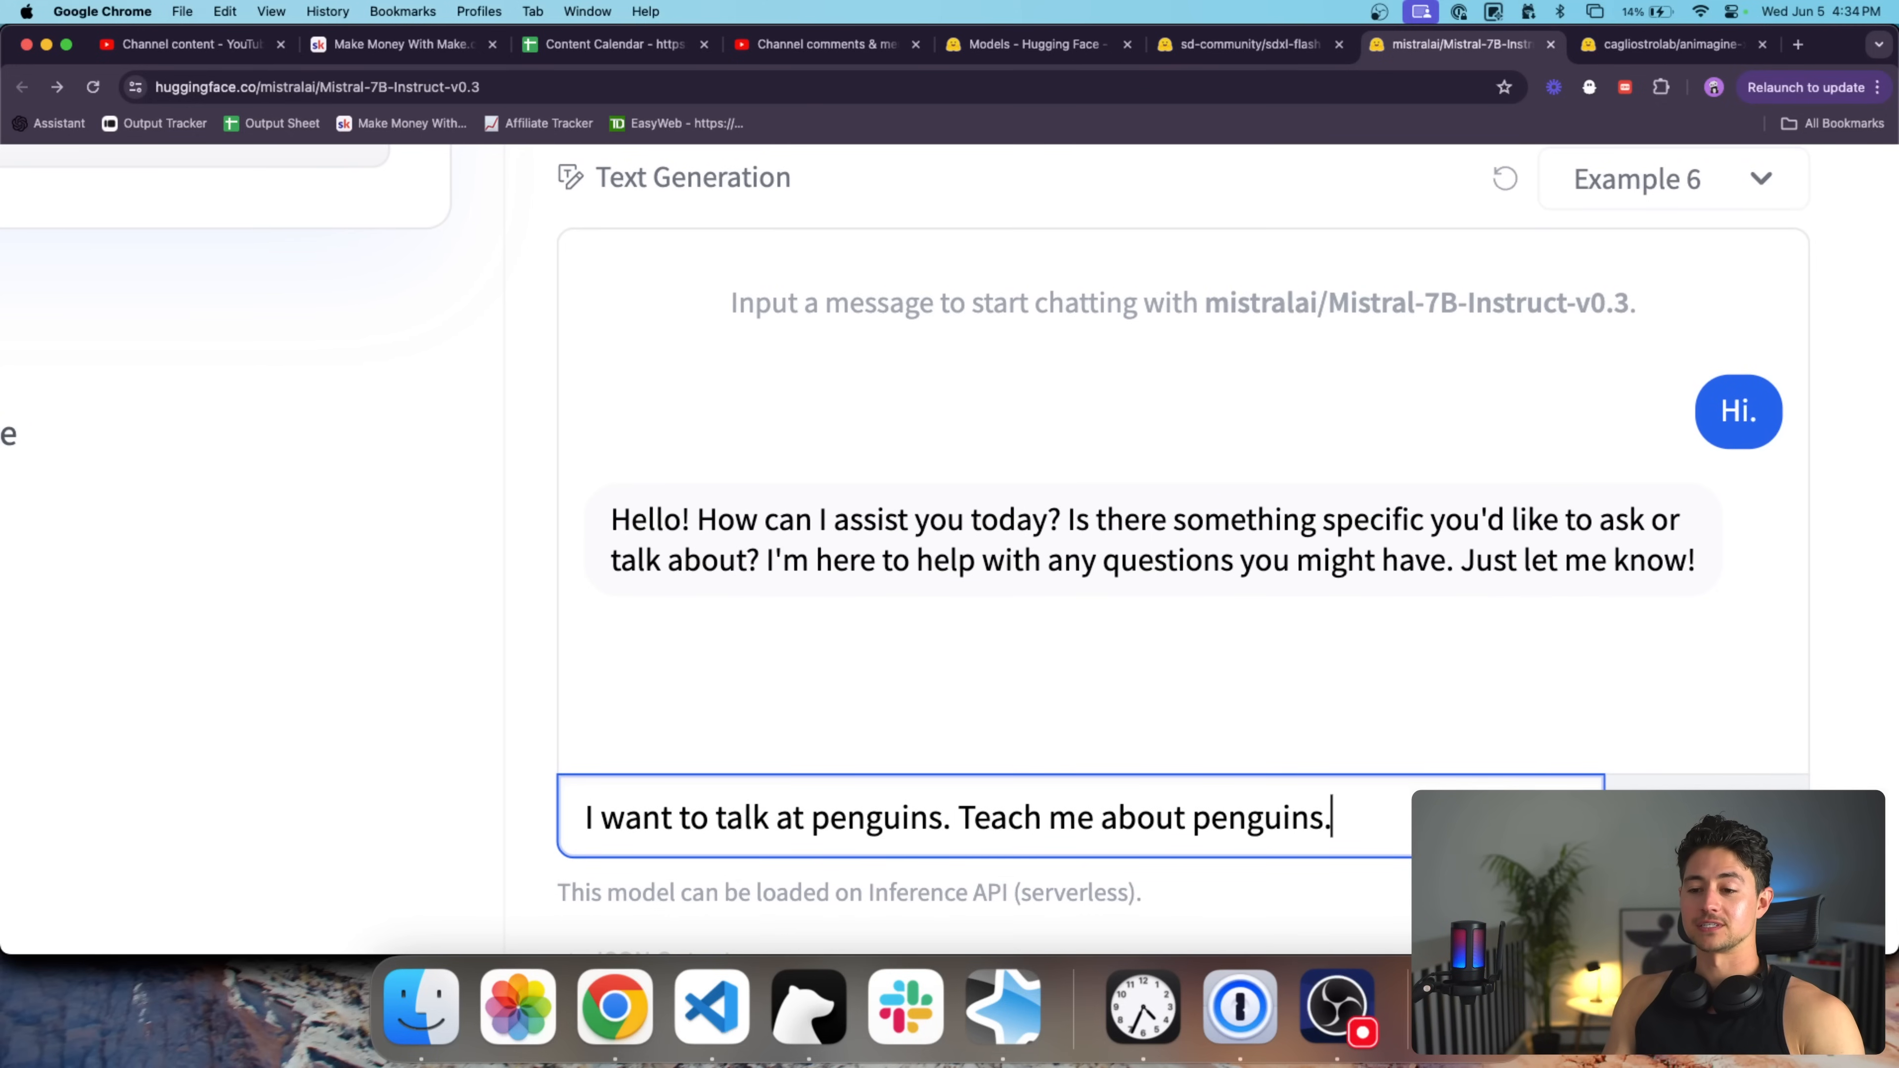
pyautogui.press('Return')
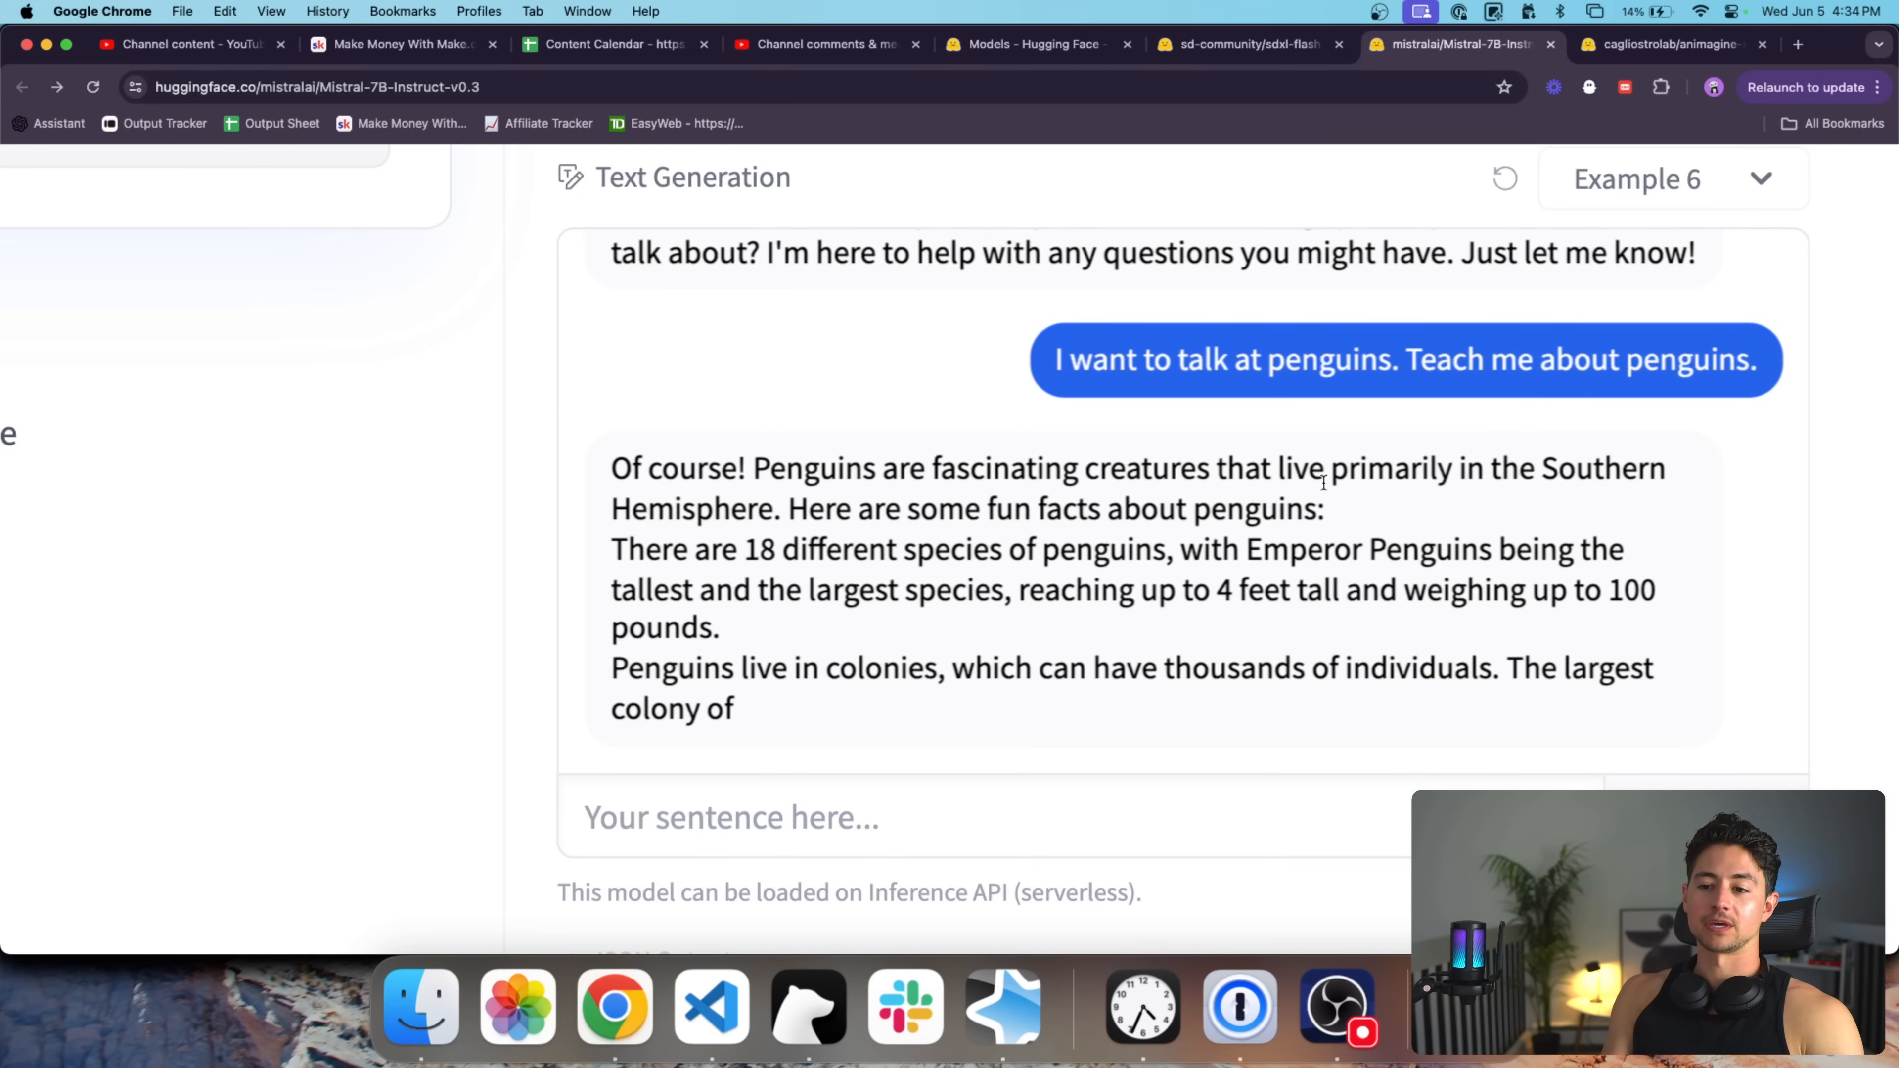
pyautogui.scroll(-5, 1363, 605)
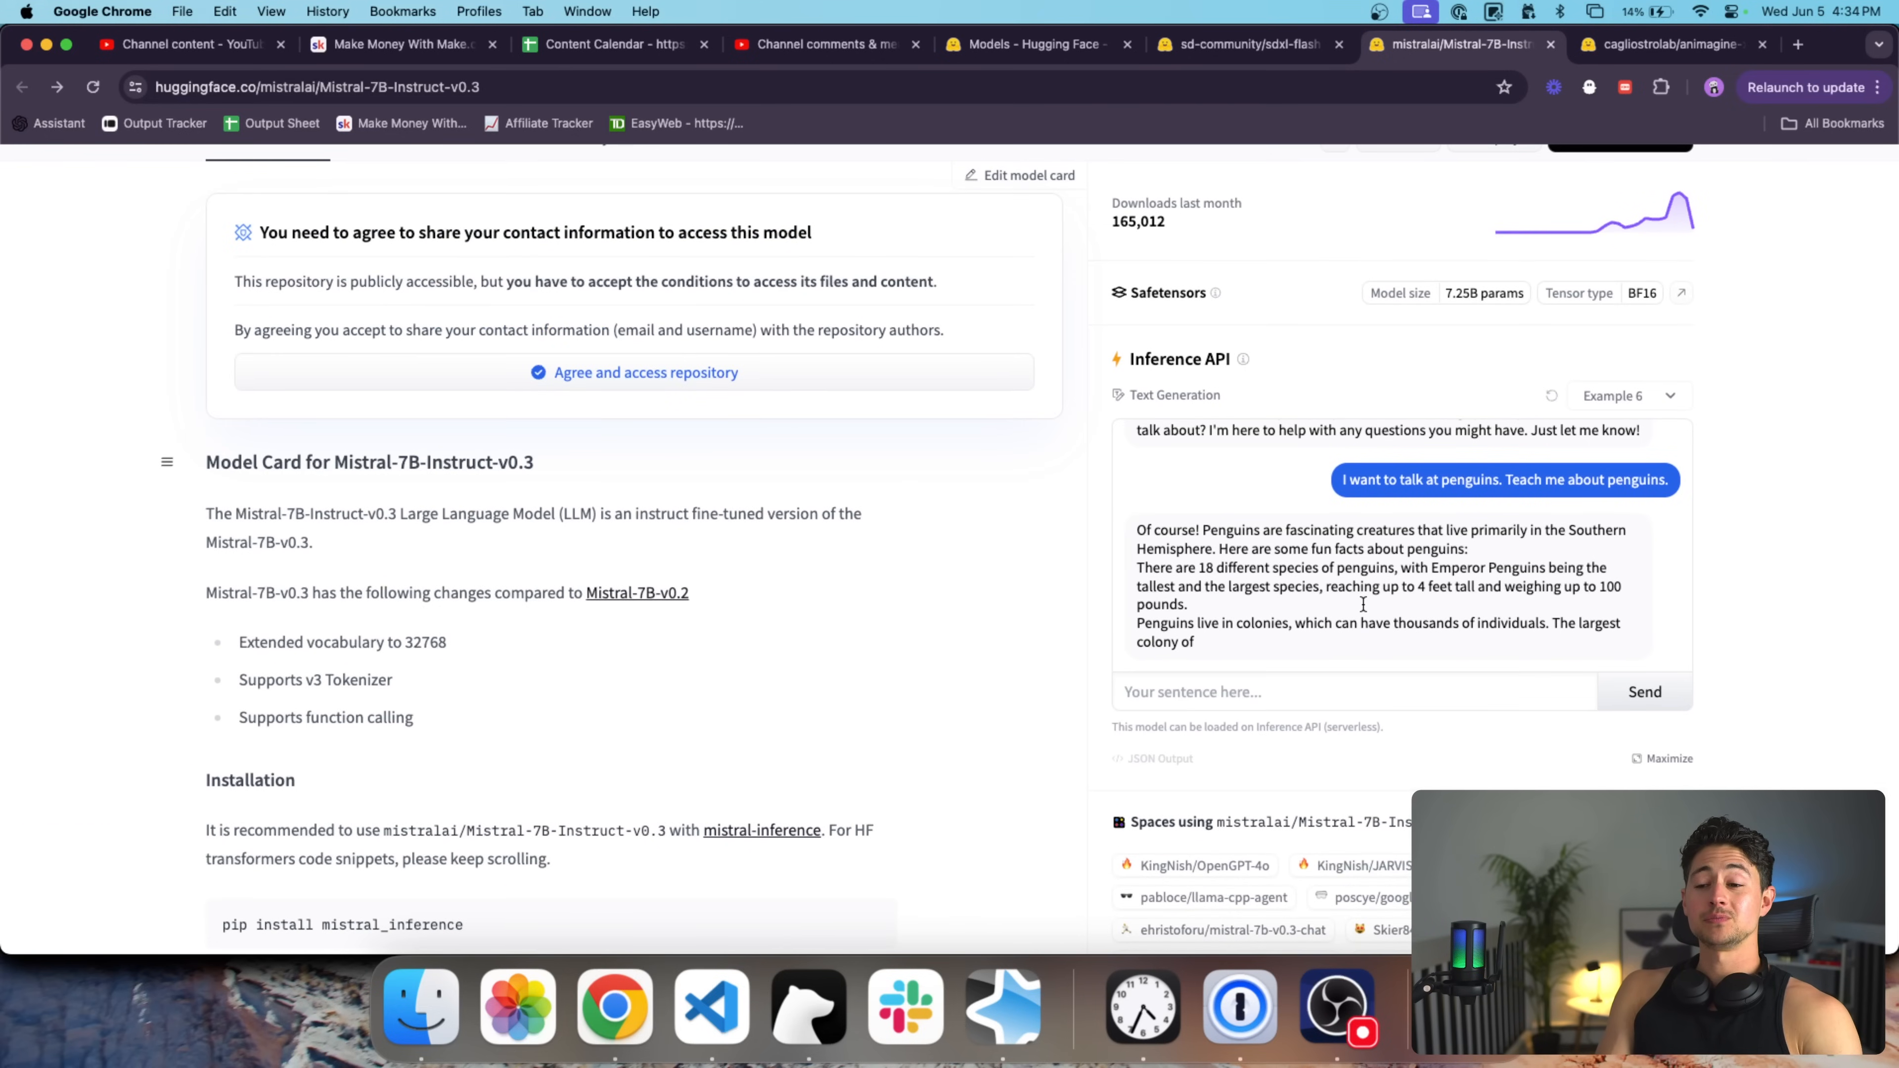
pyautogui.scroll(3, 868, 445)
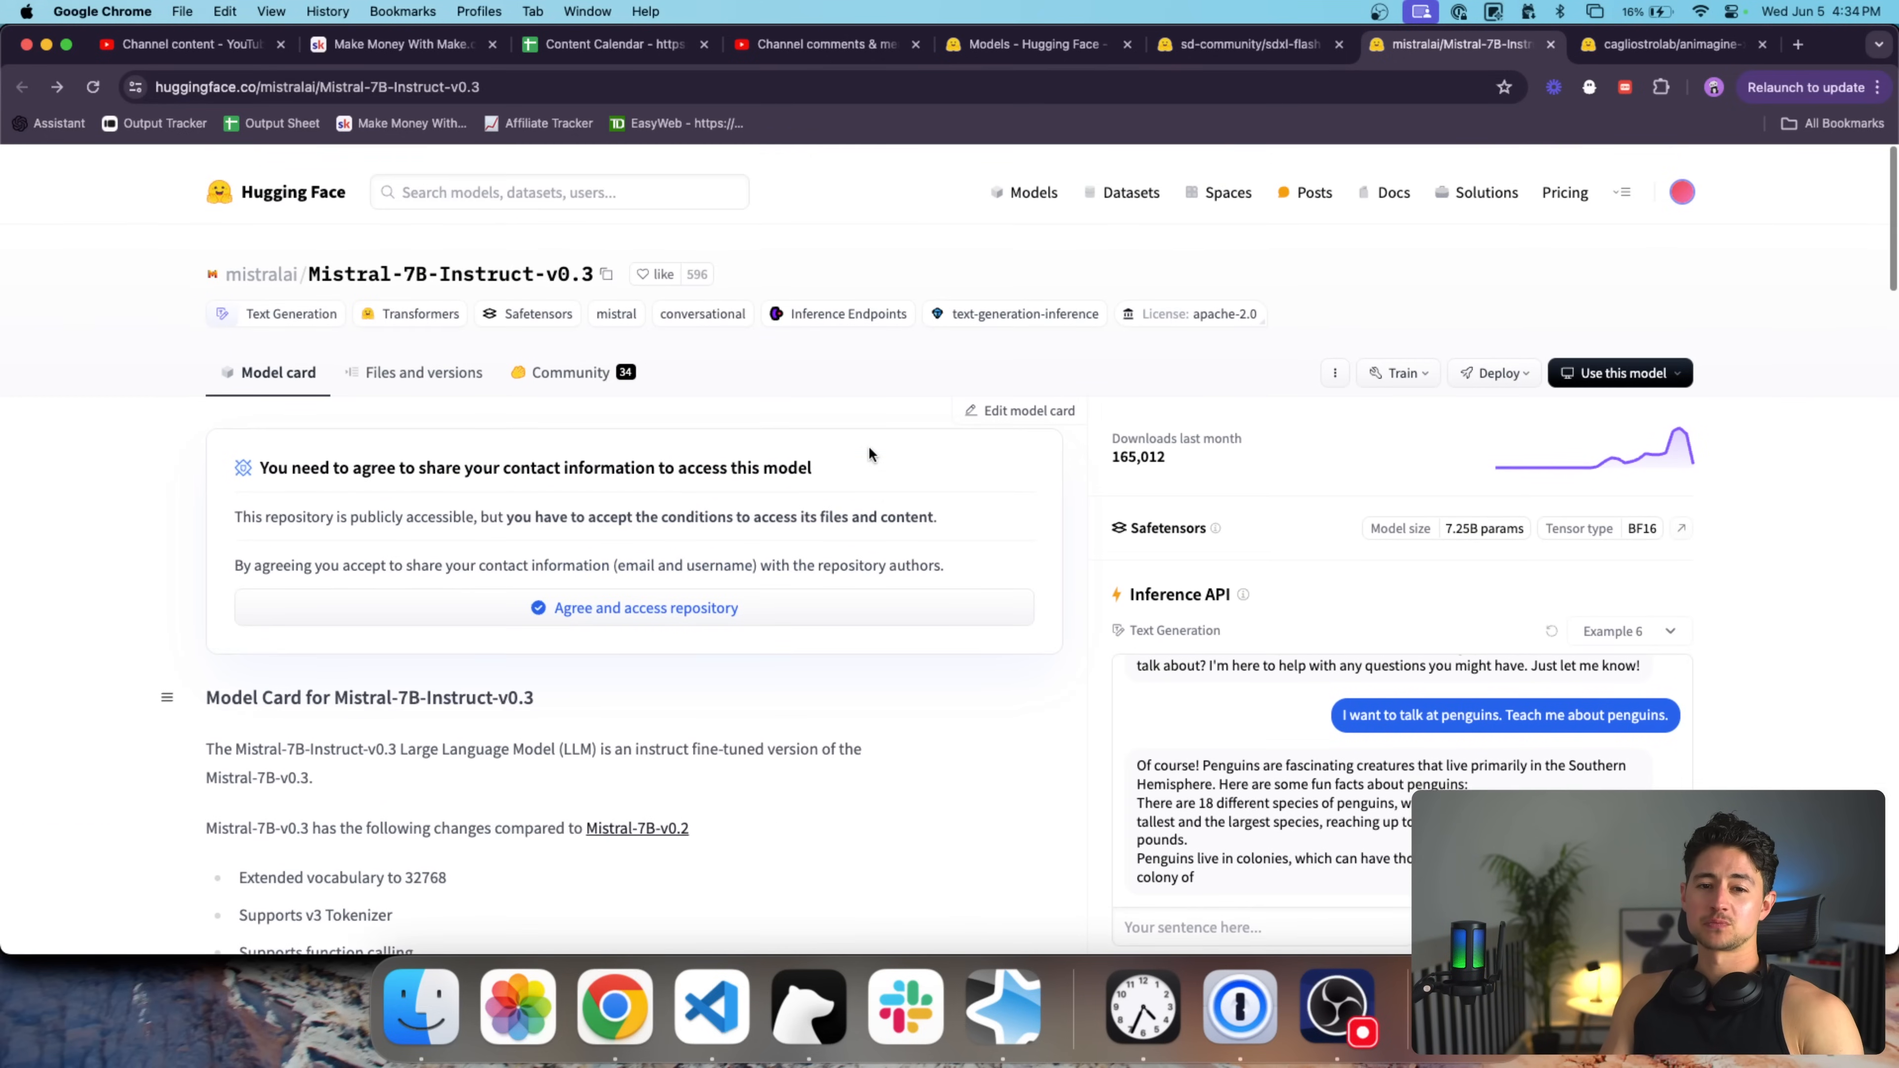
pyautogui.scroll(-2, 1877, 551)
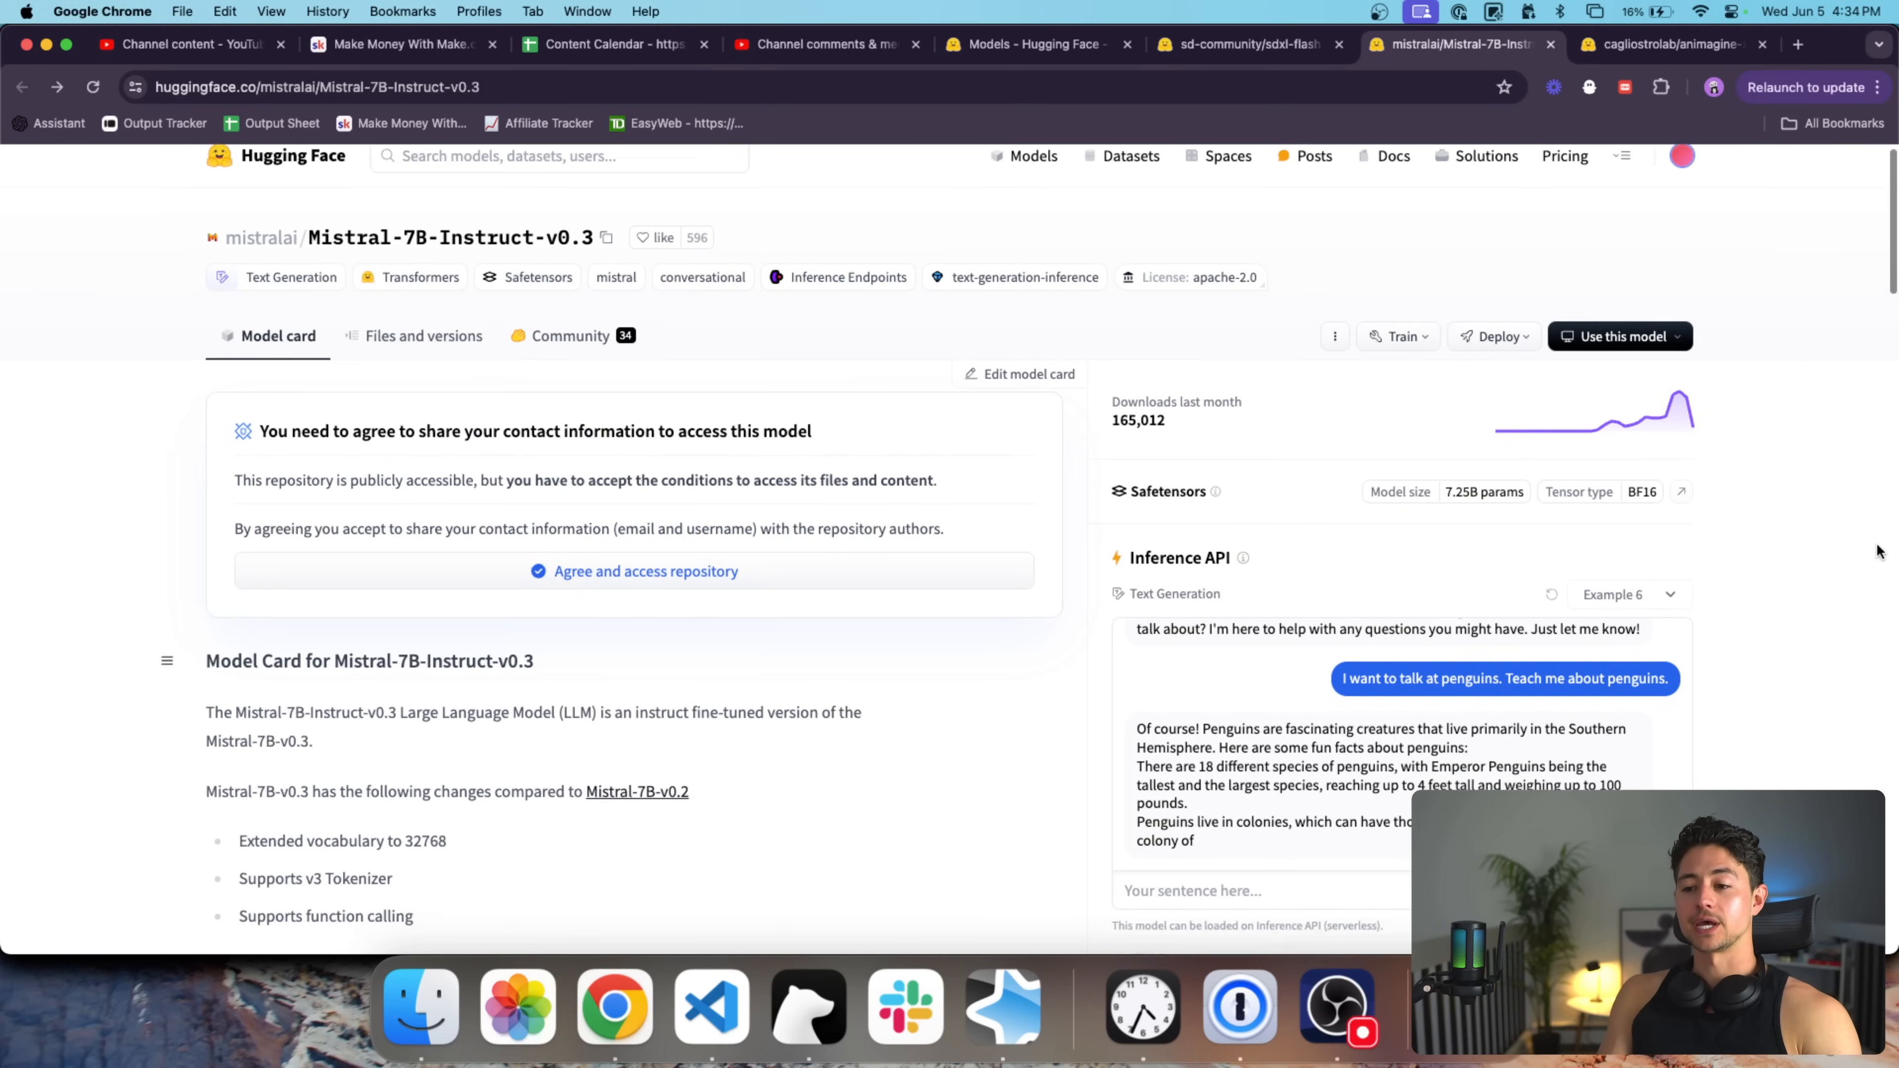
# Switch to the cagliostrolab/animagine-xl-3.1 model tab.
pyautogui.scroll(-1, 1876, 552)
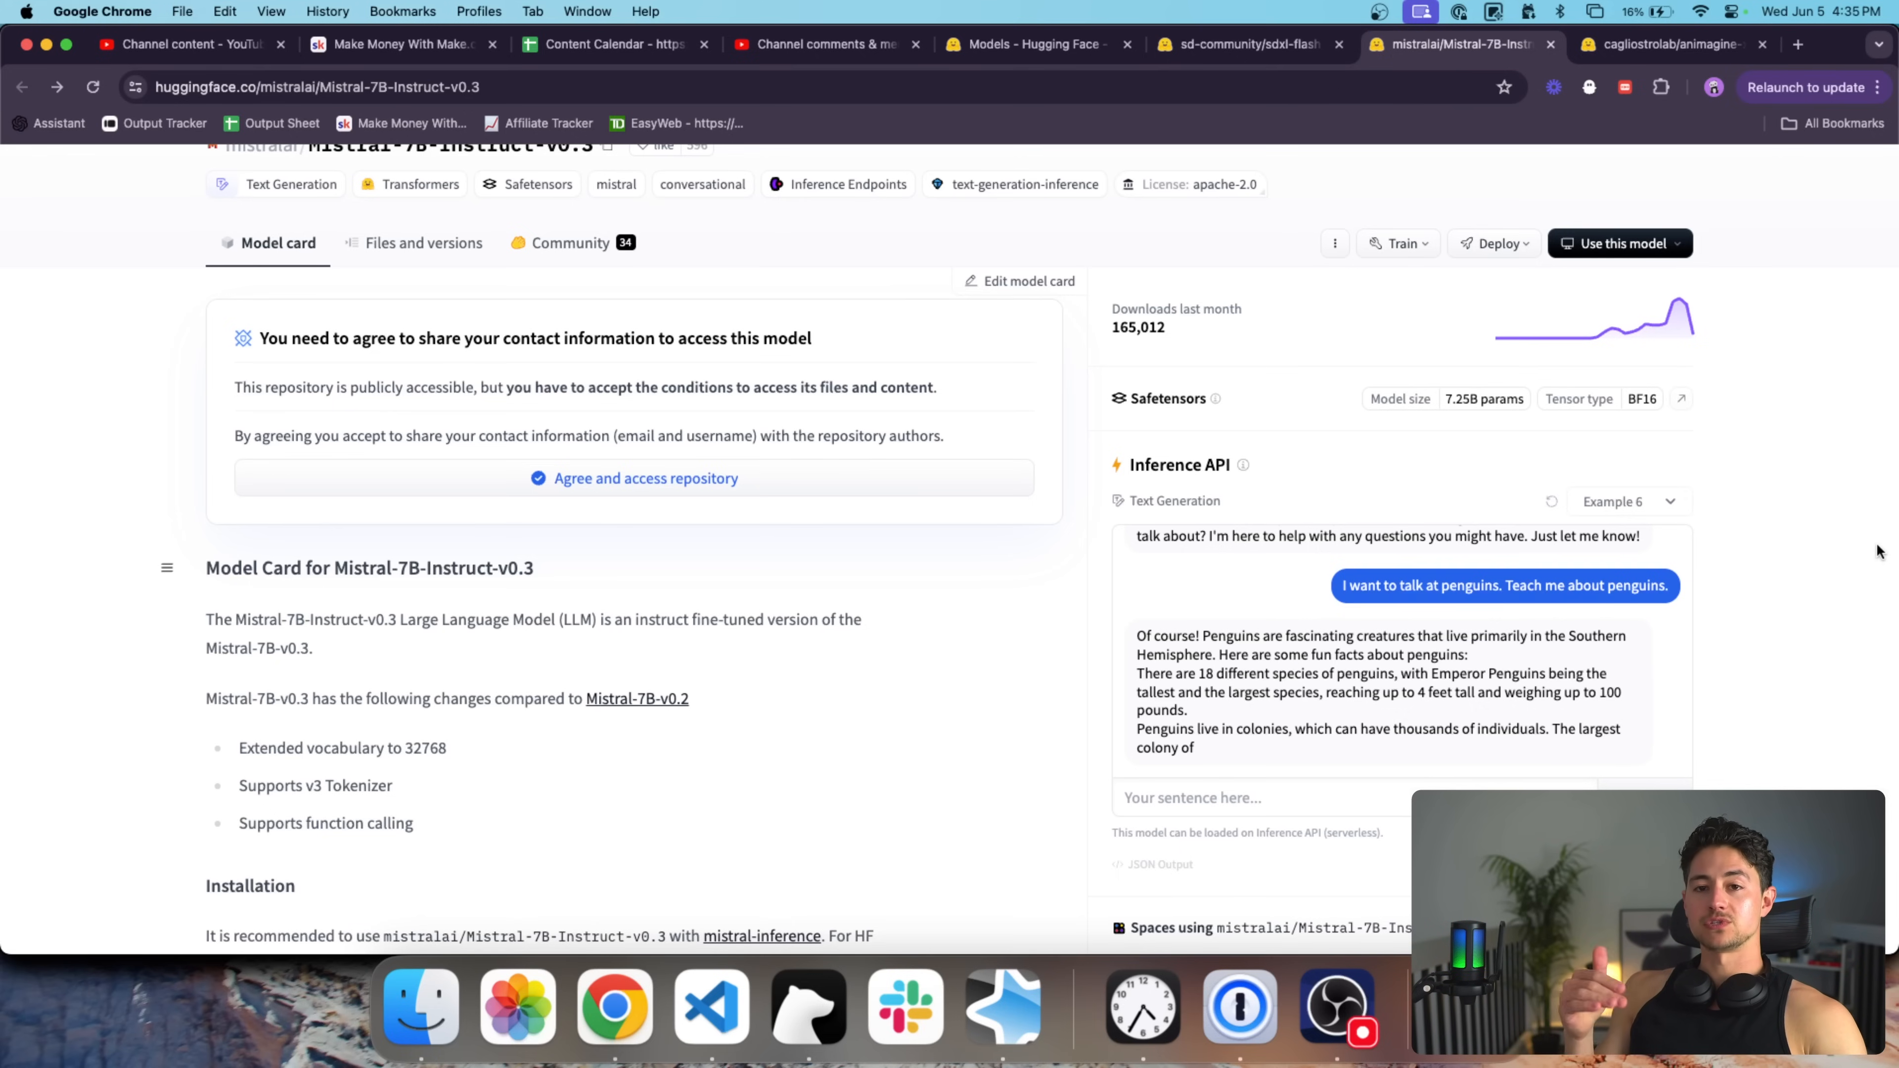
pyautogui.hotkey('ctrl', 'Tab')
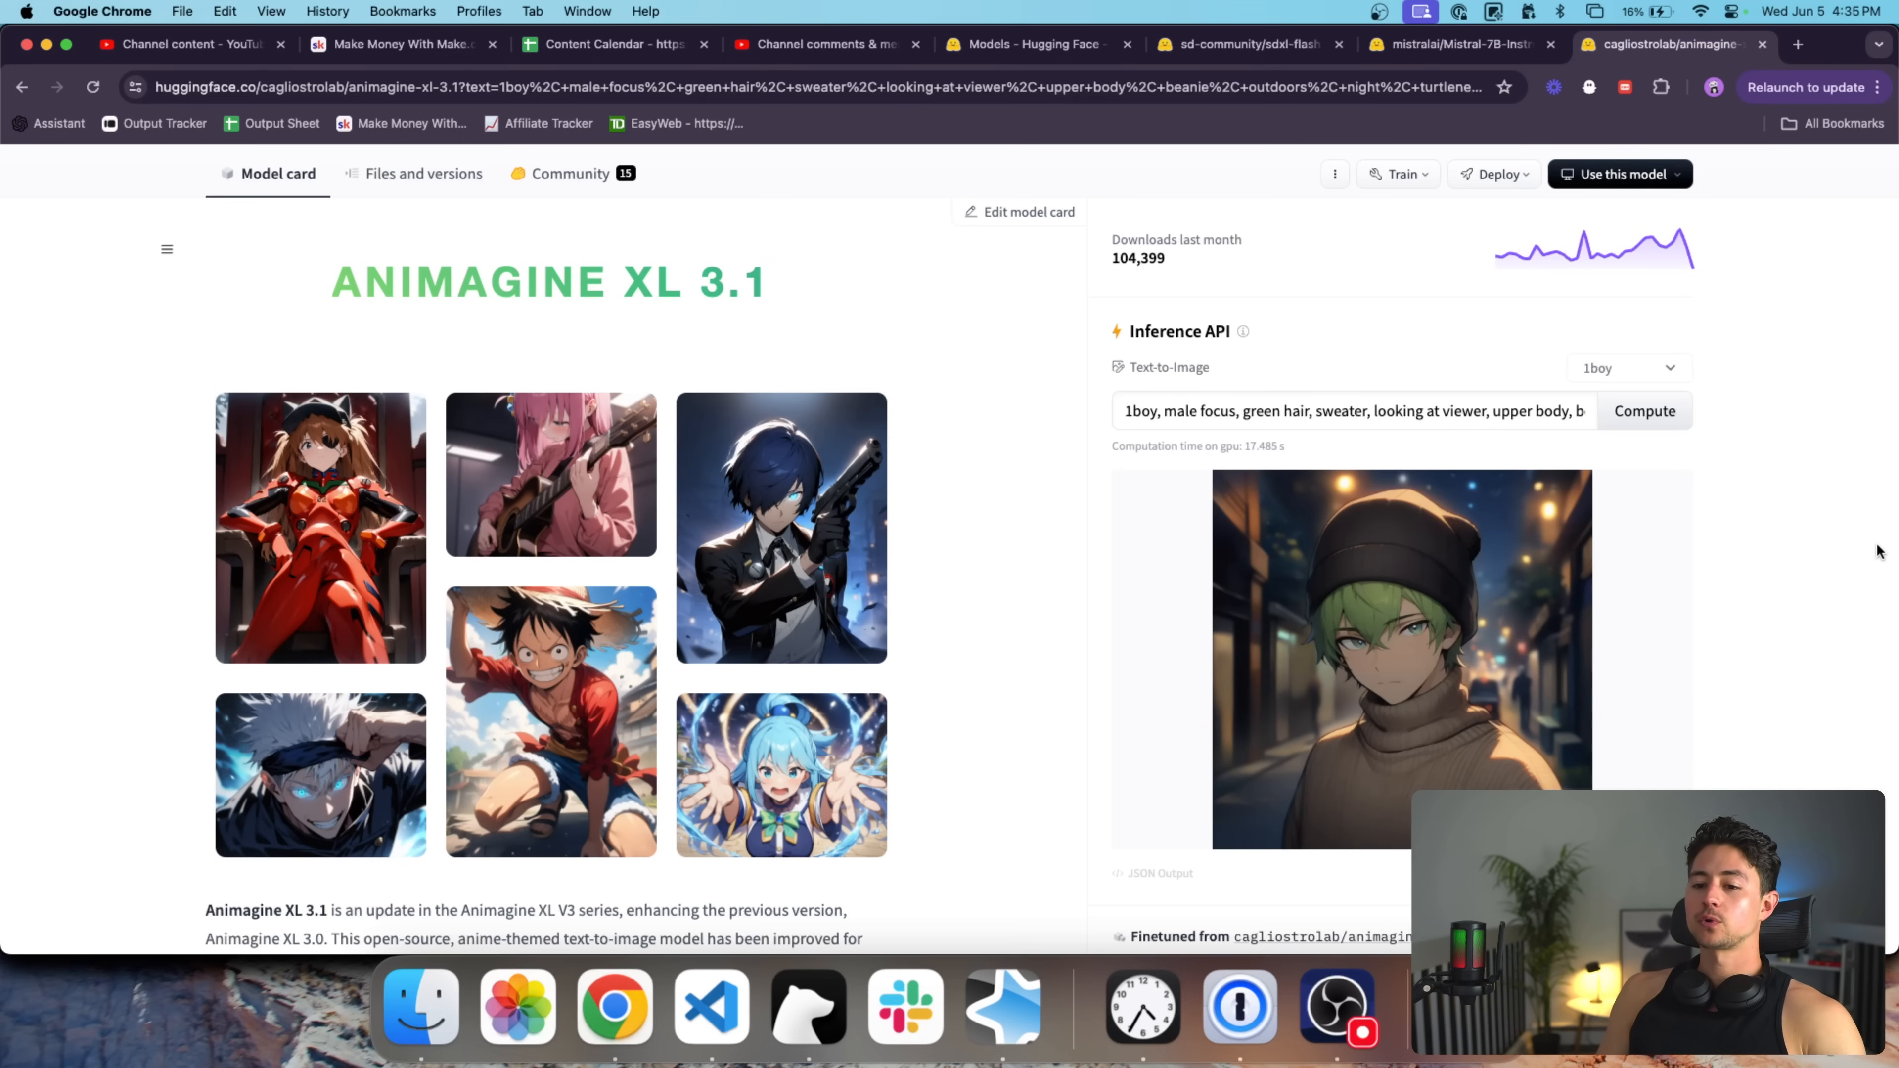
# Scroll through the Animagine XL 3.1 sample gallery images.
pyautogui.scroll(-1, 1189, 479)
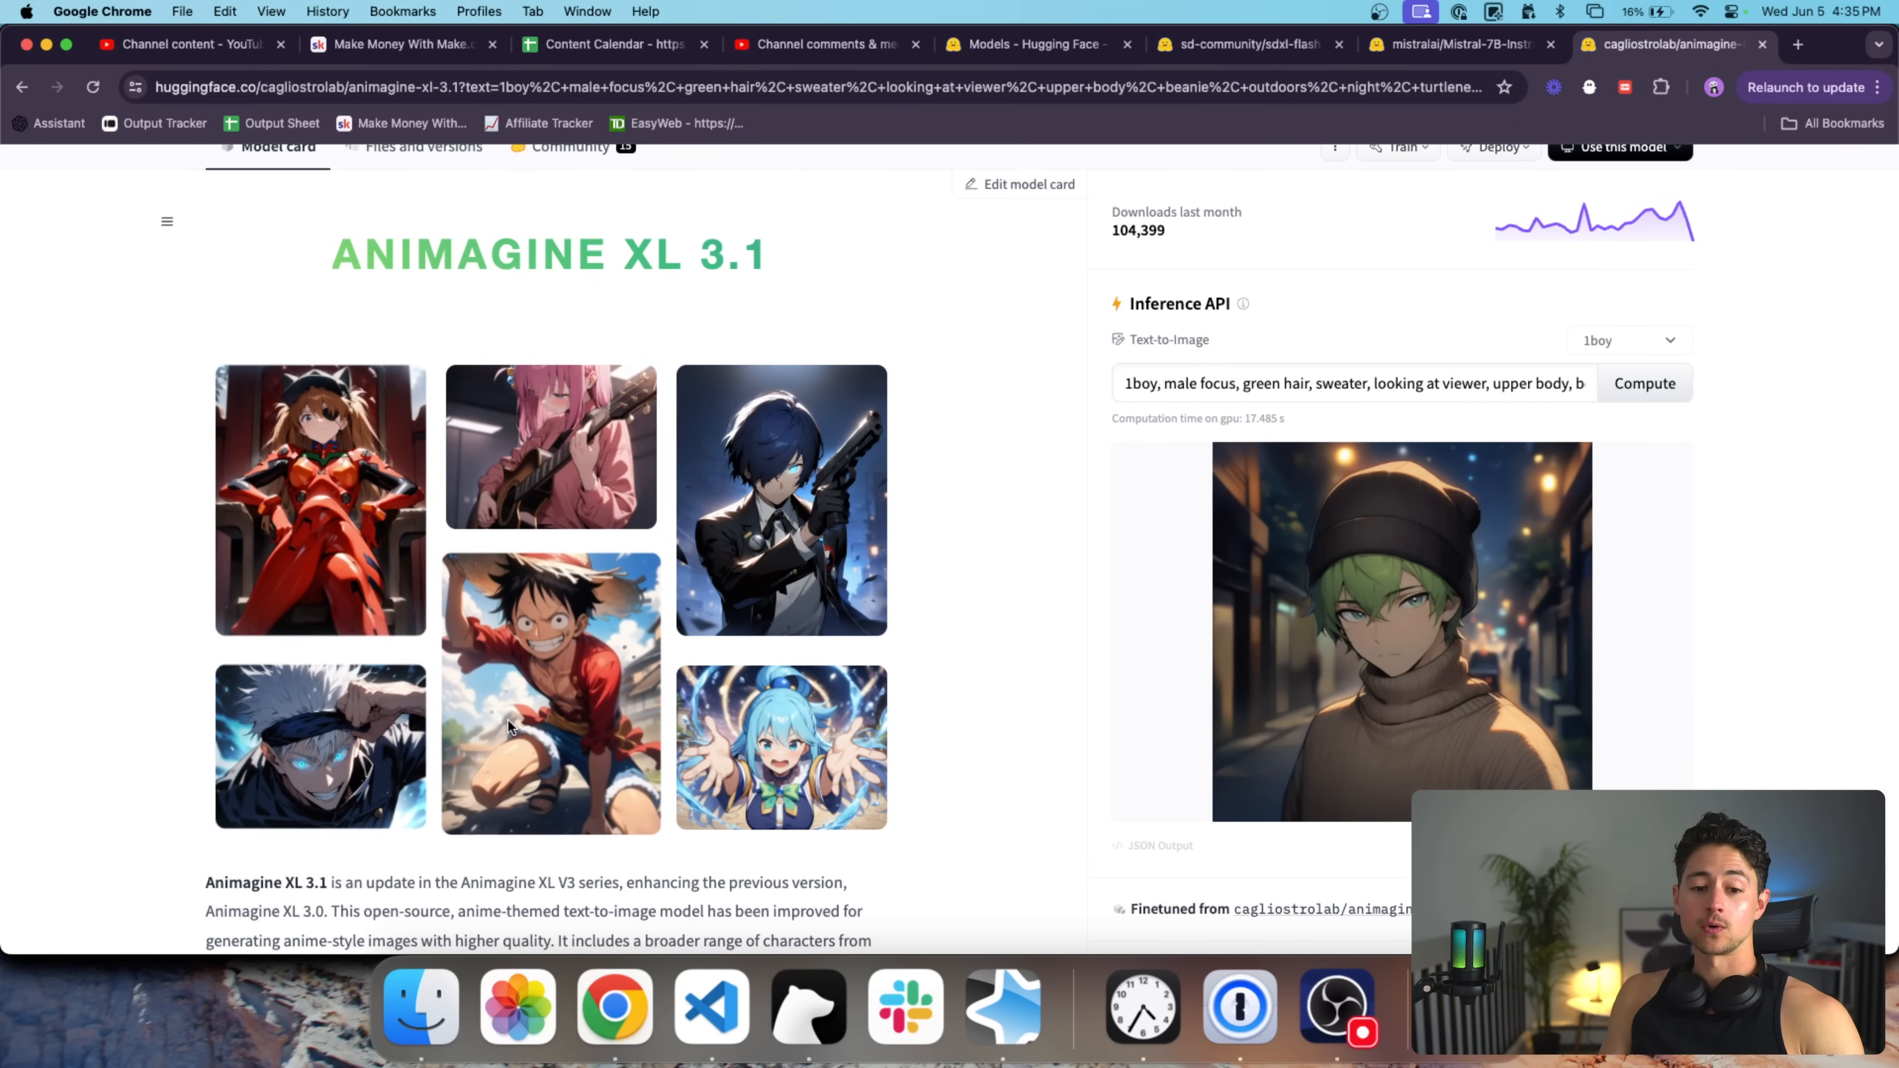
pyautogui.scroll(5, 508, 718)
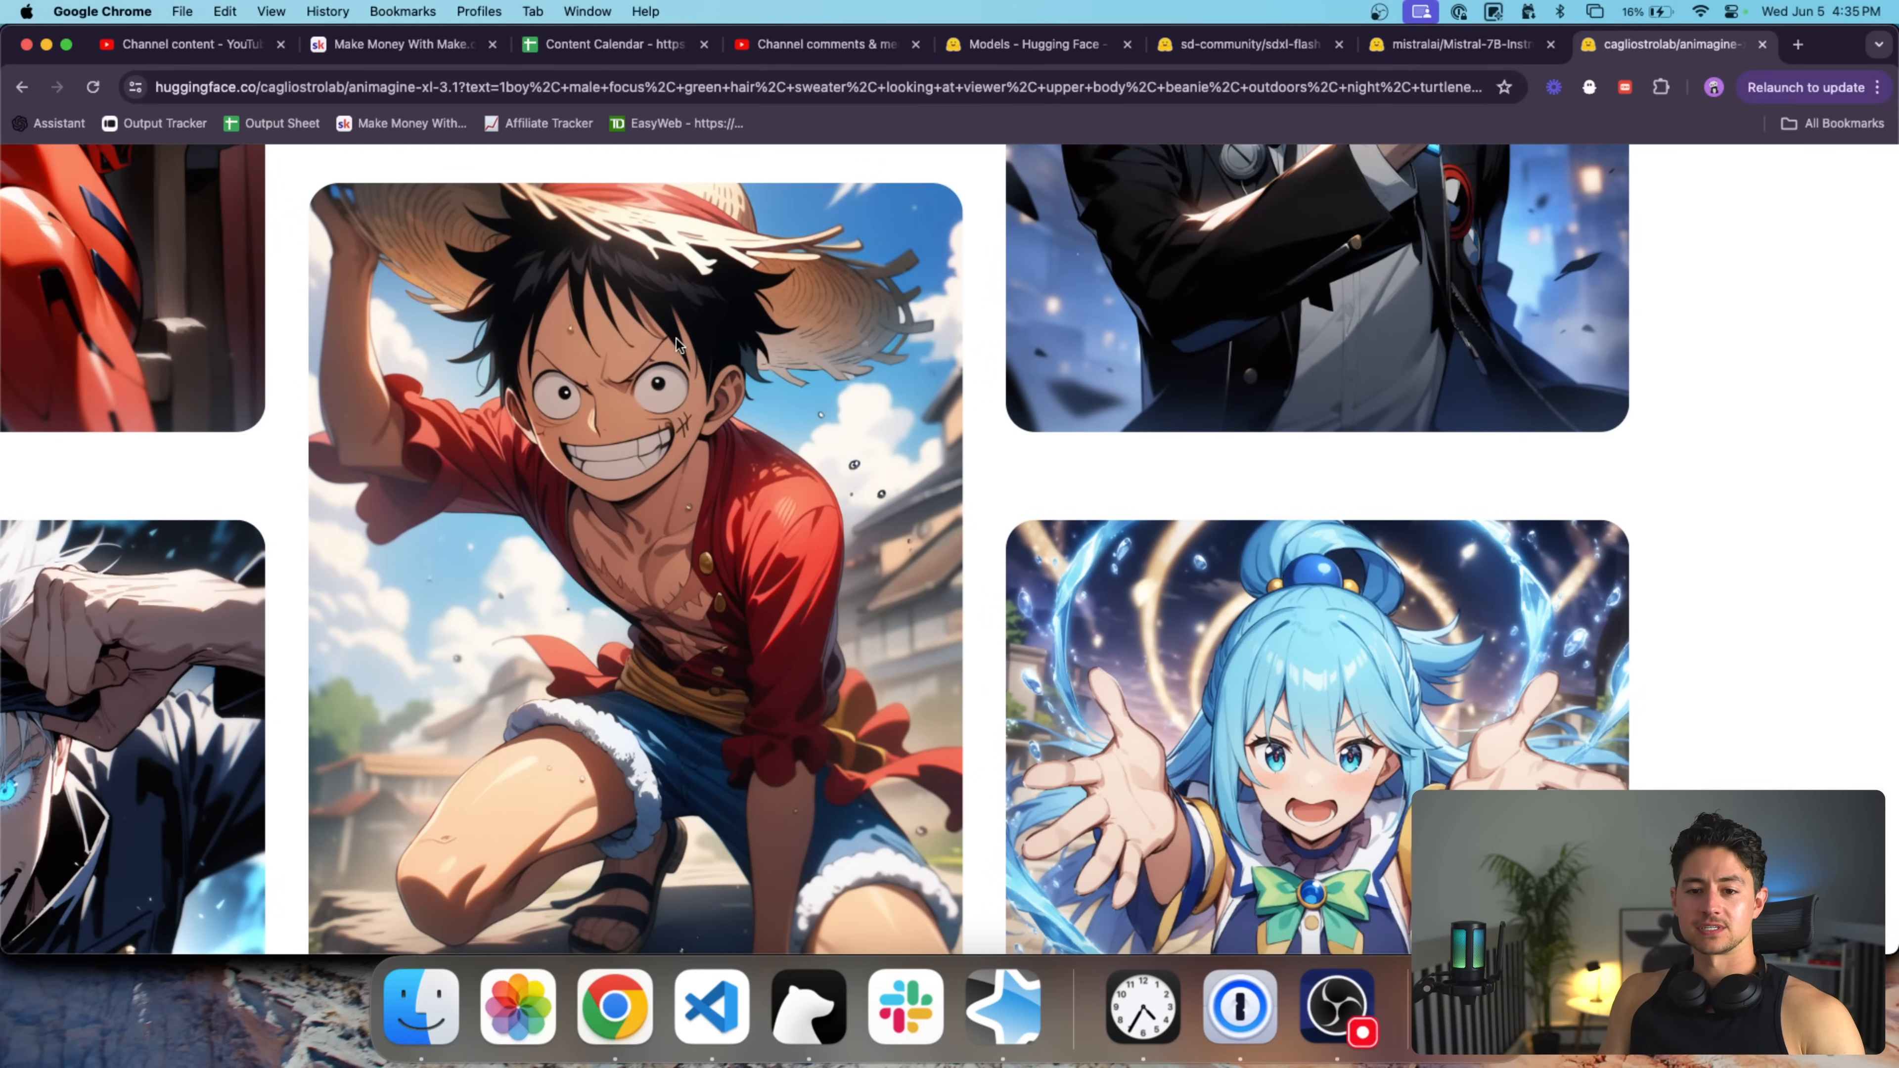
pyautogui.scroll(-2, 763, 371)
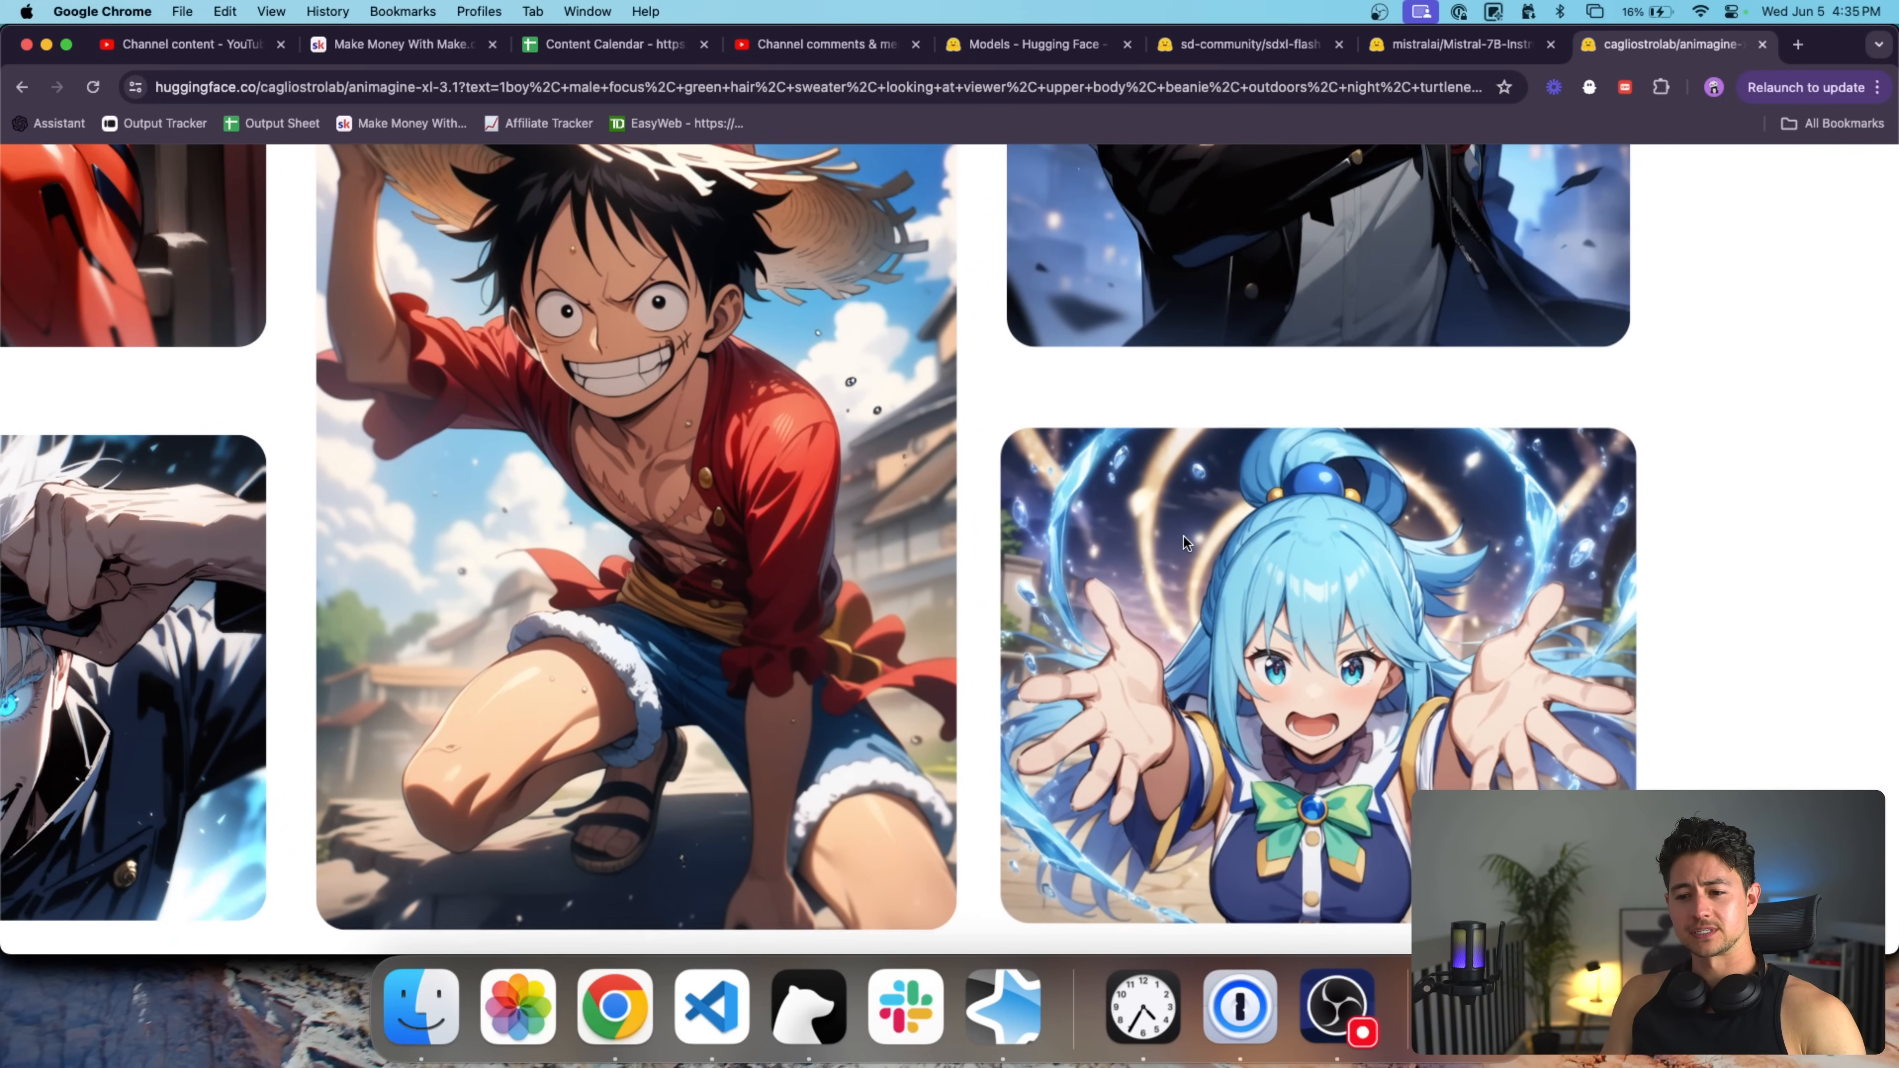
pyautogui.scroll(-2, 998, 571)
pyautogui.scroll(-2, 770, 461)
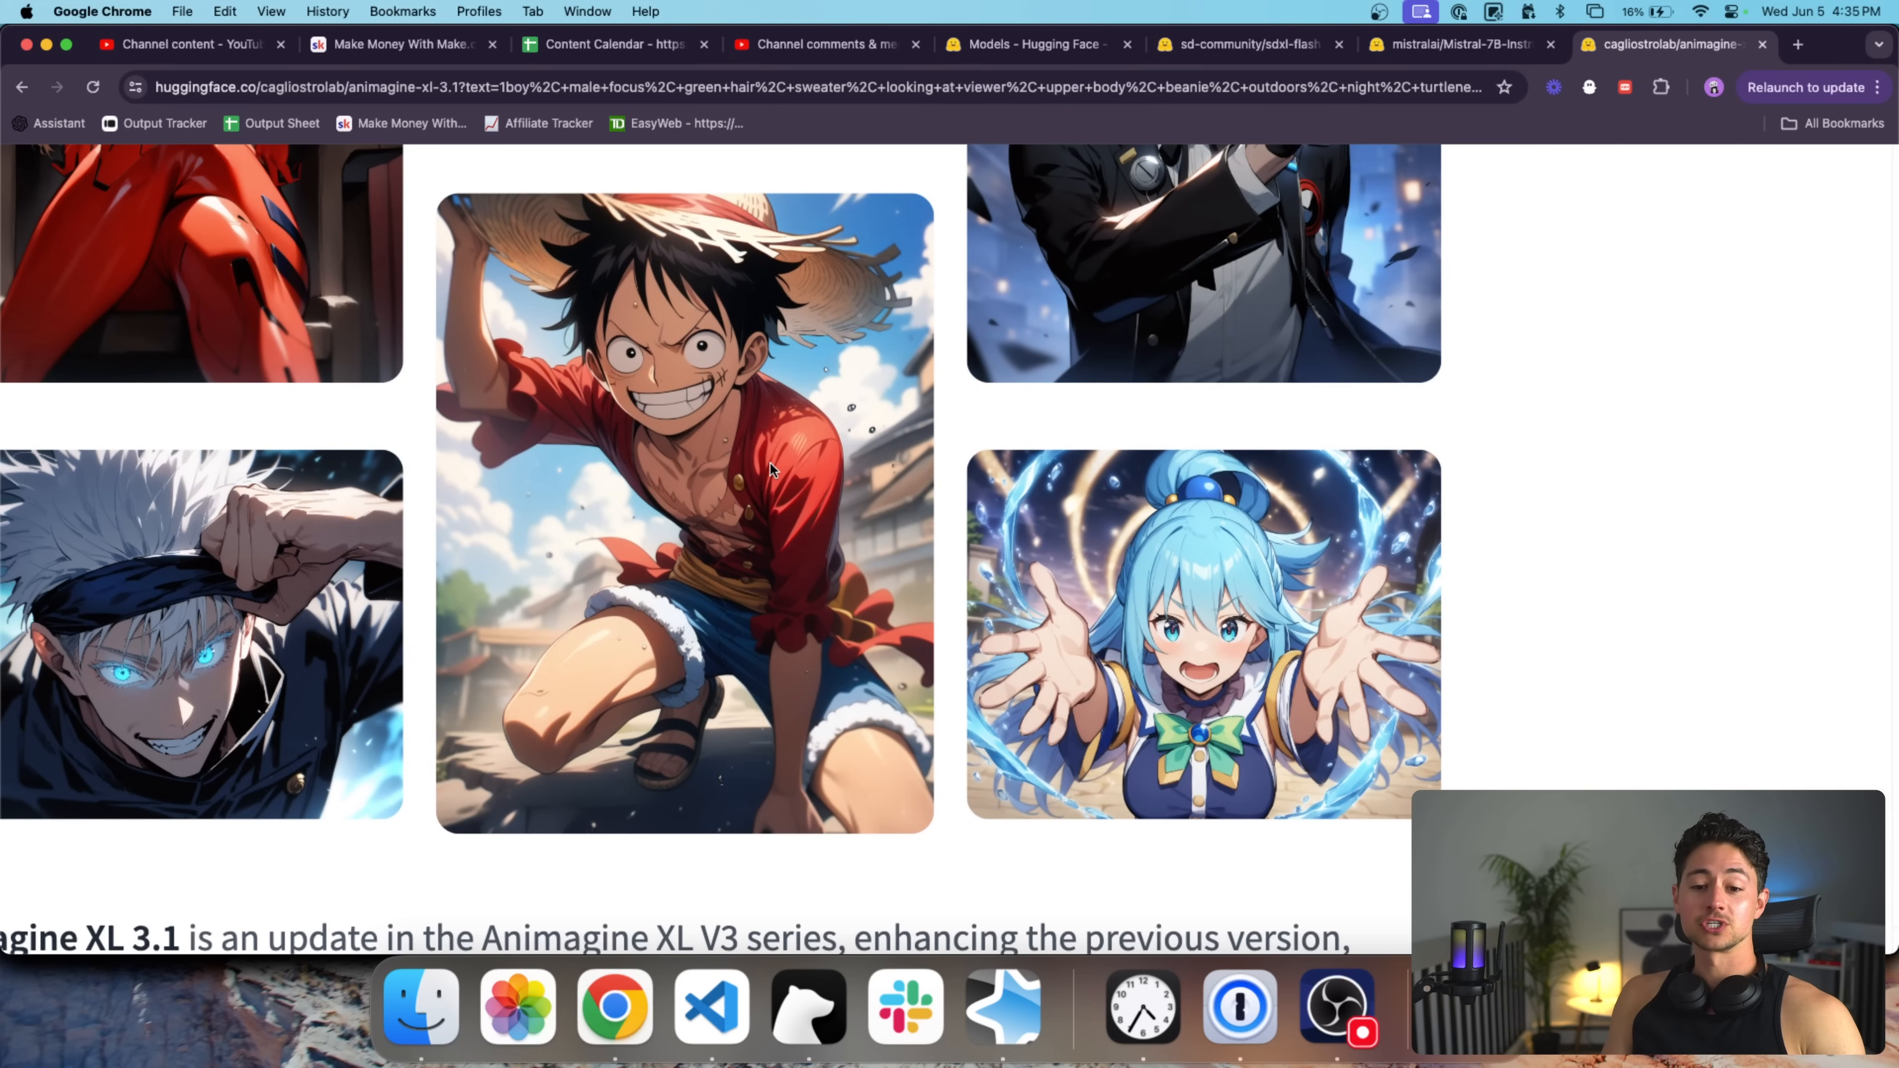
pyautogui.scroll(-2, 629, 523)
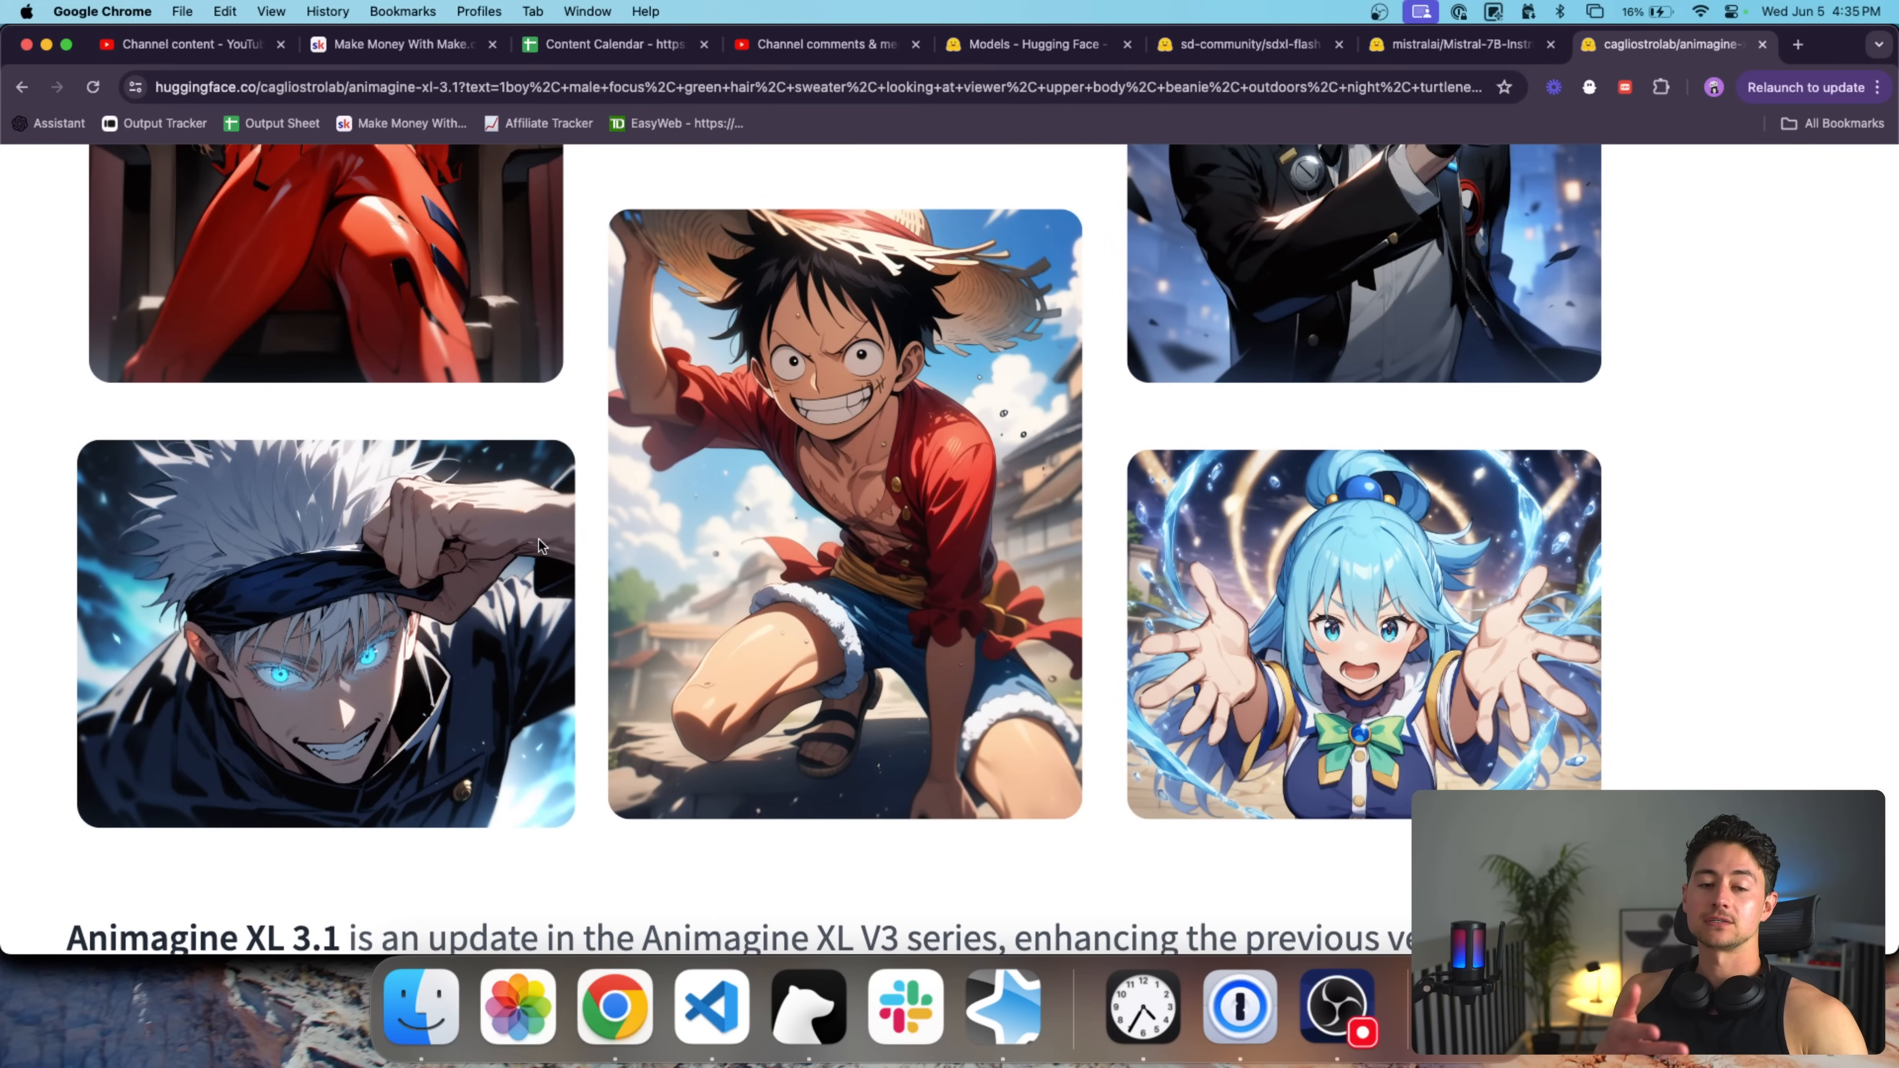
pyautogui.scroll(5, 540, 545)
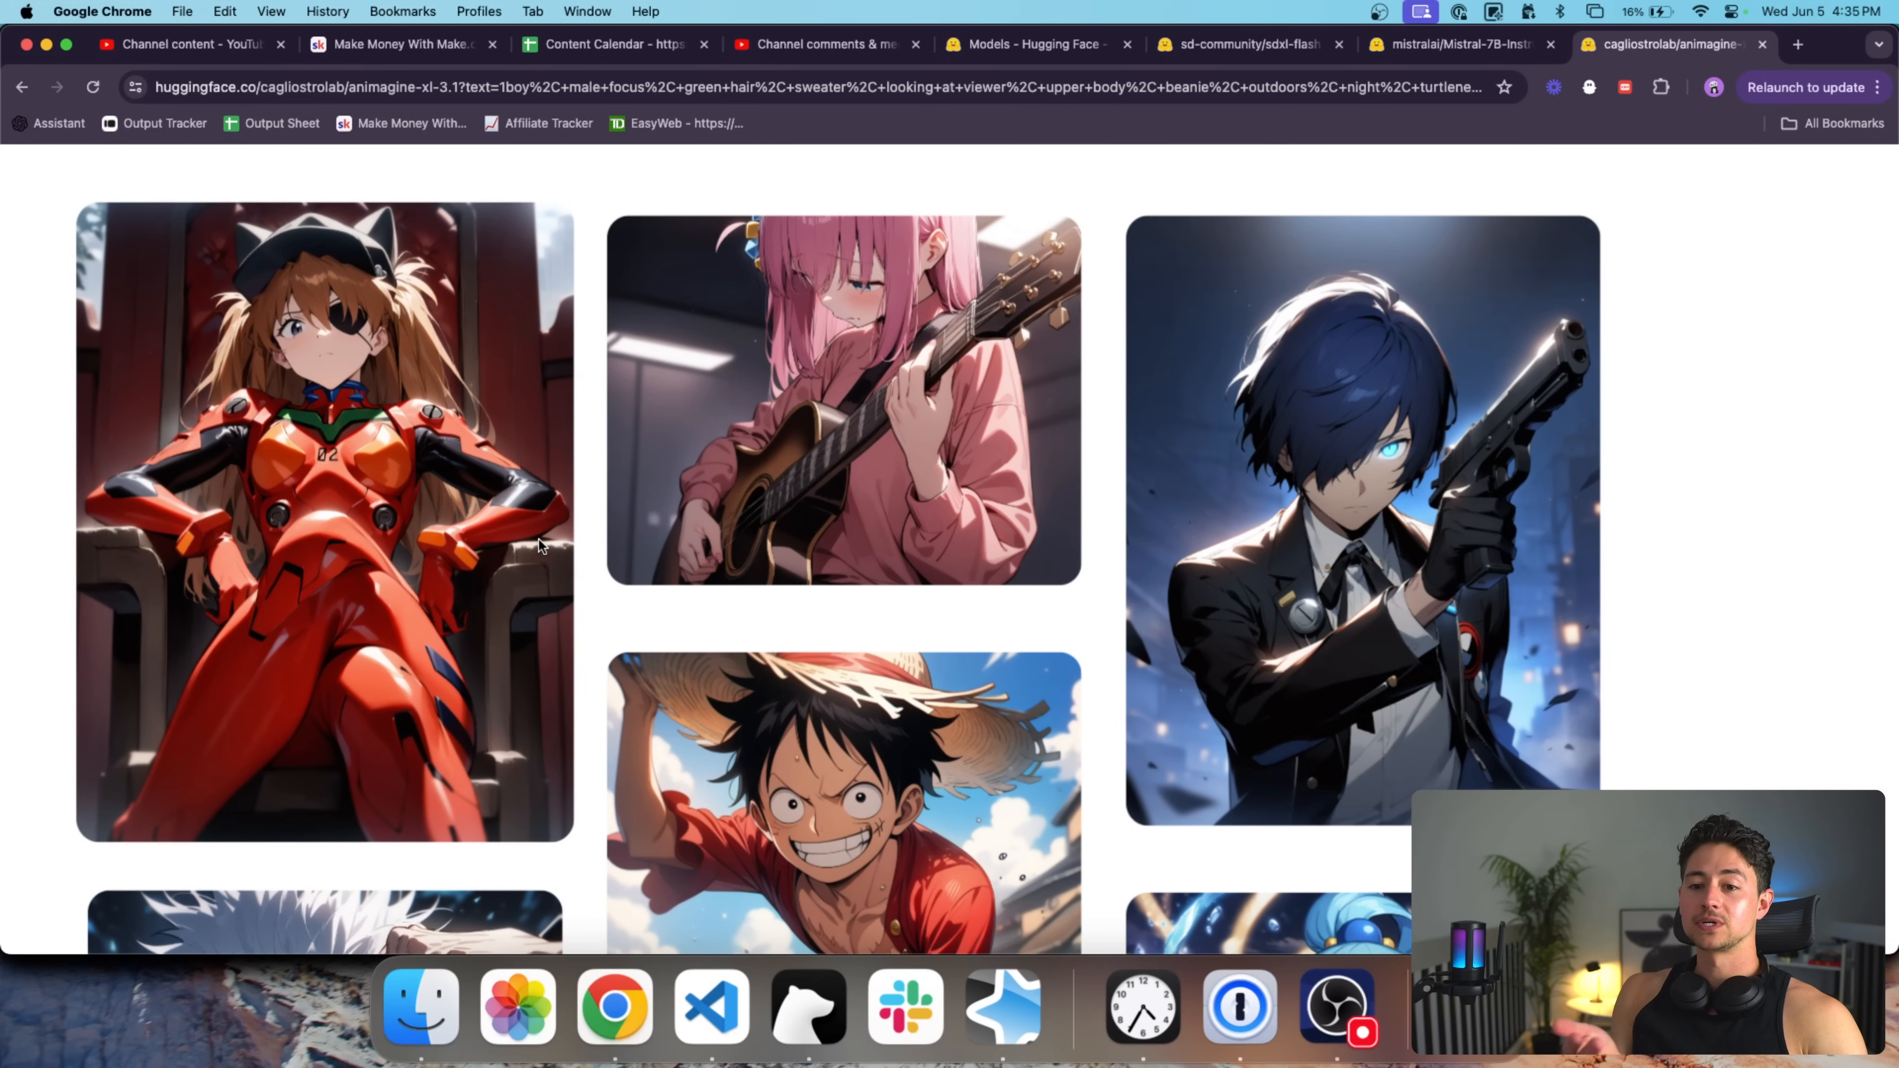
pyautogui.hscroll(3, 982, 299)
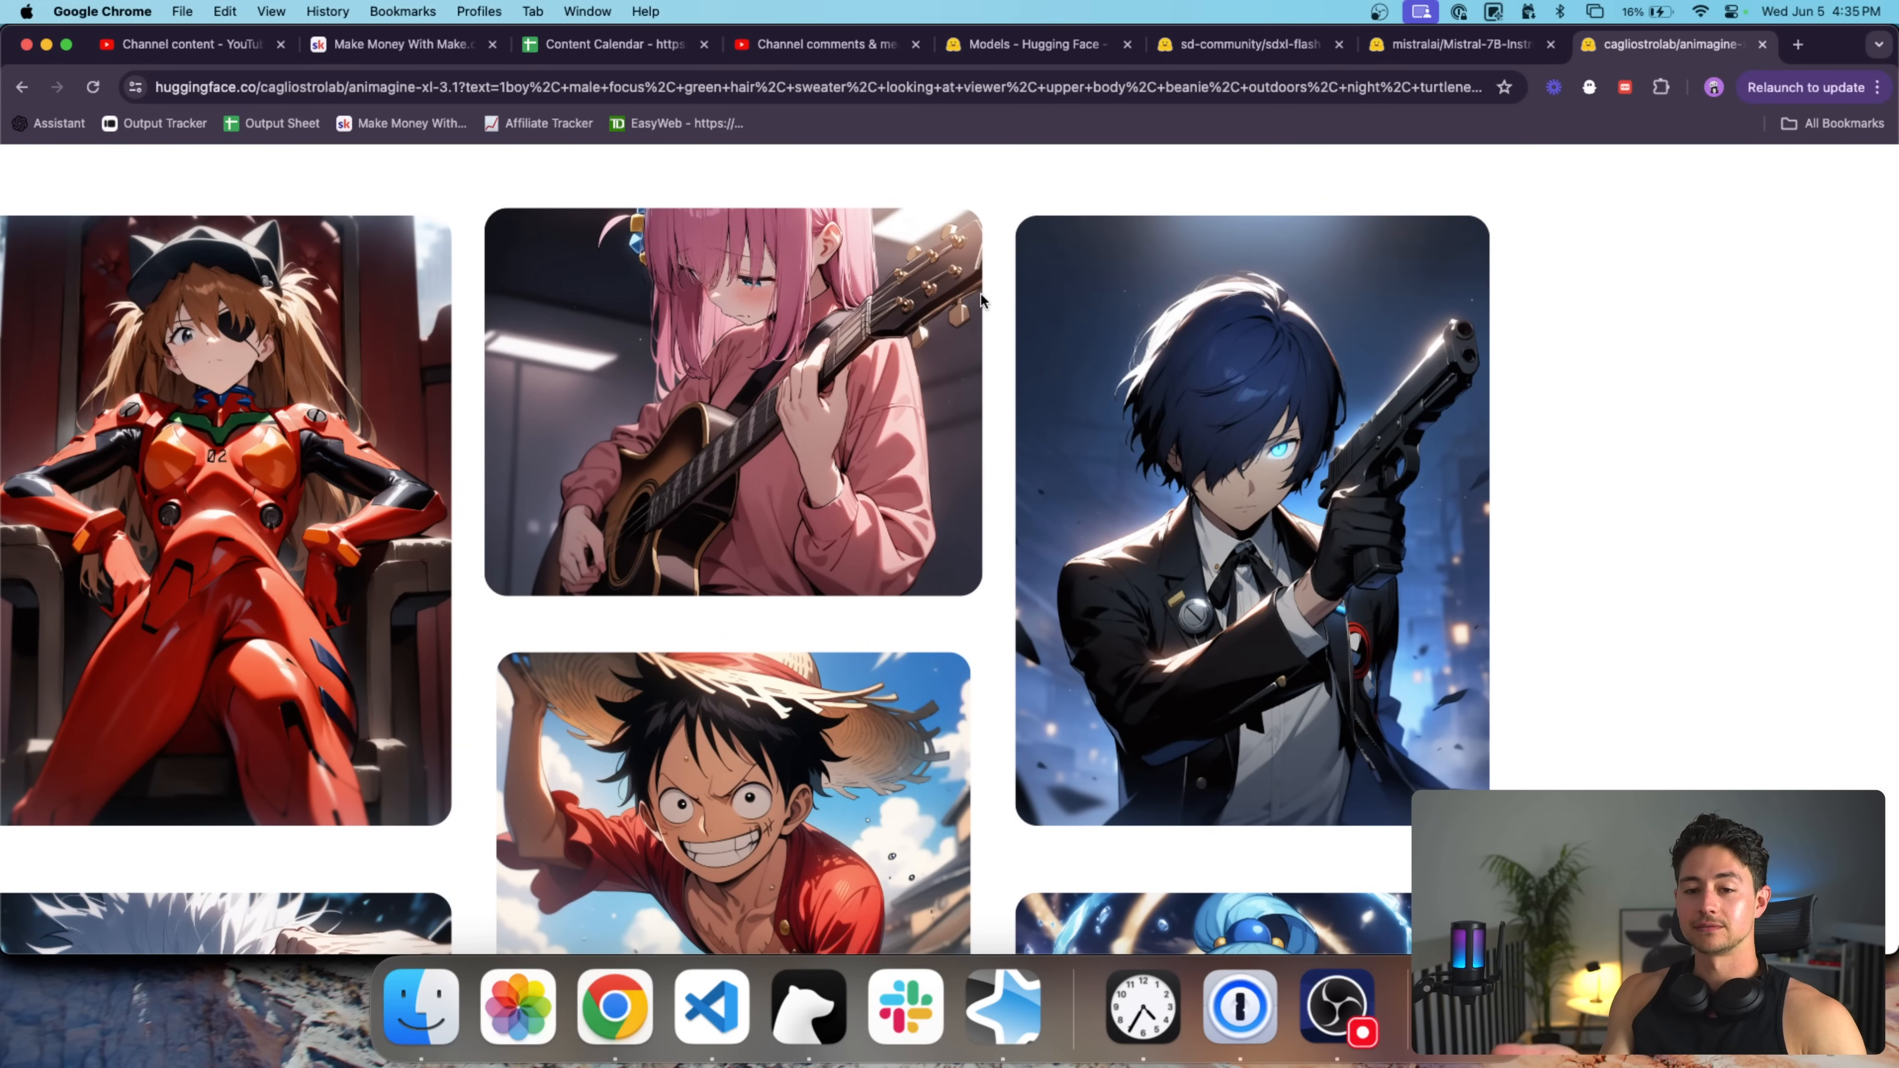
pyautogui.scroll(-5, 1156, 426)
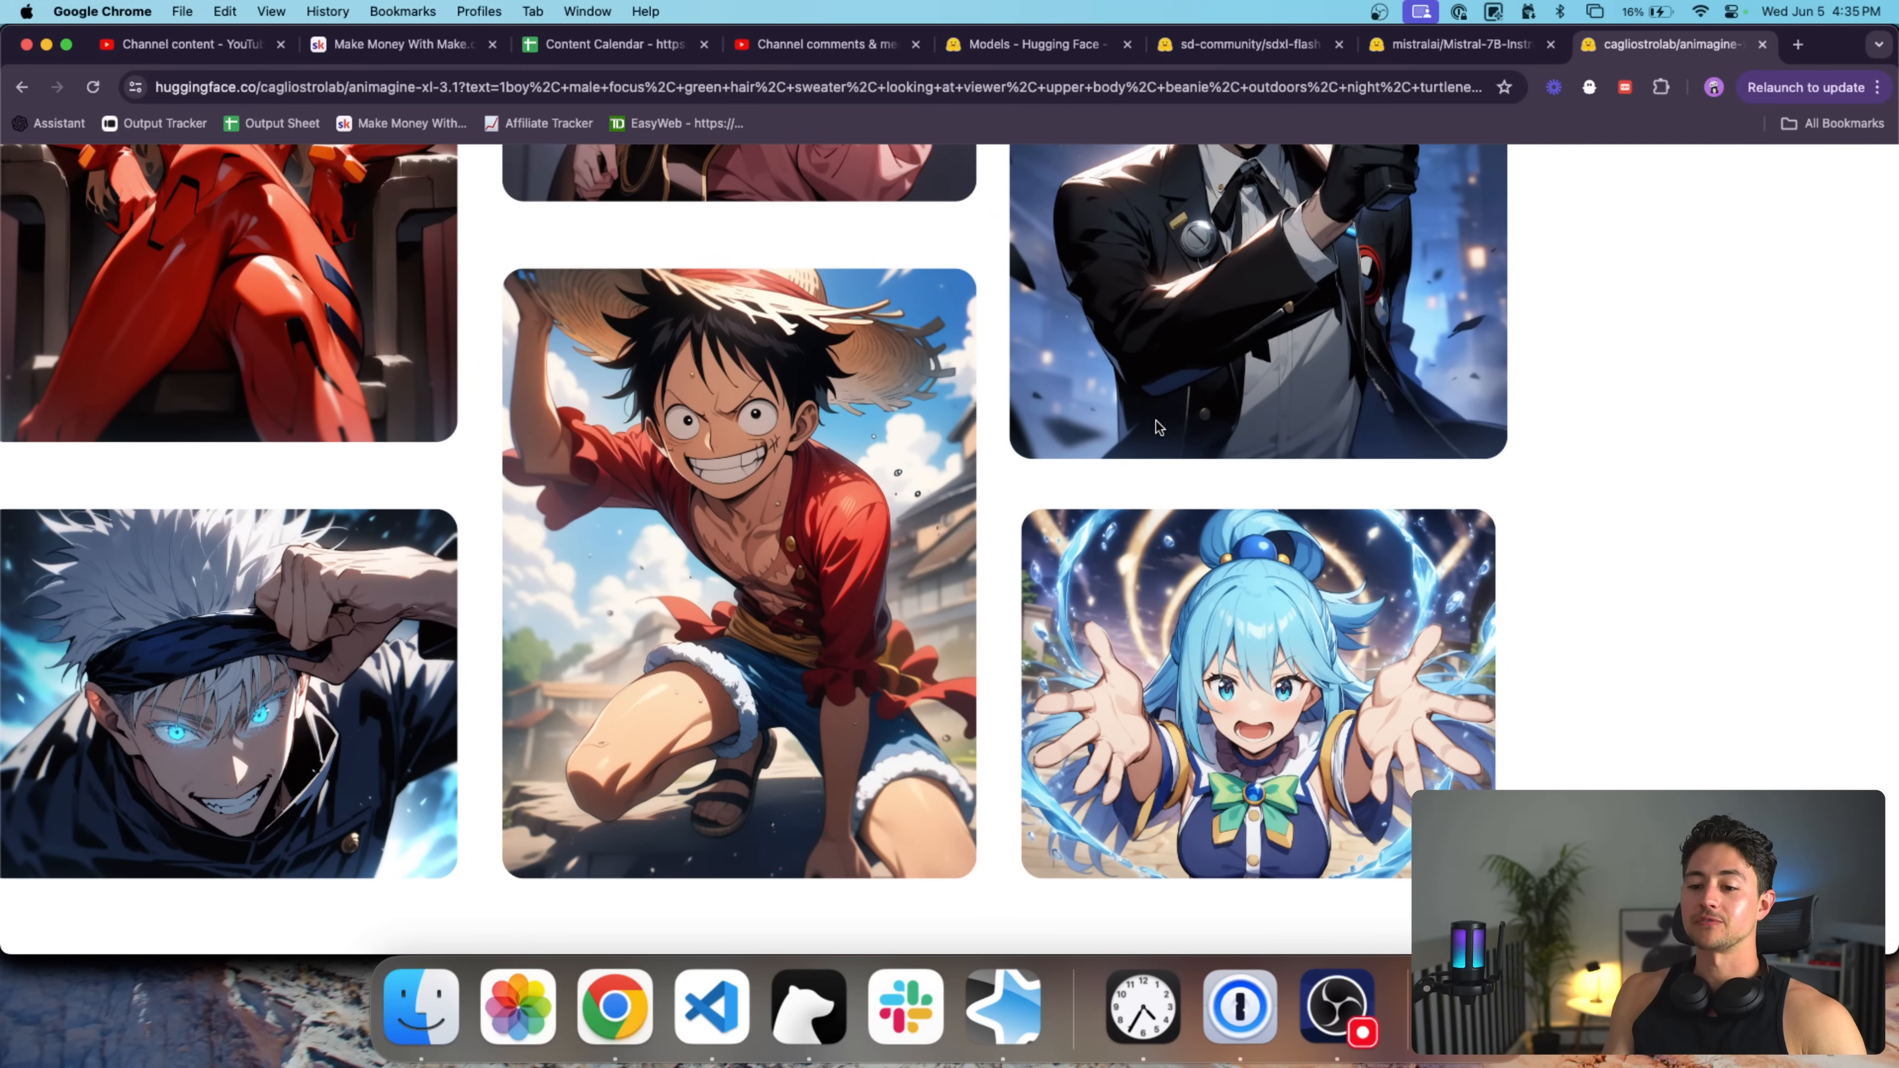
pyautogui.scroll(-5, 1260, 389)
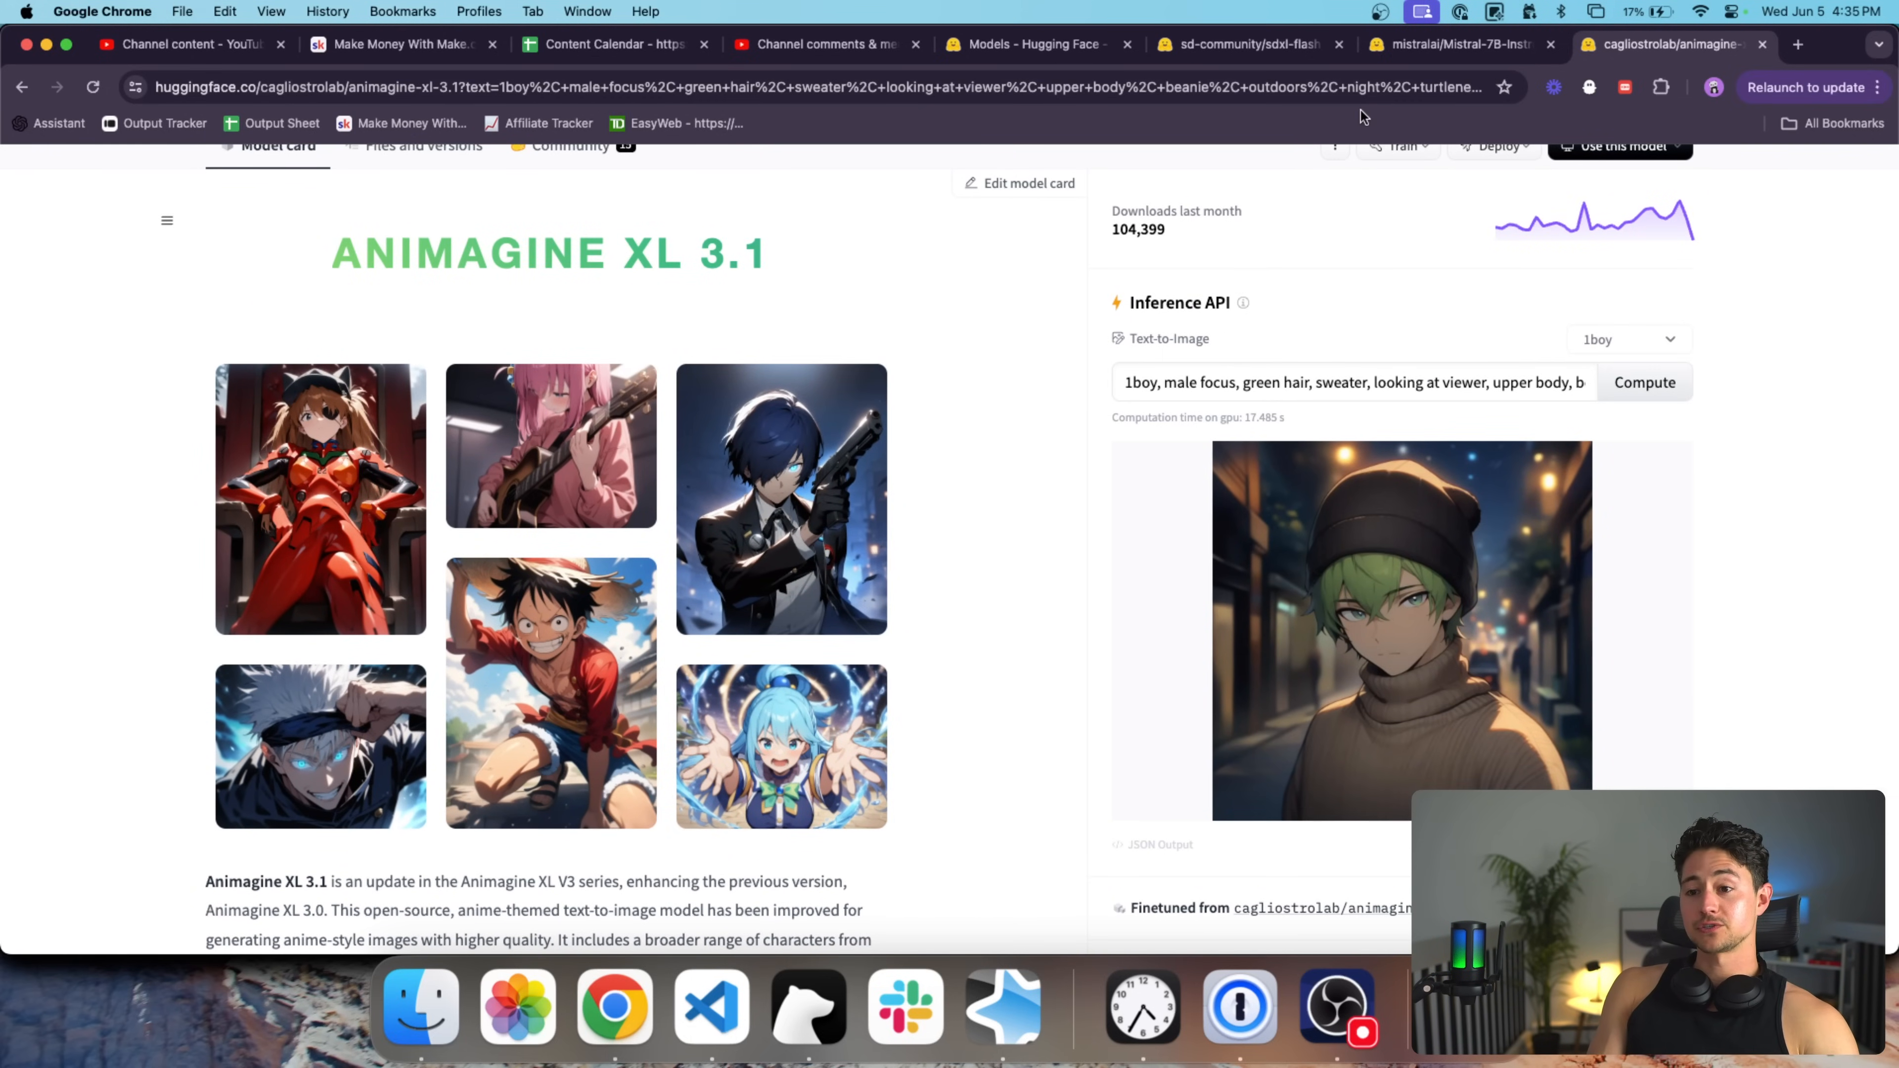
# Leave the model tabs and load us1.make.com/63237/scenarios in a new tab.
pyautogui.click(1461, 50)
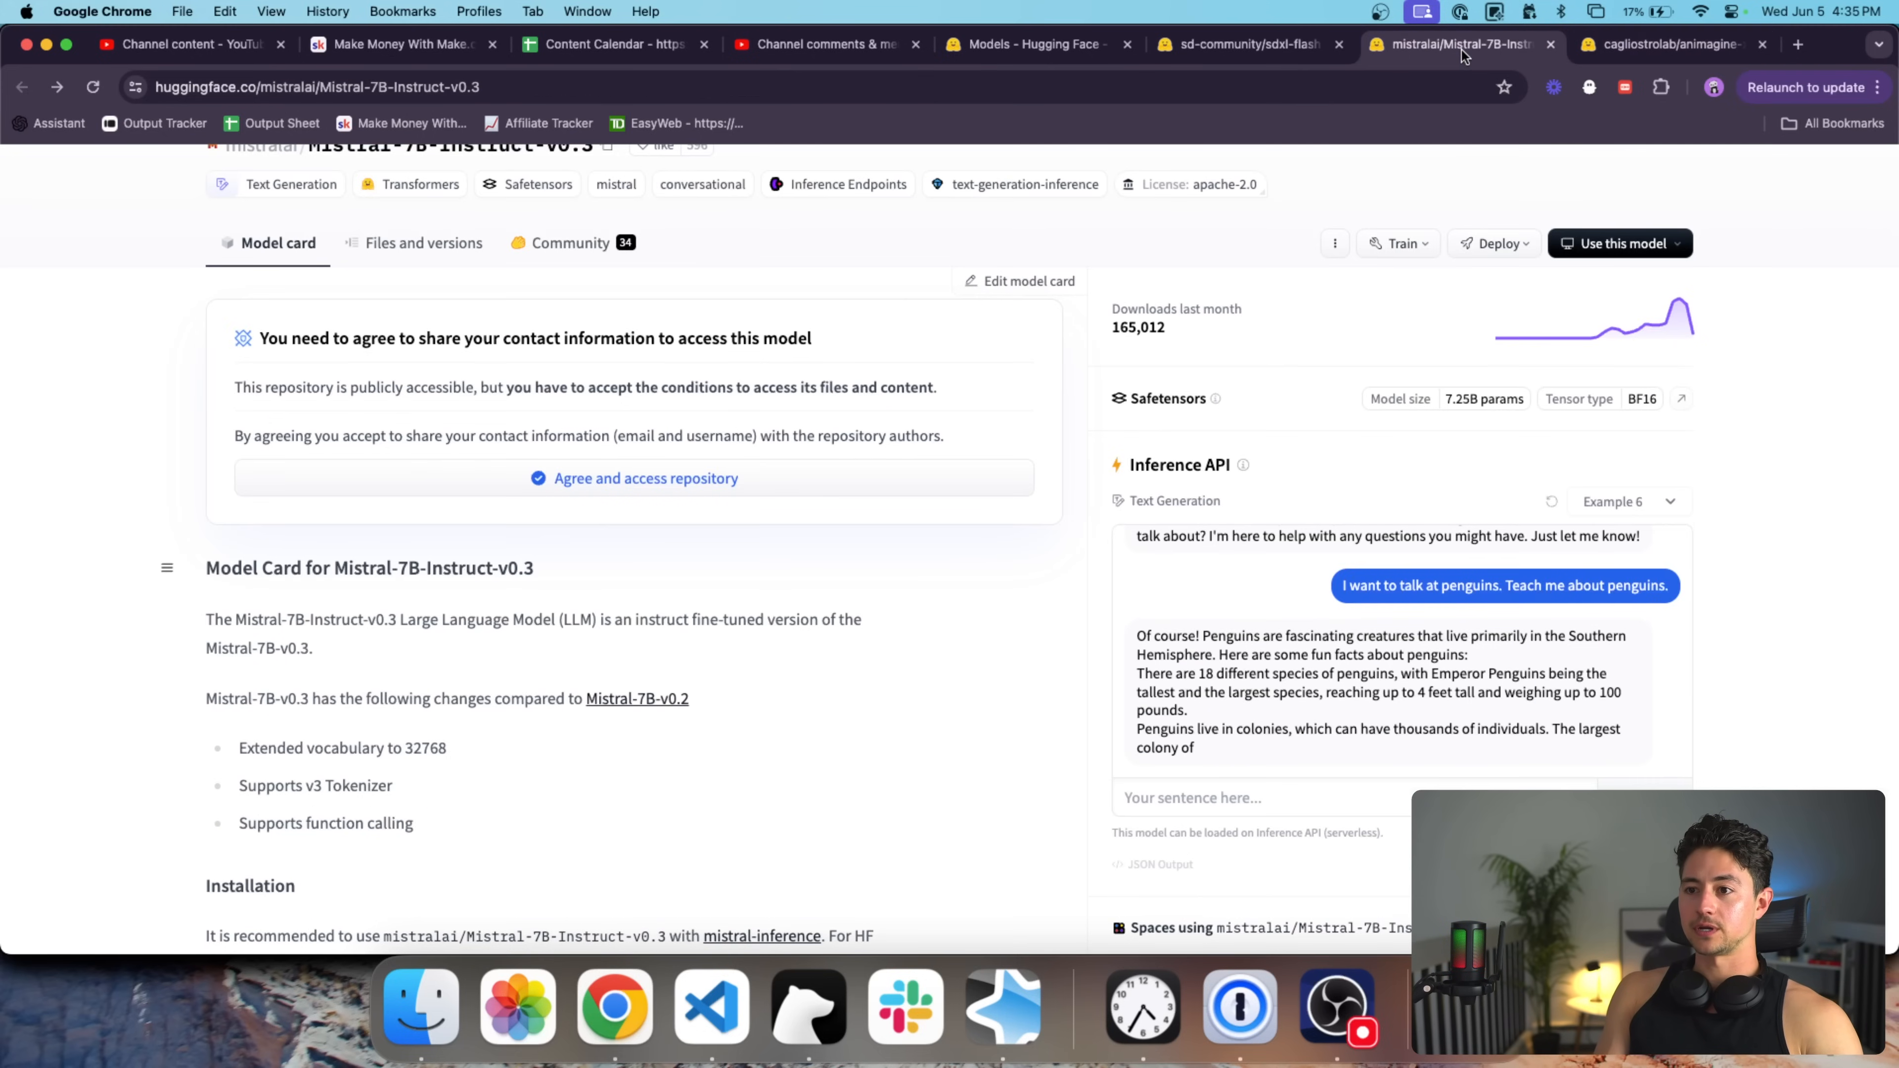
pyautogui.click(1258, 44)
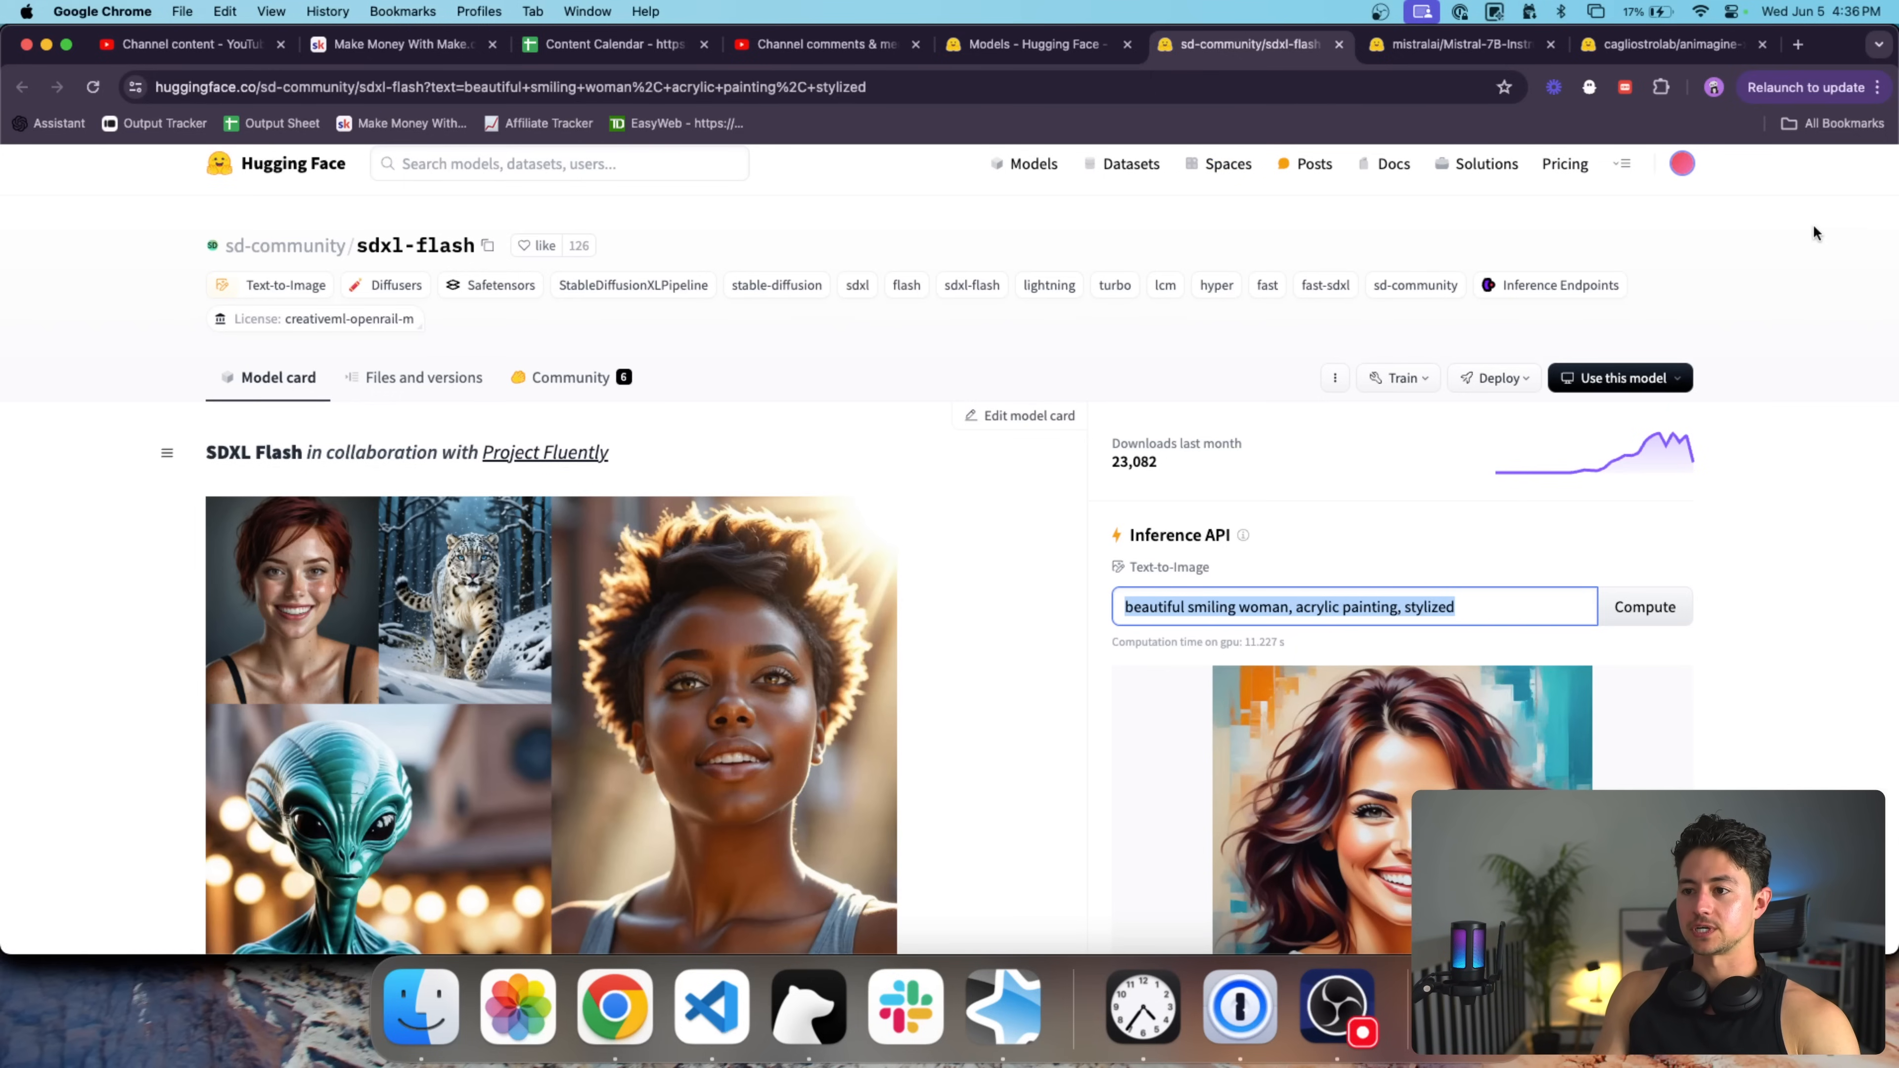
pyautogui.press('super+t')
pyautogui.write('us1.make.com/63237/scenarios?folder=all&tab=all')
pyautogui.press('Return')
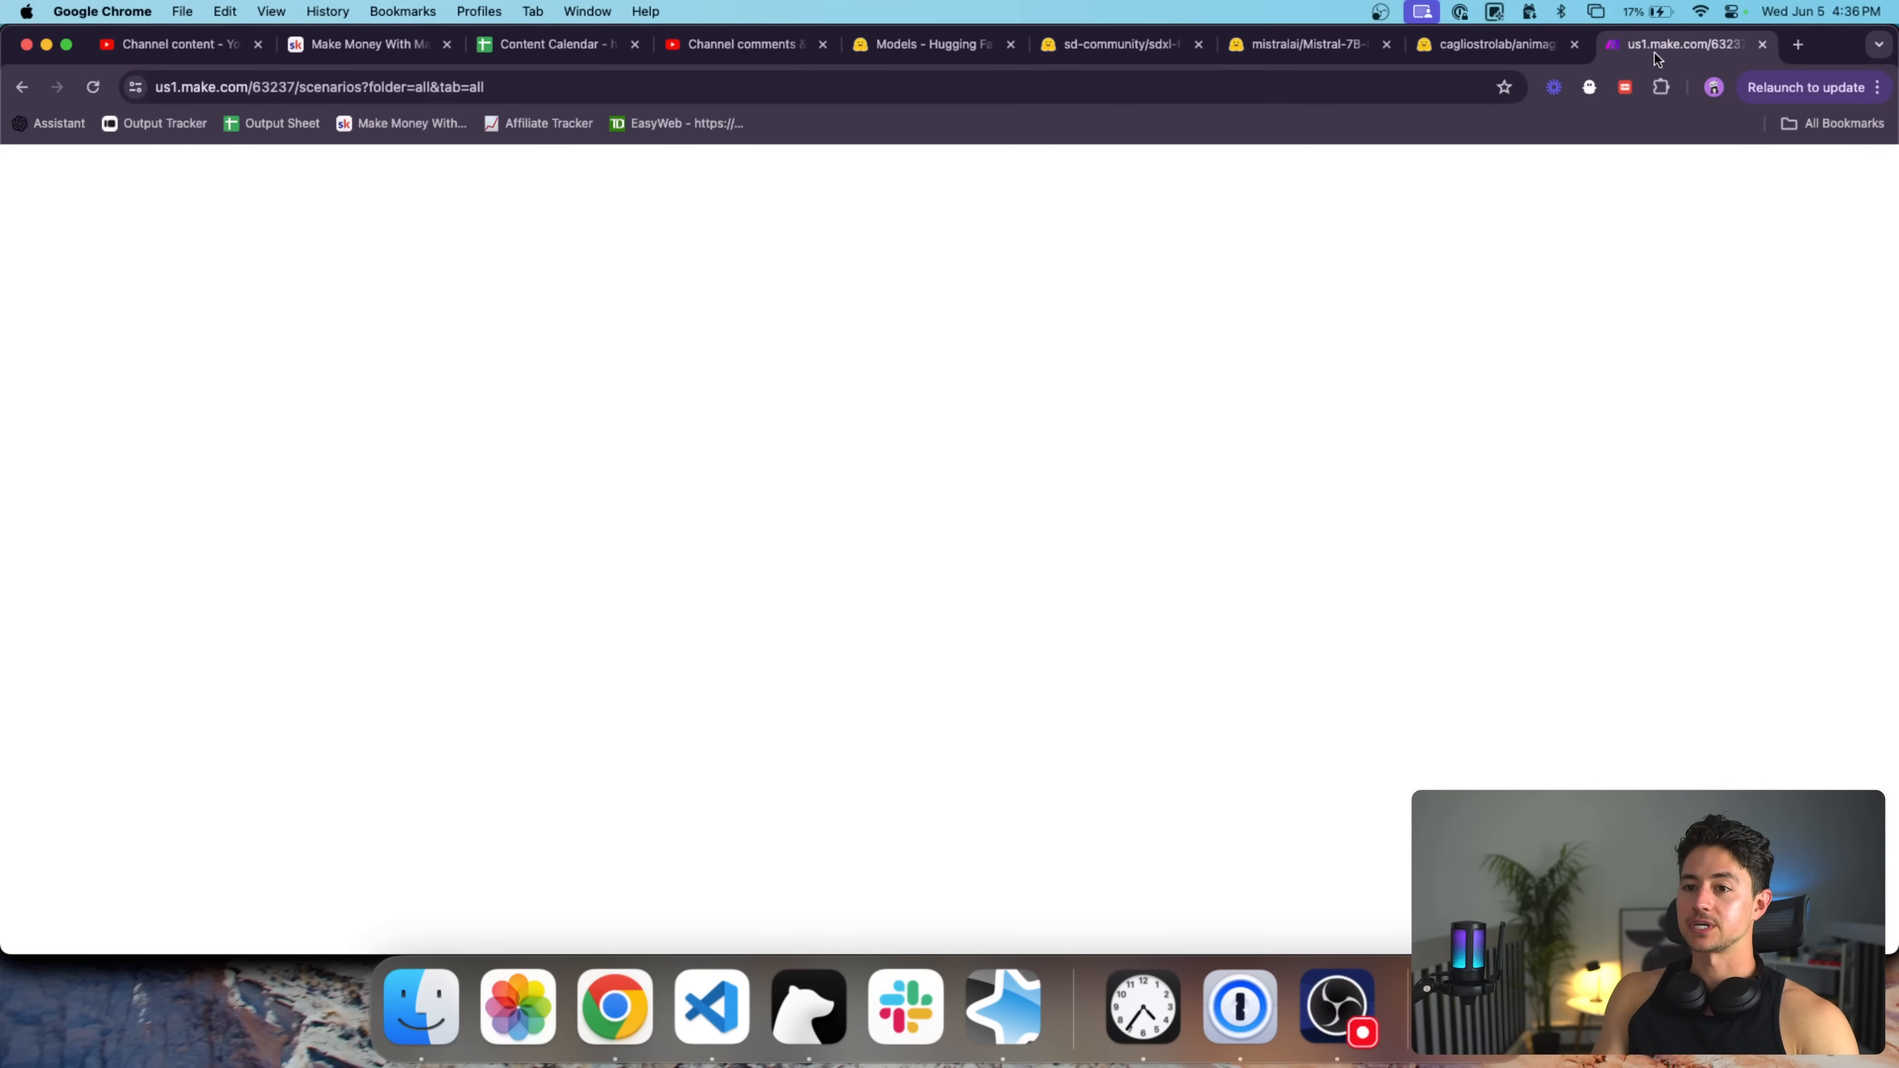
# Create a 'Generate Image for Social Media Post' scenario in Sales & Marketing, then return to Hugging Face.
pyautogui.moveTo(1655, 57); pyautogui.dragTo(964, 62)
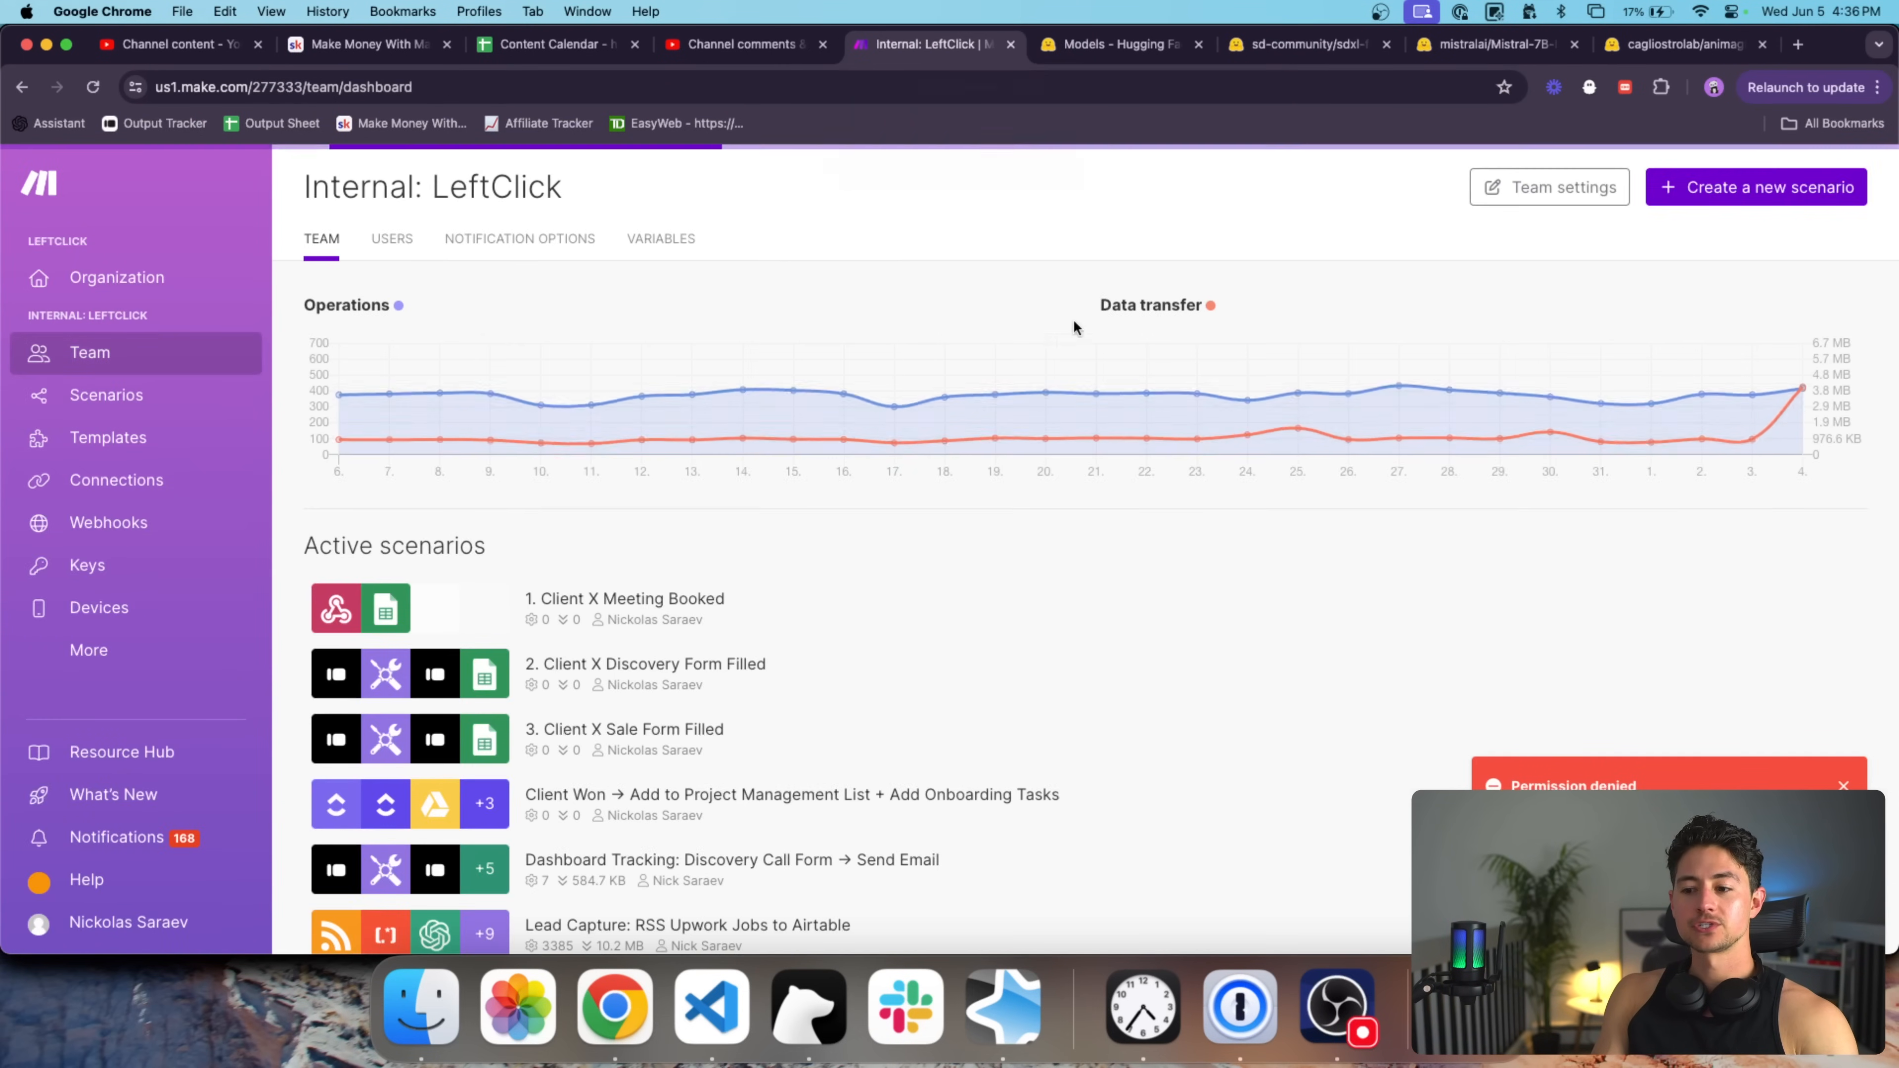
pyautogui.click(153, 403)
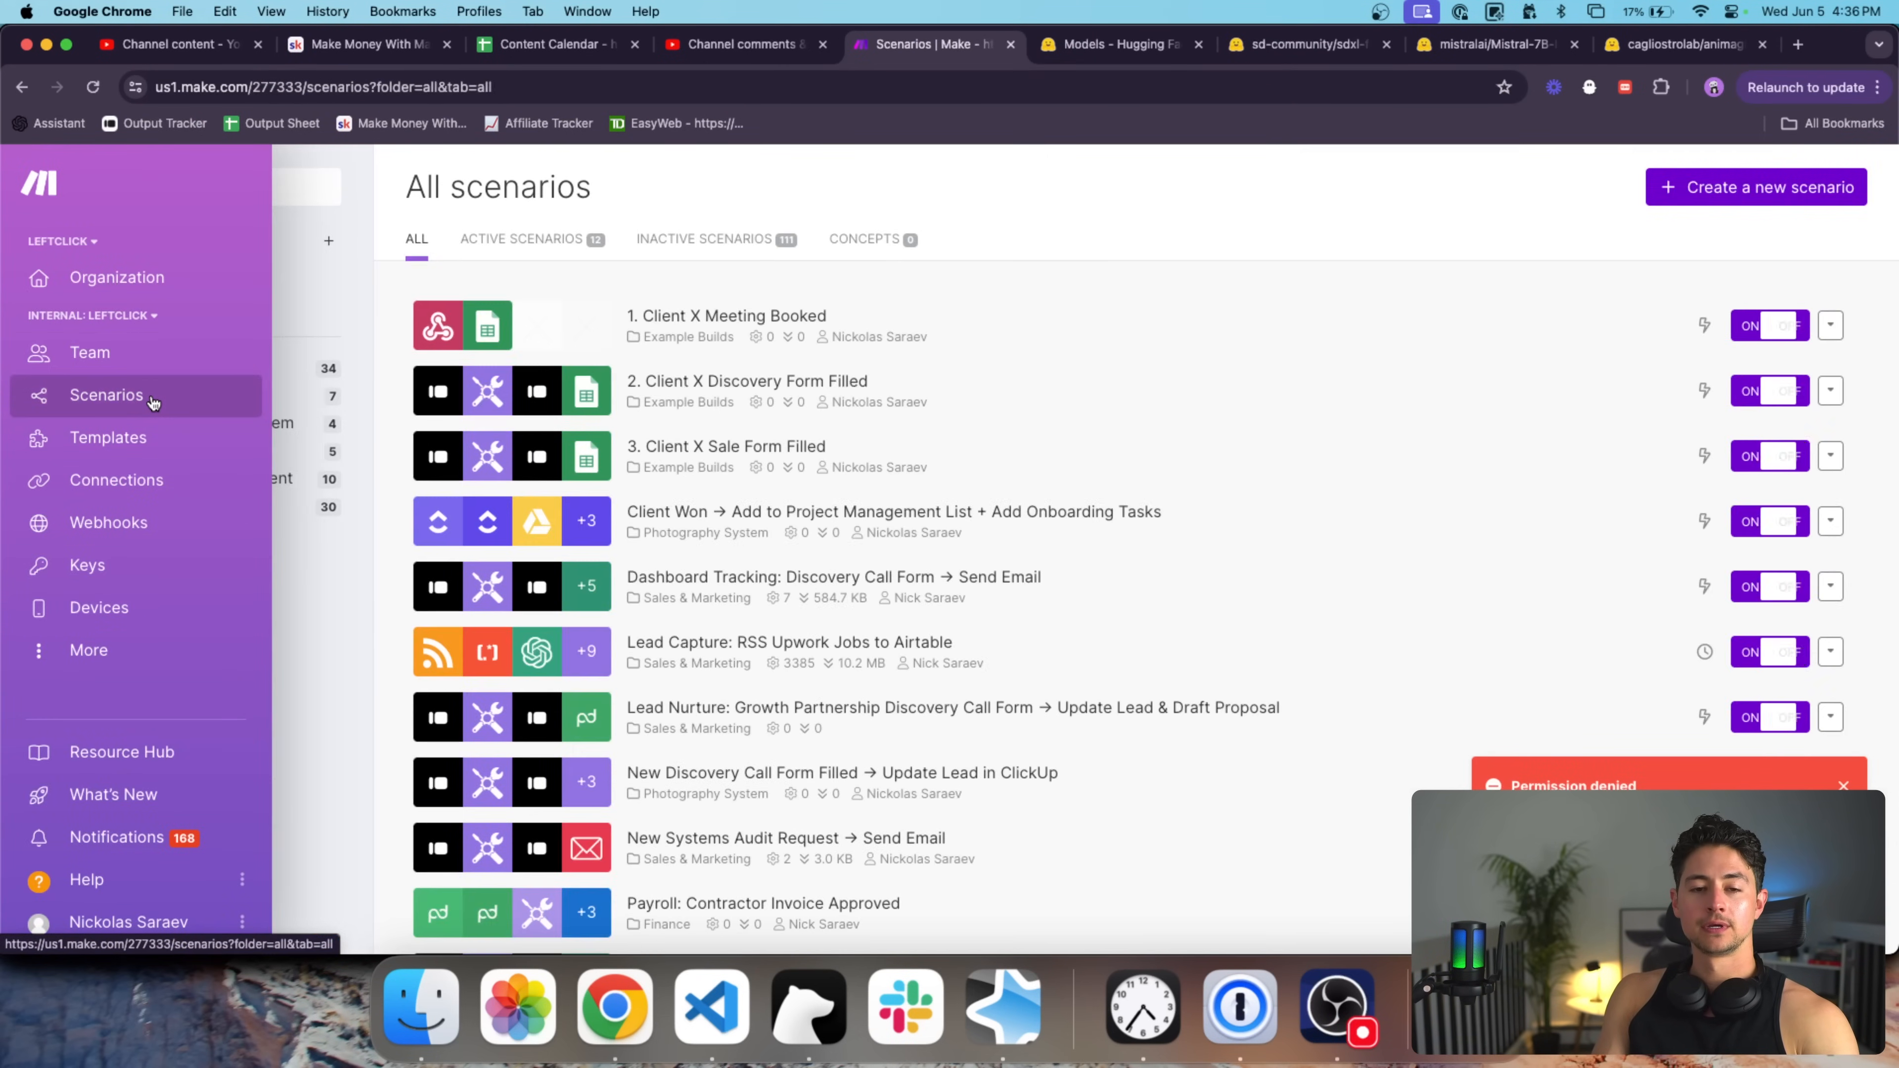
pyautogui.click(224, 506)
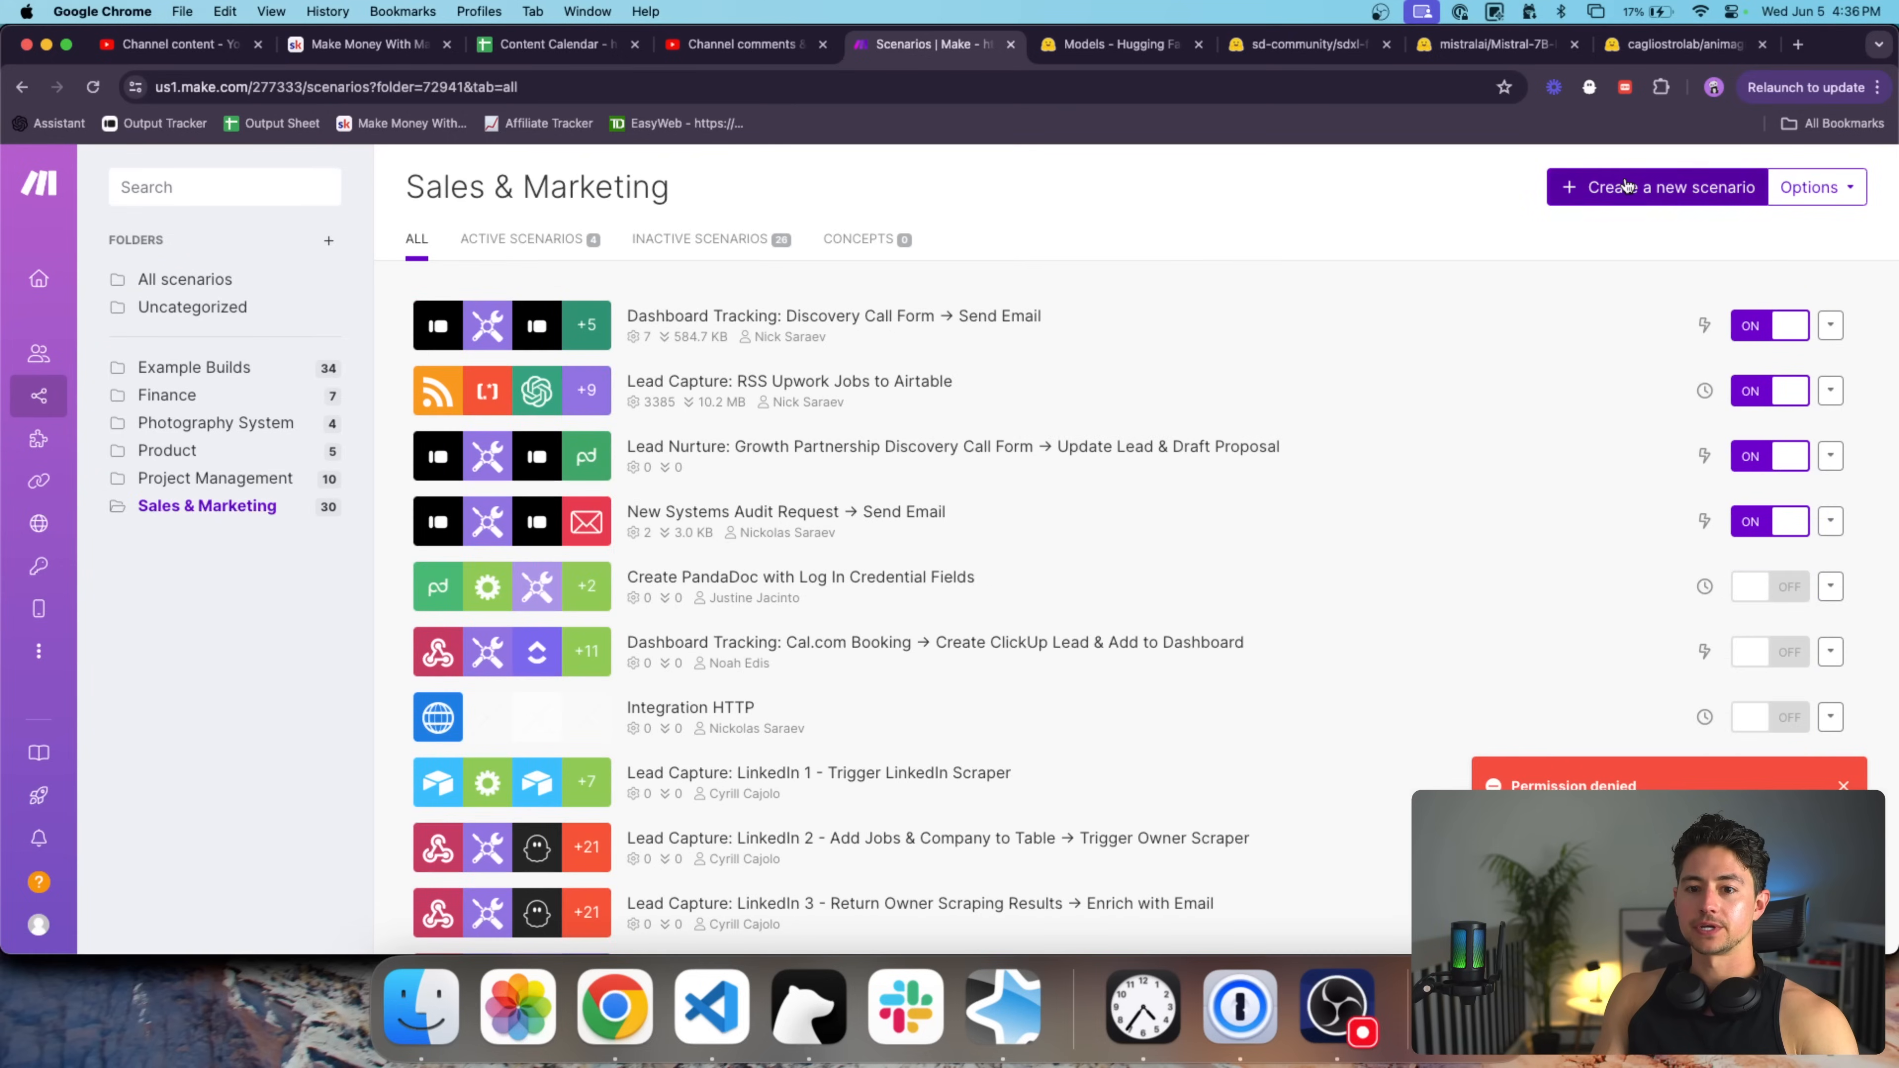
pyautogui.click(1637, 186)
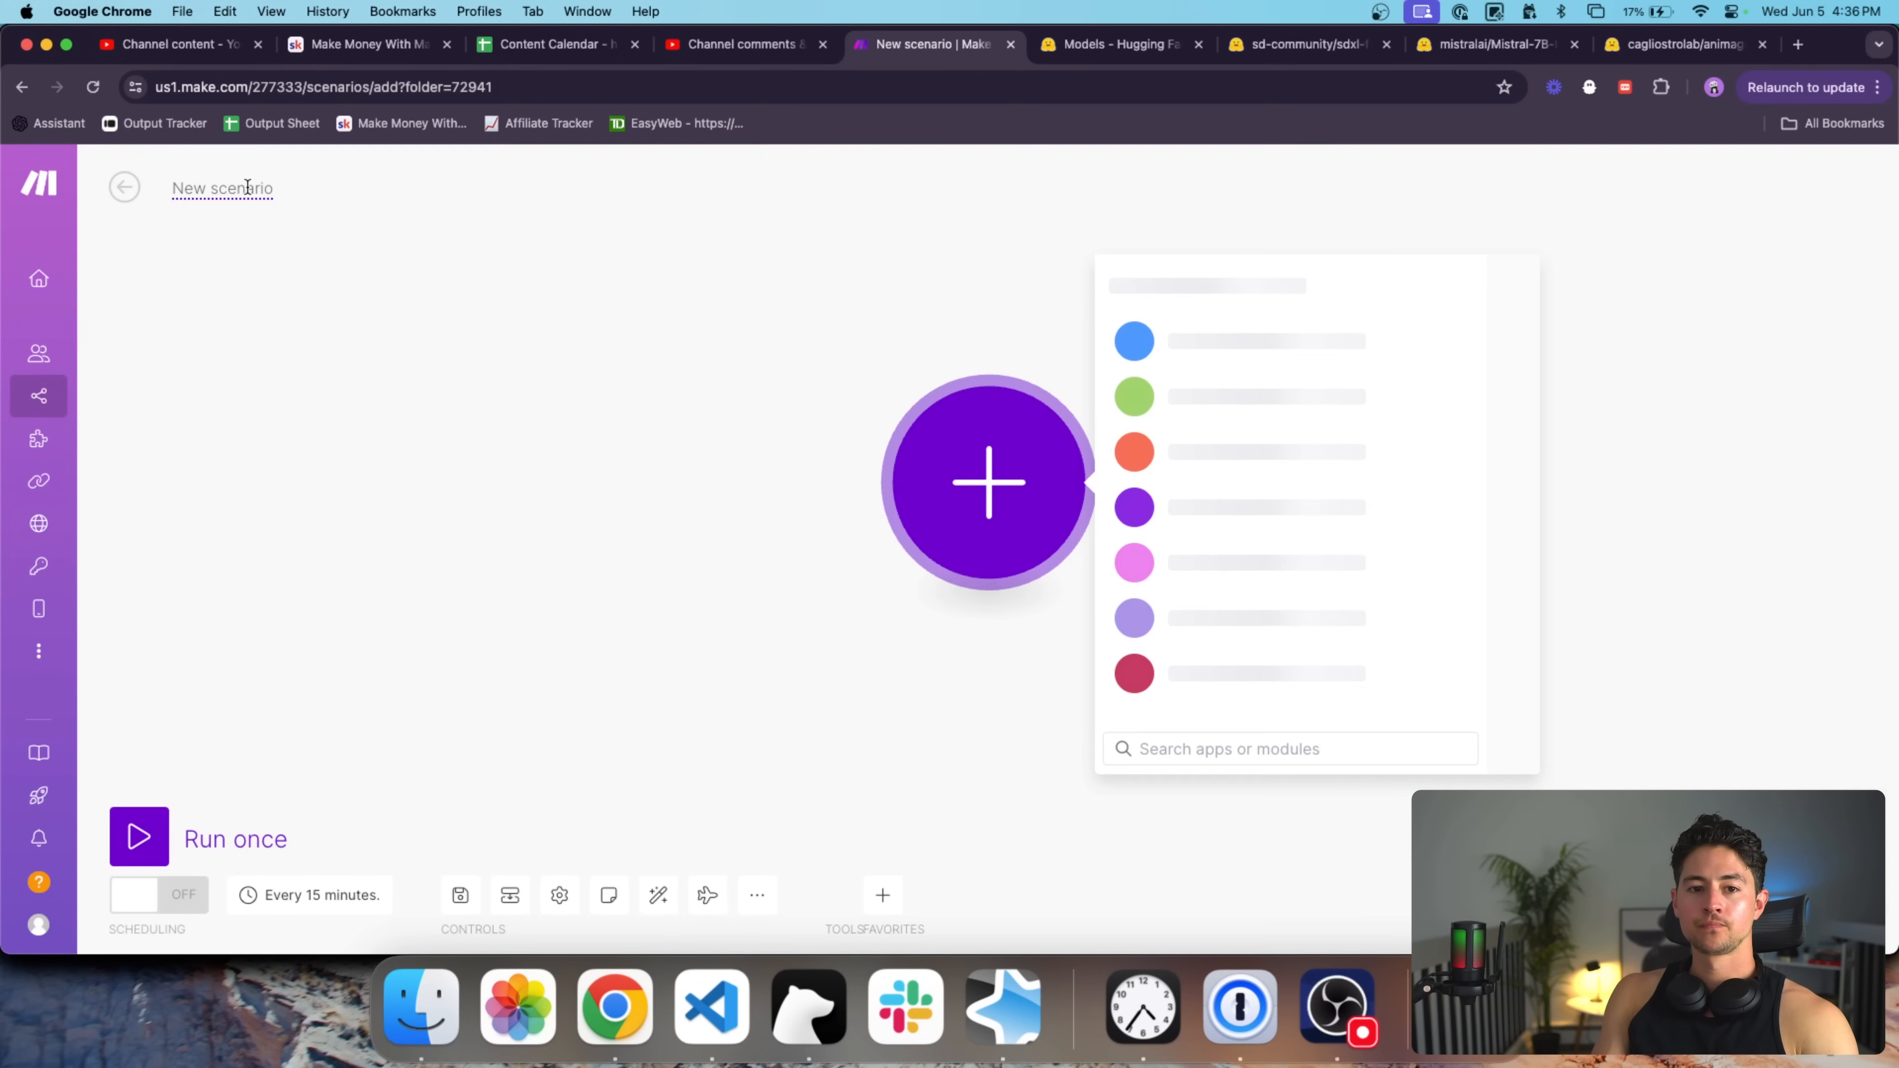
pyautogui.write('Gene')
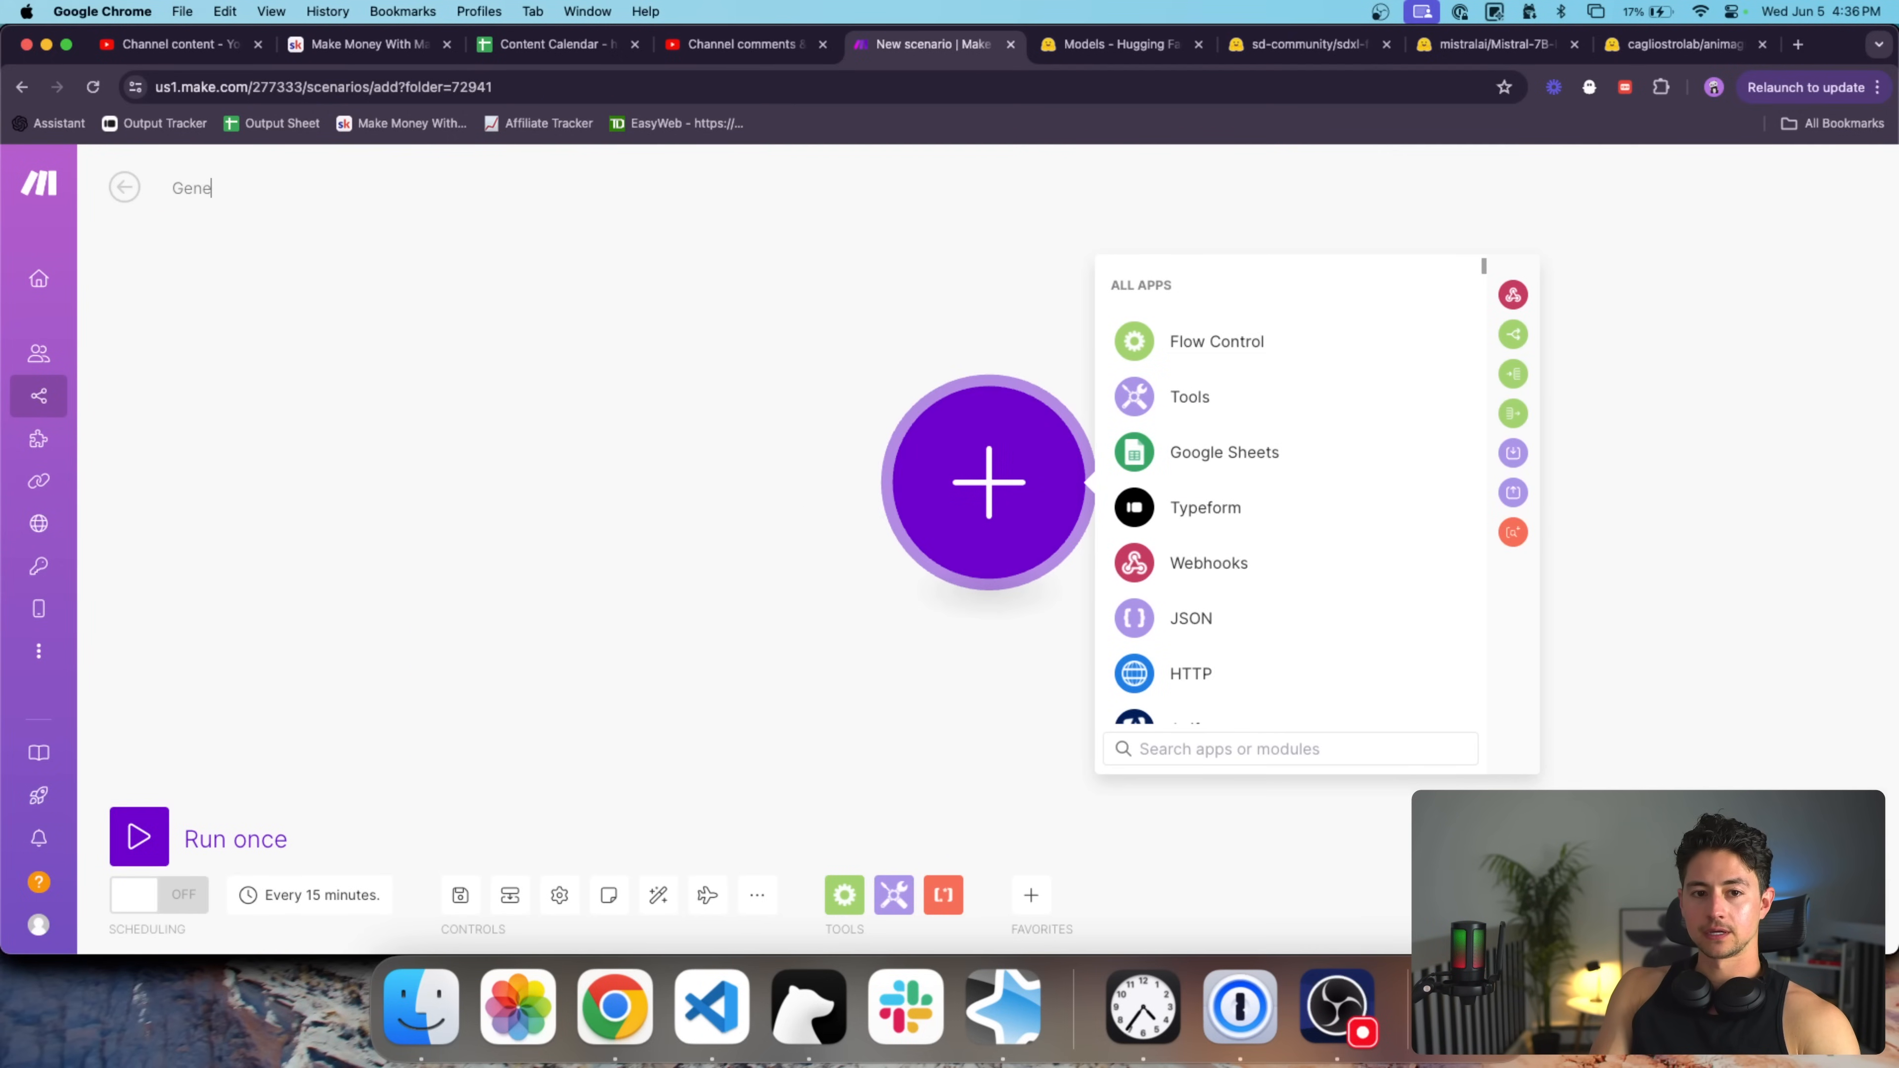
pyautogui.write('rate Image for Social Media Post')
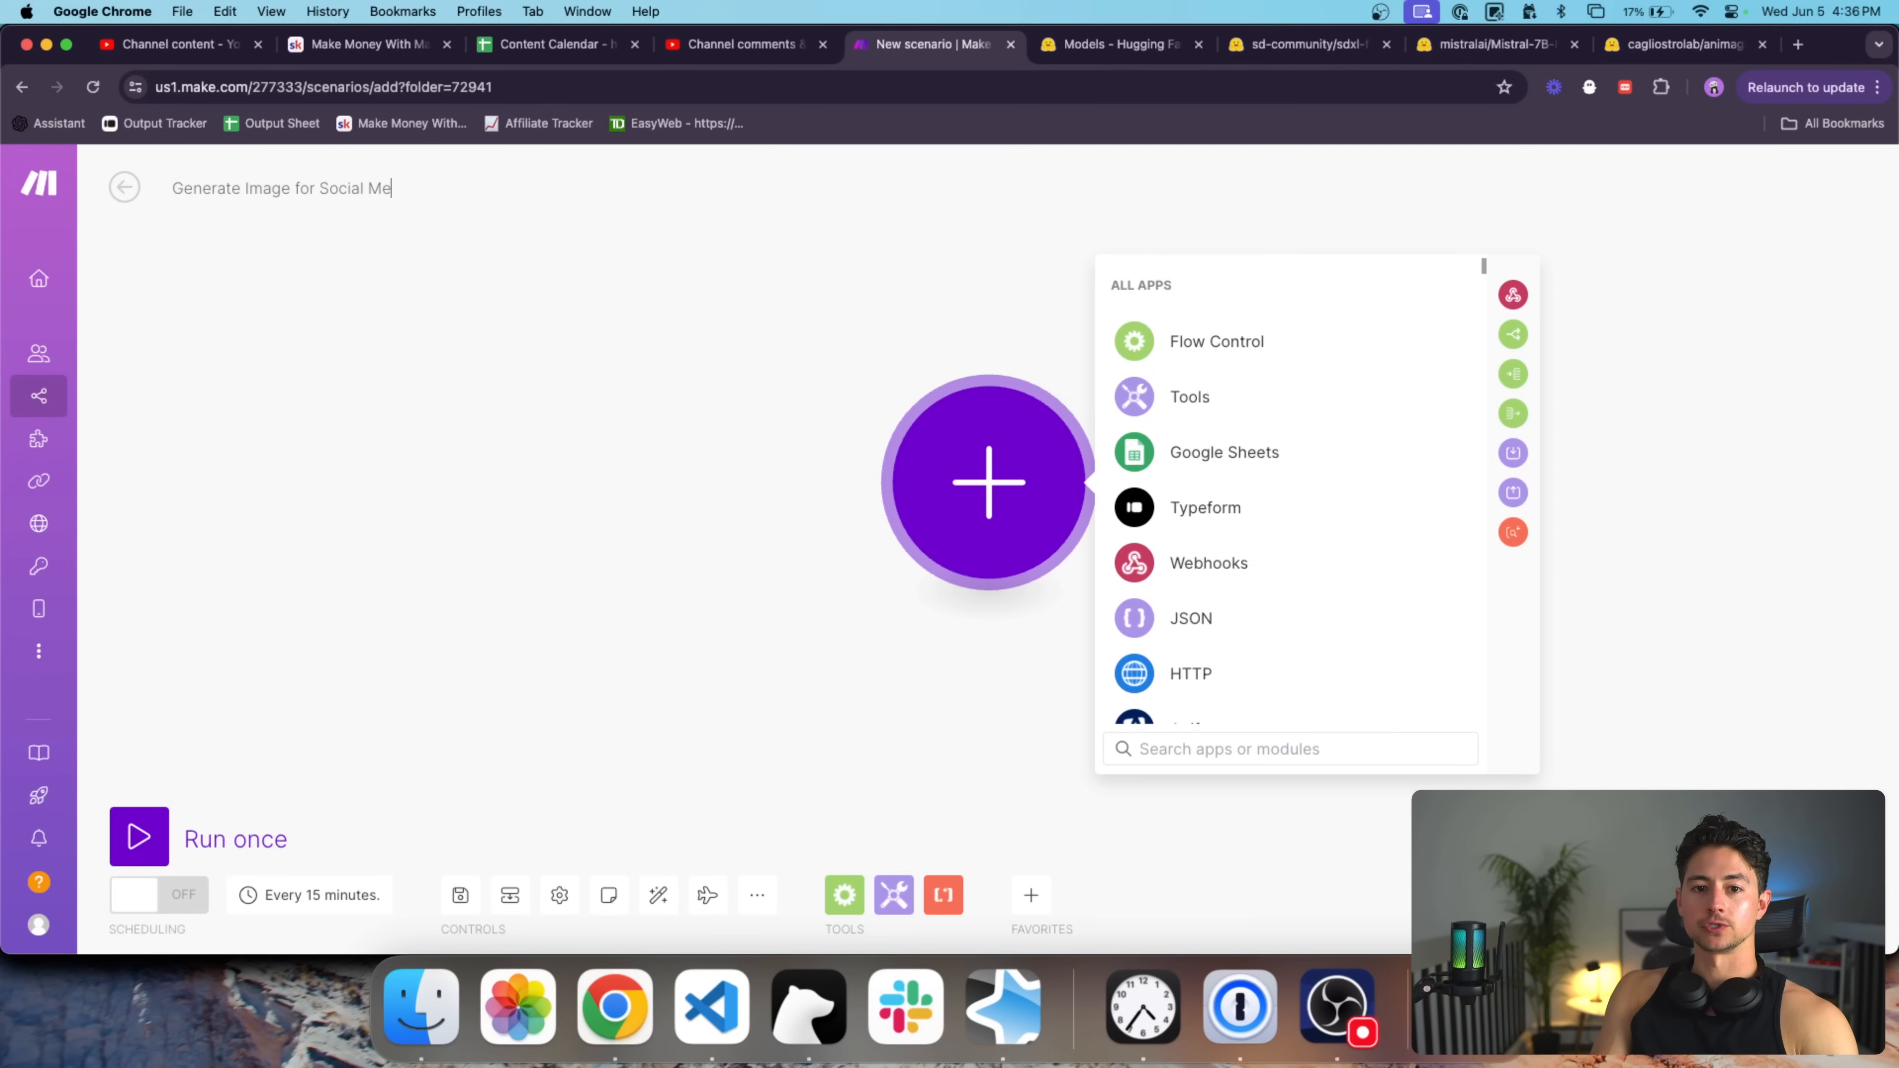
pyautogui.click(794, 278)
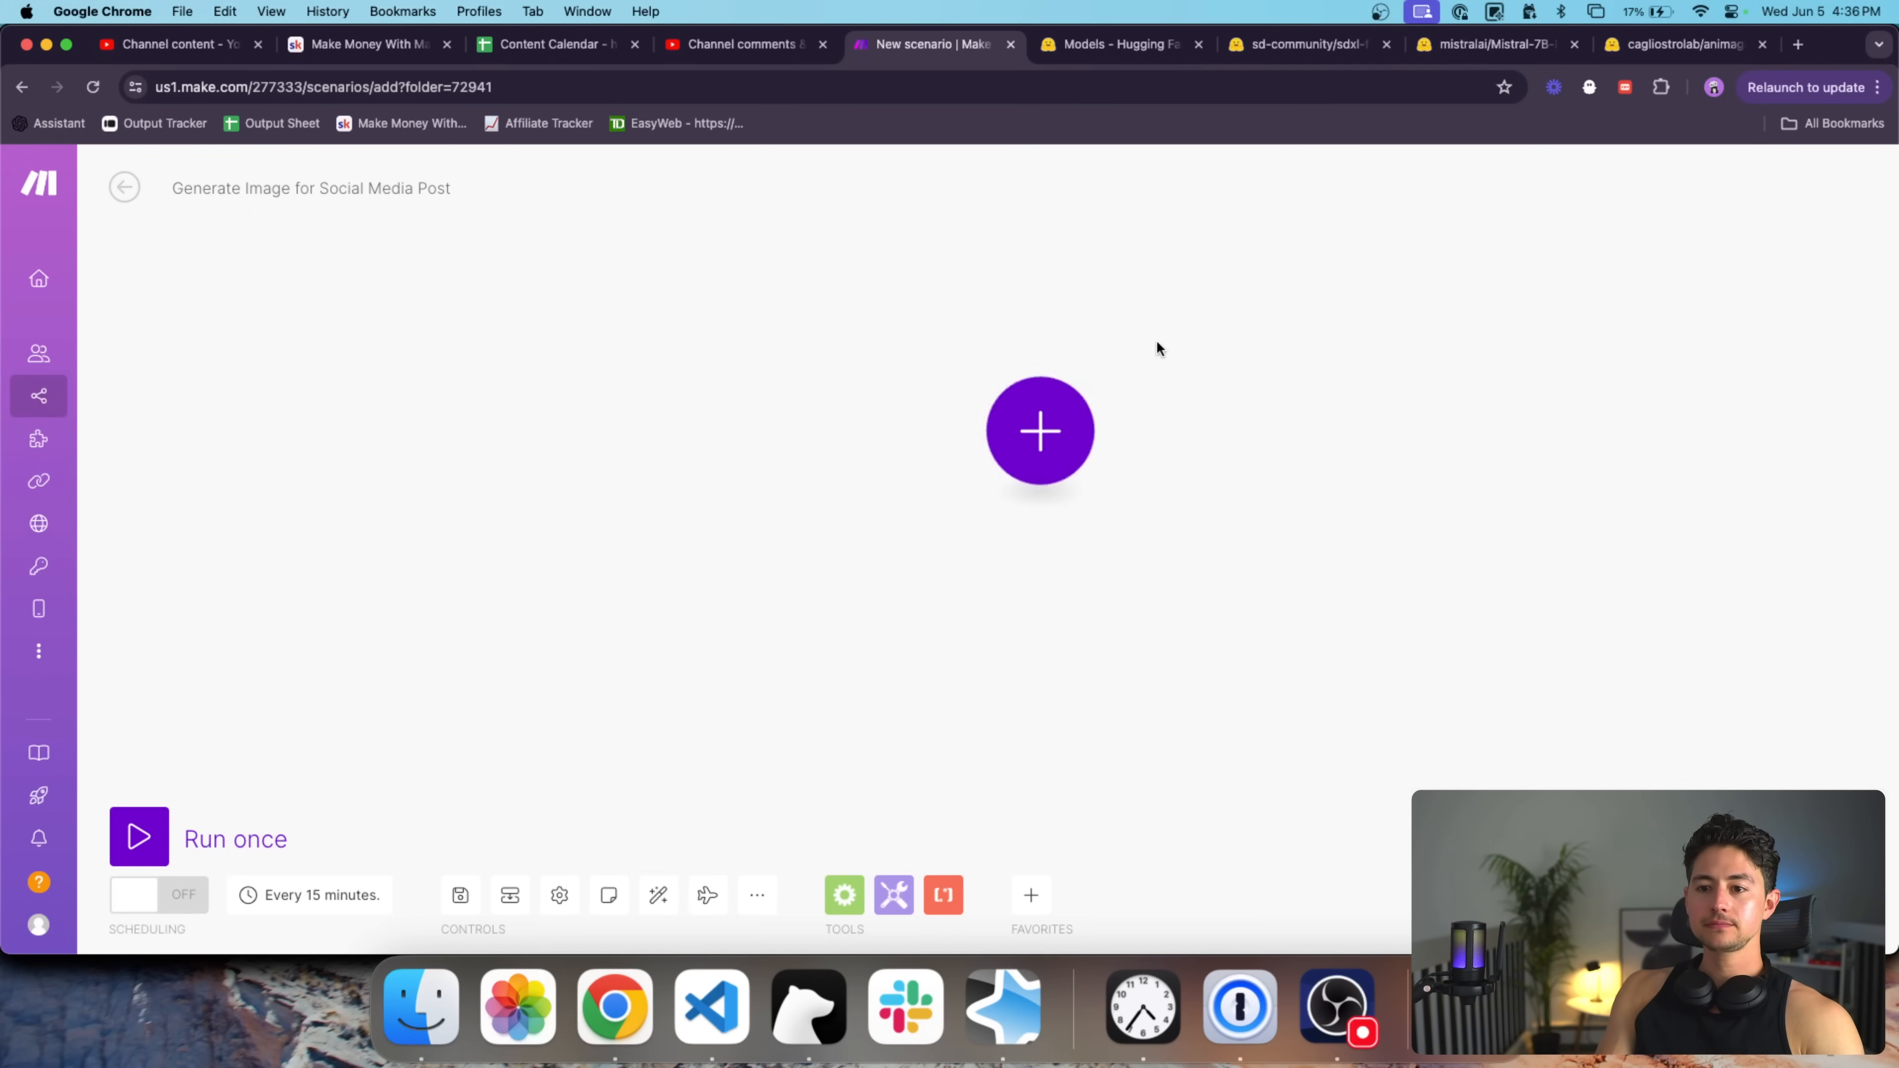
pyautogui.moveTo(954, 379); pyautogui.dragTo(882, 407)
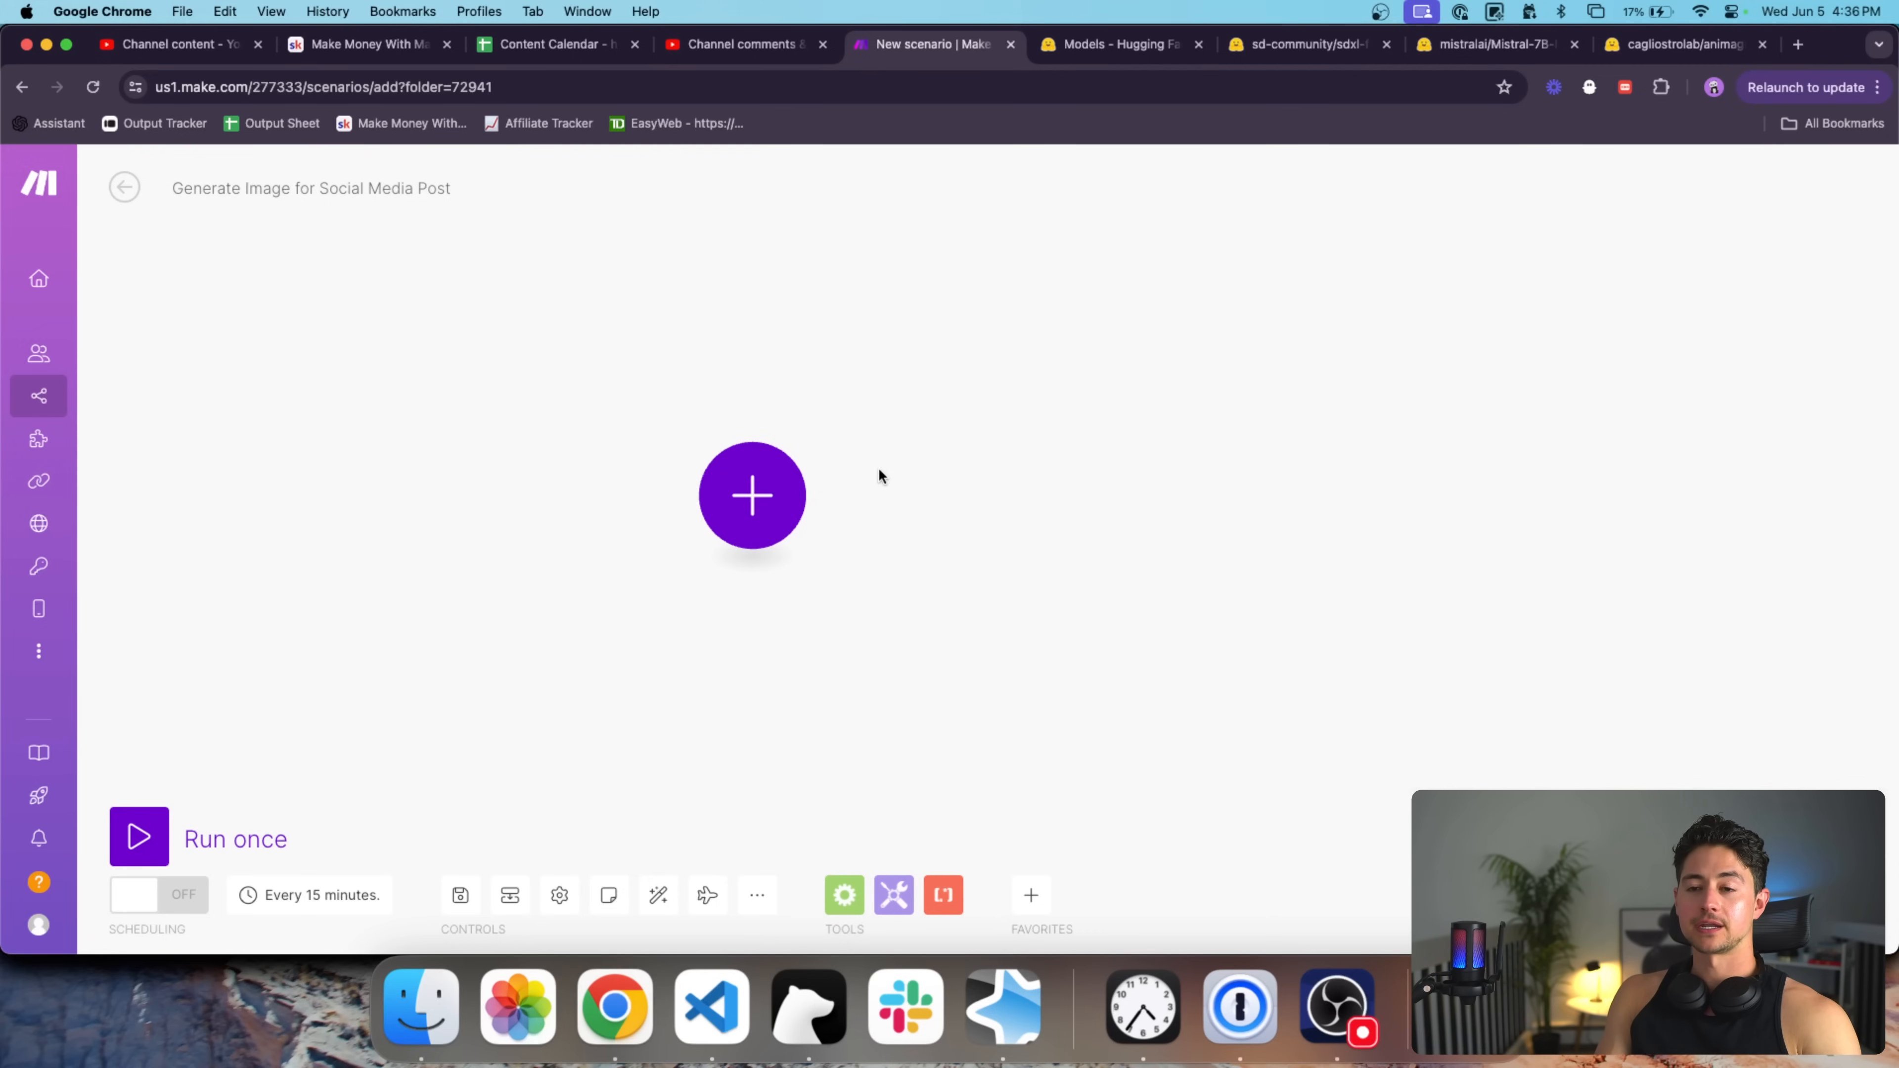
pyautogui.click(1117, 44)
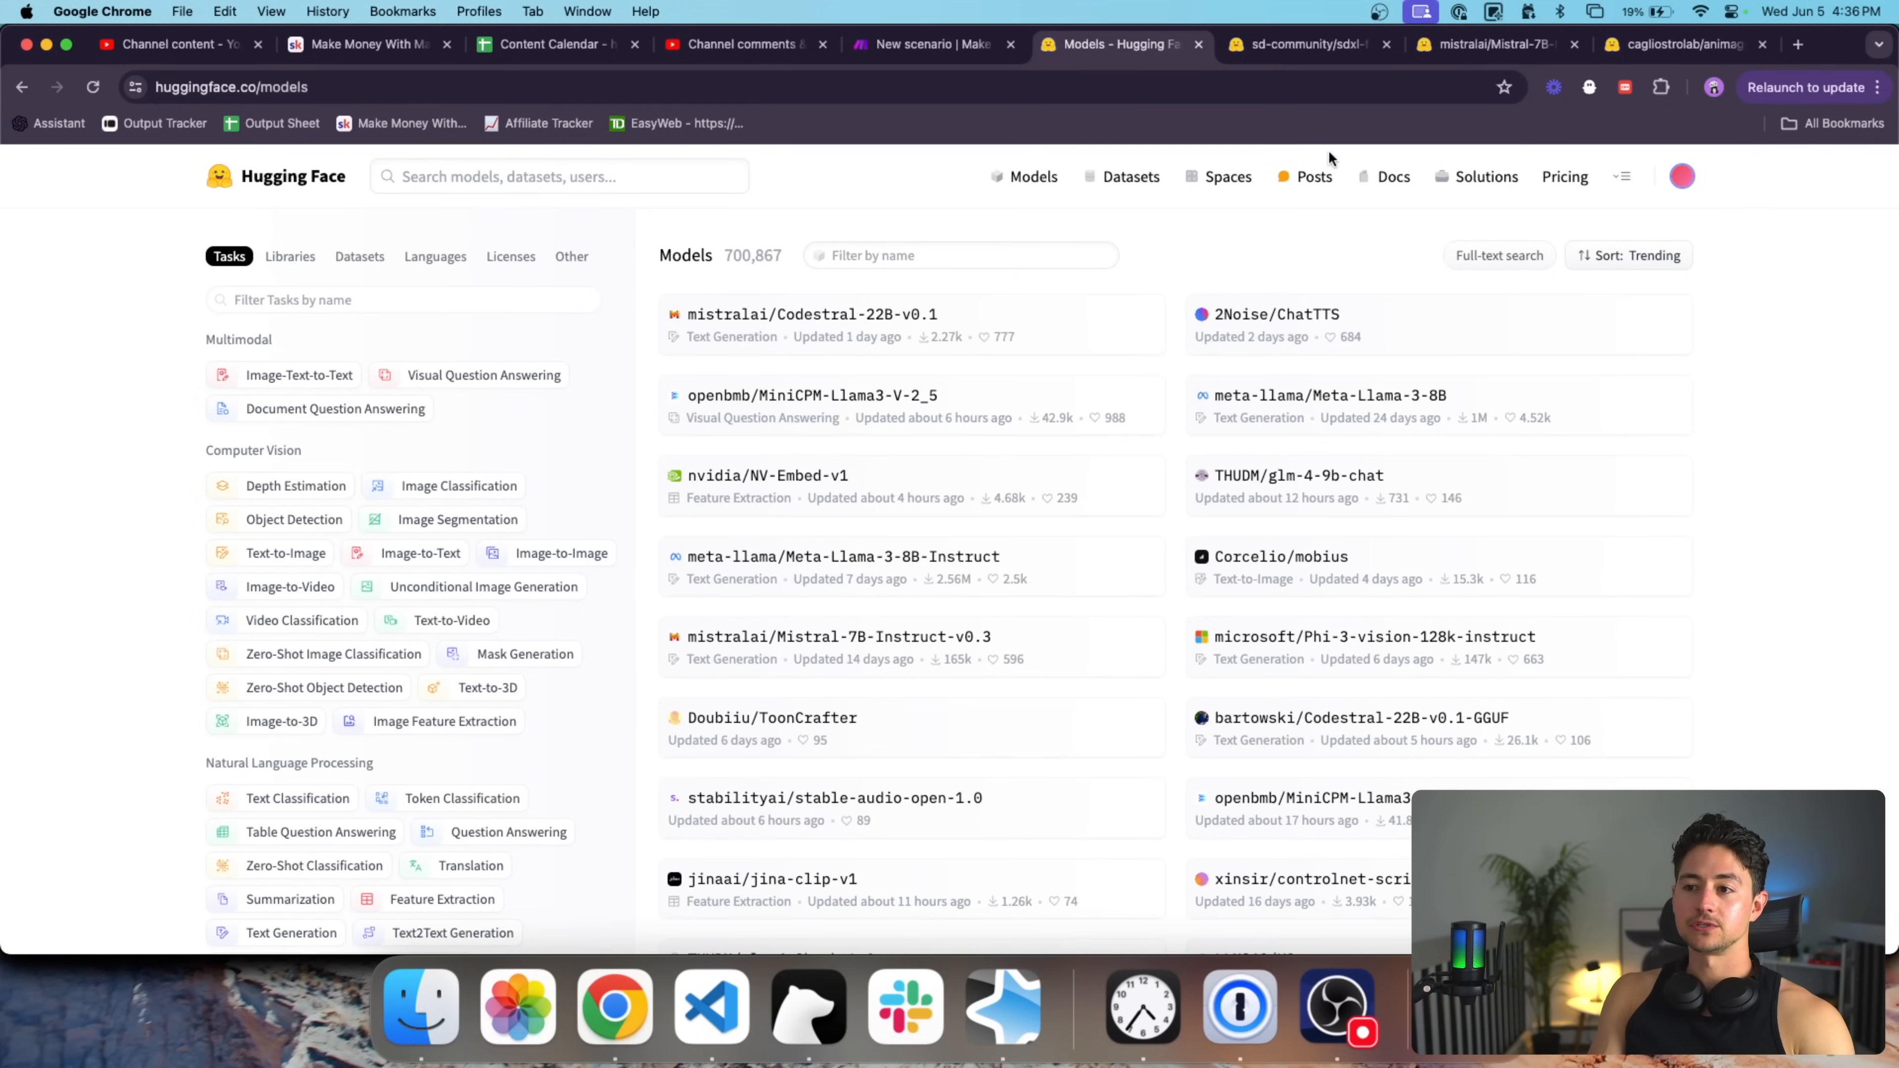
# Search 'hugging face' and open the Serverless Inference API docs Overview page.
pyautogui.click(1798, 44)
pyautogui.write('hugging ')
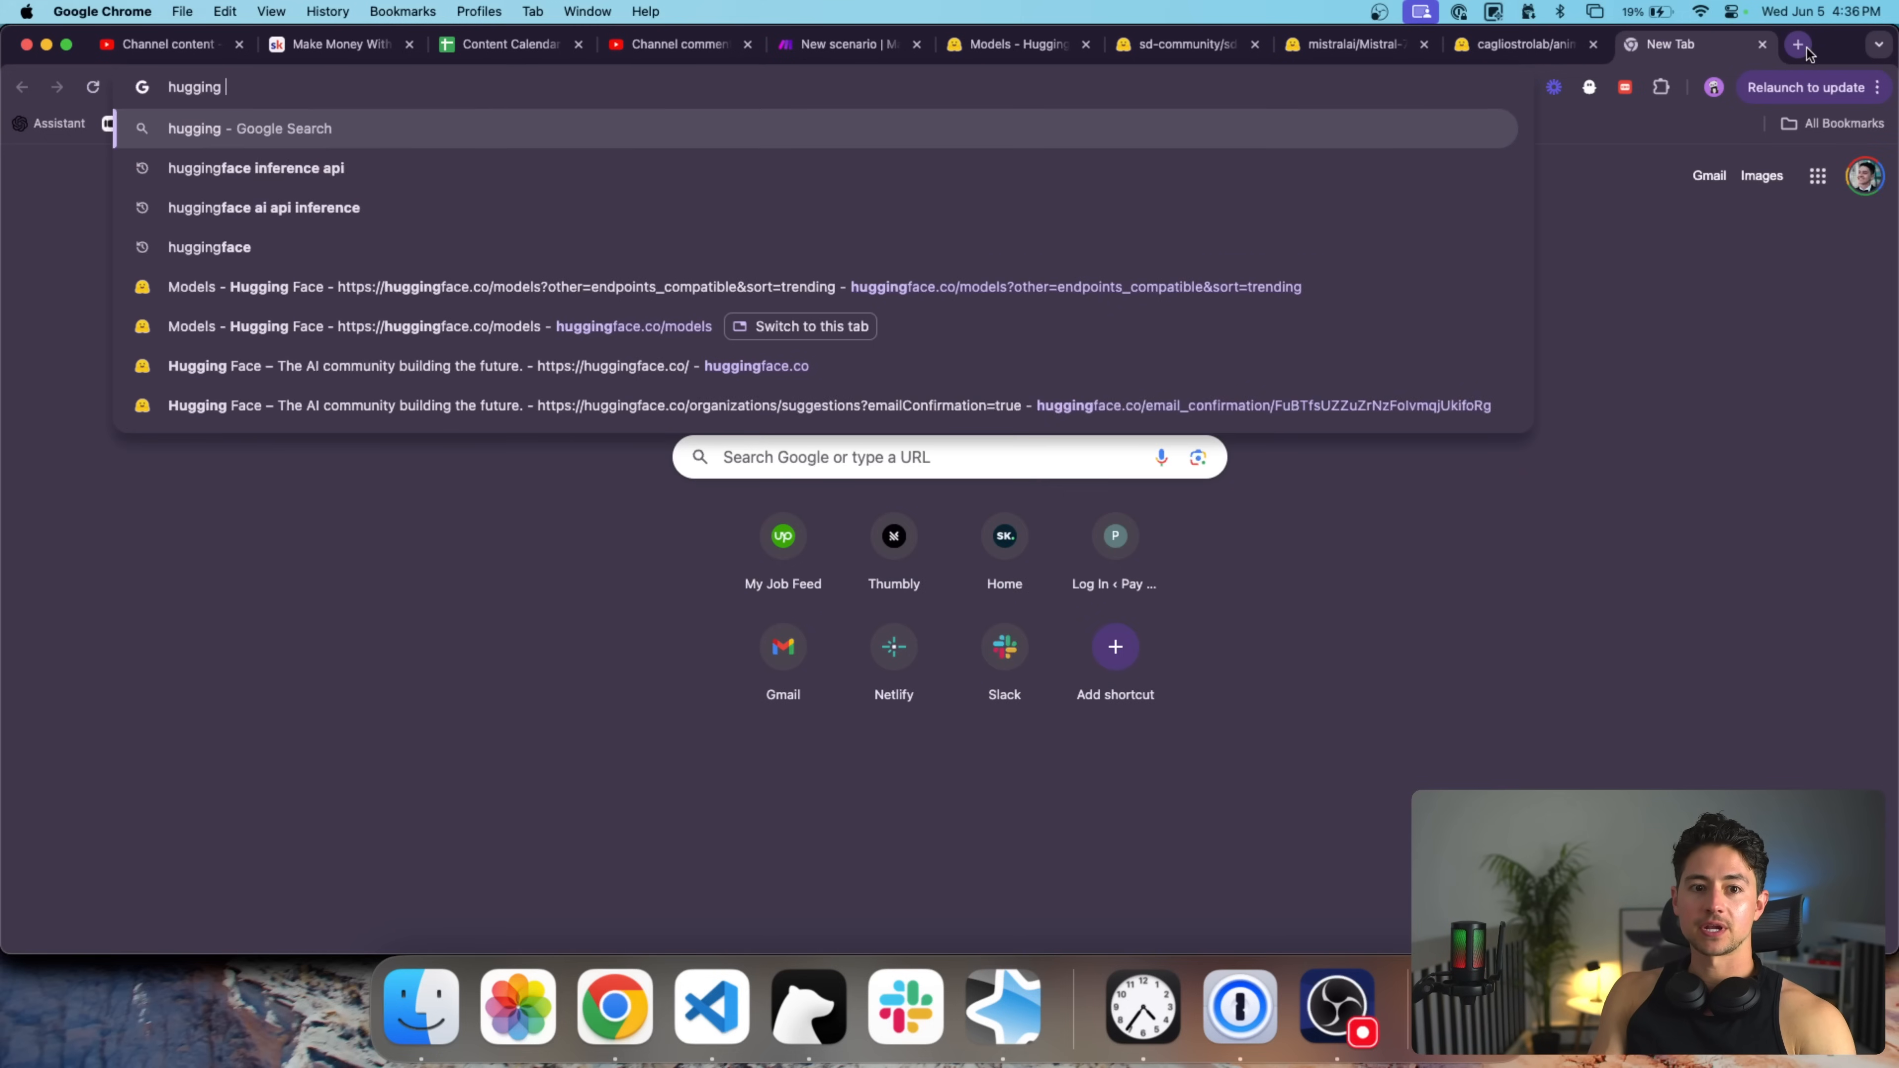
pyautogui.write('face')
pyautogui.press('Return')
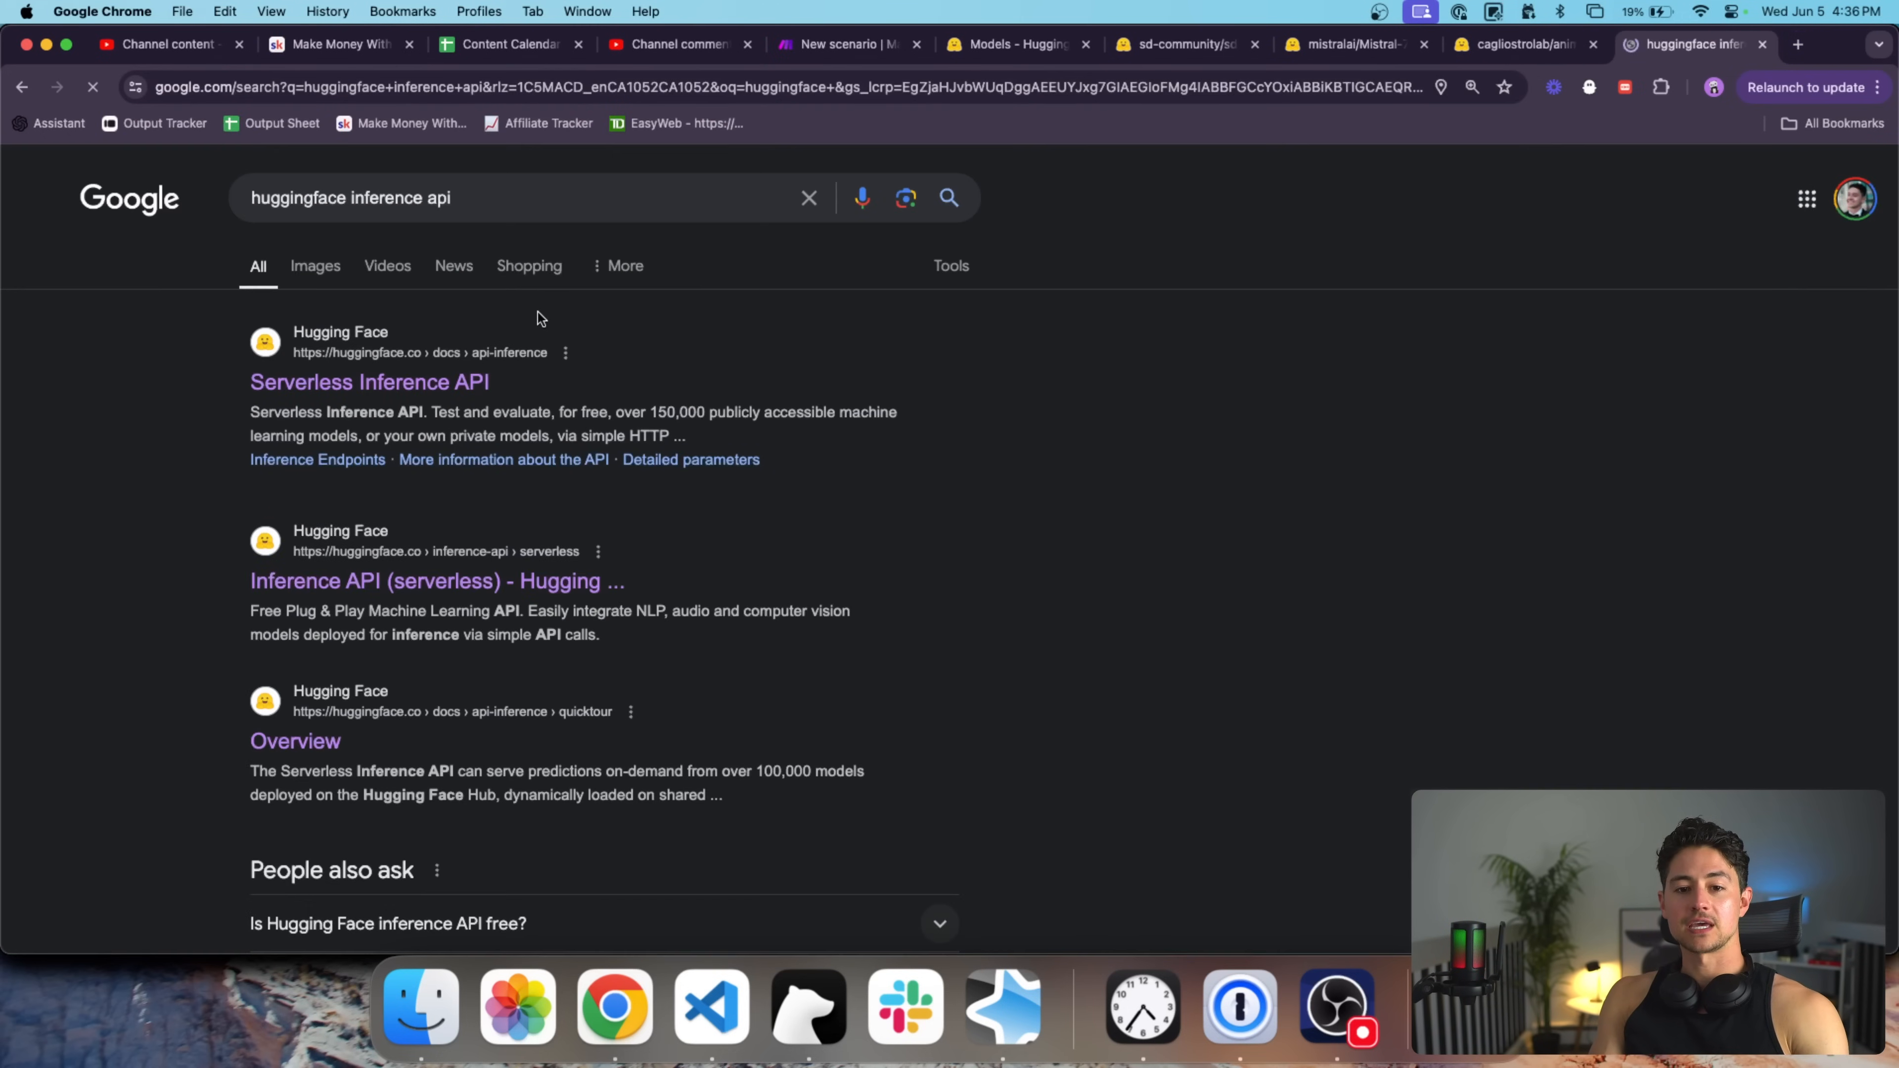
pyautogui.keyDown('super'); pyautogui.click(403, 385); pyautogui.keyUp('super')
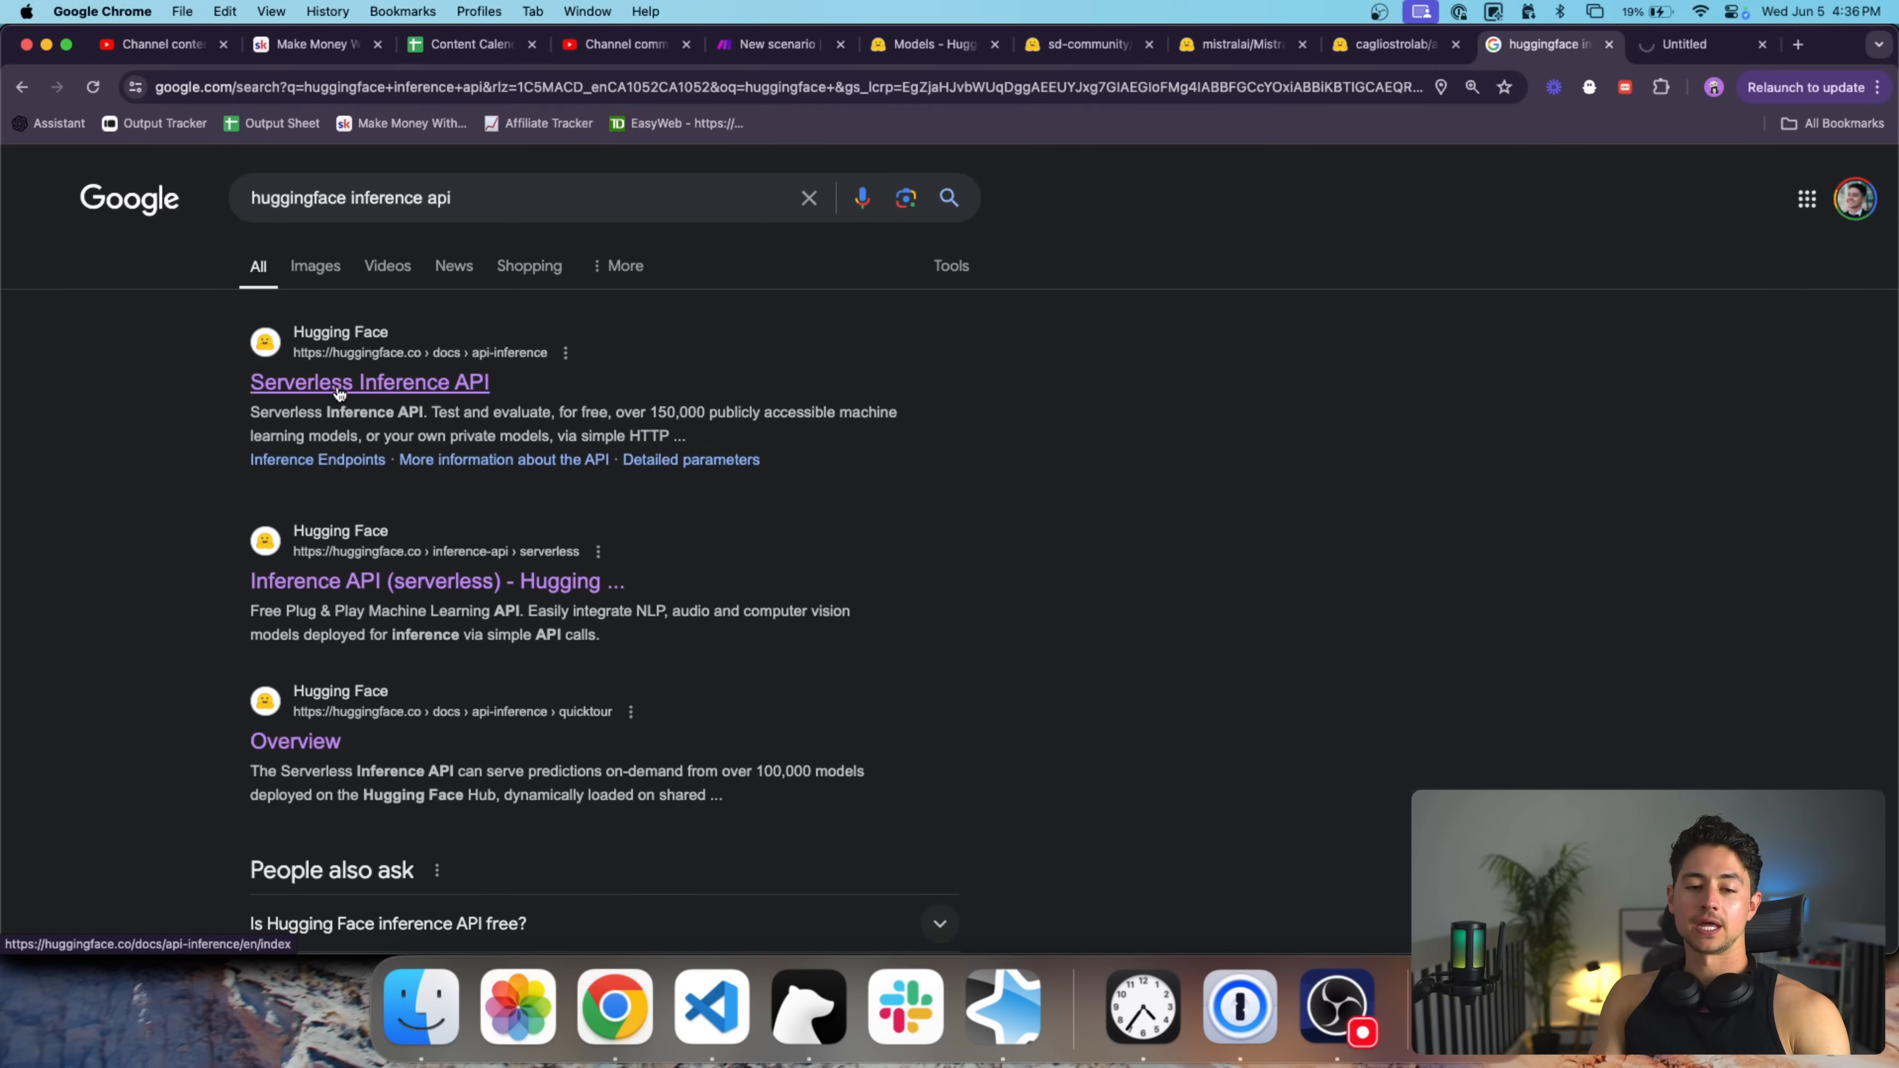
pyautogui.press('super+w')
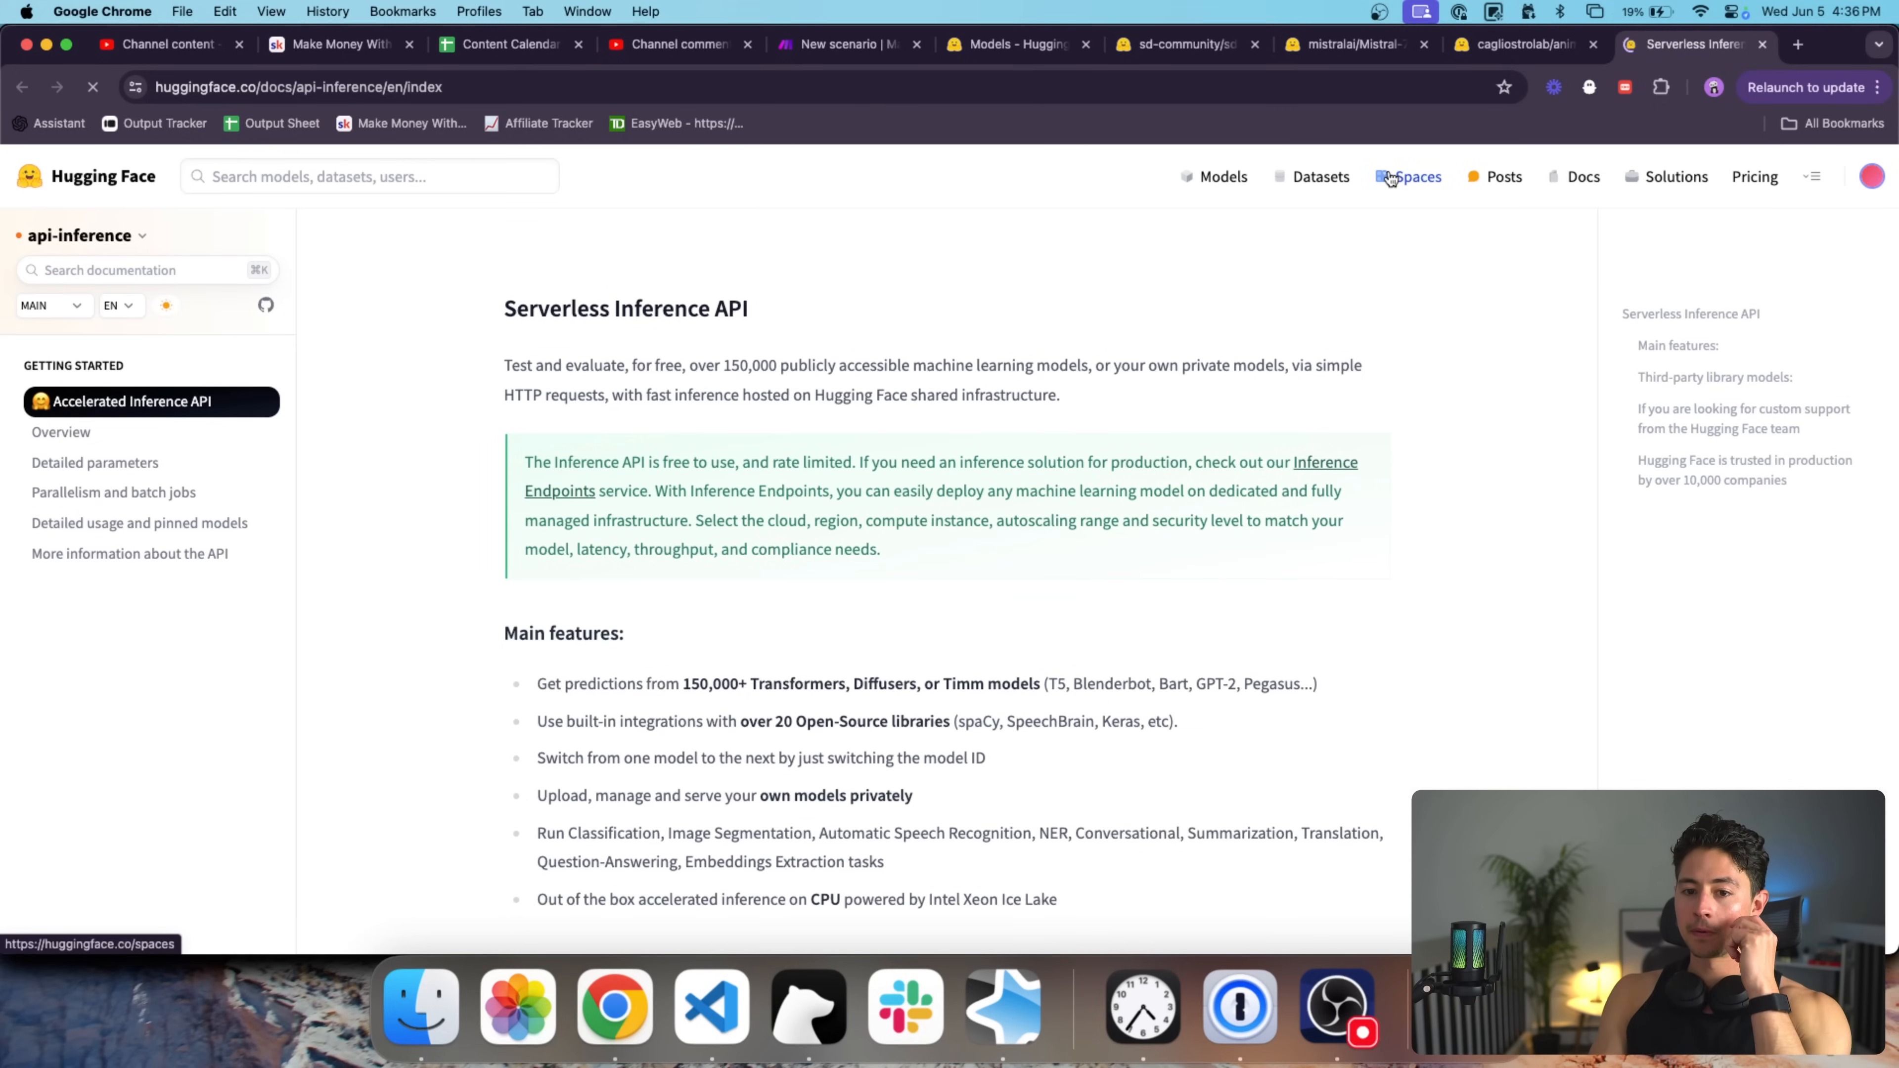
pyautogui.click(112, 441)
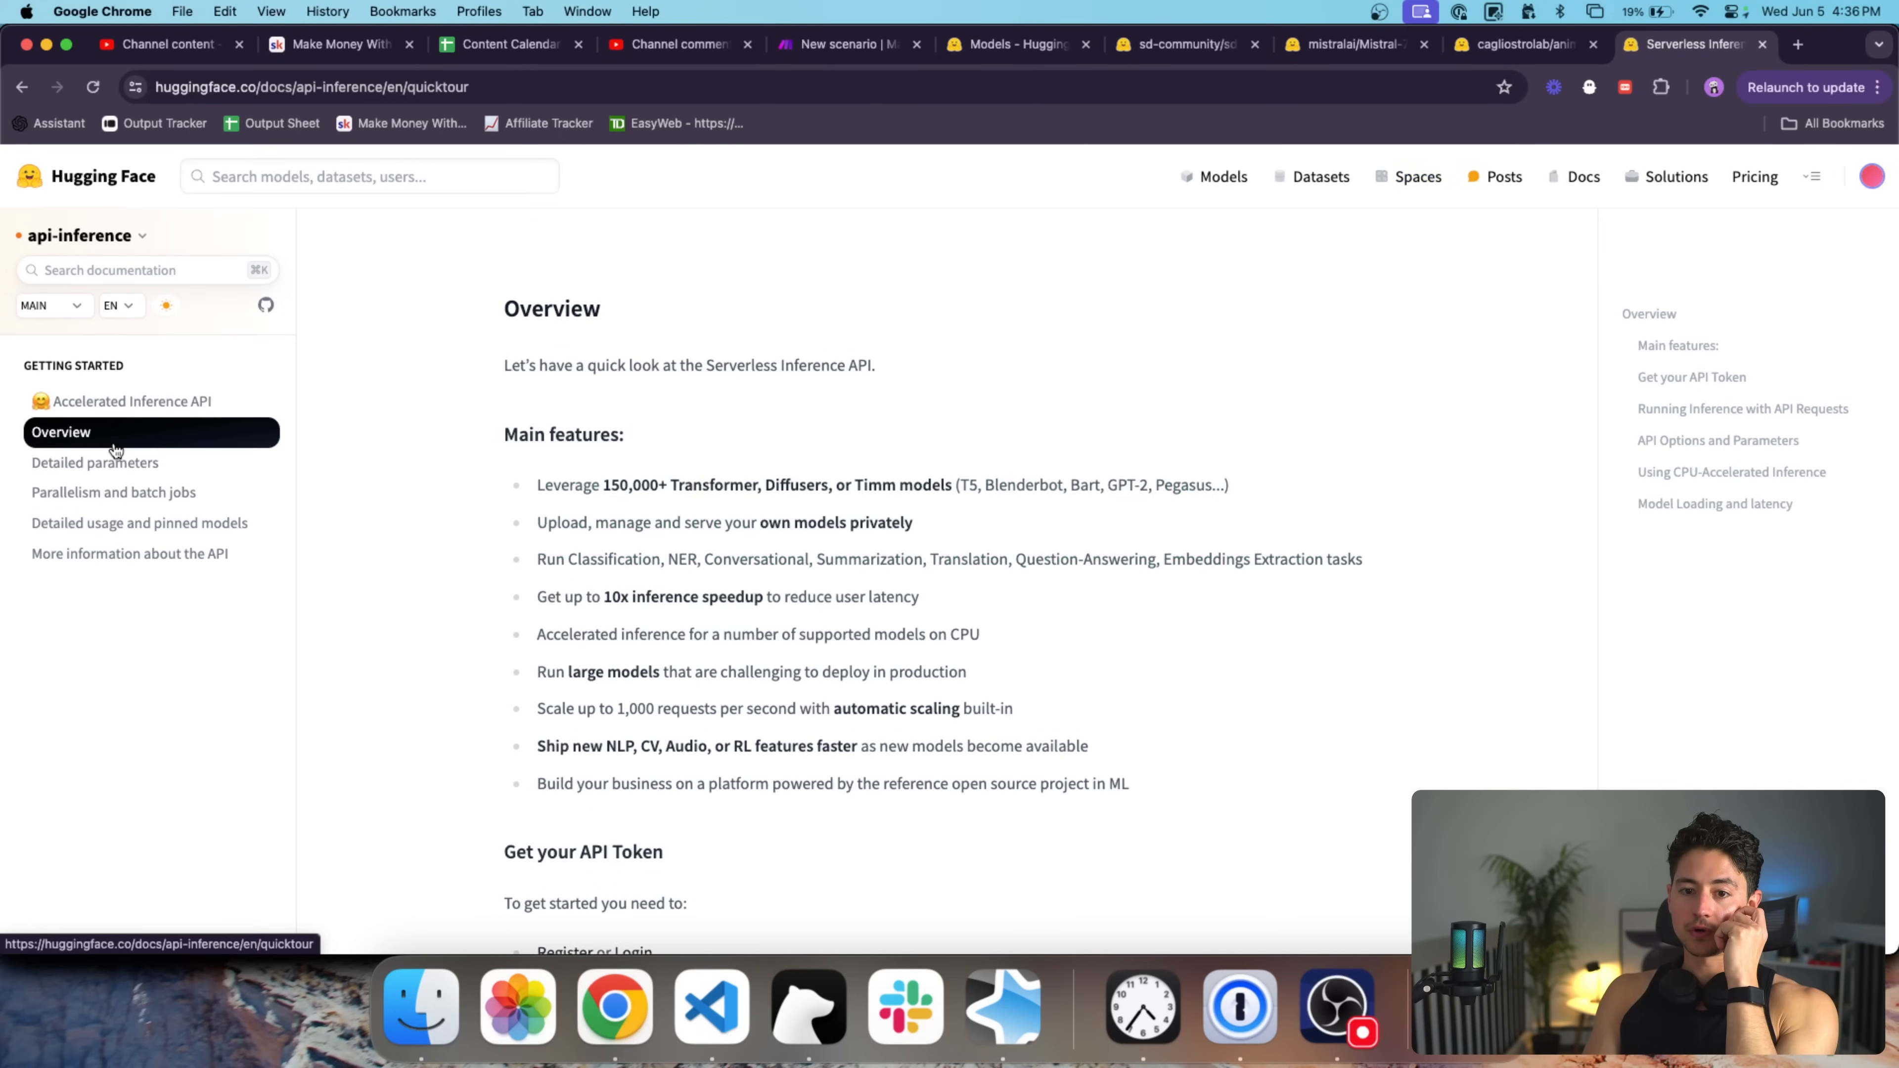
# Scroll to the API token section, highlight the hf_xxxxx token format, and zoom out.
pyautogui.scroll(-8, 909, 477)
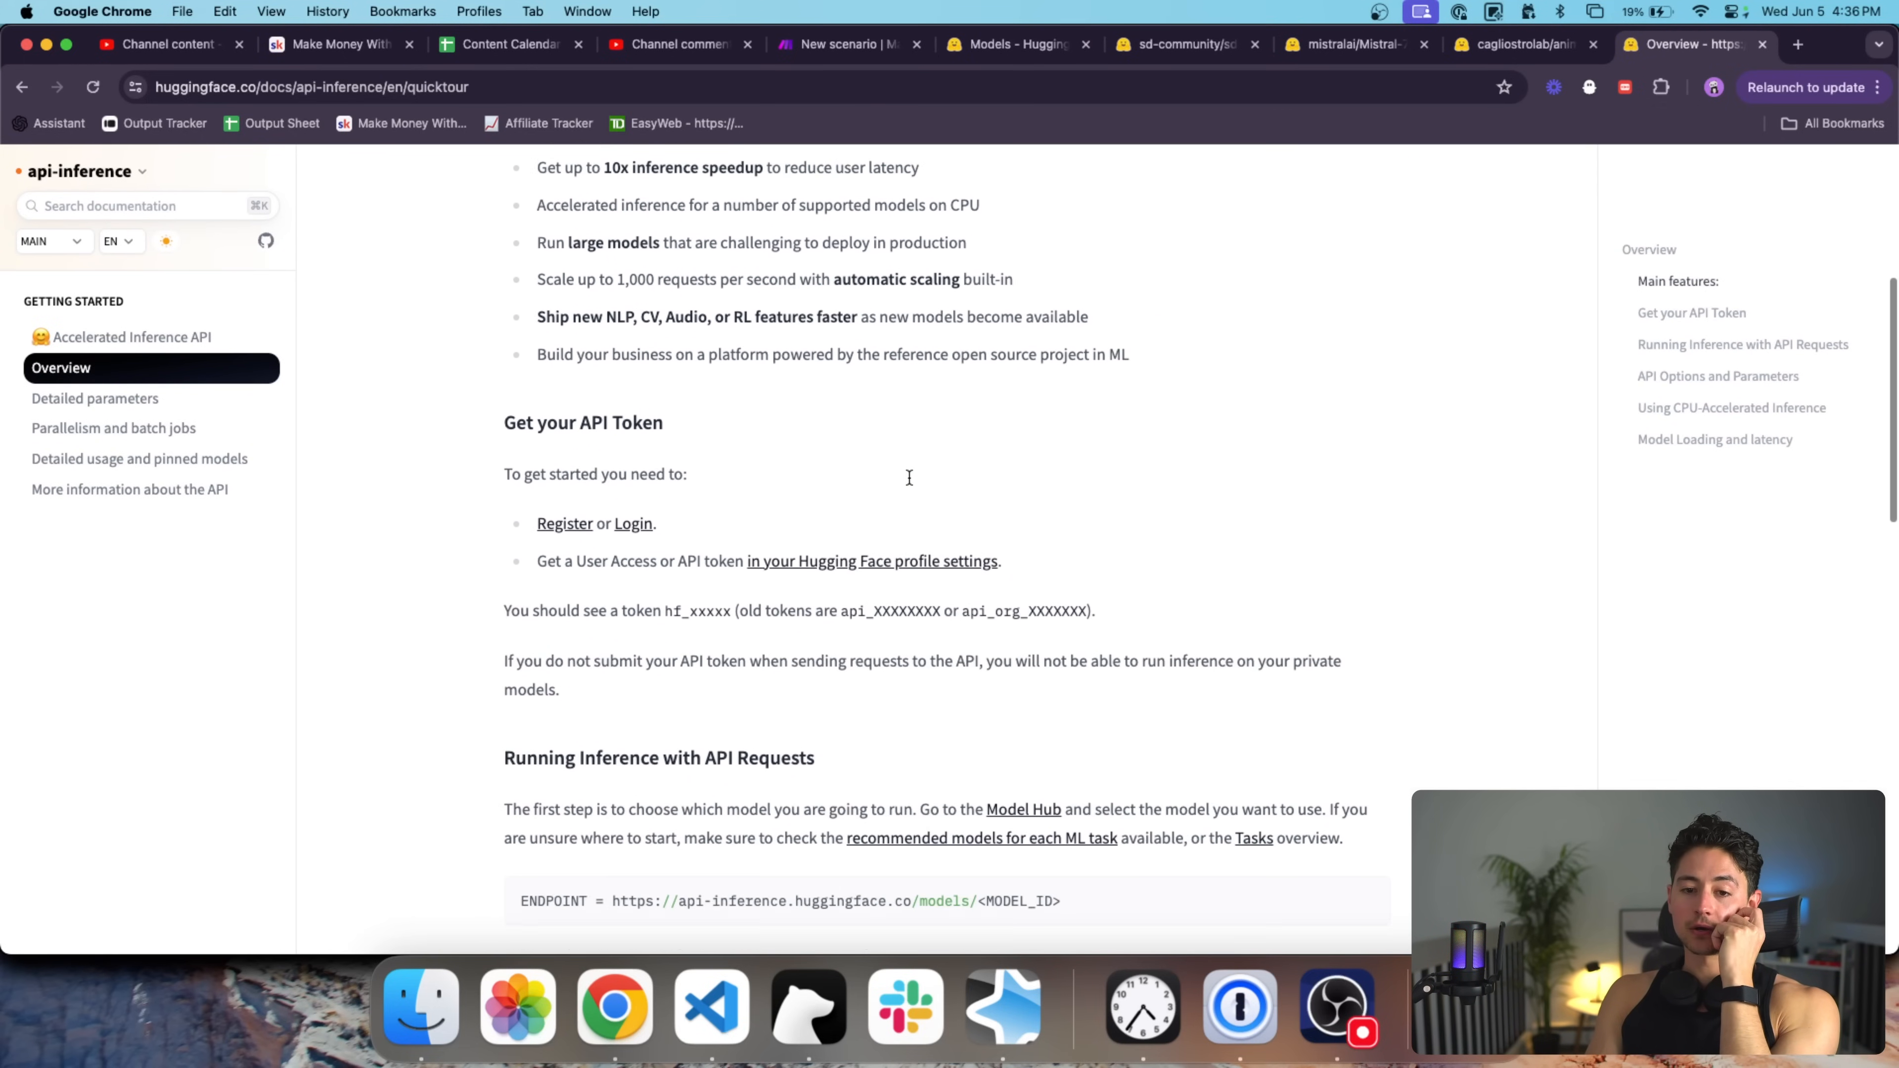
pyautogui.scroll(-1, 907, 475)
pyautogui.scroll(5, 634, 300)
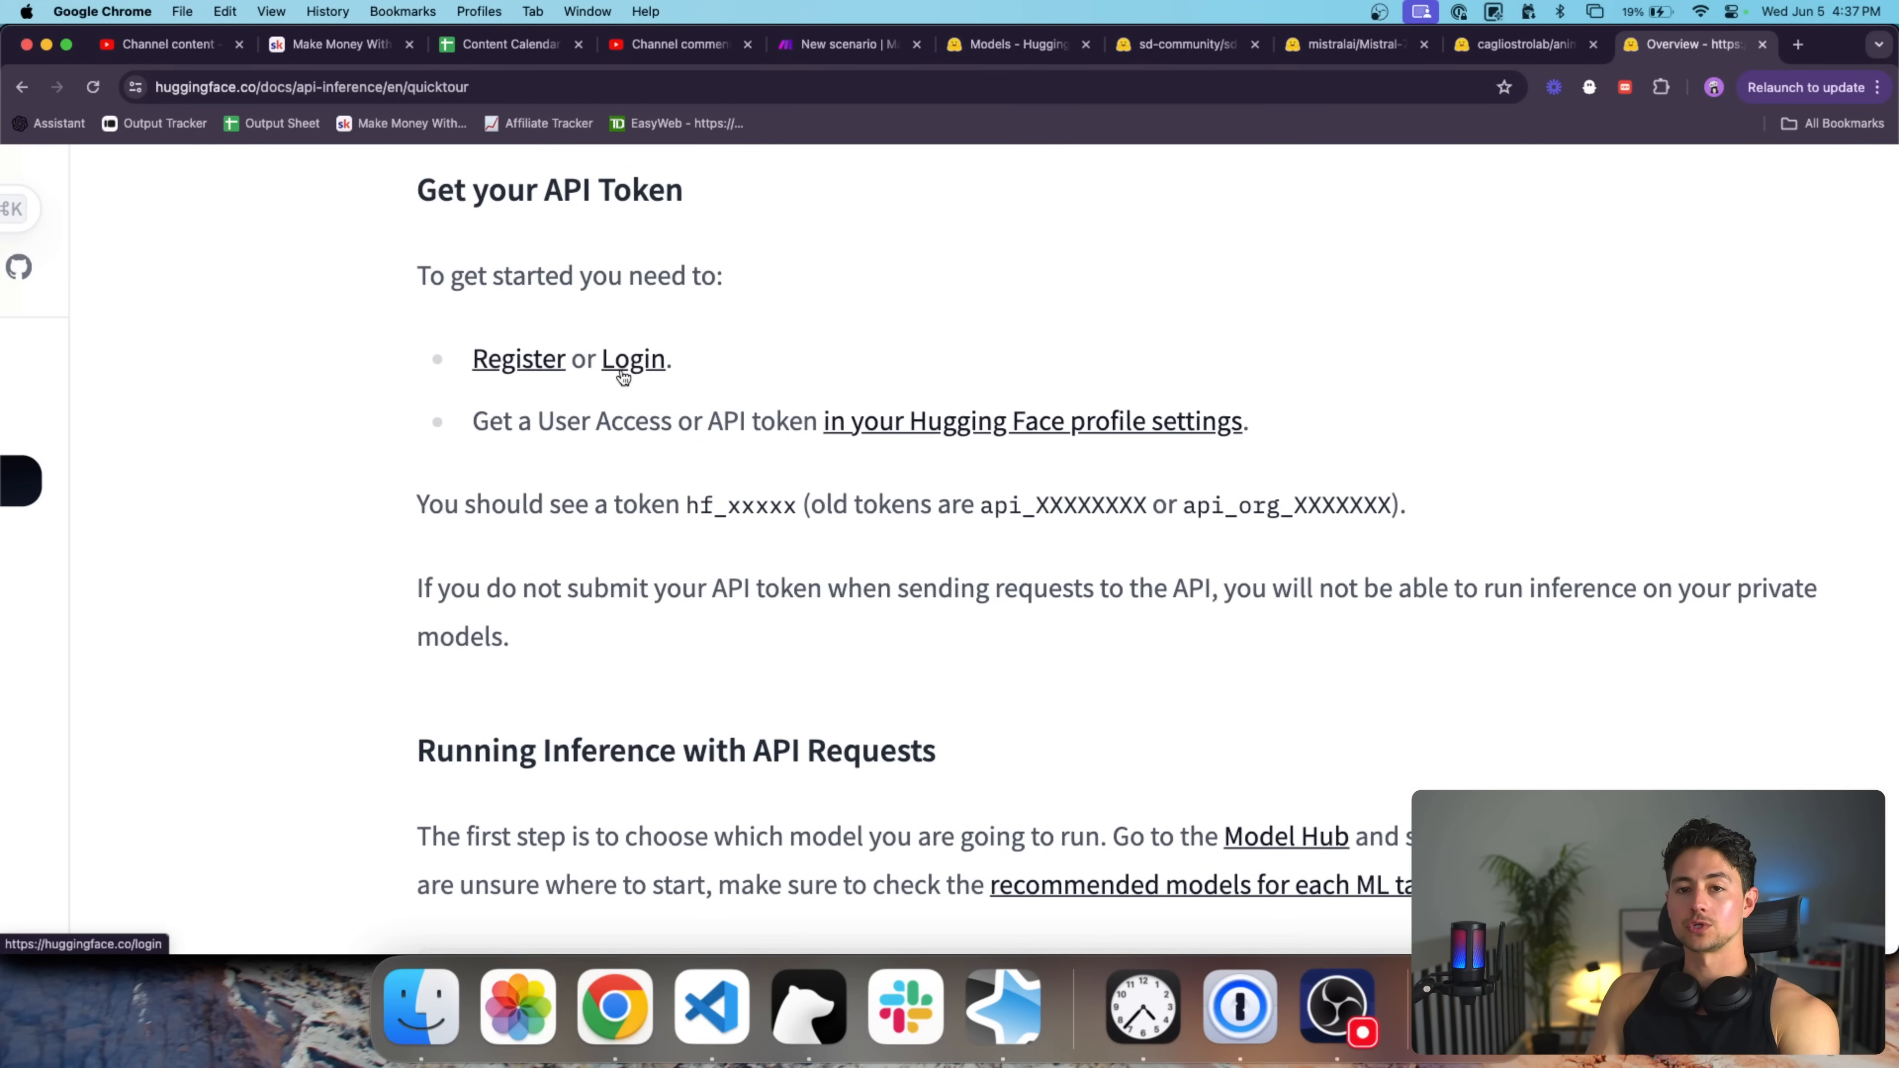
pyautogui.scroll(-1, 848, 389)
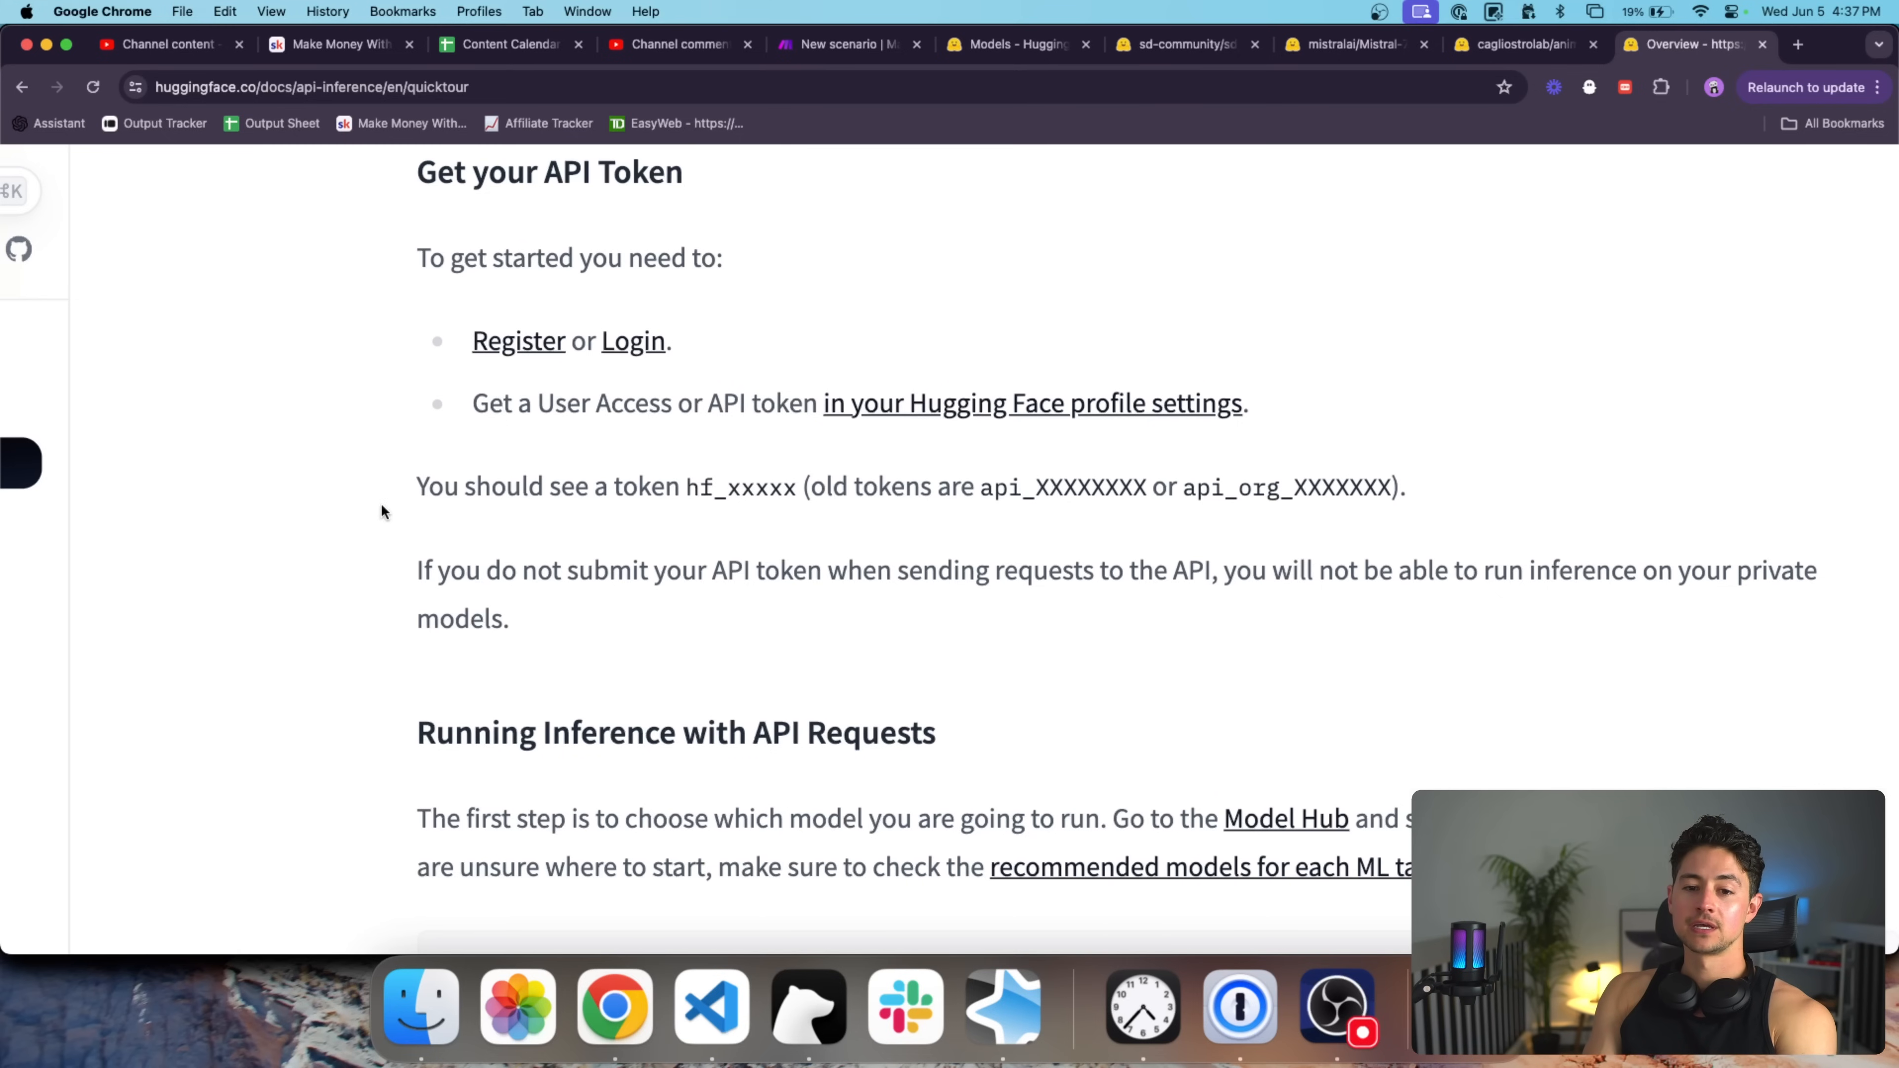
pyautogui.moveTo(686, 486); pyautogui.dragTo(799, 487)
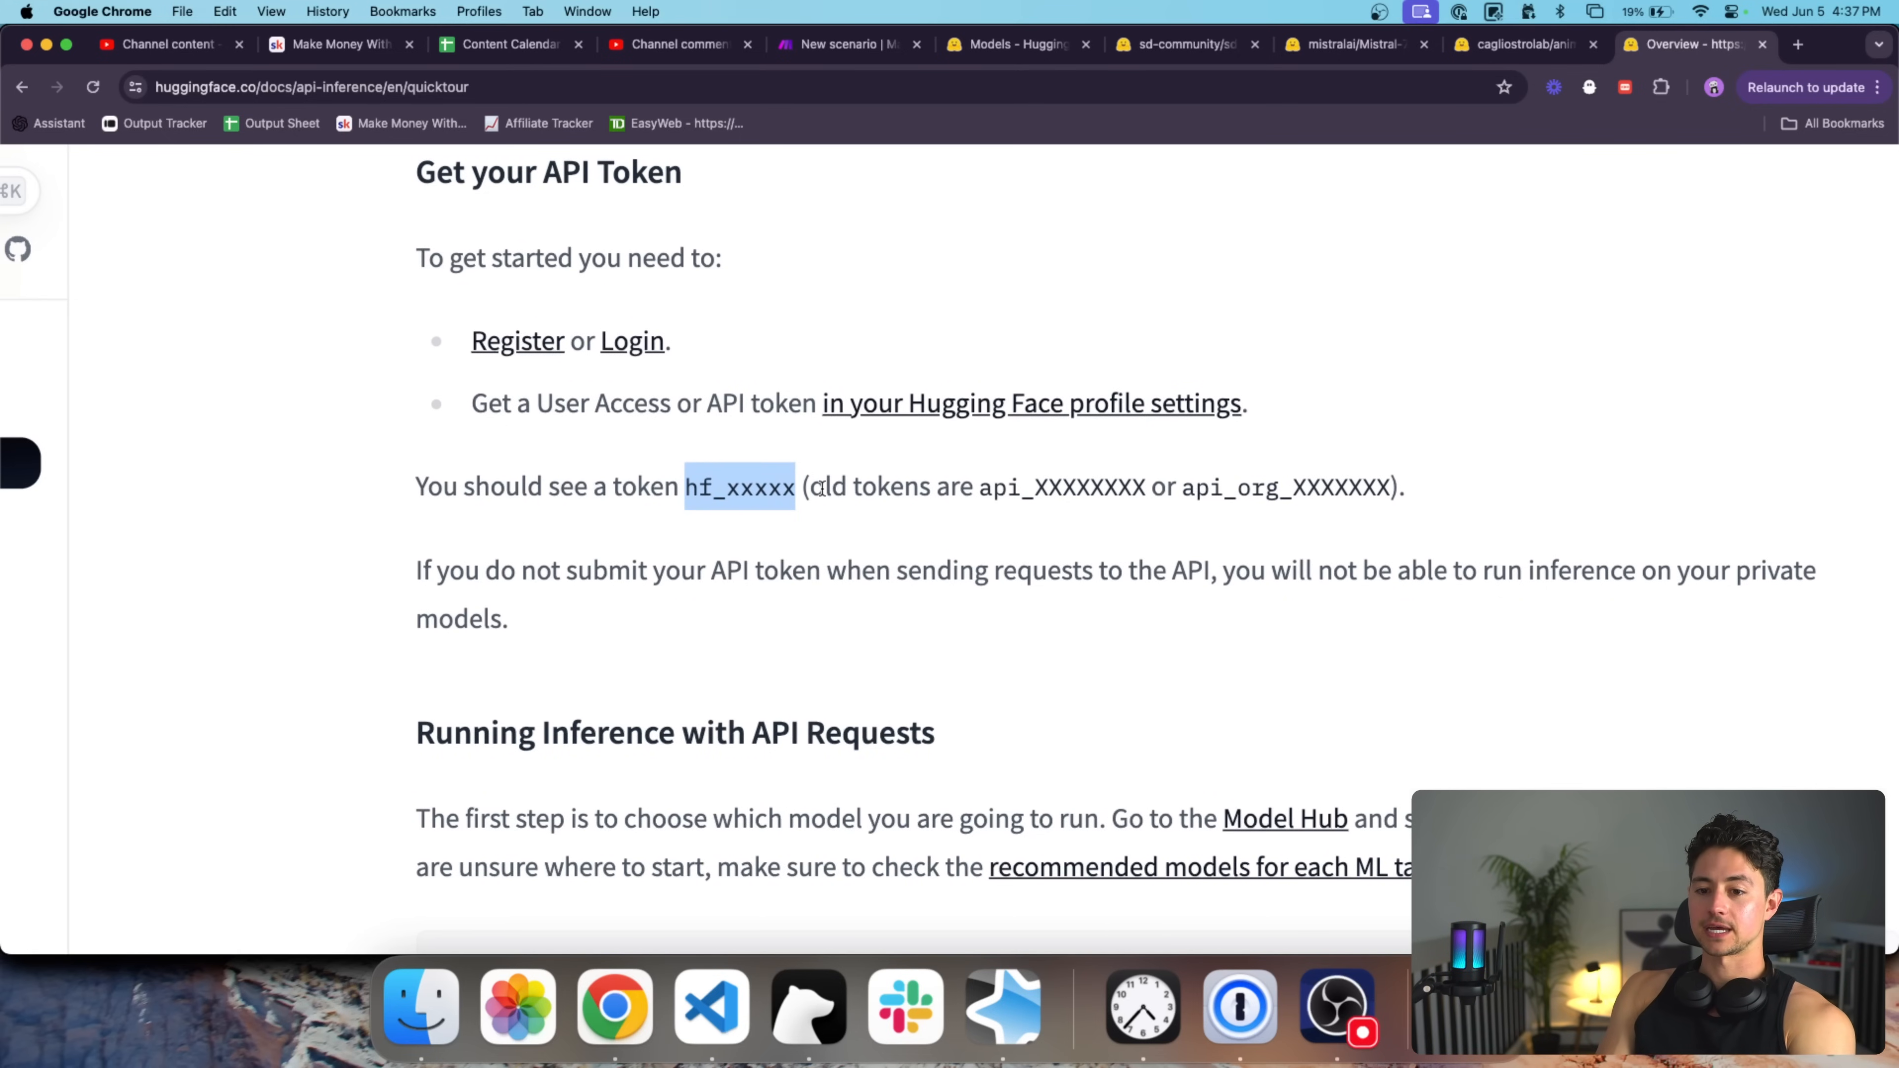
pyautogui.press('super+minus')
pyautogui.press('super+minus')
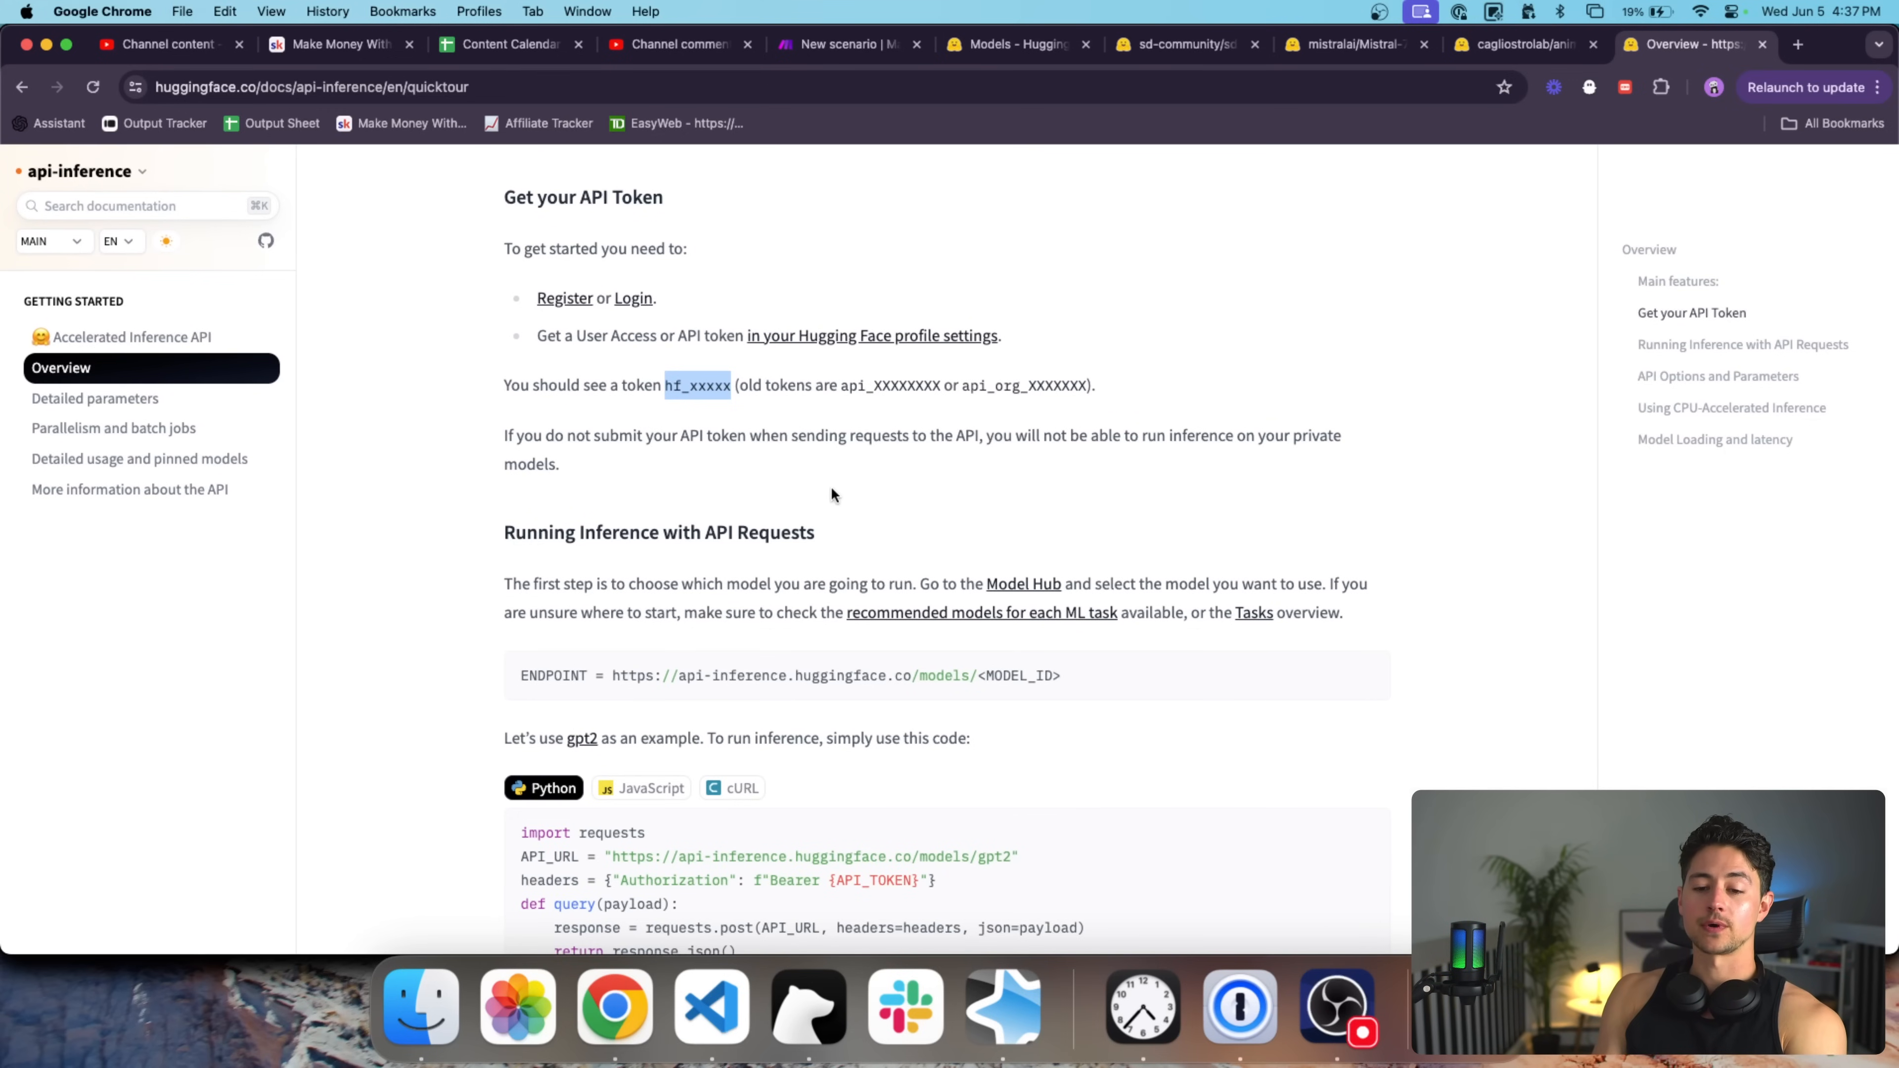
# Show the gpt2 example as a cURL request and select its first line.
pyautogui.scroll(-5, 831, 486)
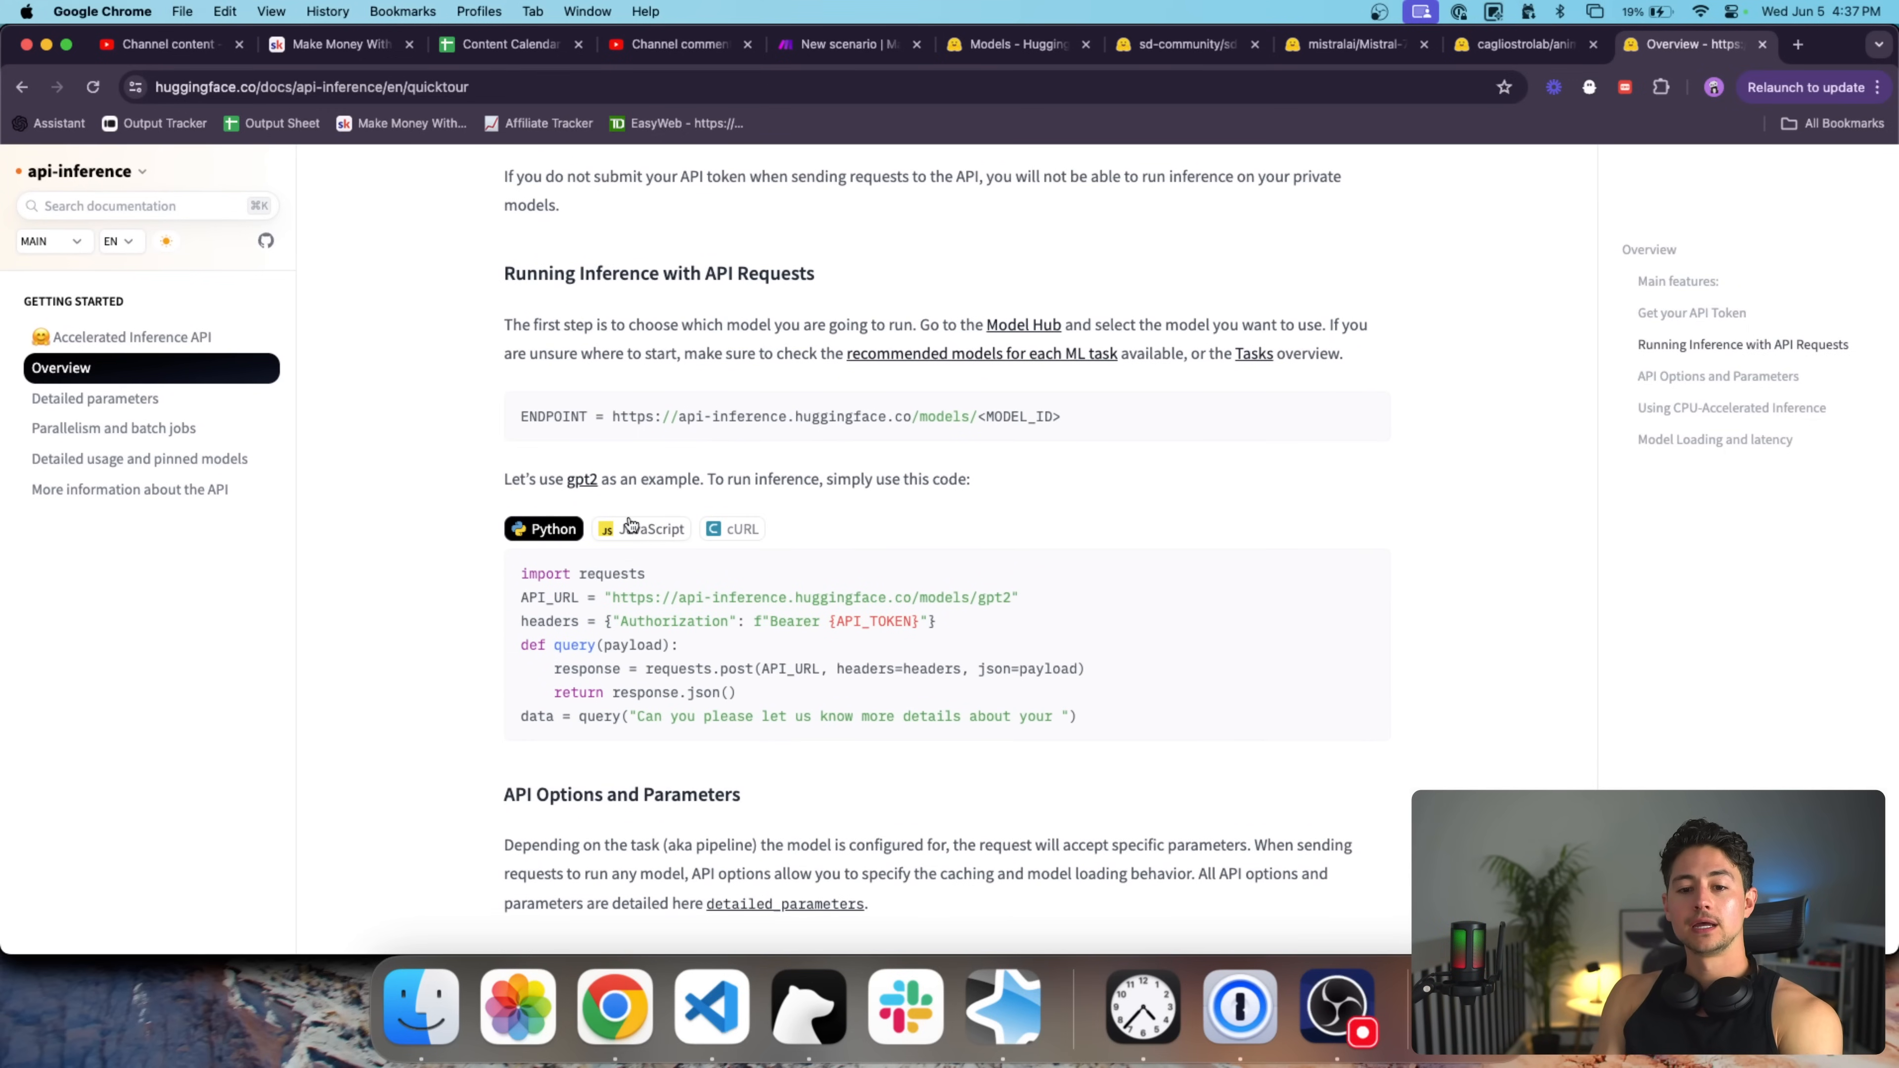
pyautogui.scroll(5, 614, 540)
pyautogui.scroll(-5, 612, 541)
pyautogui.hscroll(4, 612, 542)
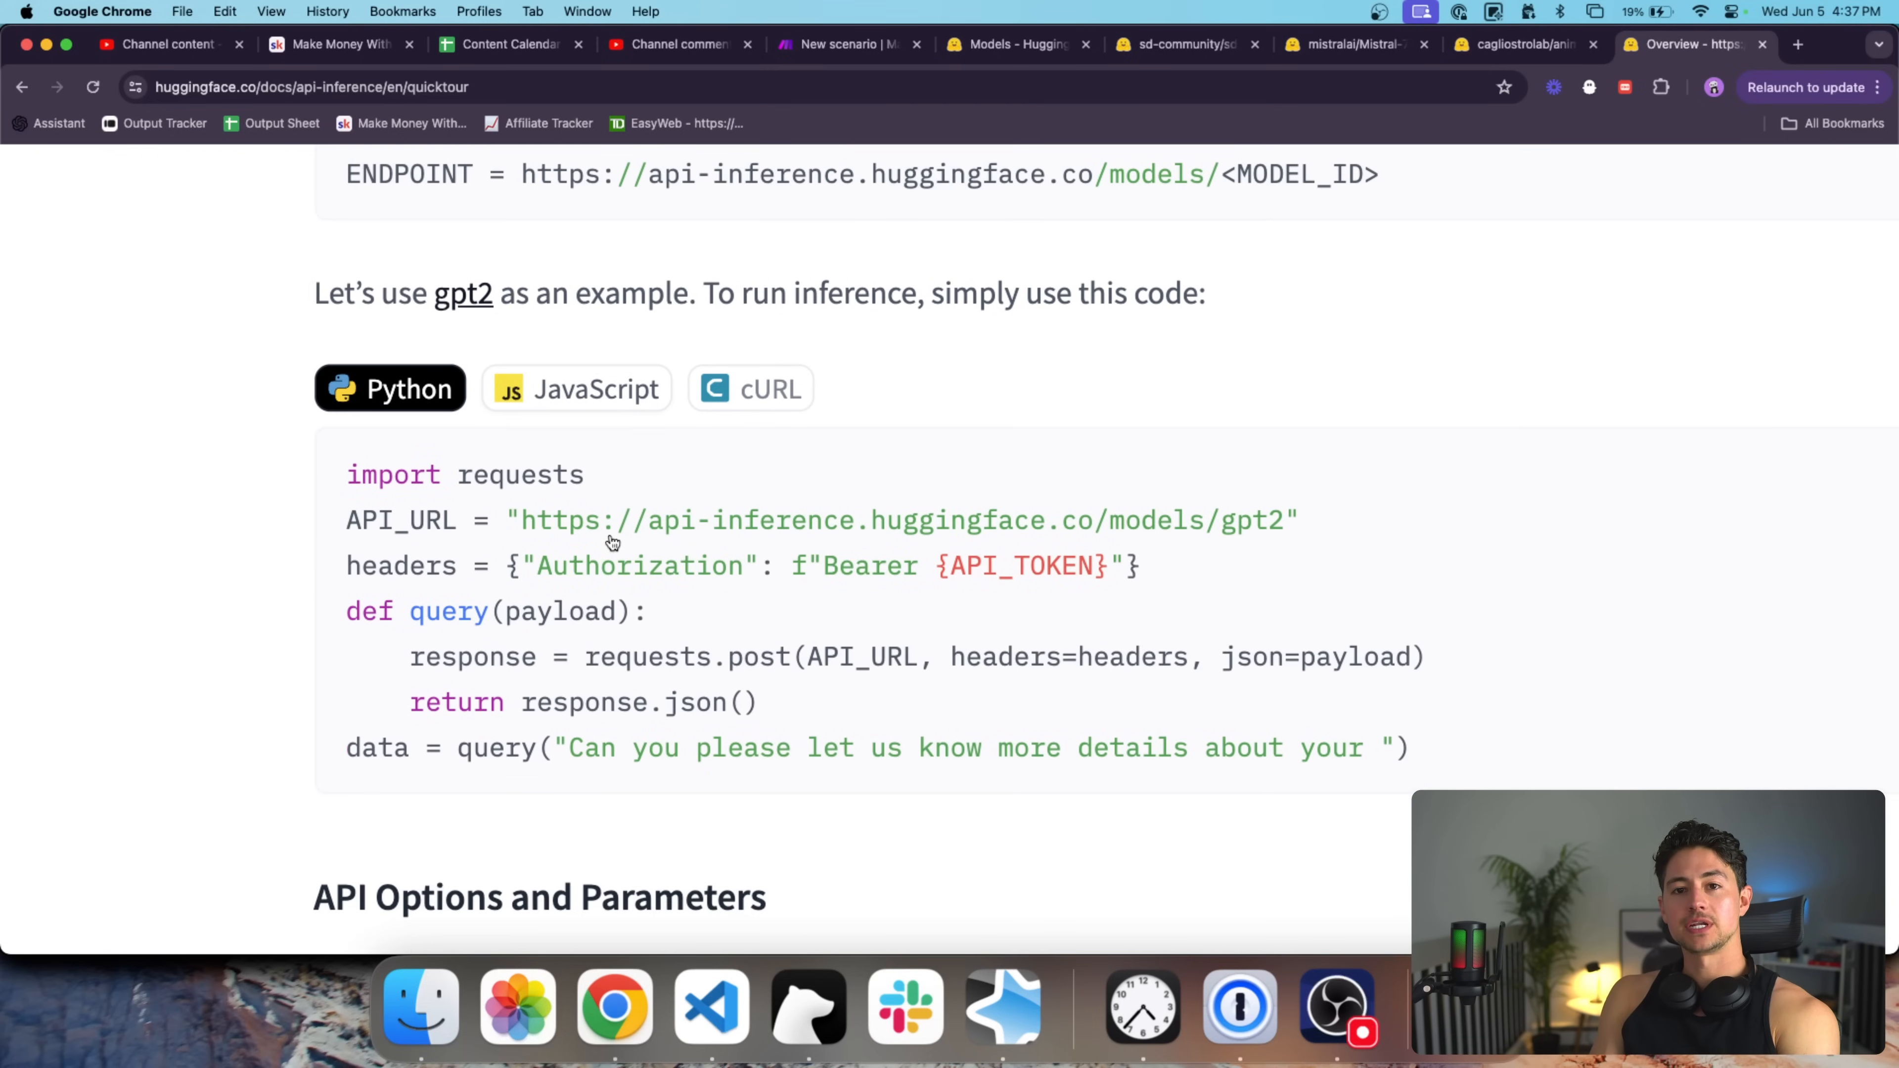
pyautogui.scroll(1, 610, 534)
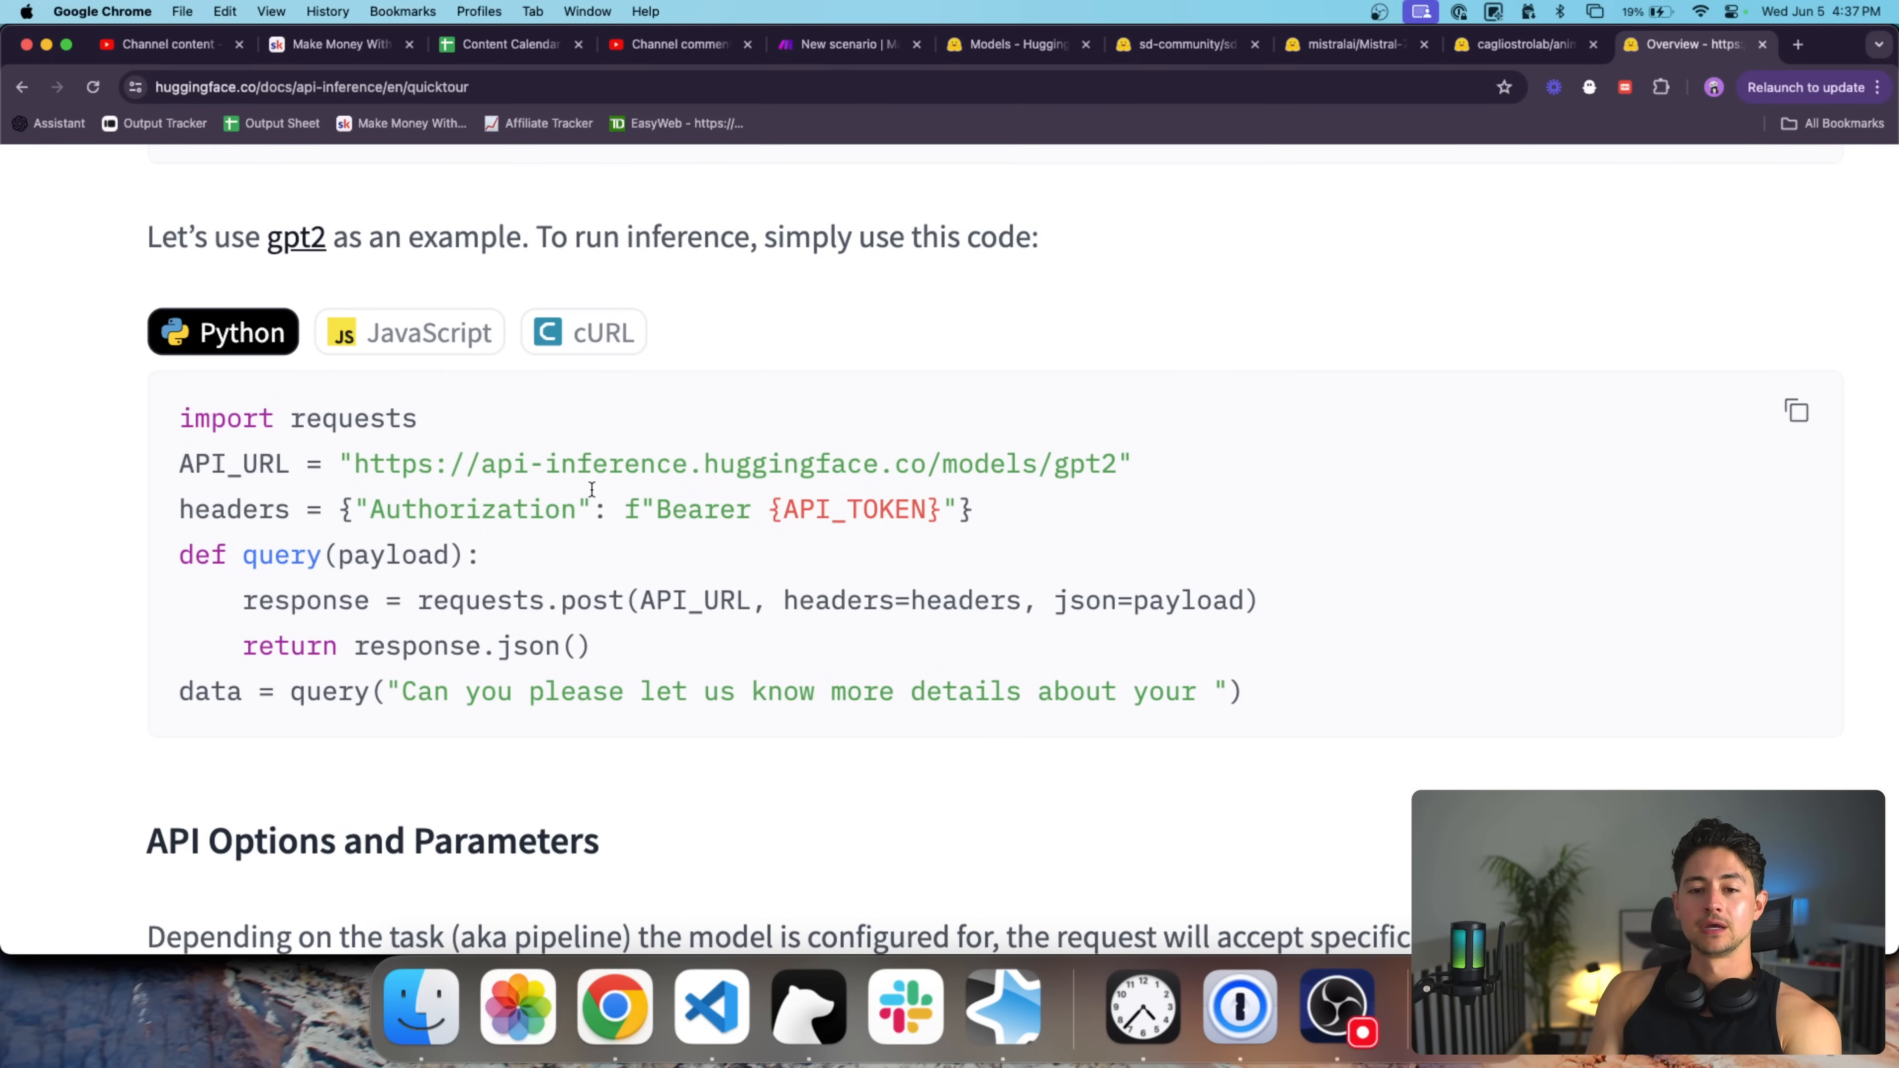
pyautogui.click(579, 334)
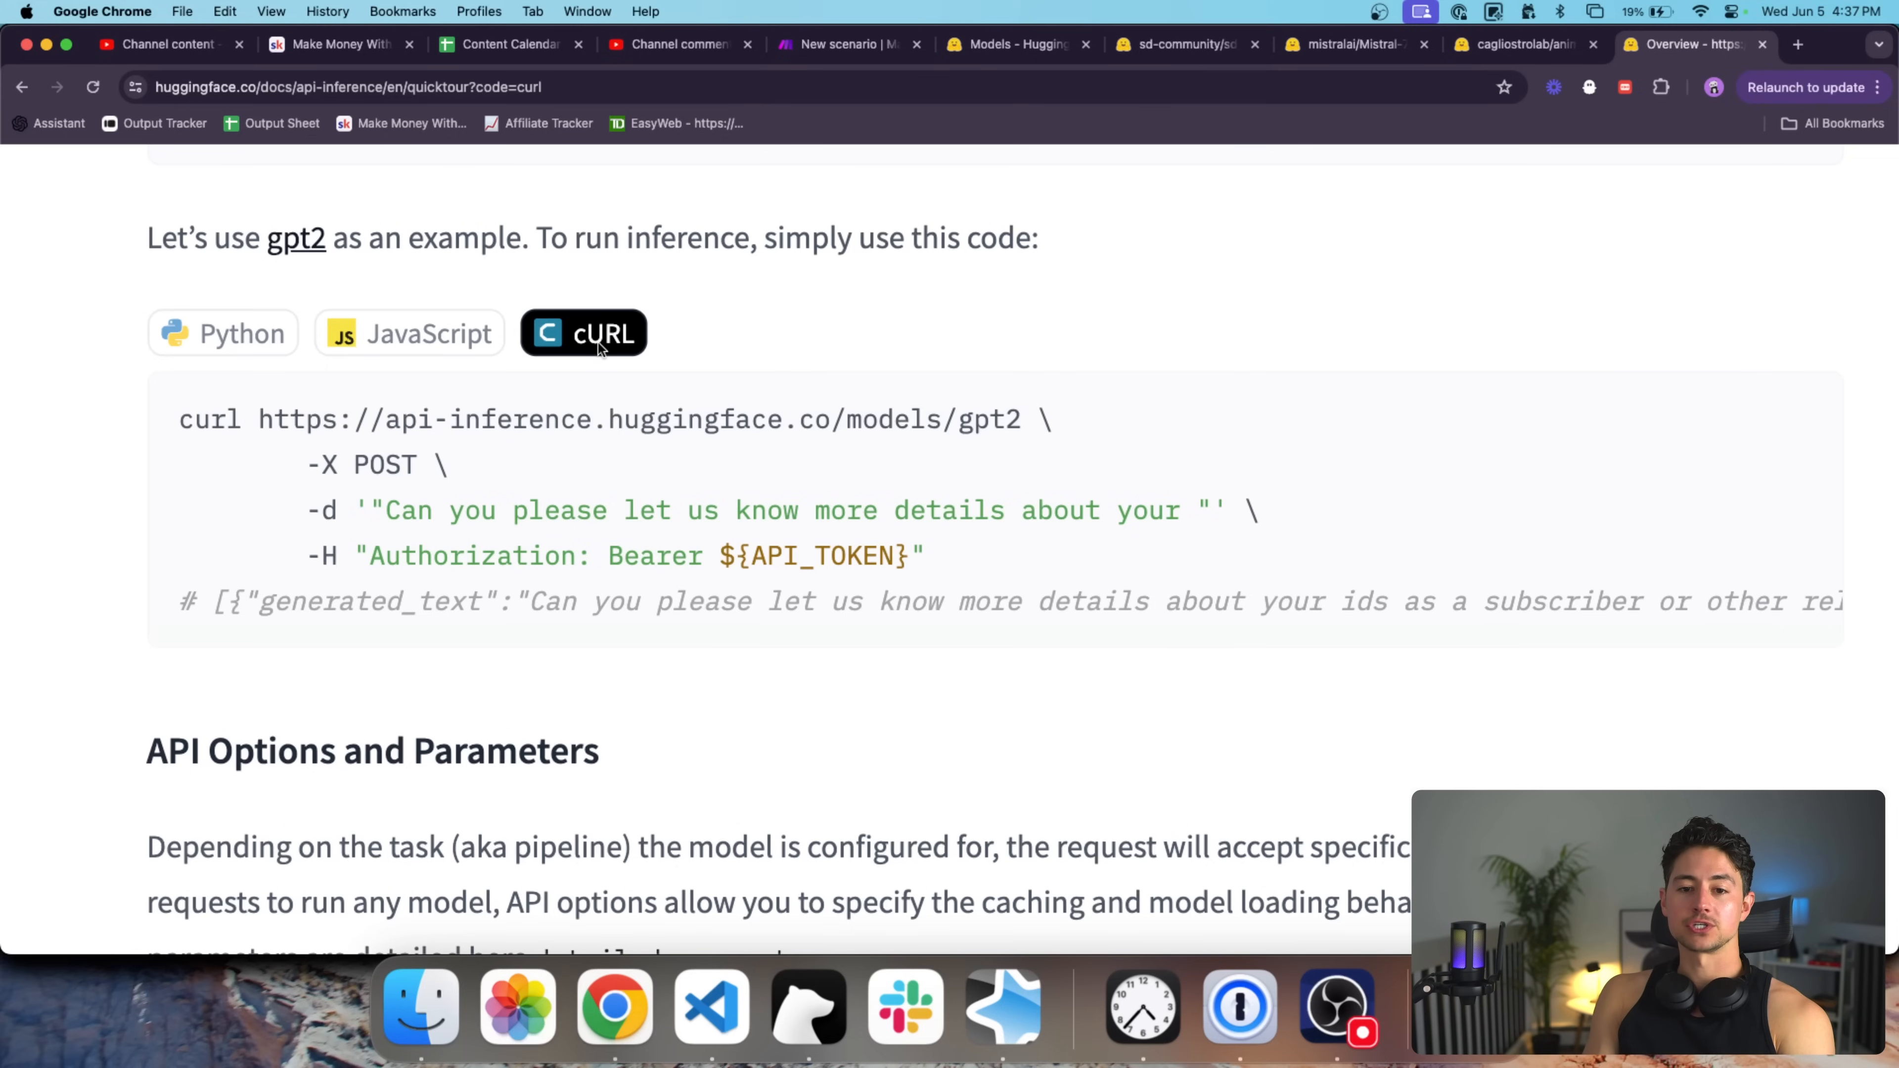
pyautogui.tripleClick(251, 411)
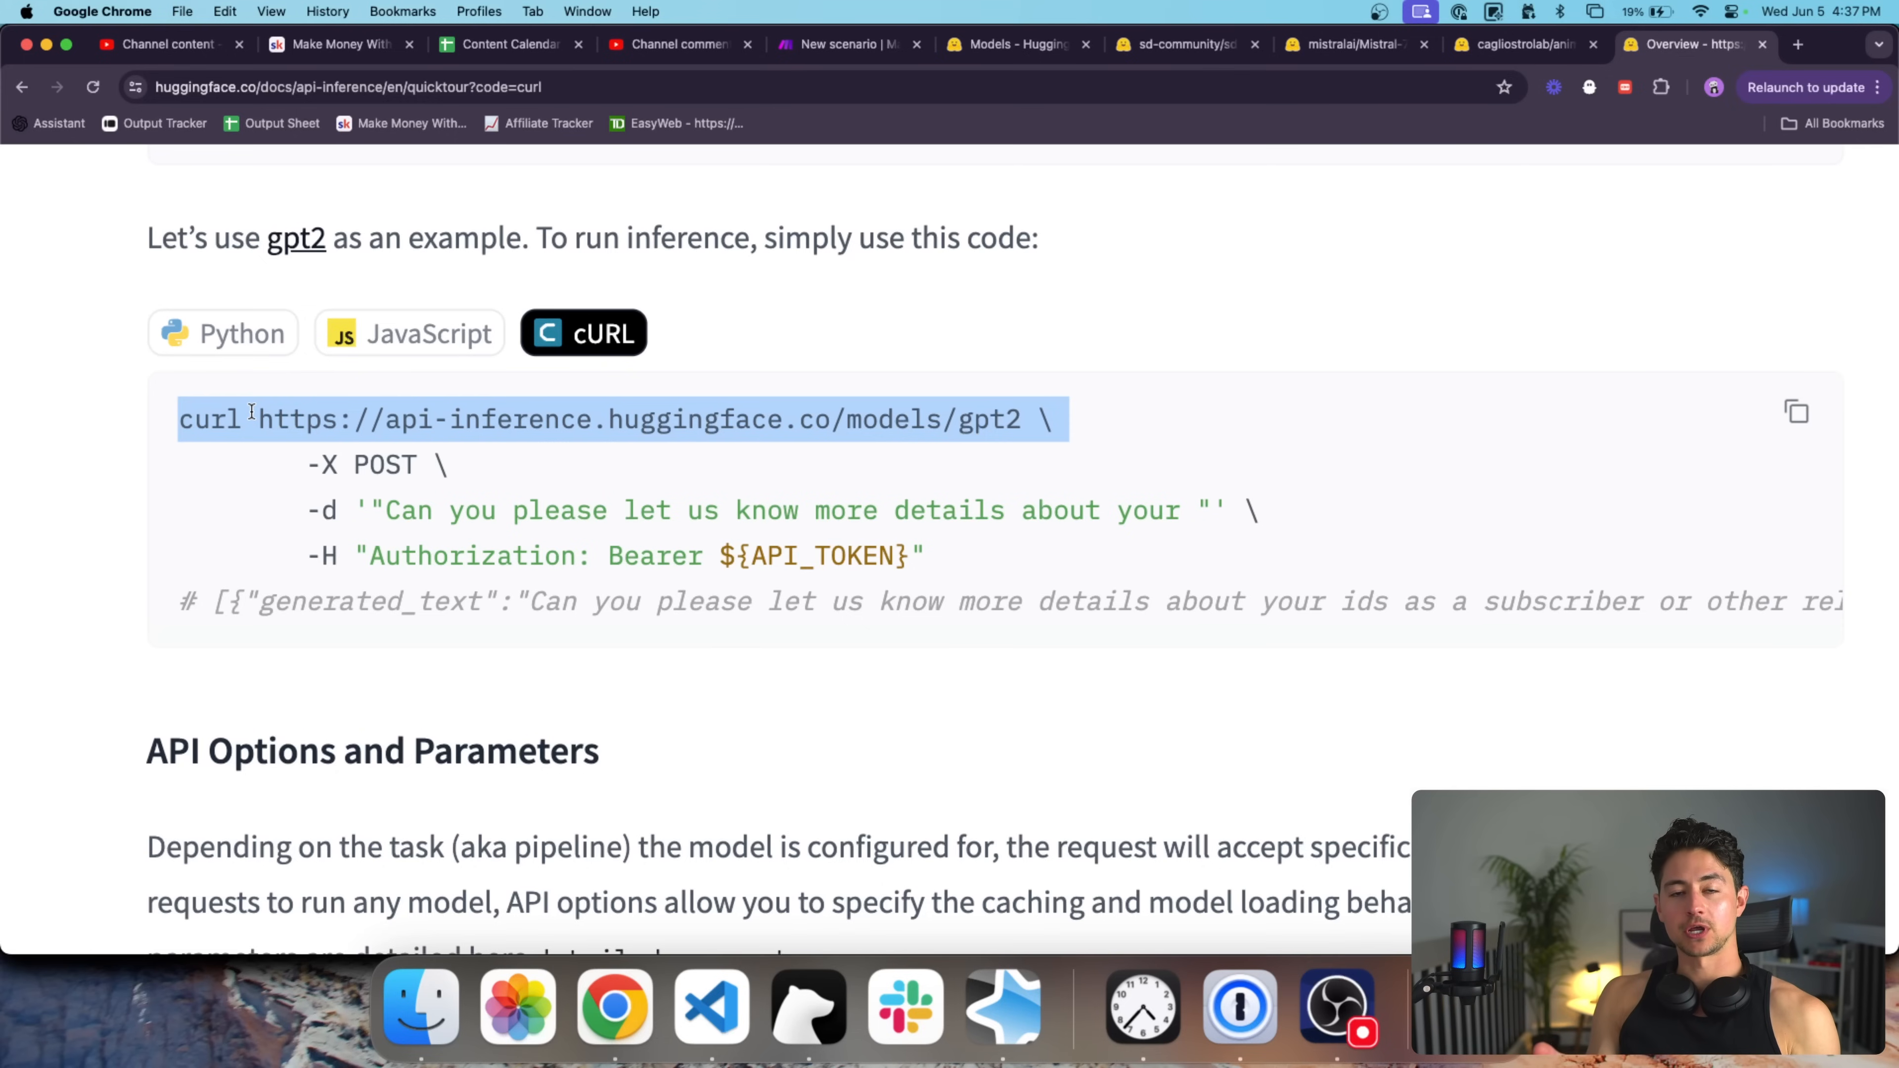
# Launch Terminal, select the curl command lines, then close Terminal and return to the docs.
pyautogui.press('super+space')
pyautogui.write('terminal')
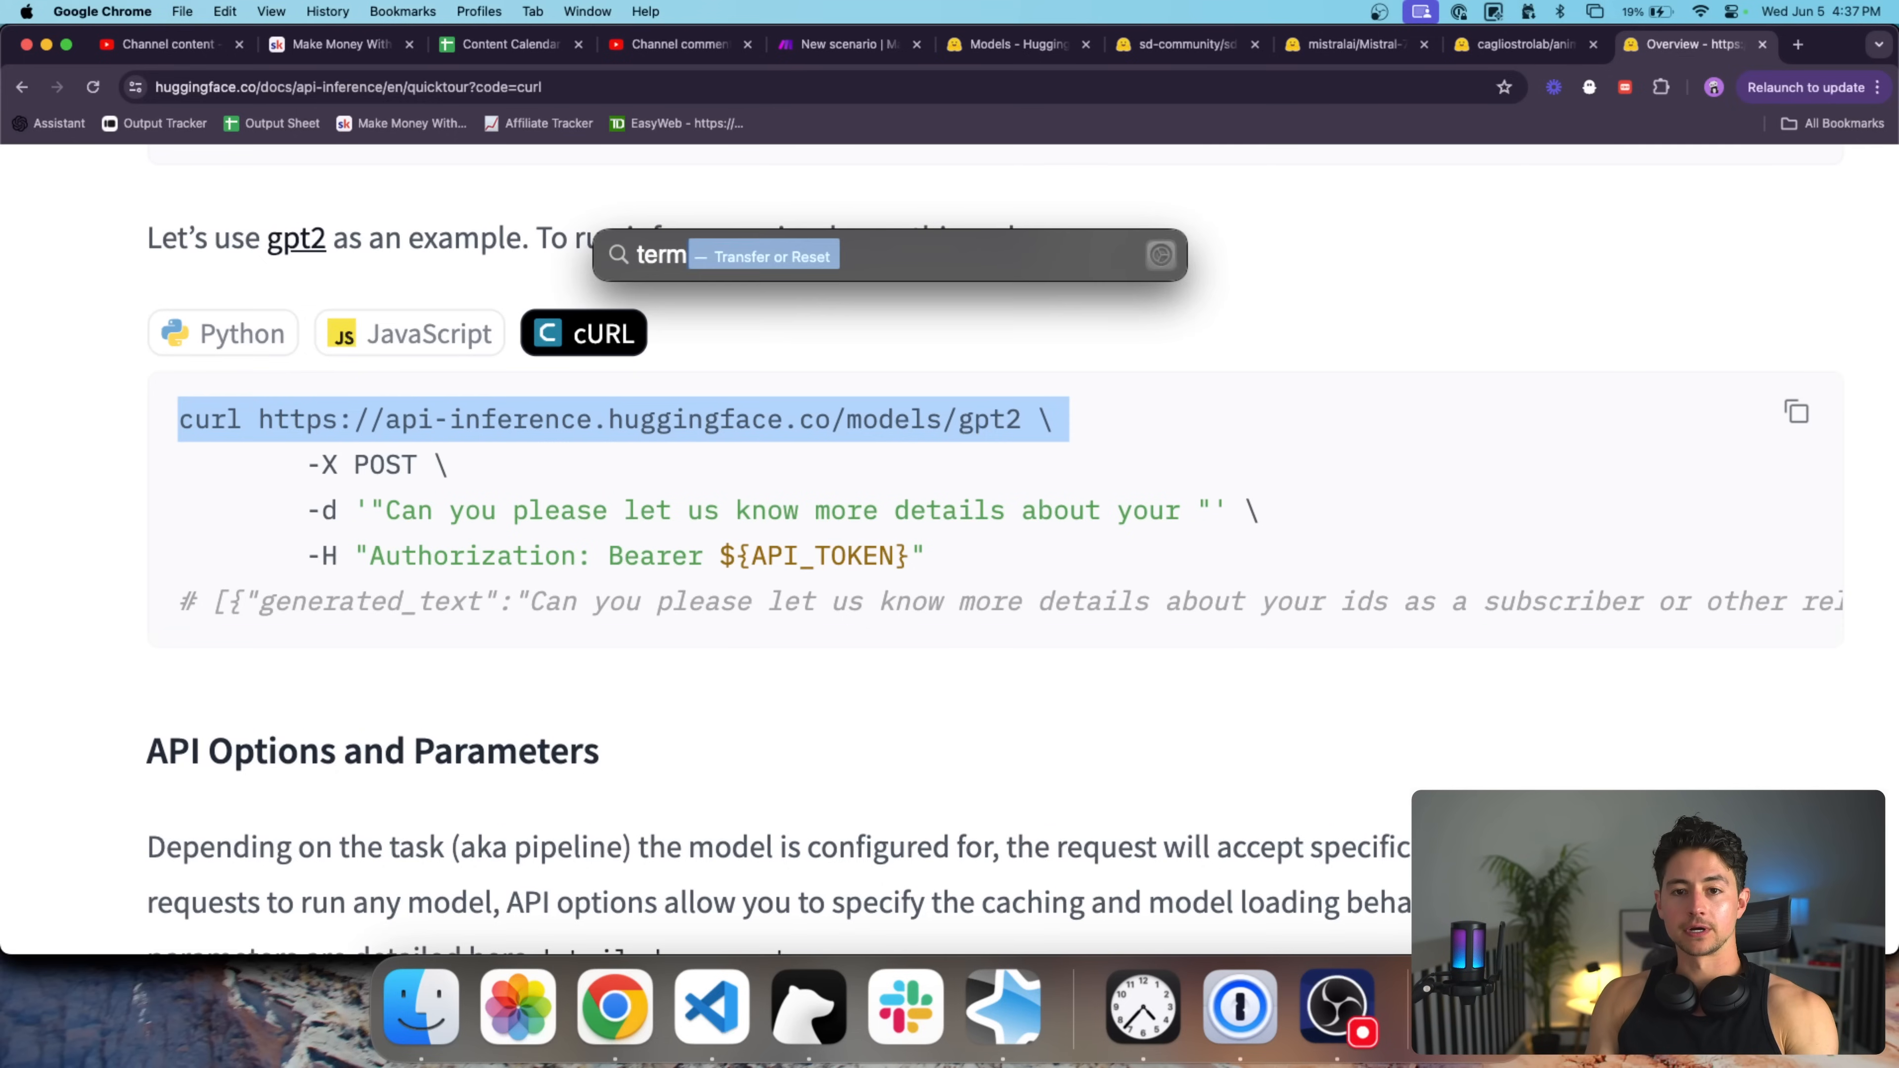
pyautogui.press('Return')
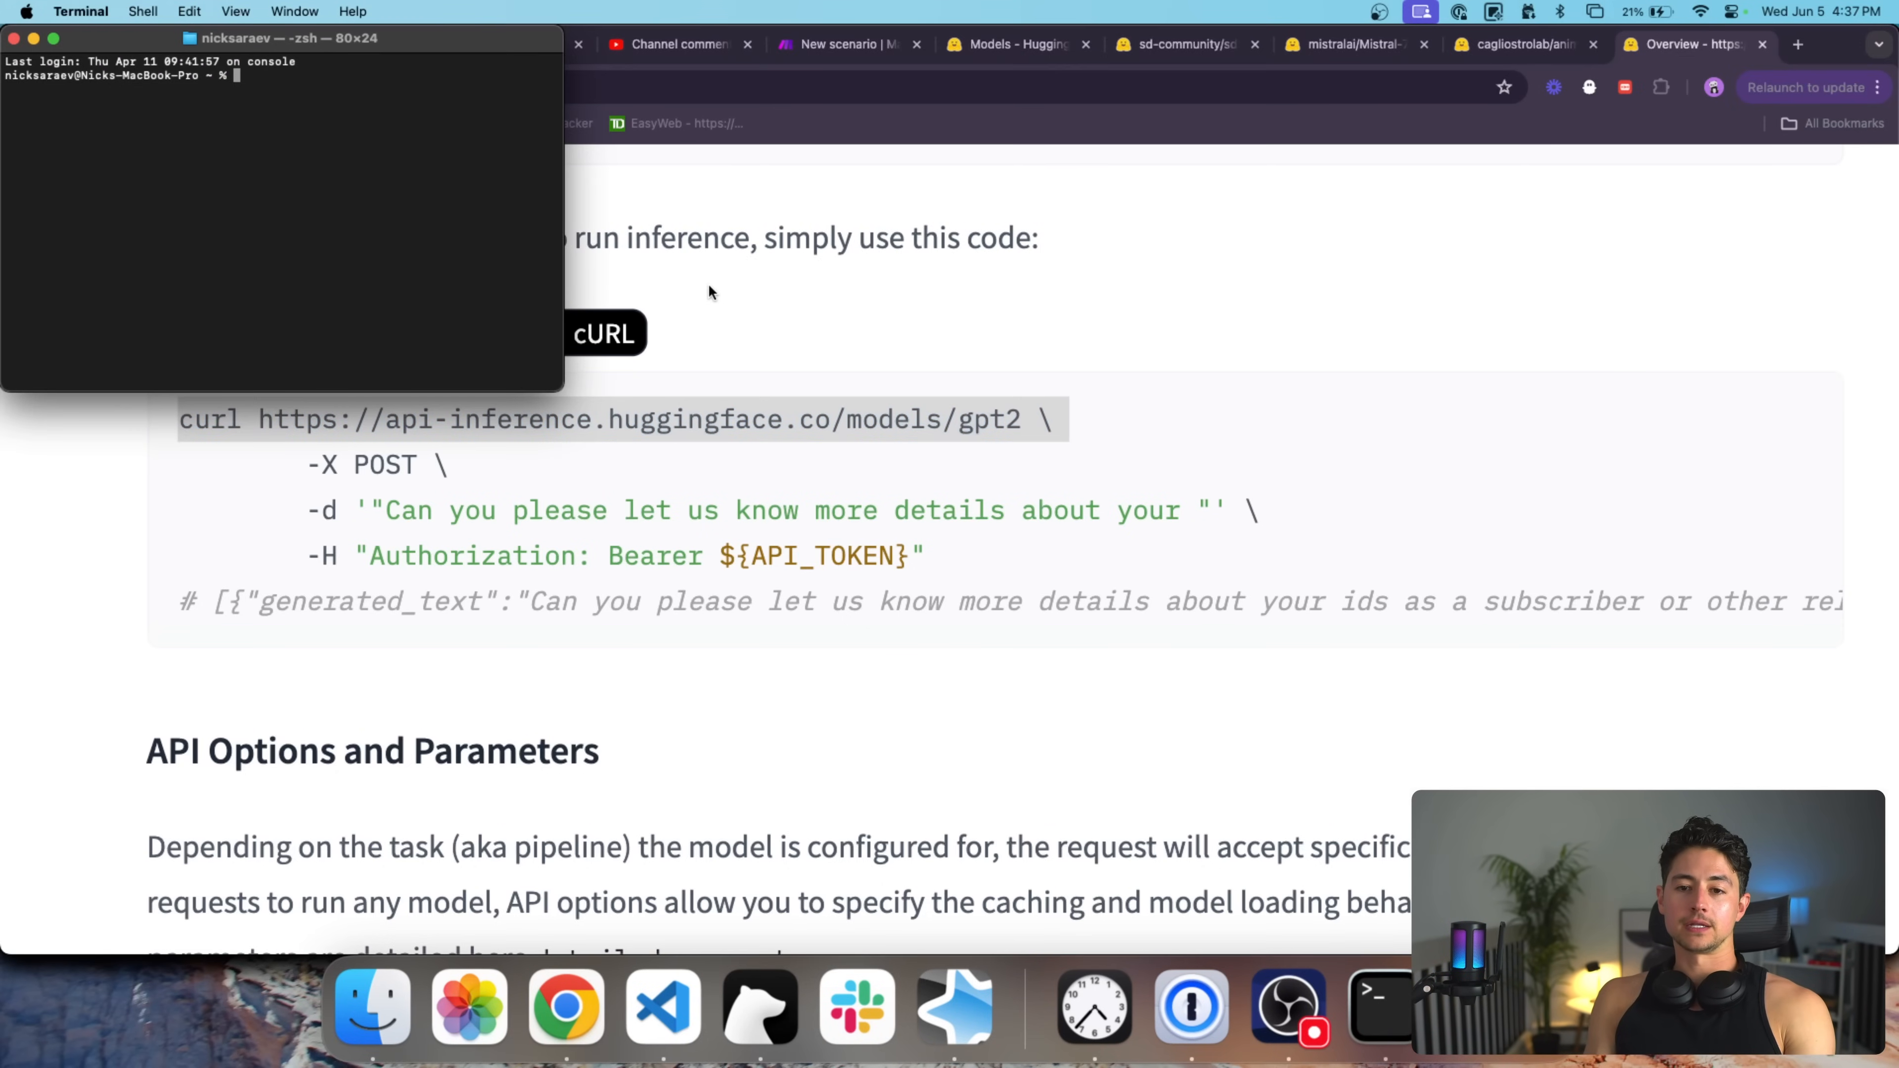
pyautogui.tripleClick(609, 416)
pyautogui.moveTo(610, 416); pyautogui.dragTo(948, 570)
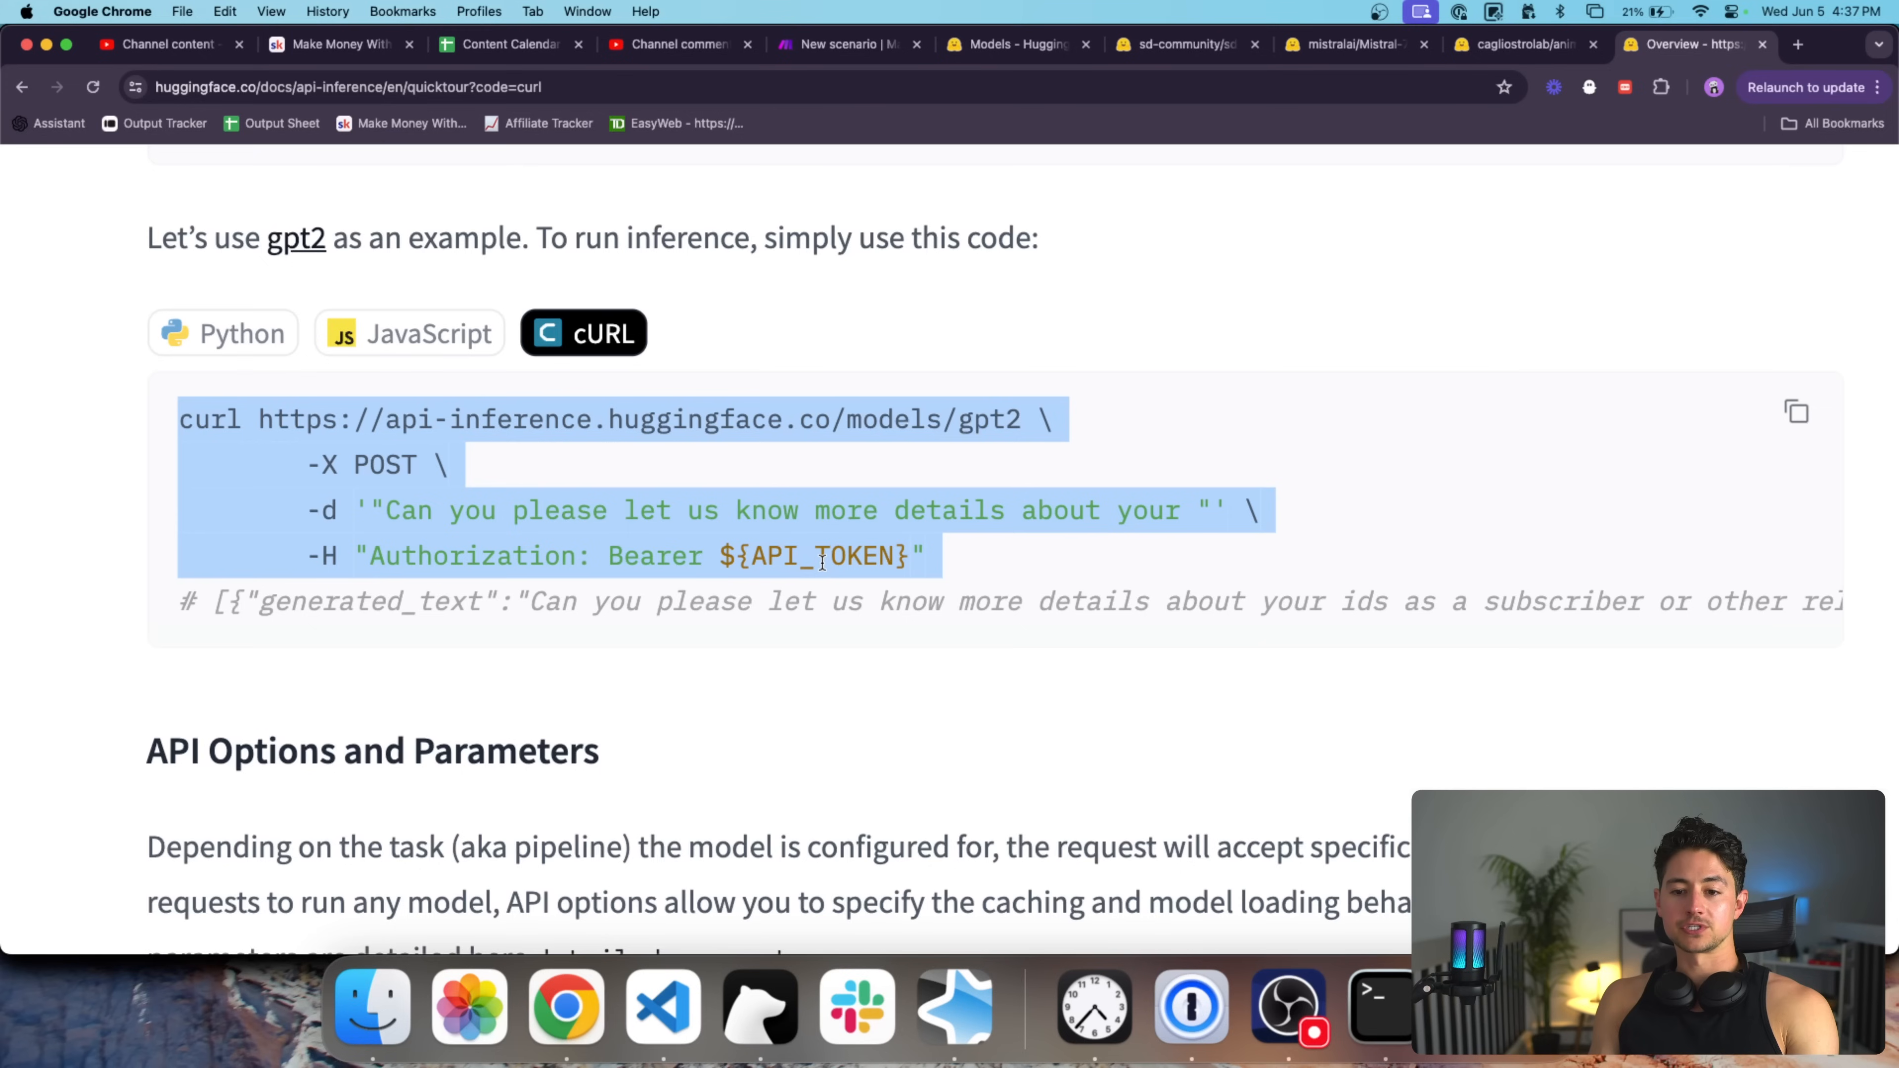
pyautogui.press('super+Tab')
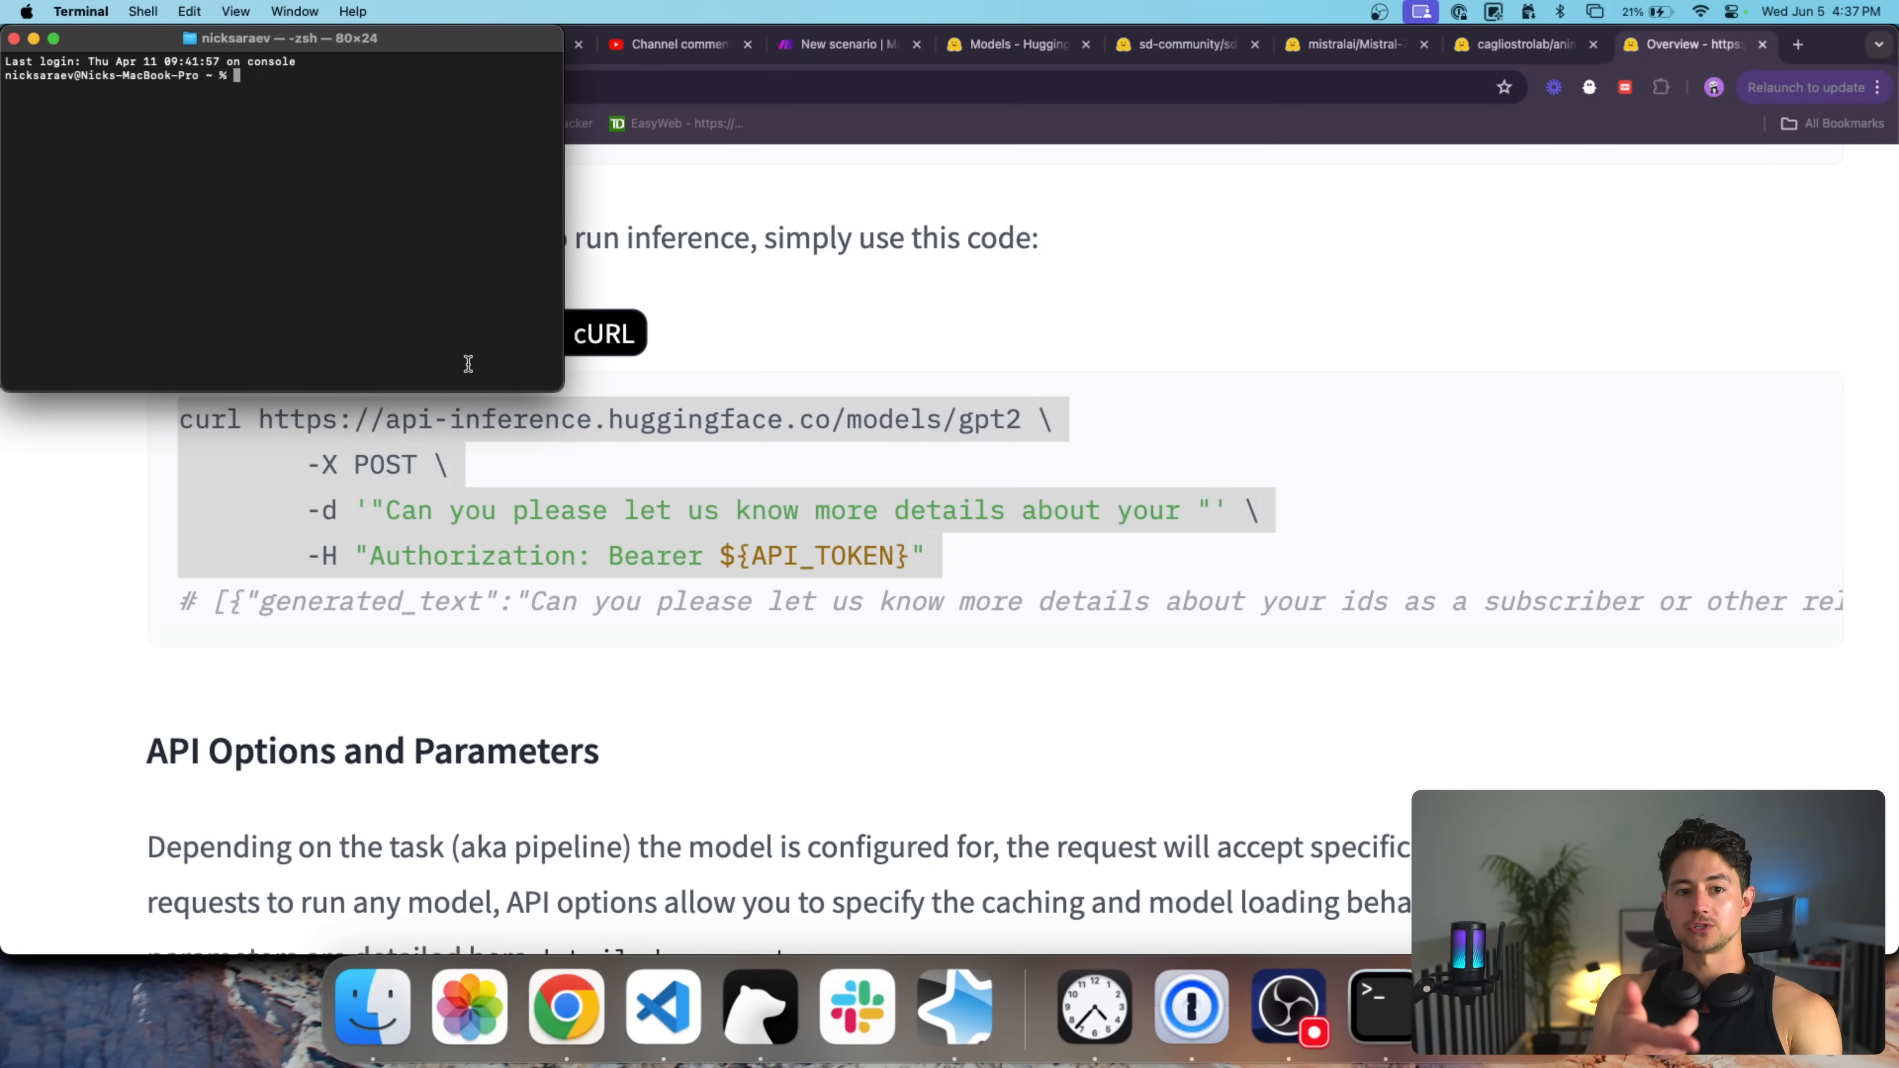
pyautogui.press('super+w')
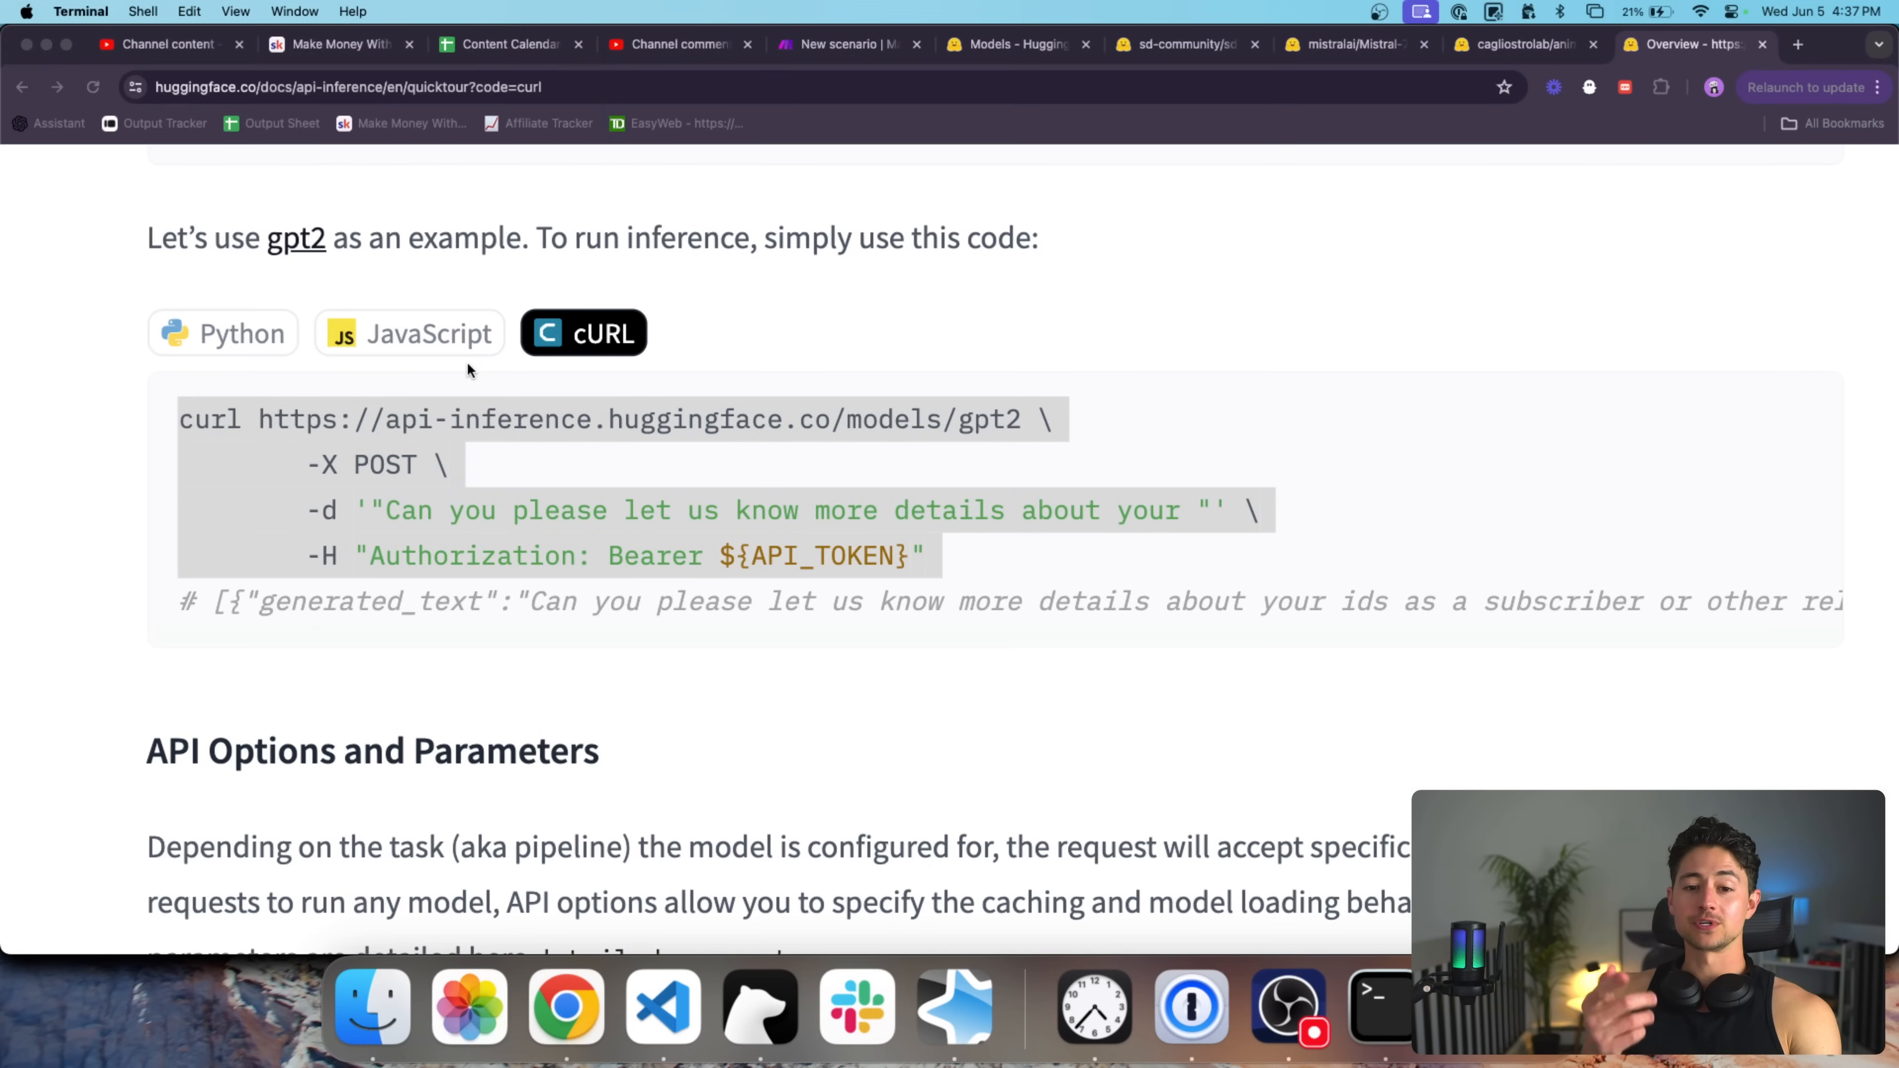
pyautogui.click(582, 444)
pyautogui.click(450, 429)
# Highlight the curl request's endpoint URL, POST method, input data, Authorization header and API_TOKEN.
pyautogui.moveTo(258, 419); pyautogui.dragTo(1023, 420)
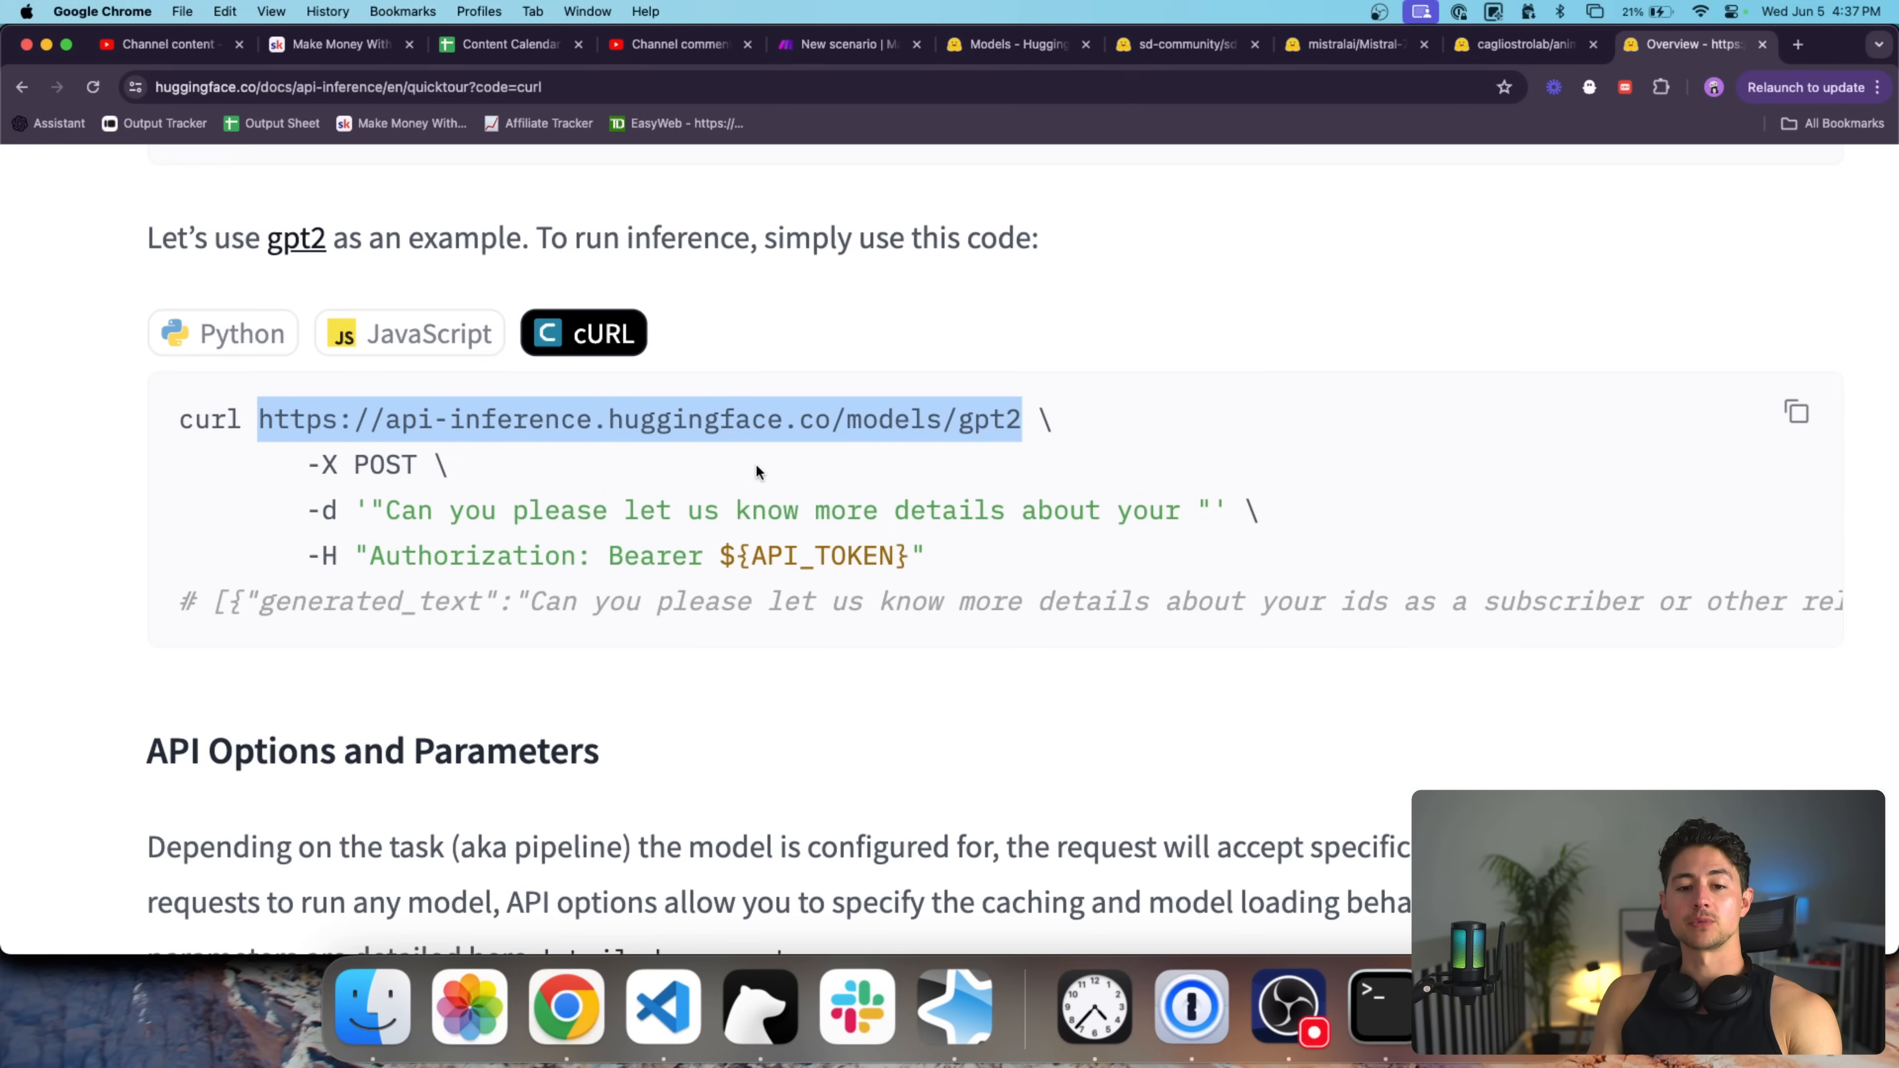
pyautogui.moveTo(356, 464); pyautogui.dragTo(421, 469)
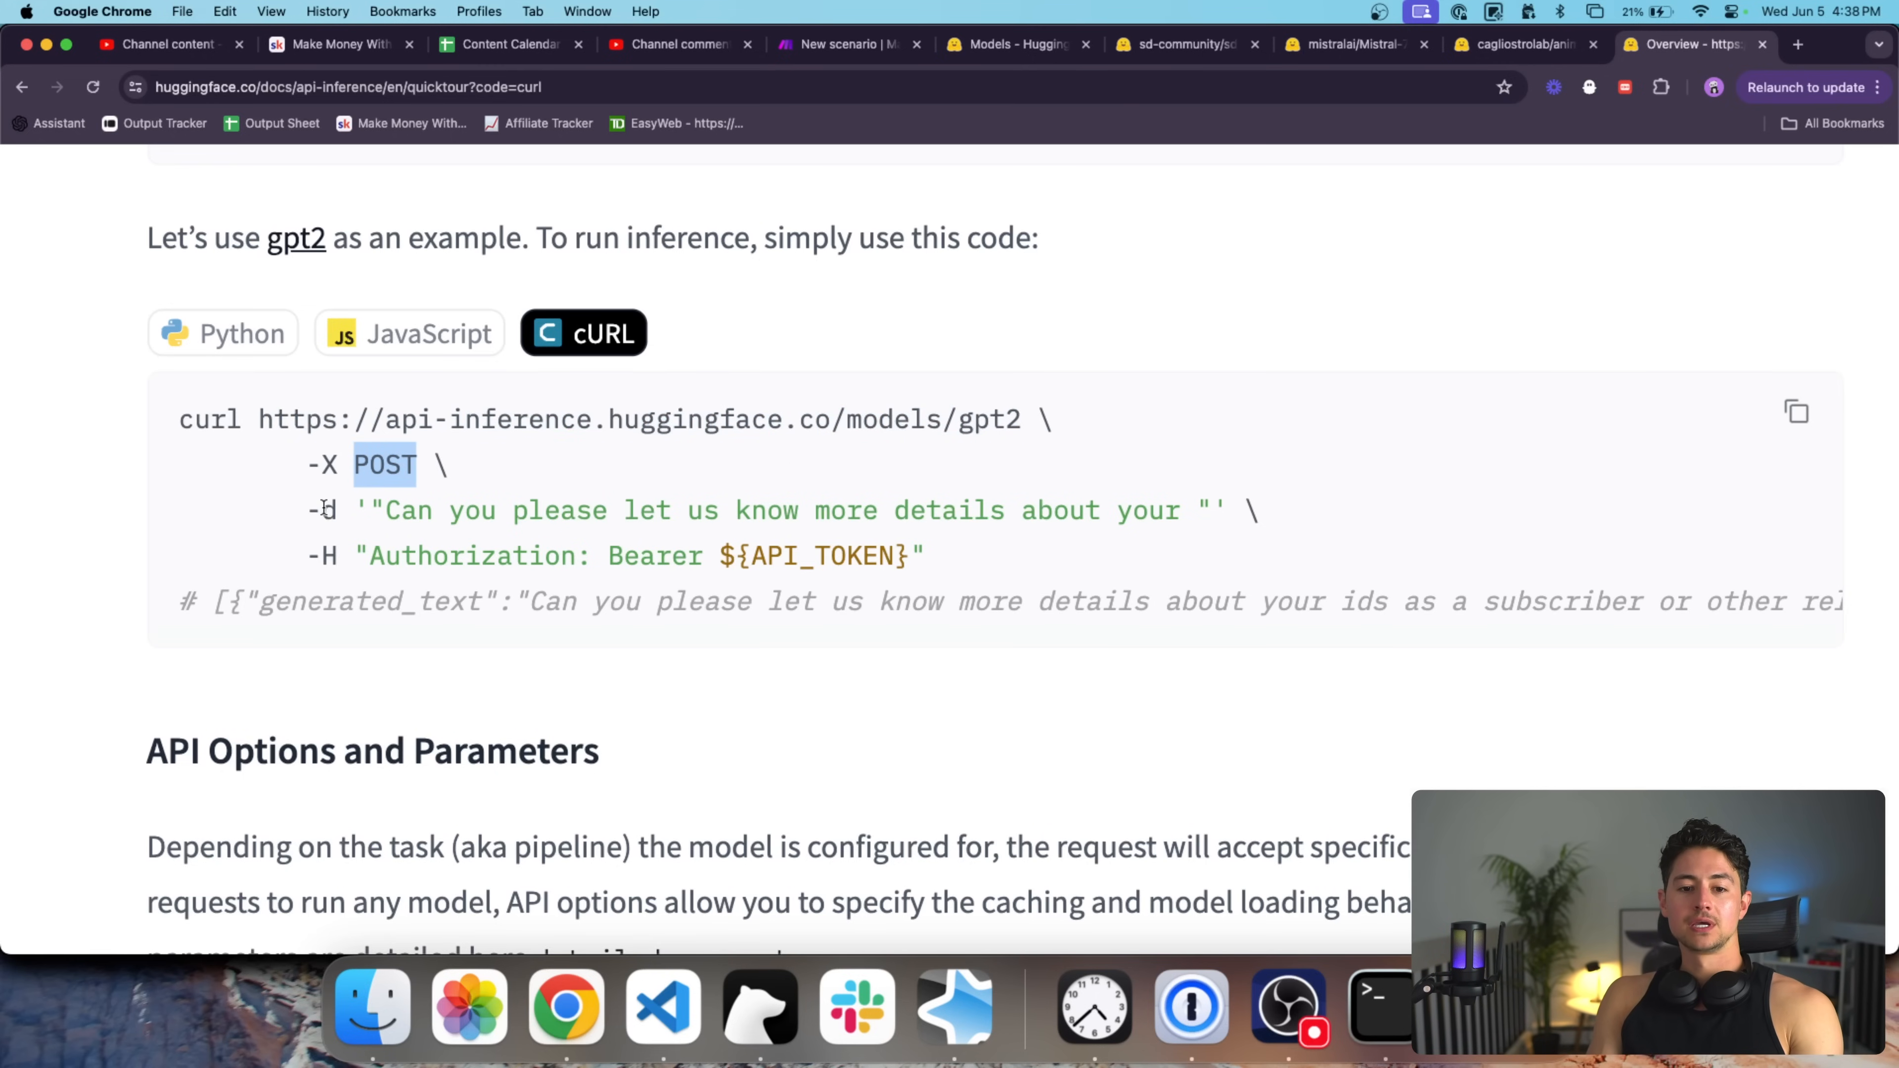
pyautogui.moveTo(364, 511); pyautogui.dragTo(1057, 495)
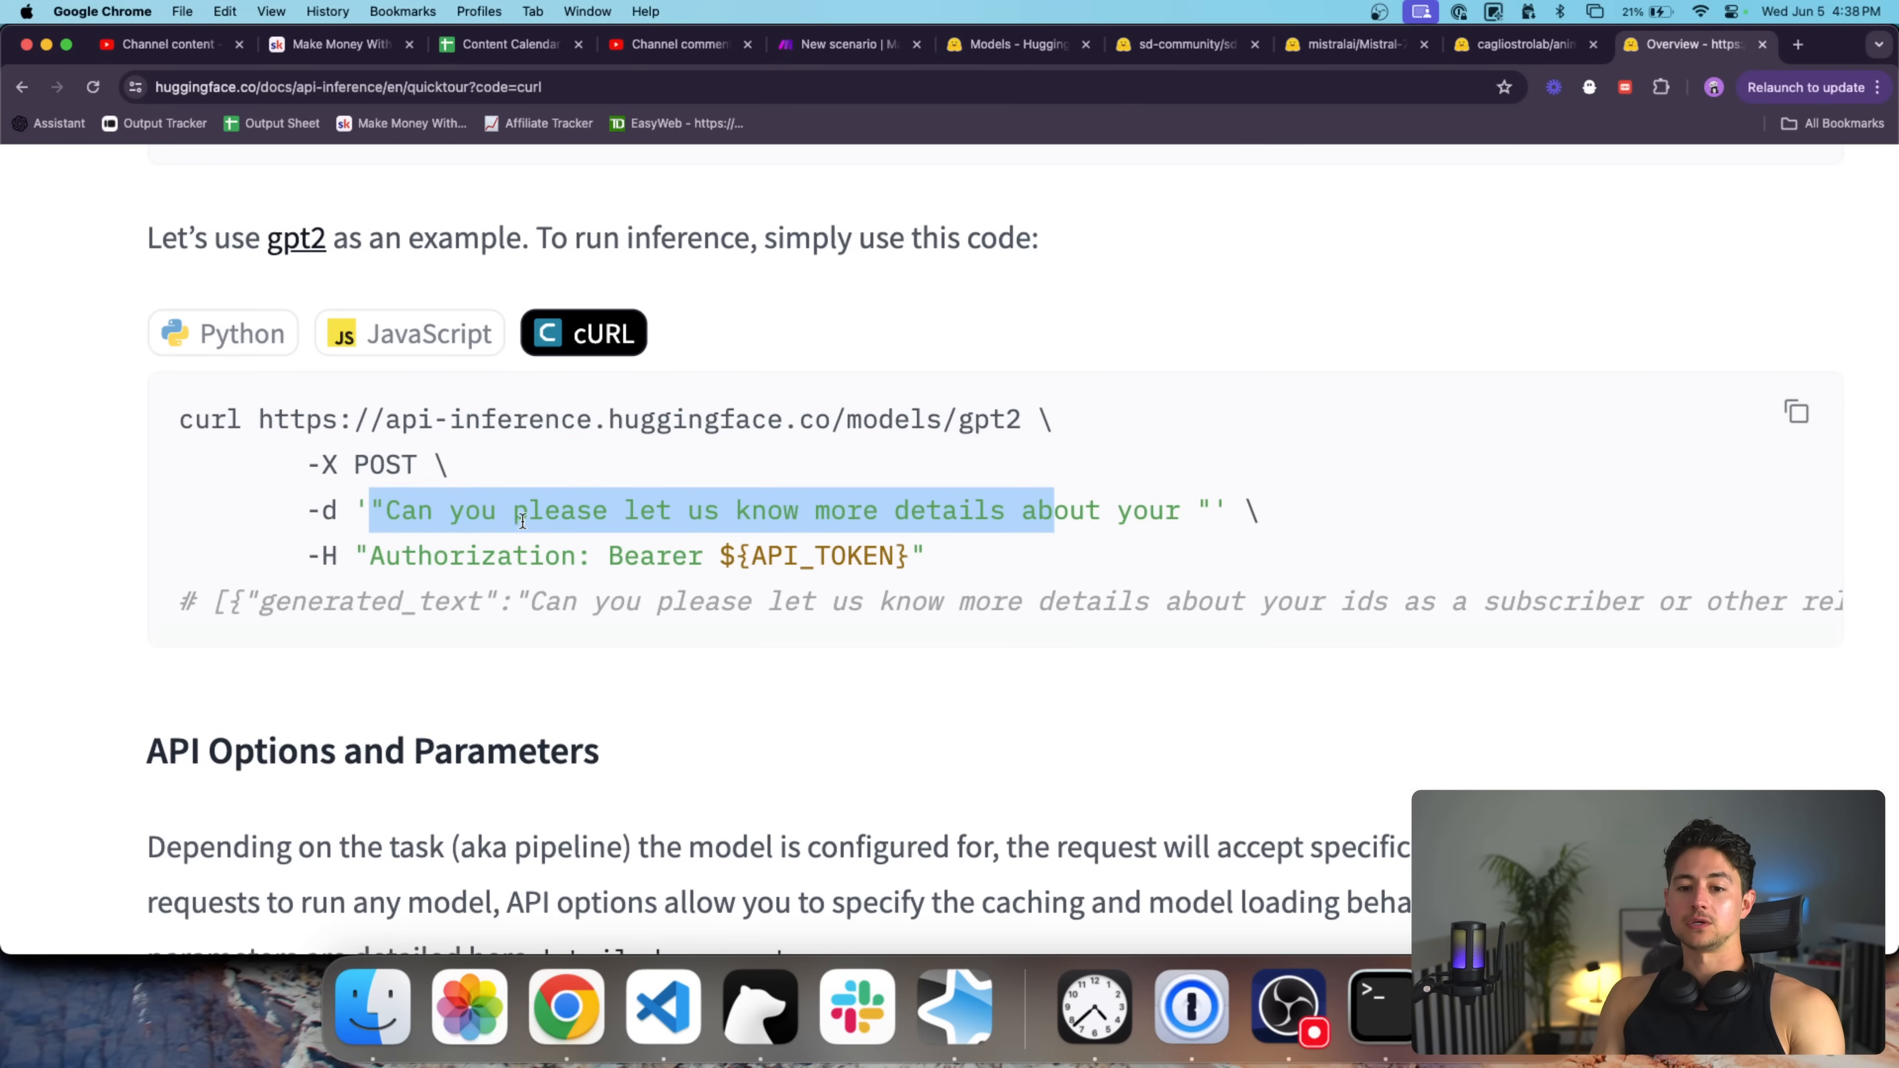
pyautogui.moveTo(369, 555); pyautogui.dragTo(889, 561)
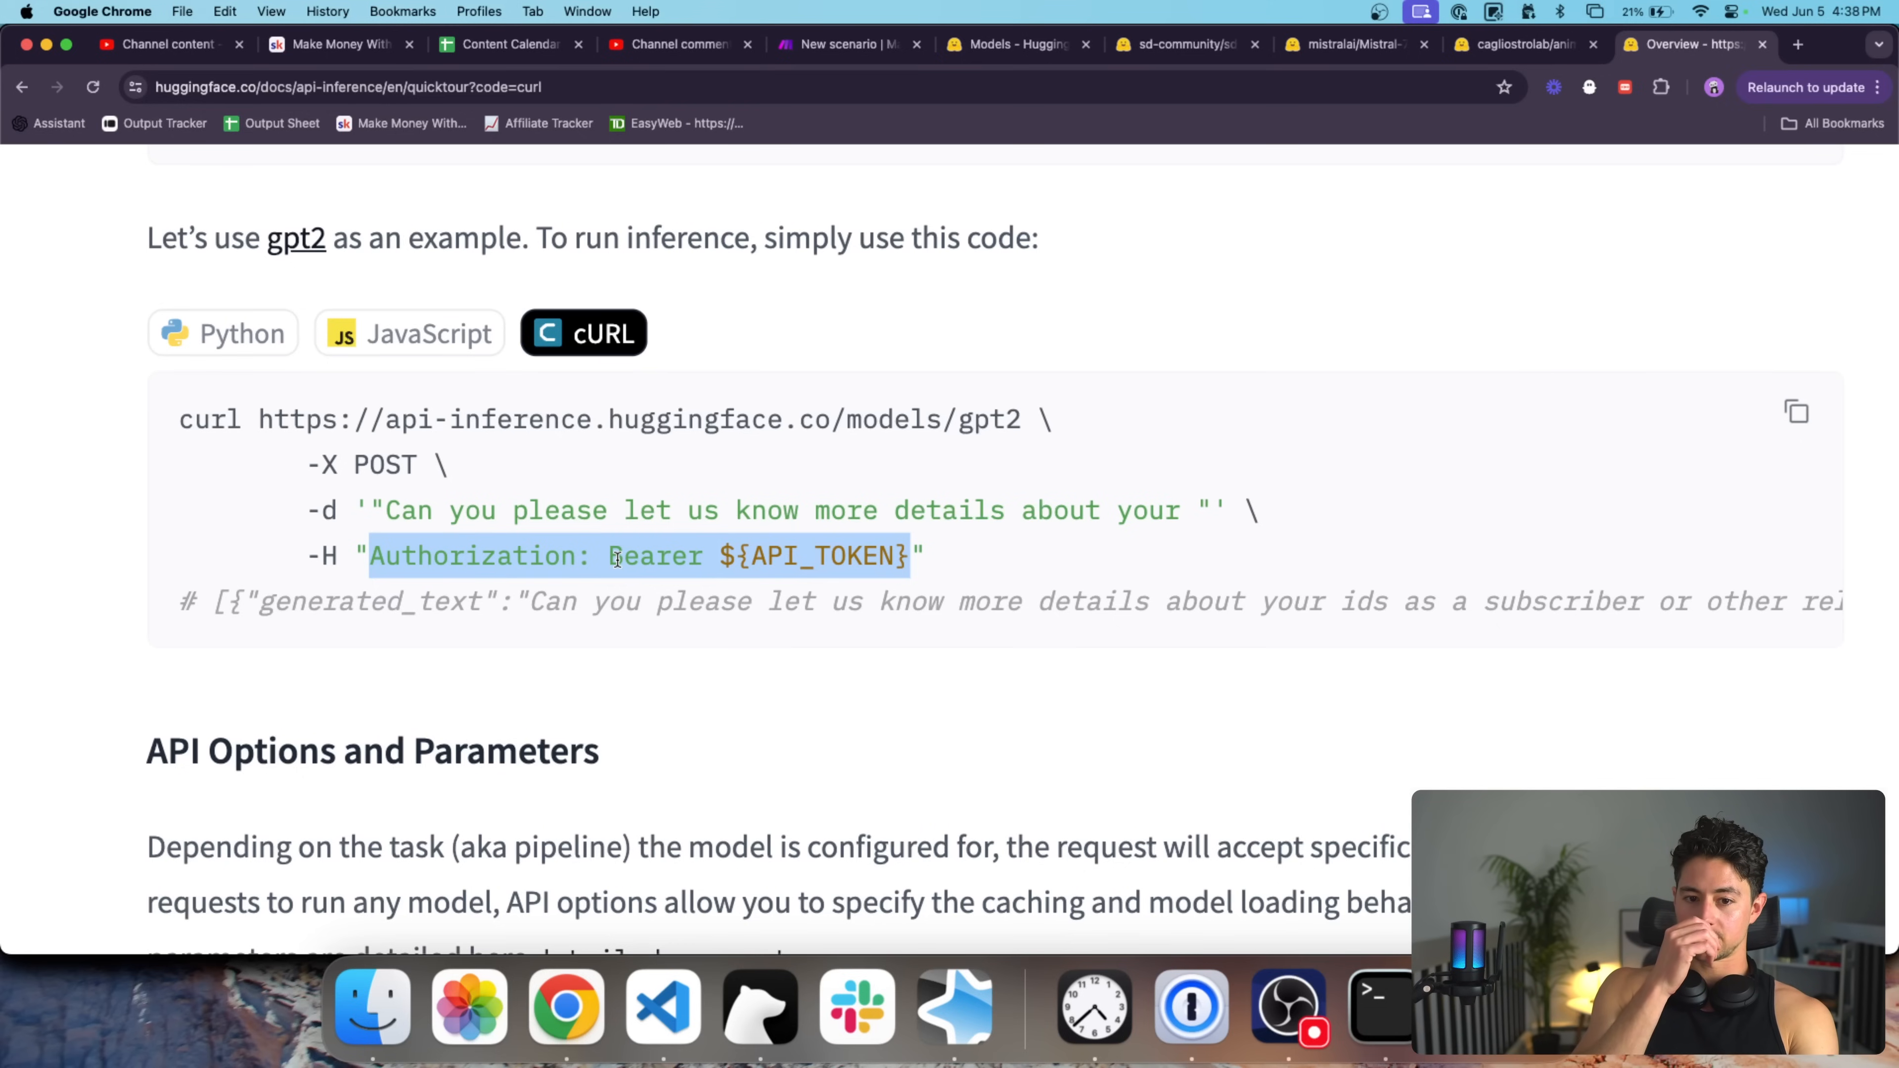
pyautogui.doubleClick(491, 553)
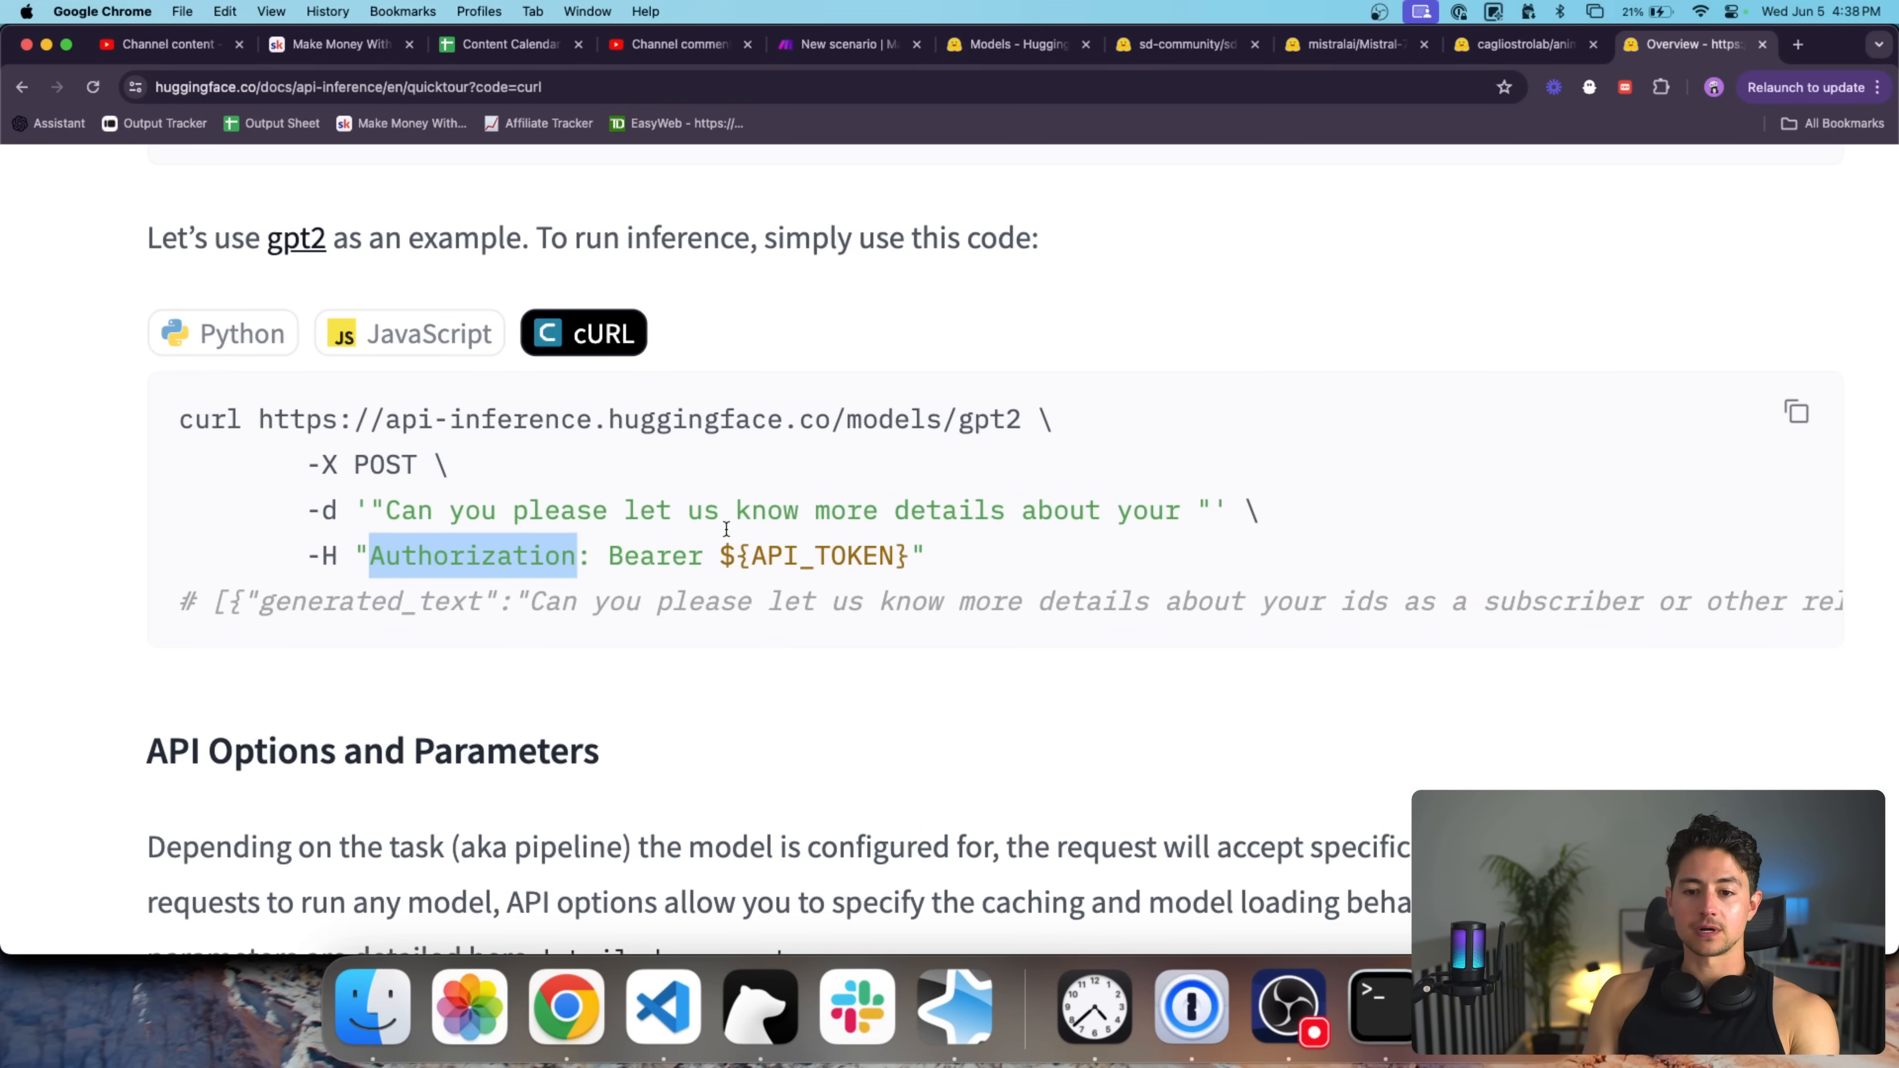
pyautogui.moveTo(720, 557); pyautogui.dragTo(883, 561)
# Reset the page zoom and open the profile Access Tokens settings in a new tab.
pyautogui.press('super+0')
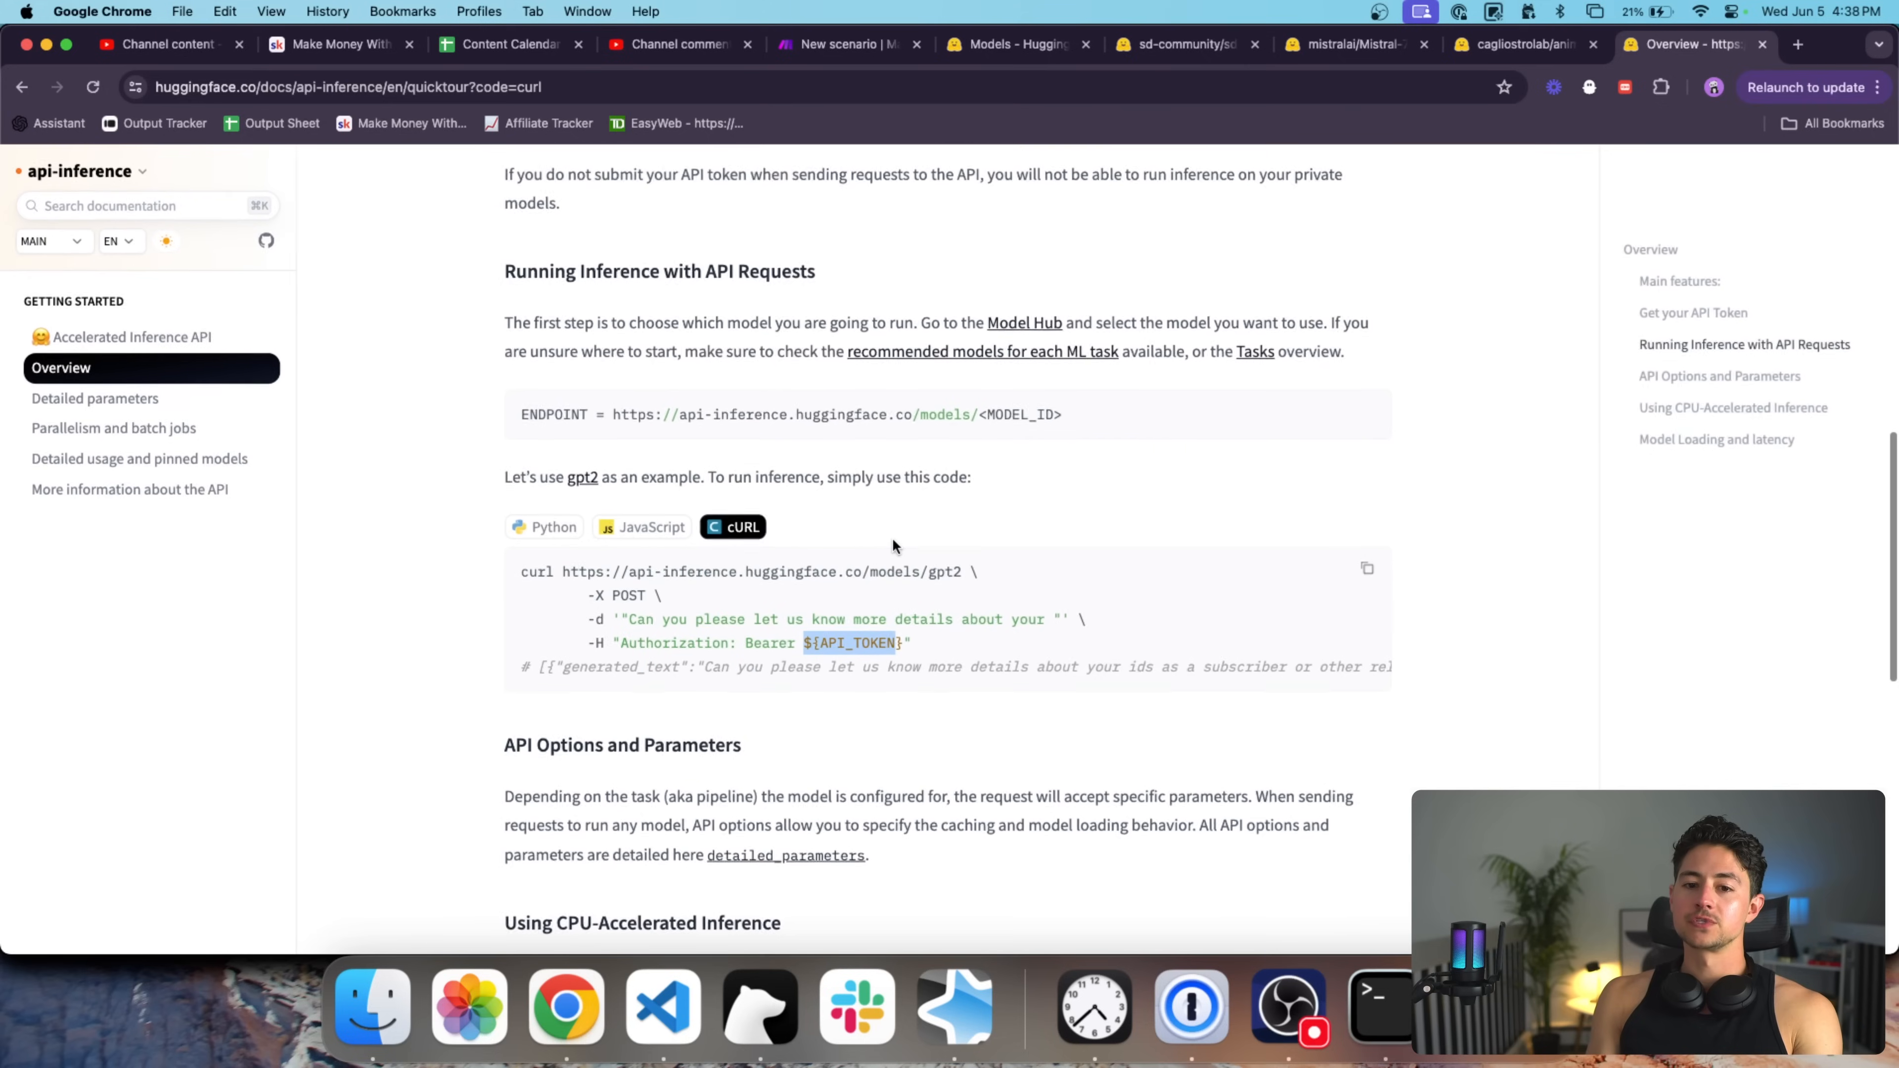
pyautogui.scroll(10, 1067, 484)
pyautogui.scroll(-7, 1067, 484)
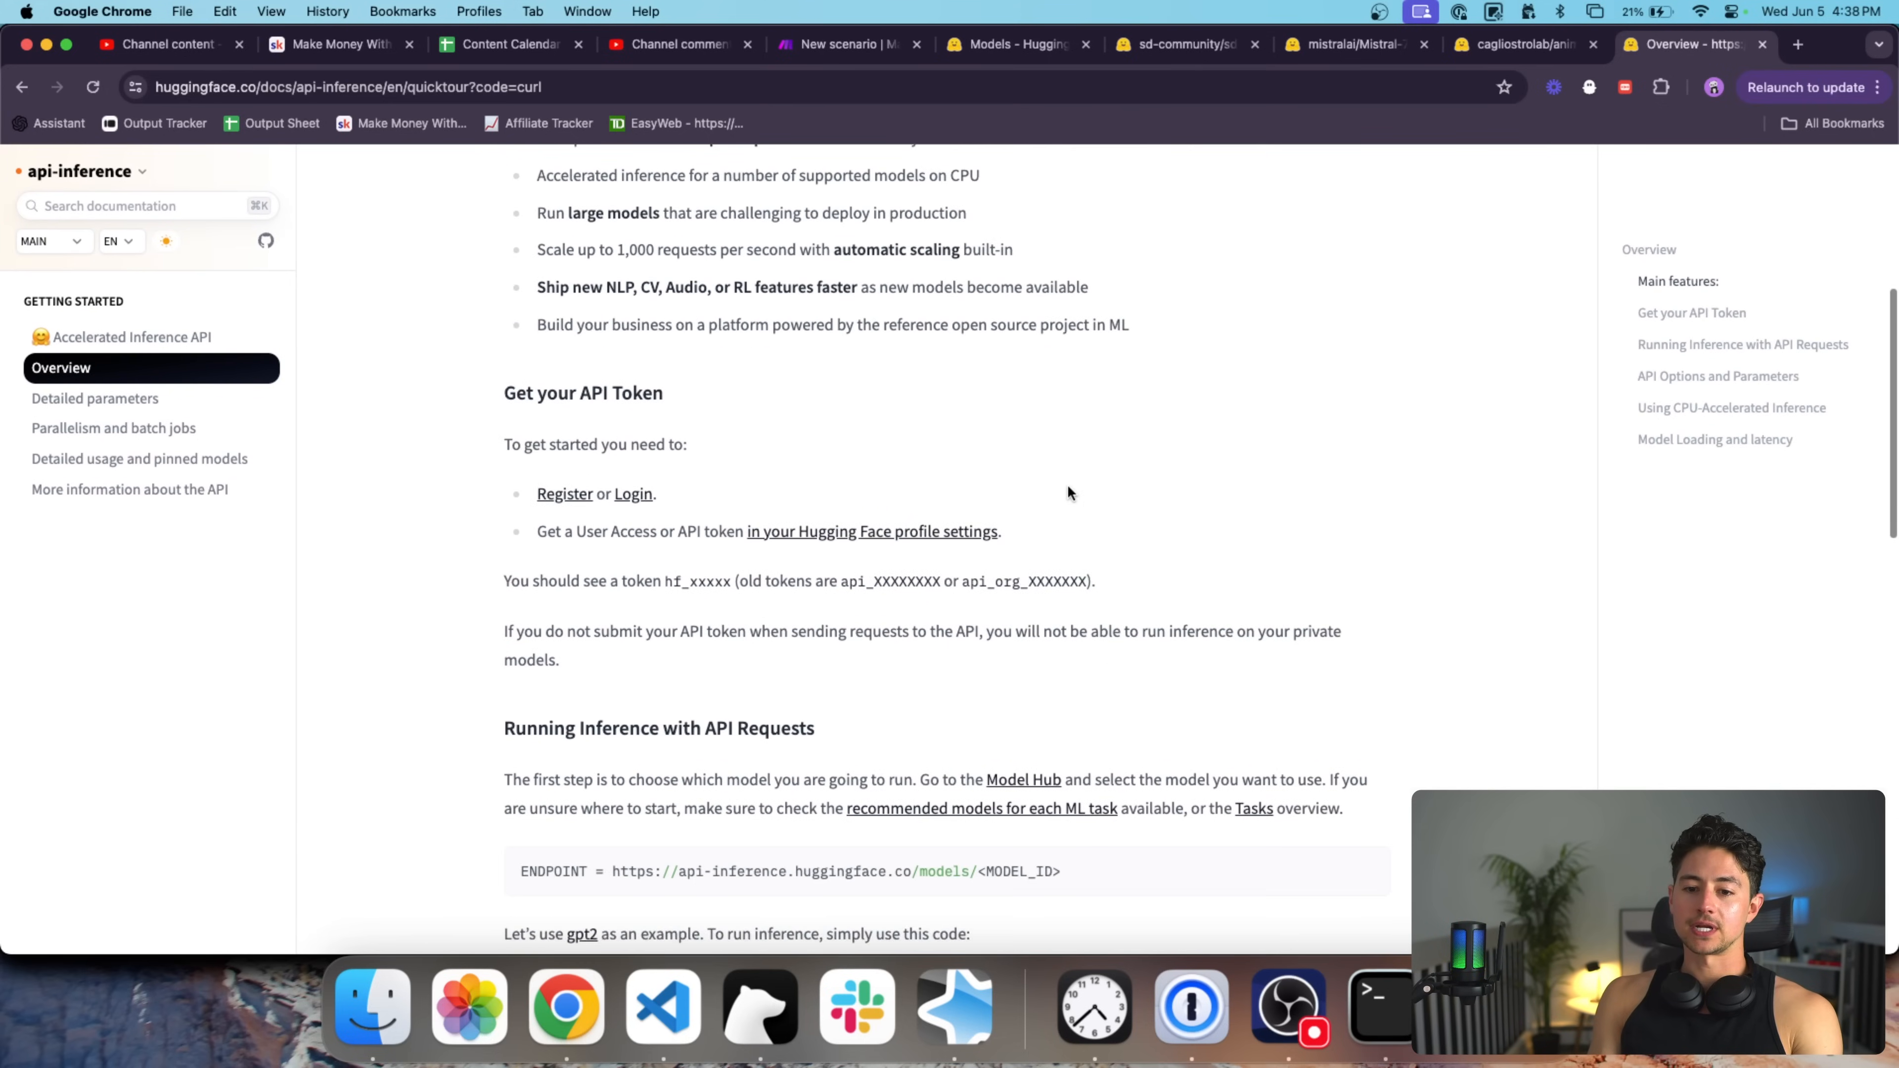
pyautogui.keyDown('super'); pyautogui.click(815, 473); pyautogui.keyUp('super')
pyautogui.moveTo(1686, 44); pyautogui.dragTo(898, 54)
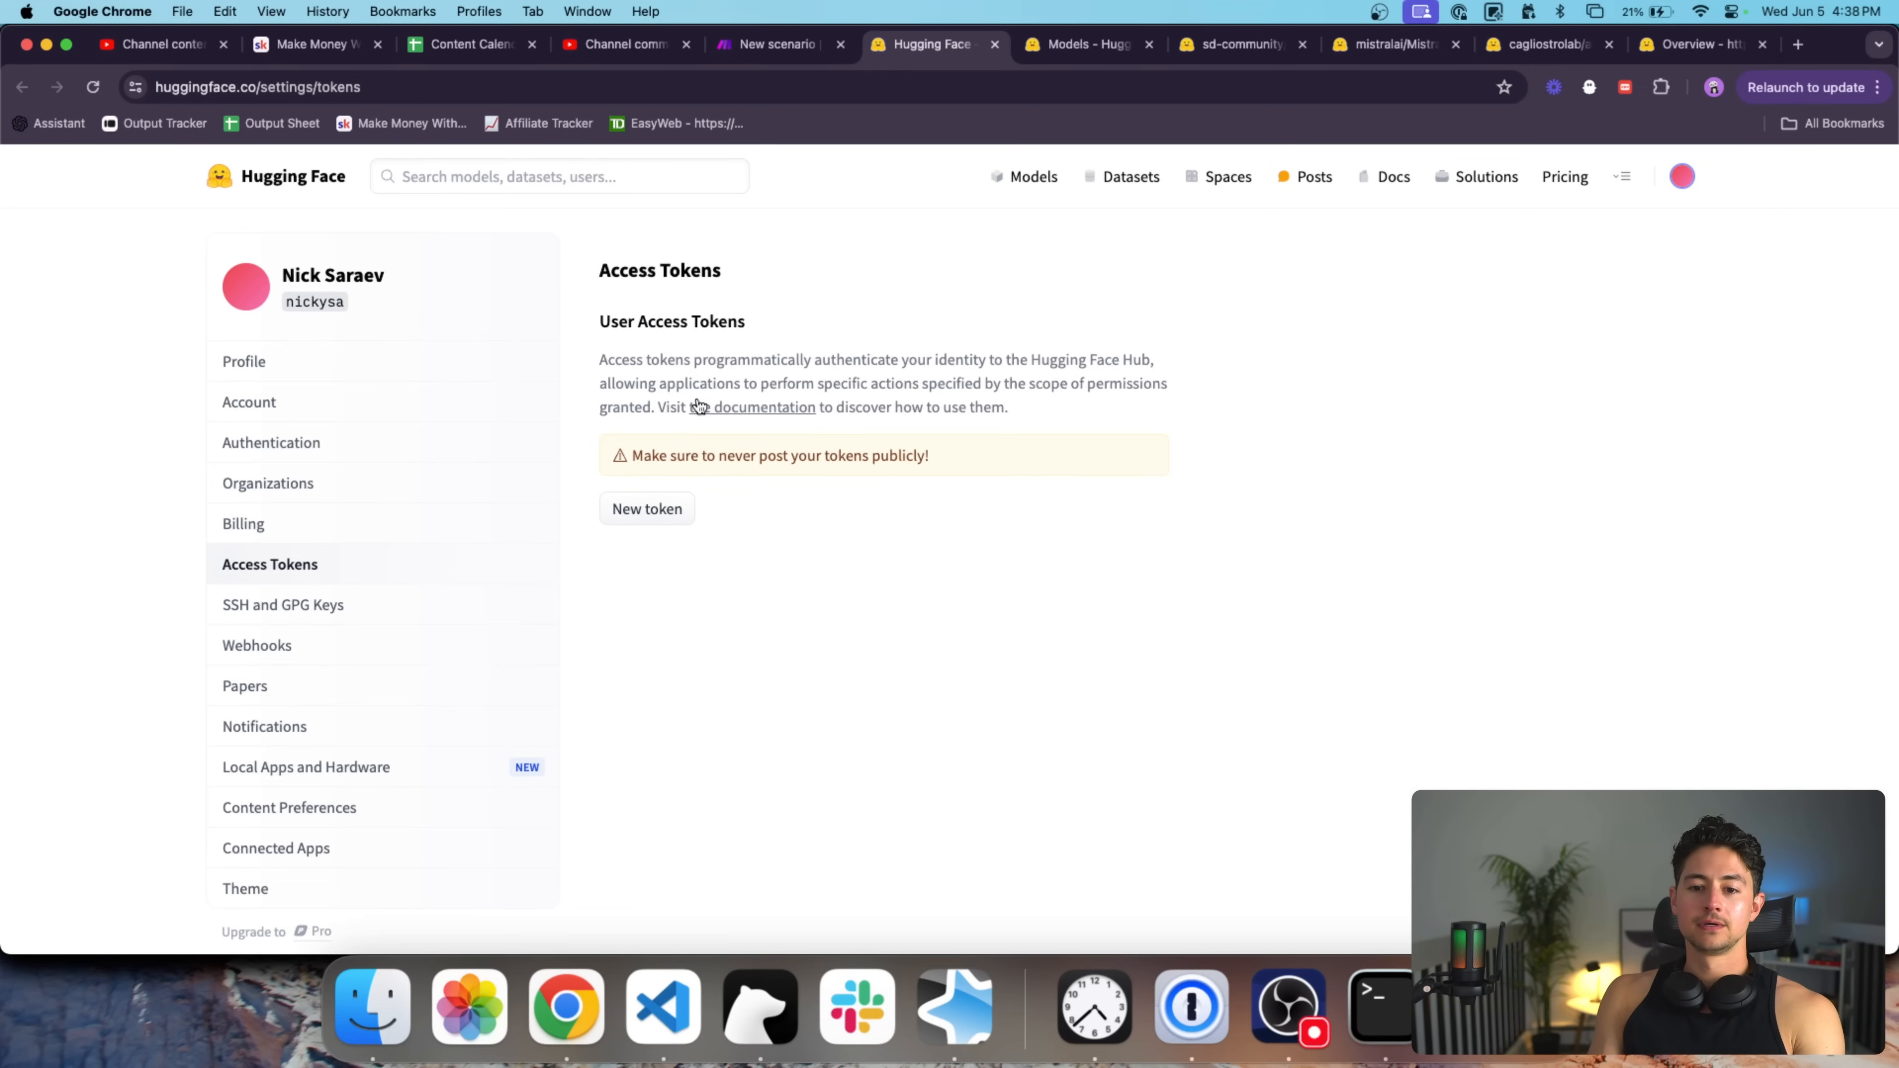
# Generate a fine-grained token named 'YouTube Video Example', copy its value, and dismiss the notice.
pyautogui.click(666, 503)
pyautogui.click(902, 395)
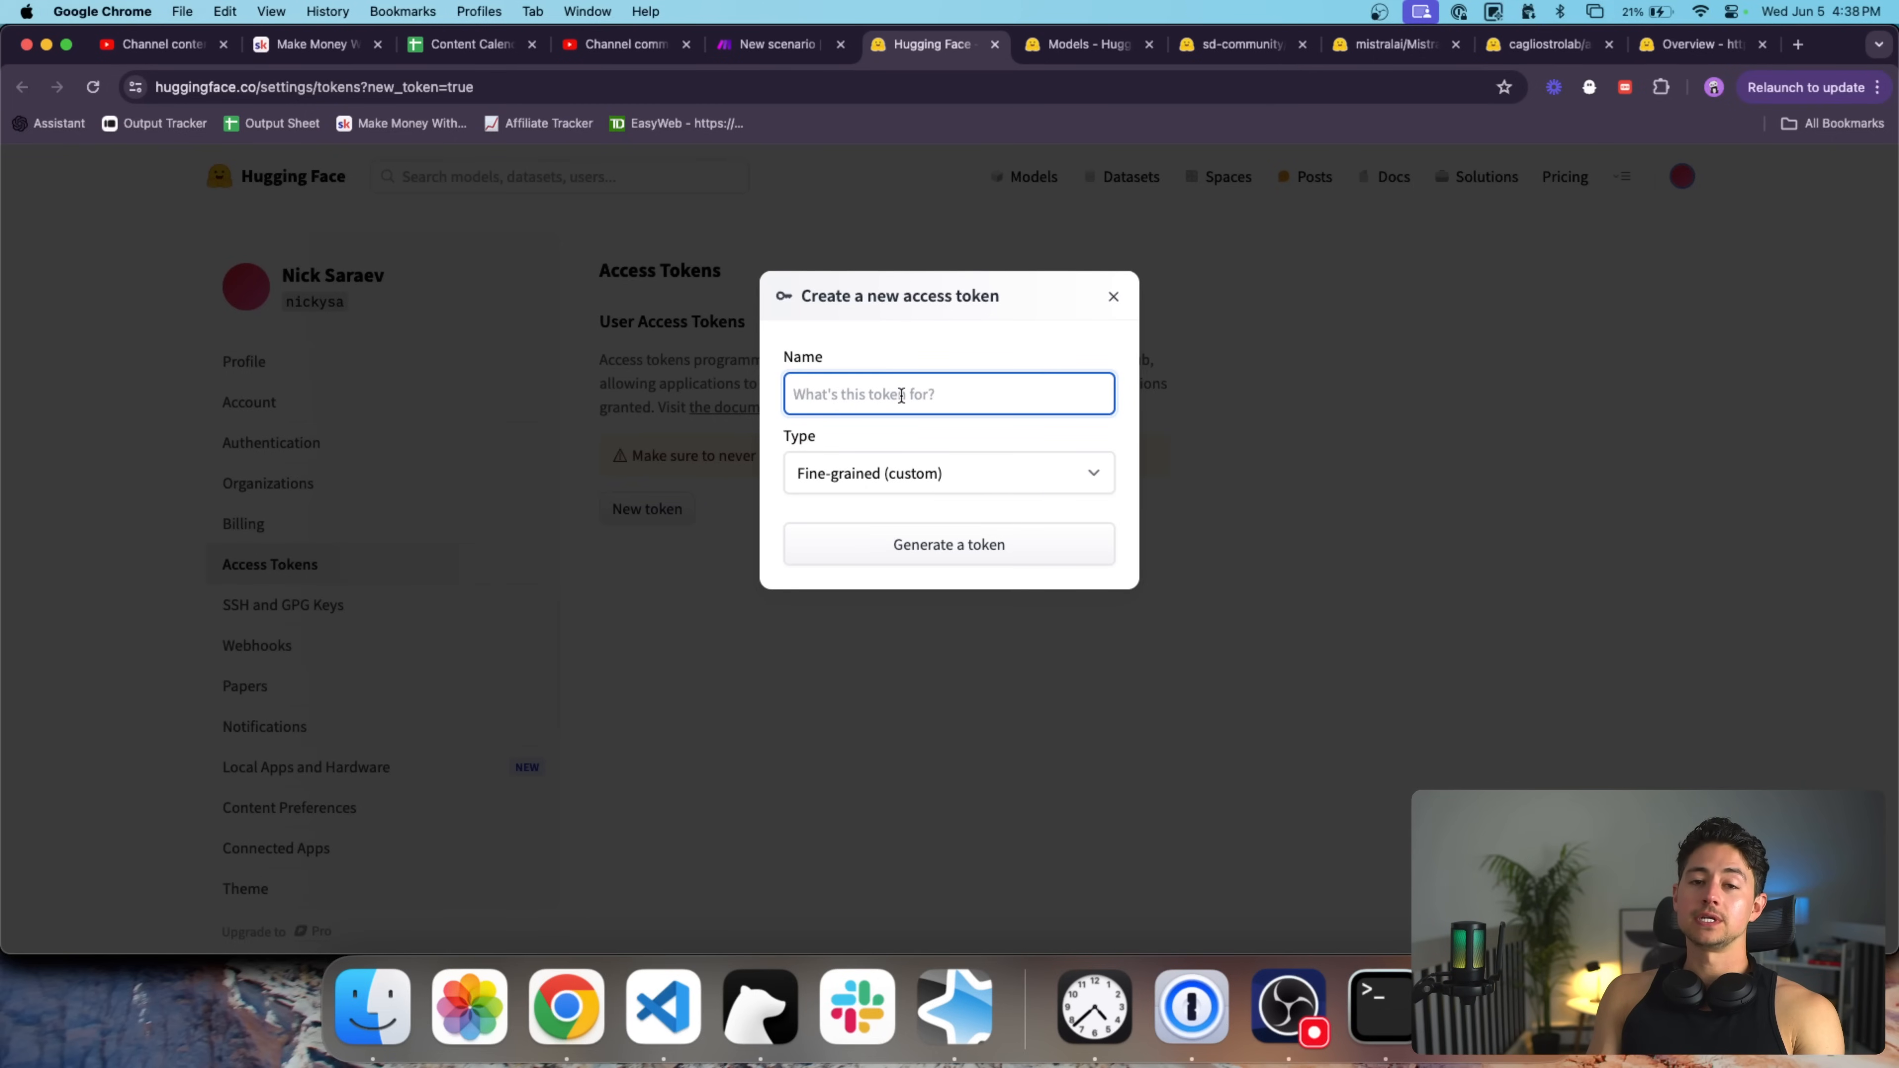
pyautogui.click(1014, 455)
pyautogui.click(960, 407)
pyautogui.click(953, 403)
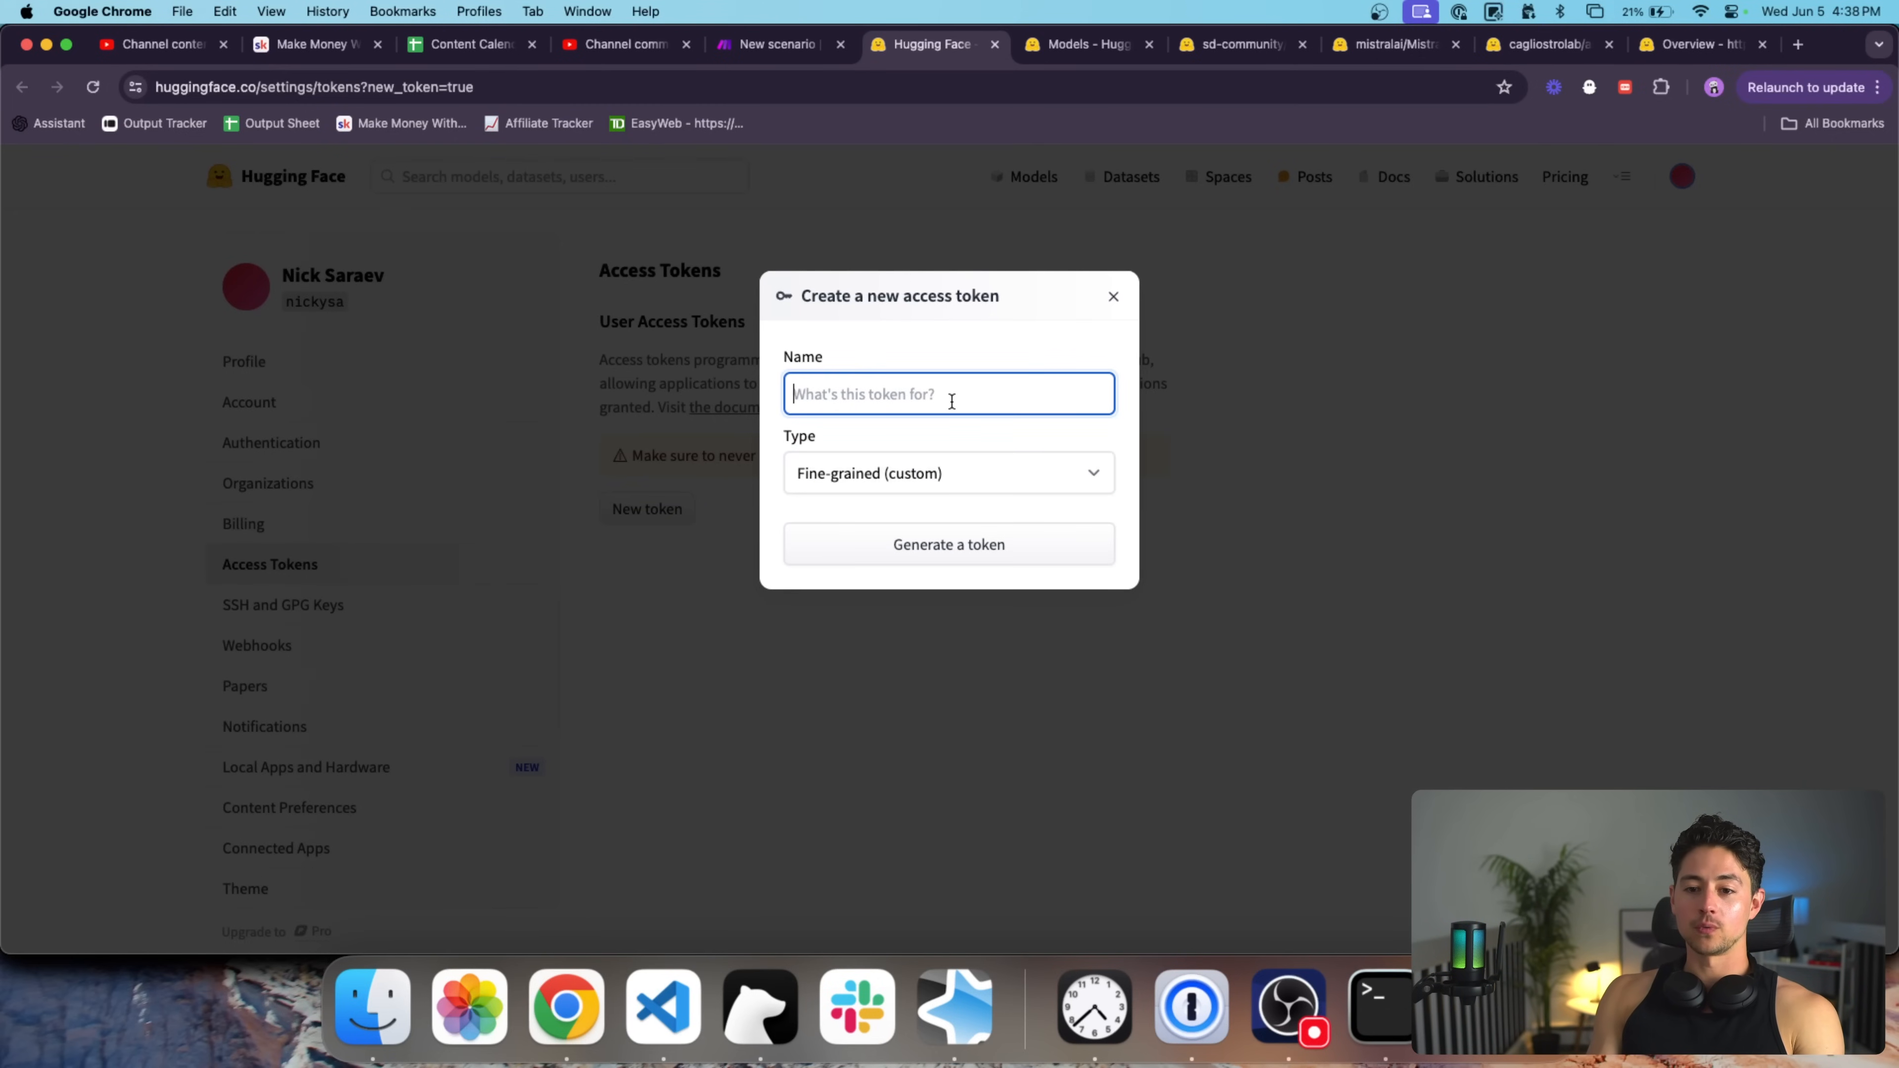
pyautogui.write('YouTube Video Example')
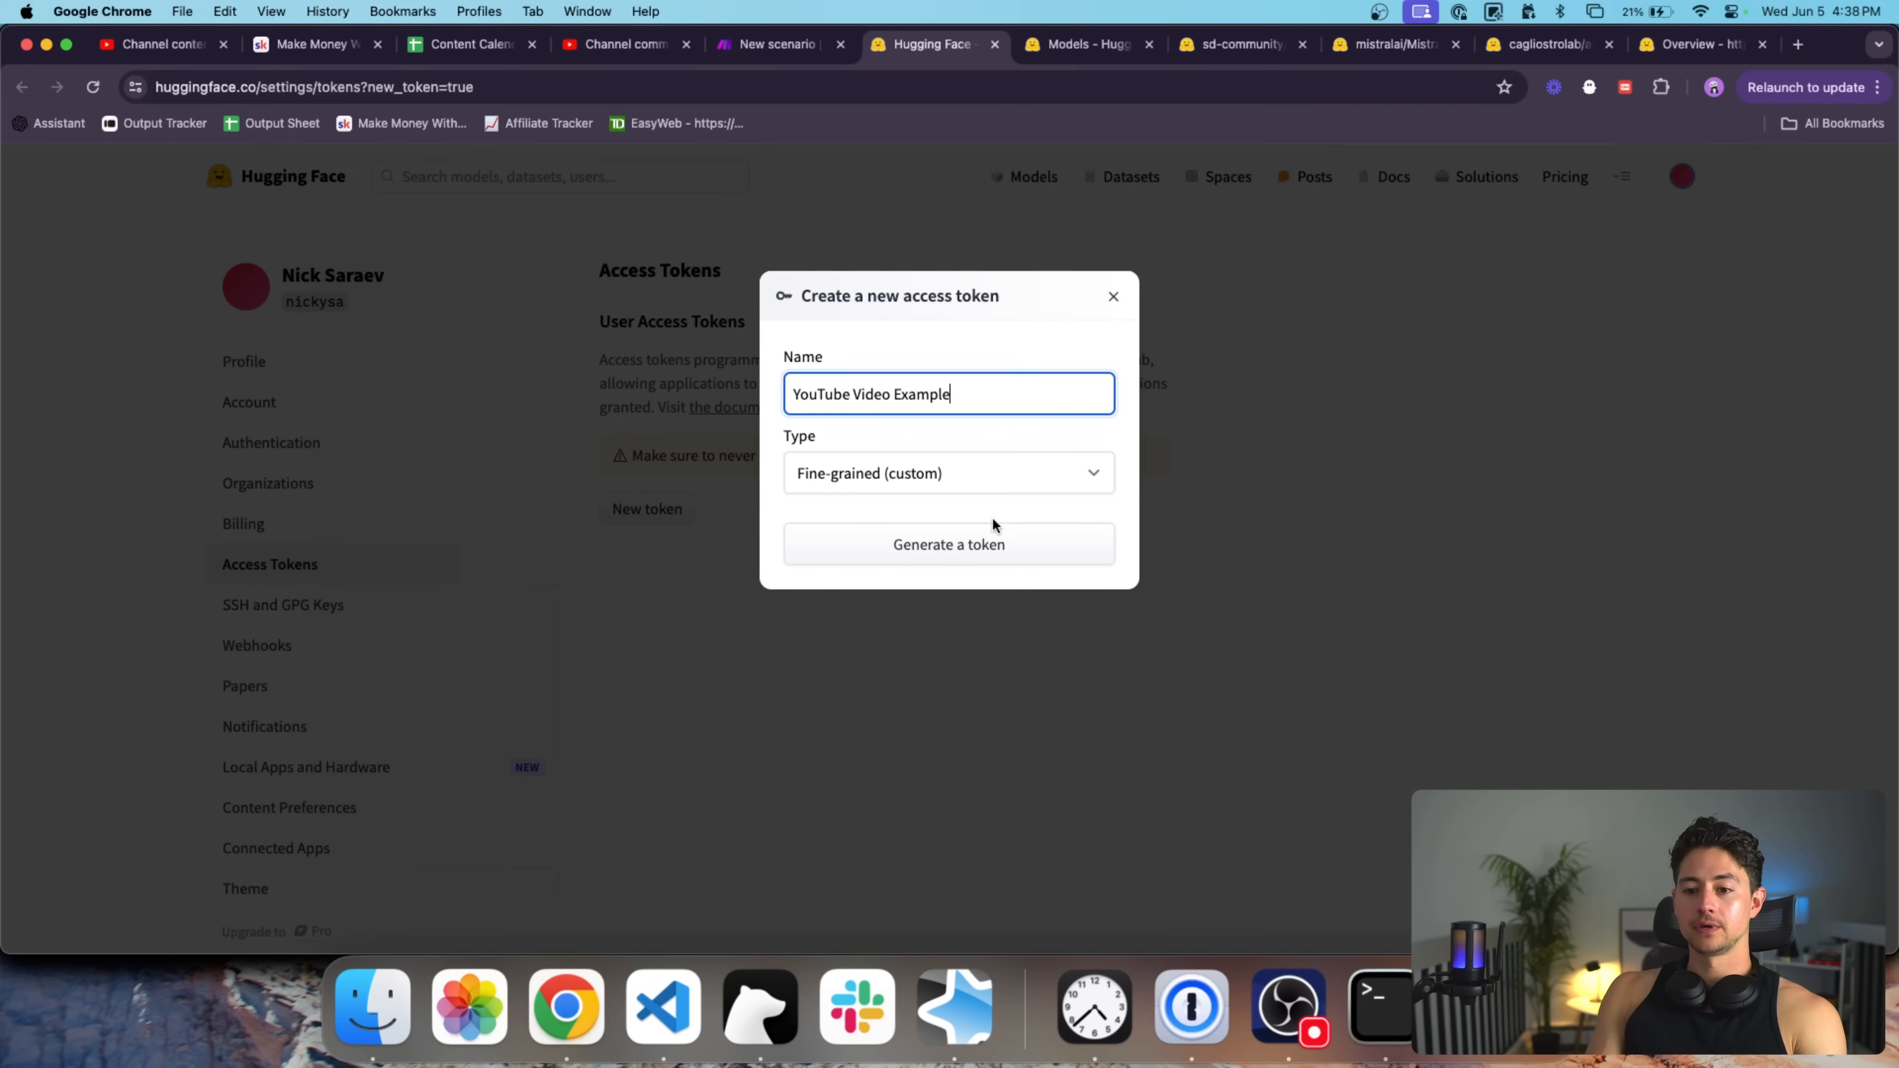
pyautogui.click(996, 532)
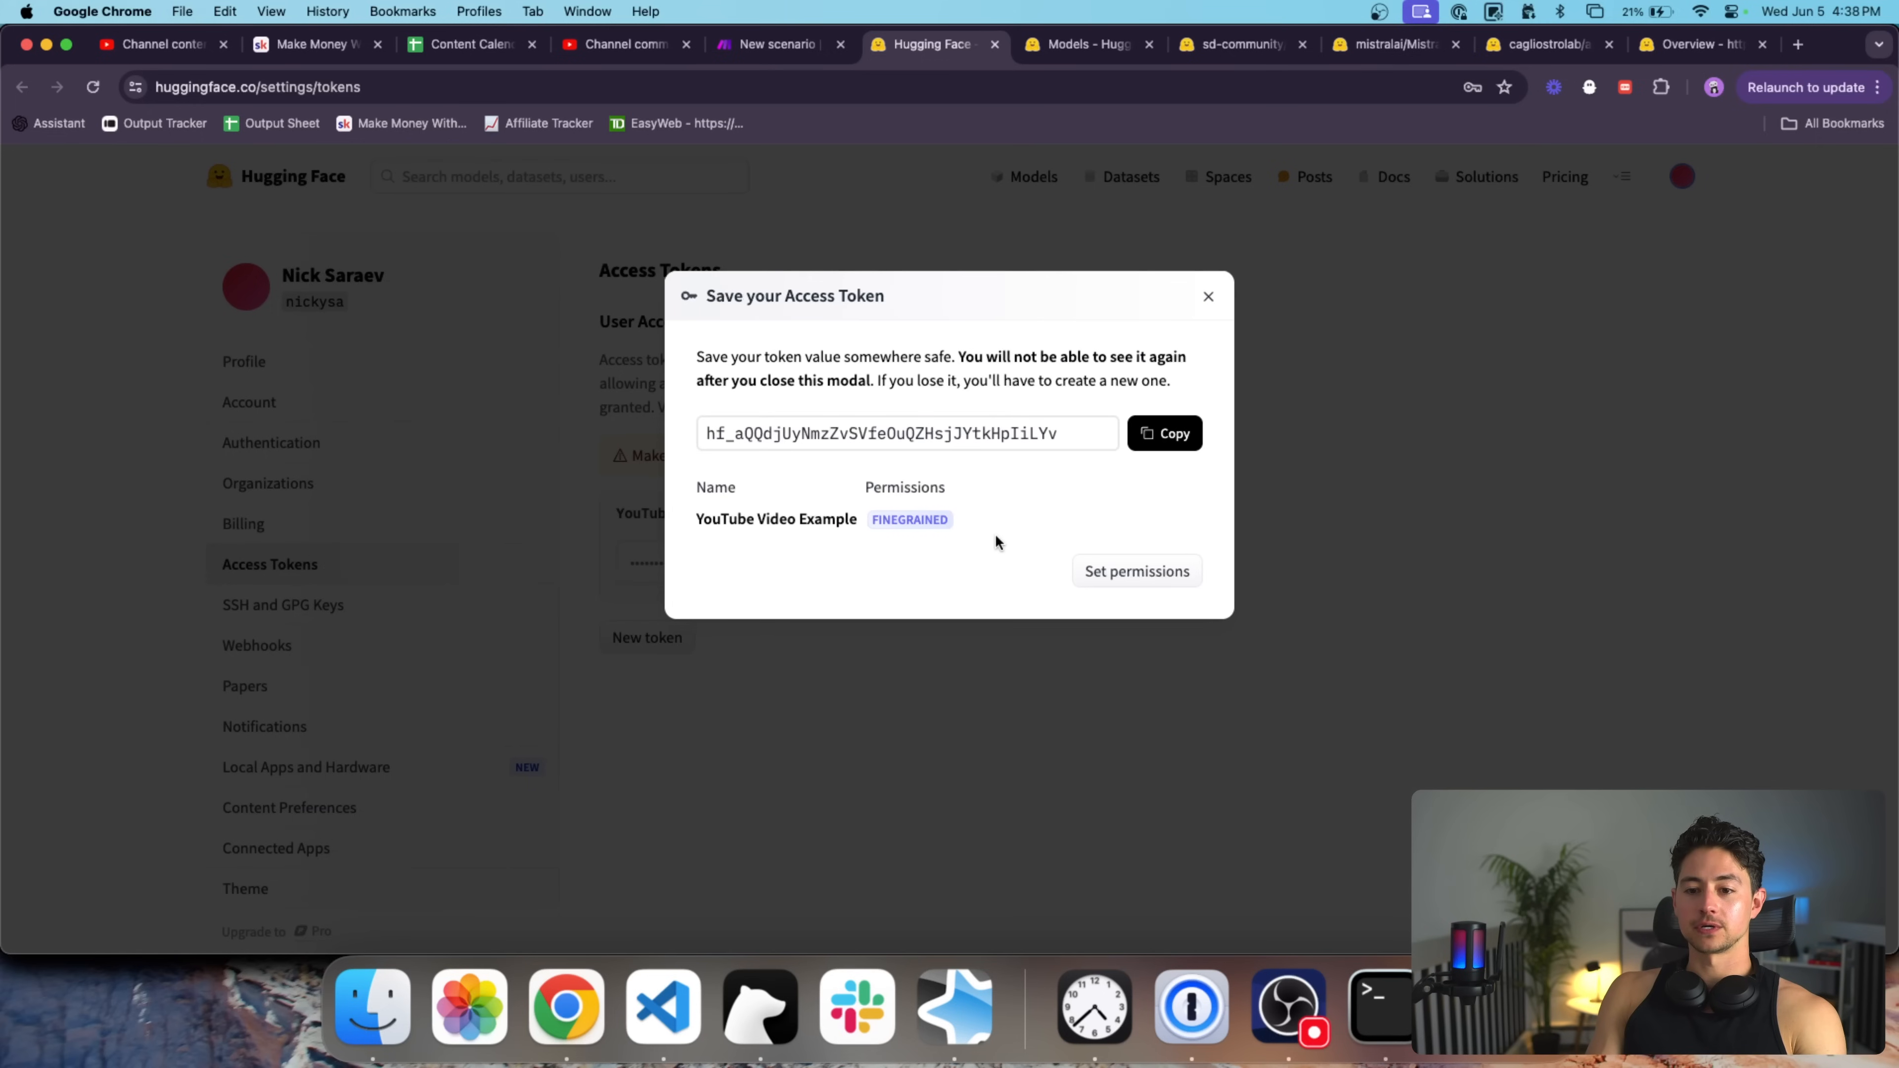
pyautogui.click(1170, 438)
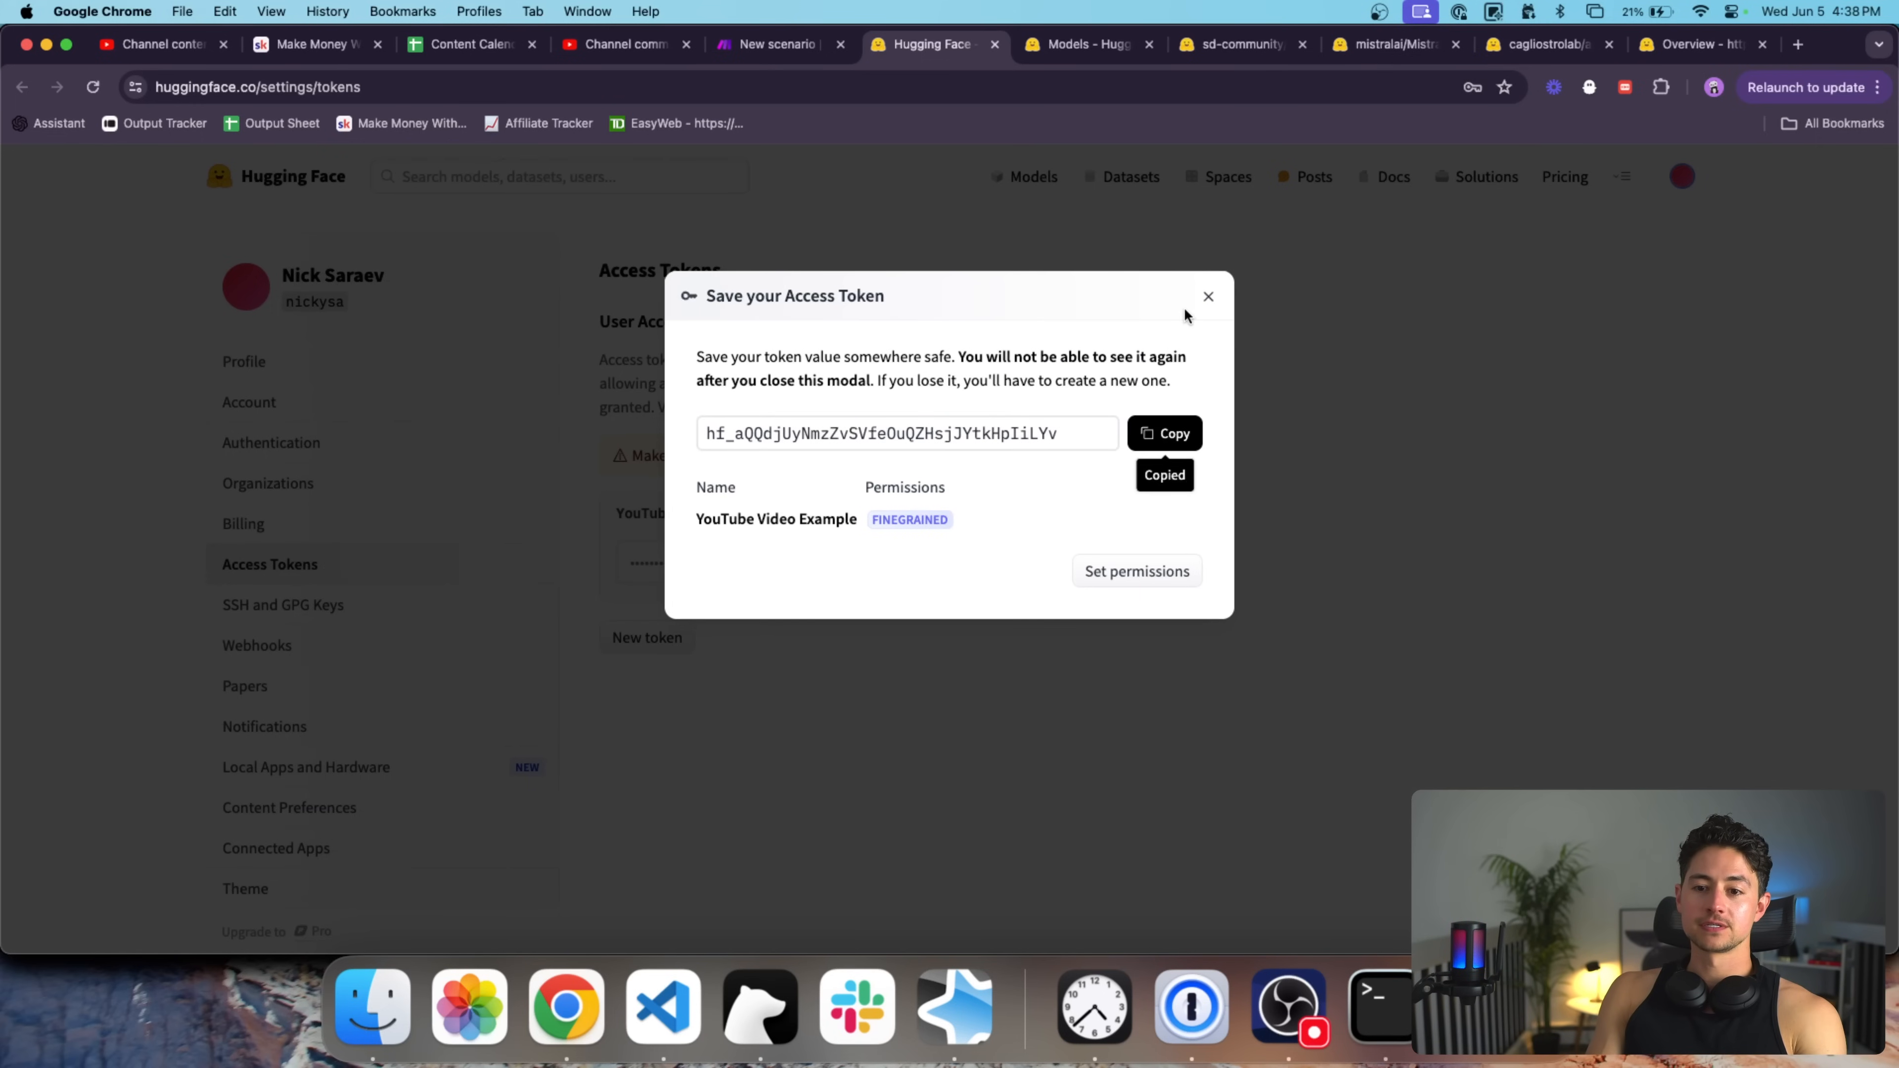
pyautogui.click(1207, 298)
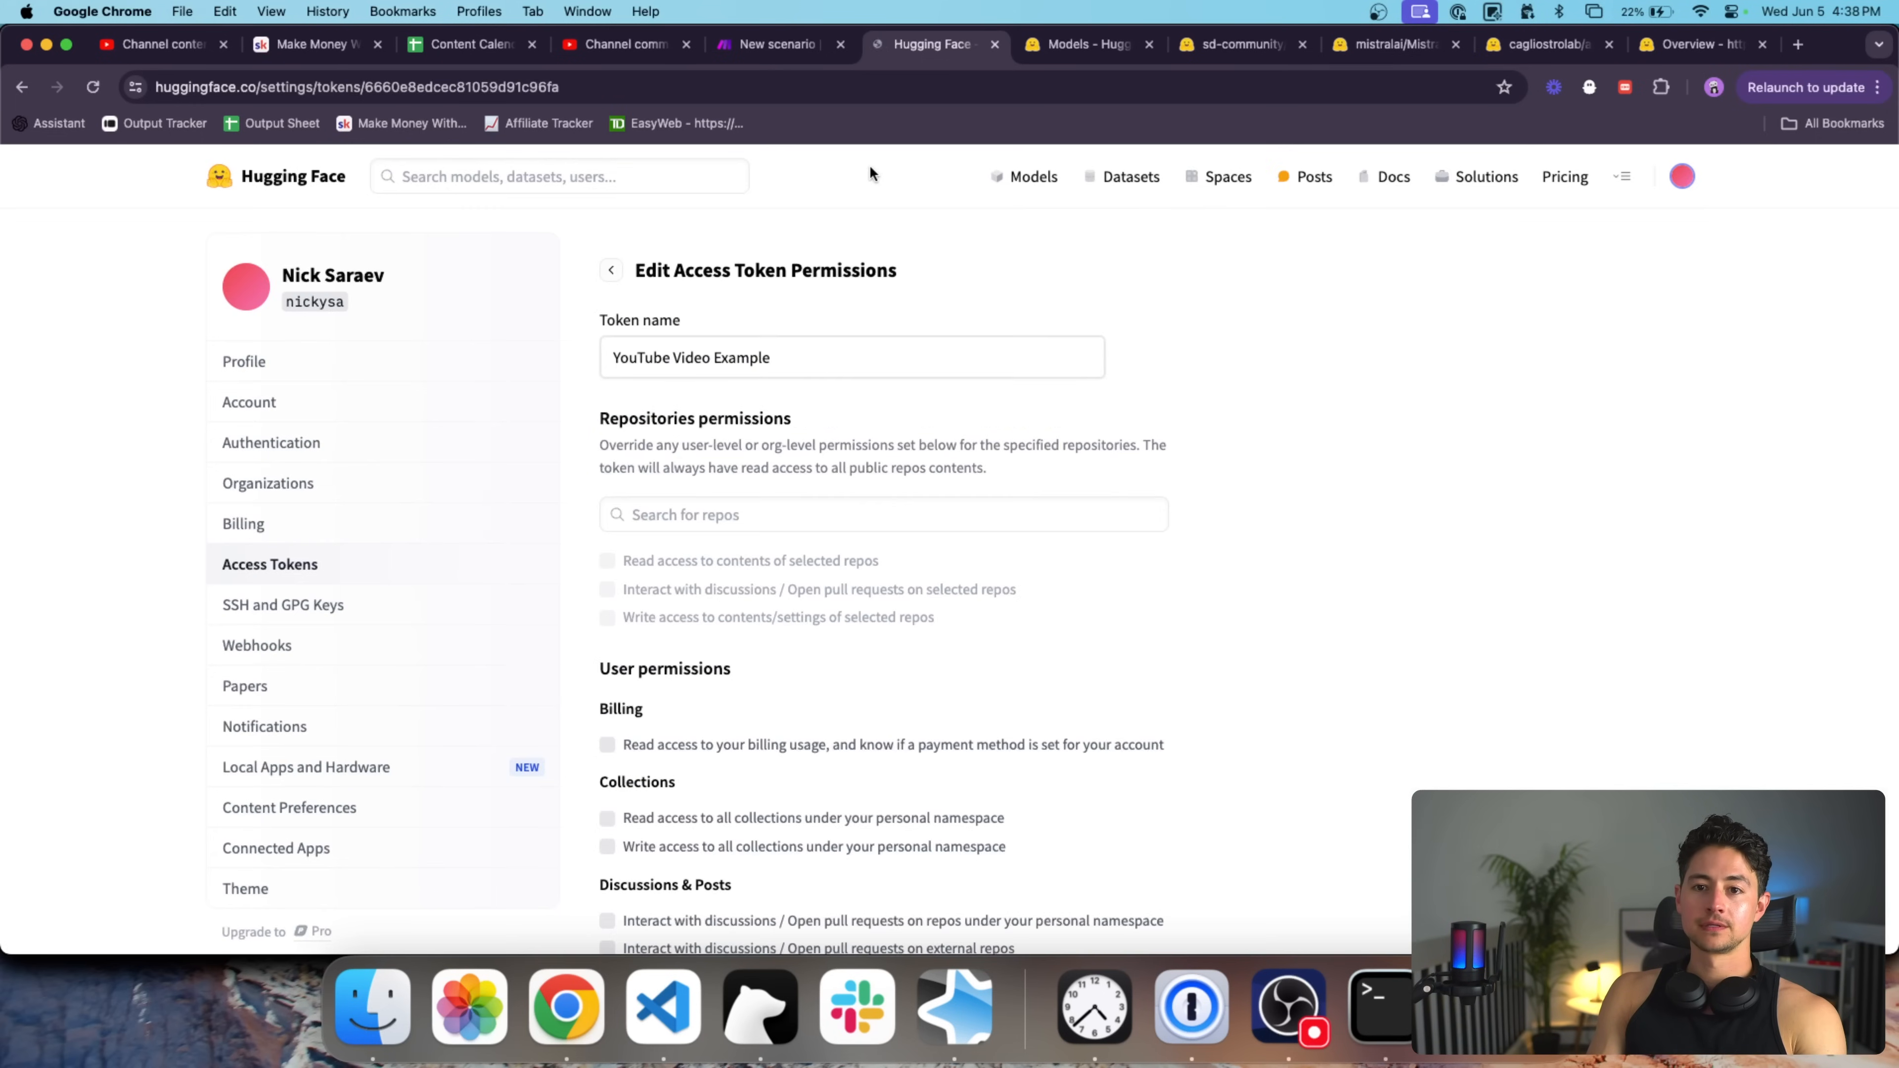
# Add an HTTP 'Make a request' module as the scenario's first module.
pyautogui.click(772, 53)
pyautogui.click(752, 495)
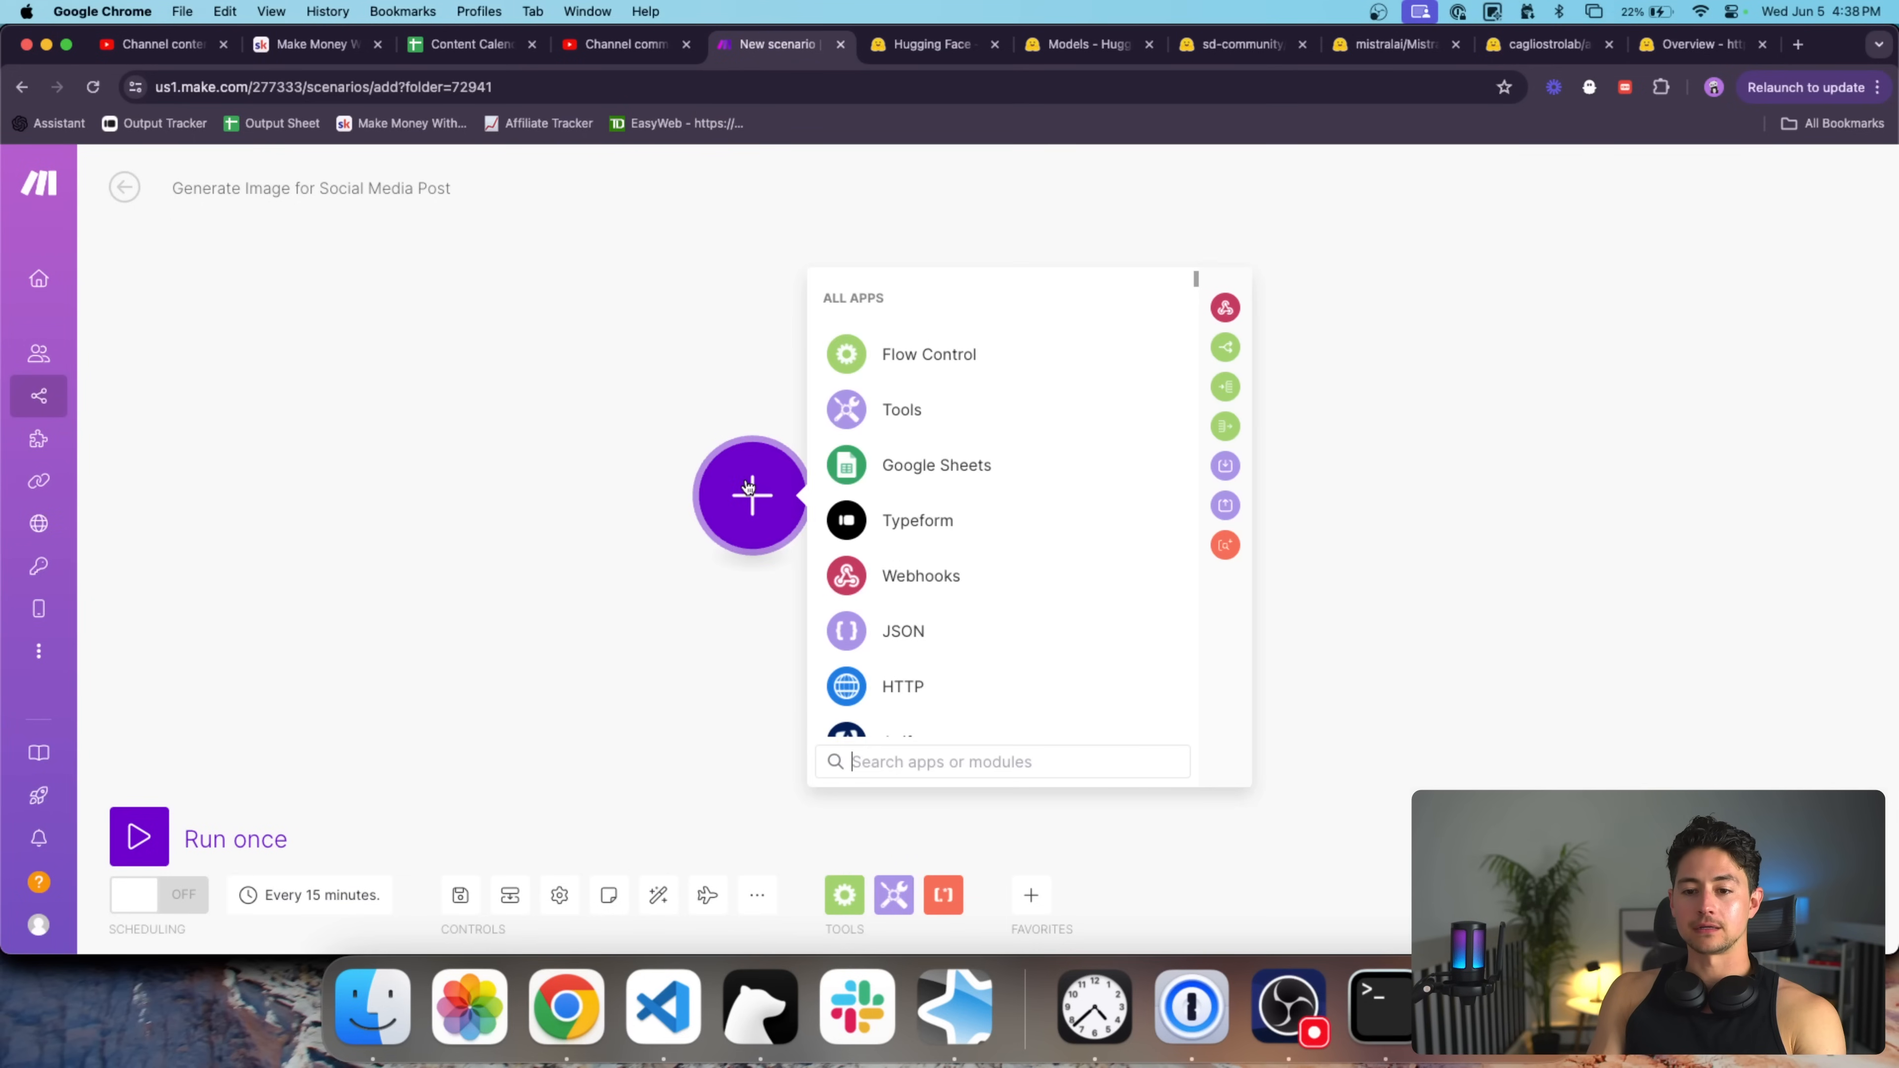
pyautogui.write('http')
pyautogui.click(915, 299)
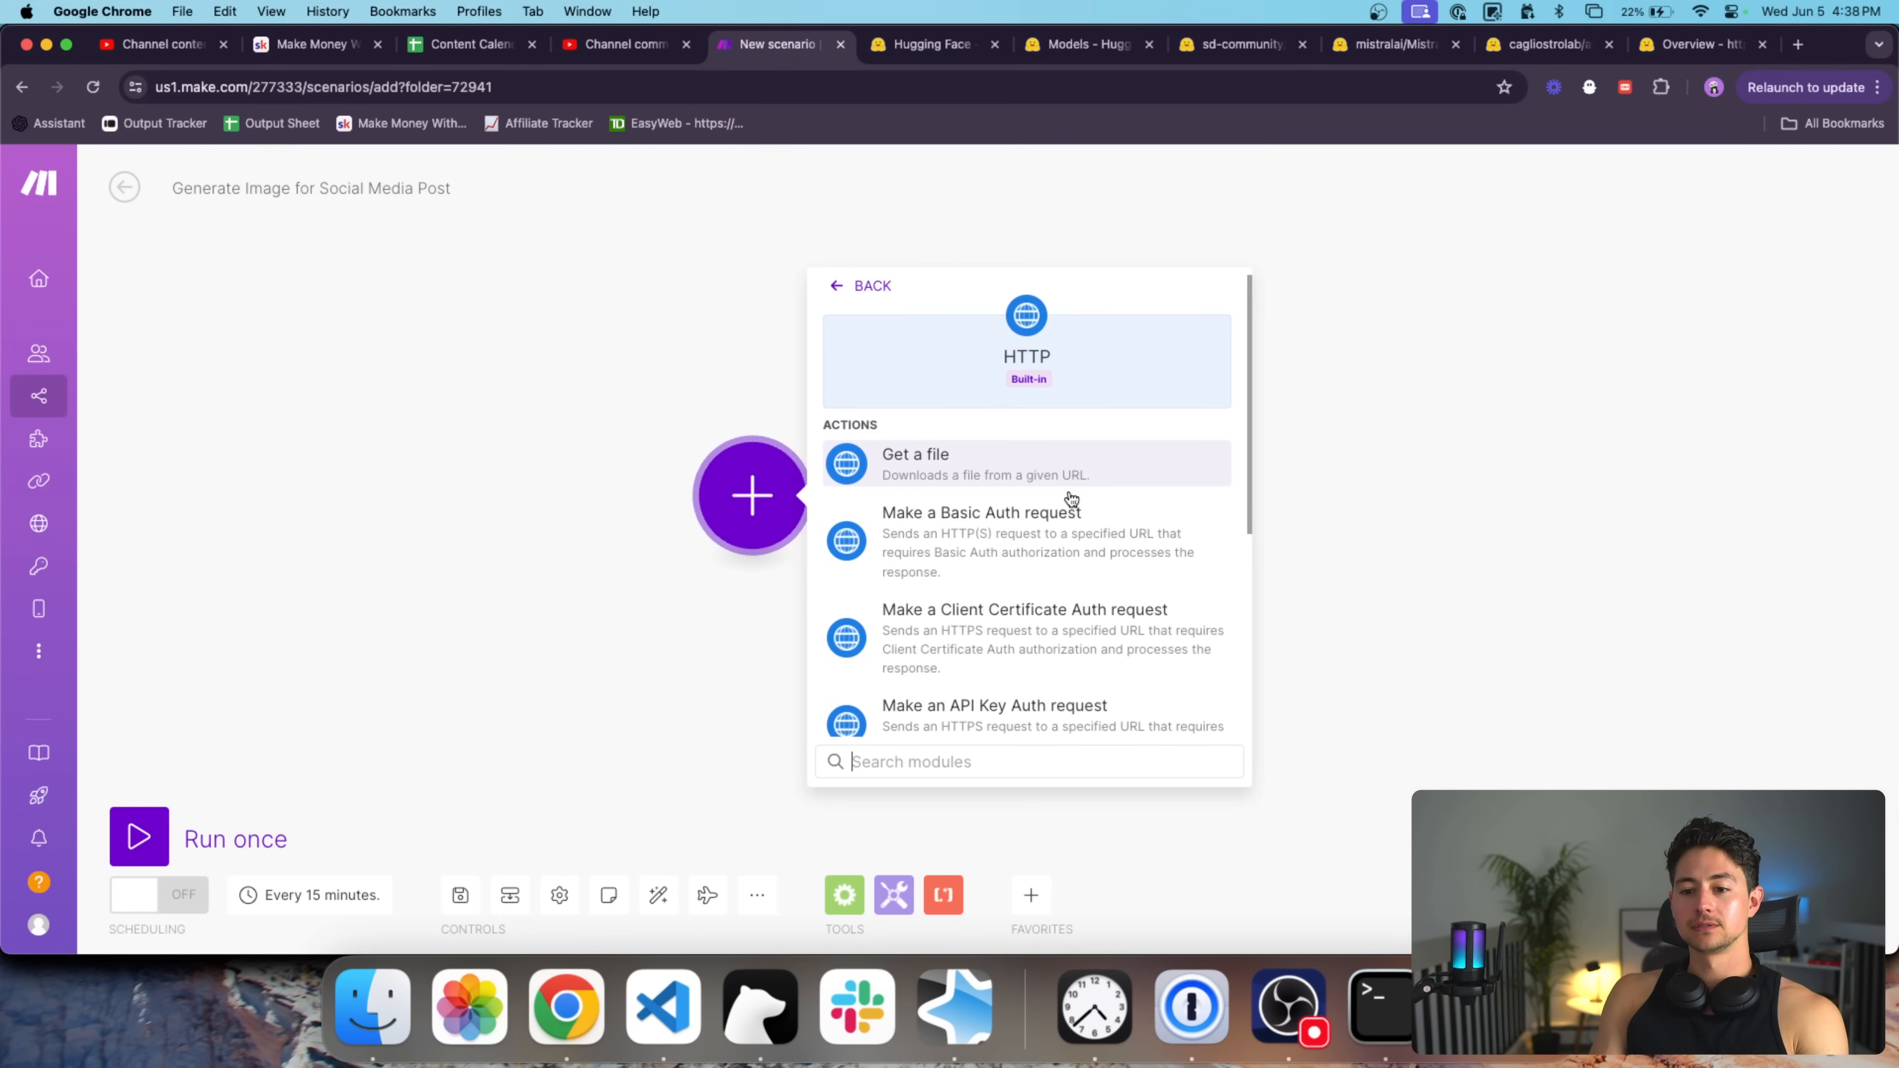
pyautogui.scroll(-3, 1070, 499)
pyautogui.scroll(-1, 1071, 499)
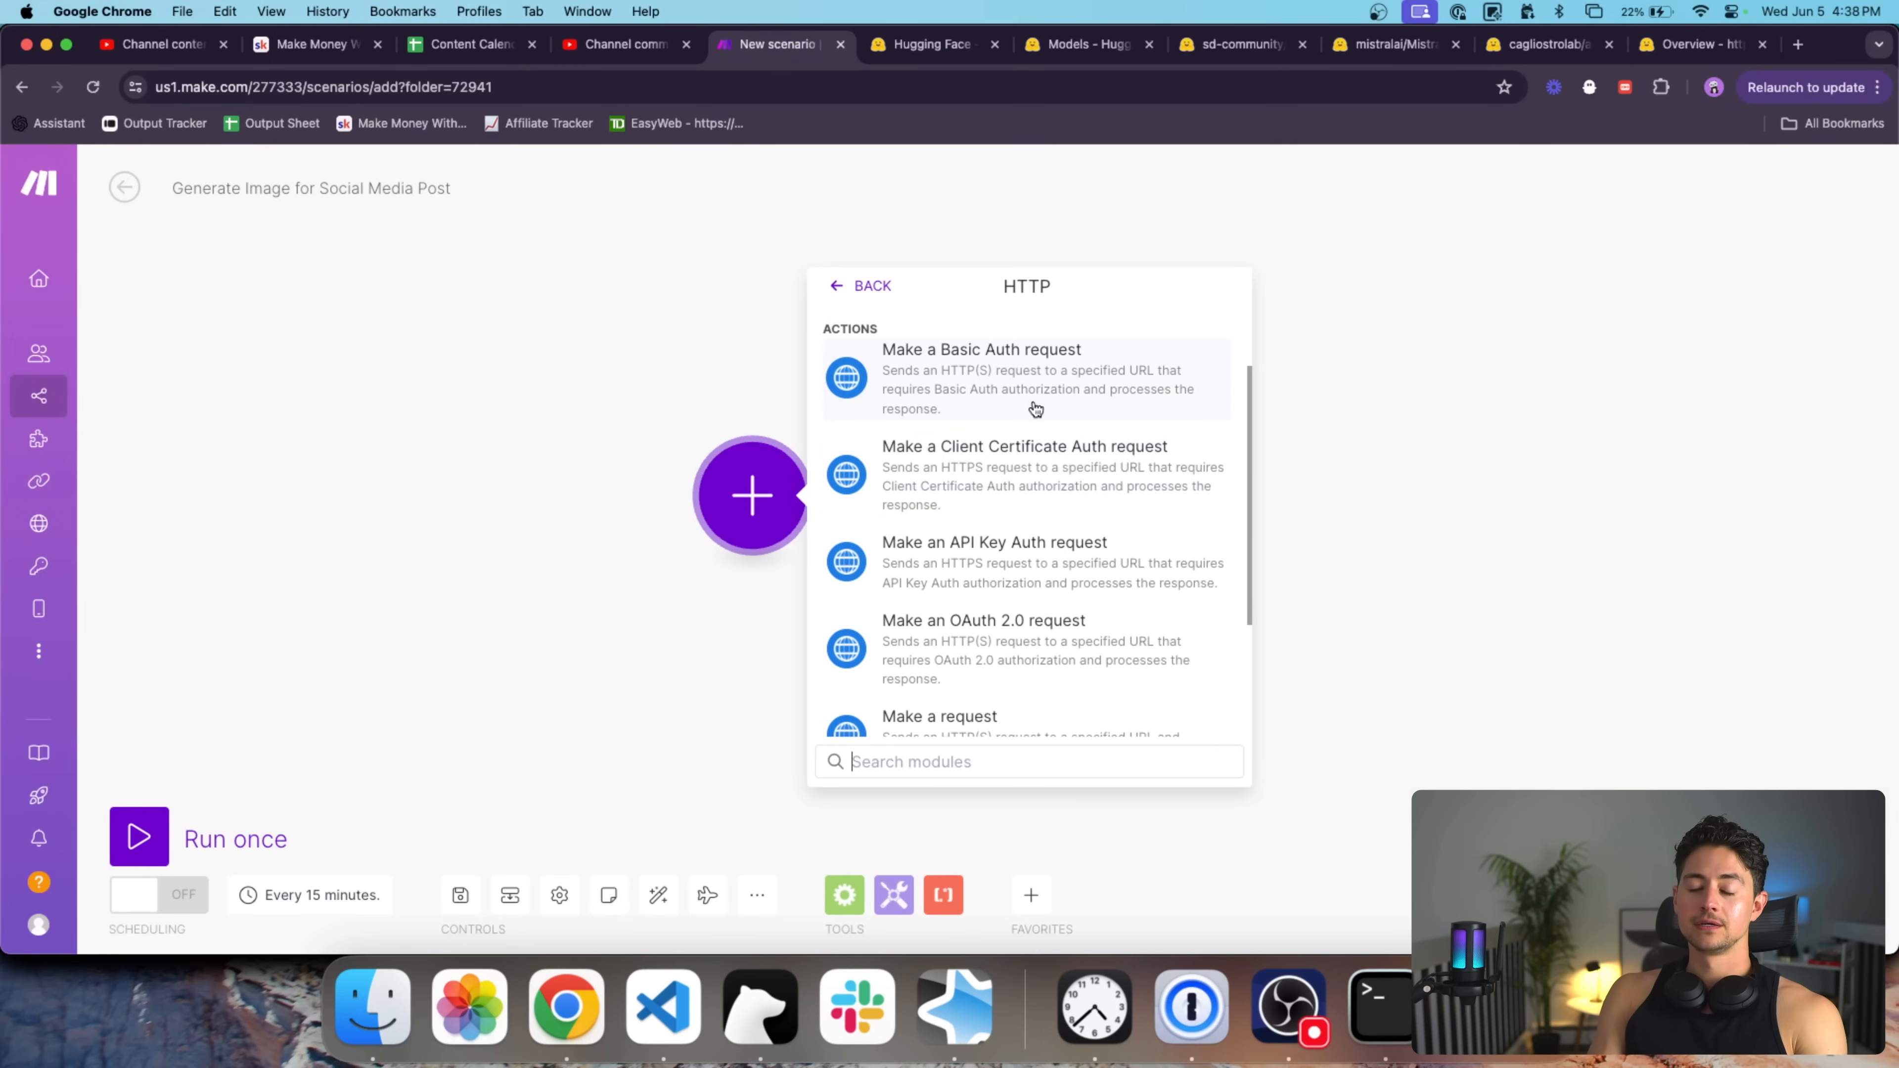
pyautogui.scroll(-2, 1021, 496)
pyautogui.scroll(-2, 1023, 501)
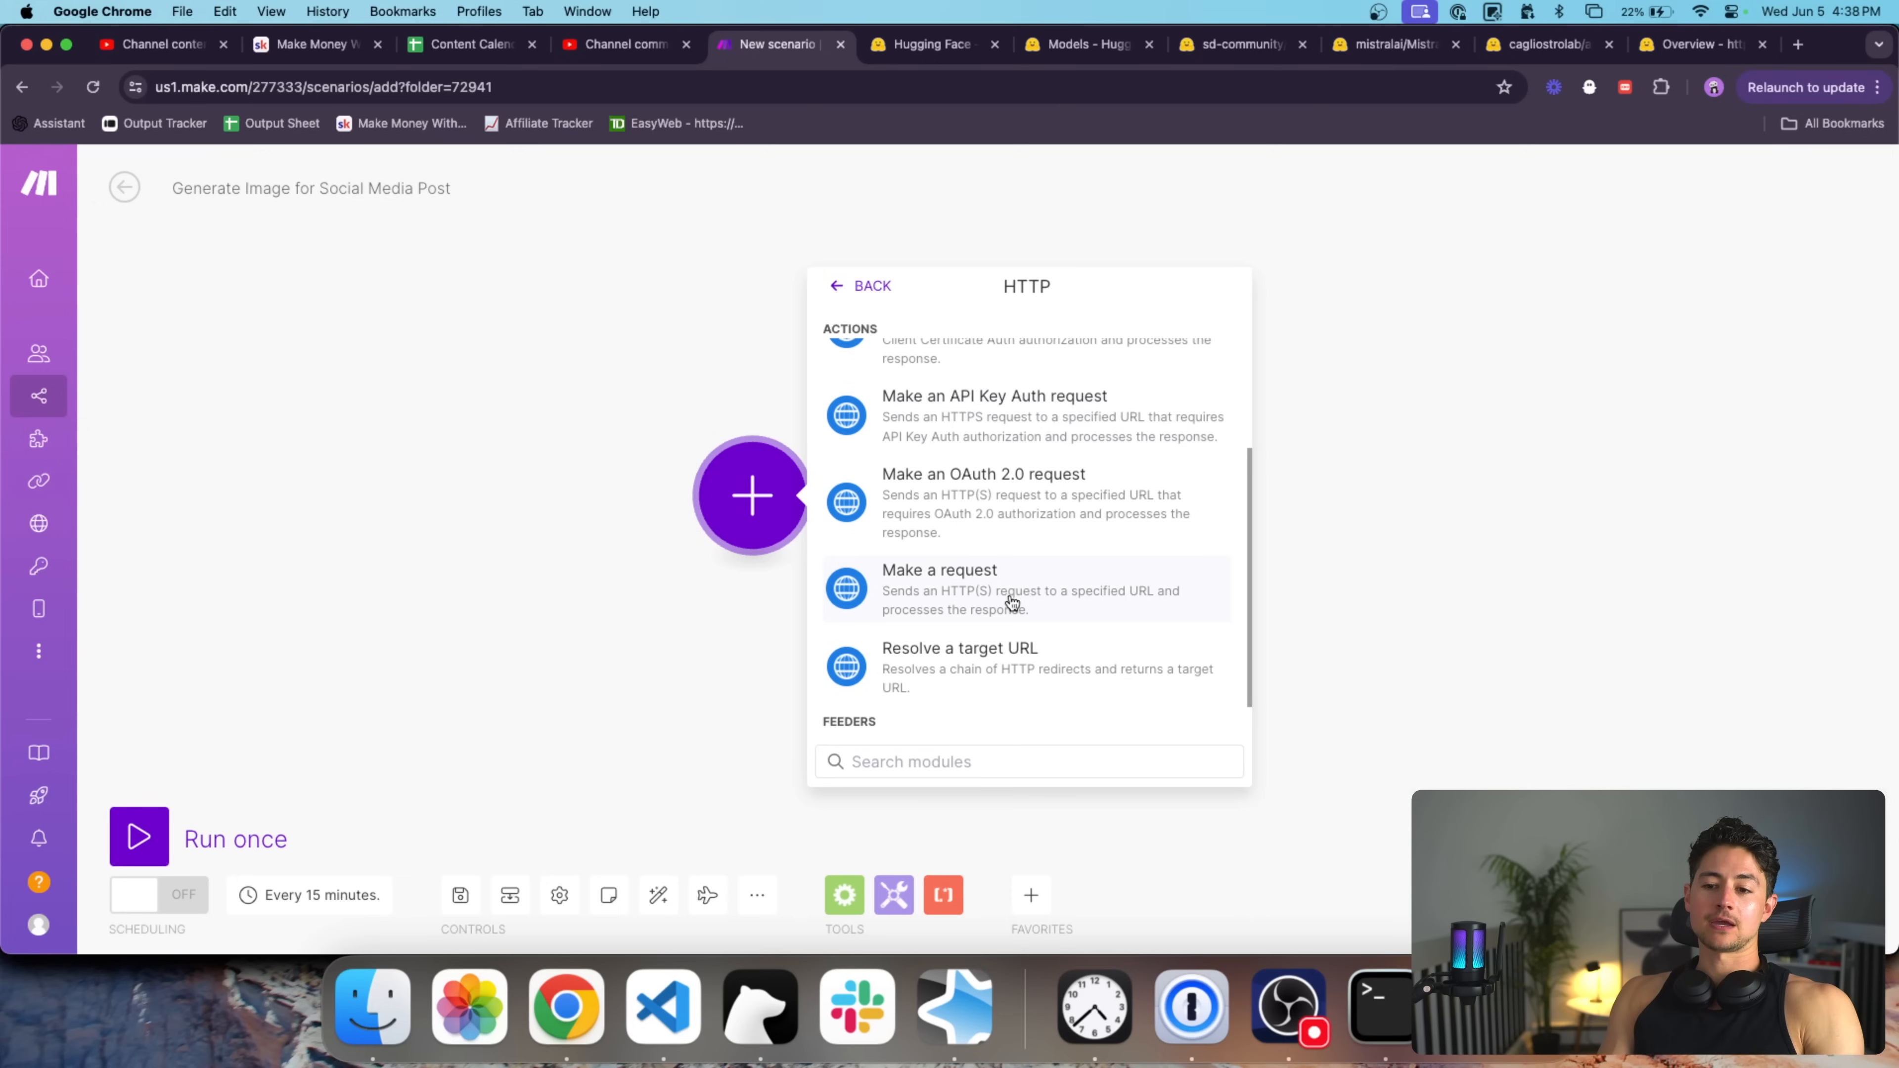
pyautogui.click(1009, 605)
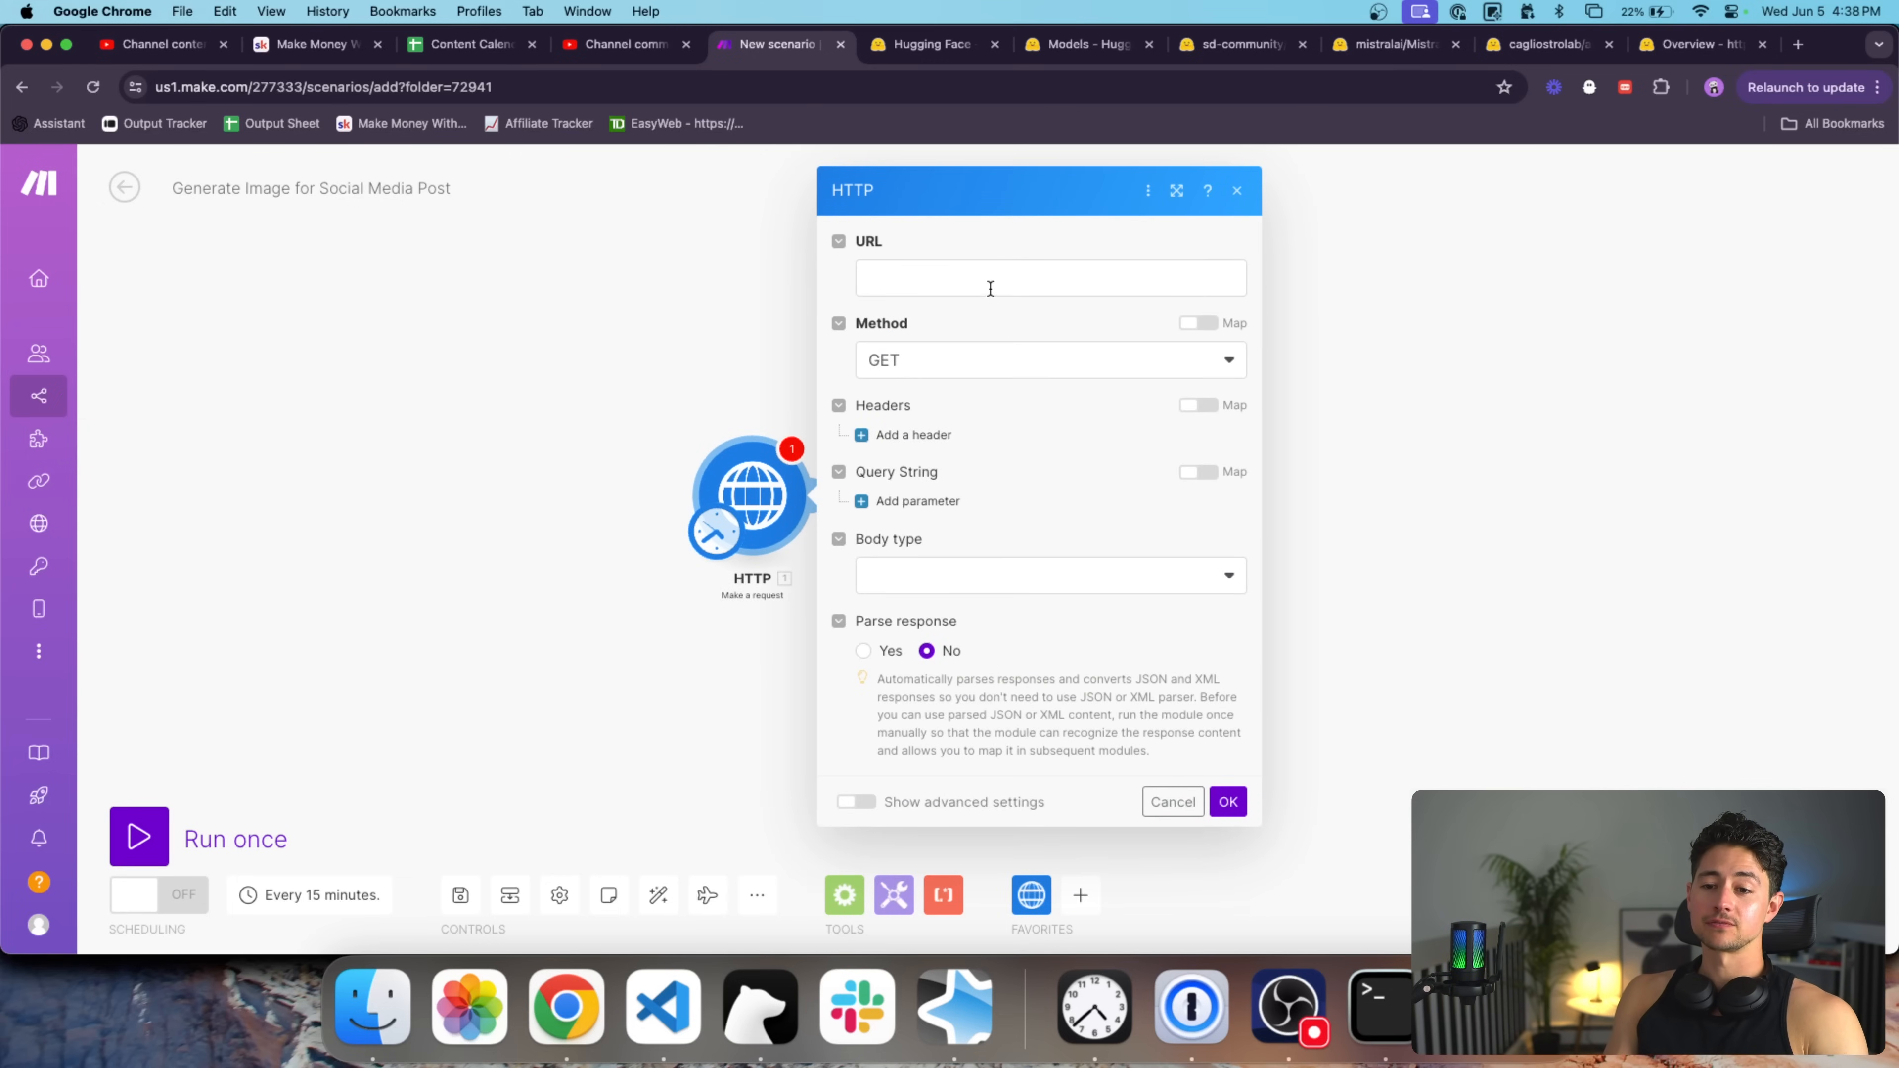
# Set the request method to POST, then go back to the Hugging Face token page.
pyautogui.click(937, 357)
pyautogui.click(928, 462)
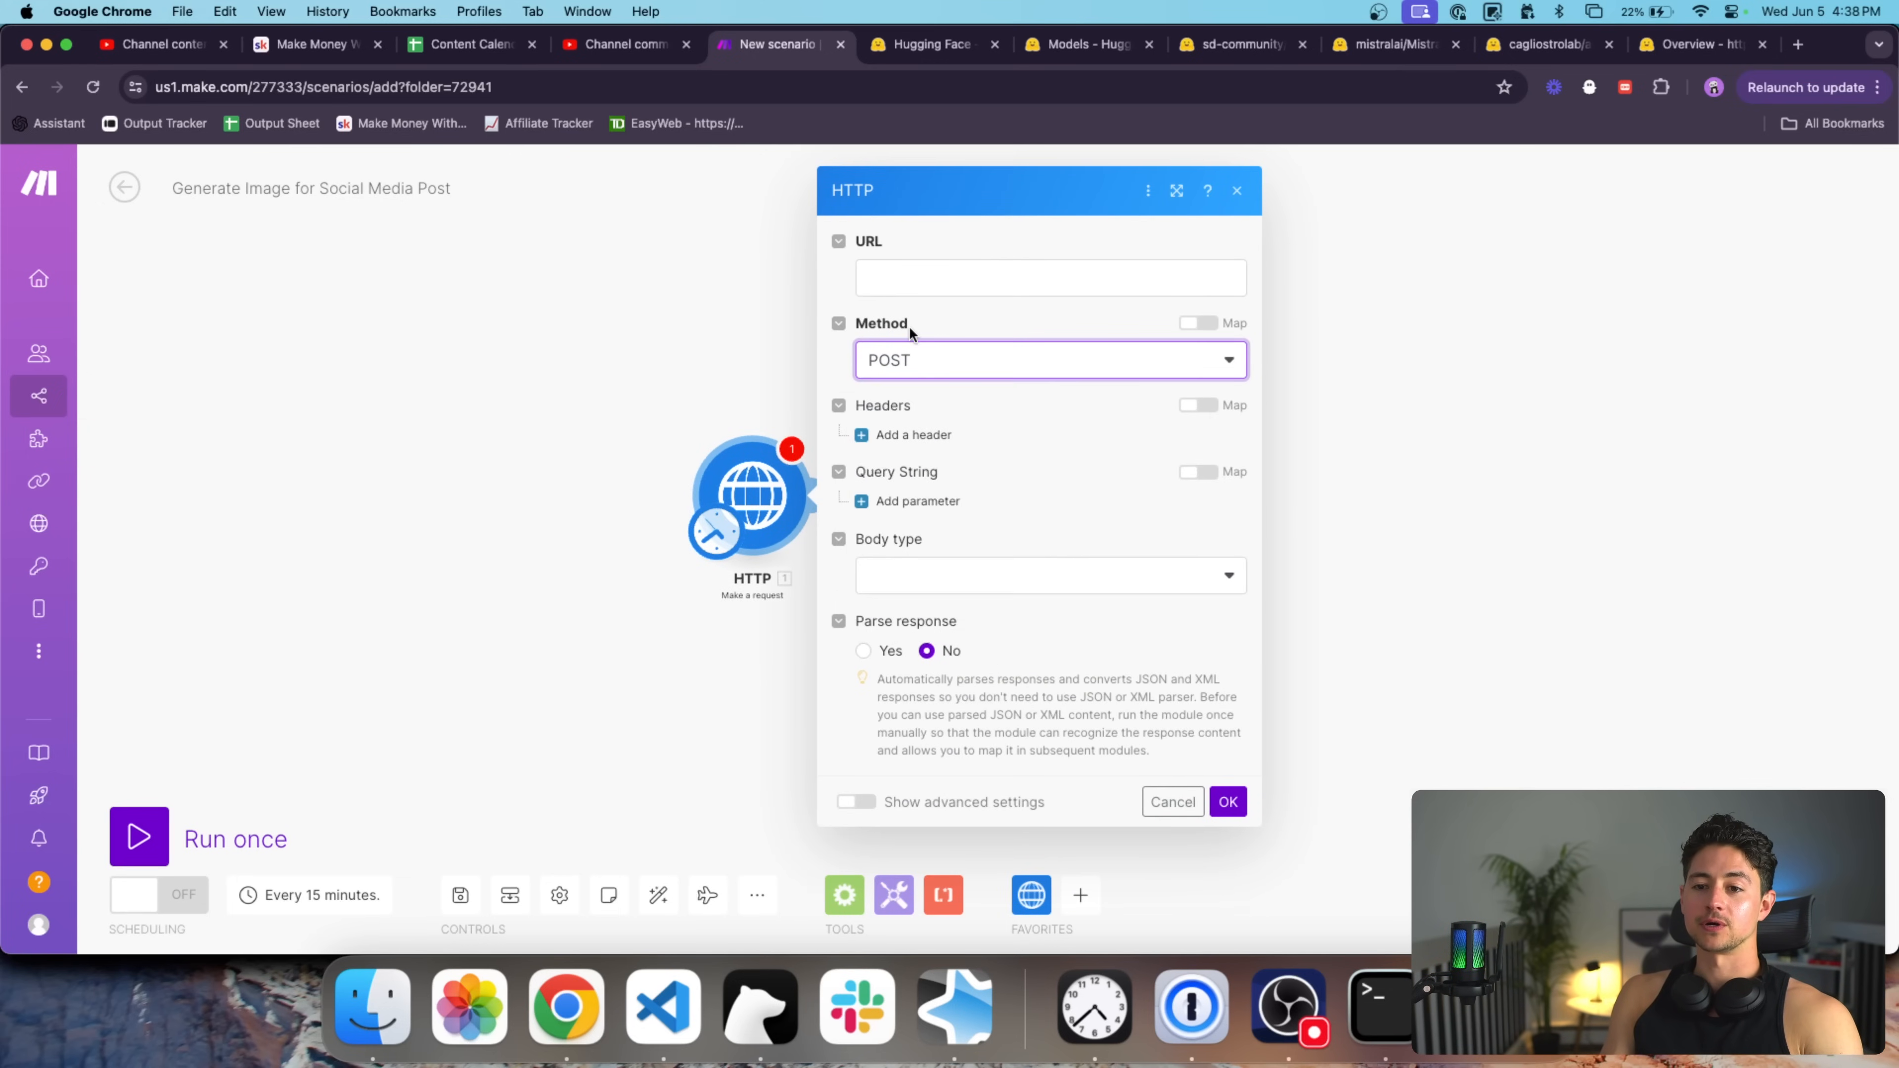
pyautogui.click(907, 288)
pyautogui.click(943, 46)
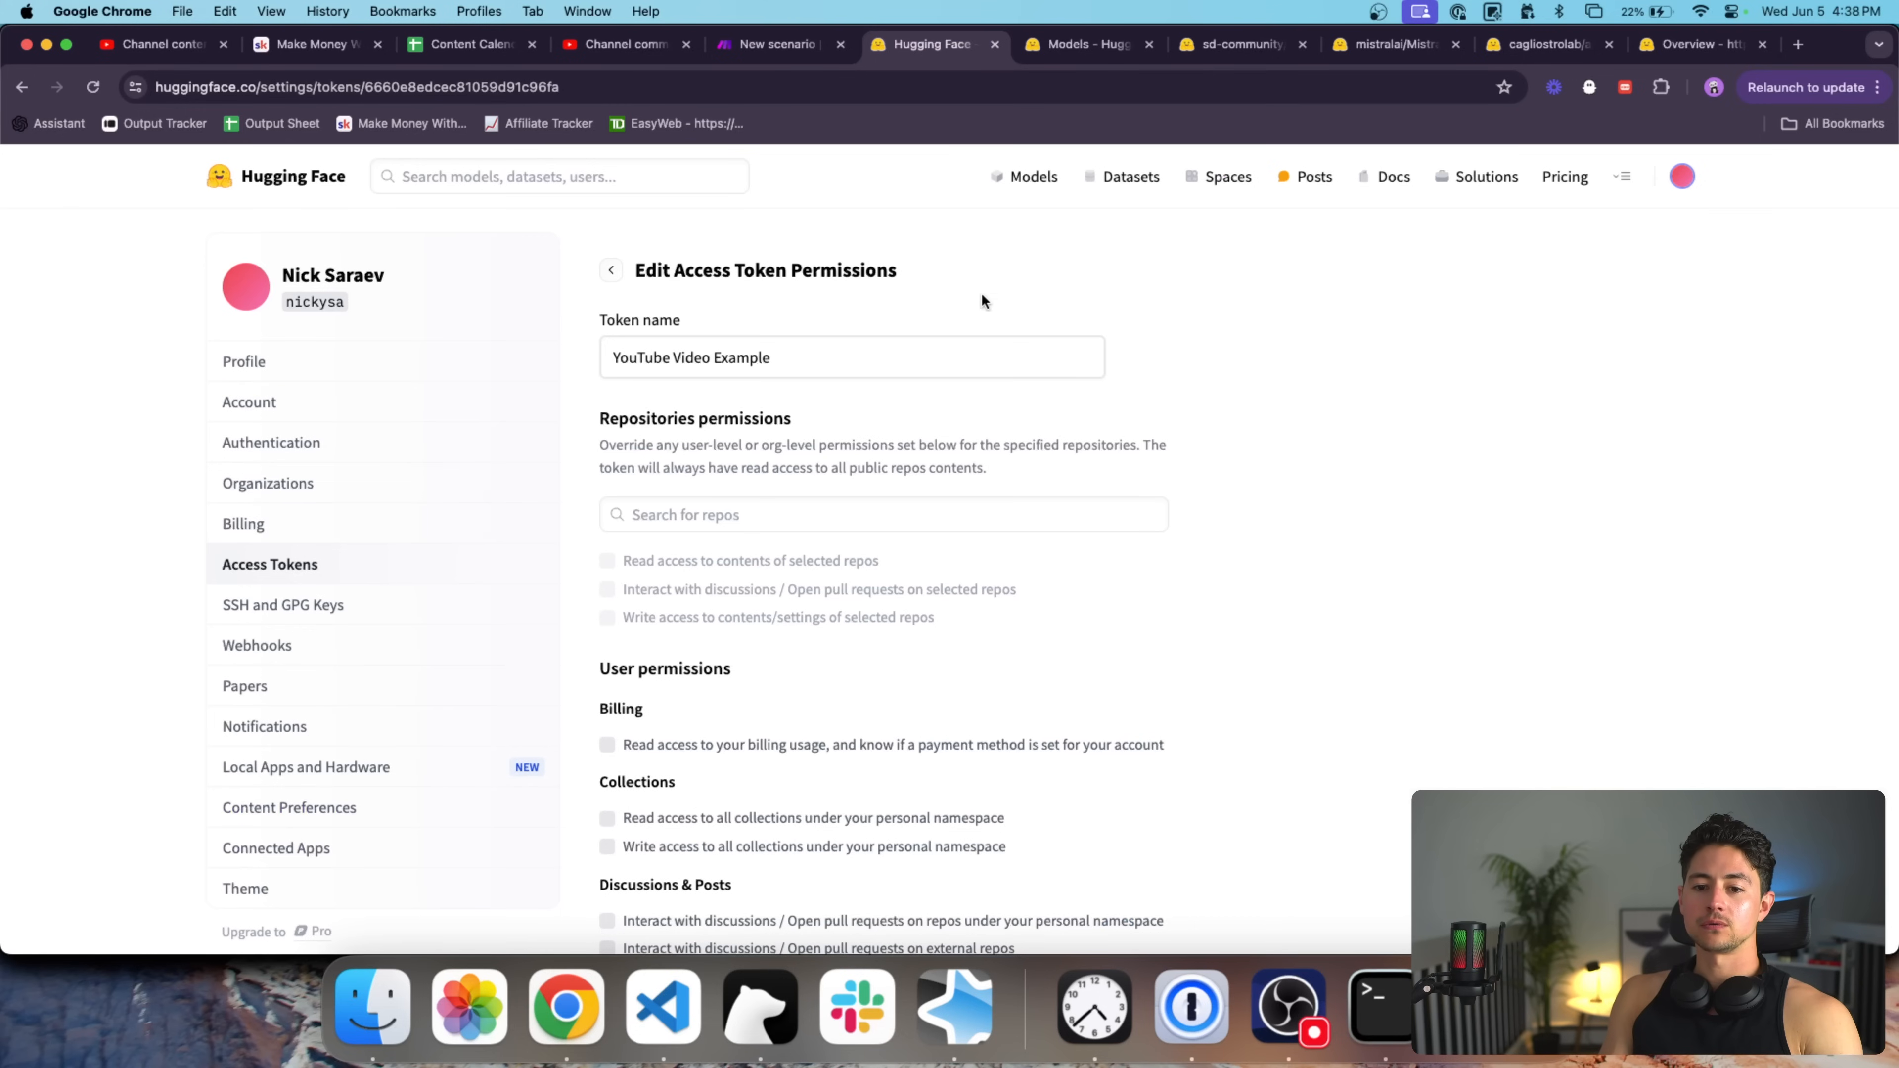
pyautogui.click(21, 86)
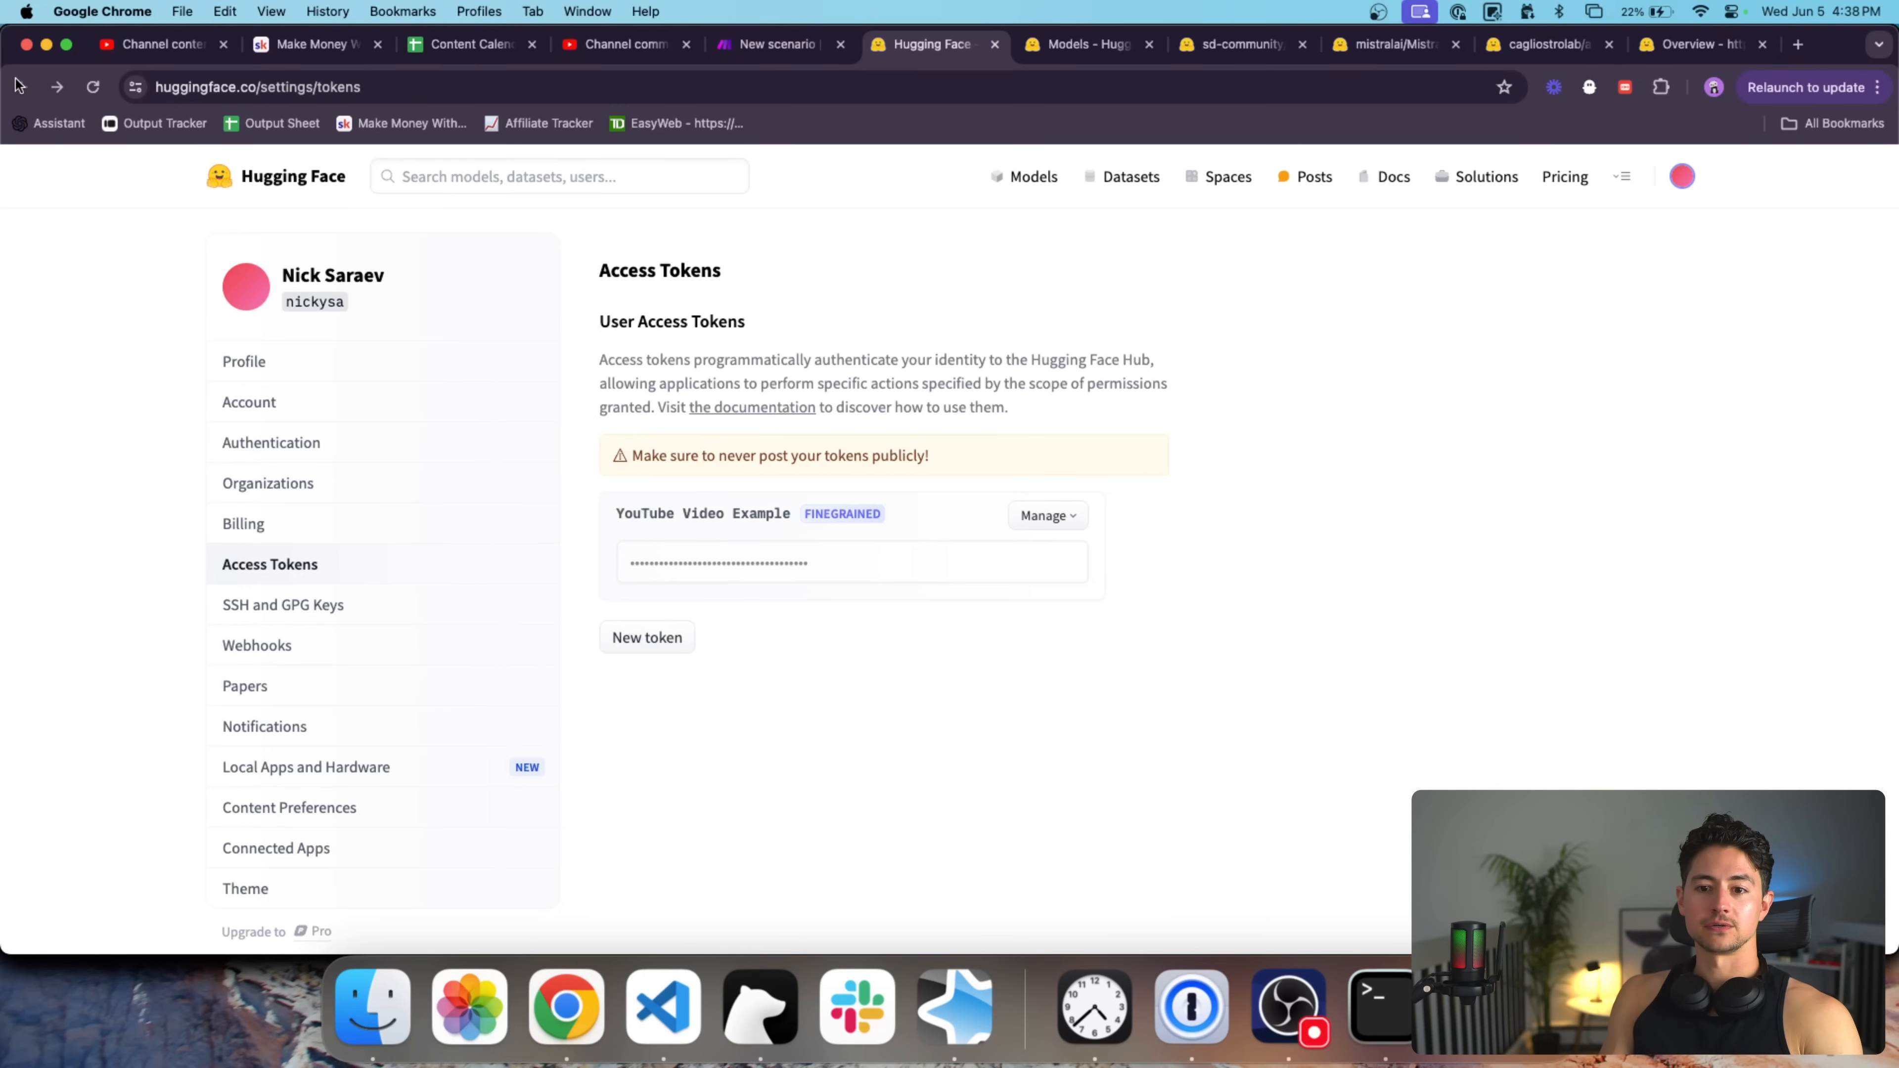
pyautogui.moveTo(1694, 43); pyautogui.dragTo(935, 43)
pyautogui.scroll(-1, 877, 400)
pyautogui.scroll(-5, 877, 400)
pyautogui.keyDown('ctrl'); pyautogui.scroll(5, 773, 450); pyautogui.keyUp('ctrl')
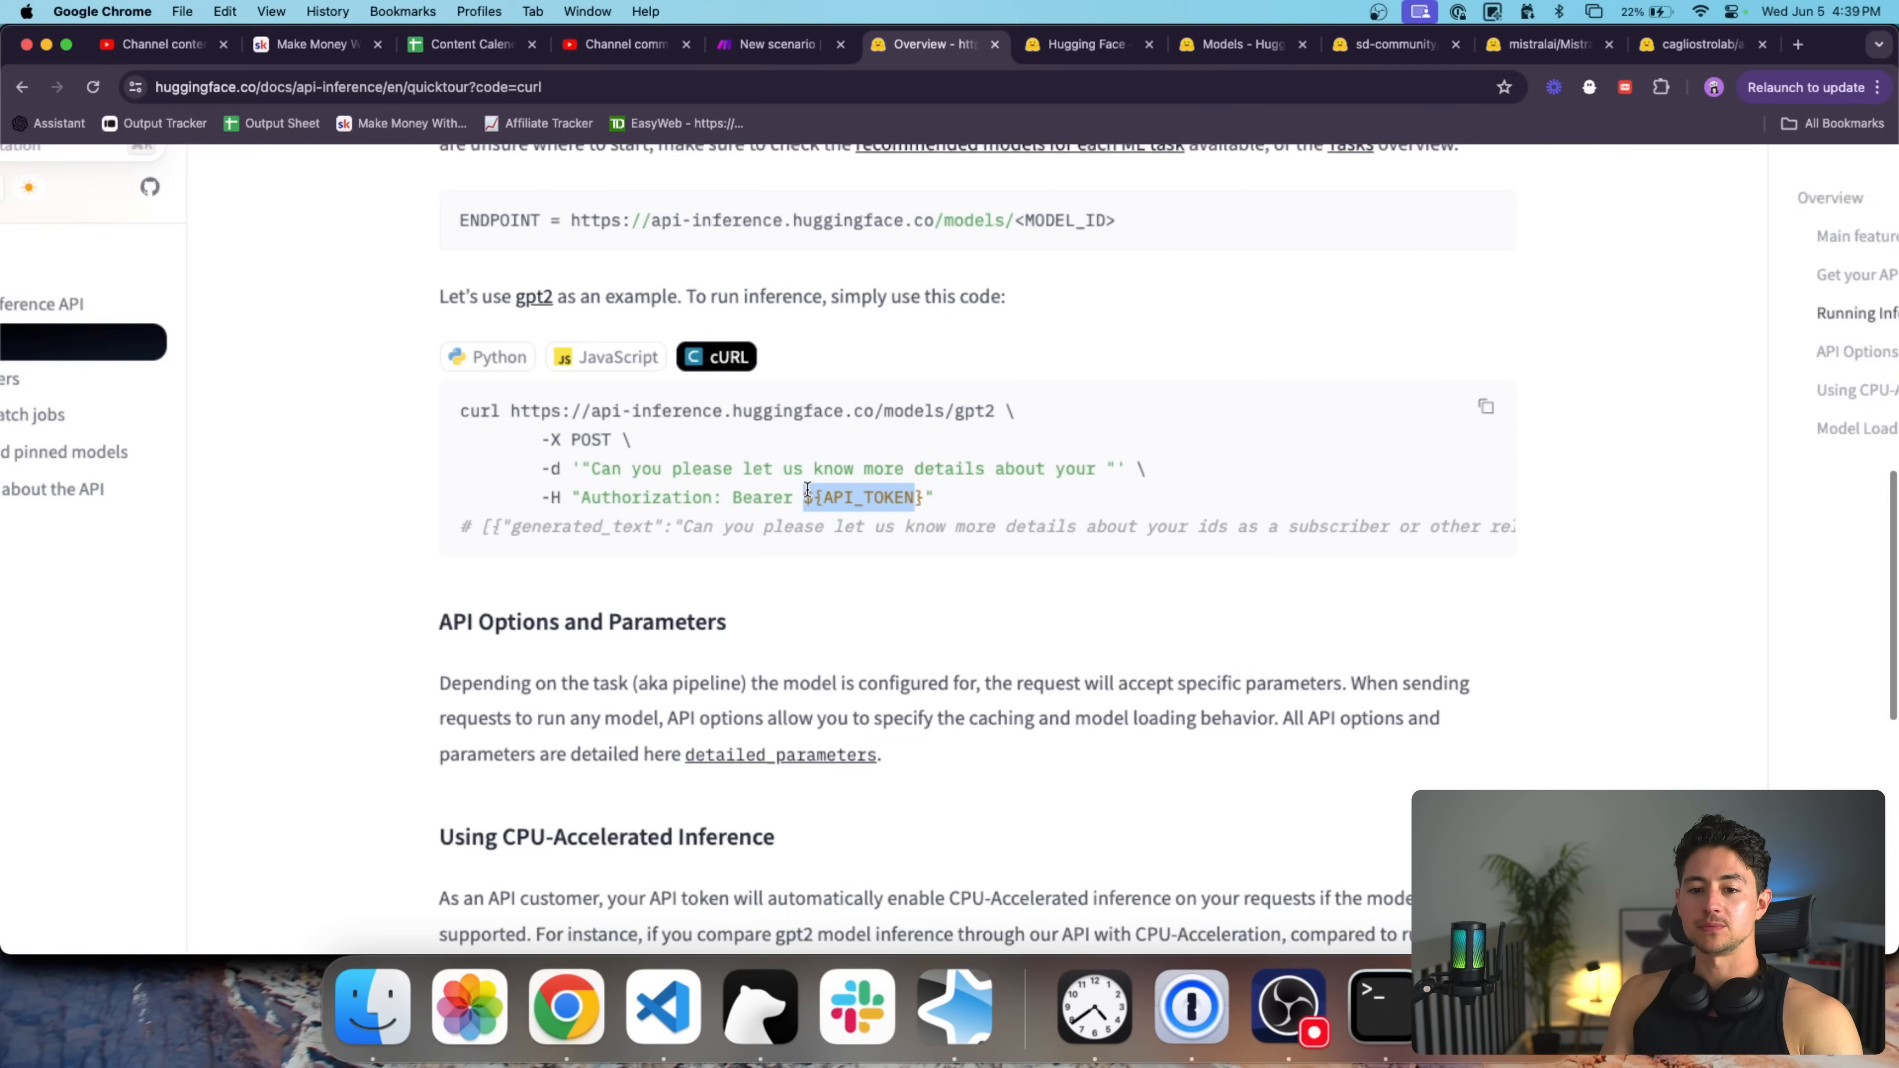
pyautogui.moveTo(1031, 396); pyautogui.dragTo(451, 397)
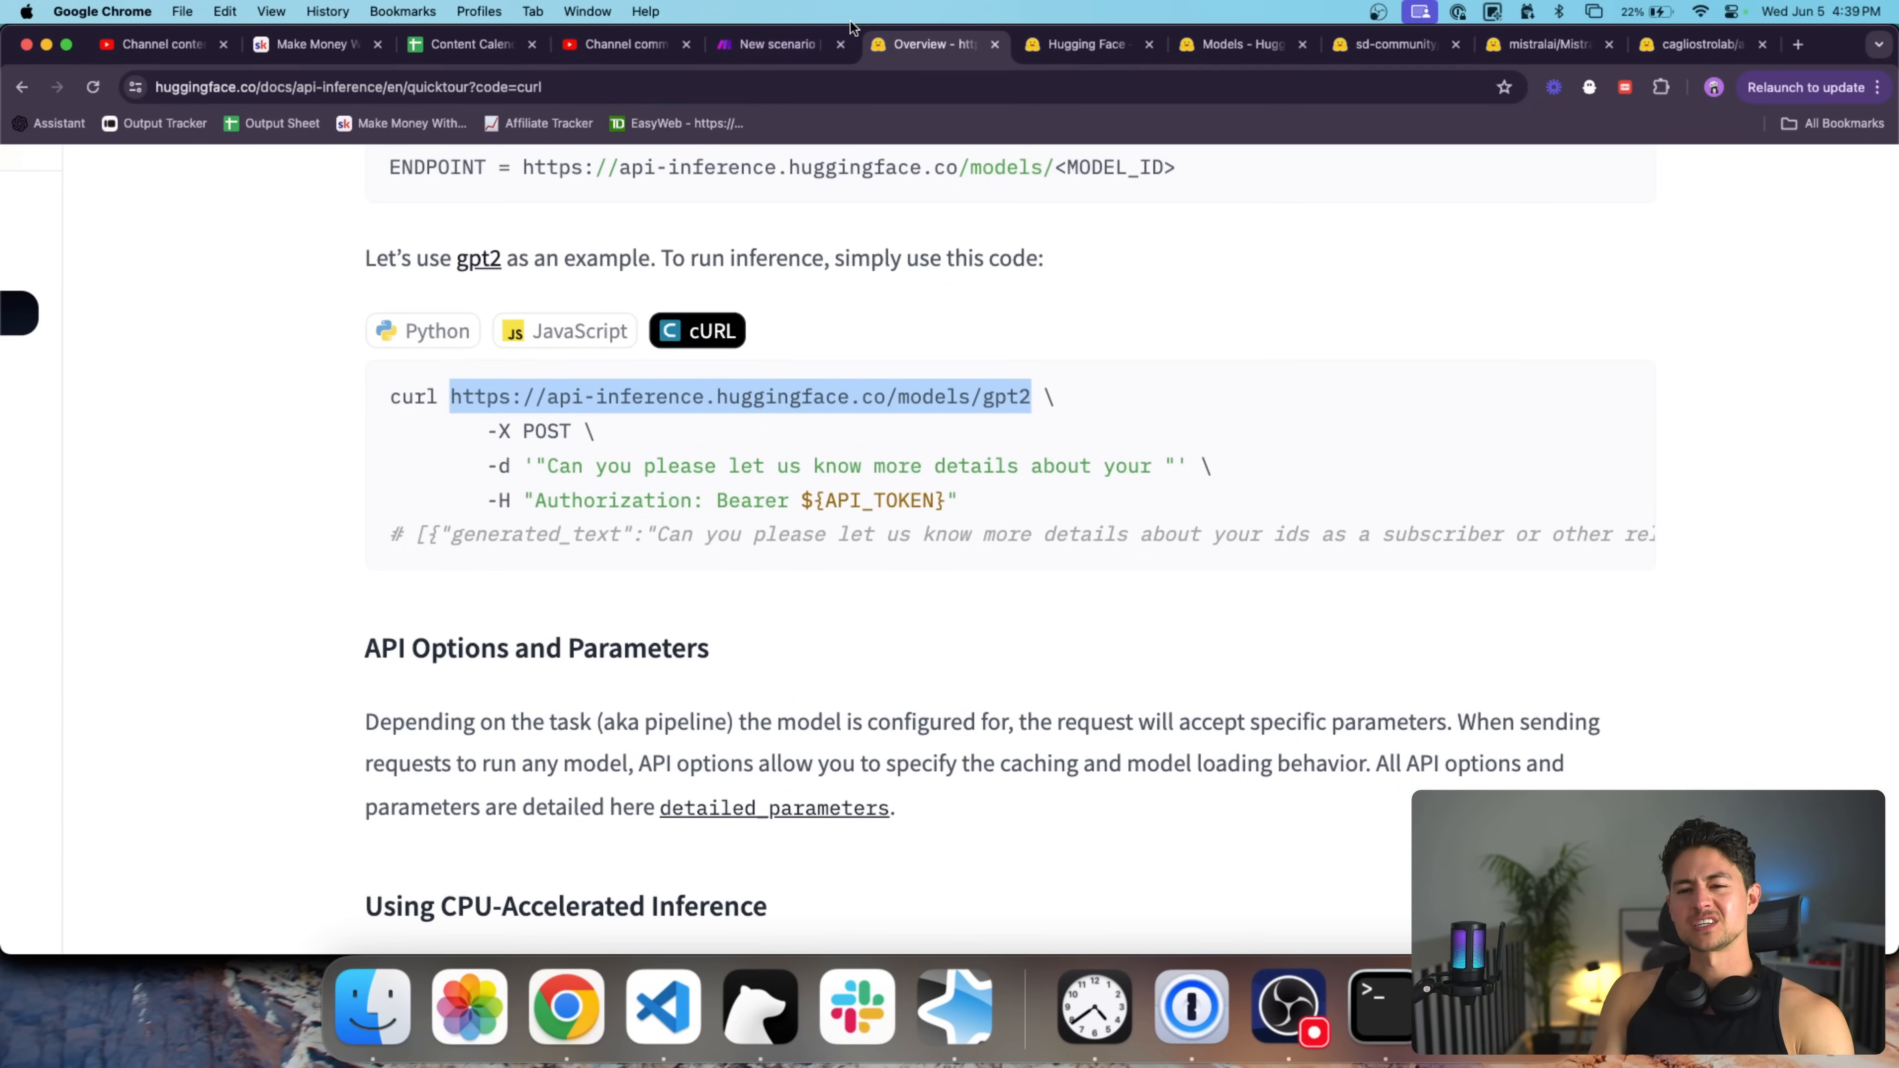
pyautogui.click(802, 37)
pyautogui.press('super+v')
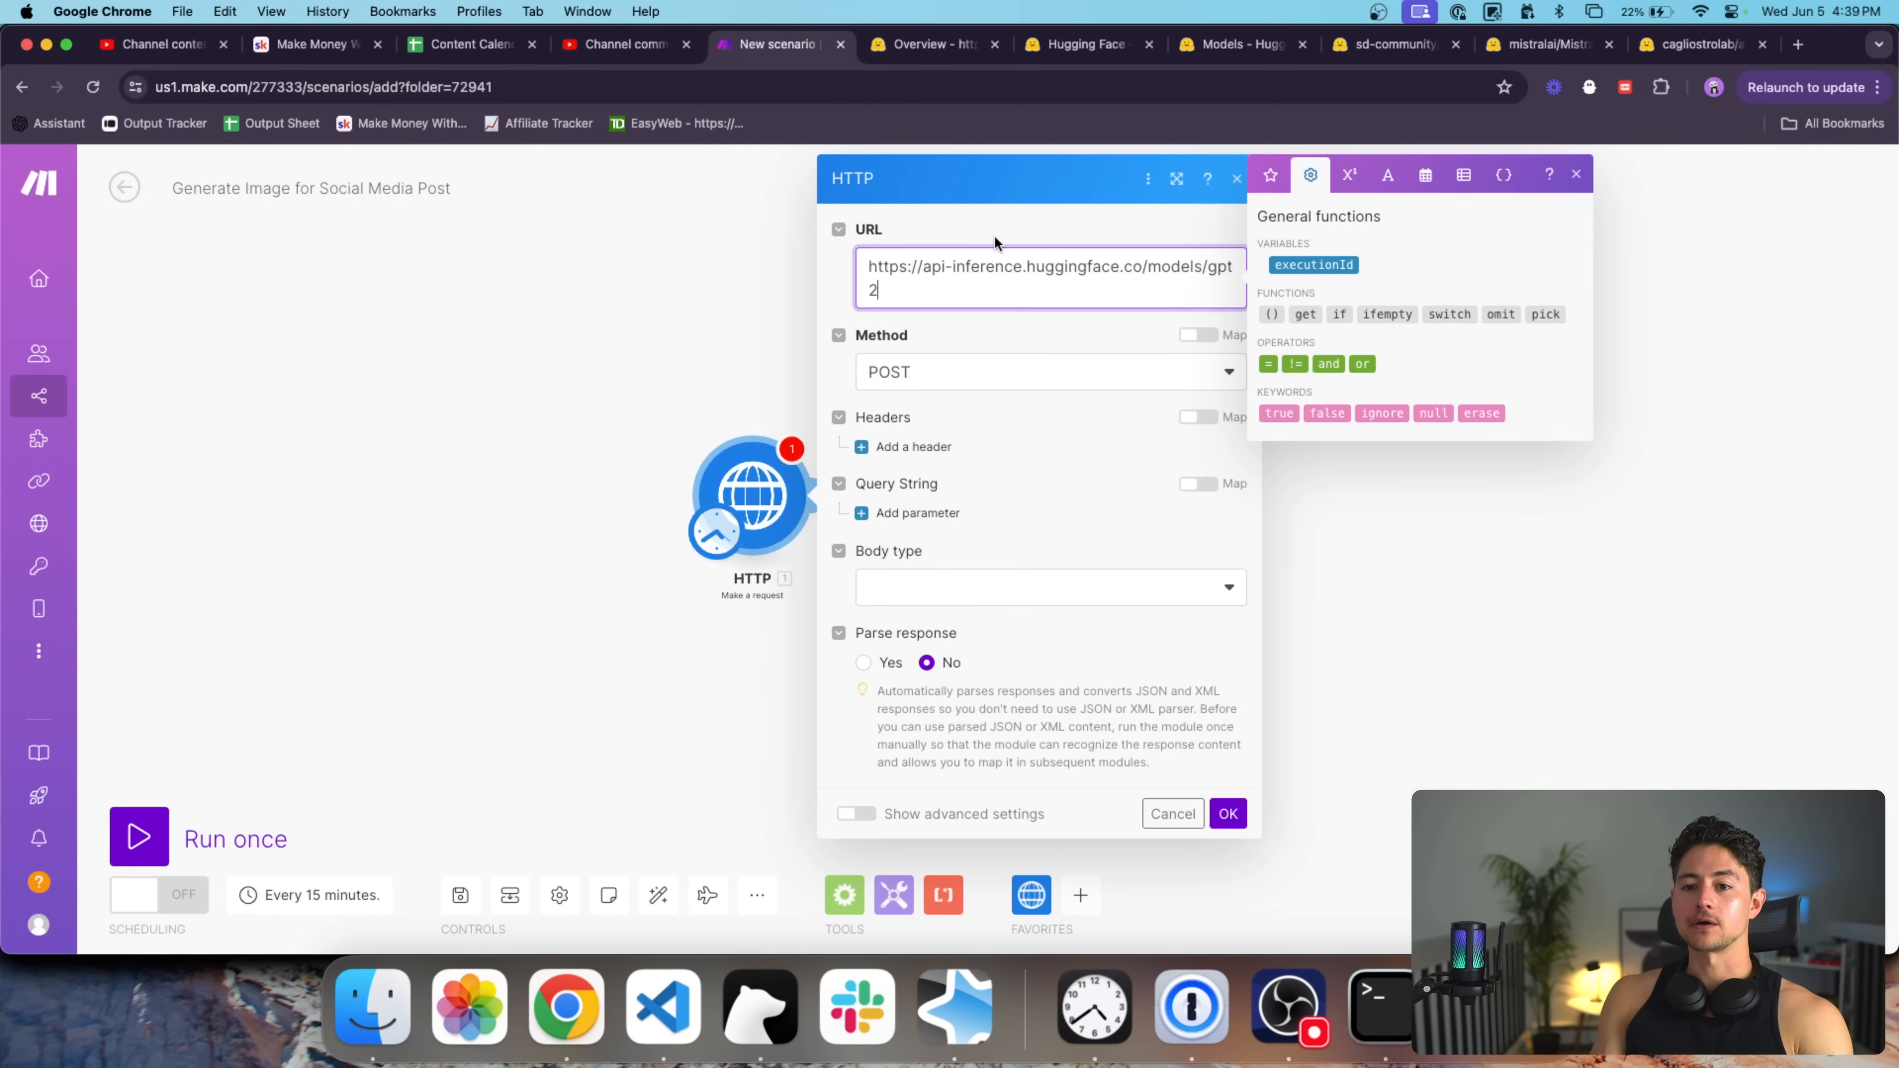
pyautogui.moveTo(968, 293); pyautogui.dragTo(850, 277)
pyautogui.press('super+c')
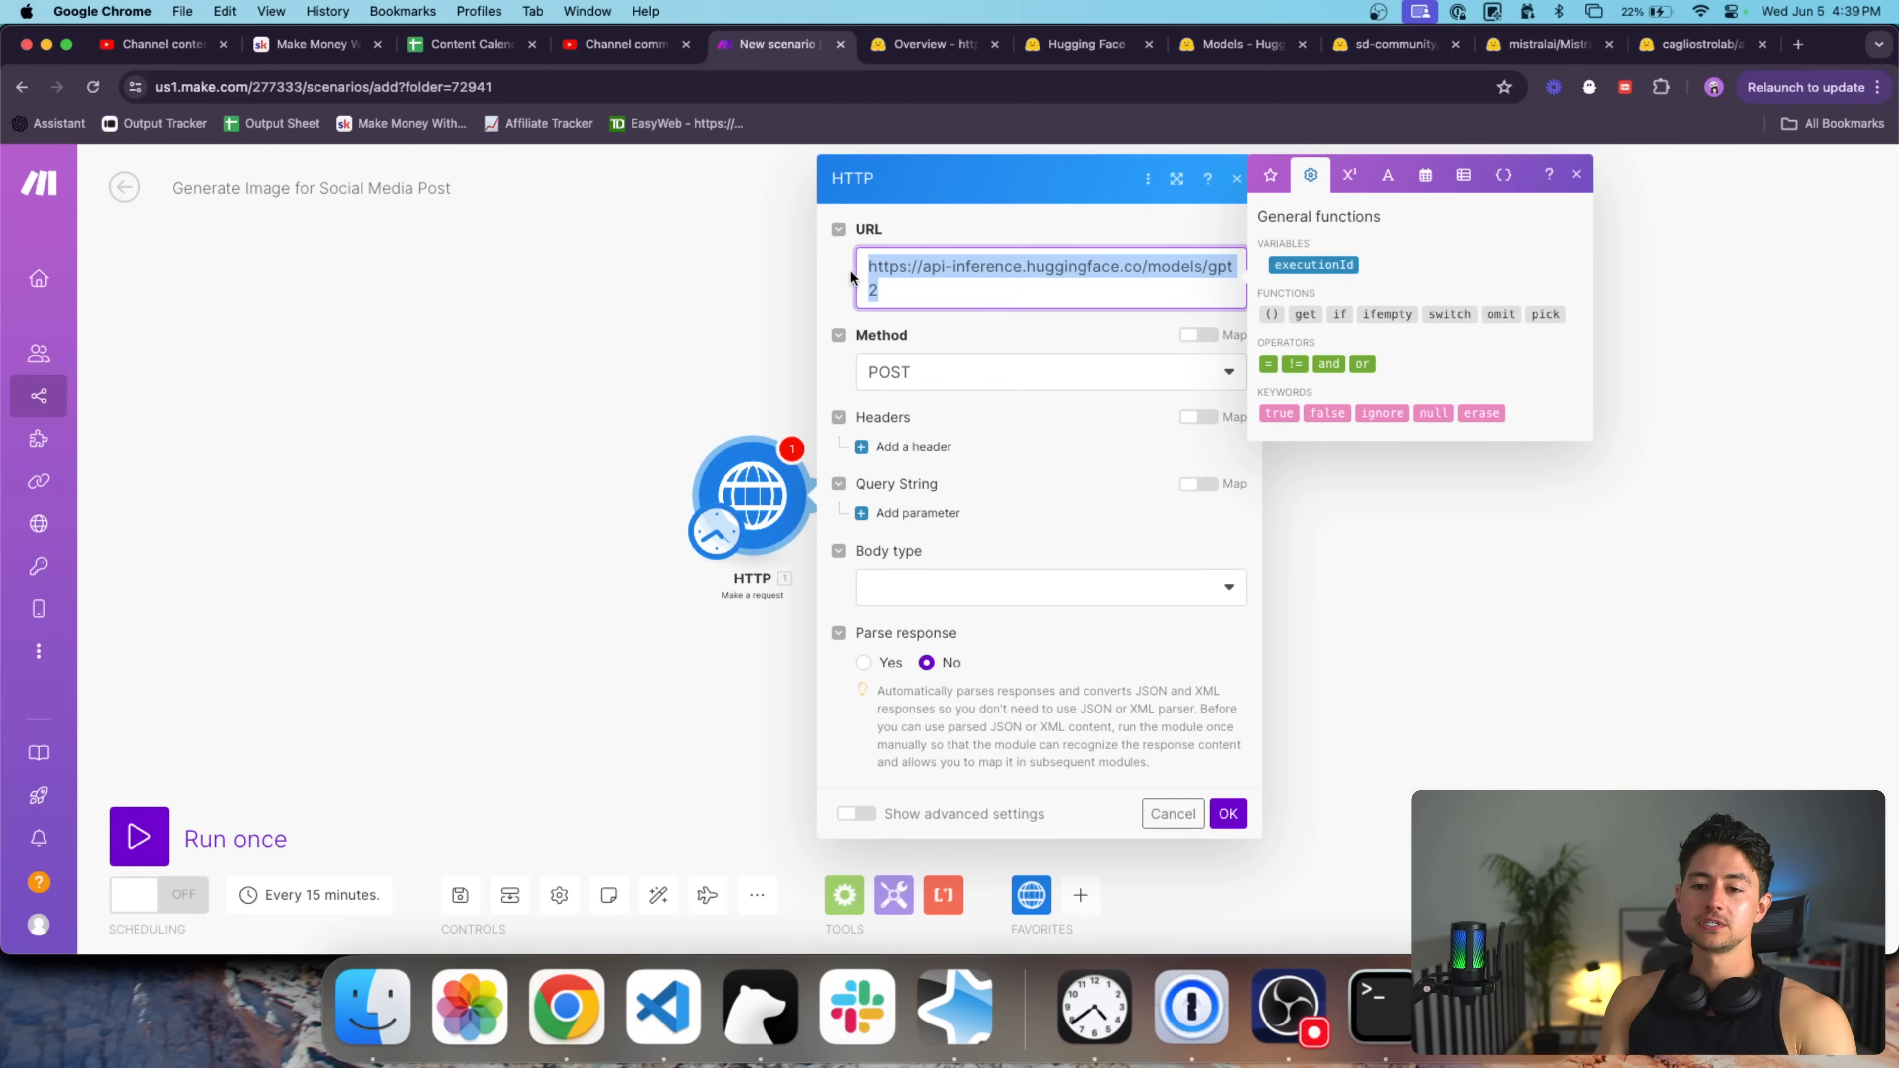
pyautogui.click(895, 237)
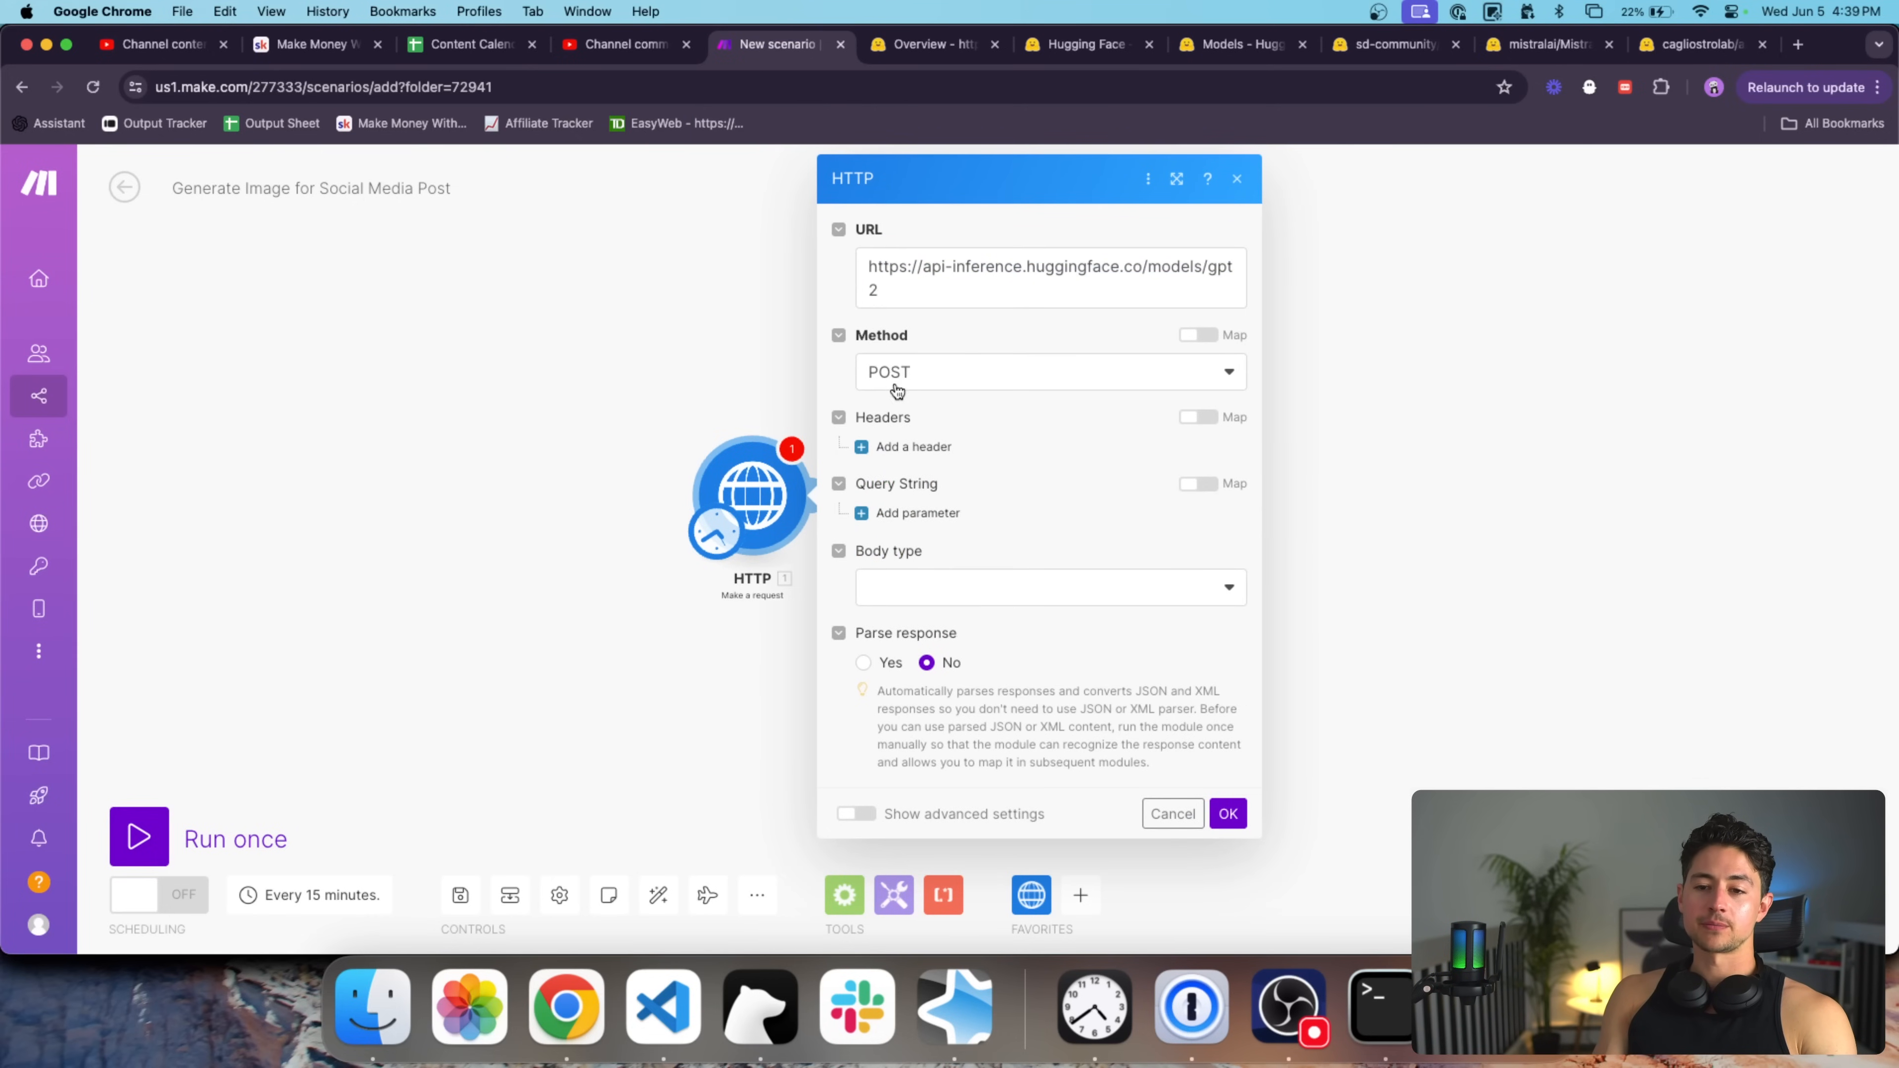
# Check the Authorization example in the API docs and verify the copied endpoint URL.
pyautogui.hotkey('ctrl', 'Tab')
pyautogui.scroll(-1, 787, 460)
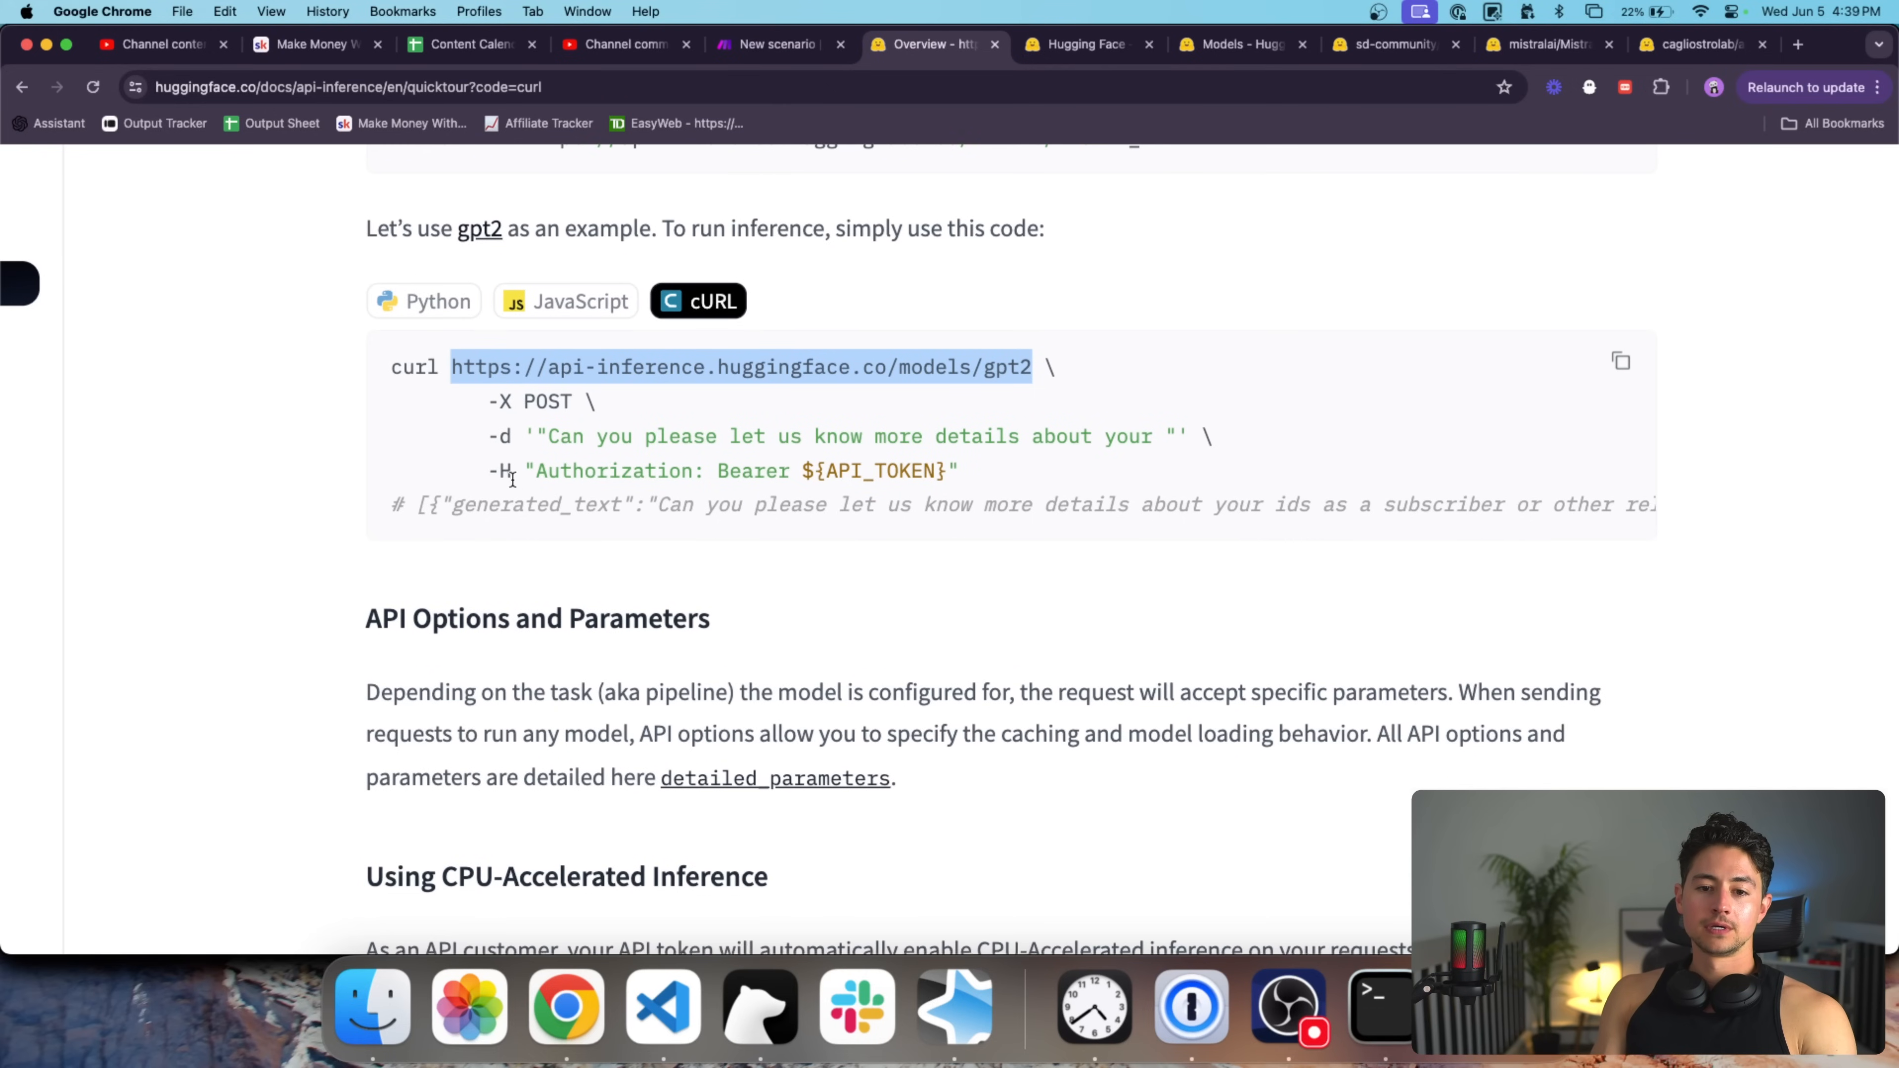
pyautogui.moveTo(513, 478); pyautogui.dragTo(499, 473)
pyautogui.doubleClick(602, 479)
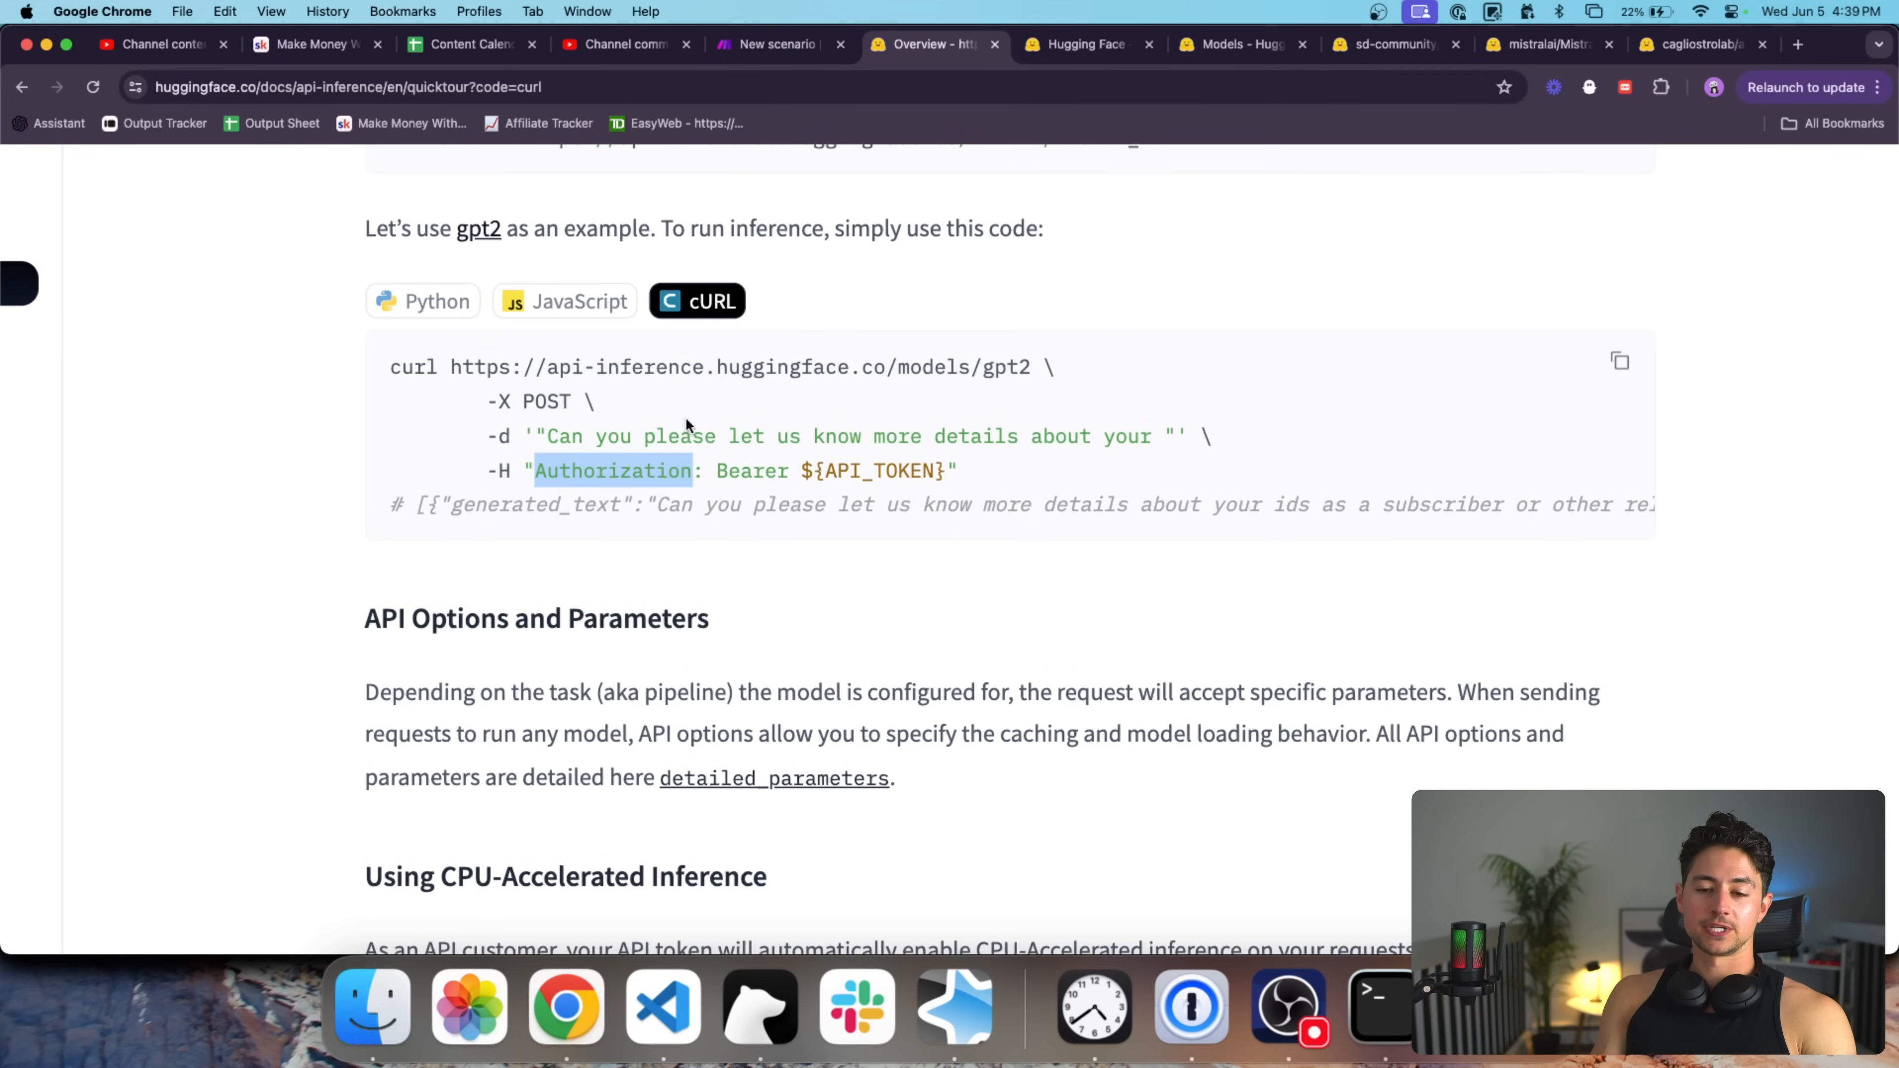
pyautogui.click(1166, 88)
pyautogui.press('super+v')
pyautogui.press('super+a')
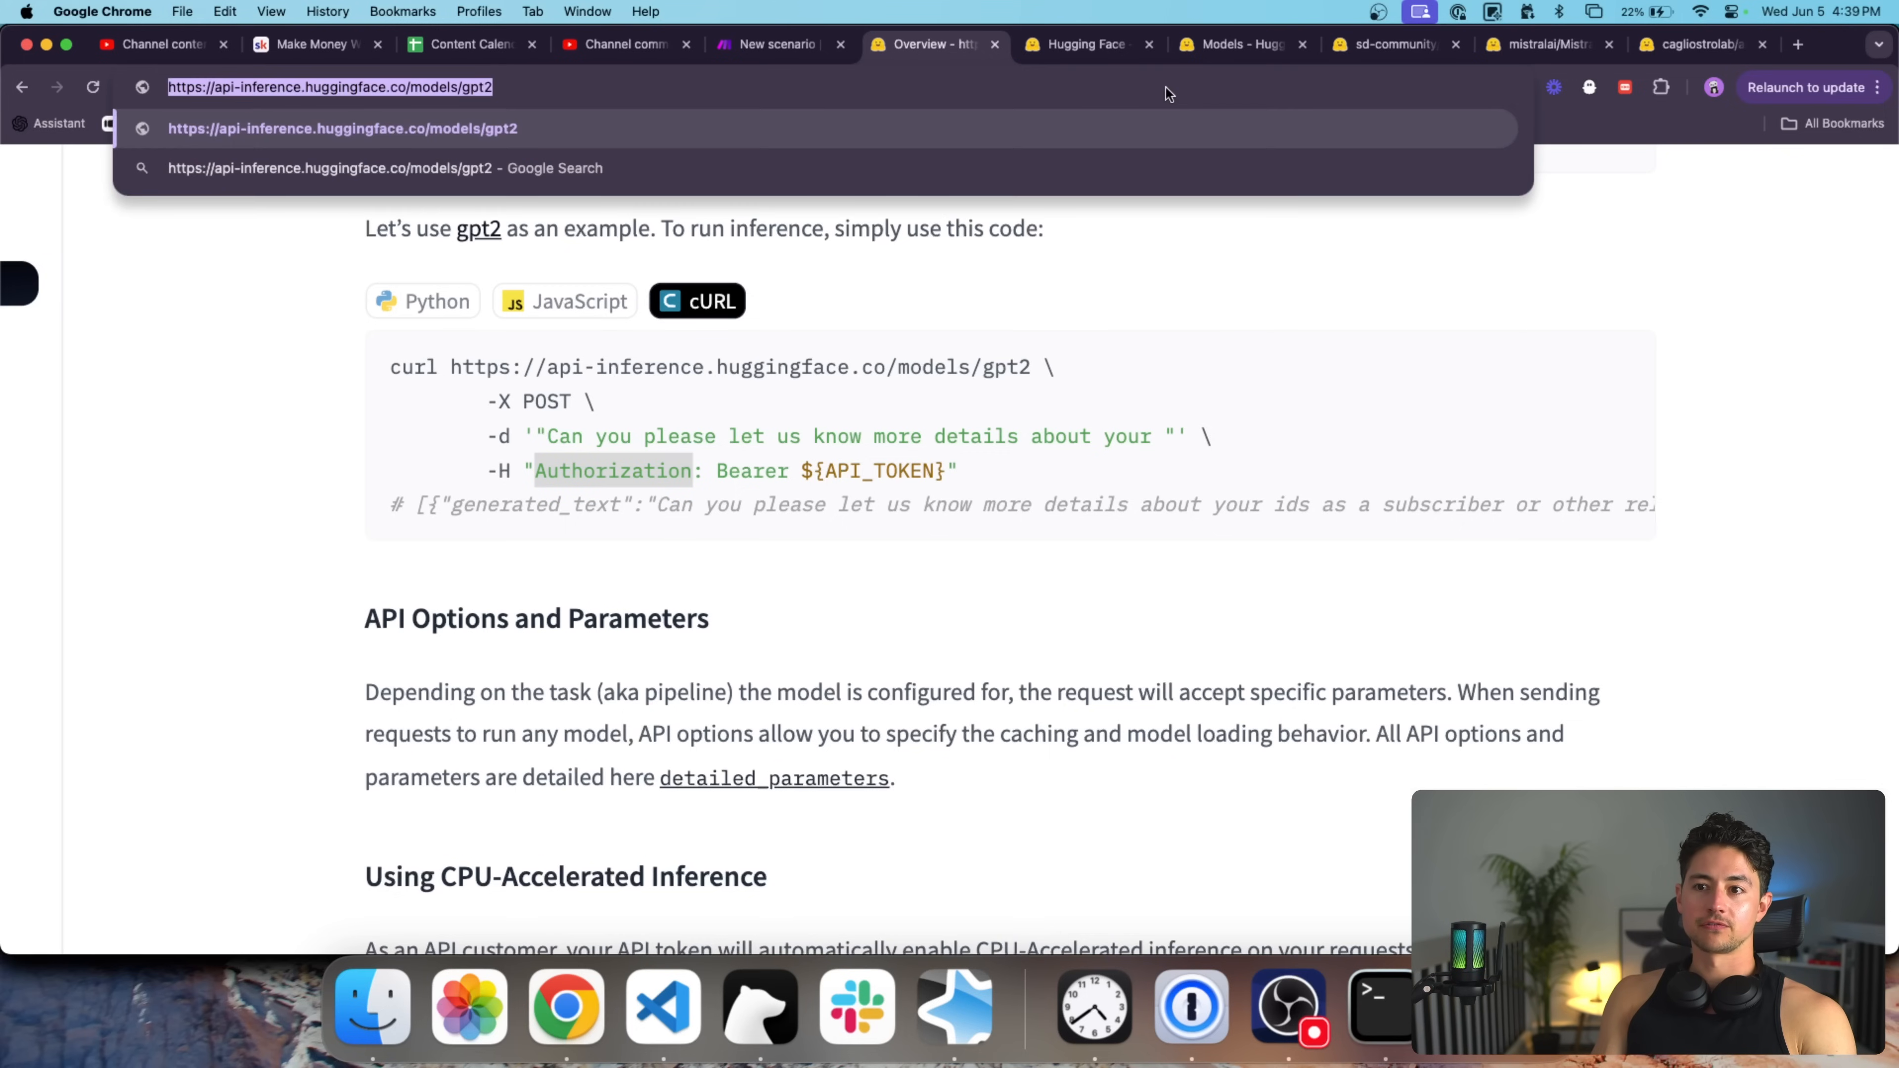
# Invalidate and refresh the 'YouTube Video Example' token and copy its new value.
pyautogui.click(1098, 43)
pyautogui.hotkey('ctrl', 'Tab')
pyautogui.hotkey('ctrl', 'Tab')
pyautogui.click(1103, 45)
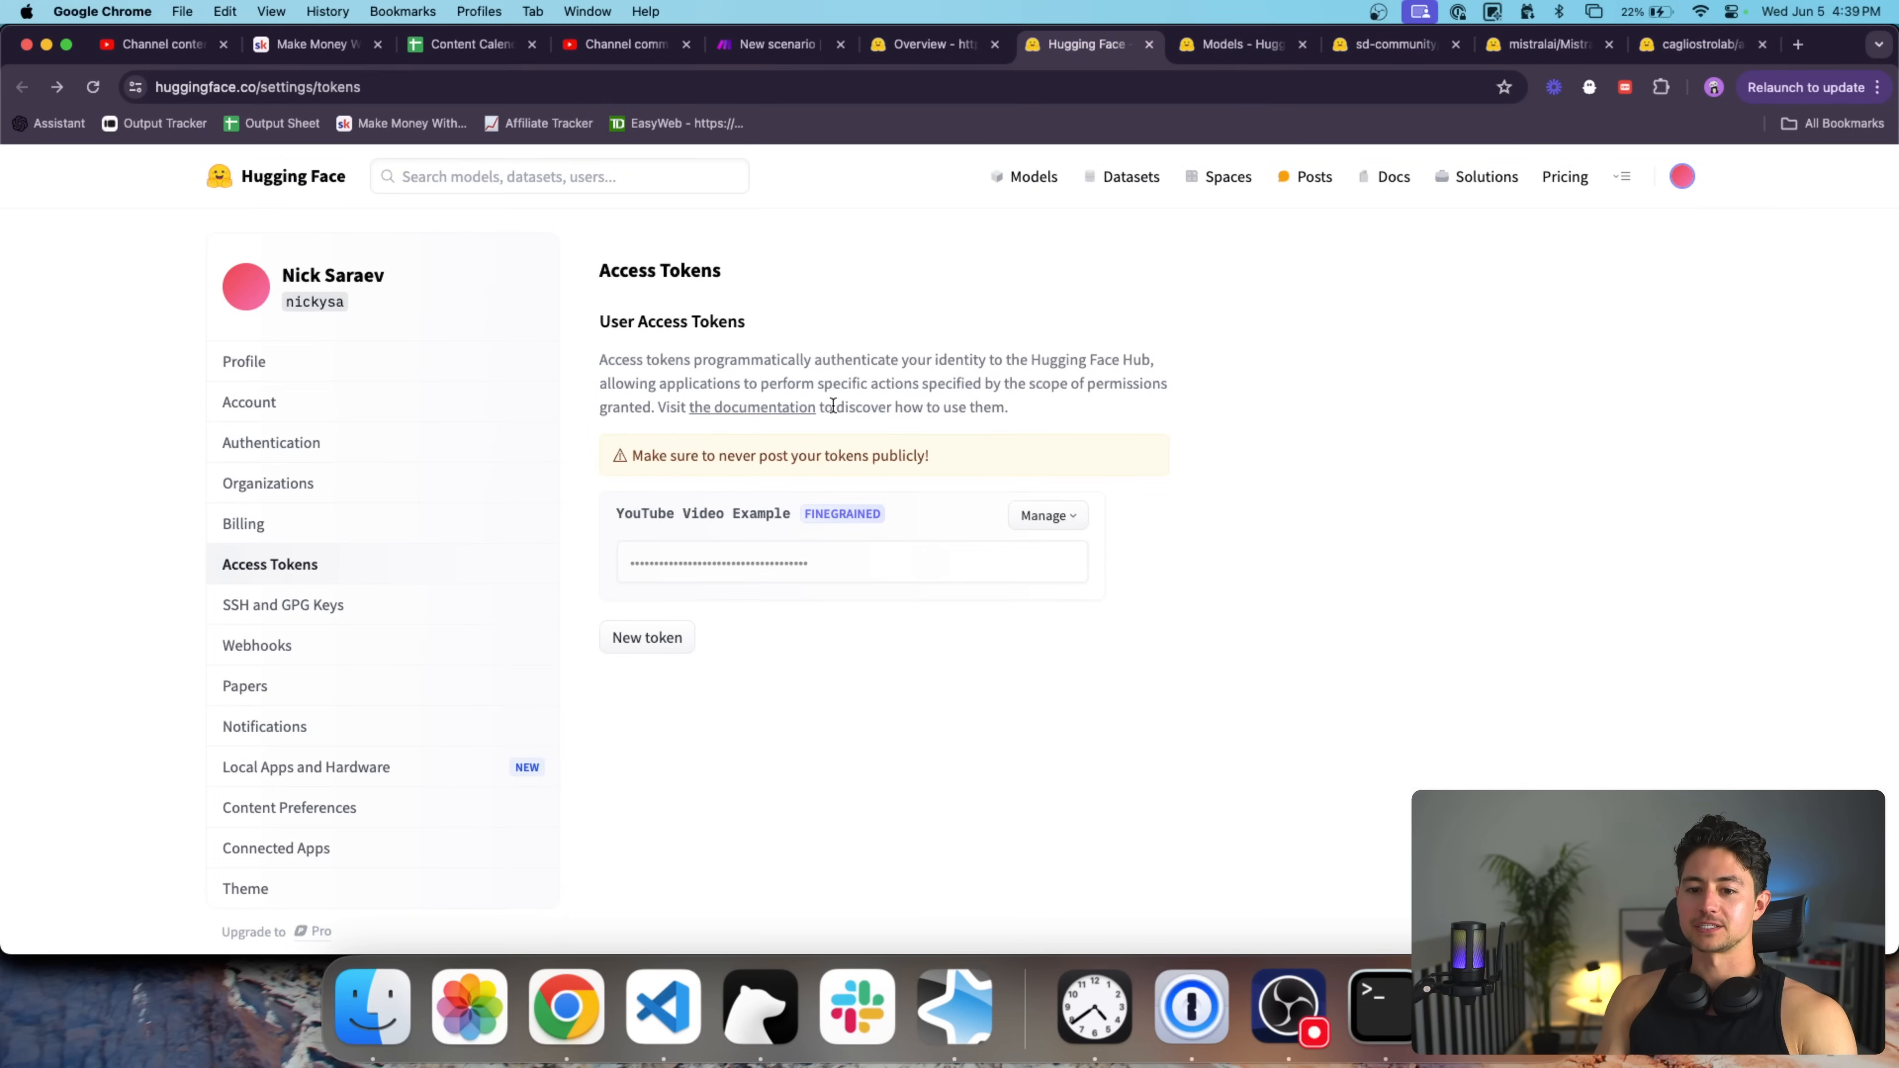
pyautogui.click(1054, 517)
pyautogui.click(1022, 589)
pyautogui.click(856, 431)
pyautogui.click(1201, 436)
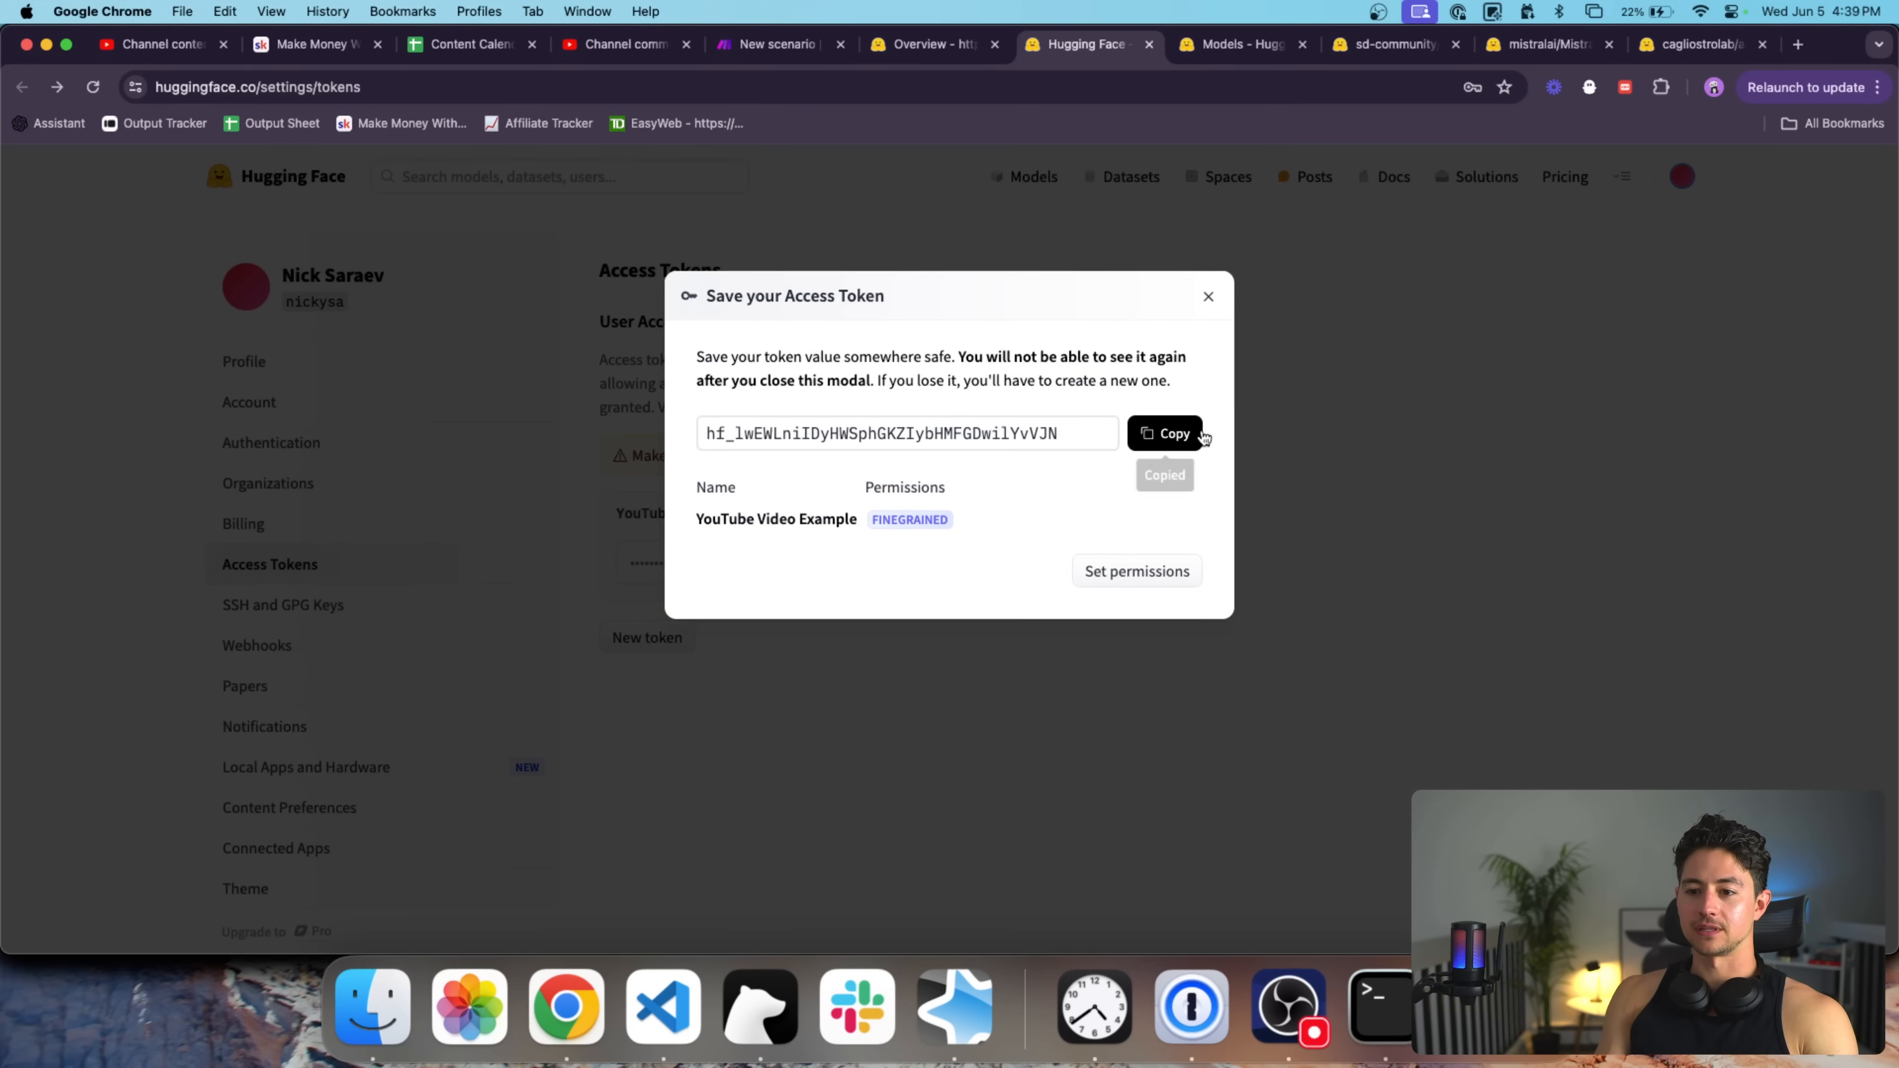
pyautogui.click(1208, 296)
pyautogui.click(791, 43)
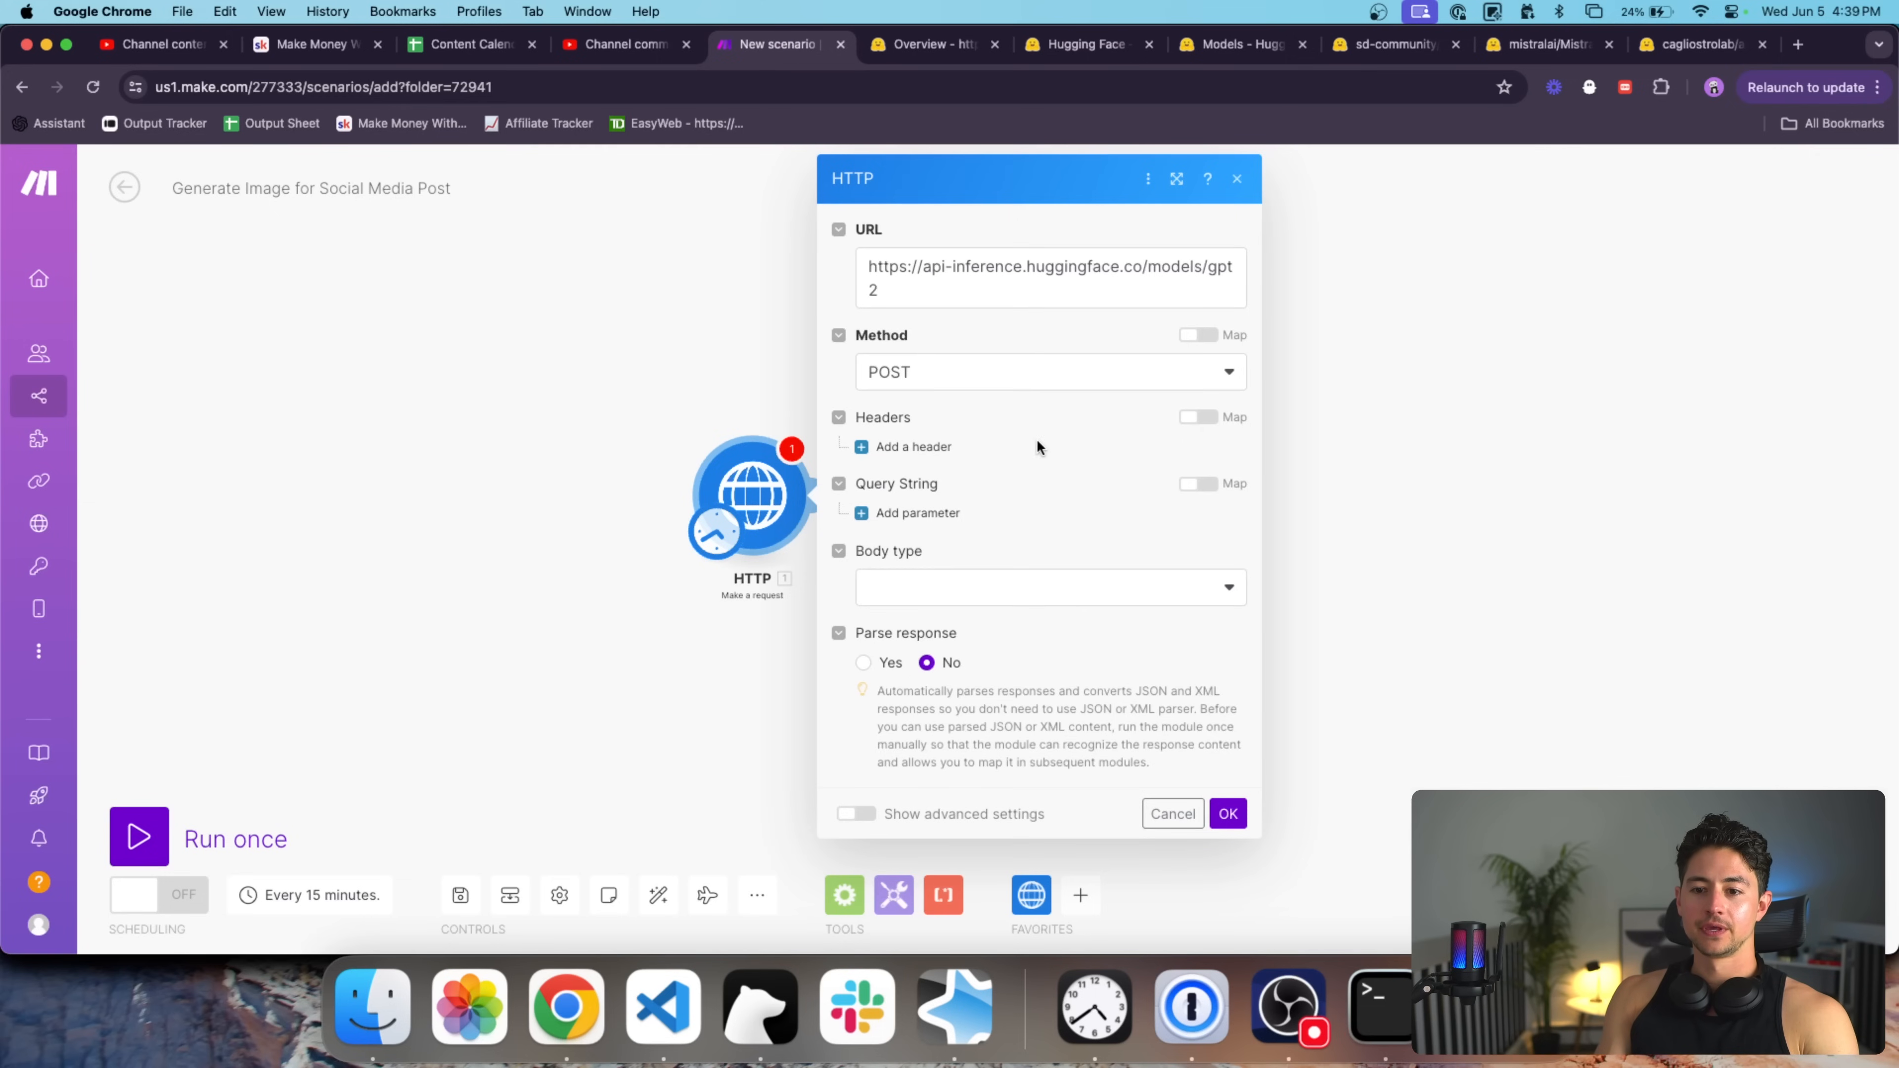
# Add an Authorization header whose value is Bearer followed by the access token.
pyautogui.click(912, 446)
pyautogui.click(961, 506)
pyautogui.write('Authorization')
pyautogui.press('Tab')
pyautogui.write('Bearer')
pyautogui.press('super+v')
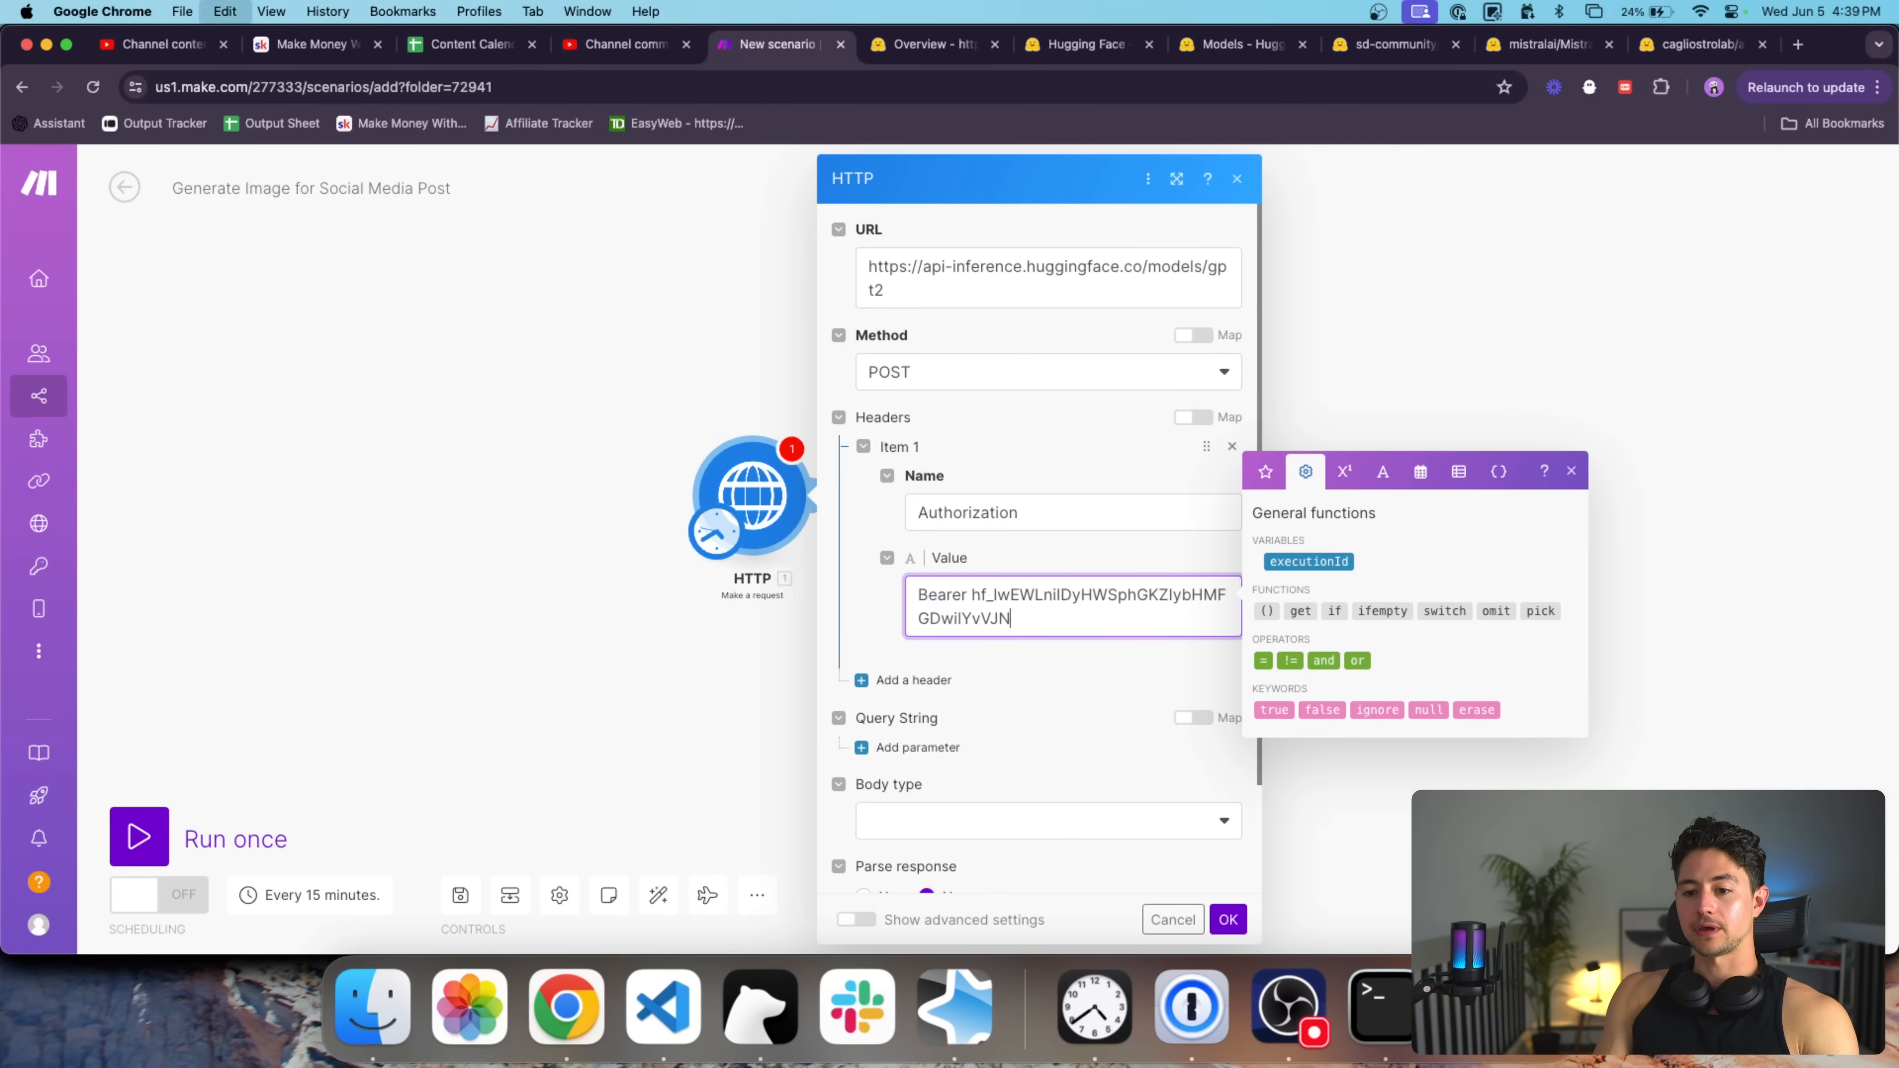
# Compare the header with the API docs example and copy the quoted sample request sentence.
pyautogui.click(920, 53)
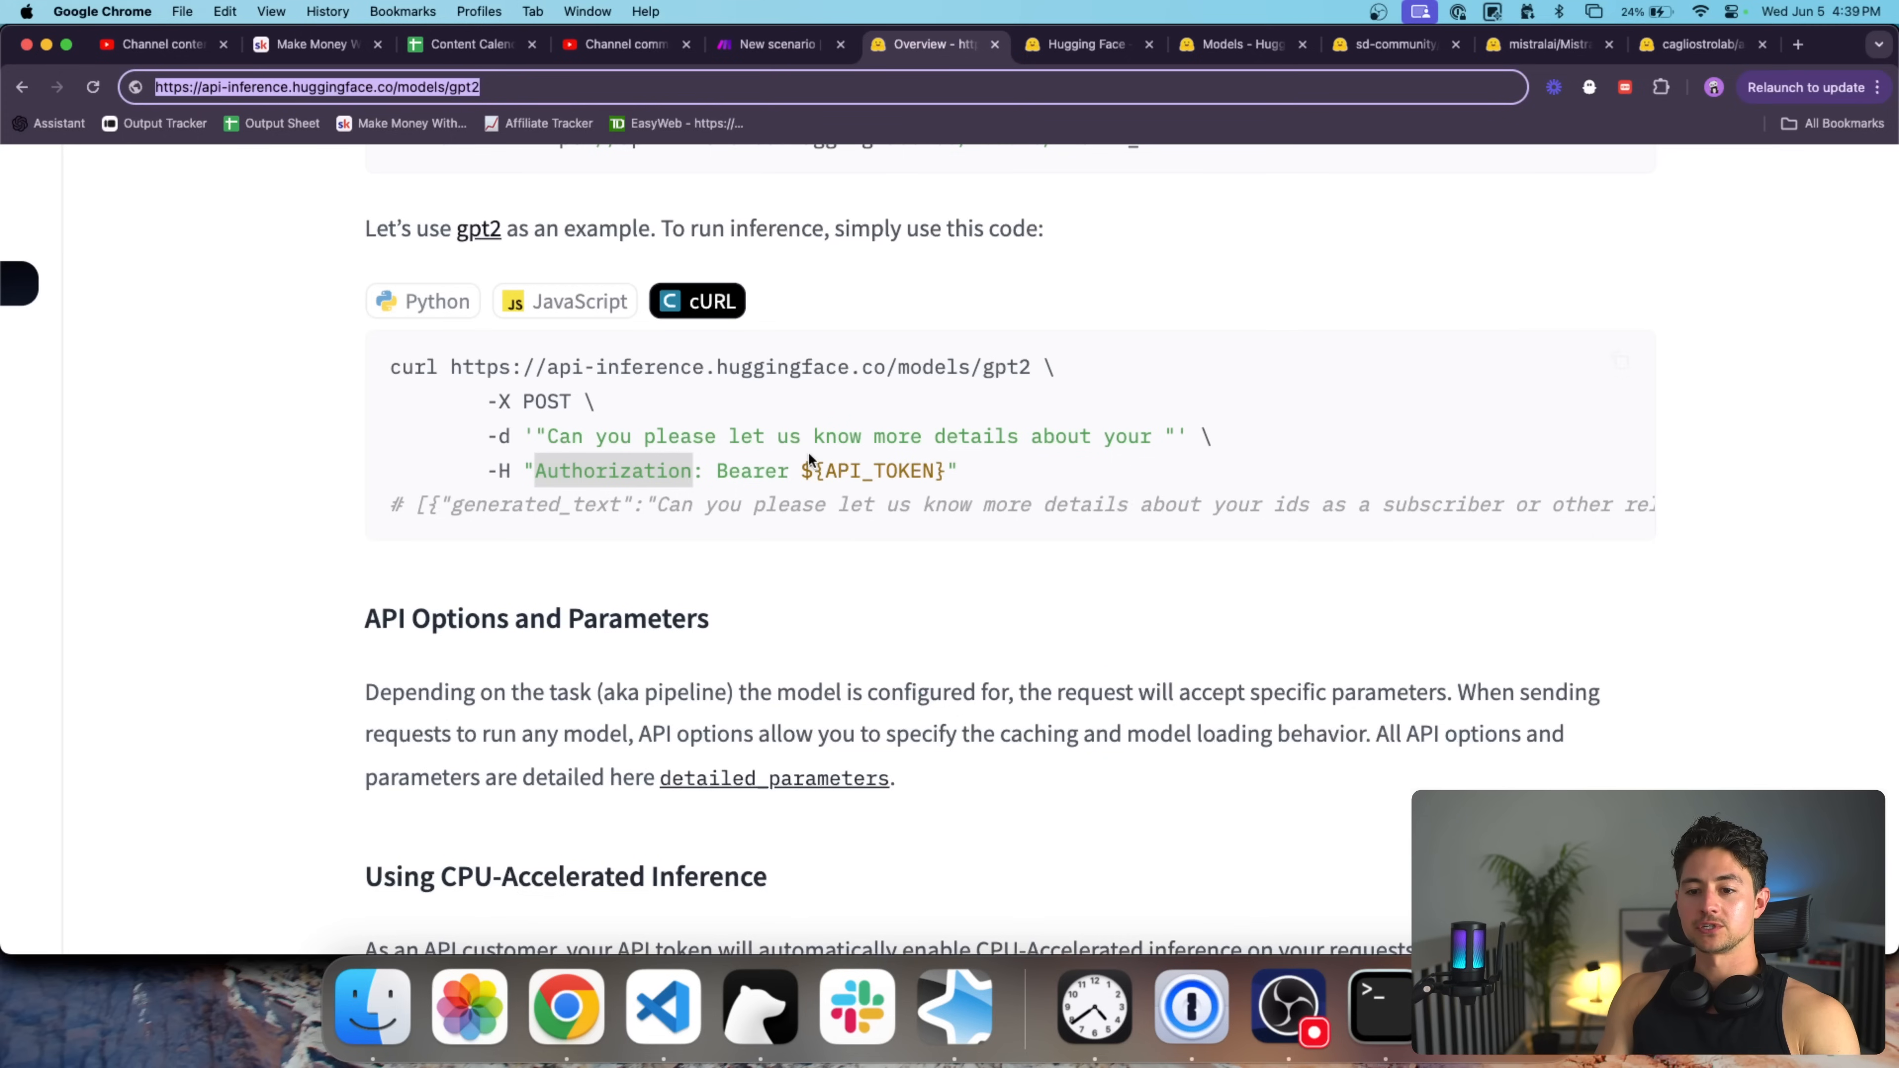
pyautogui.click(542, 474)
pyautogui.moveTo(536, 475); pyautogui.dragTo(694, 477)
pyautogui.click(701, 476)
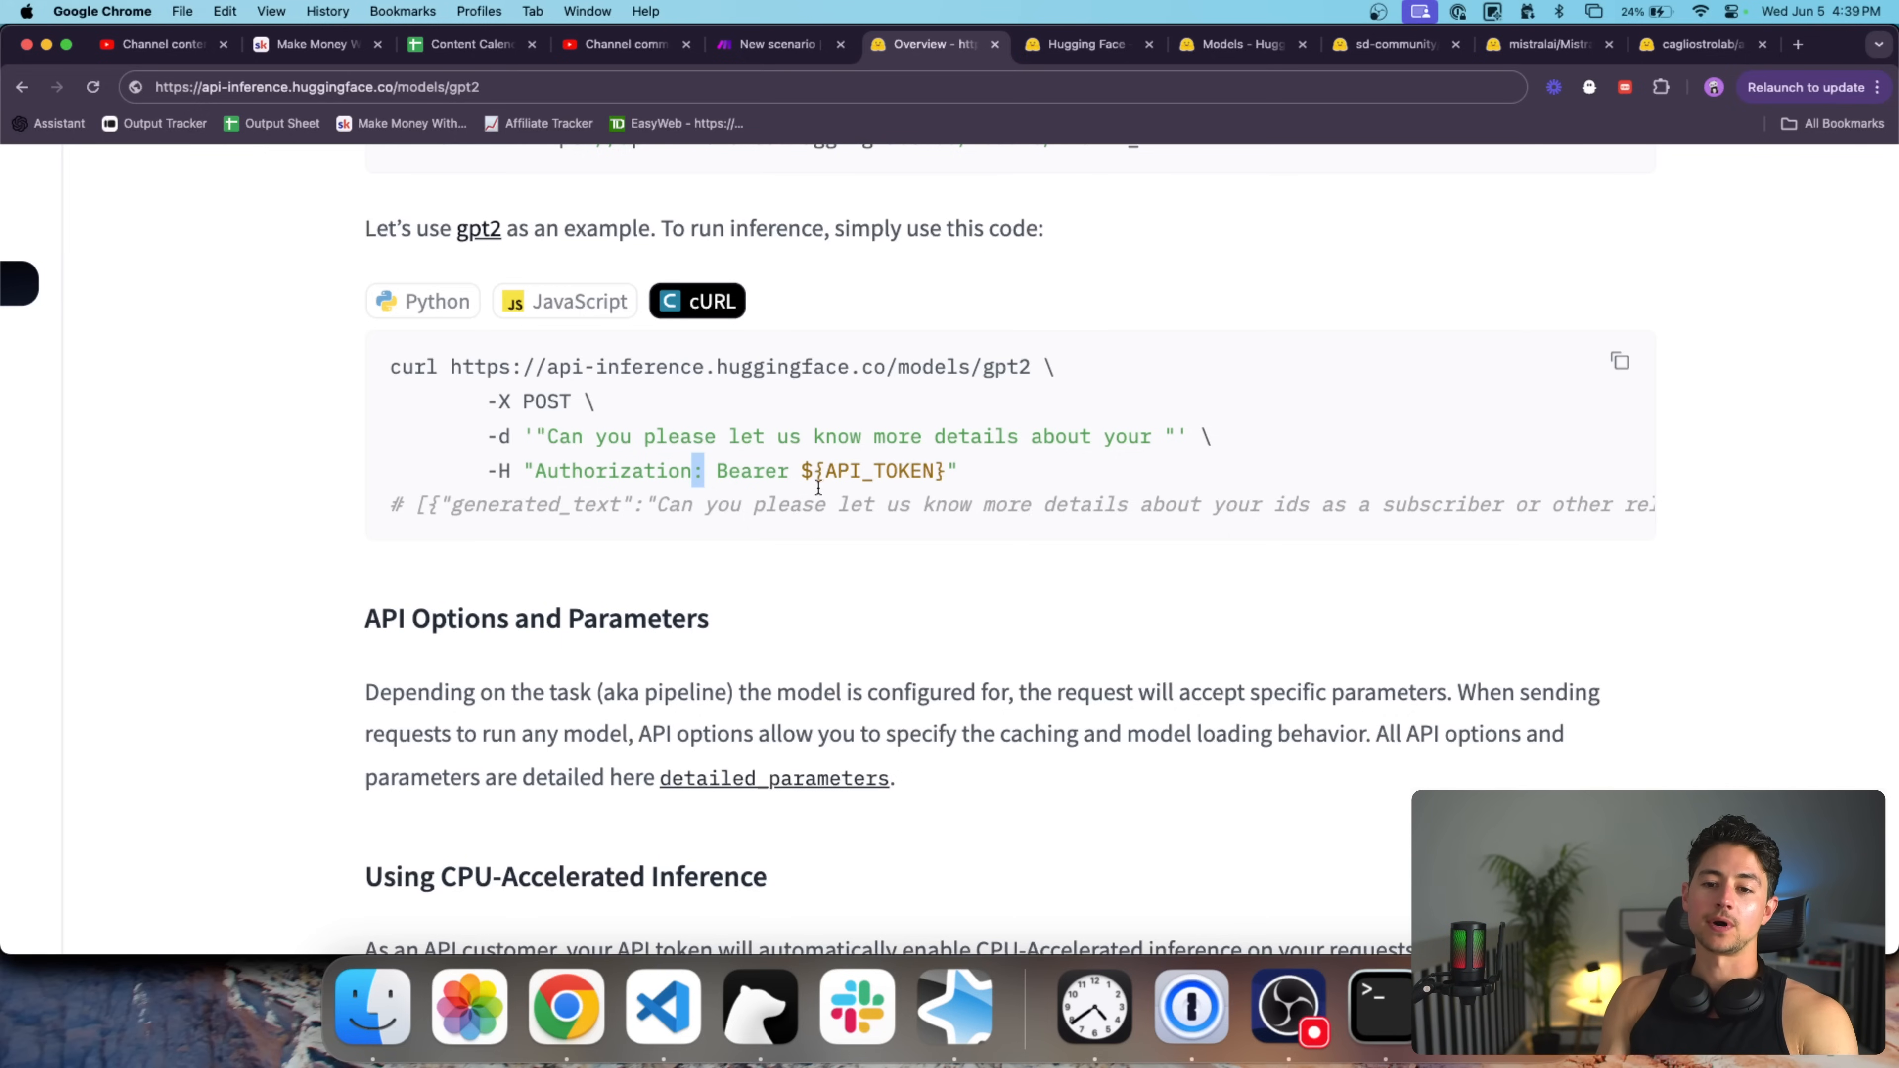
pyautogui.moveTo(711, 471); pyautogui.dragTo(949, 471)
pyautogui.click(778, 44)
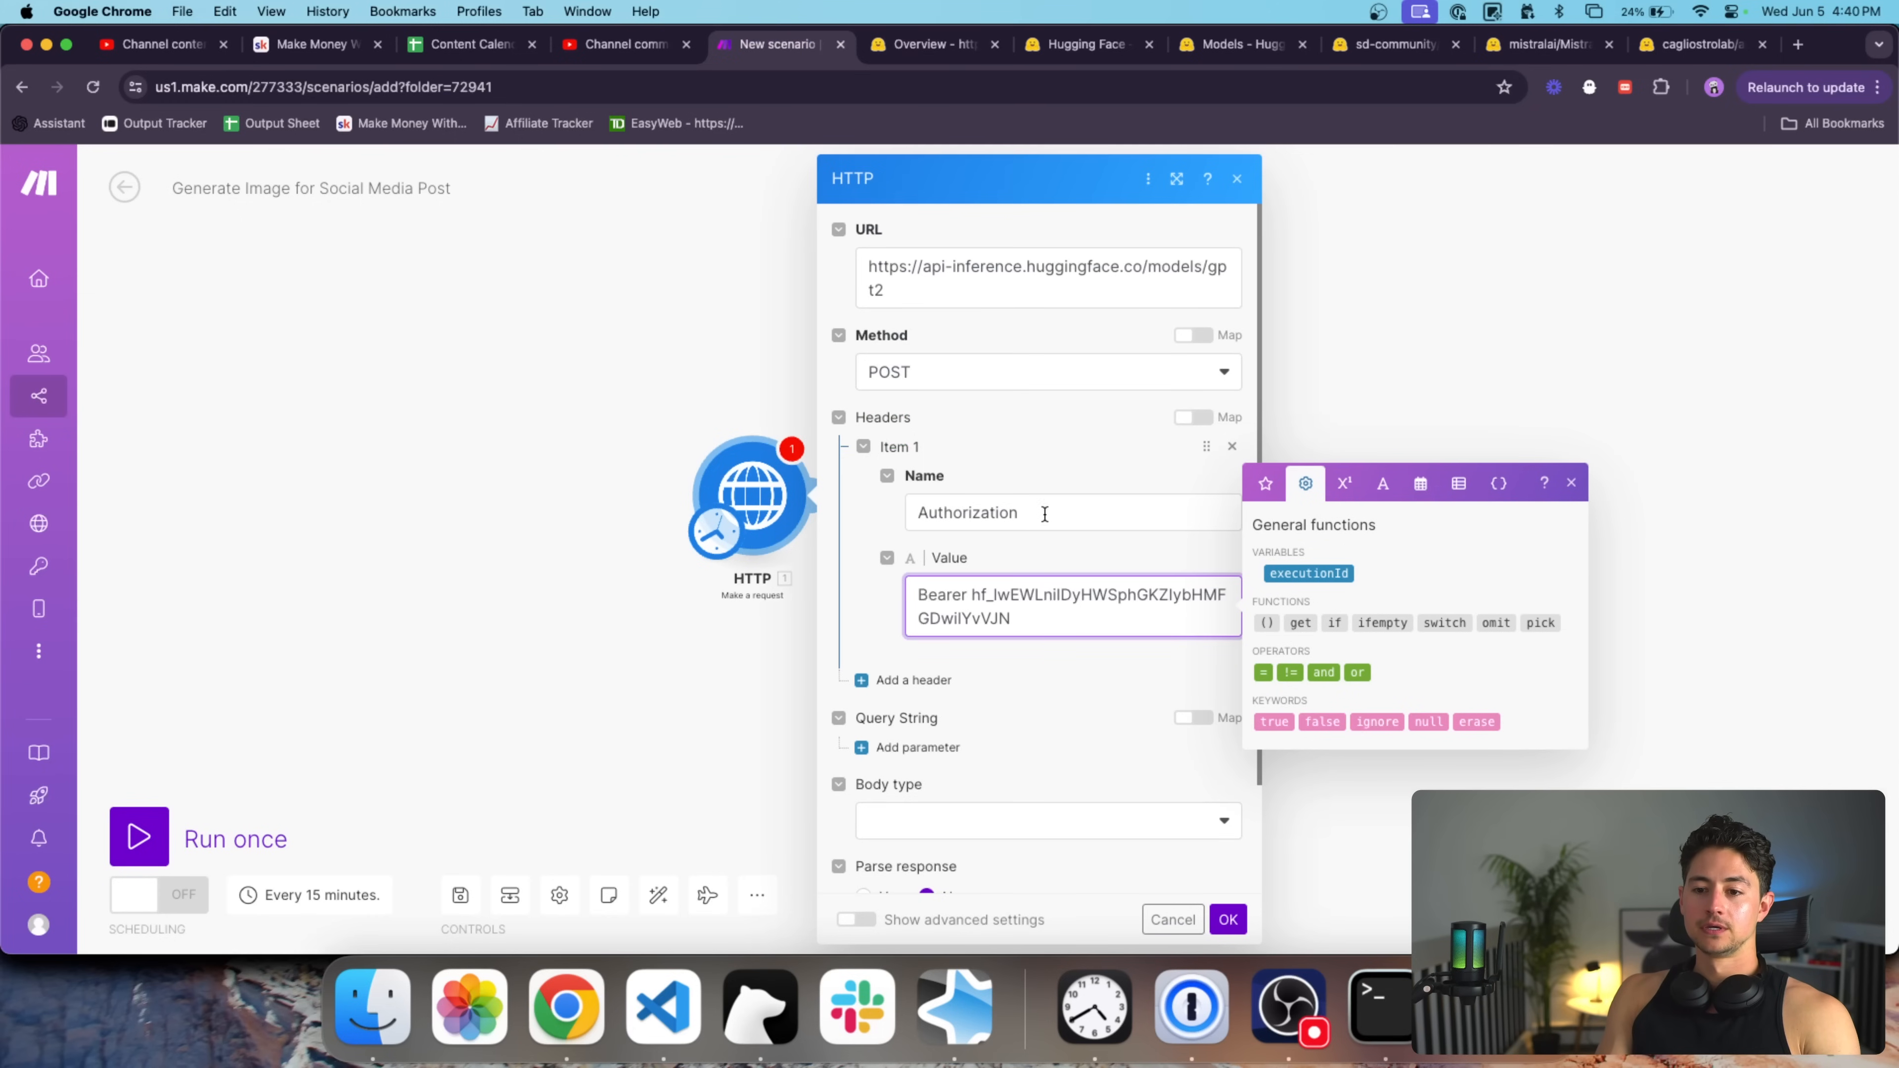
pyautogui.click(874, 39)
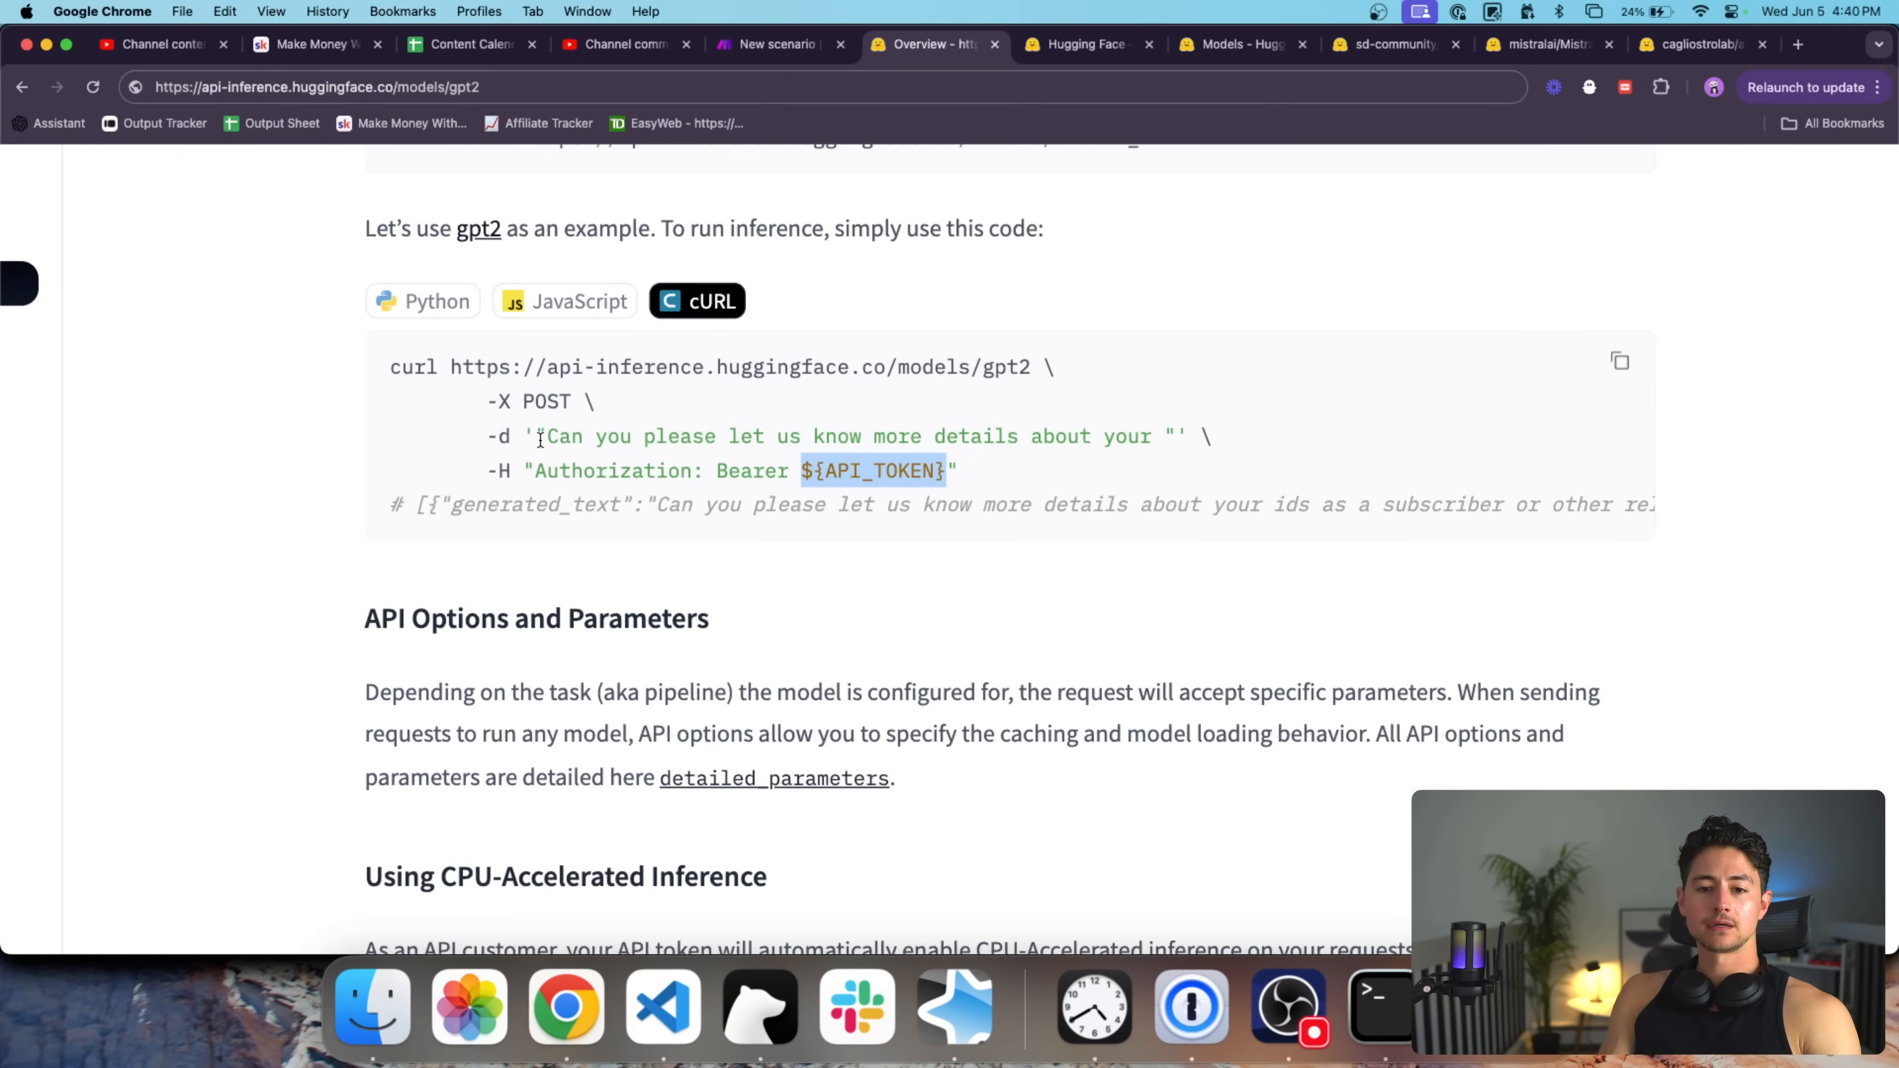
pyautogui.moveTo(535, 432); pyautogui.dragTo(1180, 443)
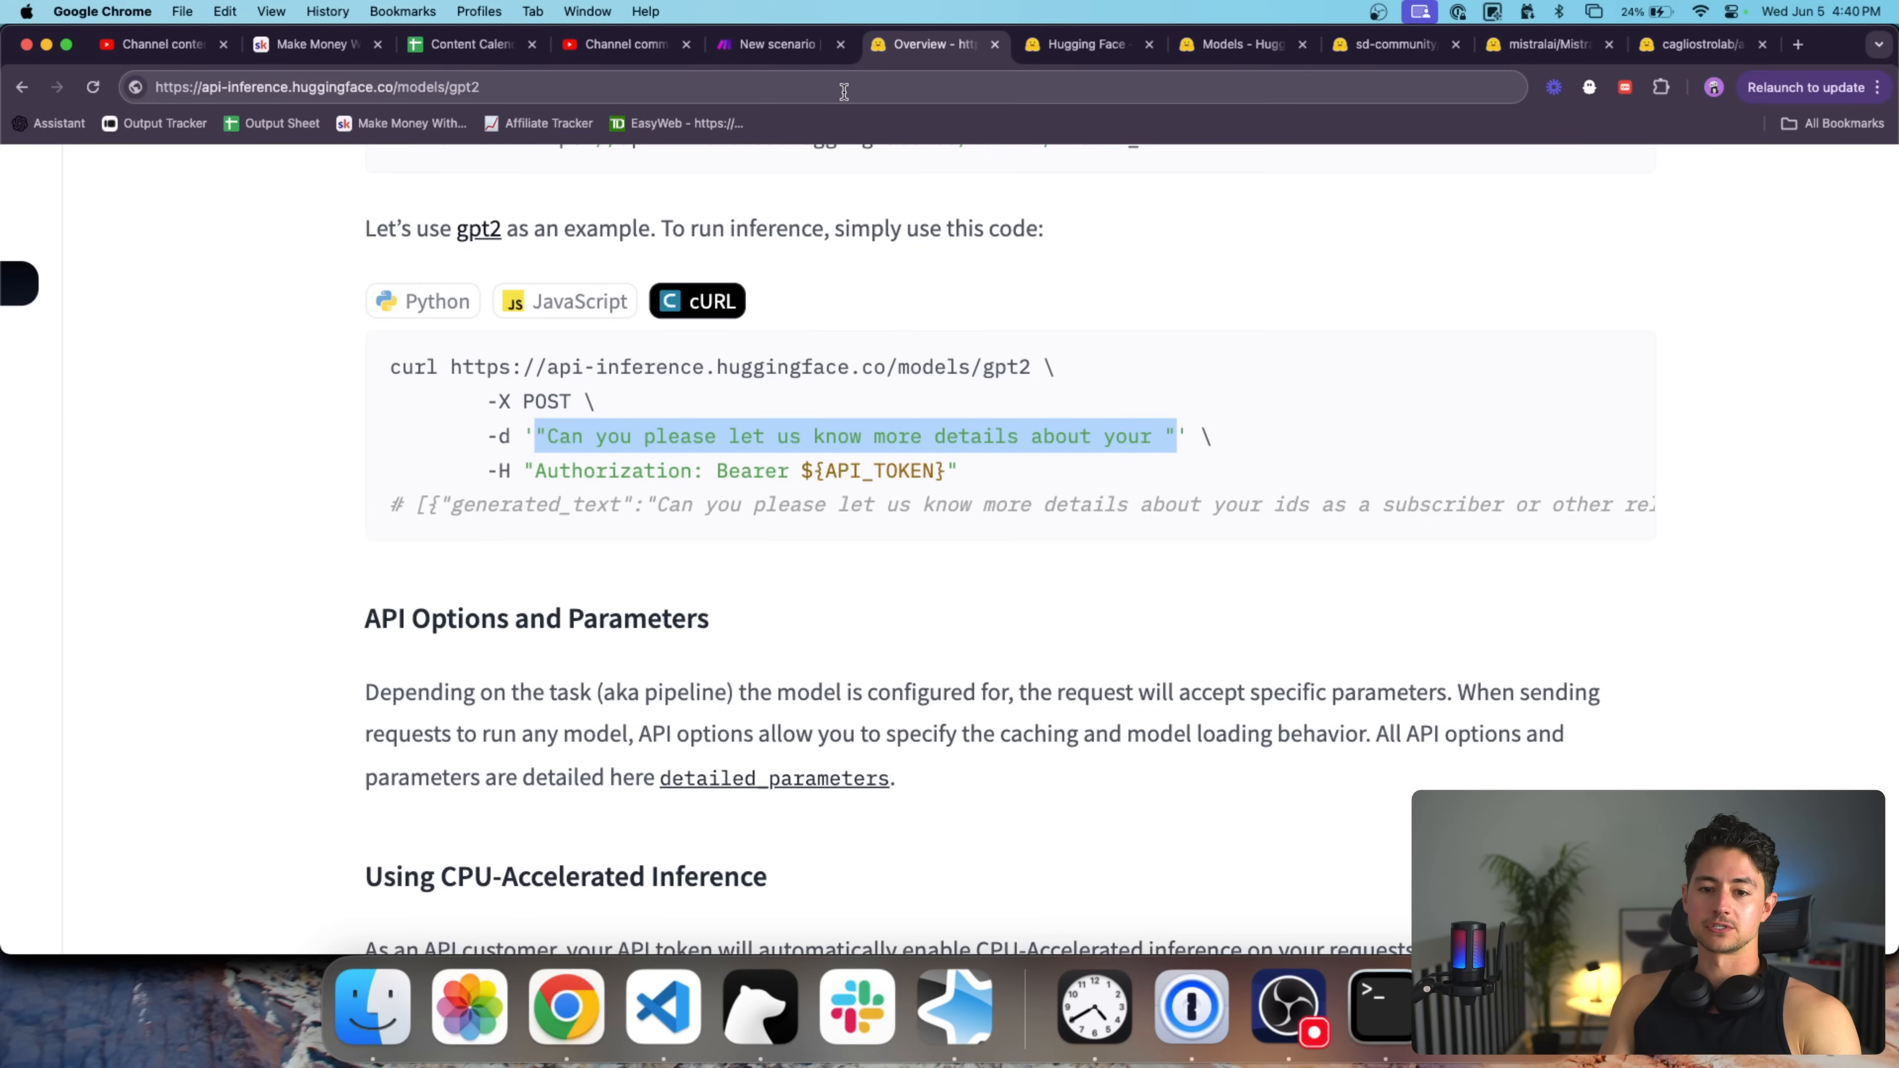
pyautogui.click(810, 52)
# Set a Raw text/plain body containing the pasted gpt2 sample sentence.
pyautogui.scroll(-3, 886, 505)
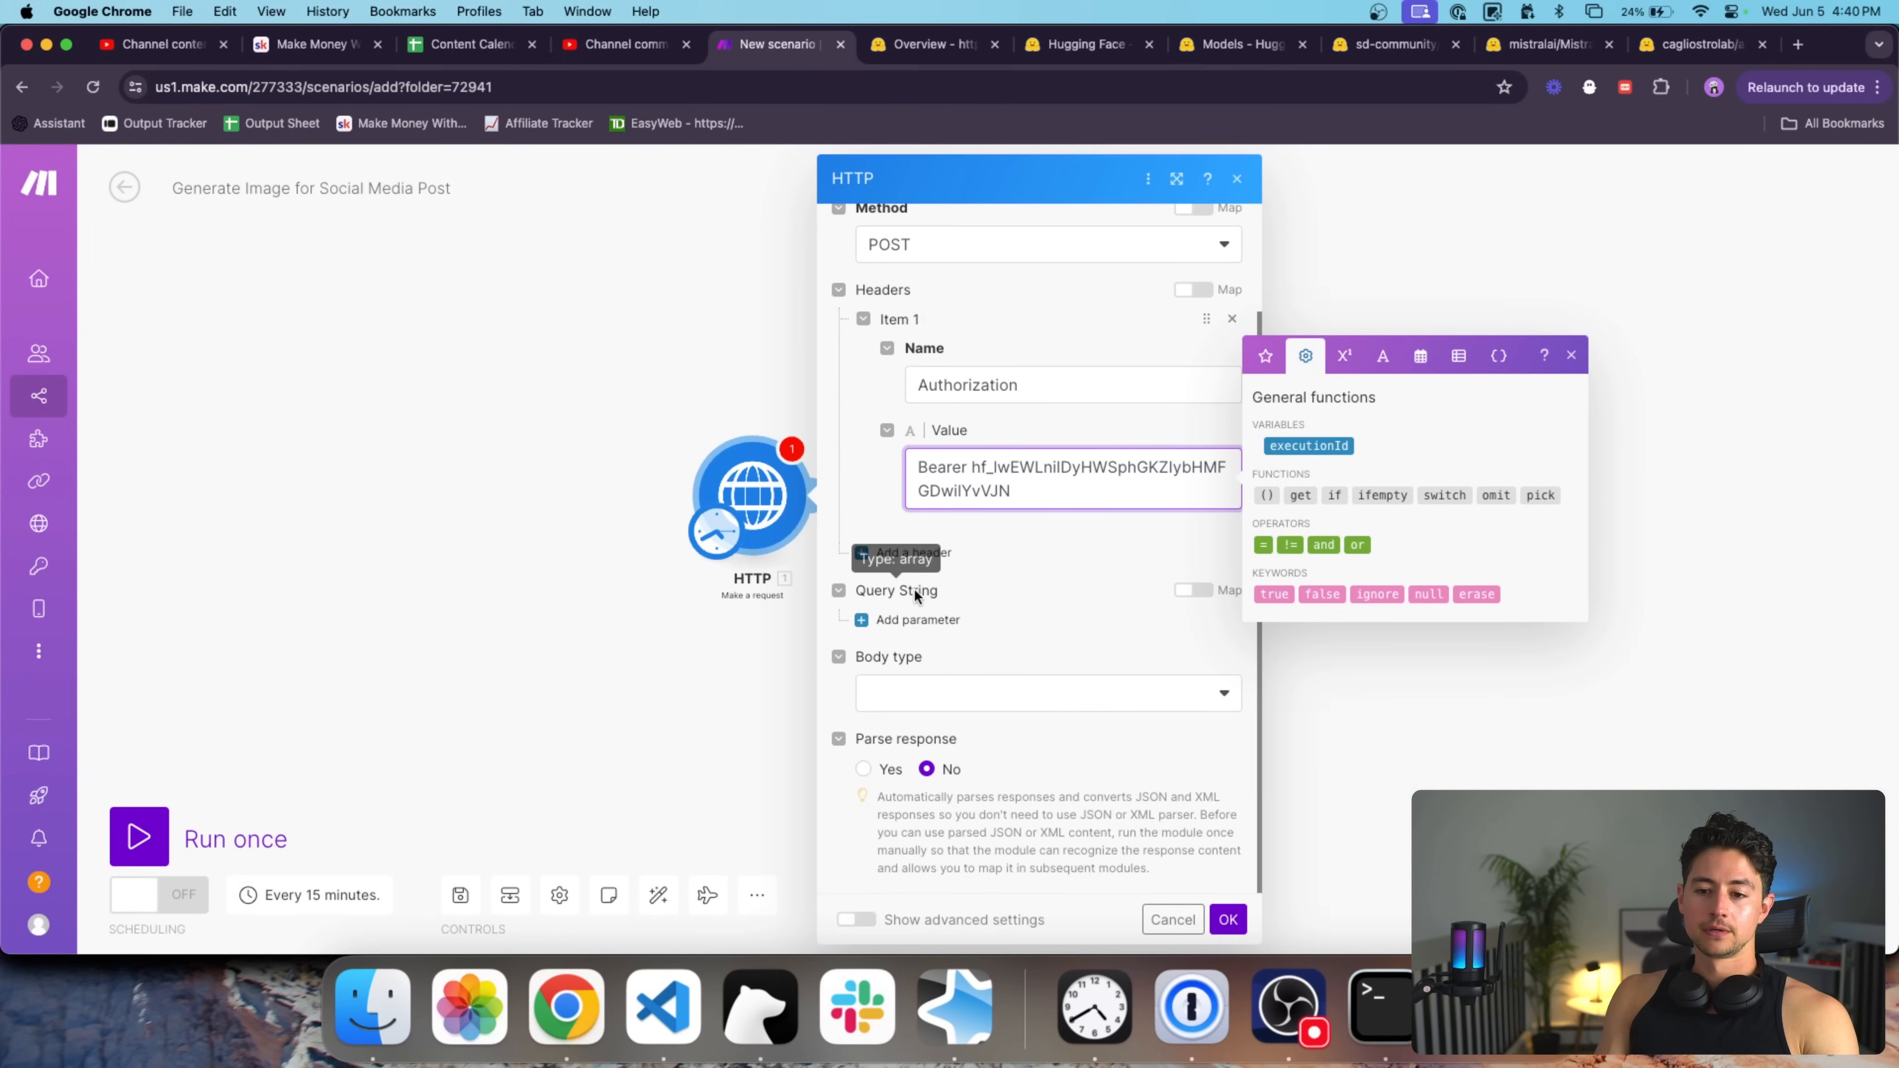
pyautogui.click(939, 692)
pyautogui.click(945, 721)
pyautogui.scroll(-5, 1013, 730)
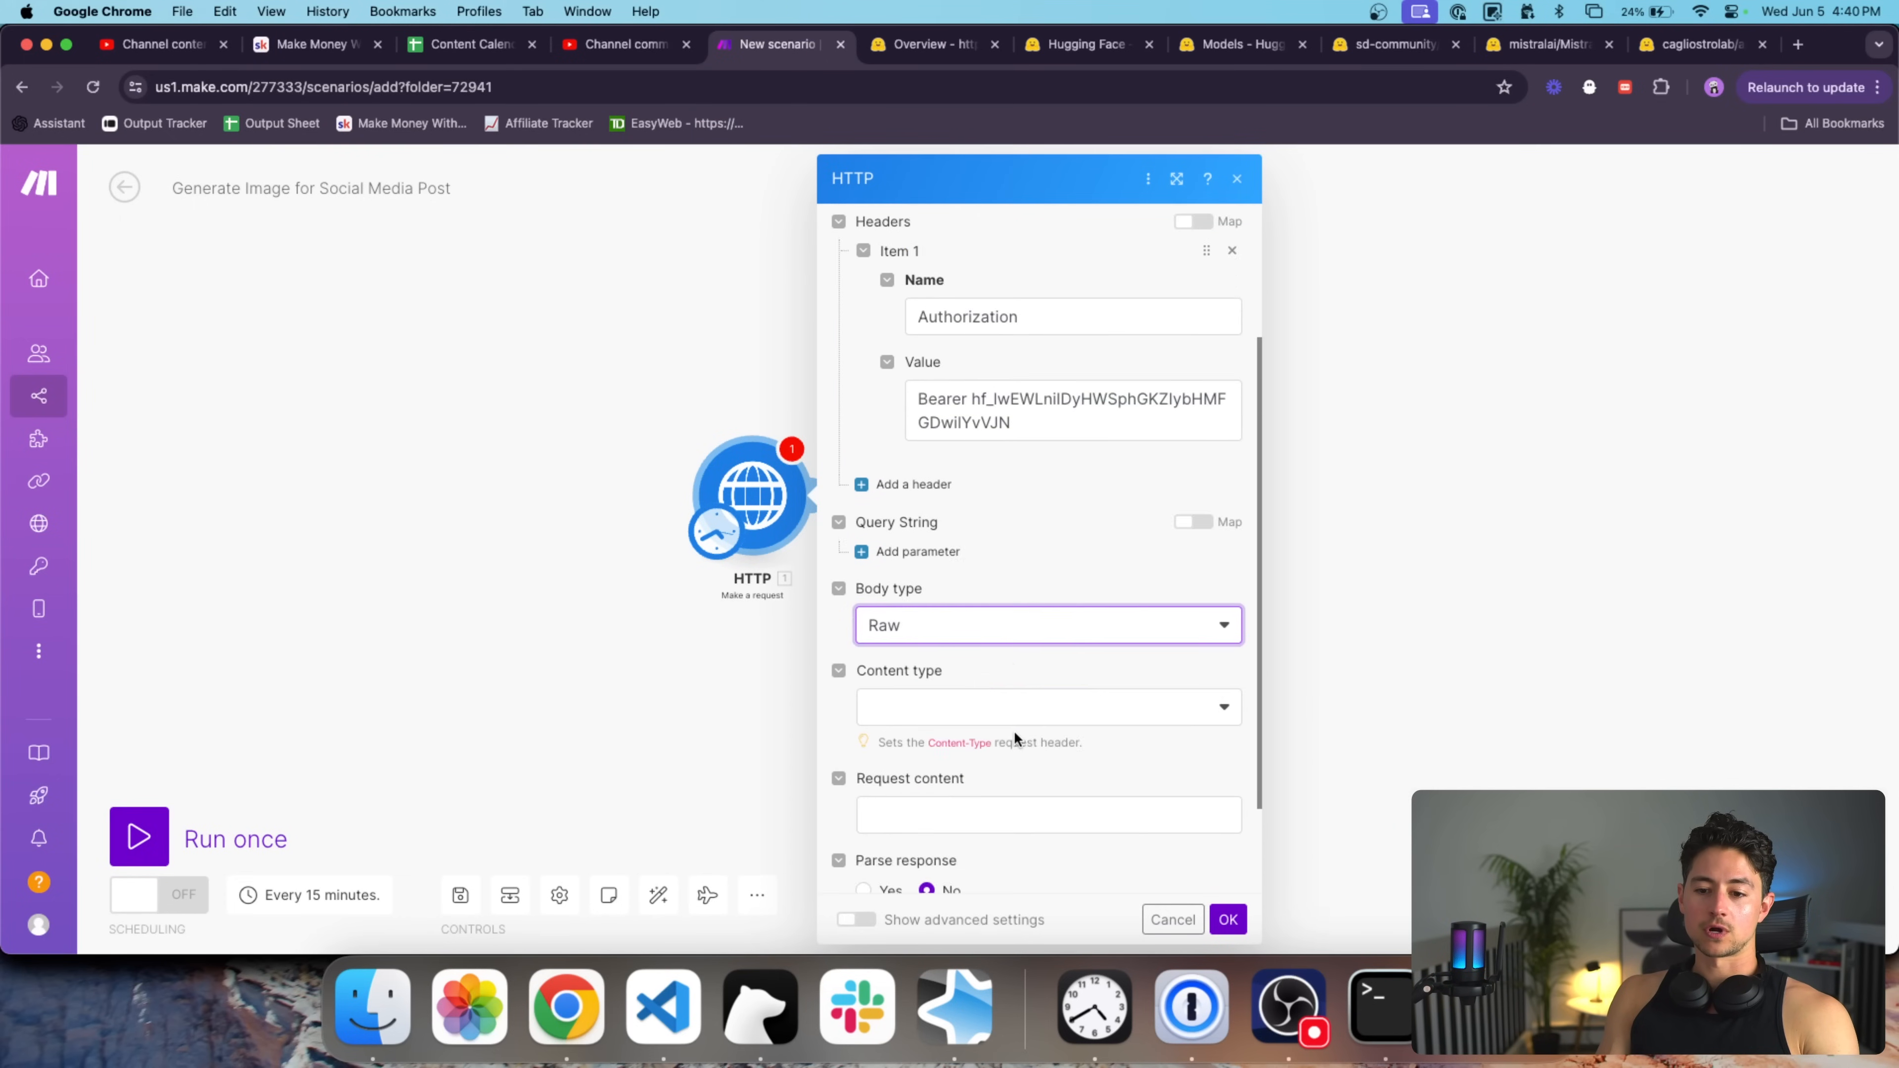
pyautogui.click(951, 598)
pyautogui.click(977, 664)
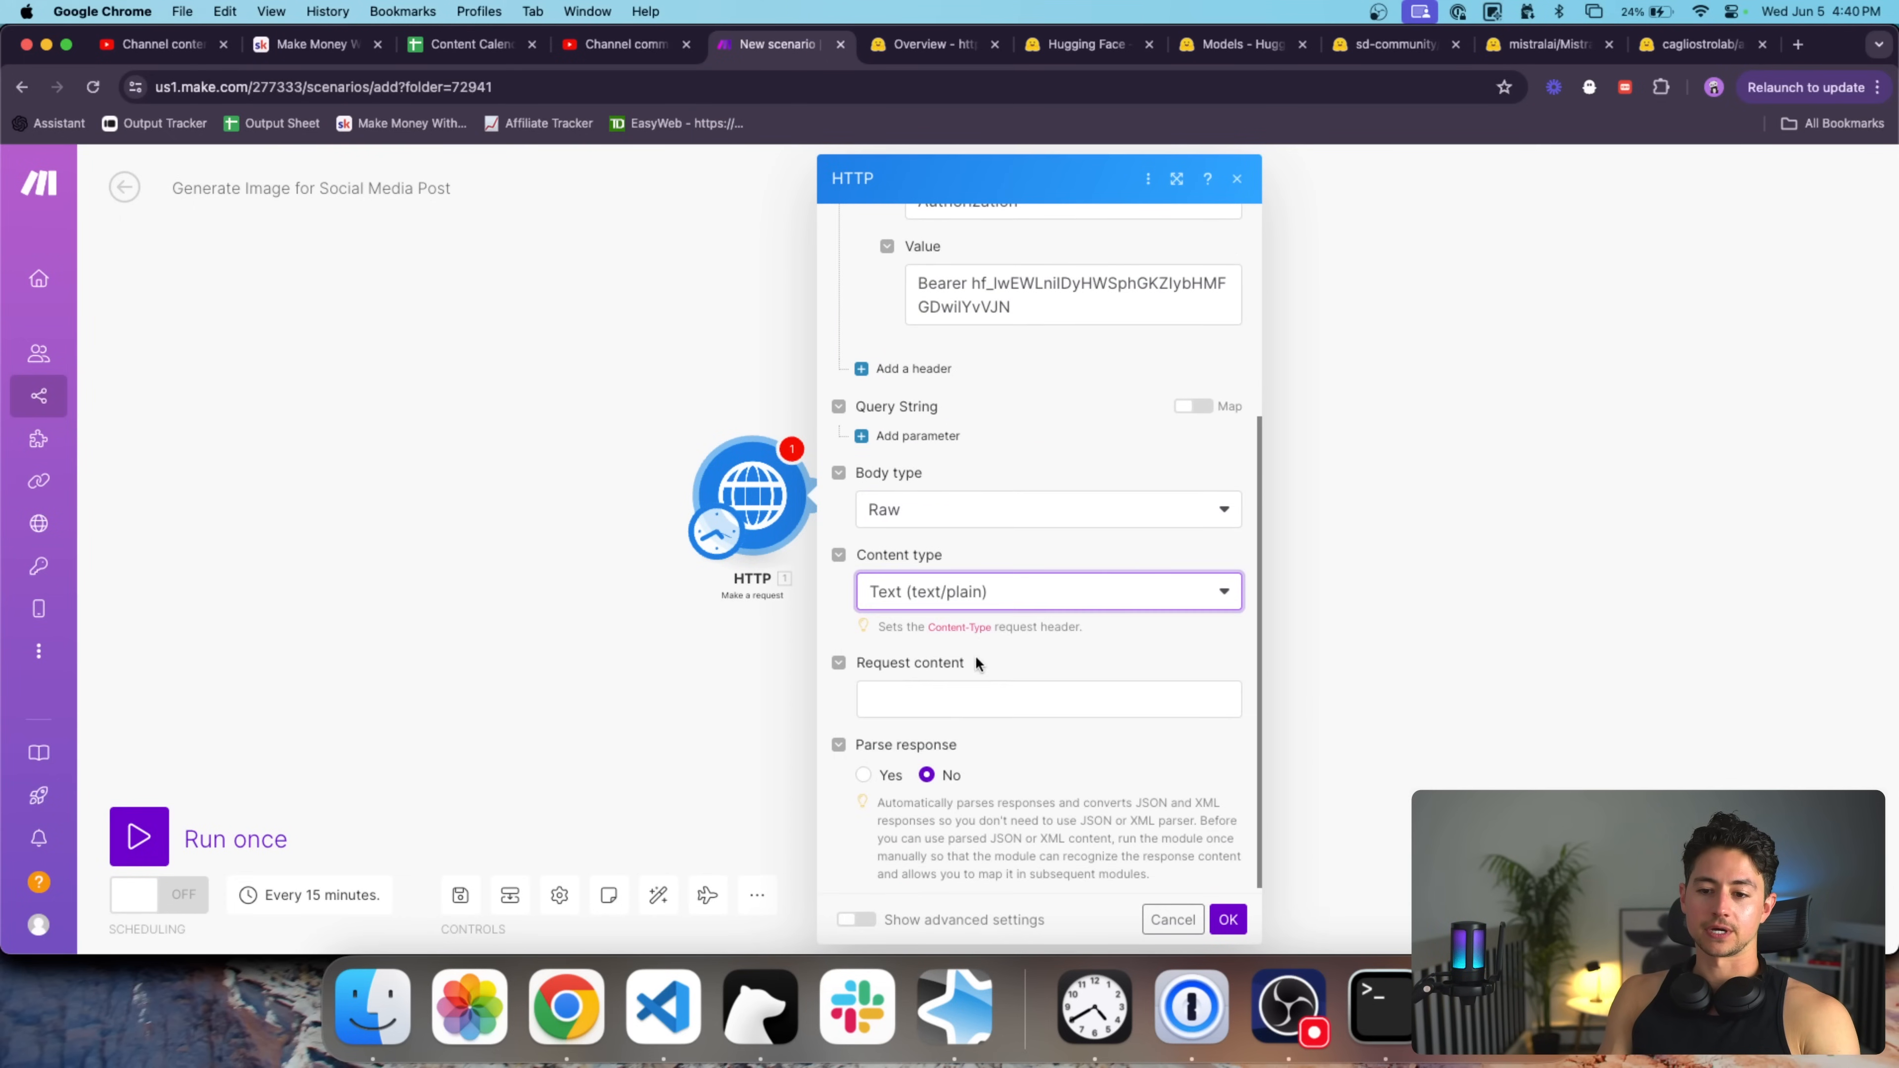
pyautogui.click(975, 700)
pyautogui.press('super+v')
pyautogui.press('BackSpace')
pyautogui.press('super+a')
pyautogui.press('Left')
pyautogui.press('Right')
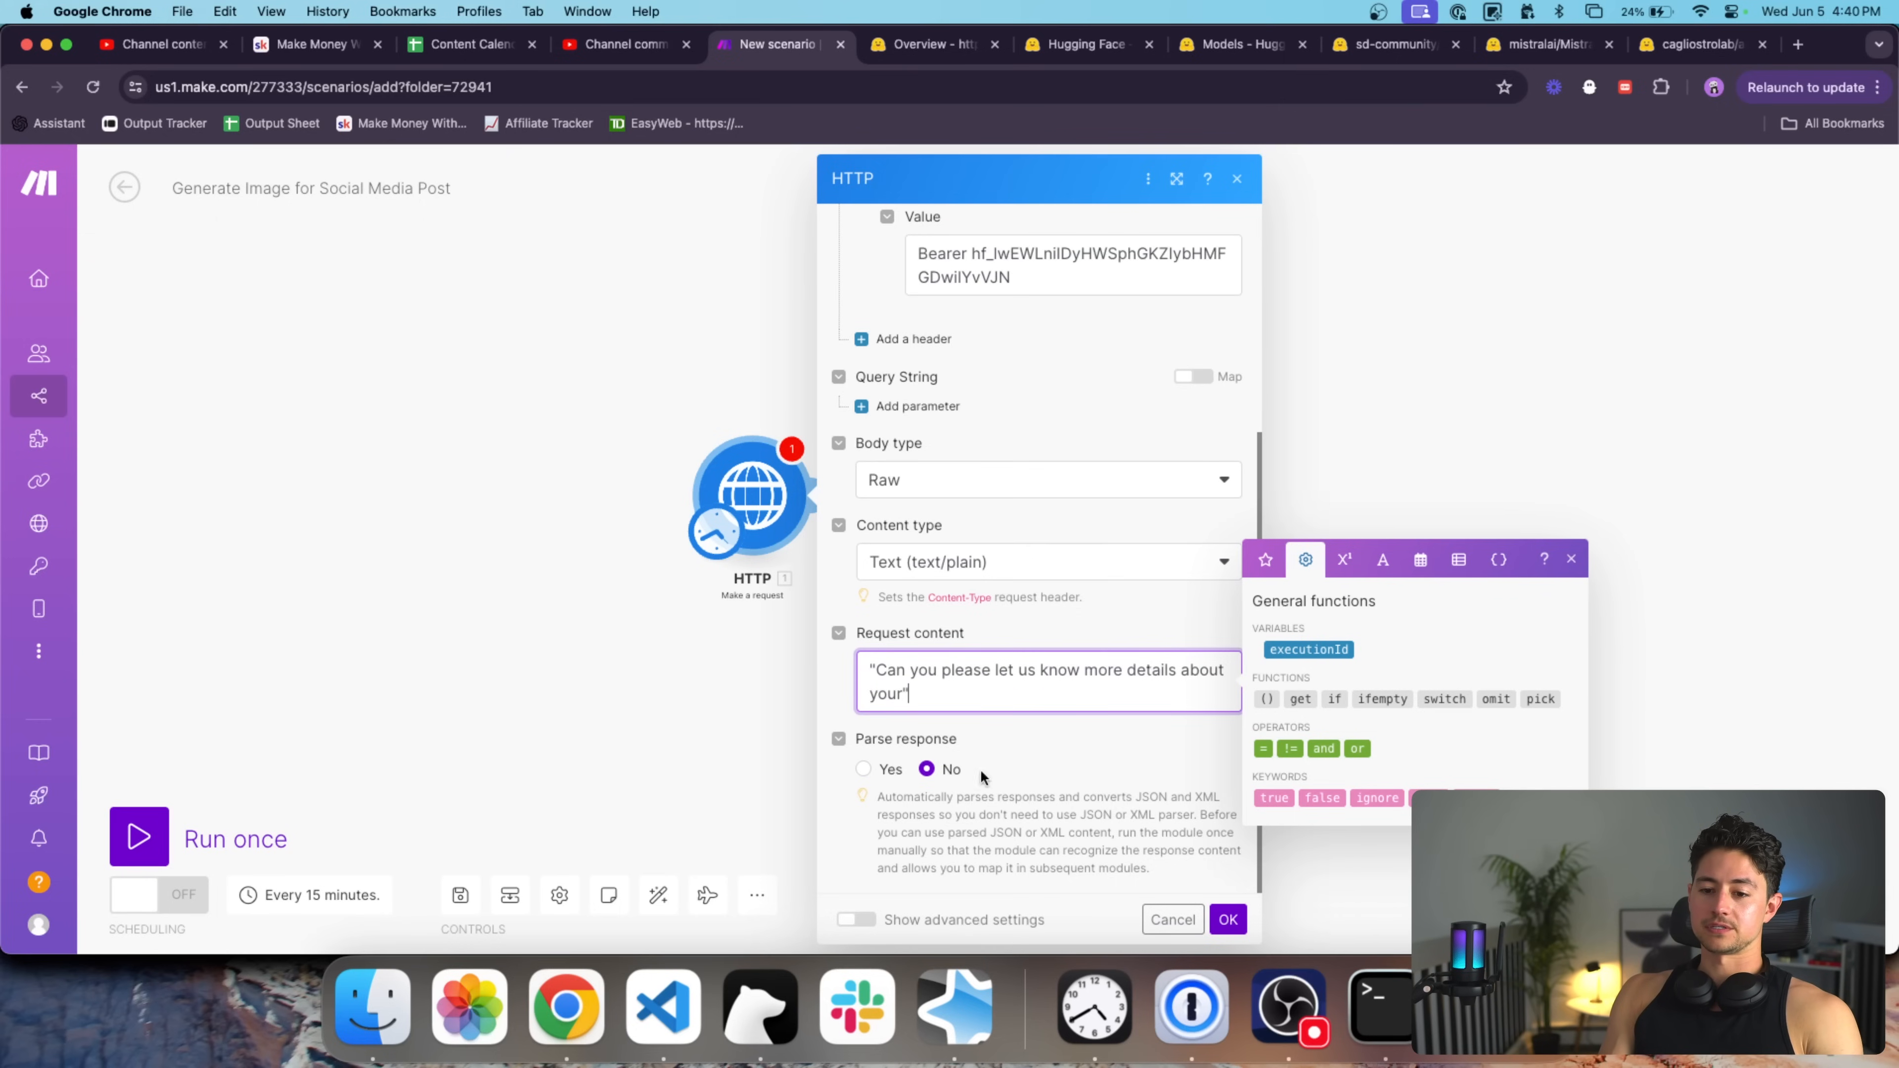
pyautogui.click(1031, 740)
# Turn on response parsing and save the HTTP module settings.
pyautogui.click(863, 768)
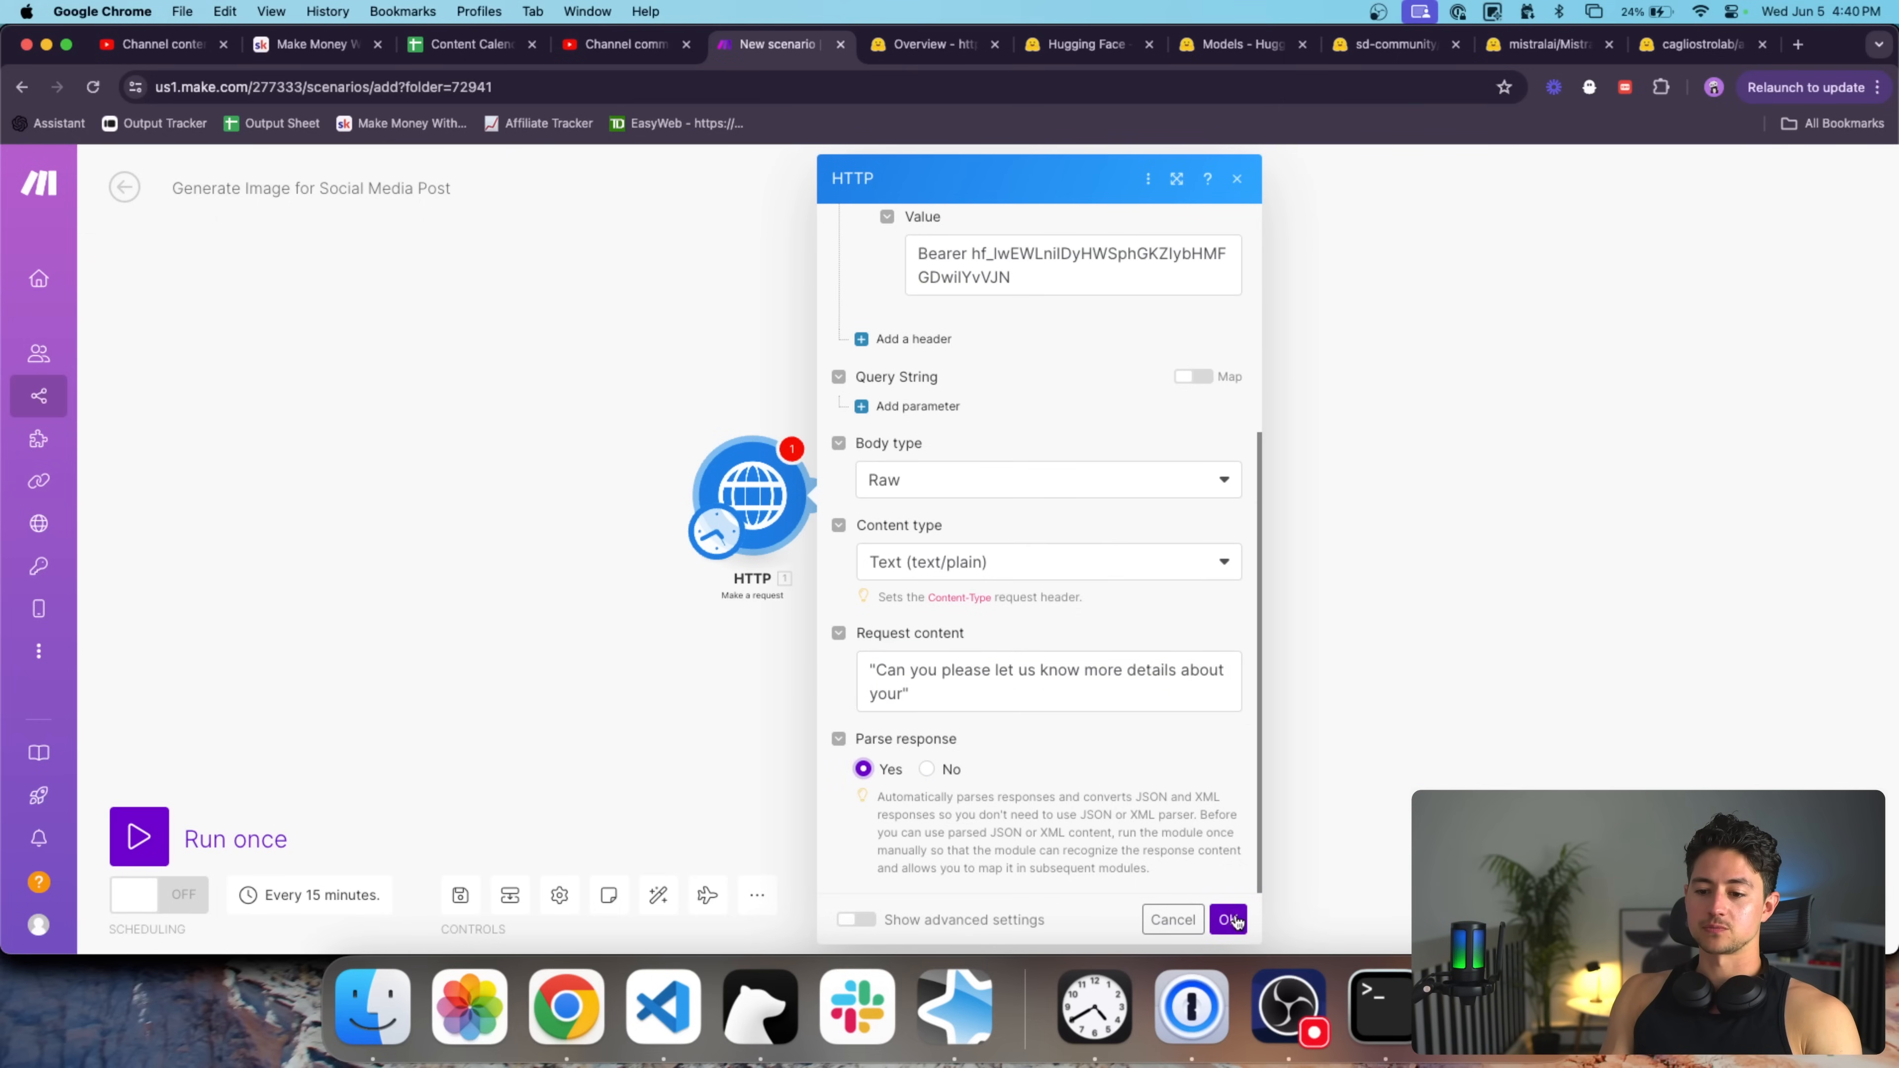
pyautogui.click(1233, 920)
pyautogui.rightClick(681, 465)
# Run only the HTTP module and read the 400 invalid Authorization header error.
pyautogui.click(732, 524)
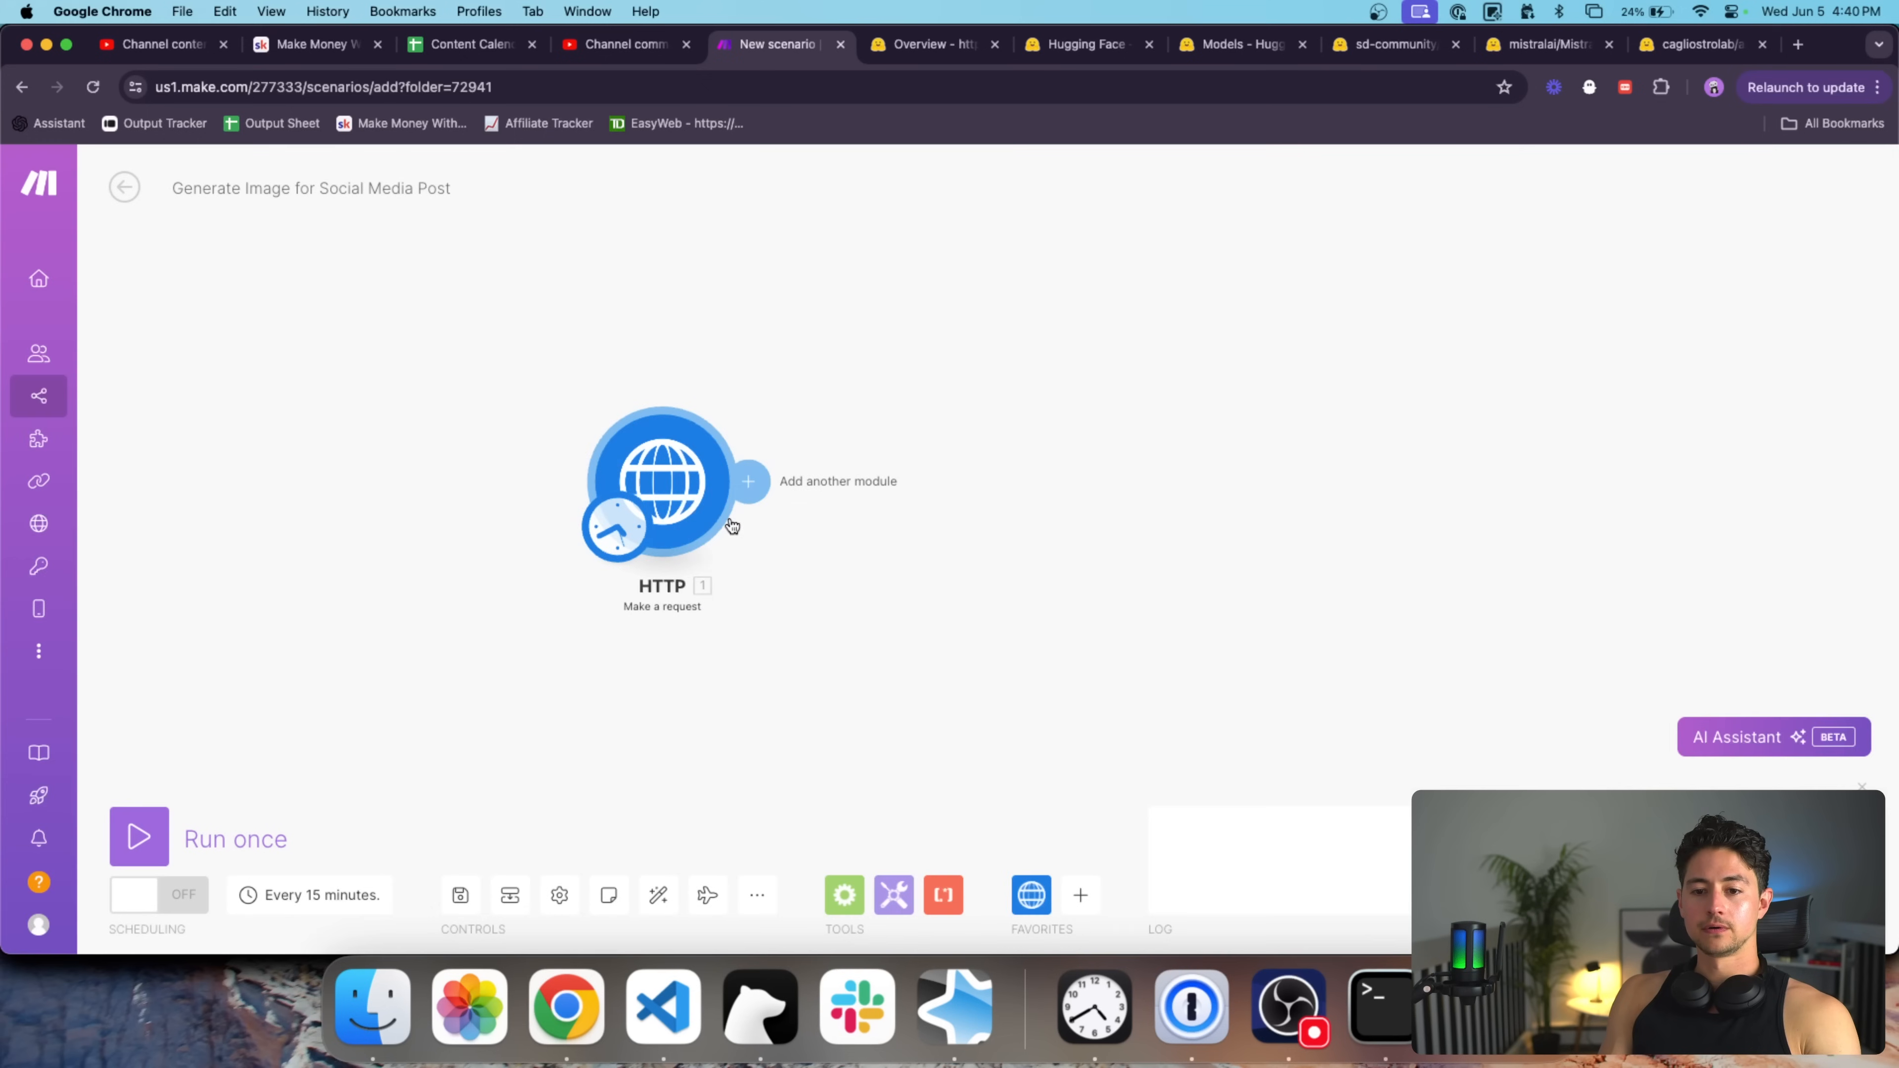
pyautogui.click(1112, 359)
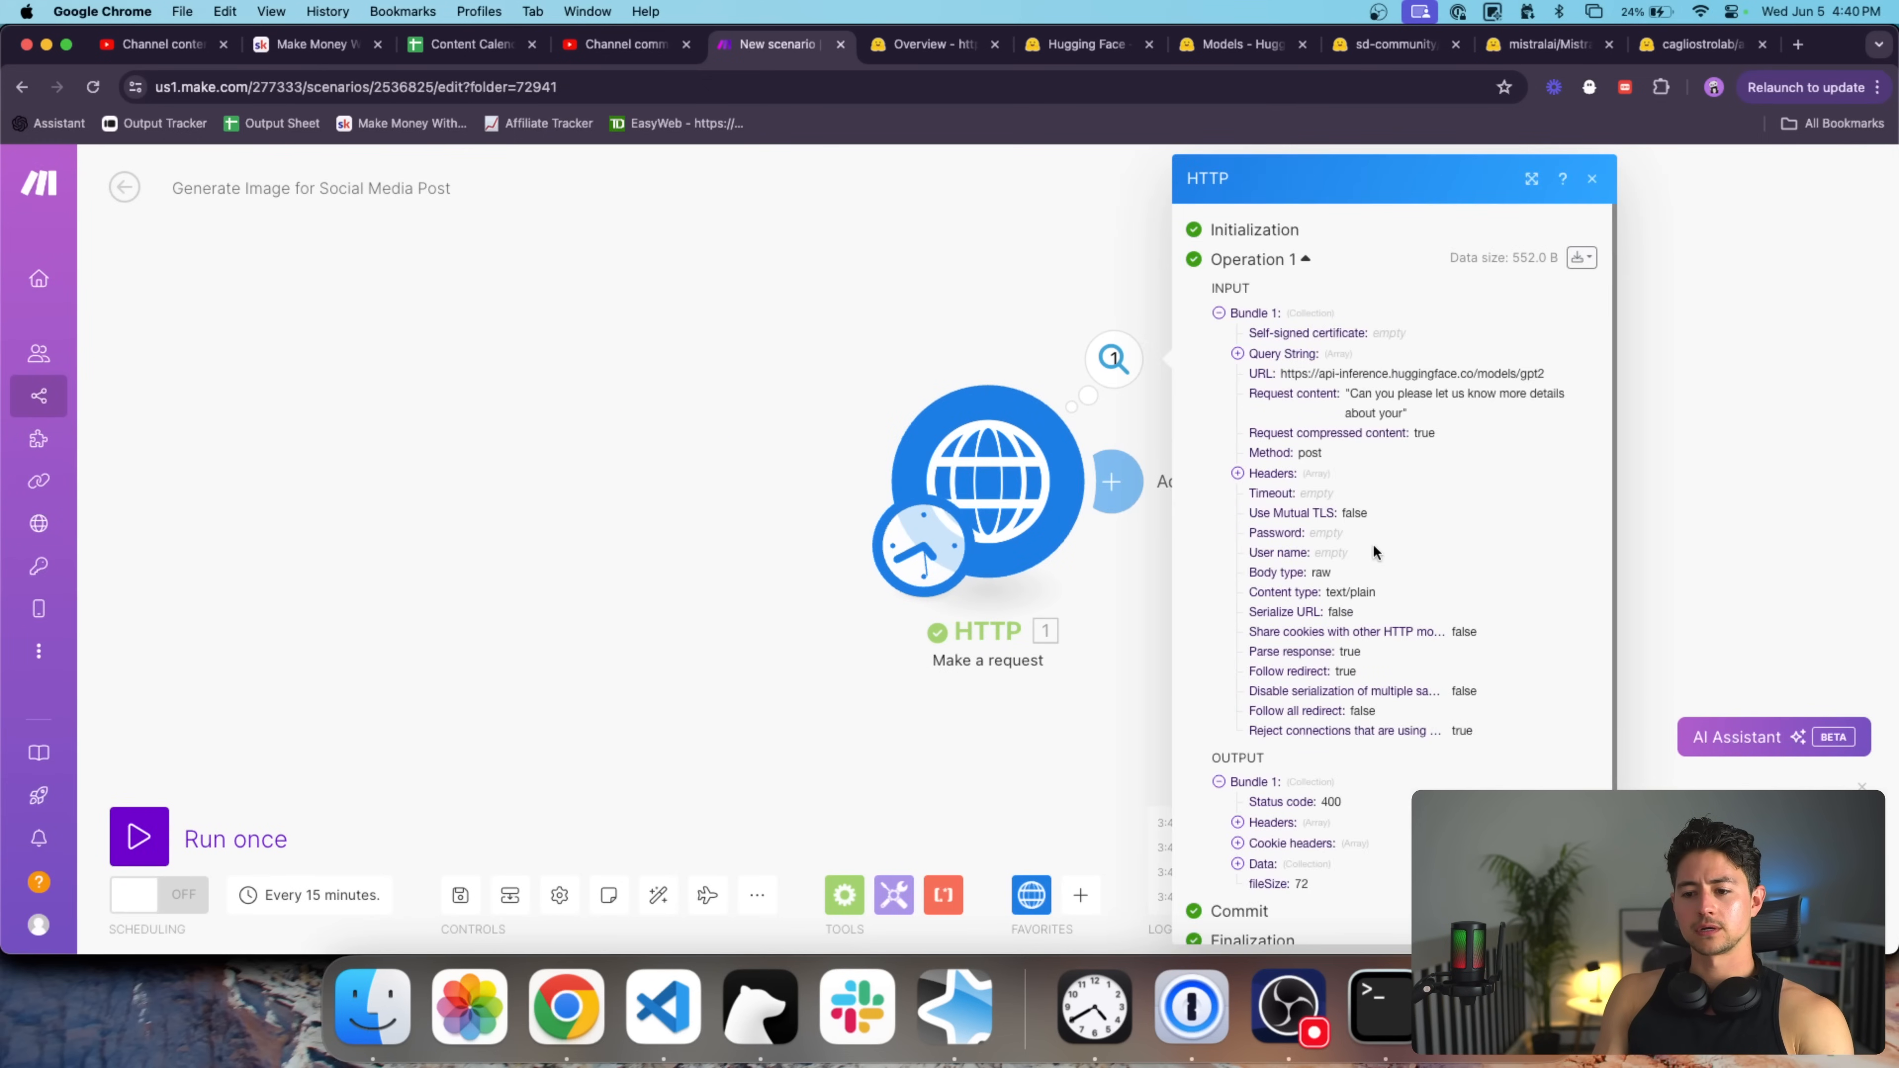
pyautogui.click(1284, 863)
pyautogui.scroll(-2, 1348, 811)
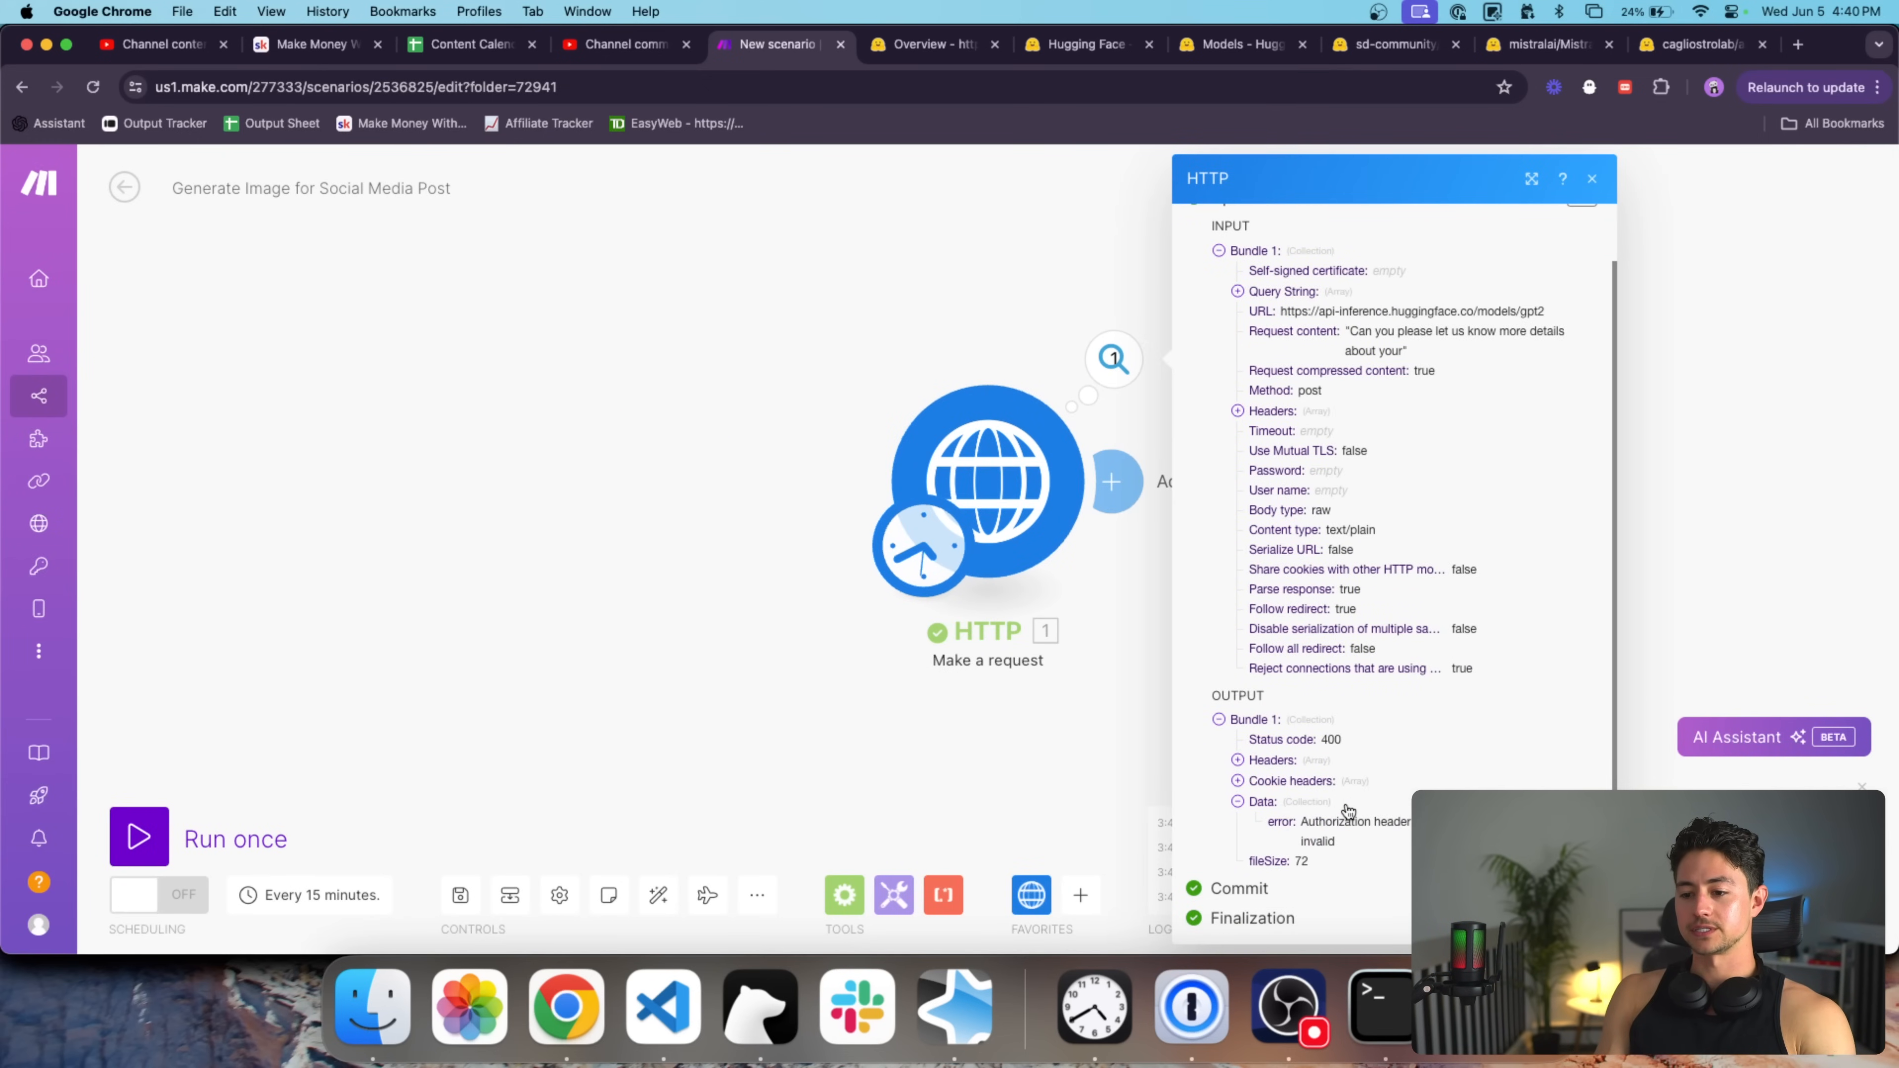
# Compare the header's token against the Hugging Face docs and recheck the error output.
pyautogui.click(1000, 555)
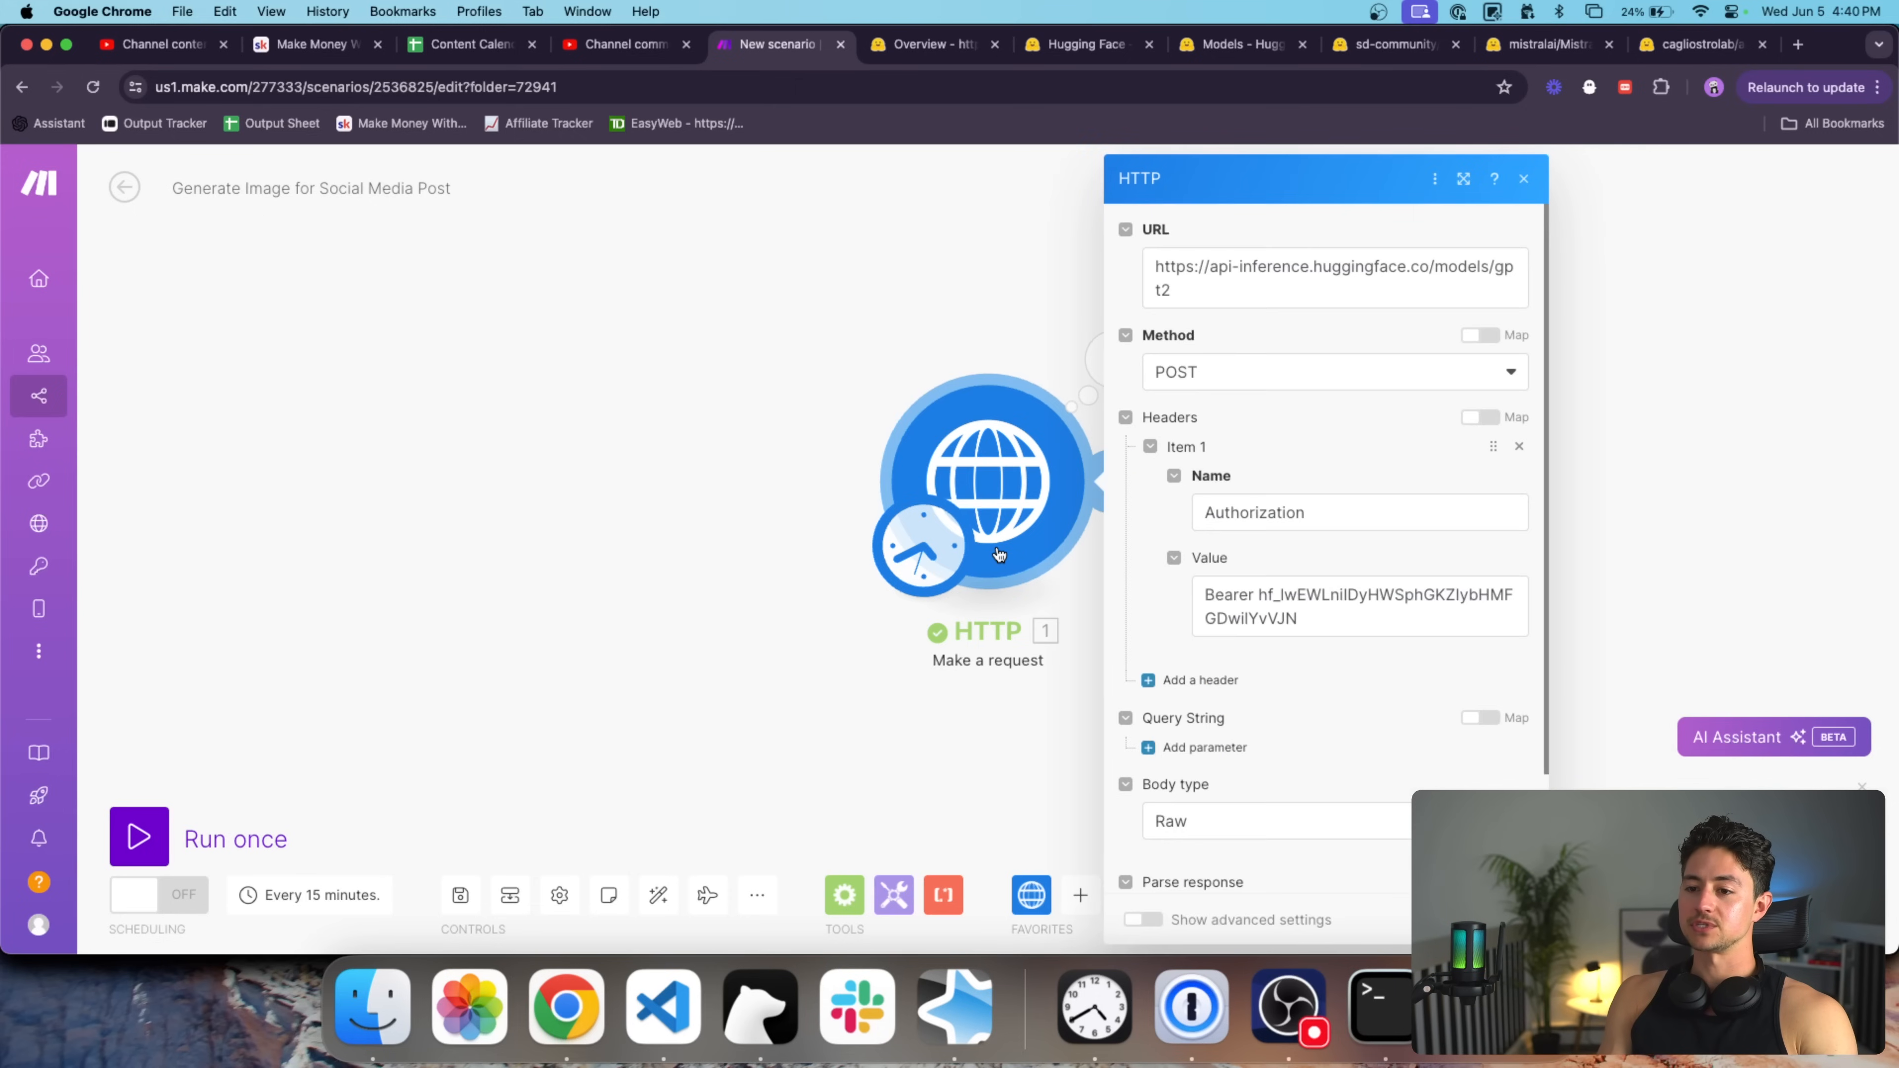
pyautogui.moveTo(1312, 619); pyautogui.dragTo(1276, 602)
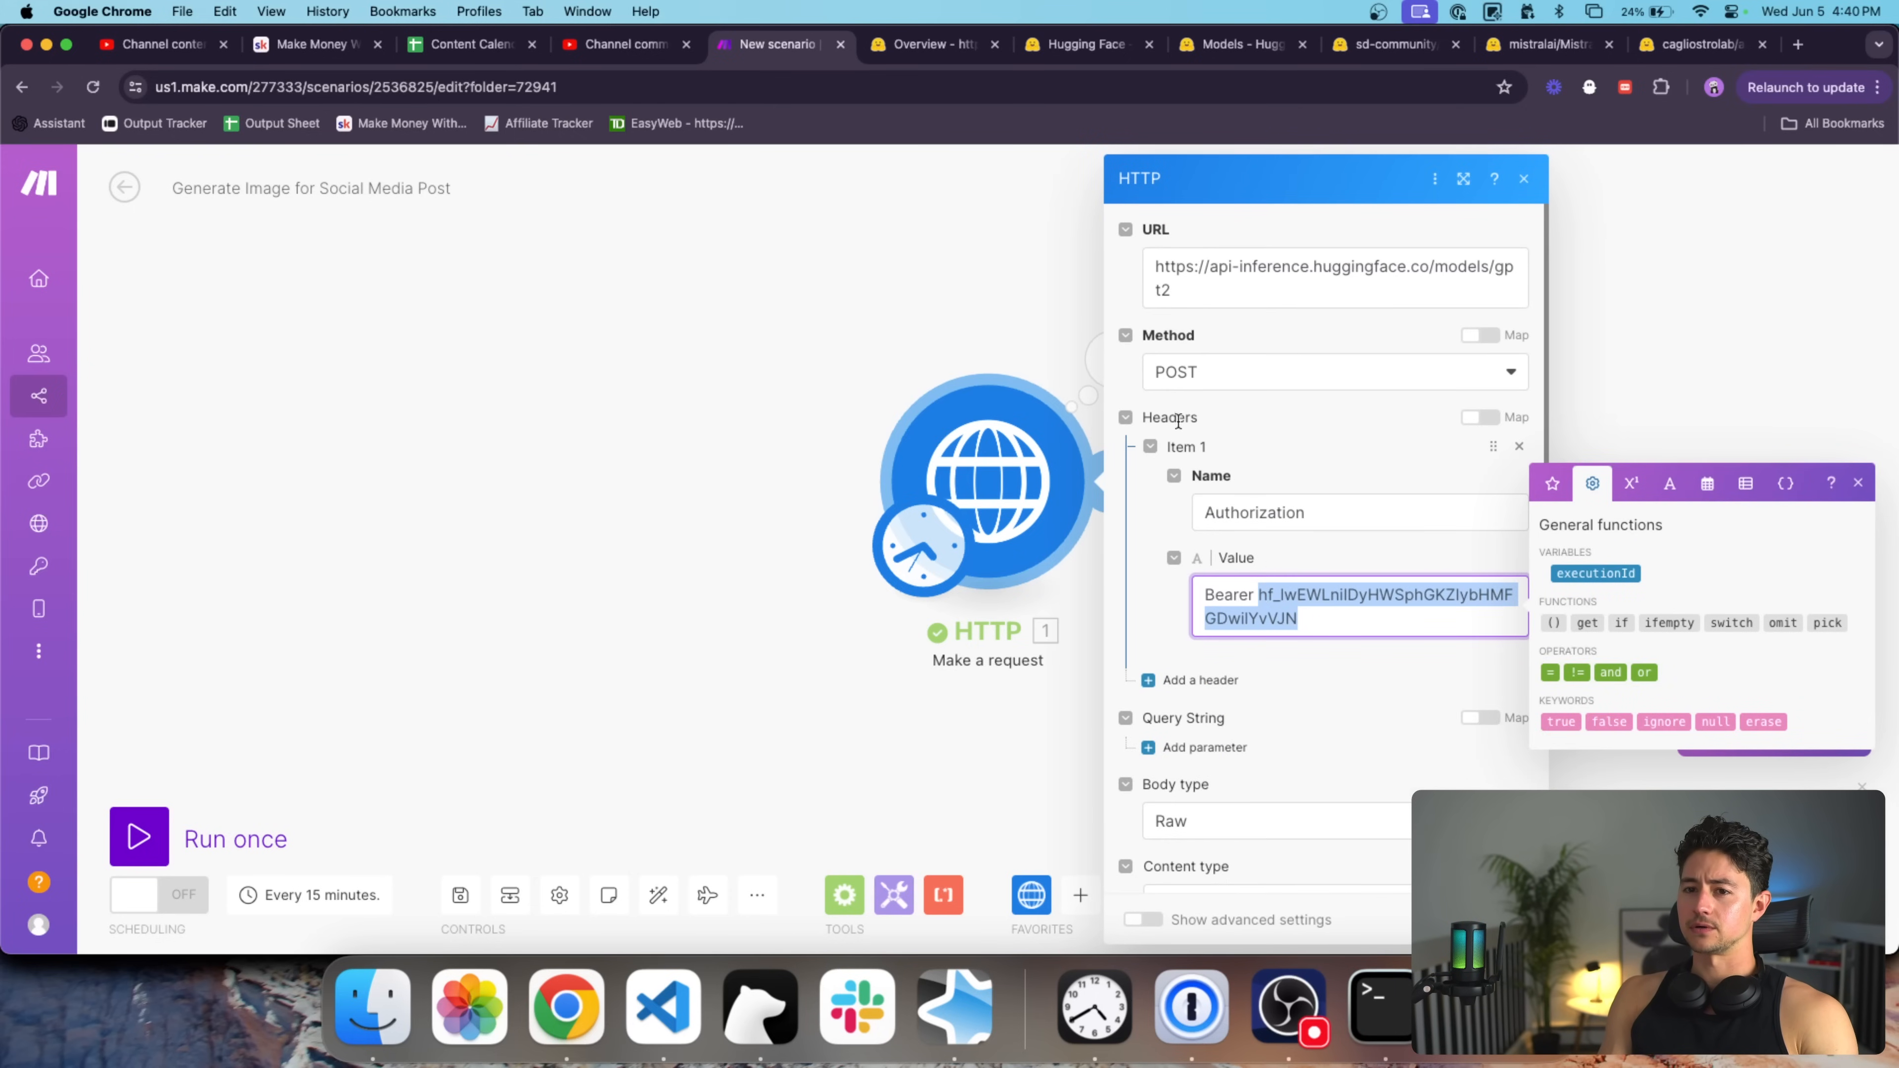
pyautogui.click(918, 48)
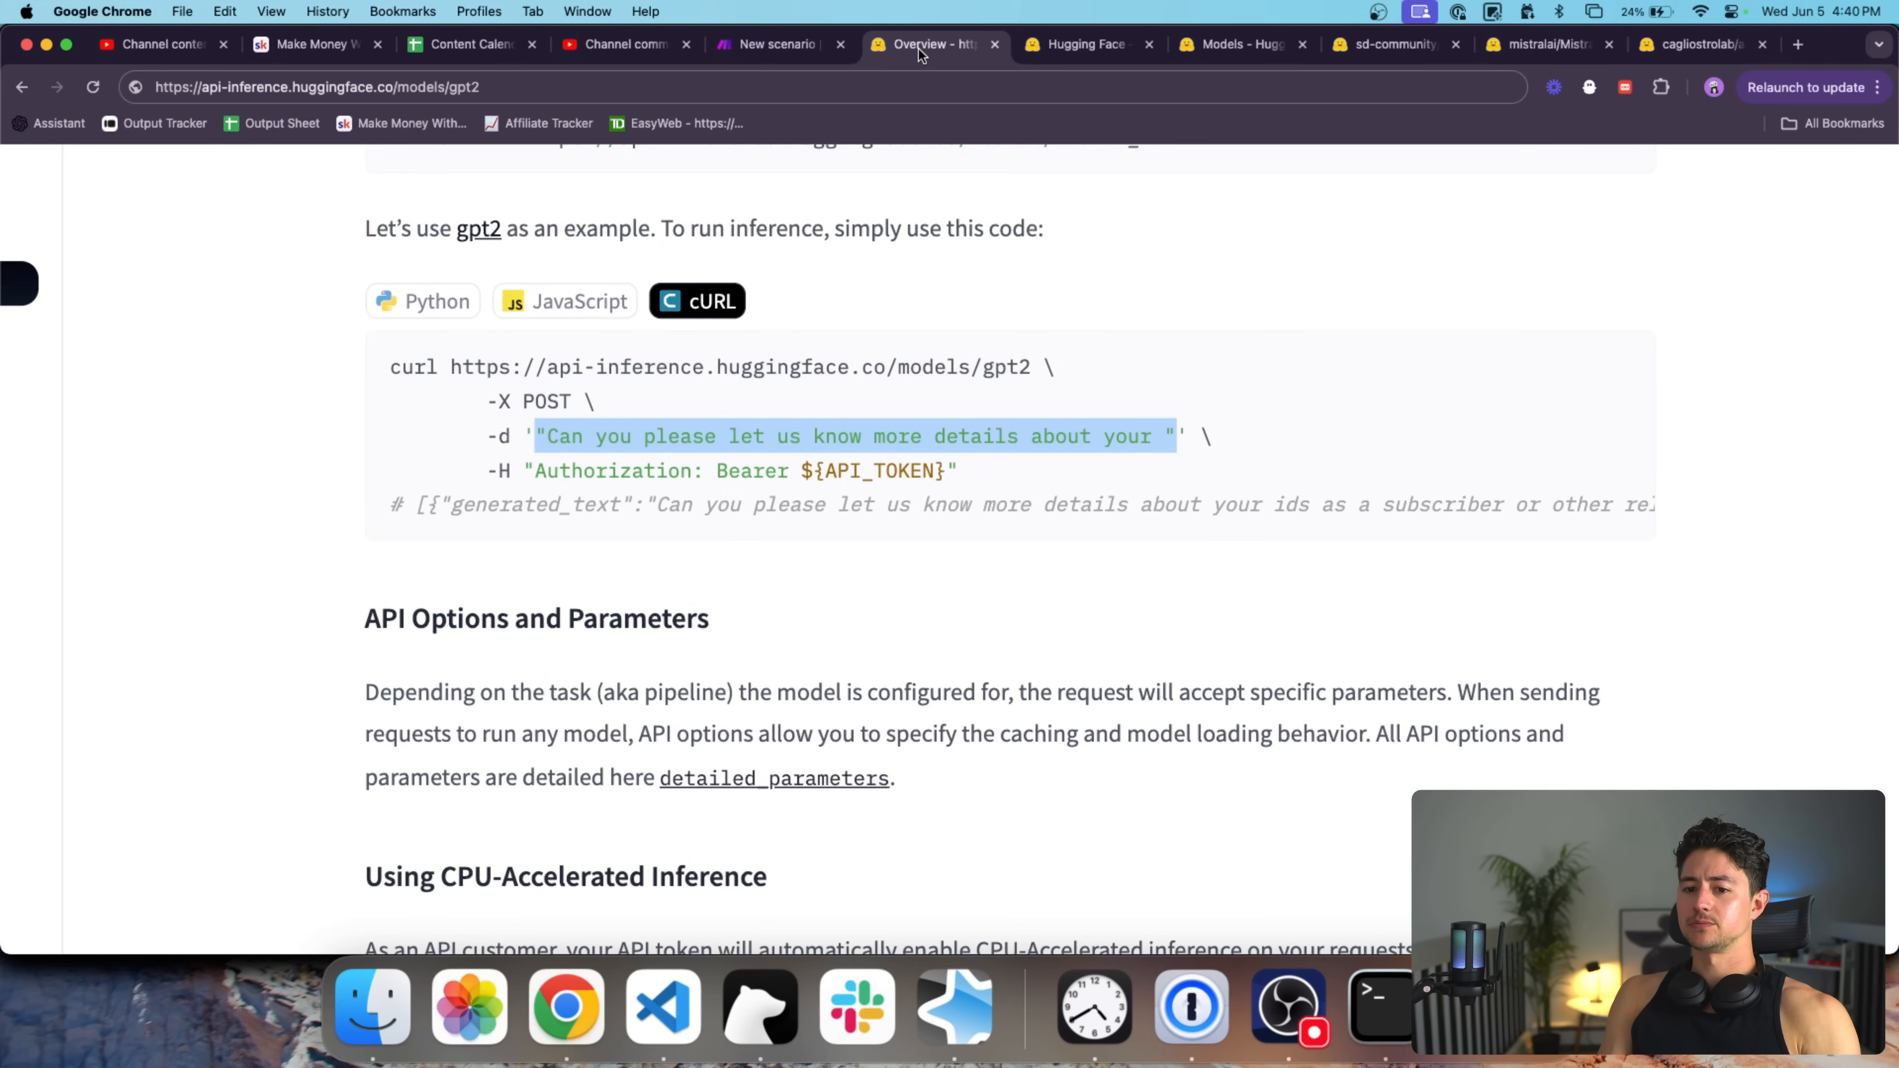
pyautogui.click(781, 45)
pyautogui.click(926, 242)
pyautogui.click(1112, 355)
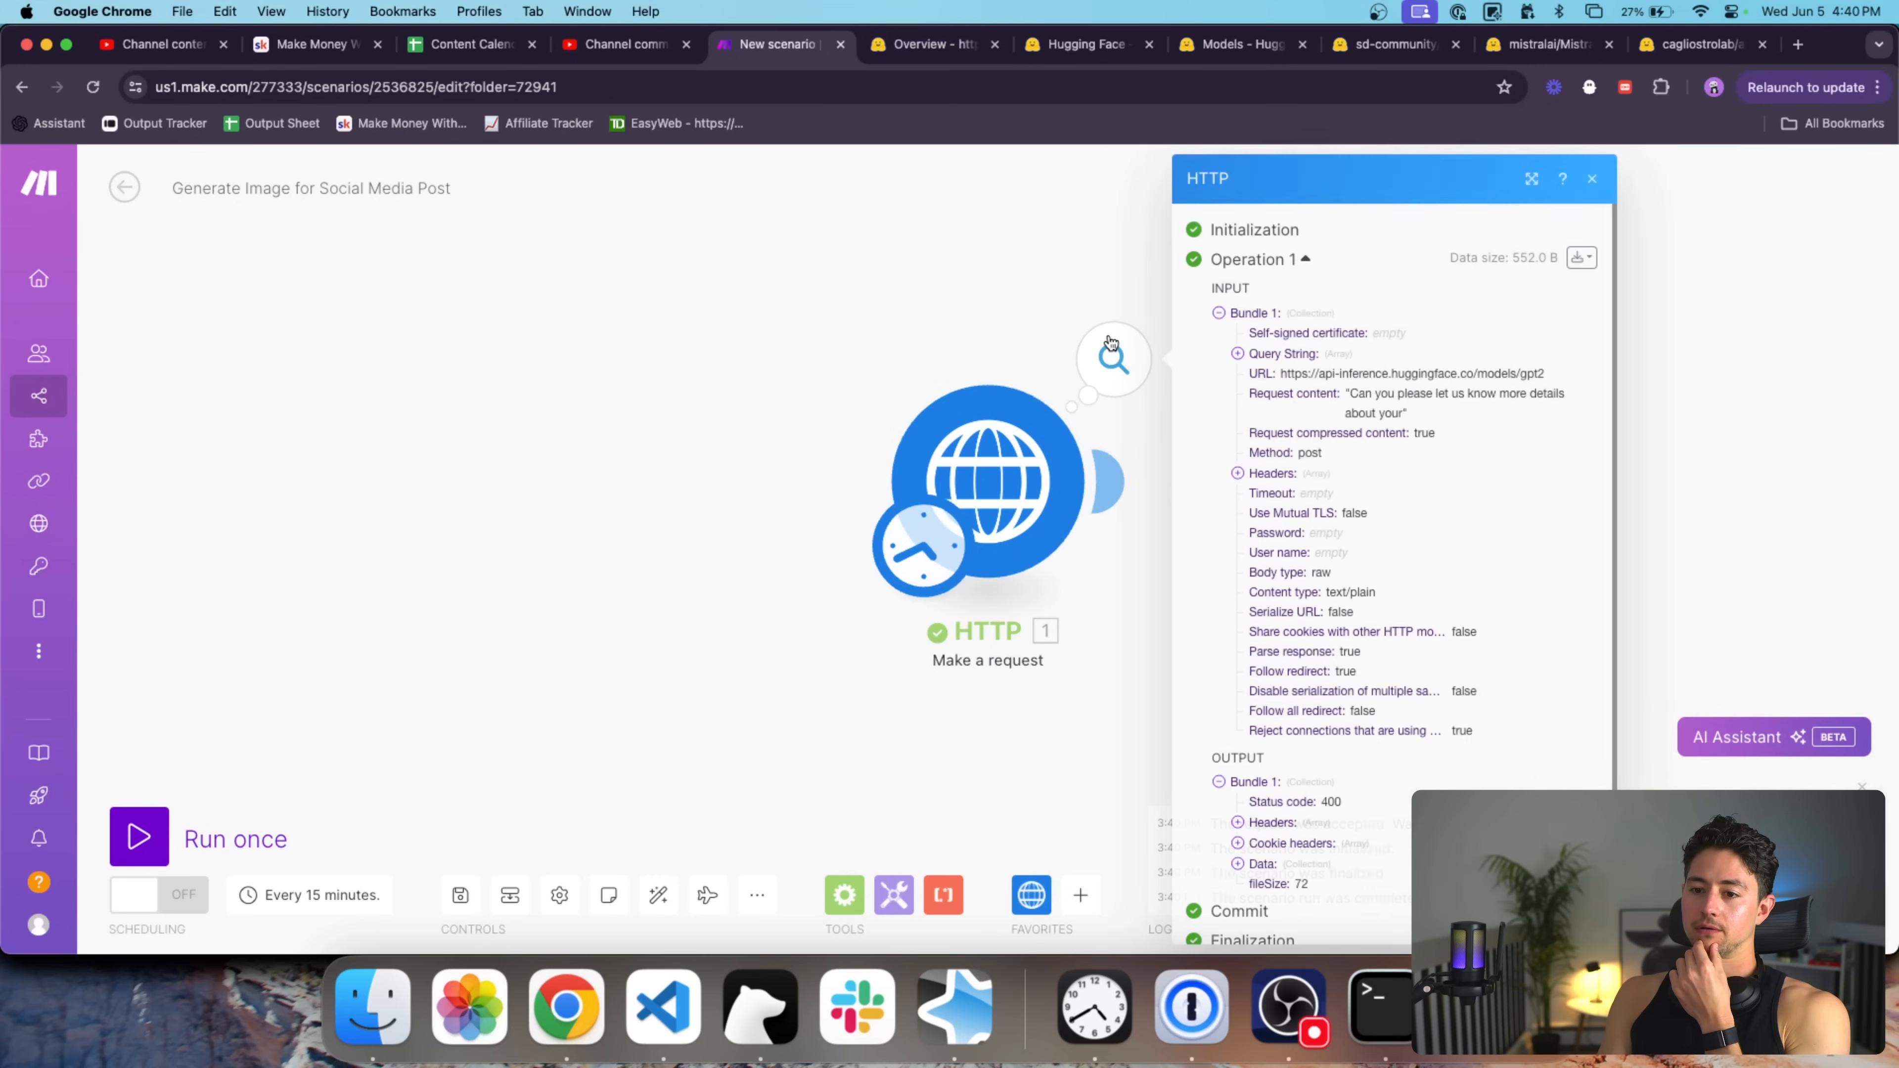
pyautogui.click(1273, 863)
pyautogui.scroll(-1, 1273, 862)
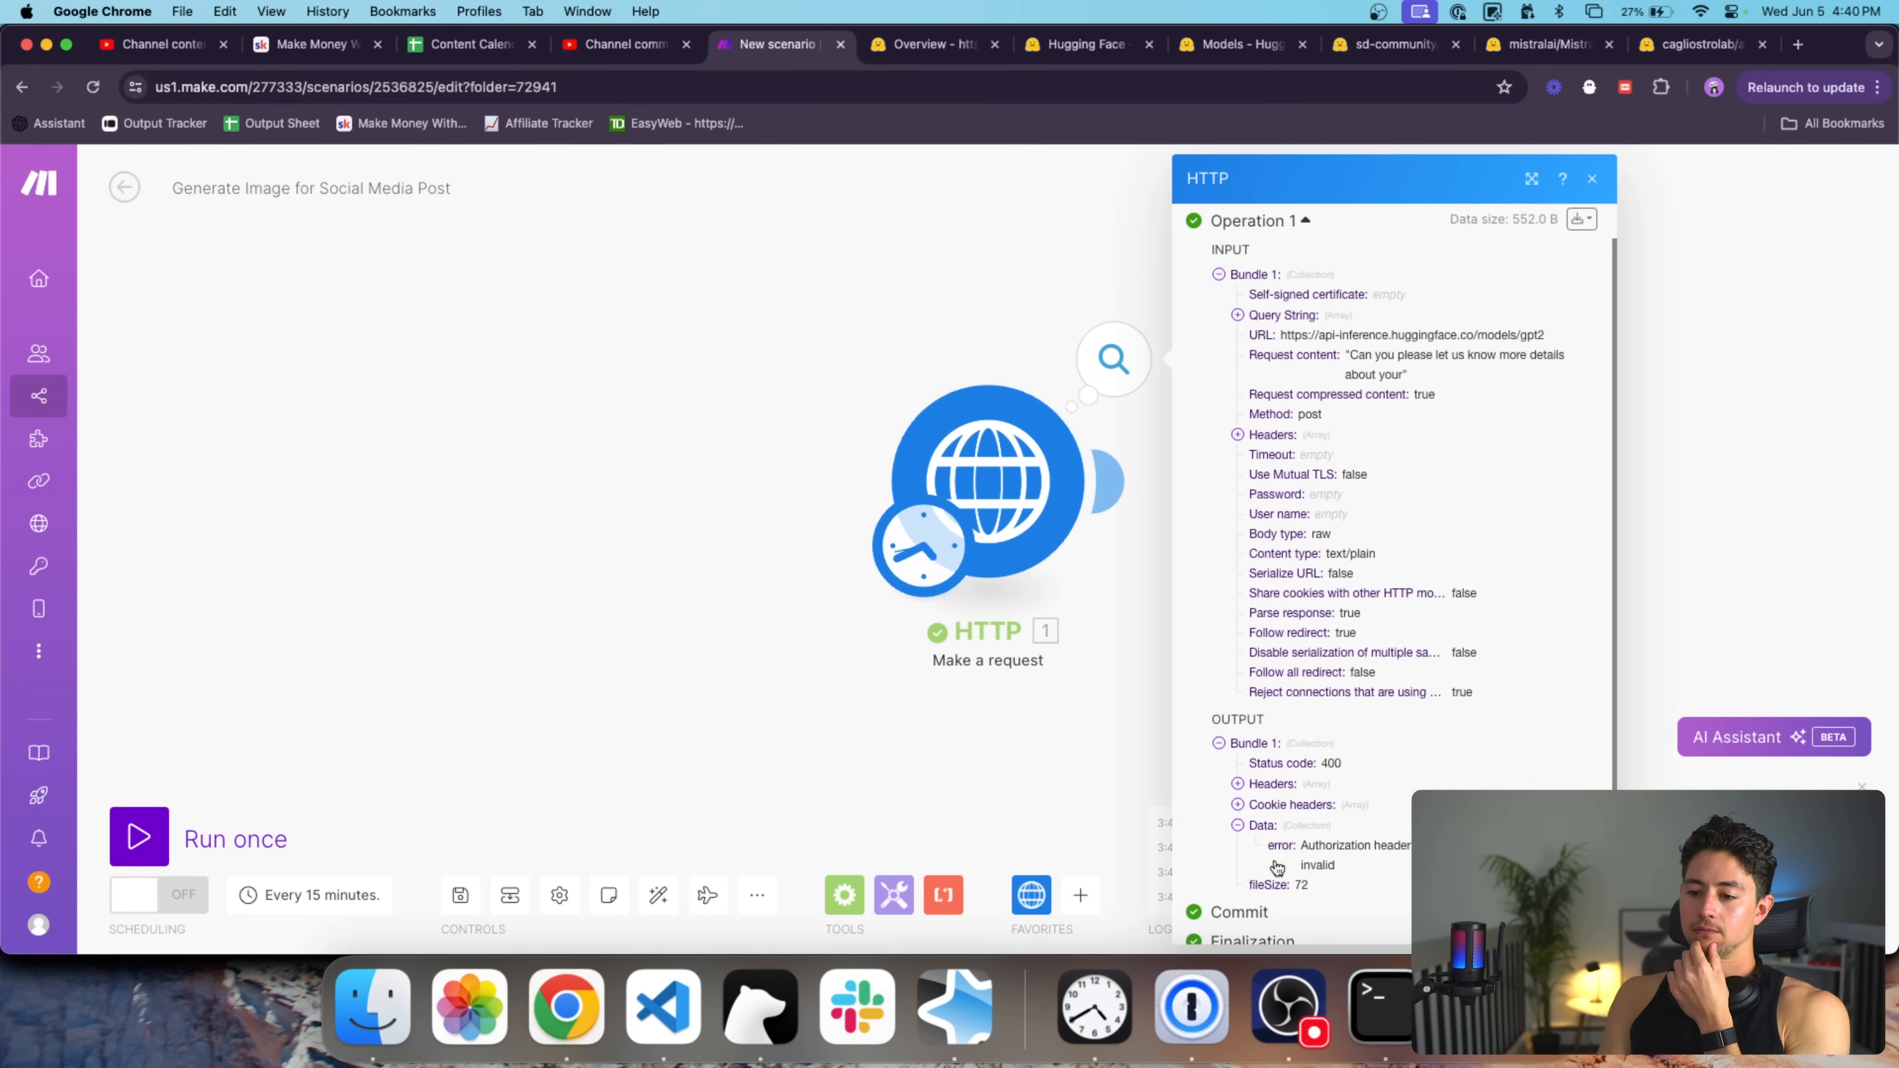
# Review the Hugging Face API overview docs and go to the token settings.
pyautogui.click(949, 42)
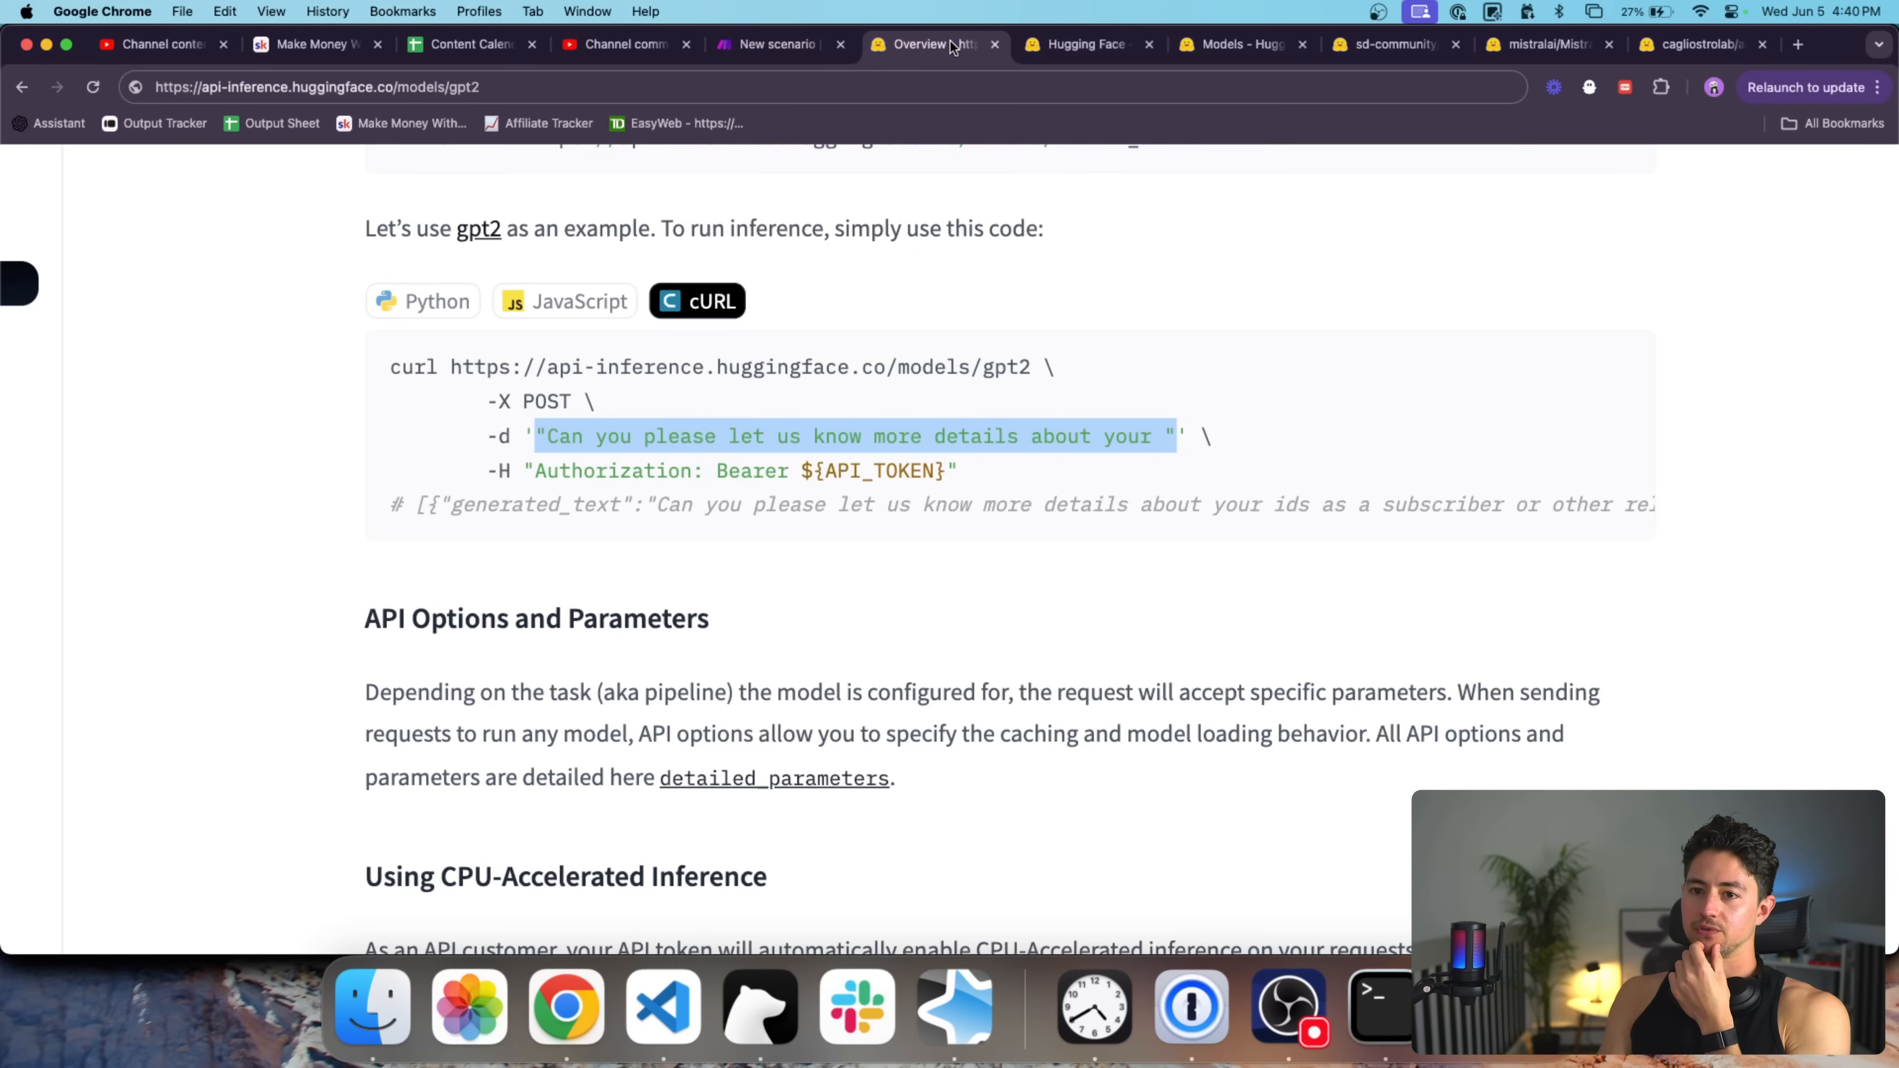
pyautogui.scroll(-4, 1102, 350)
pyautogui.scroll(3, 1205, 339)
pyautogui.scroll(3, 1205, 344)
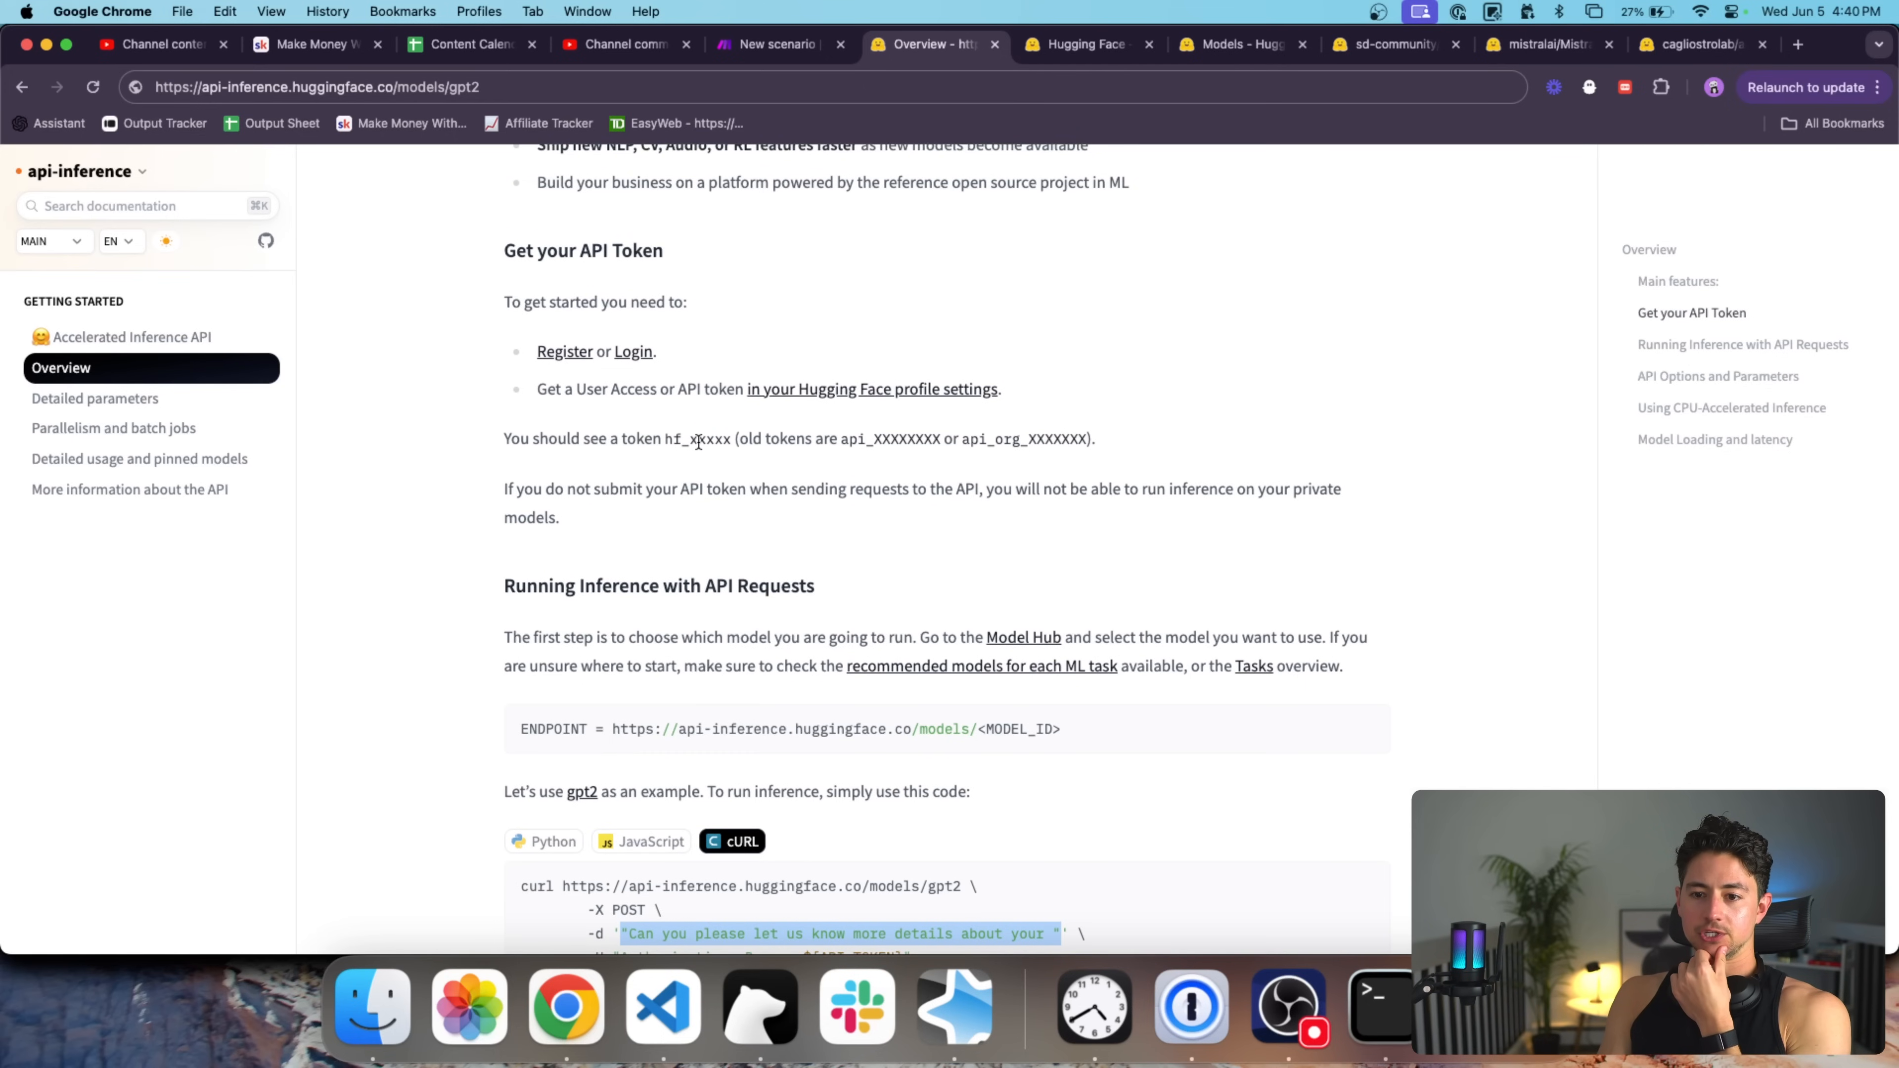
pyautogui.click(1091, 48)
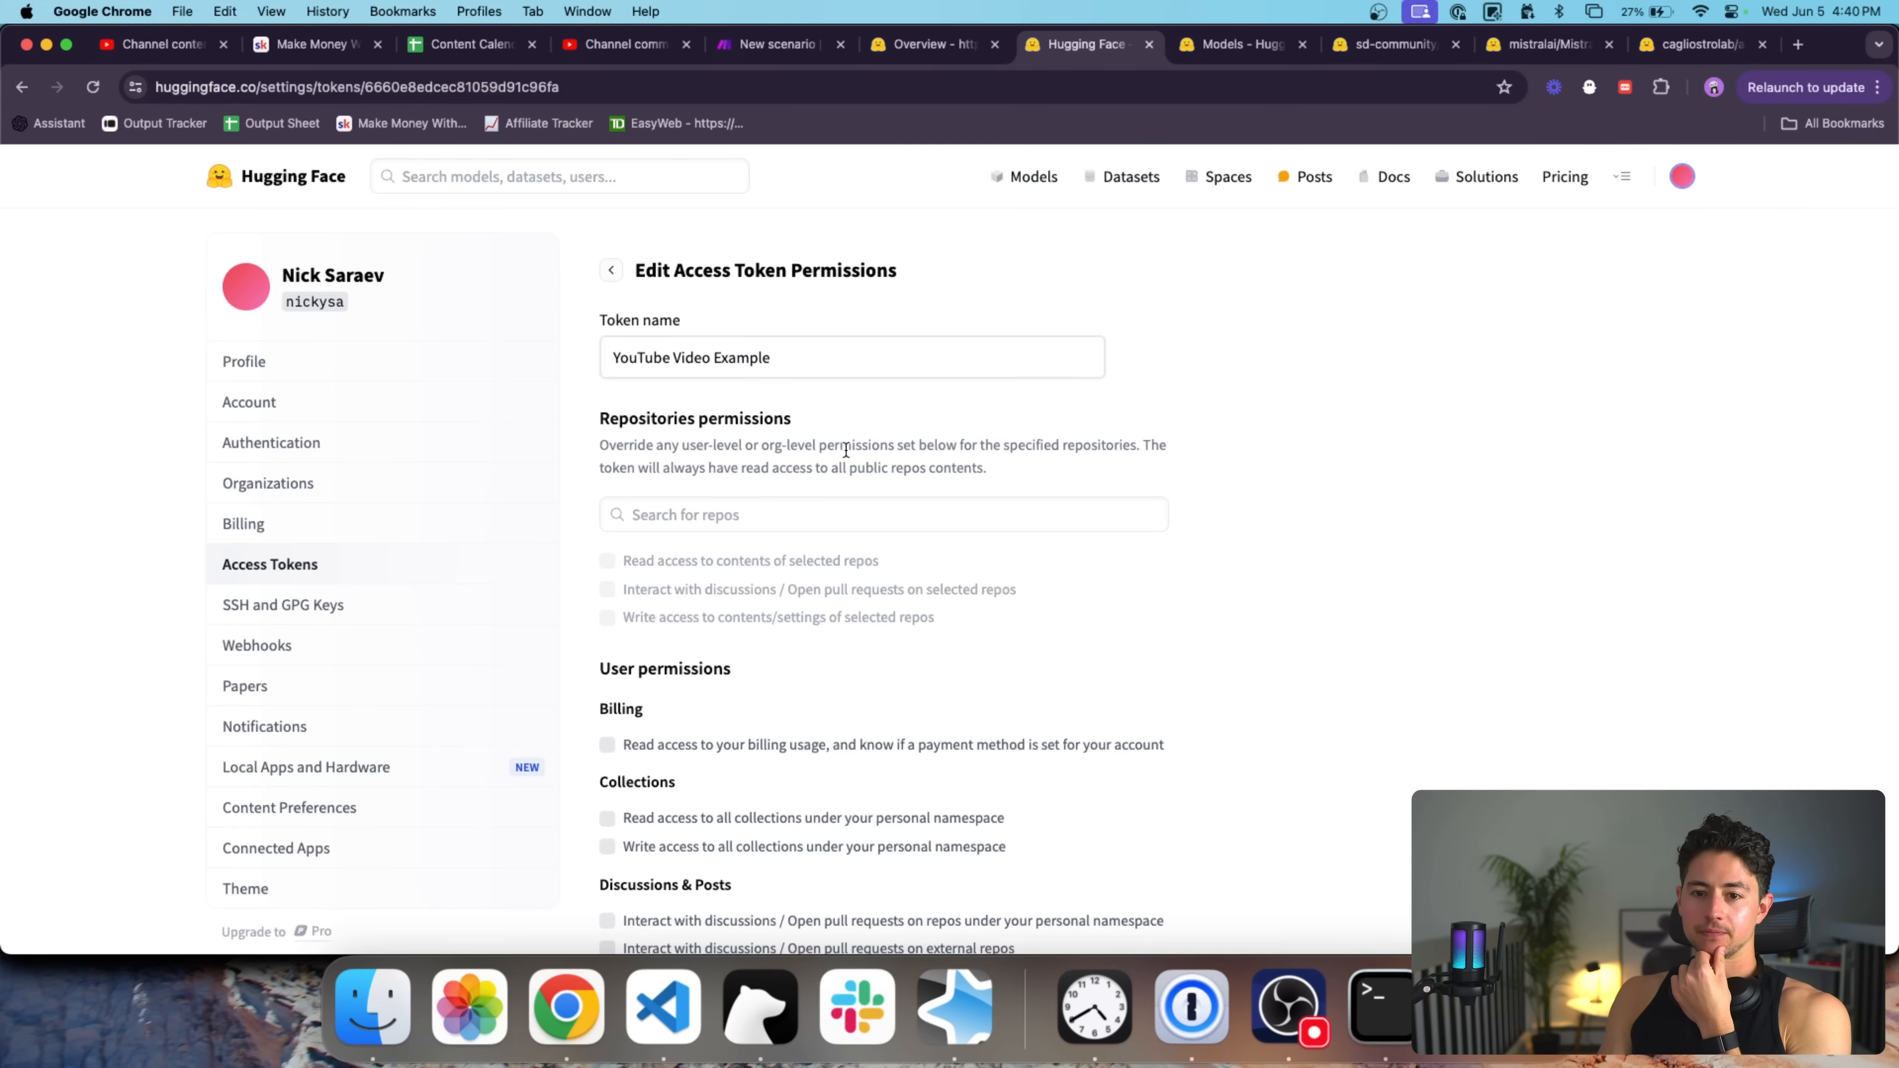
# Open the permission editor for the YouTube Video Example token.
pyautogui.click(613, 272)
pyautogui.click(1047, 515)
pyautogui.click(1037, 557)
pyautogui.scroll(-5, 950, 546)
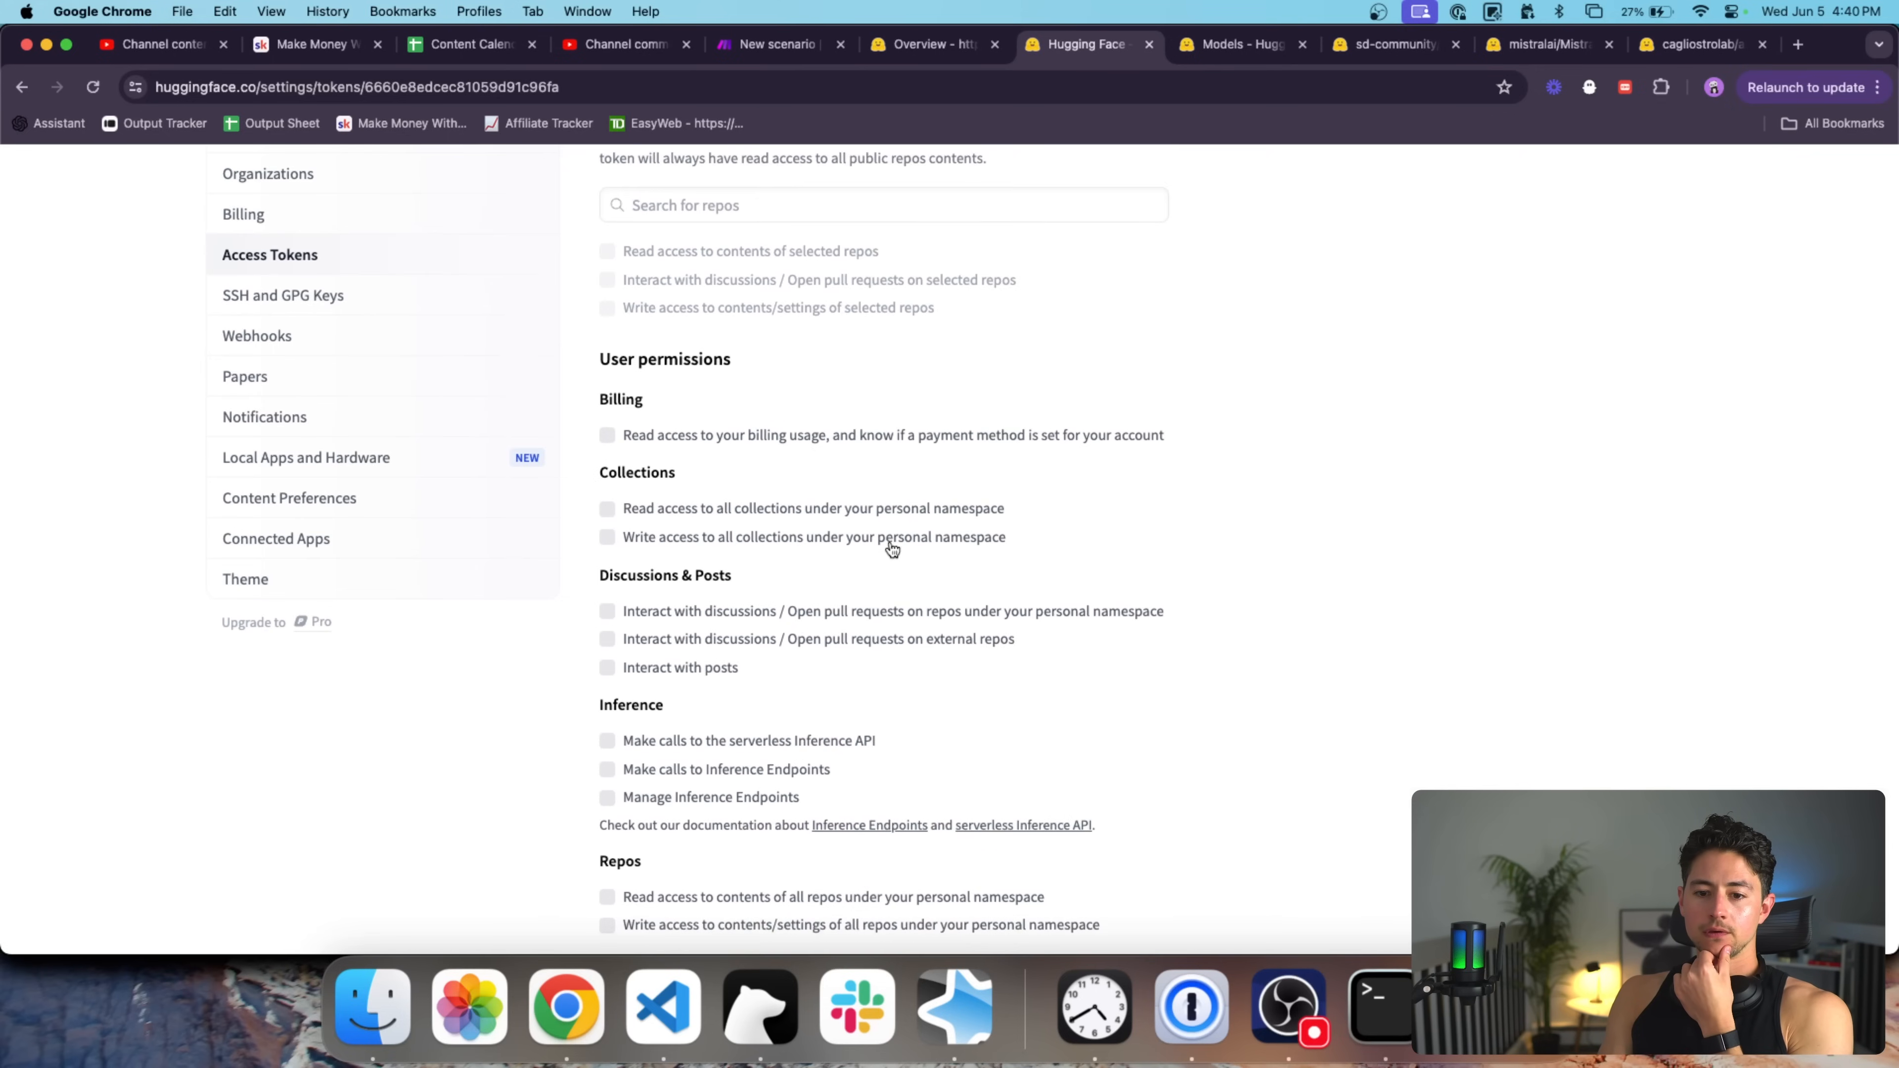
pyautogui.scroll(-3, 606, 393)
# Grant collections, discussions, posts, Inference API, Inference Endpoints, repo write and webhook permissions, then save.
pyautogui.click(607, 377)
pyautogui.click(607, 451)
pyautogui.scroll(-6, 609, 452)
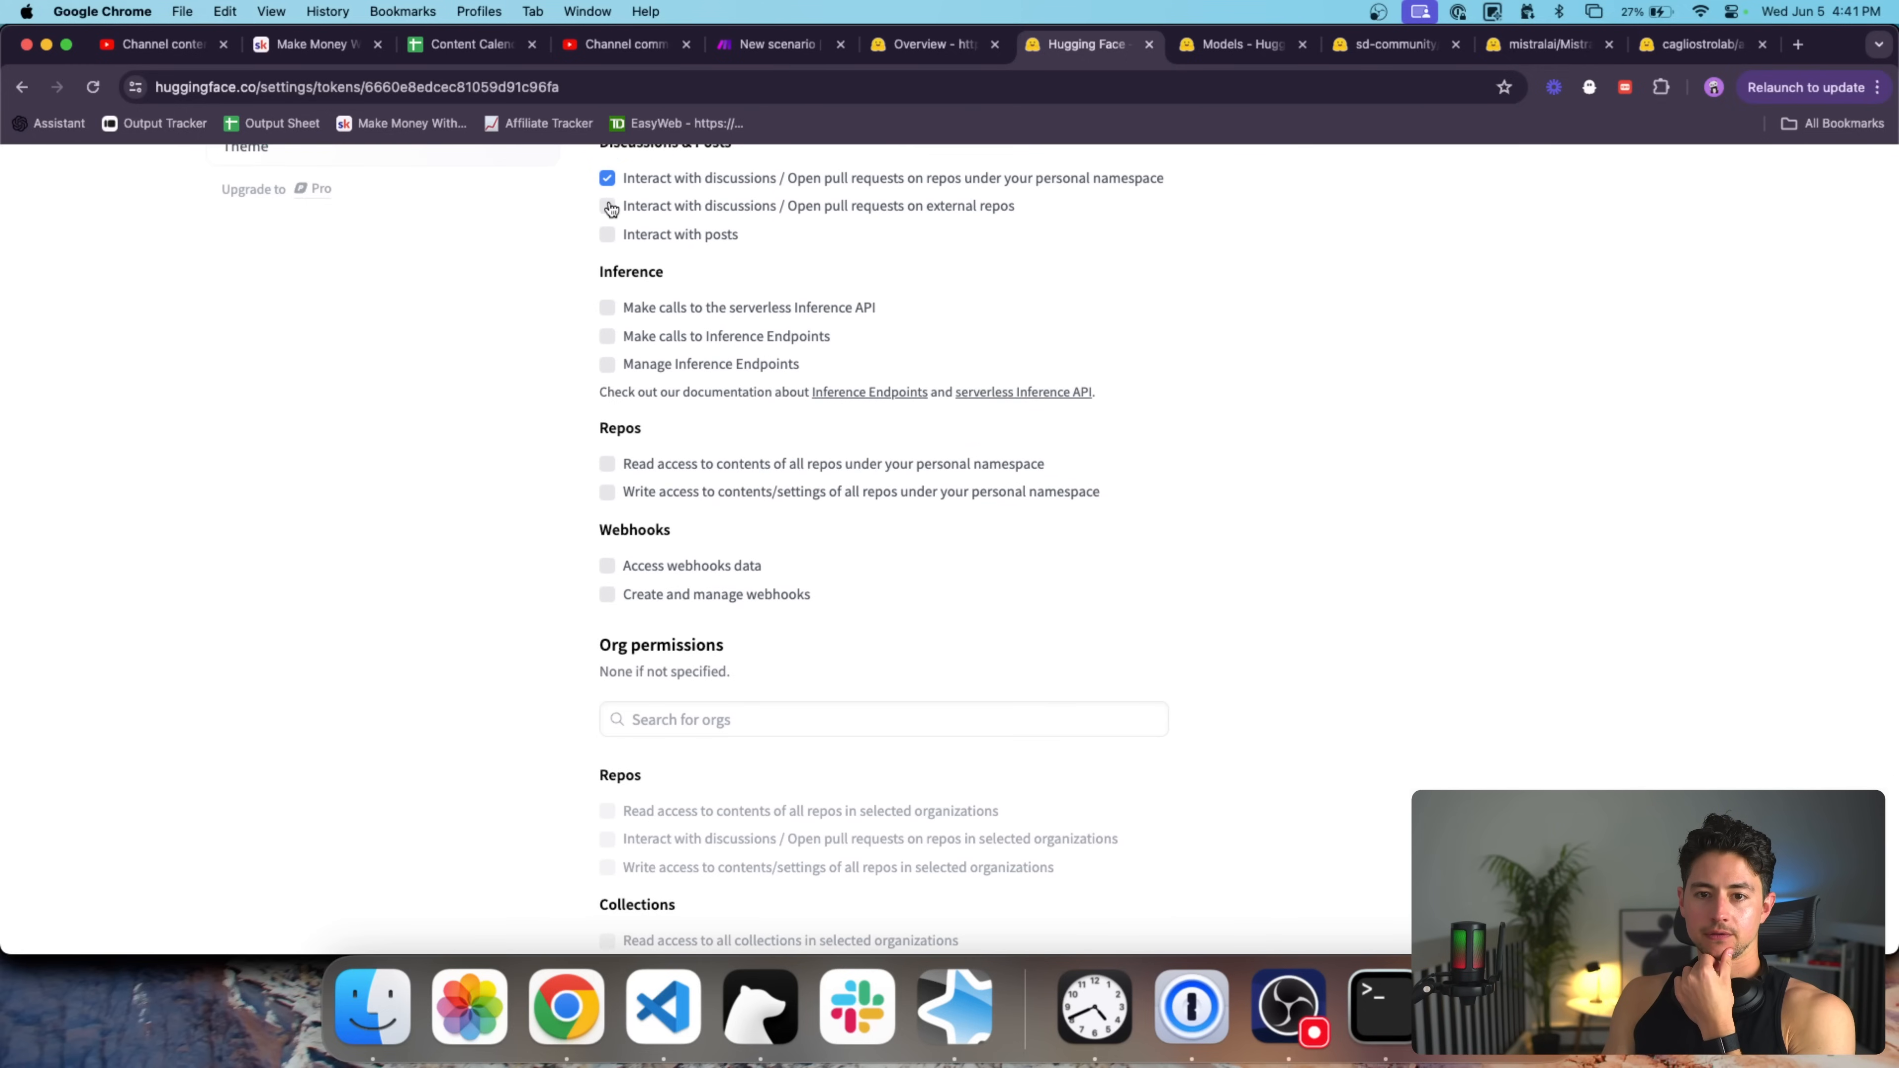
pyautogui.click(607, 234)
pyautogui.click(607, 308)
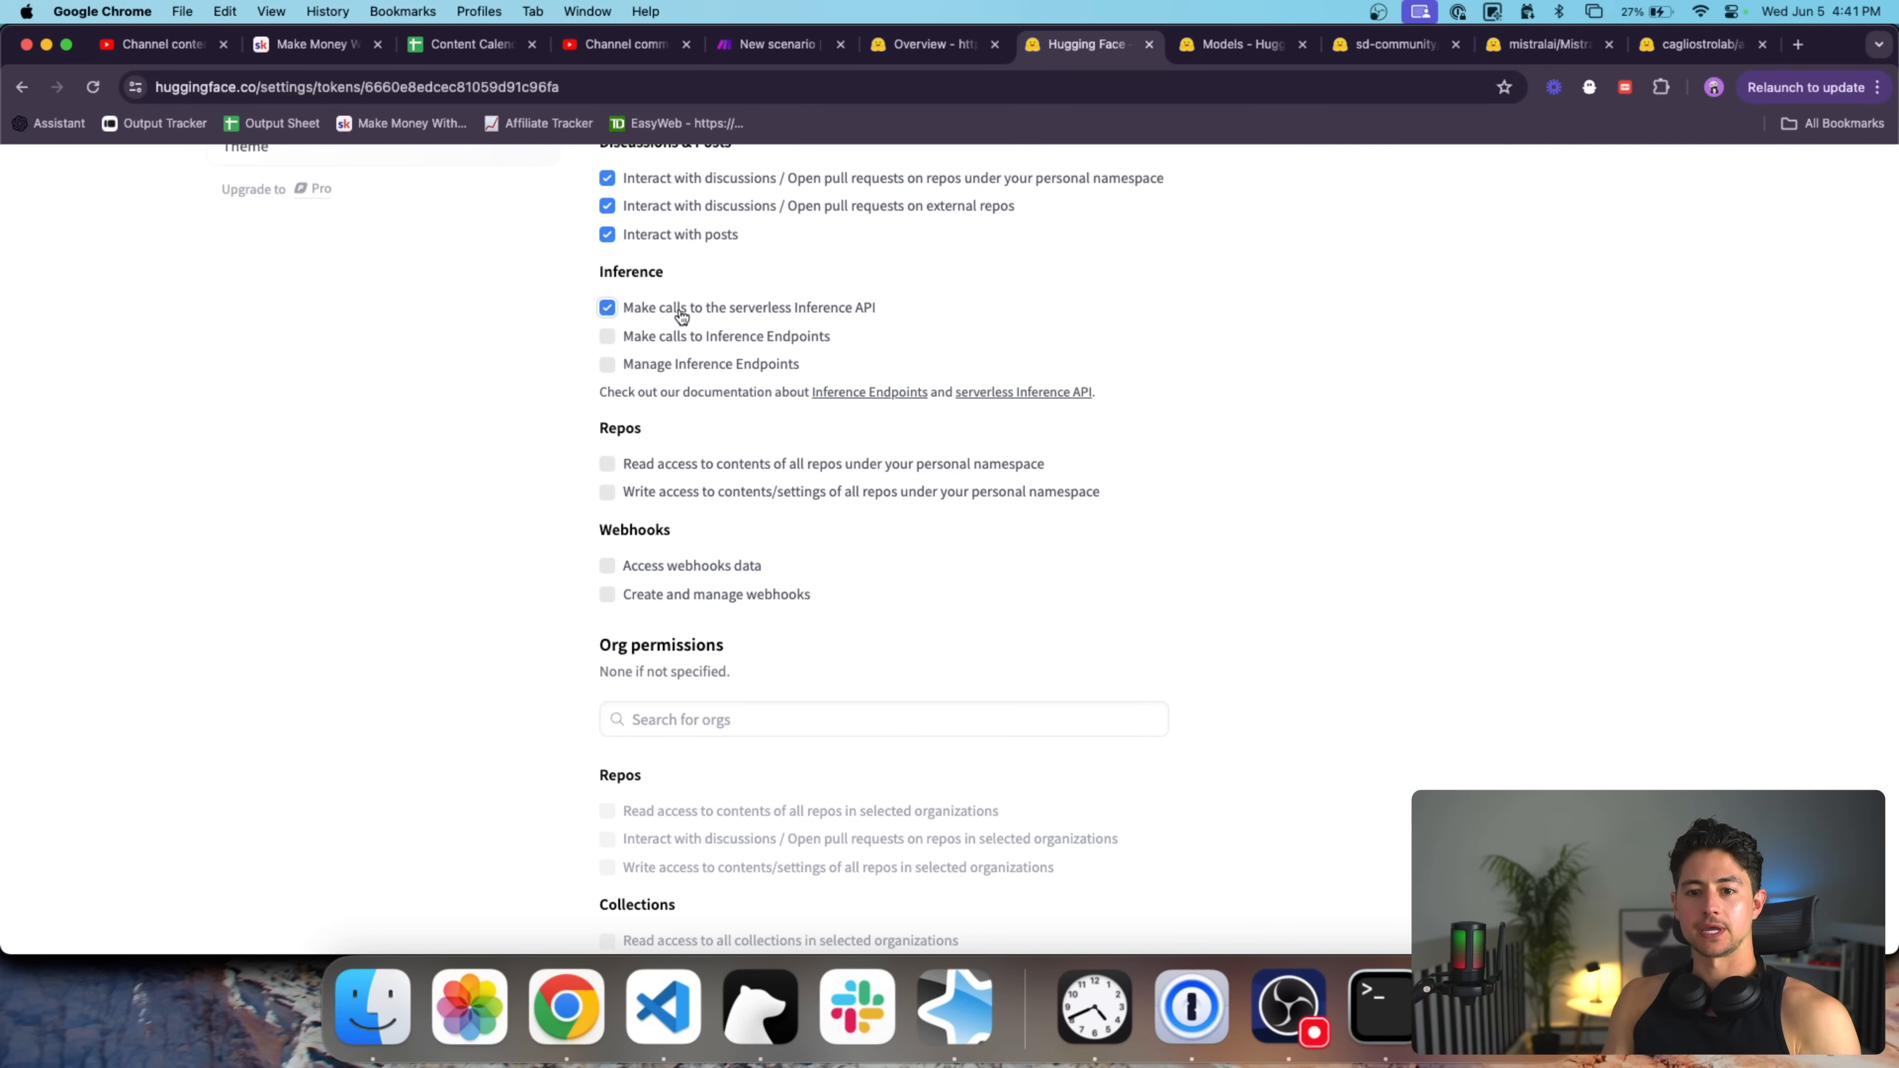
pyautogui.click(607, 335)
pyautogui.click(608, 364)
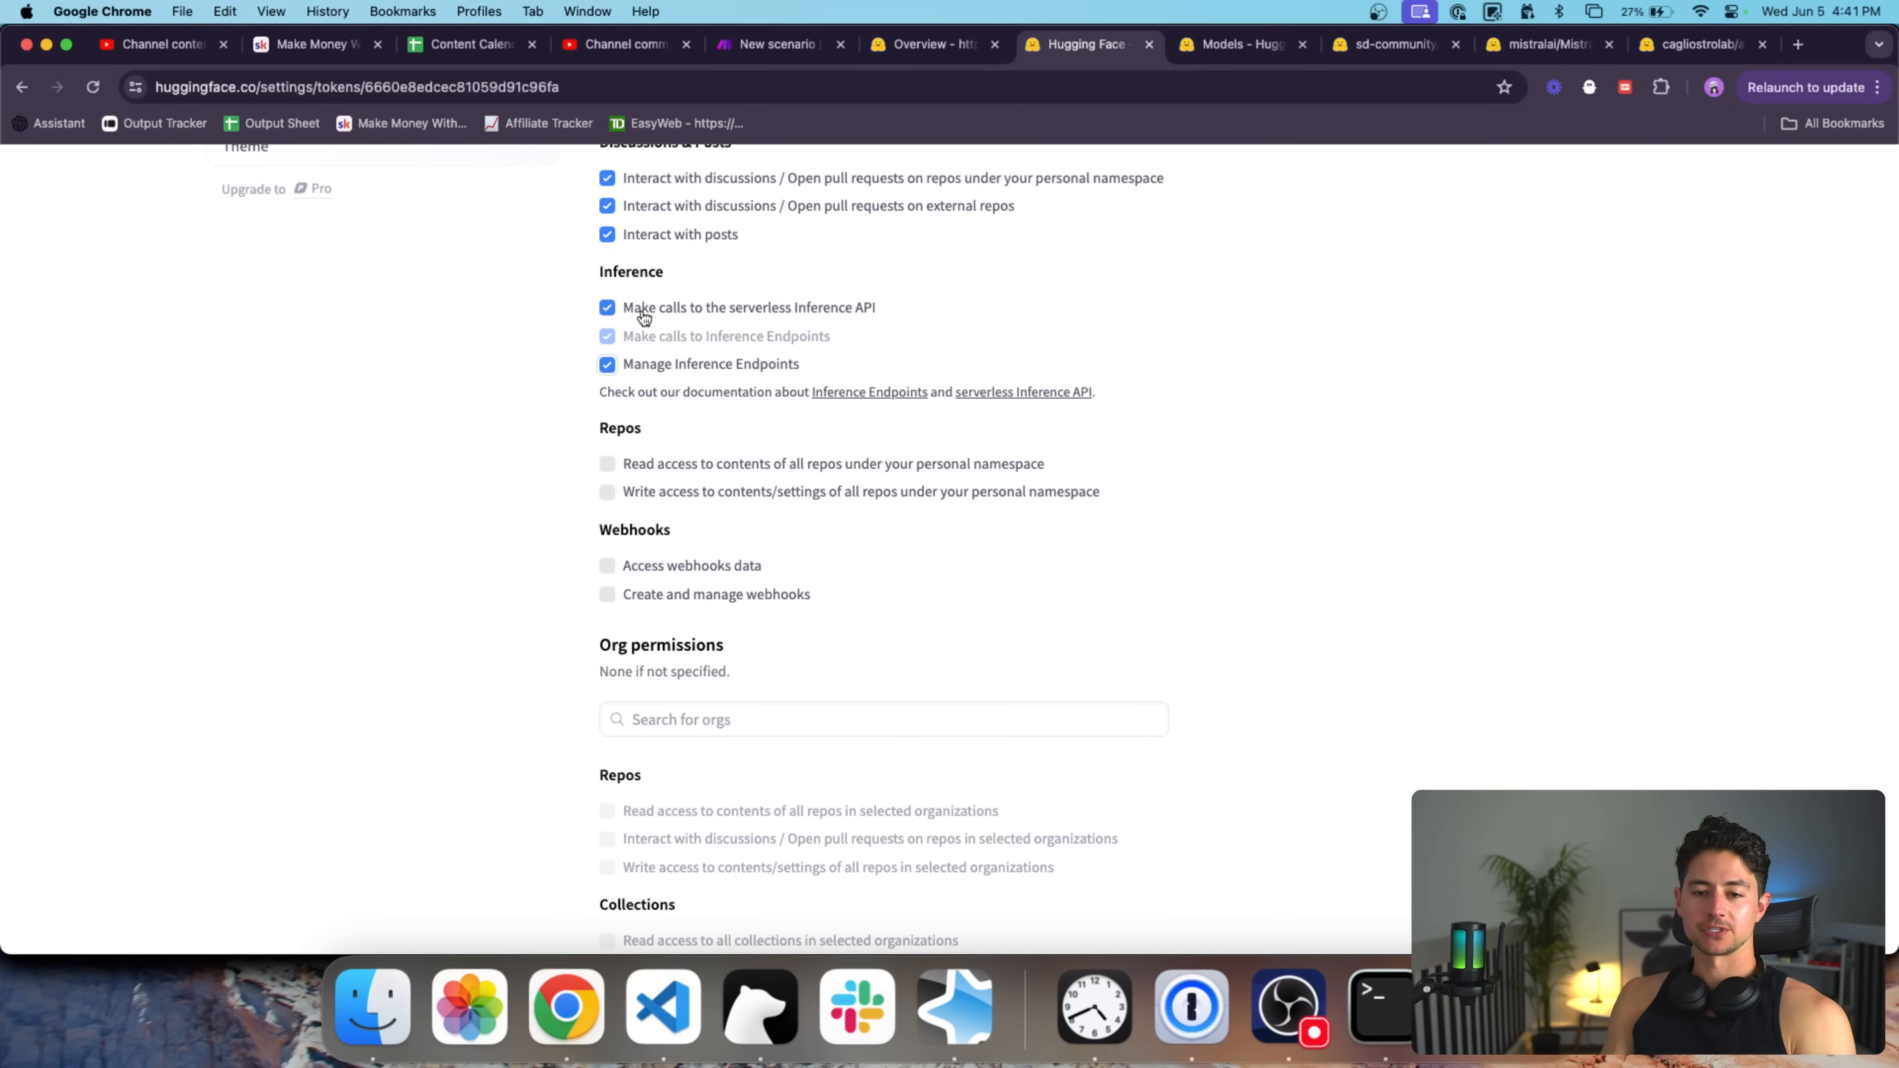
pyautogui.click(608, 493)
pyautogui.click(608, 595)
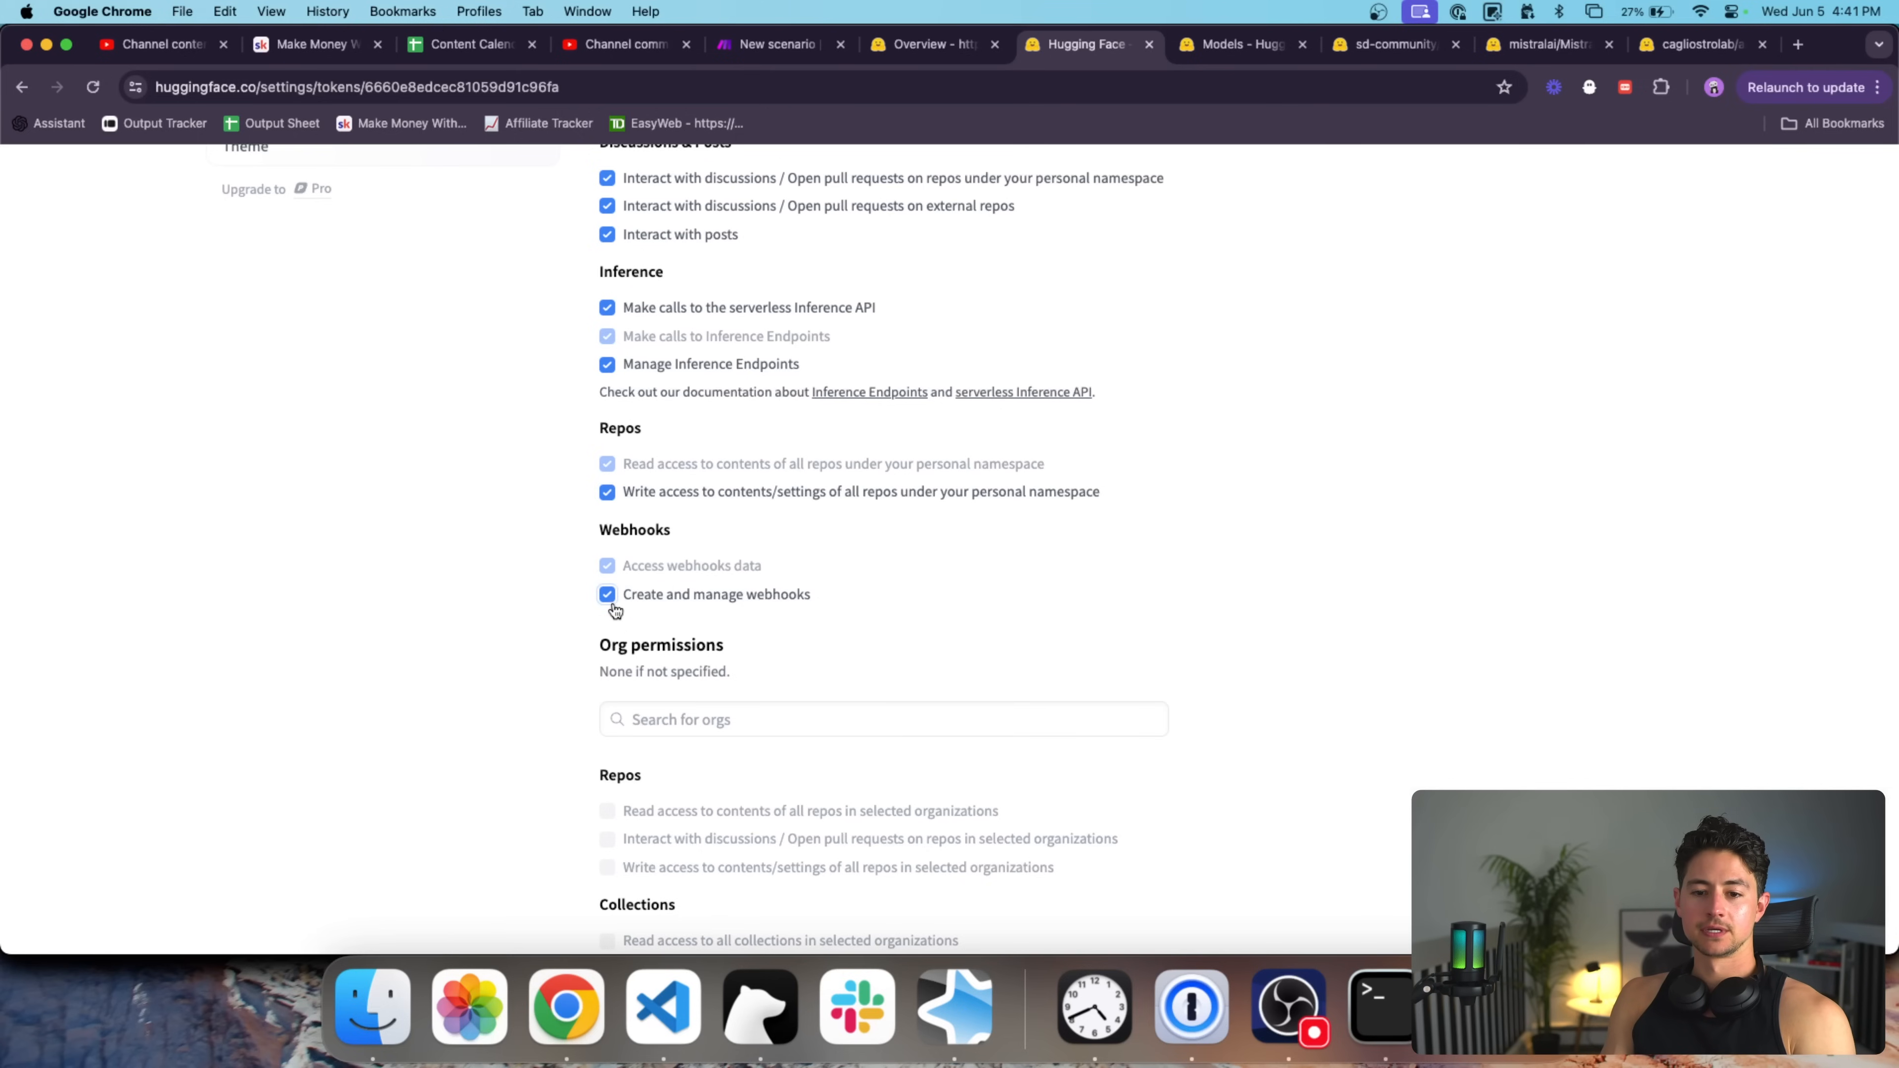
pyautogui.scroll(3, 651, 460)
pyautogui.scroll(-10, 663, 443)
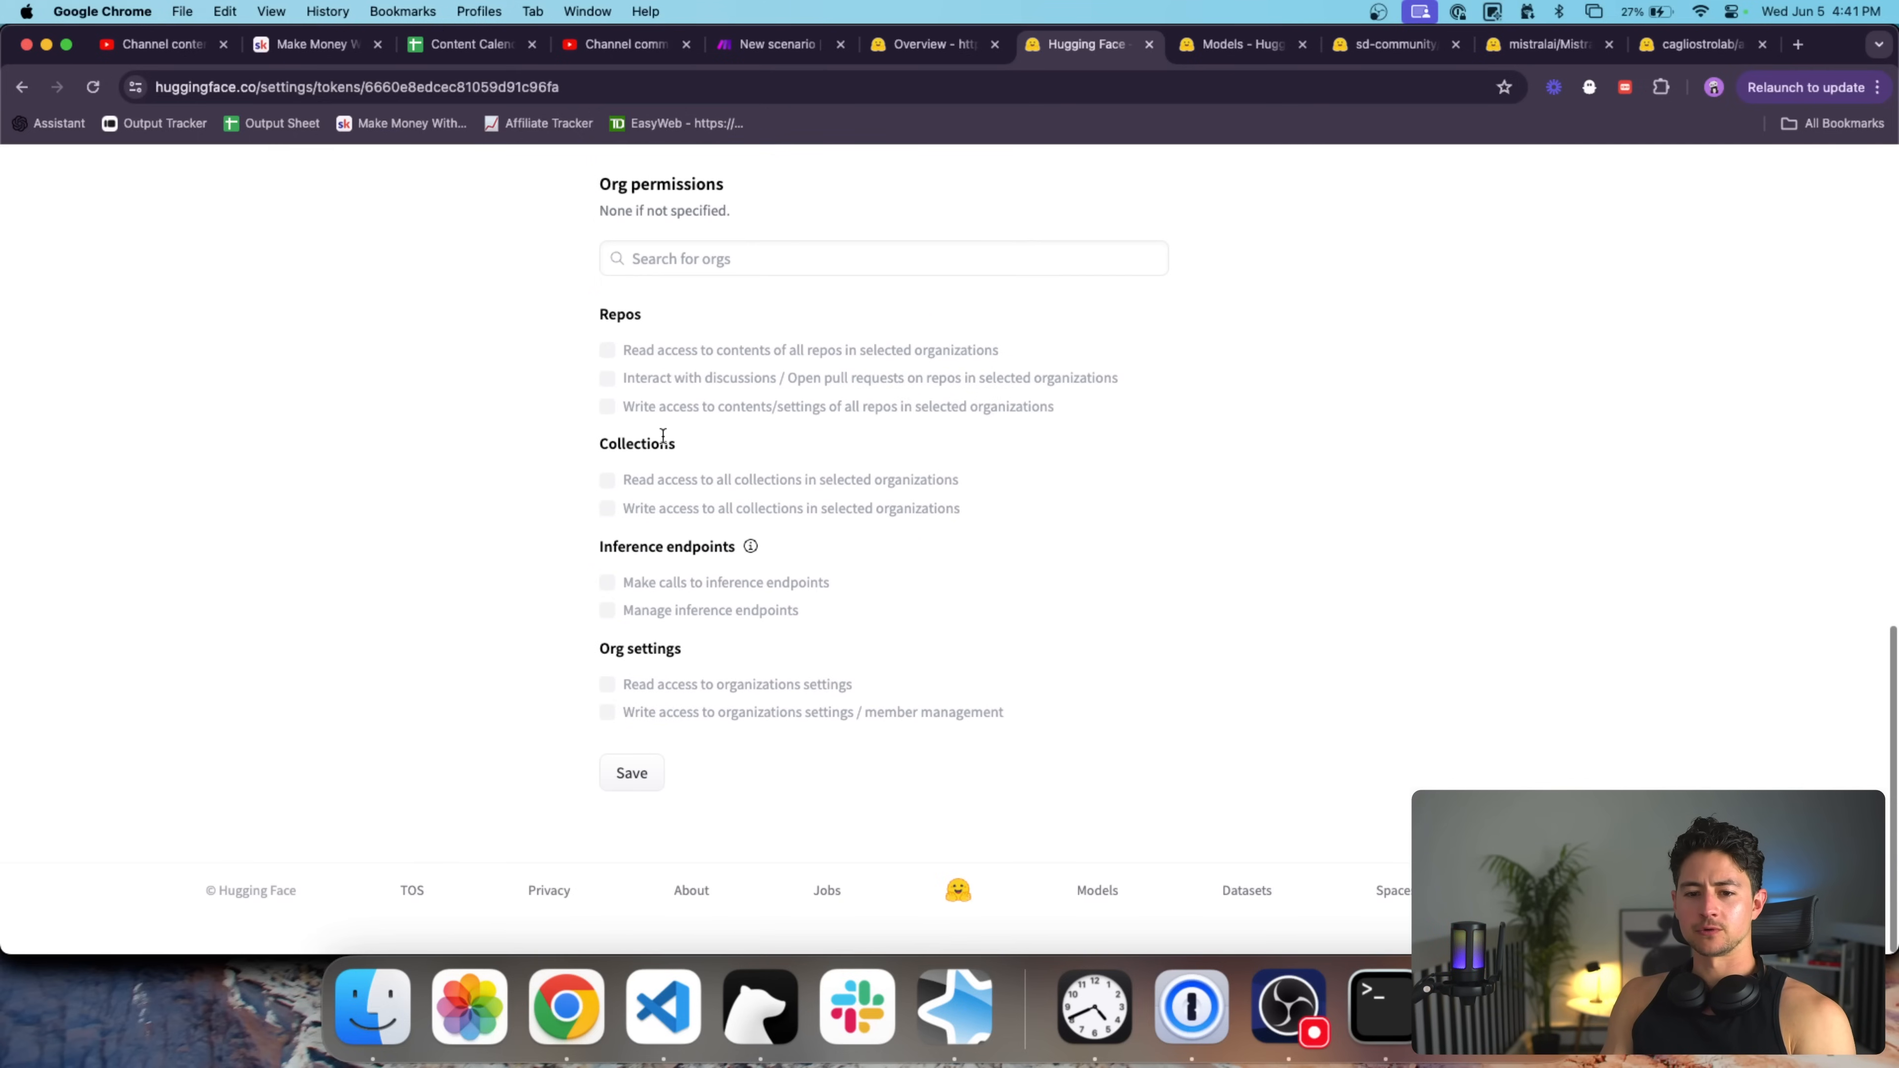
pyautogui.click(648, 808)
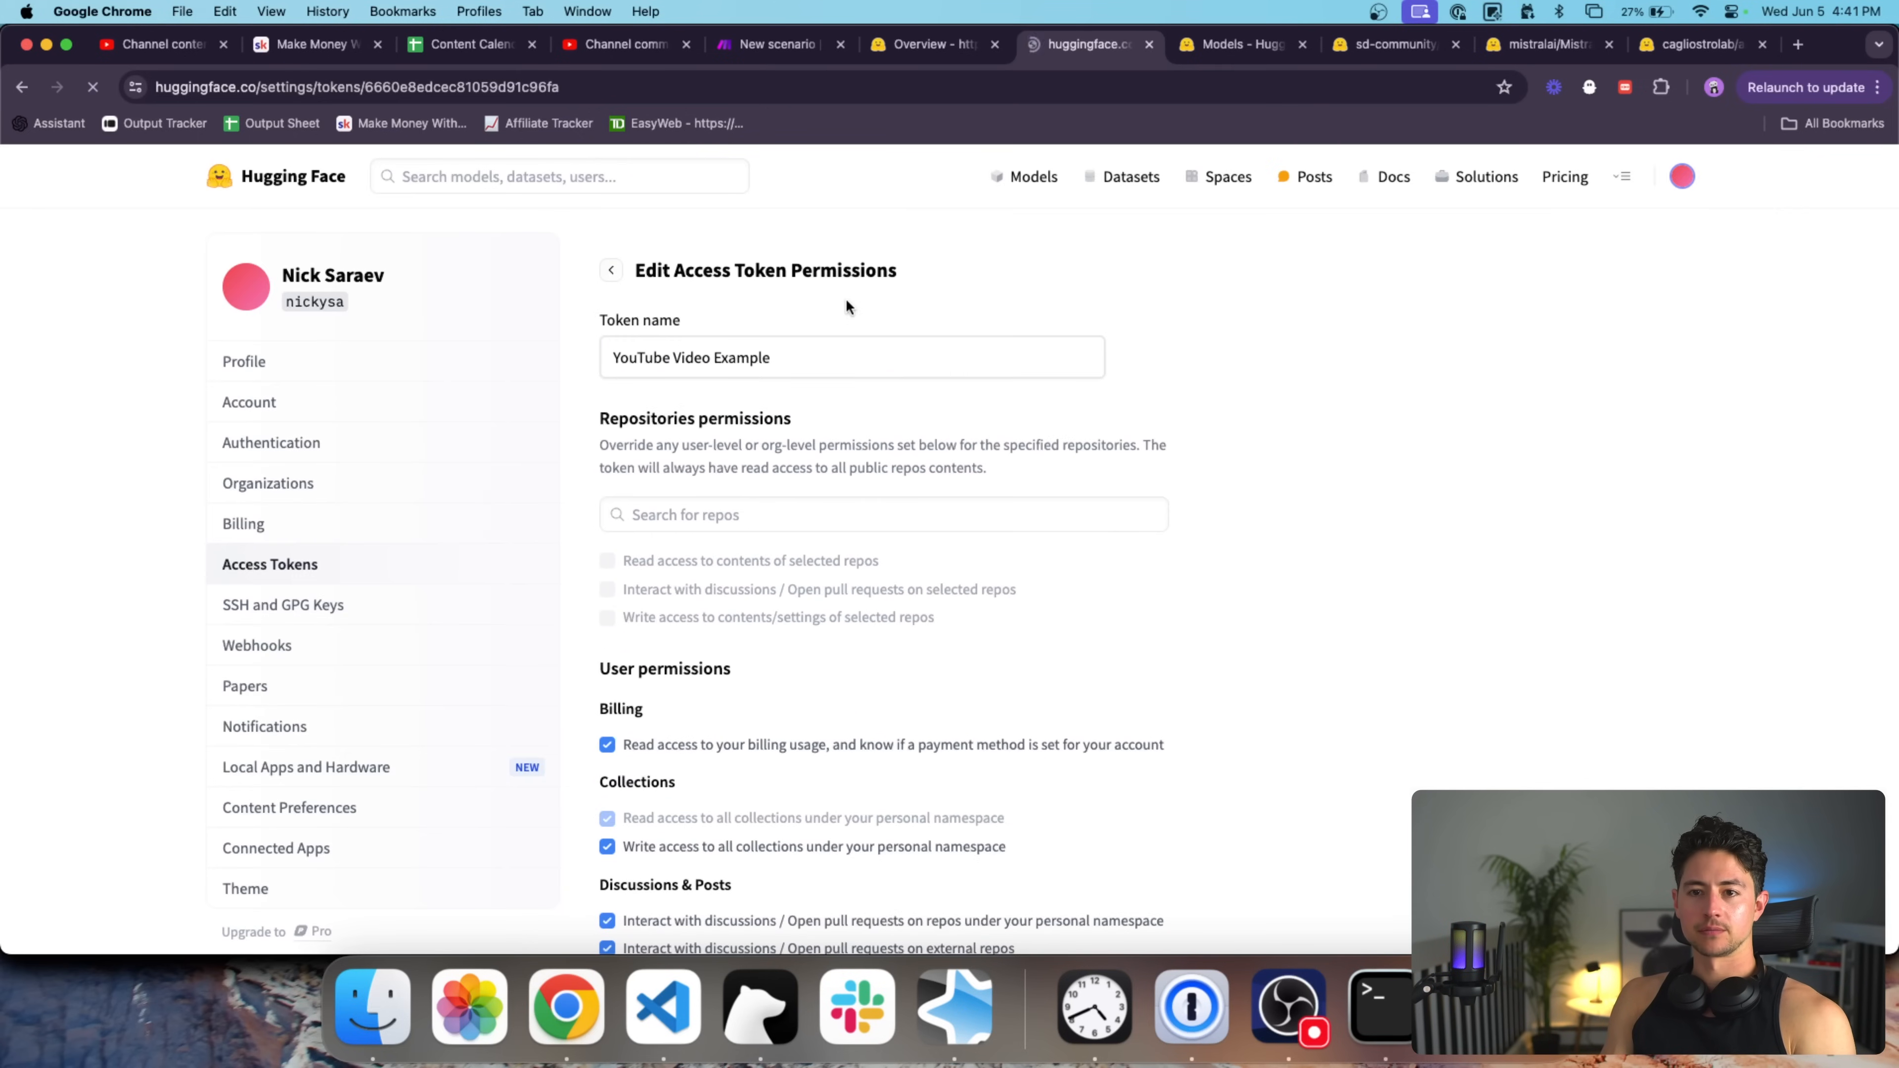
# Back in Make, run only the HTTP module again.
pyautogui.click(778, 44)
pyautogui.rightClick(1017, 447)
pyautogui.click(912, 372)
pyautogui.rightClick(1033, 420)
pyautogui.click(1059, 471)
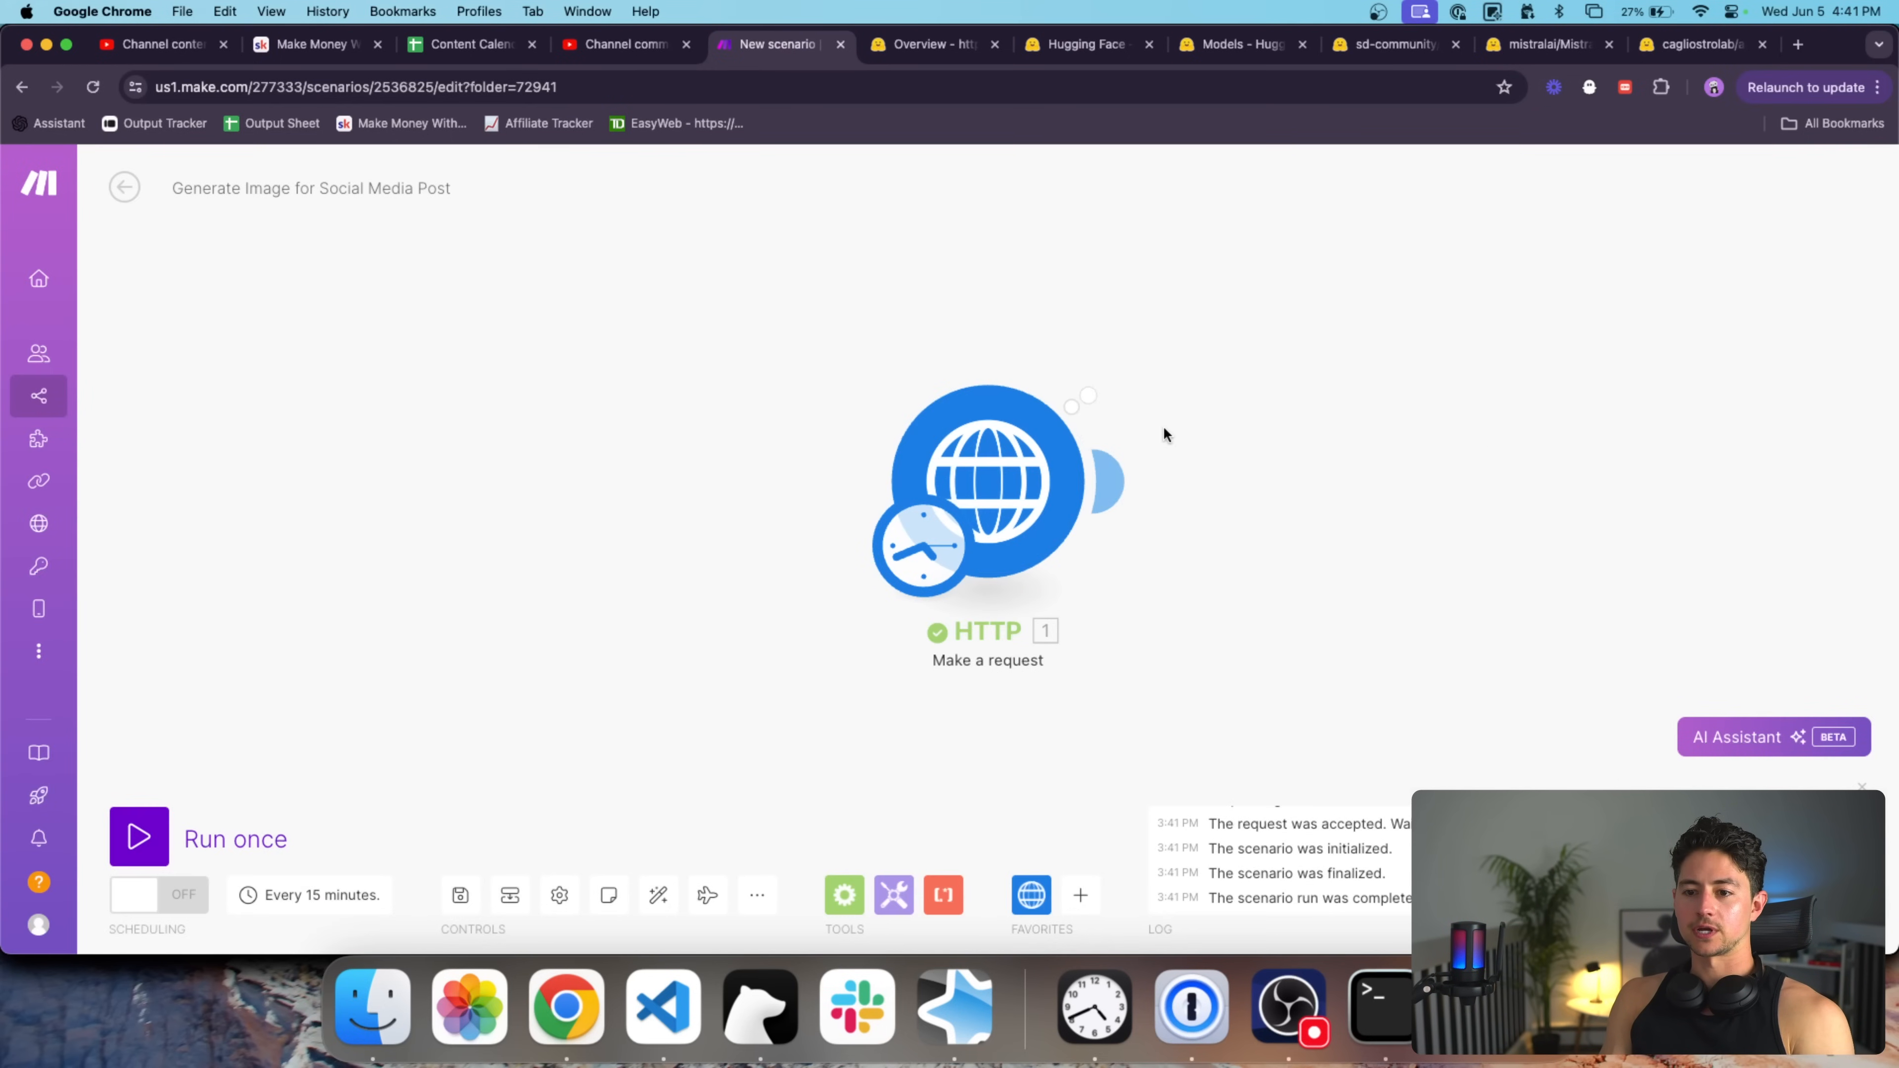
# Keep the Raw body but change the content type to JSON (application/json).
pyautogui.click(1114, 359)
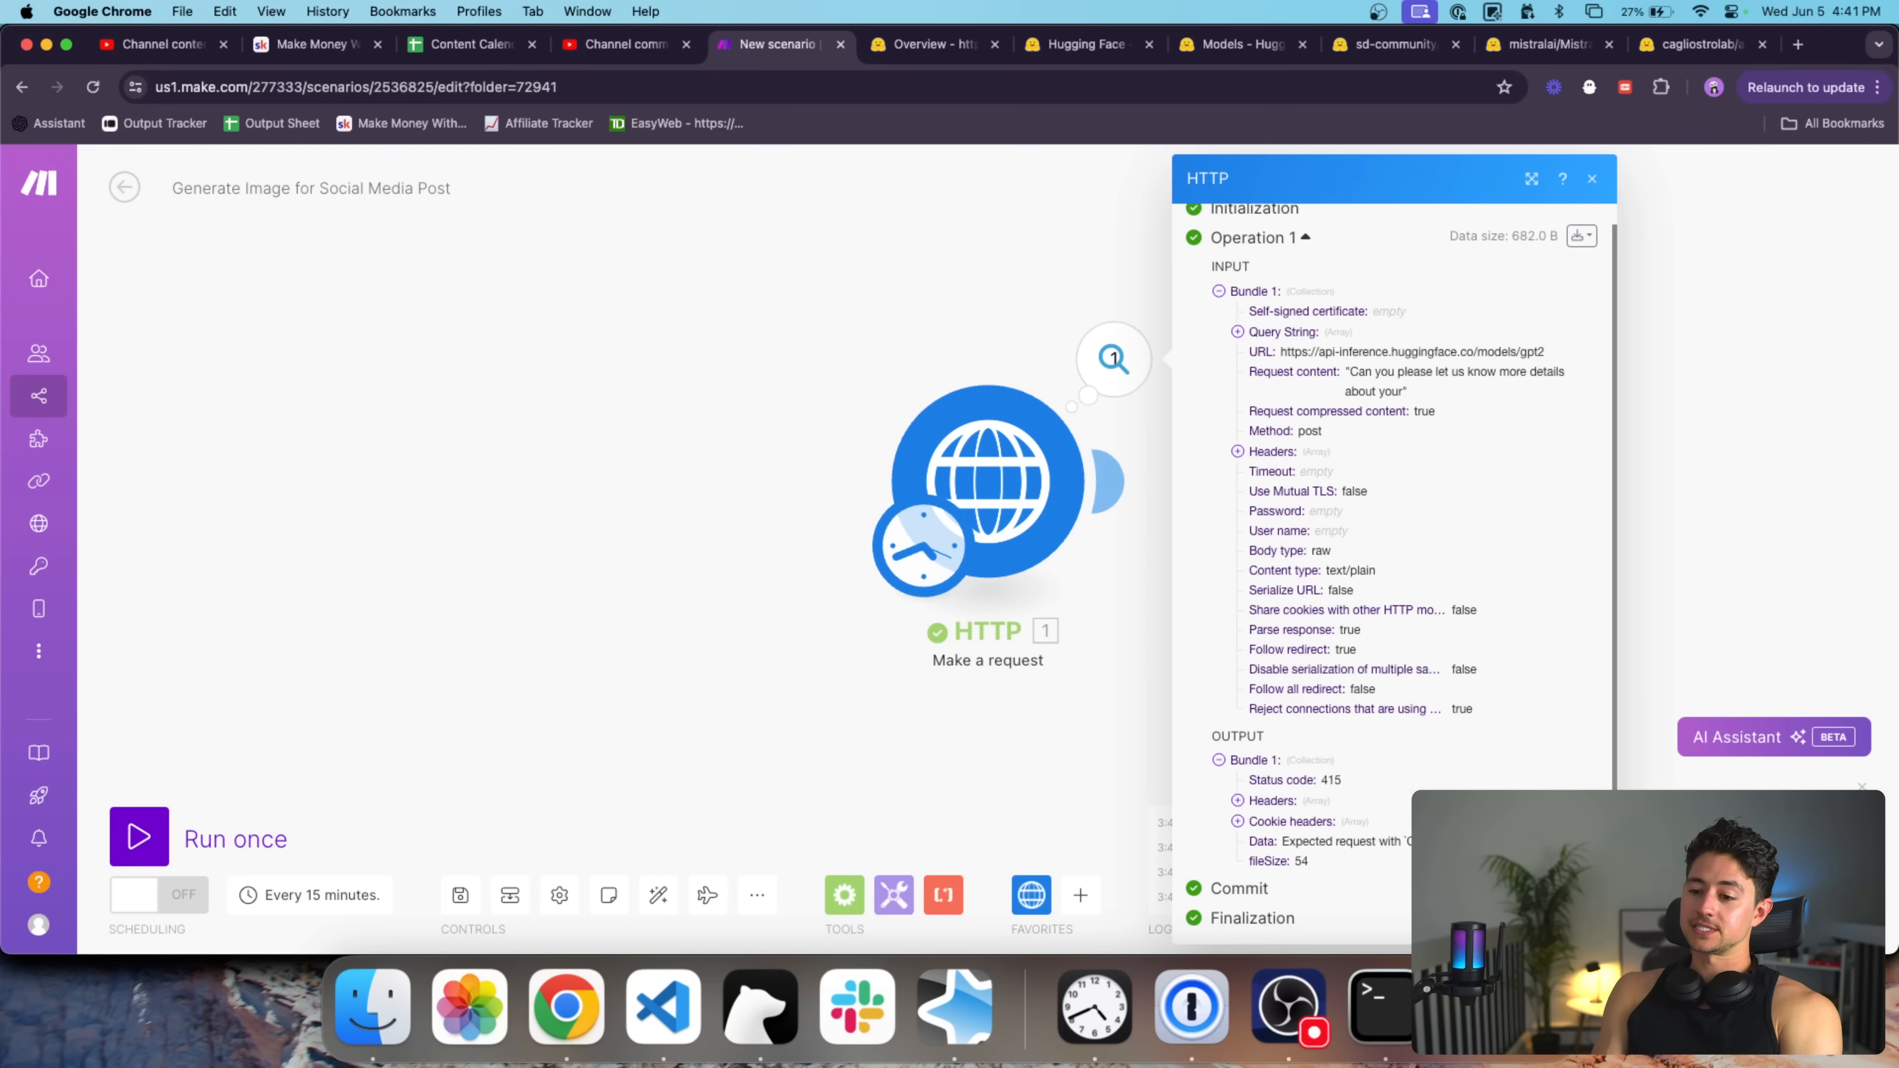
pyautogui.moveTo(932, 331); pyautogui.dragTo(807, 349)
pyautogui.click(858, 473)
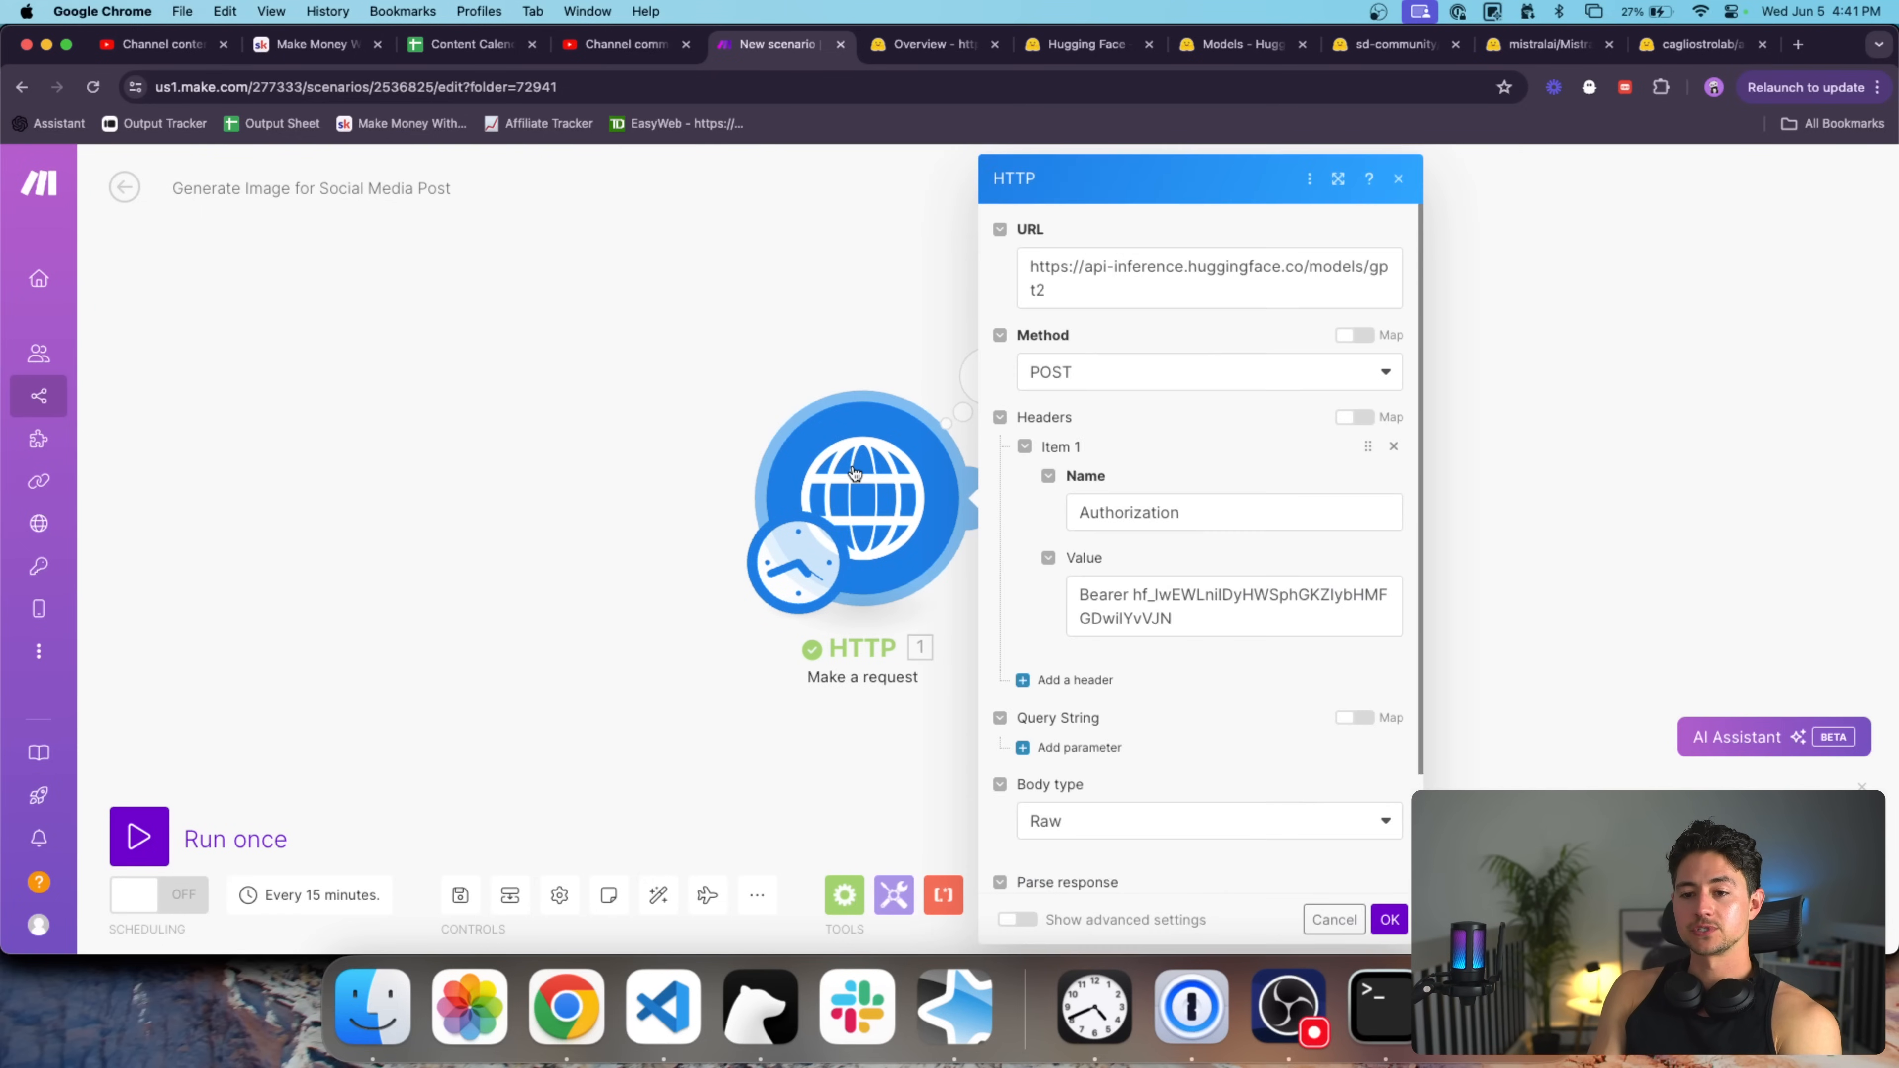
pyautogui.scroll(-5, 1216, 391)
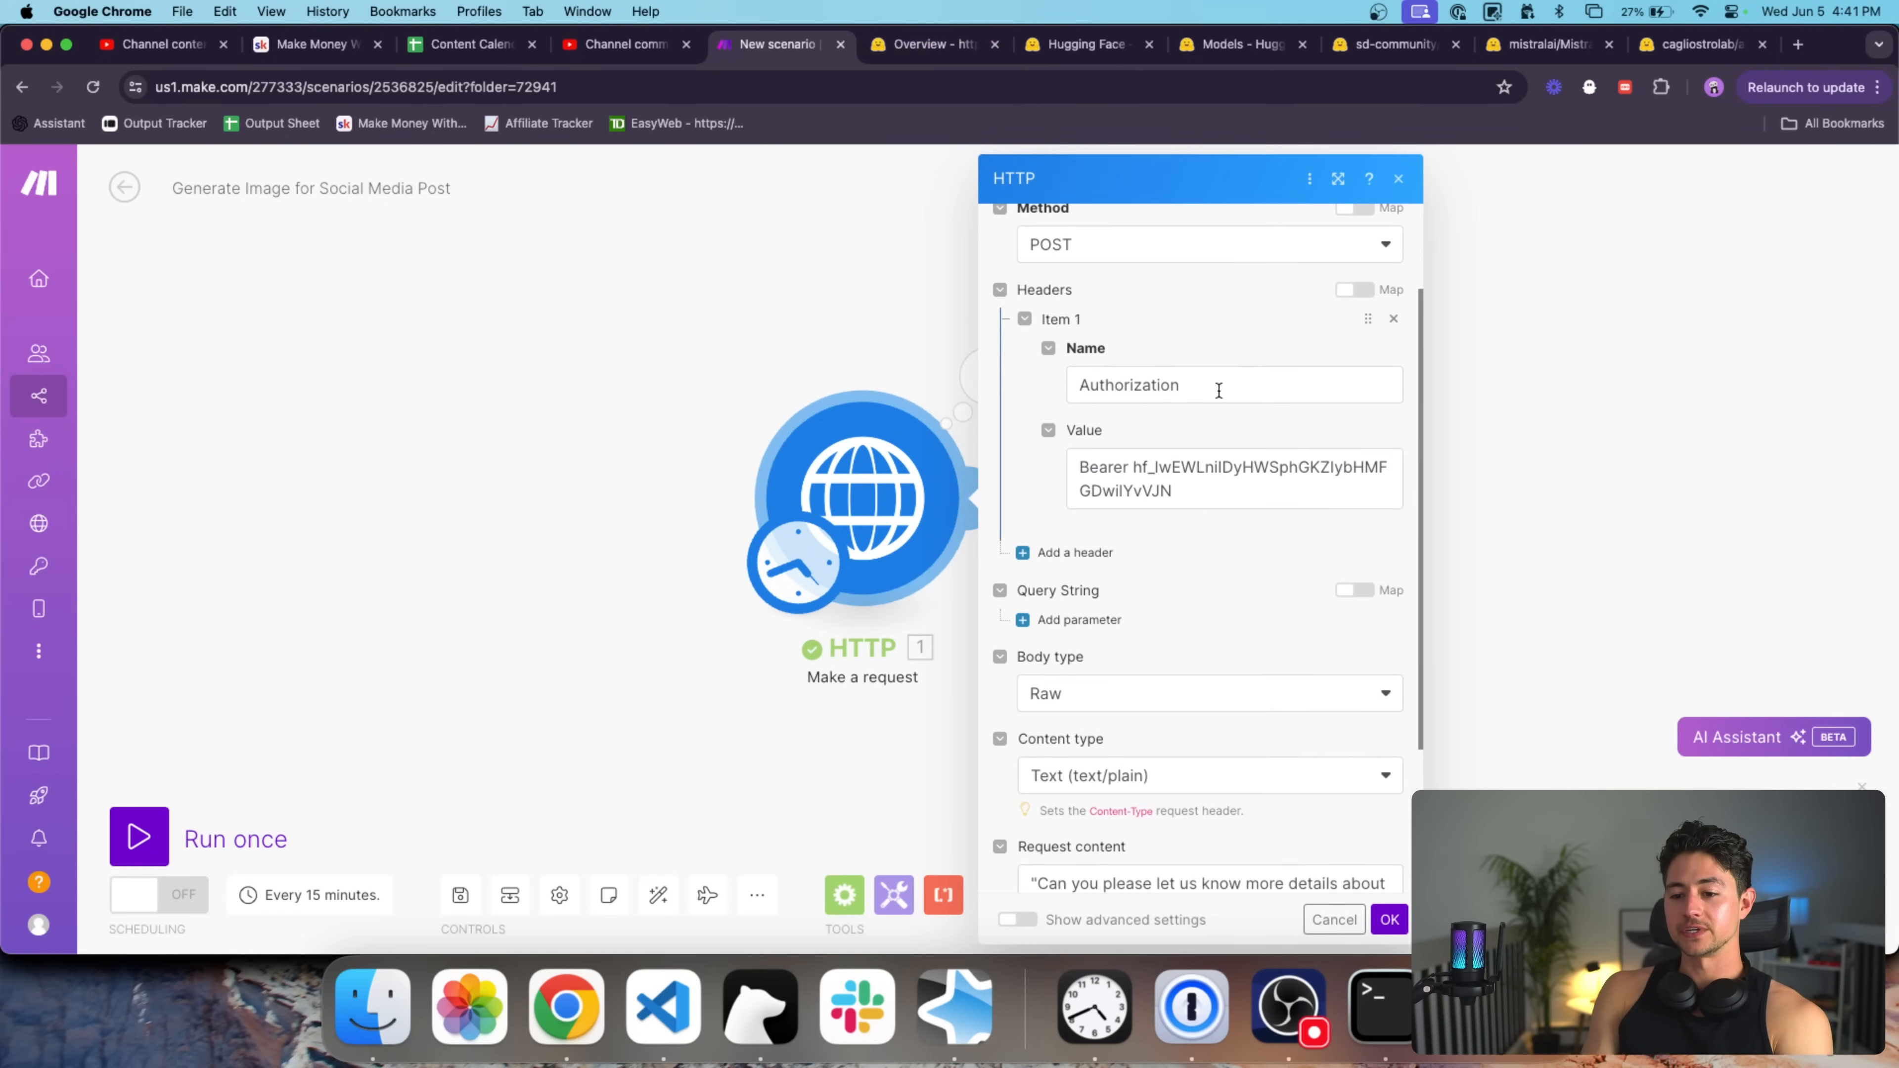
pyautogui.click(1134, 602)
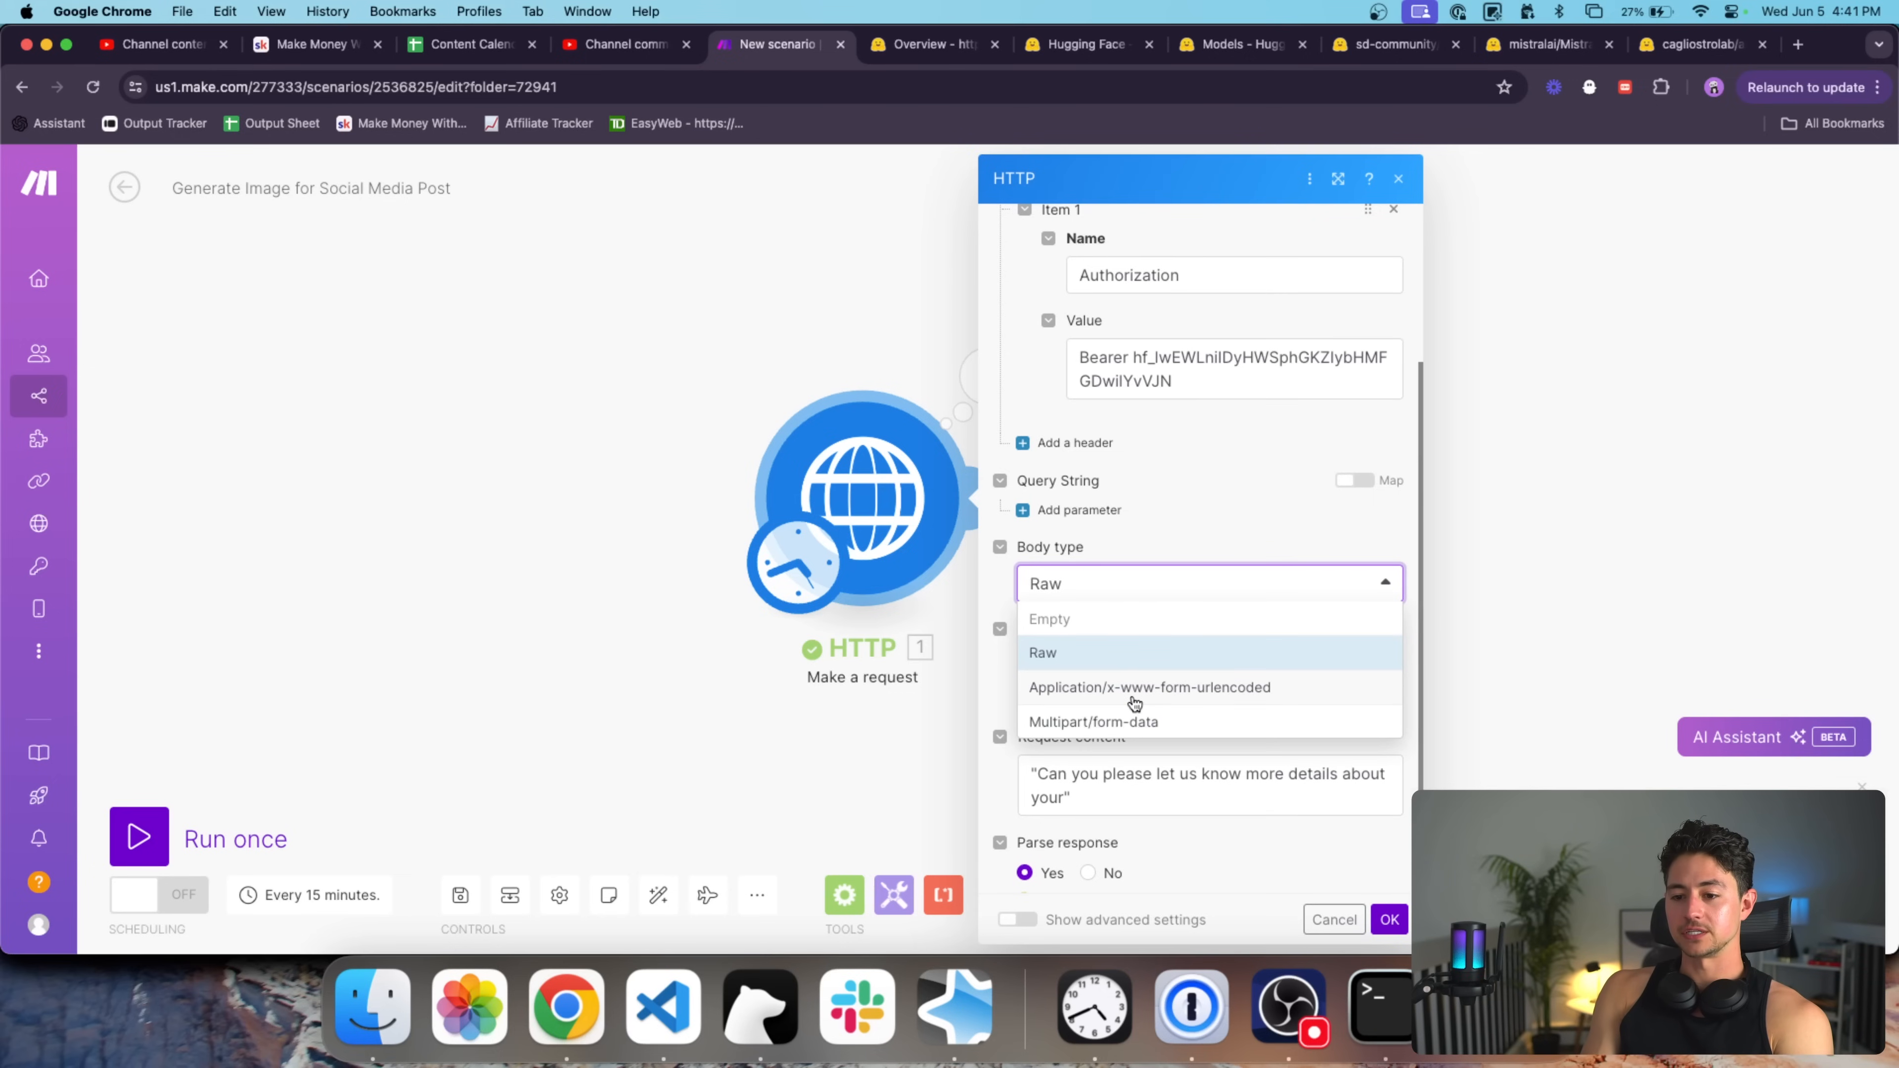
pyautogui.click(1130, 525)
pyautogui.click(1132, 666)
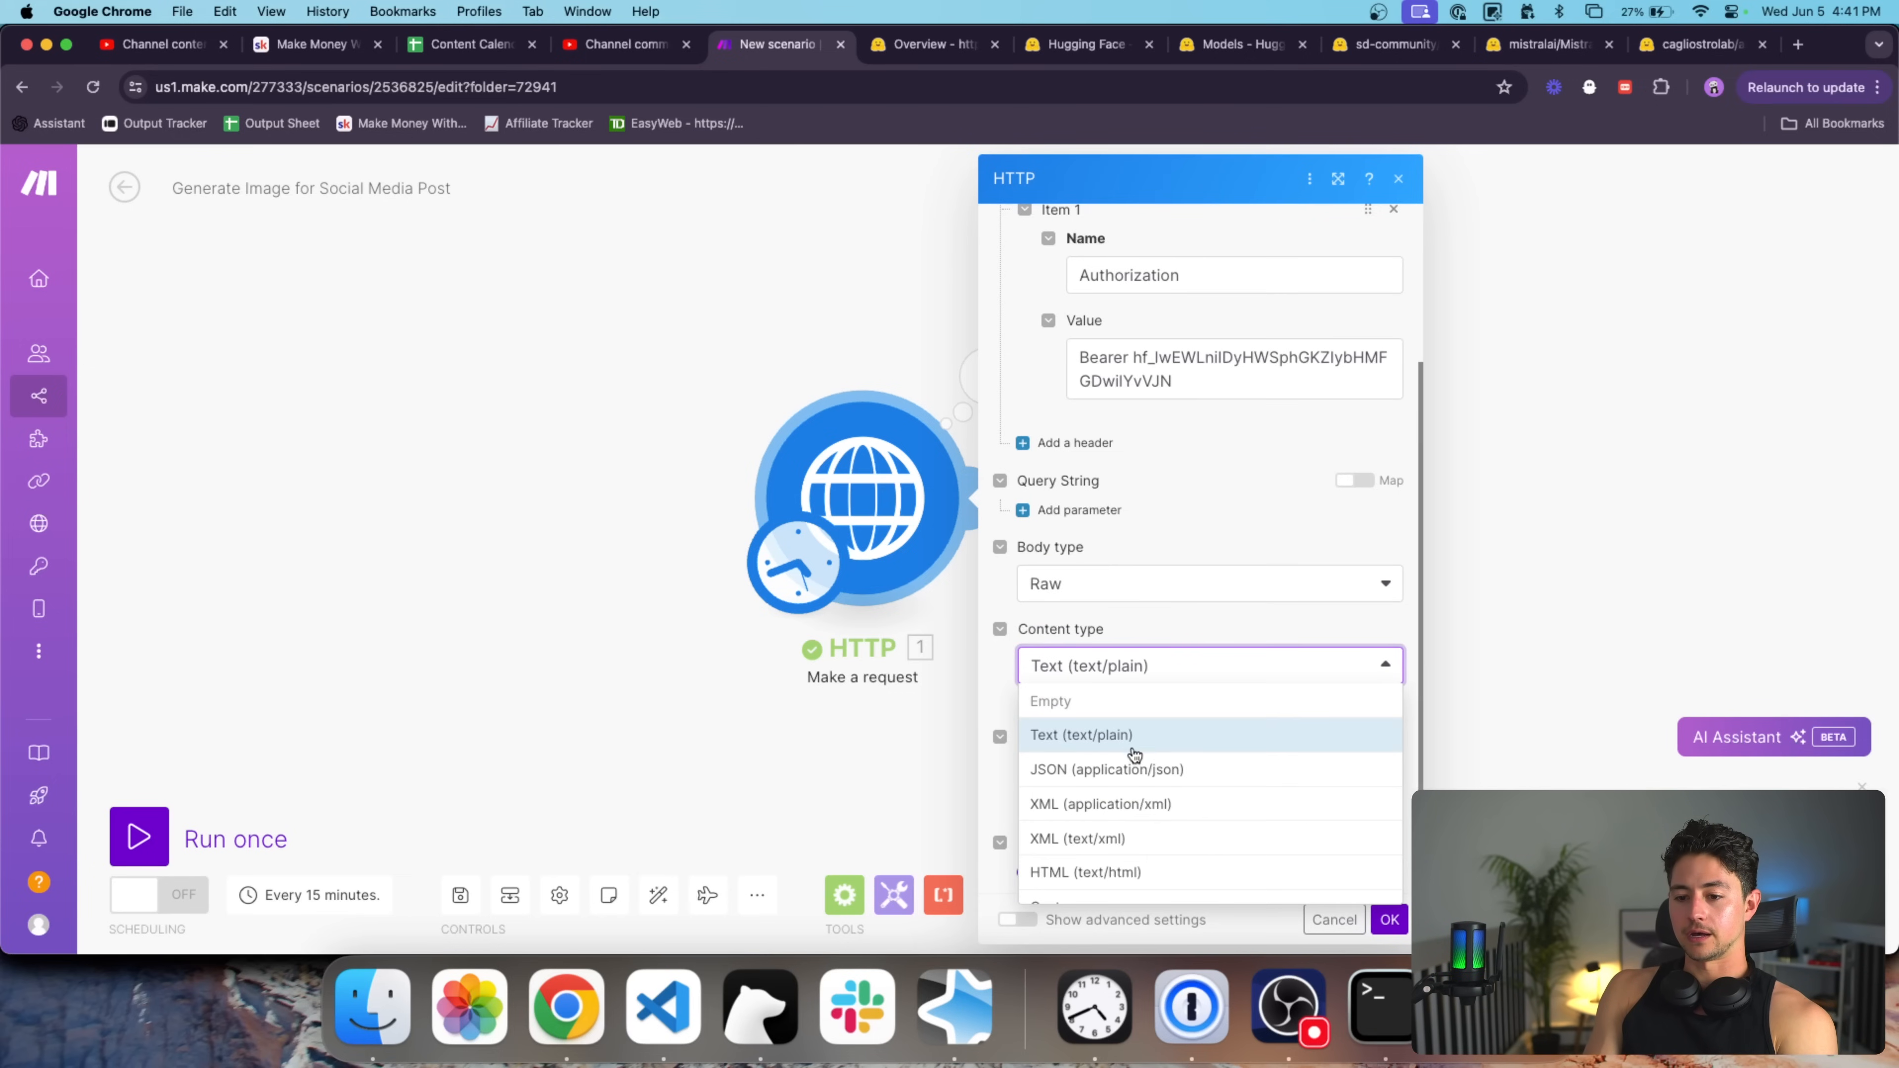
pyautogui.click(1125, 775)
pyautogui.click(1389, 919)
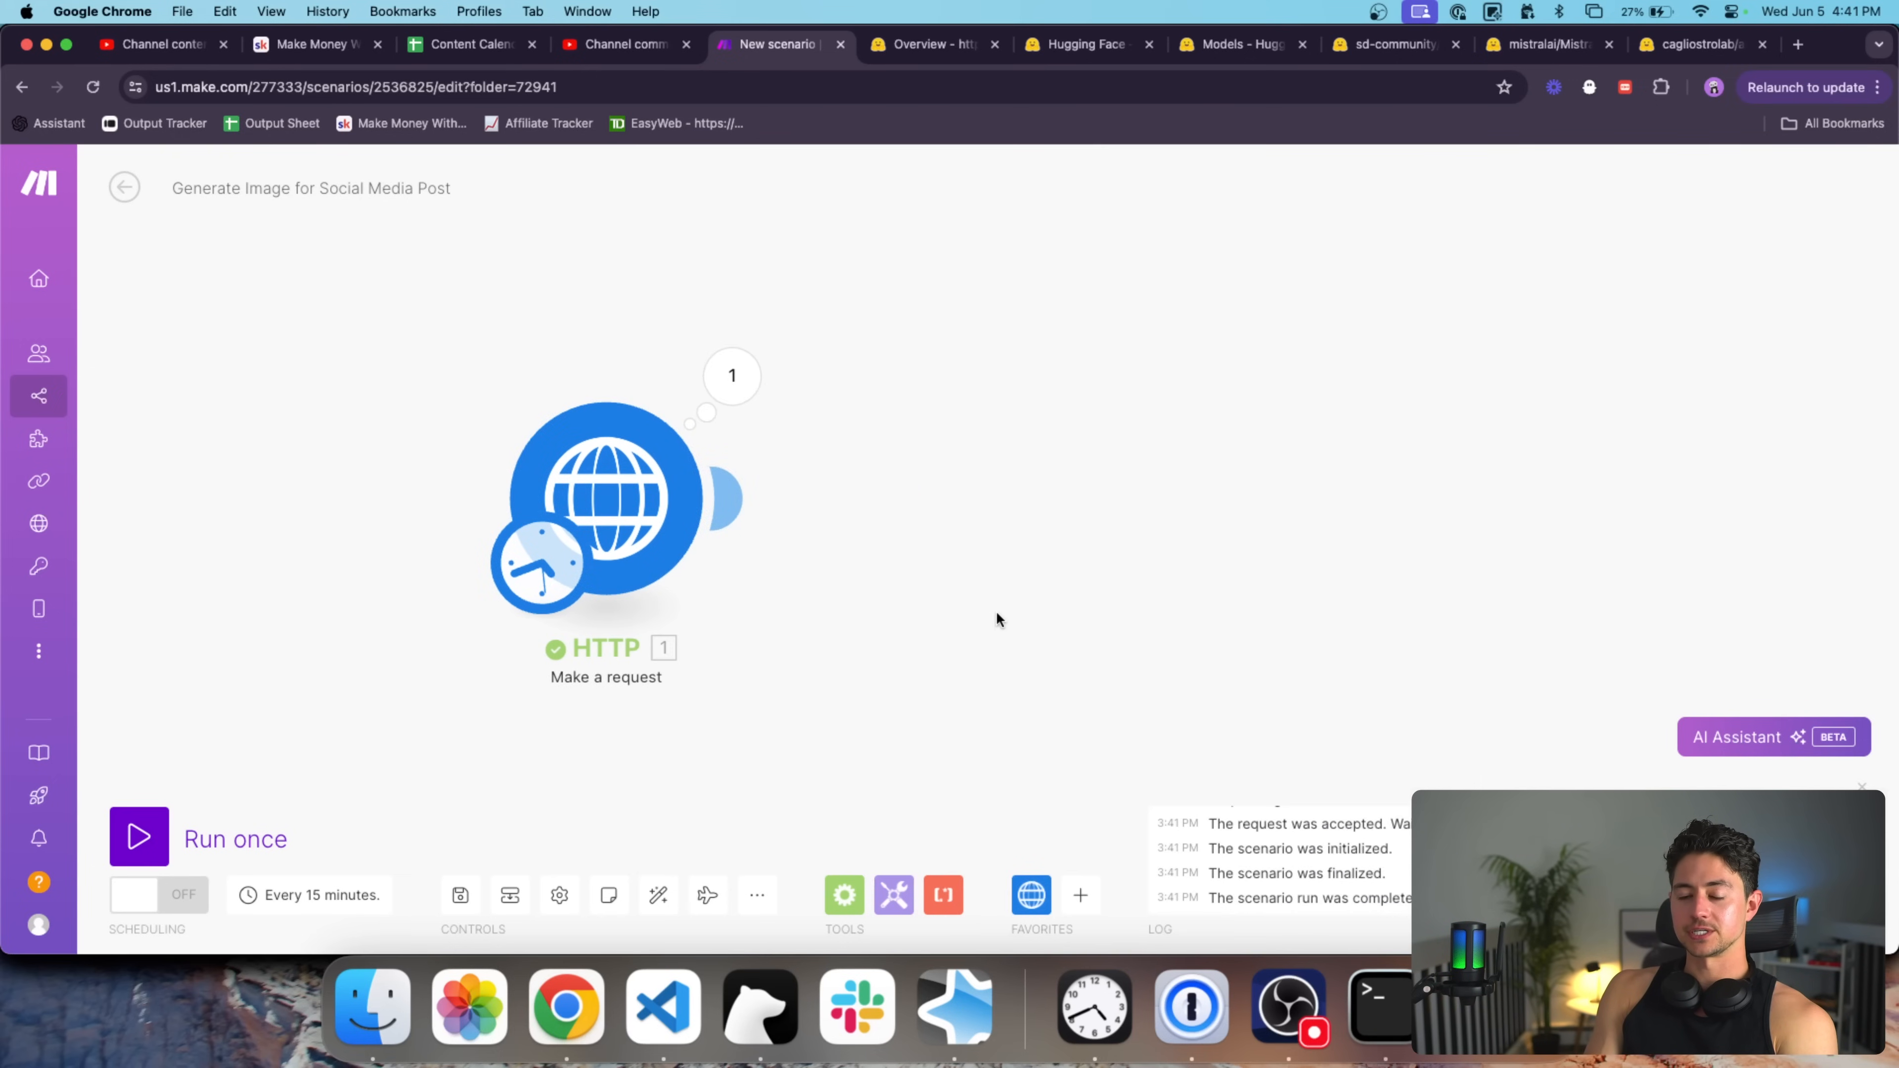
# Run only the HTTP module and review the 422 JSON deserialization error.
pyautogui.rightClick(609, 517)
pyautogui.click(665, 576)
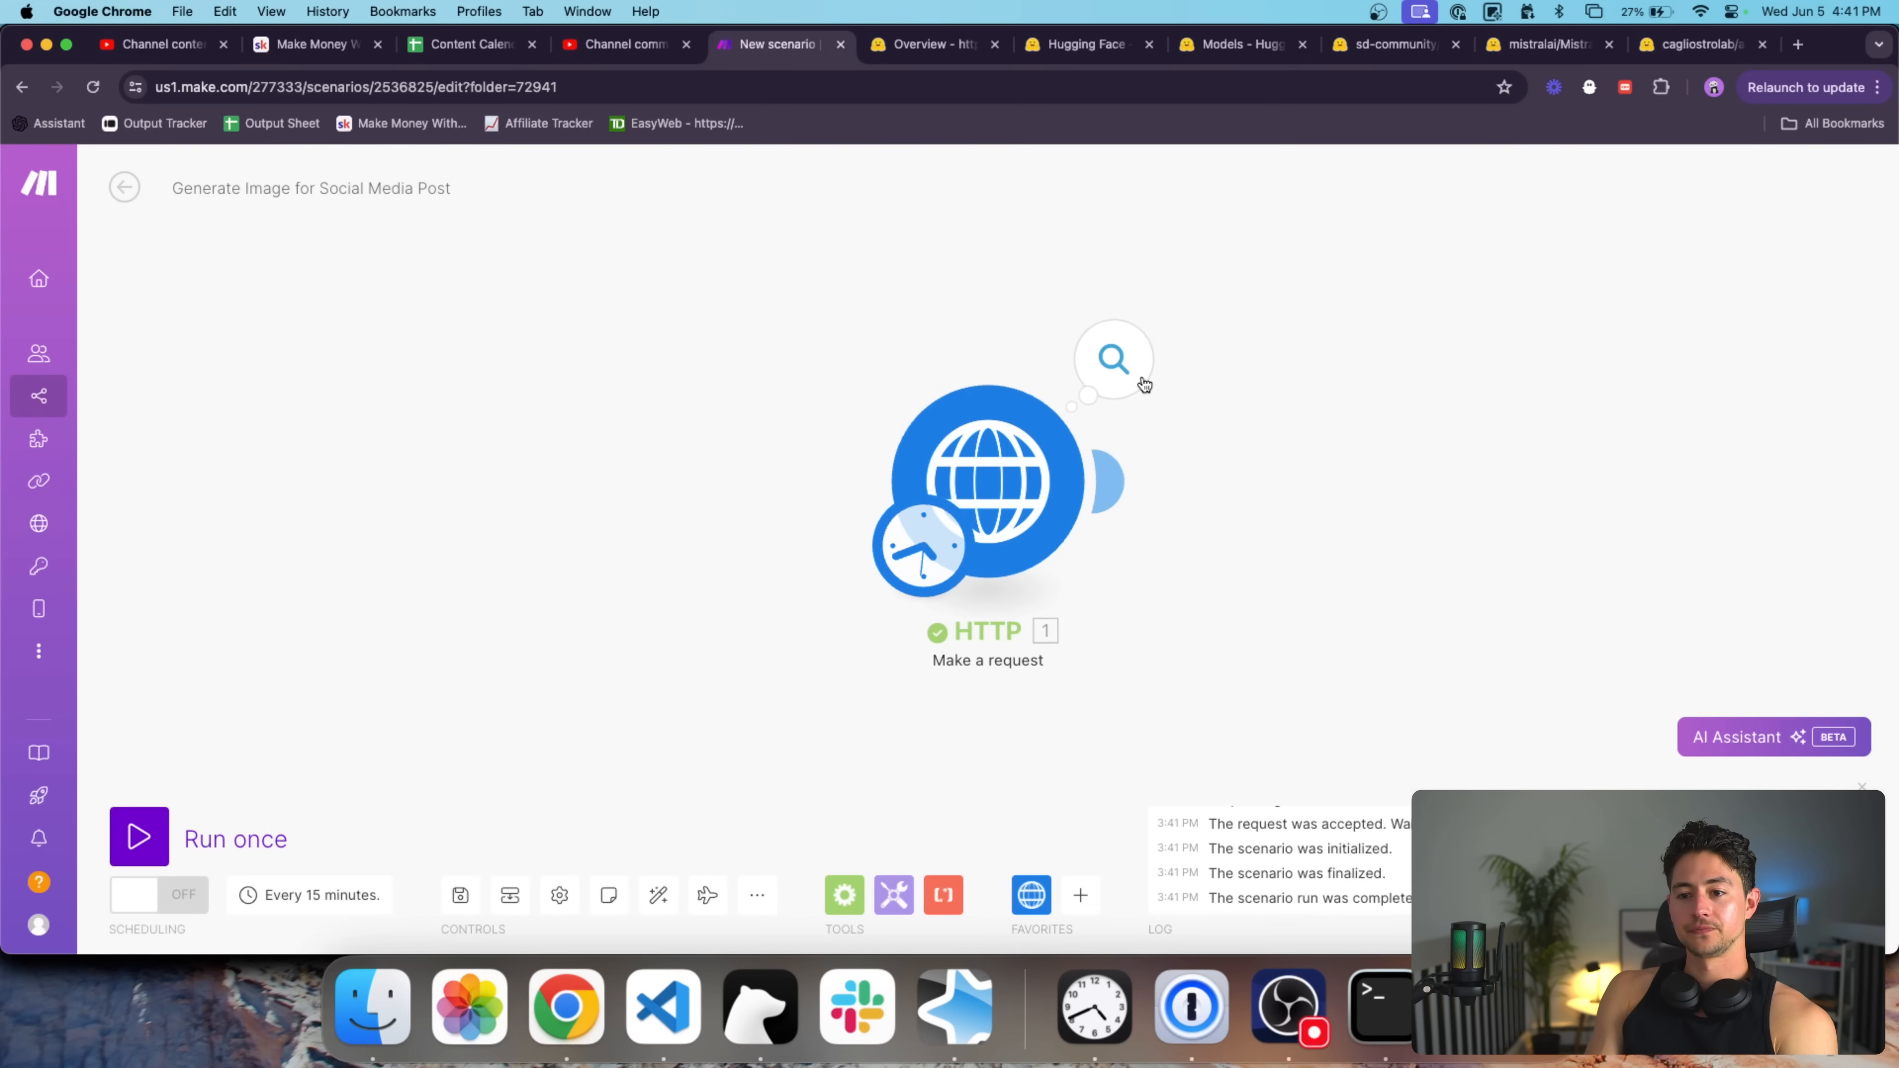
pyautogui.click(1115, 359)
pyautogui.scroll(-2, 1345, 550)
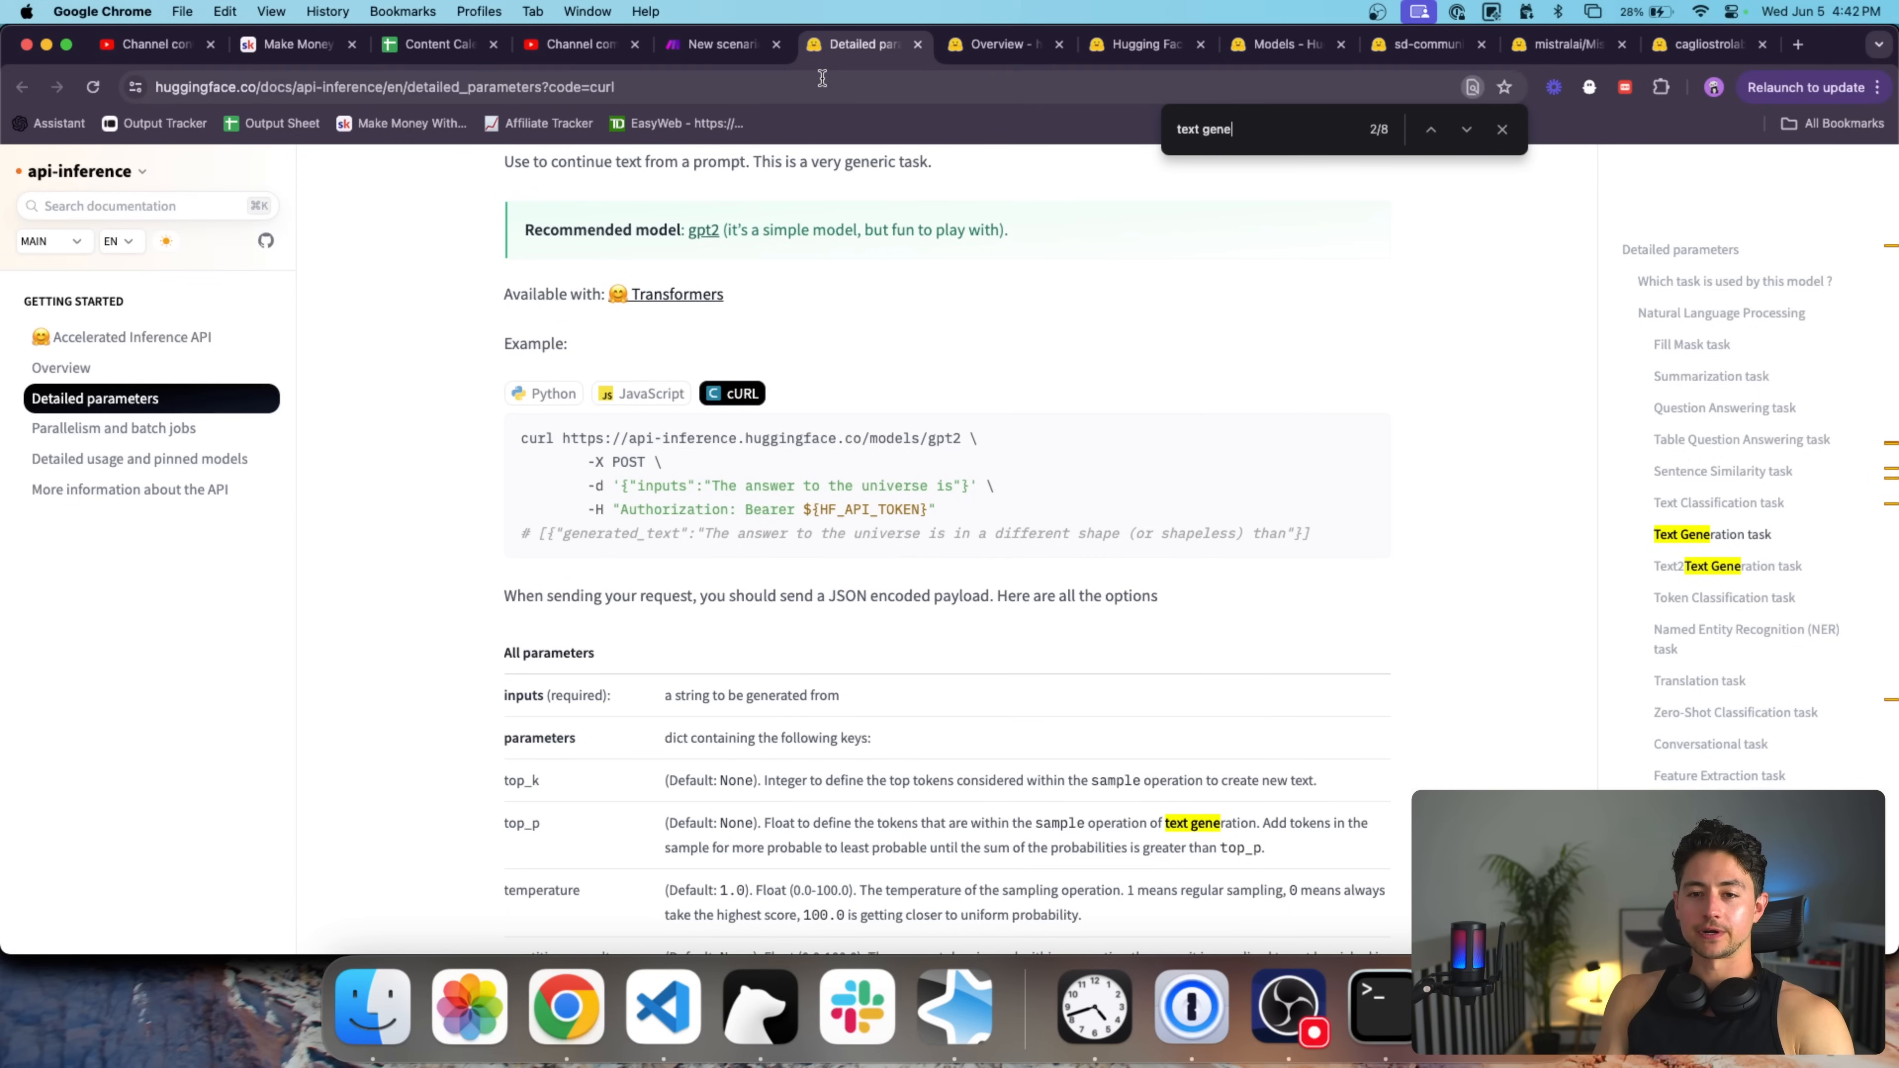
pyautogui.click(757, 50)
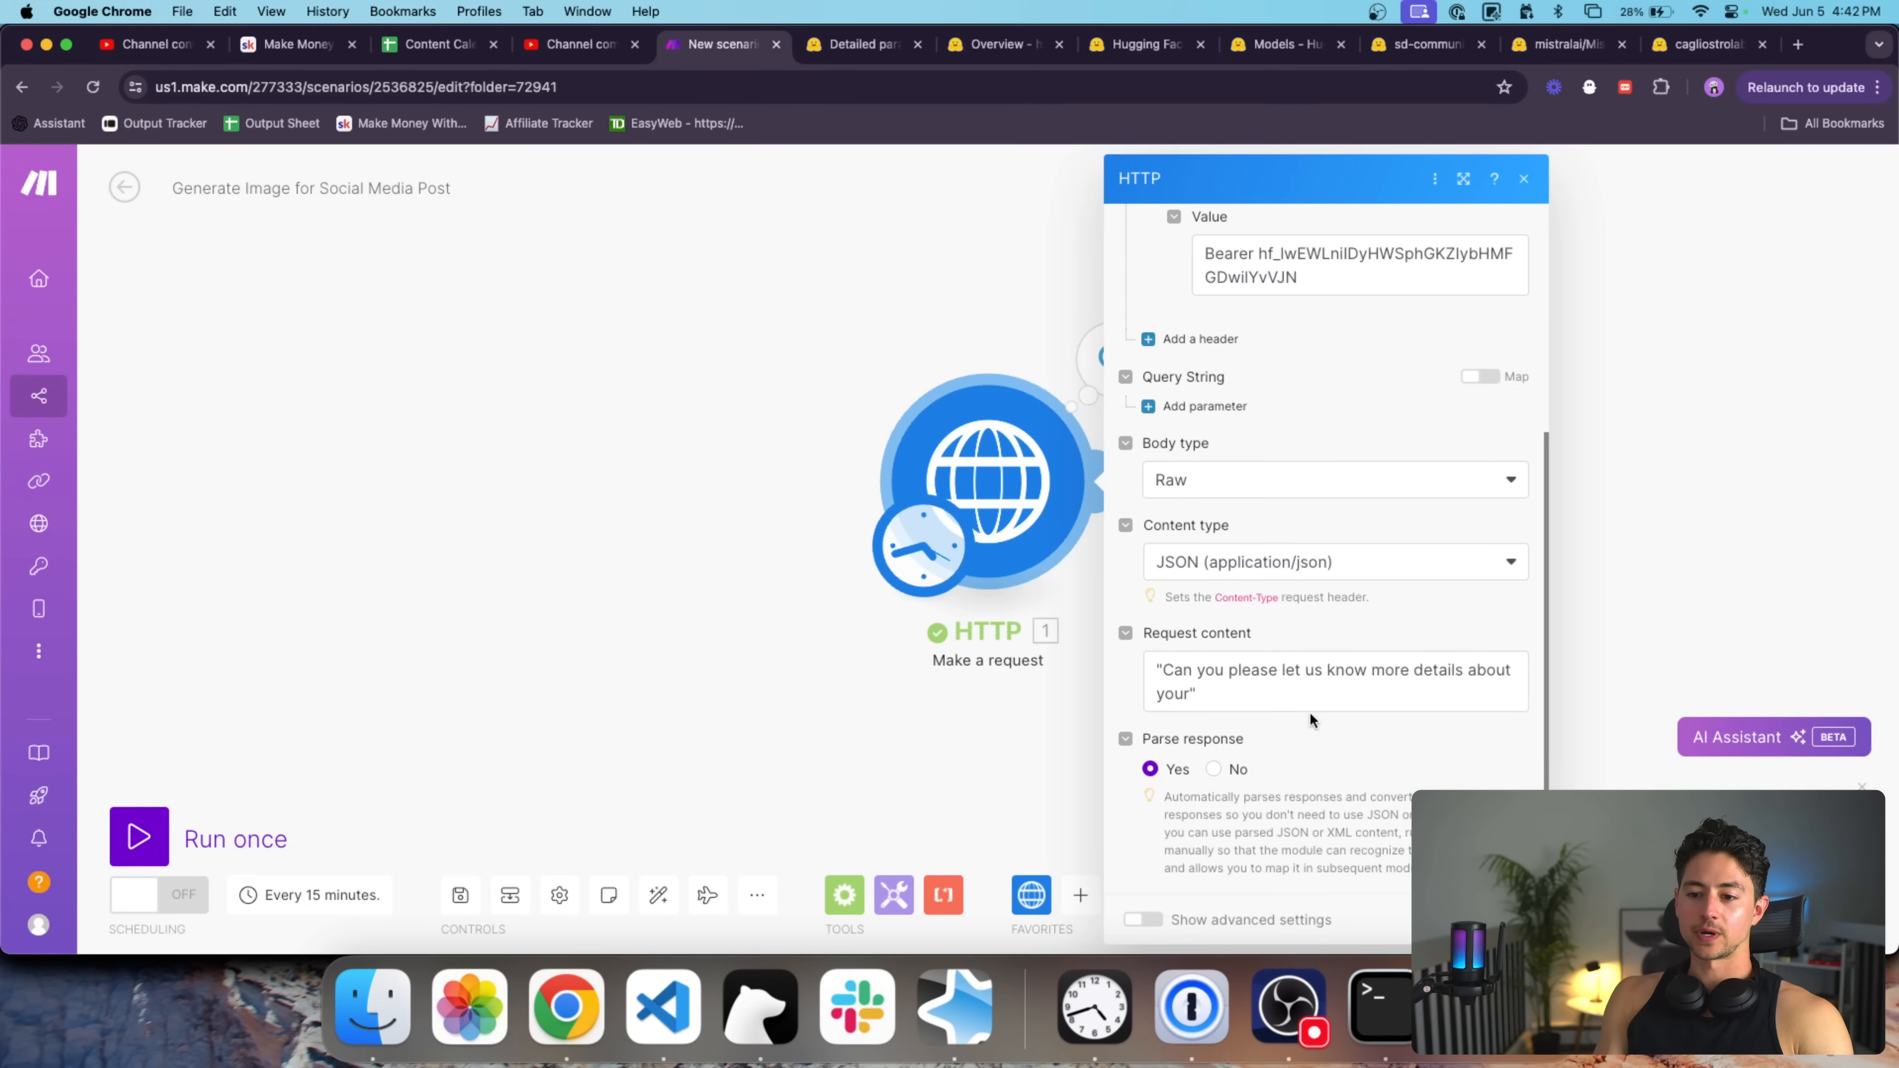
# Replace the request content with {"inputs":"The answer to the universe is"} copied from the docs.
pyautogui.moveTo(1310, 703); pyautogui.dragTo(1118, 664)
pyautogui.hotkey('ctrl', 'Tab')
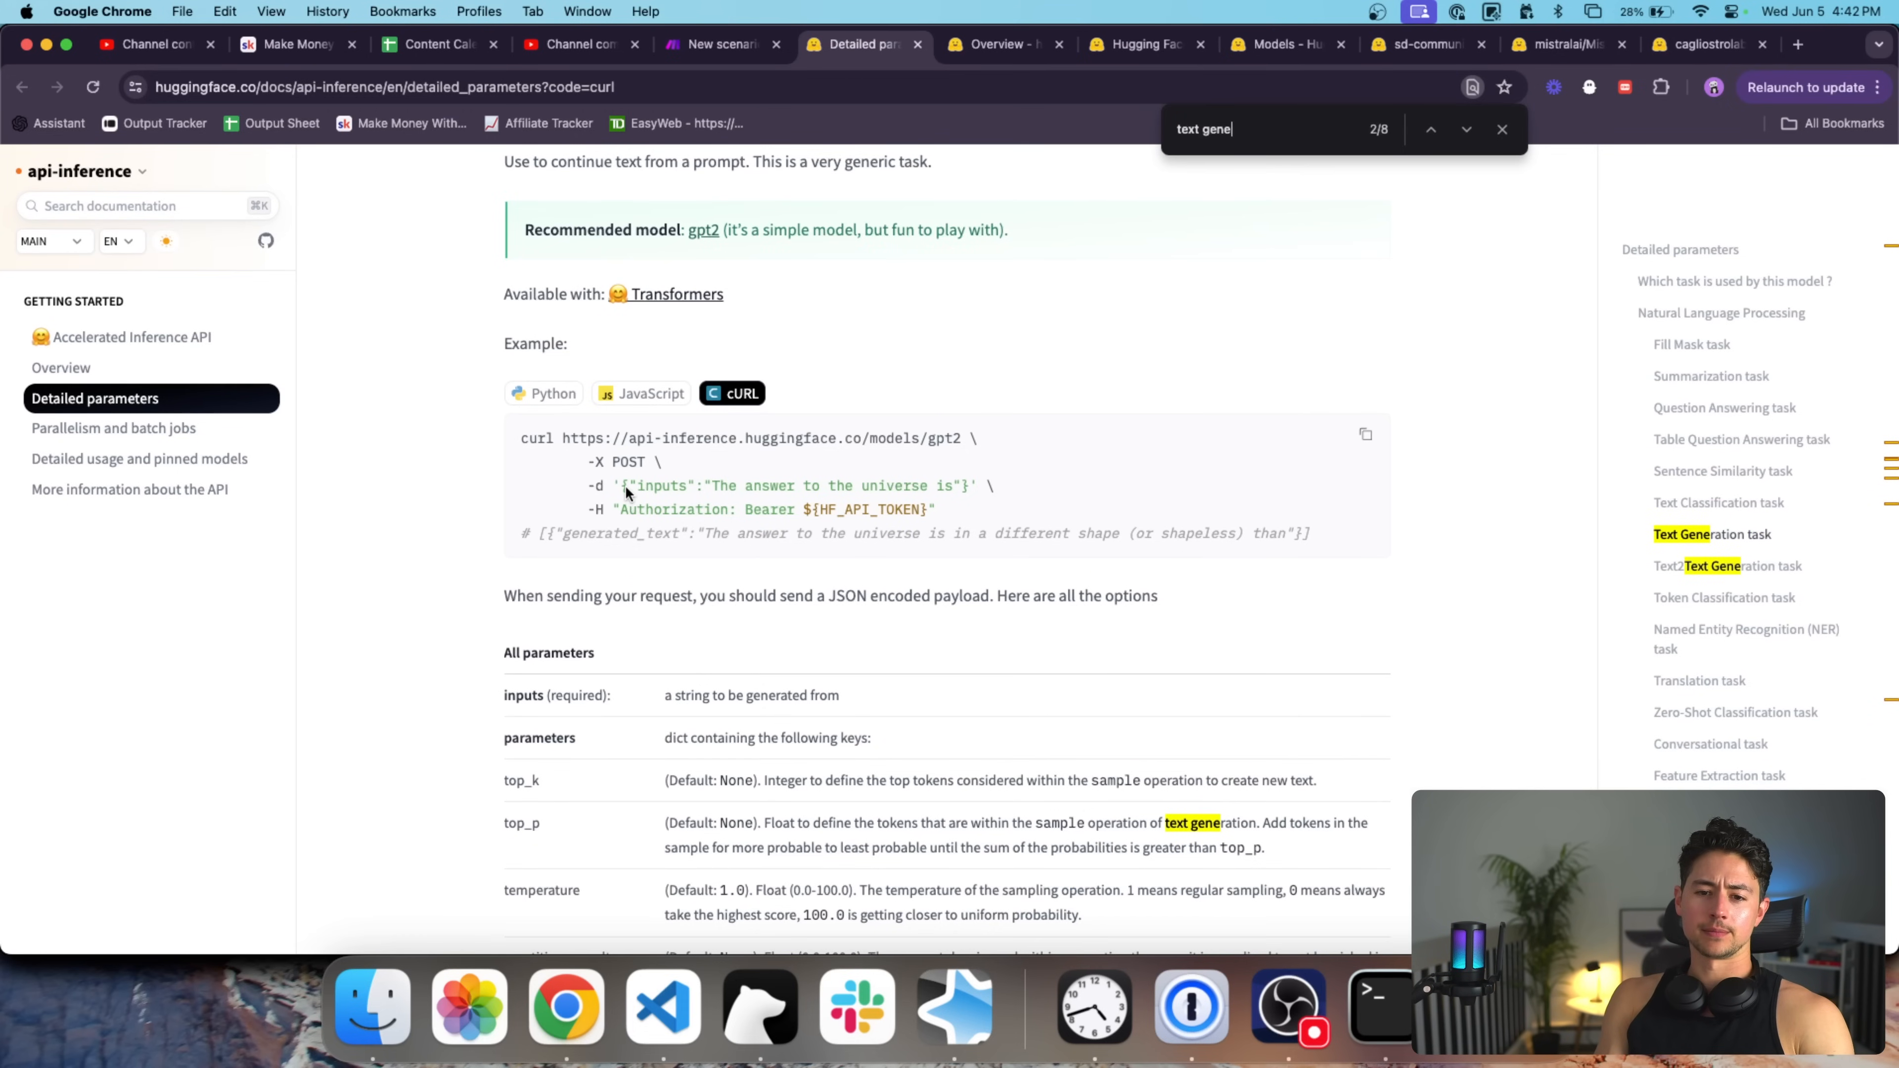
pyautogui.moveTo(970, 483); pyautogui.dragTo(739, 477)
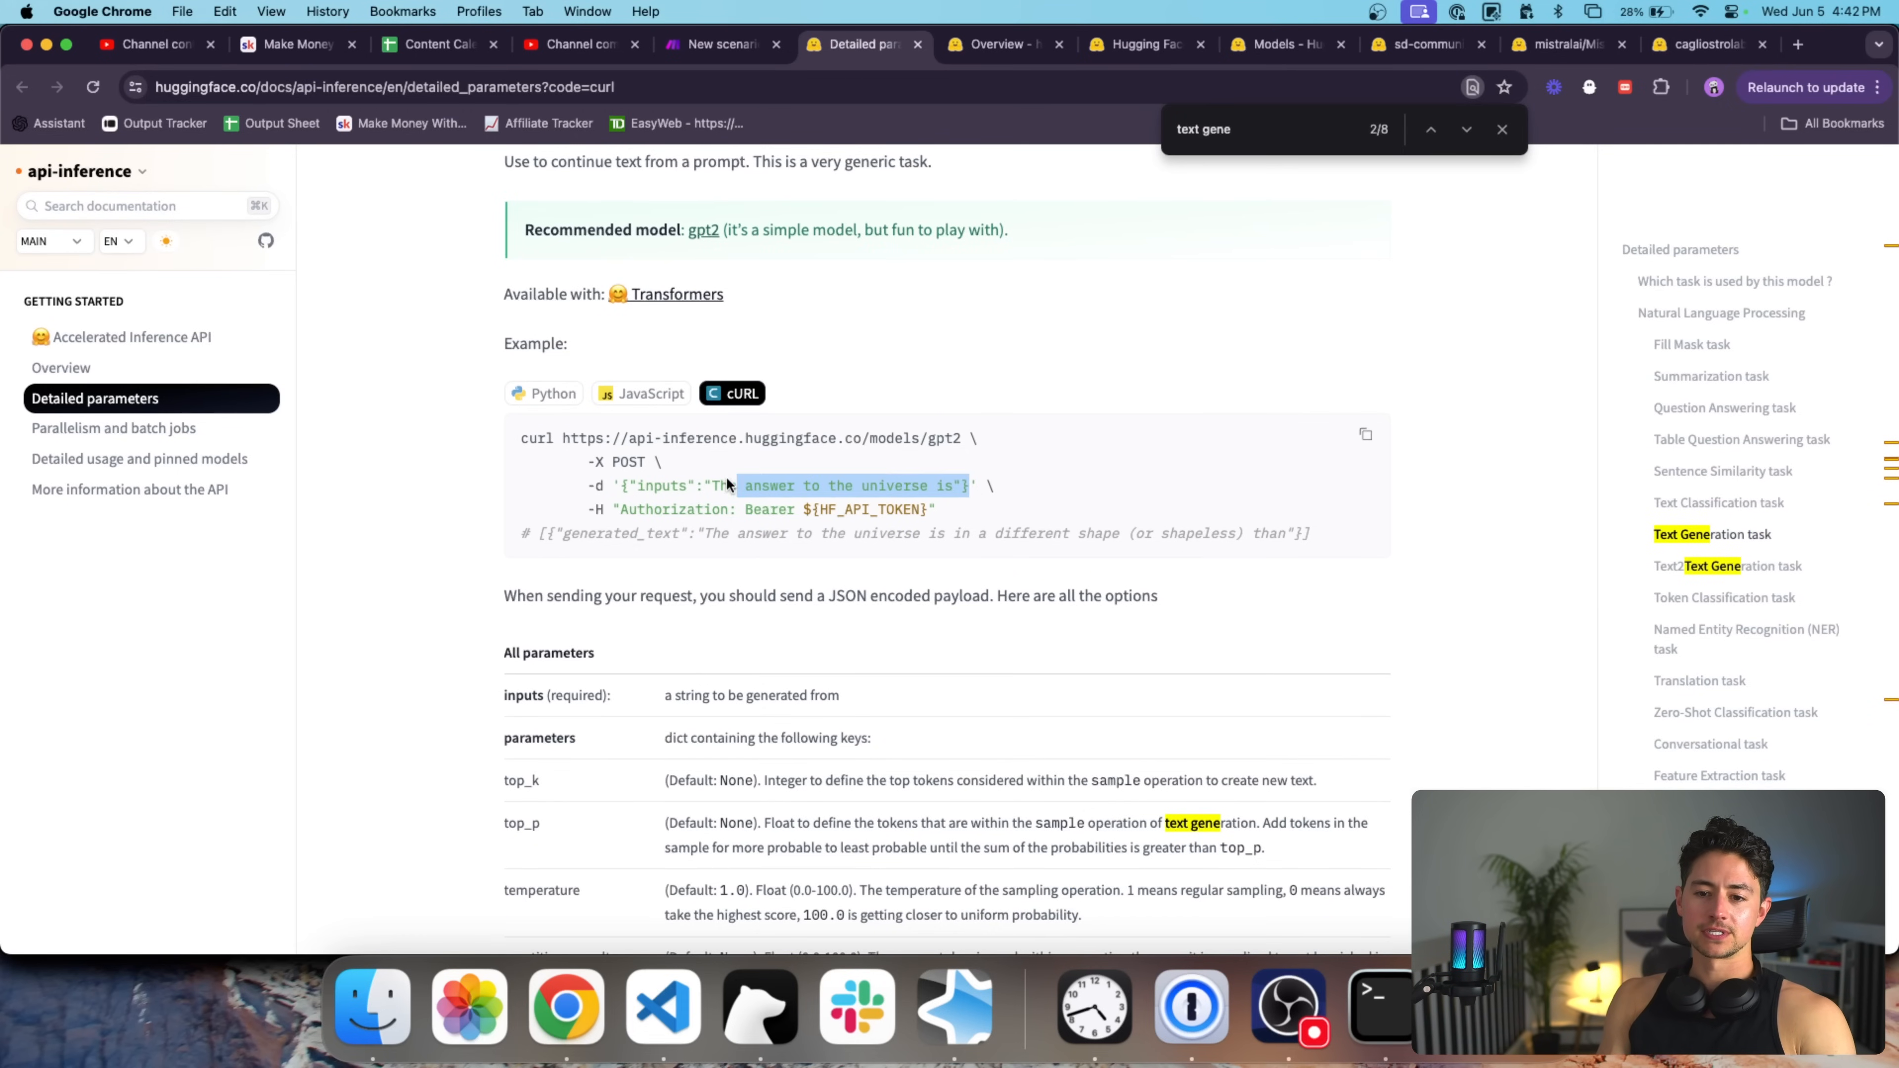
pyautogui.press('super+c')
pyautogui.hotkey('ctrl', 'shift', 'Tab')
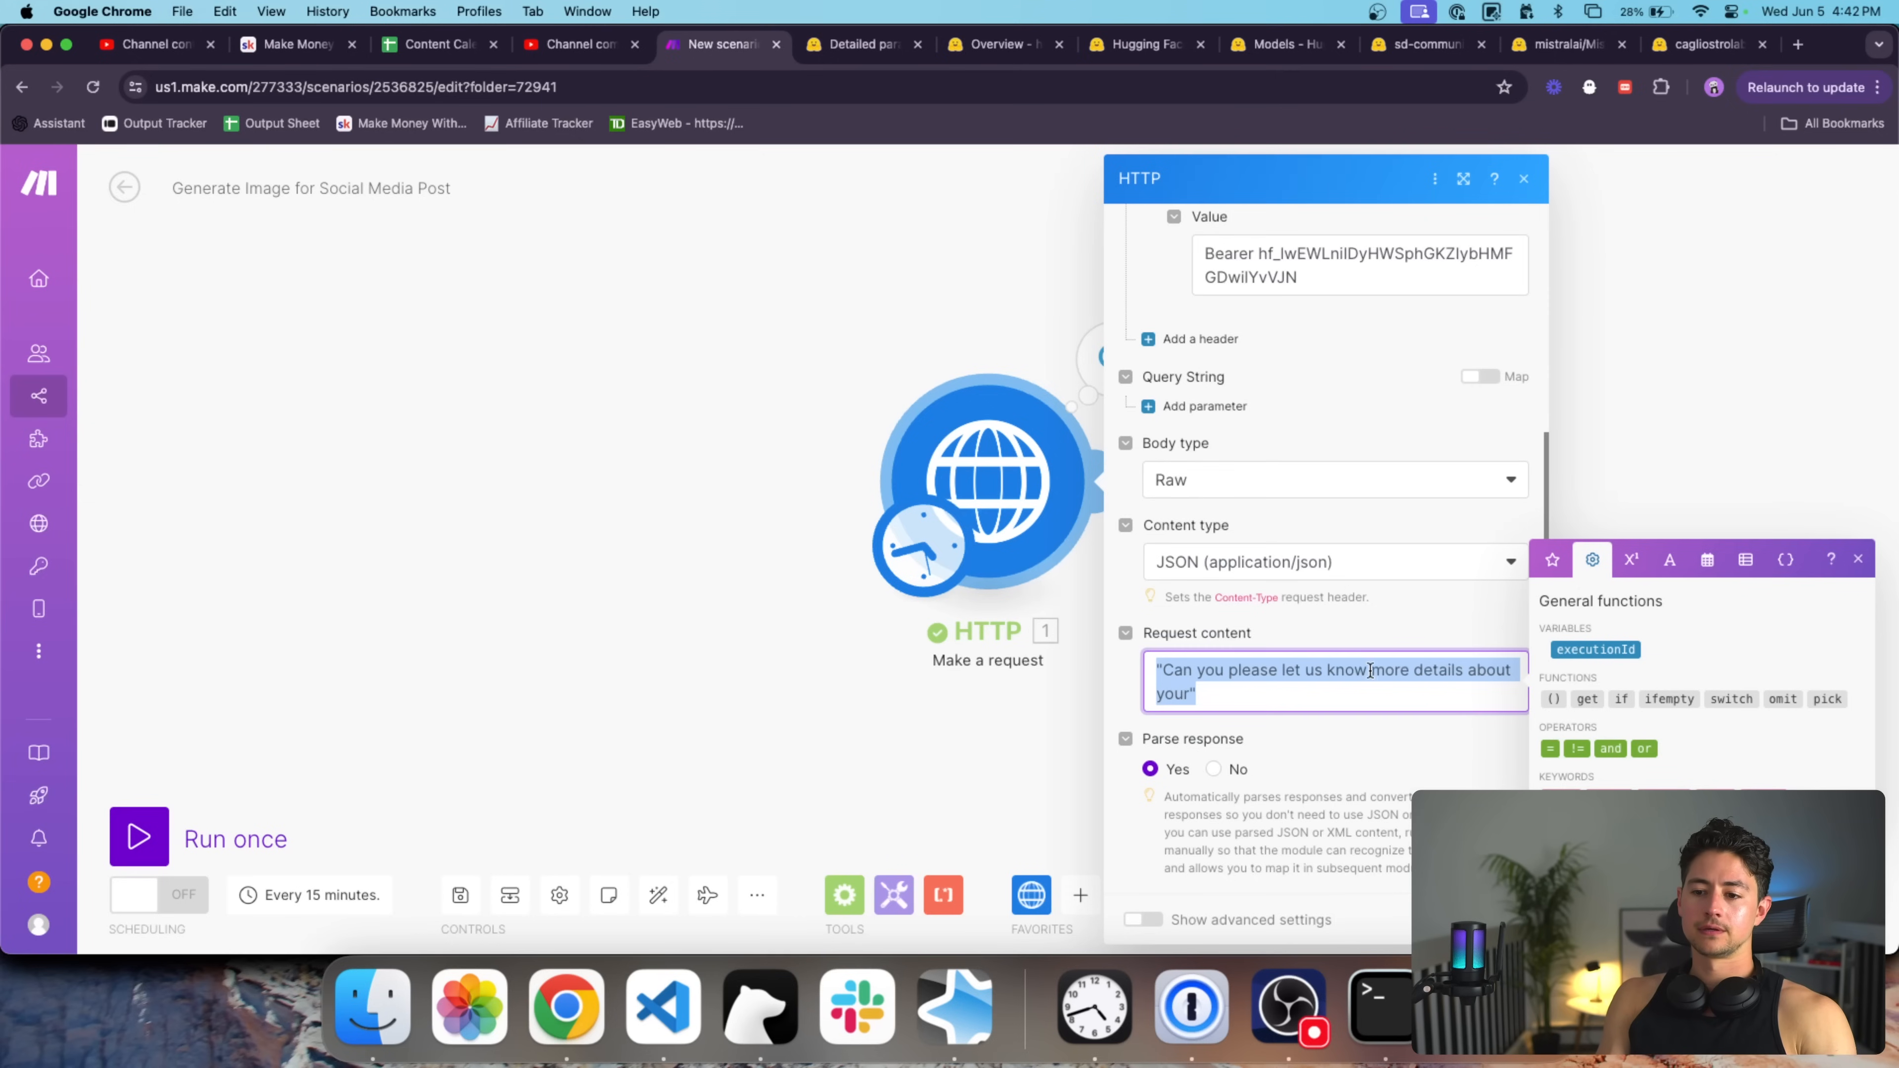
pyautogui.press('super+a')
pyautogui.press('BackSpace')
pyautogui.press('super+v')
pyautogui.click(1235, 693)
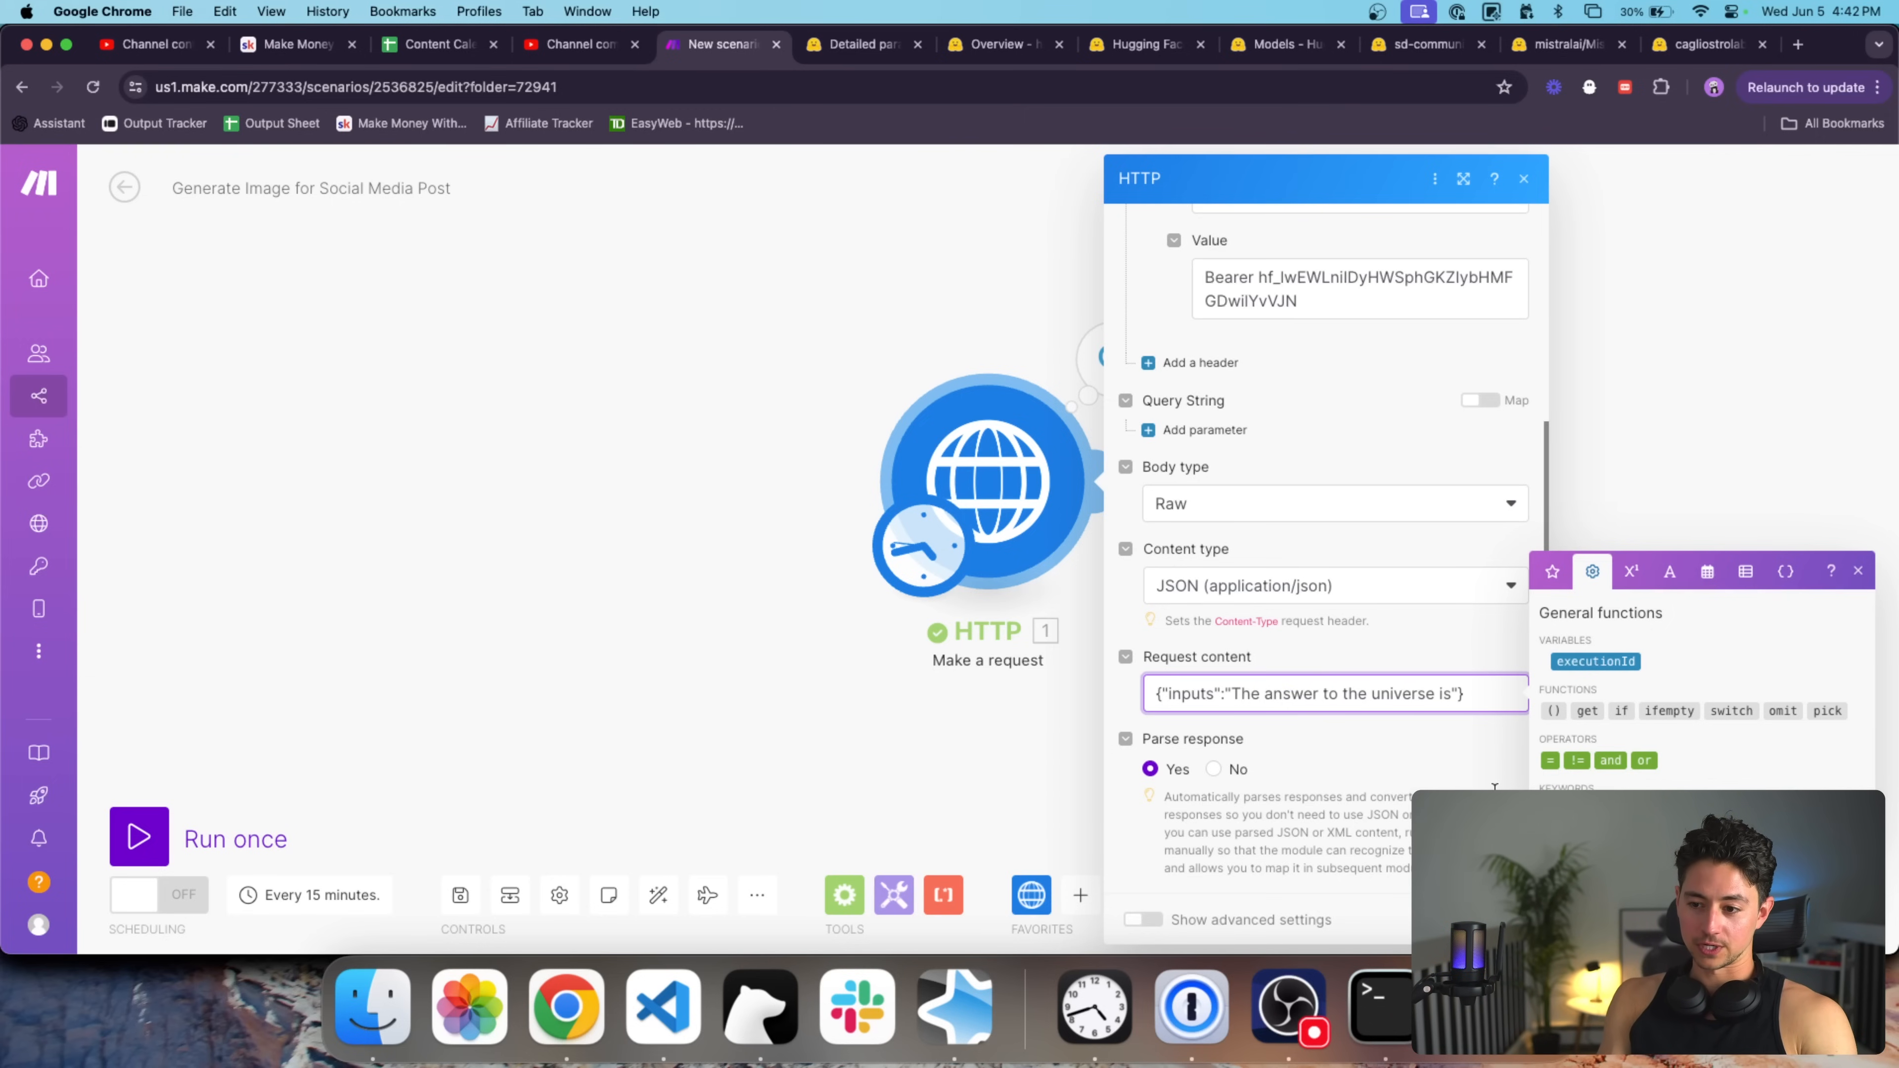
pyautogui.click(1500, 920)
pyautogui.rightClick(1049, 487)
pyautogui.click(1122, 534)
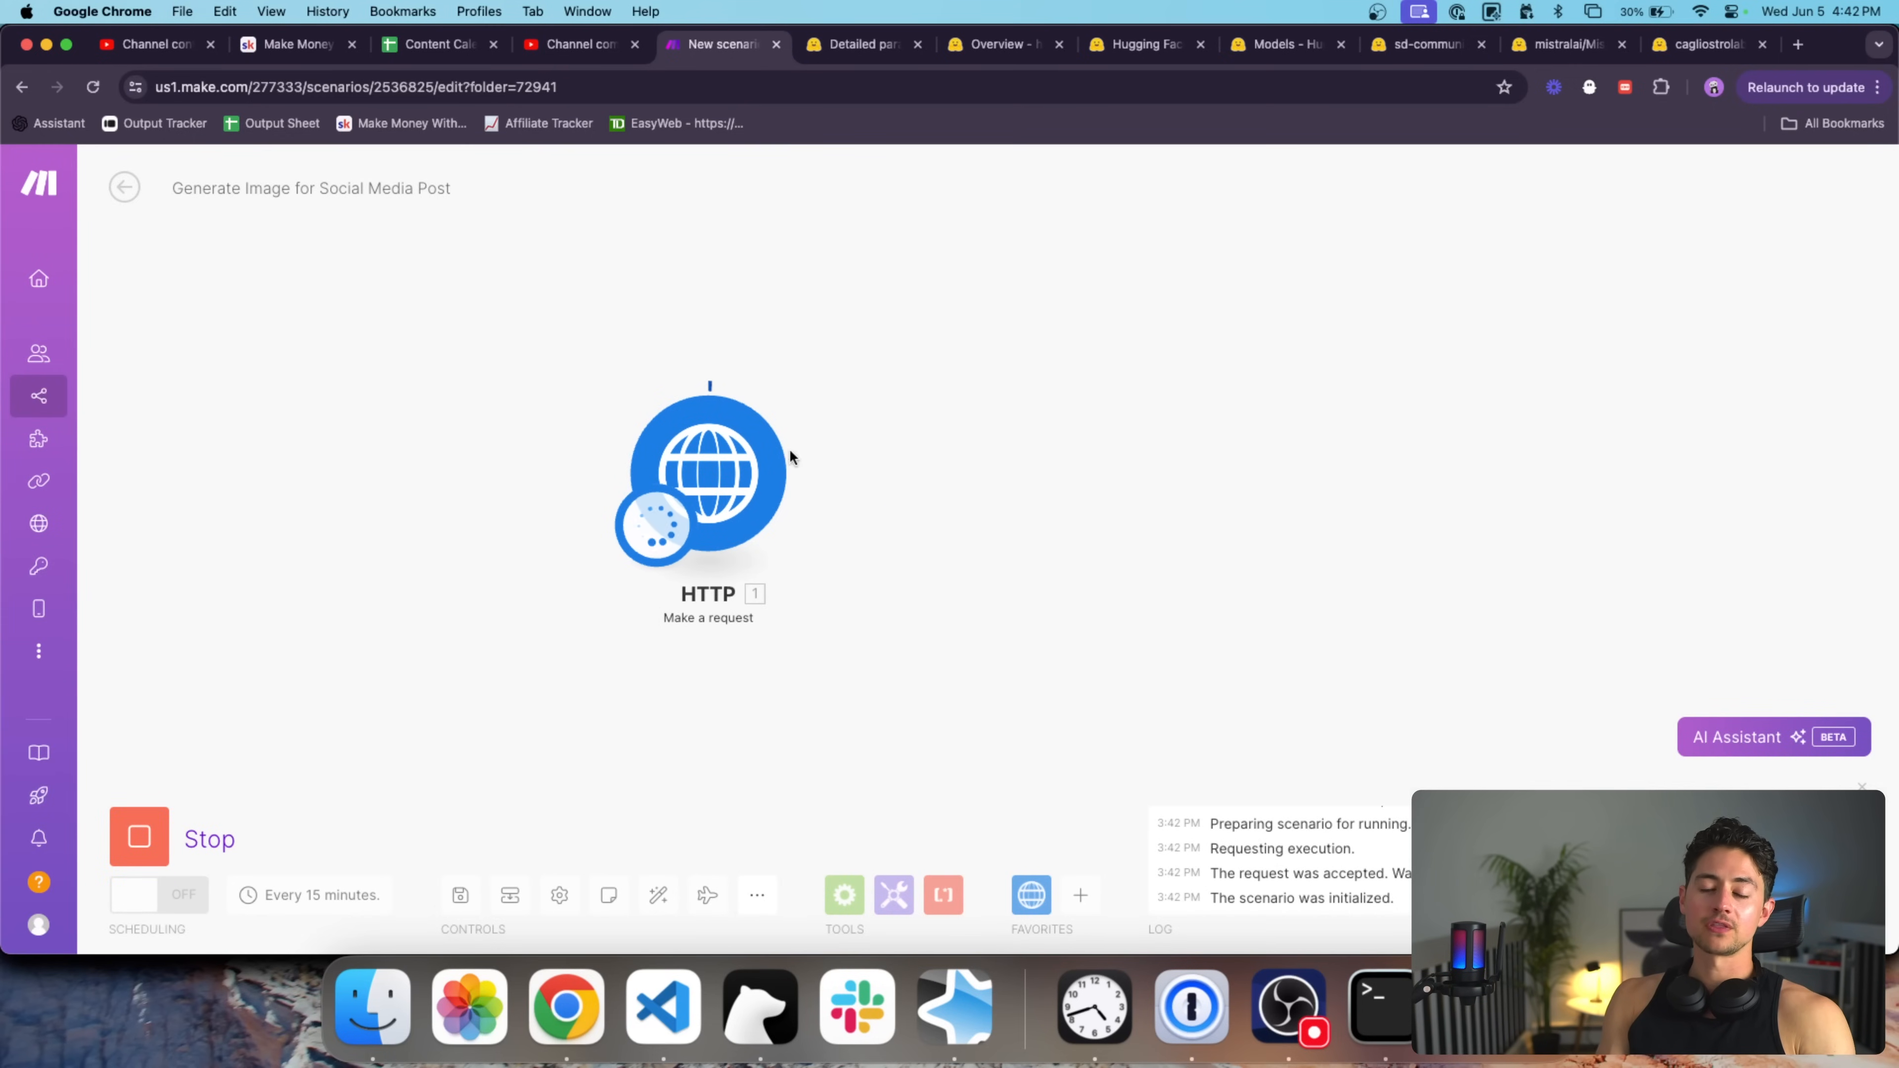
pyautogui.click(810, 374)
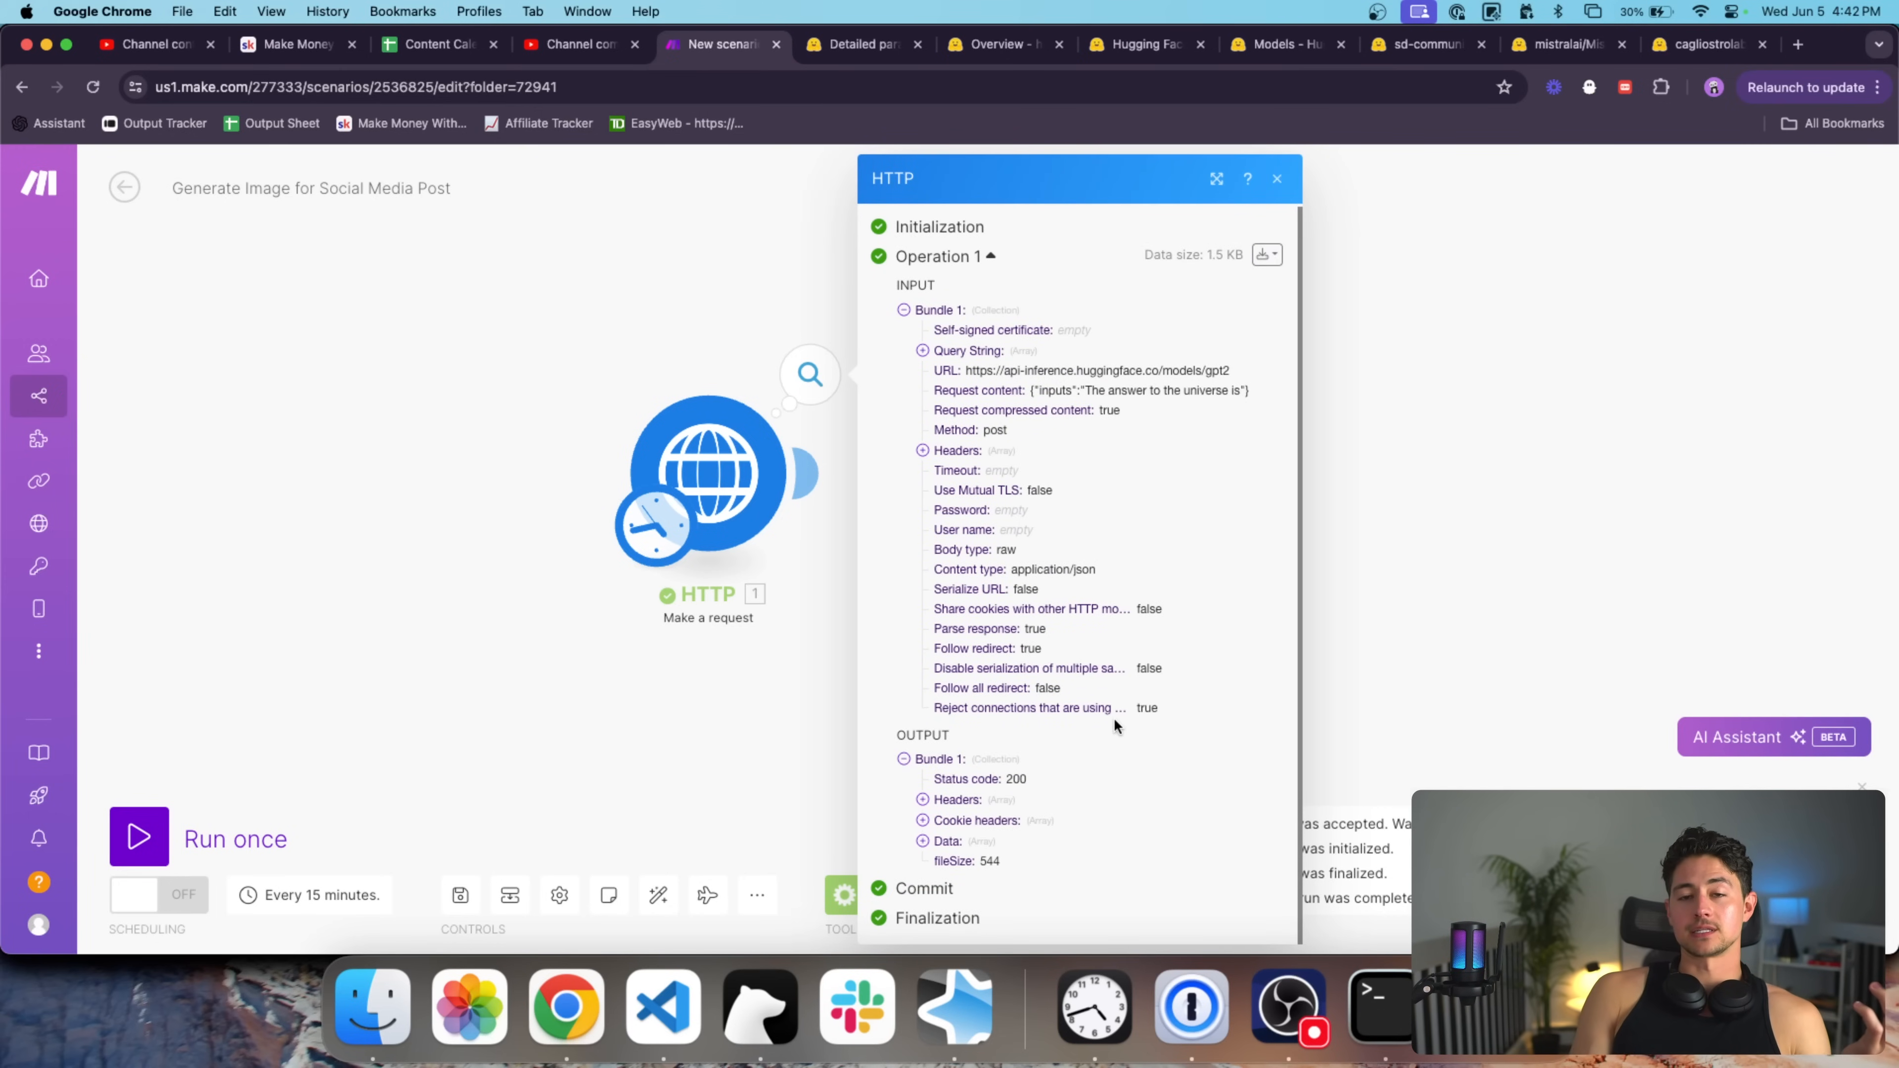
pyautogui.doubleClick(1011, 778)
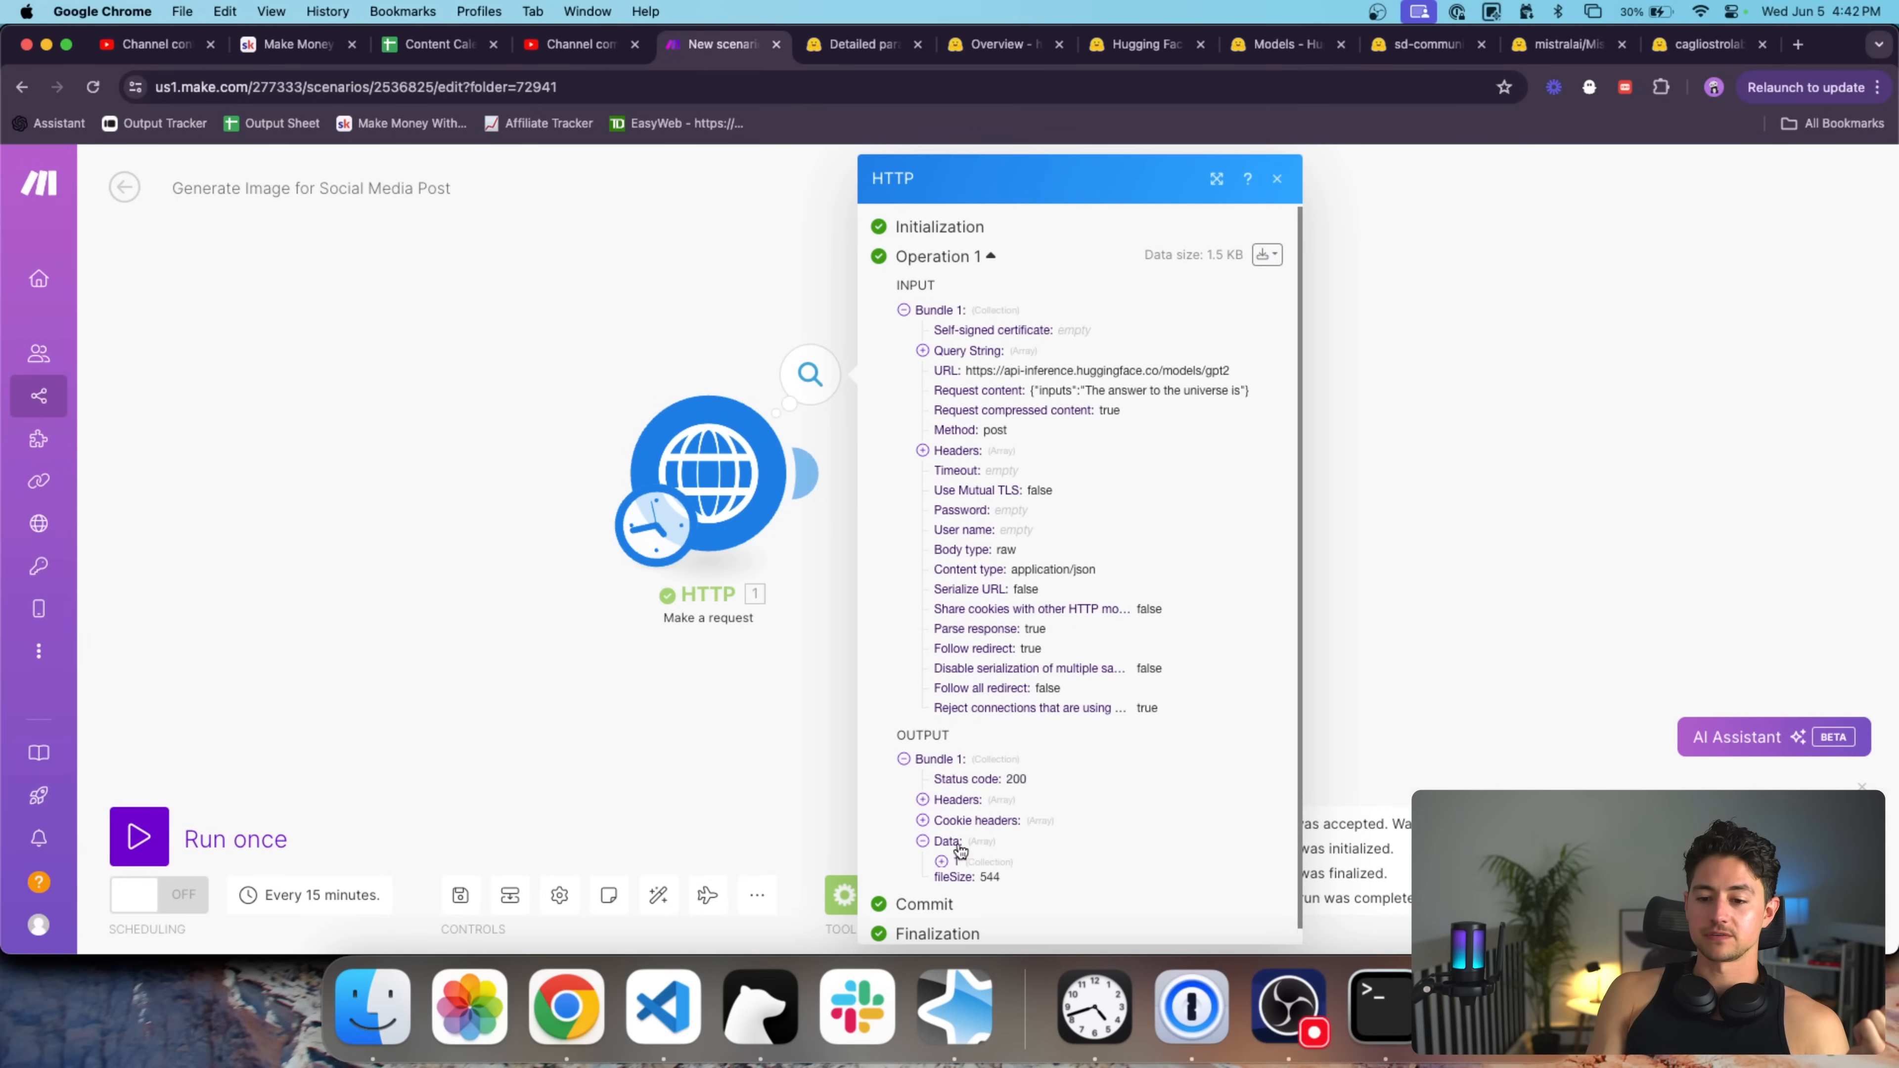
pyautogui.scroll(-1, 987, 823)
pyautogui.click(988, 821)
pyautogui.scroll(-5, 990, 834)
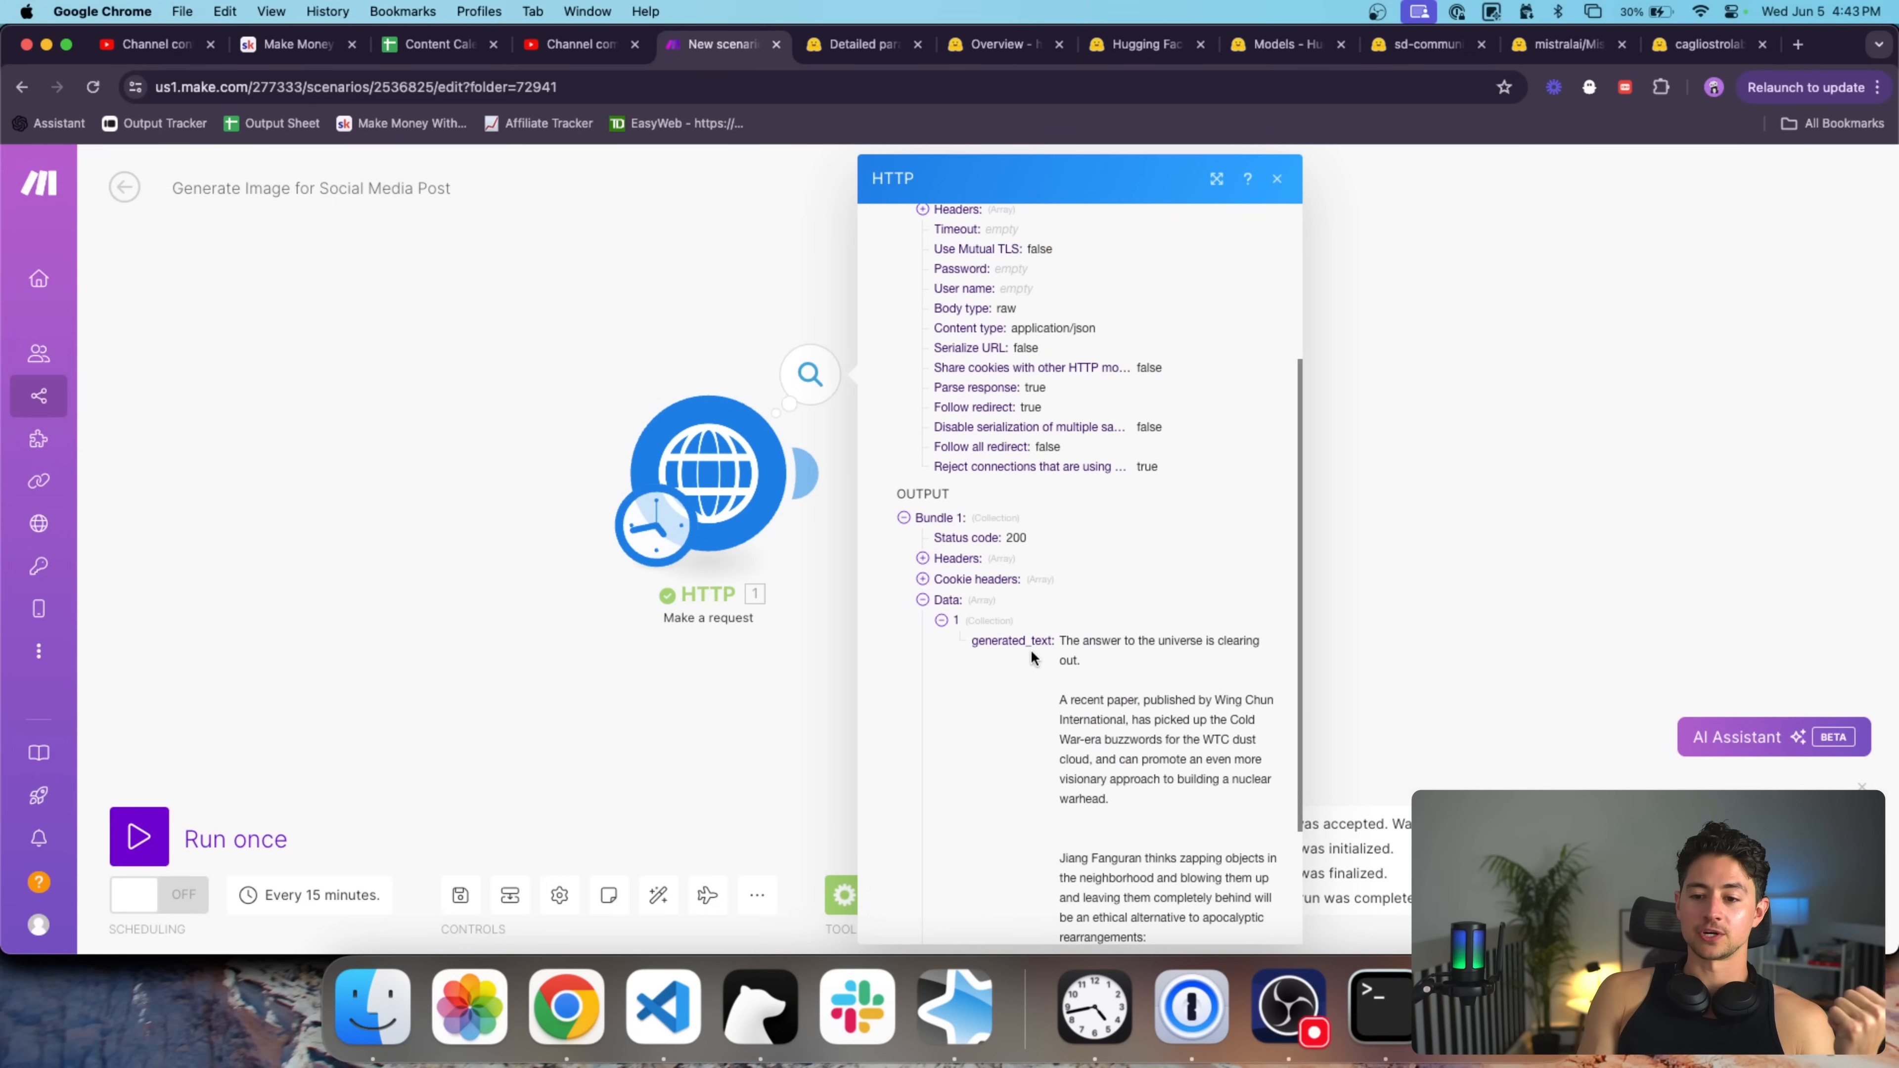
pyautogui.scroll(-3, 1094, 653)
pyautogui.doubleClick(1084, 496)
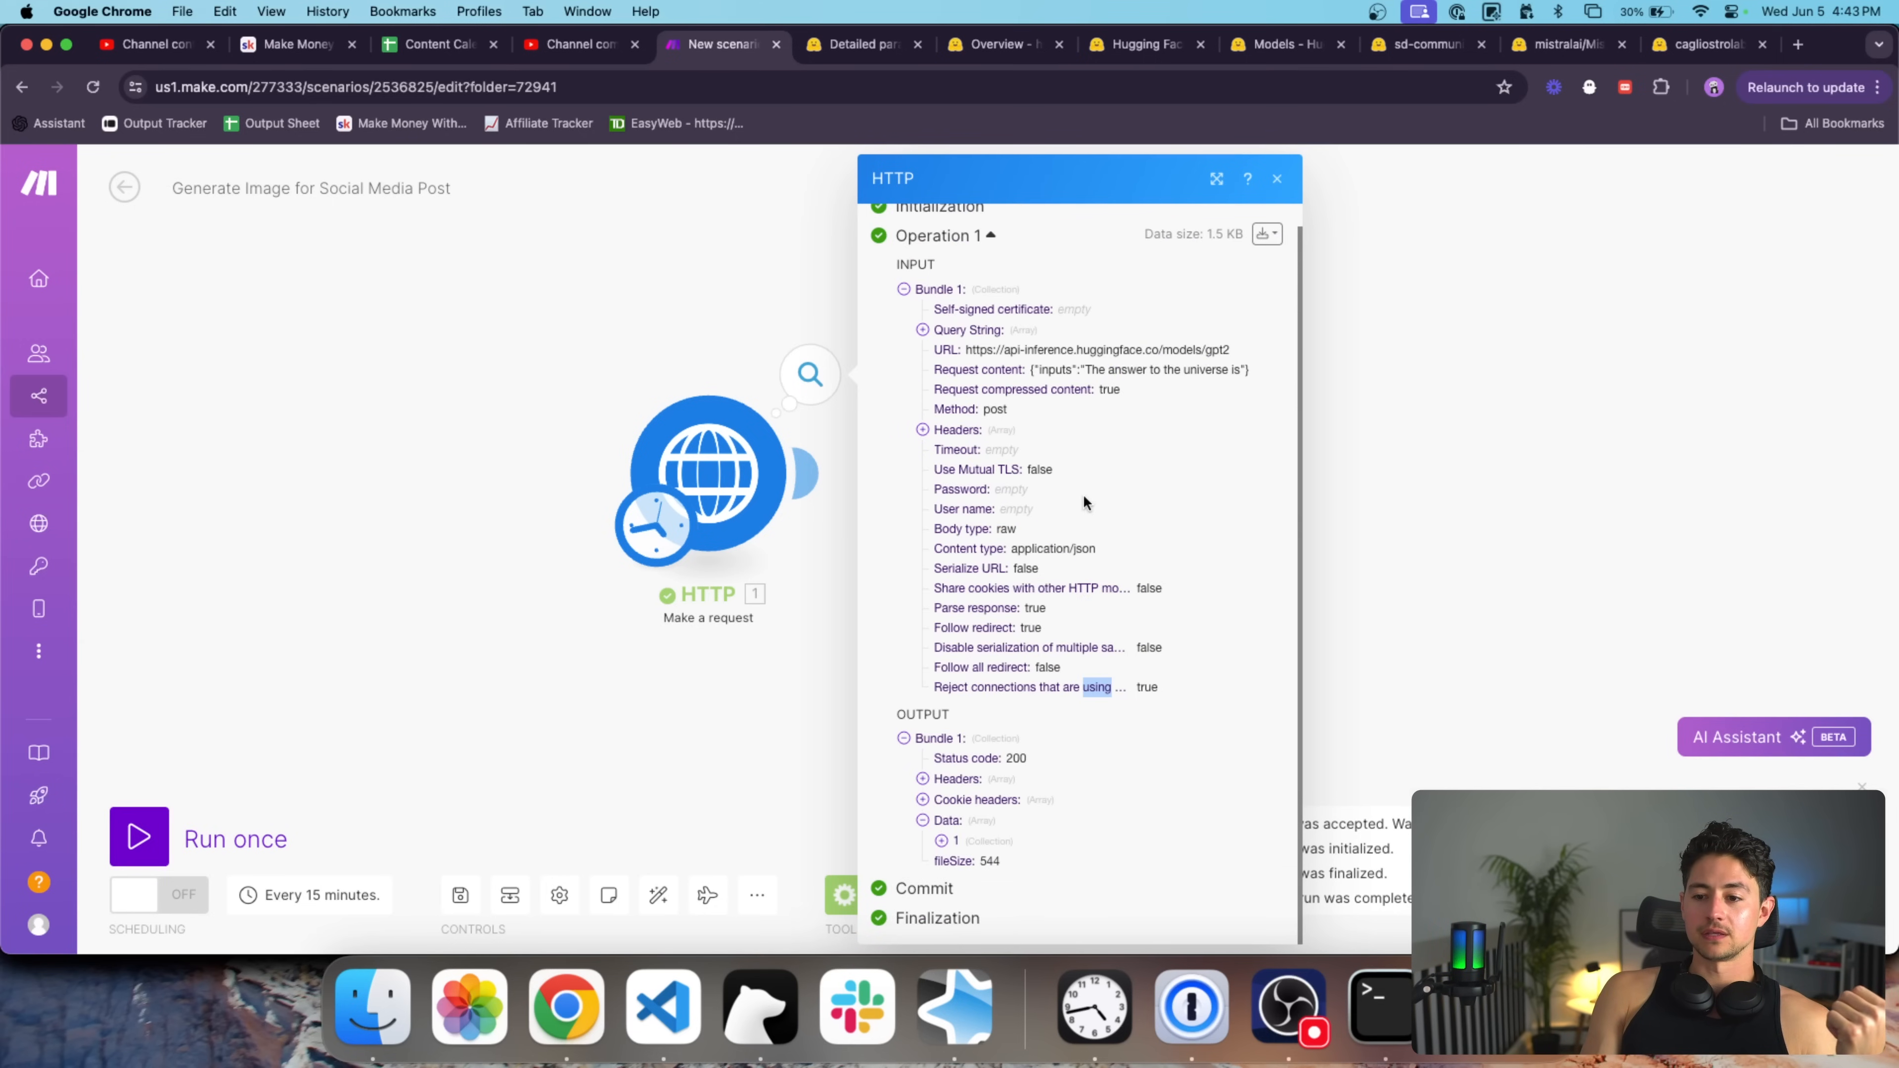
pyautogui.click(983, 840)
pyautogui.scroll(-5, 983, 841)
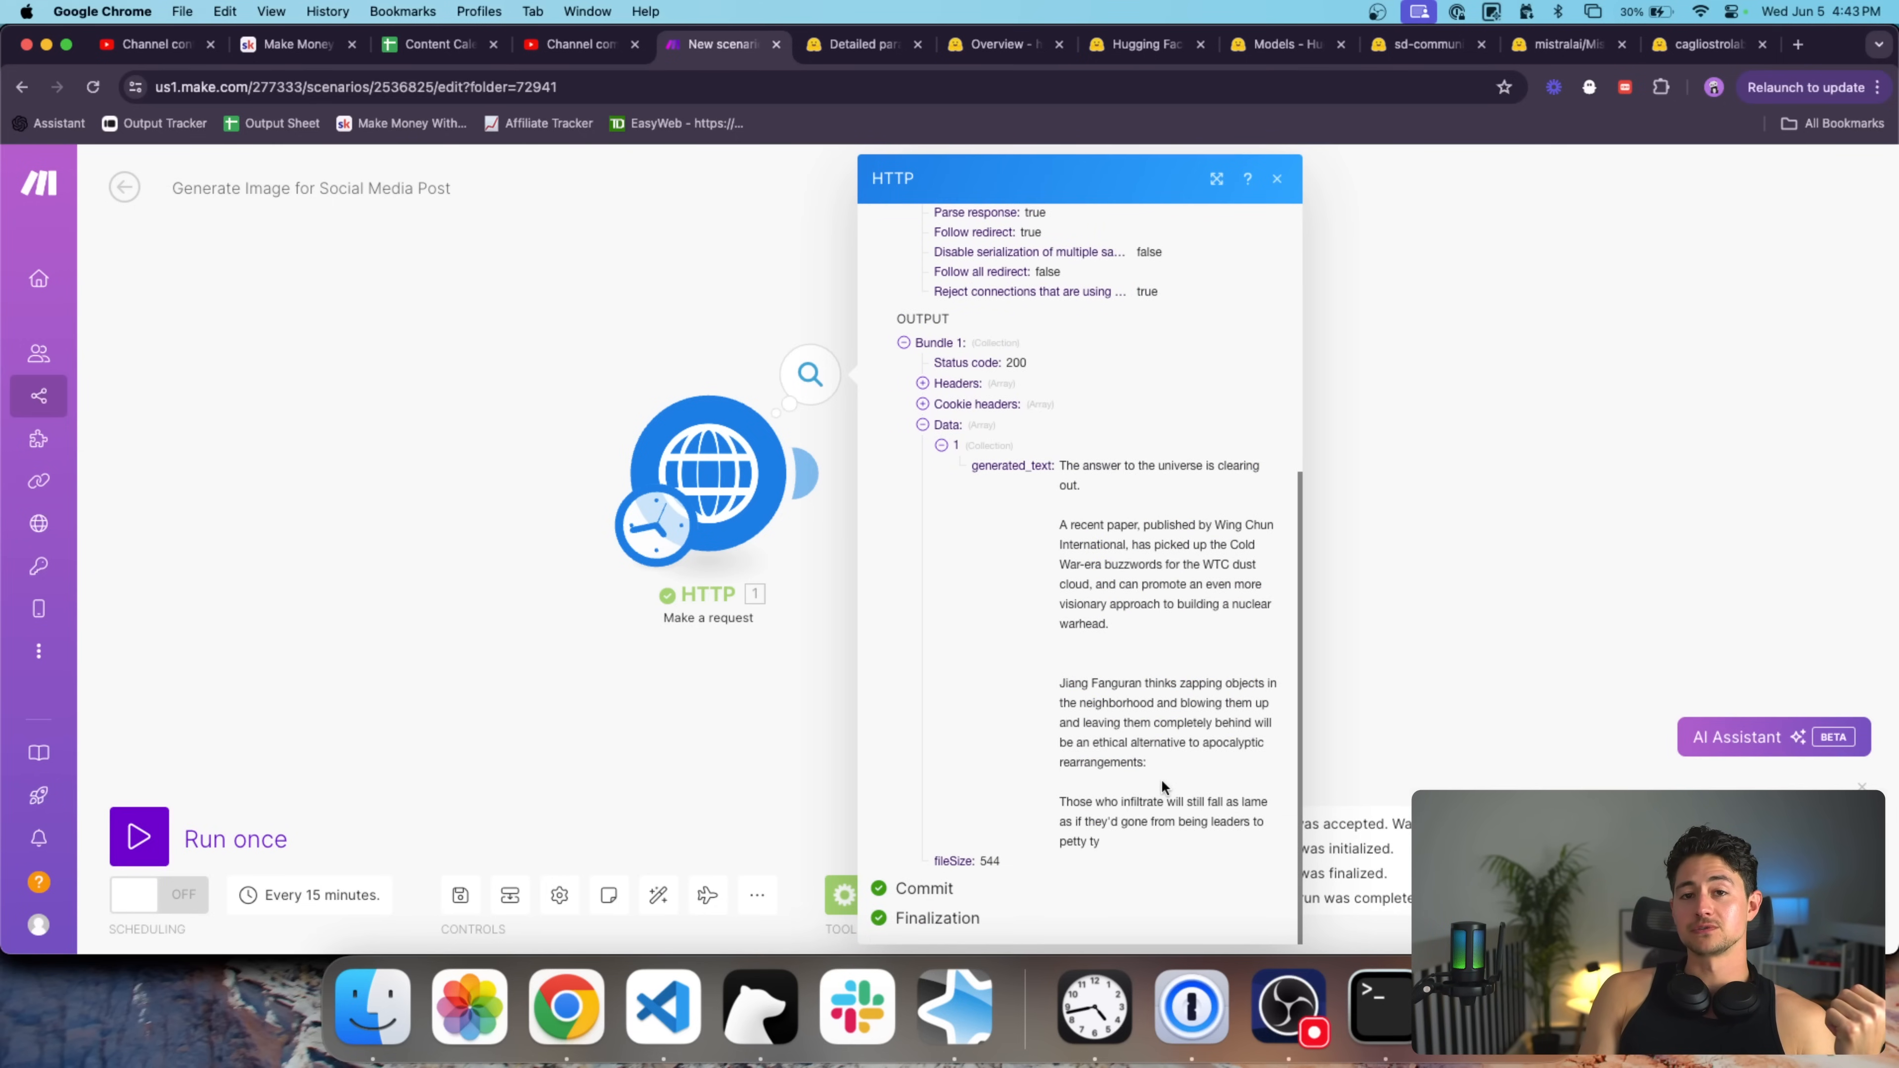
pyautogui.tripleClick(1174, 467)
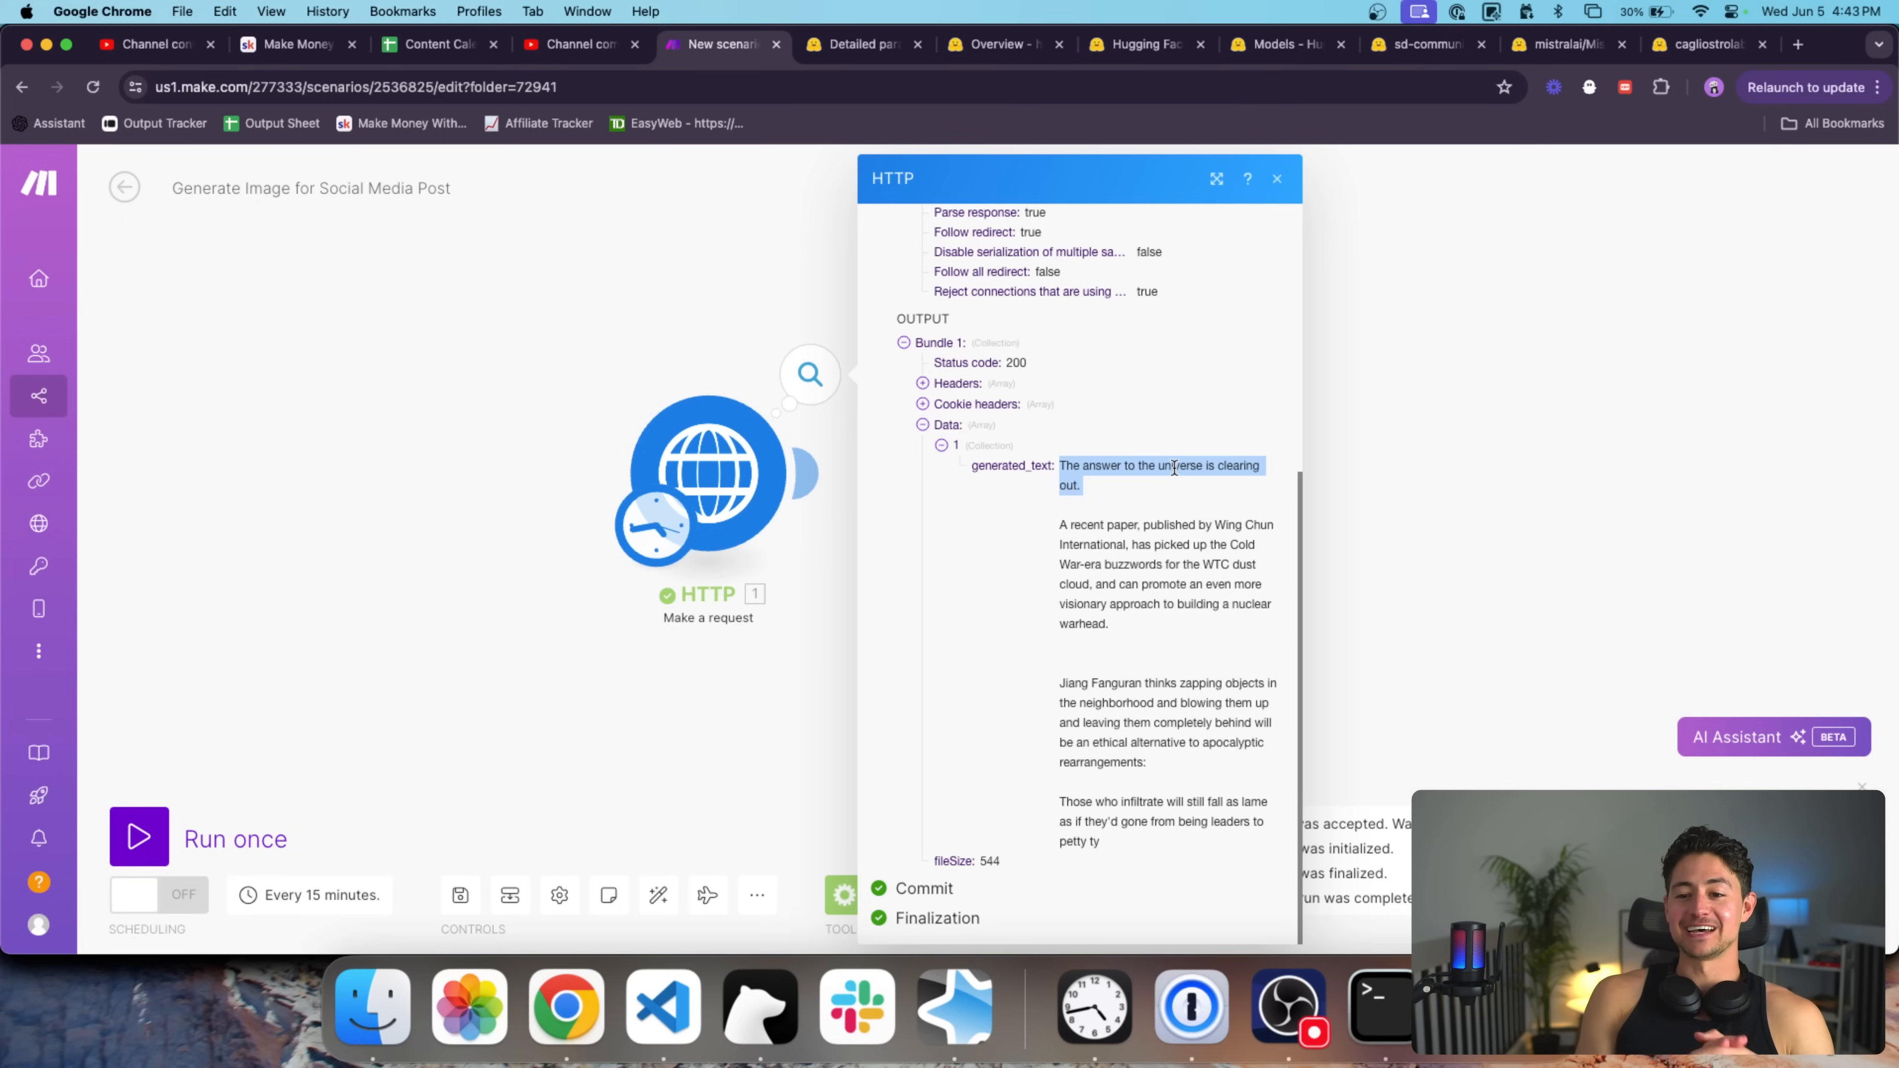
pyautogui.click(760, 322)
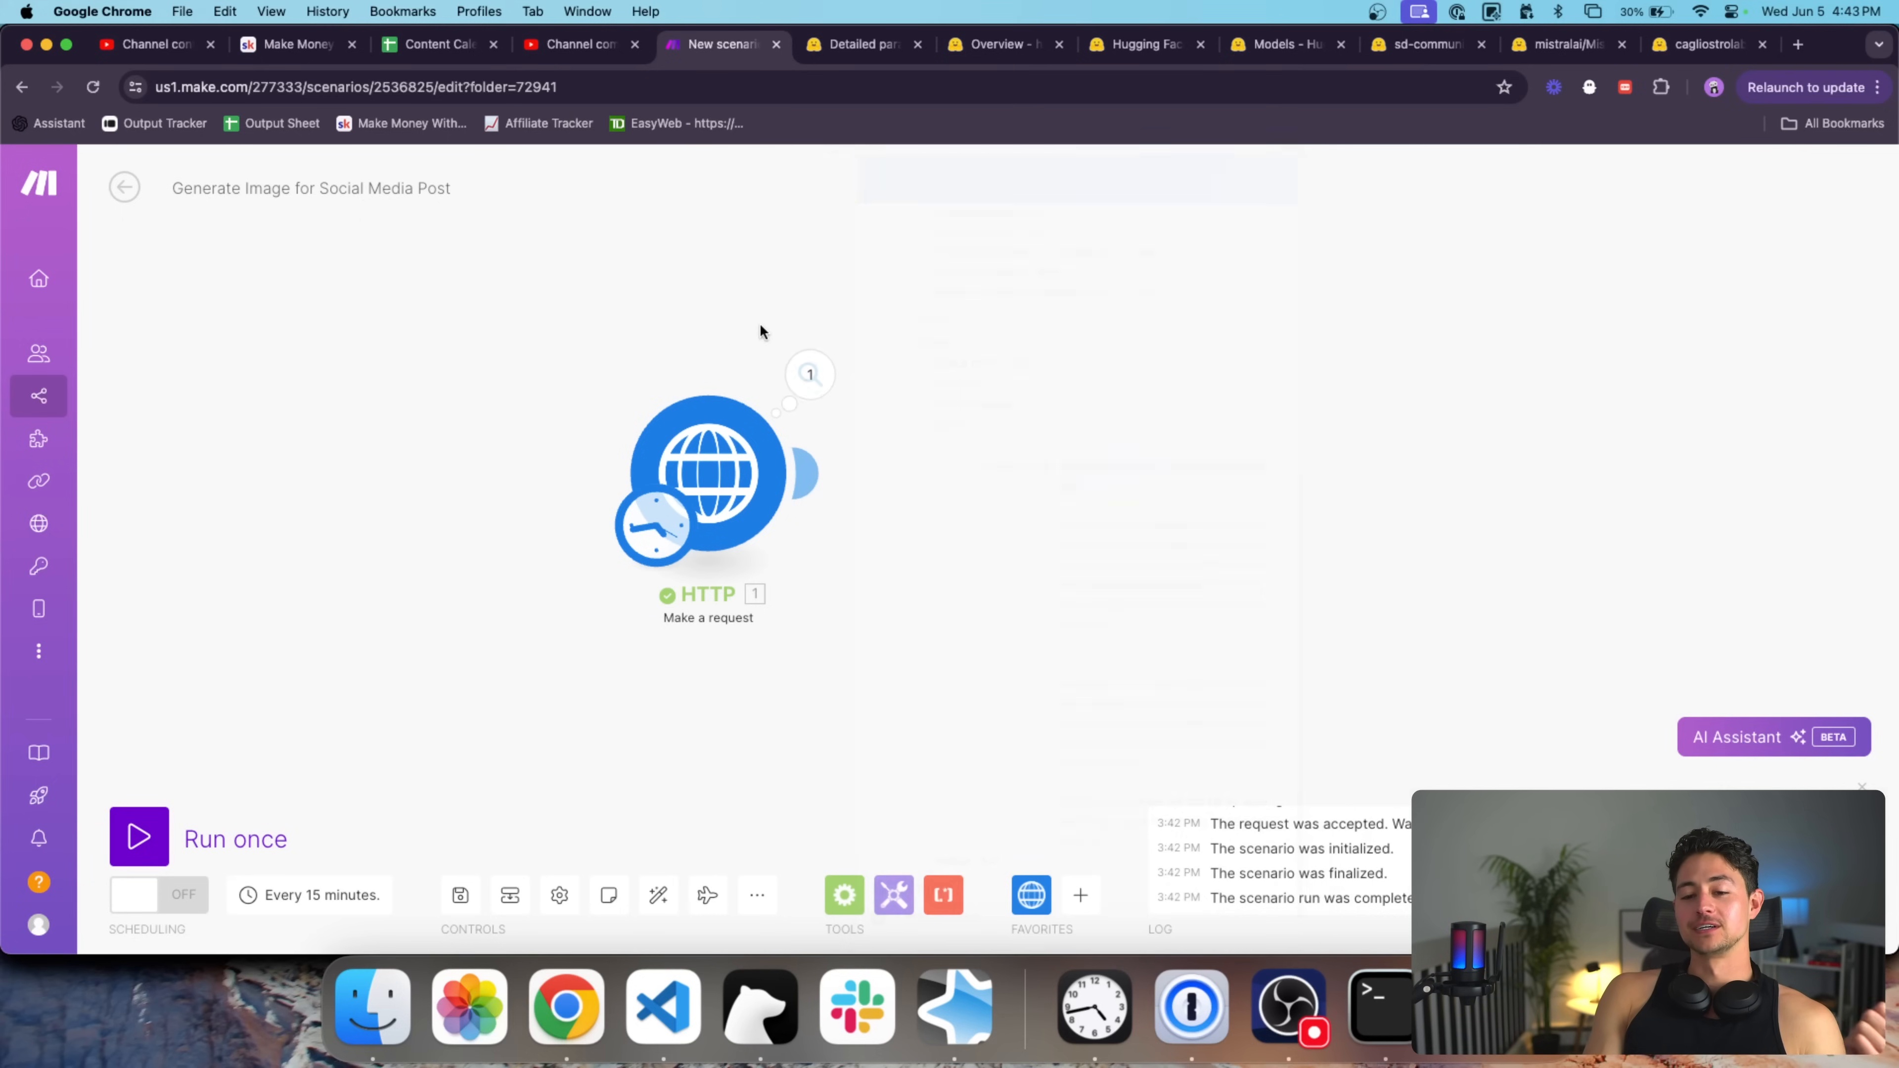
pyautogui.click(746, 448)
# Replace gpt2 at the end of the request URL with sd-community/sdxl-flash.
pyautogui.moveTo(974, 290); pyautogui.dragTo(774, 270)
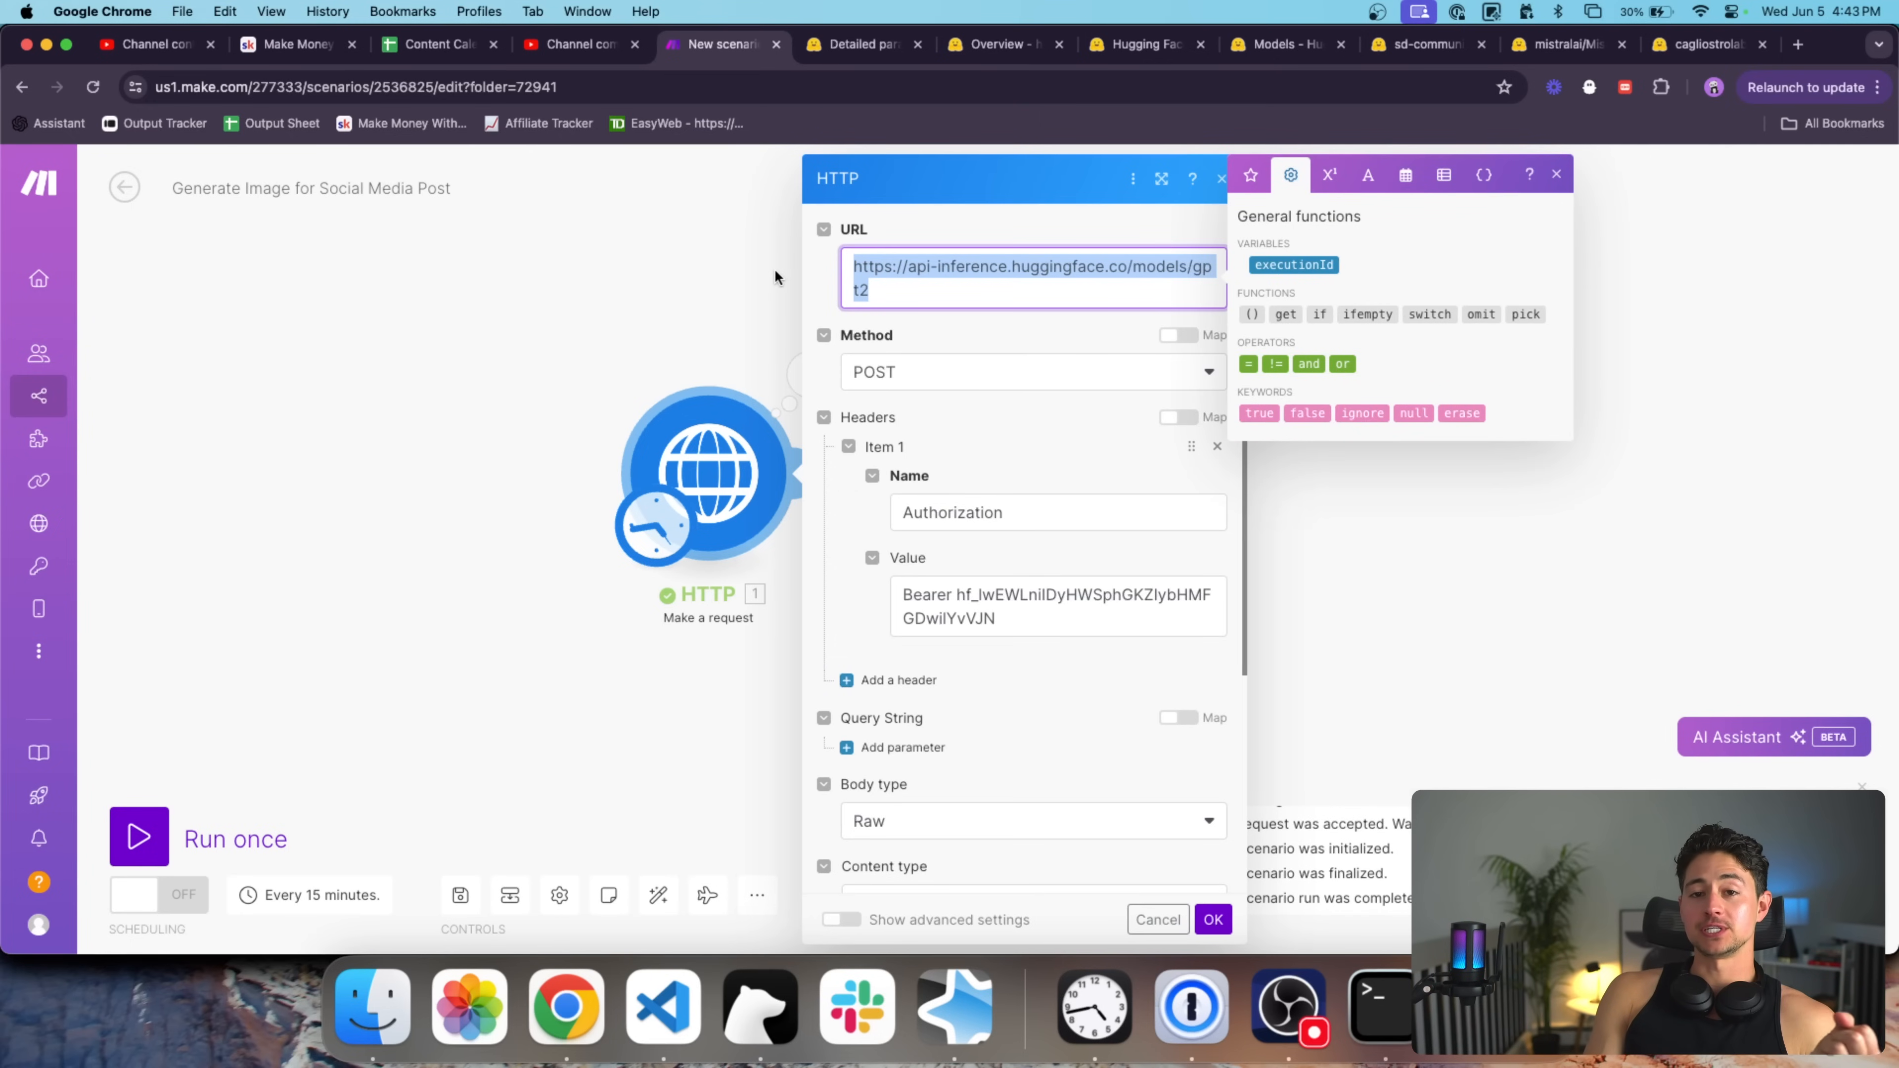
pyautogui.click(1283, 45)
pyautogui.click(1406, 42)
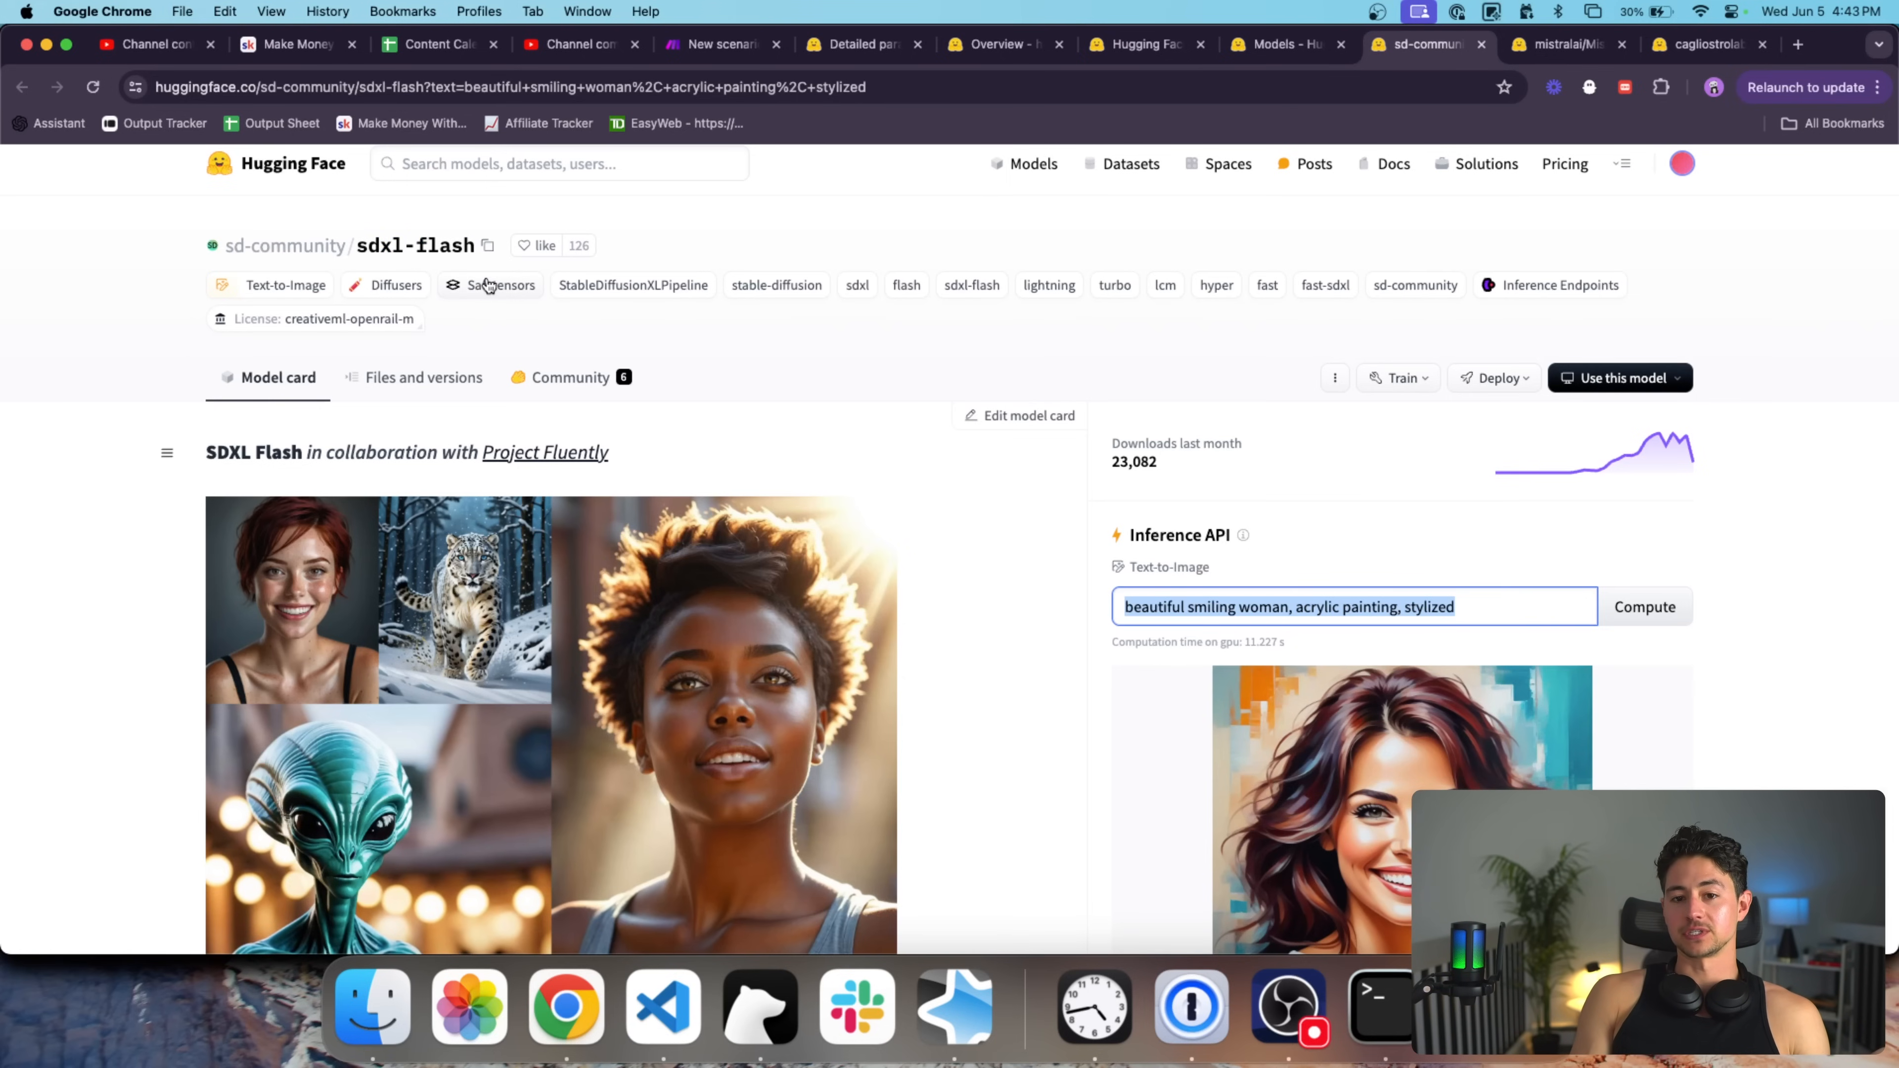
pyautogui.click(486, 249)
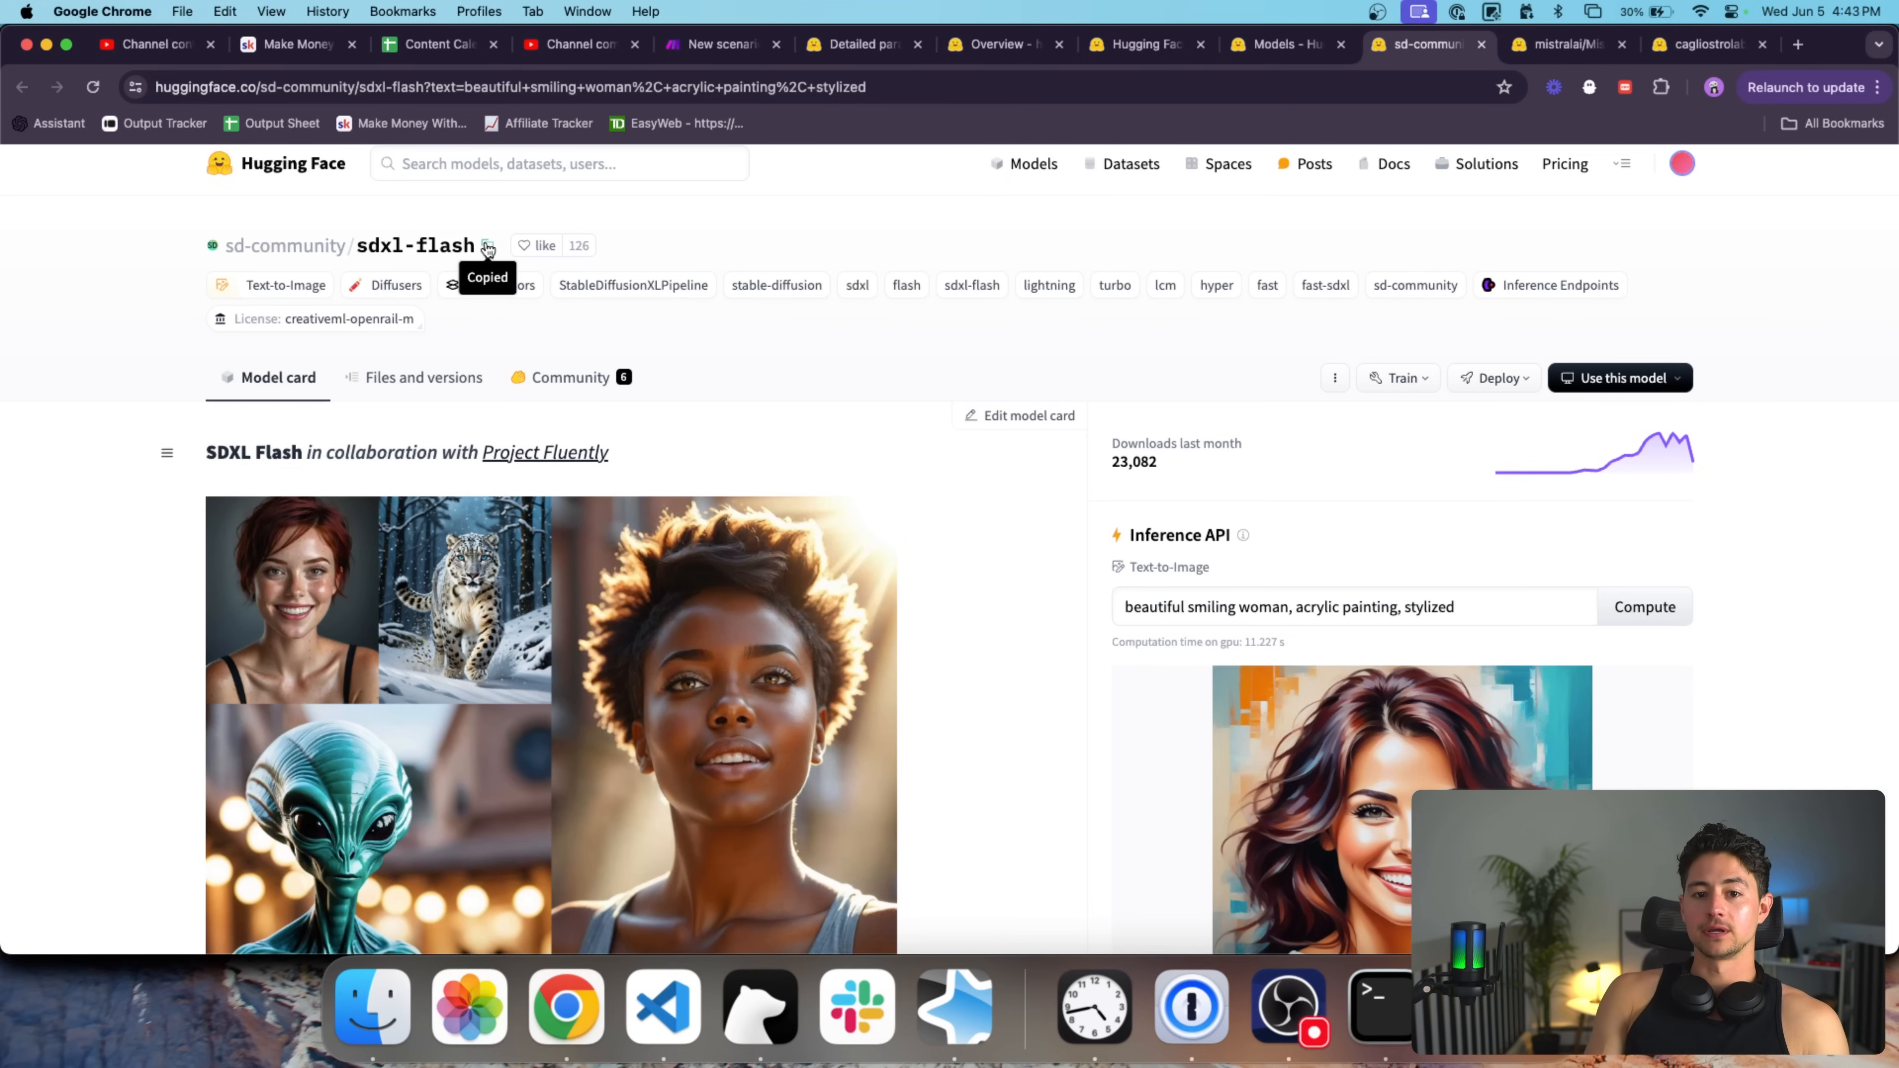
pyautogui.click(676, 45)
pyautogui.doubleClick(1196, 266)
pyautogui.press('cmd+v')
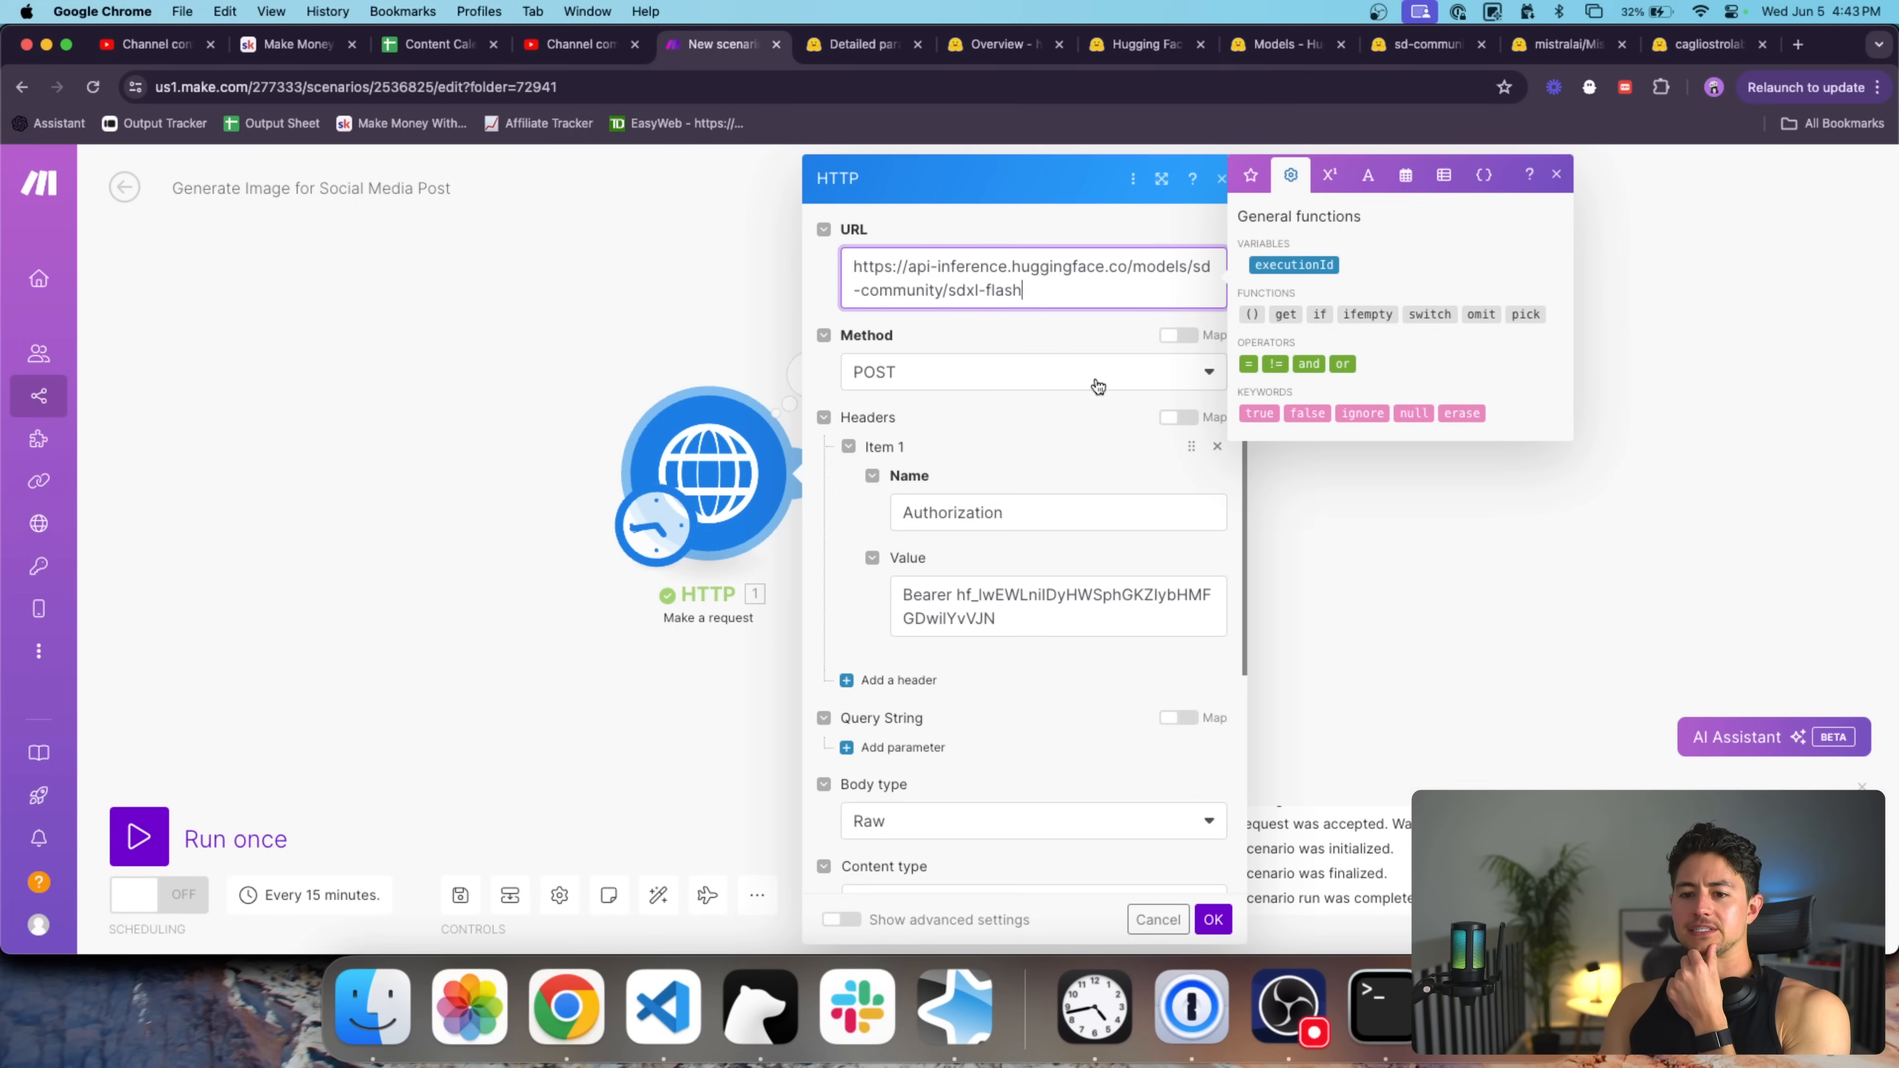
# Save the request settings and run only the HTTP module.
pyautogui.scroll(-5, 1122, 403)
pyautogui.click(1213, 920)
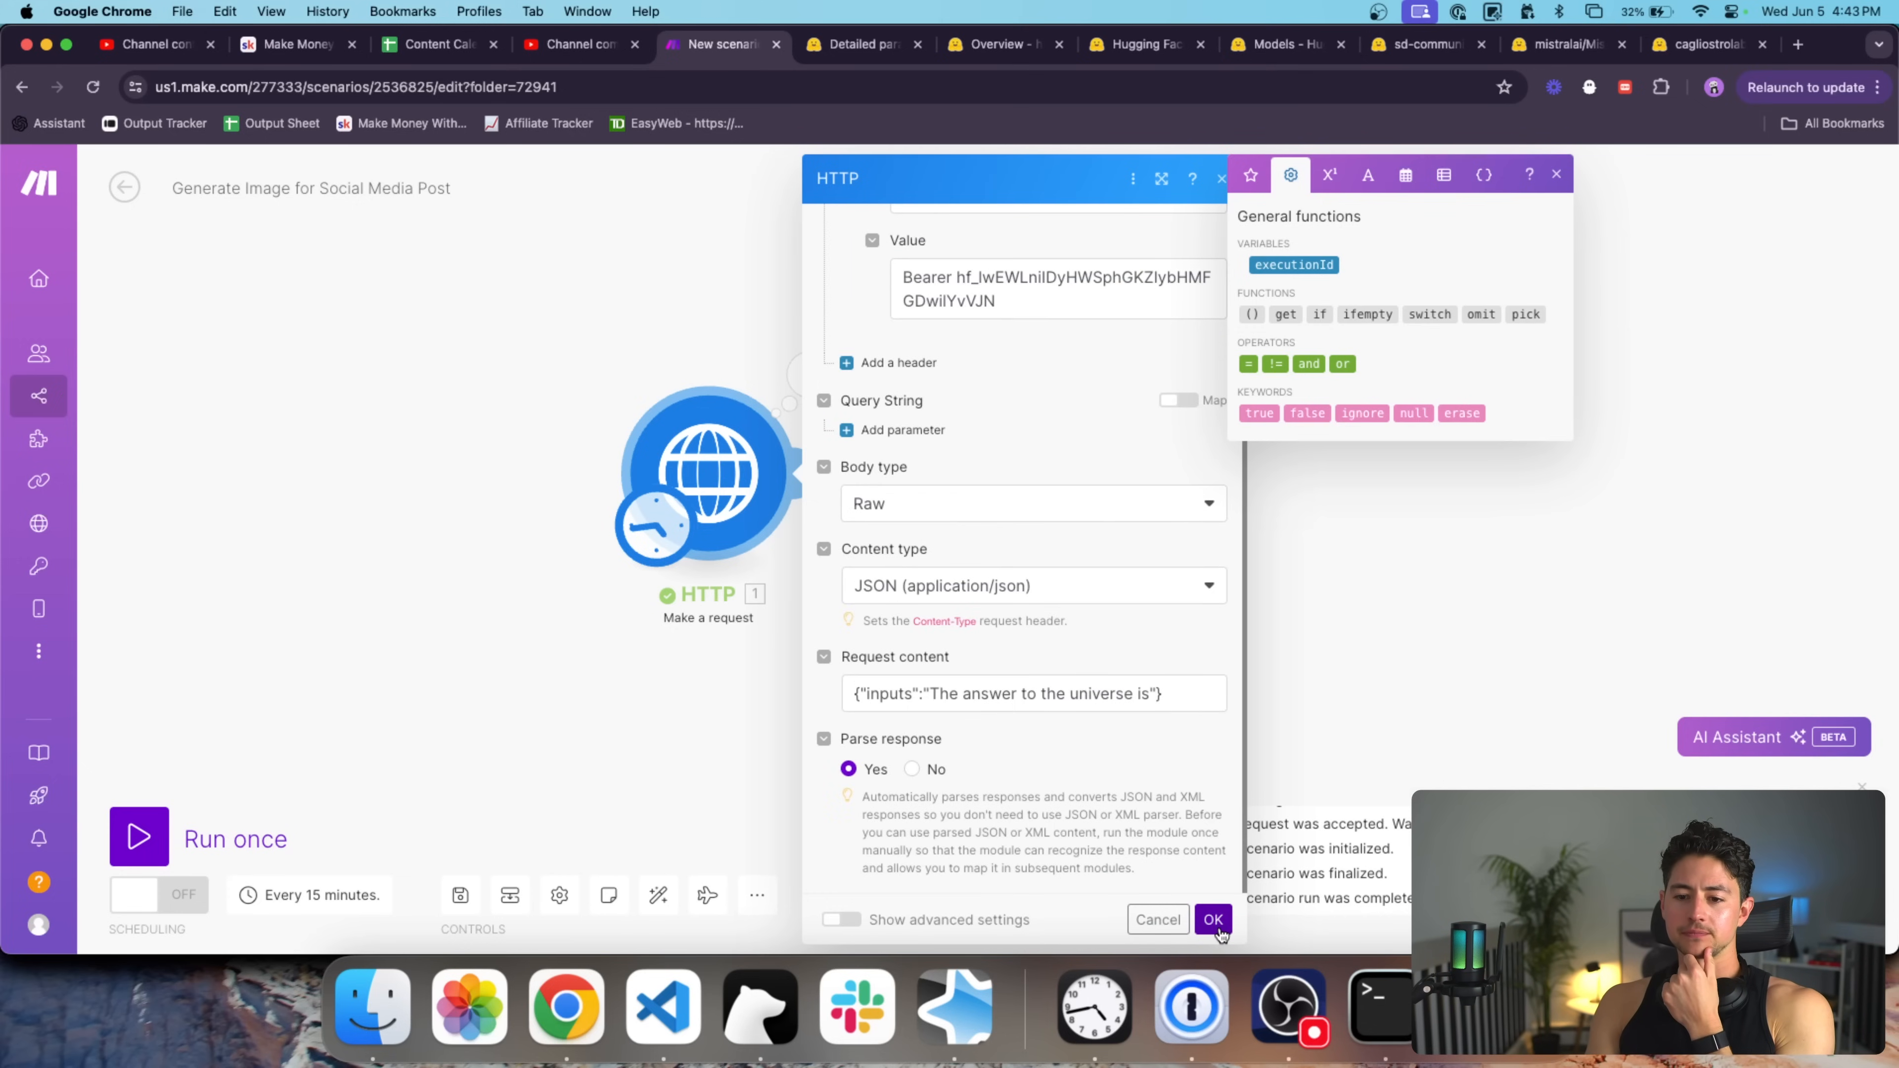
pyautogui.rightClick(744, 481)
pyautogui.click(778, 522)
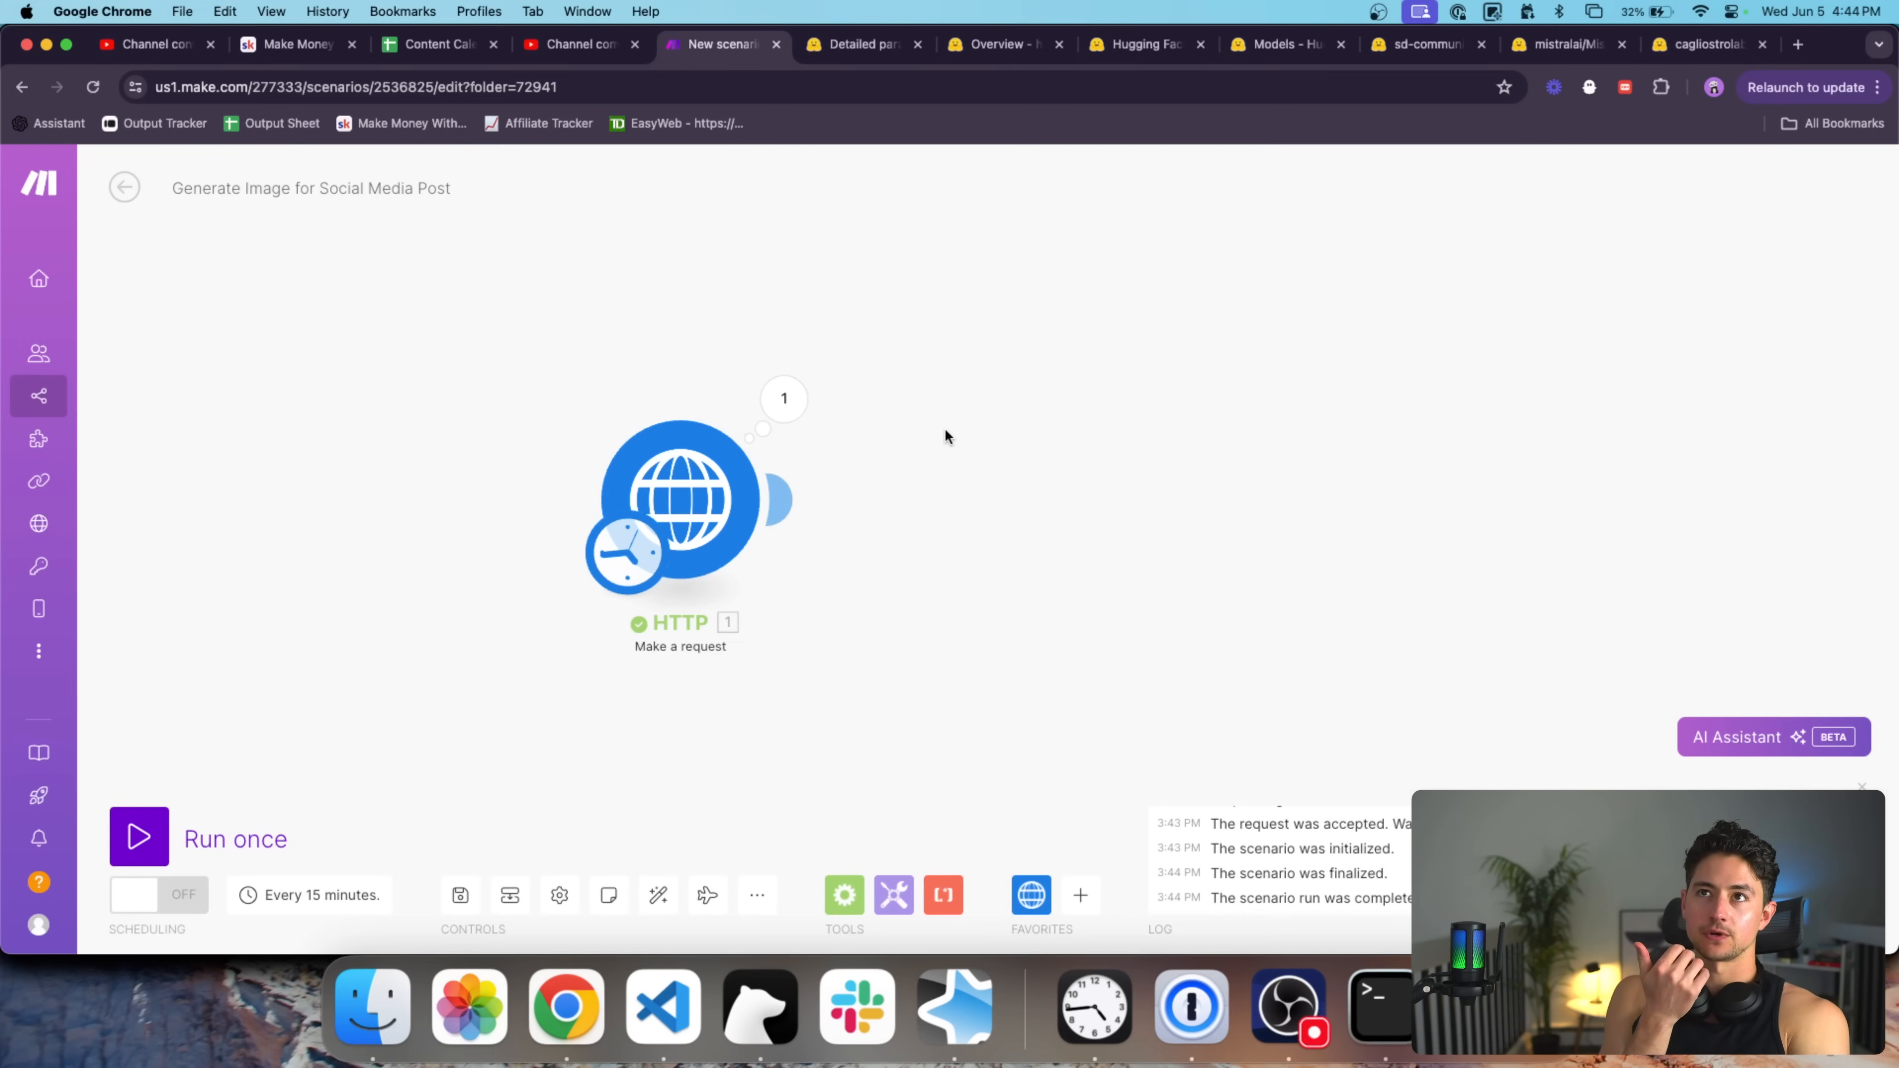
pyautogui.click(784, 400)
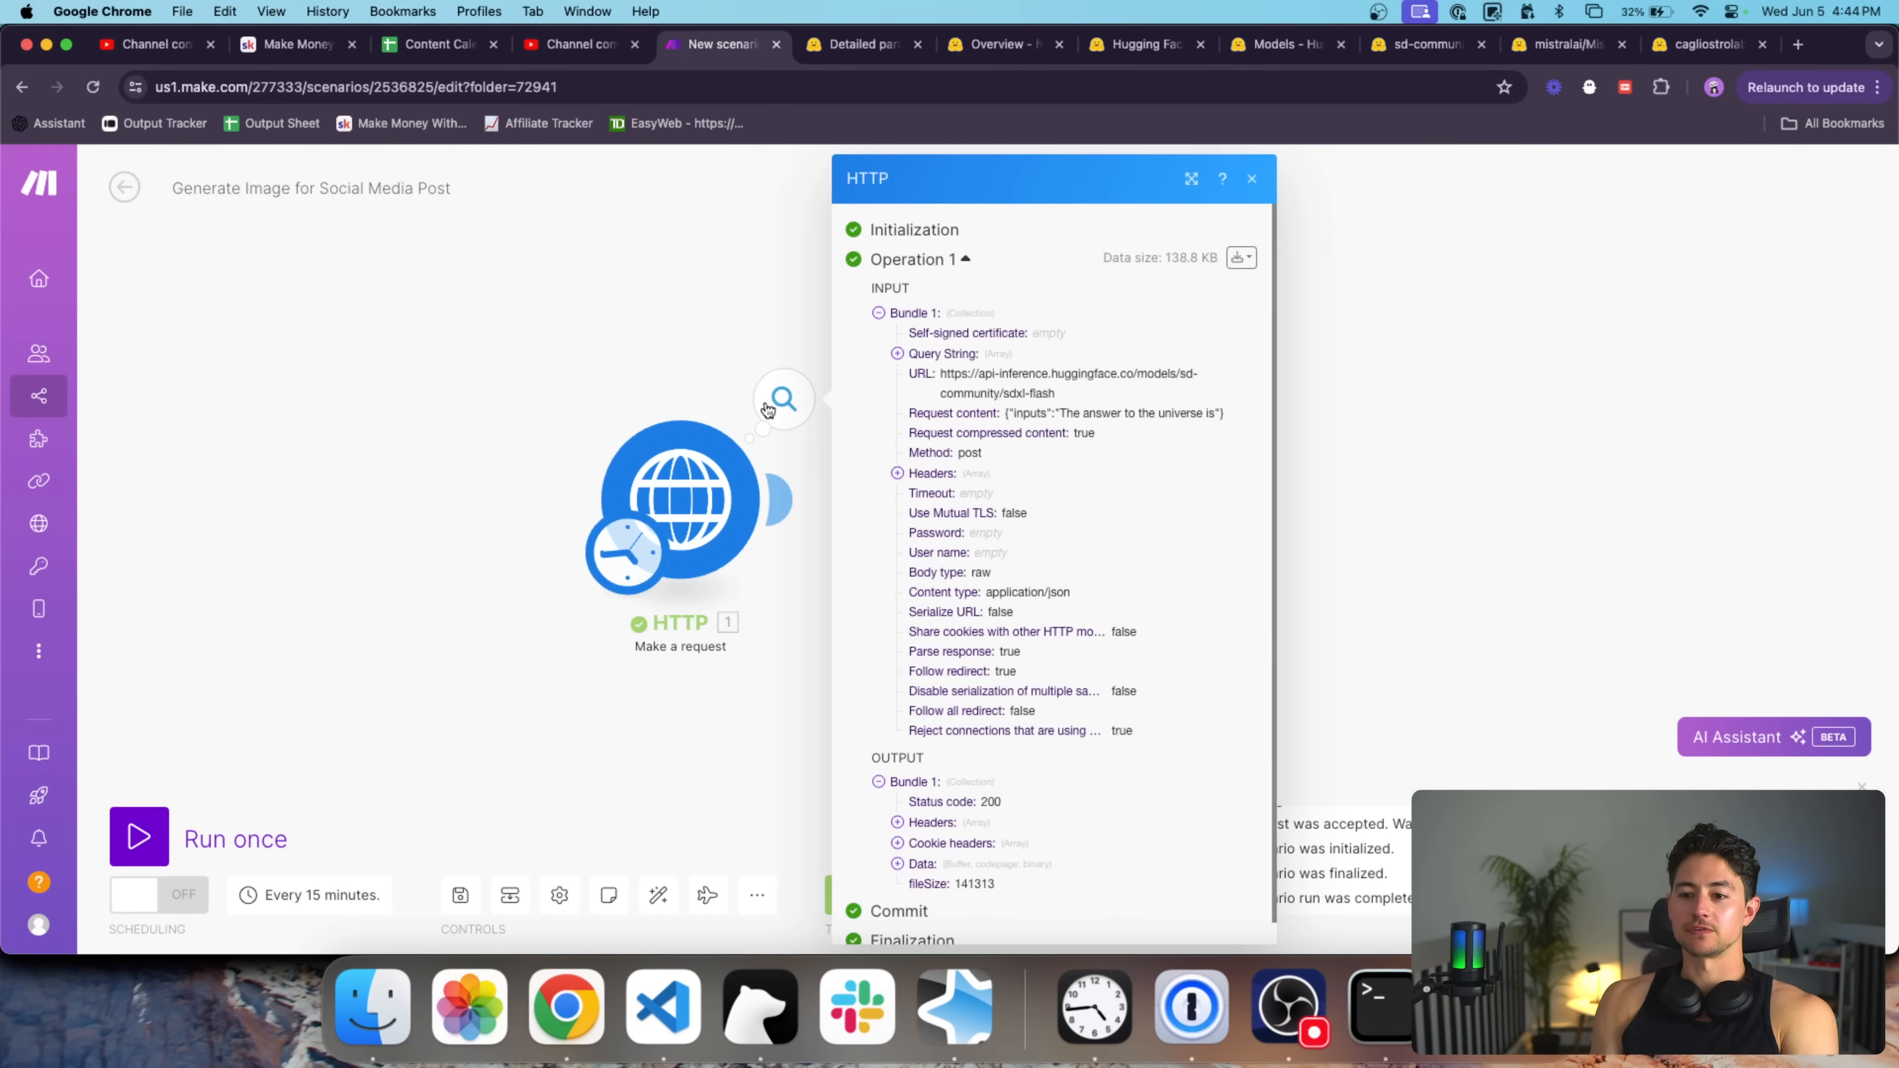
pyautogui.scroll(-1, 1127, 604)
pyautogui.click(959, 850)
pyautogui.scroll(-3, 972, 786)
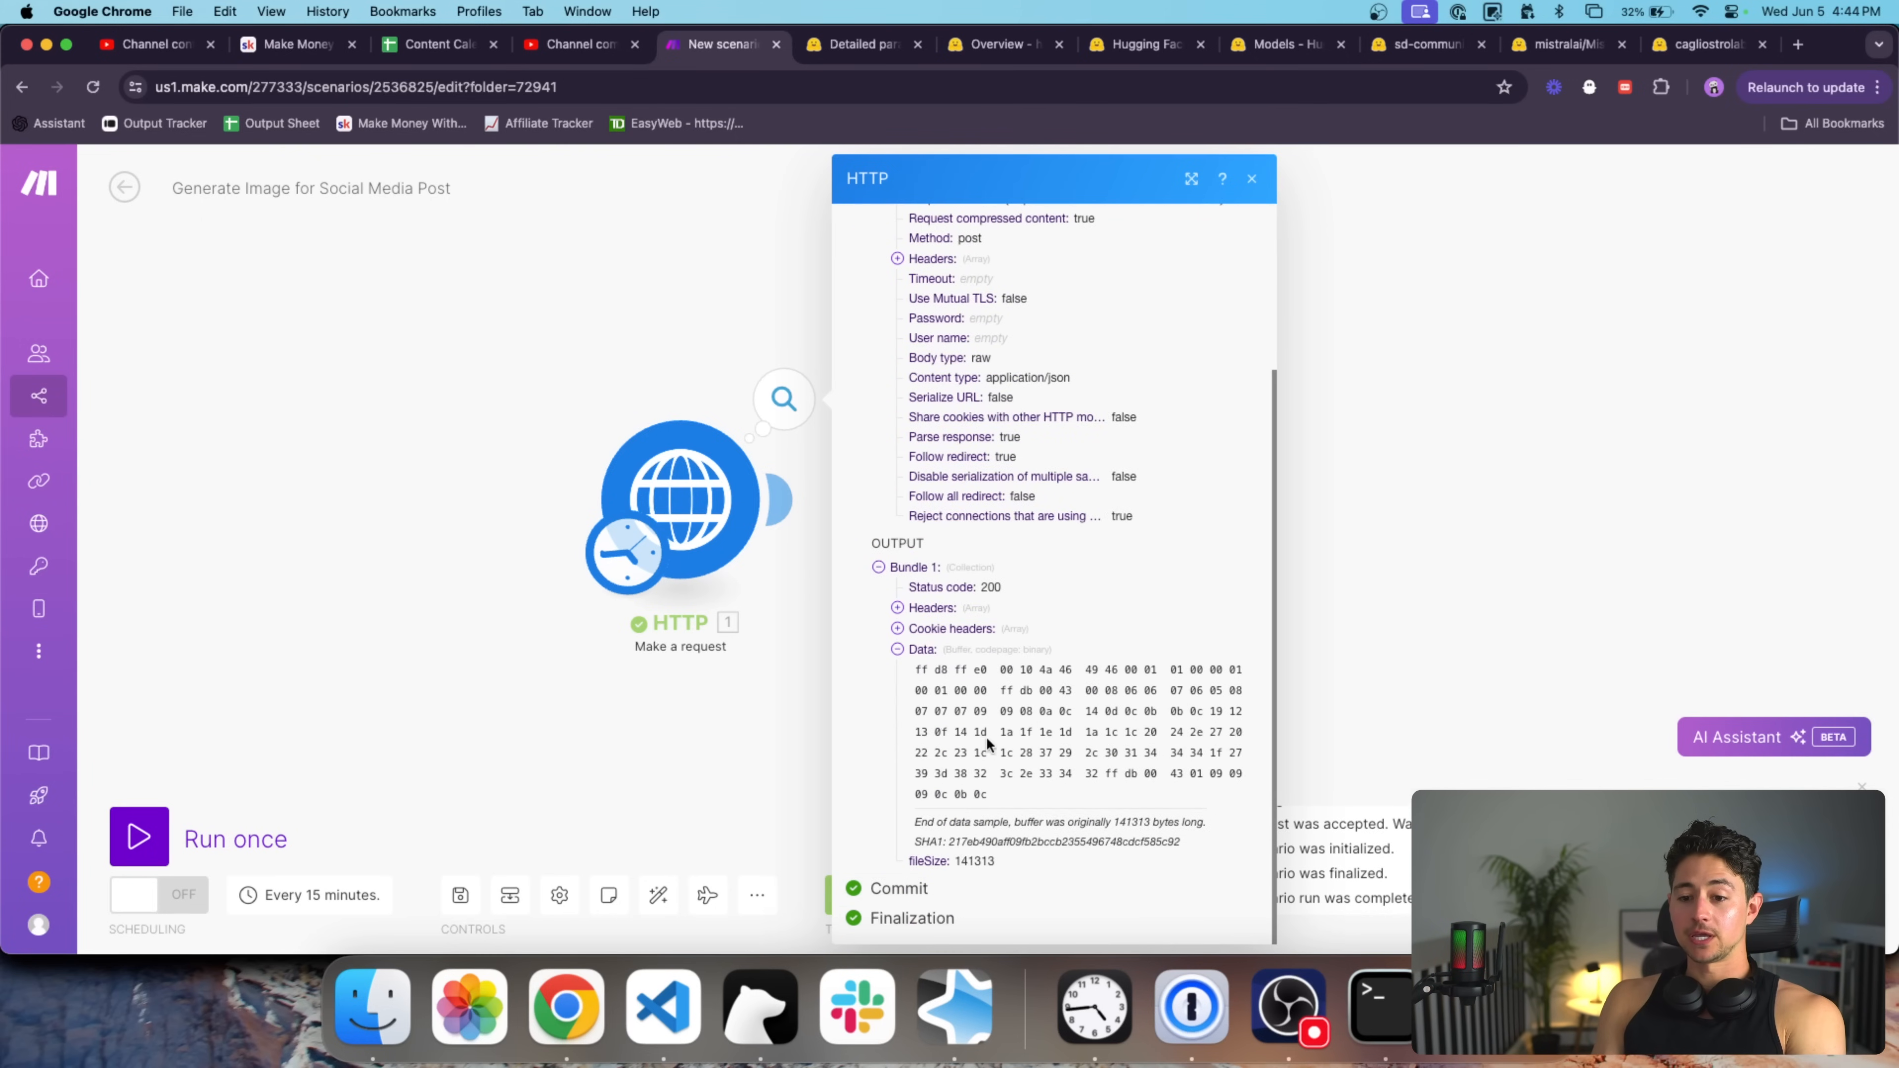
pyautogui.tripleClick(1001, 740)
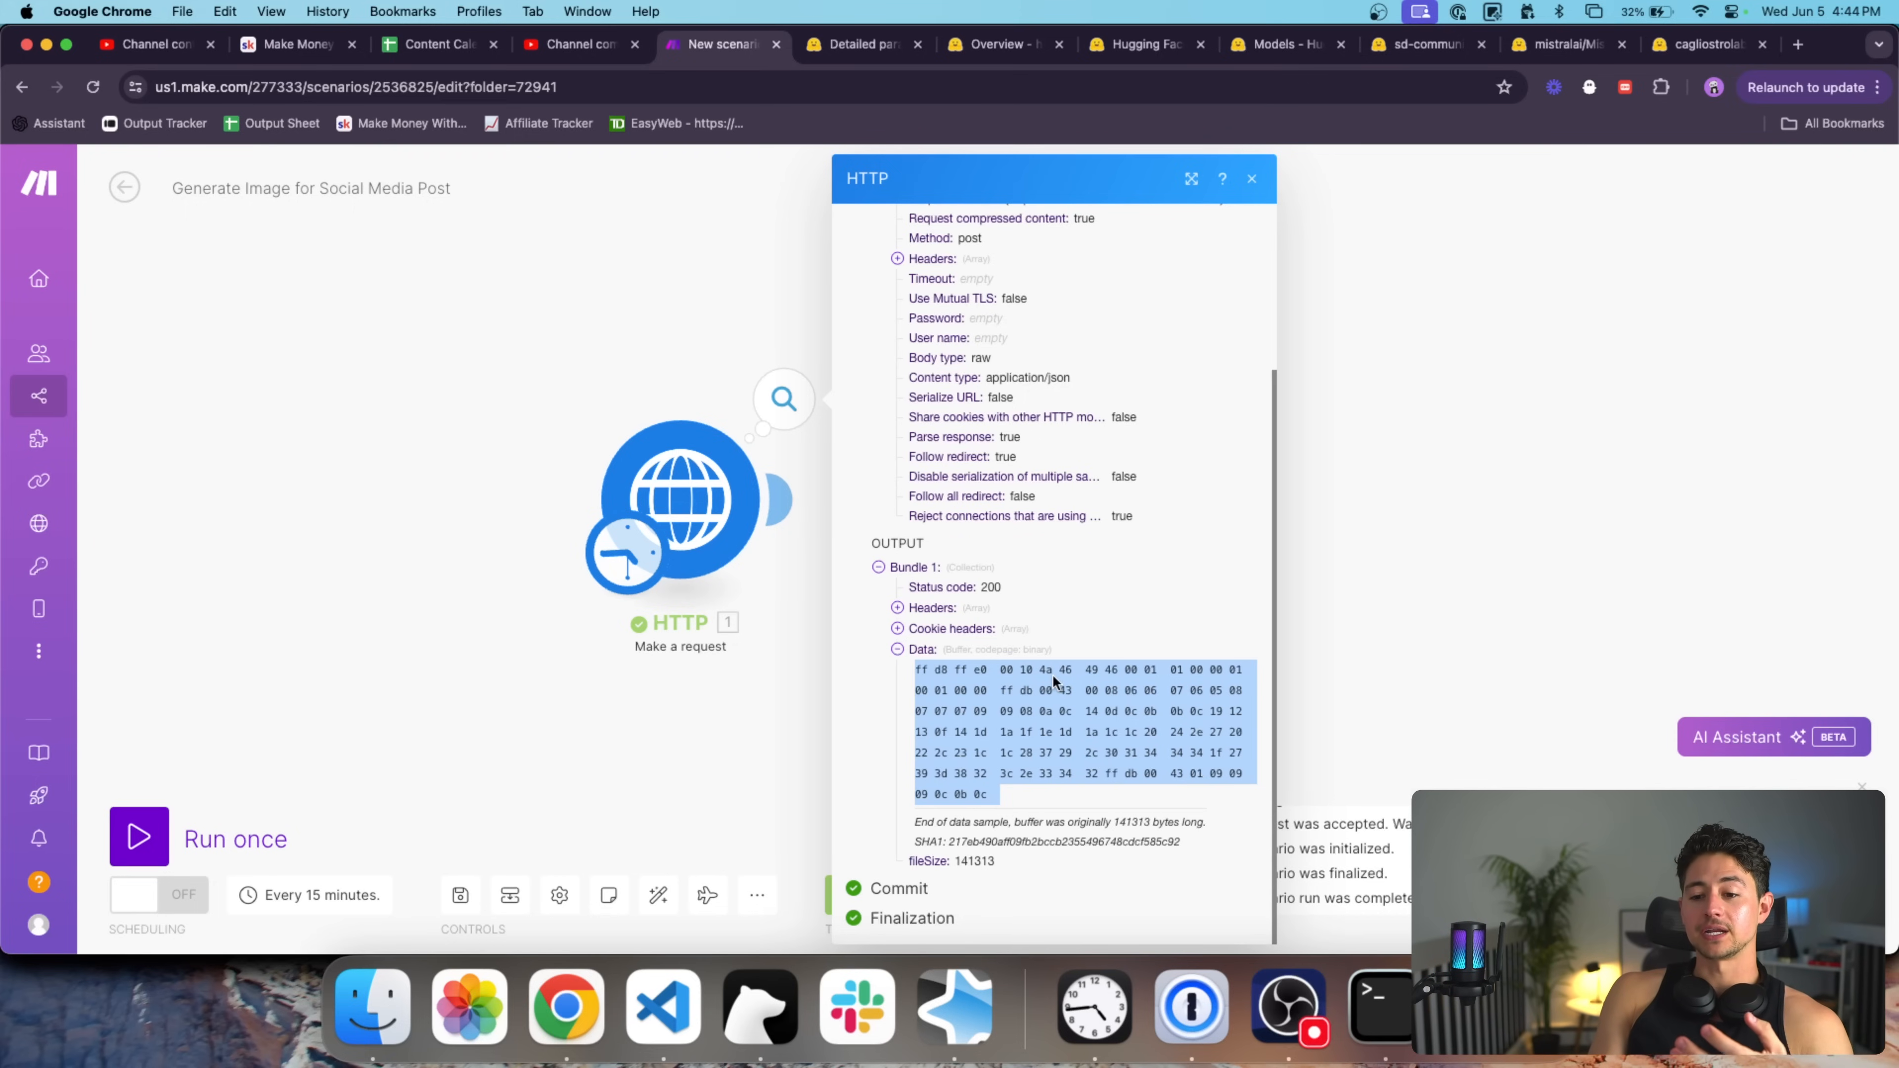
pyautogui.click(711, 320)
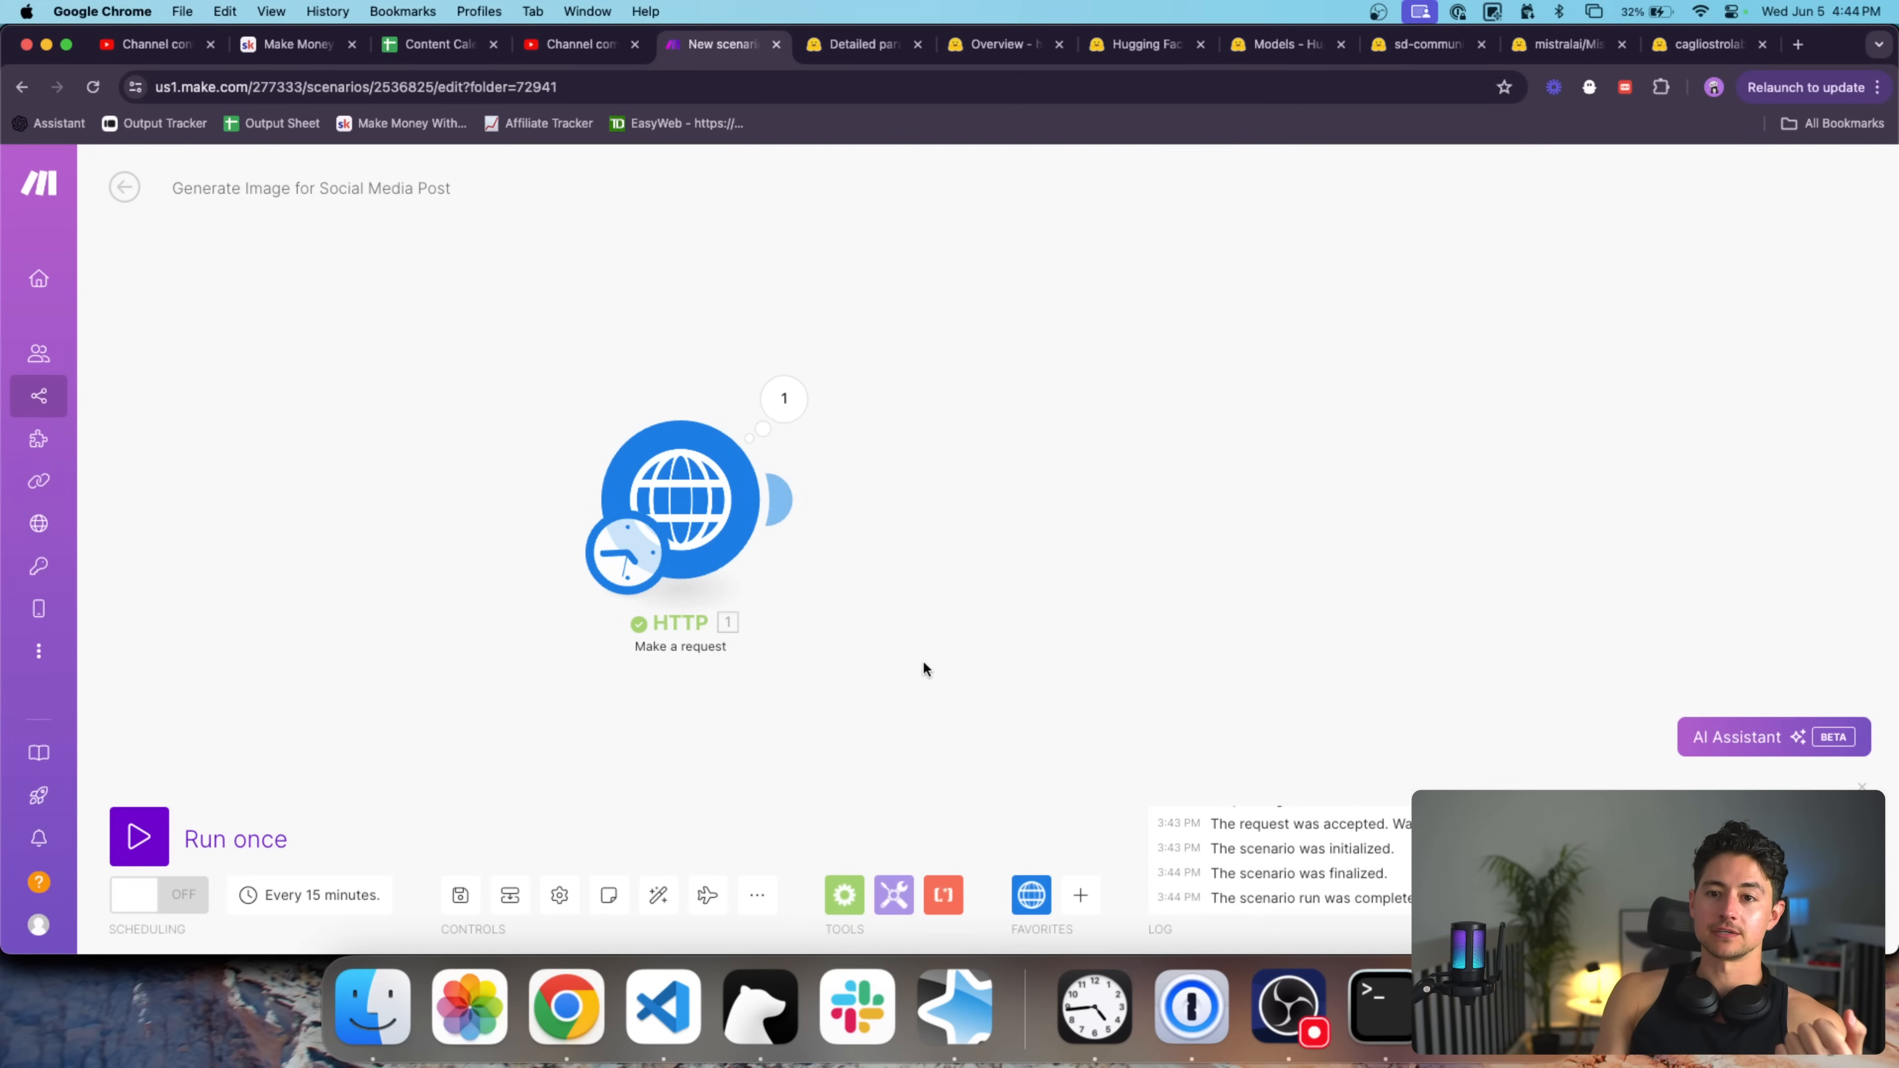
# Add a Google Drive Upload a File module and attach it after the HTTP request.
pyautogui.click(1081, 894)
pyautogui.write('upload')
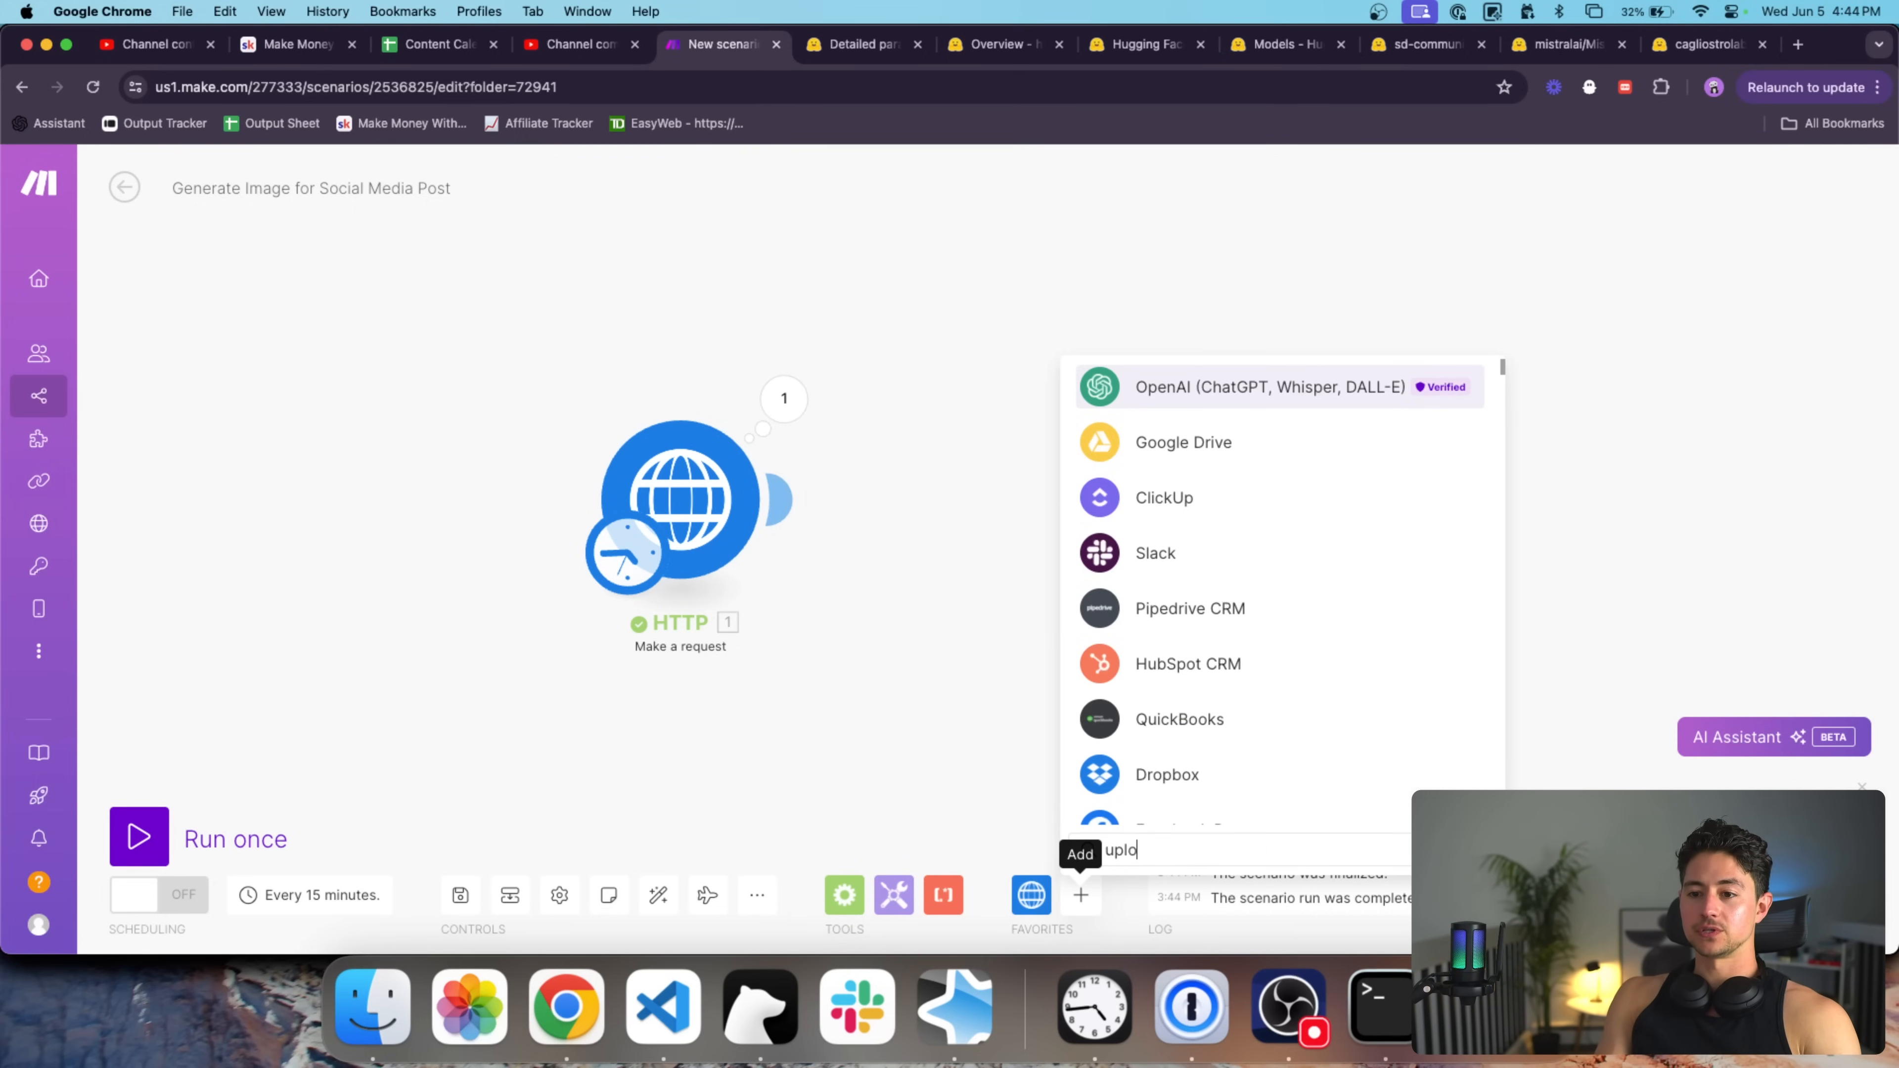
pyautogui.click(1233, 430)
pyautogui.scroll(-5, 1309, 642)
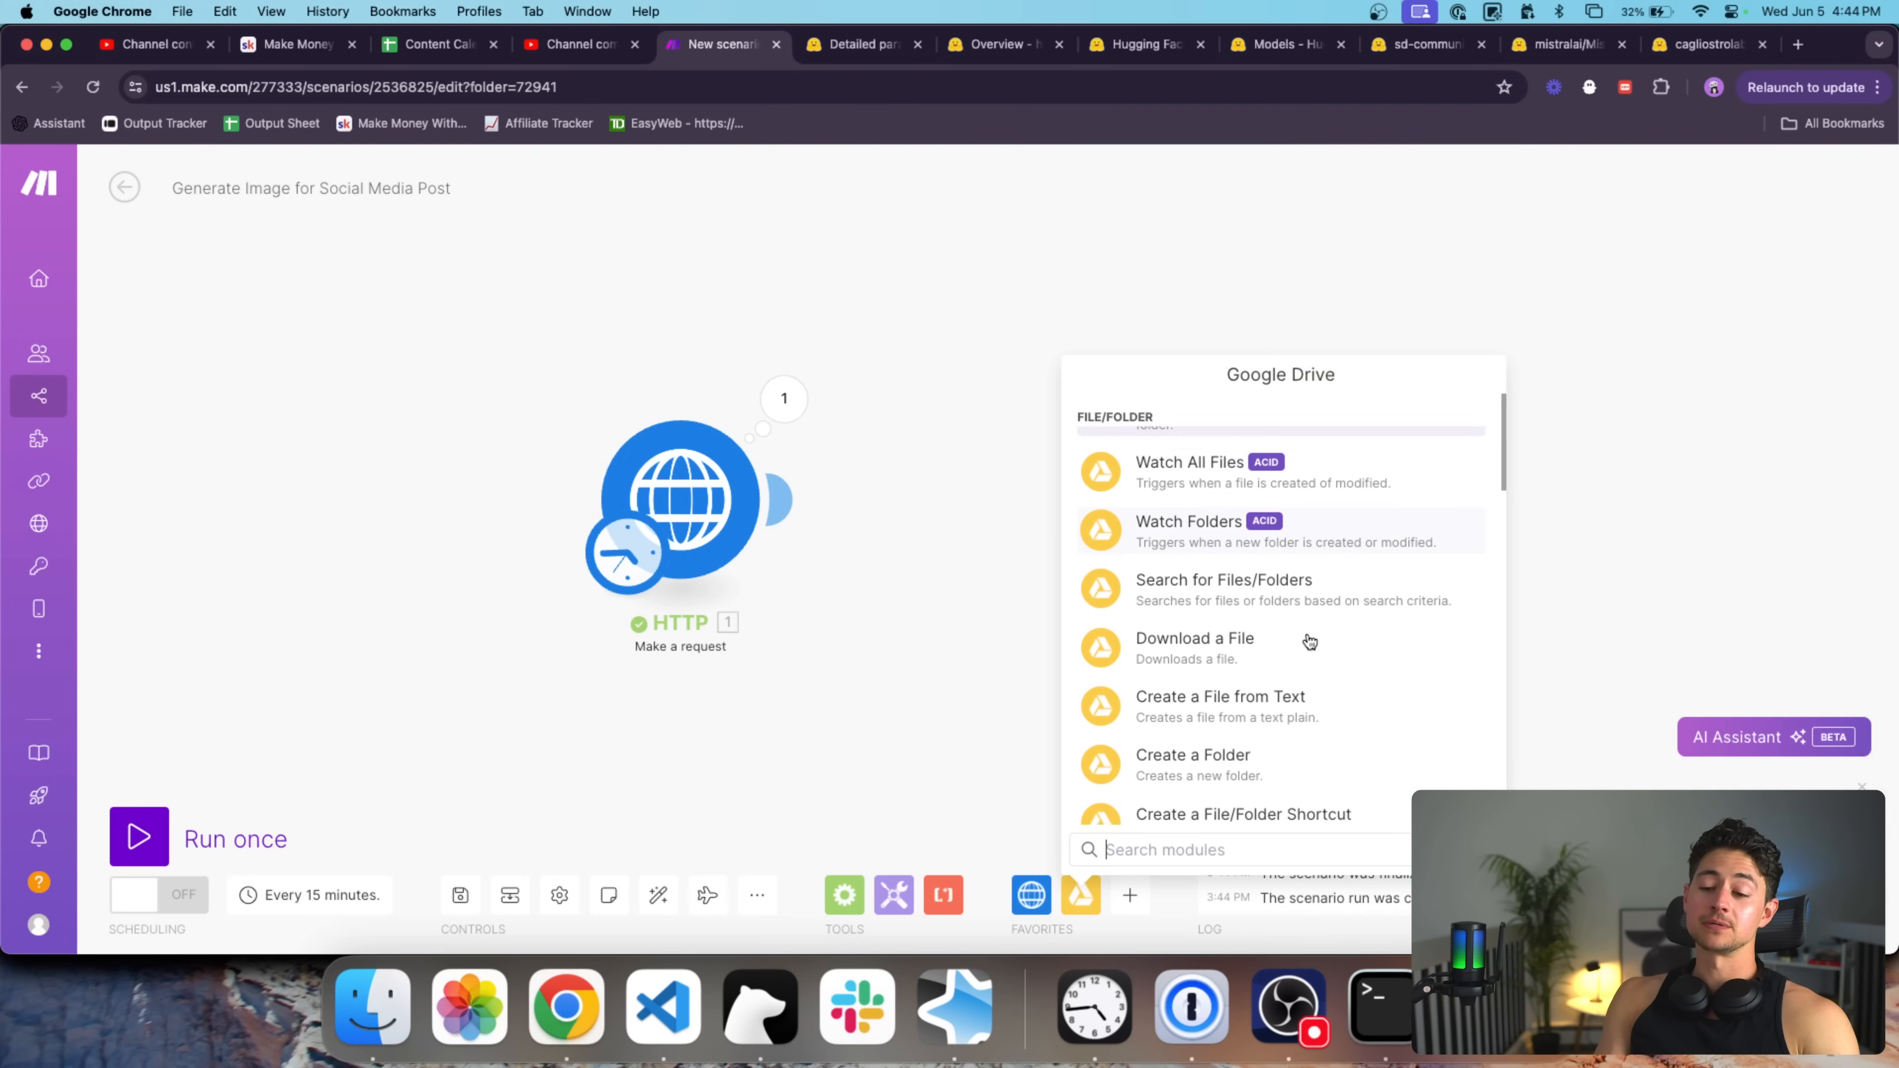
pyautogui.write('uplo')
pyautogui.click(1247, 559)
pyautogui.moveTo(1246, 557); pyautogui.dragTo(1001, 497)
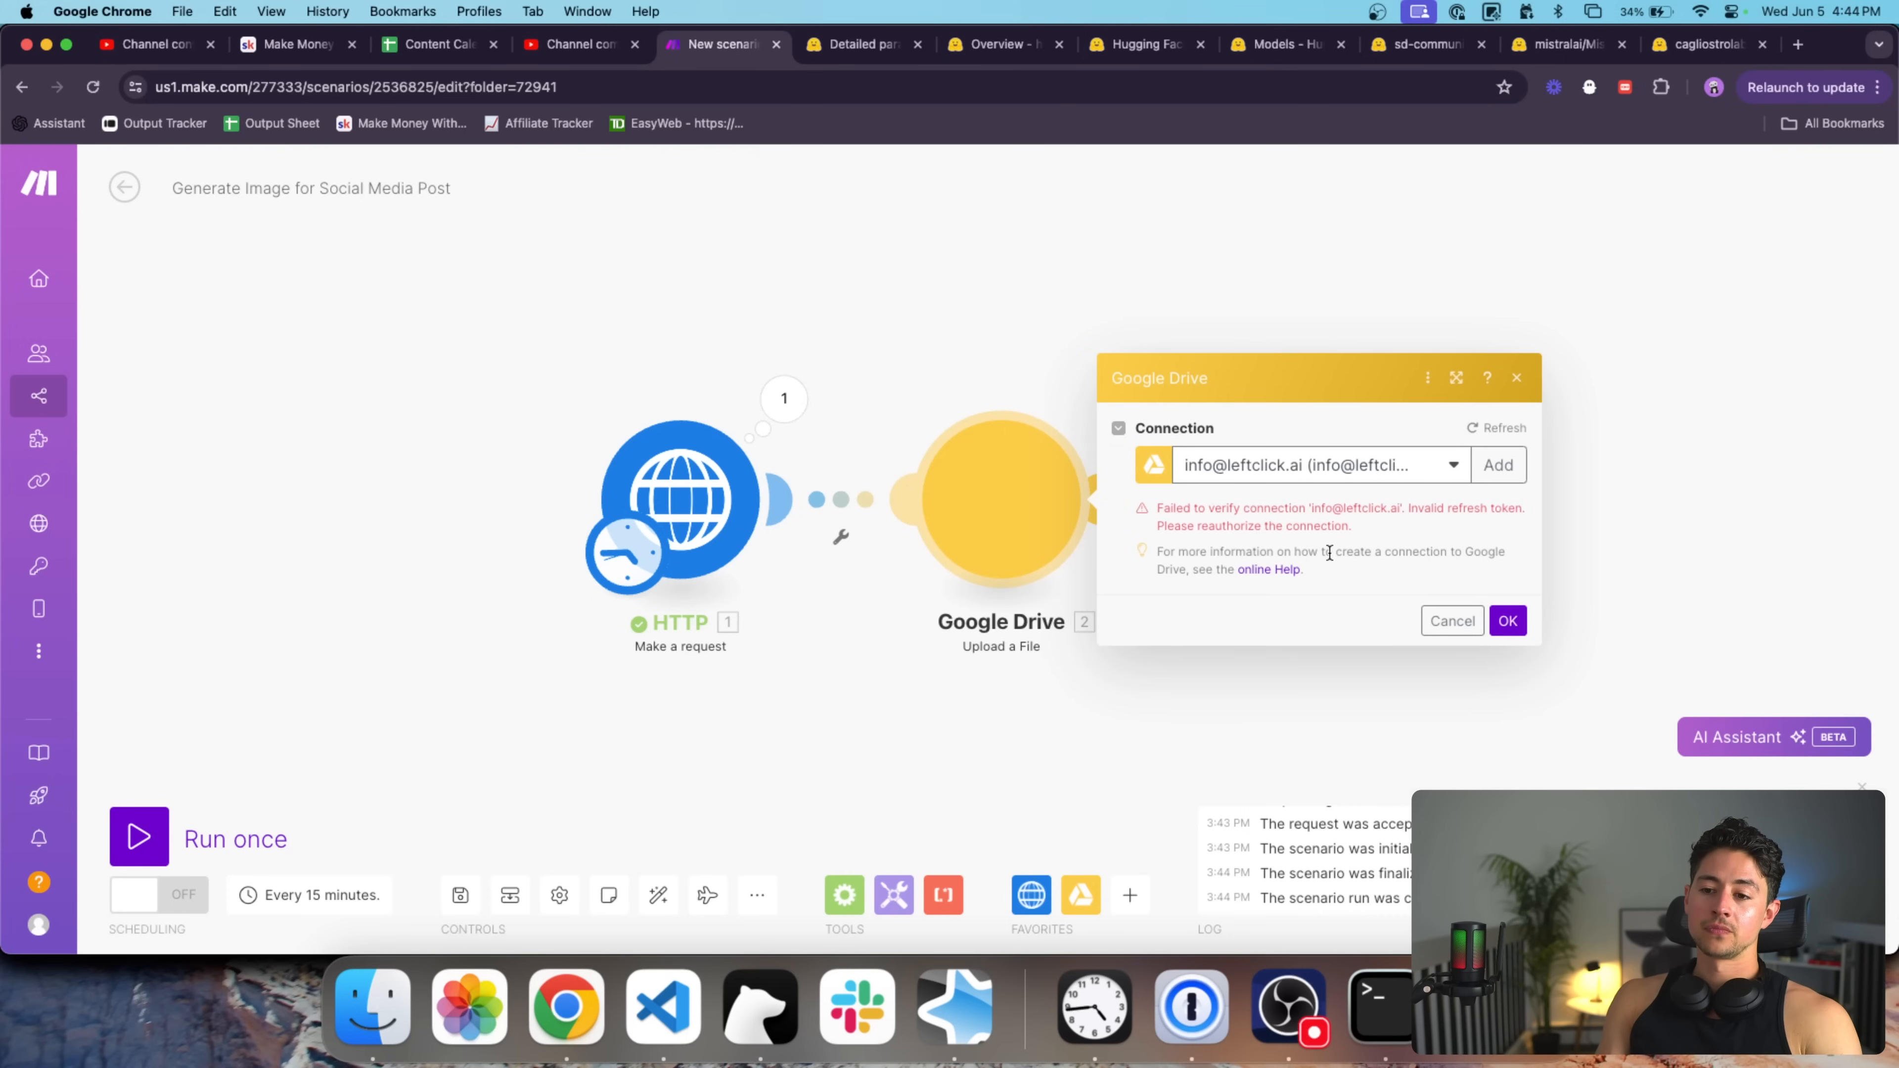
# Start a new Google Drive connection named after the Google account with the date Jun 5 2024.
pyautogui.click(1395, 452)
pyautogui.click(1379, 538)
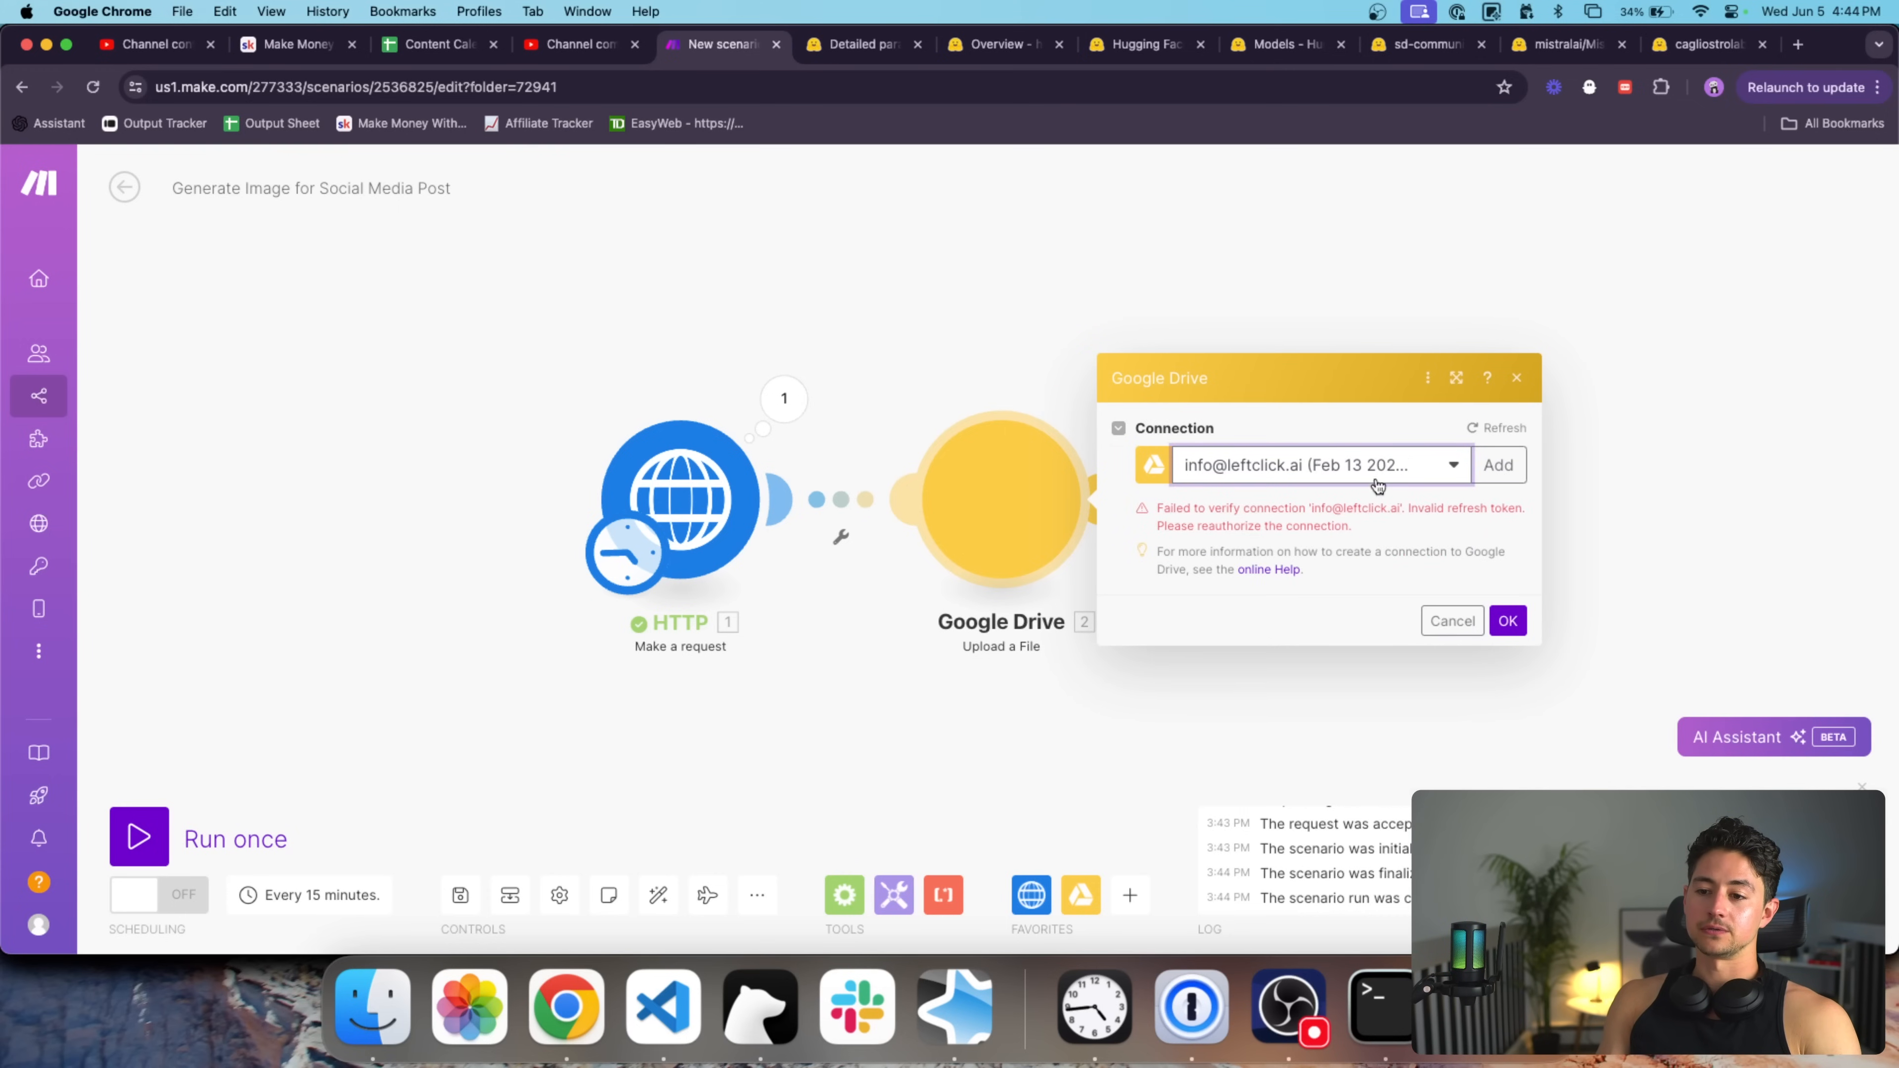
pyautogui.click(1373, 467)
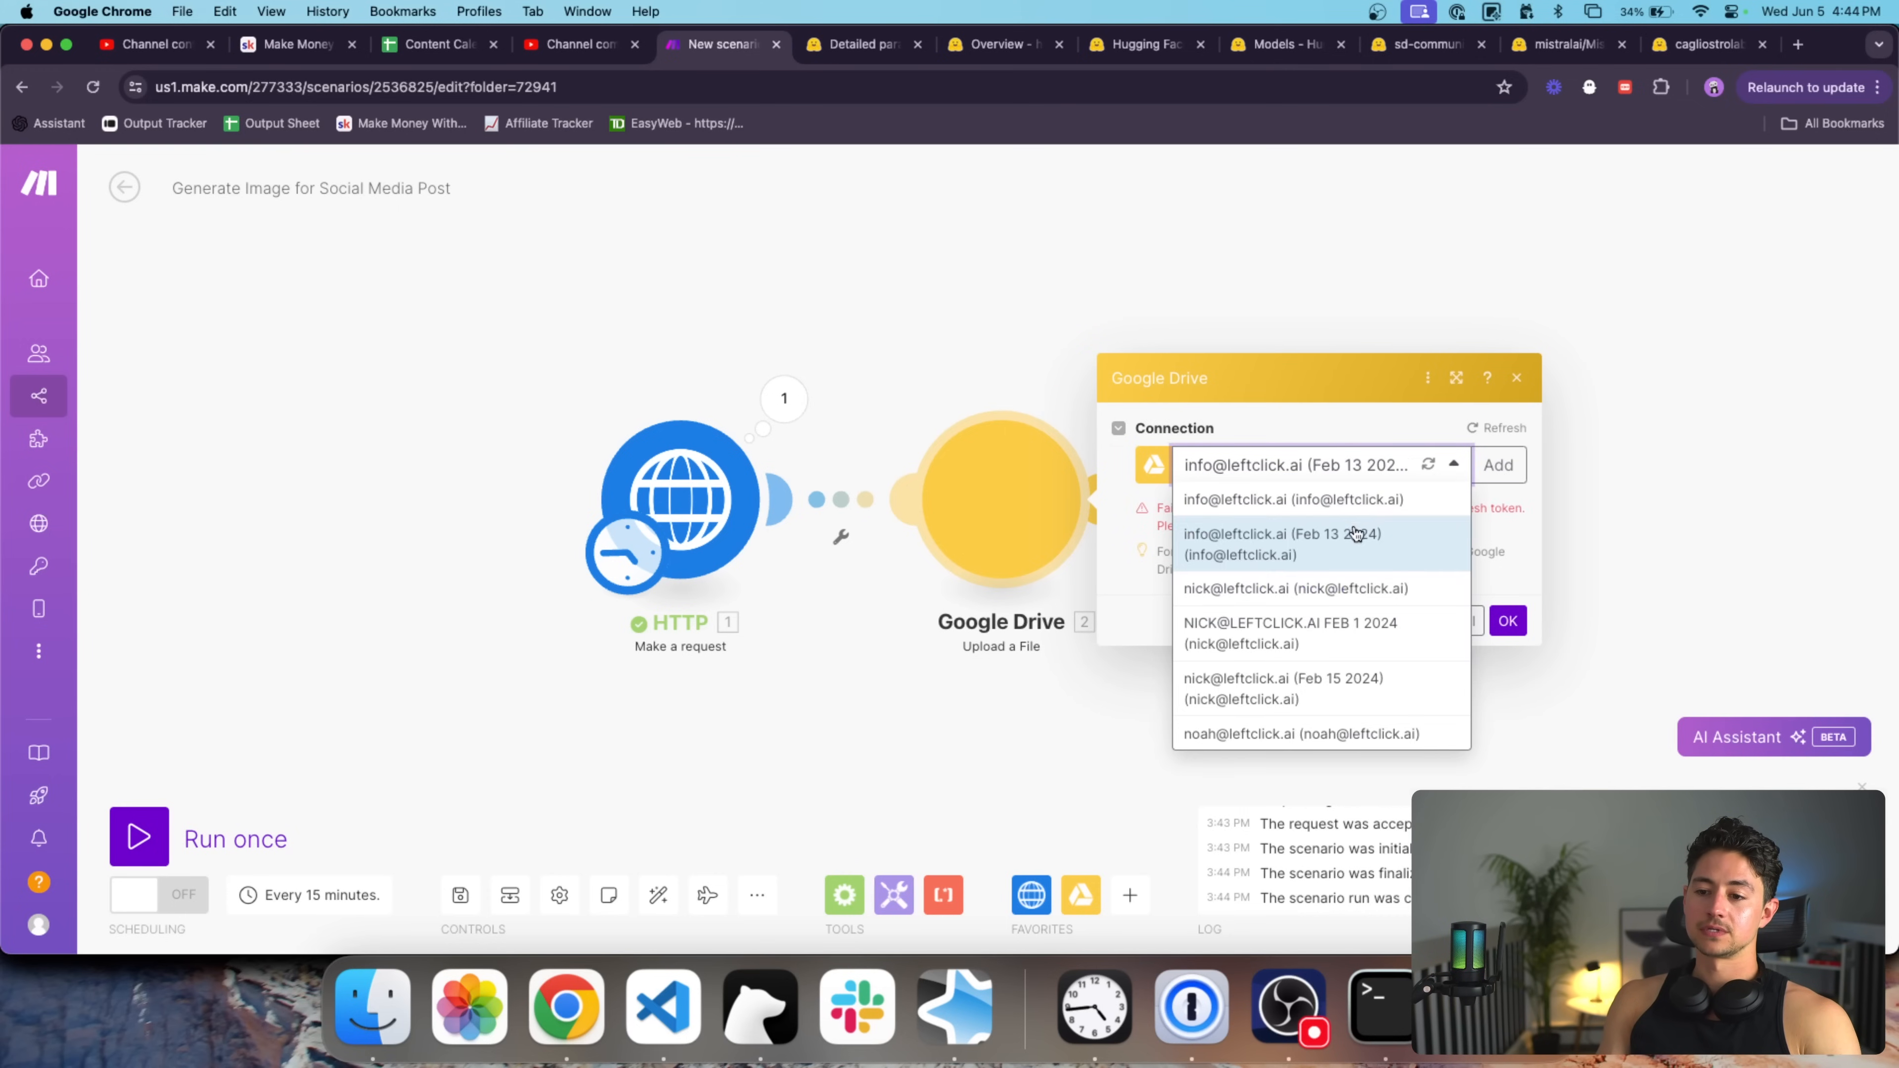
pyautogui.click(1503, 463)
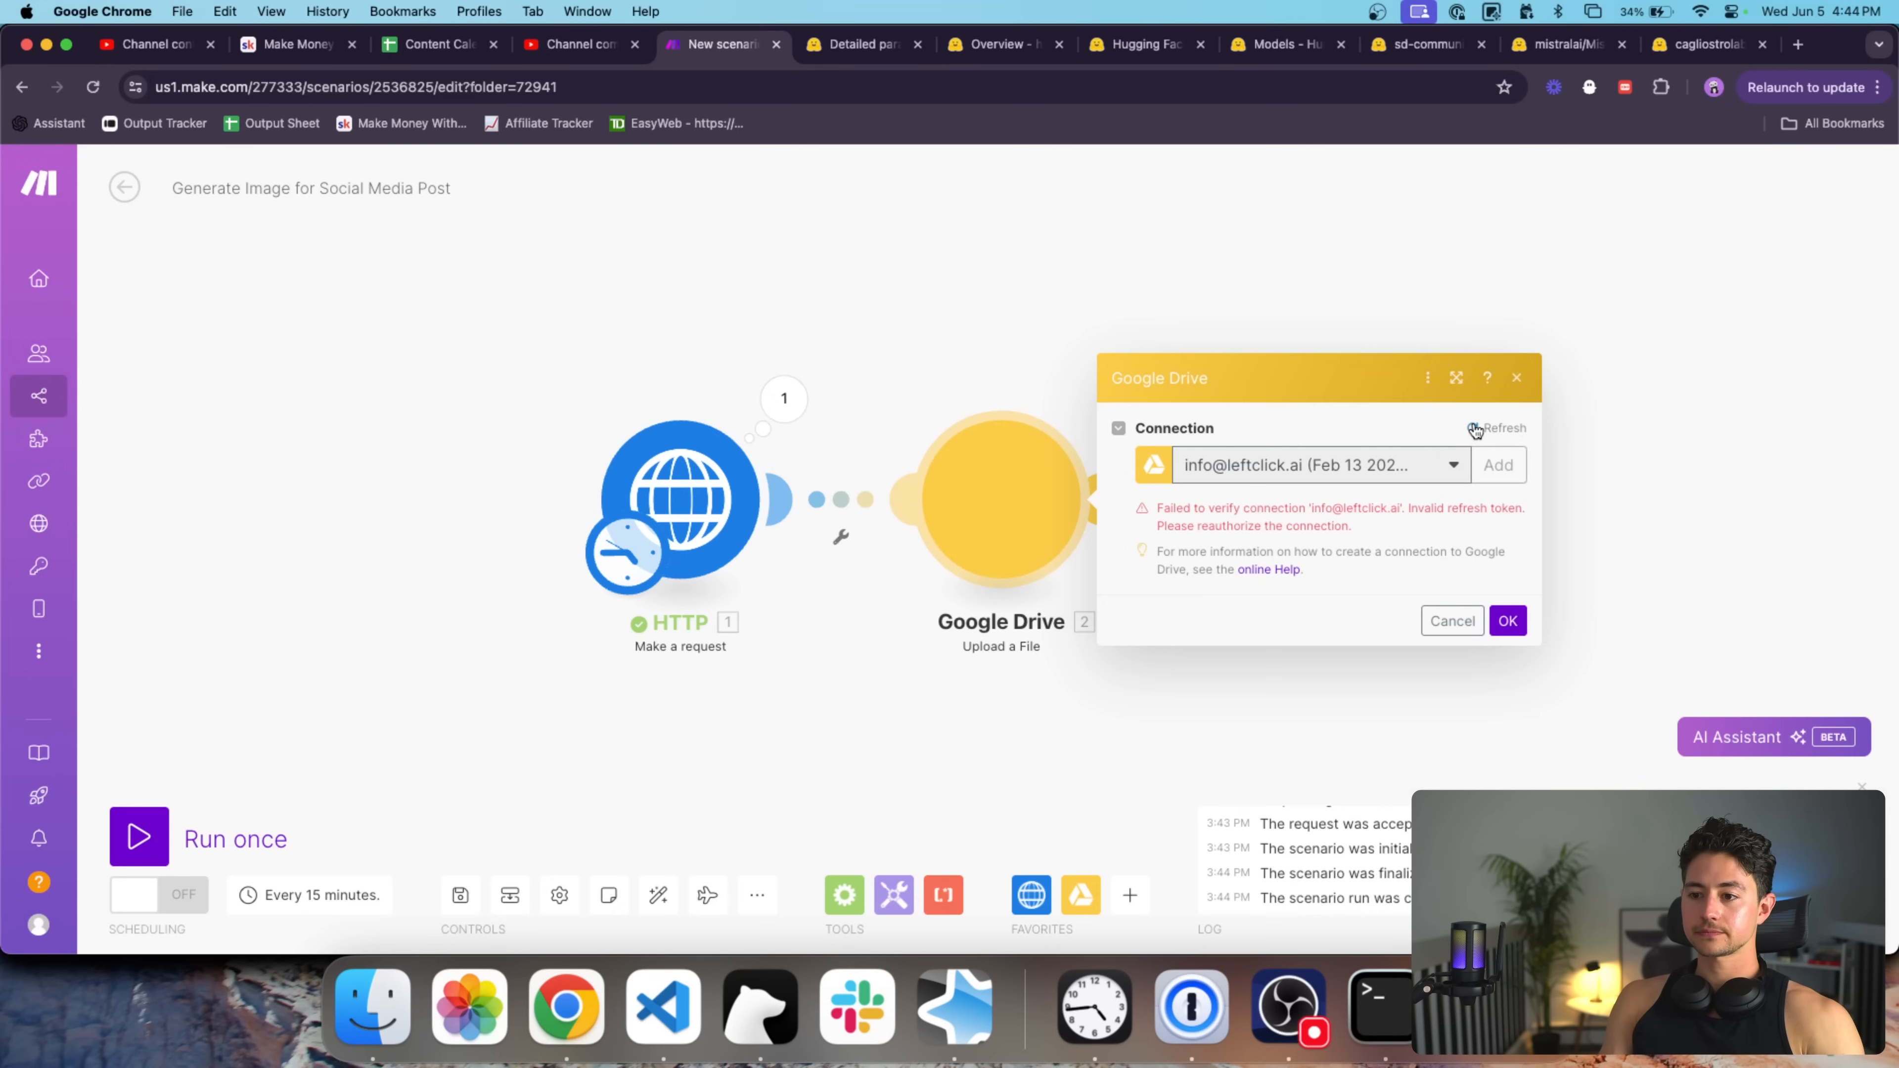
pyautogui.tripleClick(1273, 319)
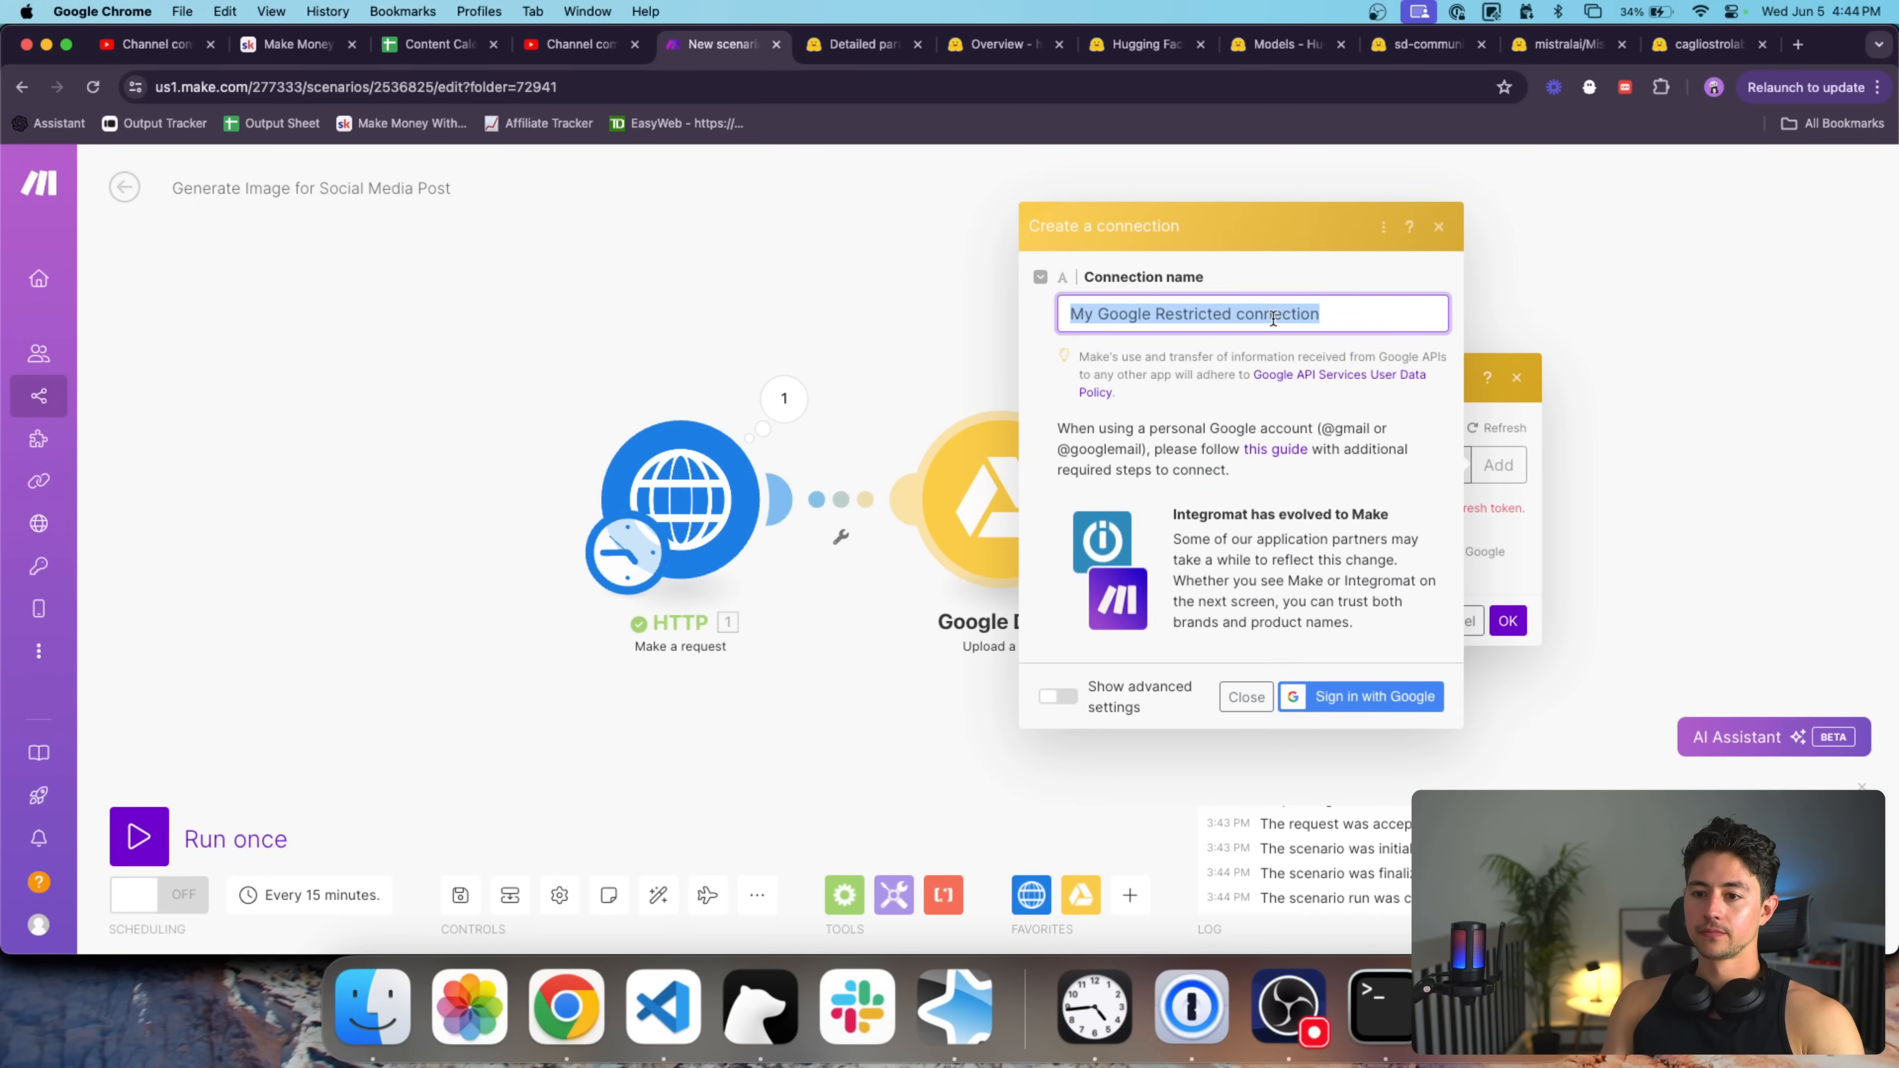
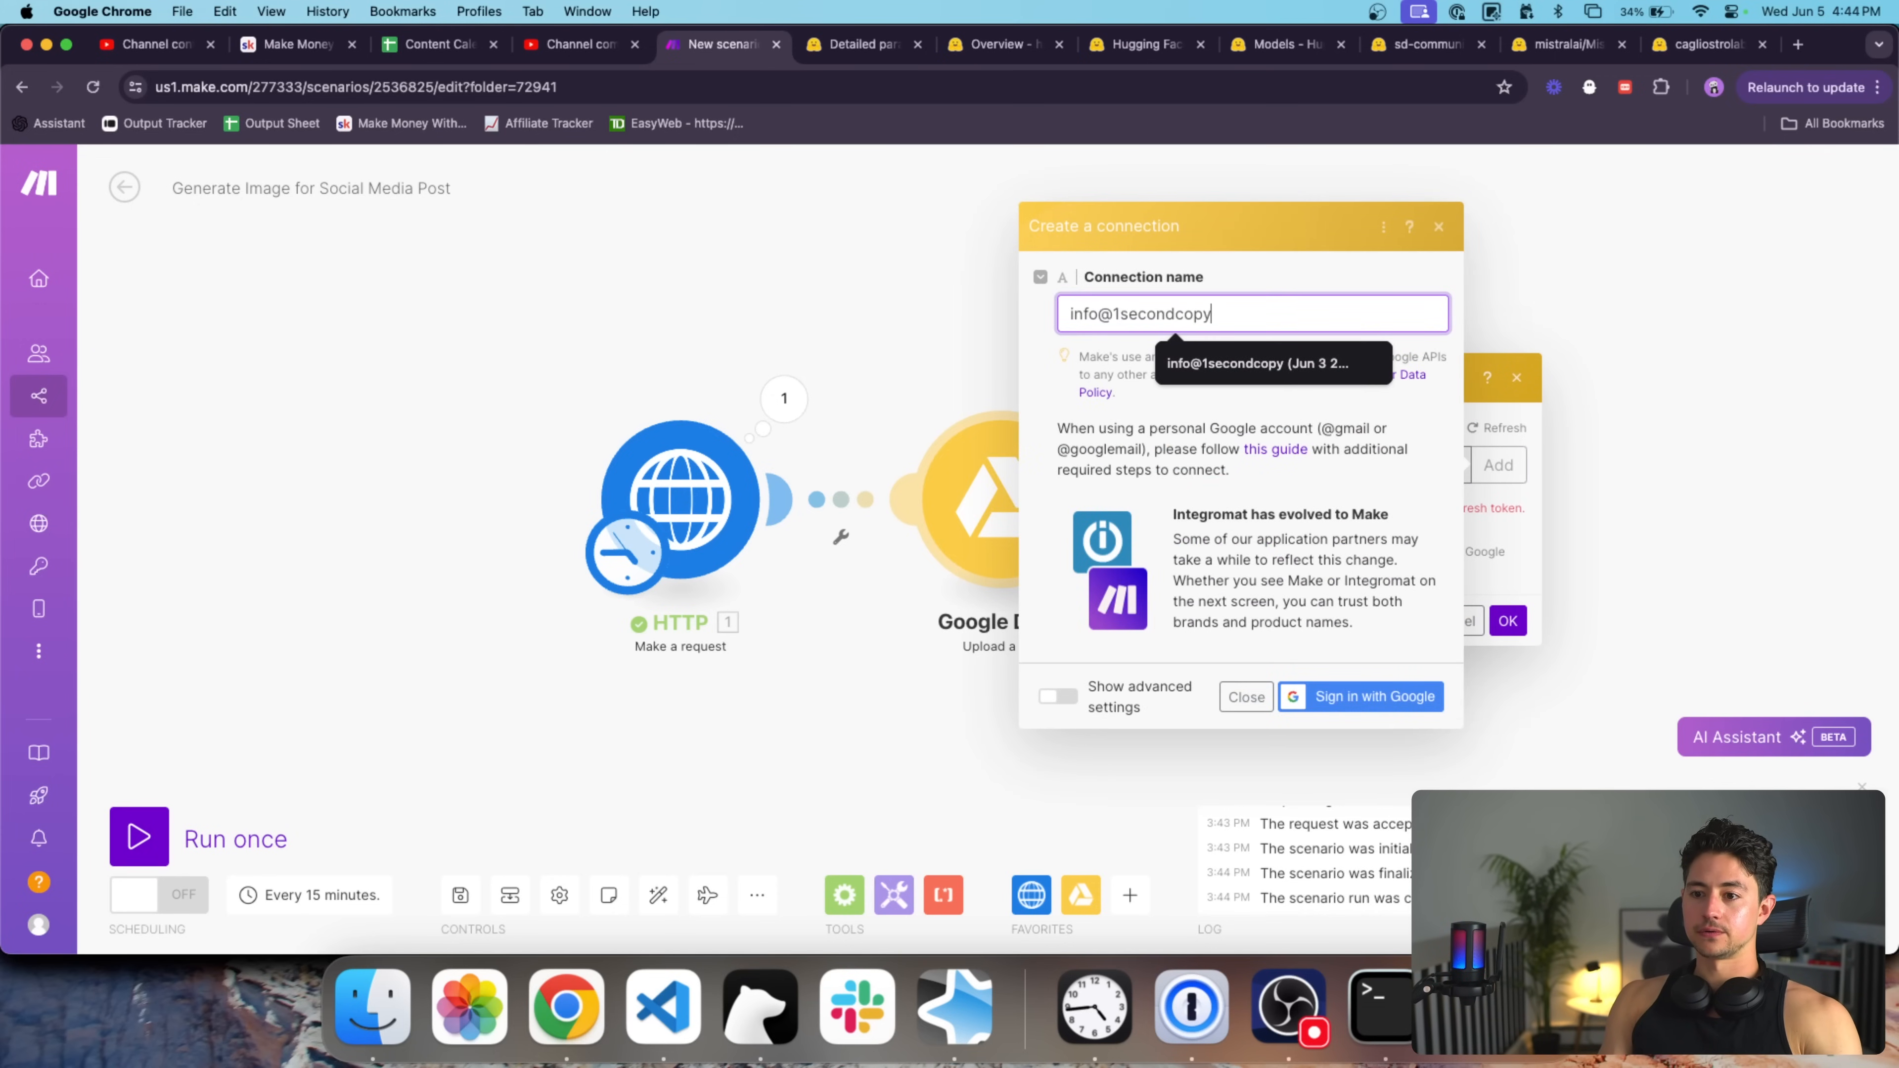
pyautogui.click(1405, 677)
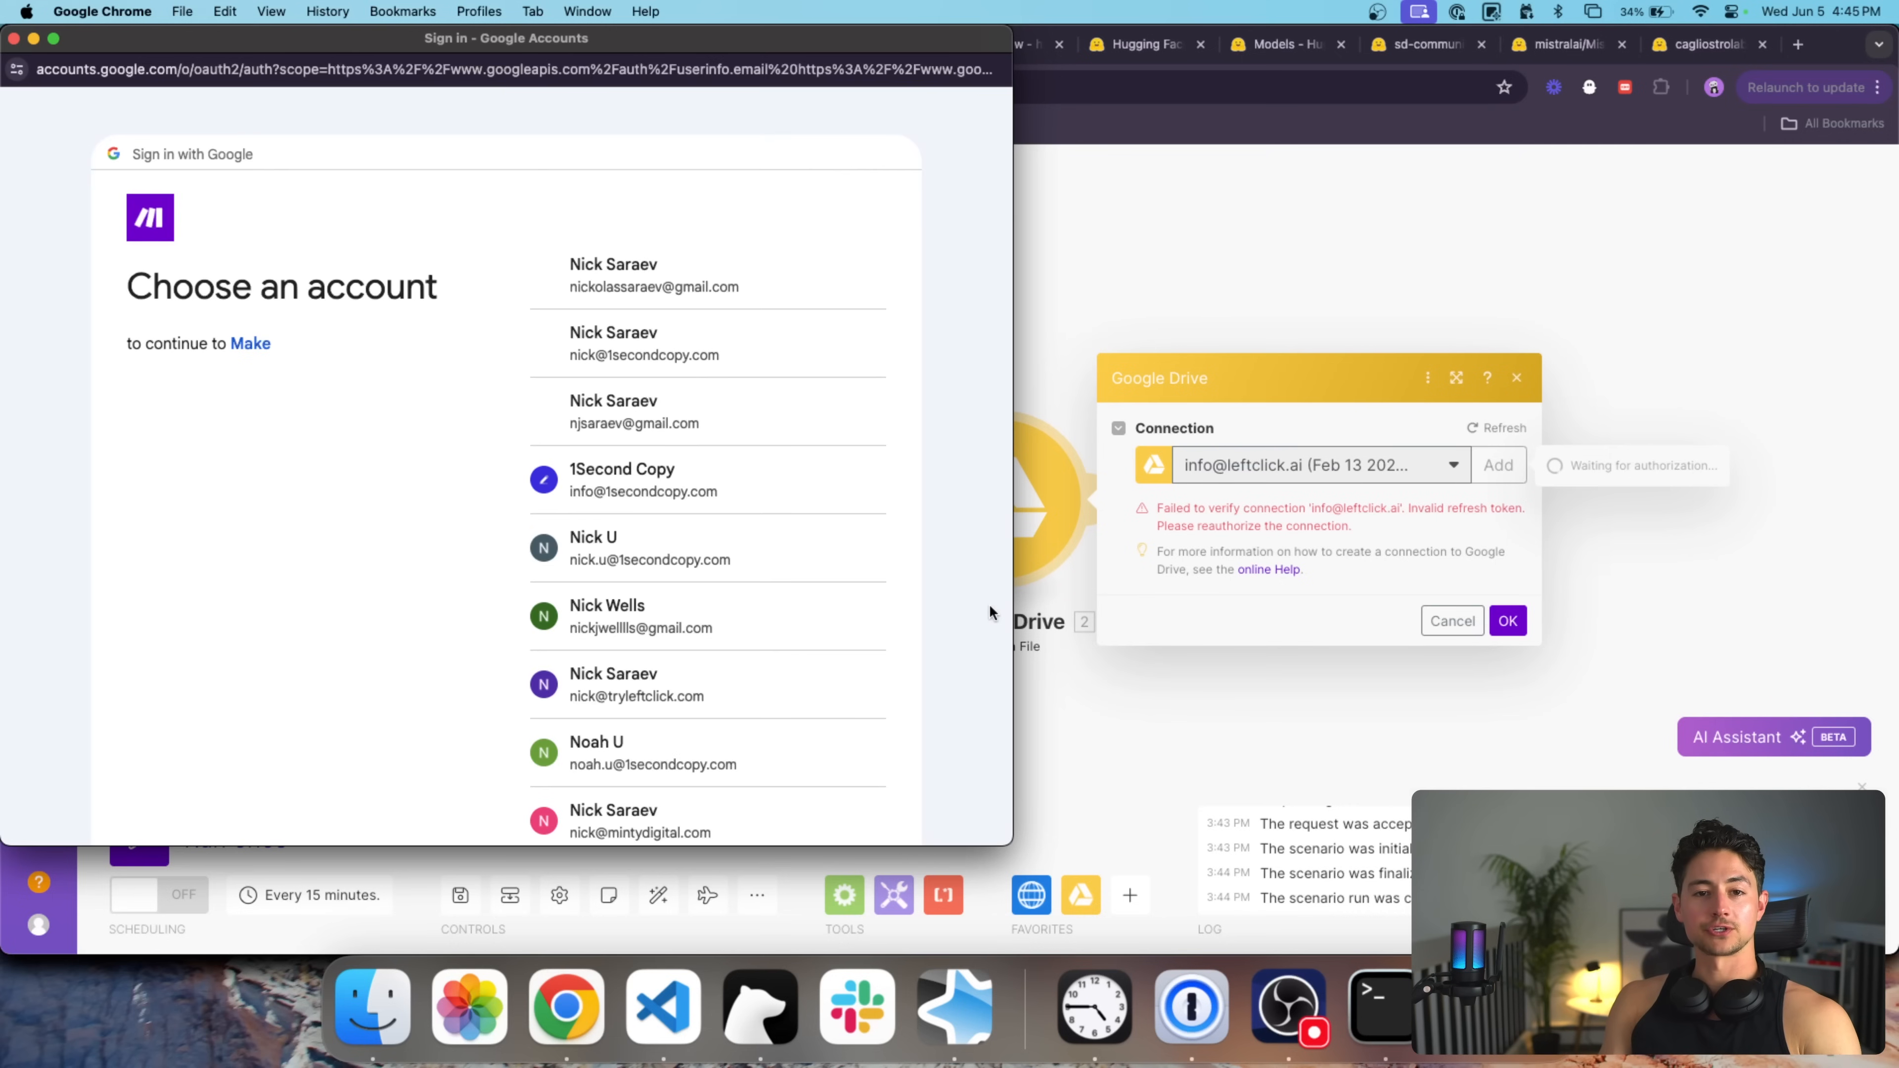
# Choose the Google account, allow Make access to Google Drive, and refresh the connection list.
pyautogui.click(776, 471)
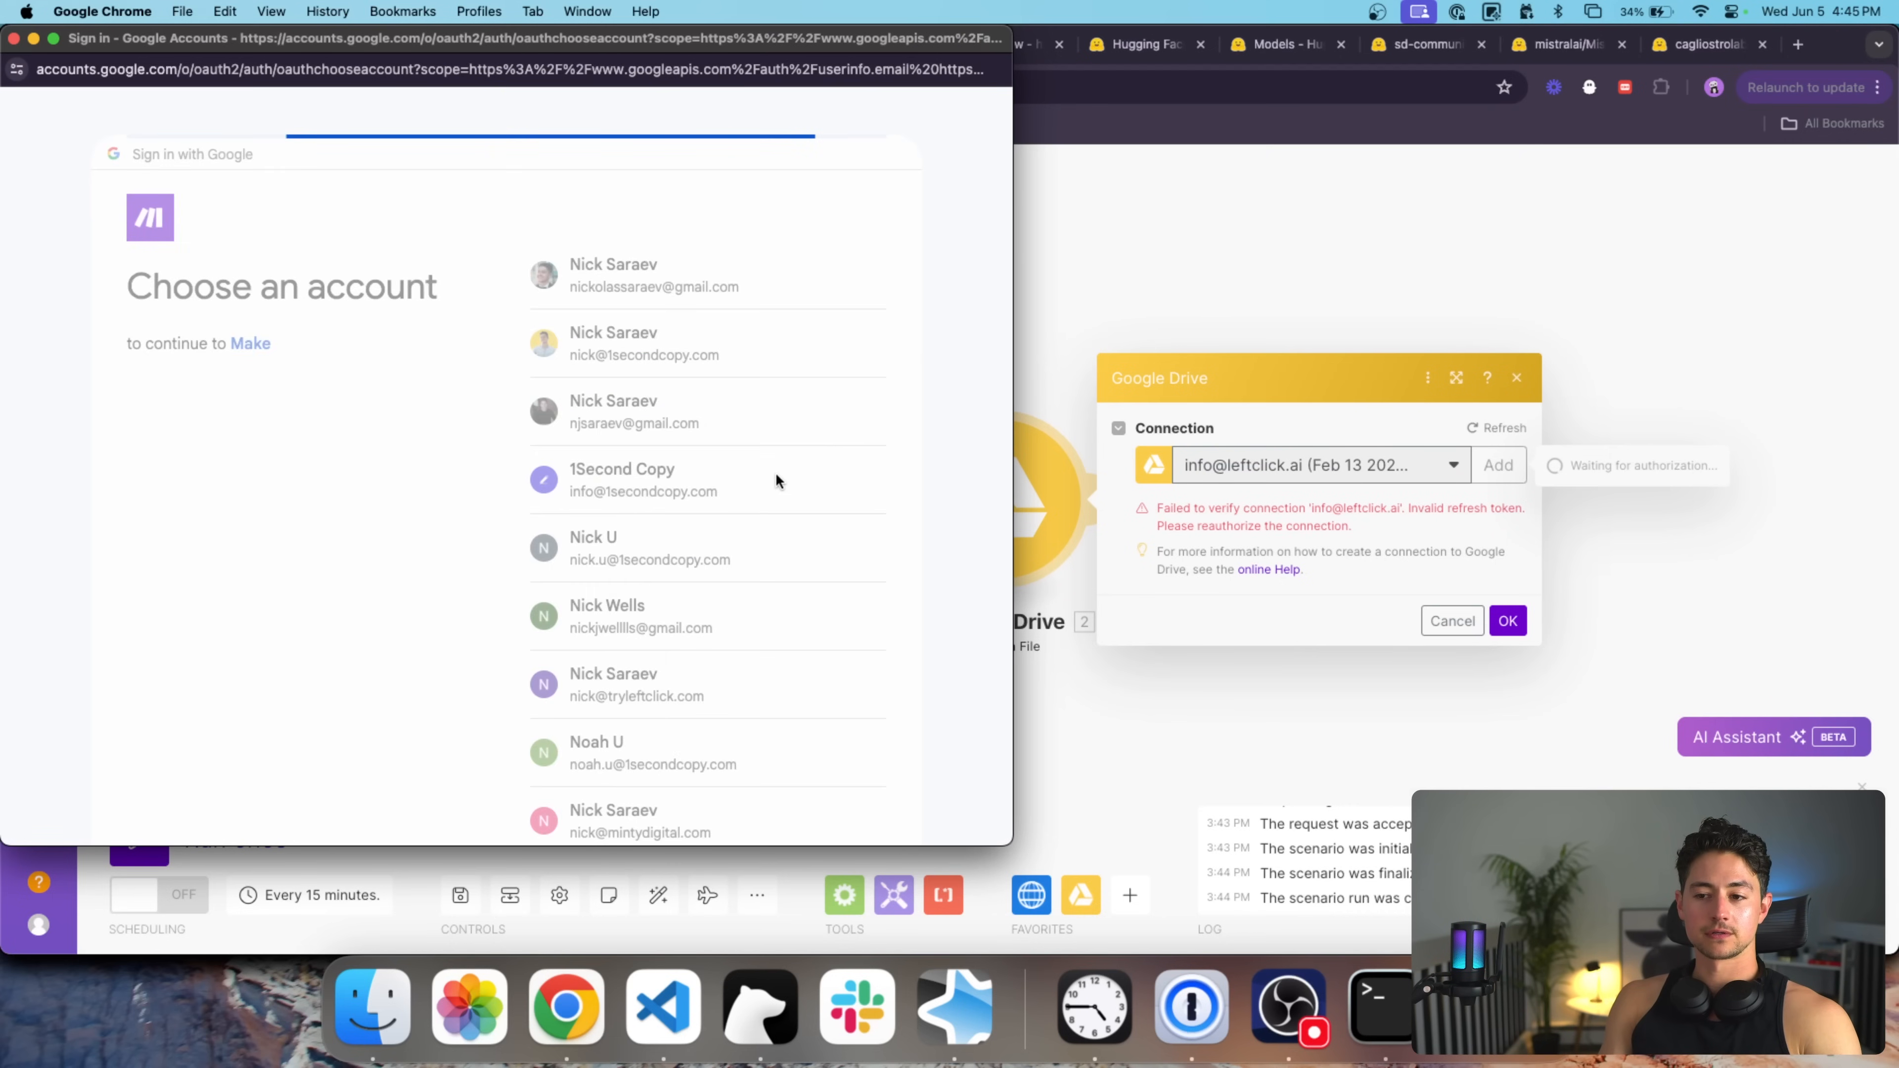
pyautogui.click(712, 569)
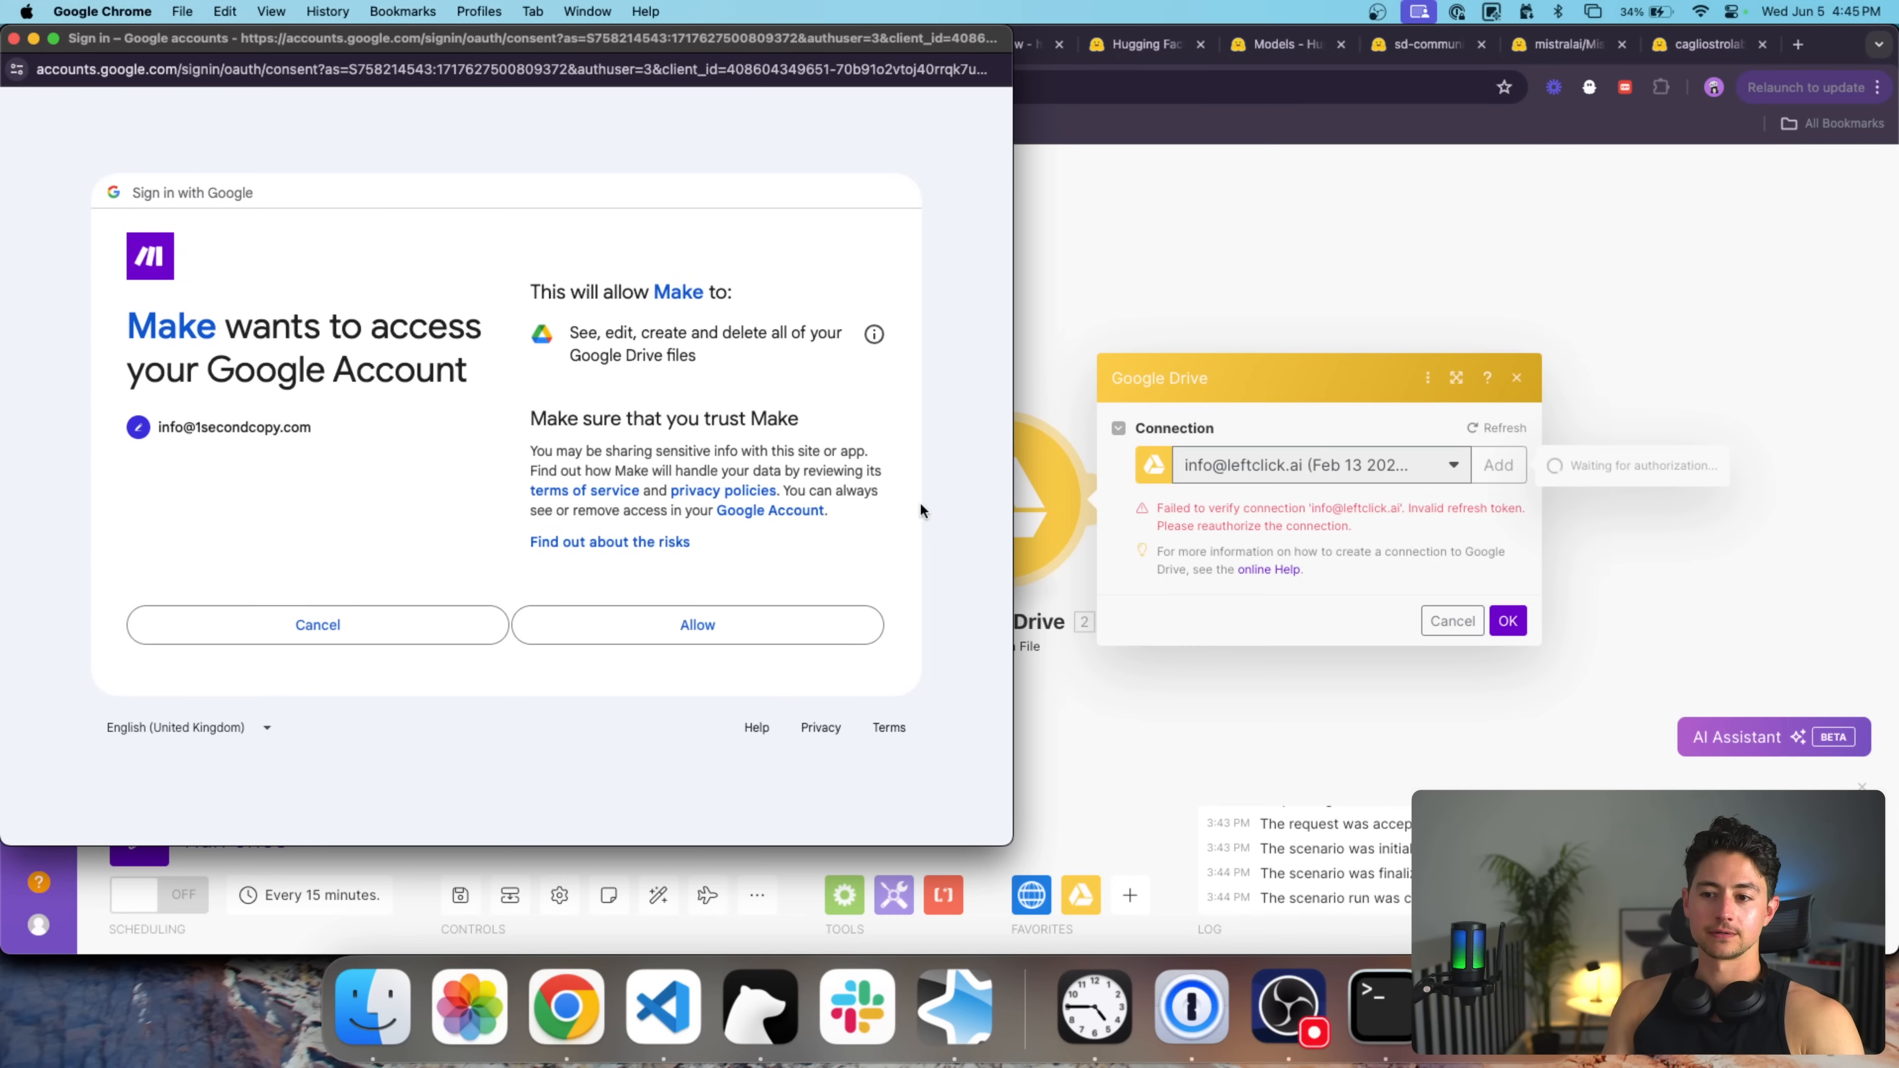
pyautogui.click(789, 623)
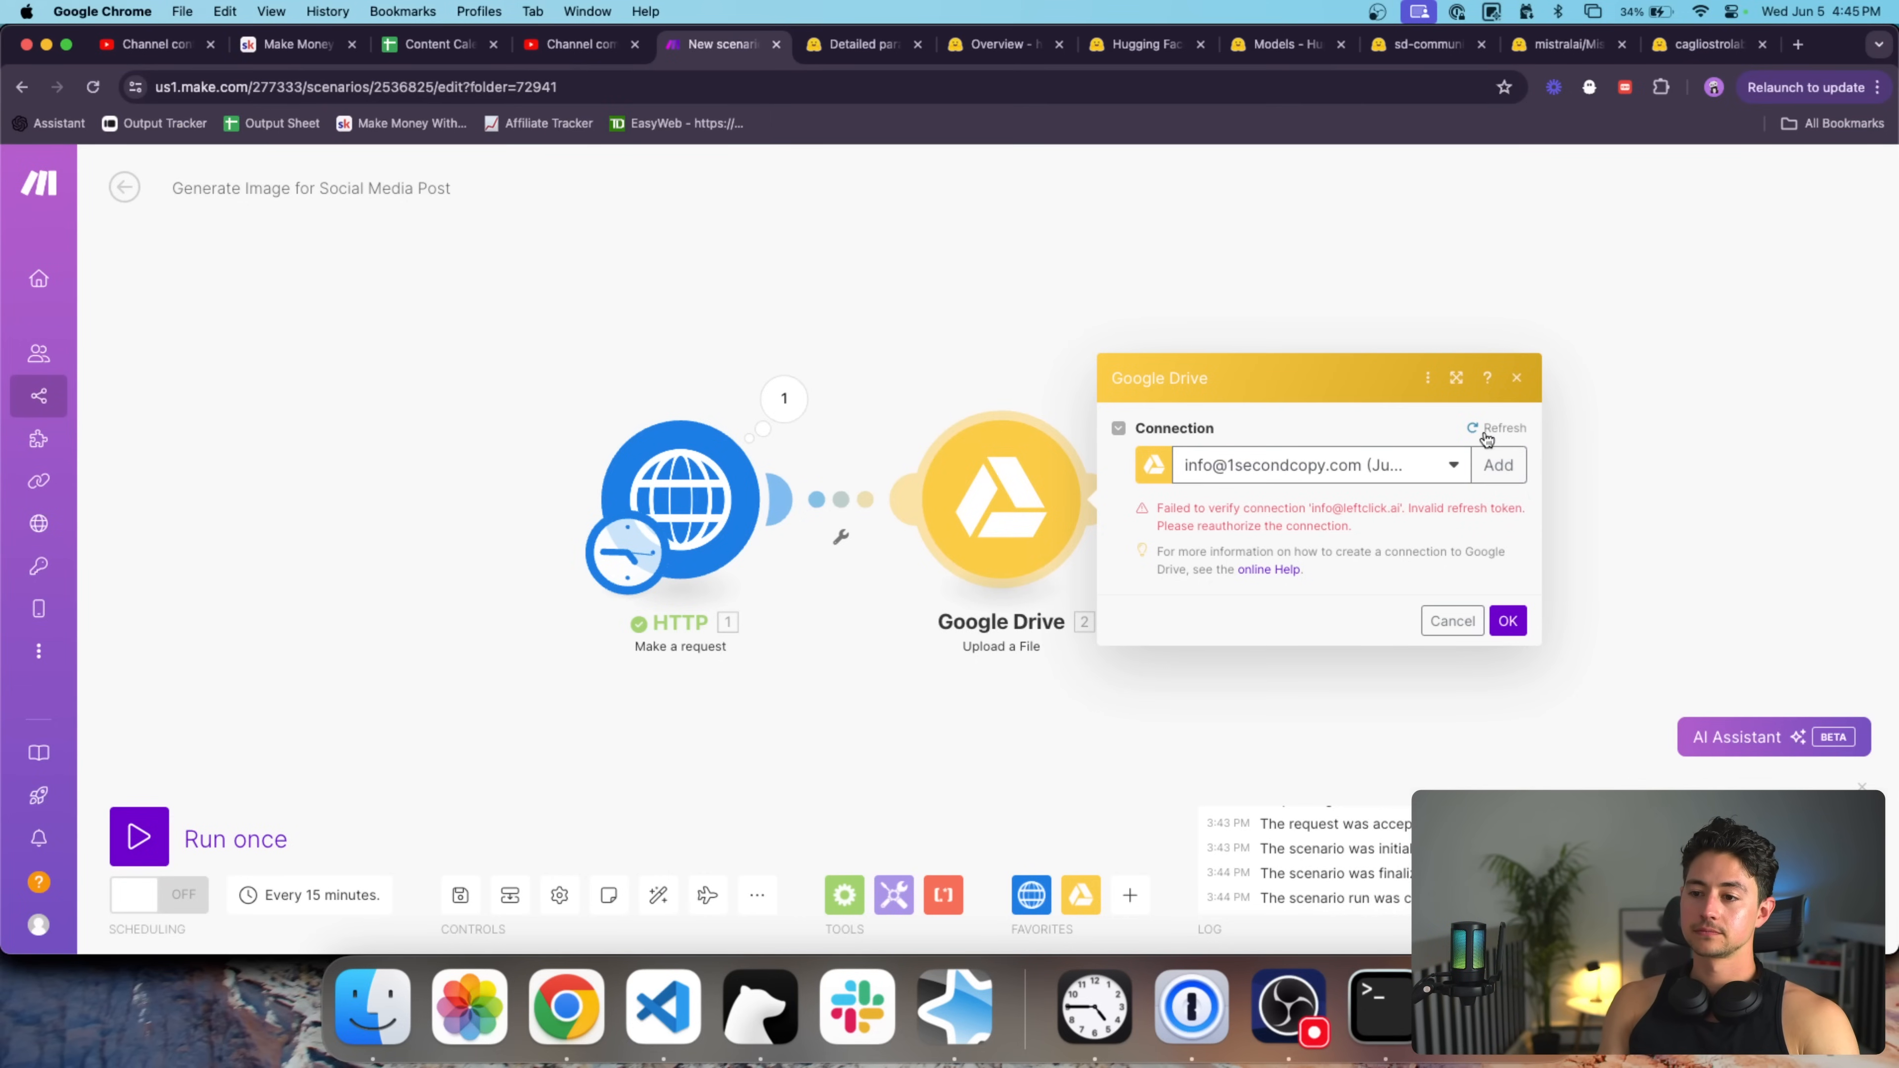
pyautogui.click(1507, 620)
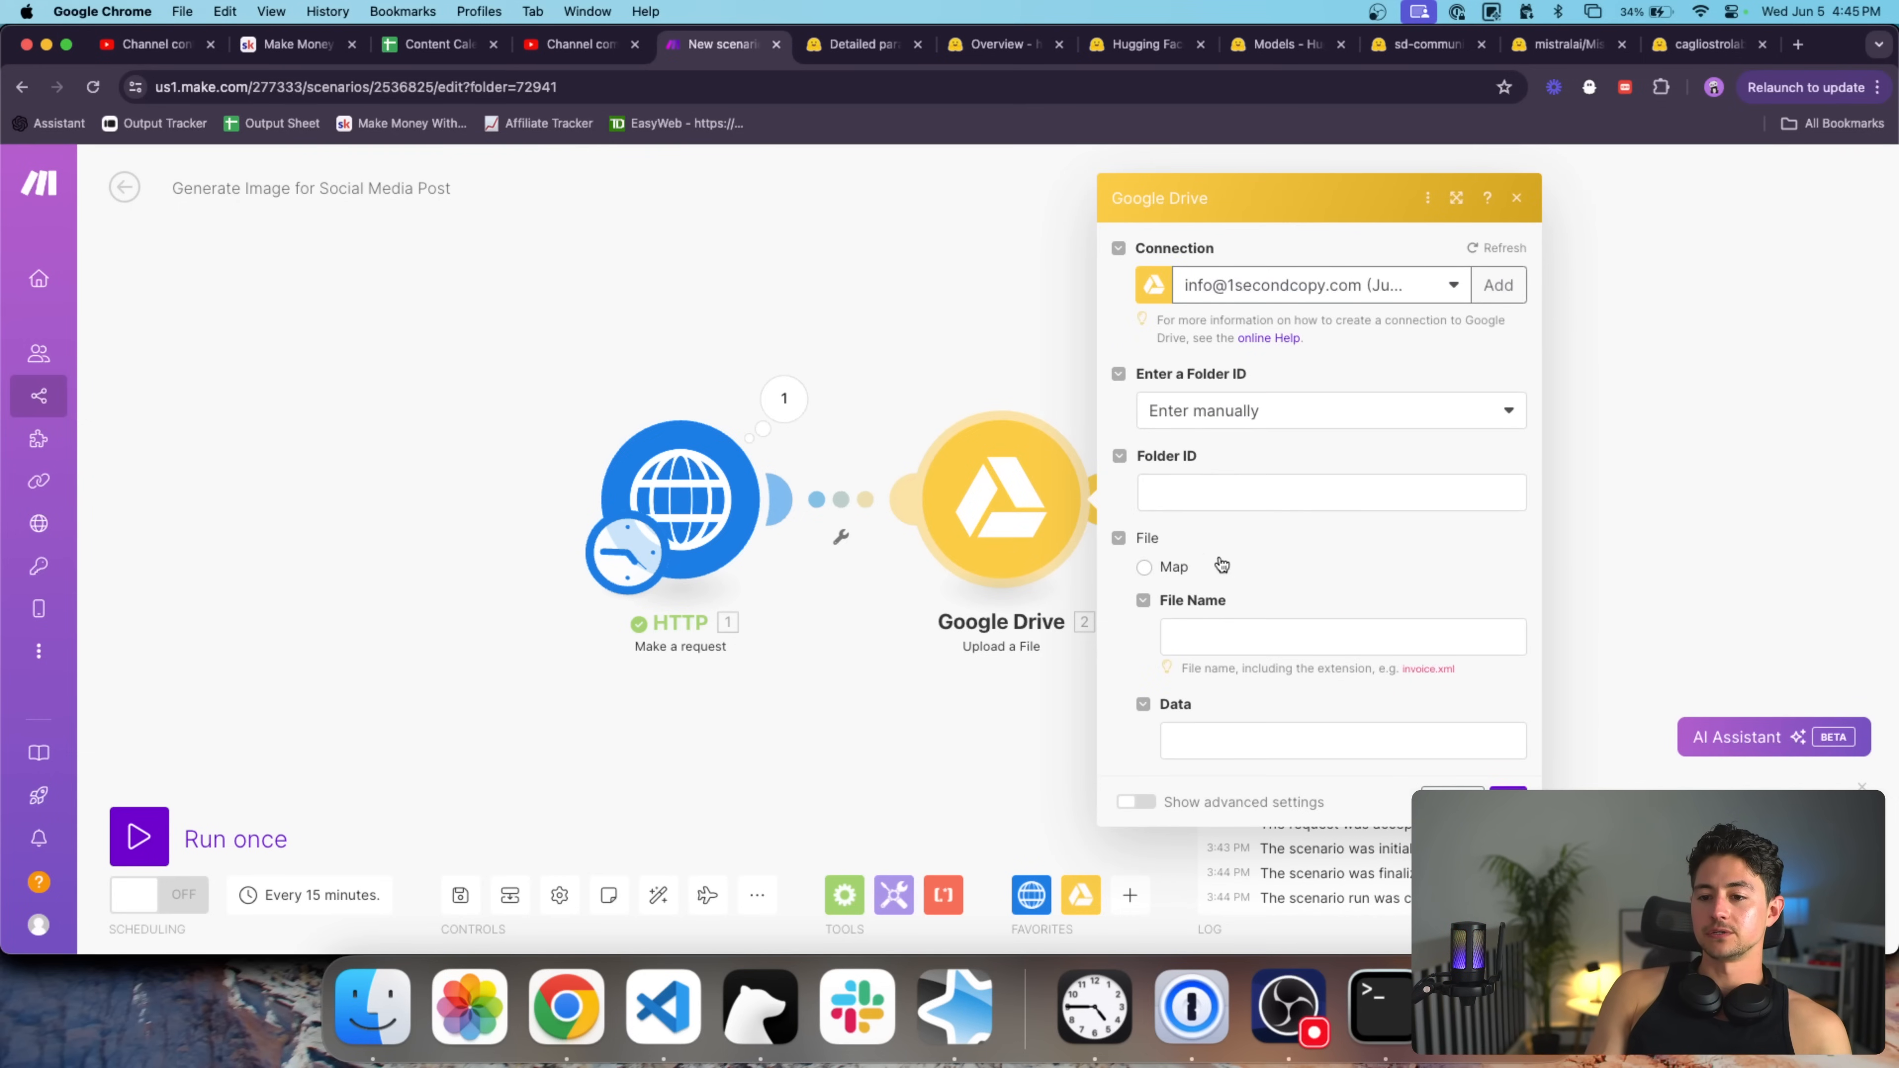
# Map the HTTP response data into the Drive file's Data field and start naming it image.
pyautogui.click(1169, 575)
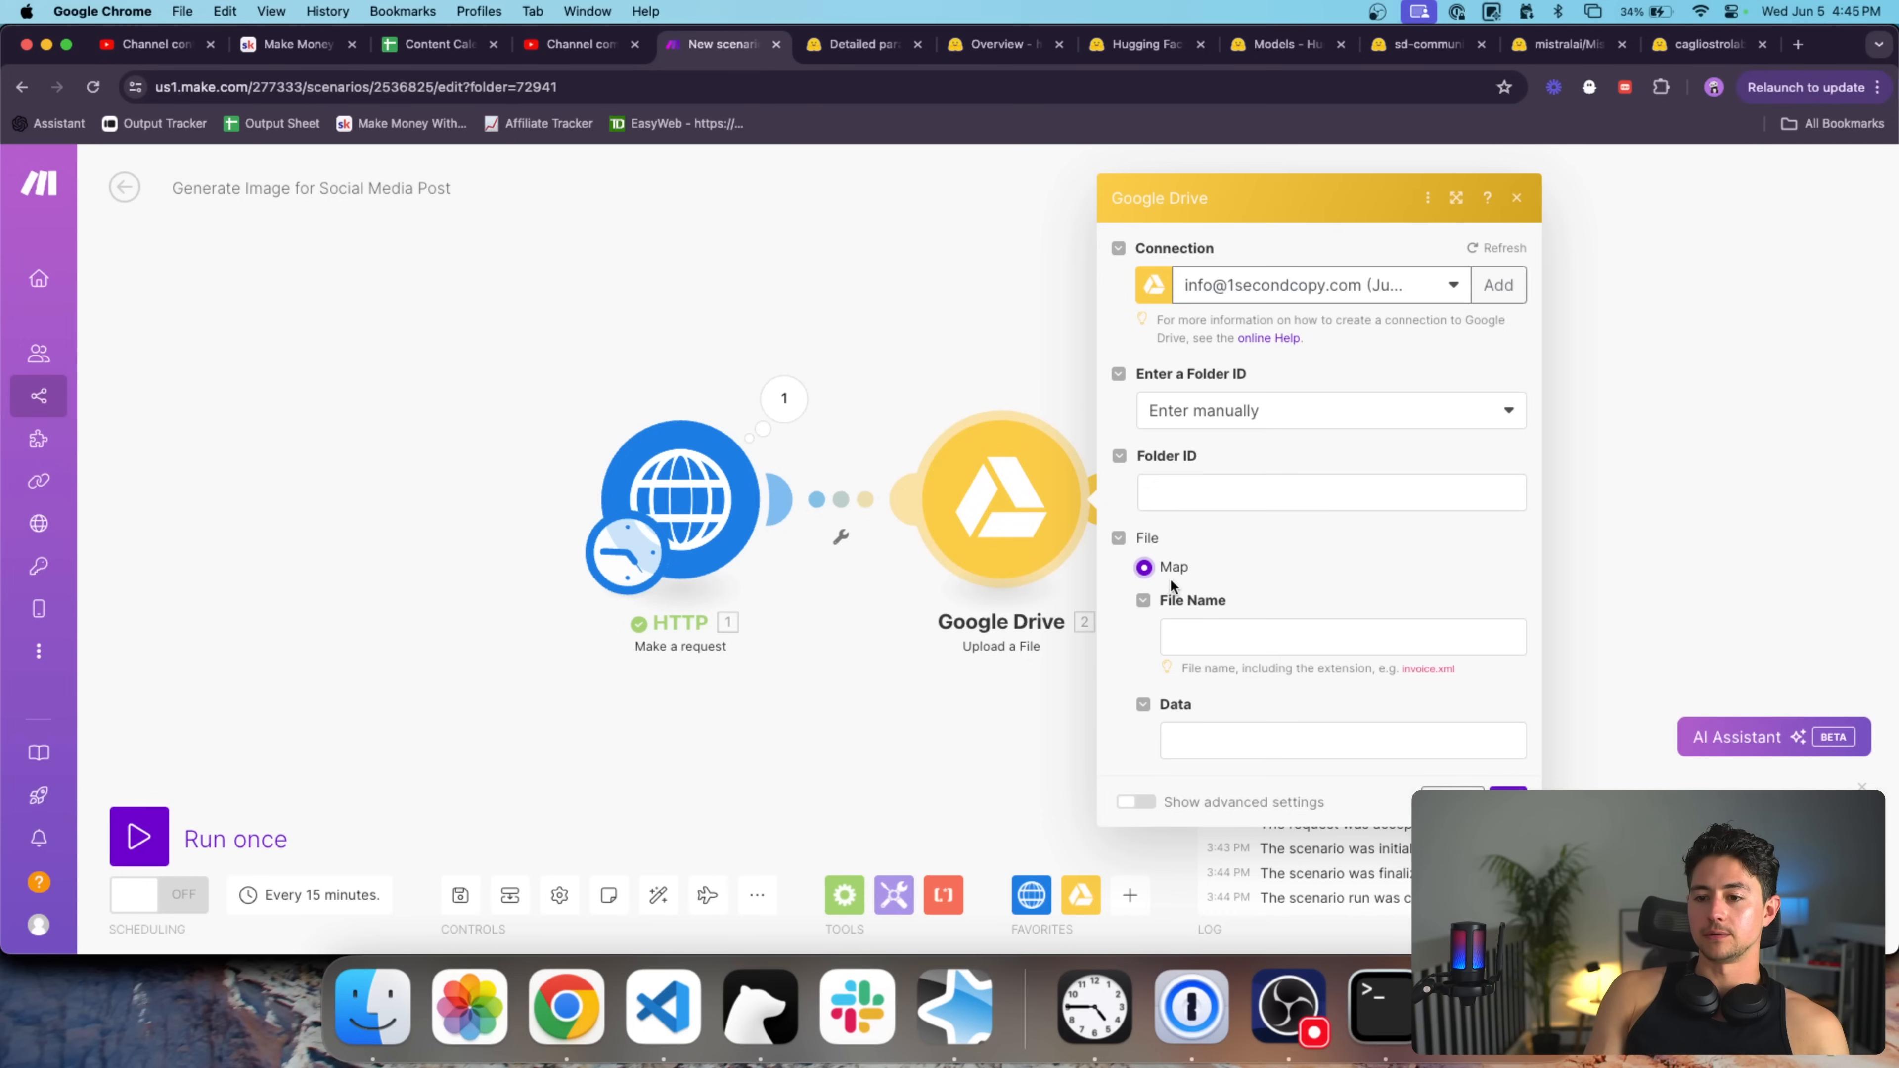
pyautogui.click(1283, 737)
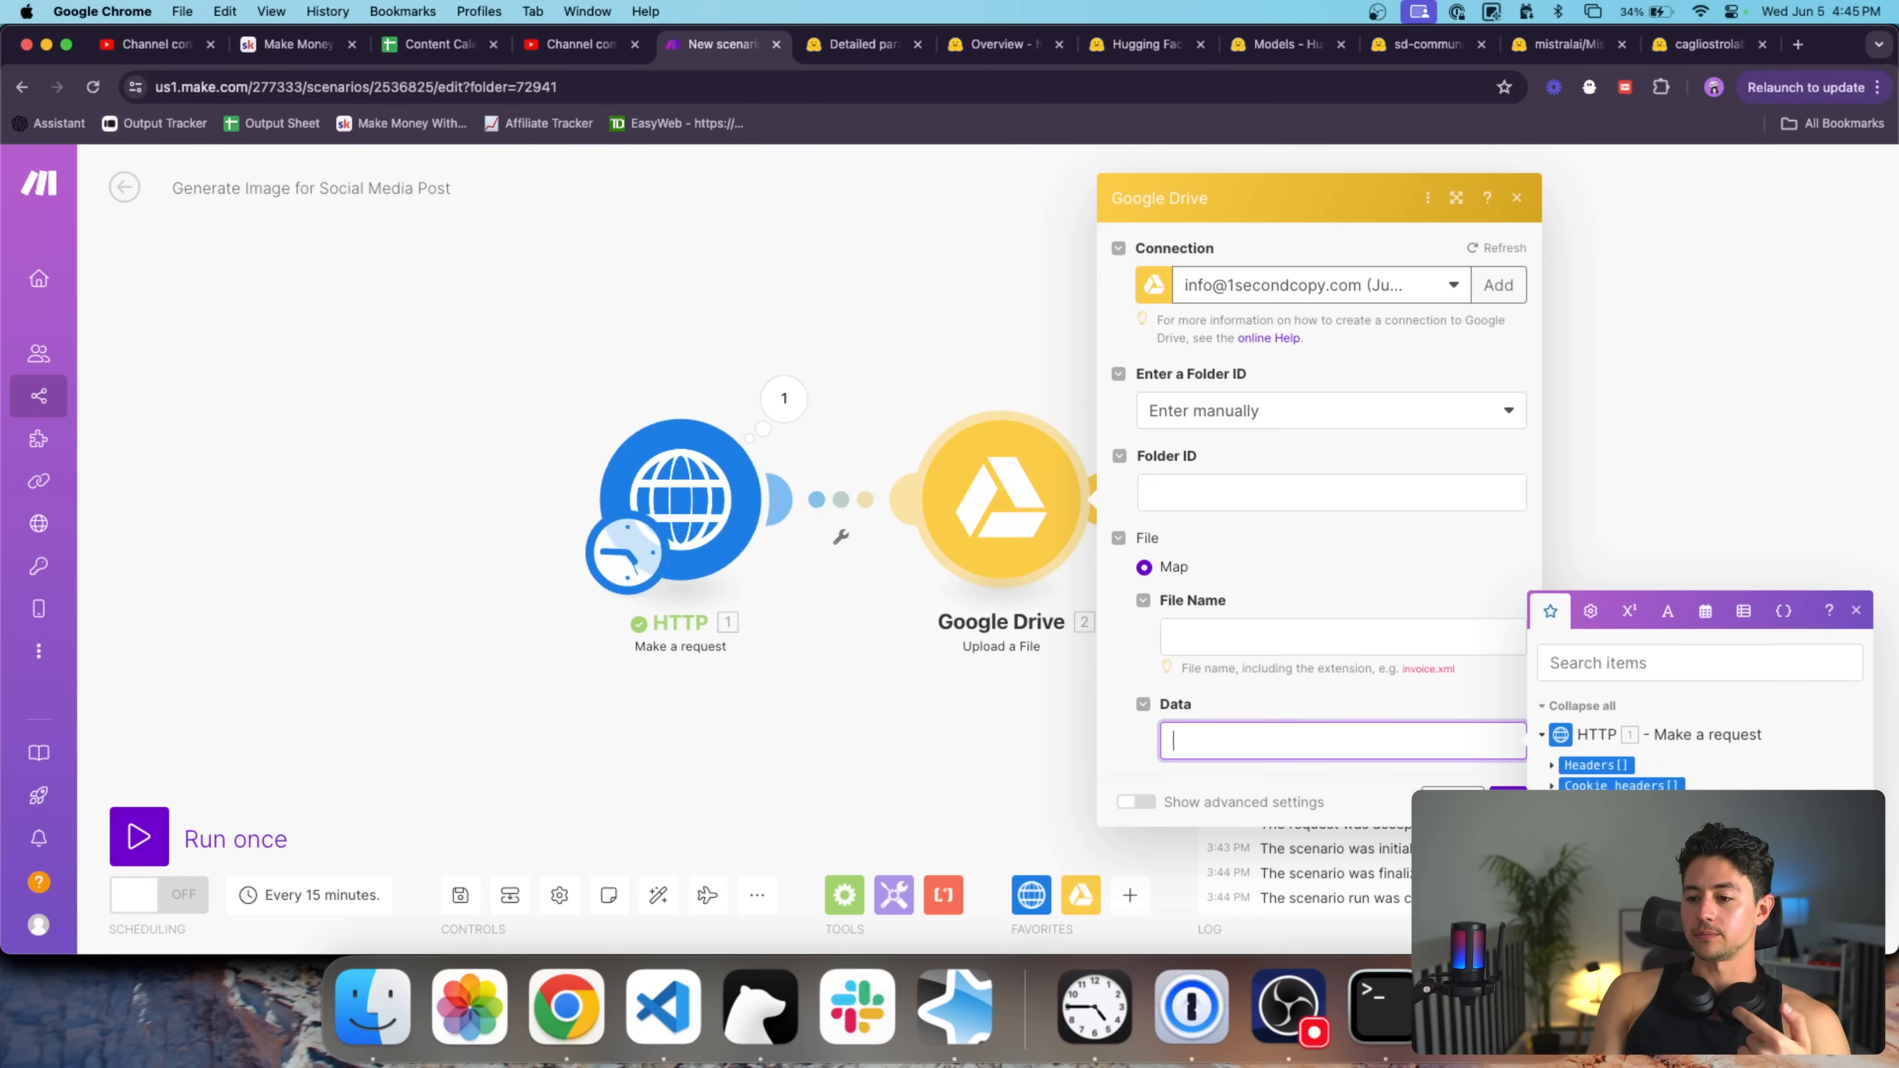
pyautogui.click(1579, 806)
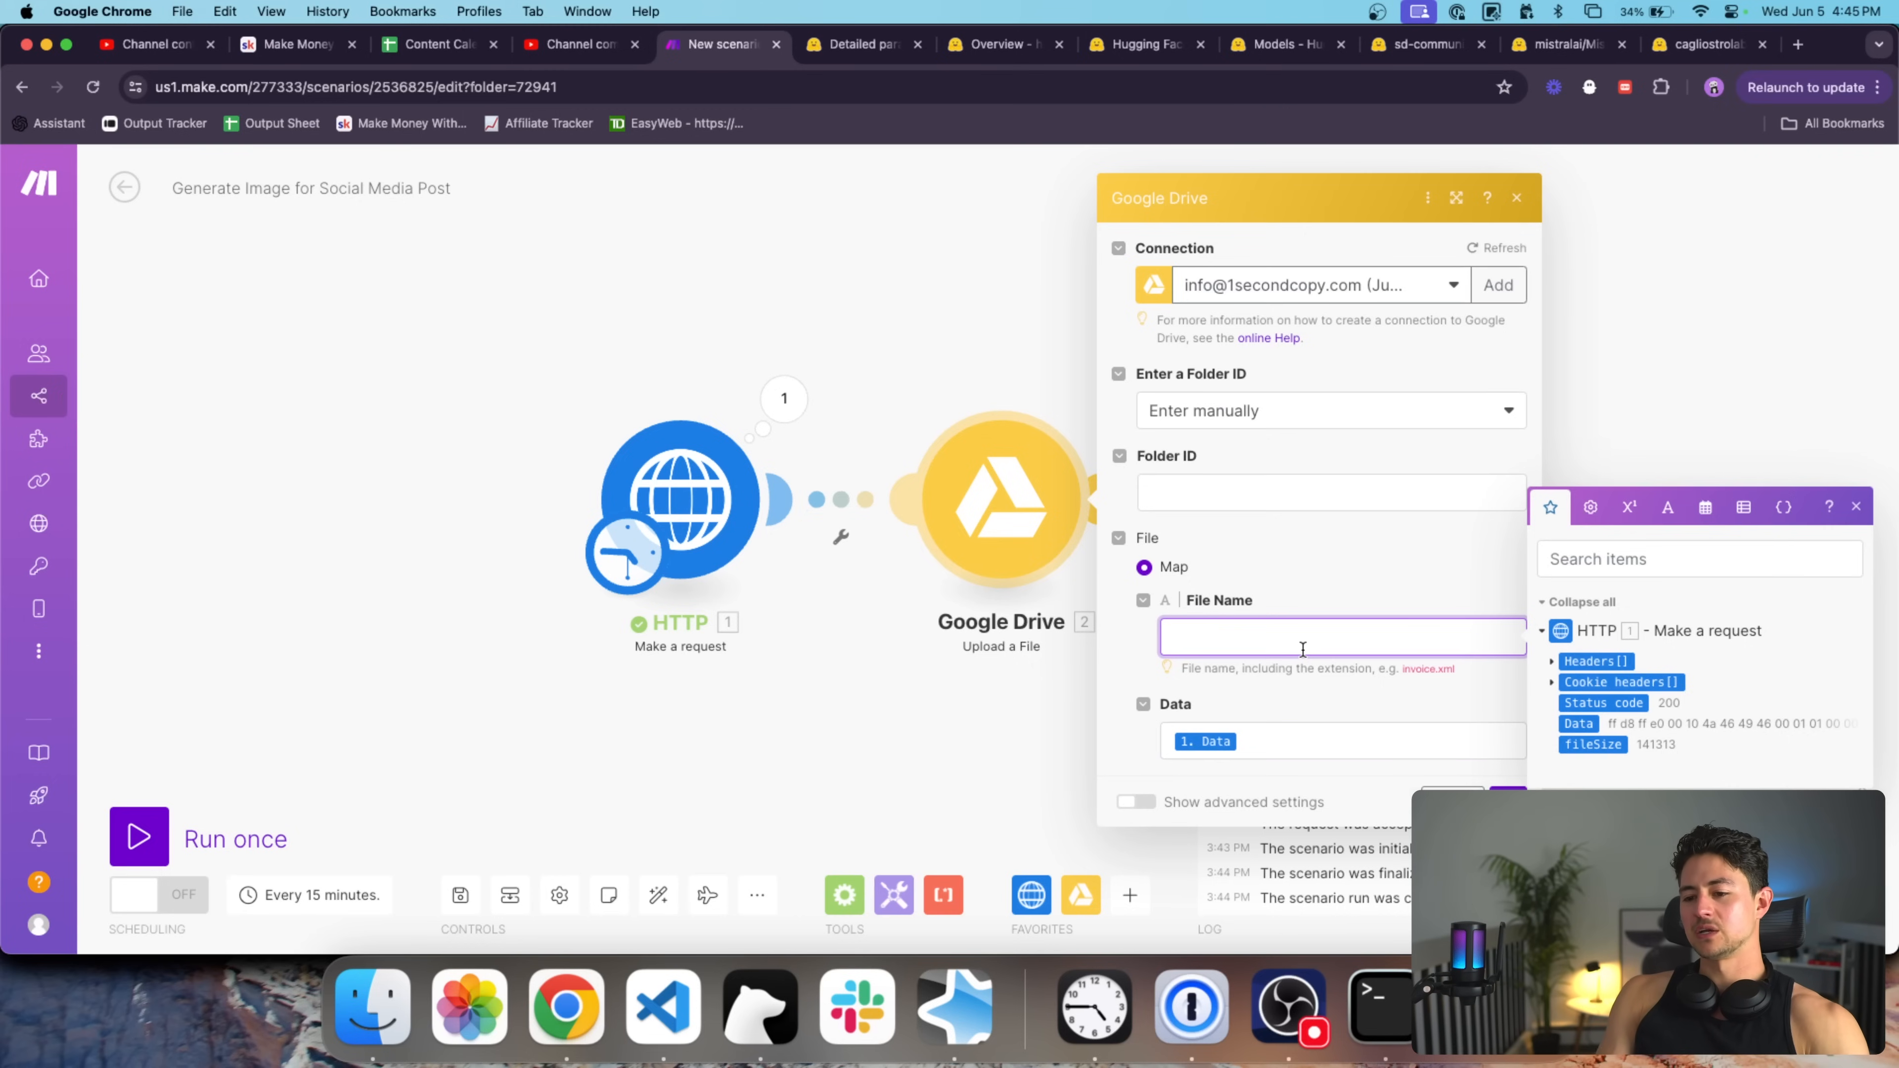
pyautogui.write('image.')
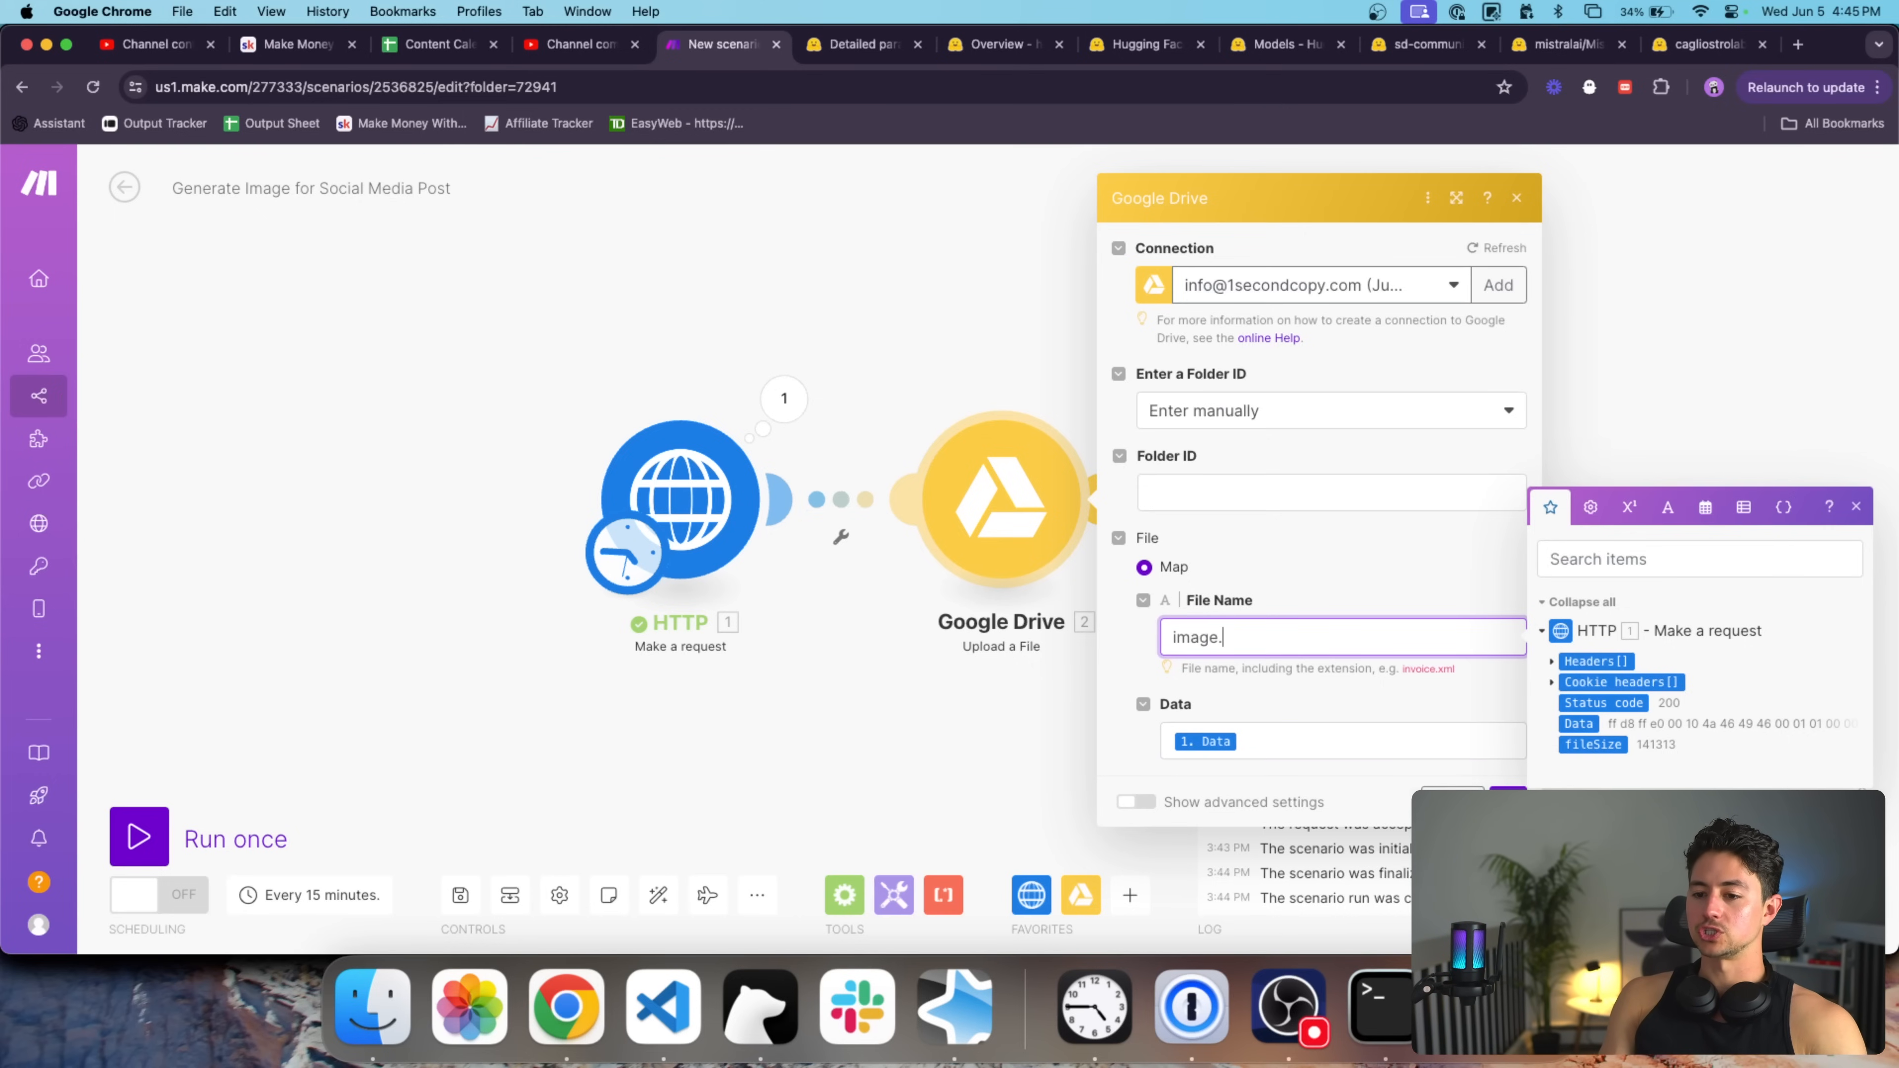
# Check the sdxl-flash Hugging Face page for the png output format.
pyautogui.click(860, 42)
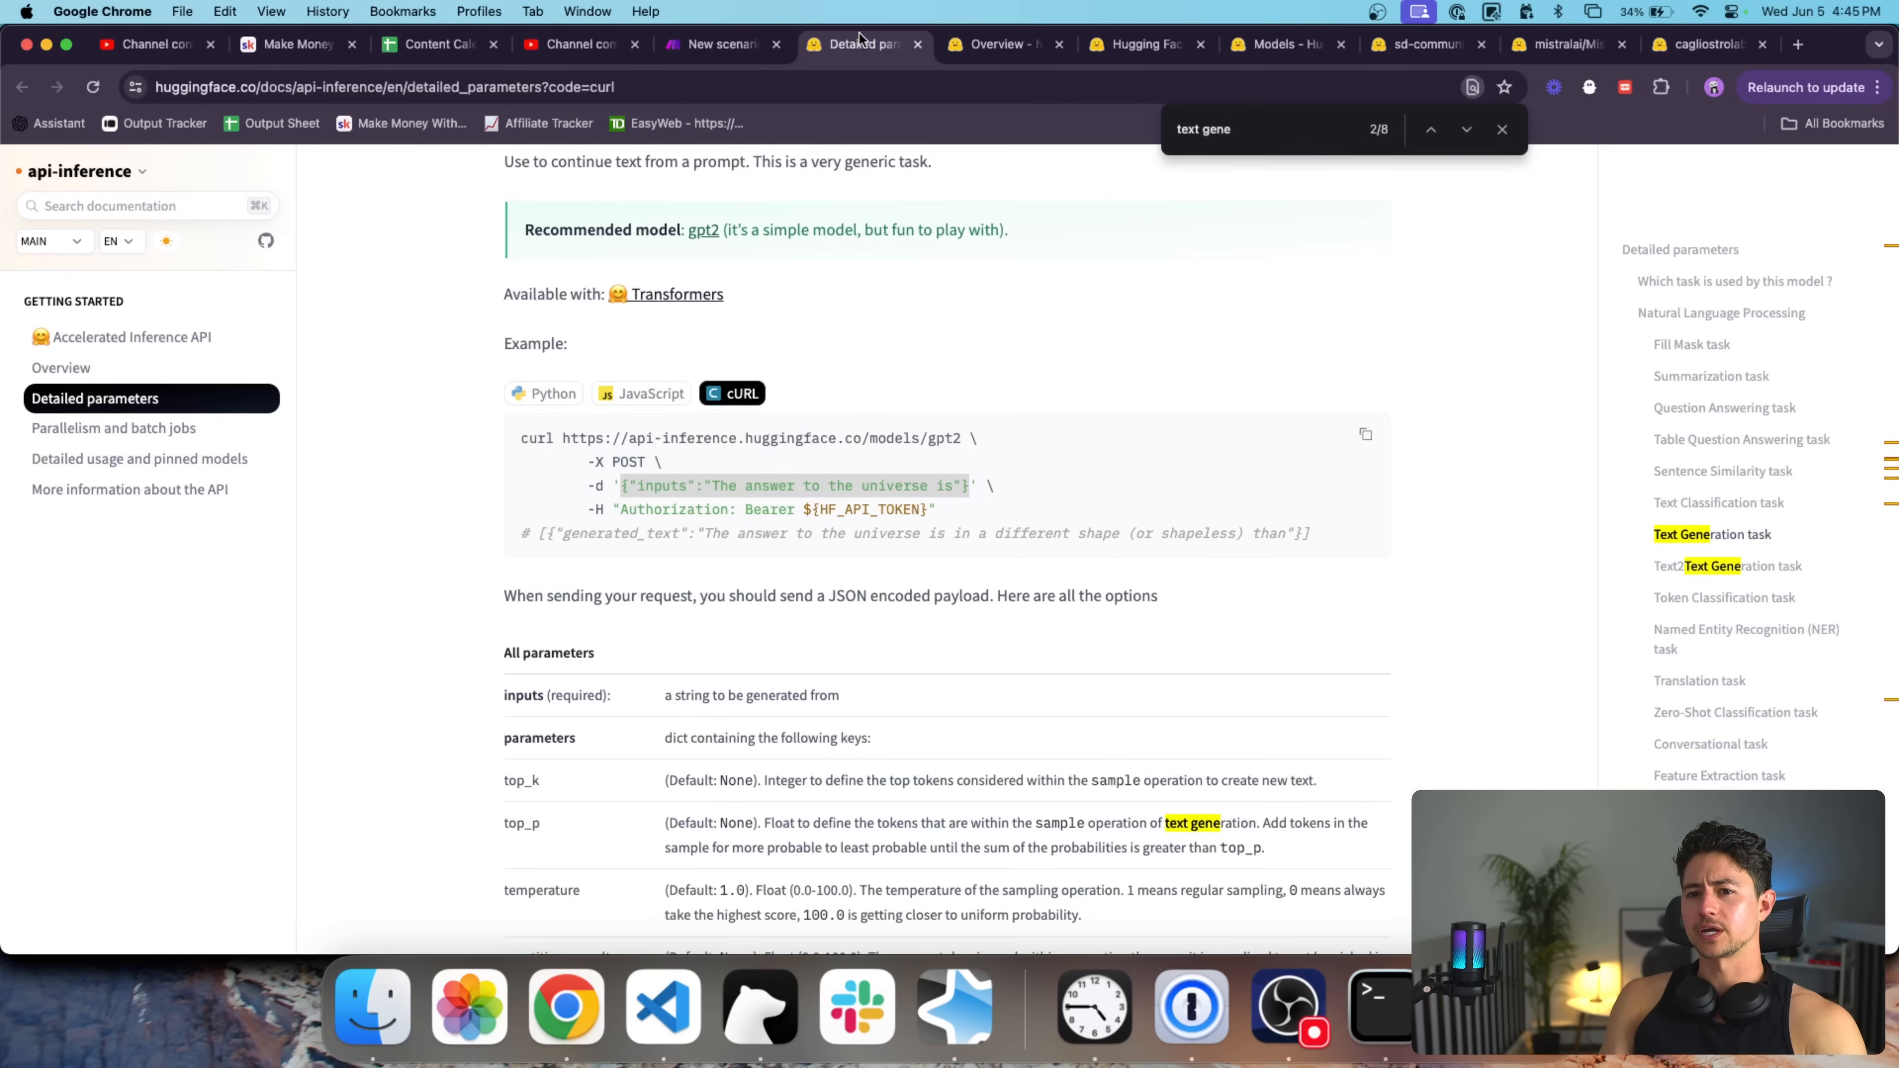
pyautogui.click(983, 44)
pyautogui.click(1138, 45)
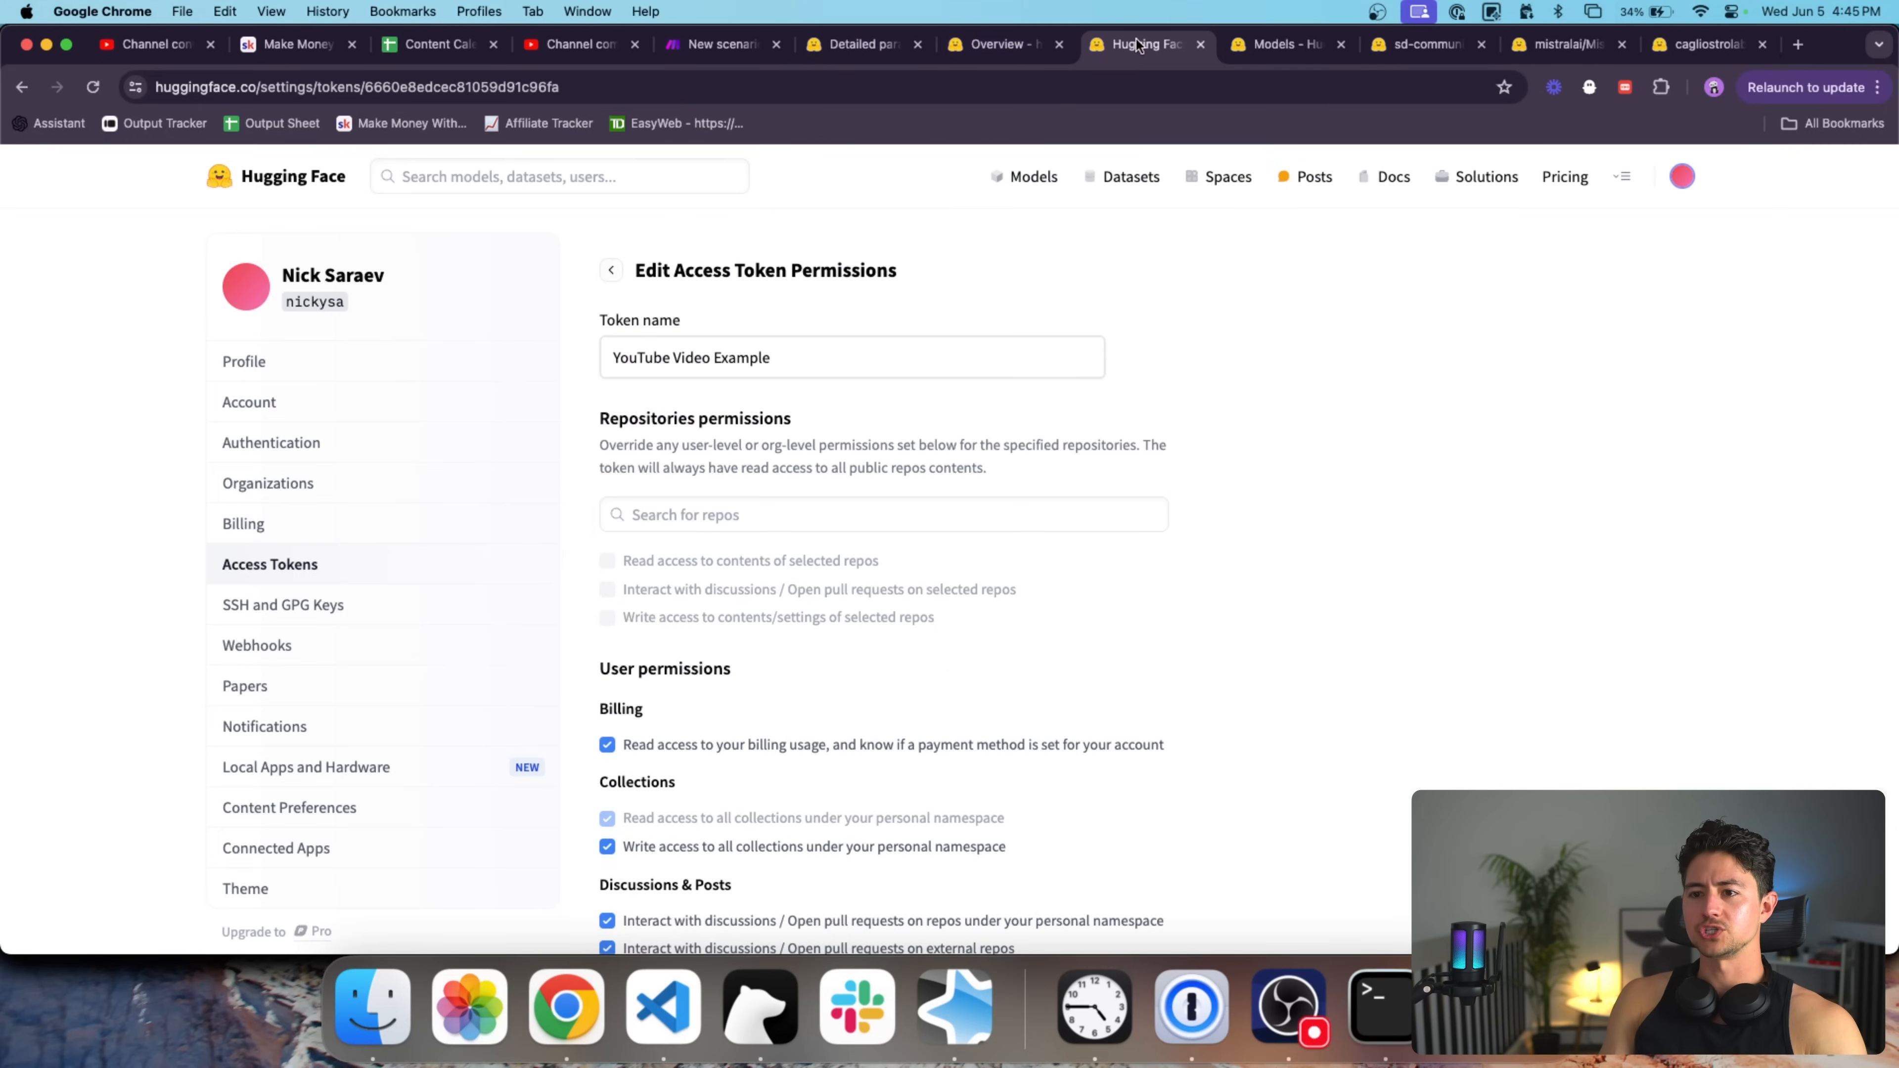
pyautogui.click(1269, 46)
pyautogui.click(1405, 47)
pyautogui.press('super+f')
pyautogui.write('png')
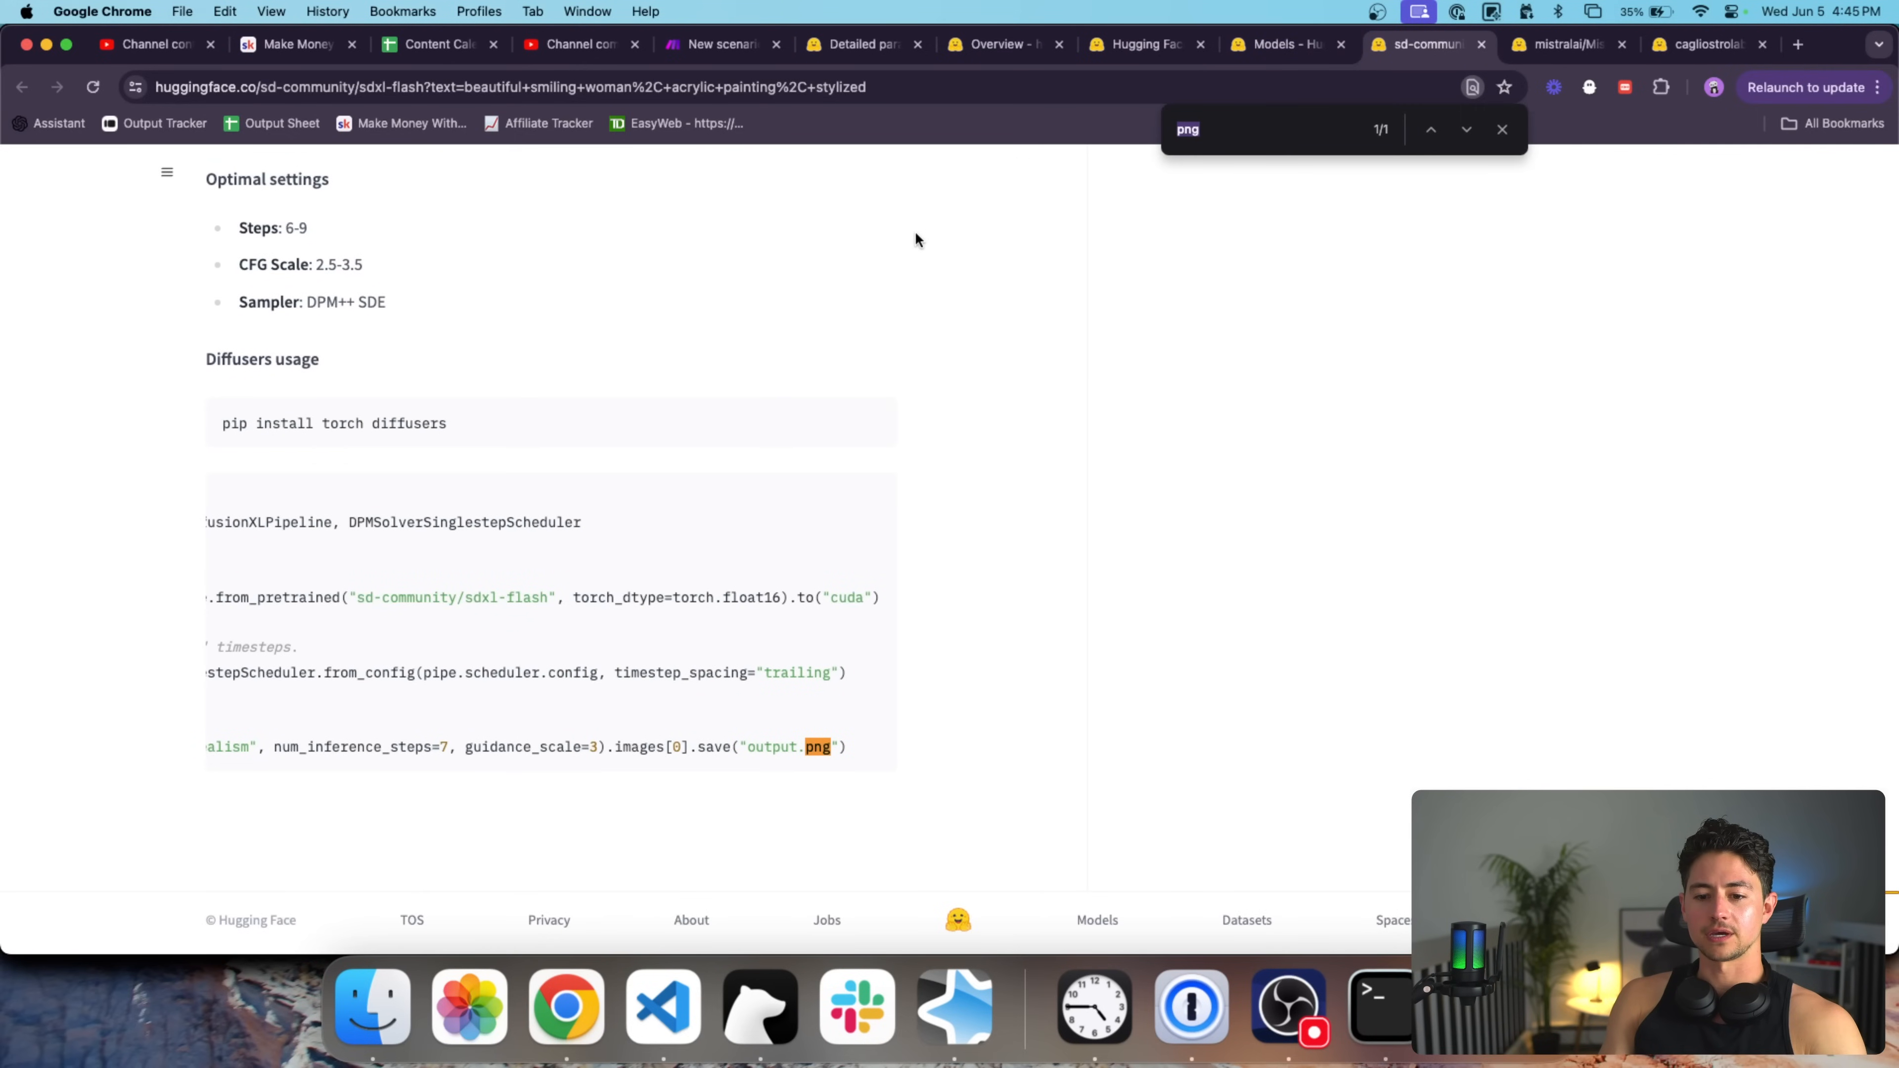
# Set the Drive upload folder ID to '/' and save the module settings.
pyautogui.click(713, 44)
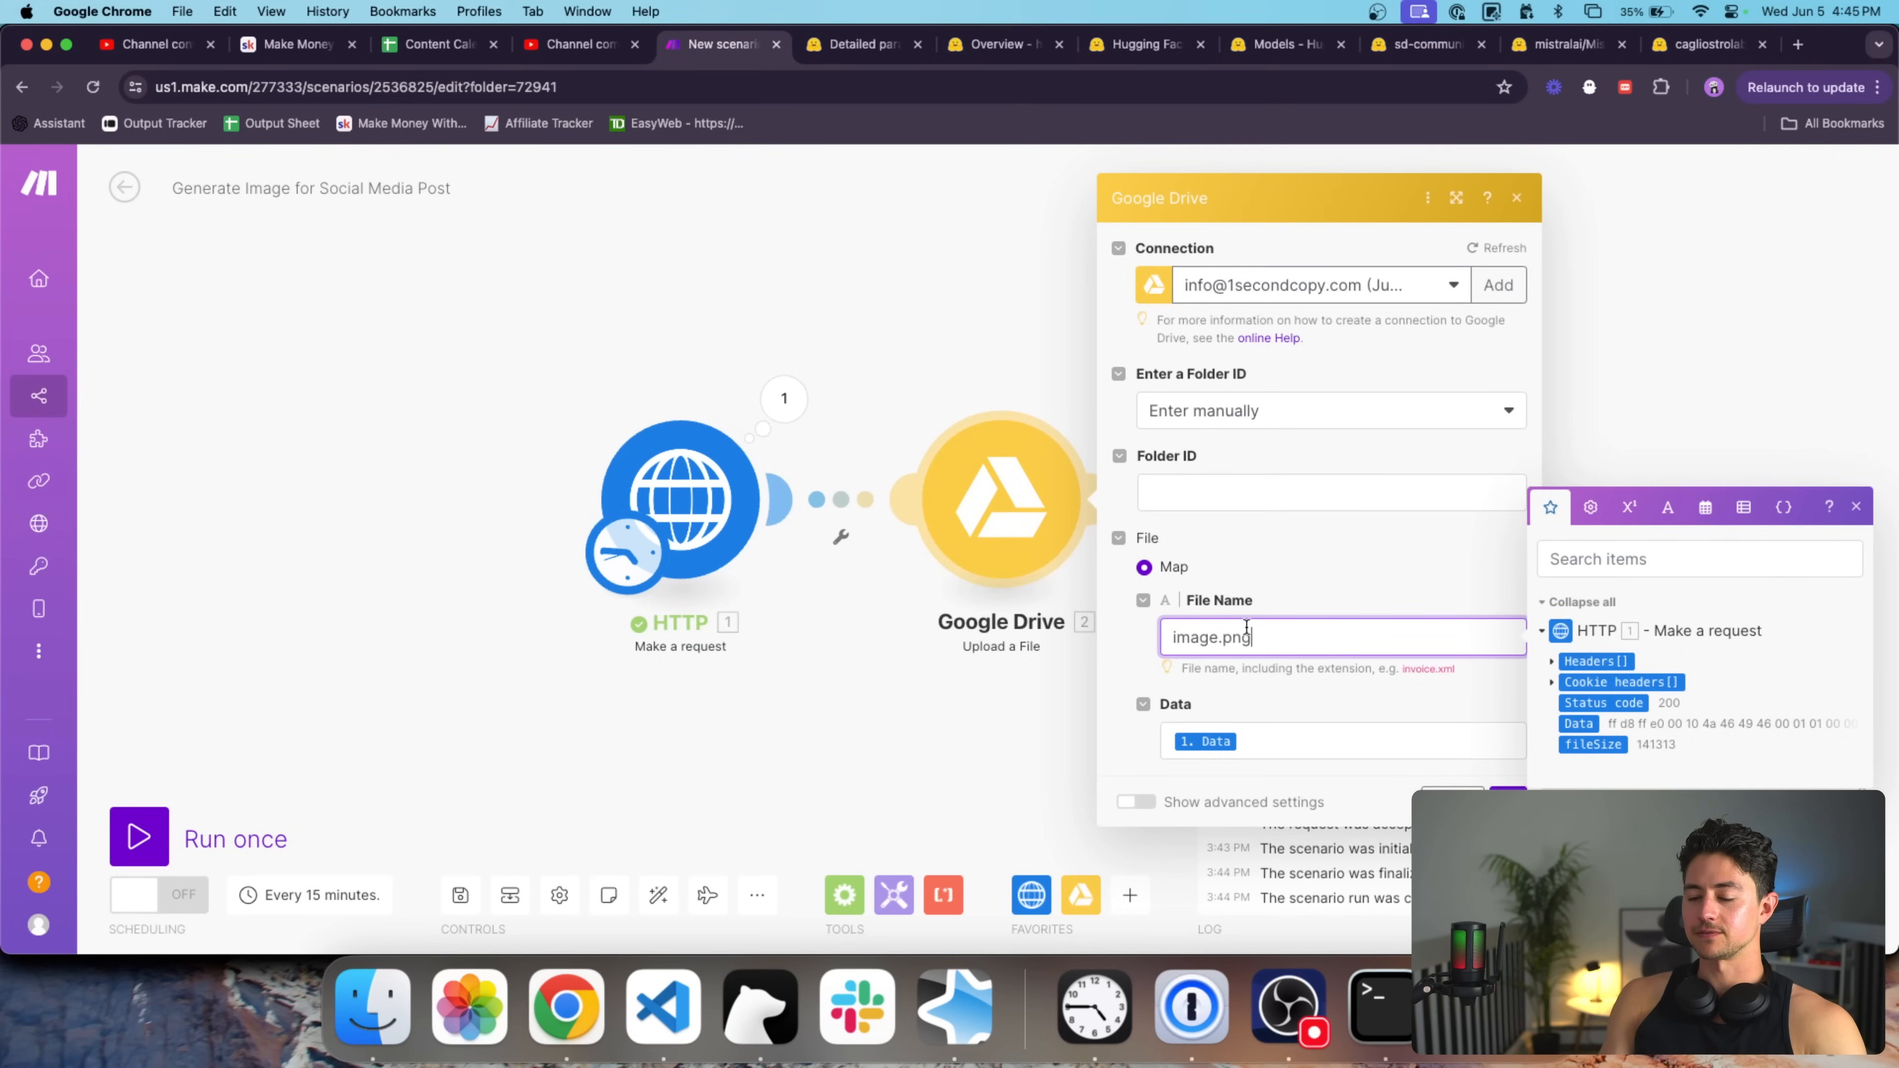
pyautogui.click(1213, 477)
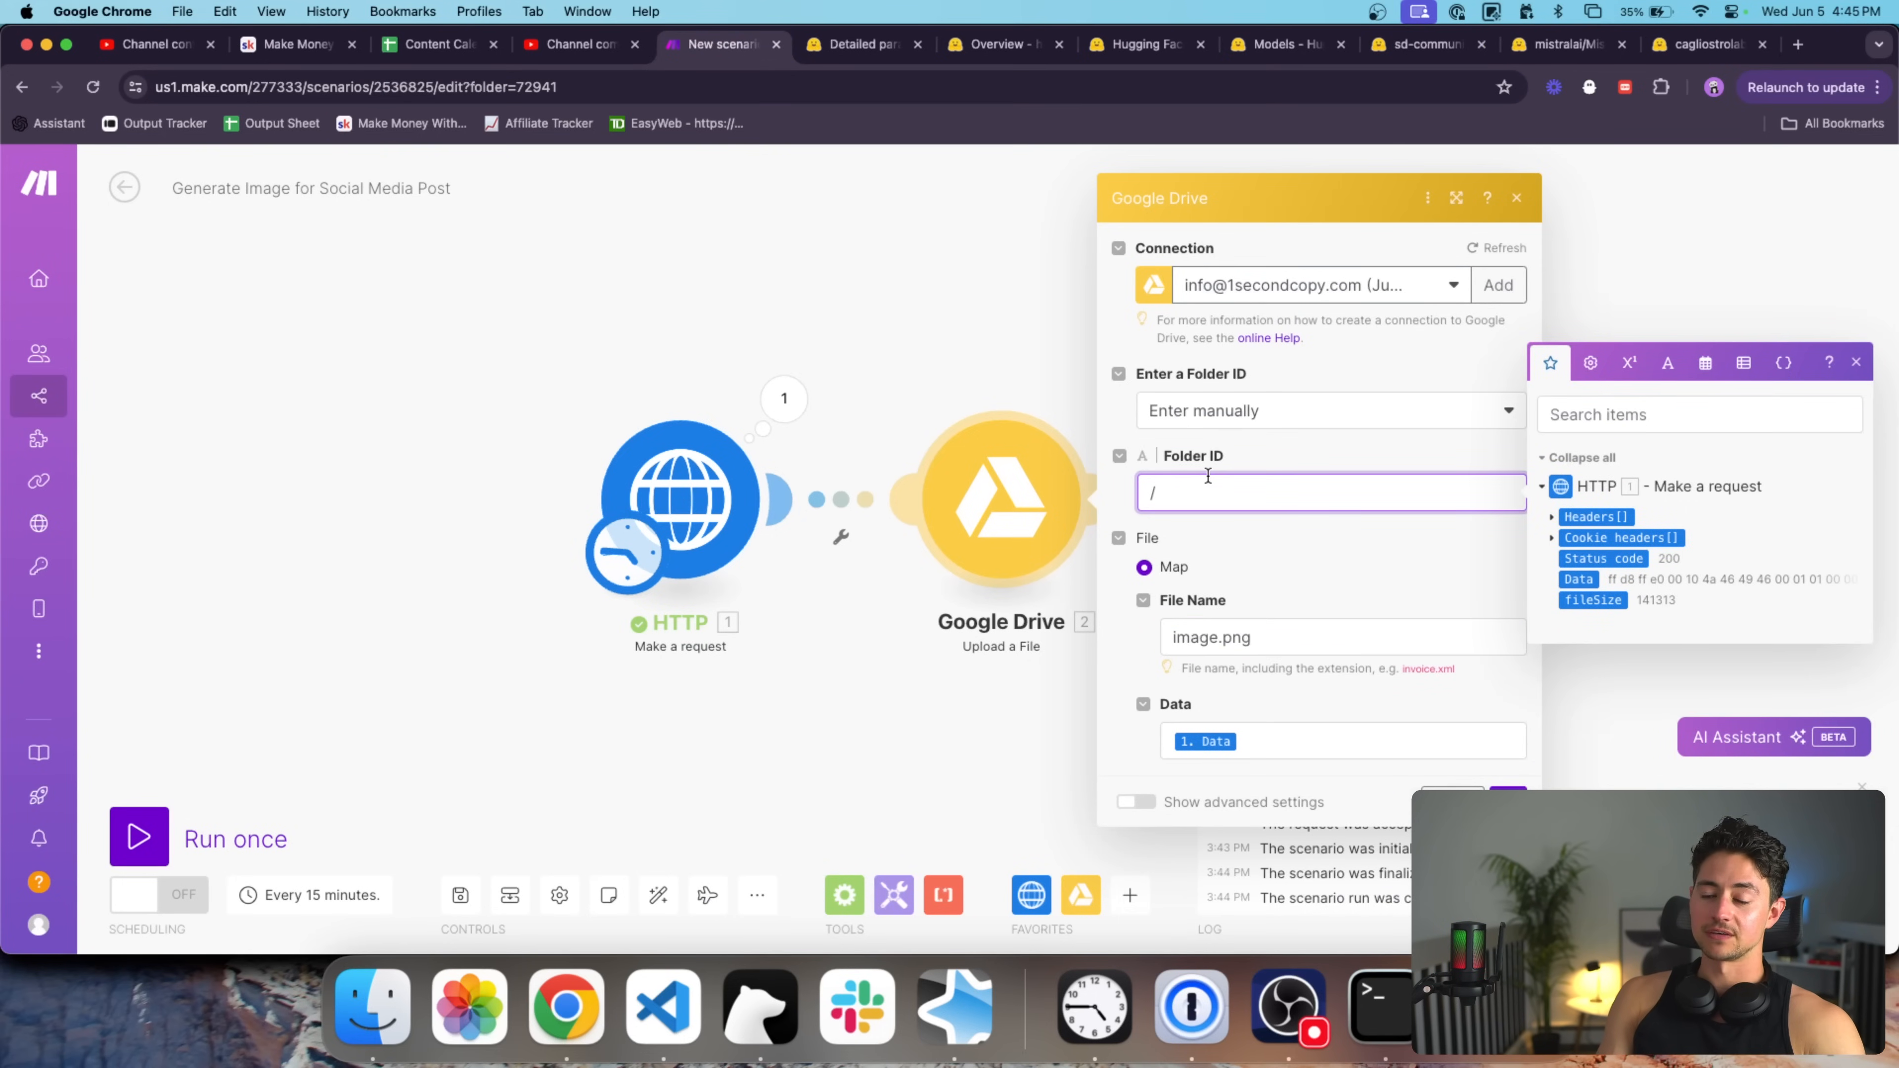
pyautogui.click(1508, 801)
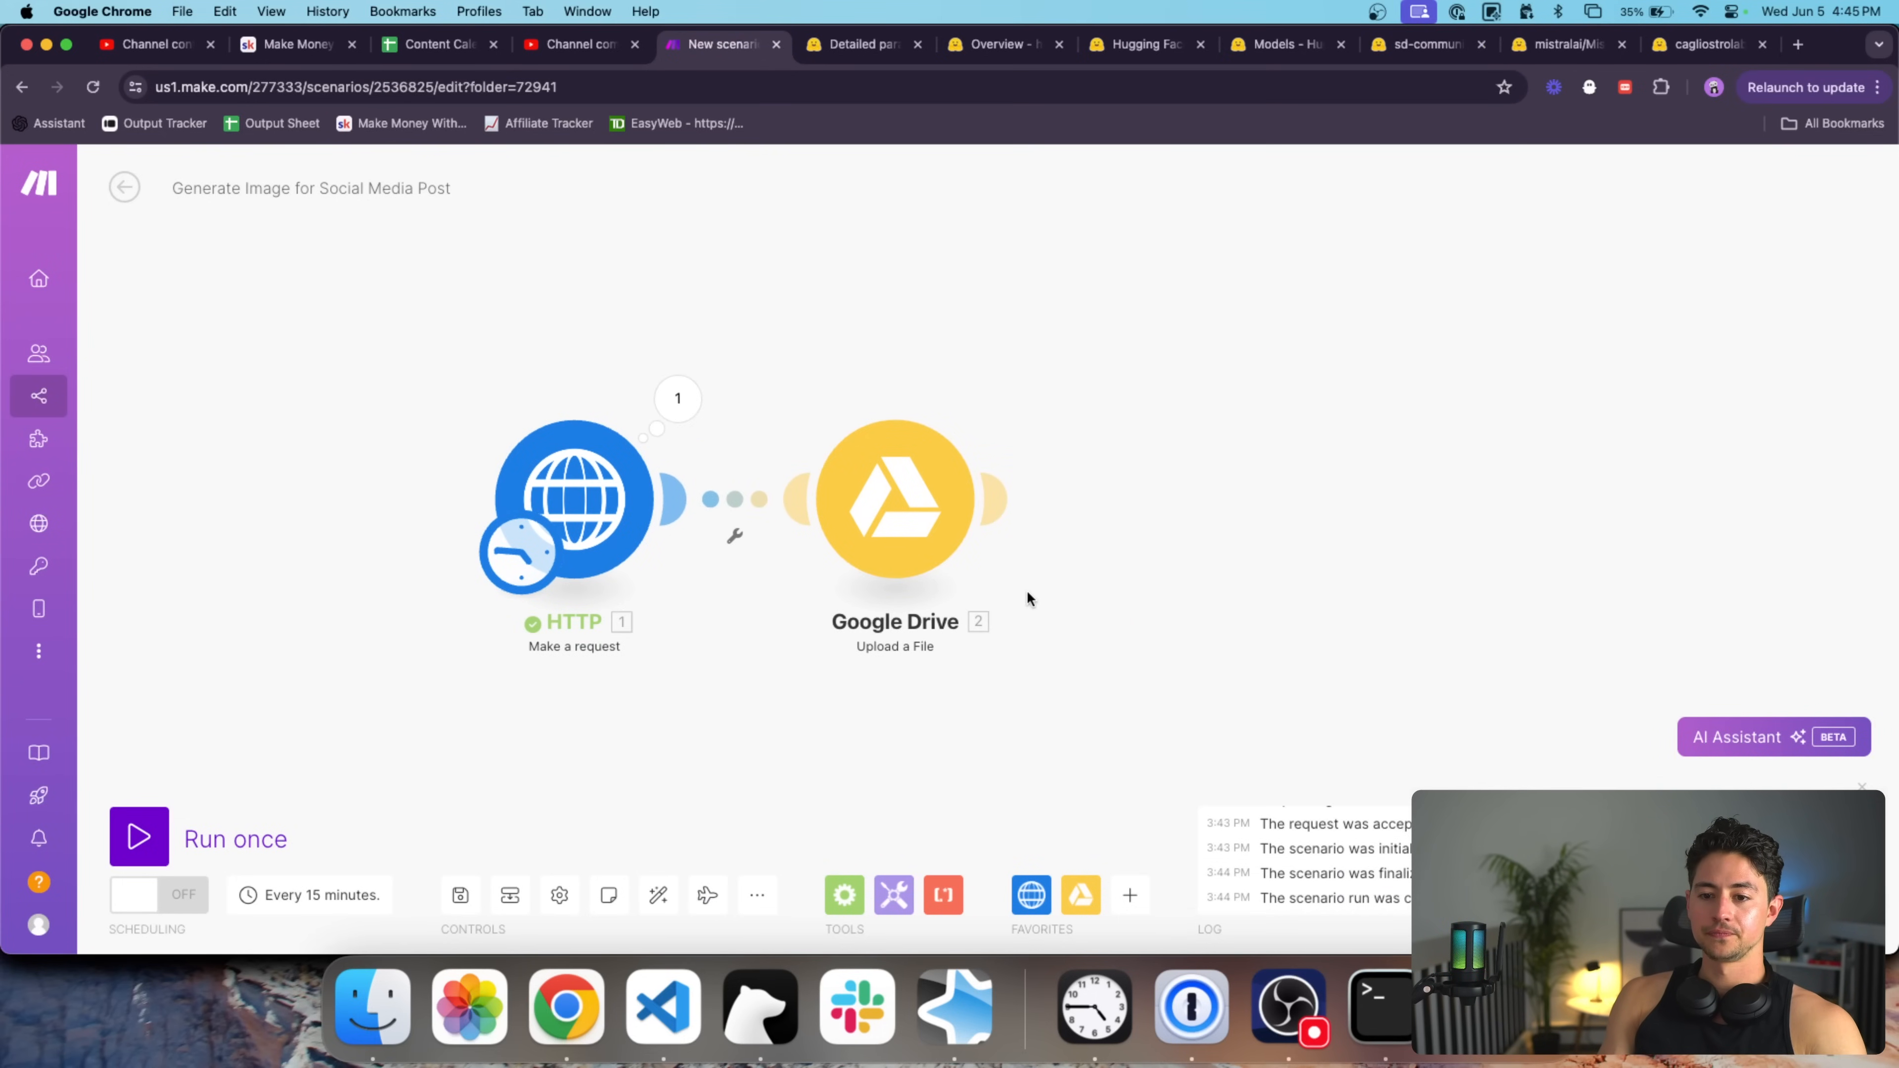
# Replace the HTTP request prompt with 'Handsome man, DSLR, close up, grizzled…' and run the scenario once.
pyautogui.click(602, 398)
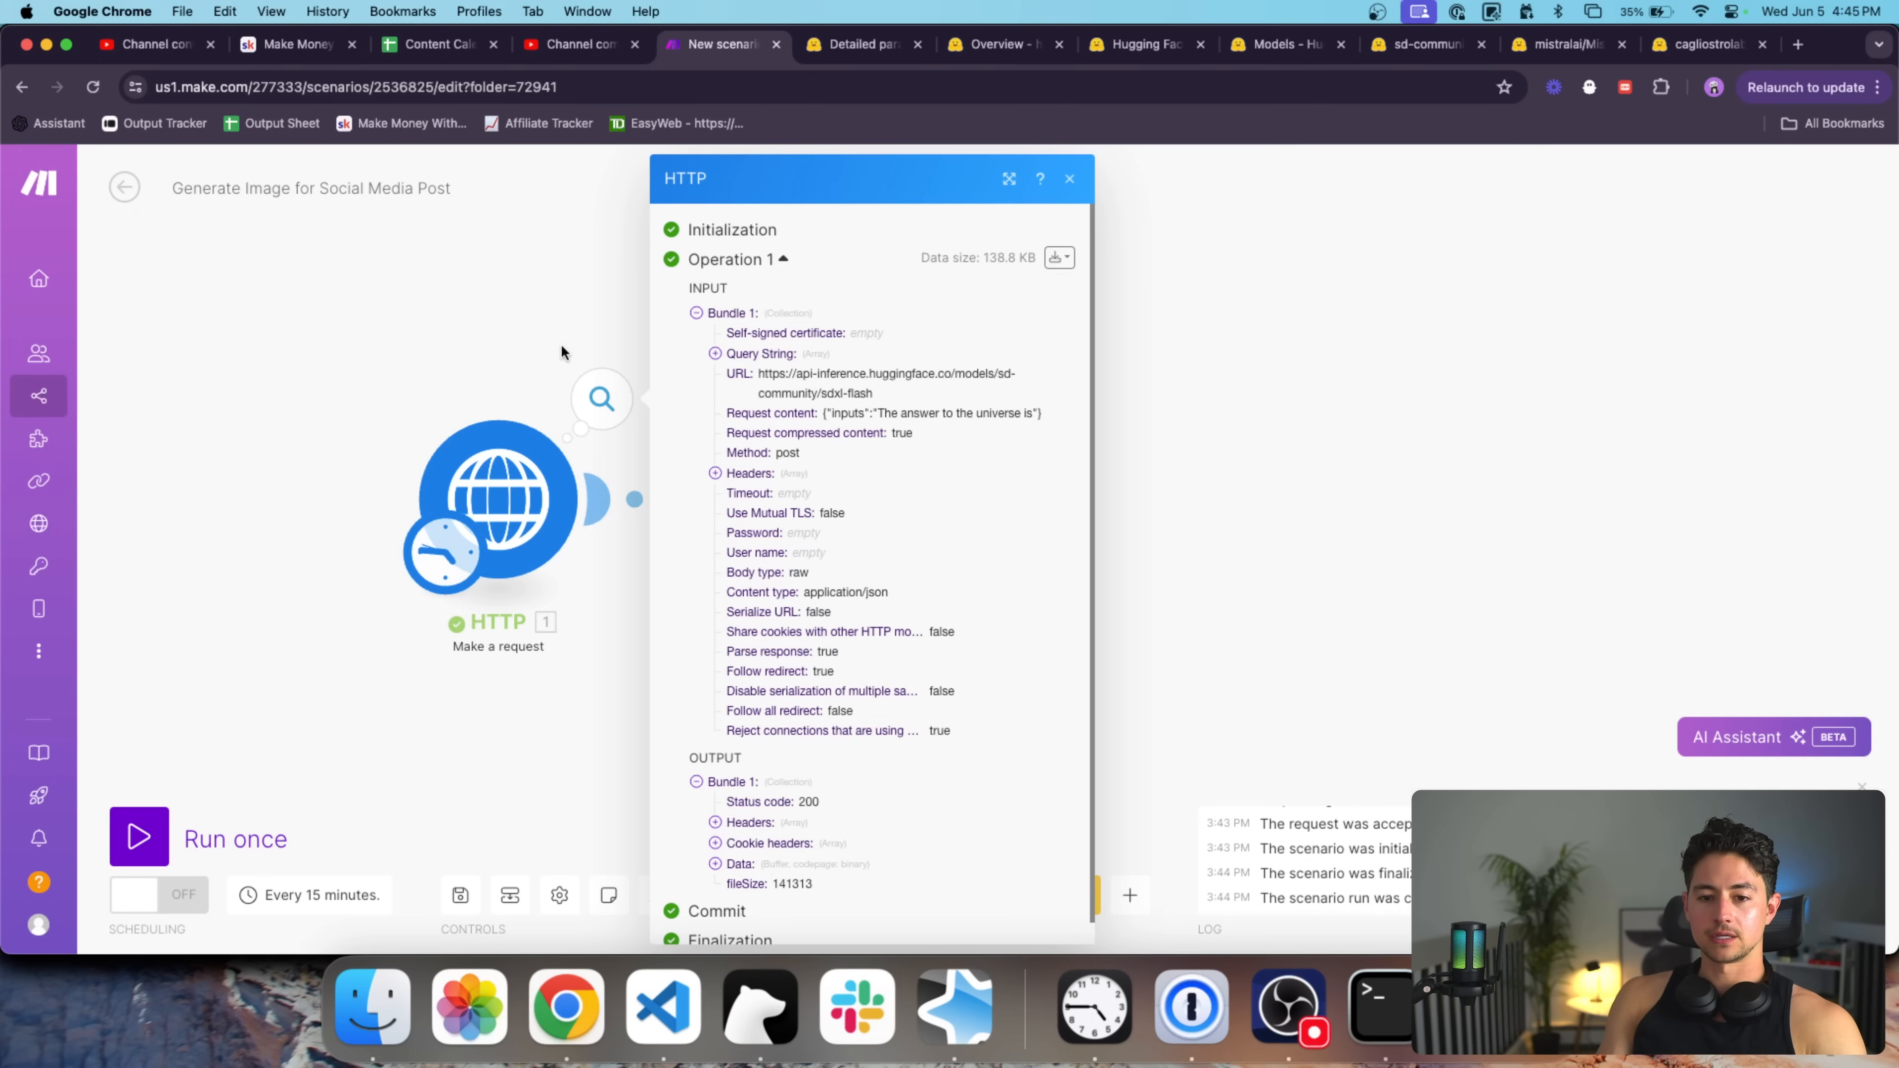
pyautogui.click(562, 345)
pyautogui.click(497, 495)
pyautogui.scroll(-5, 757, 660)
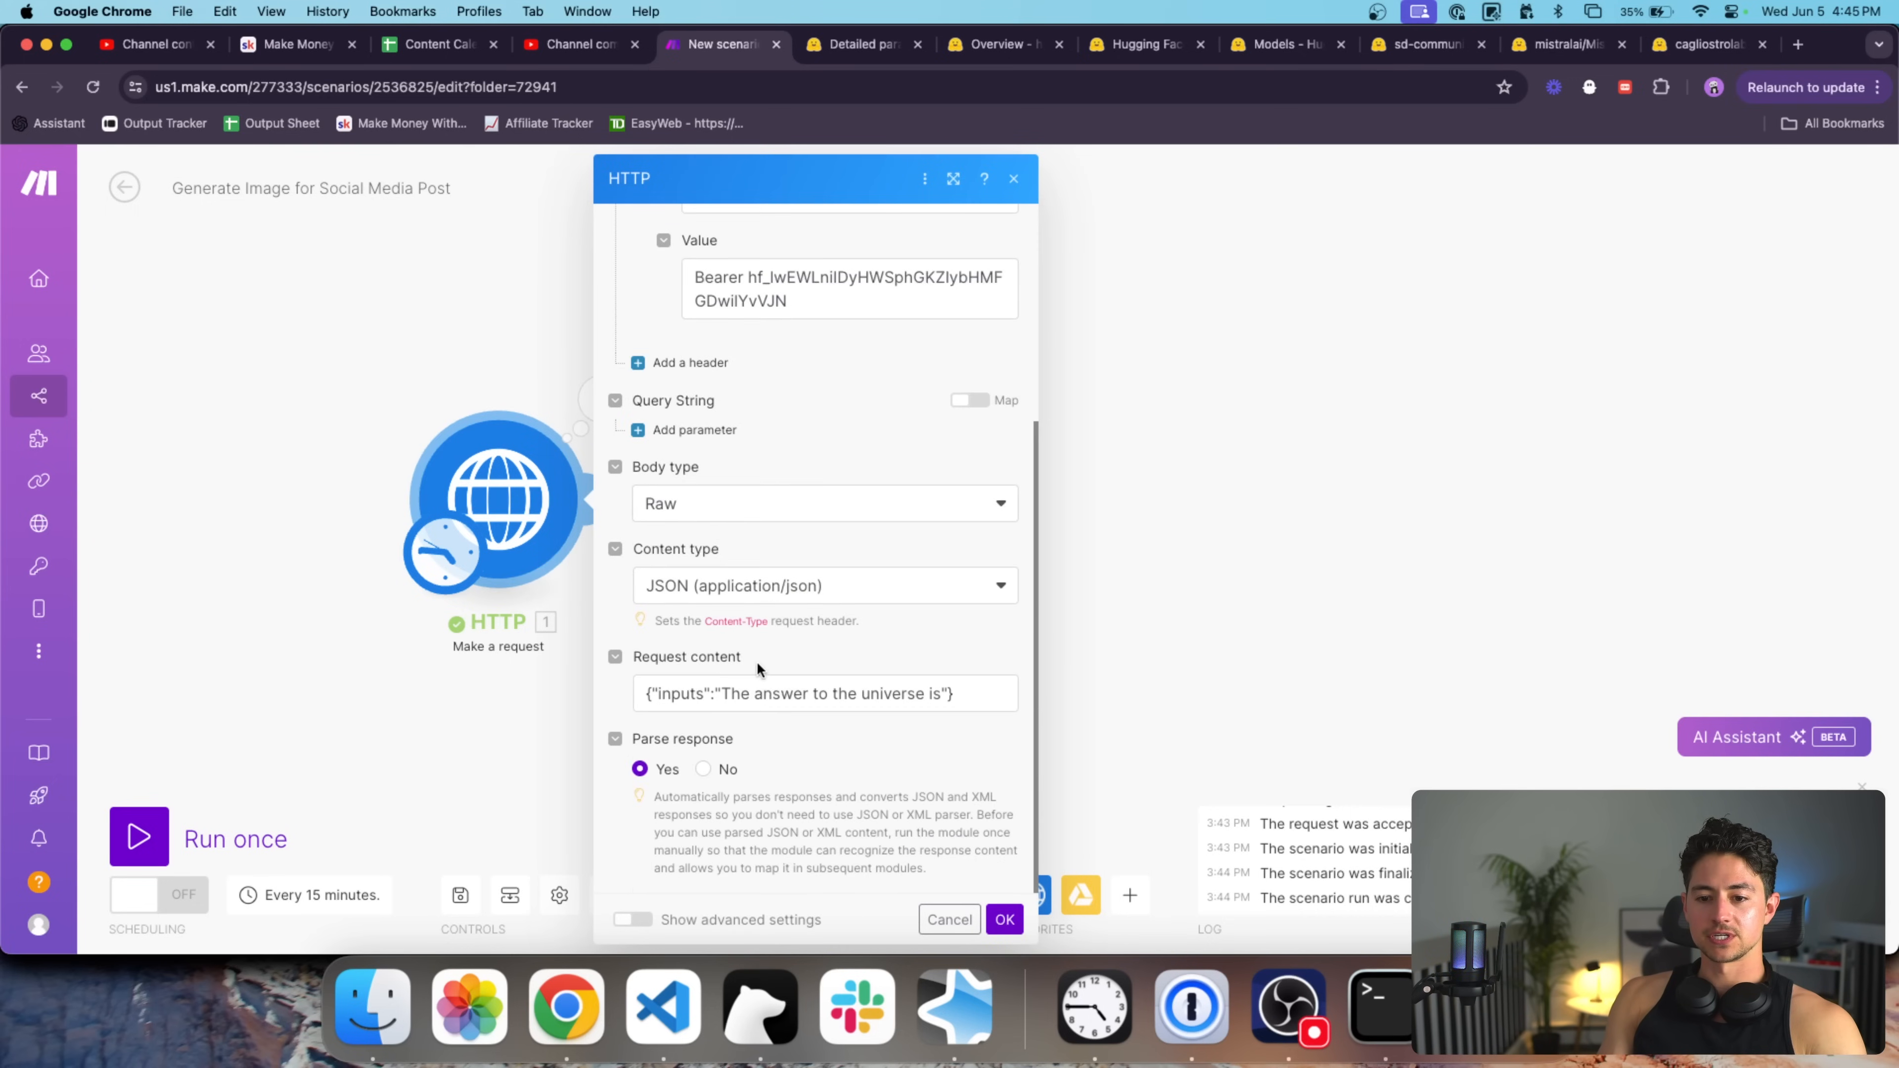
pyautogui.moveTo(937, 694); pyautogui.dragTo(725, 693)
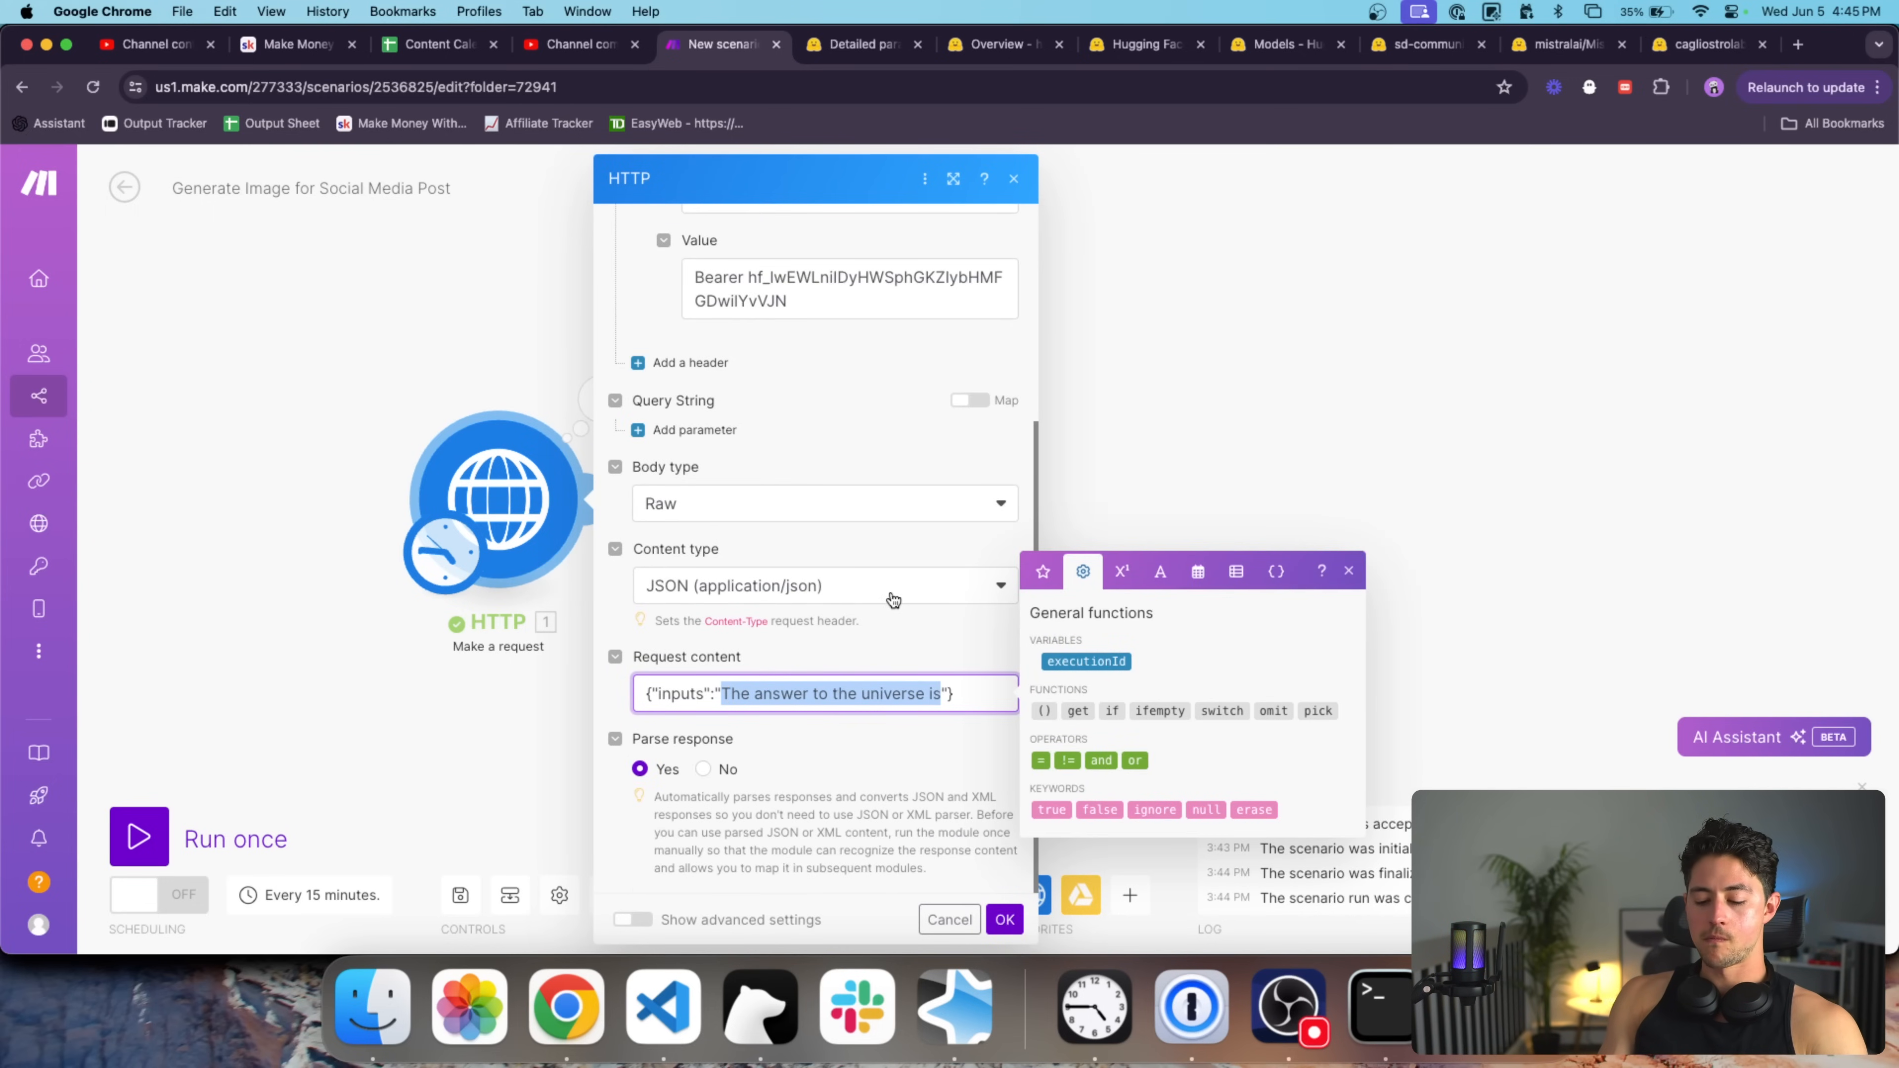
pyautogui.write('Handsome ma')
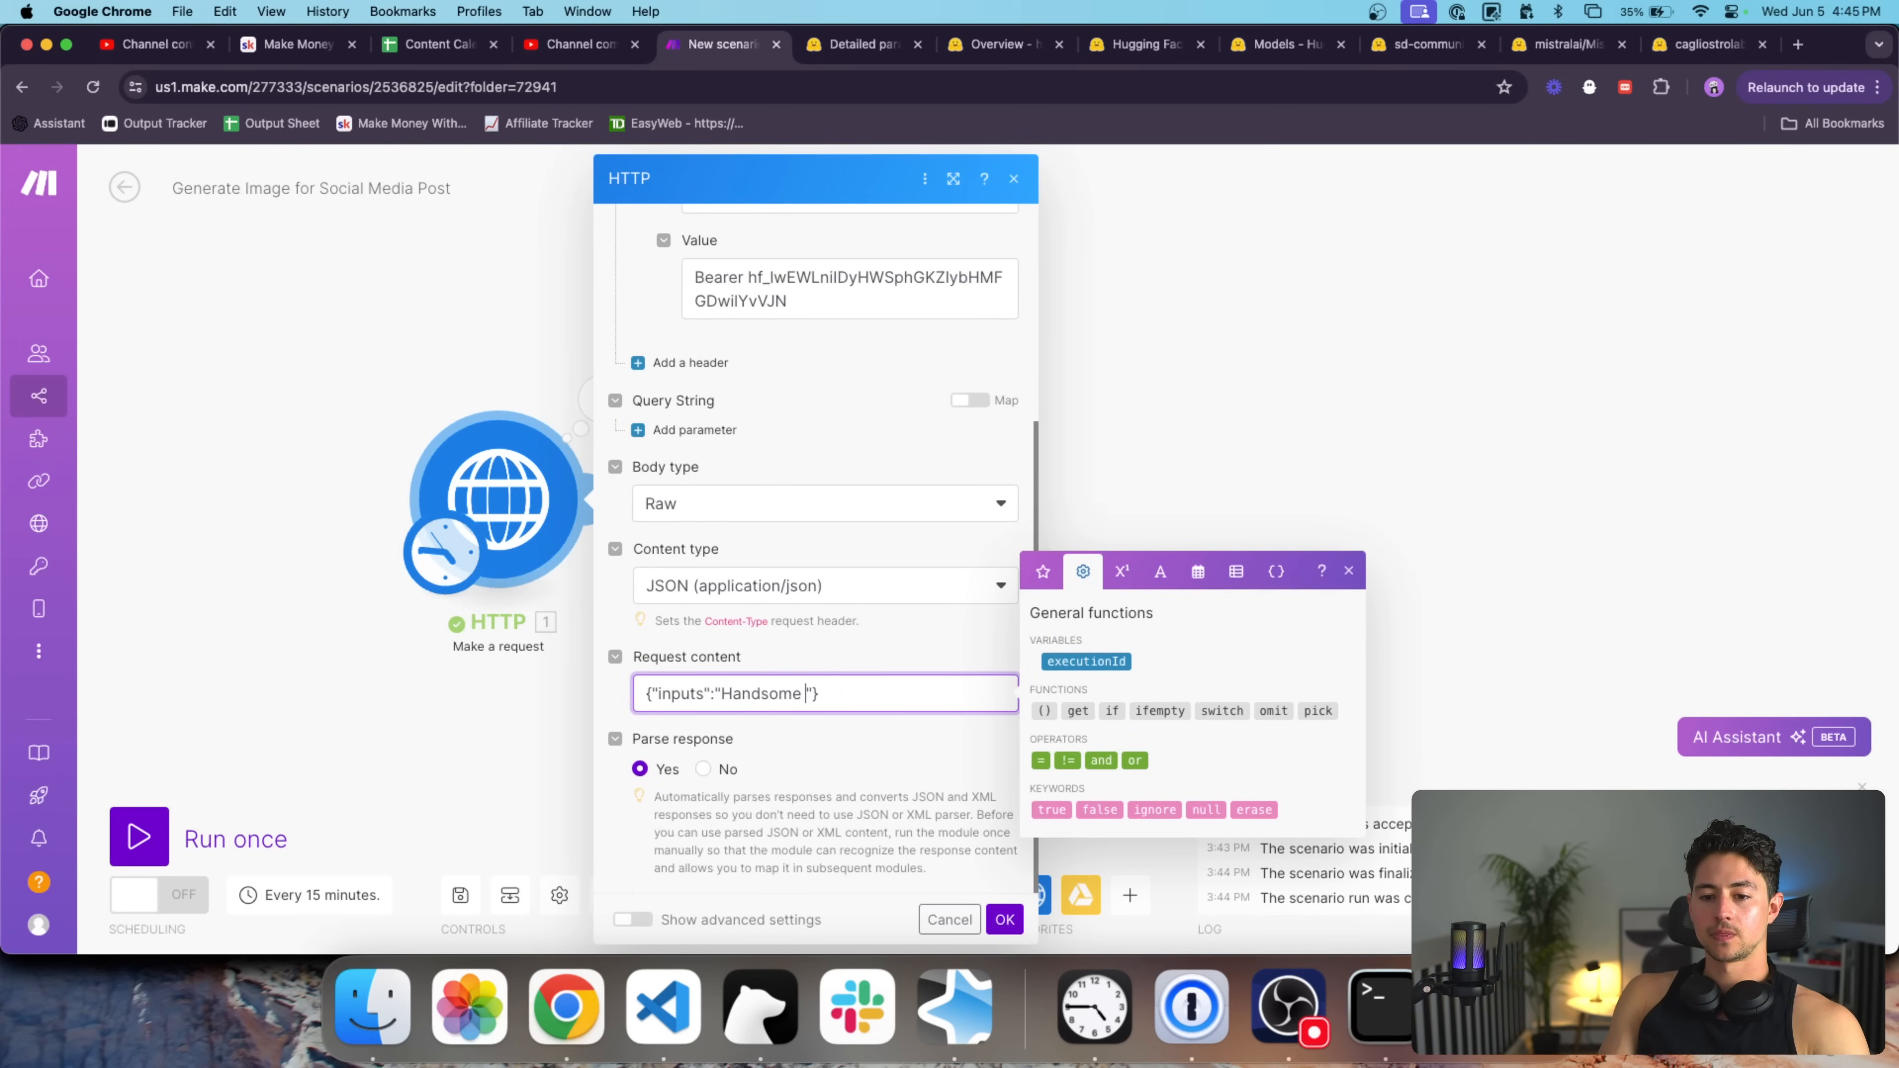
pyautogui.write('n, DSLR')
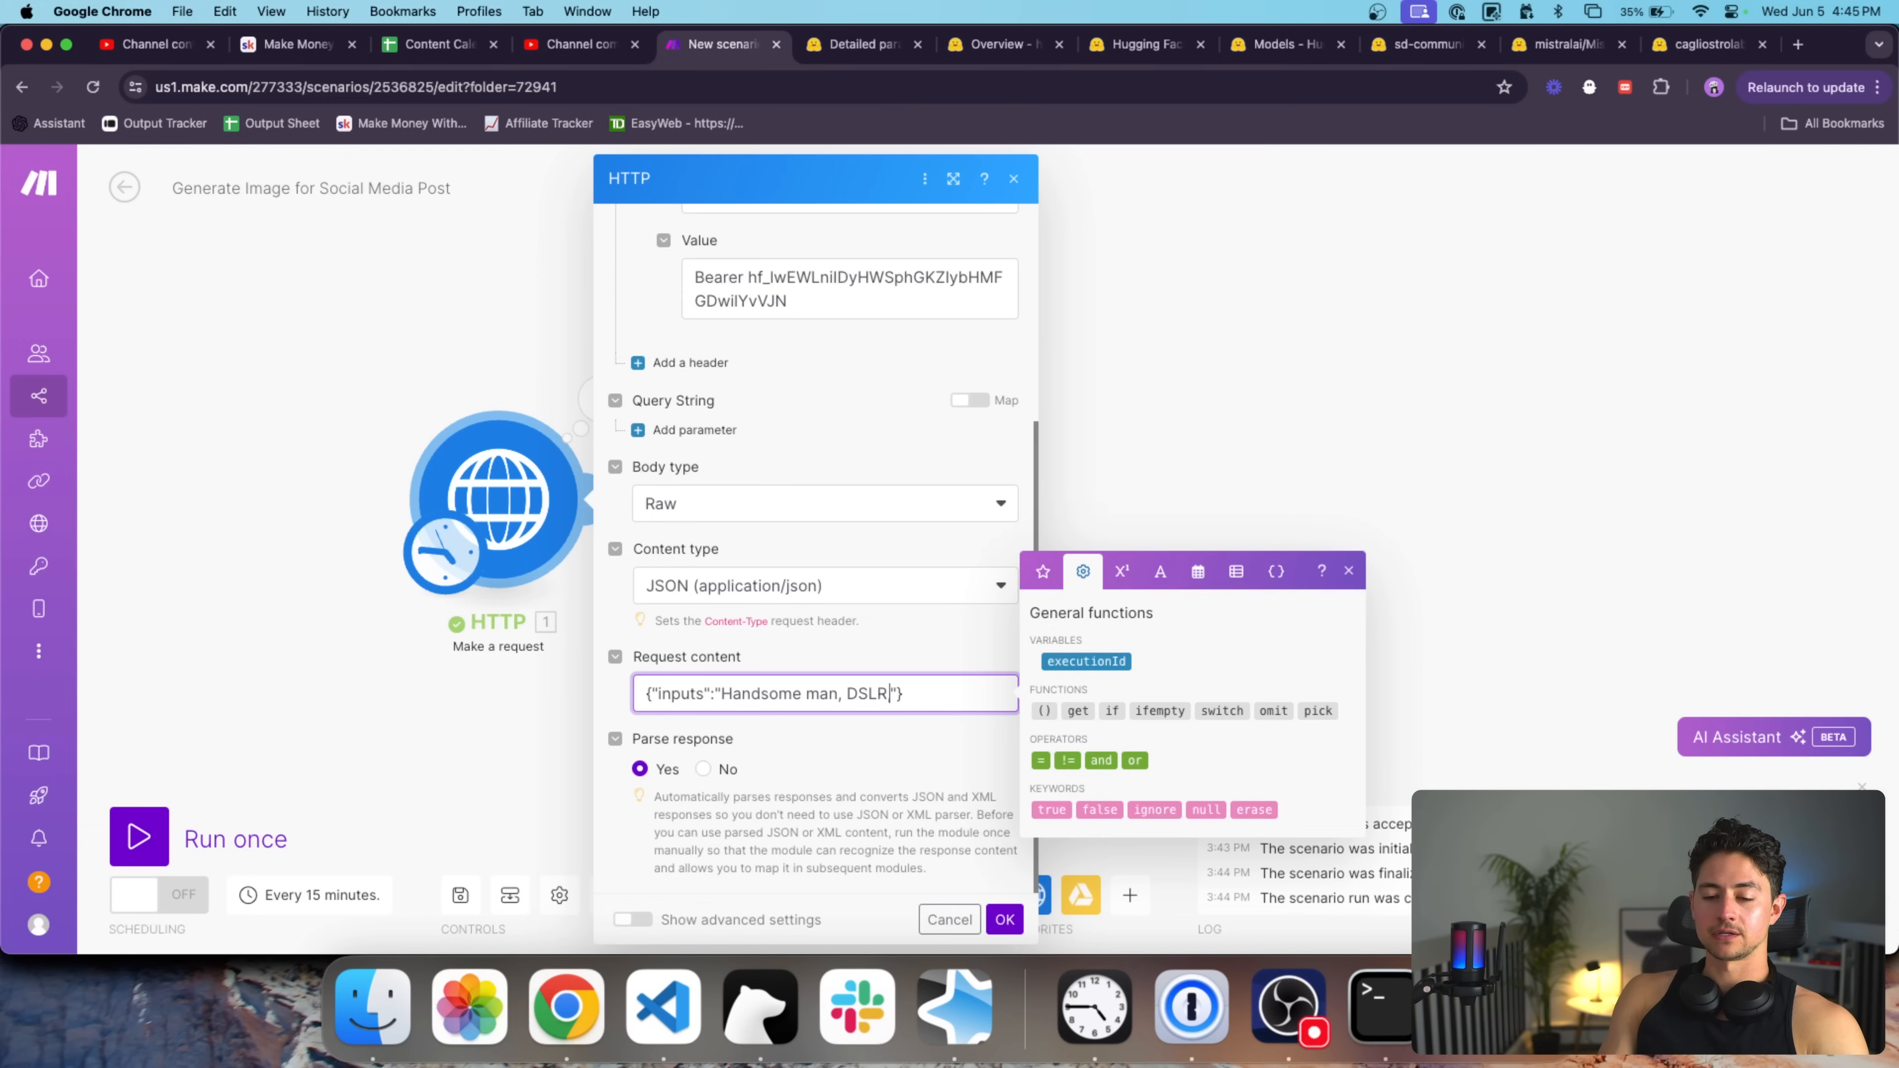
pyautogui.write(', close up, grizzled b')
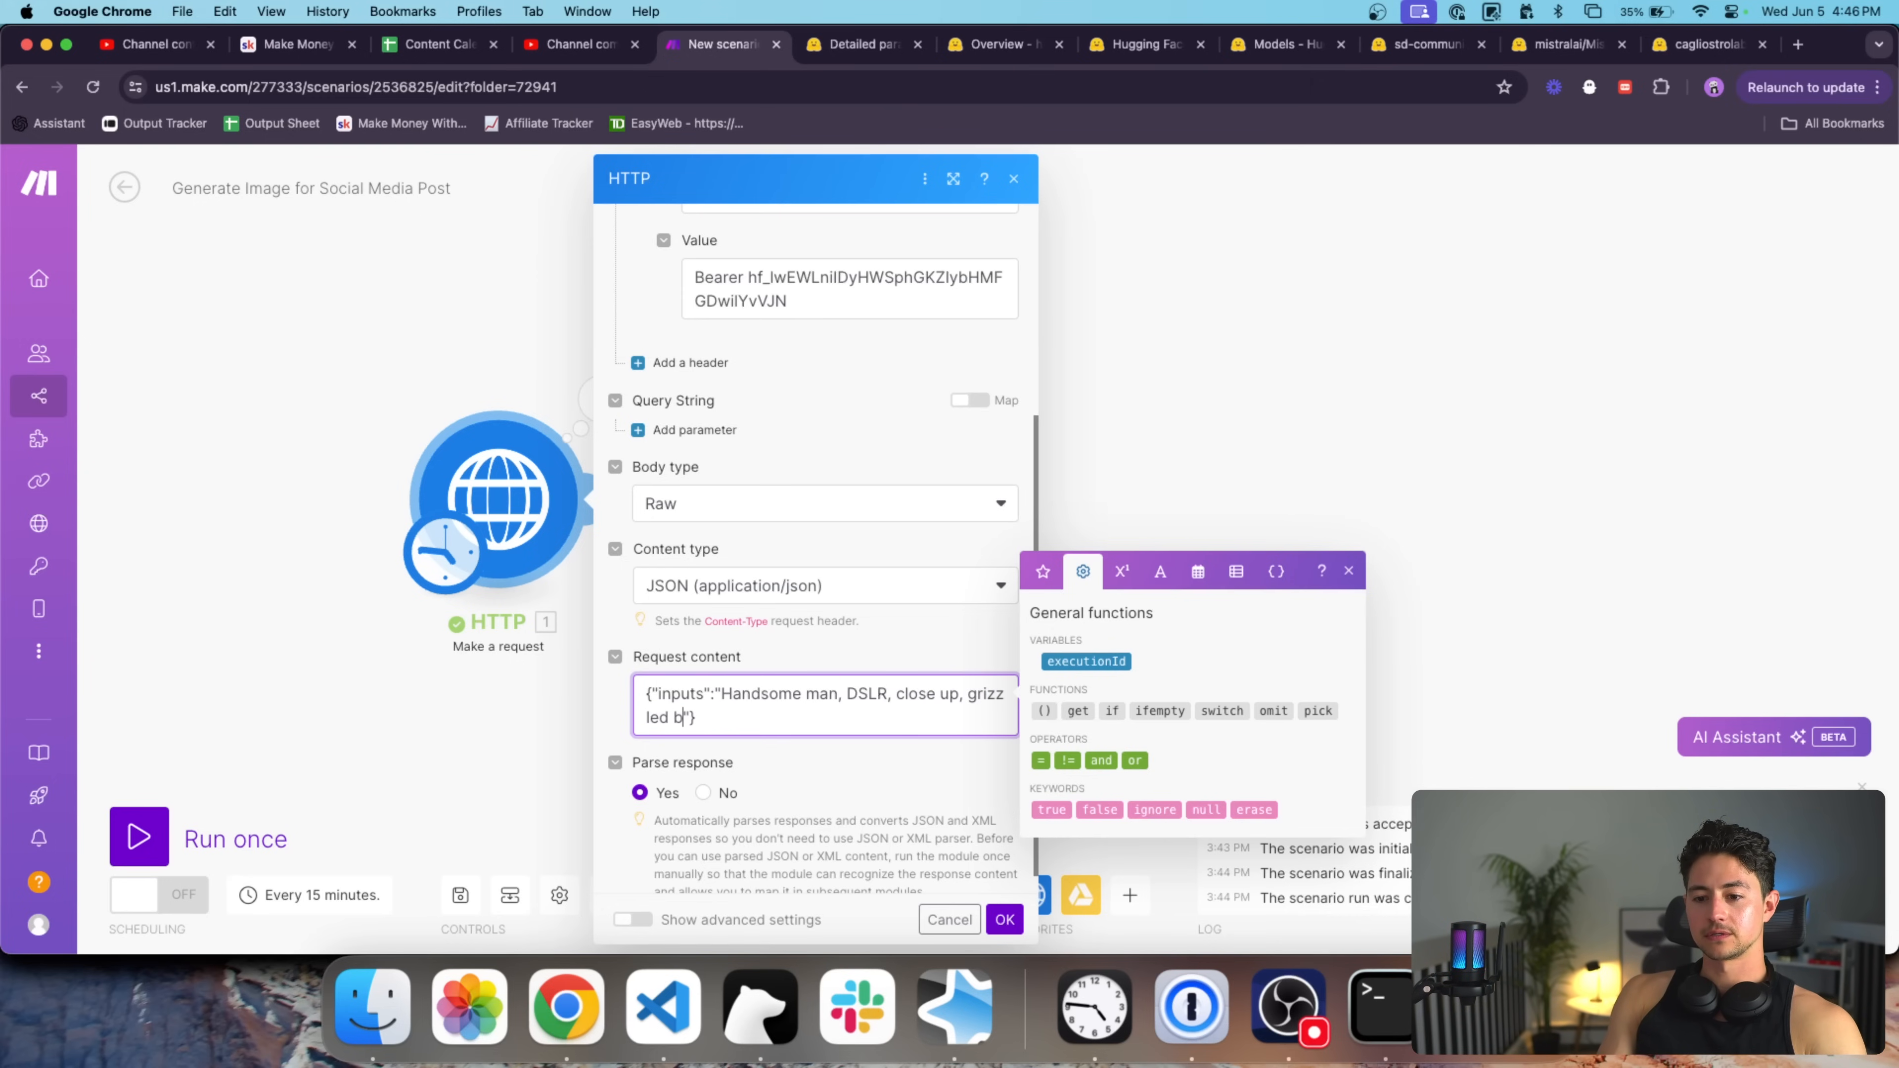
pyautogui.click(999, 925)
pyautogui.click(144, 837)
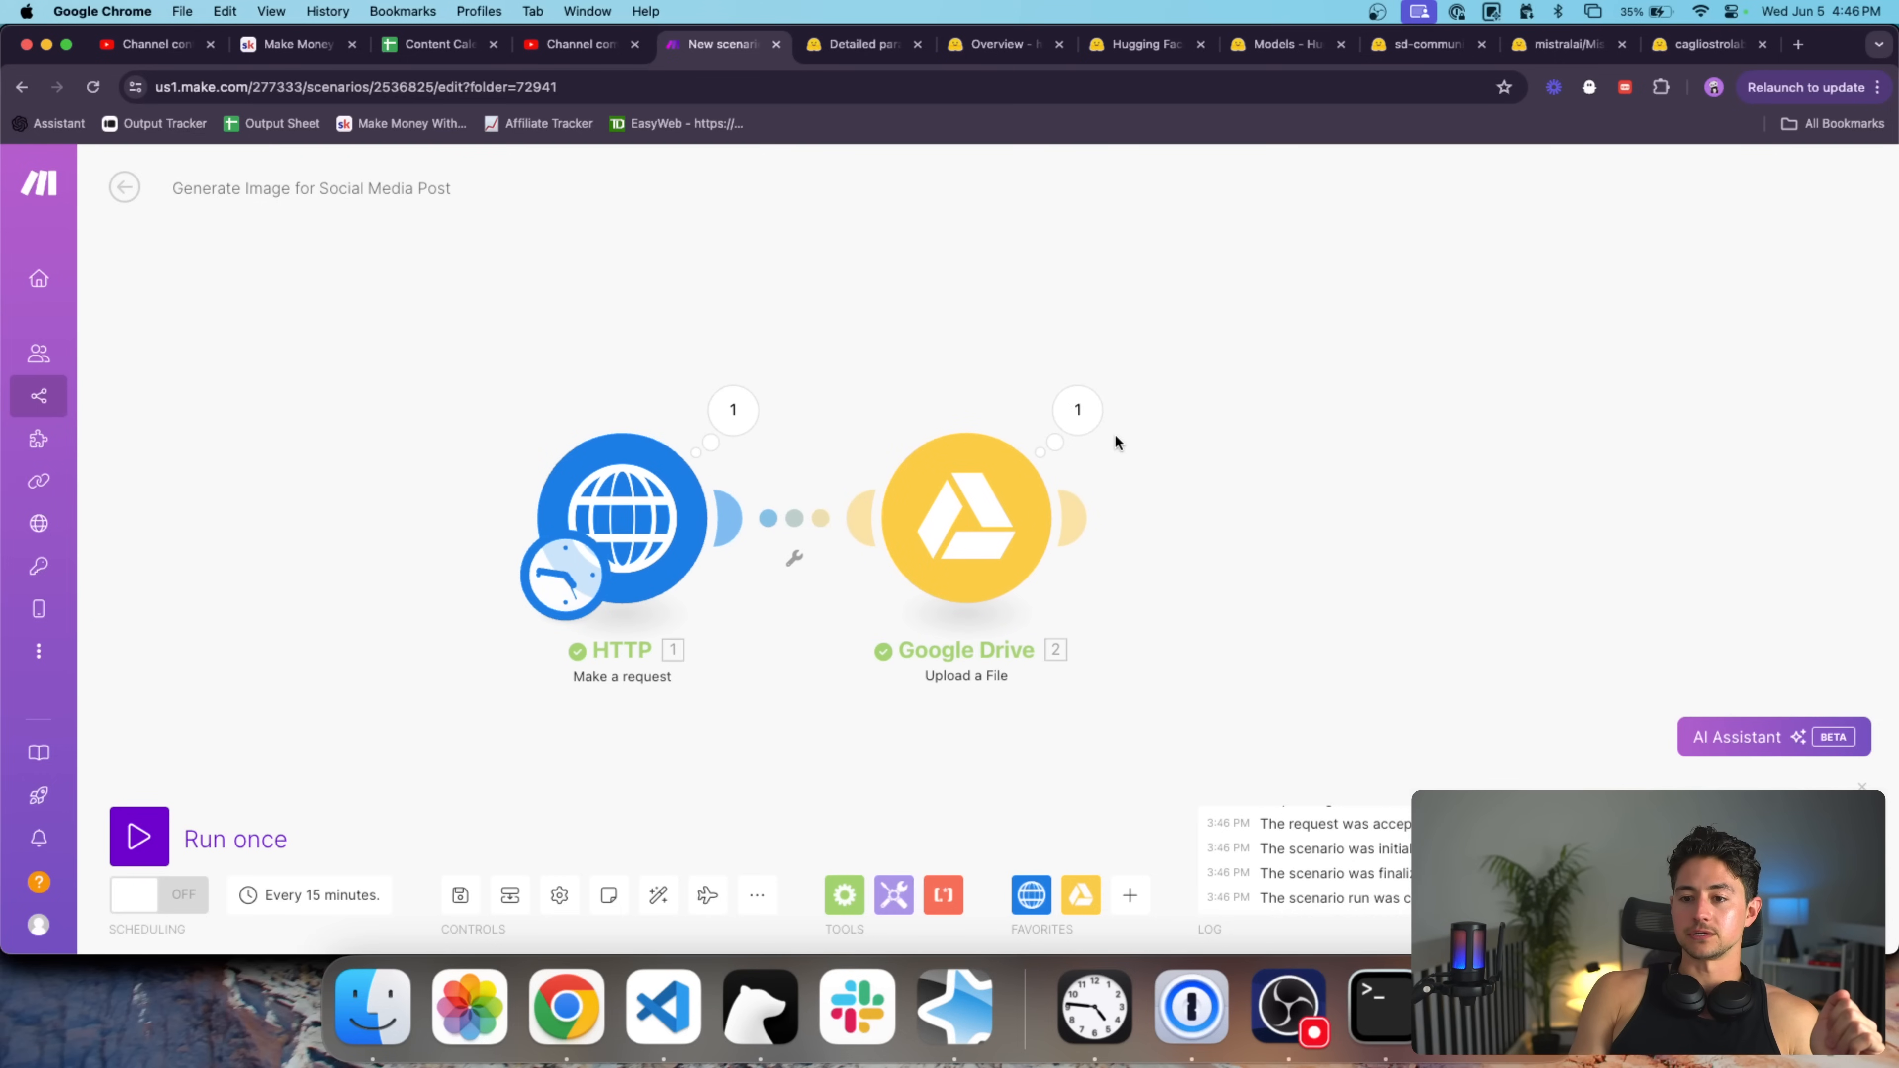
# Copy the Web View Link from the Google Drive upload's output details.
pyautogui.click(1090, 422)
pyautogui.scroll(-3, 1327, 508)
pyautogui.tripleClick(1358, 515)
pyautogui.doubleClick(1383, 530)
pyautogui.tripleClick(1383, 530)
pyautogui.press('super+c')
# Open the link in a new tab to view image.png, then return to the Make scenario.
pyautogui.press('super+t')
pyautogui.press('super+v')
pyautogui.press('Return')
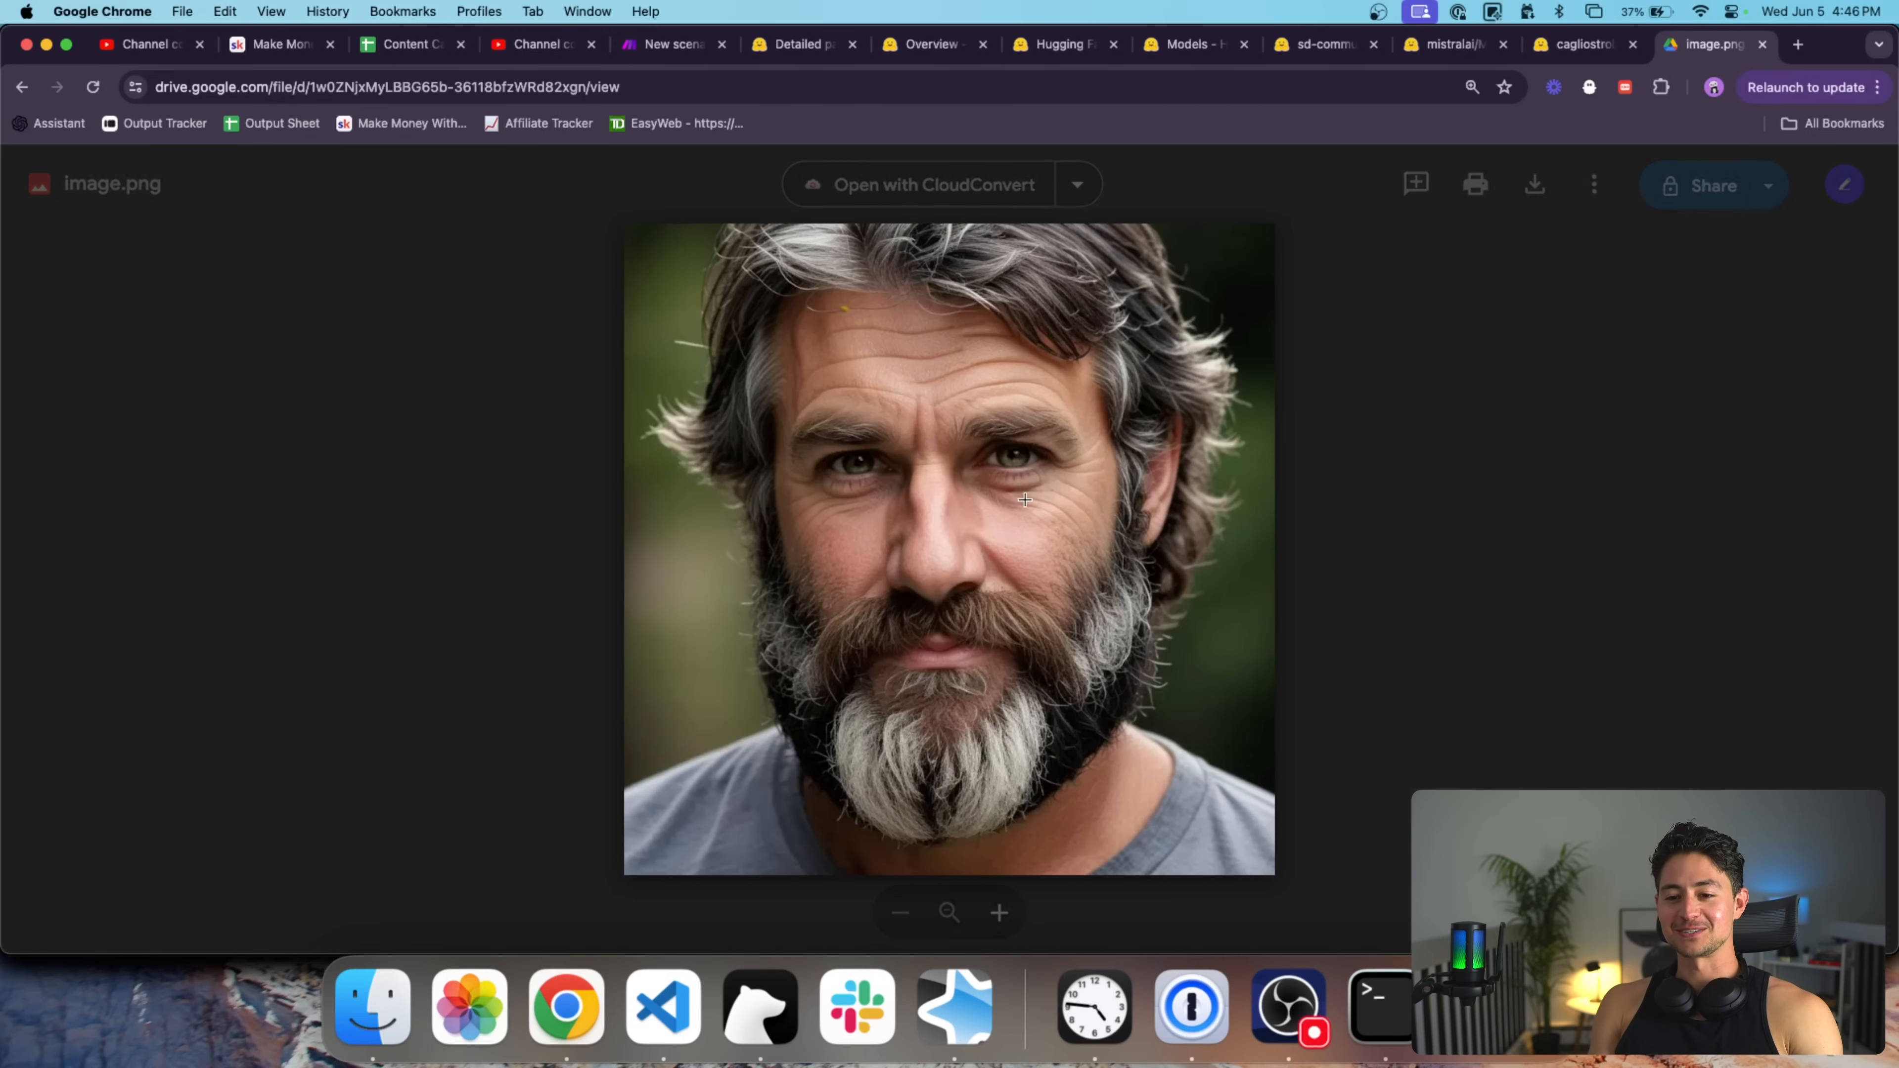
pyautogui.scroll(10, 1024, 500)
pyautogui.scroll(-10, 1023, 506)
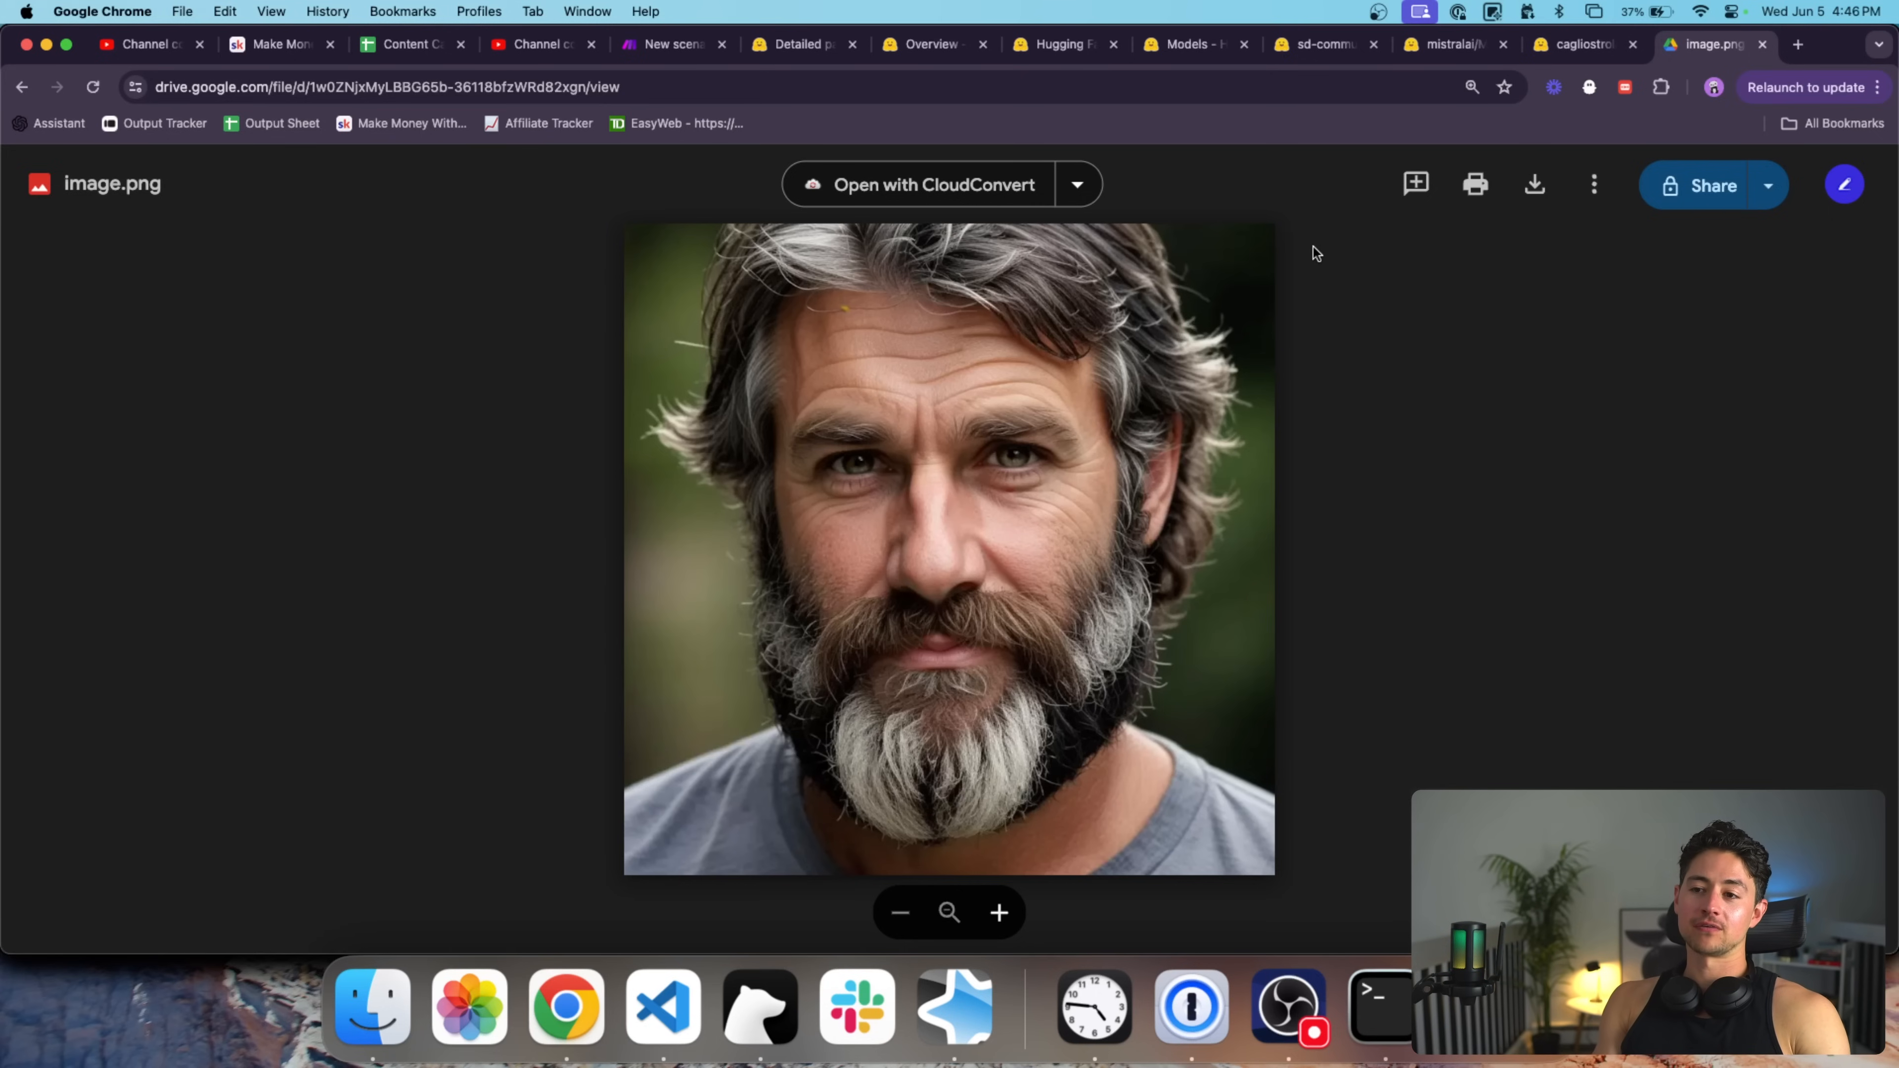
pyautogui.moveTo(1712, 44); pyautogui.dragTo(699, 56)
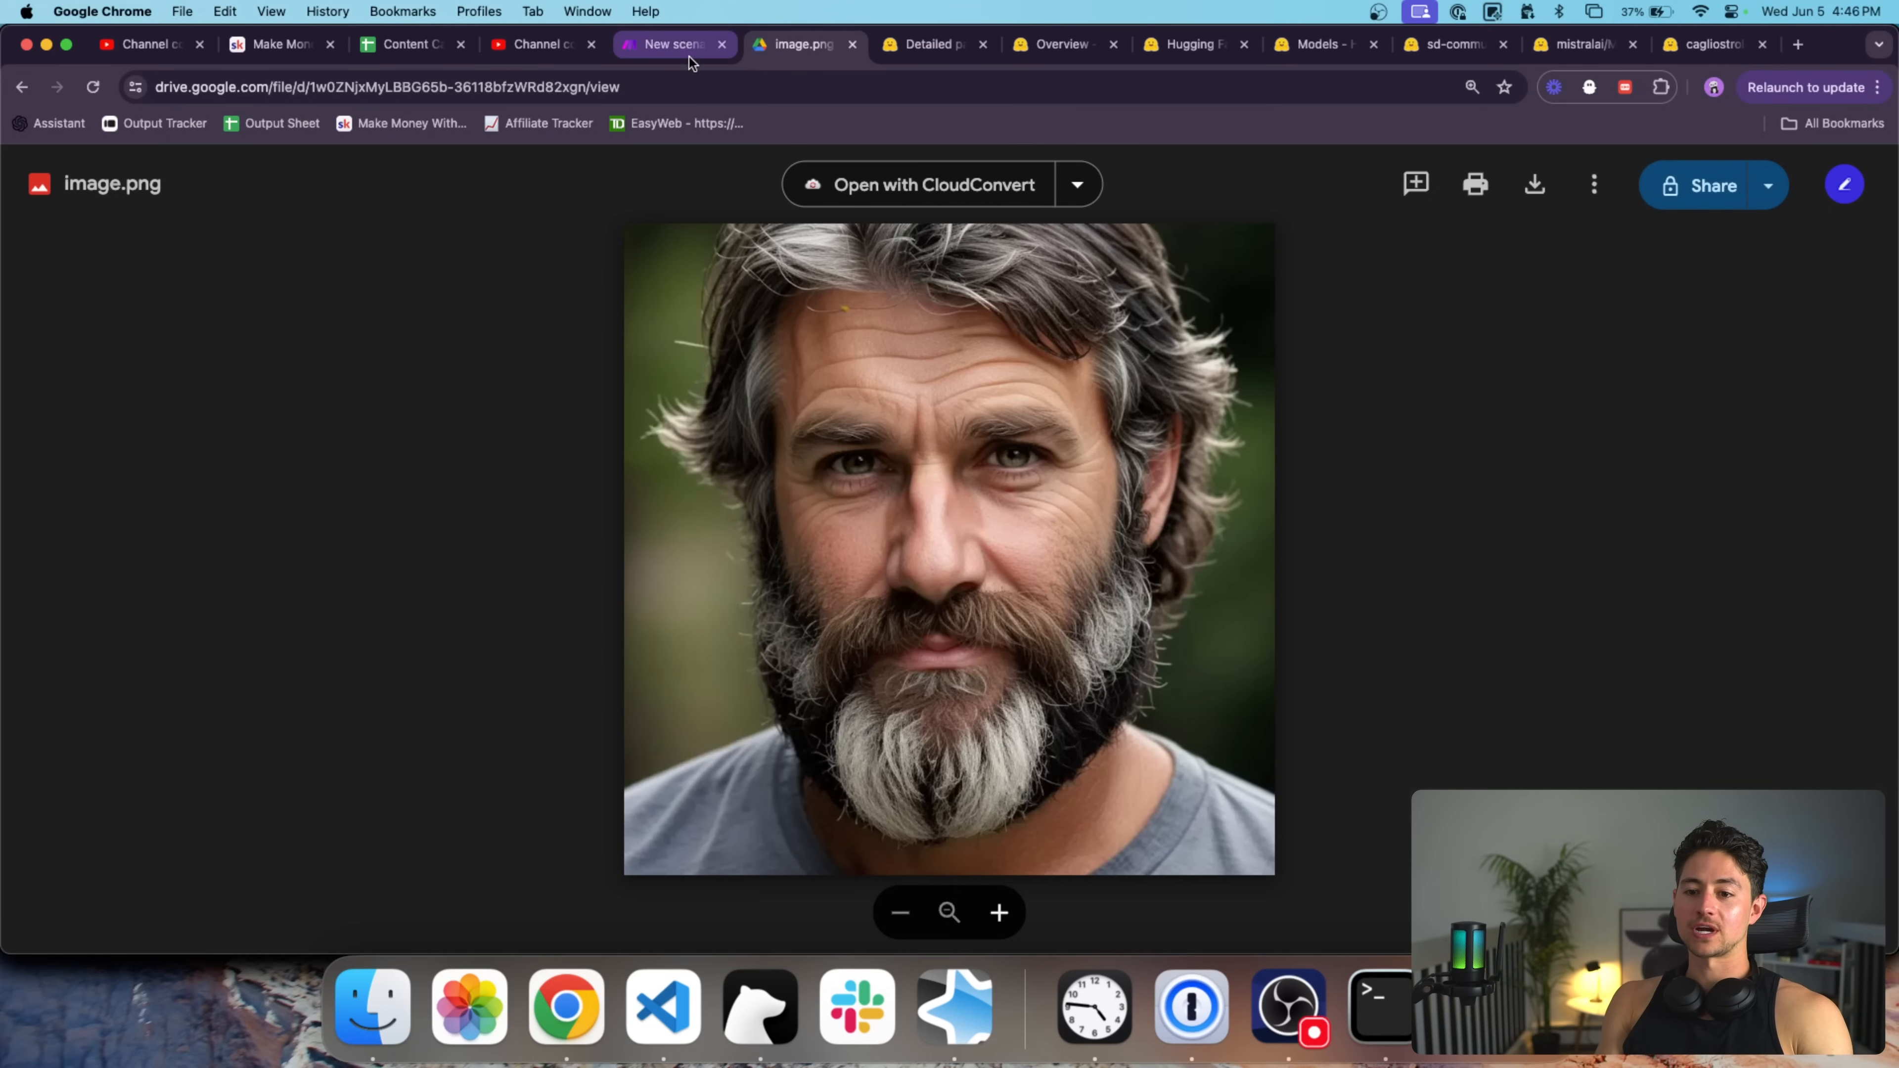
pyautogui.click(689, 56)
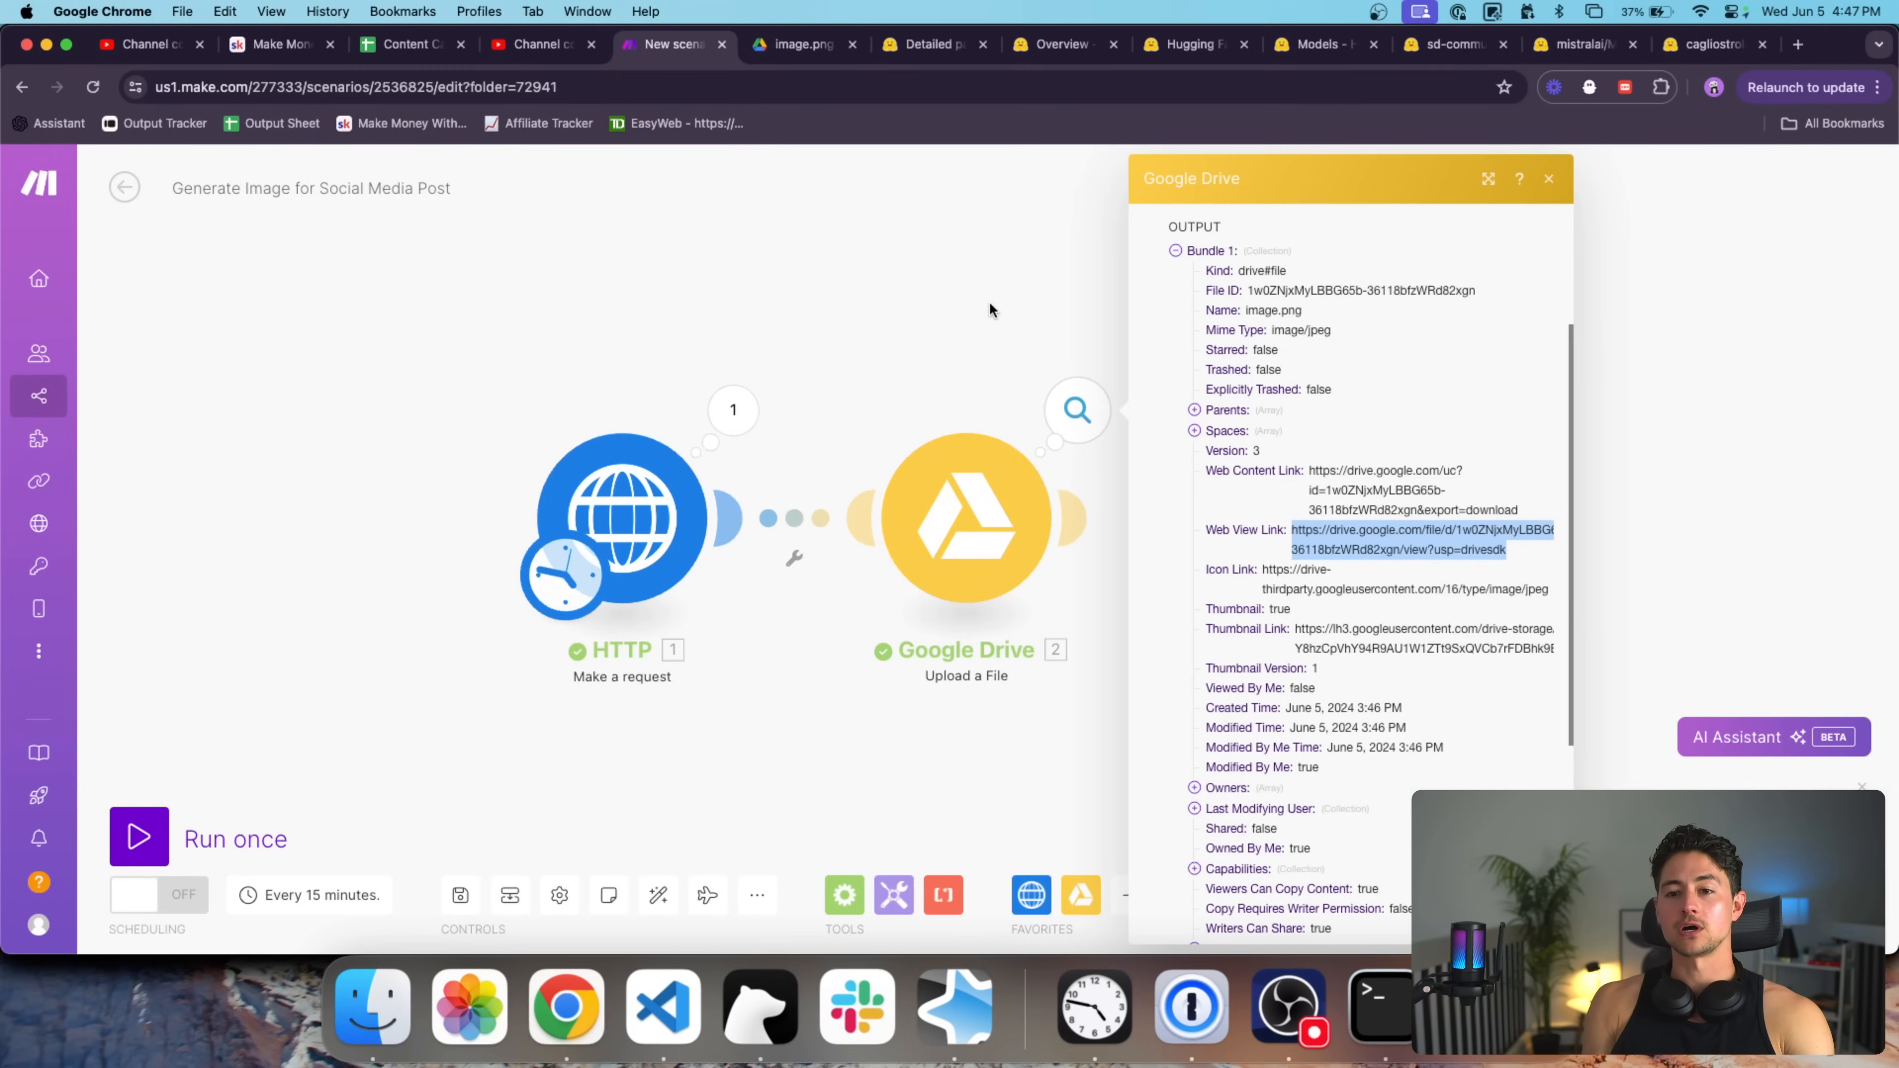
# Dismiss the Google Drive upload's output panel by clicking empty canvas.
pyautogui.click(990, 304)
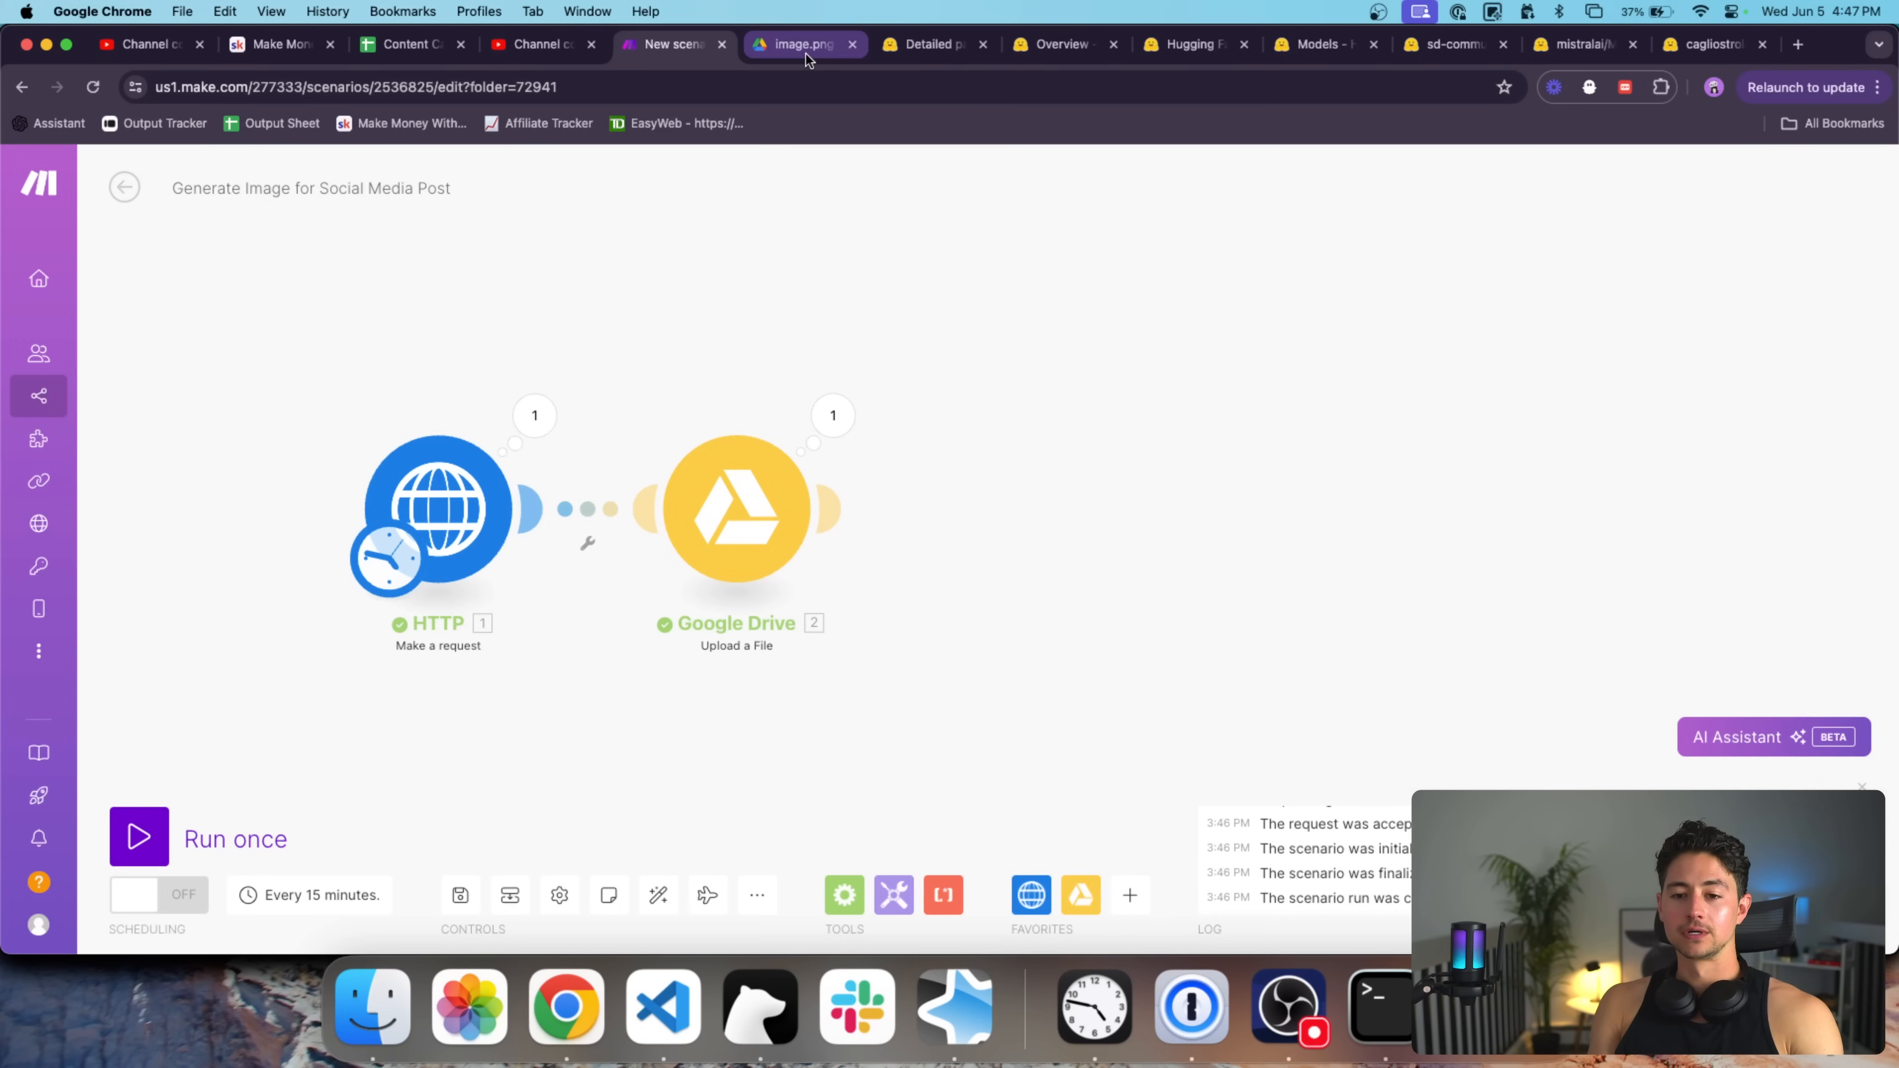
# Copy the model name mistralai/Mistral-7B-Instruct-v0.3 from its Hugging Face page.
pyautogui.moveTo(774, 362); pyautogui.dragTo(989, 362)
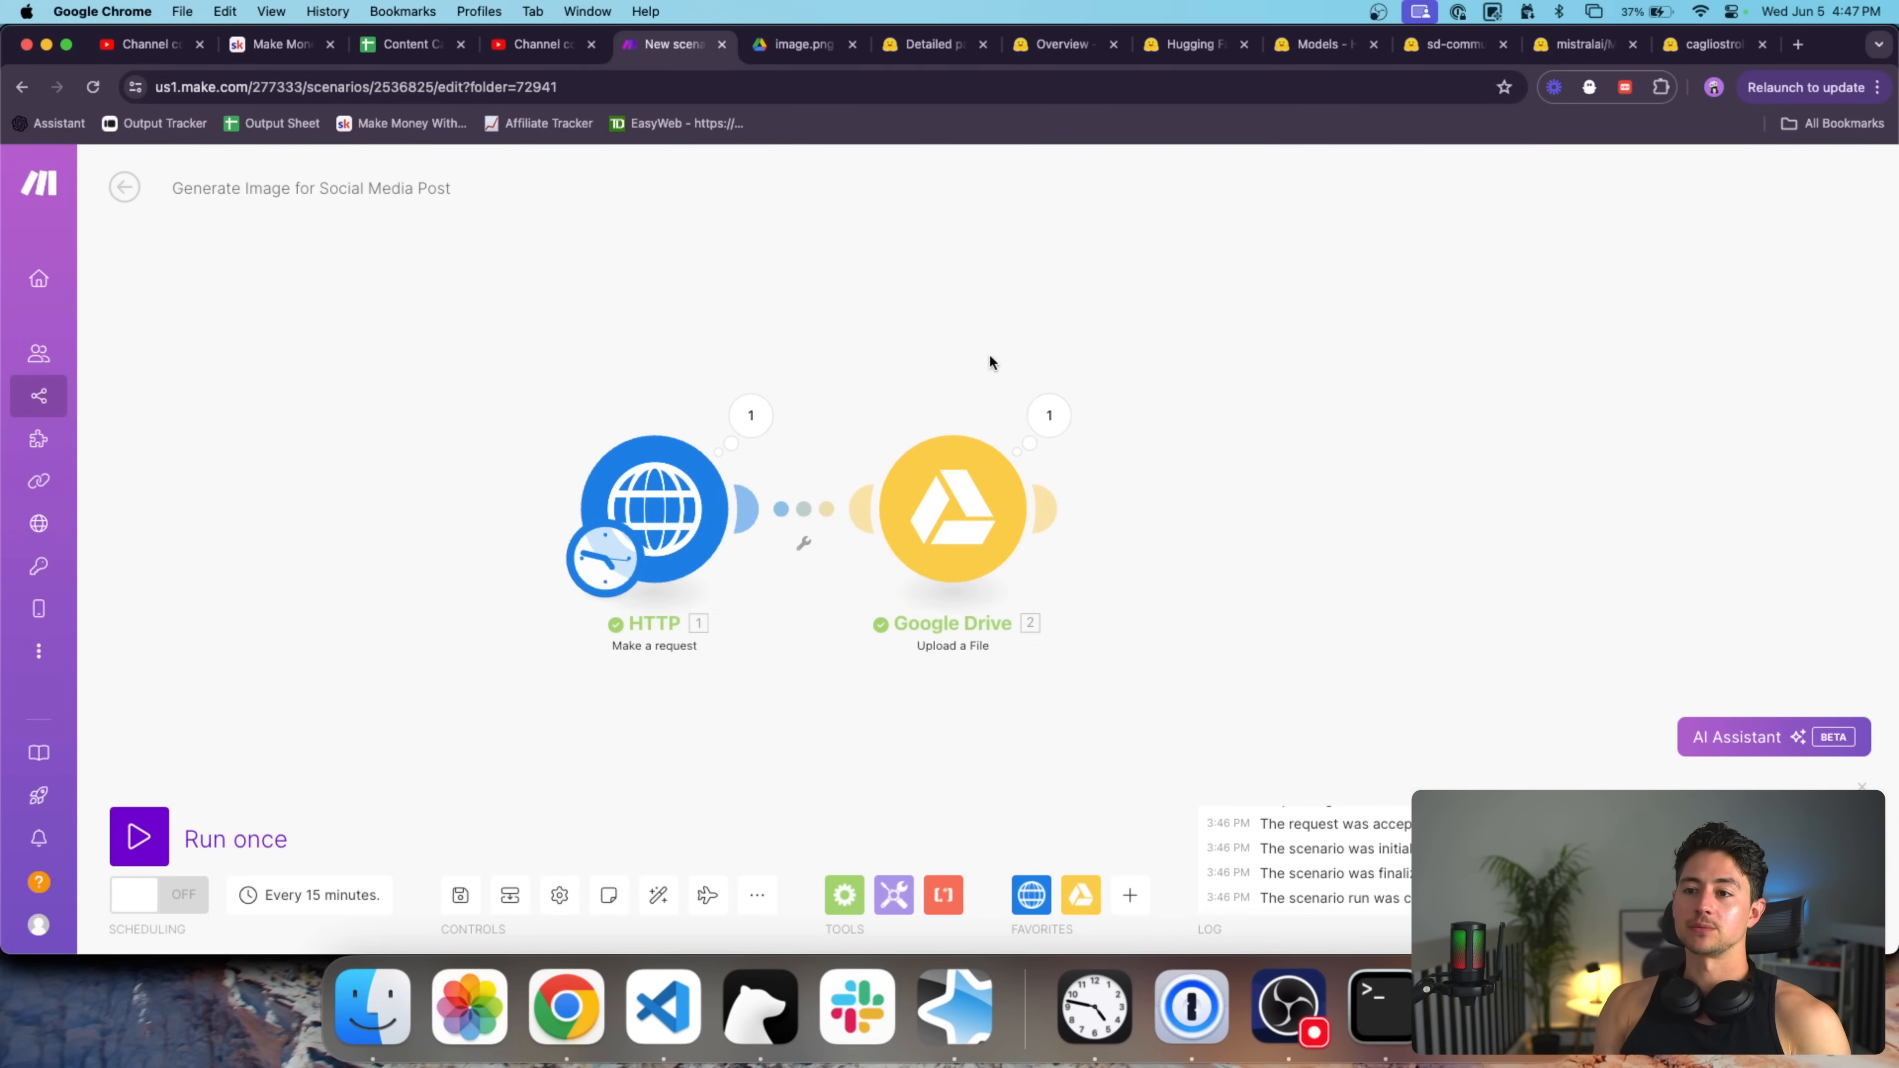
pyautogui.click(1451, 47)
pyautogui.scroll(20, 963, 281)
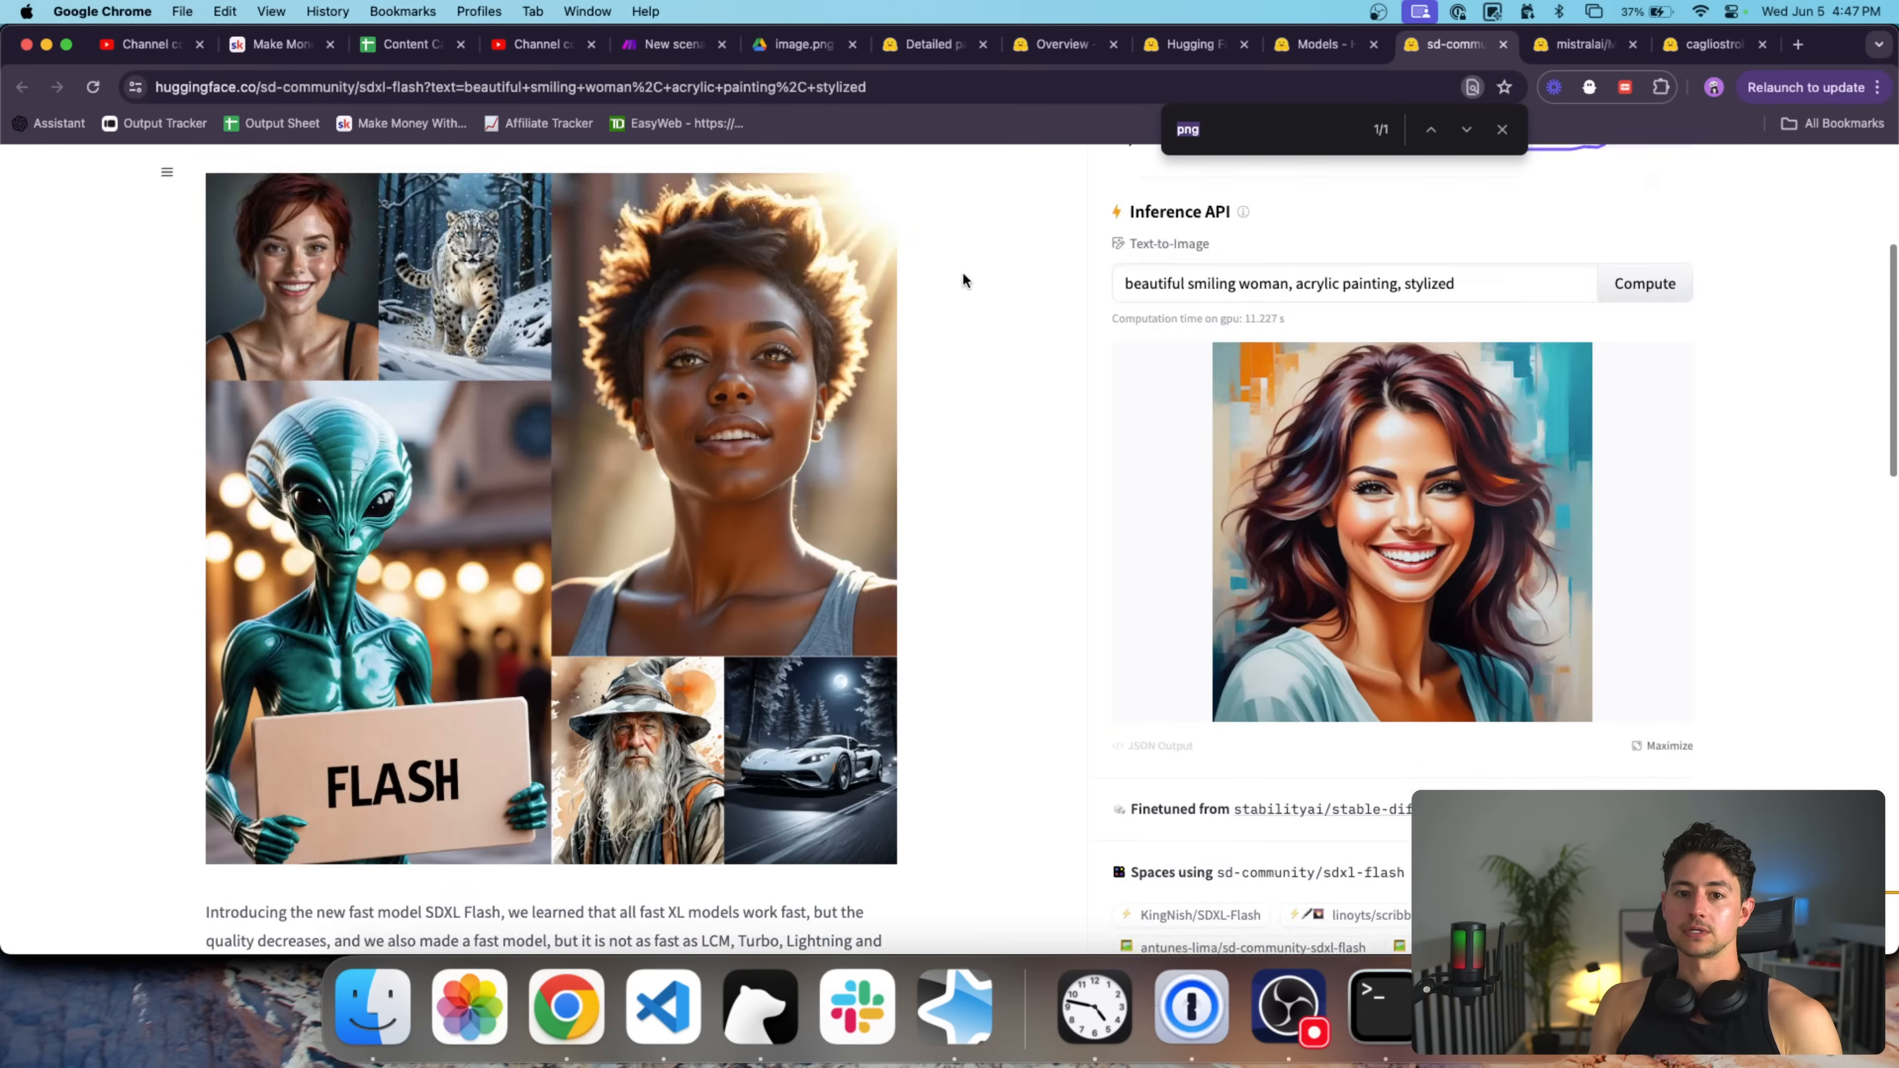
pyautogui.click(1570, 46)
pyautogui.scroll(3, 656, 414)
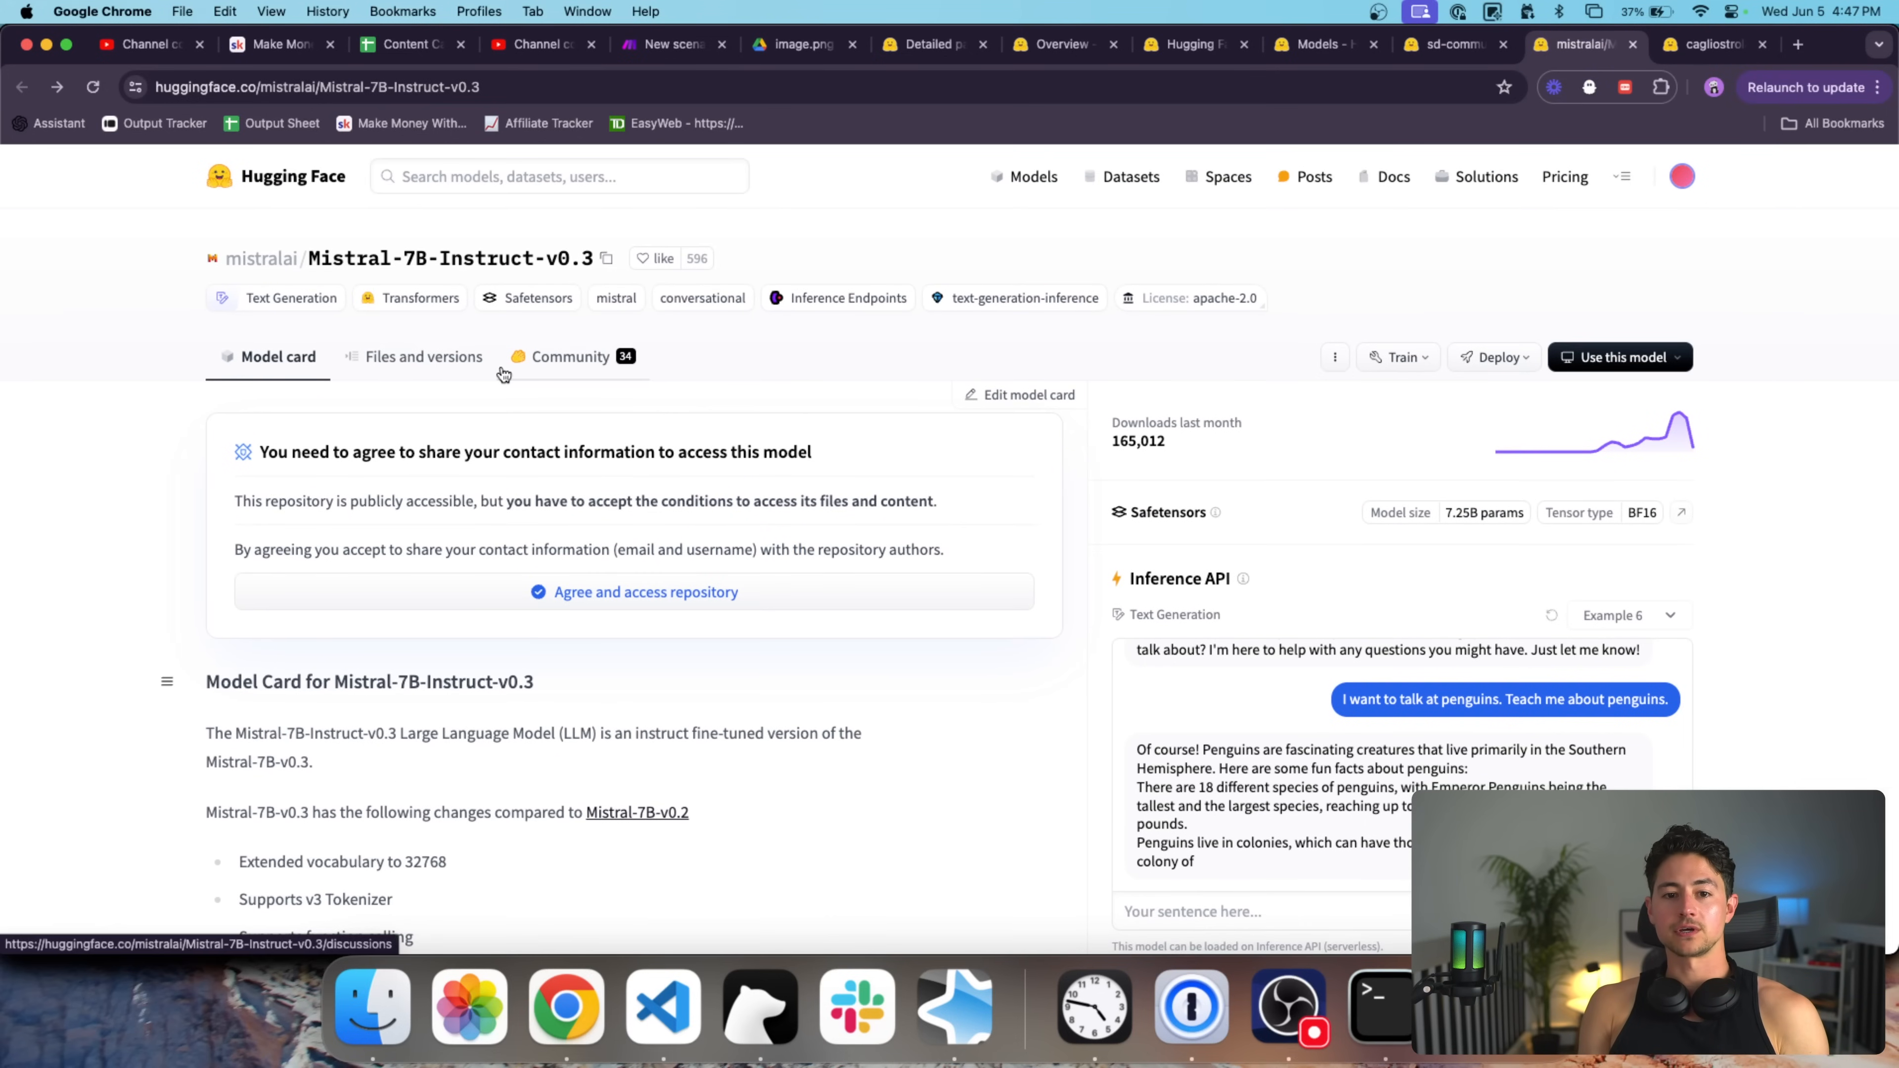
pyautogui.click(608, 259)
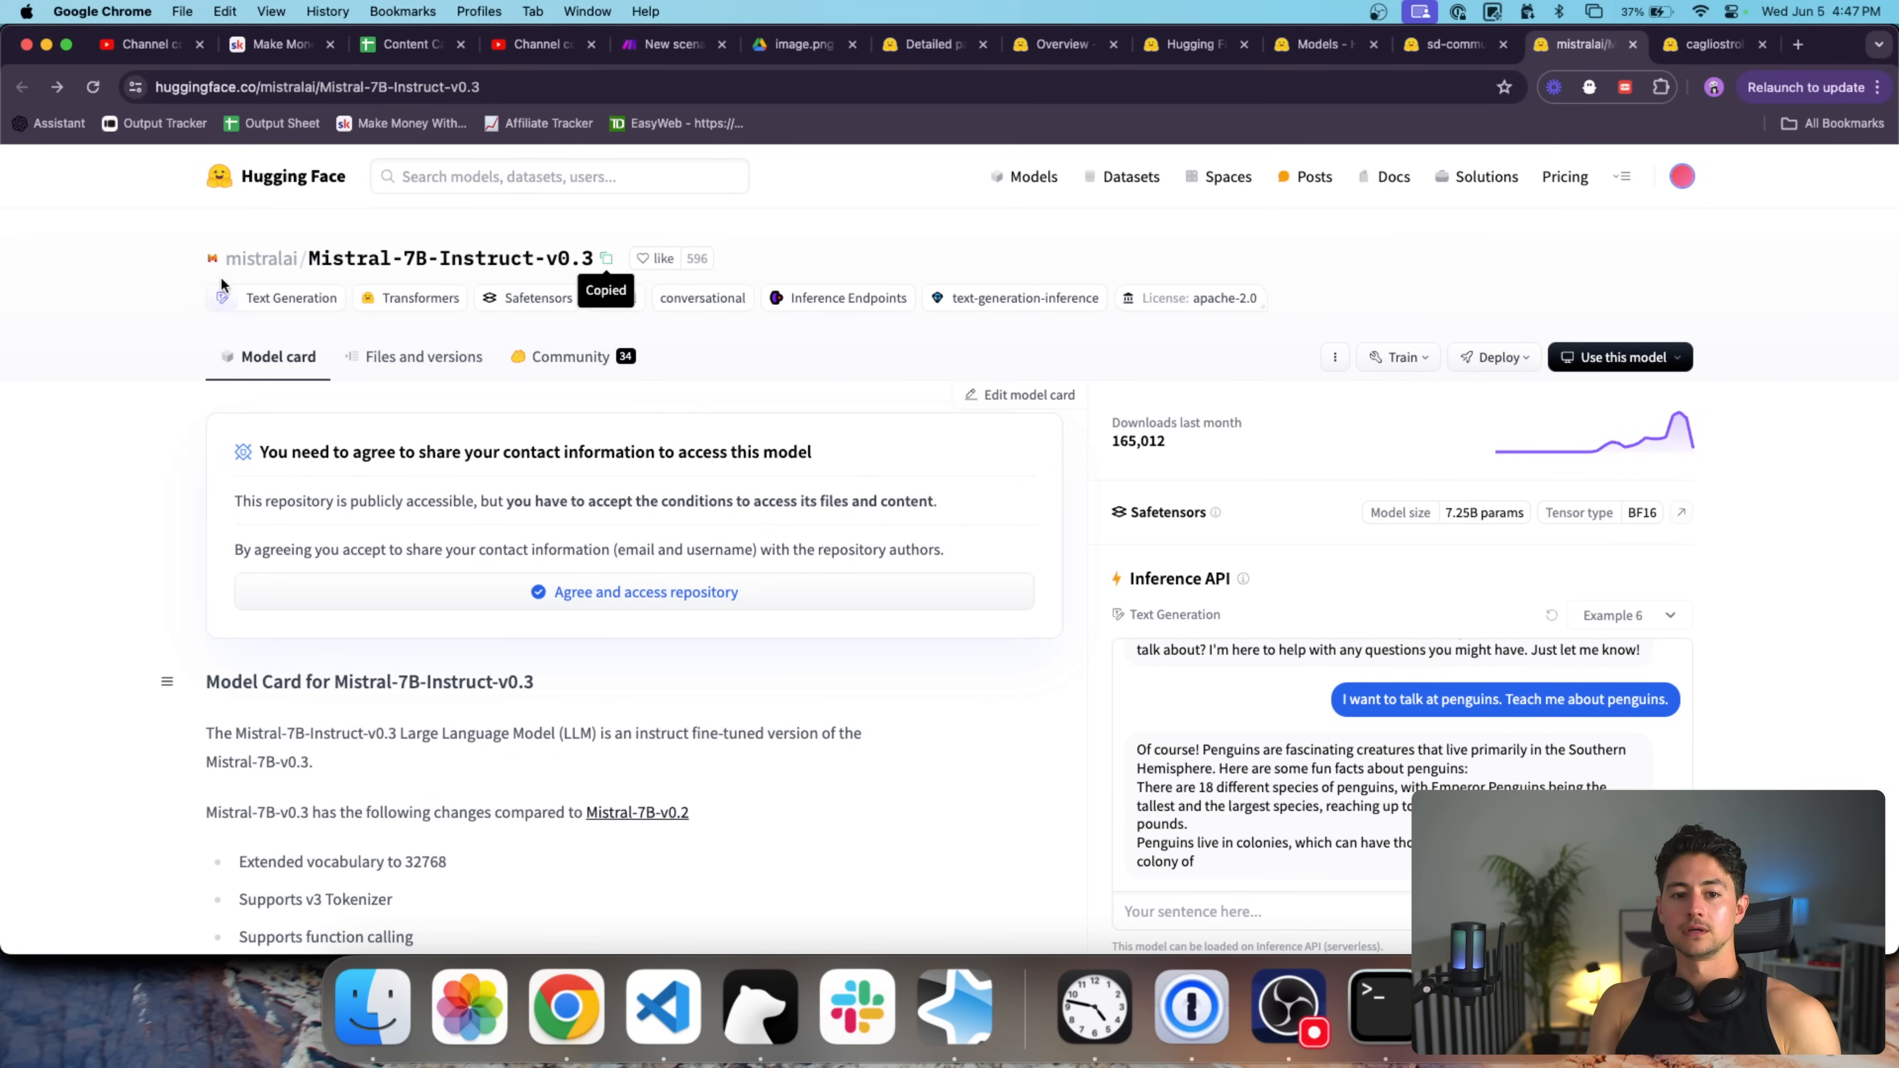
pyautogui.click(679, 87)
pyautogui.press('cmd+v')
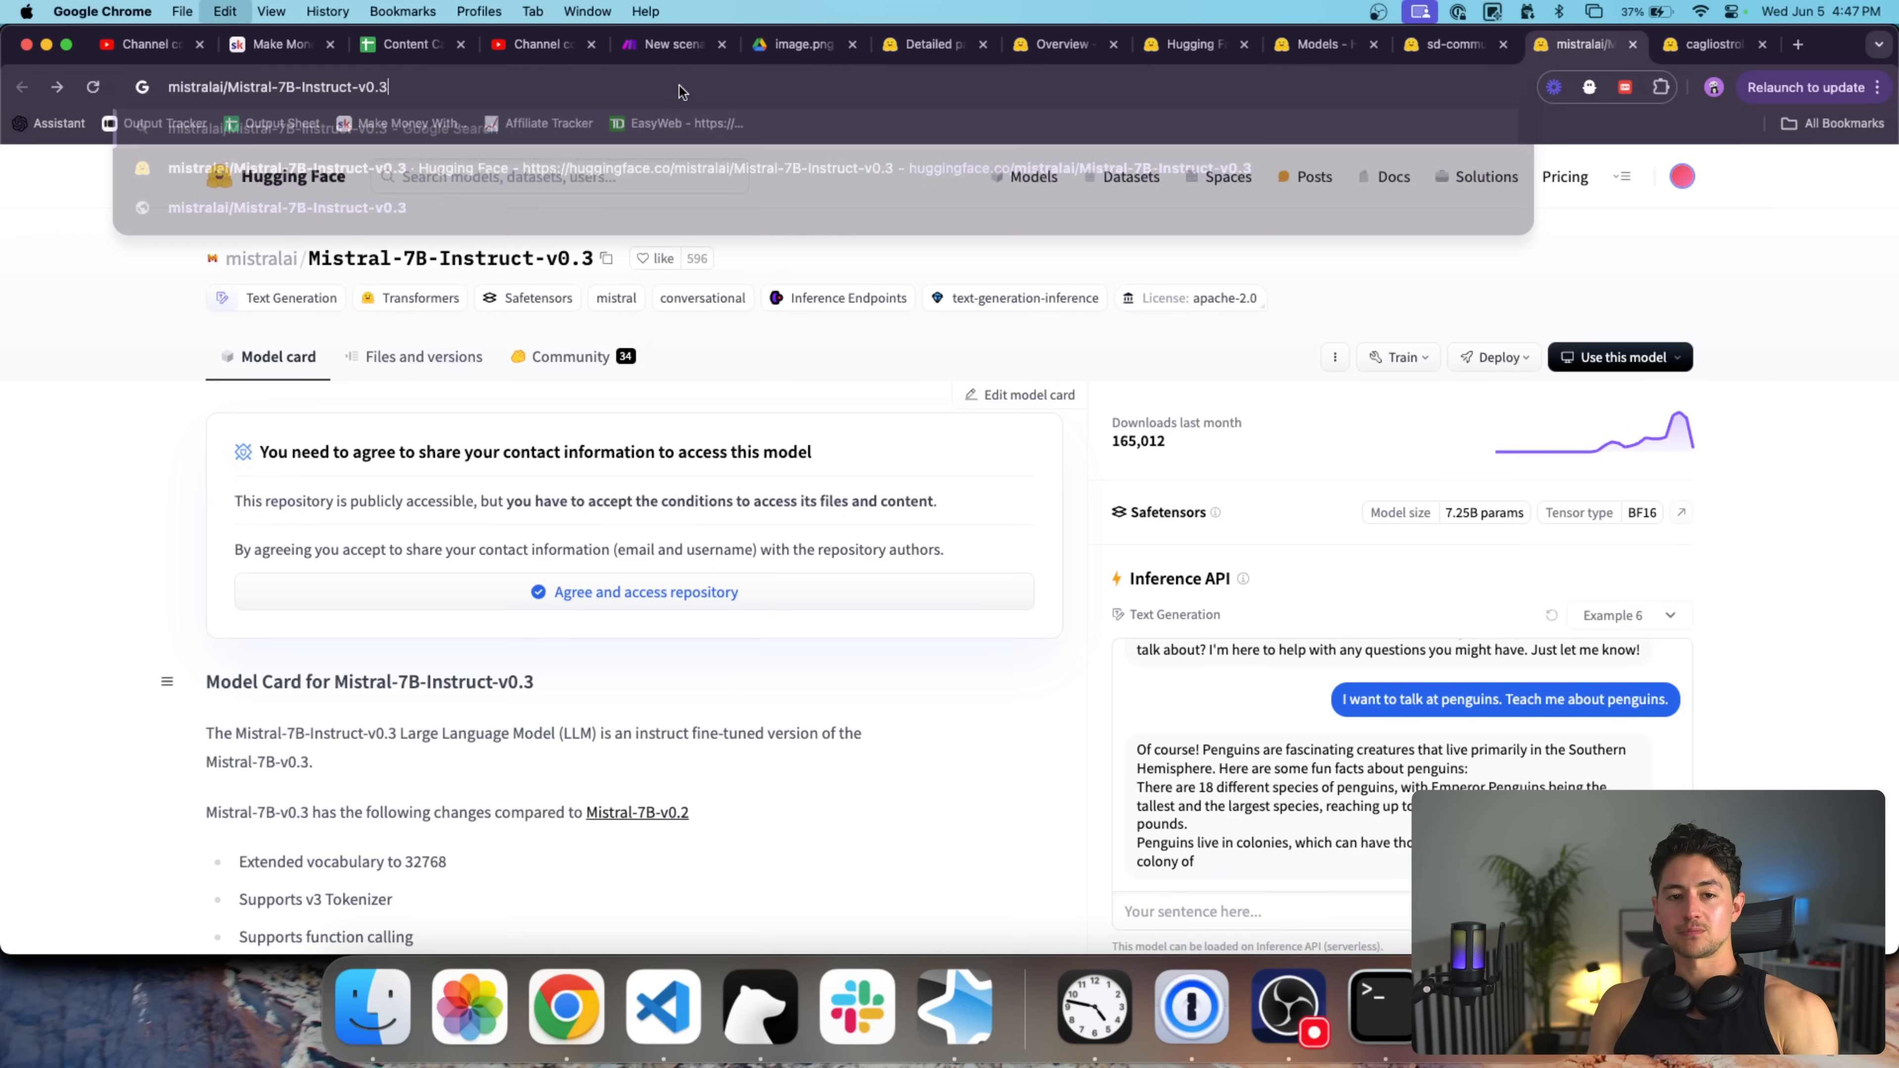
pyautogui.press('cmd+a')
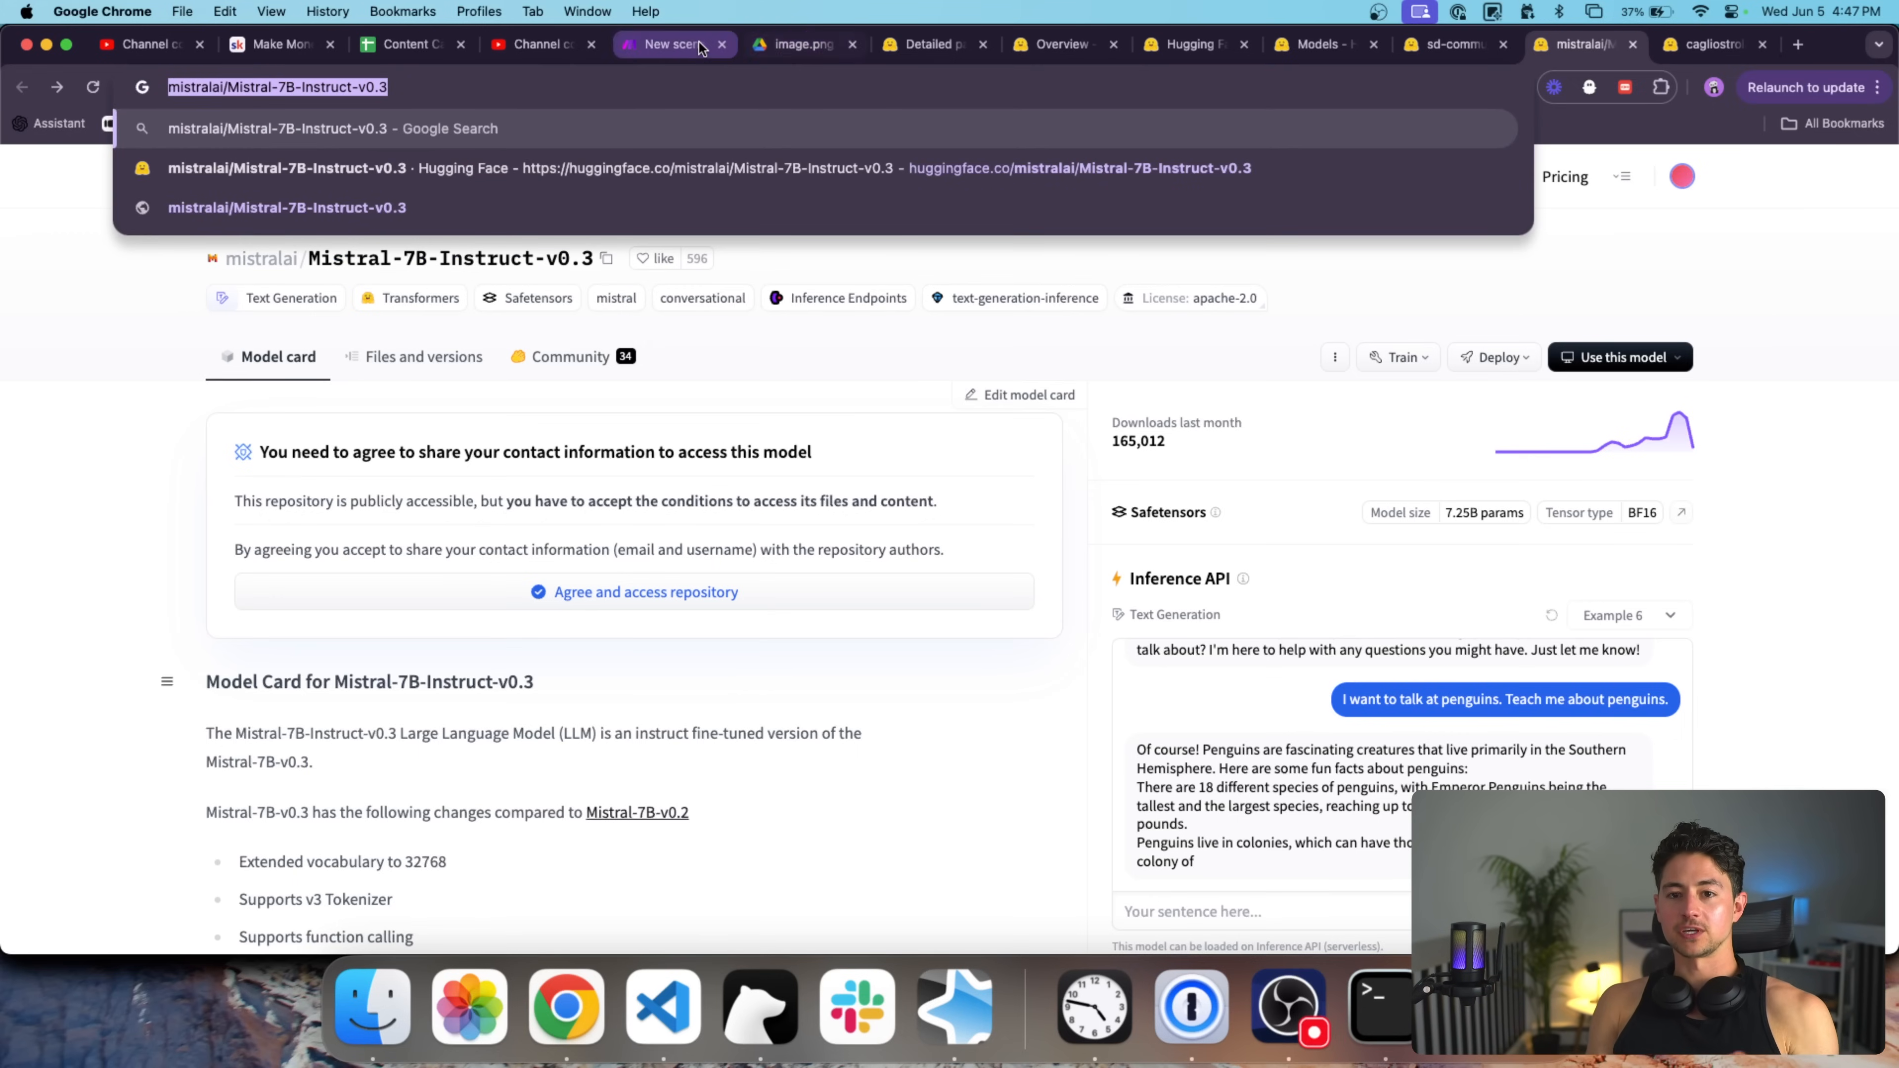
# Reopen the HTTP request settings in Make and select the API base of the URL.
pyautogui.click(701, 47)
pyautogui.click(668, 486)
pyautogui.moveTo(1130, 266); pyautogui.dragTo(770, 263)
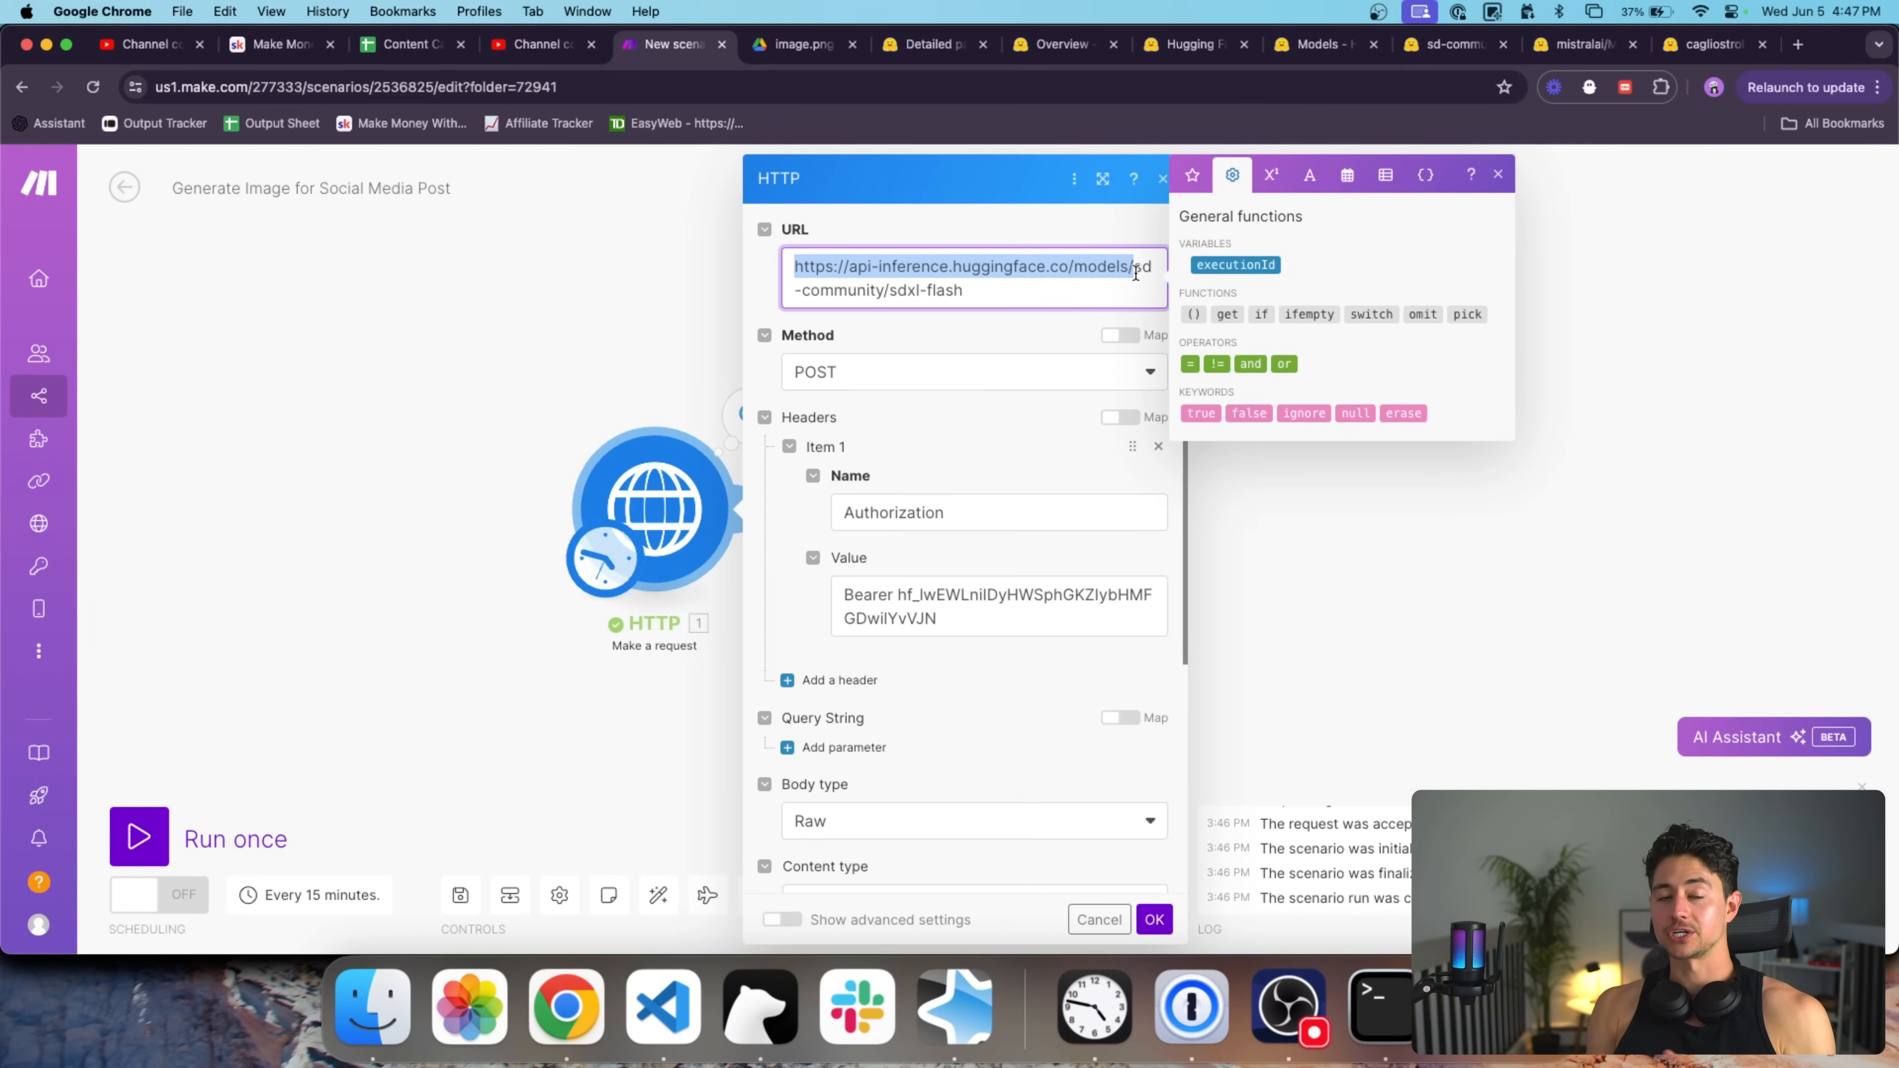
# Close the HTTP settings and rename the HTTP module to 'Send API Request to Huggingface'.
pyautogui.click(1154, 919)
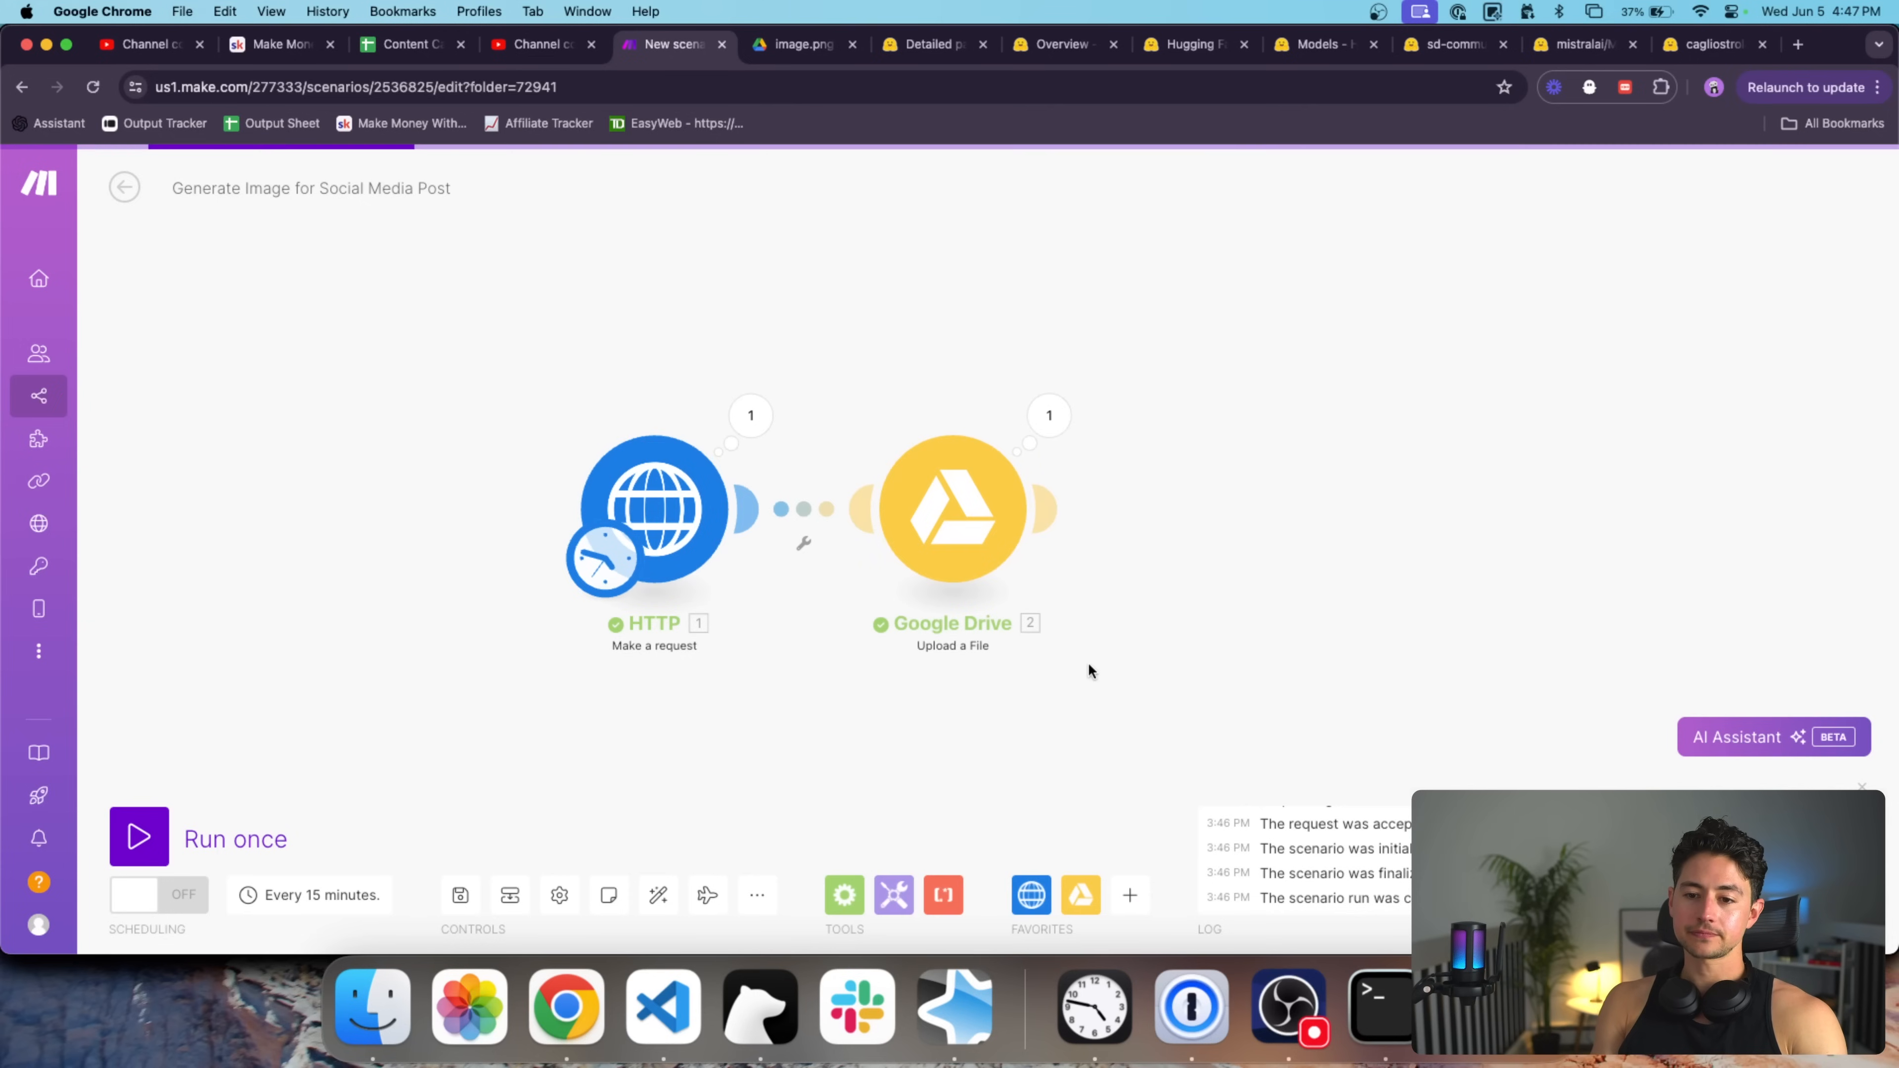
pyautogui.moveTo(875, 472); pyautogui.dragTo(1082, 308)
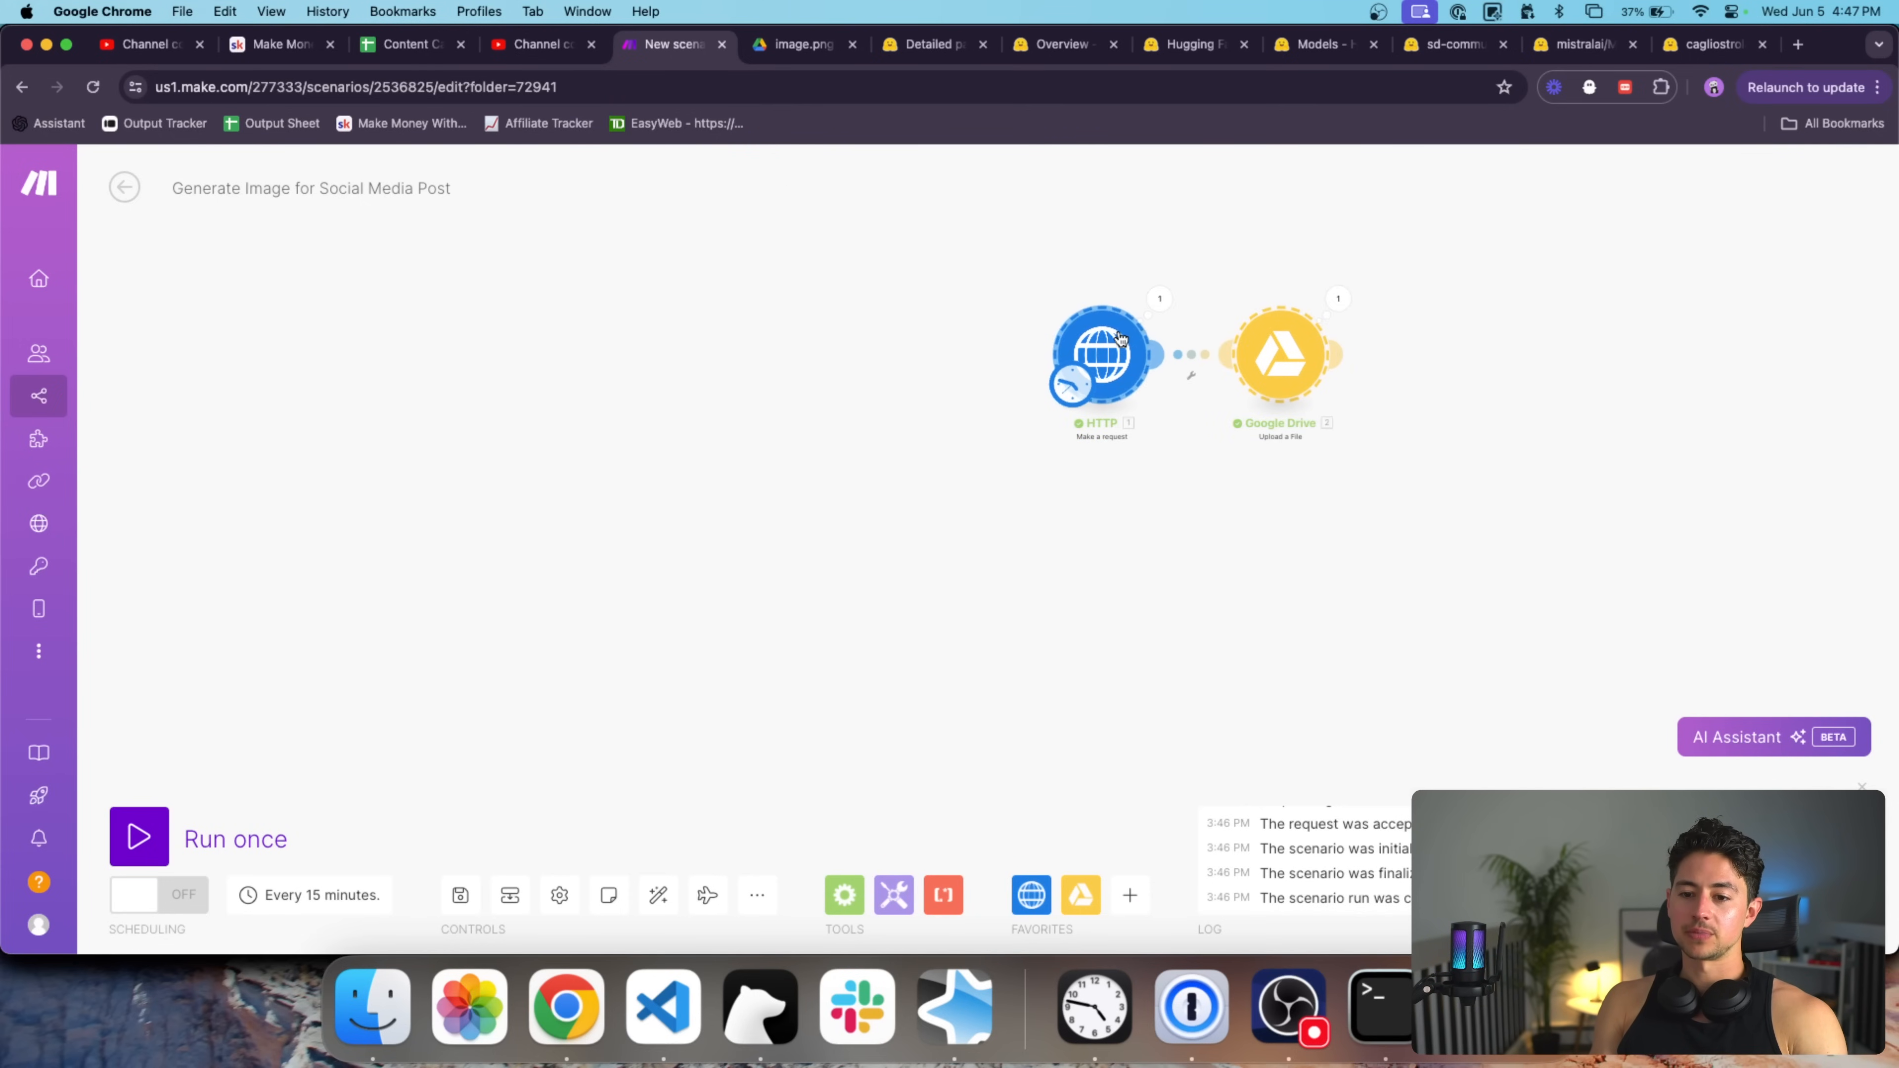
pyautogui.rightClick(1085, 315)
pyautogui.click(1179, 472)
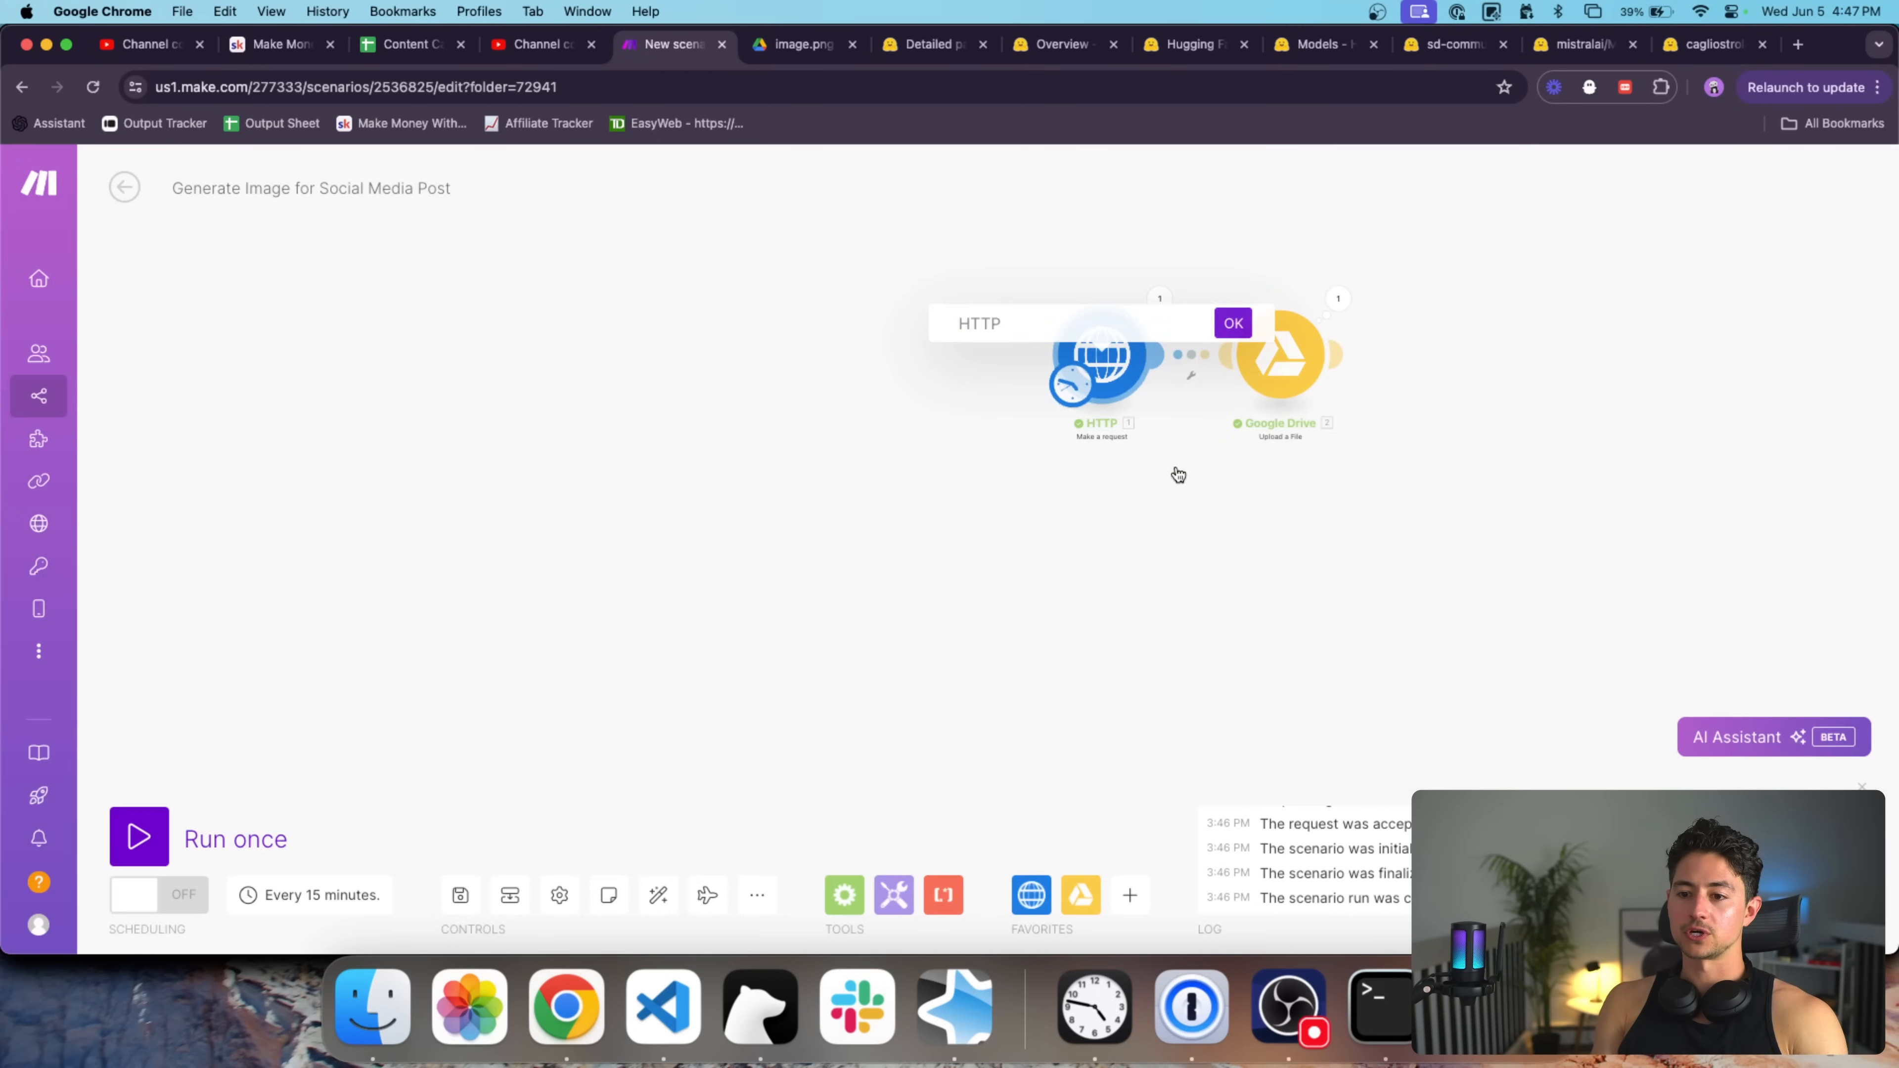
pyautogui.write('Send API')
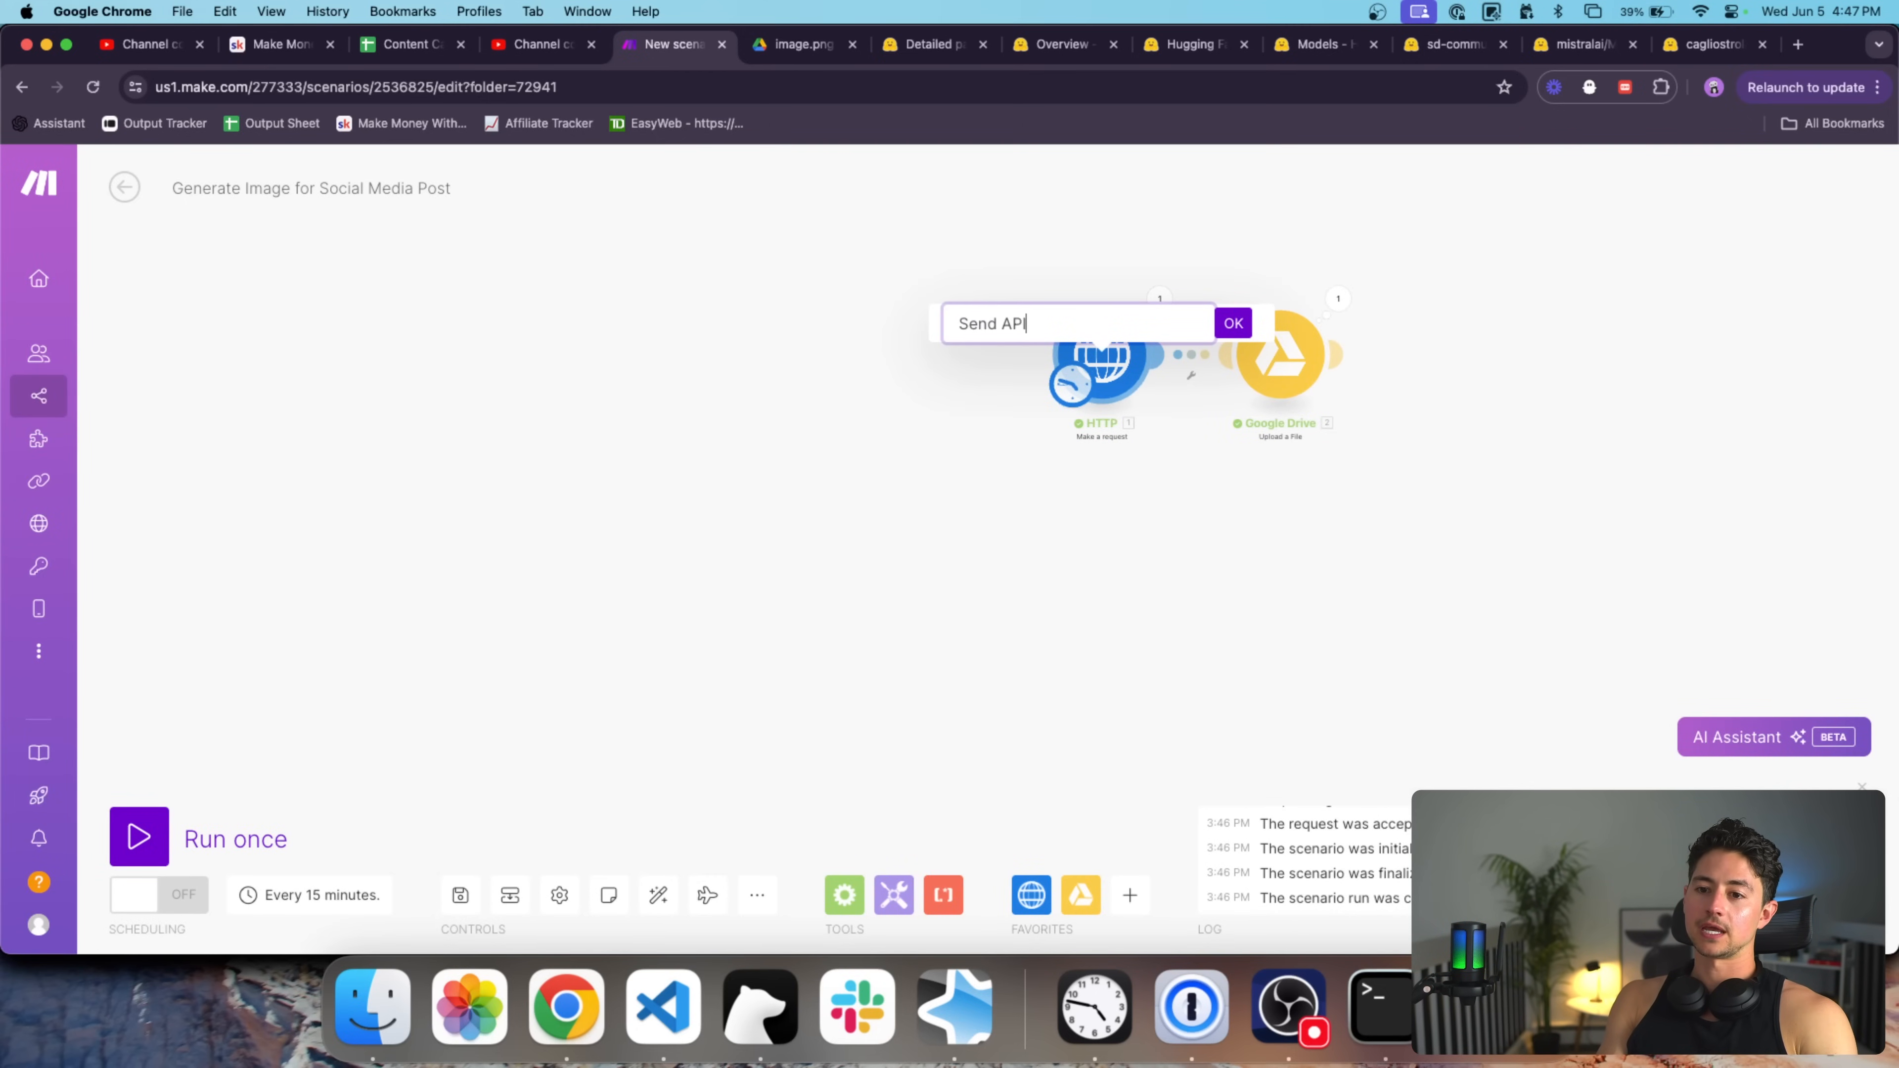
pyautogui.write(' Request to Huggingface')
pyautogui.press('Return')
# Rename the Google Drive module to 'Convert Image to PNG'.
pyautogui.moveTo(1233, 484); pyautogui.dragTo(1068, 494)
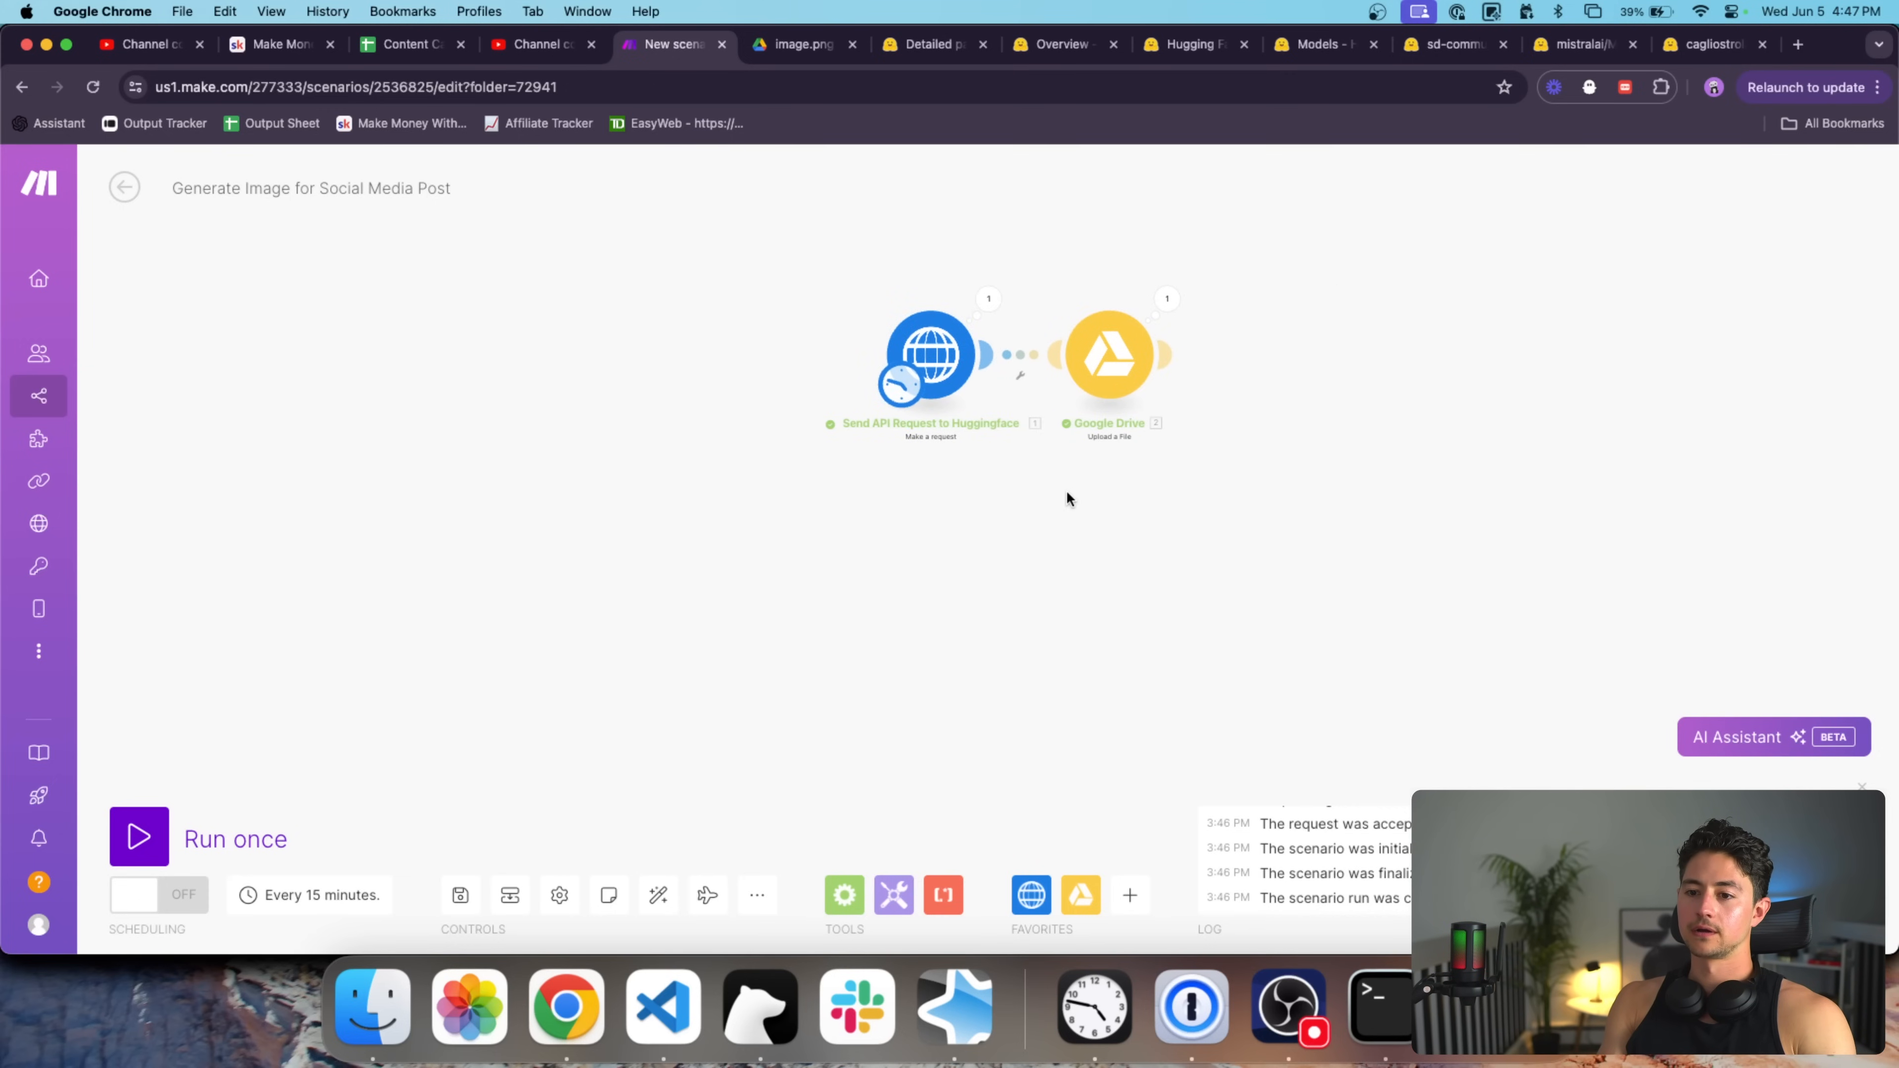
pyautogui.rightClick(1105, 355)
pyautogui.click(1195, 464)
pyautogui.write('Convert Image to PNG')
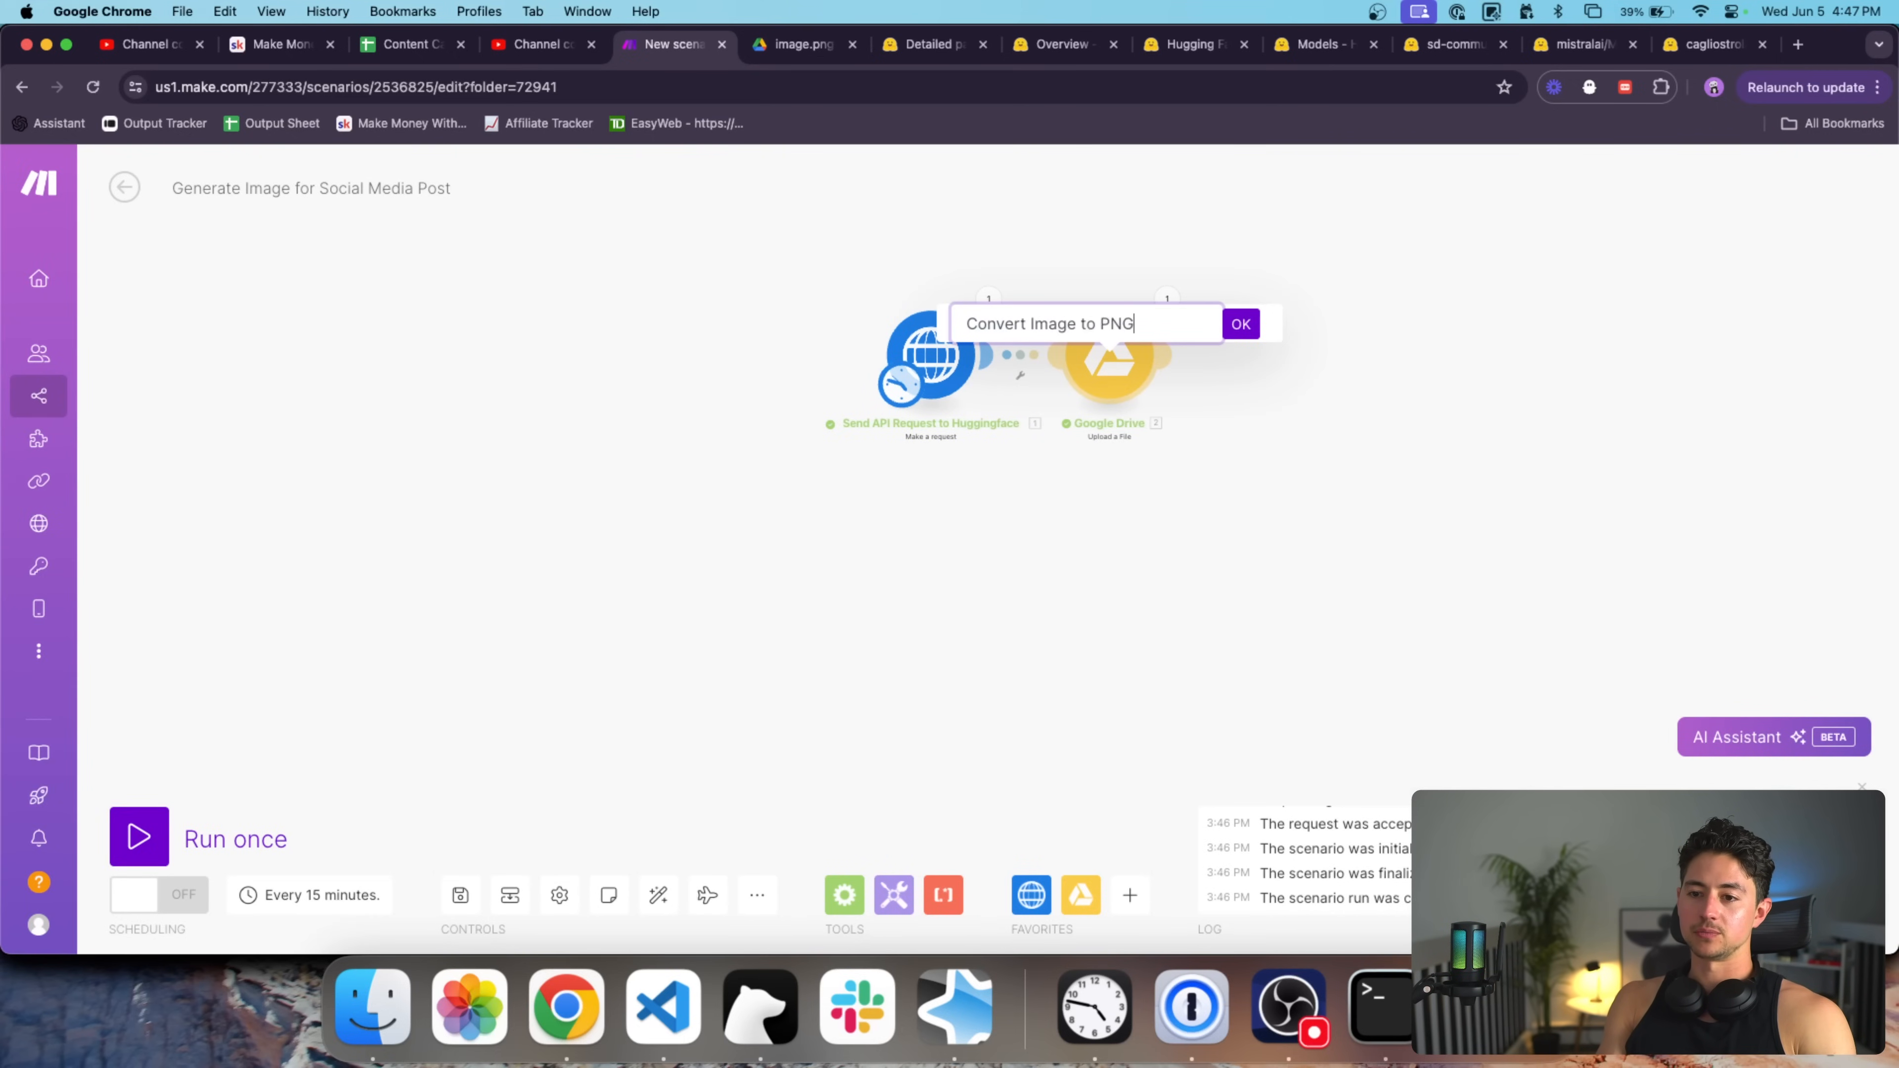
pyautogui.press('Return')
# Rename the request module again to 'Send Image Request to HF'.
pyautogui.rightClick(924, 346)
pyautogui.click(979, 467)
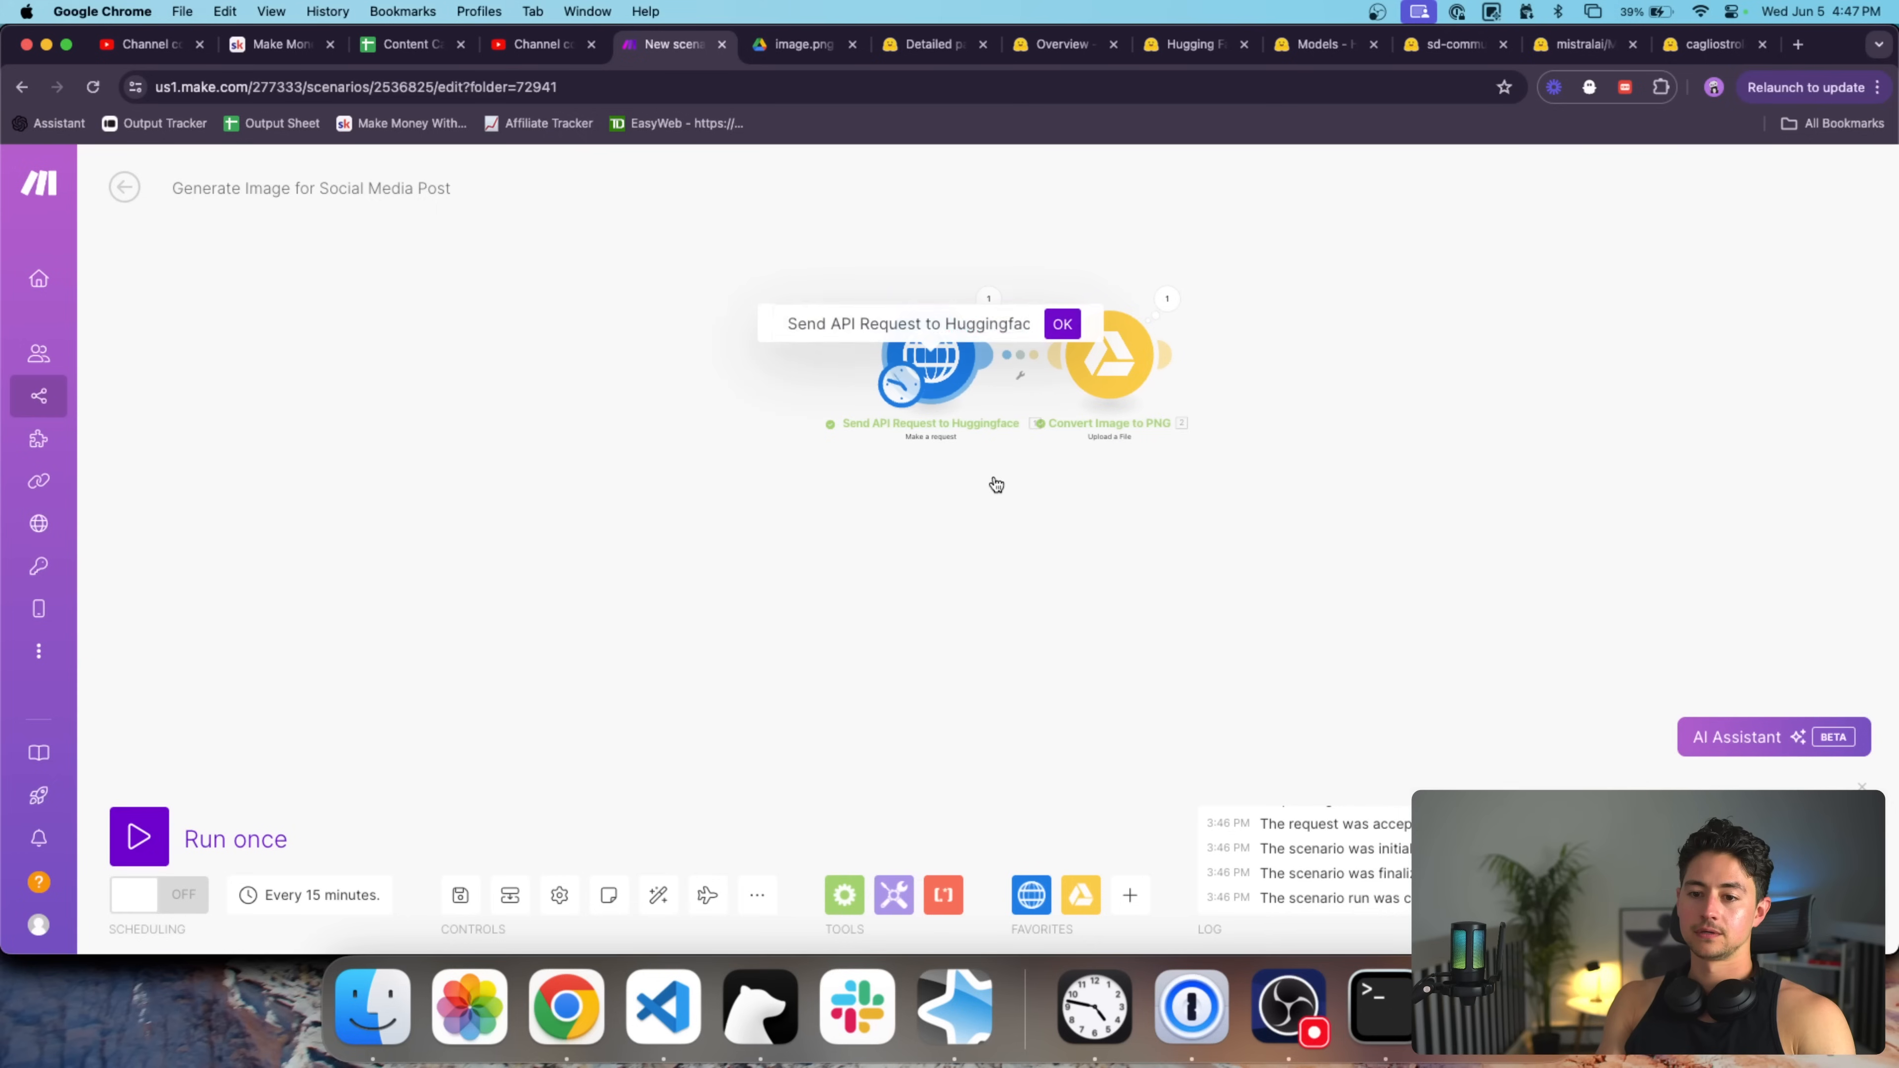
pyautogui.doubleClick(831, 323)
pyautogui.press('BackSpace')
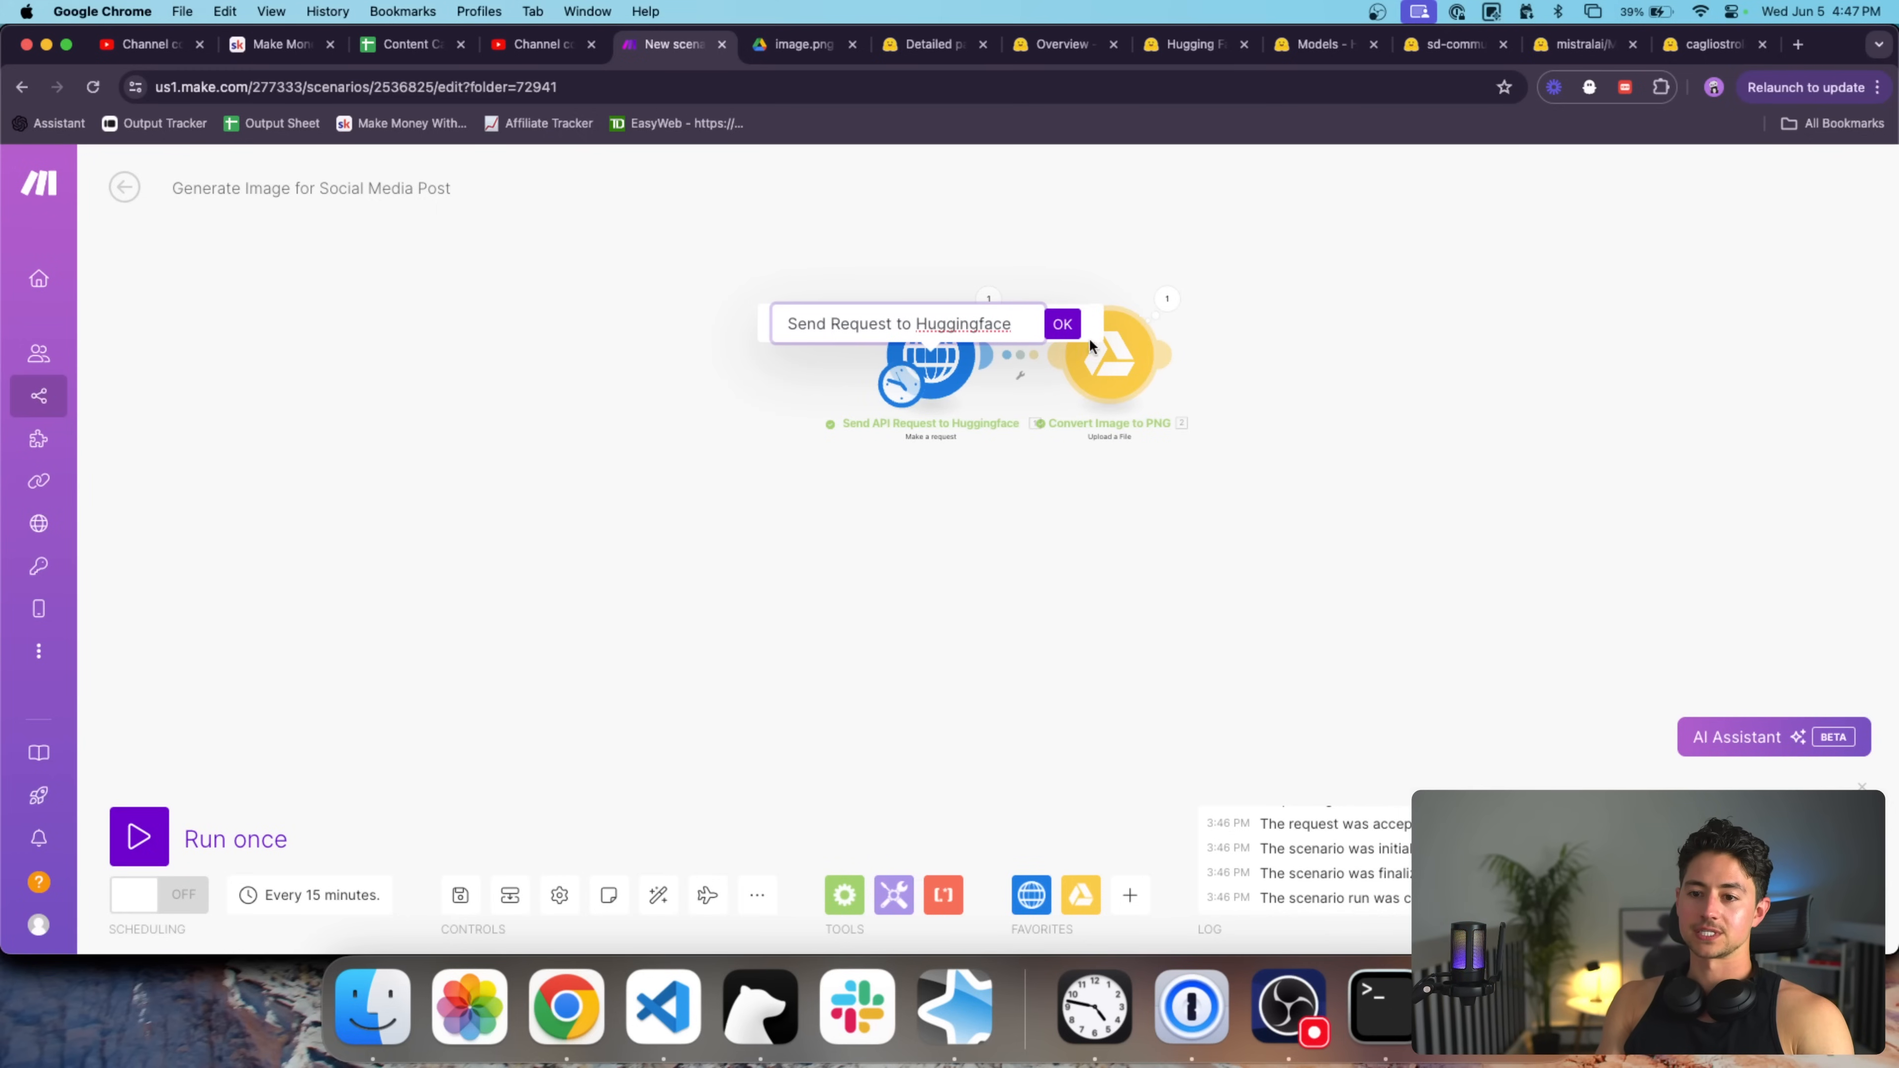
pyautogui.doubleClick(998, 321)
pyautogui.write('HF')
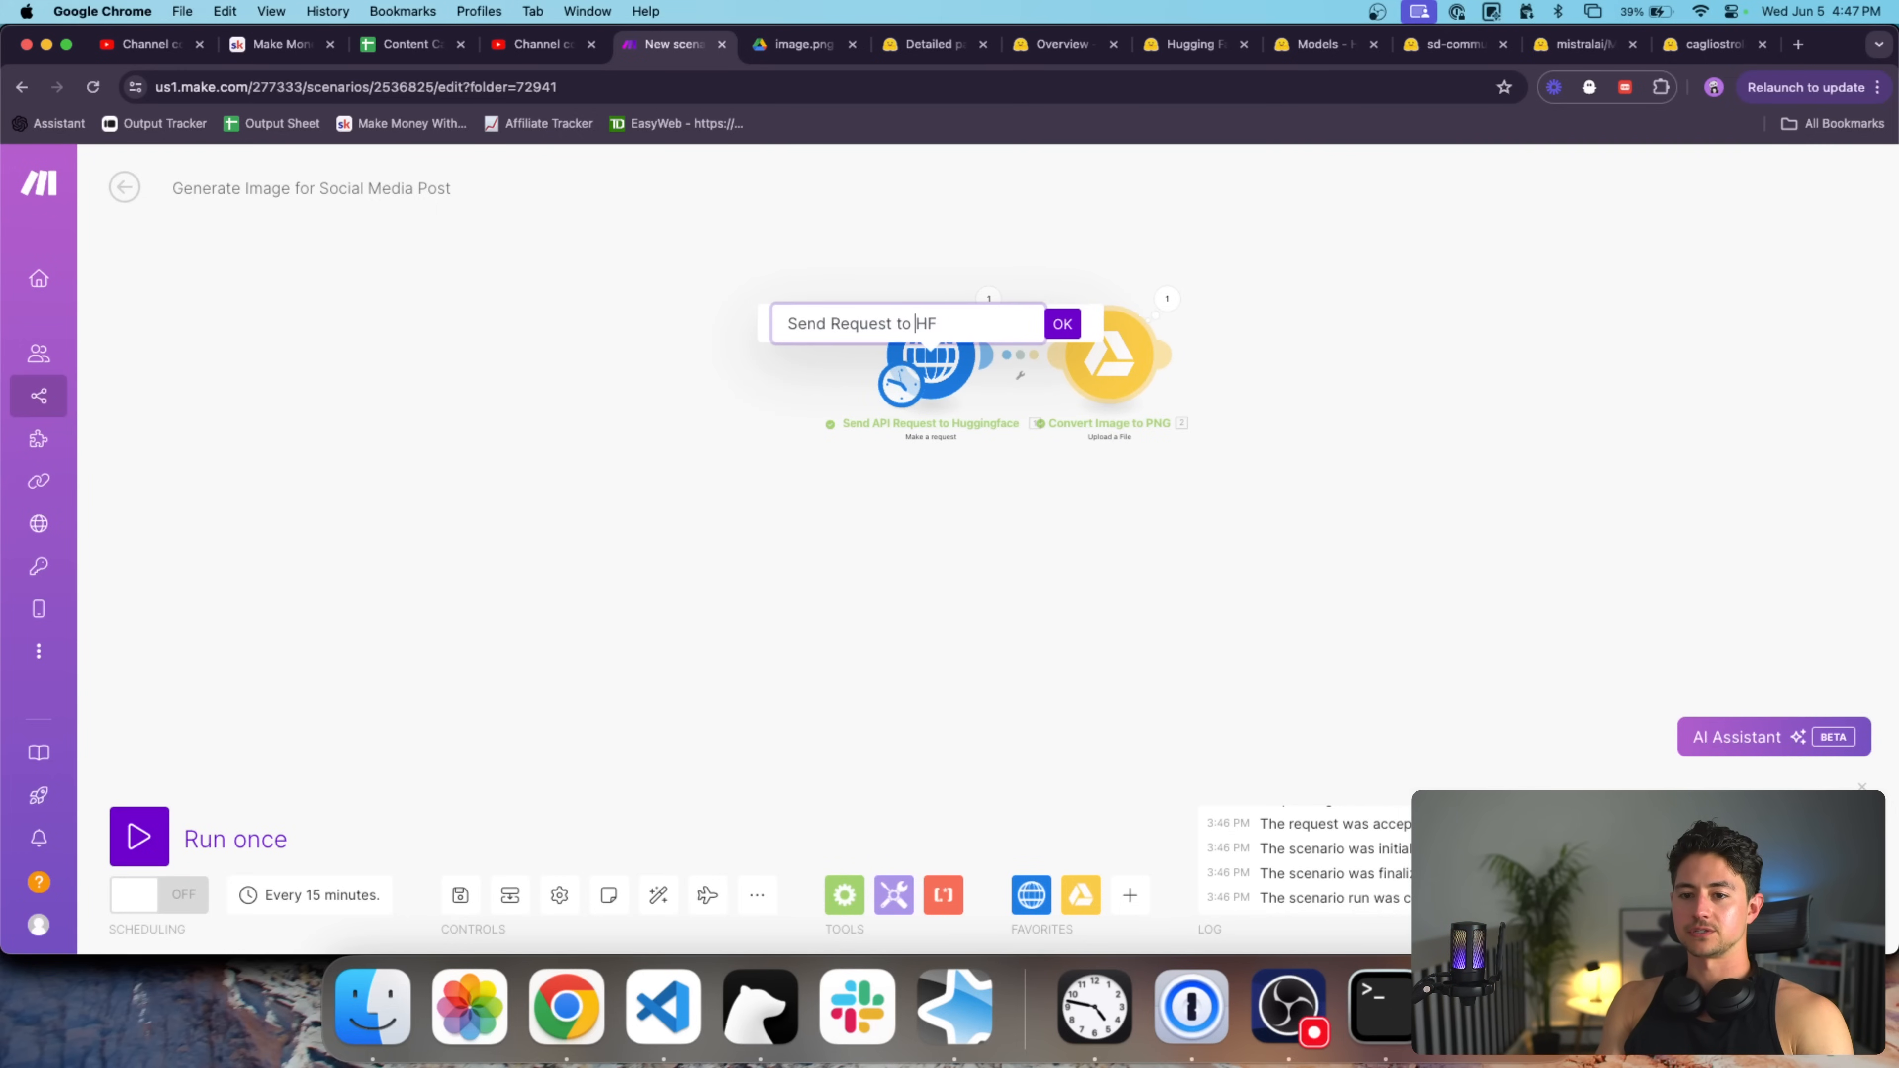
pyautogui.write('Image')
pyautogui.press('Return')
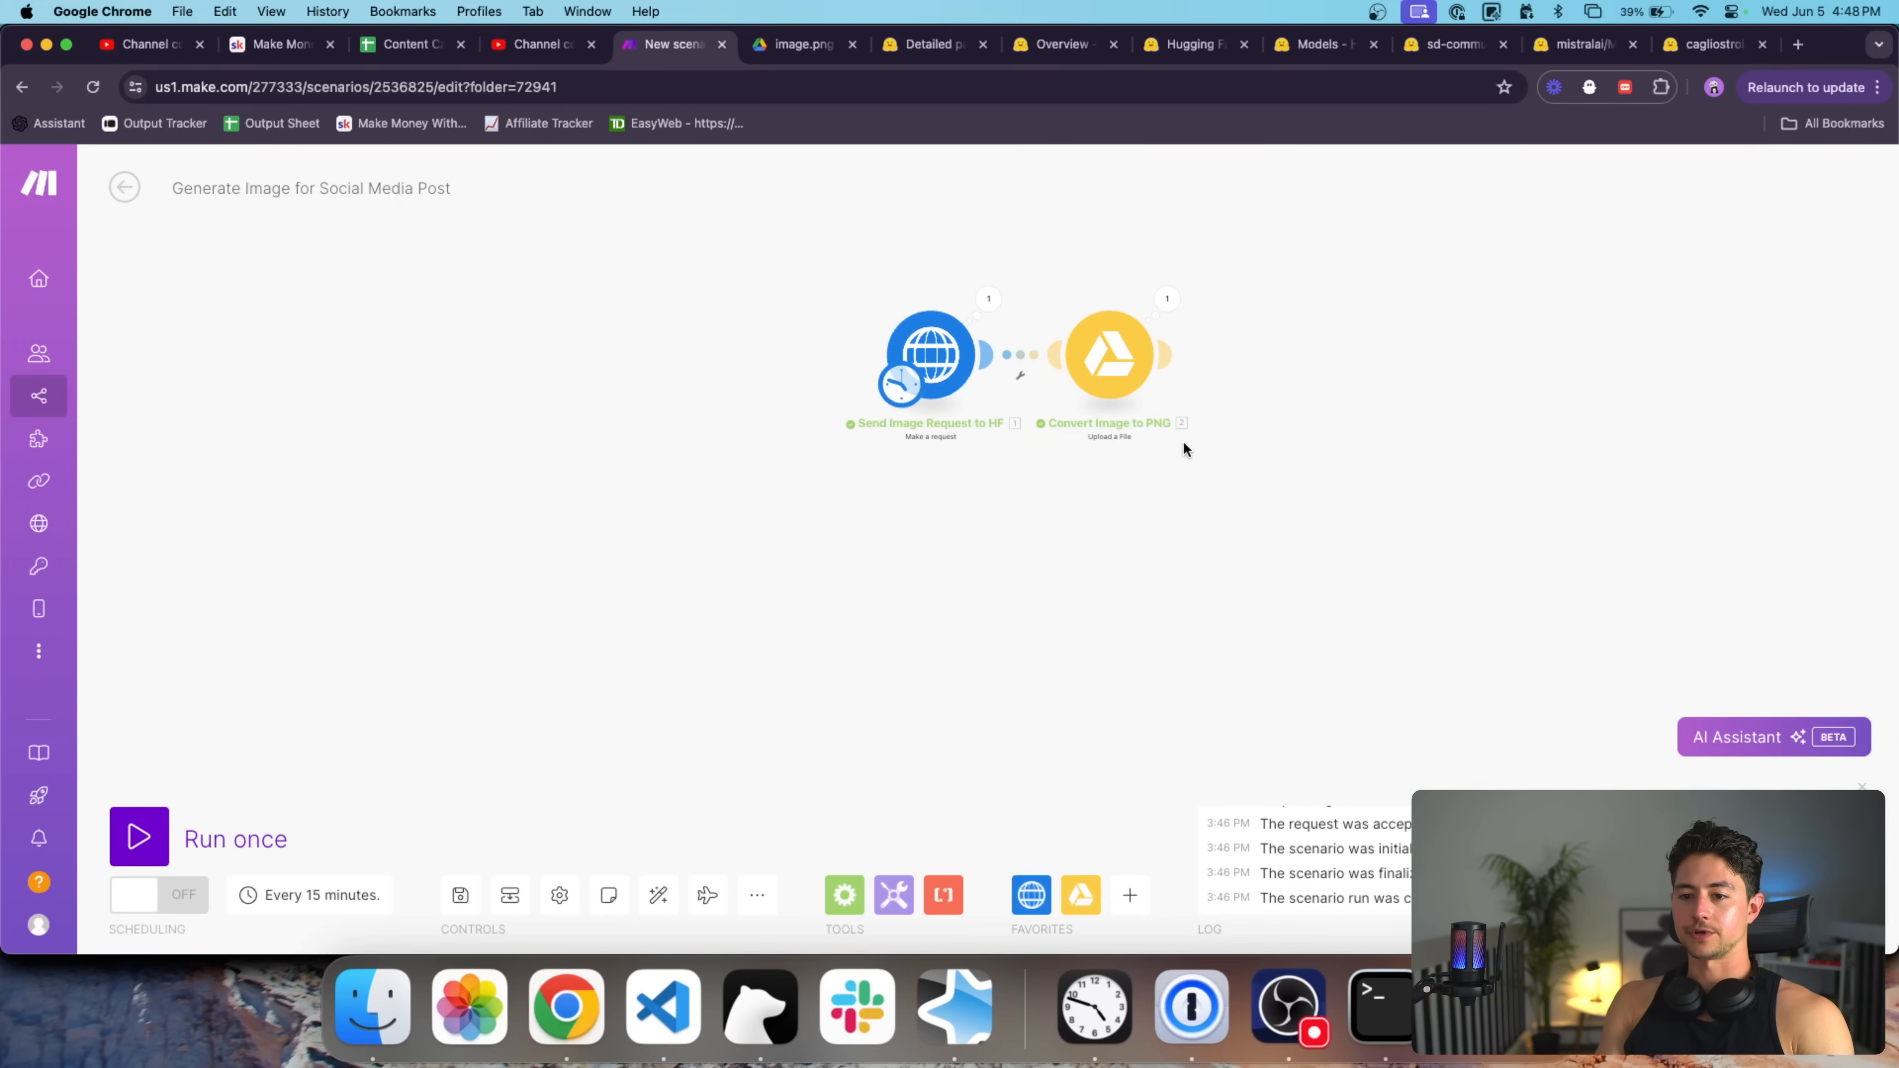
pyautogui.moveTo(918, 344); pyautogui.dragTo(1116, 371)
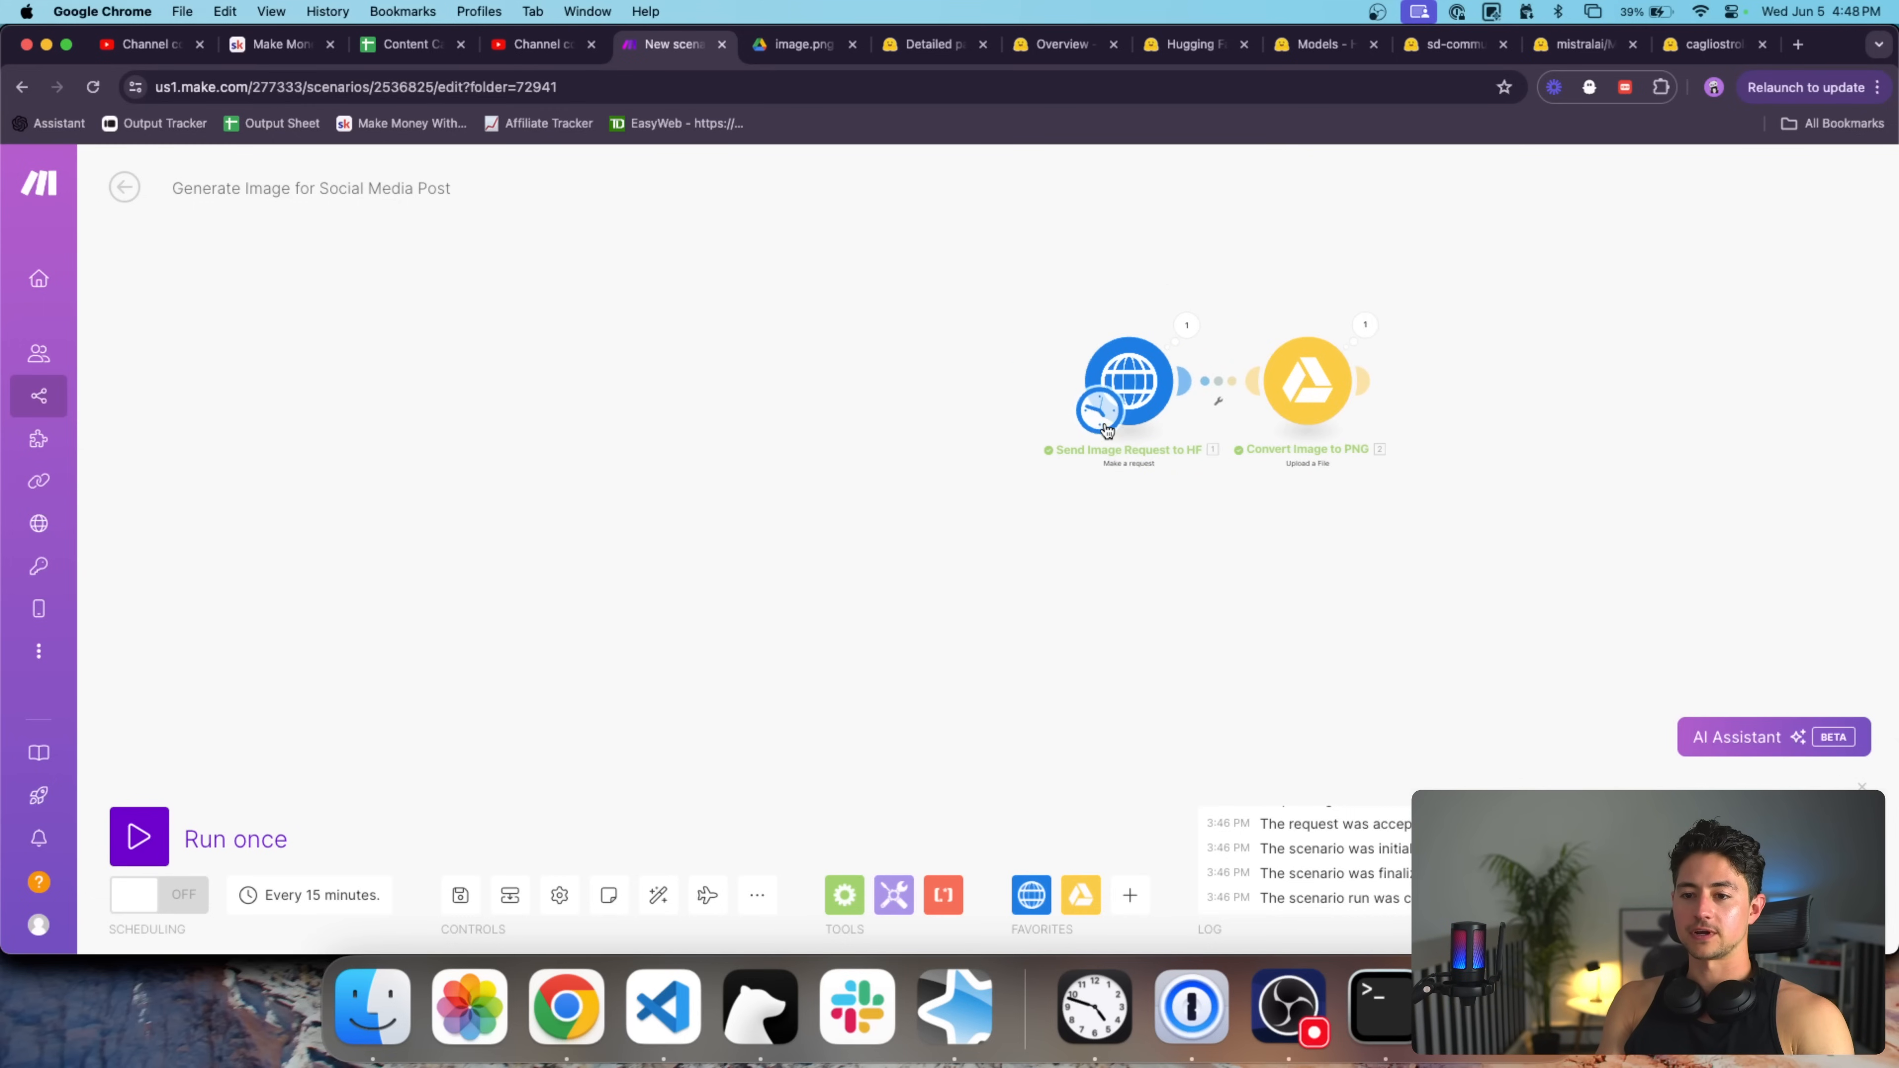
pyautogui.click(1129, 896)
# Add a Google Sheets Search Rows module placed before the HTTP module.
pyautogui.write('sheet')
pyautogui.click(1237, 383)
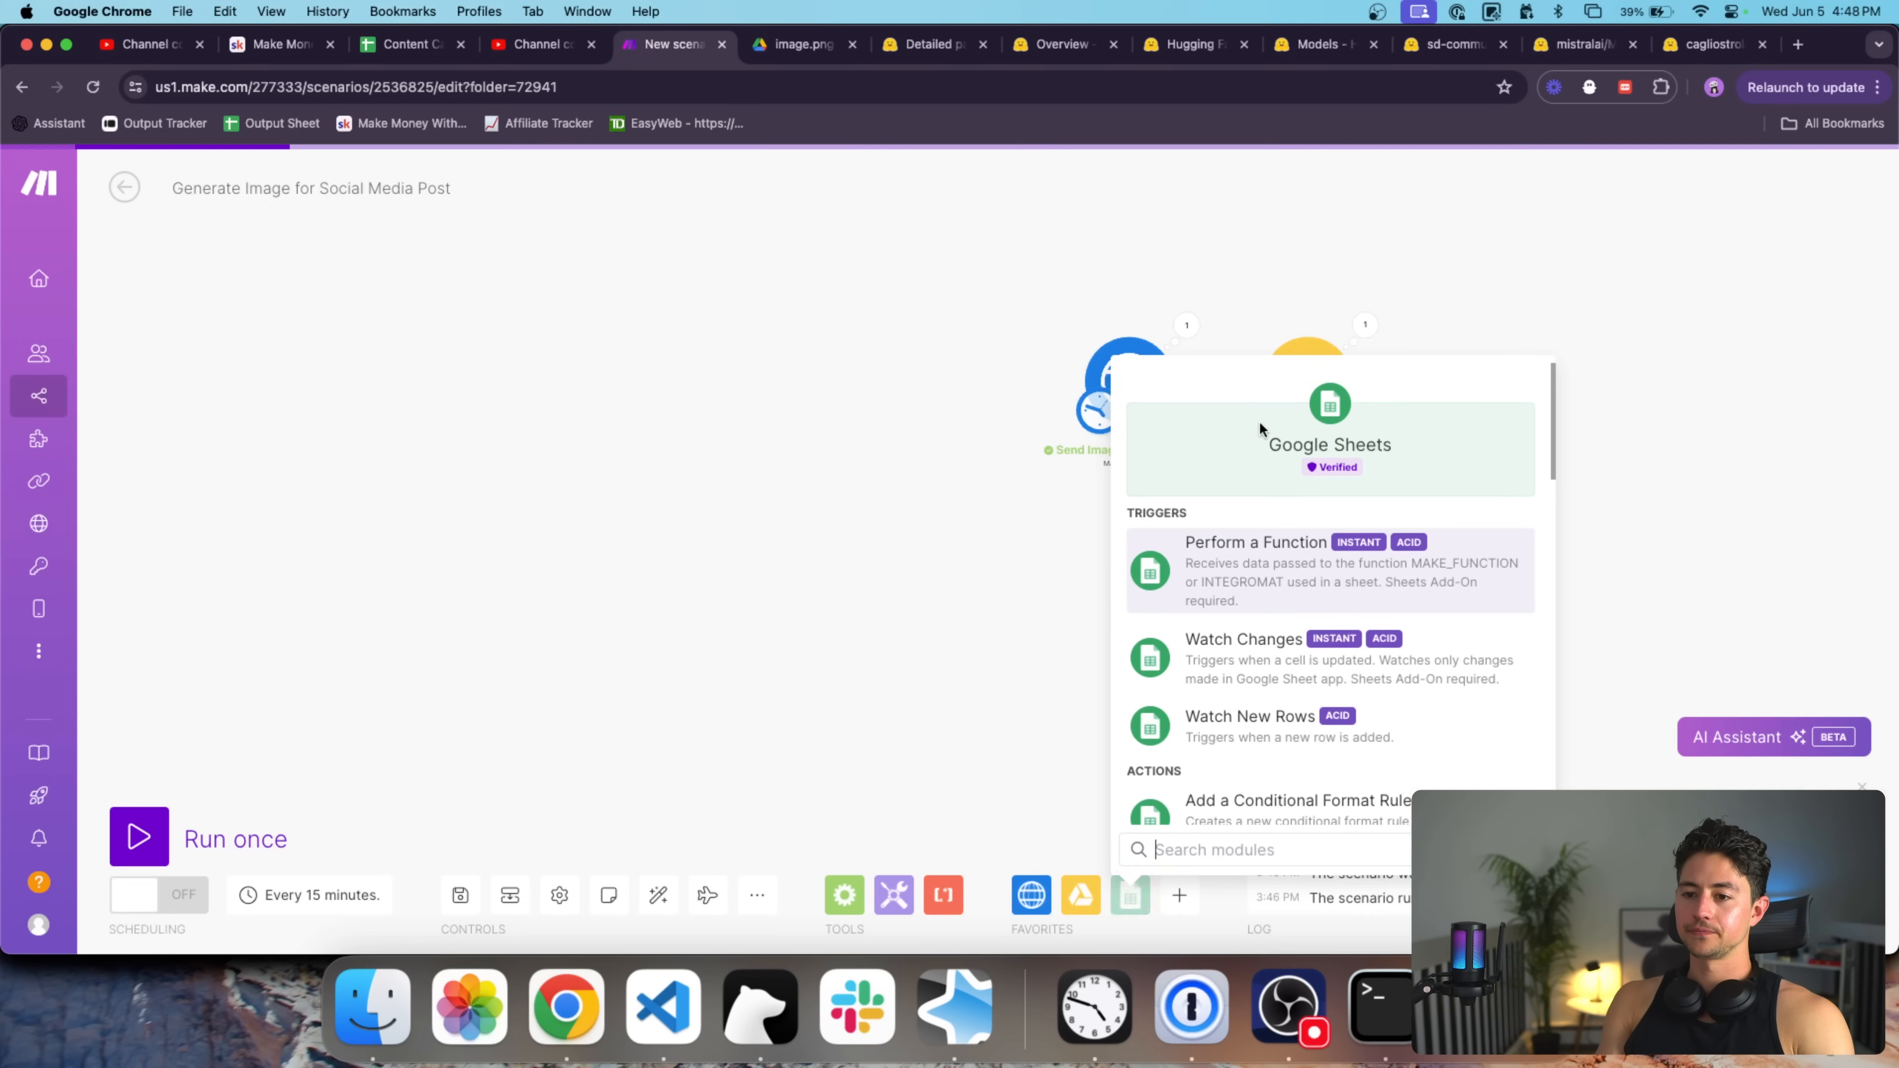
pyautogui.scroll(-10, 1313, 609)
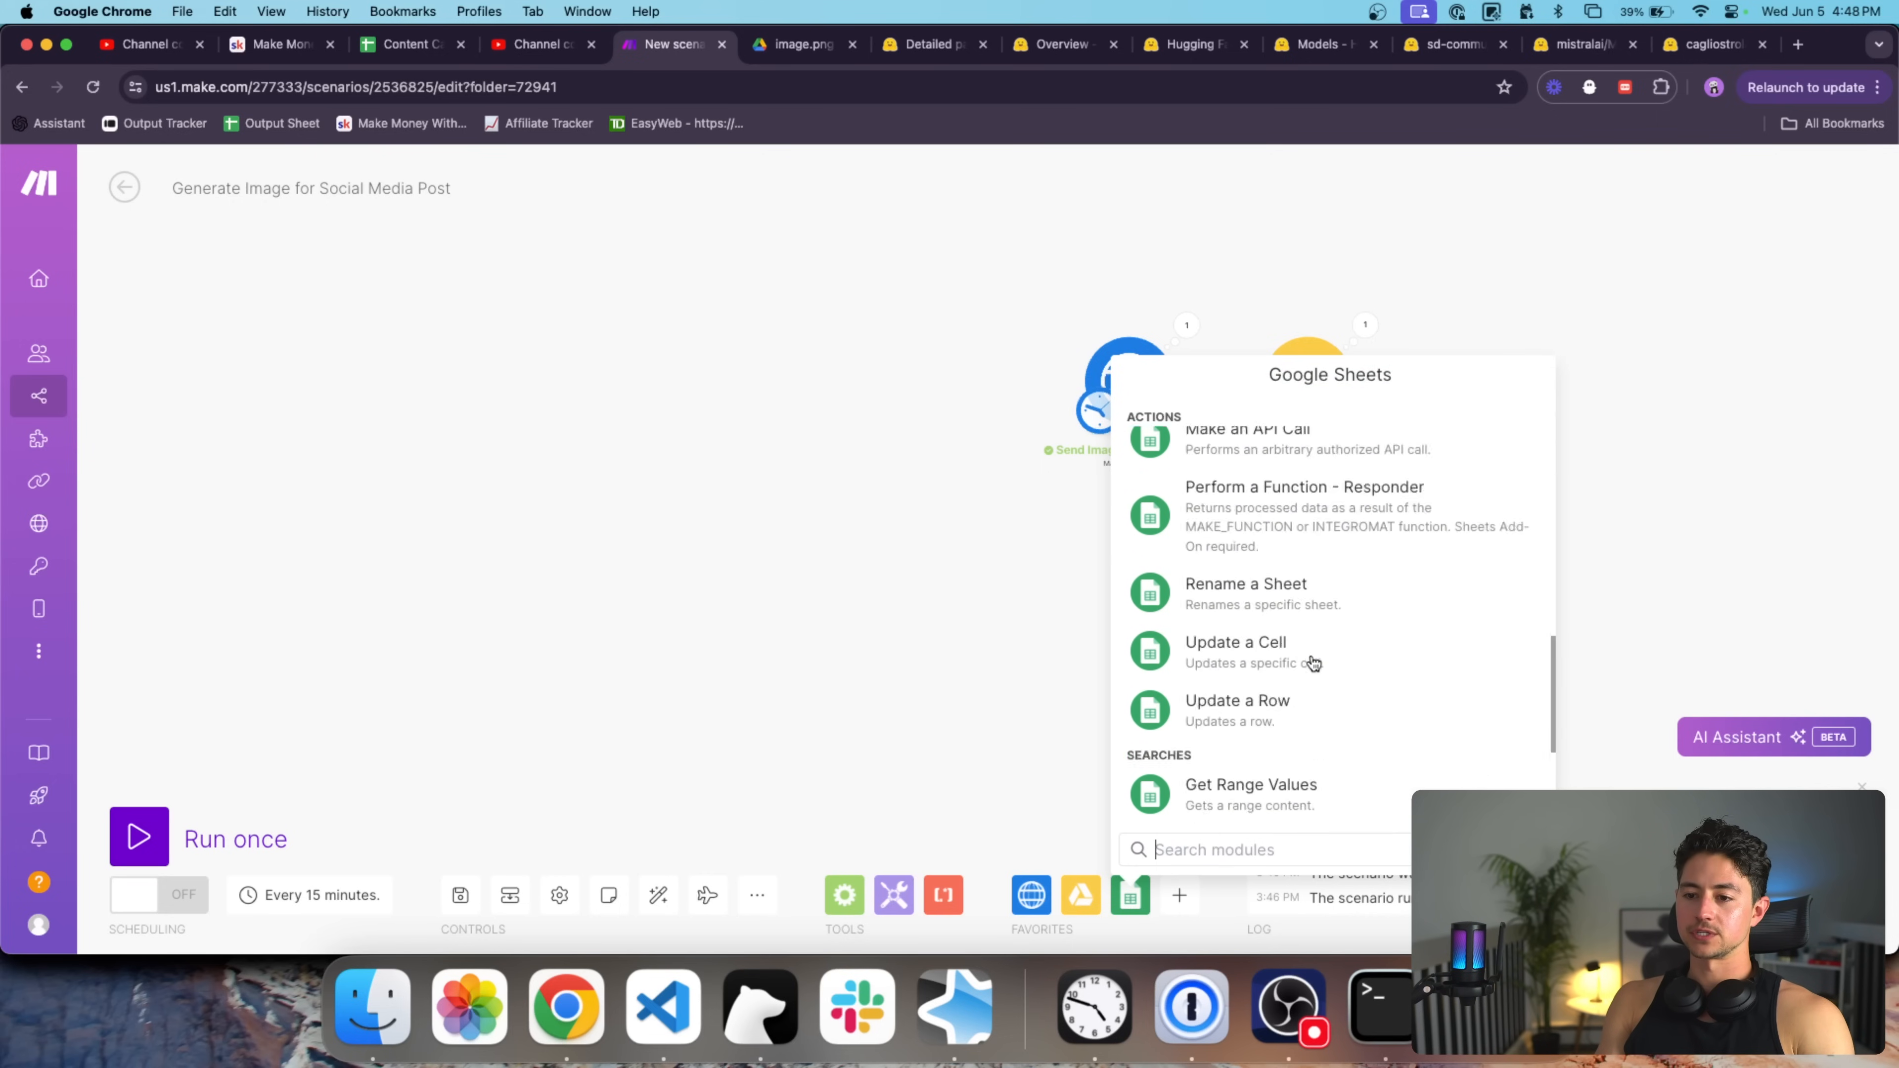
pyautogui.click(1305, 737)
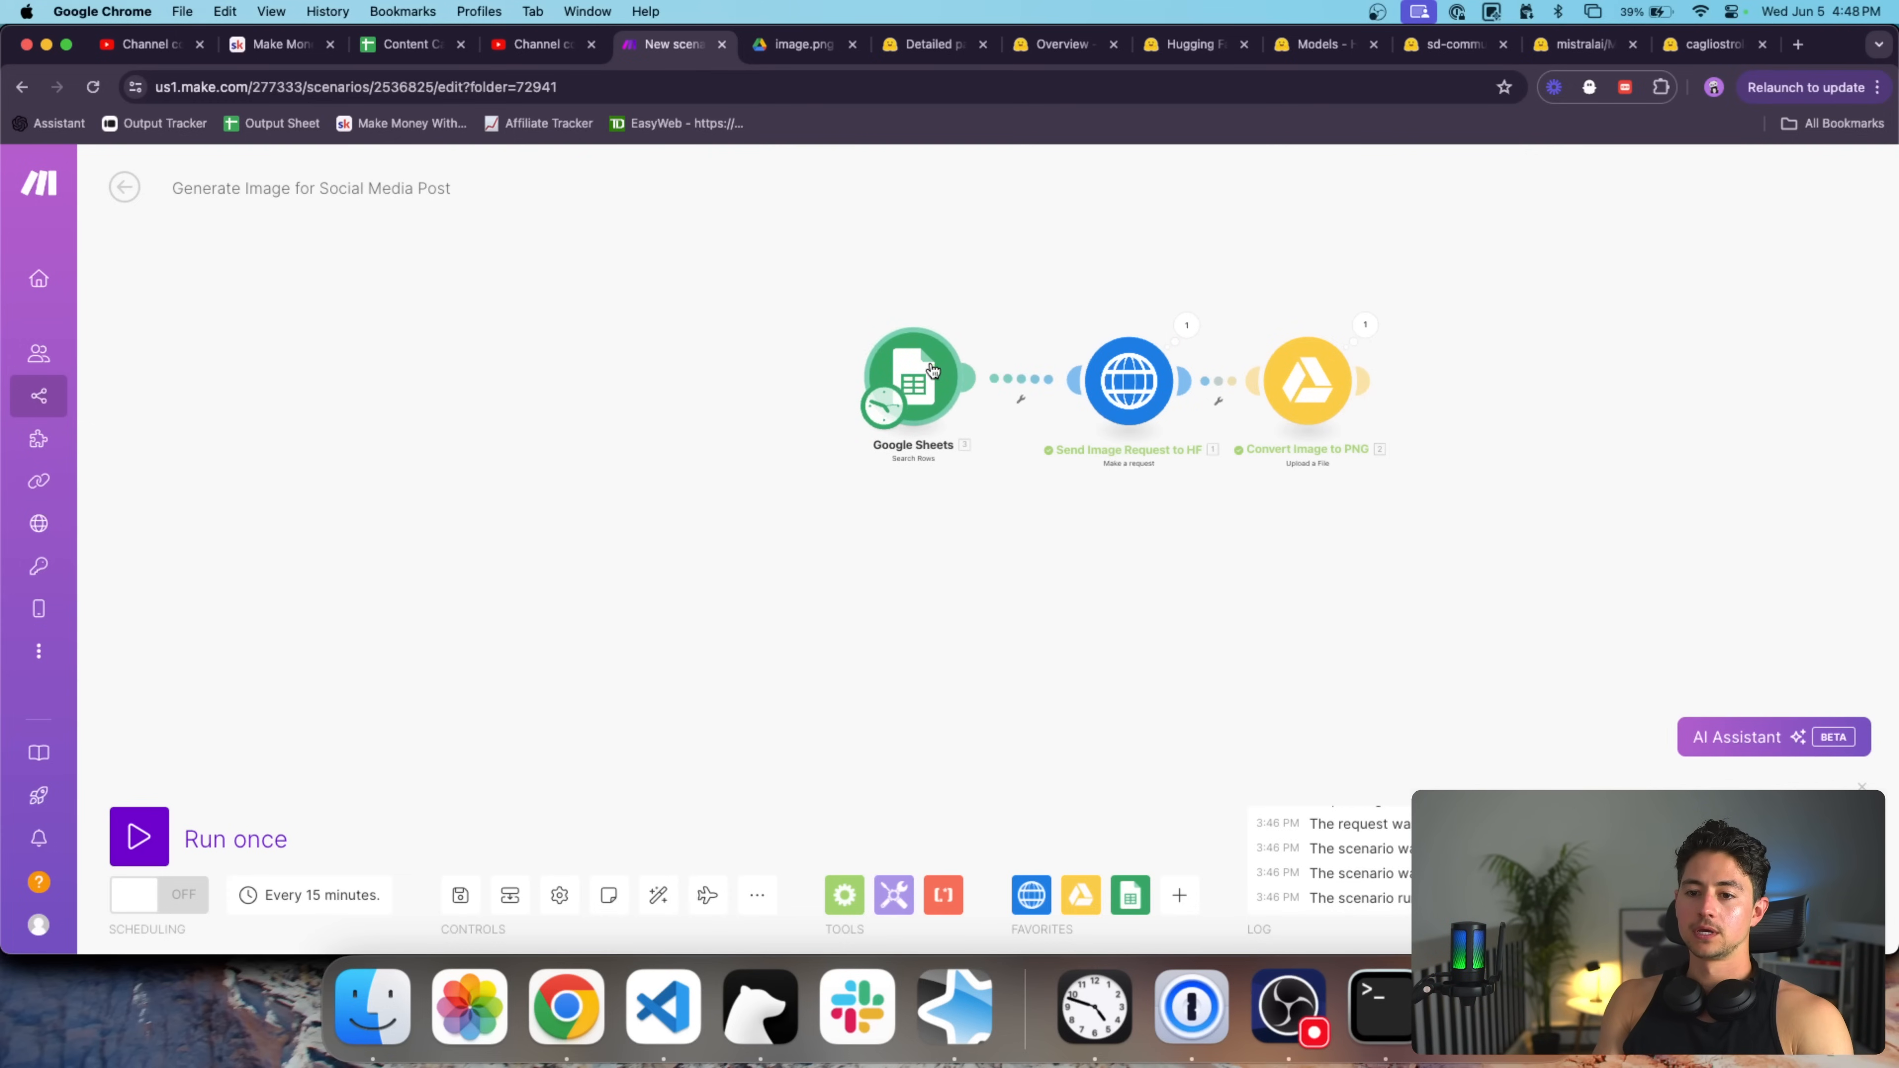
pyautogui.click(961, 372)
# Open Google Sheets in a new browser tab.
pyautogui.press('super+t')
pyautogui.write('sheets')
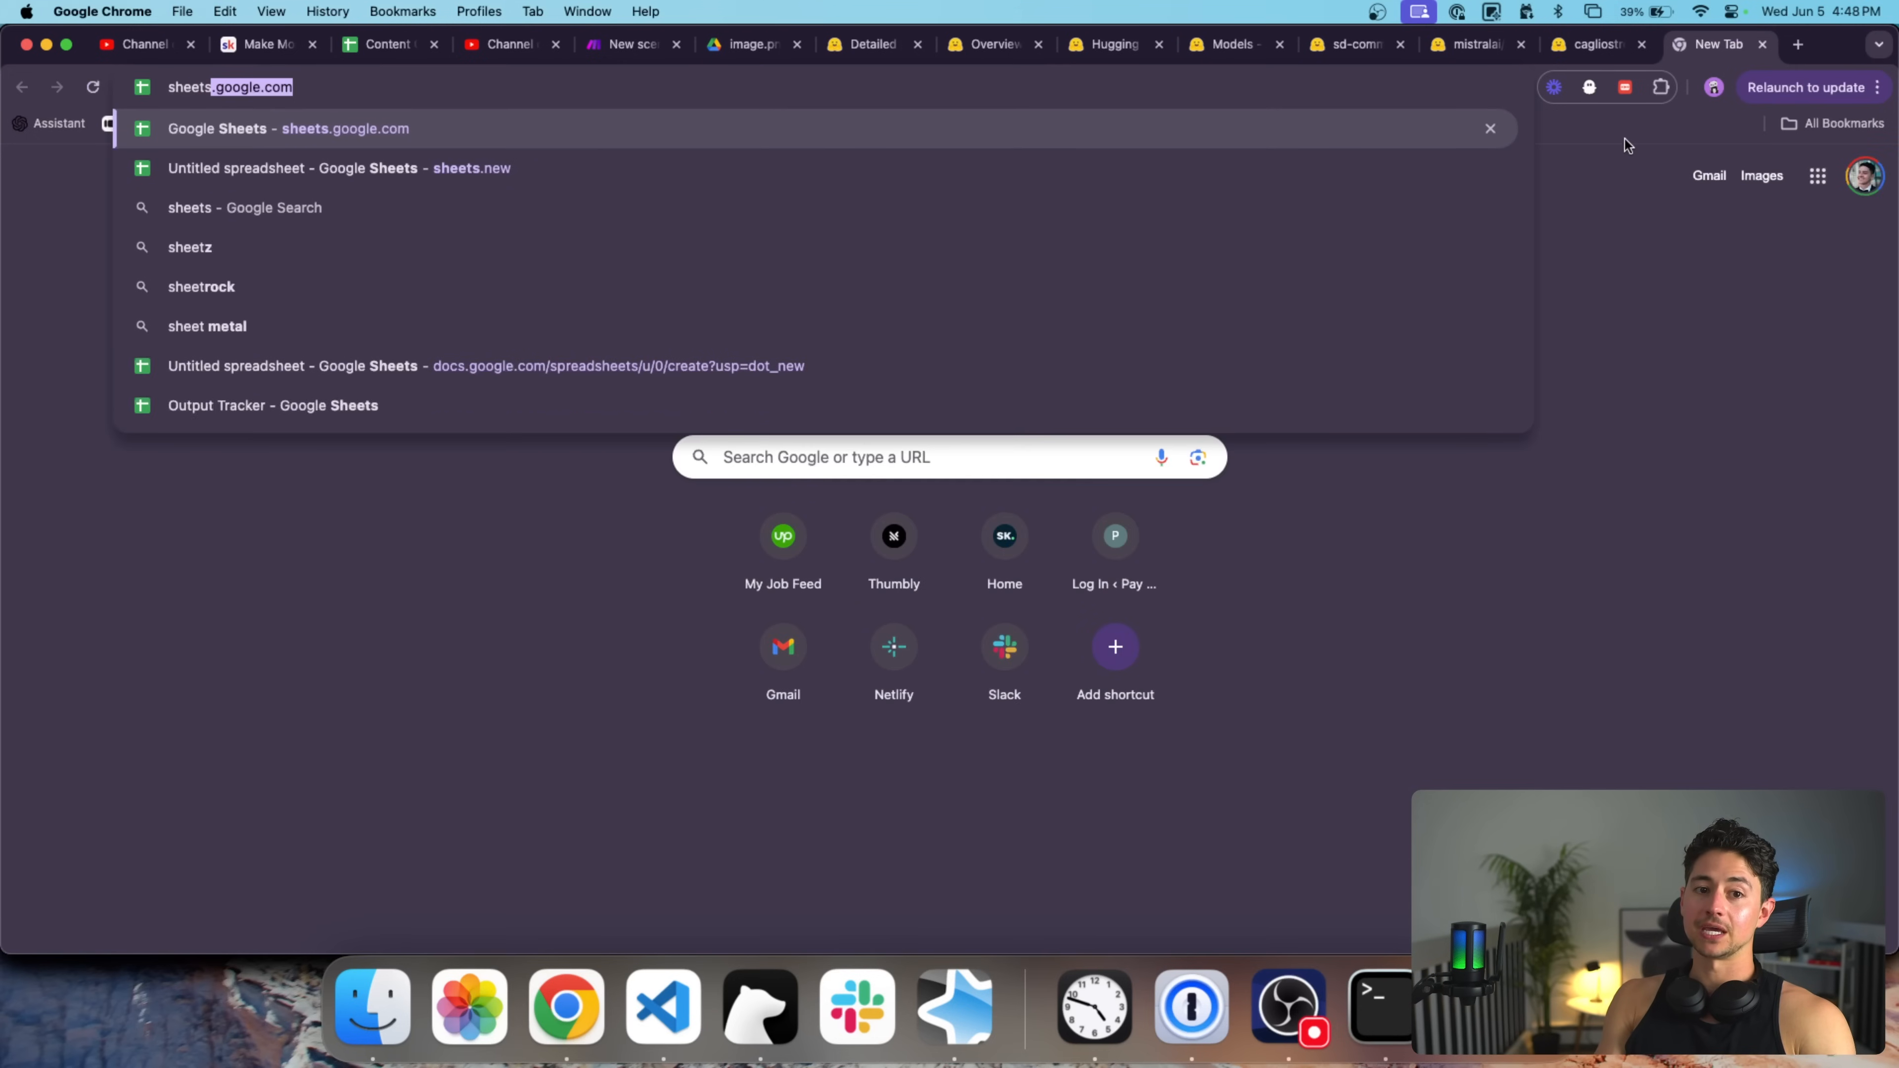
pyautogui.press('Return')
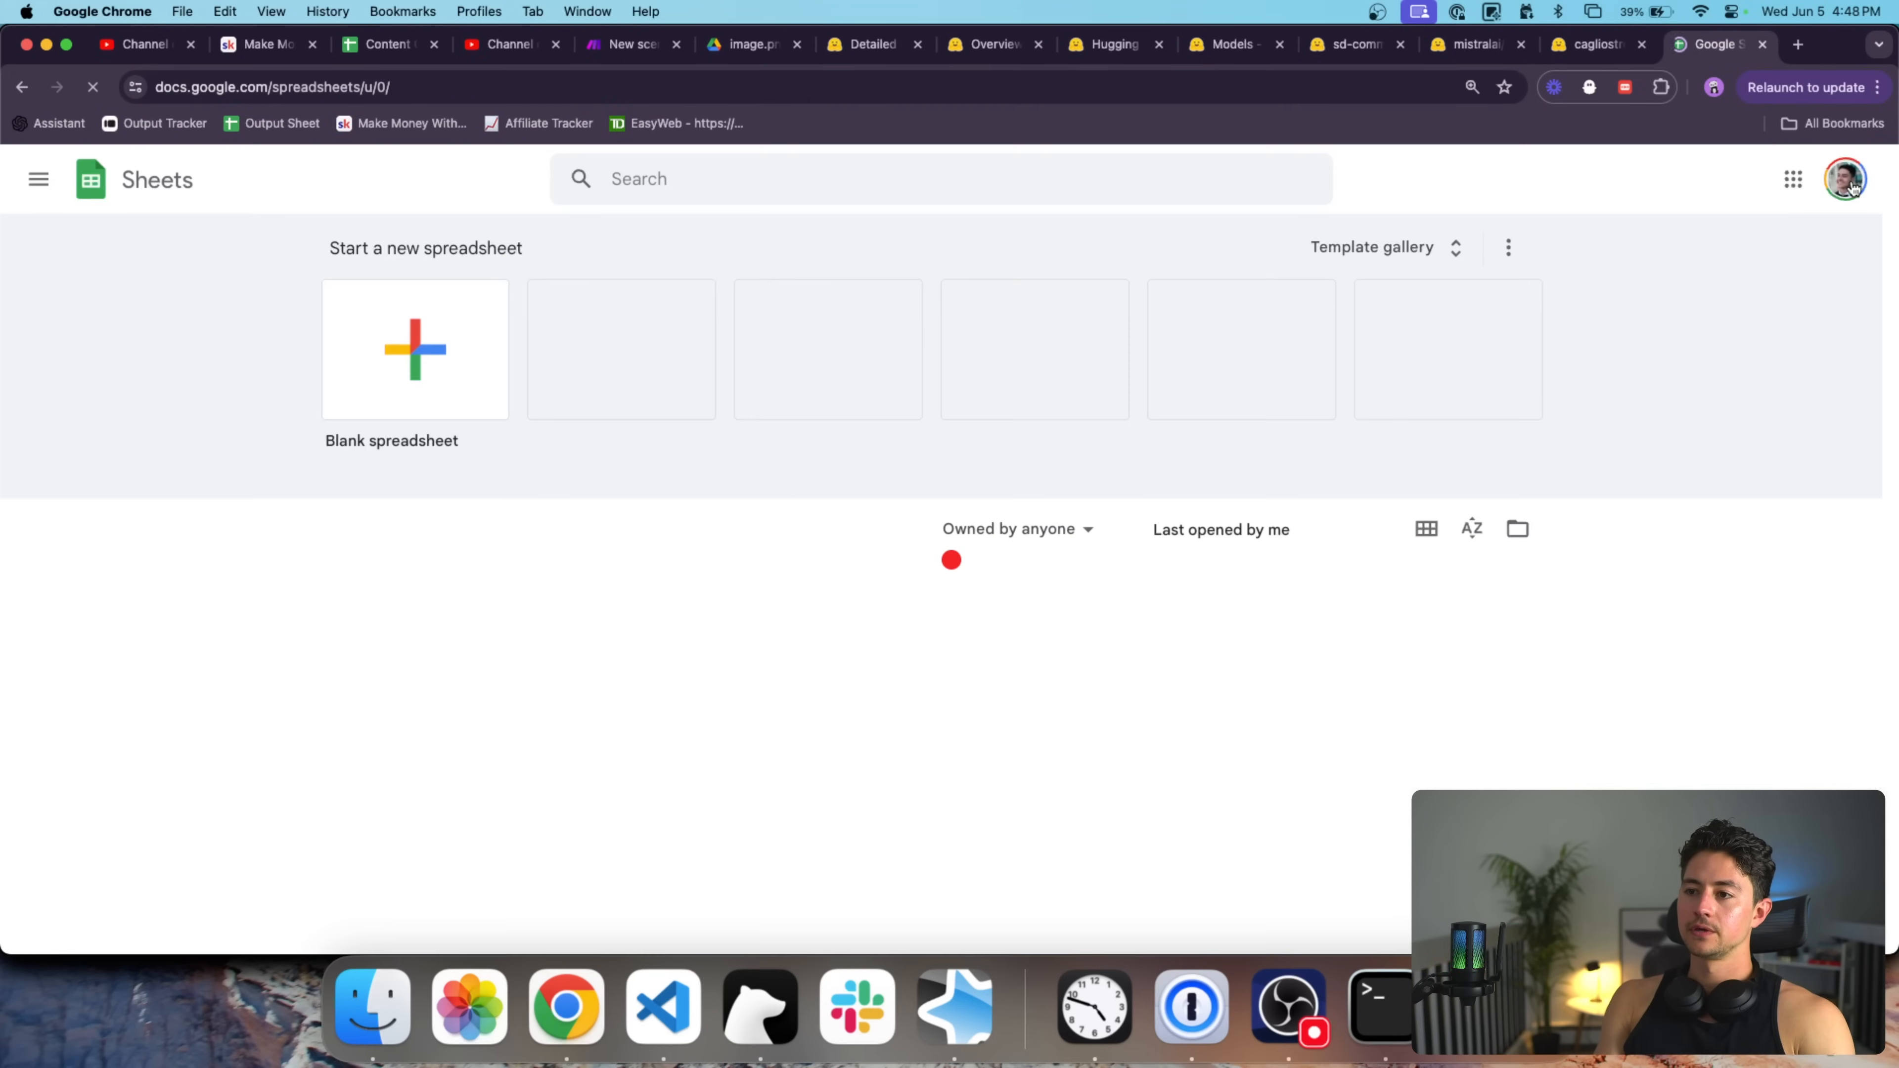
# Under a different Google account, create a blank spreadsheet titled 'Social Media Calendar'.
pyautogui.click(1846, 180)
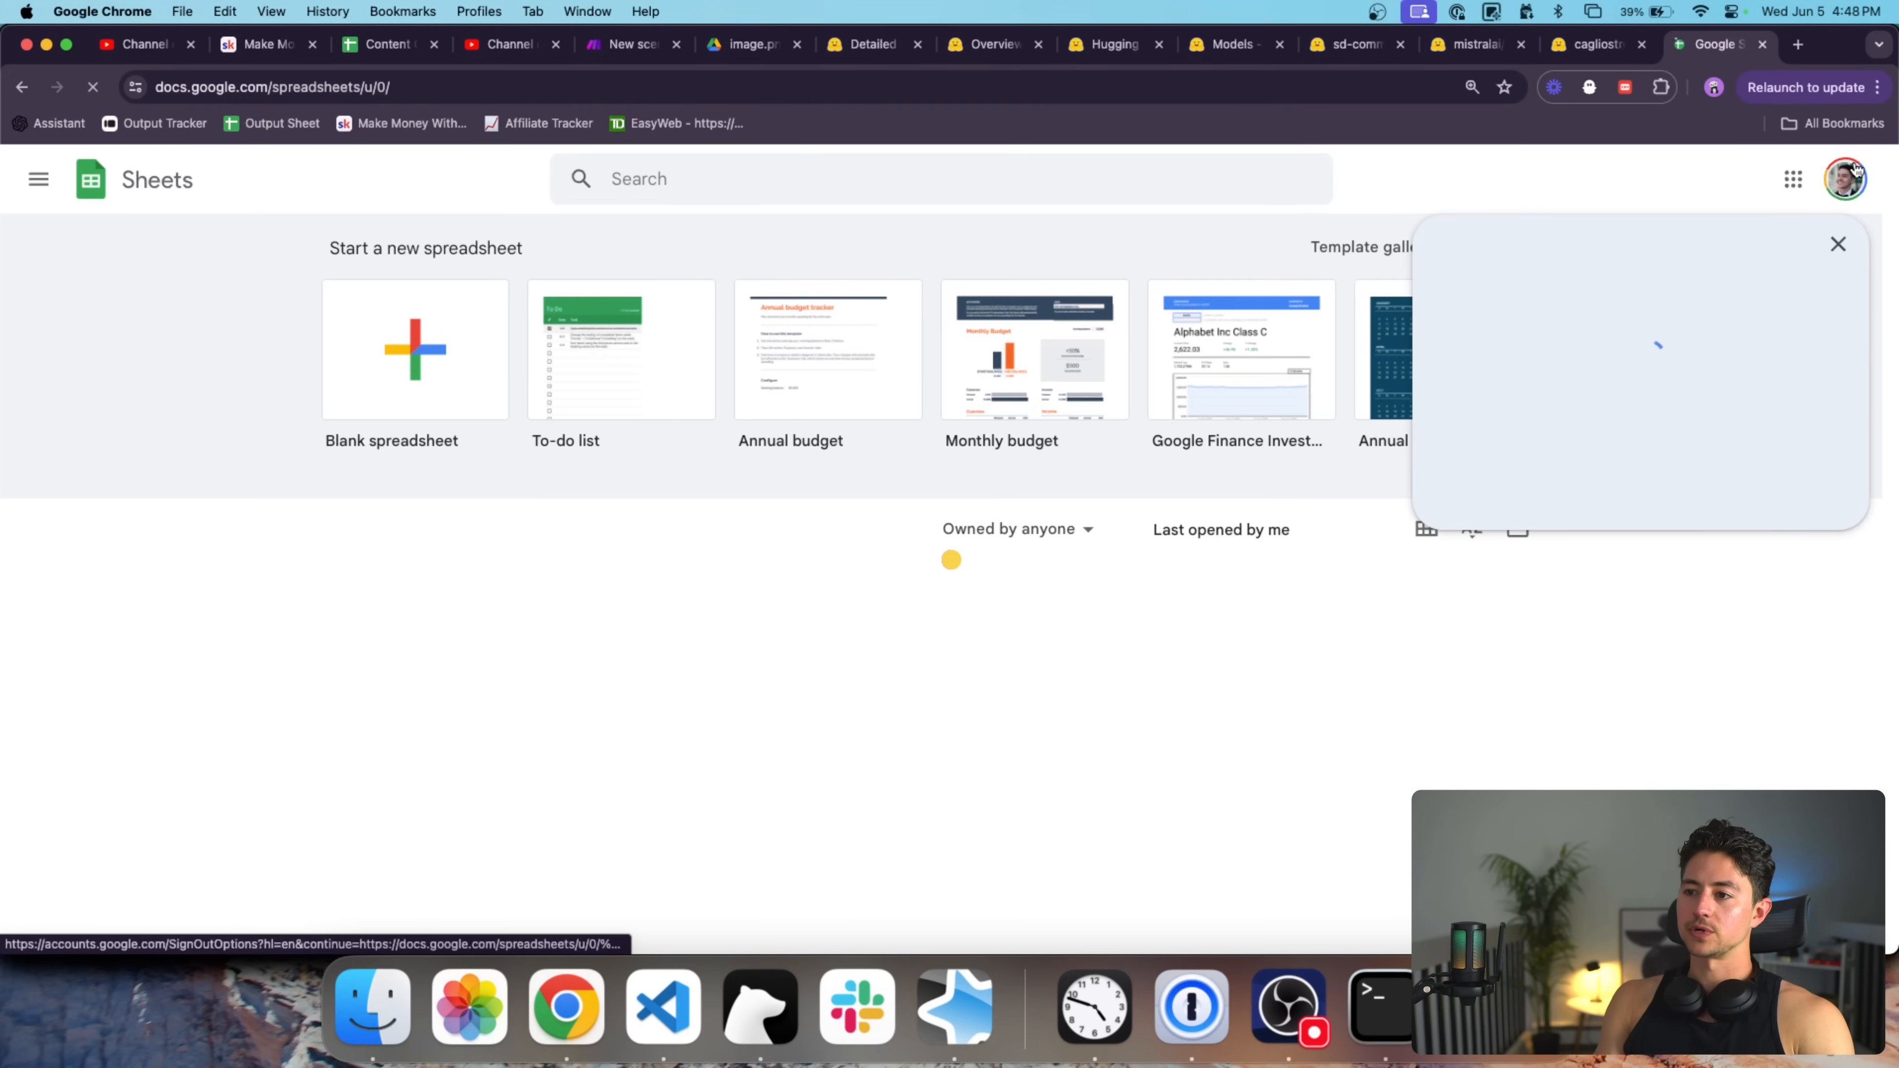
pyautogui.click(1570, 715)
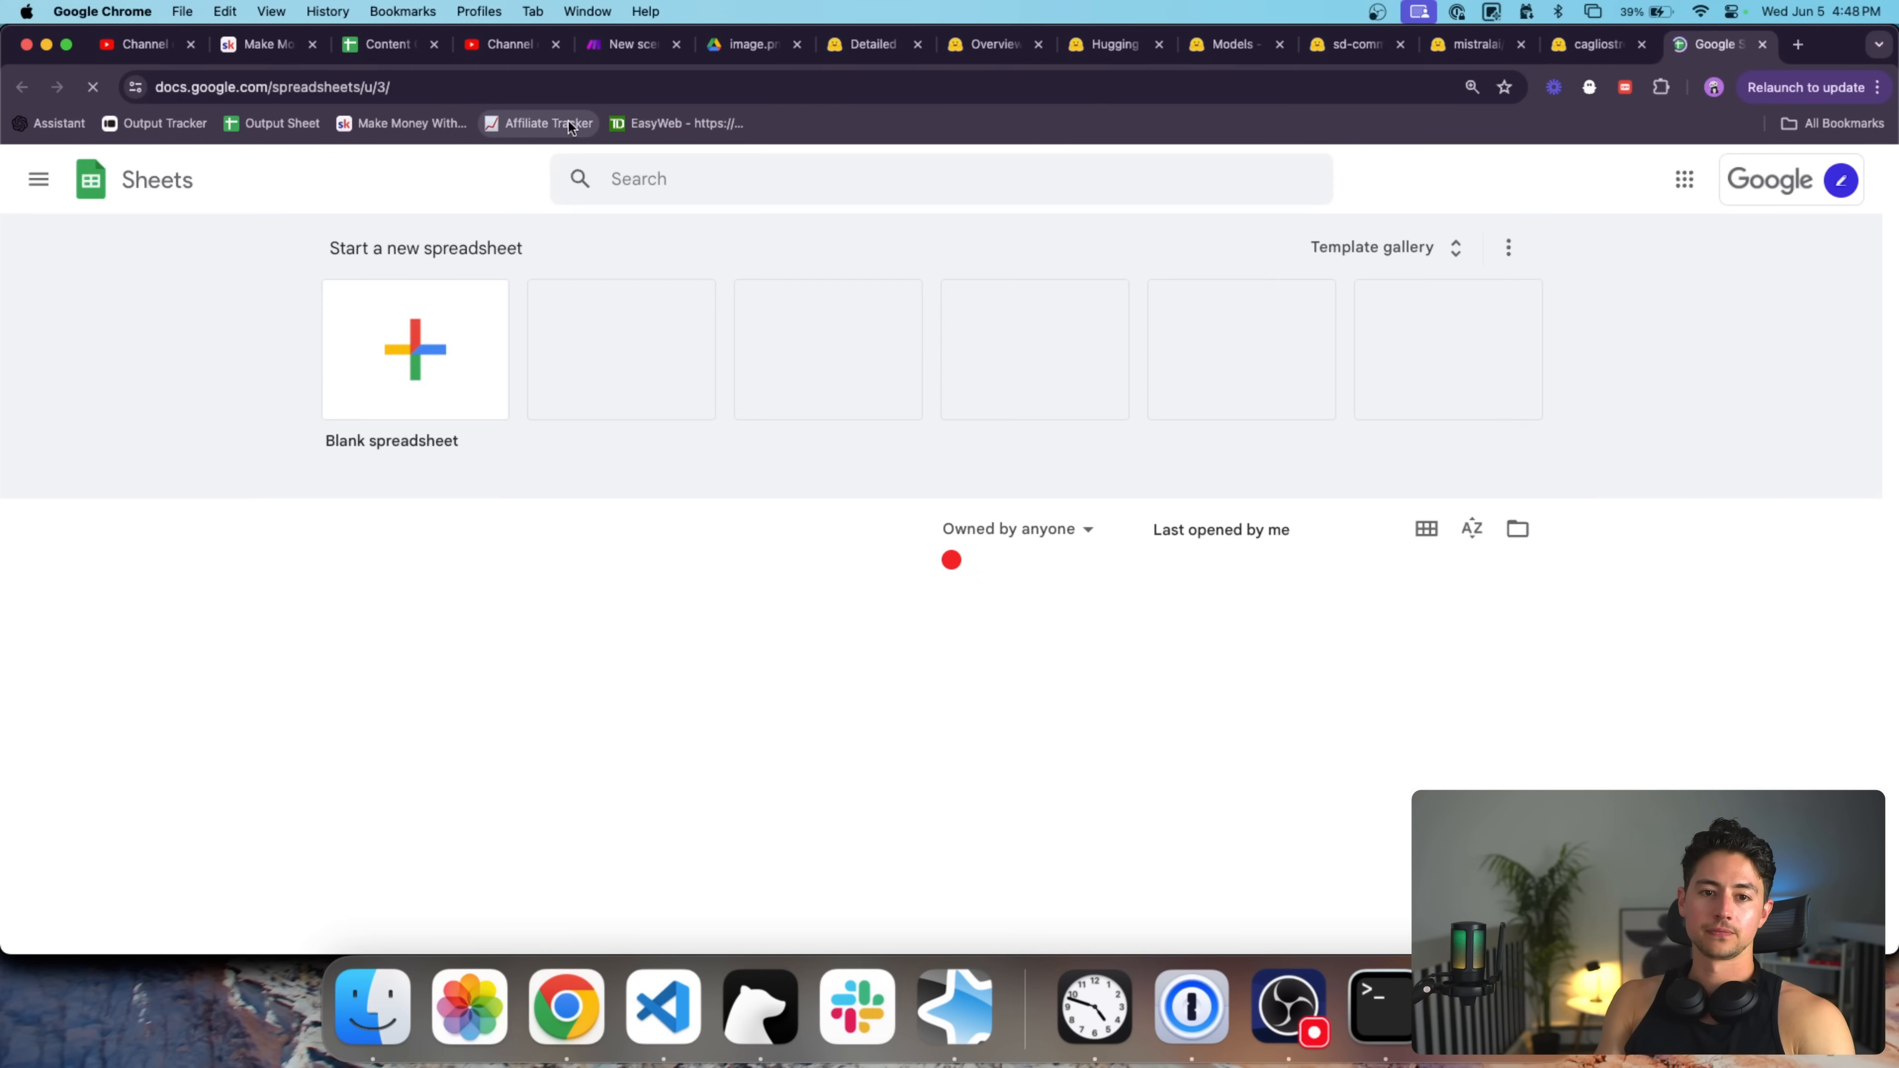
pyautogui.click(447, 341)
pyautogui.click(173, 159)
pyautogui.write('Social Med')
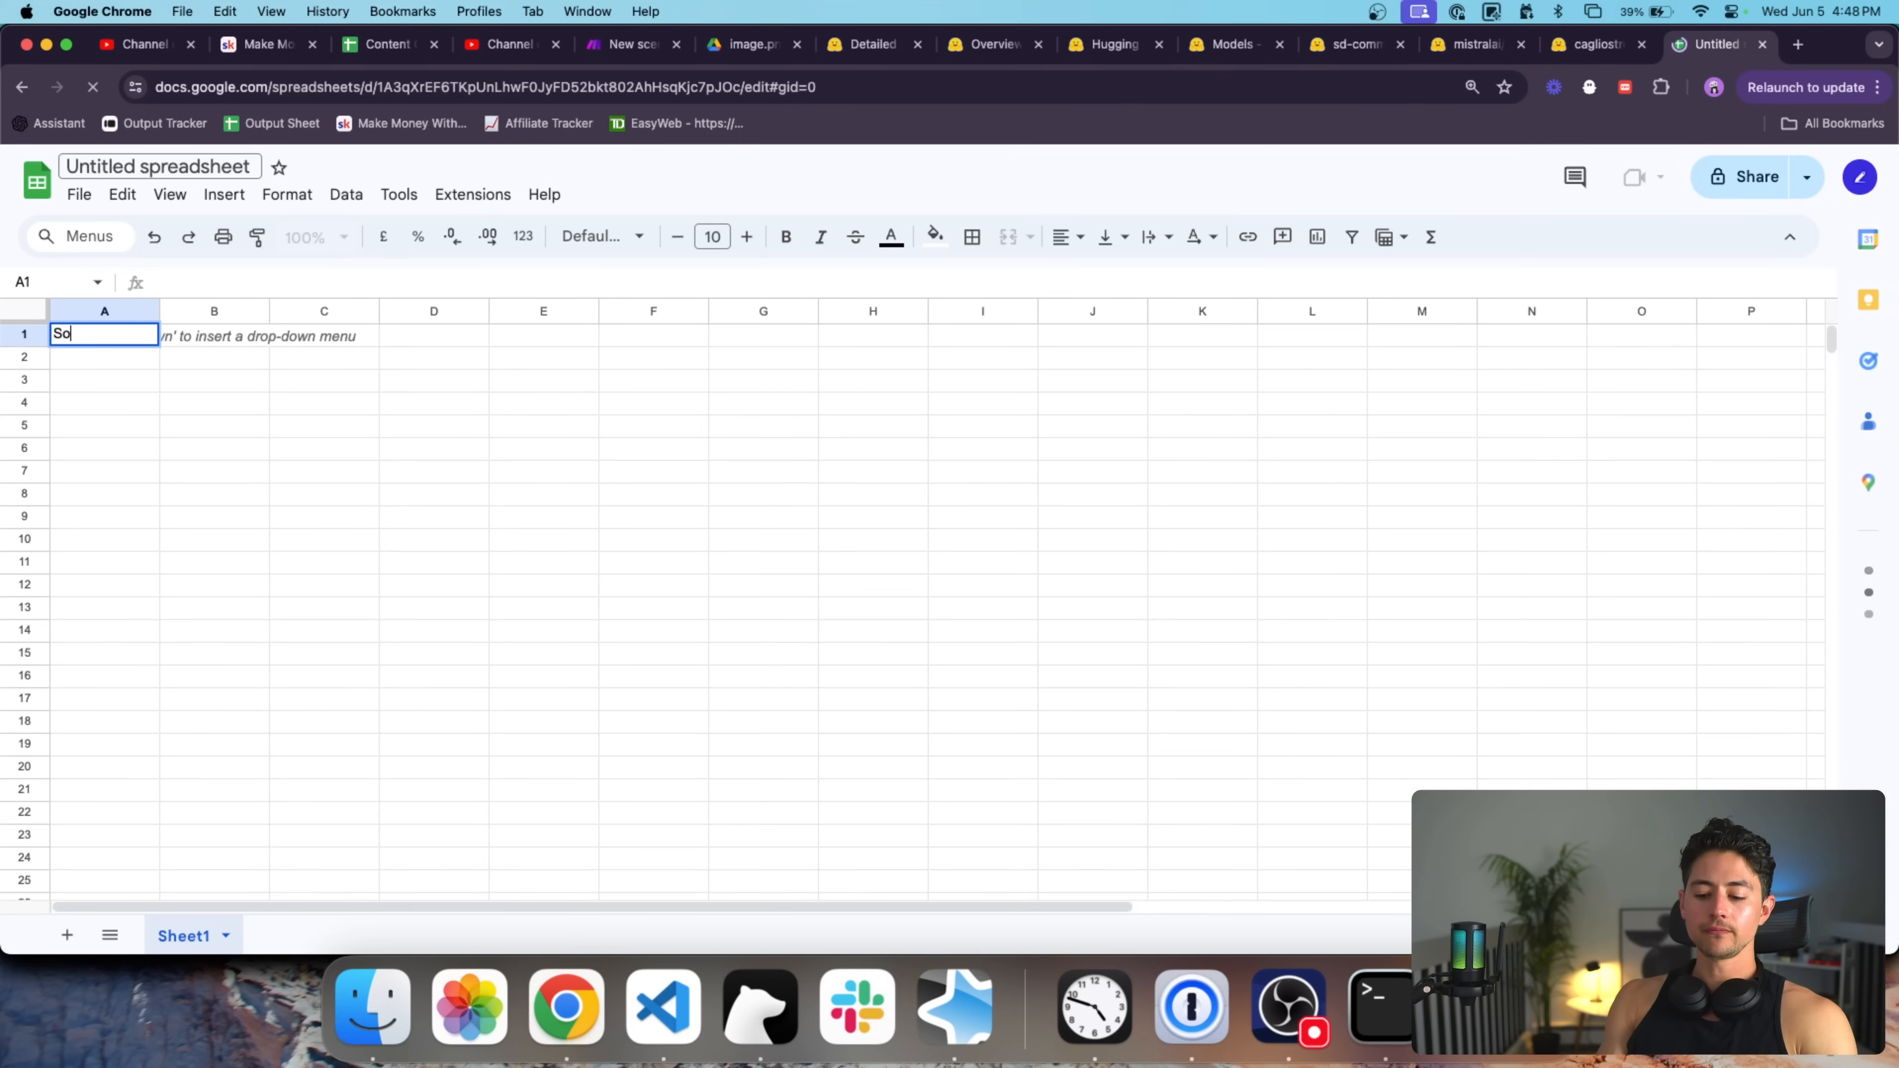
pyautogui.click(174, 159)
pyautogui.write('Social Media P')
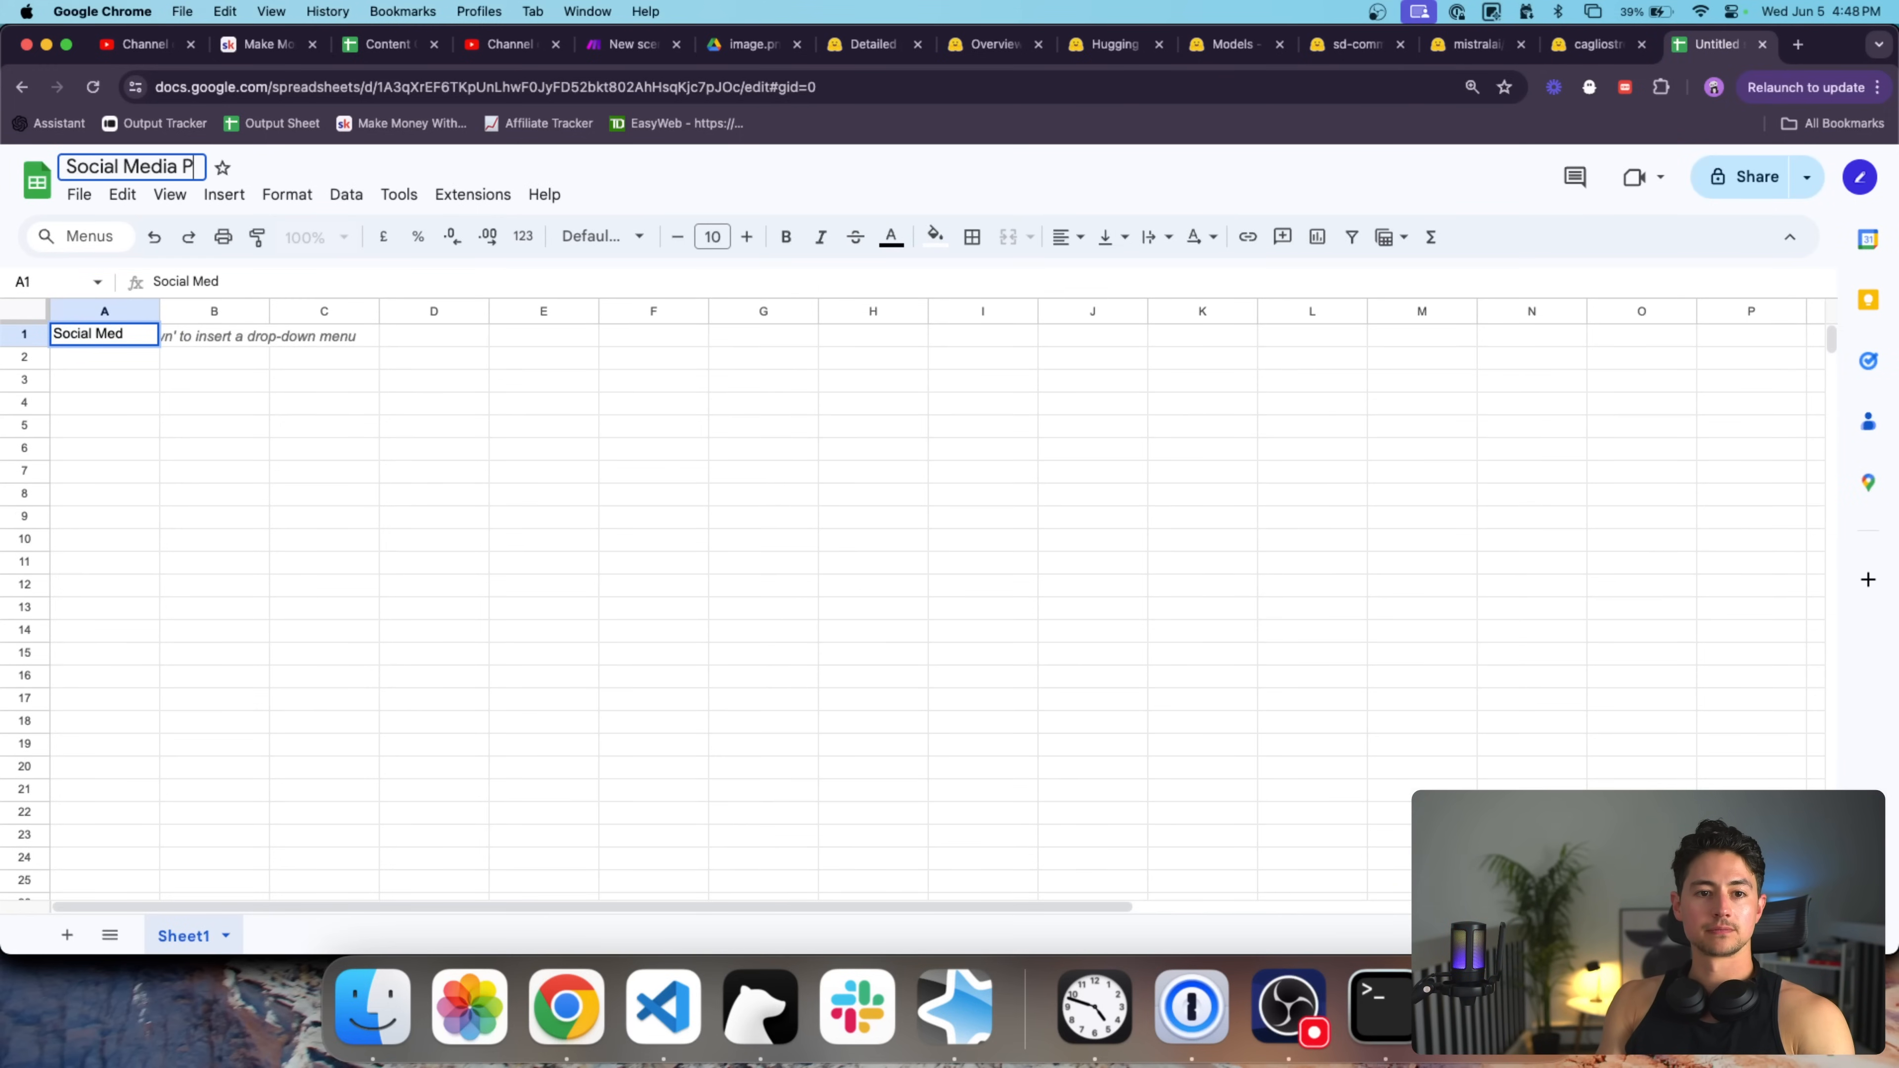
pyautogui.press('BackSpace')
pyautogui.write('Calendar')
pyautogui.press('Return')
pyautogui.click(191, 334)
# Enter bold headers 'Date' in A1 and 'Message' in B1.
pyautogui.click(153, 344)
pyautogui.write('Date')
pyautogui.press('Return')
pyautogui.press('Up')
pyautogui.press('super+b')
pyautogui.press('Right')
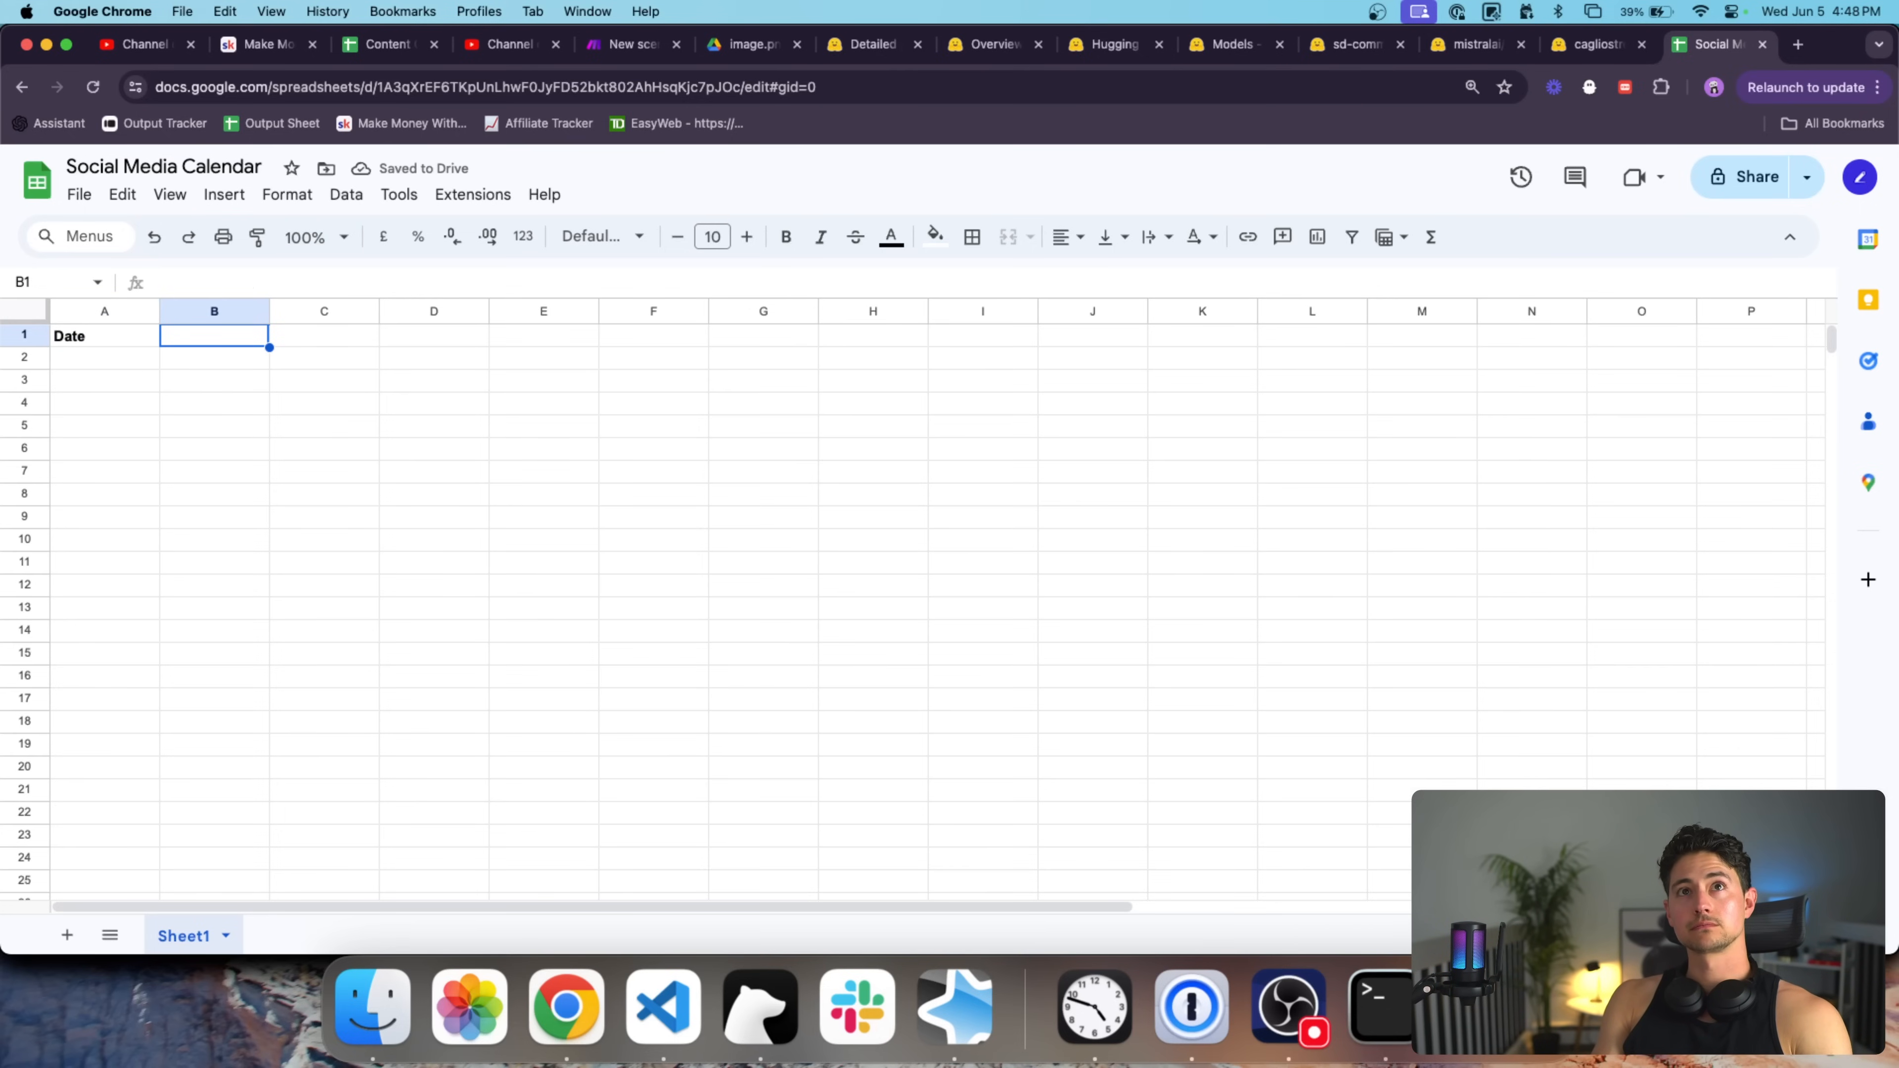
pyautogui.press('Right')
pyautogui.write('X')
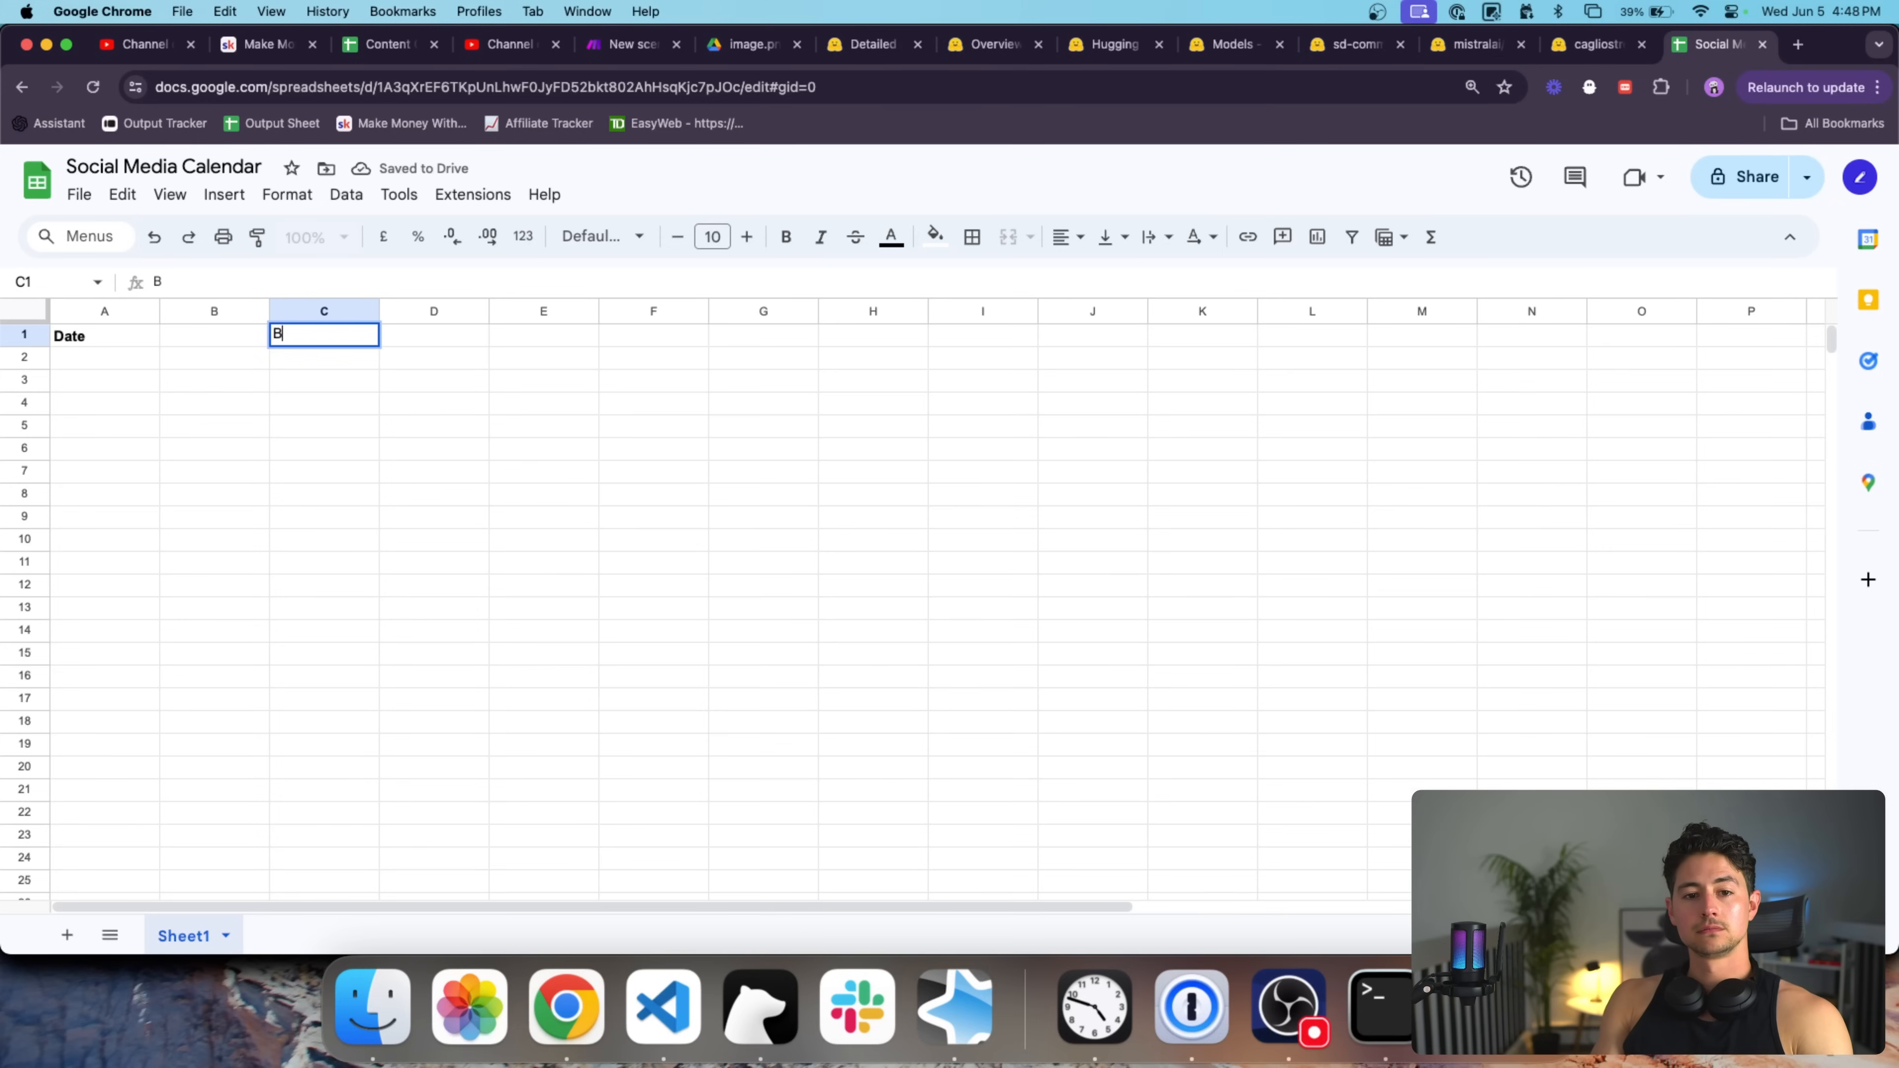
pyautogui.press('BackSpace')
pyautogui.press('Left')
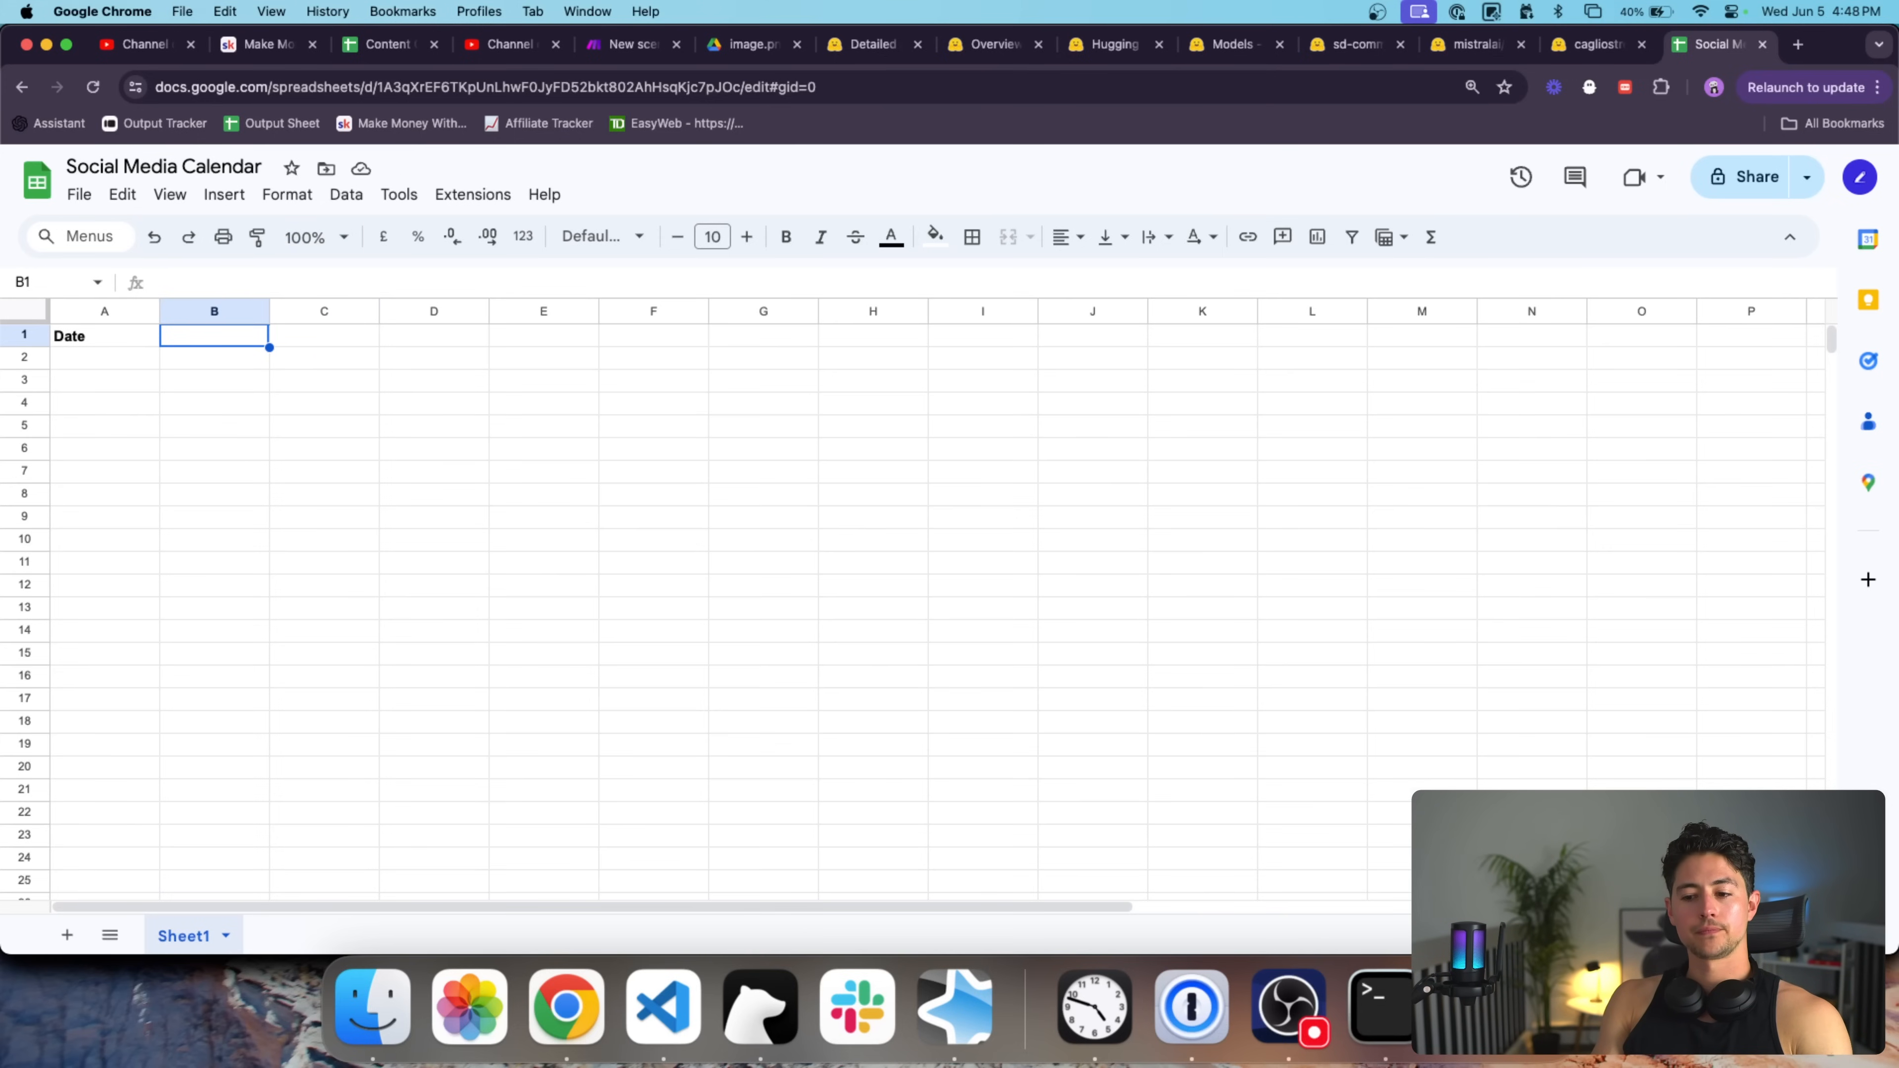
pyautogui.write('Message')
pyautogui.press('Return')
pyautogui.press('Up')
pyautogui.press('Right')
# Try auto-fitting the column widths, undo it, and select cell B2.
pyautogui.press('super+a')
pyautogui.press('super+a')
pyautogui.doubleClick(269, 310)
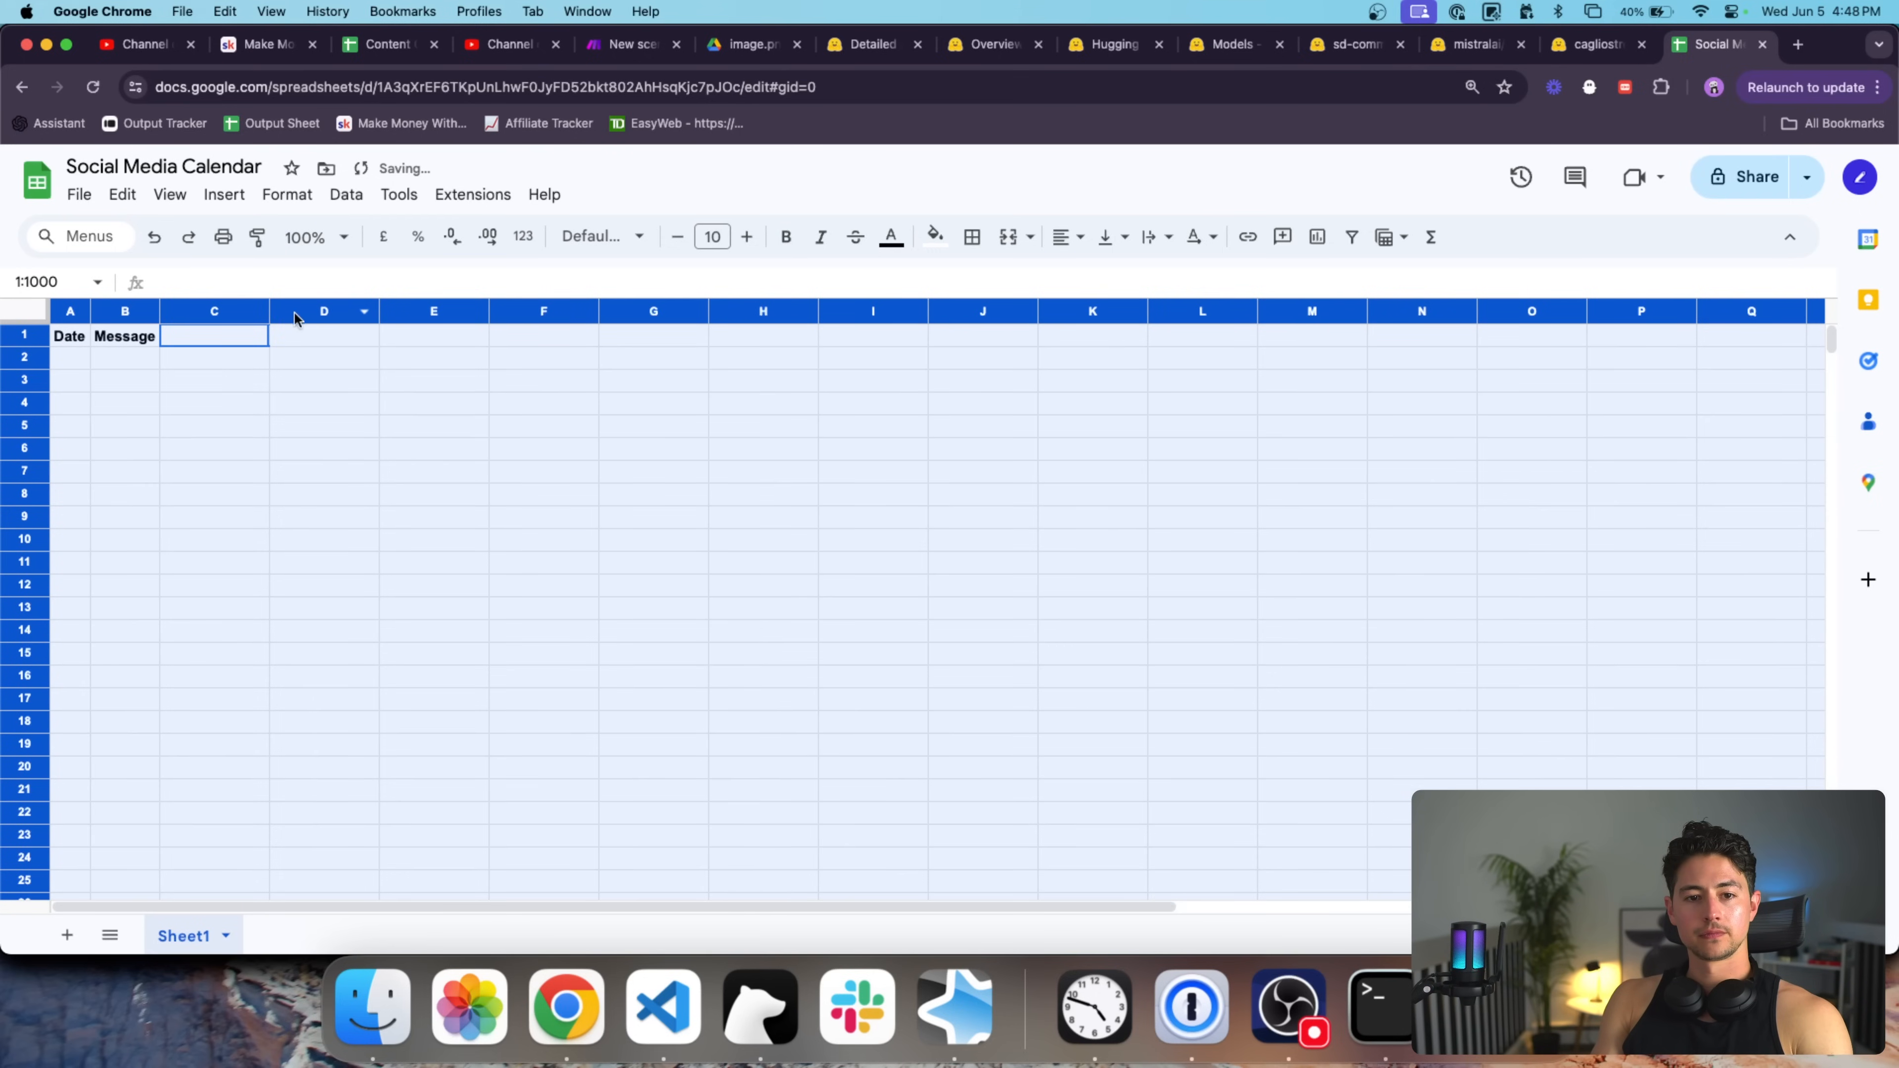
pyautogui.press('super+z')
pyautogui.click(295, 336)
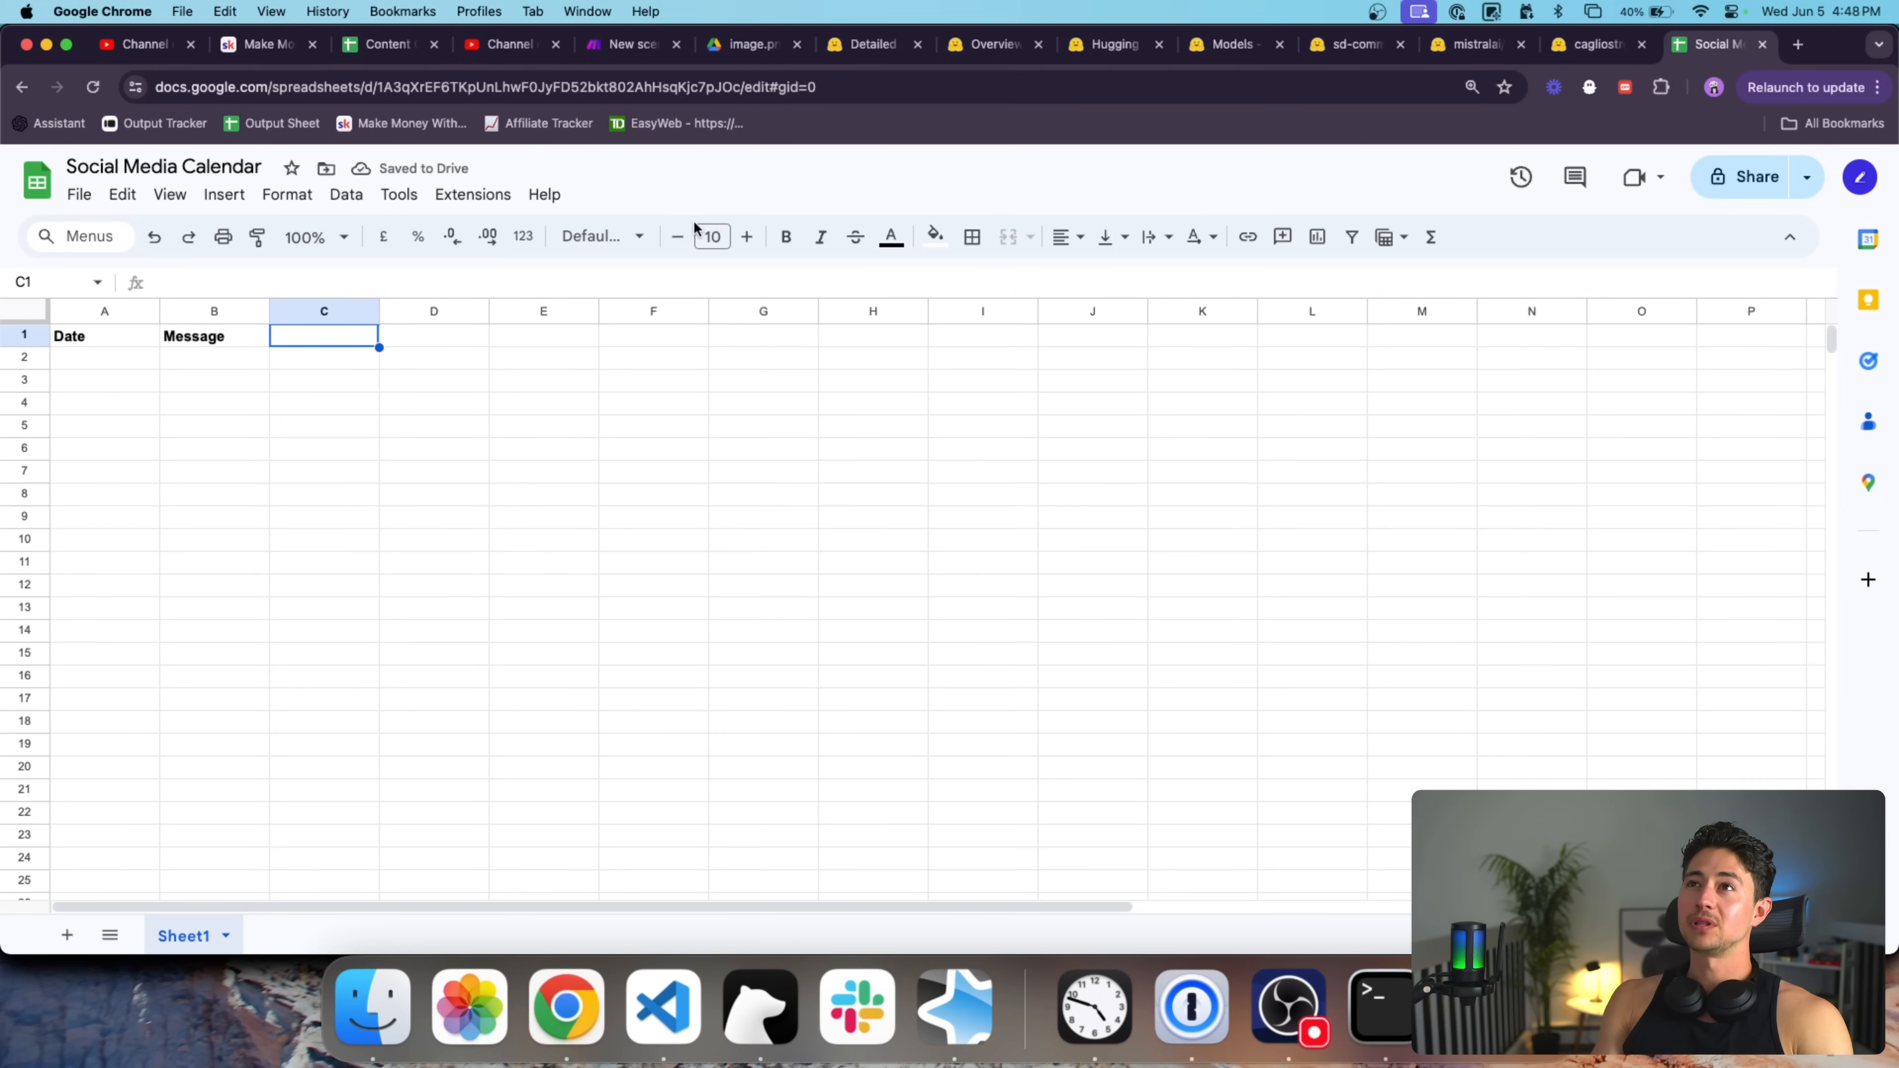
pyautogui.click(215, 362)
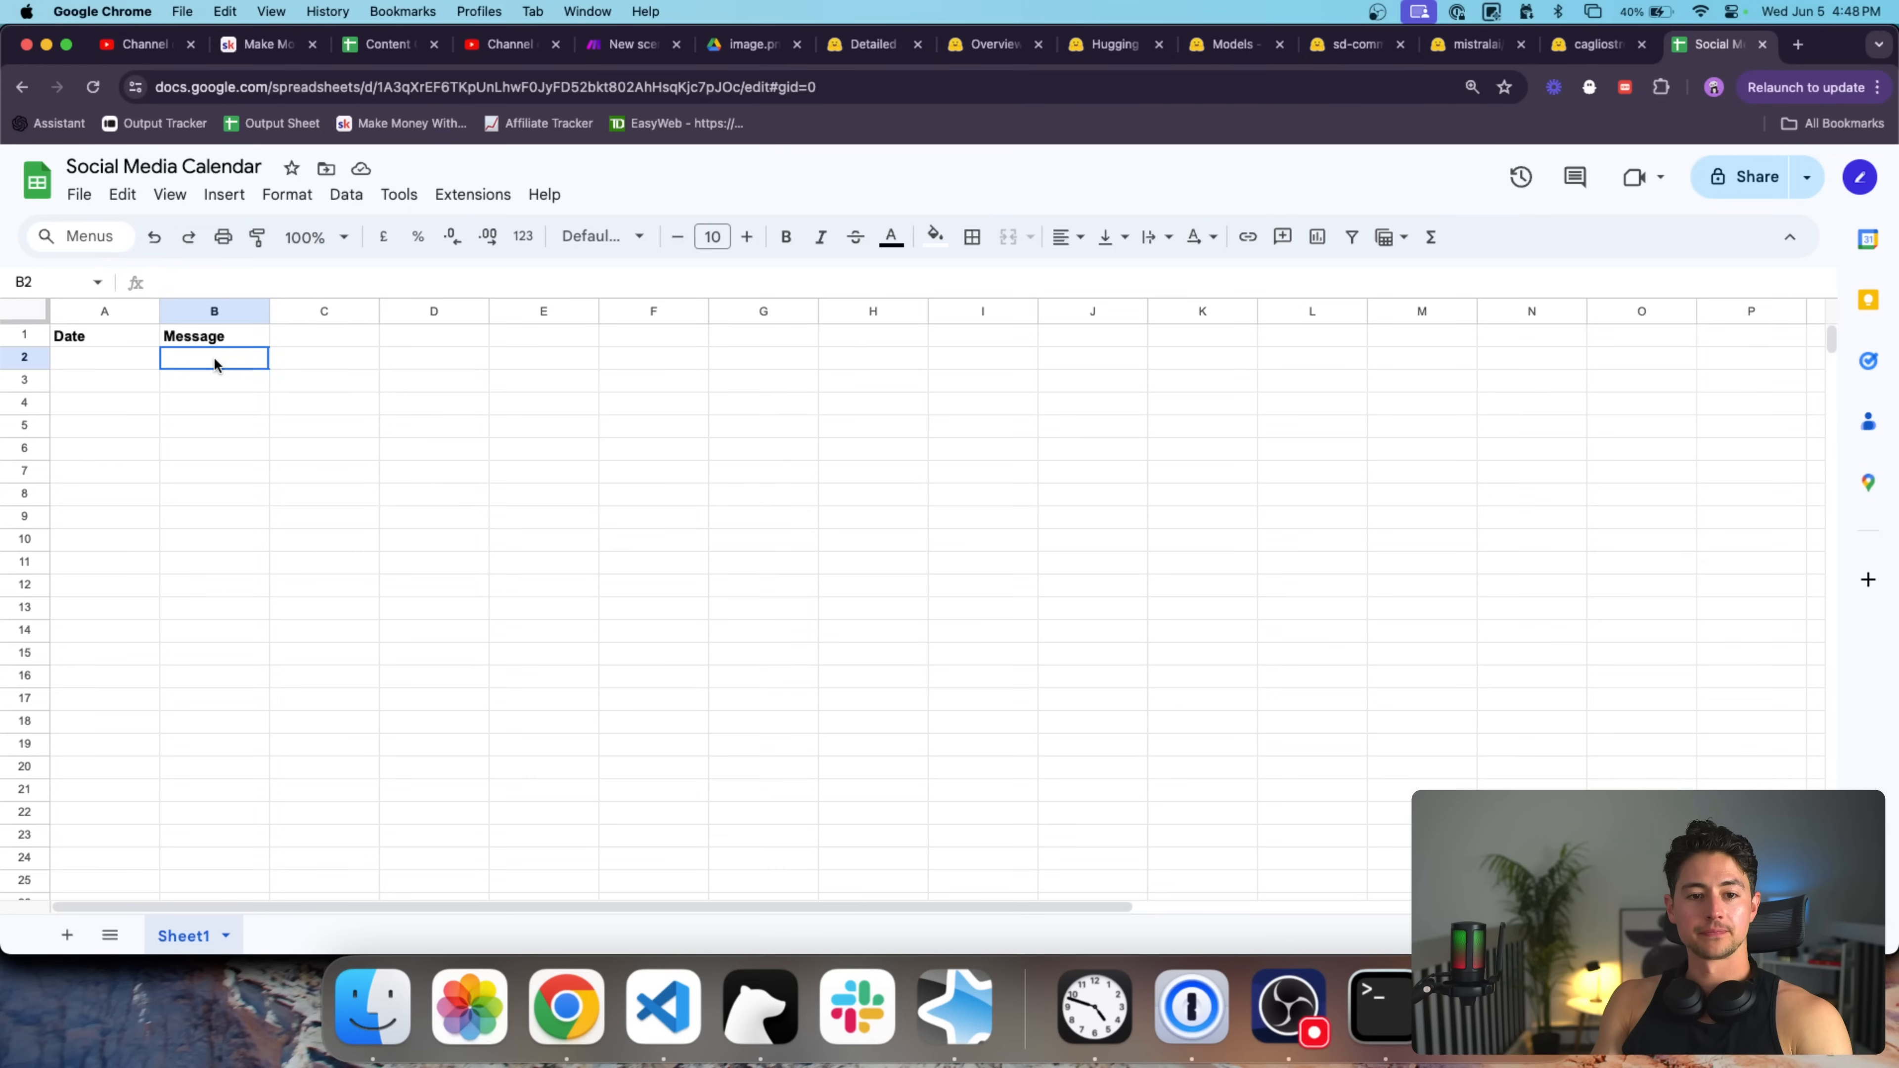
# In OpenAI Playground, request 3 short World Green Day teasers for Facebook posts with an environment image.
pyautogui.keyDown('super'); pyautogui.click(56, 124); pyautogui.keyUp('super')
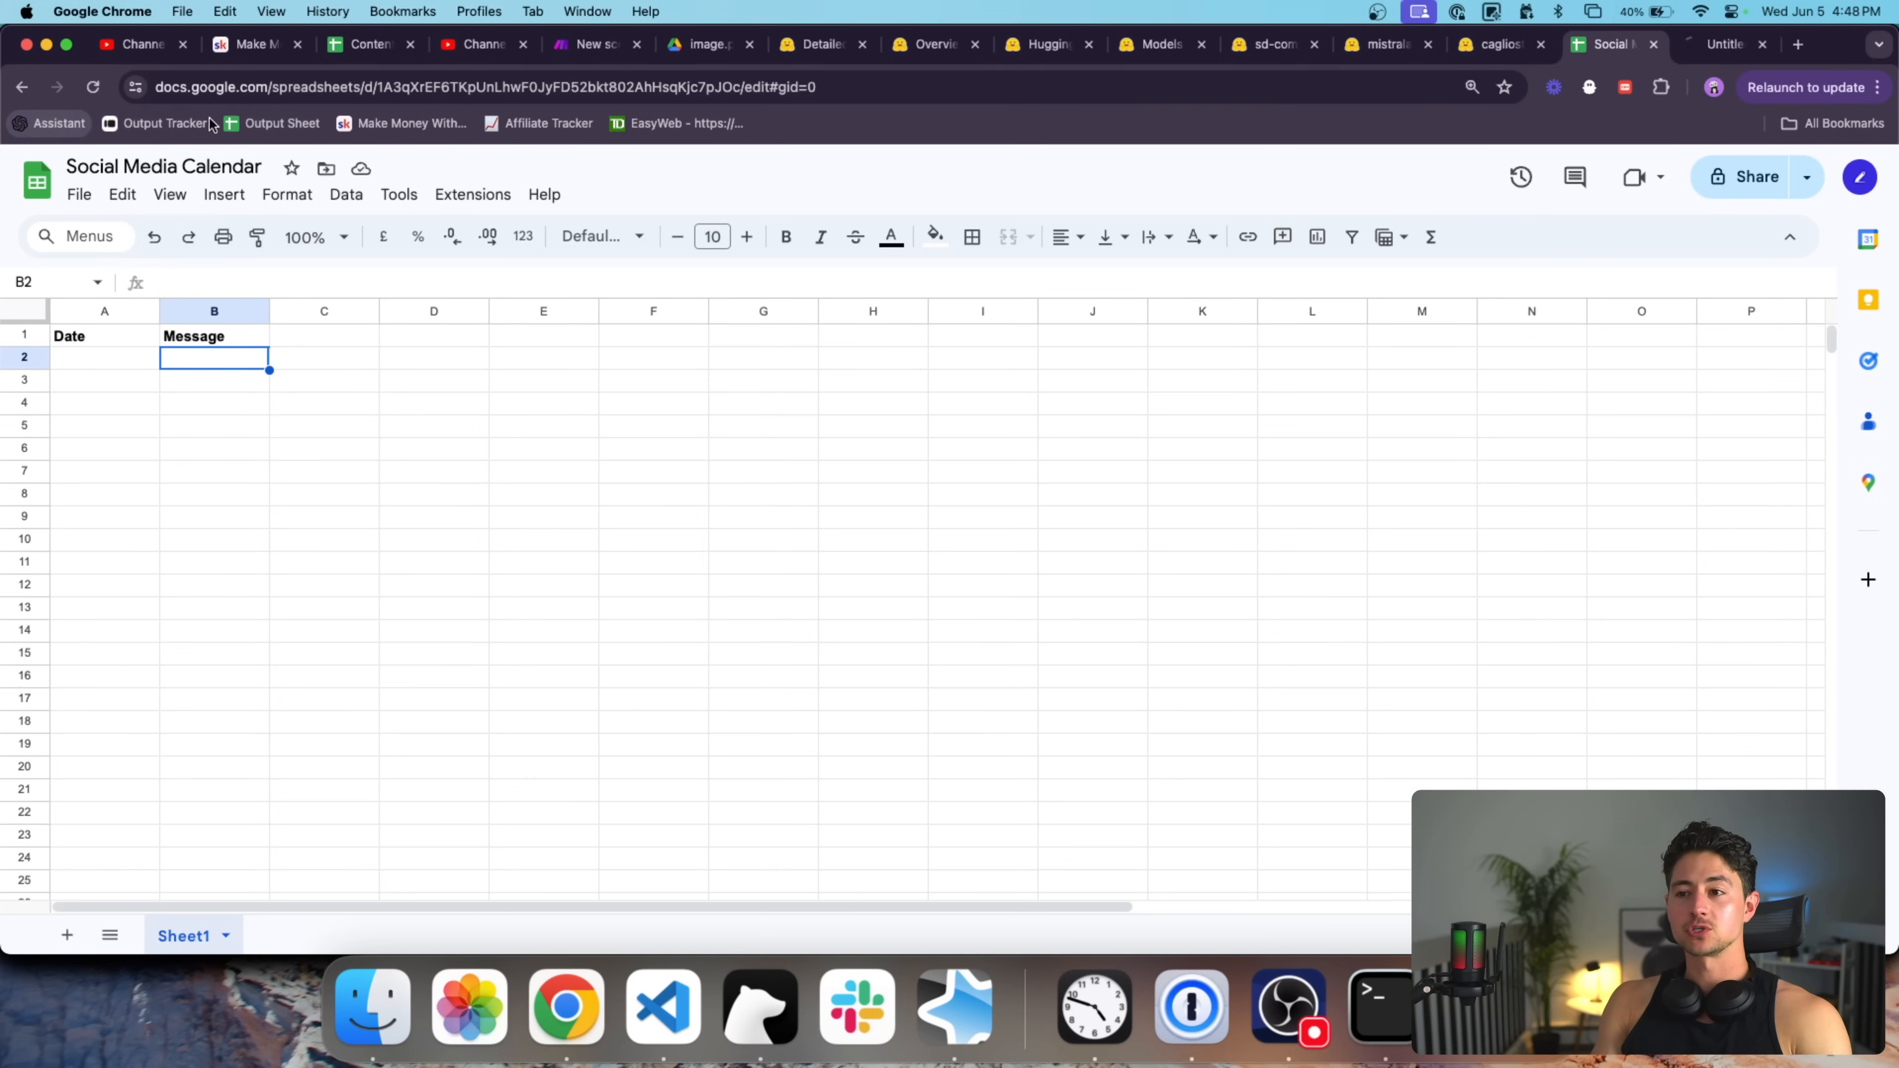
pyautogui.hotkey('ctrl', 'Tab')
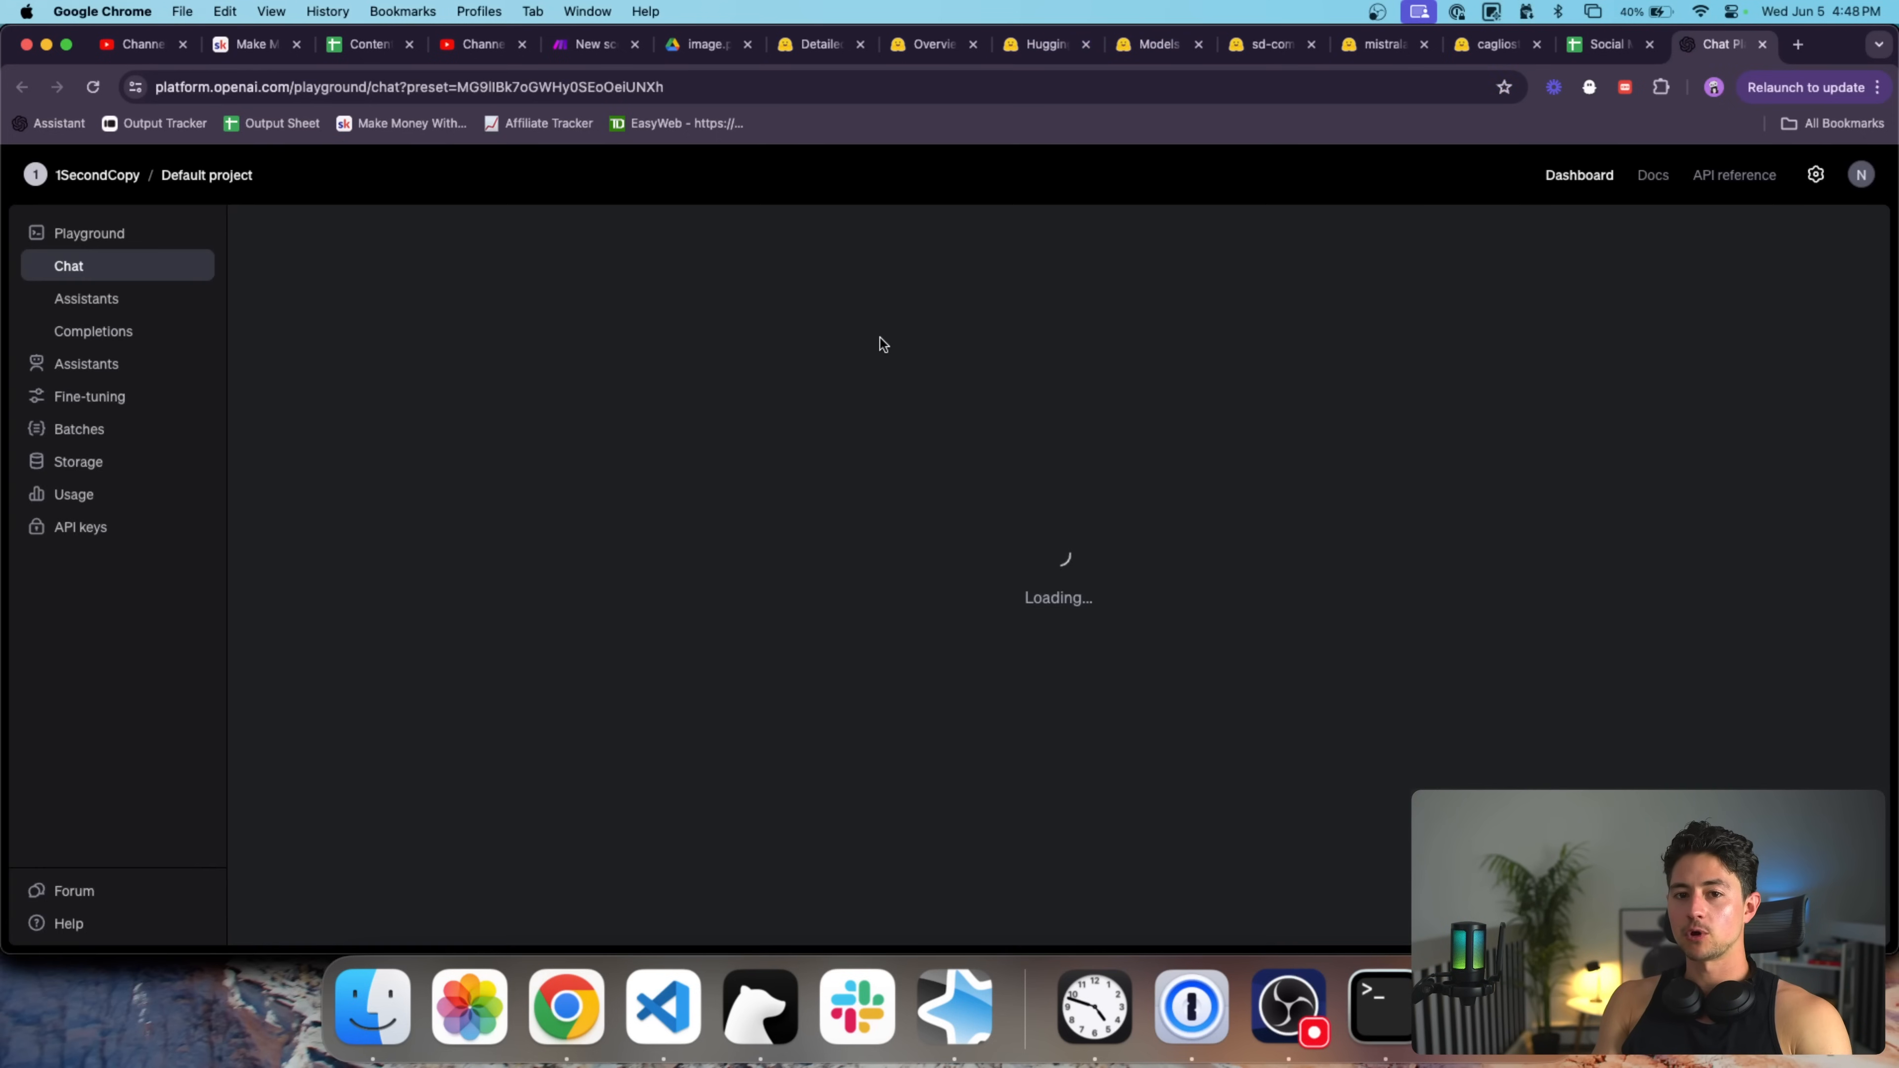
pyautogui.write('Generat')
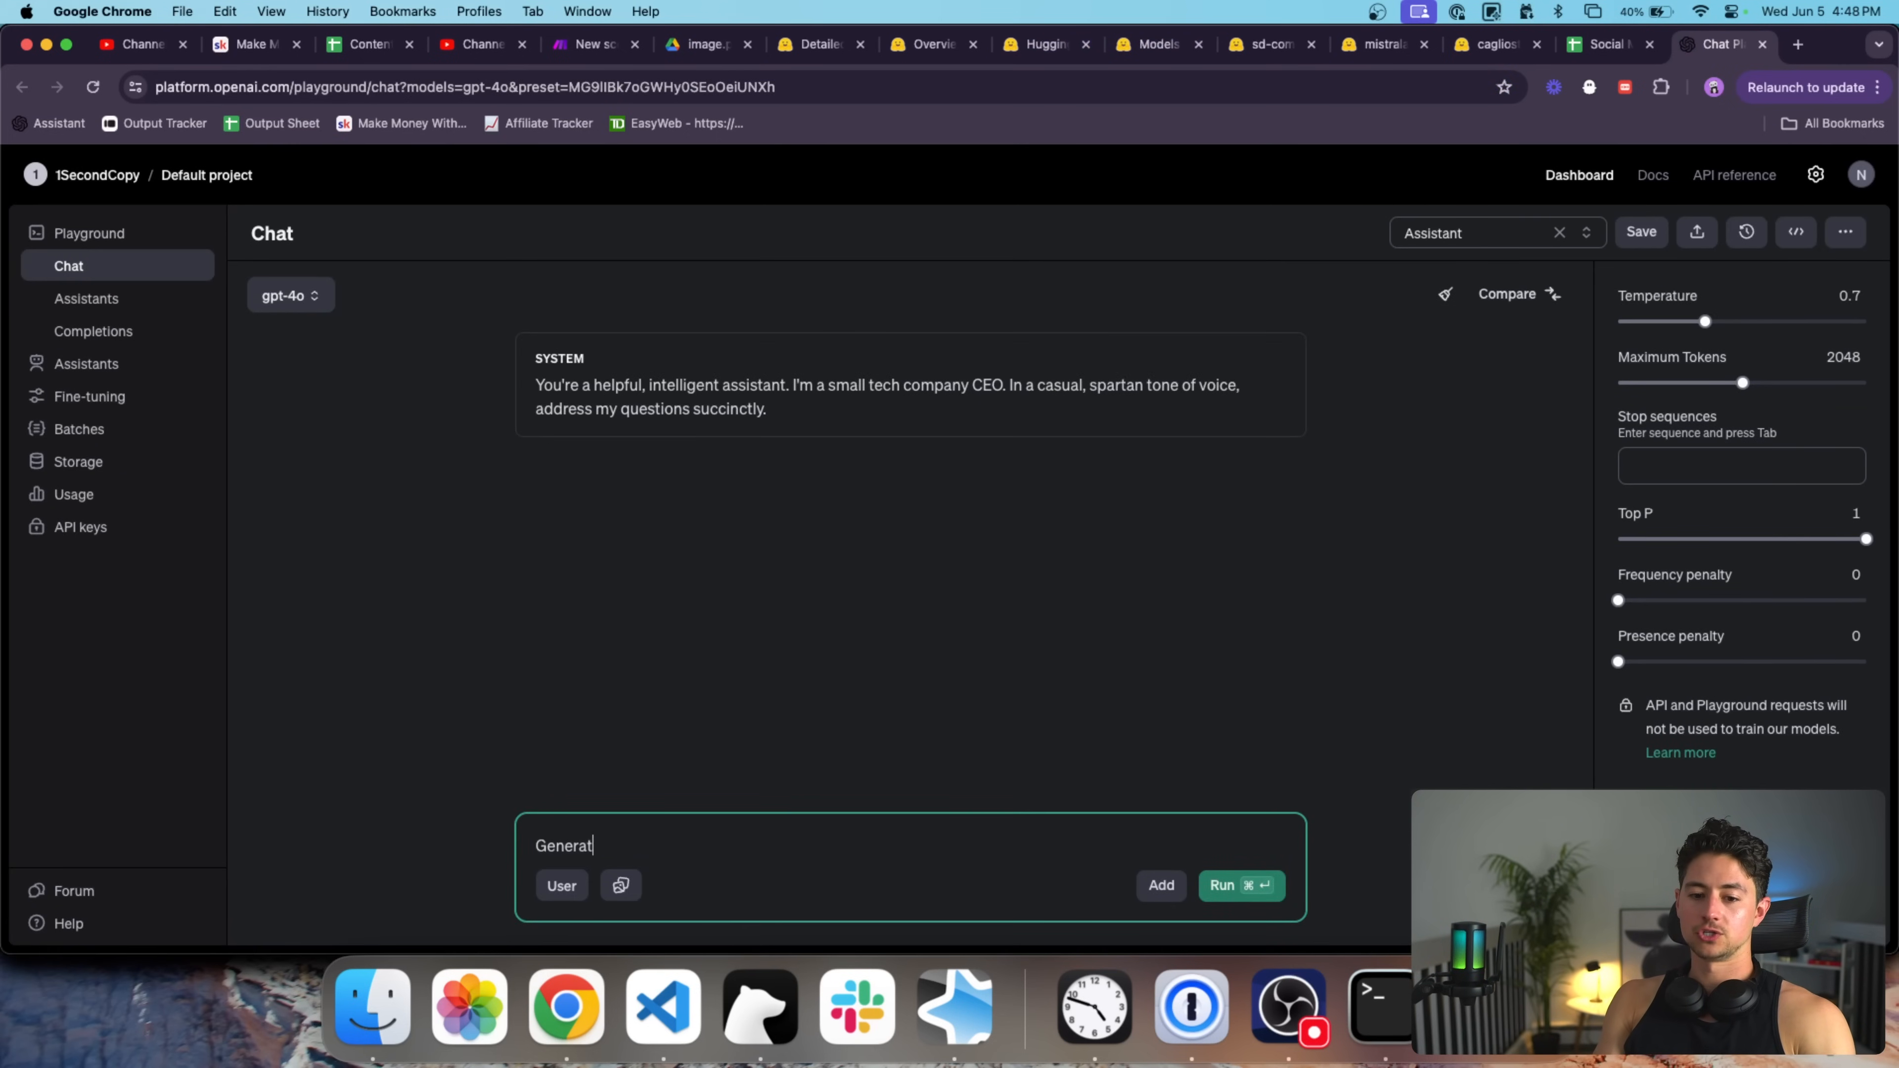
pyautogui.write('e 3 small')
pyautogui.press('BackSpace')
pyautogui.press('BackSpace')
pyautogui.press('BackSpace')
pyautogui.press('BackSpace')
pyautogui.press('BackSpace')
pyautogui.write('hort social media t')
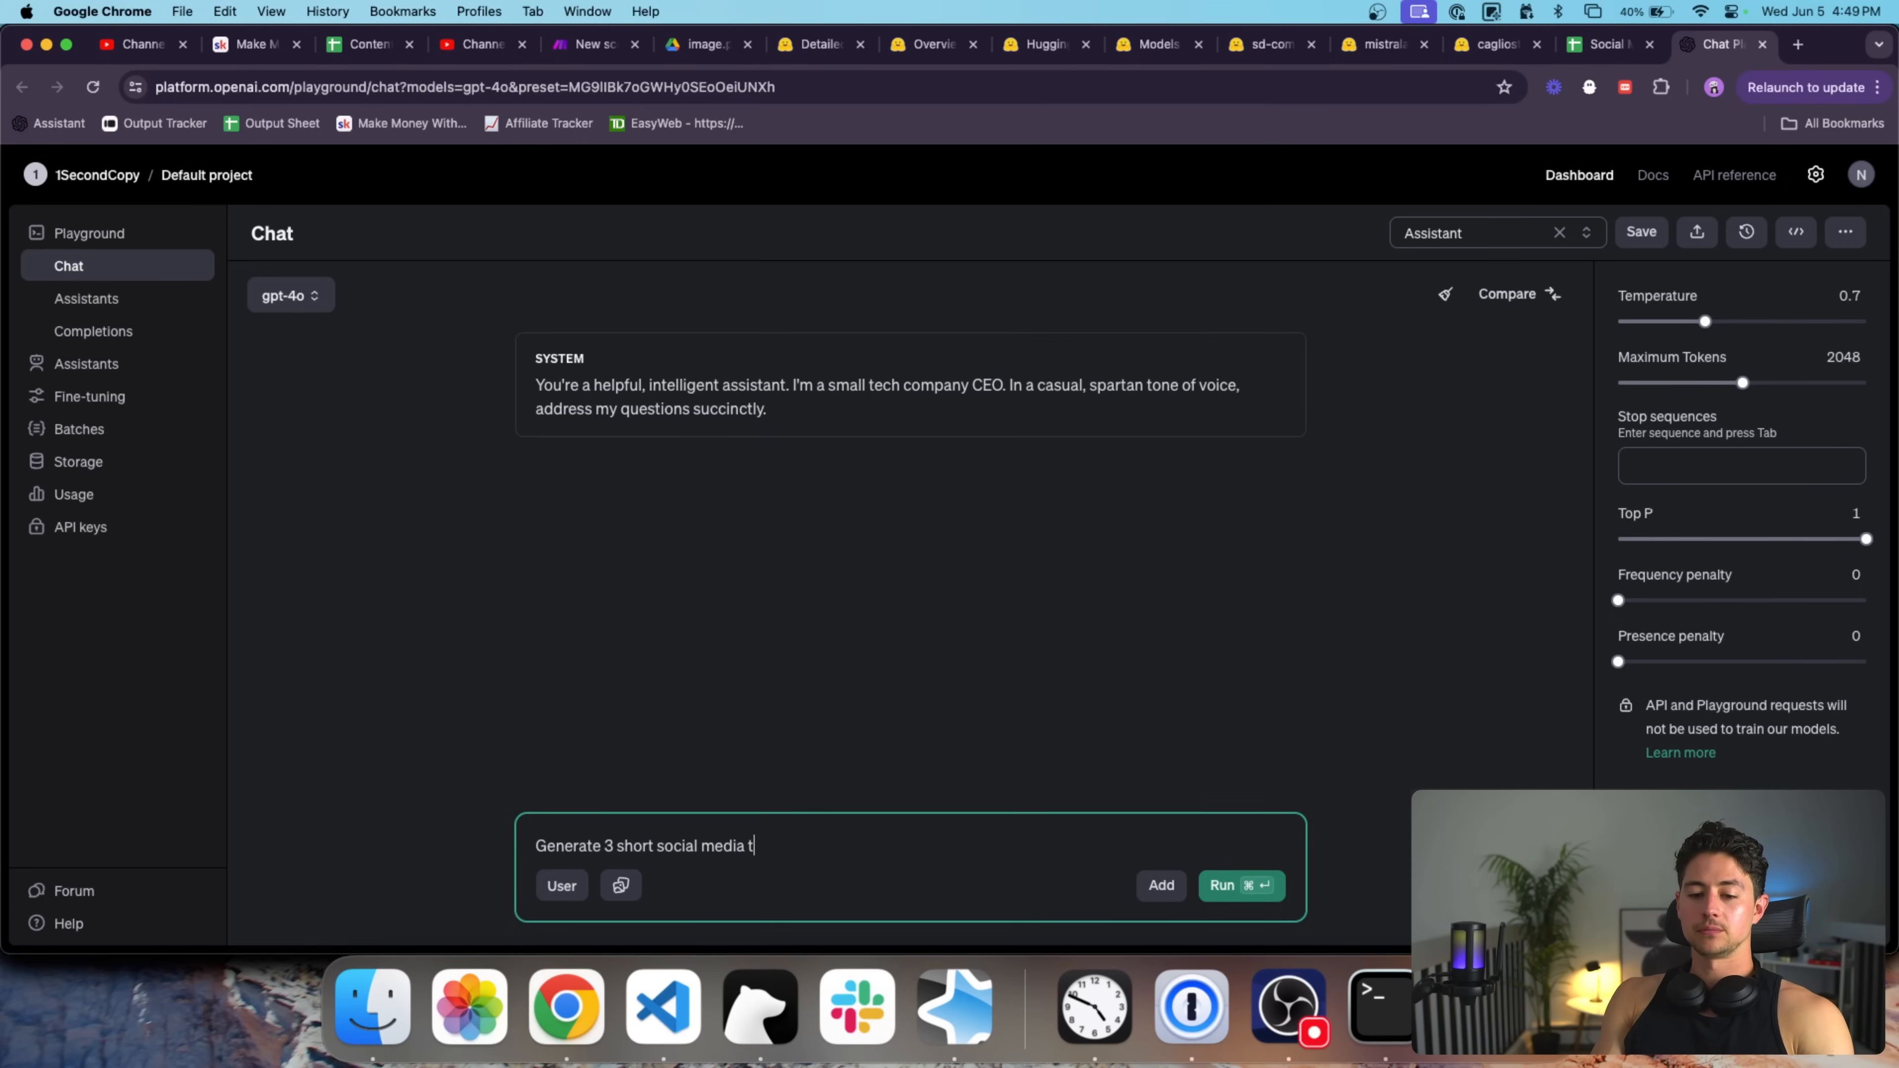
pyautogui.write('easers for World Green Day')
pyautogui.hotkey('alt', 'Left')
pyautogui.hotkey('alt', 'Left')
pyautogui.write('World')
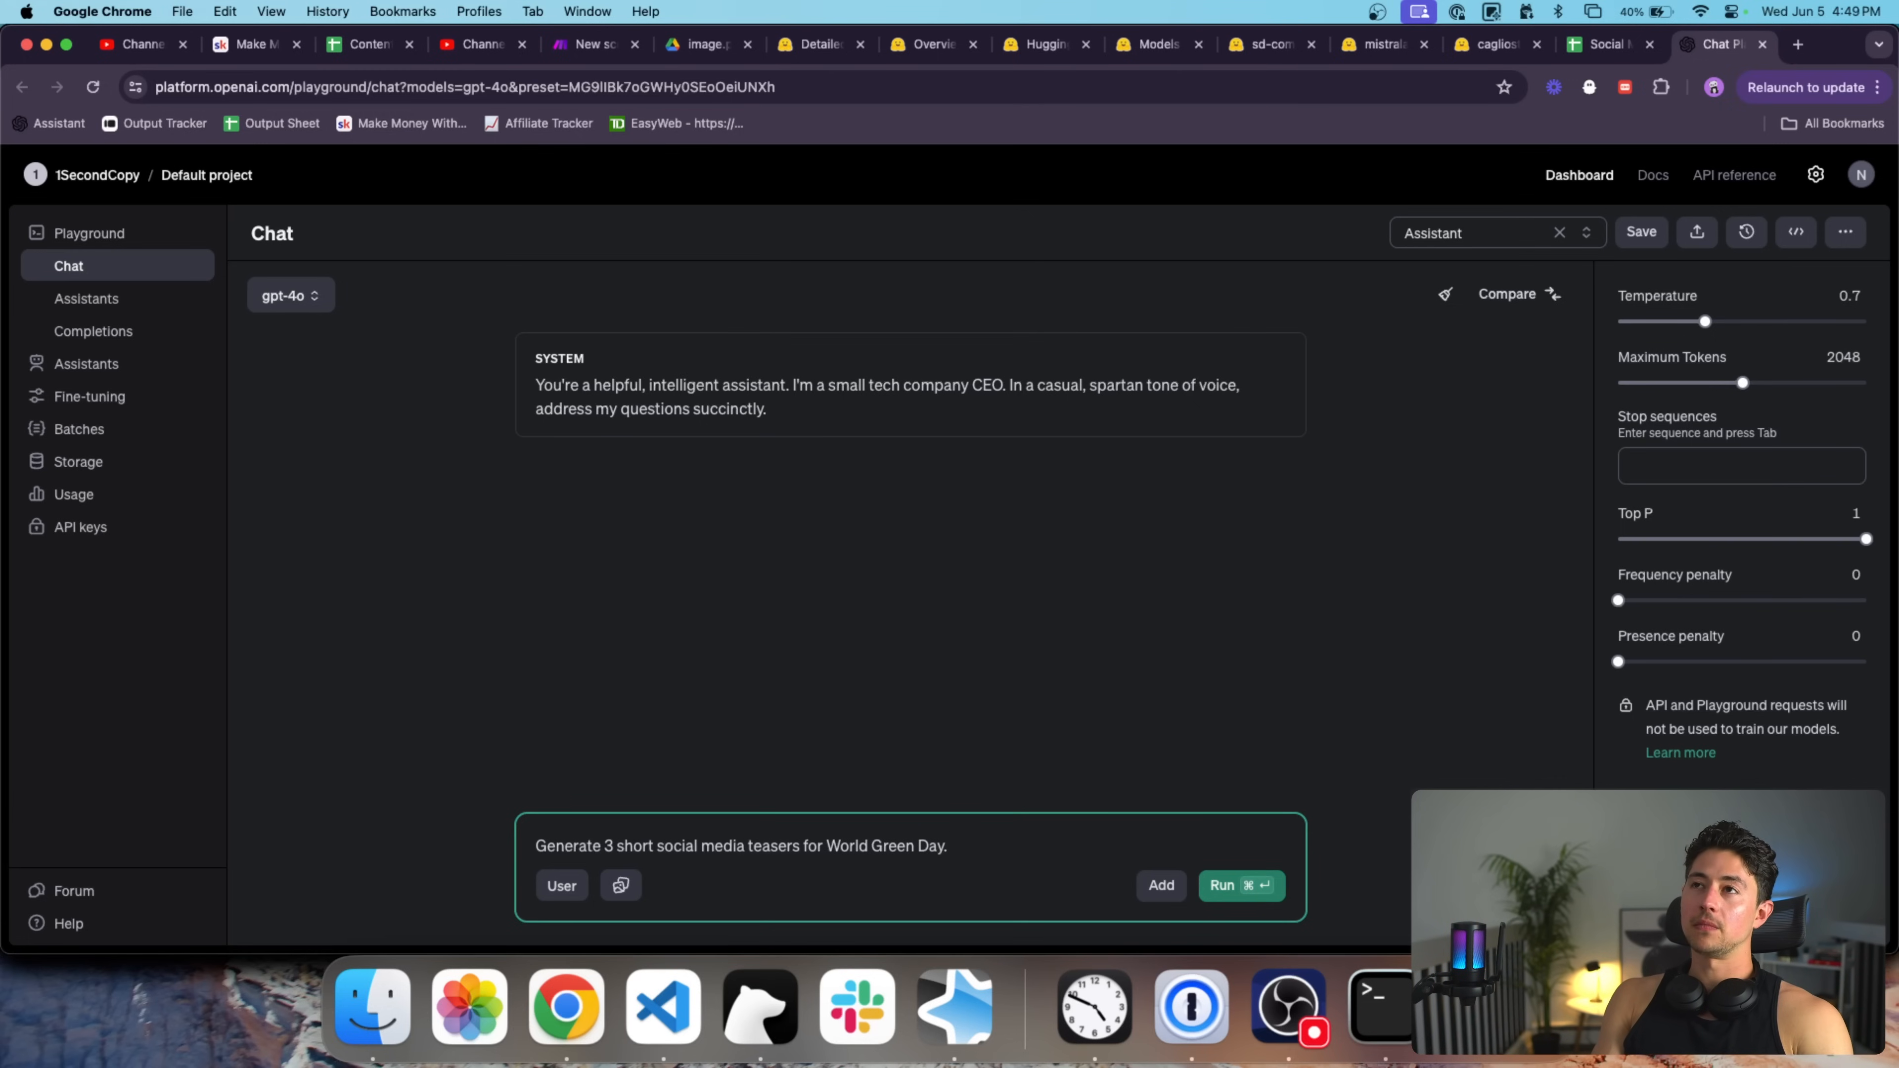
pyautogui.write("'re postin")
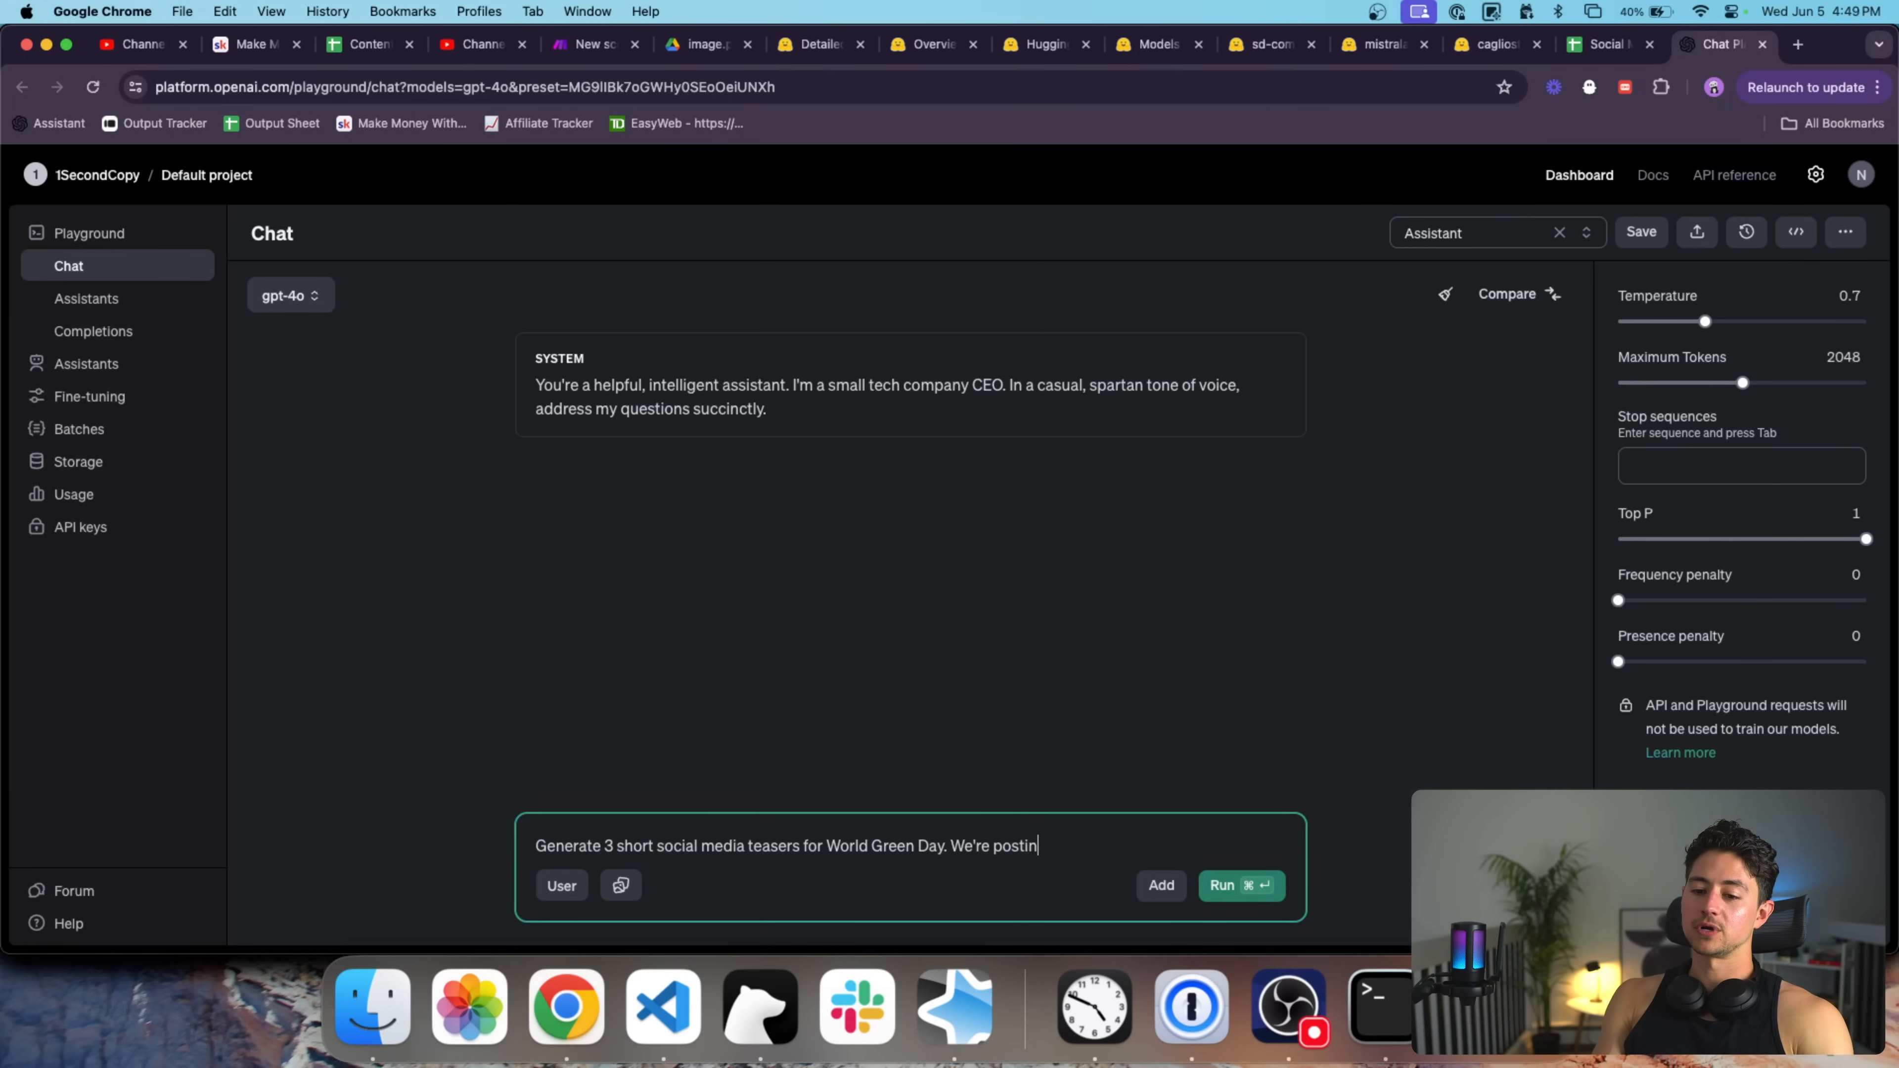
pyautogui.write('g these on Facebook along with a specific')
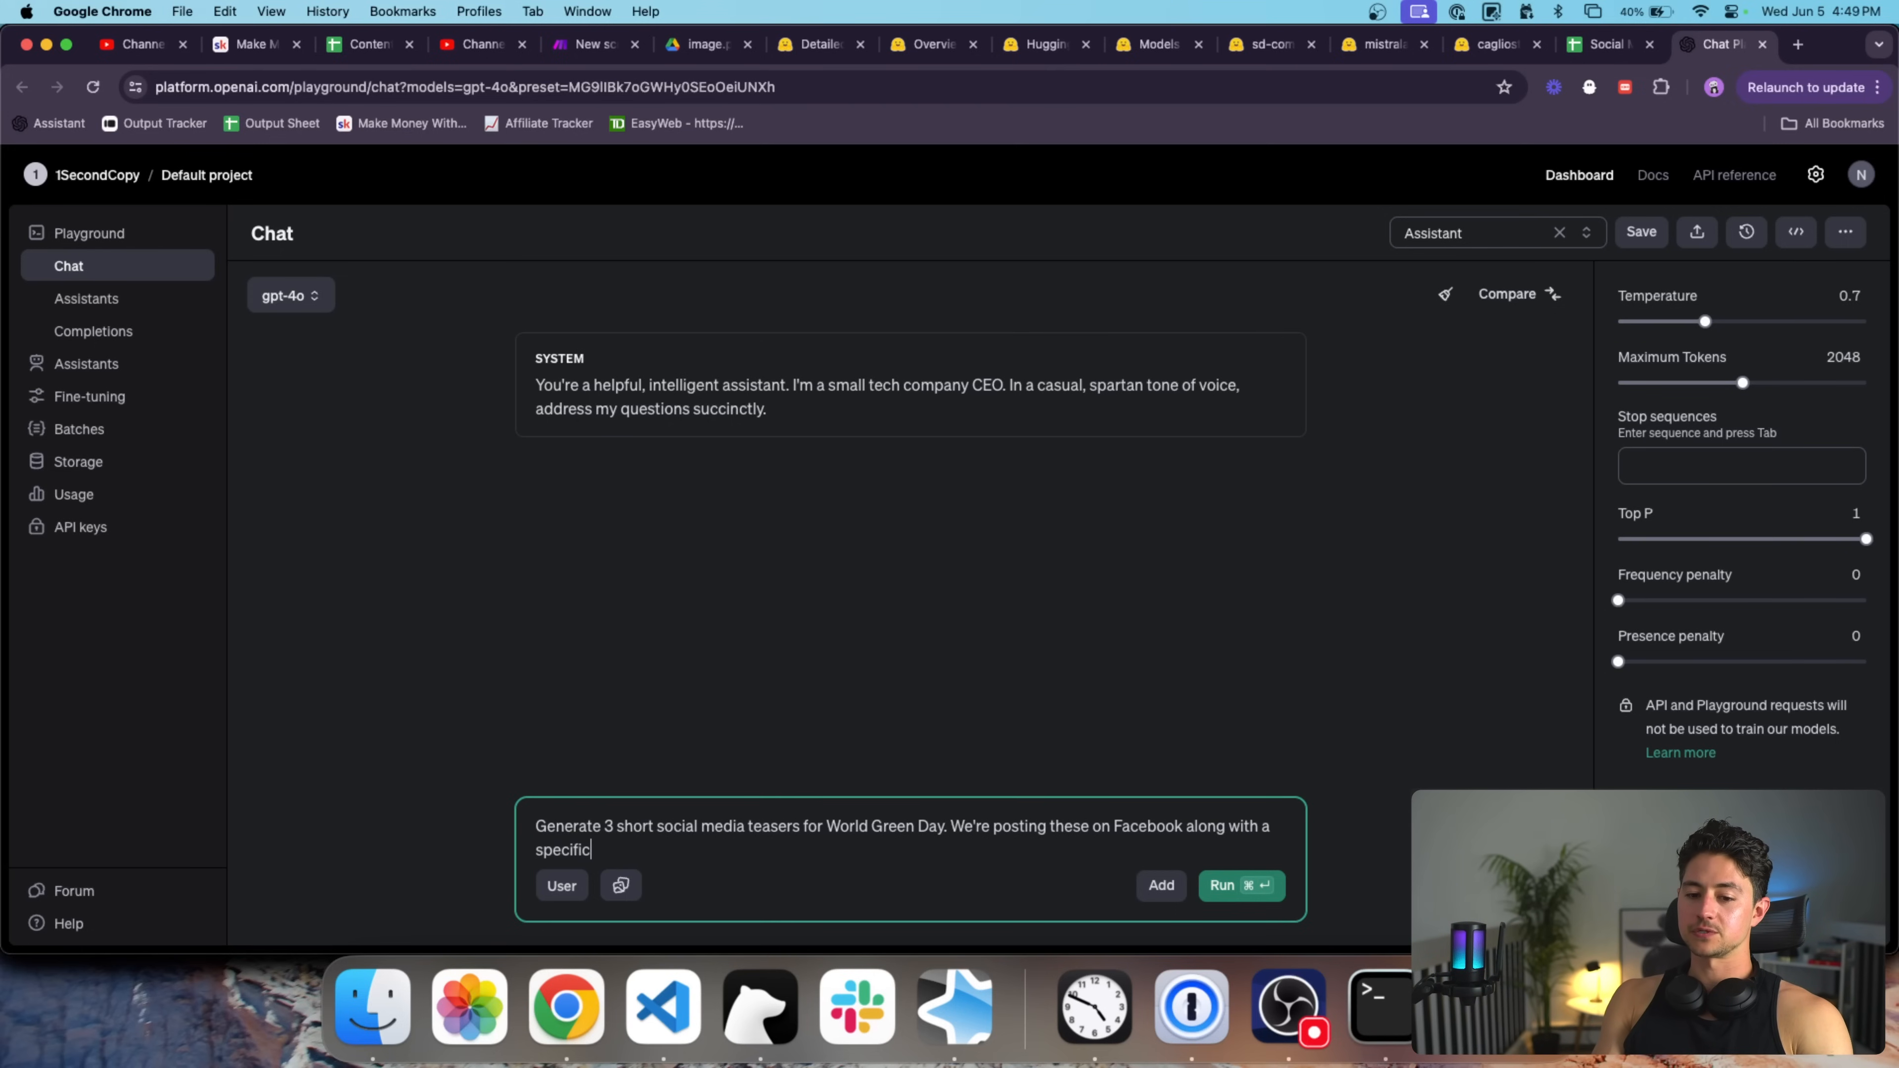
pyautogui.write(' image that represents the environment.')
pyautogui.press('super+Return')
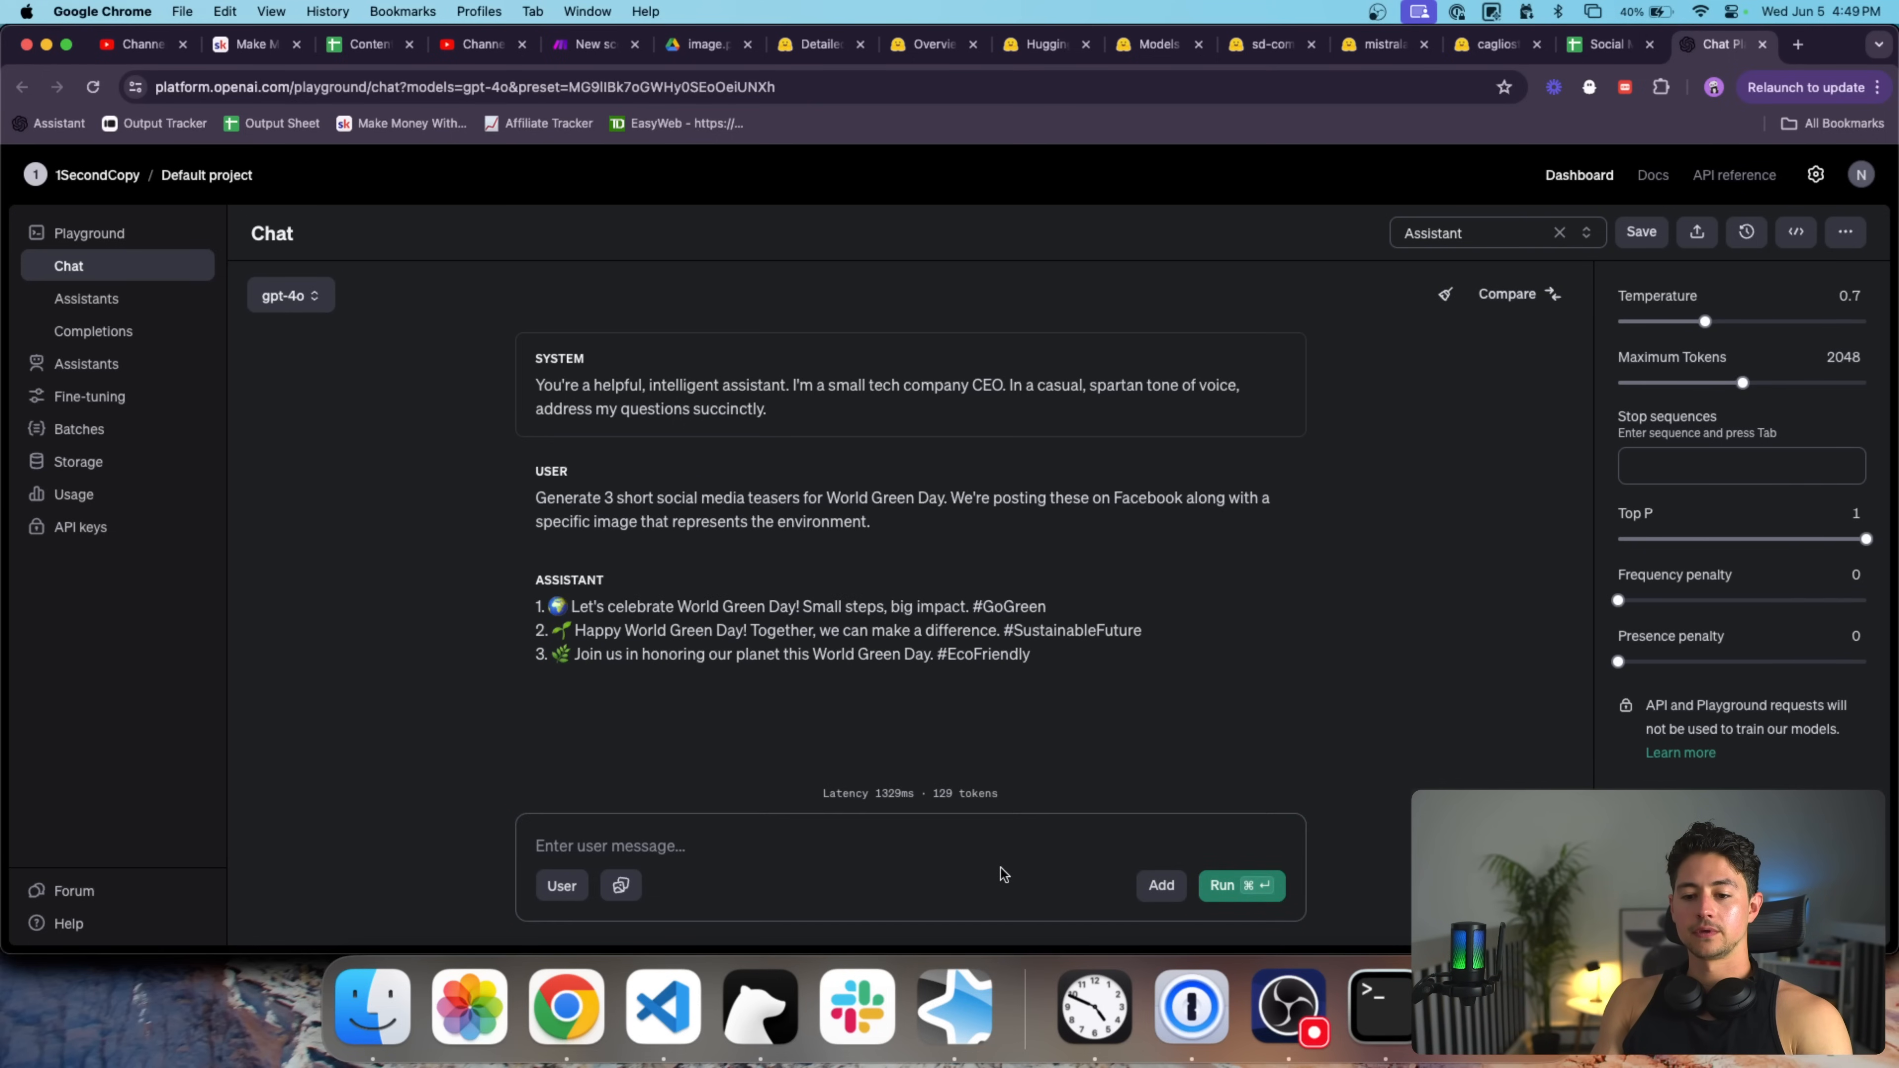
# Ask the assistant 'Make them longer.' and select its longer teasers reply.
pyautogui.click(943, 845)
pyautogui.write('Make them longer.')
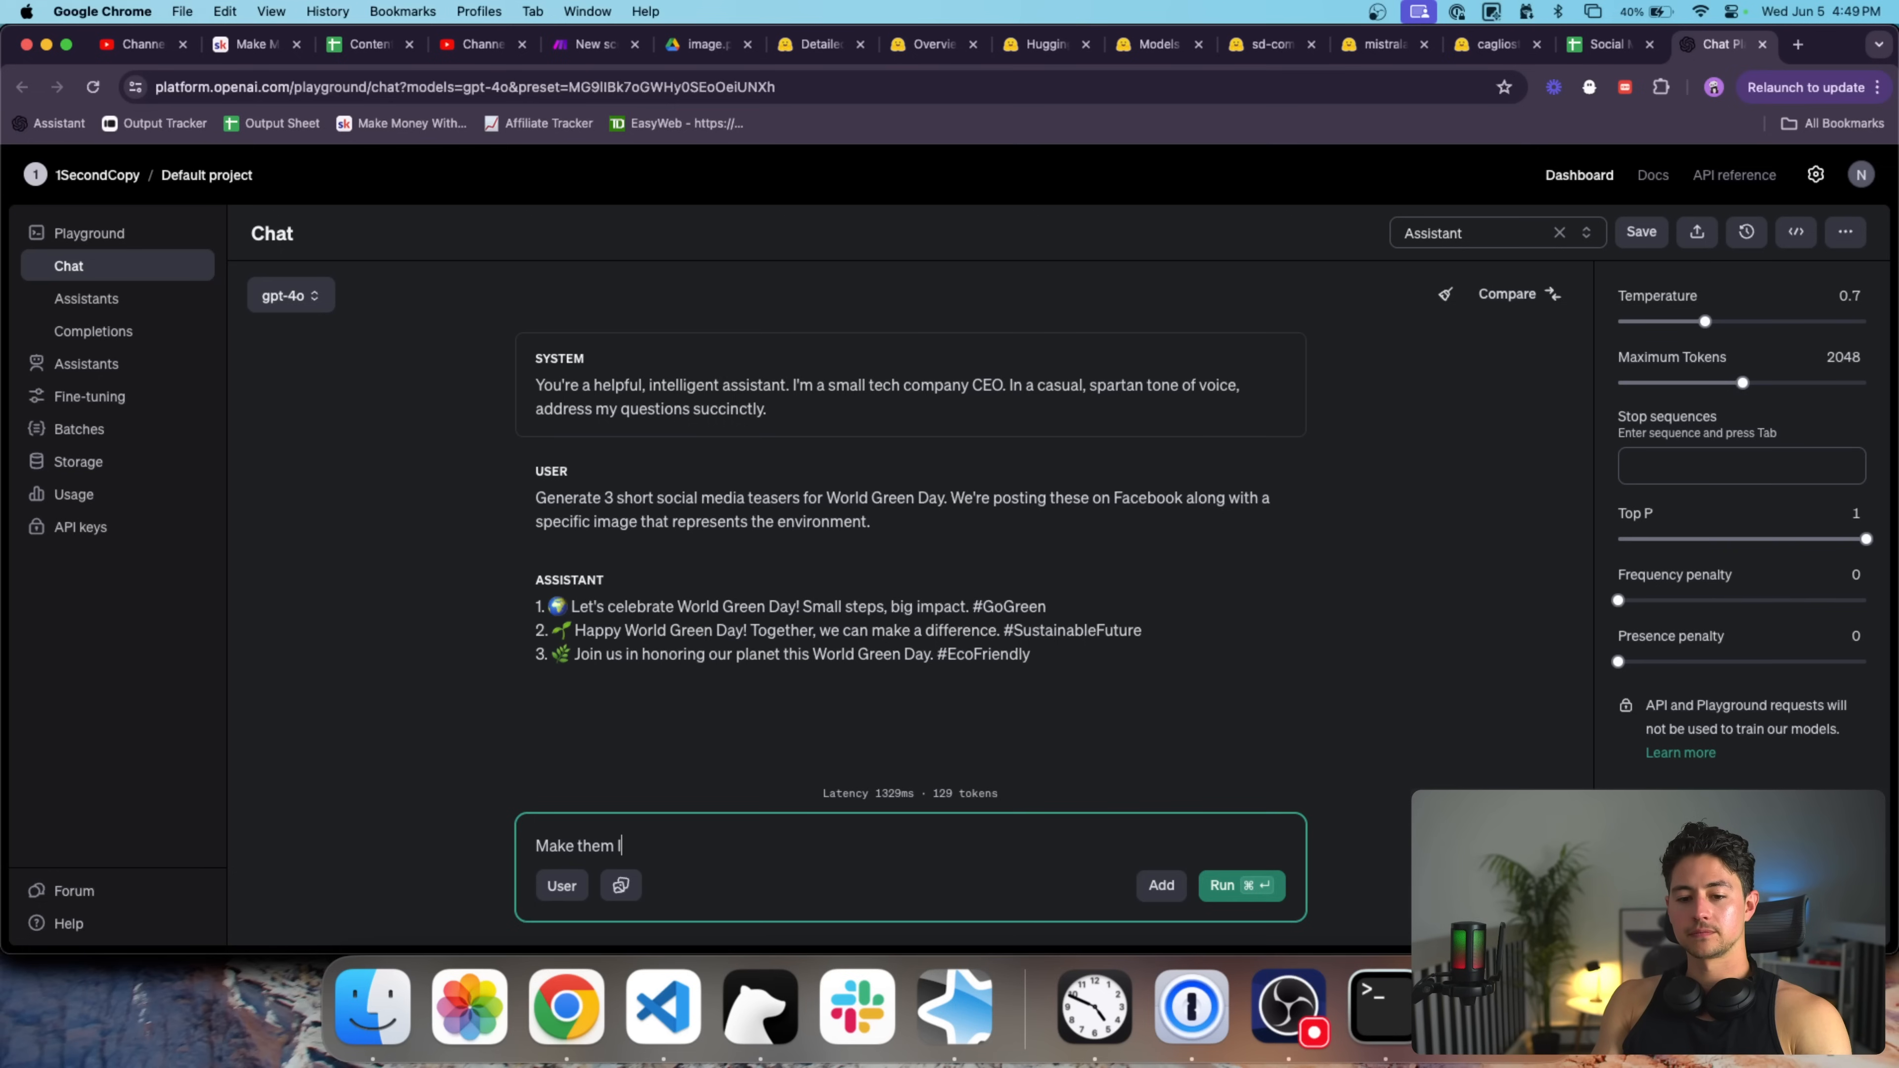
pyautogui.press('super+Return')
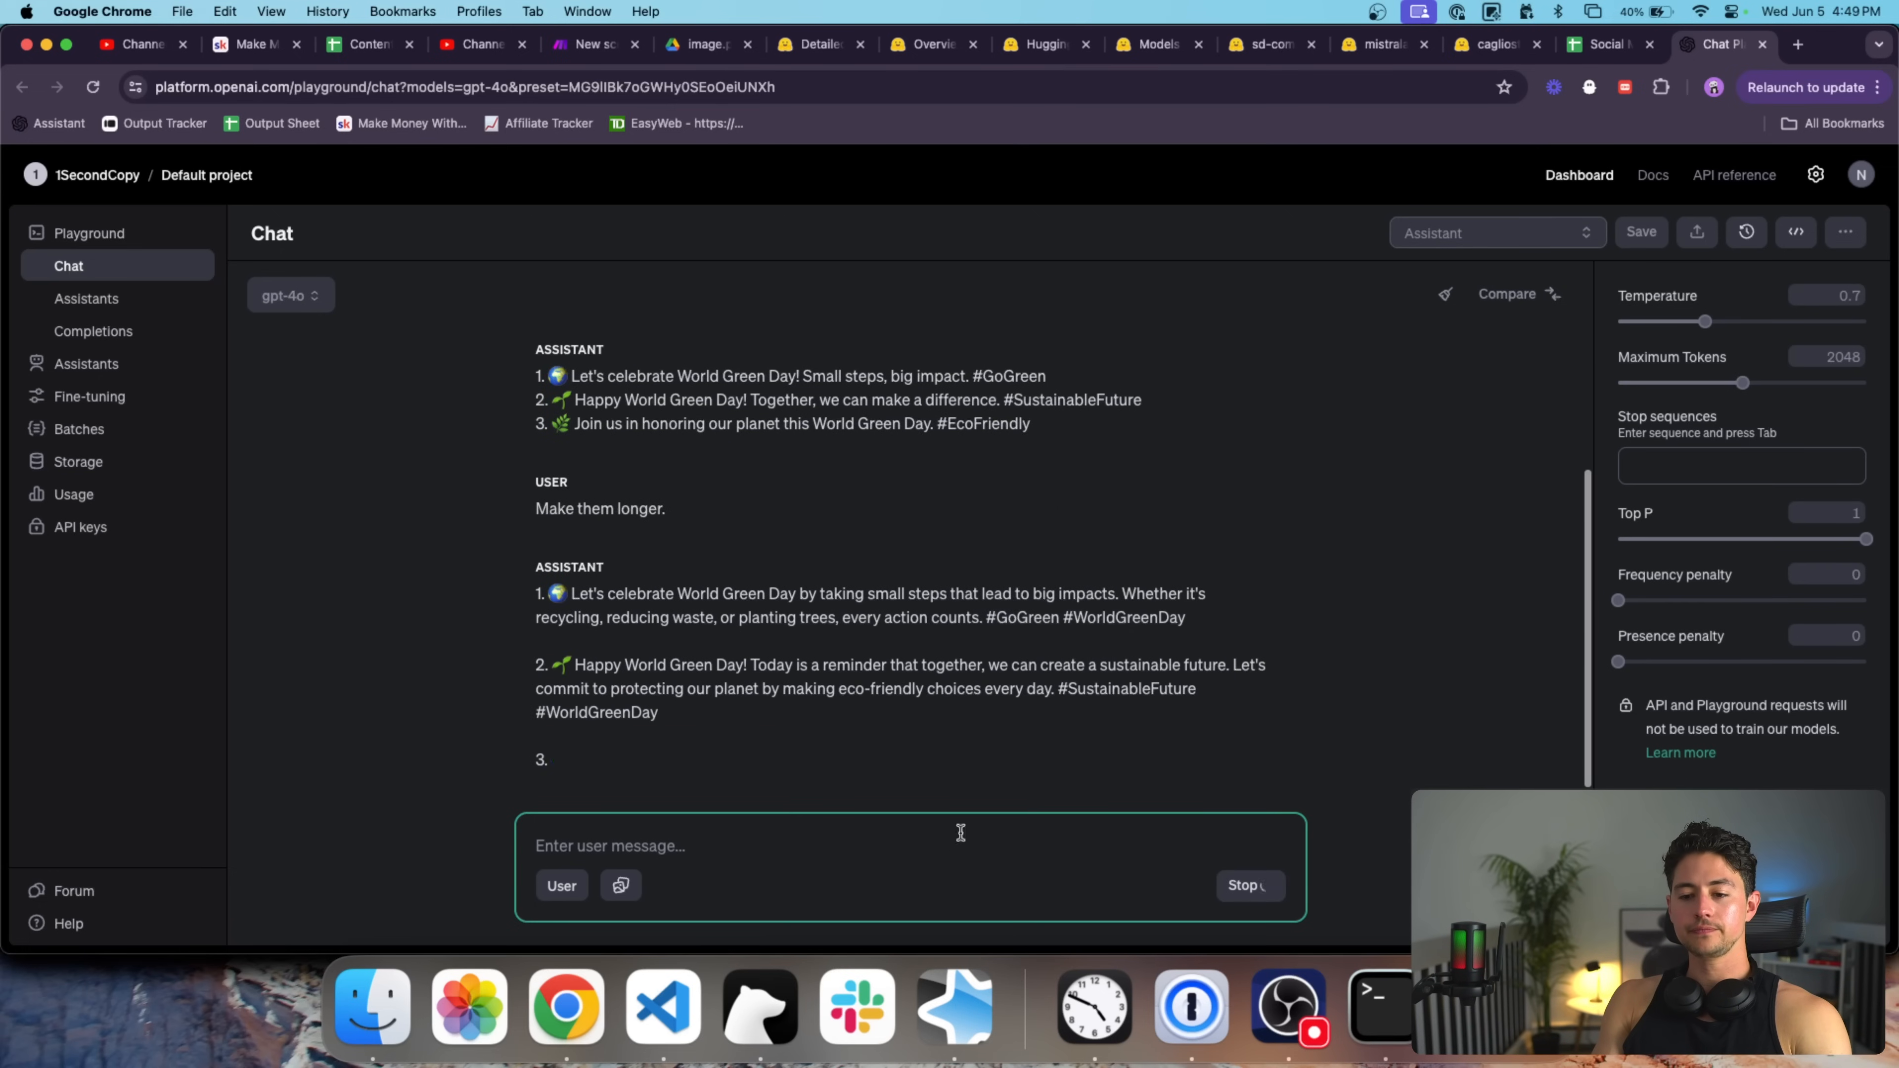
pyautogui.click(994, 781)
pyautogui.click(1005, 754)
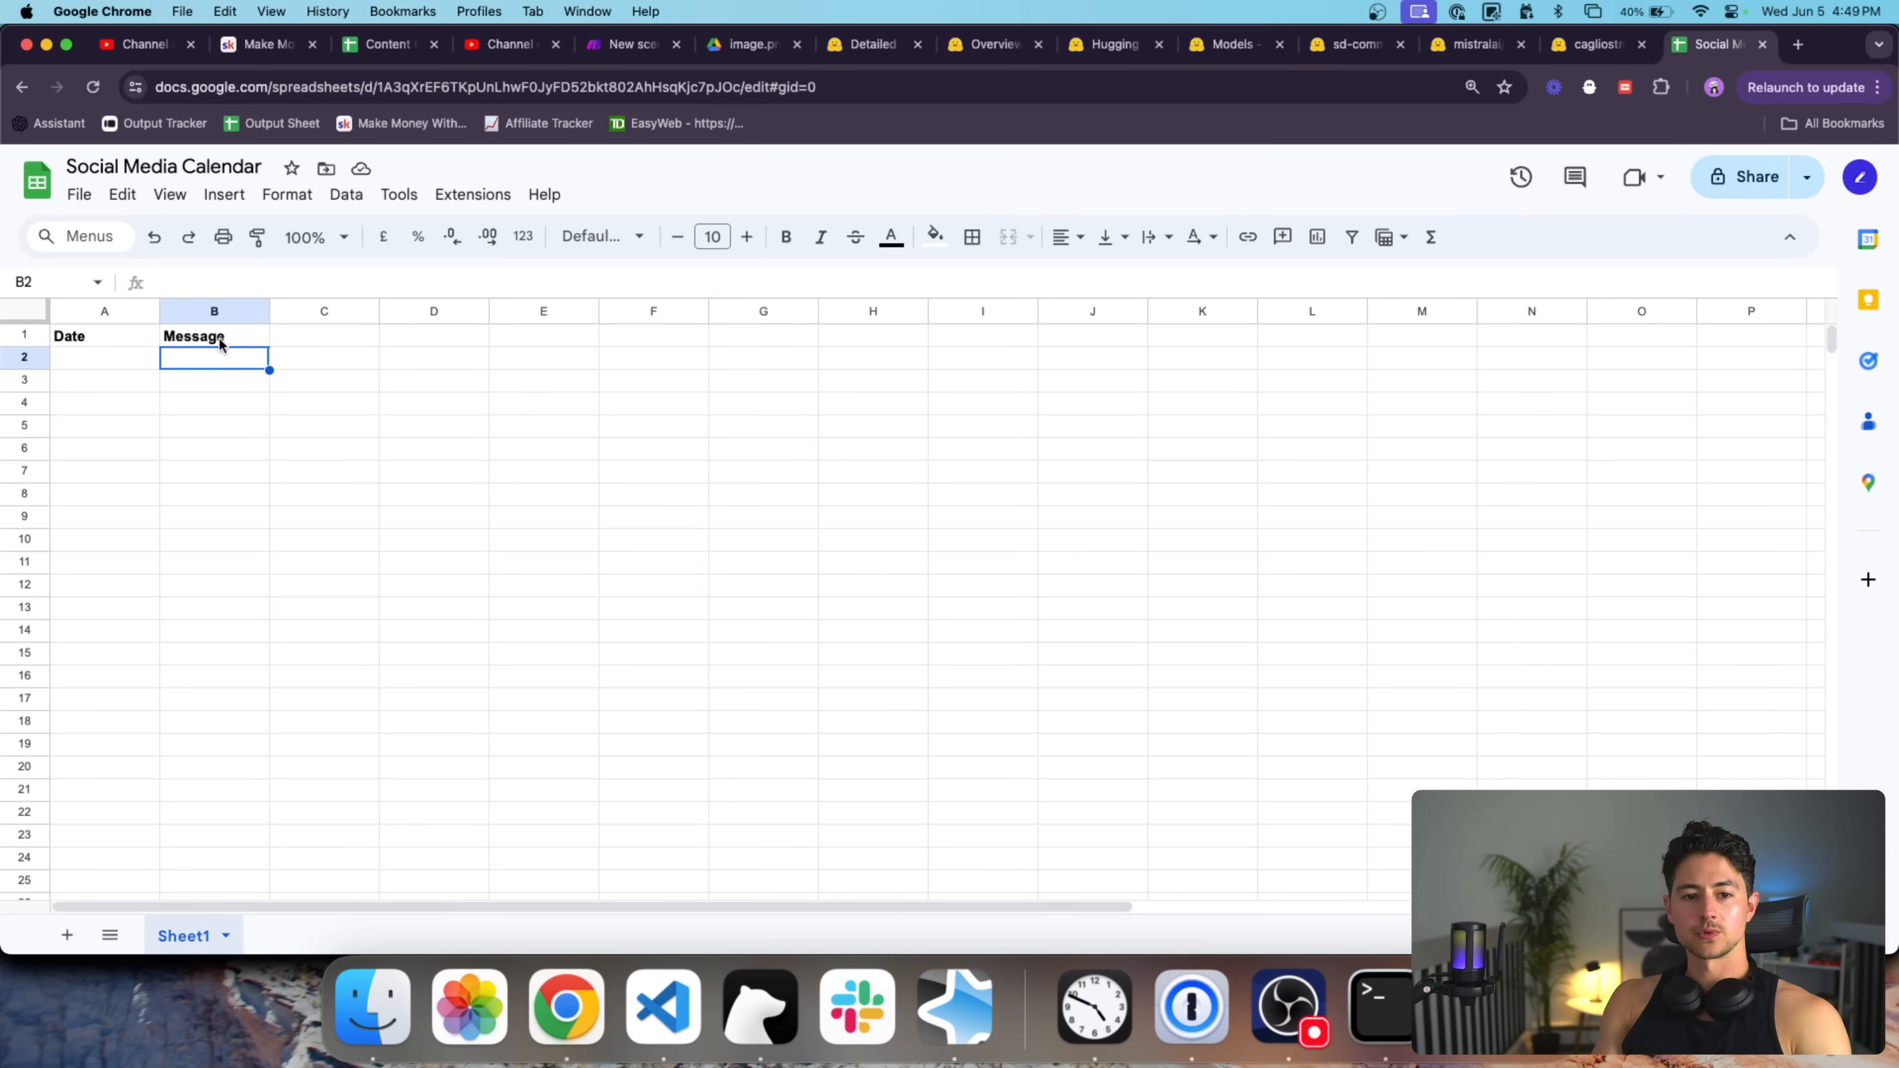
pyautogui.moveTo(269, 311); pyautogui.dragTo(308, 308)
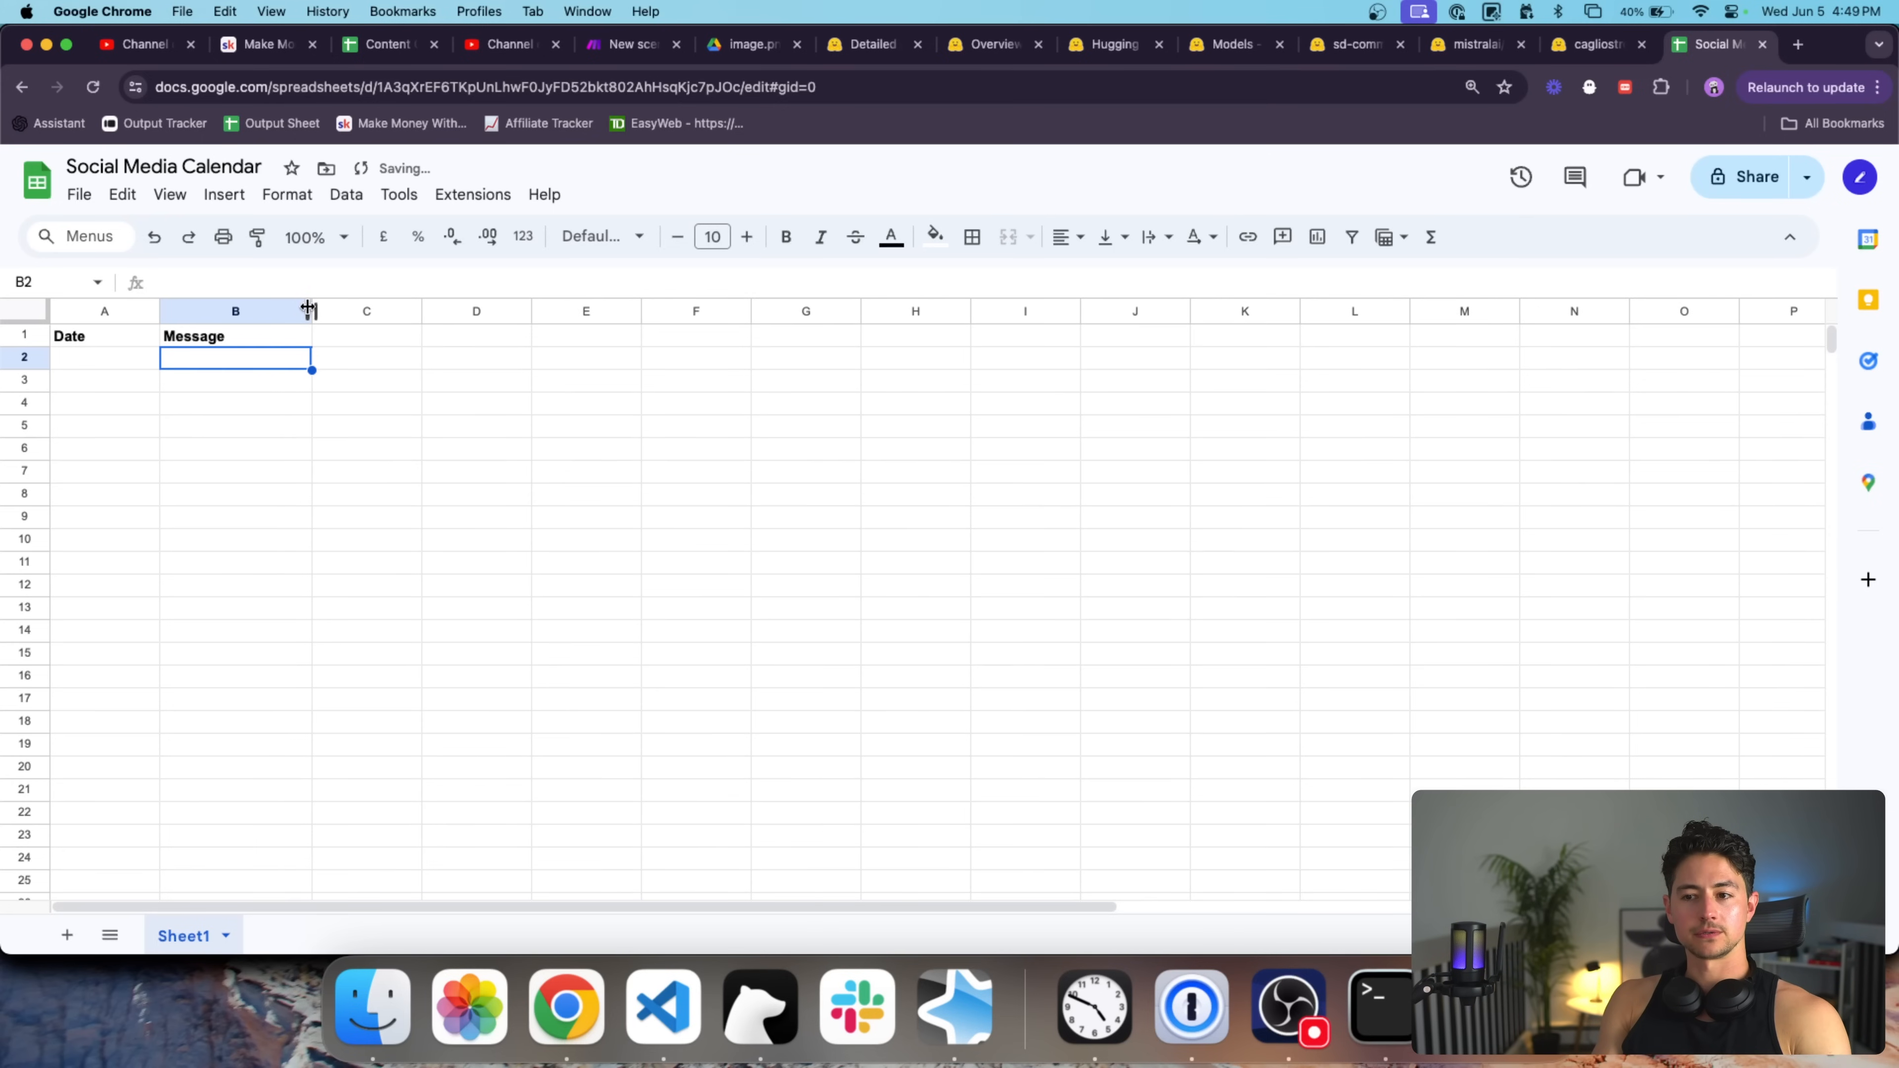
# Paste the three teasers under Message and remove the blank rows between them.
pyautogui.write("1. 🌍 Let's celebrate World Green Day by taking small steps that lead to big impacts. Whether it's recycling, reducing waste, or planting trees, every action counts. #GoGreen #WorldGreenDay  2. 🌱 Happy World Green Day! Today is a reminder that together, we can create a sustainable future. Let's commit to protecting our planet by making eco-friendly choices every day. #SustainableFuture #WorldGreenDay  3. 🌿 Join us in honoring our beautiful planet this World Green Day. From conserving energy to supporting green initiatives, there are countless ways to make a difference. Let's work together for a healthier, greener world. #EcoFriendly #WorldGreenDay")
pyautogui.click(290, 410)
pyautogui.press('super+x')
pyautogui.press('Up')
pyautogui.press('super+v')
pyautogui.press('Down')
pyautogui.press('Down')
pyautogui.press('Down')
pyautogui.press('super+x')
pyautogui.press('Up')
pyautogui.press('Up')
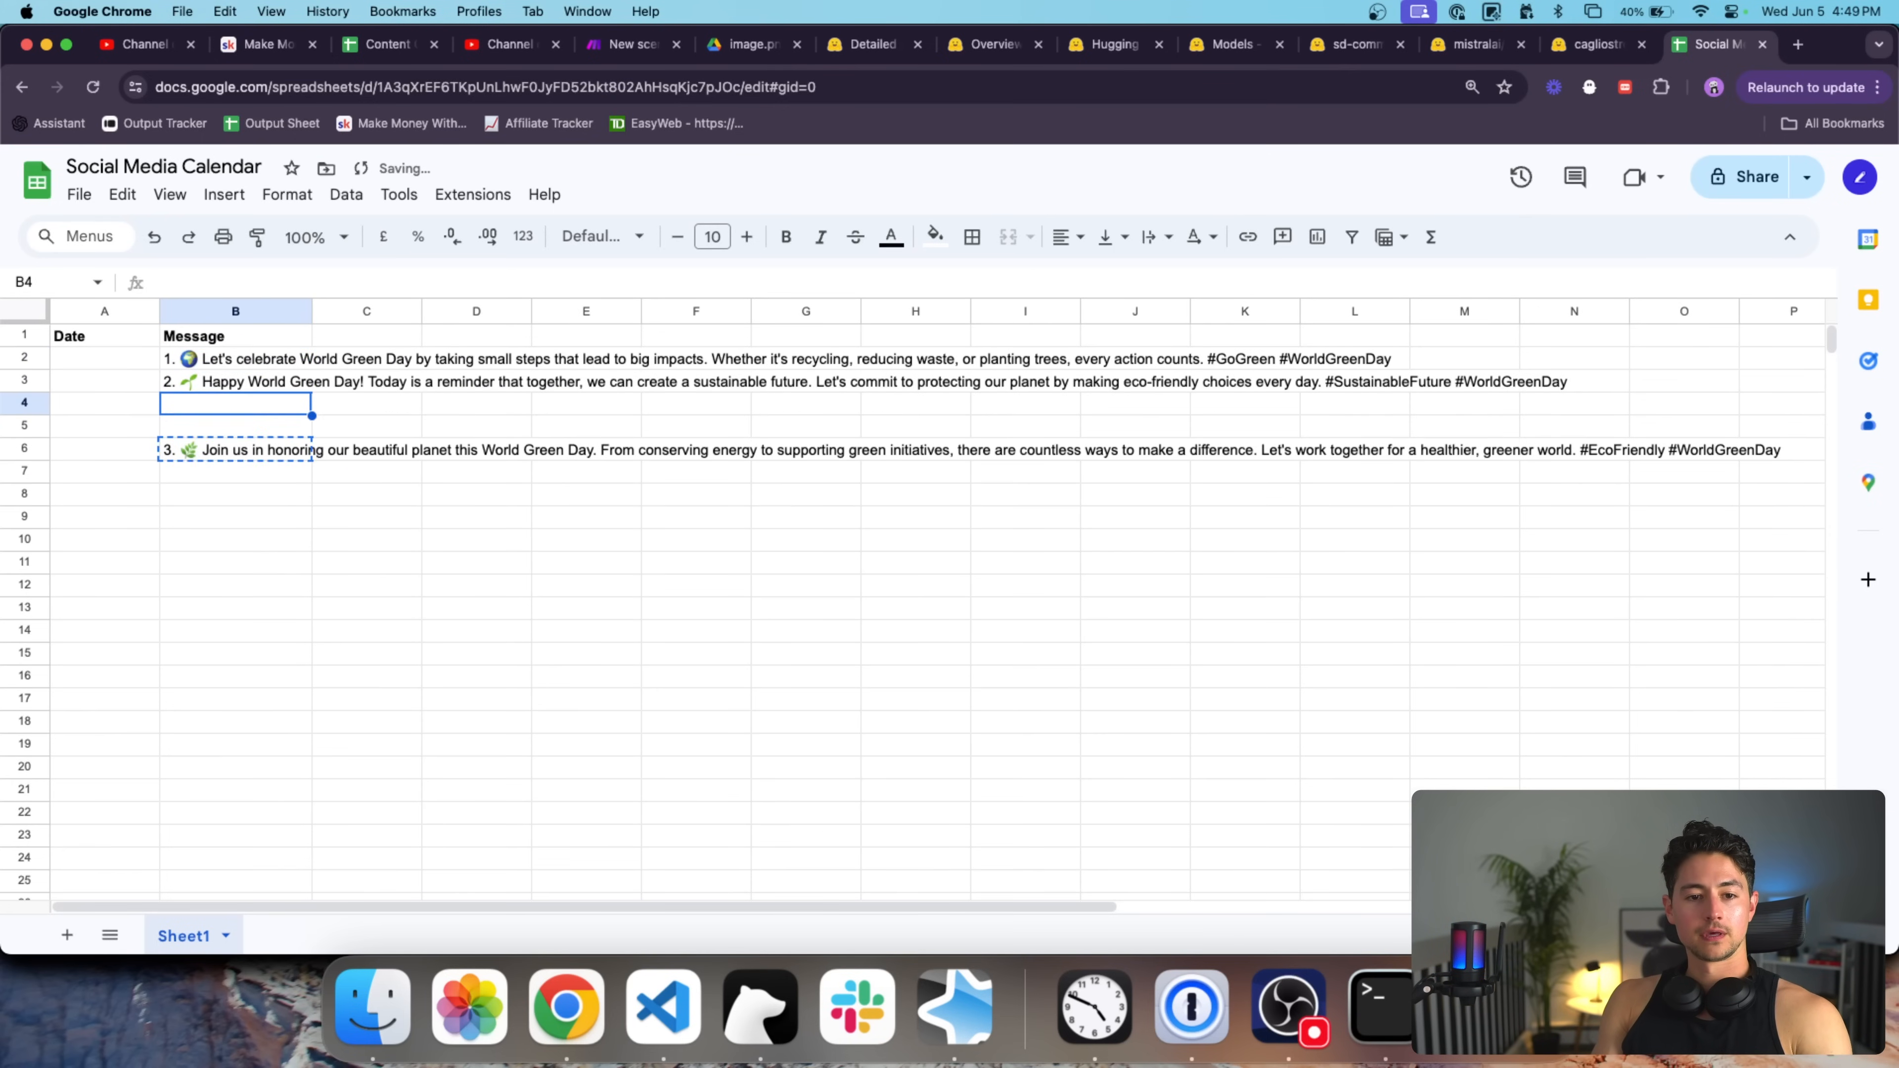
pyautogui.press('super+v')
pyautogui.press('Up')
pyautogui.press('Up')
# Strip the '1.', '2.' and '3.' numbering from the three messages.
pyautogui.press('Return')
pyautogui.press('super+a')
pyautogui.press('Left')
pyautogui.press('Right')
pyautogui.press('Right')
pyautogui.press('Right')
pyautogui.press('BackSpace')
pyautogui.press('BackSpace')
pyautogui.press('BackSpace')
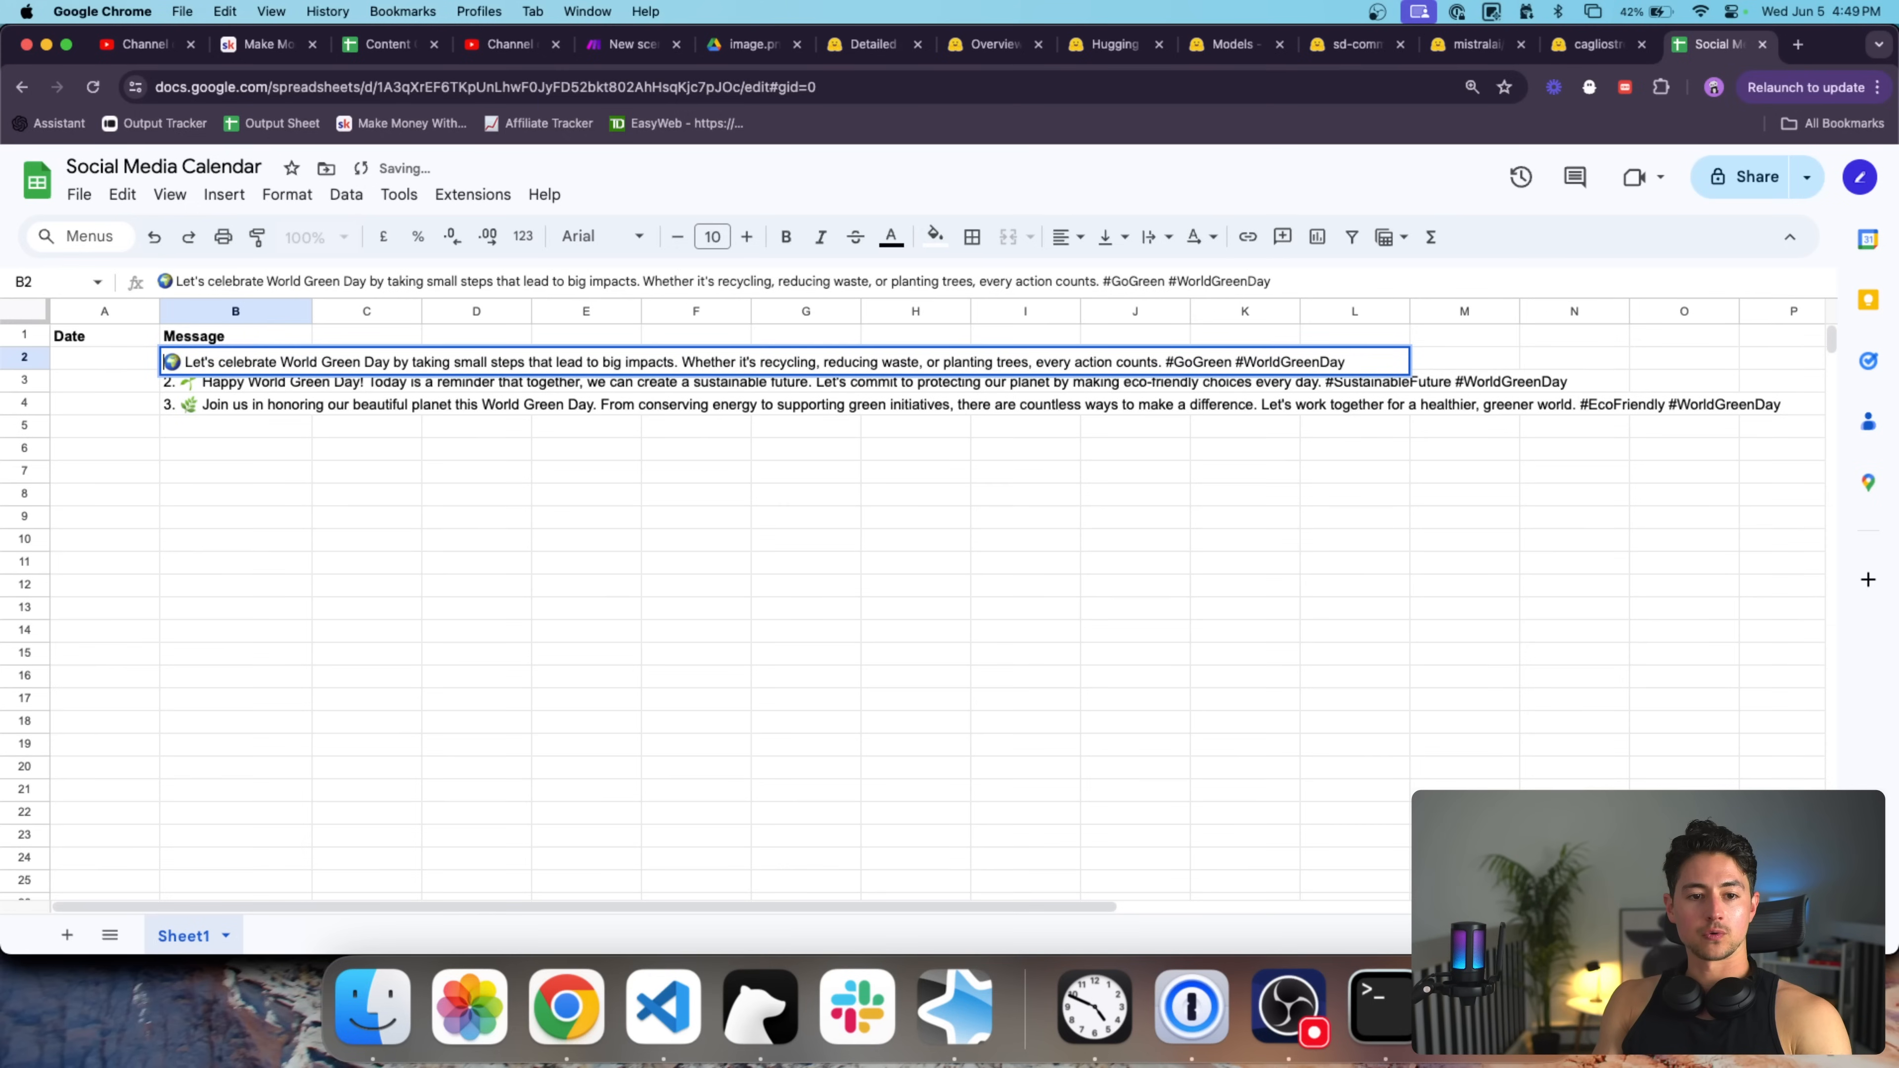
pyautogui.press('Return')
pyautogui.press('Return')
pyautogui.press('super+a')
pyautogui.press('Left')
pyautogui.press('Right')
pyautogui.press('Right')
pyautogui.press('Right')
pyautogui.press('BackSpace')
pyautogui.press('BackSpace')
pyautogui.press('BackSpace')
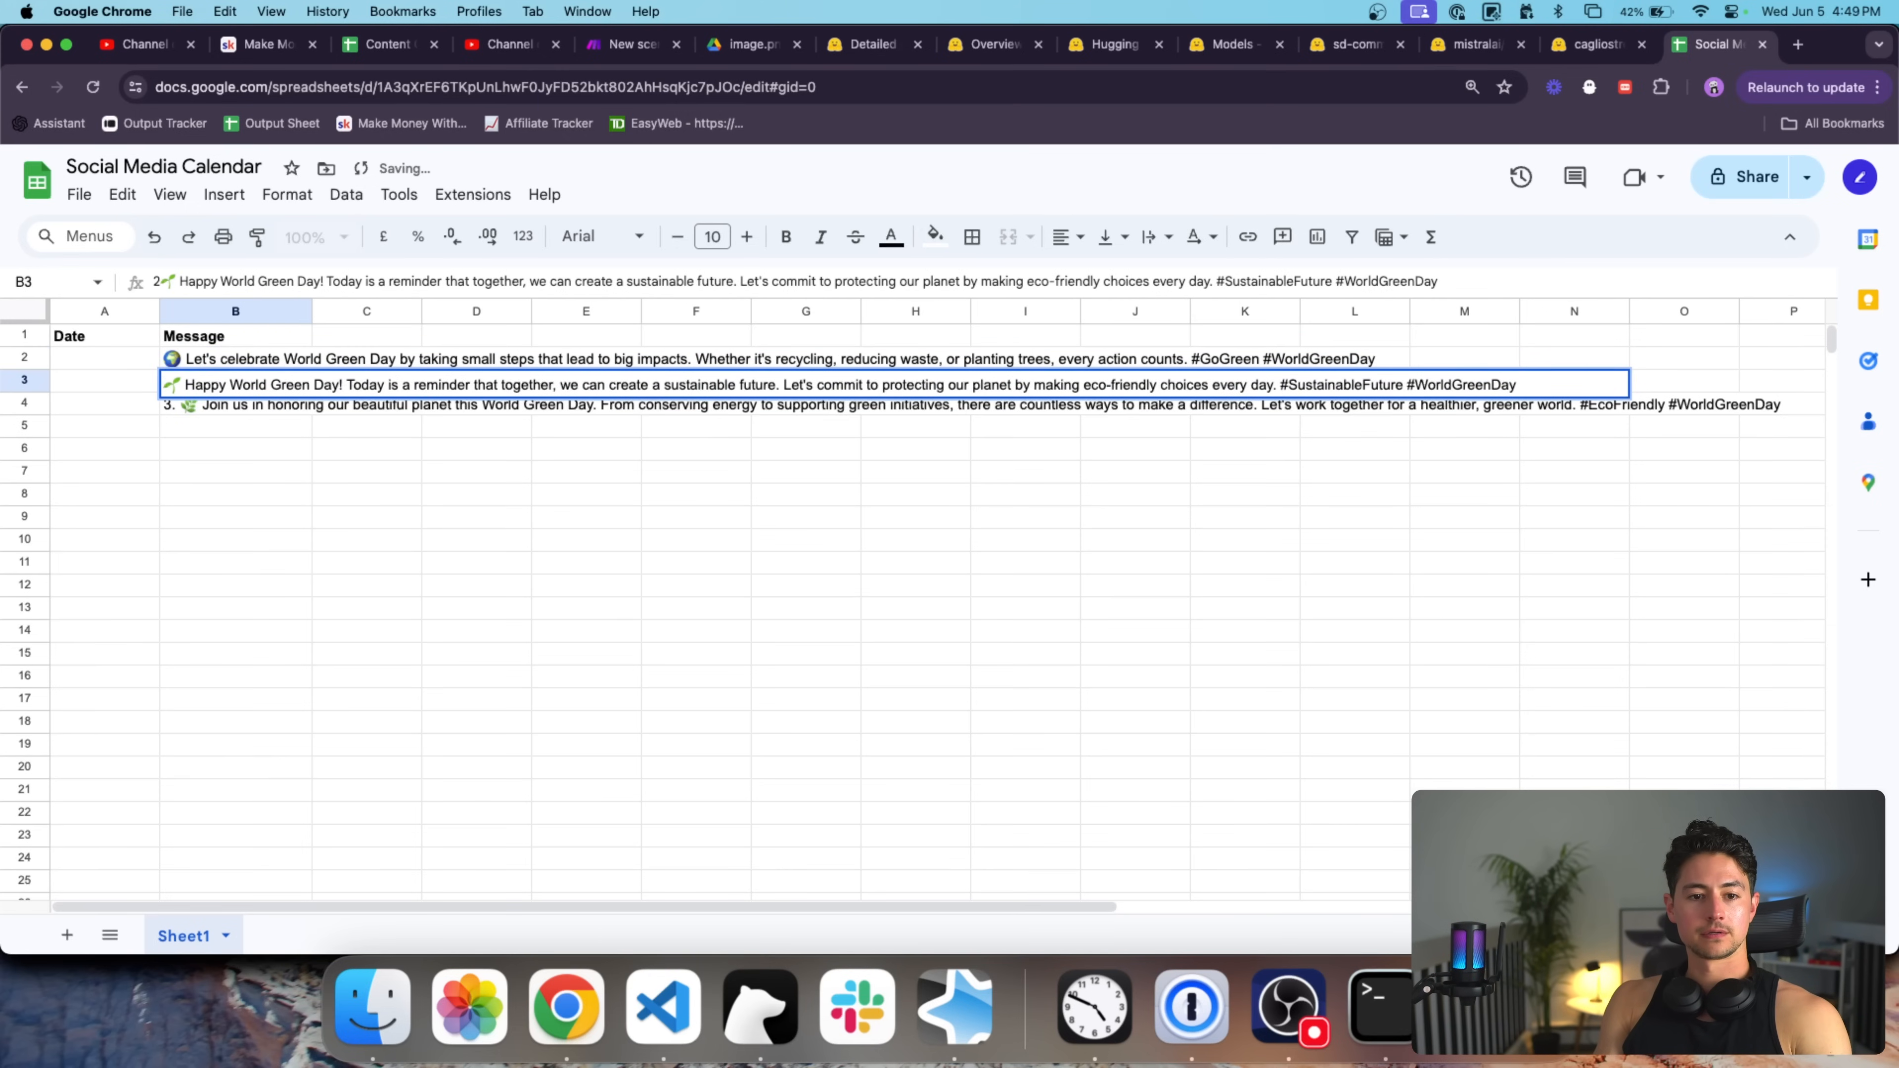
pyautogui.press('Return')
pyautogui.press('Return')
pyautogui.press('super+a')
pyautogui.press('Left')
pyautogui.press('BackSpace')
pyautogui.press('BackSpace')
pyautogui.press('BackSpace')
pyautogui.press('Return')
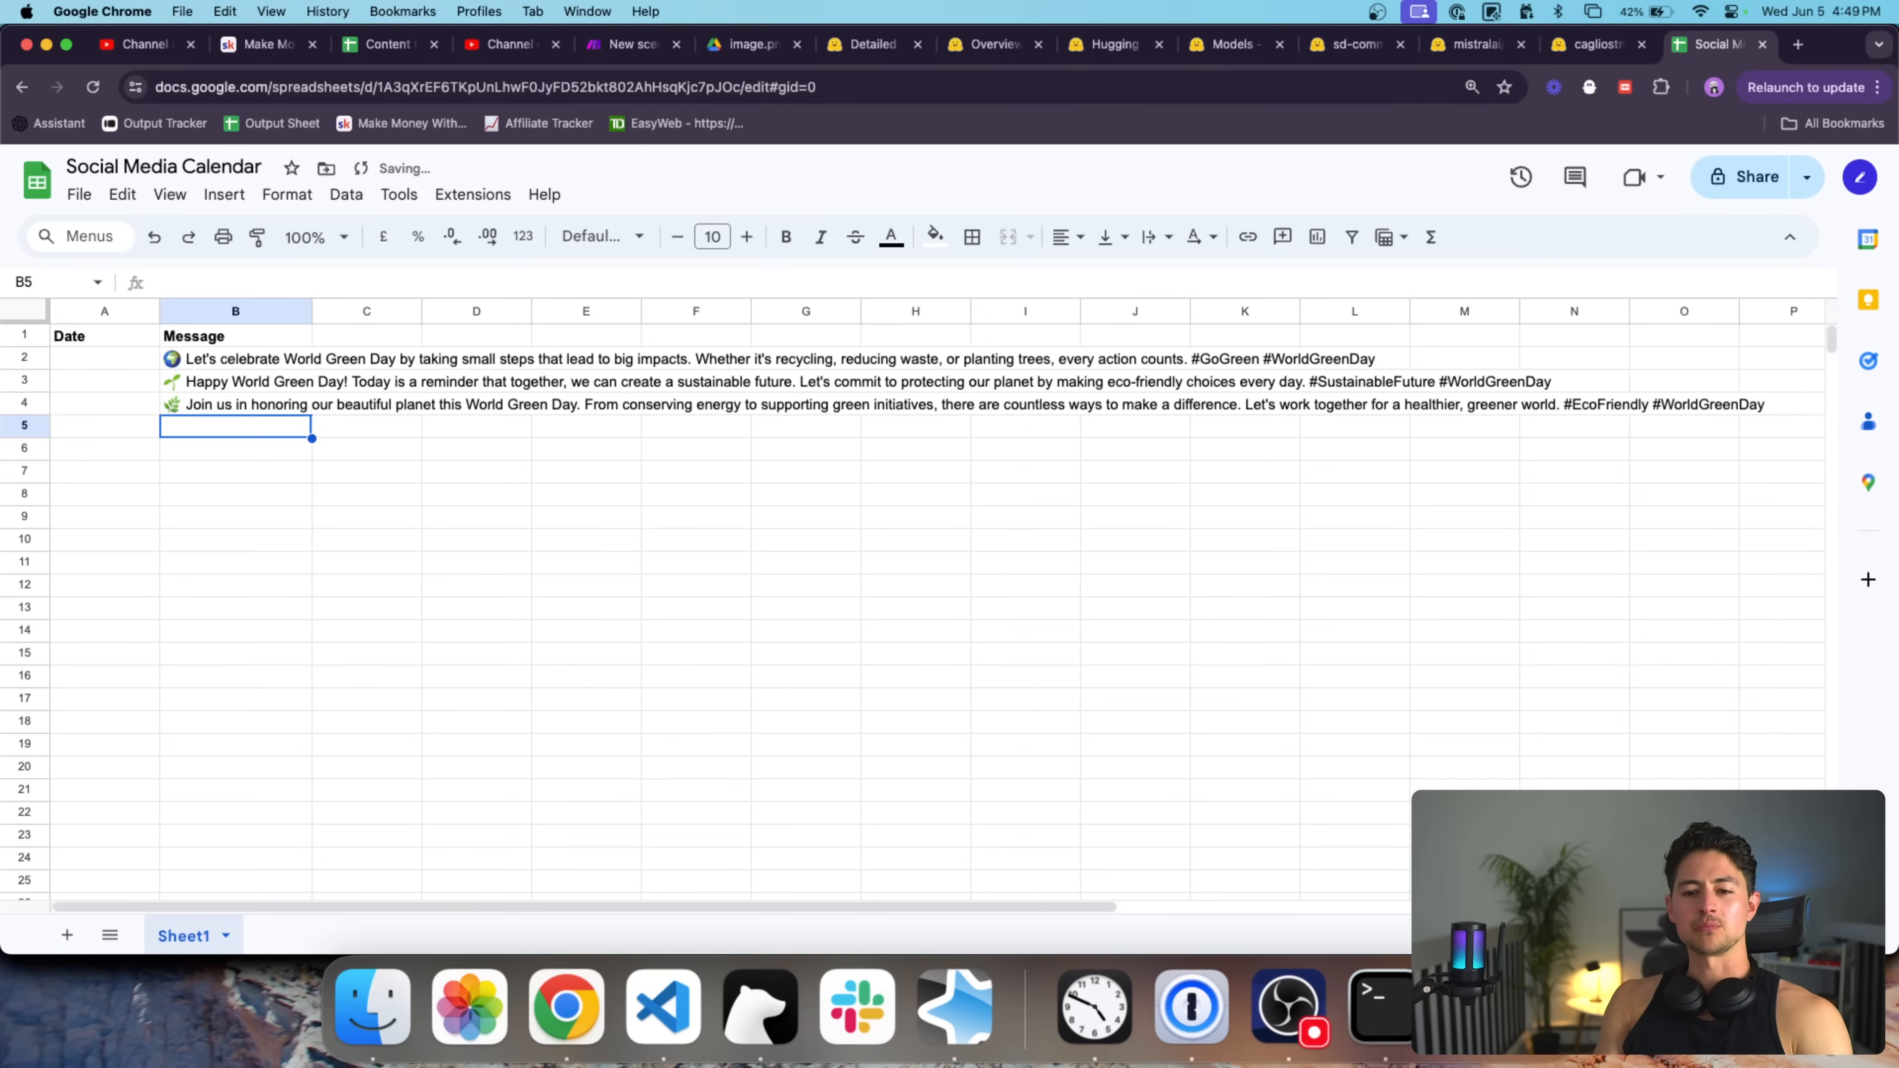
# Enter 06/05/2024 as the first post date and copy it down to rows 3 and 4.
pyautogui.click(202, 362)
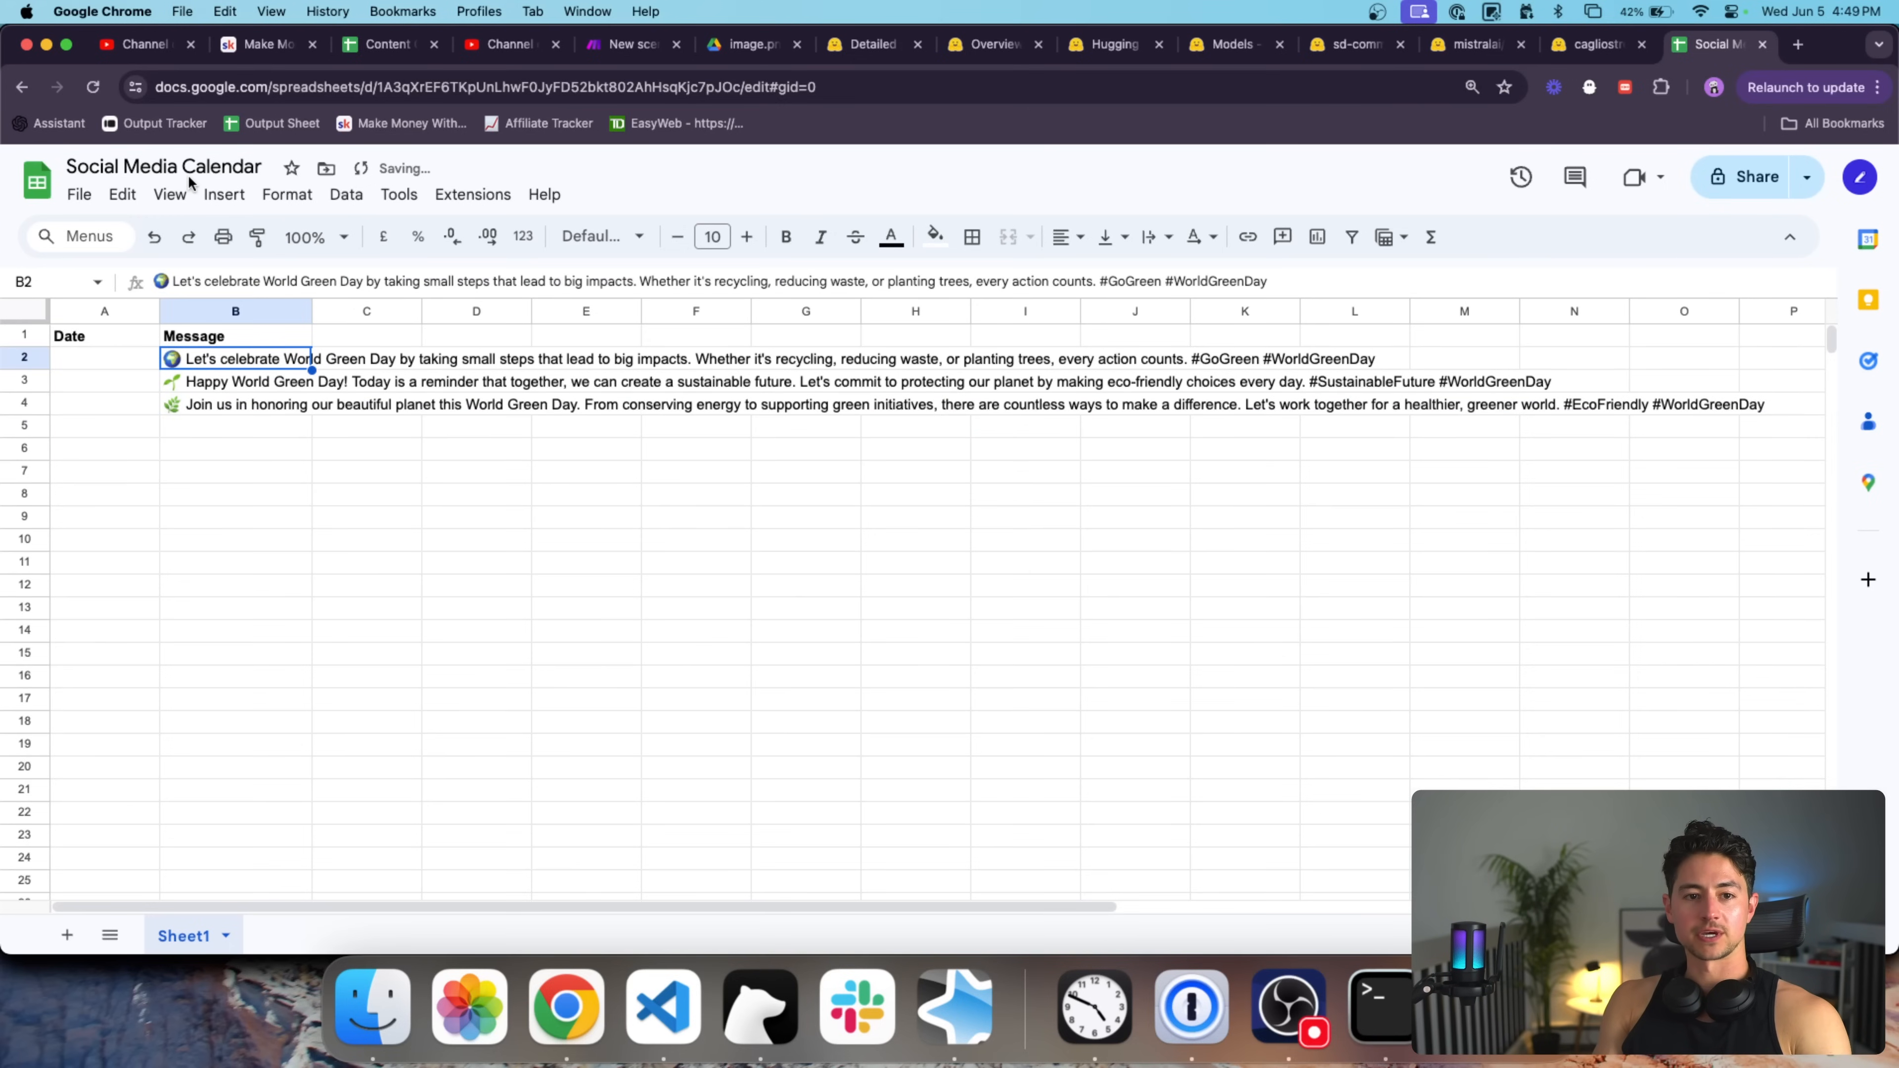
pyautogui.click(129, 360)
pyautogui.write('06/05/2024')
pyautogui.press('Return')
pyautogui.press('Up')
pyautogui.press('super+c')
pyautogui.press('Down')
pyautogui.press('super+v')
pyautogui.press('Down')
pyautogui.press('super+v')
pyautogui.press('Down')
# Change the copied dates to 06/06/2024 and 06/07/2024 and widen the Message column.
pyautogui.press('Up')
pyautogui.press('Up')
pyautogui.press('Return')
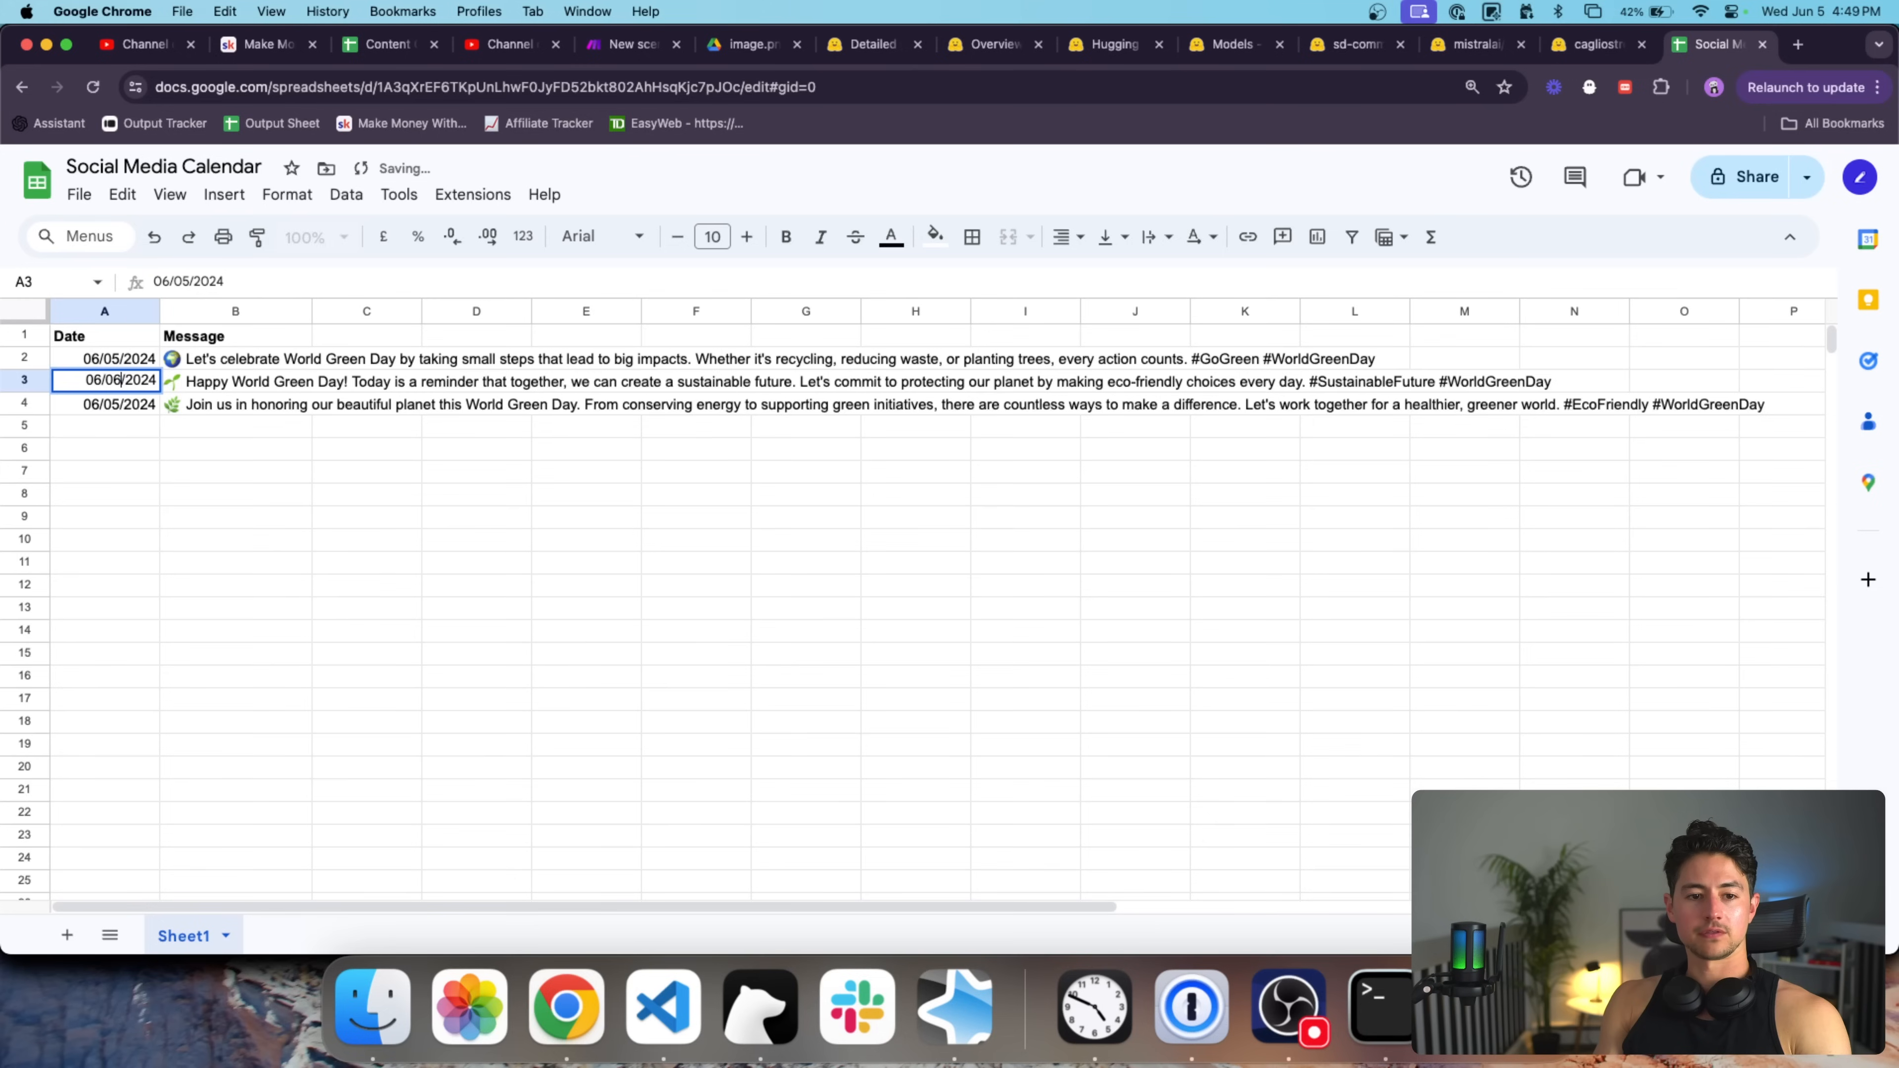
pyautogui.press('BackSpace')
pyautogui.write('6')
pyautogui.press('Return')
pyautogui.press('Return')
pyautogui.press('Left')
pyautogui.press('Left')
pyautogui.press('Left')
pyautogui.press('Left')
pyautogui.press('Left')
pyautogui.press('BackSpace')
pyautogui.write('7')
pyautogui.press('Return')
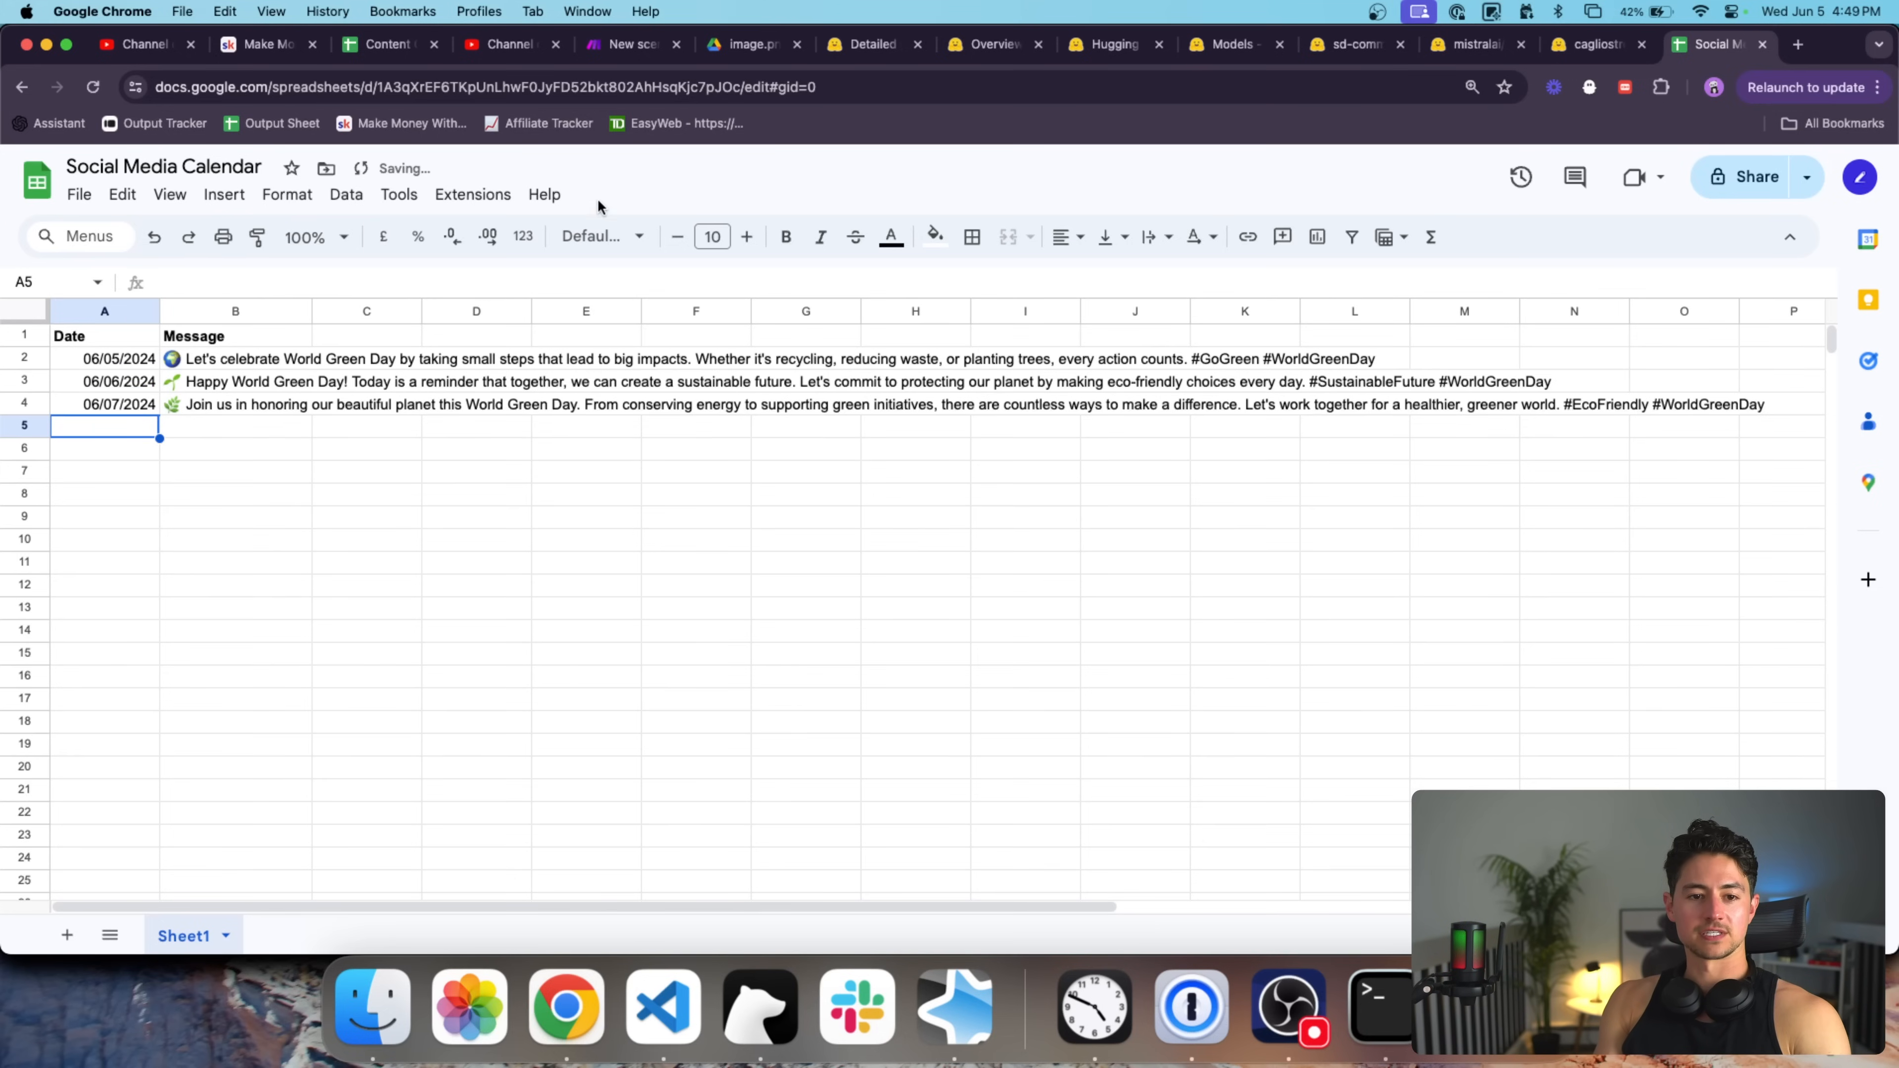
pyautogui.moveTo(312, 310); pyautogui.dragTo(497, 306)
# Do a quick 'green day' web search, then change the first message's 'World Green Day' to 'Earth Day'.
pyautogui.press('super+t')
pyautogui.write('green day')
pyautogui.press('Return')
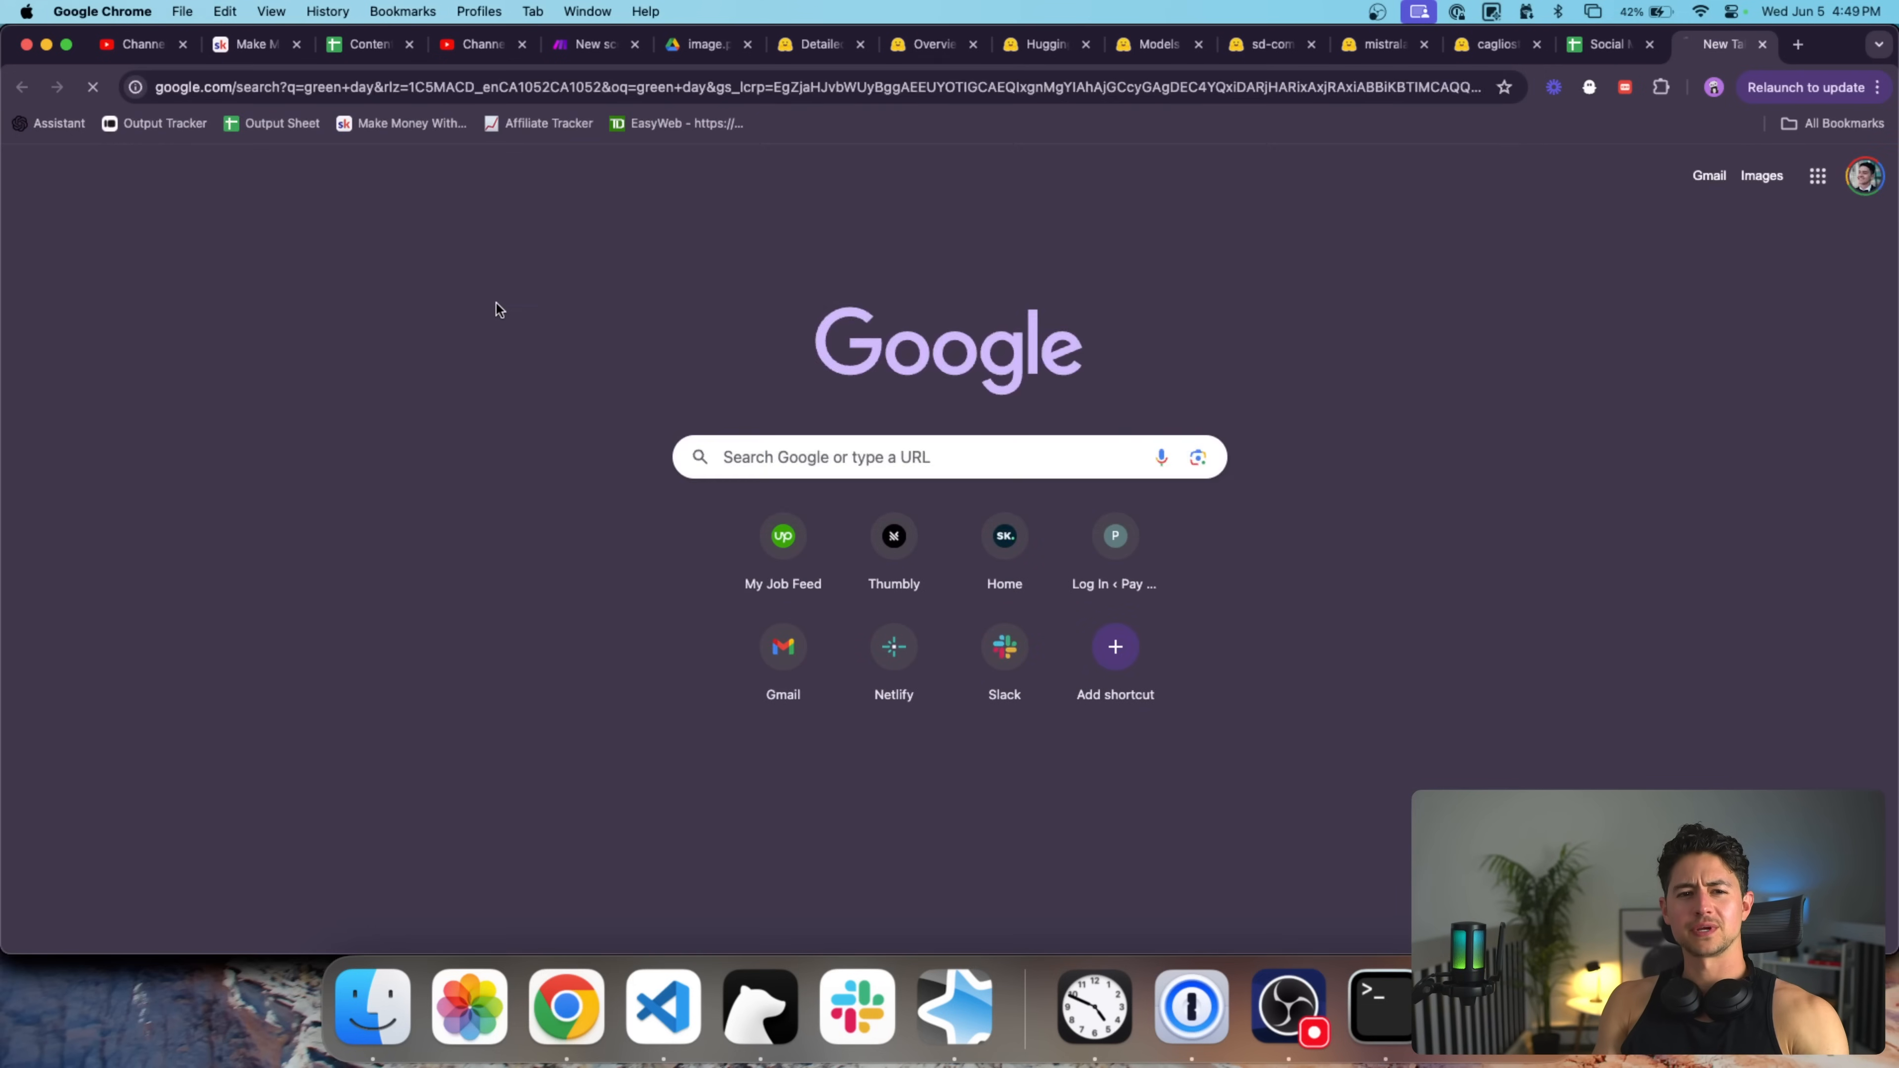
pyautogui.press('super+w')
pyautogui.doubleClick(379, 356)
pyautogui.doubleClick(345, 361)
pyautogui.write('Earth')
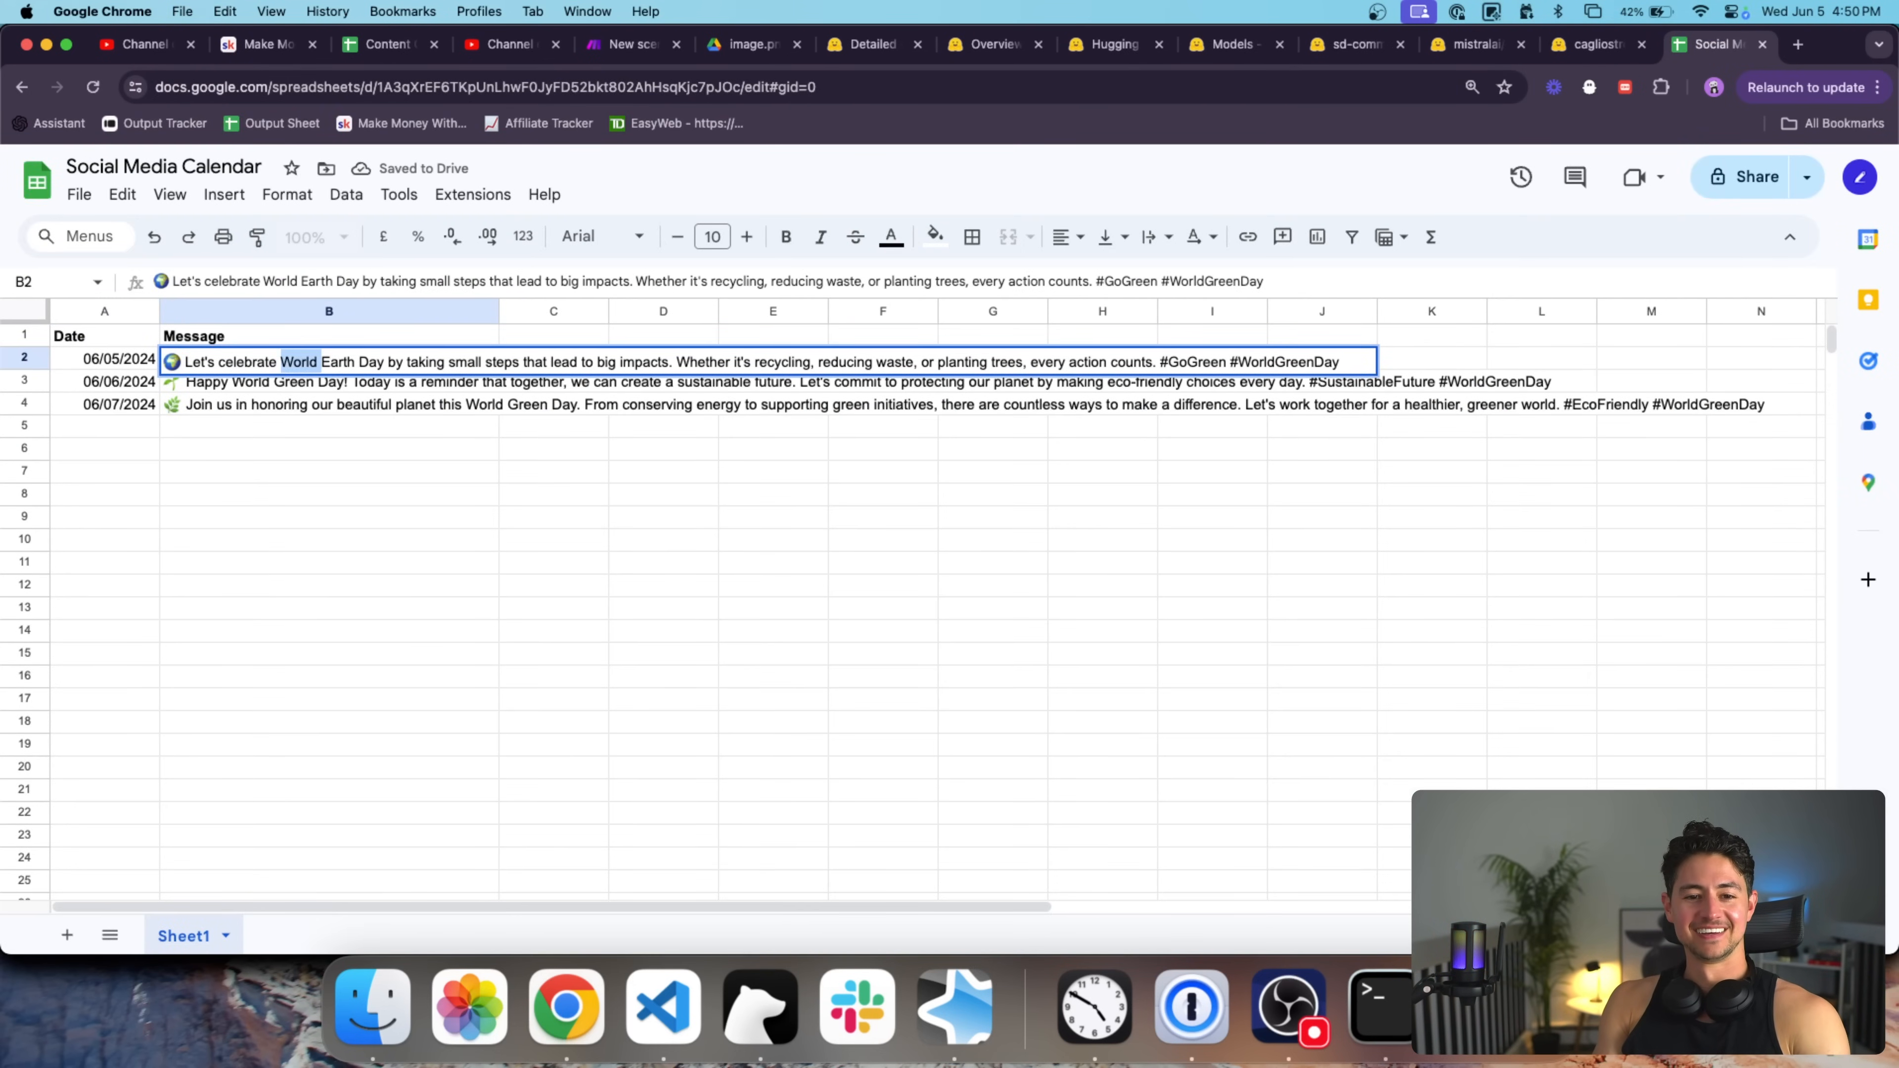
pyautogui.hotkey('alt', 'BackSpace')
pyautogui.press('Return')
# Replace 'World Green Day' with 'Earth Day' in the second and third messages.
pyautogui.doubleClick(292, 385)
pyautogui.doubleClick(292, 386)
pyautogui.press('BackSpace')
pyautogui.press('BackSpace')
pyautogui.press('BackSpace')
pyautogui.press('BackSpace')
pyautogui.press('BackSpace')
pyautogui.press('BackSpace')
pyautogui.press('BackSpace')
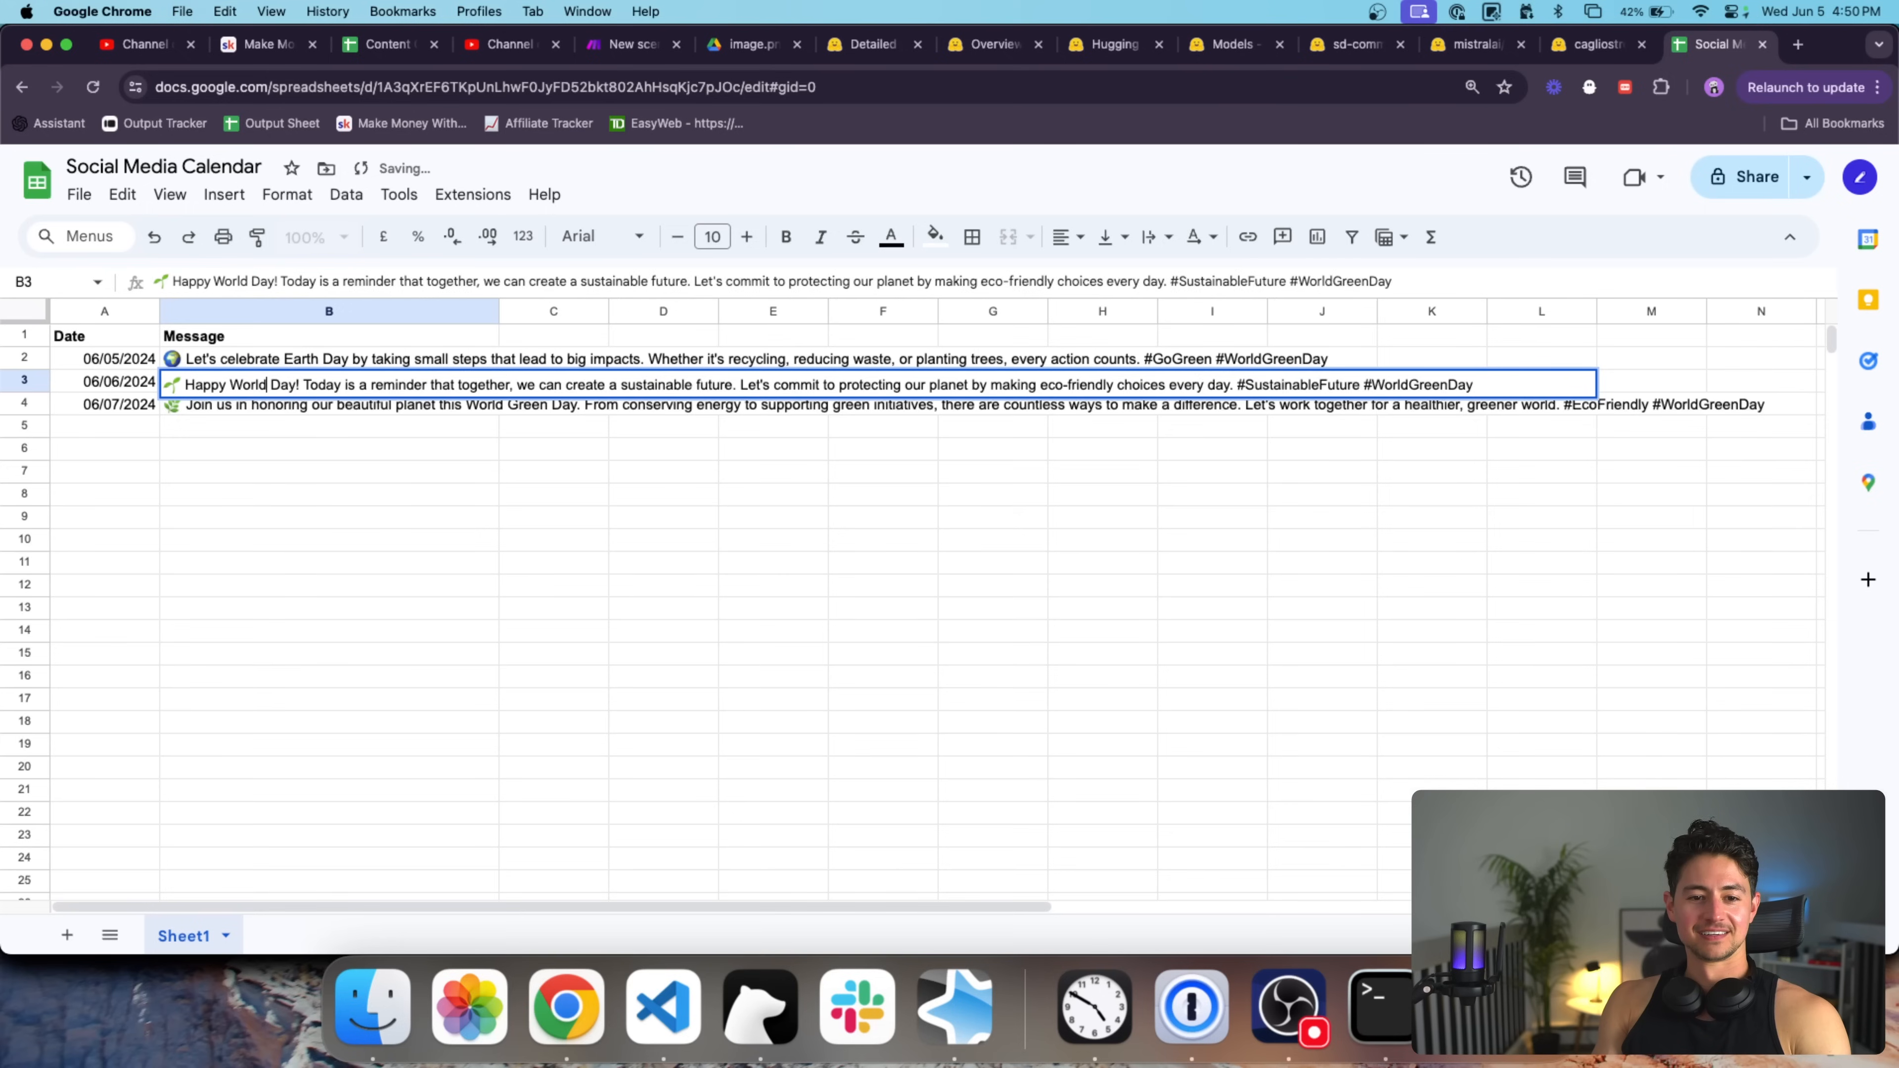
pyautogui.write('Earth')
pyautogui.press('Return')
pyautogui.doubleClick(314, 409)
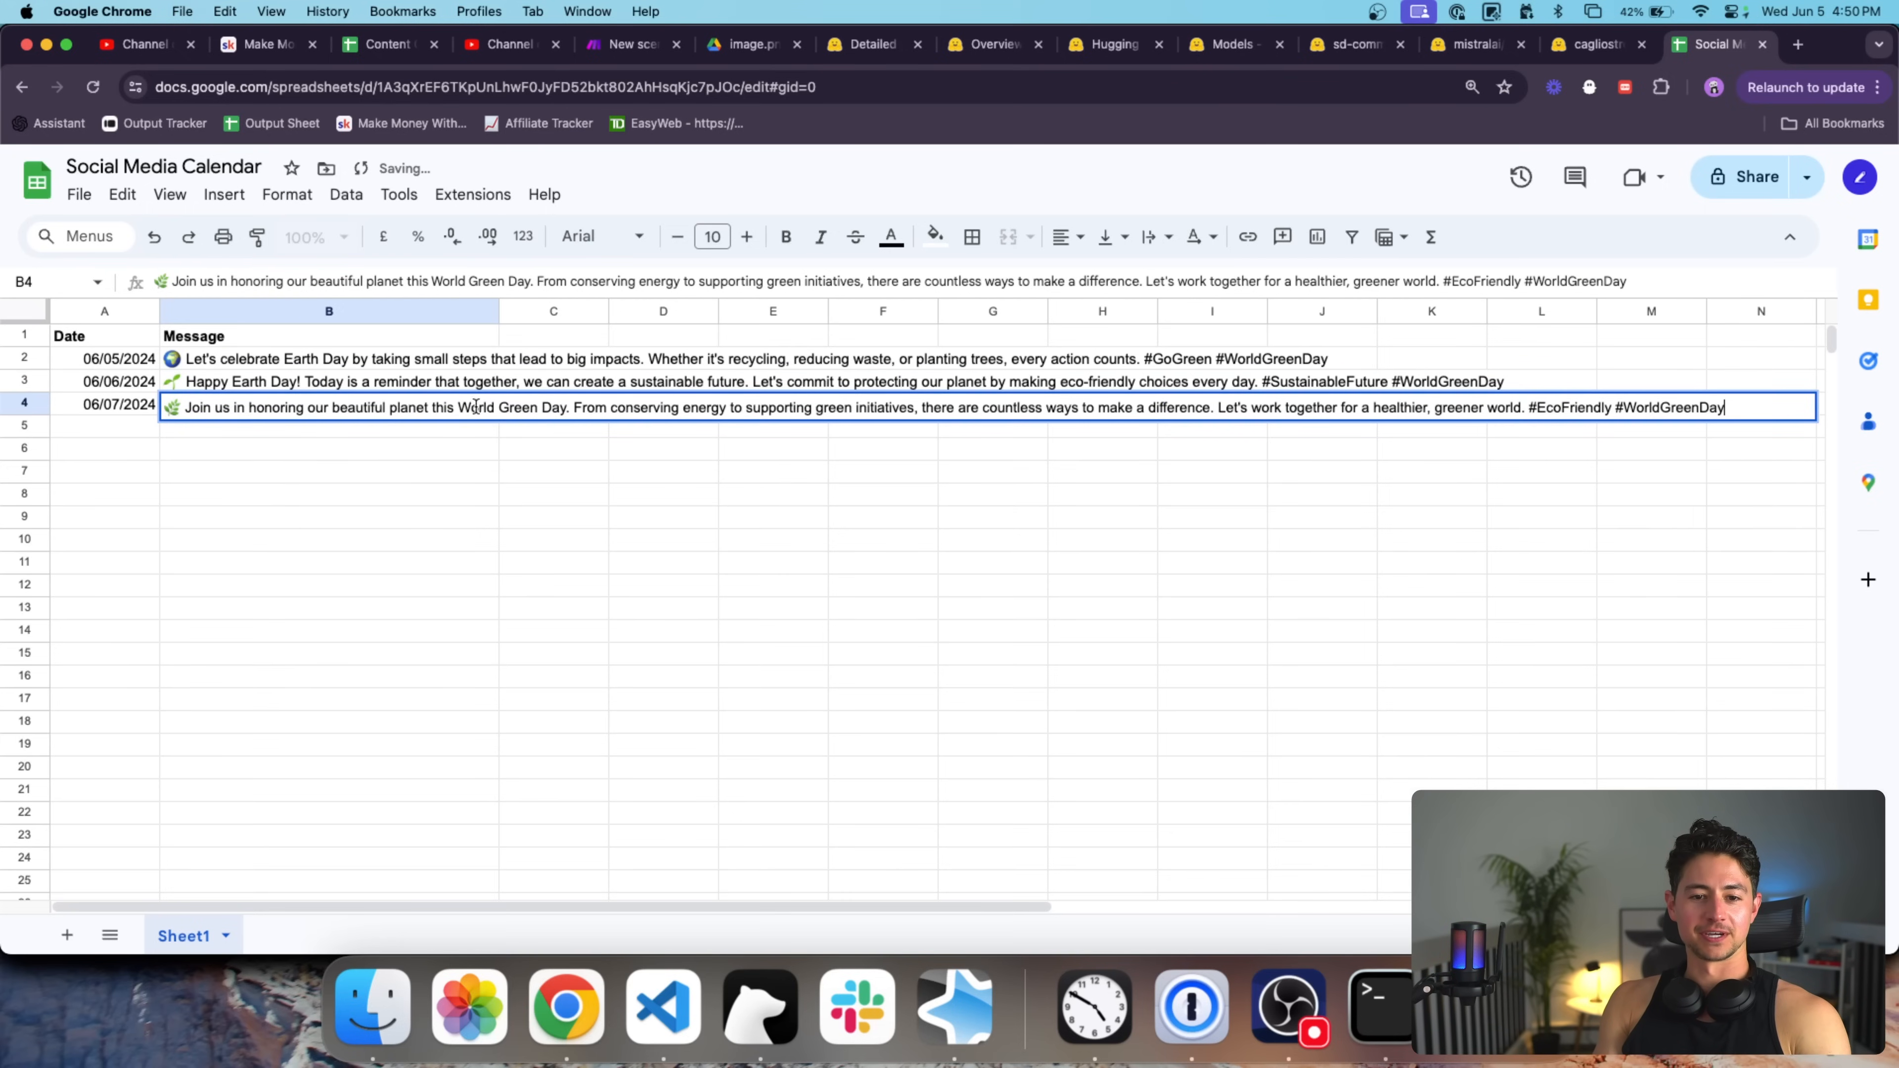
pyautogui.doubleClick(519, 407)
pyautogui.press('BackSpace')
pyautogui.press('BackSpace')
pyautogui.hotkey('alt', 'shift', 'Left')
pyautogui.write('Earth')
pyautogui.press('Return')
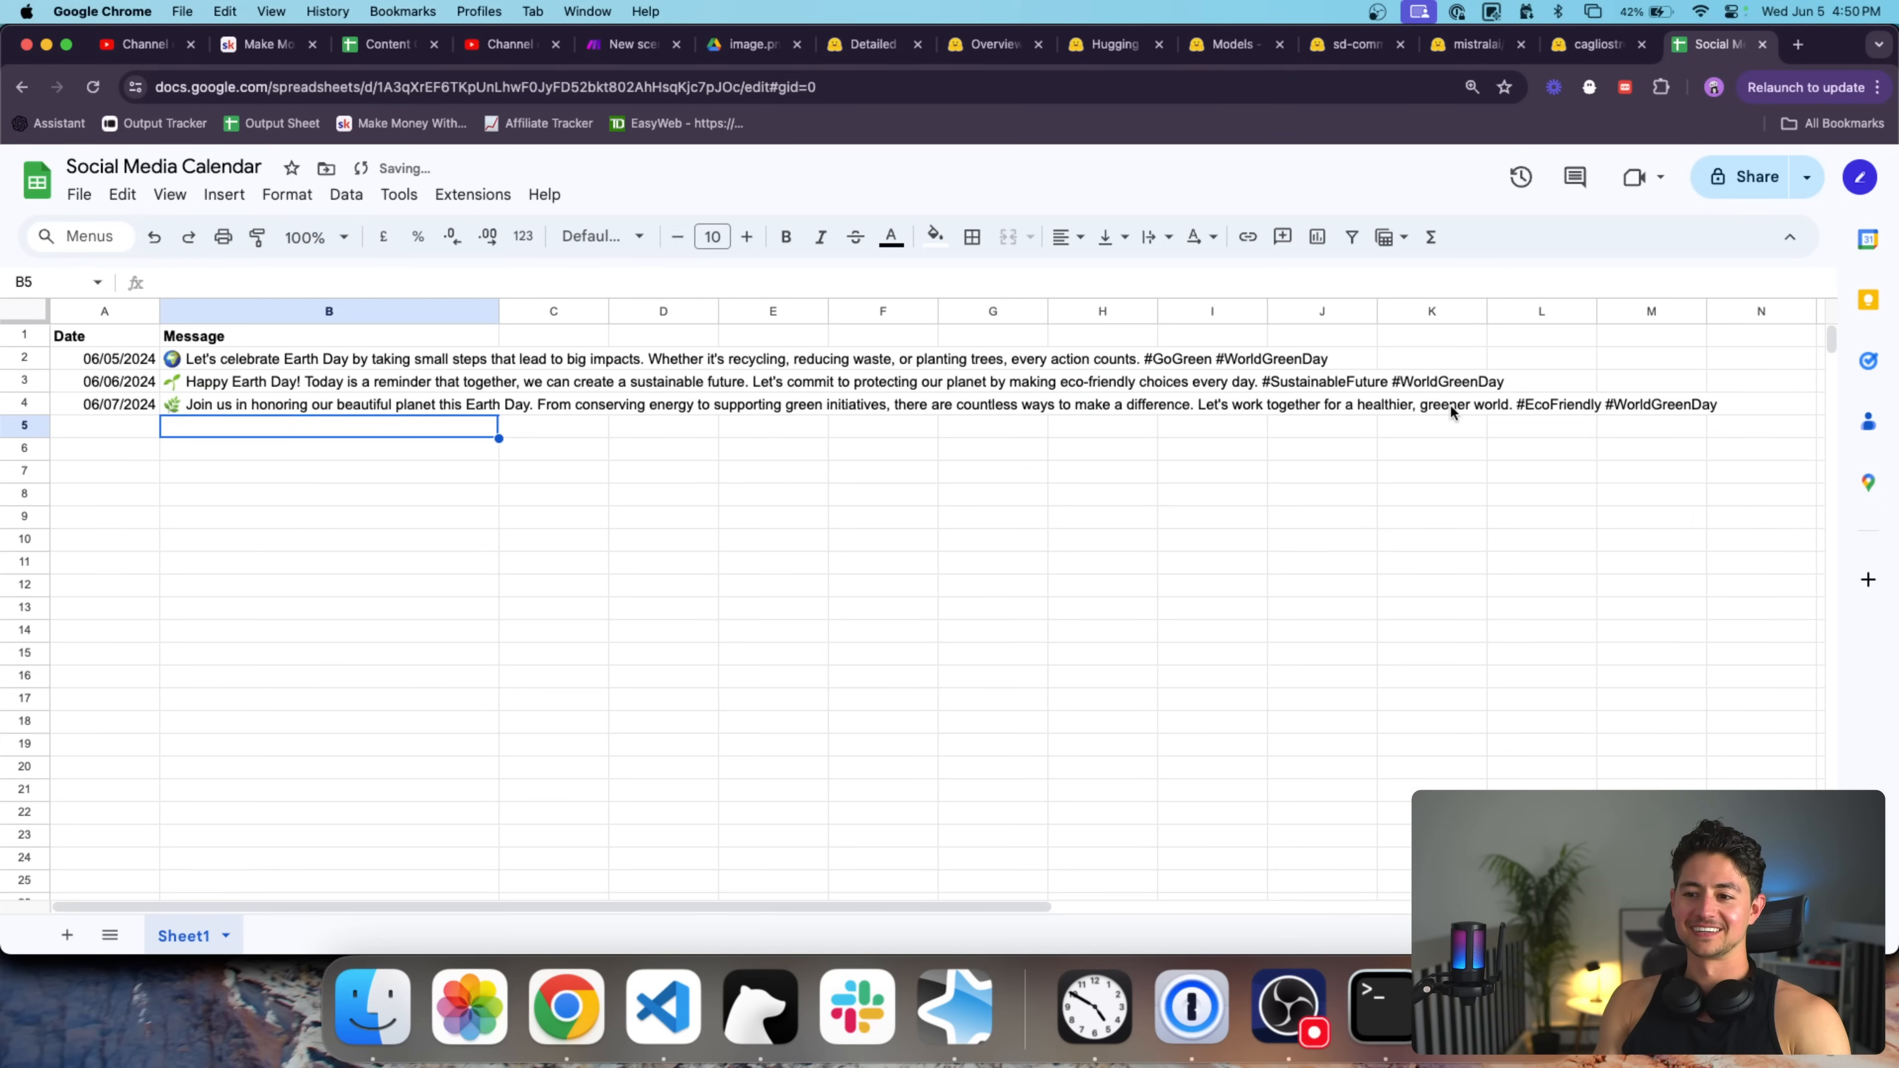
# Change the #WorldGreenDay hashtags in the three messages to #EarthDay.
pyautogui.doubleClick(393, 359)
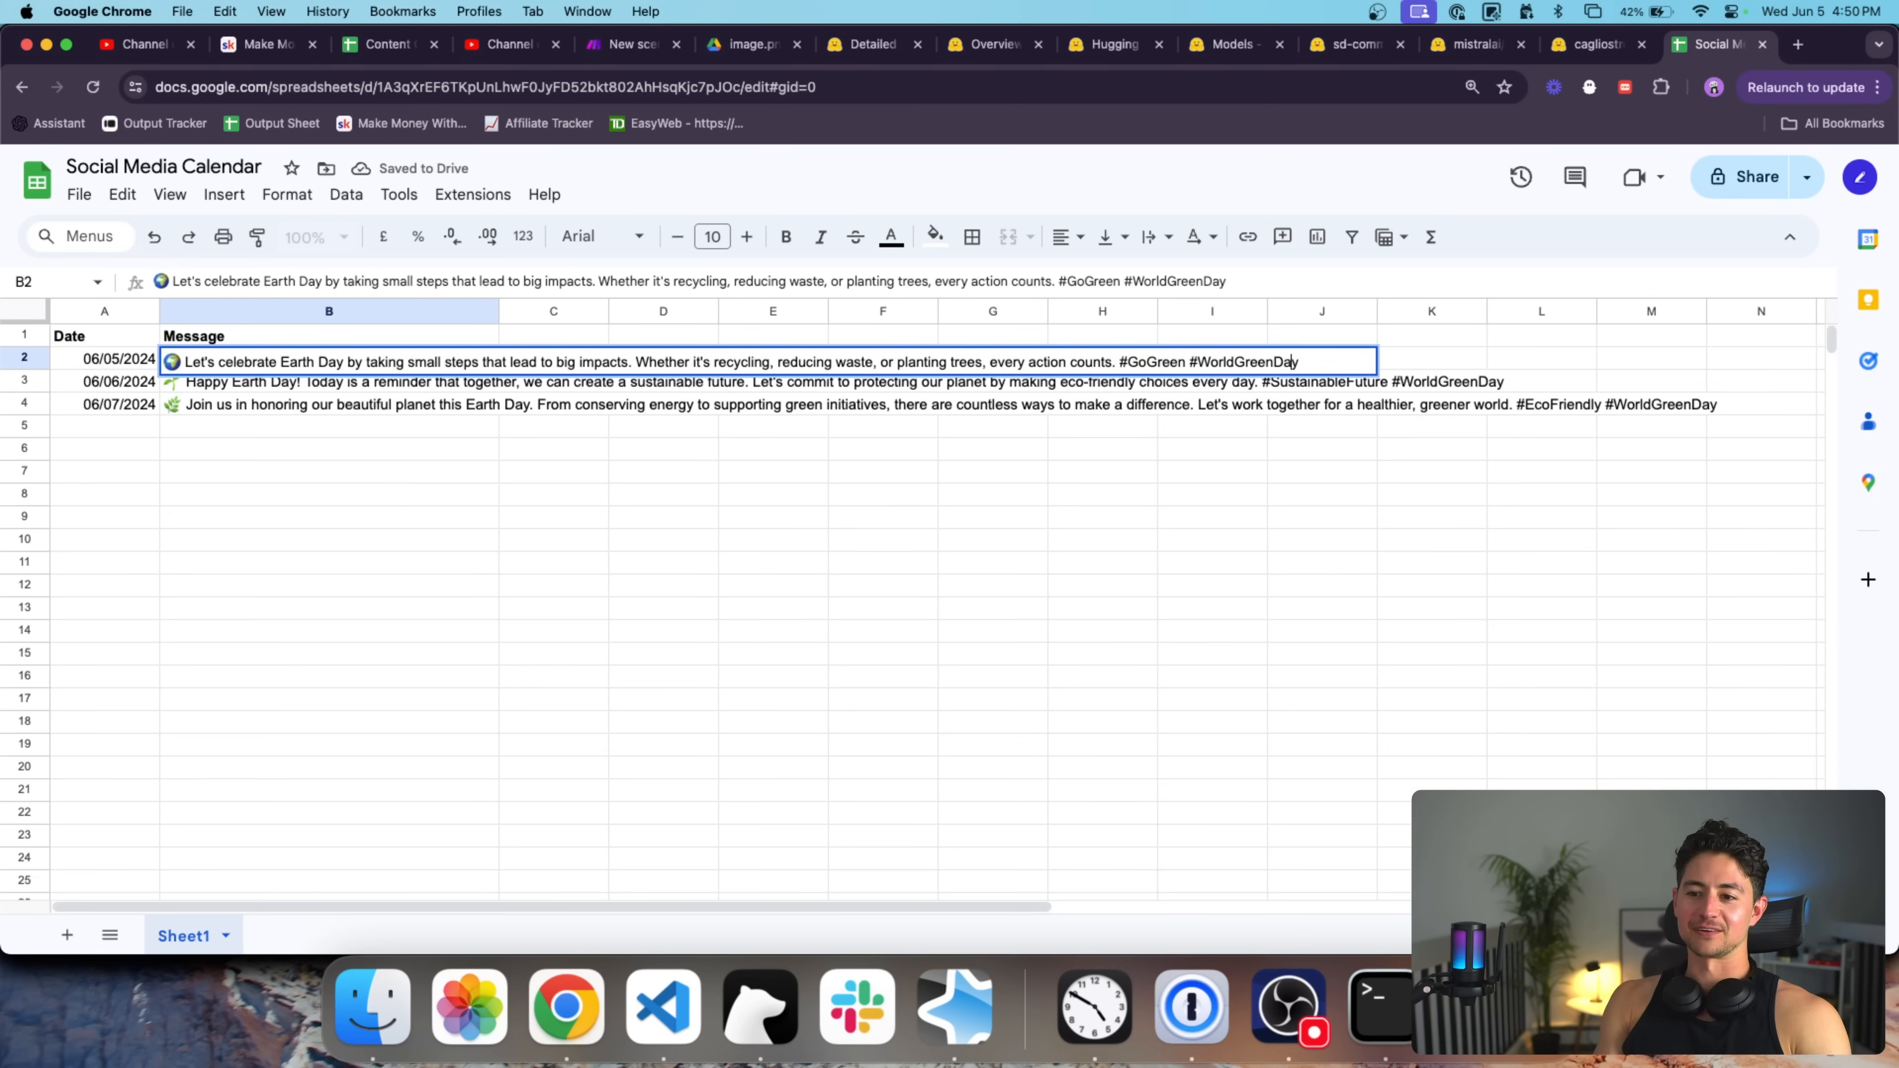
pyautogui.hotkey('shift', 'Left')
pyautogui.hotkey('shift', 'Left')
pyautogui.hotkey('shift', 'Left')
pyautogui.hotkey('shift', 'Left')
pyautogui.hotkey('shift', 'Left')
pyautogui.write('Earth')
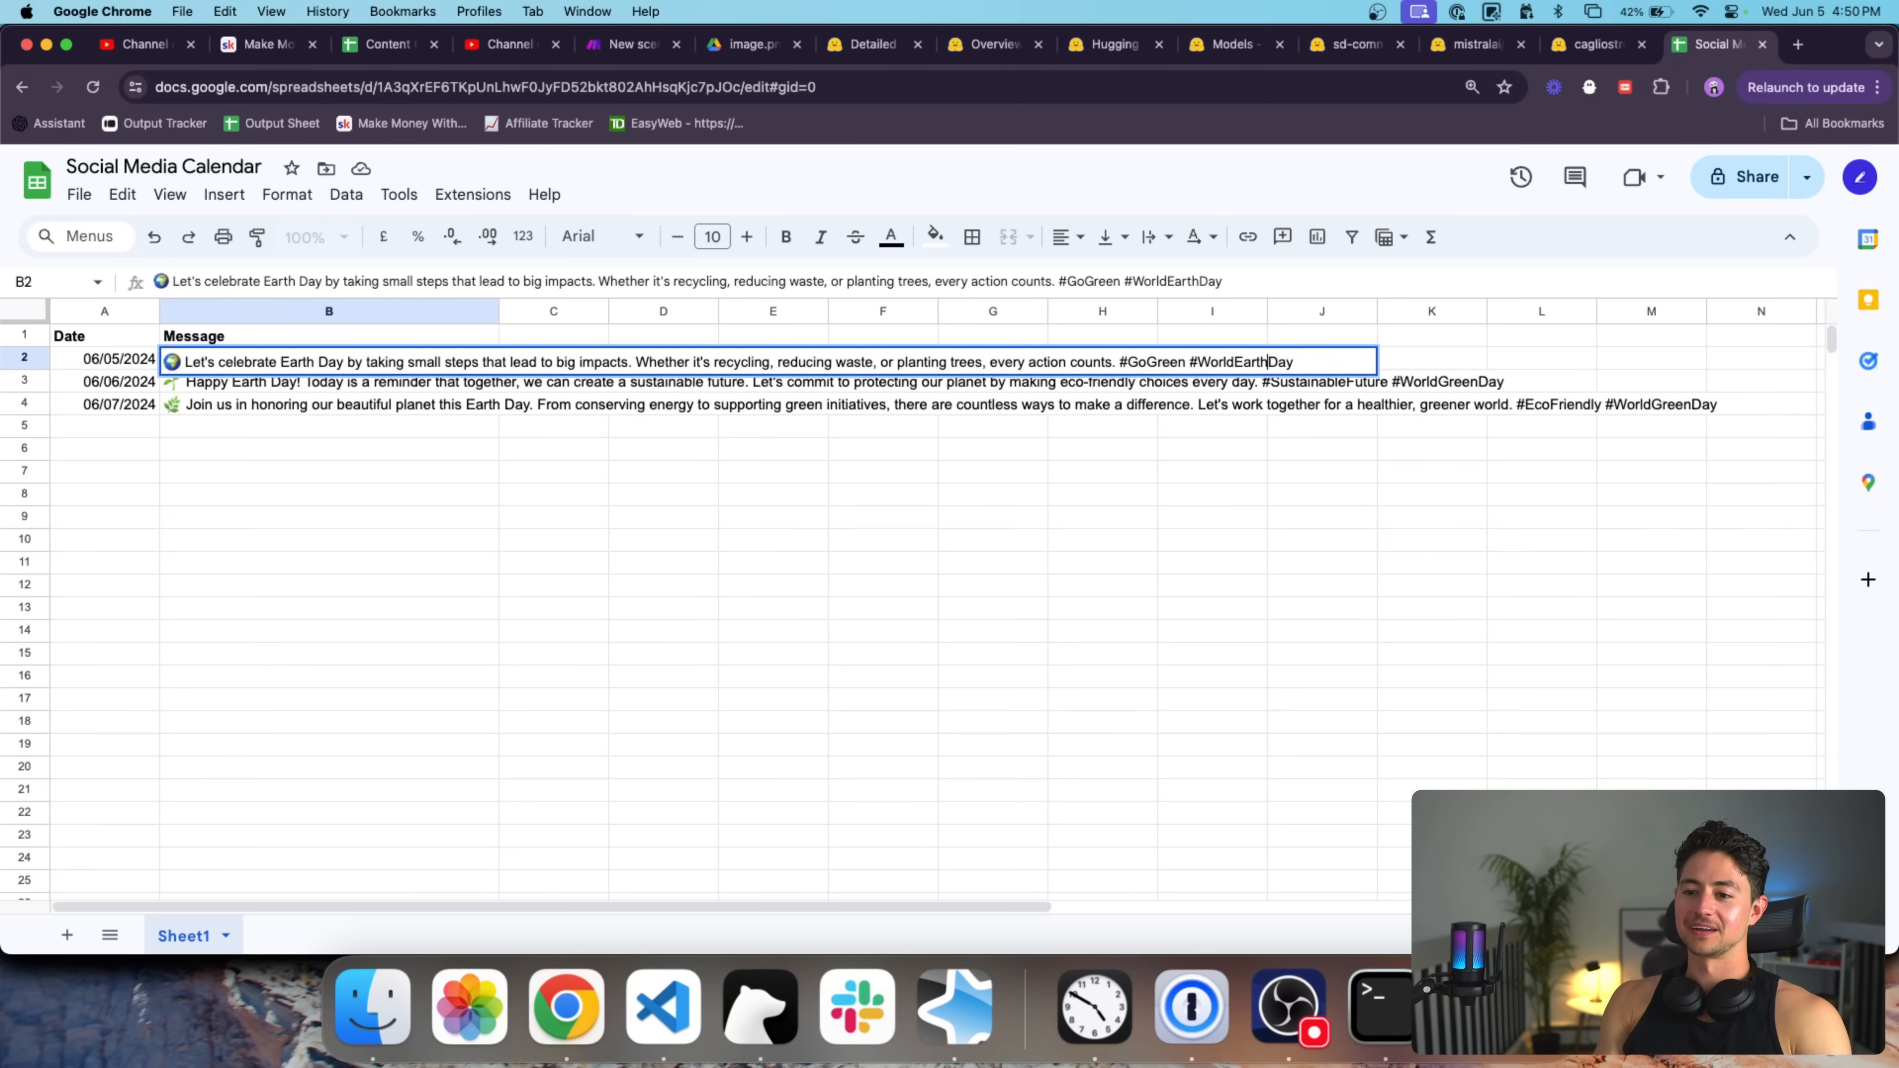
pyautogui.press('Return')
pyautogui.press('Return')
pyautogui.hotkey('shift', 'Left')
pyautogui.hotkey('shift', 'Left')
pyautogui.hotkey('shift', 'Left')
pyautogui.hotkey('shift', 'Left')
pyautogui.hotkey('shift', 'Left')
pyautogui.hotkey('shift', 'Left')
pyautogui.write('Earth')
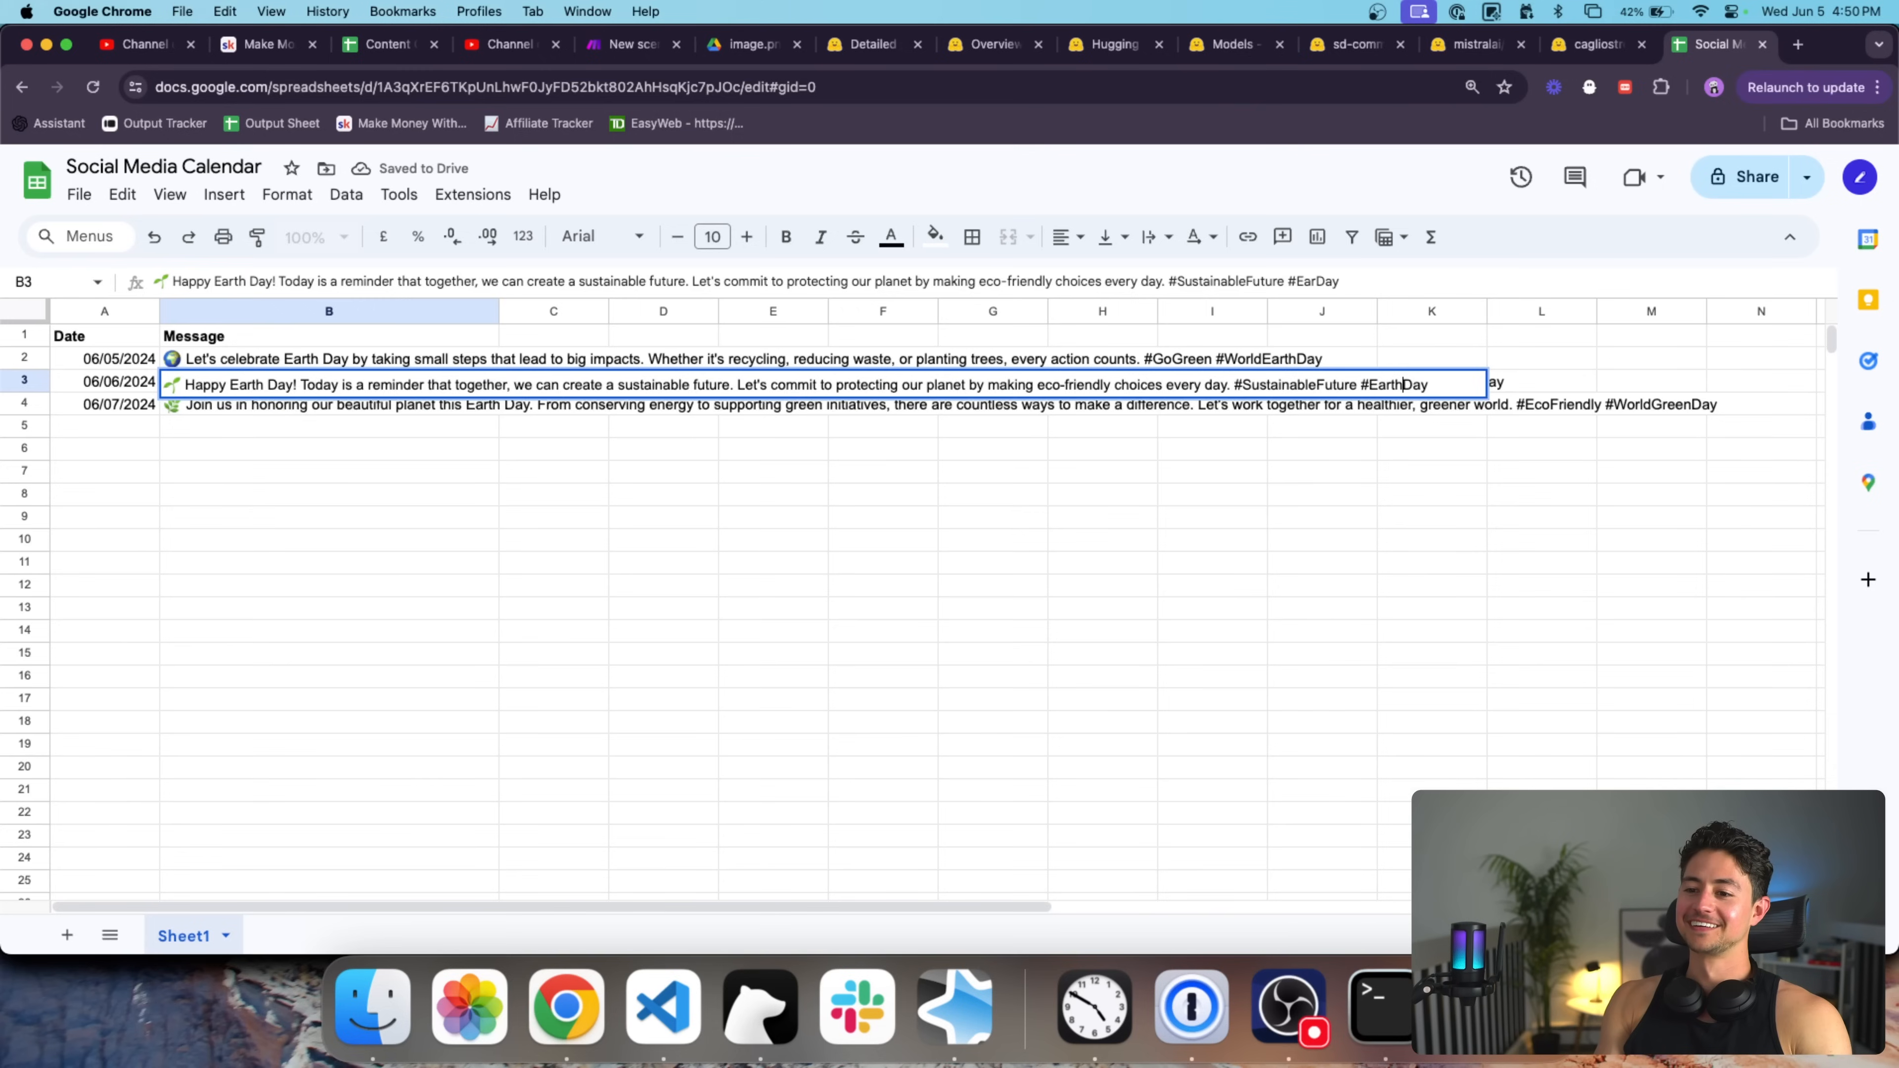
pyautogui.press('Return')
pyautogui.press('Return')
pyautogui.hotkey('shift', 'Left')
pyautogui.hotkey('shift', 'Left')
pyautogui.hotkey('shift', 'Left')
pyautogui.hotkey('shift', 'Left')
pyautogui.hotkey('shift', 'Left')
pyautogui.hotkey('shift', 'Left')
pyautogui.hotkey('shift', 'Left')
pyautogui.hotkey('shift', 'Left')
pyautogui.hotkey('shift', 'Left')
pyautogui.hotkey('shift', 'Left')
pyautogui.write('Earth')
pyautogui.press('Return')
# Widen the Message column so more of each post's text is visible.
pyautogui.click(303, 495)
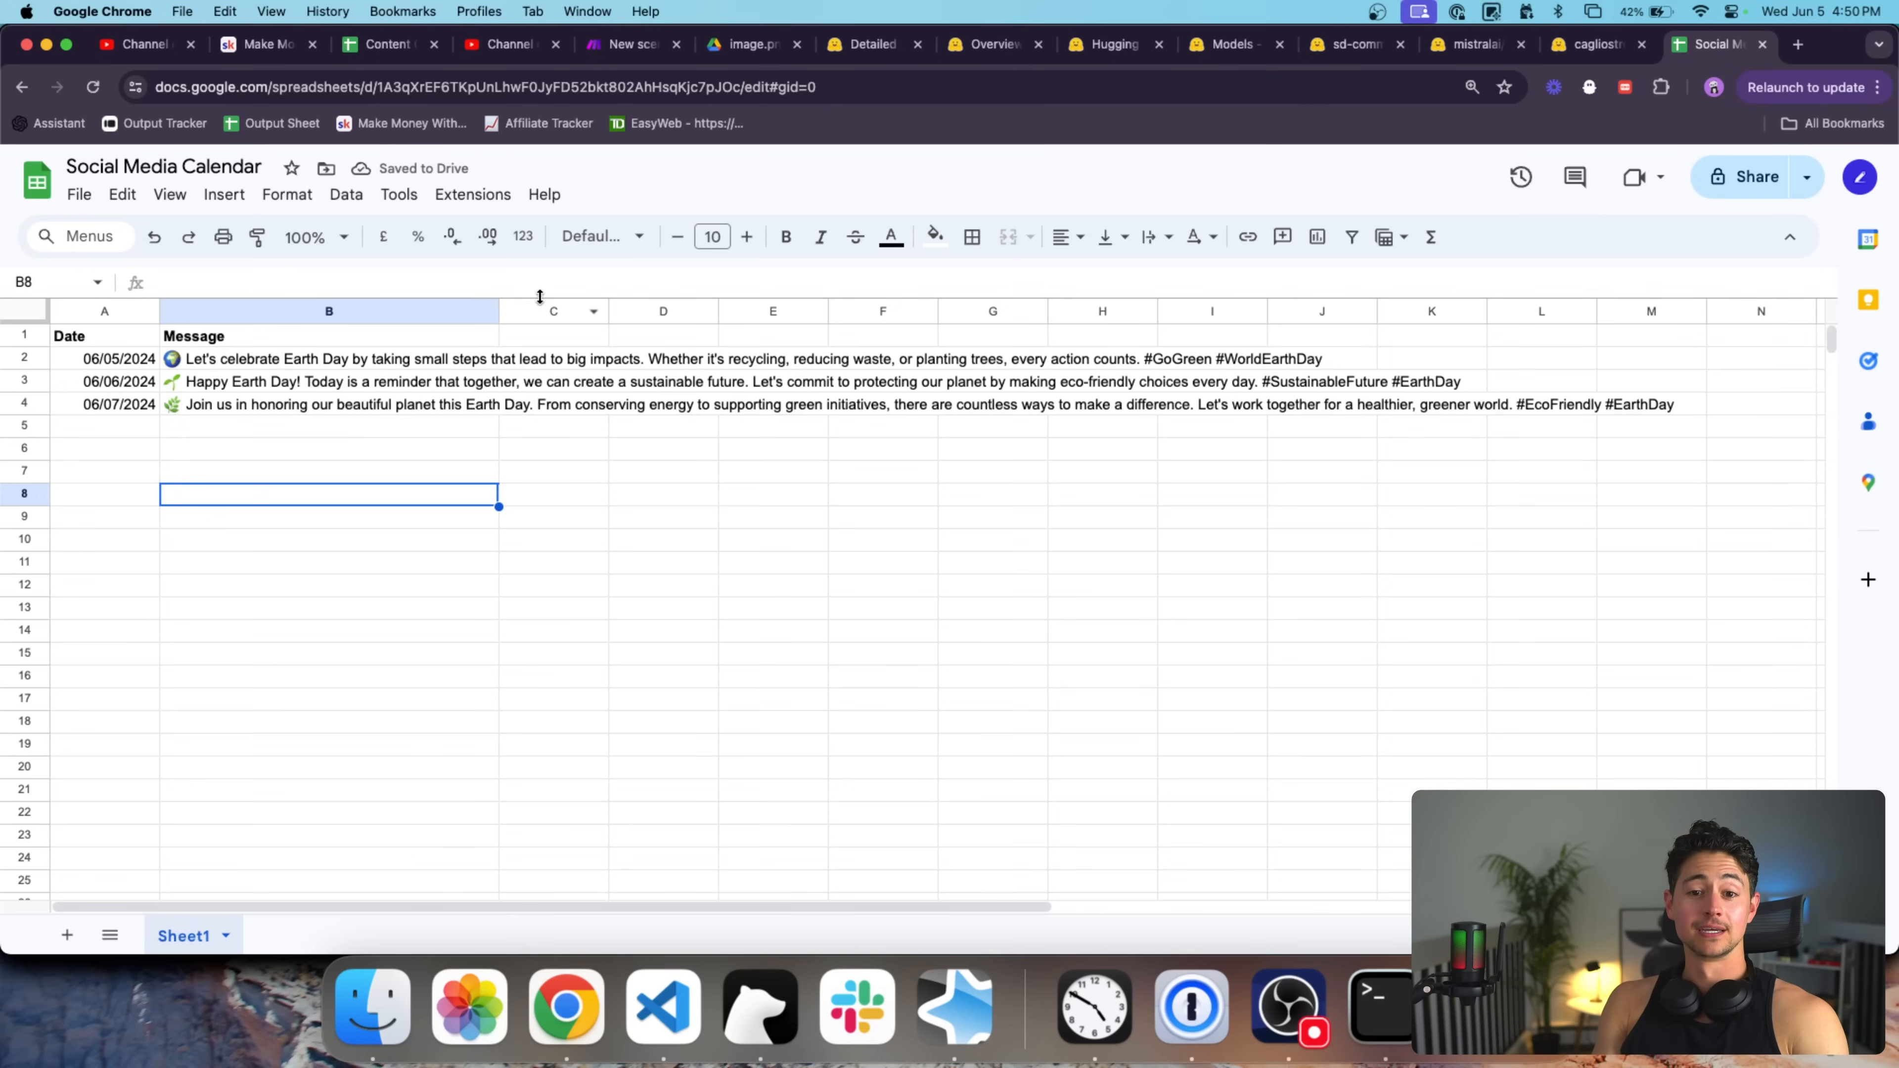
pyautogui.moveTo(498, 310); pyautogui.dragTo(650, 308)
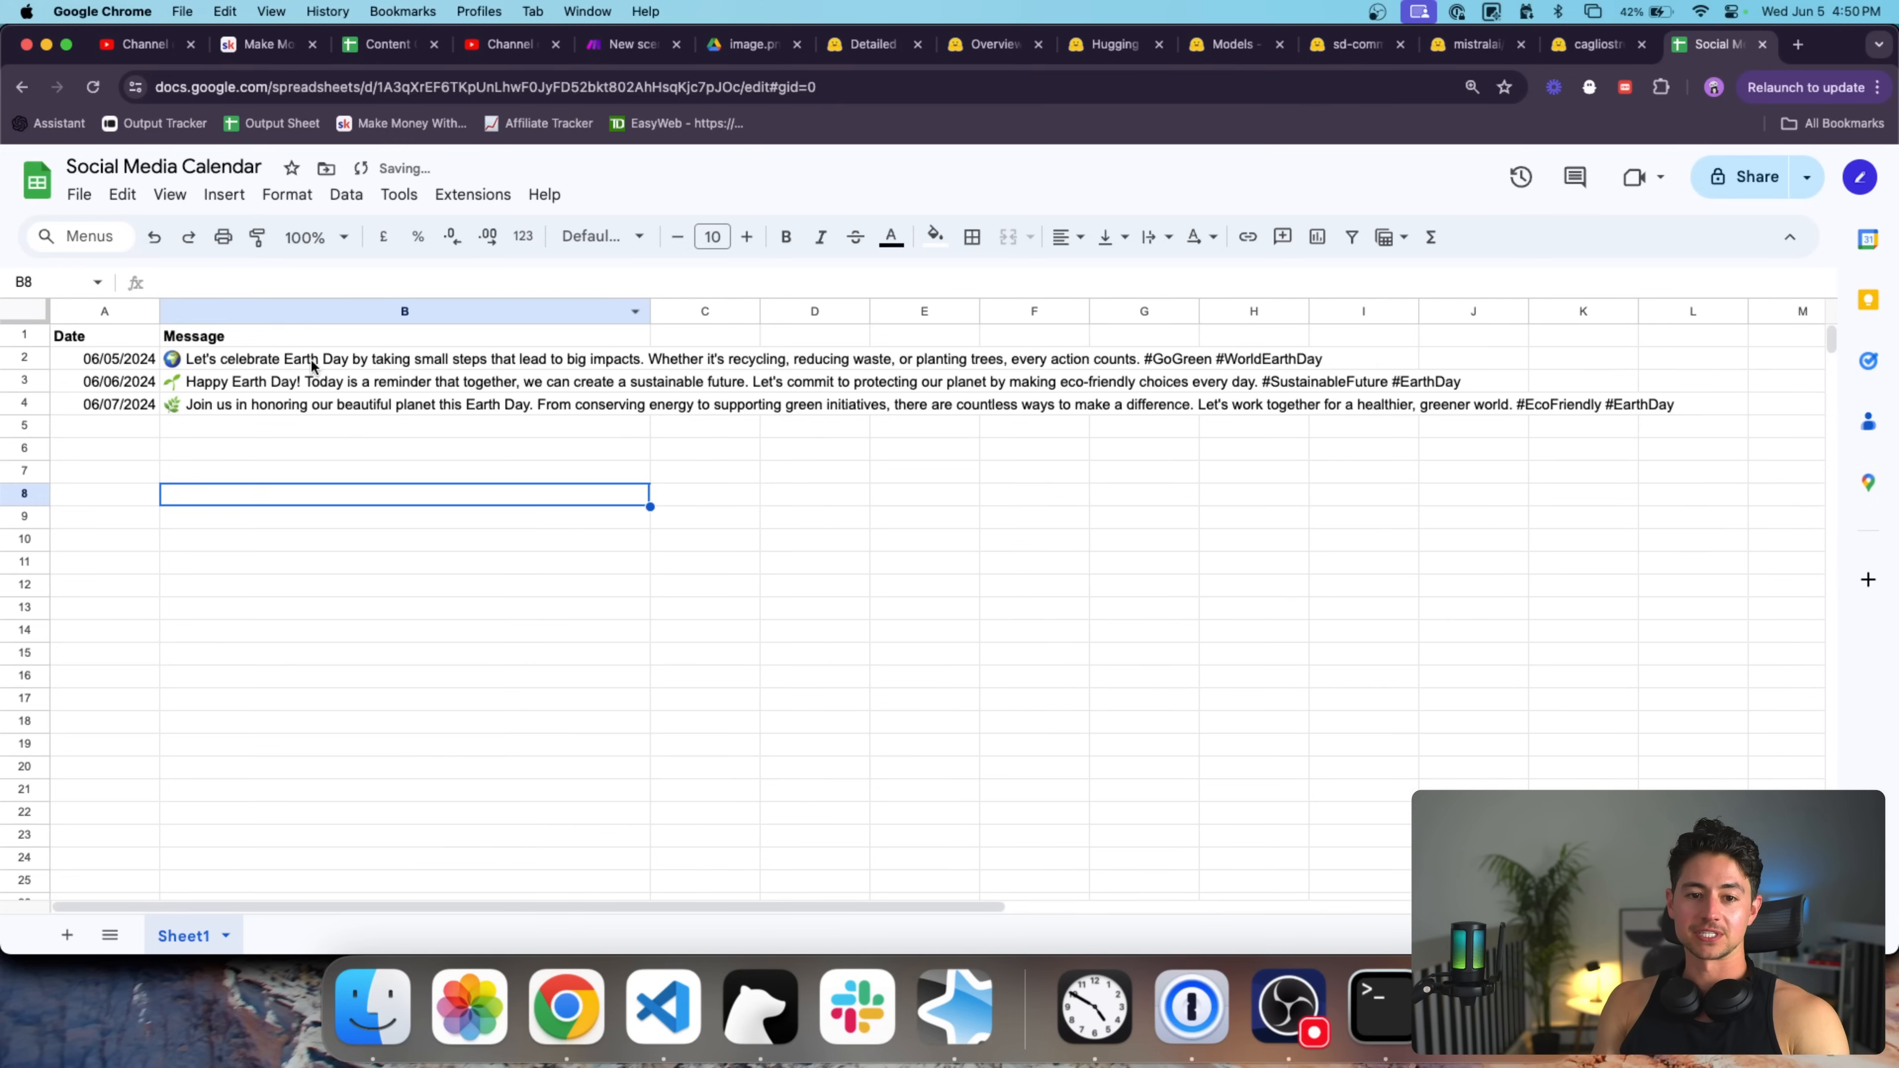
pyautogui.click(313, 358)
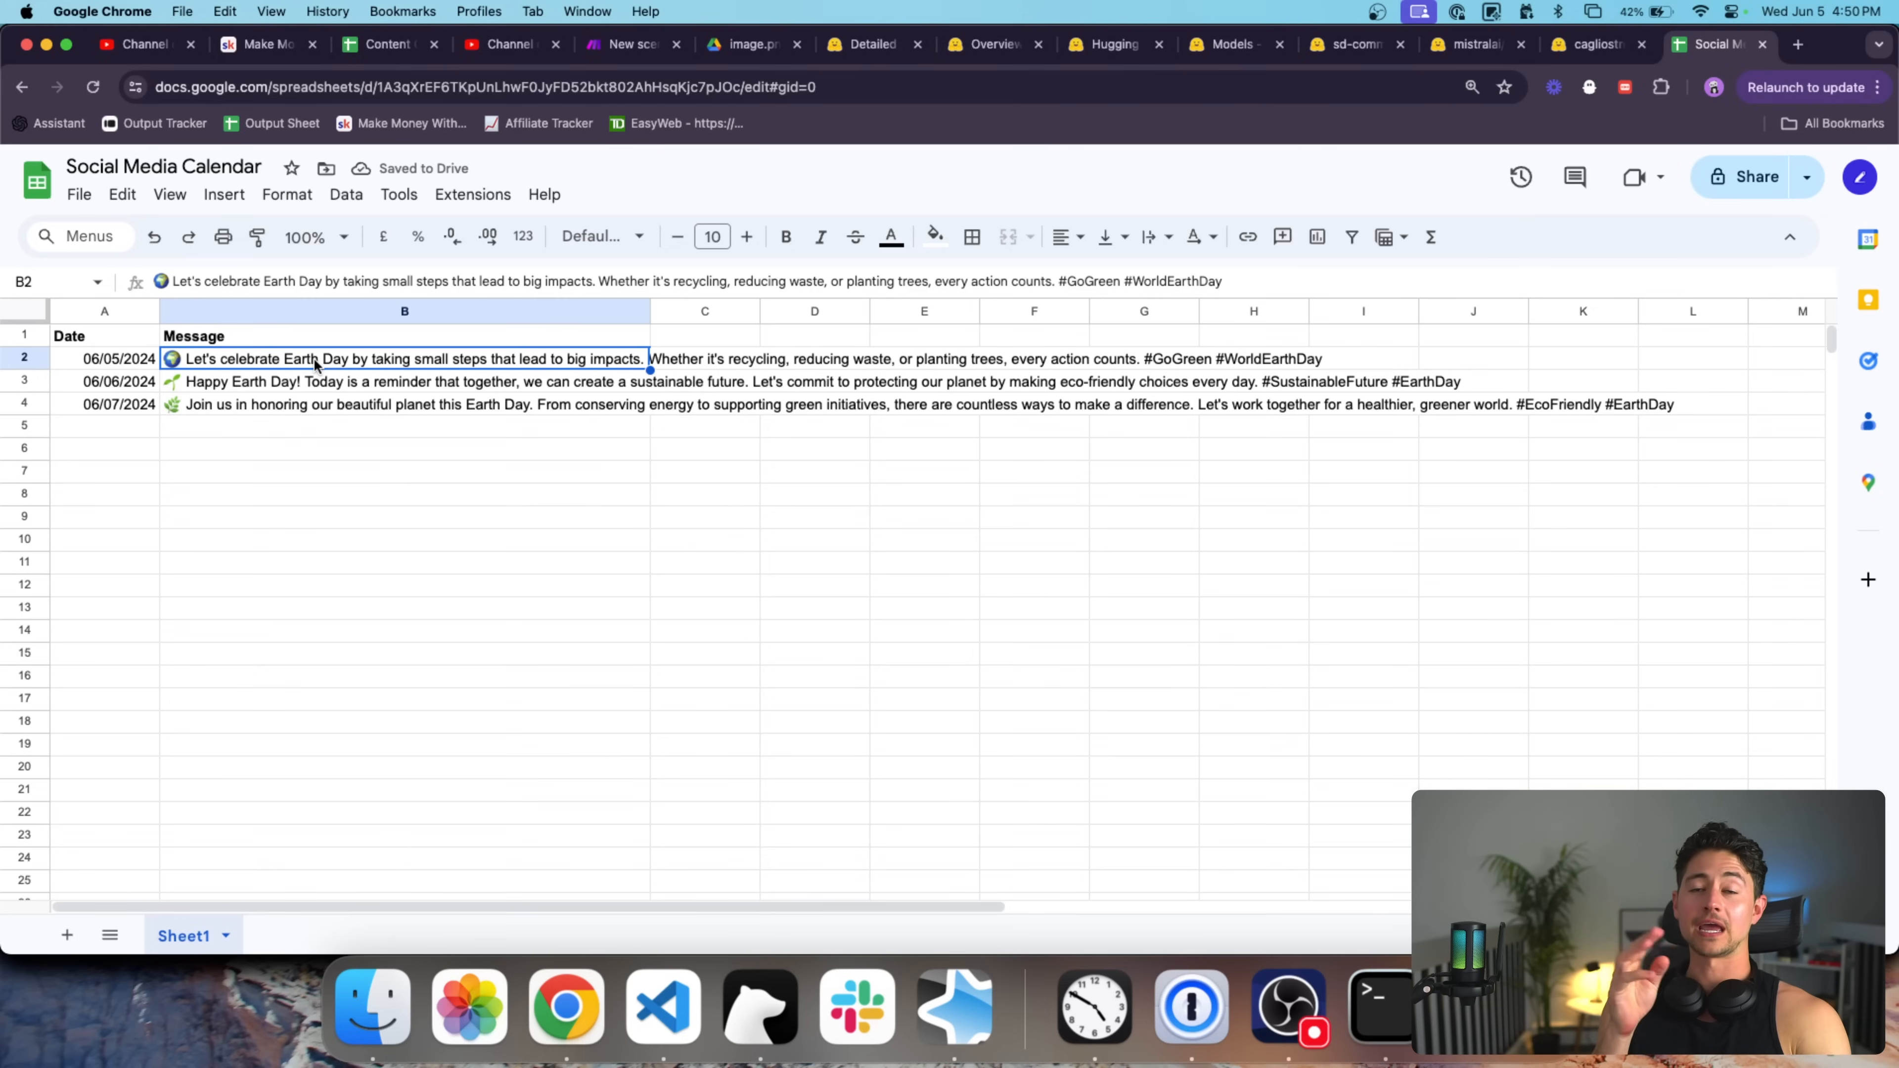
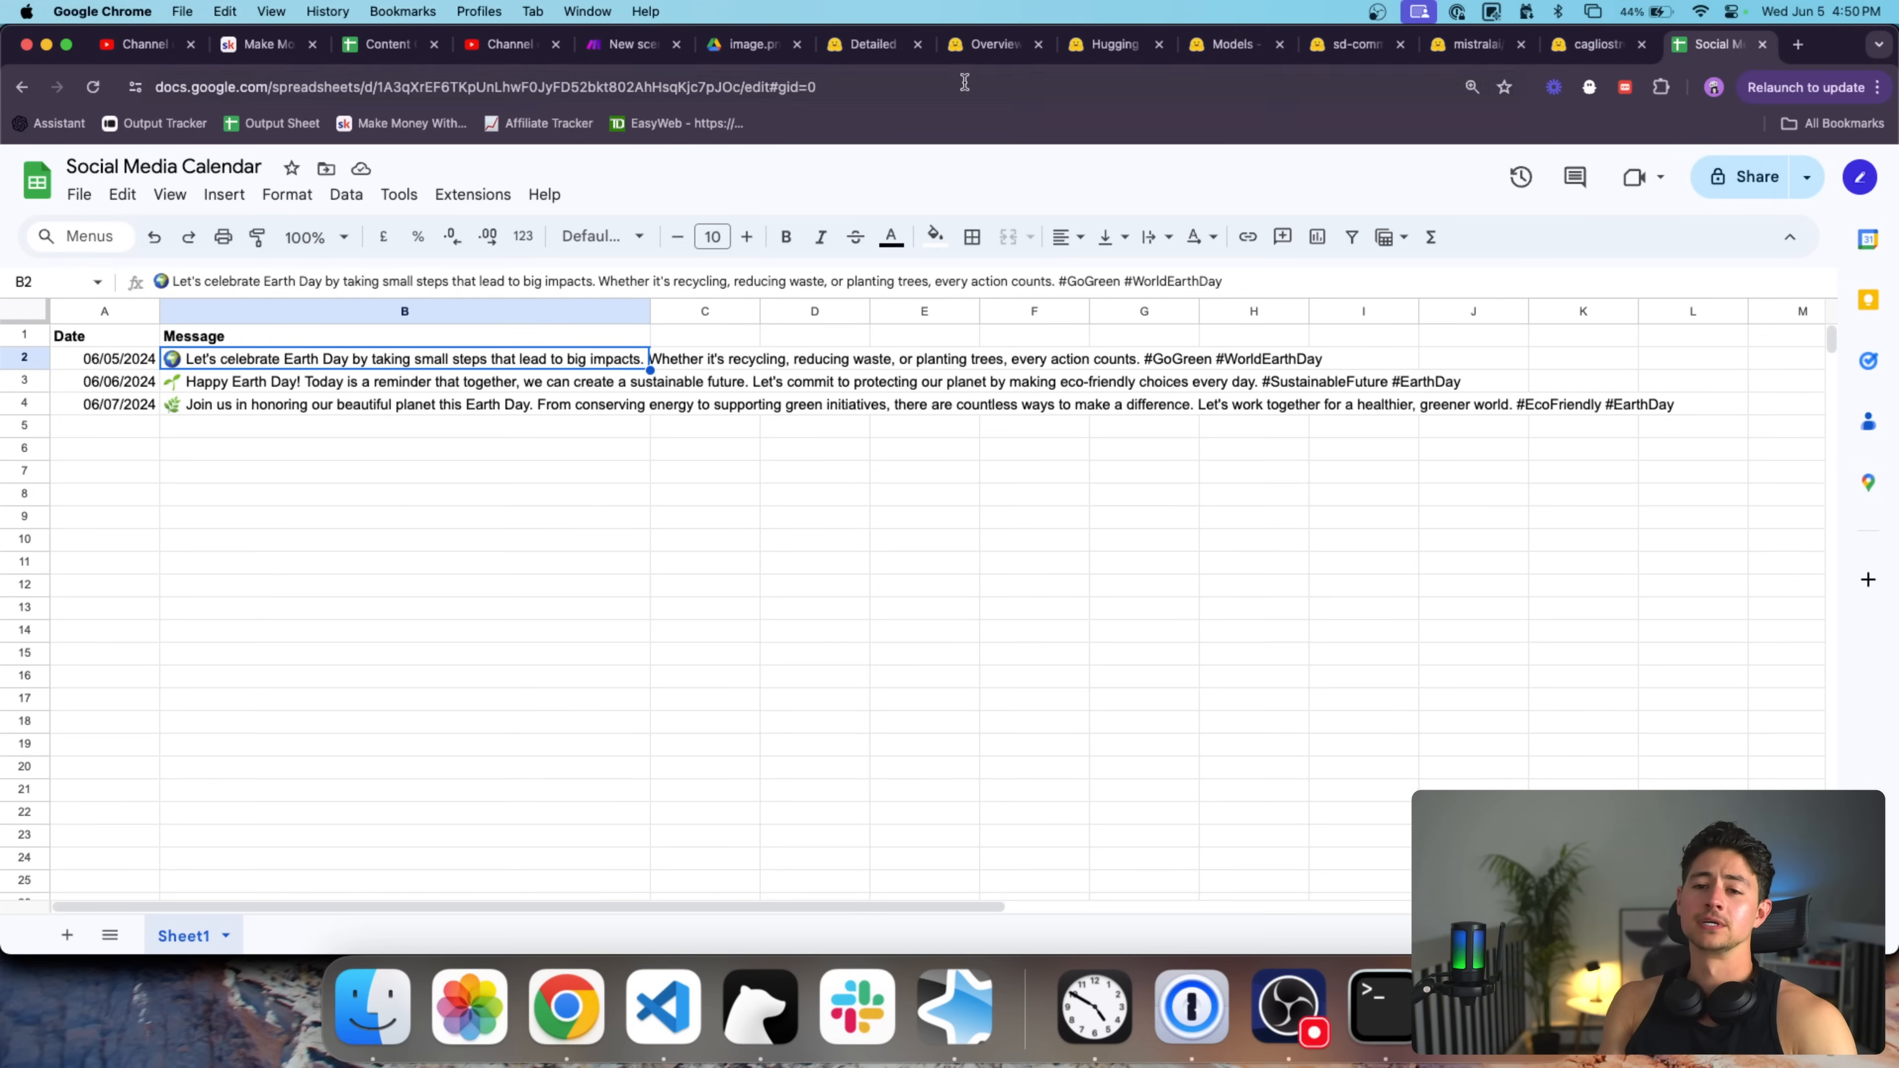
# Switch to the 'Generate Image for Social Media Post' Make scenario and center its modules.
pyautogui.click(642, 45)
pyautogui.moveTo(1251, 290); pyautogui.dragTo(962, 358)
pyautogui.scroll(5, 1055, 343)
pyautogui.scroll(2, 952, 377)
# Spread the modules apart: image request modules further right, Google Sheets further left.
pyautogui.moveTo(736, 414); pyautogui.dragTo(1145, 409)
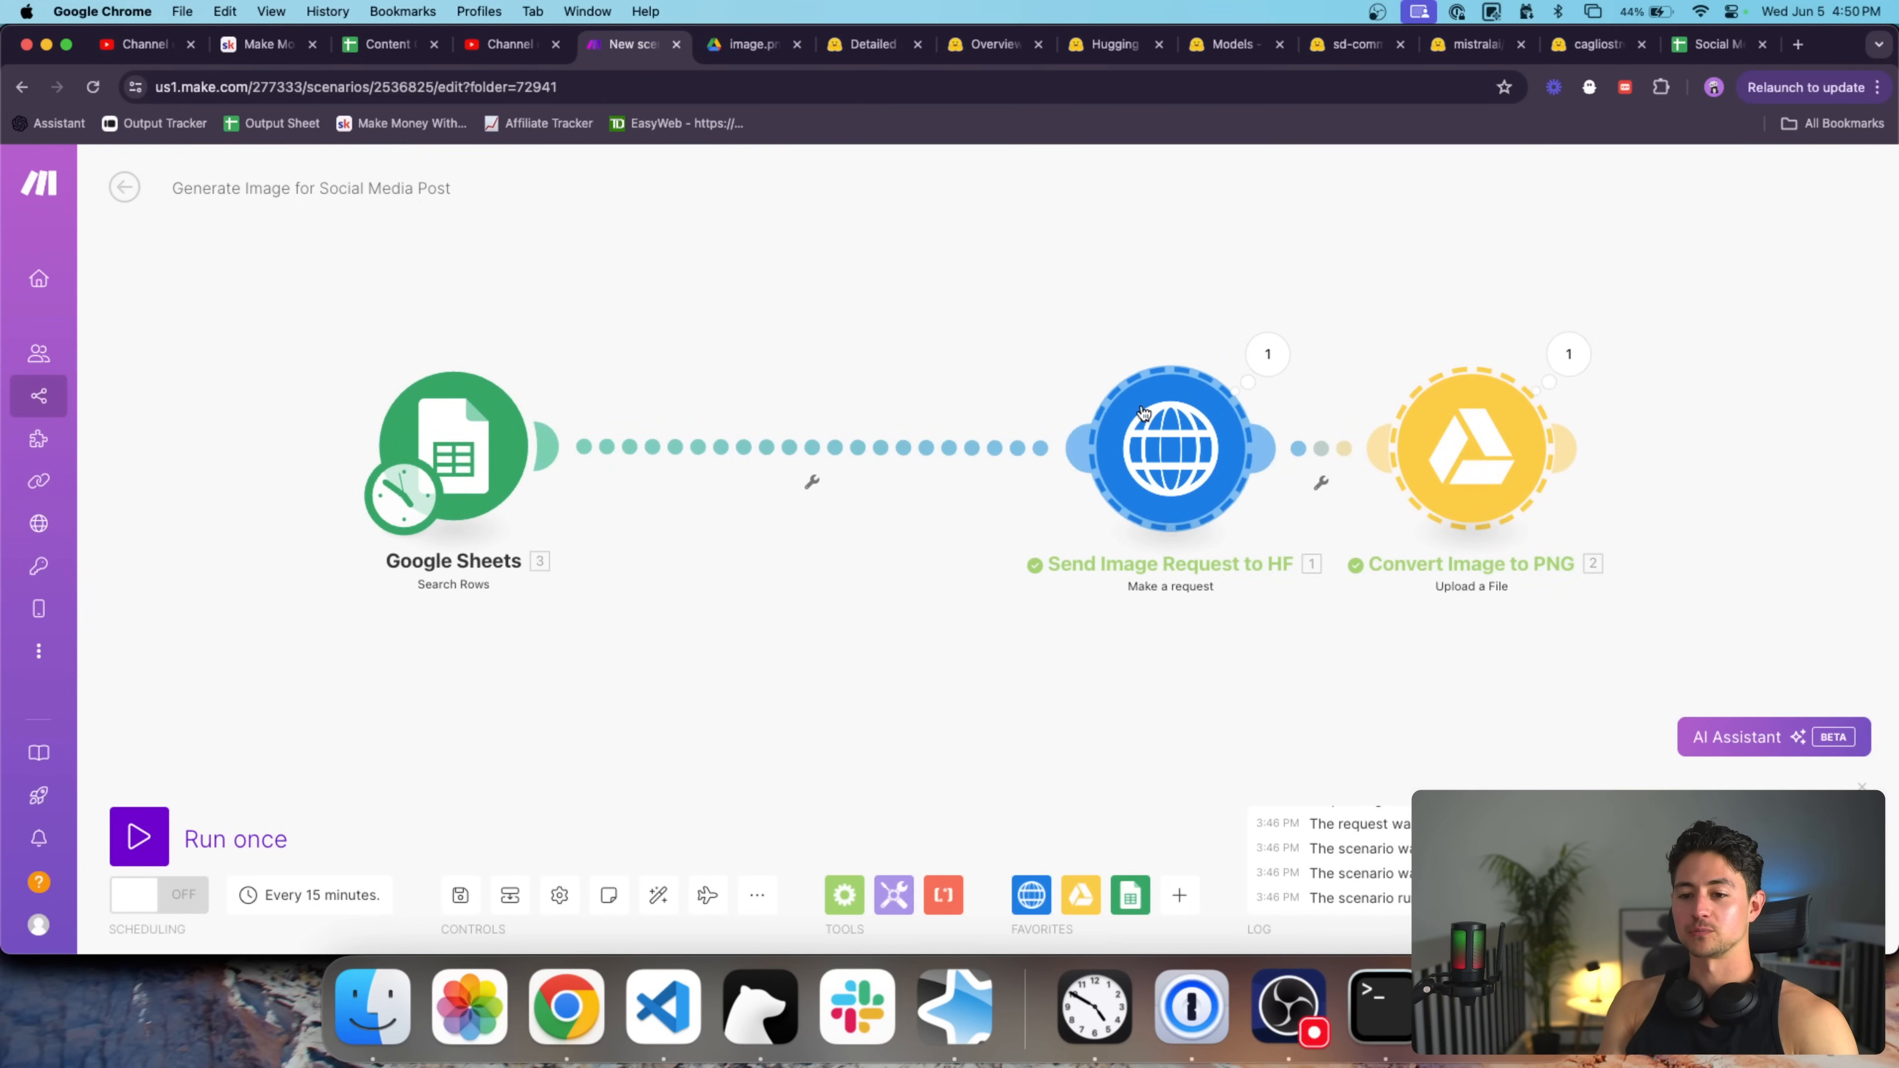
pyautogui.moveTo(1226, 650); pyautogui.dragTo(1193, 650)
pyautogui.scroll(-2, 1194, 650)
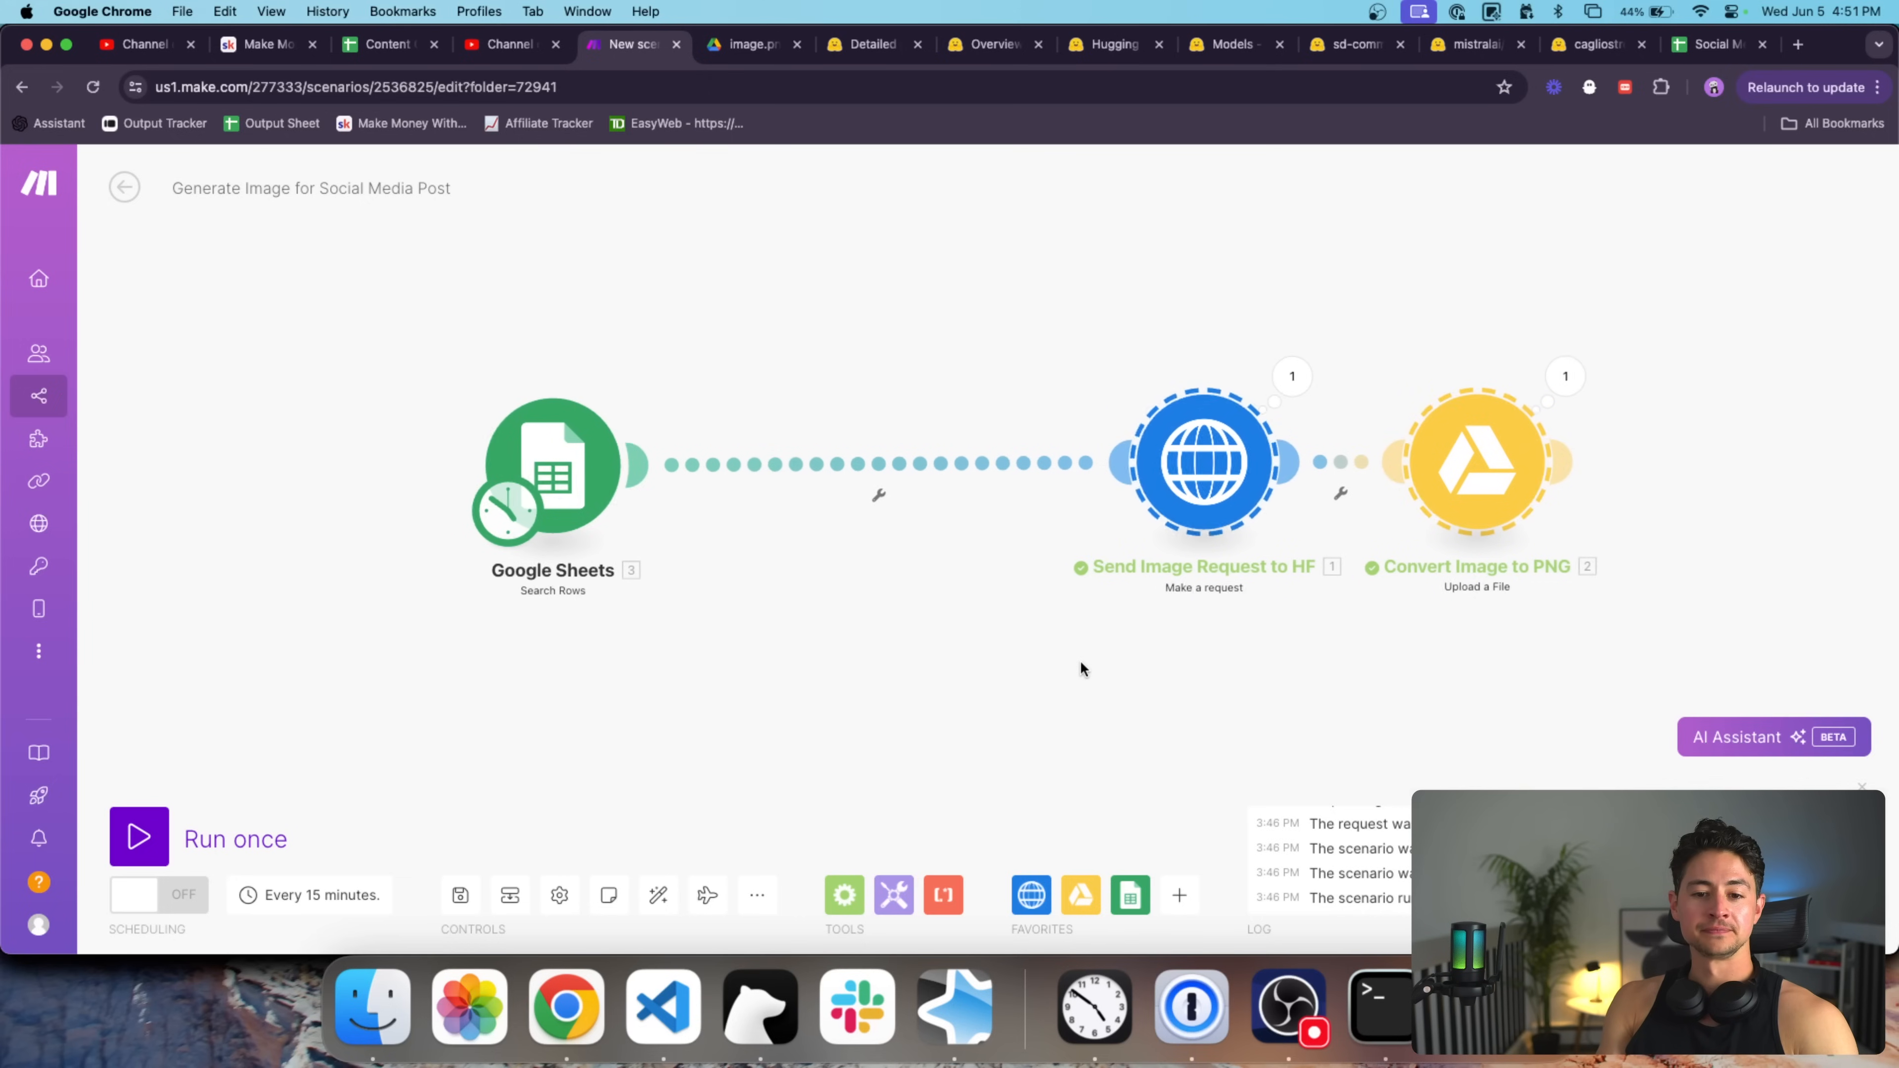
pyautogui.moveTo(644, 484); pyautogui.dragTo(474, 492)
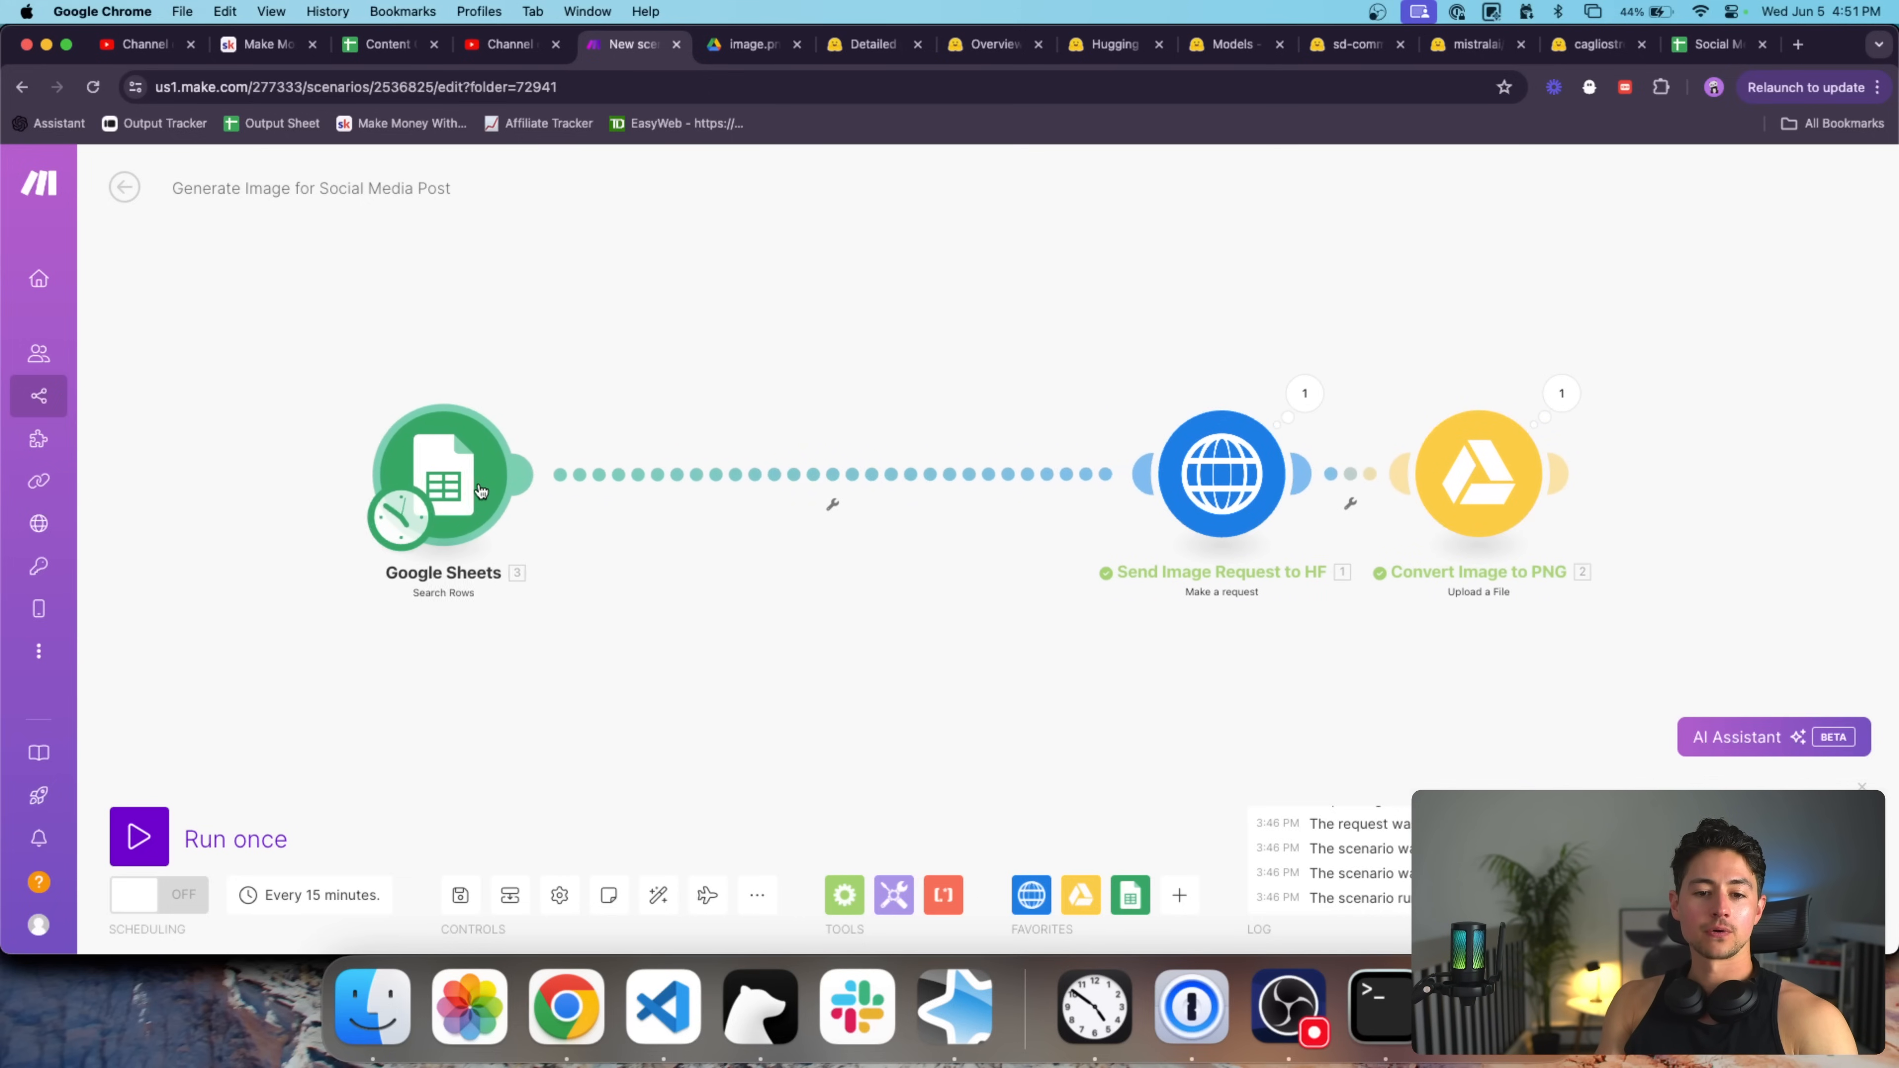
# Point the Google Sheets search at the Social Media Calendar spreadsheet, Sheet1, and confirm.
pyautogui.rightClick(709, 474)
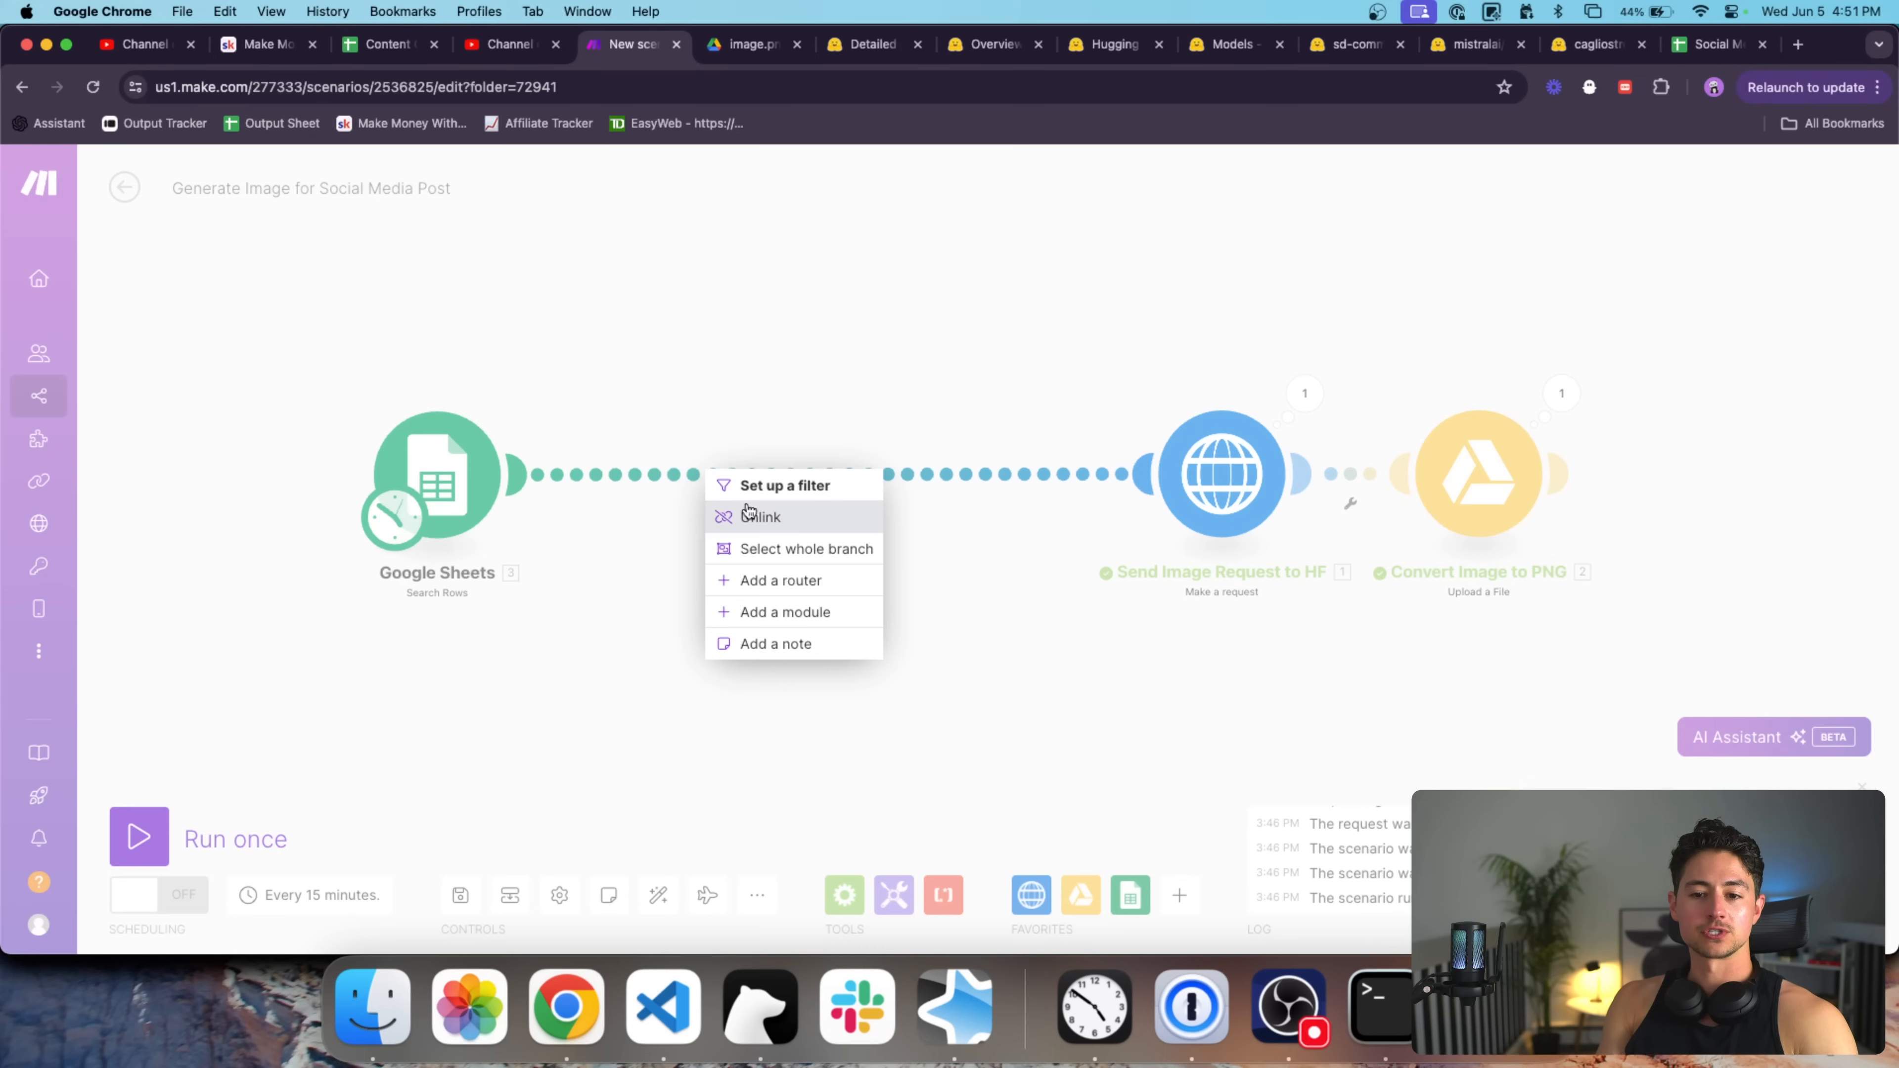
pyautogui.rightClick(442, 459)
pyautogui.click(411, 448)
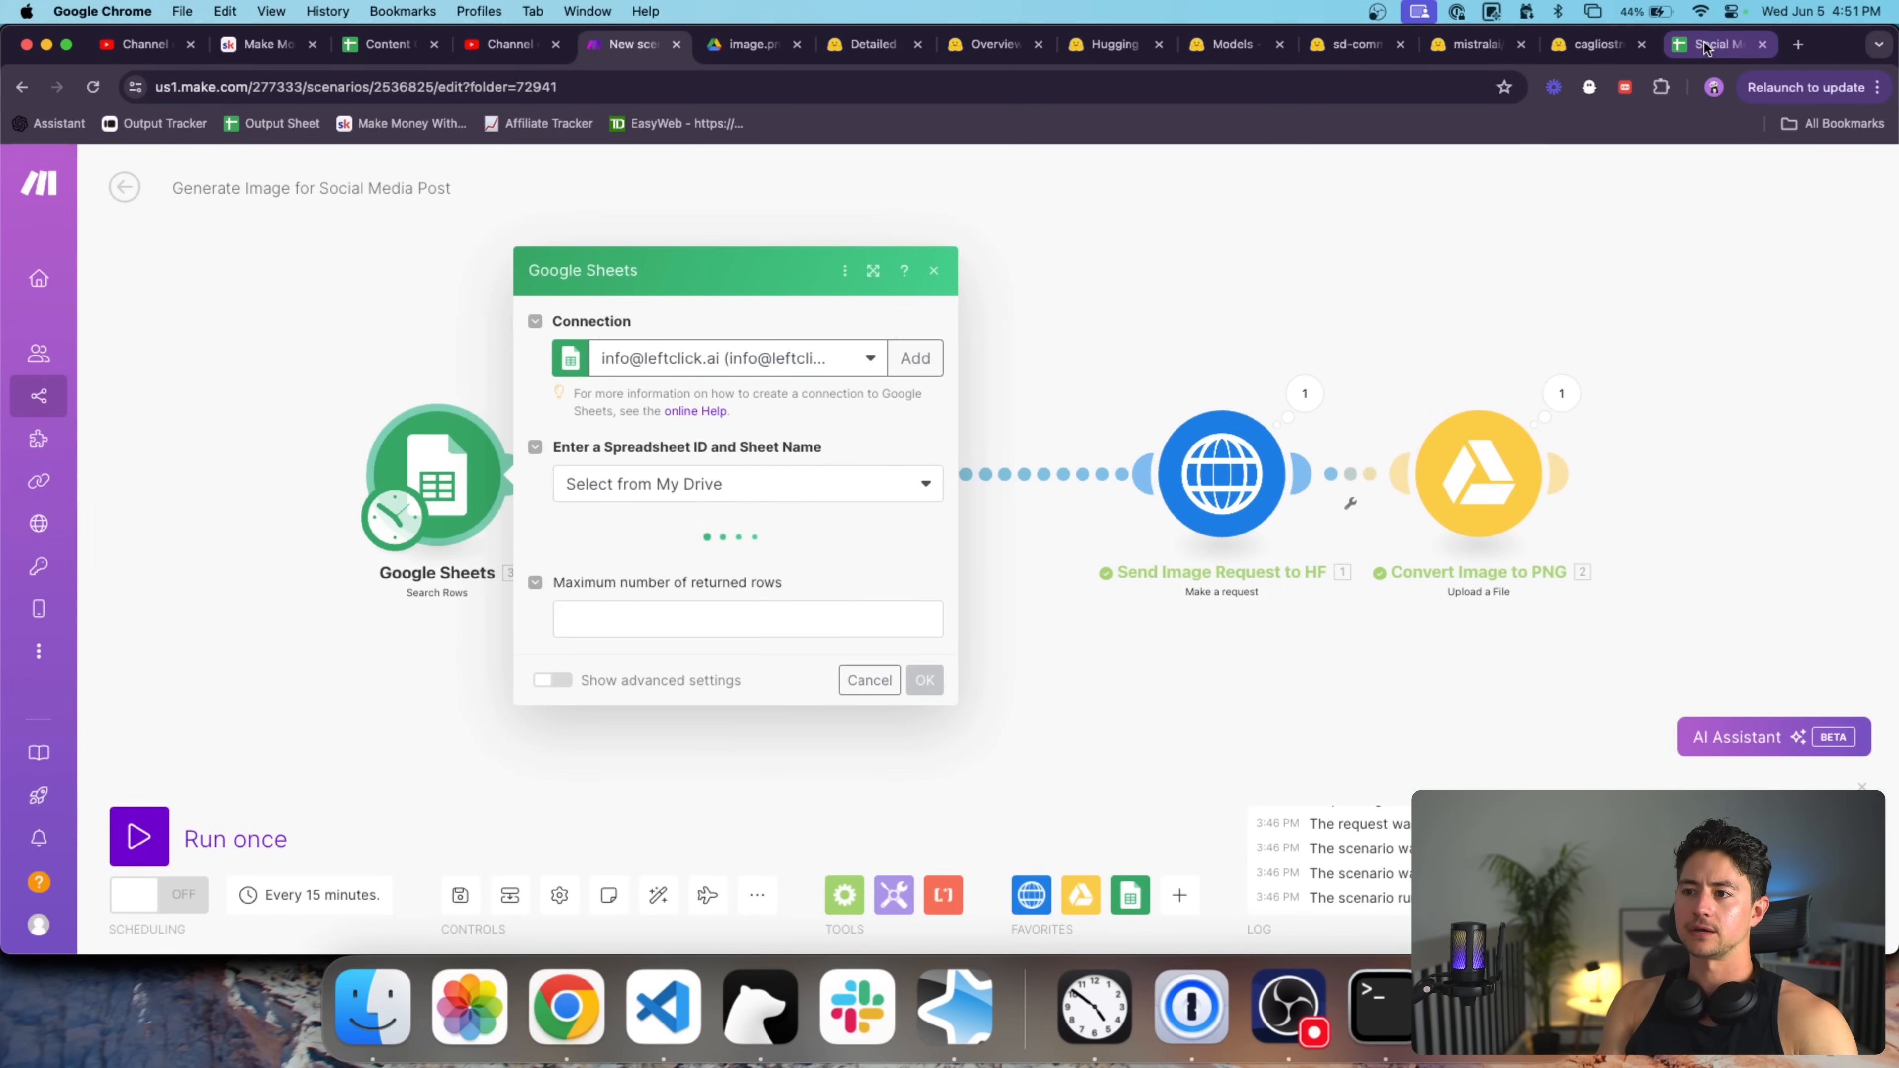
pyautogui.click(780, 551)
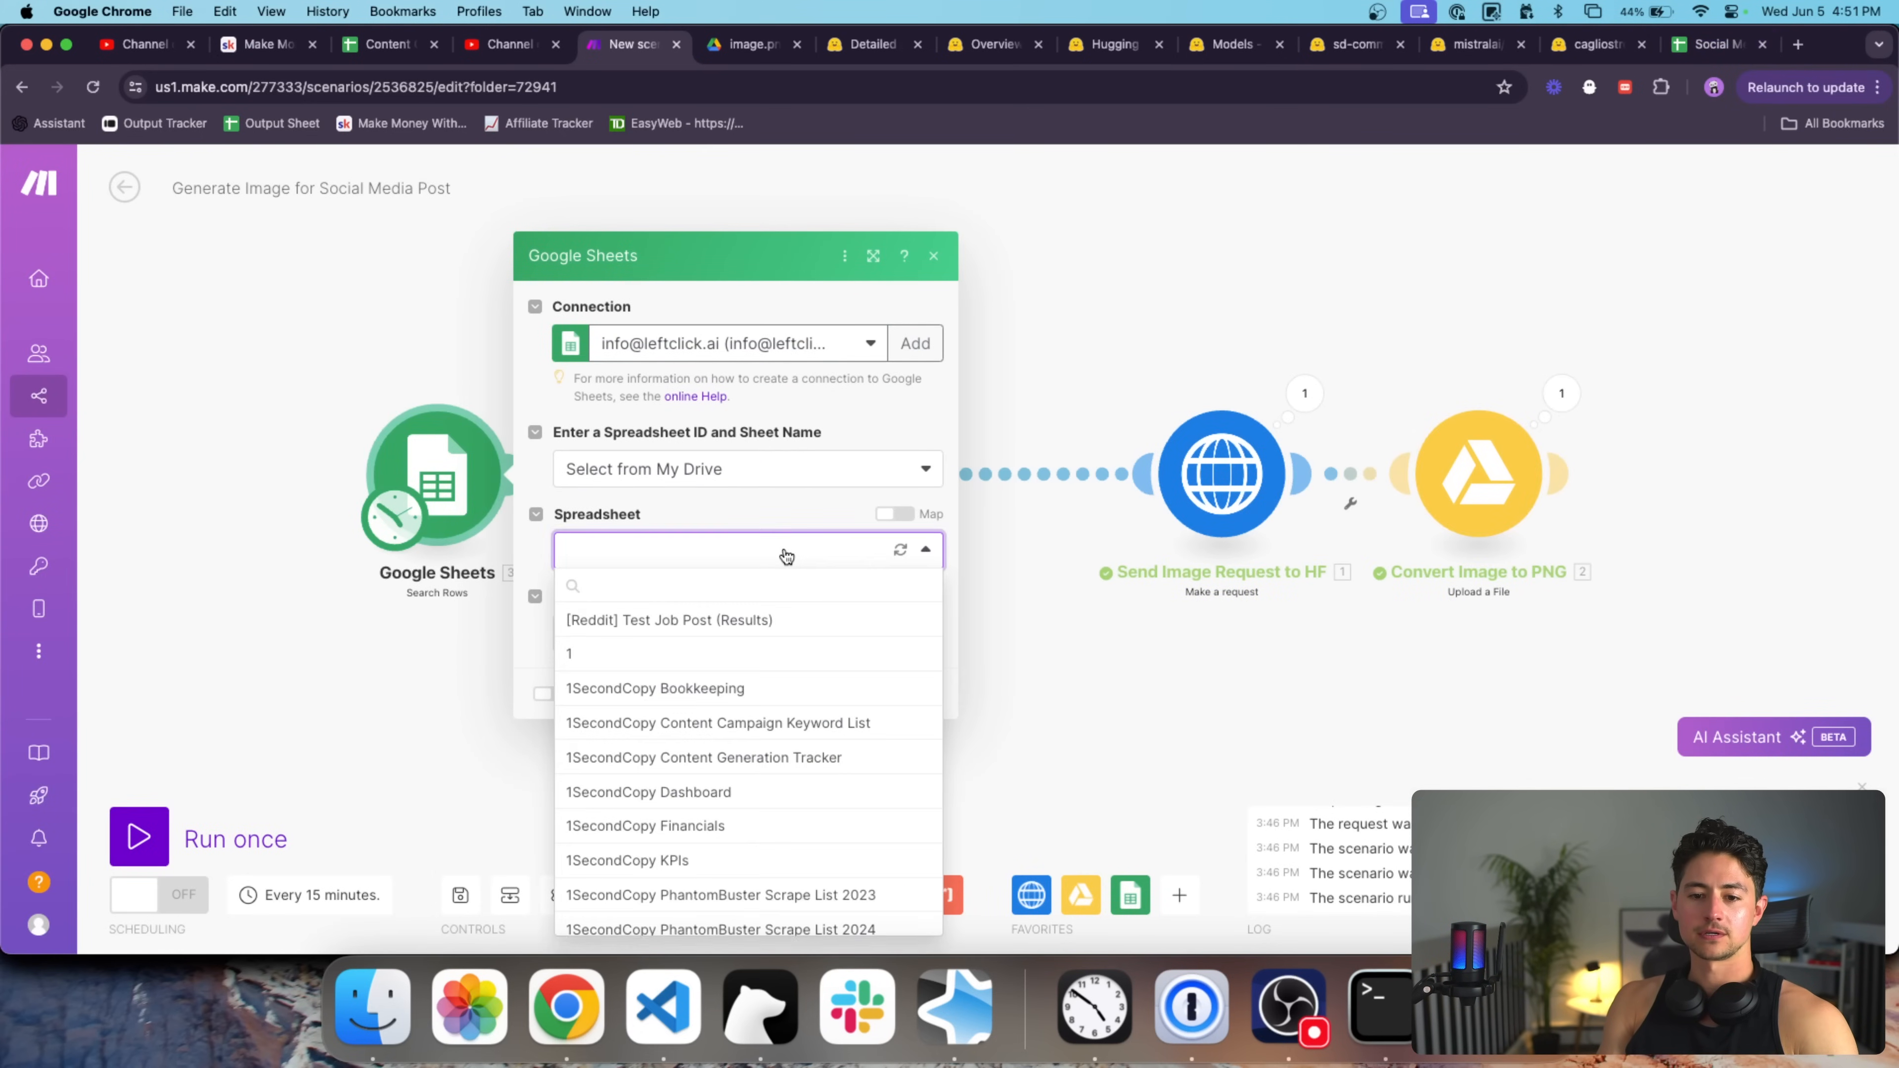
pyautogui.write('social')
pyautogui.click(754, 622)
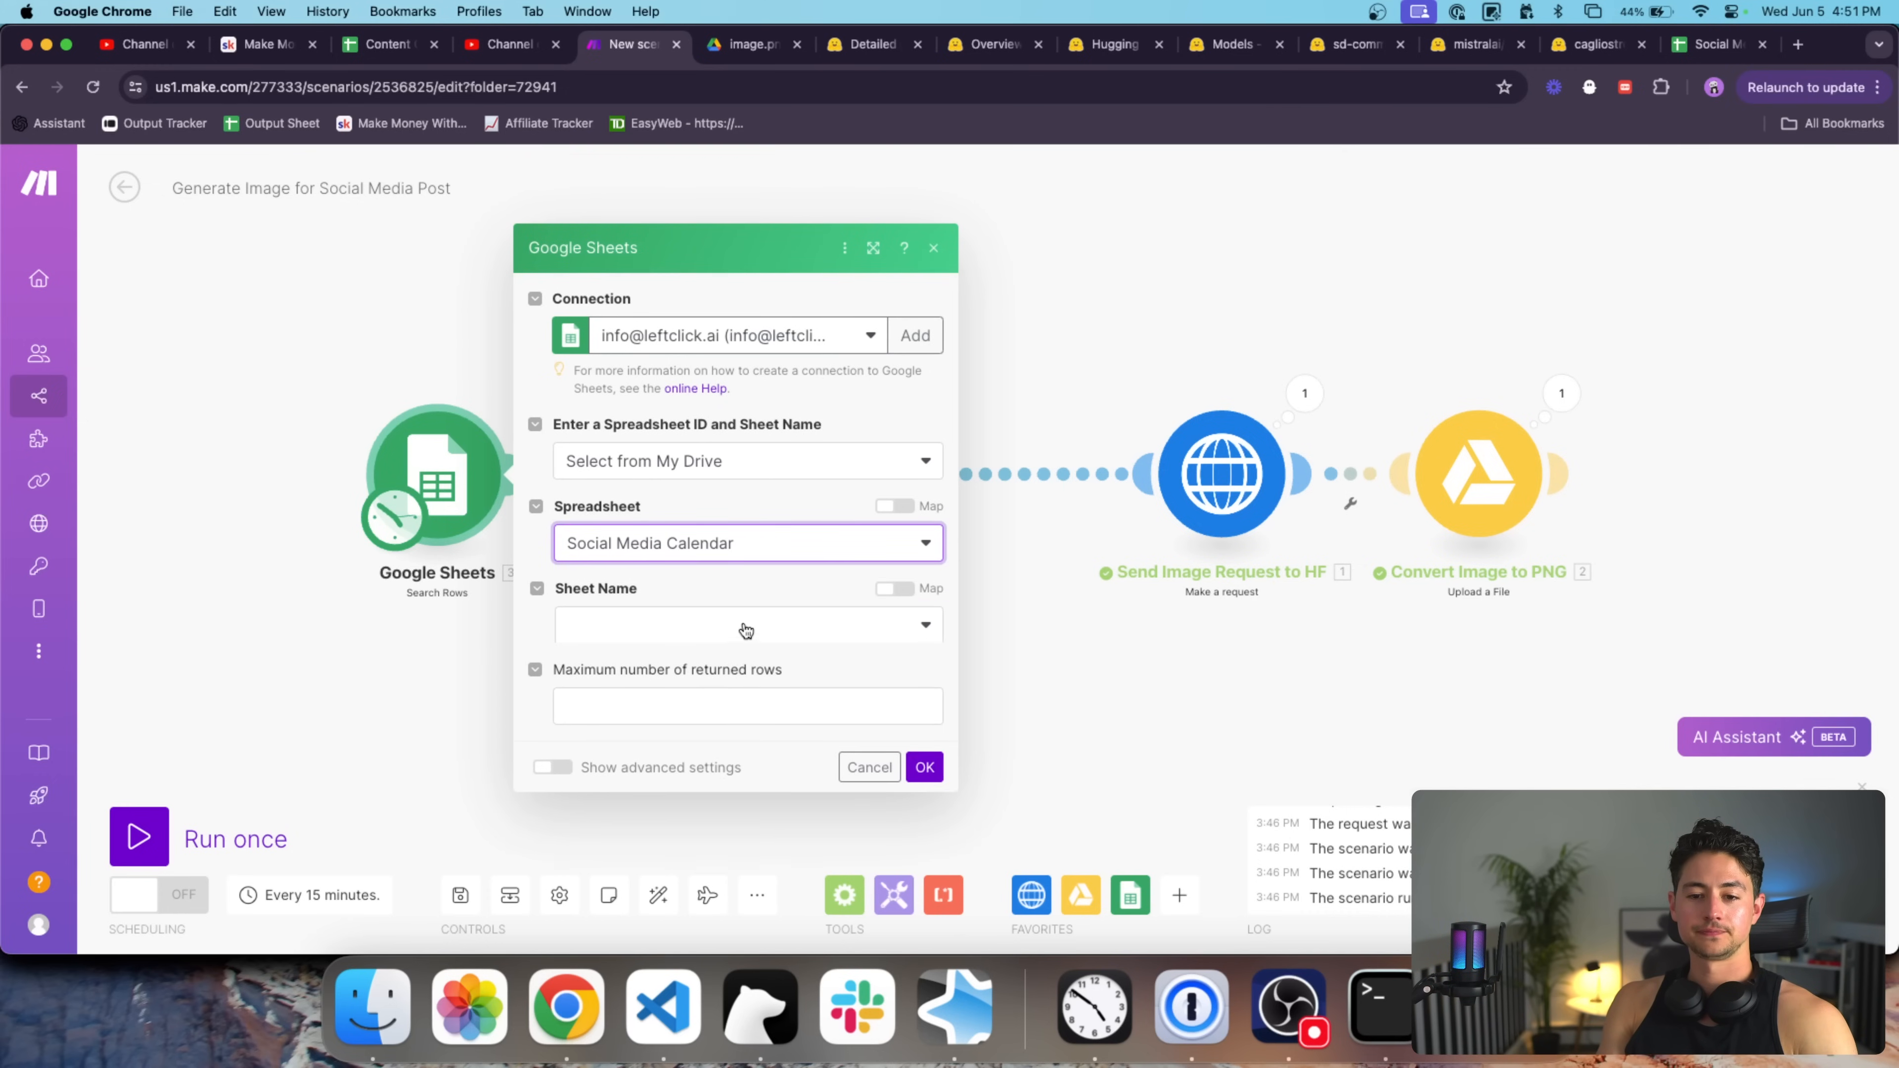
pyautogui.click(782, 608)
pyautogui.click(722, 634)
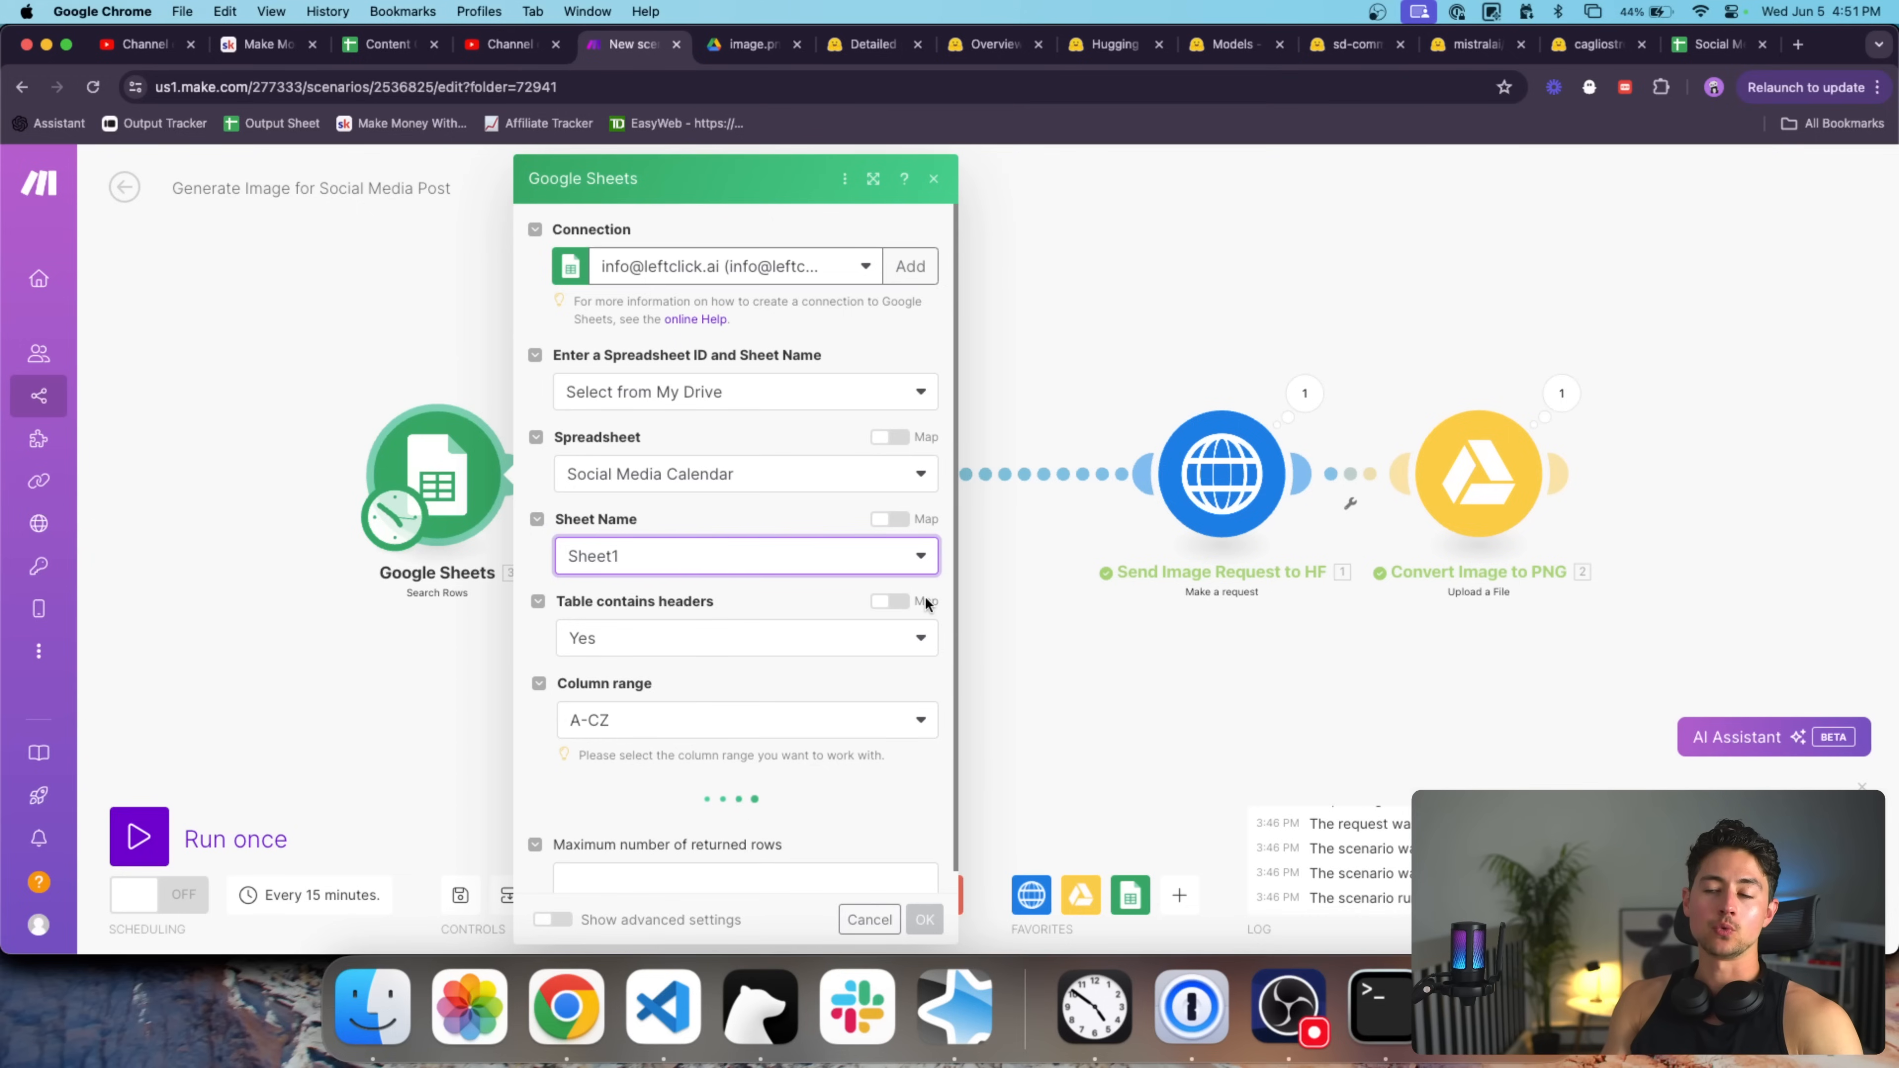
pyautogui.scroll(-5, 769, 608)
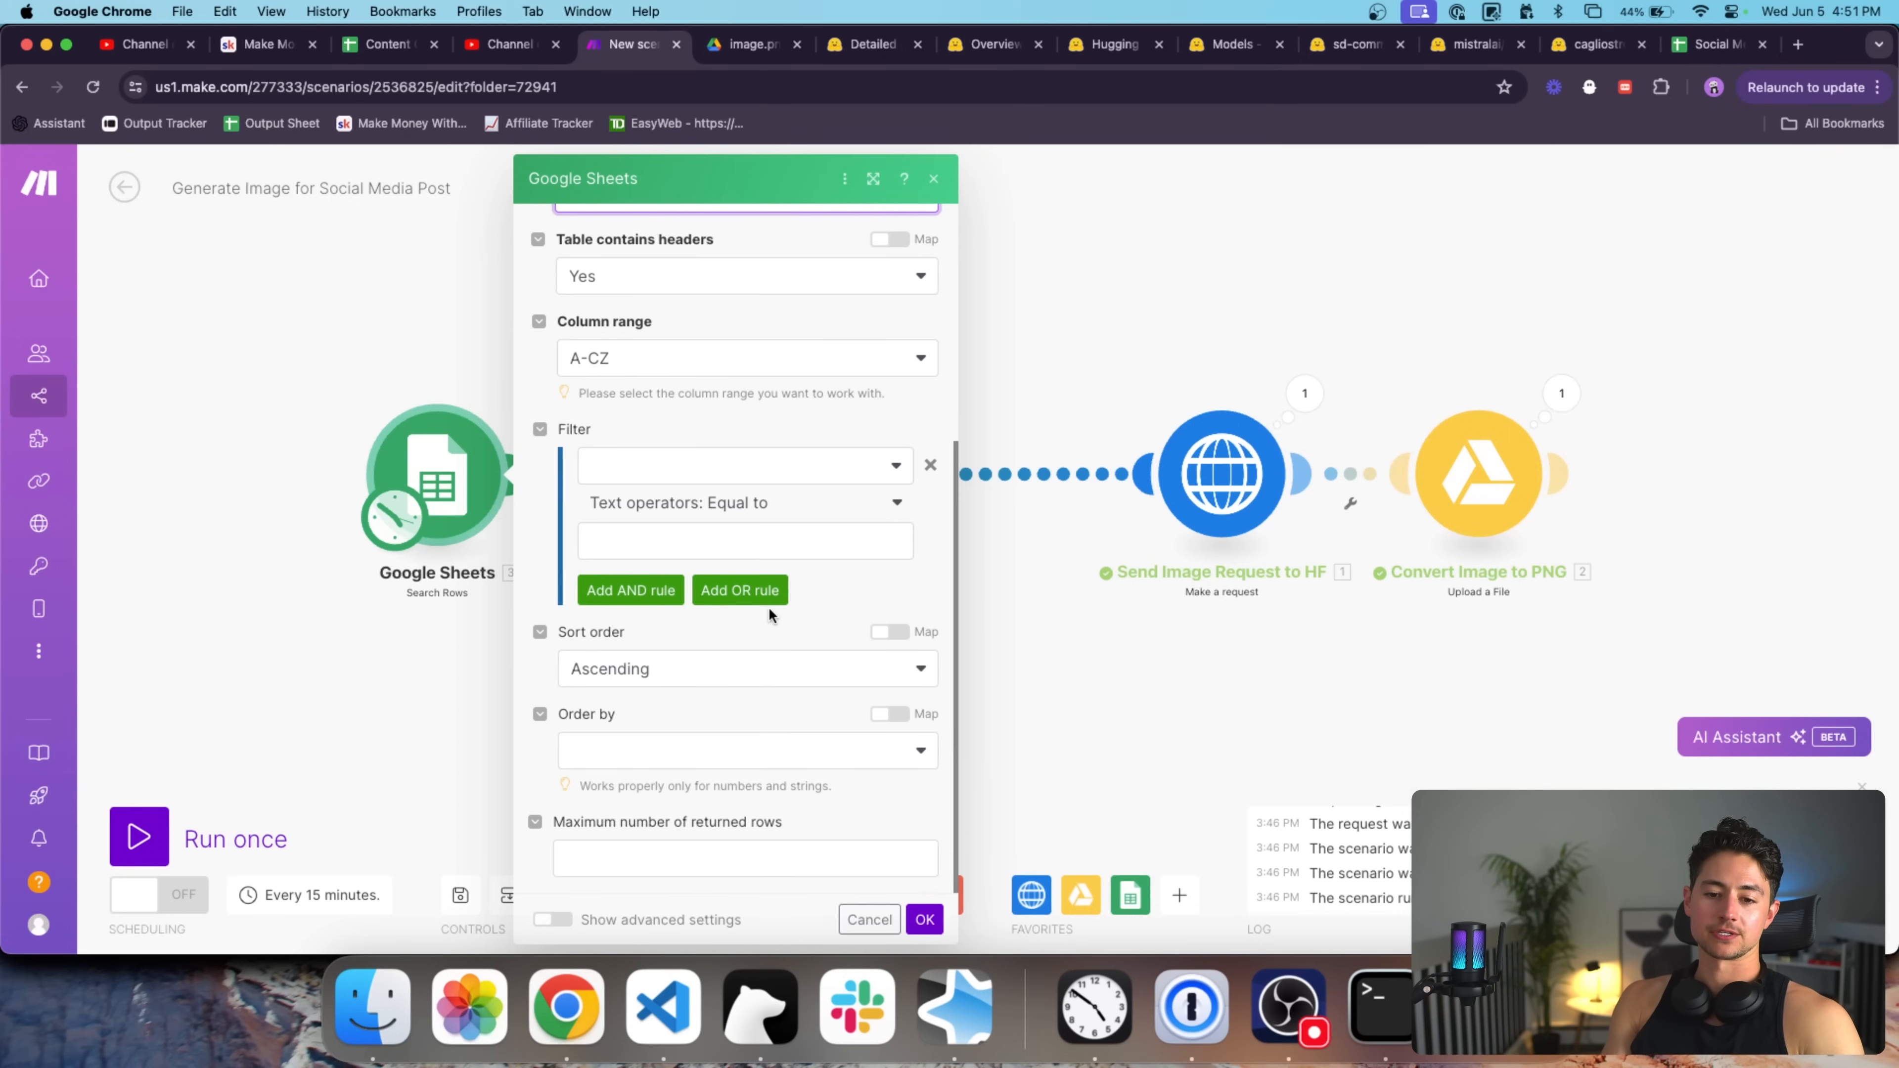
pyautogui.click(824, 860)
pyautogui.click(925, 920)
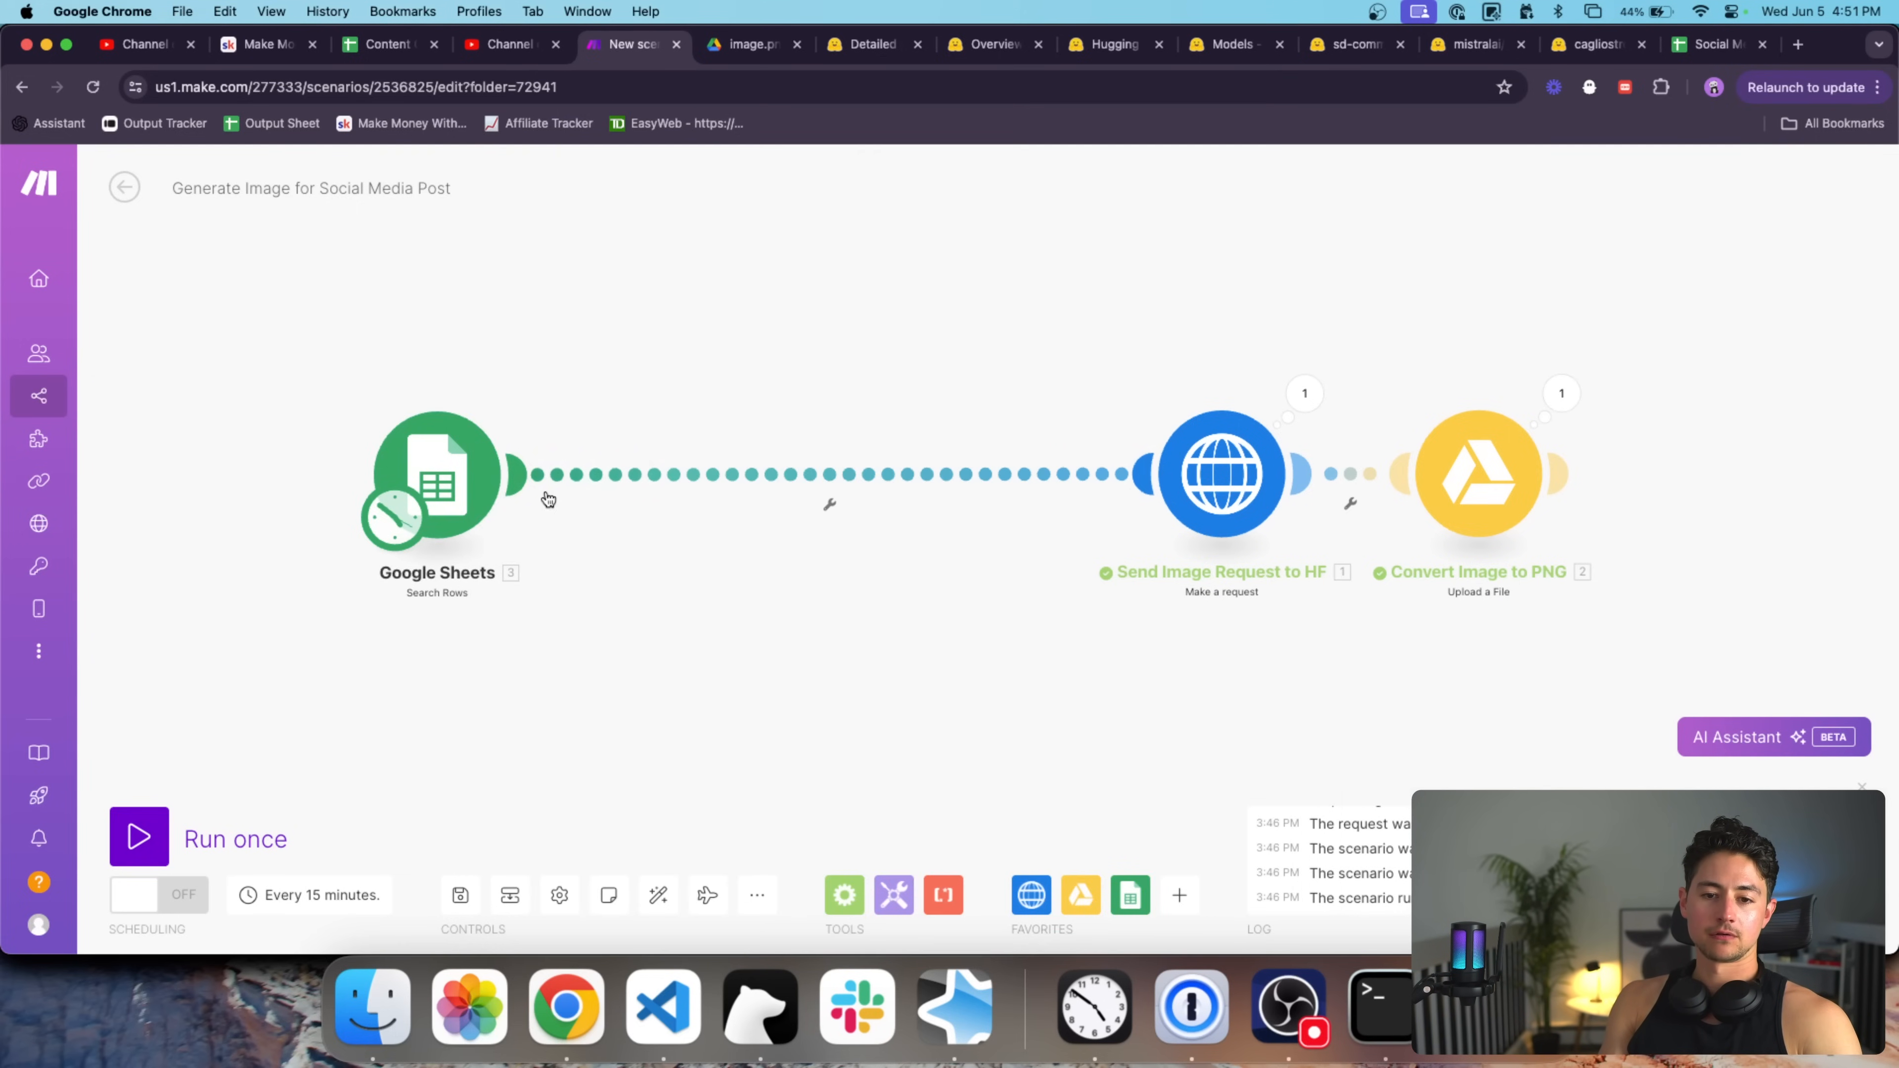
pyautogui.rightClick(479, 466)
# Run only the Google Sheets module and check row 2's Earth Day message dated 06/05/2024.
pyautogui.click(541, 522)
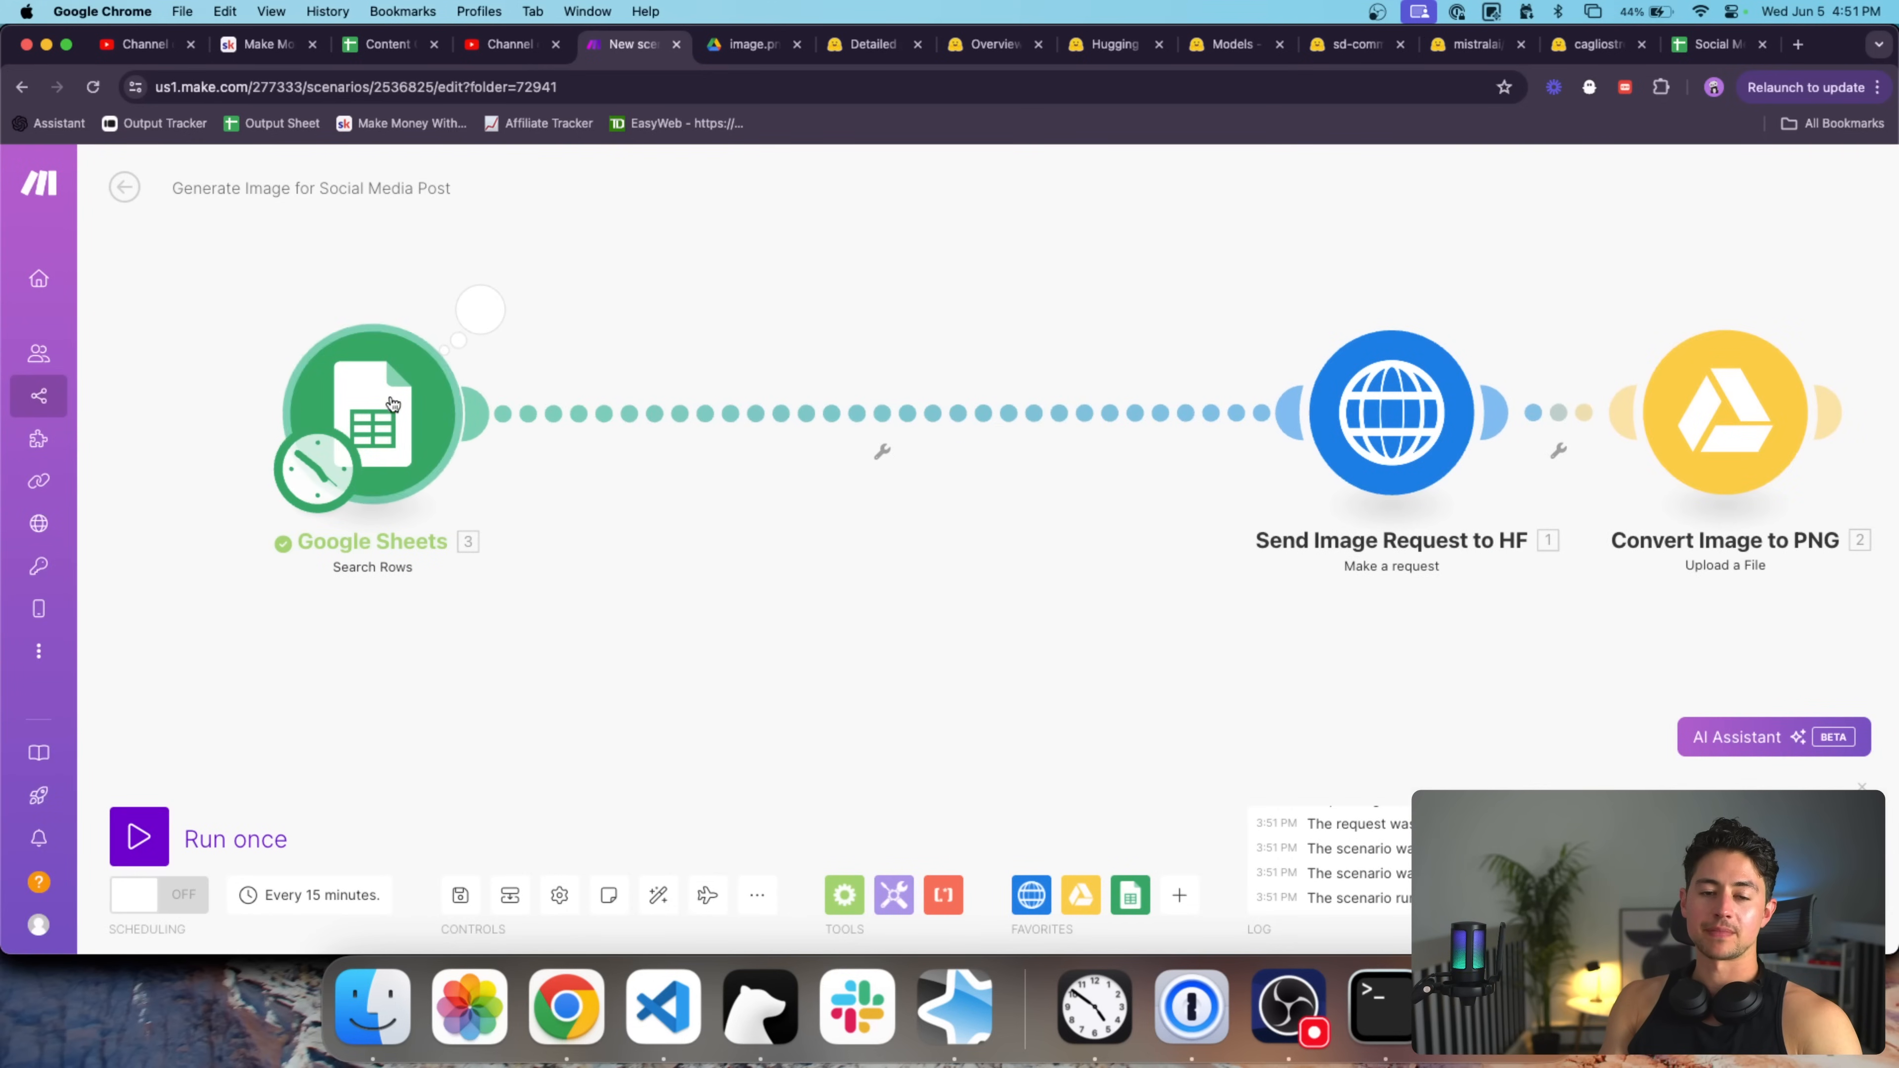
pyautogui.click(482, 328)
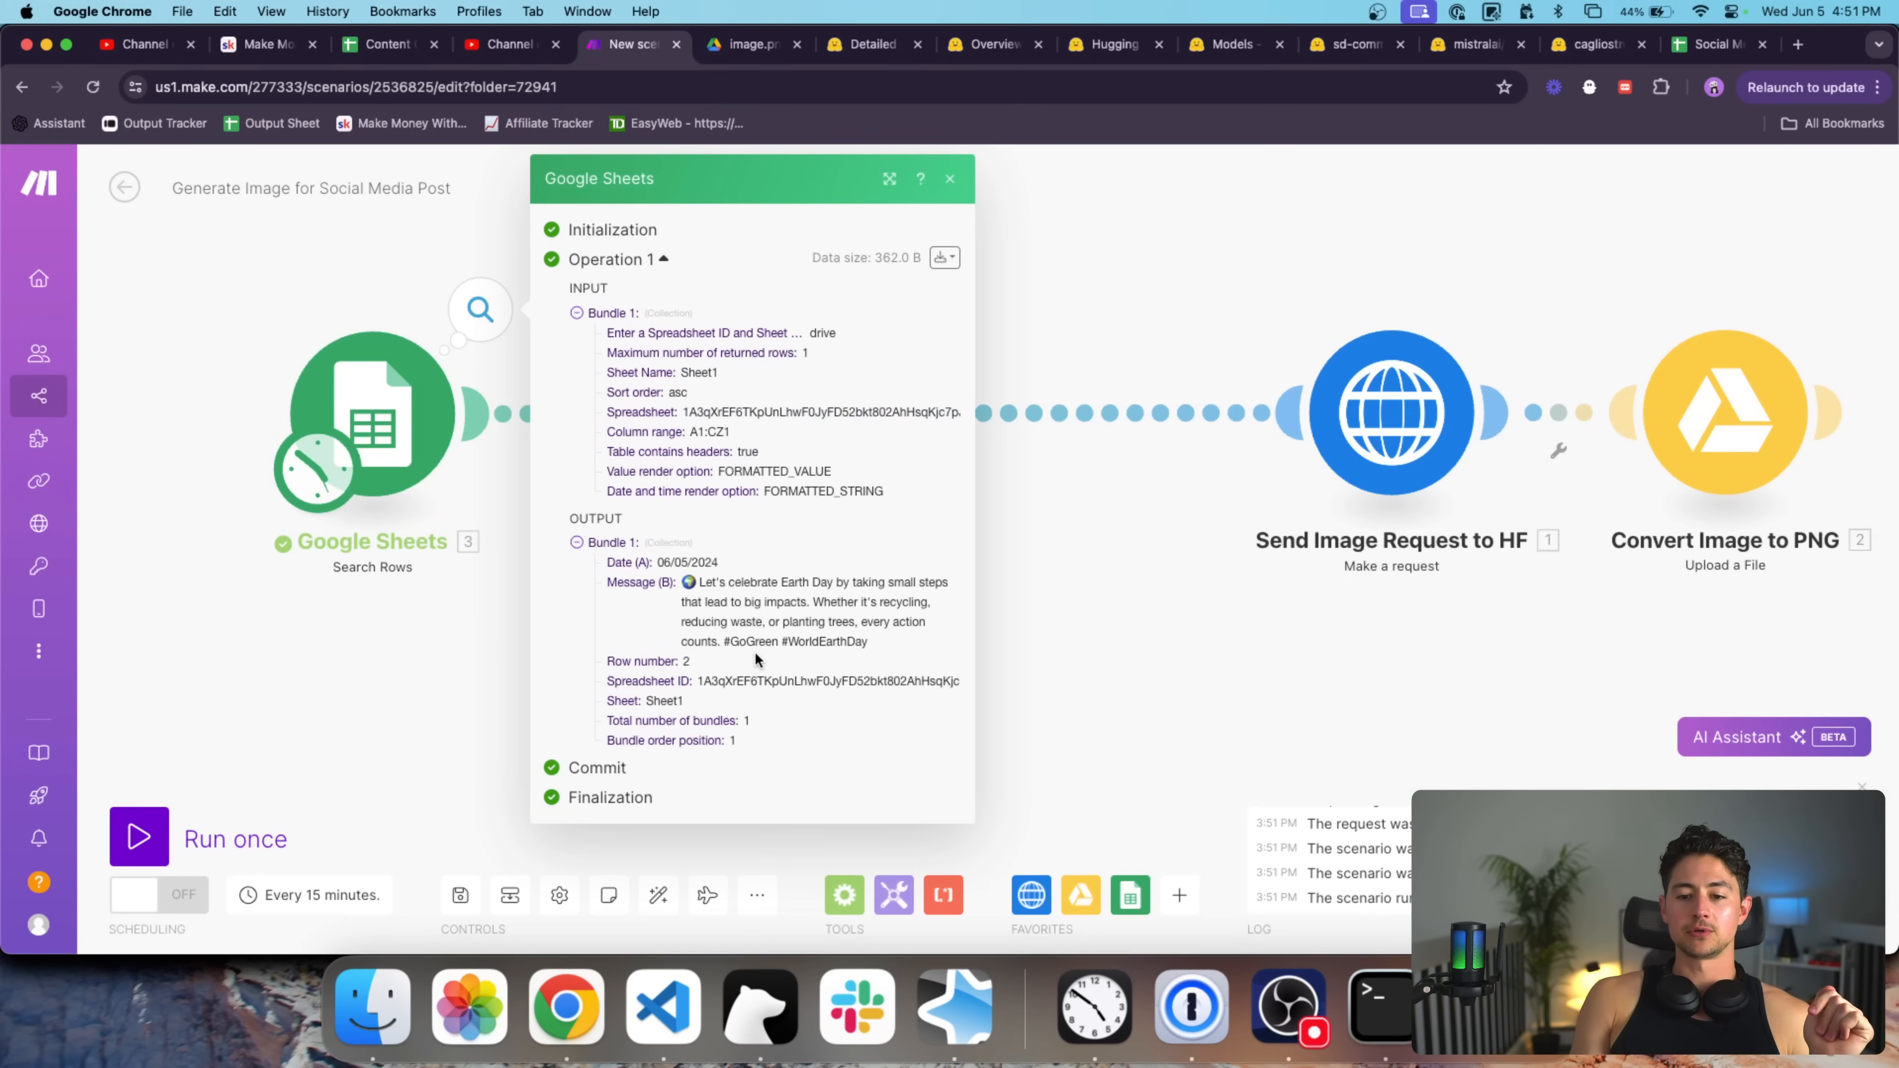
pyautogui.tripleClick(751, 605)
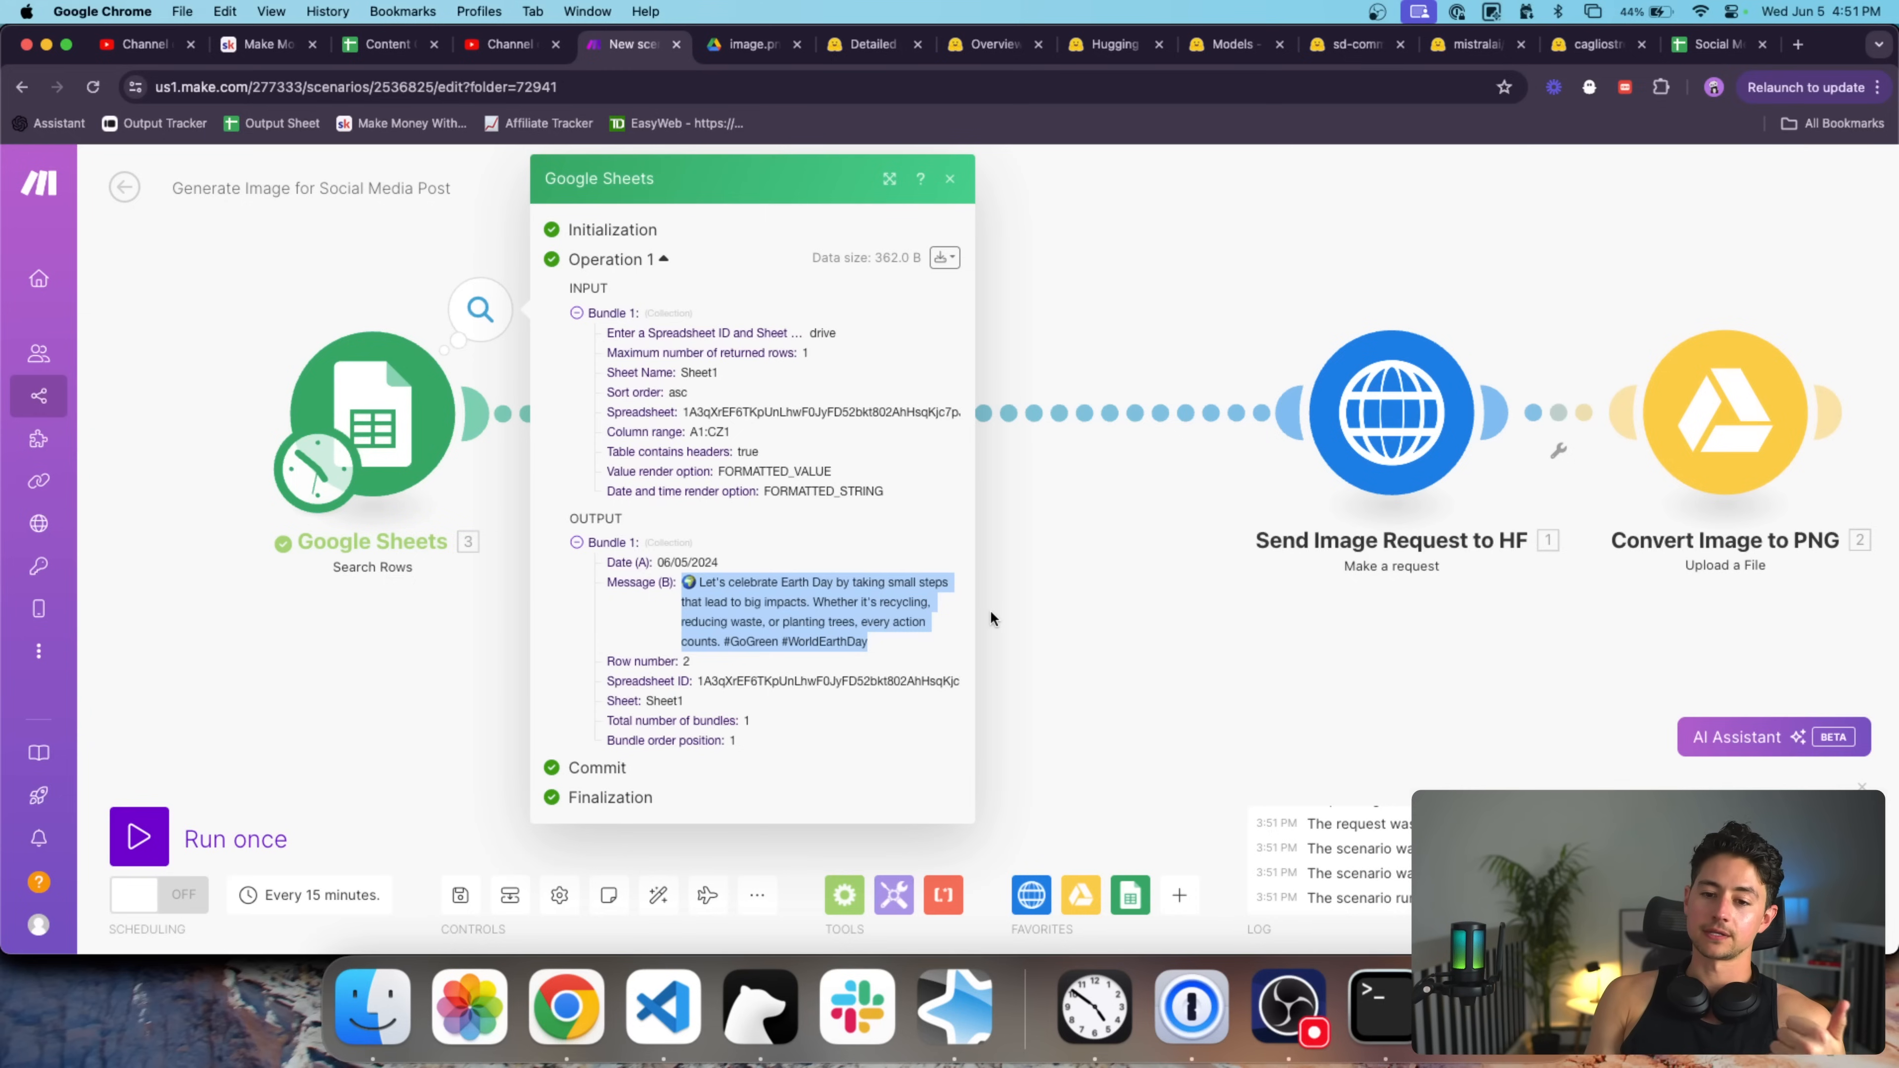
pyautogui.click(1034, 608)
pyautogui.scroll(-3, 883, 613)
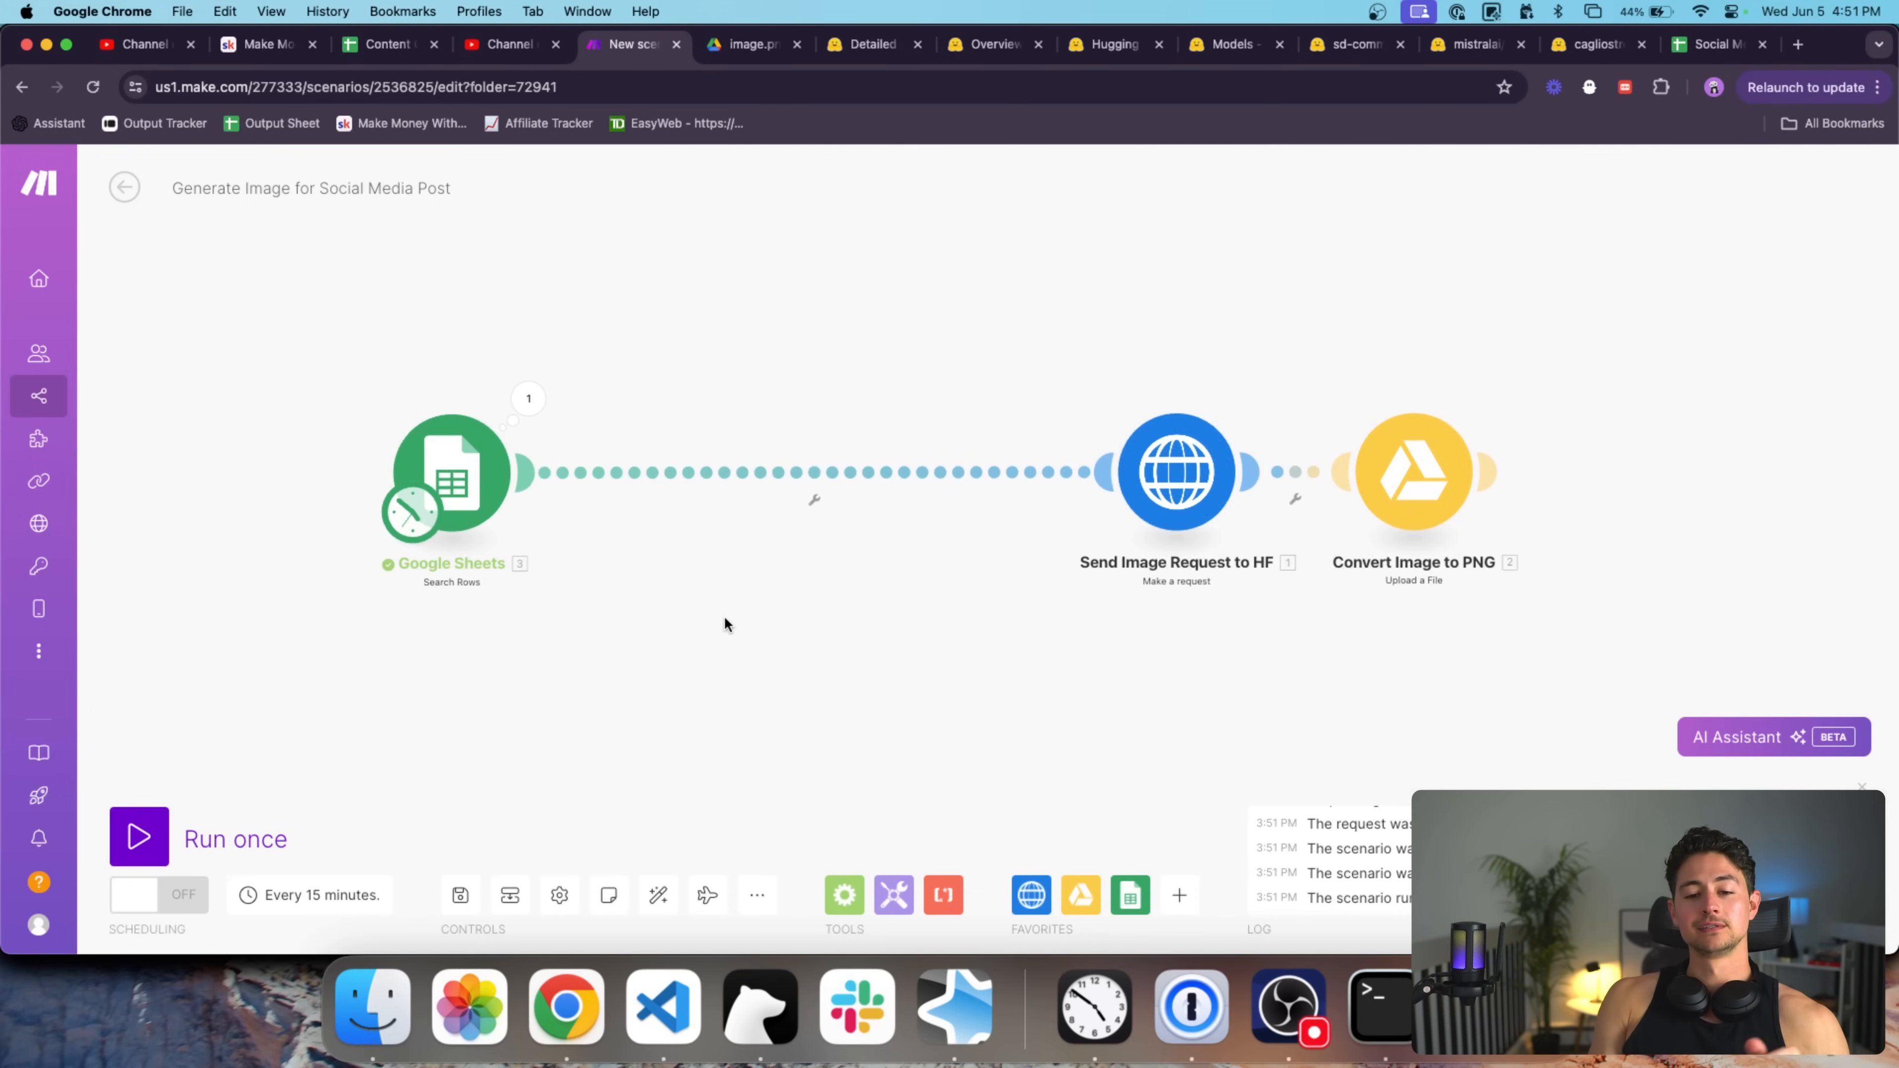
pyautogui.click(1180, 892)
# Insert an OpenAI Create a Completion module after Google Sheets with gpt-4o and 4096 max tokens.
pyautogui.click(1339, 439)
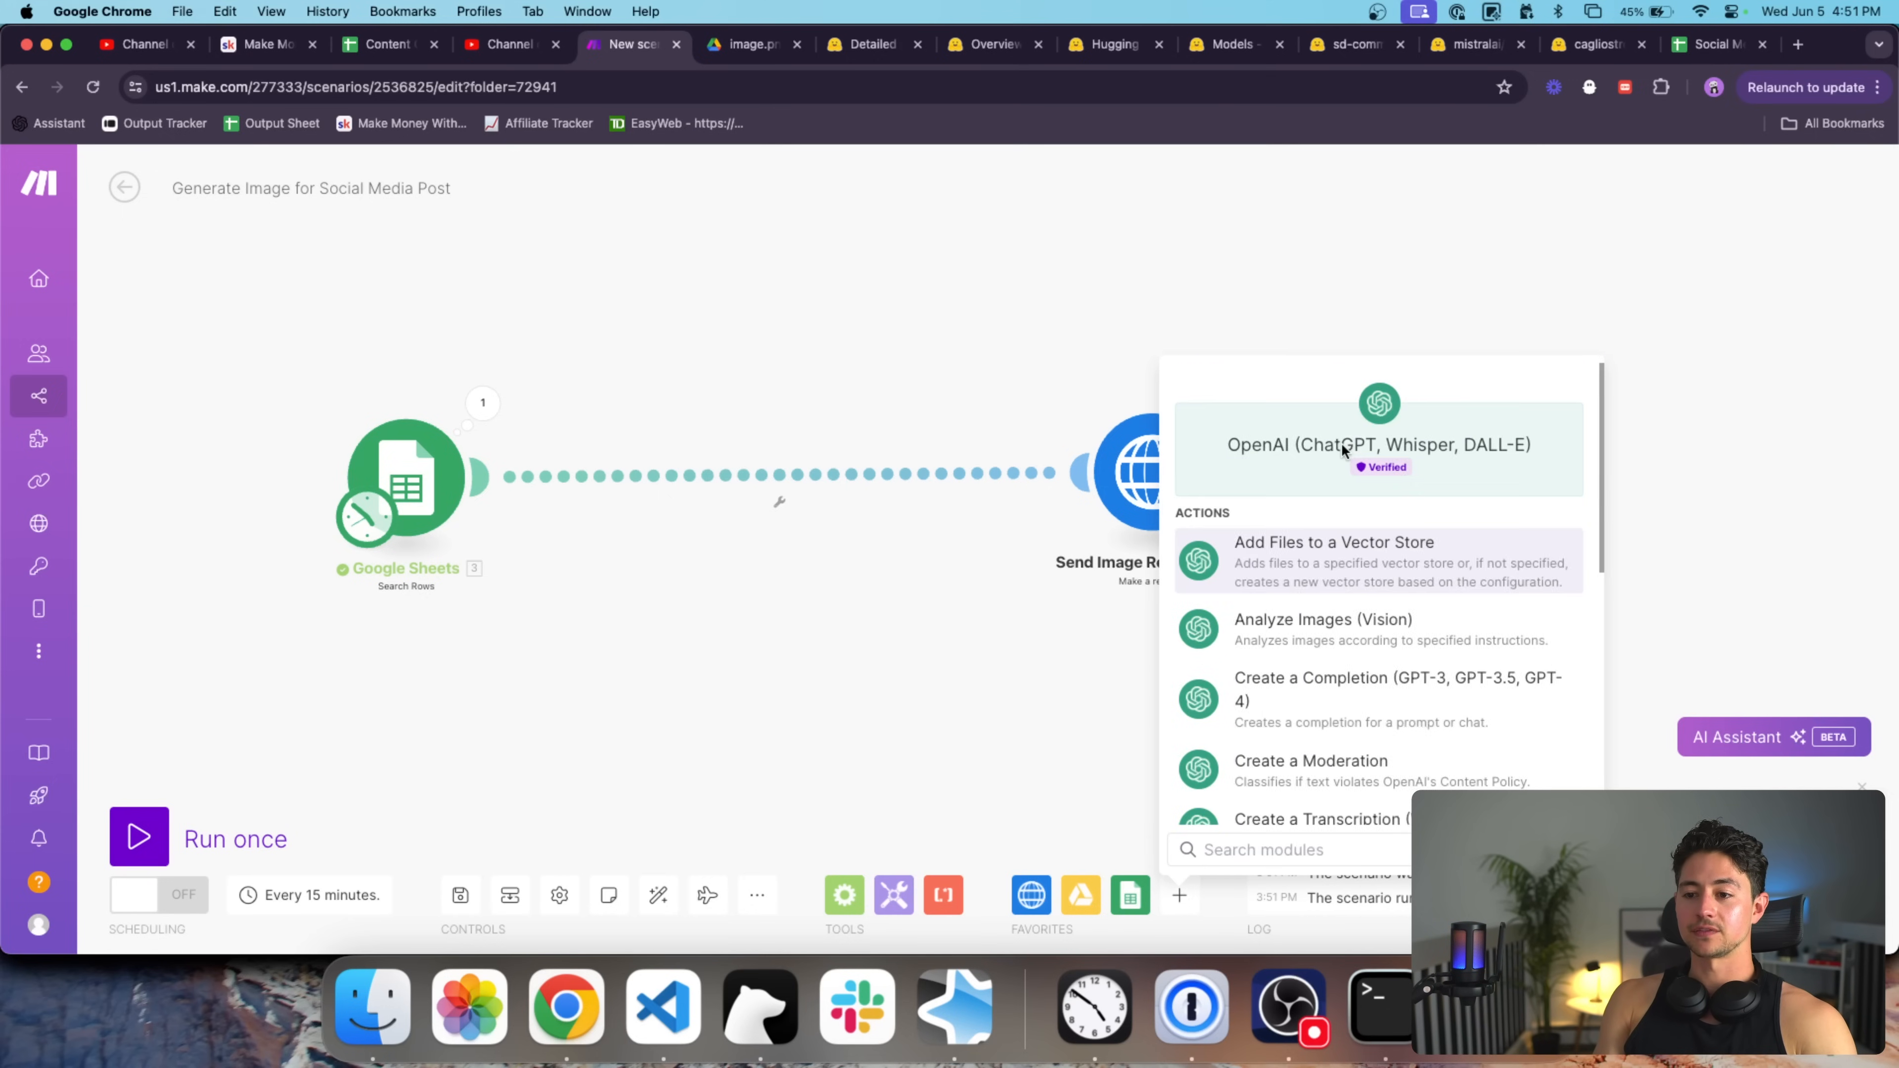
pyautogui.scroll(-1, 1355, 555)
pyautogui.click(1316, 637)
pyautogui.moveTo(1378, 655); pyautogui.dragTo(654, 483)
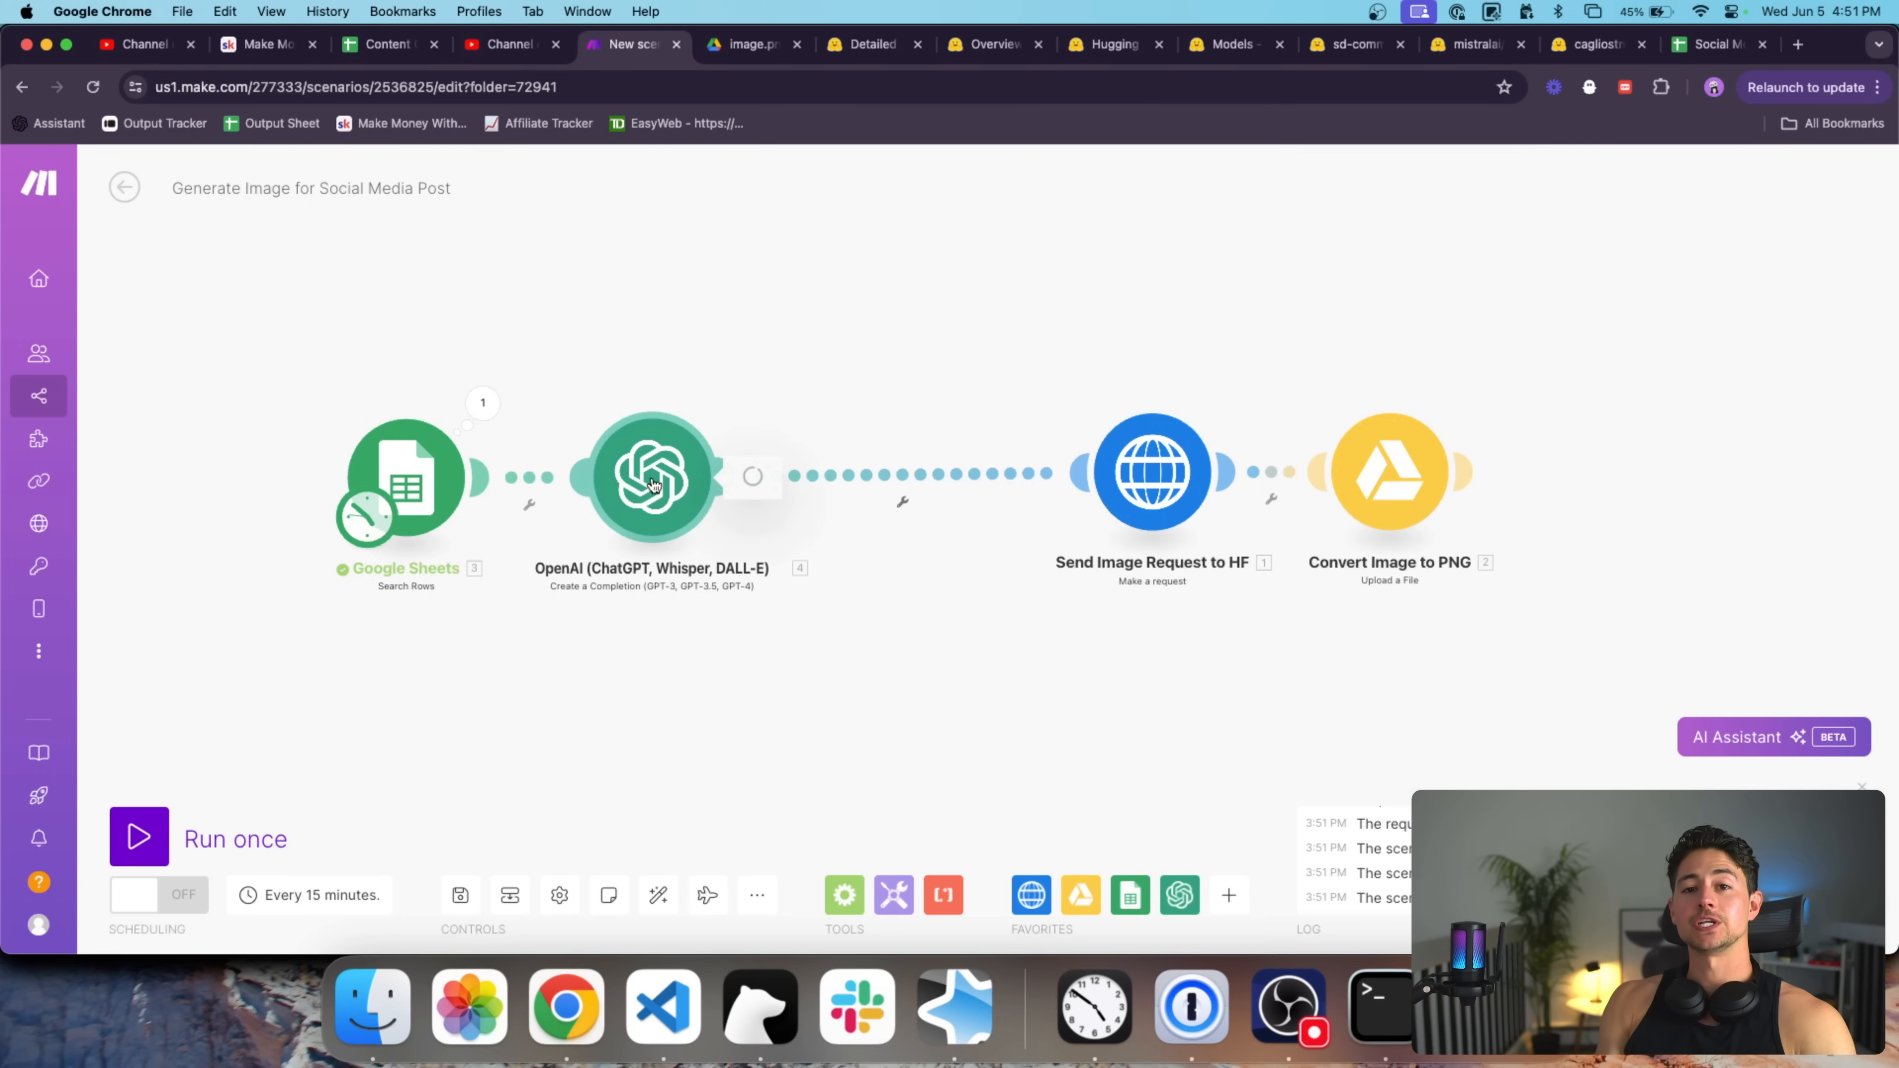
pyautogui.click(654, 483)
pyautogui.click(848, 551)
pyautogui.write('4096')
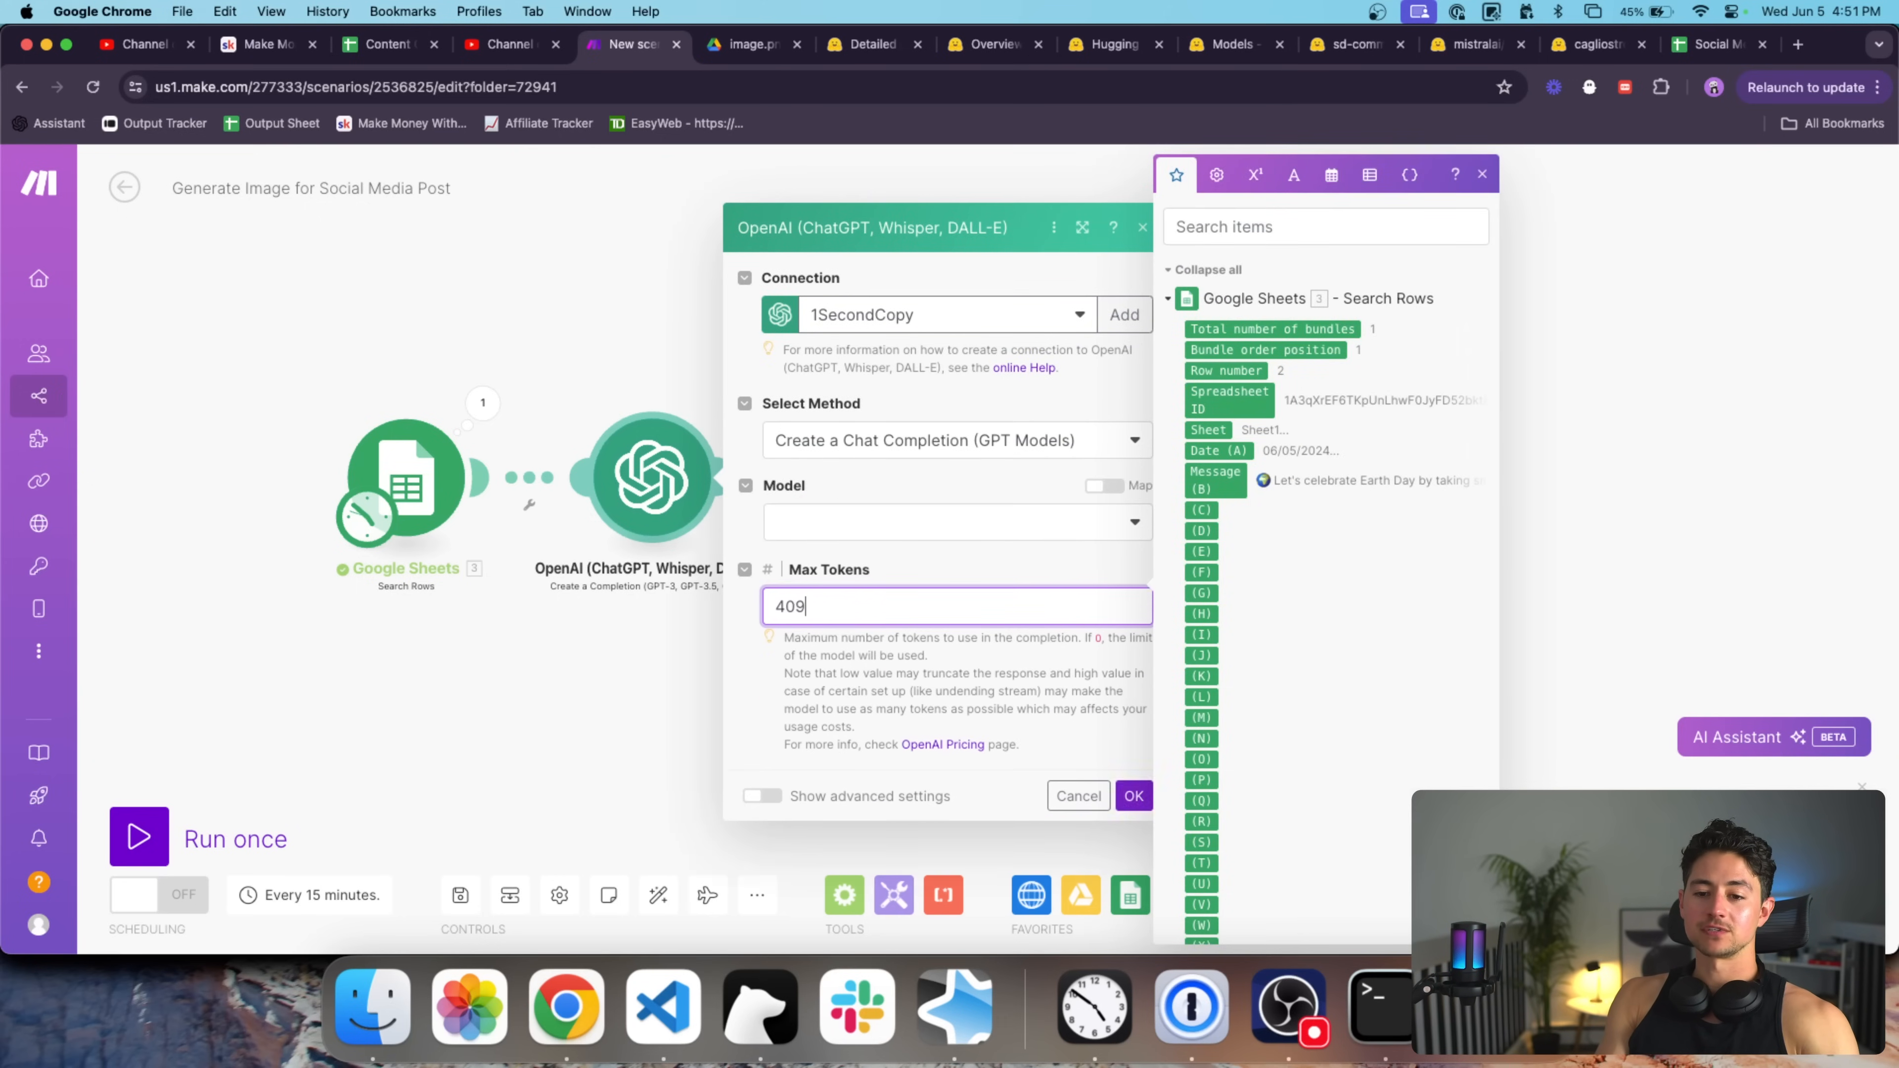
pyautogui.click(961, 477)
pyautogui.click(933, 569)
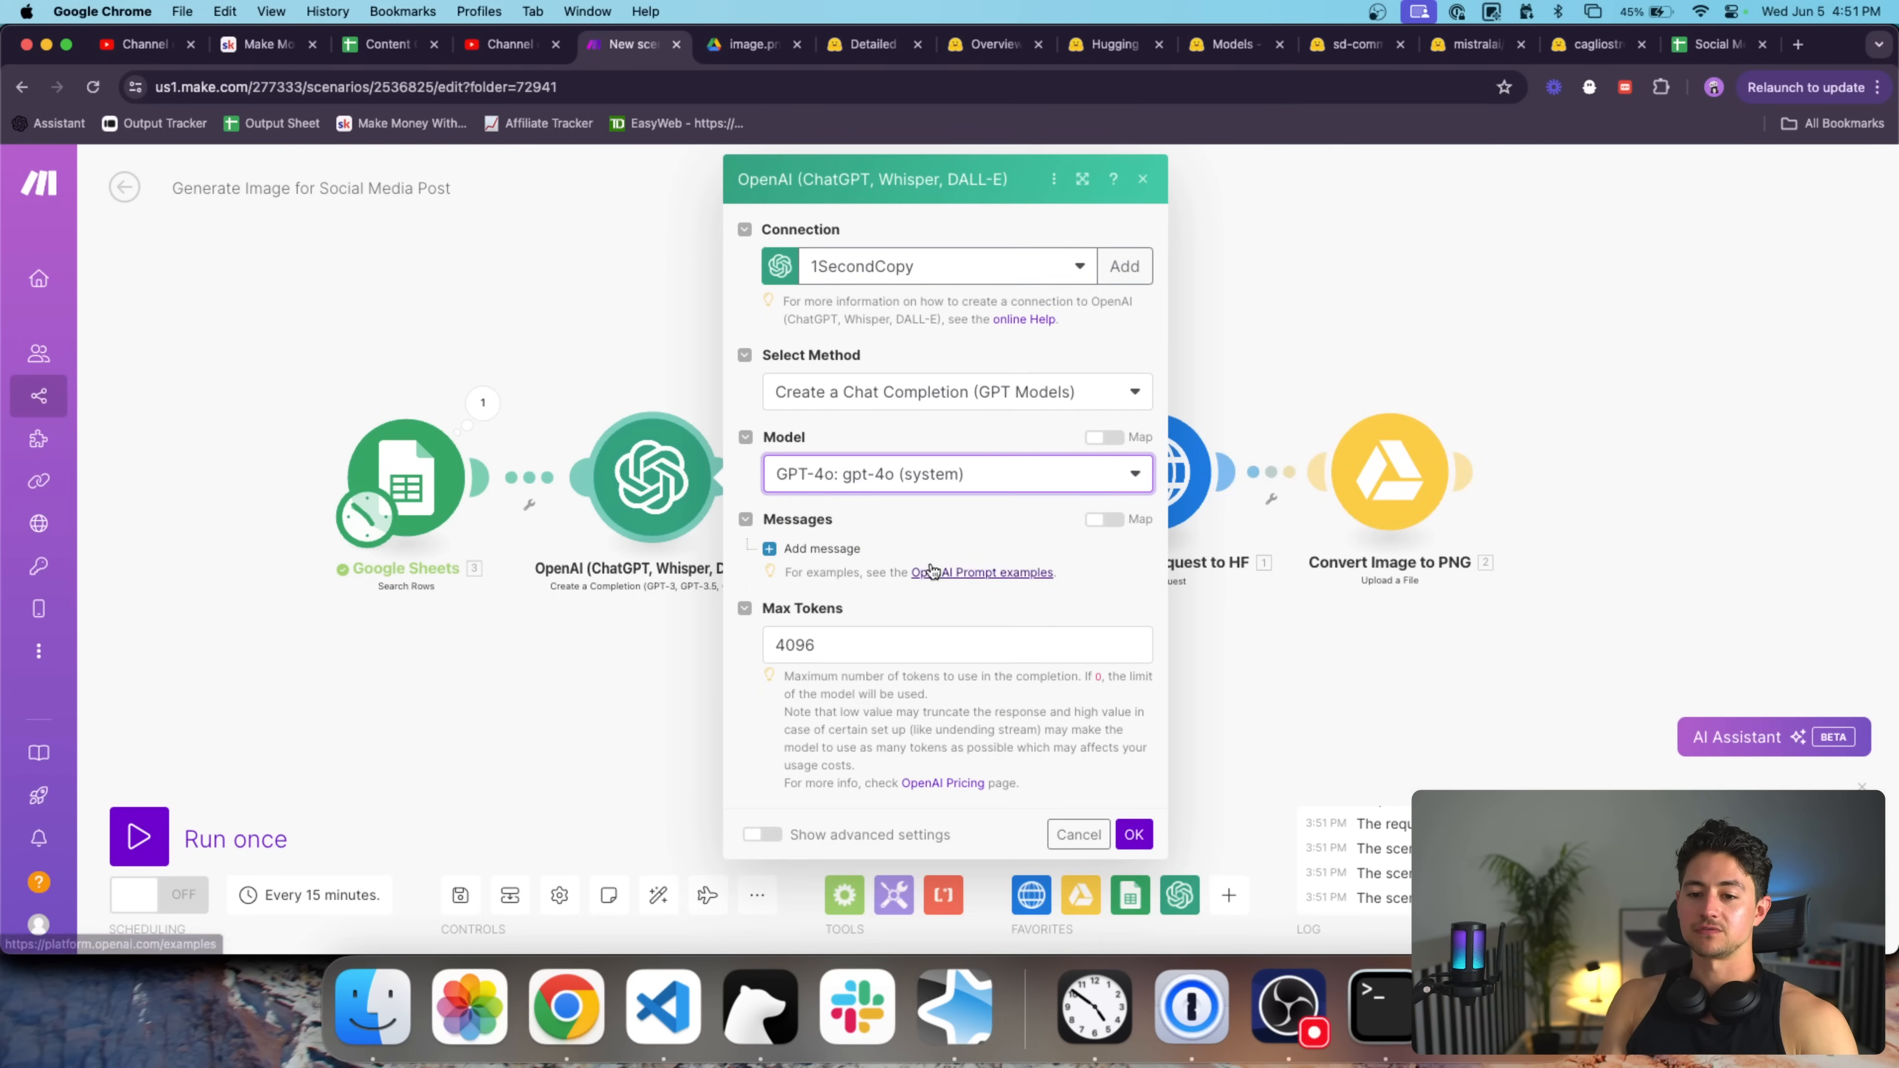
# Add a System message: 'You are a helpful, intelligent writing assistant.'.
pyautogui.click(801, 546)
pyautogui.click(907, 686)
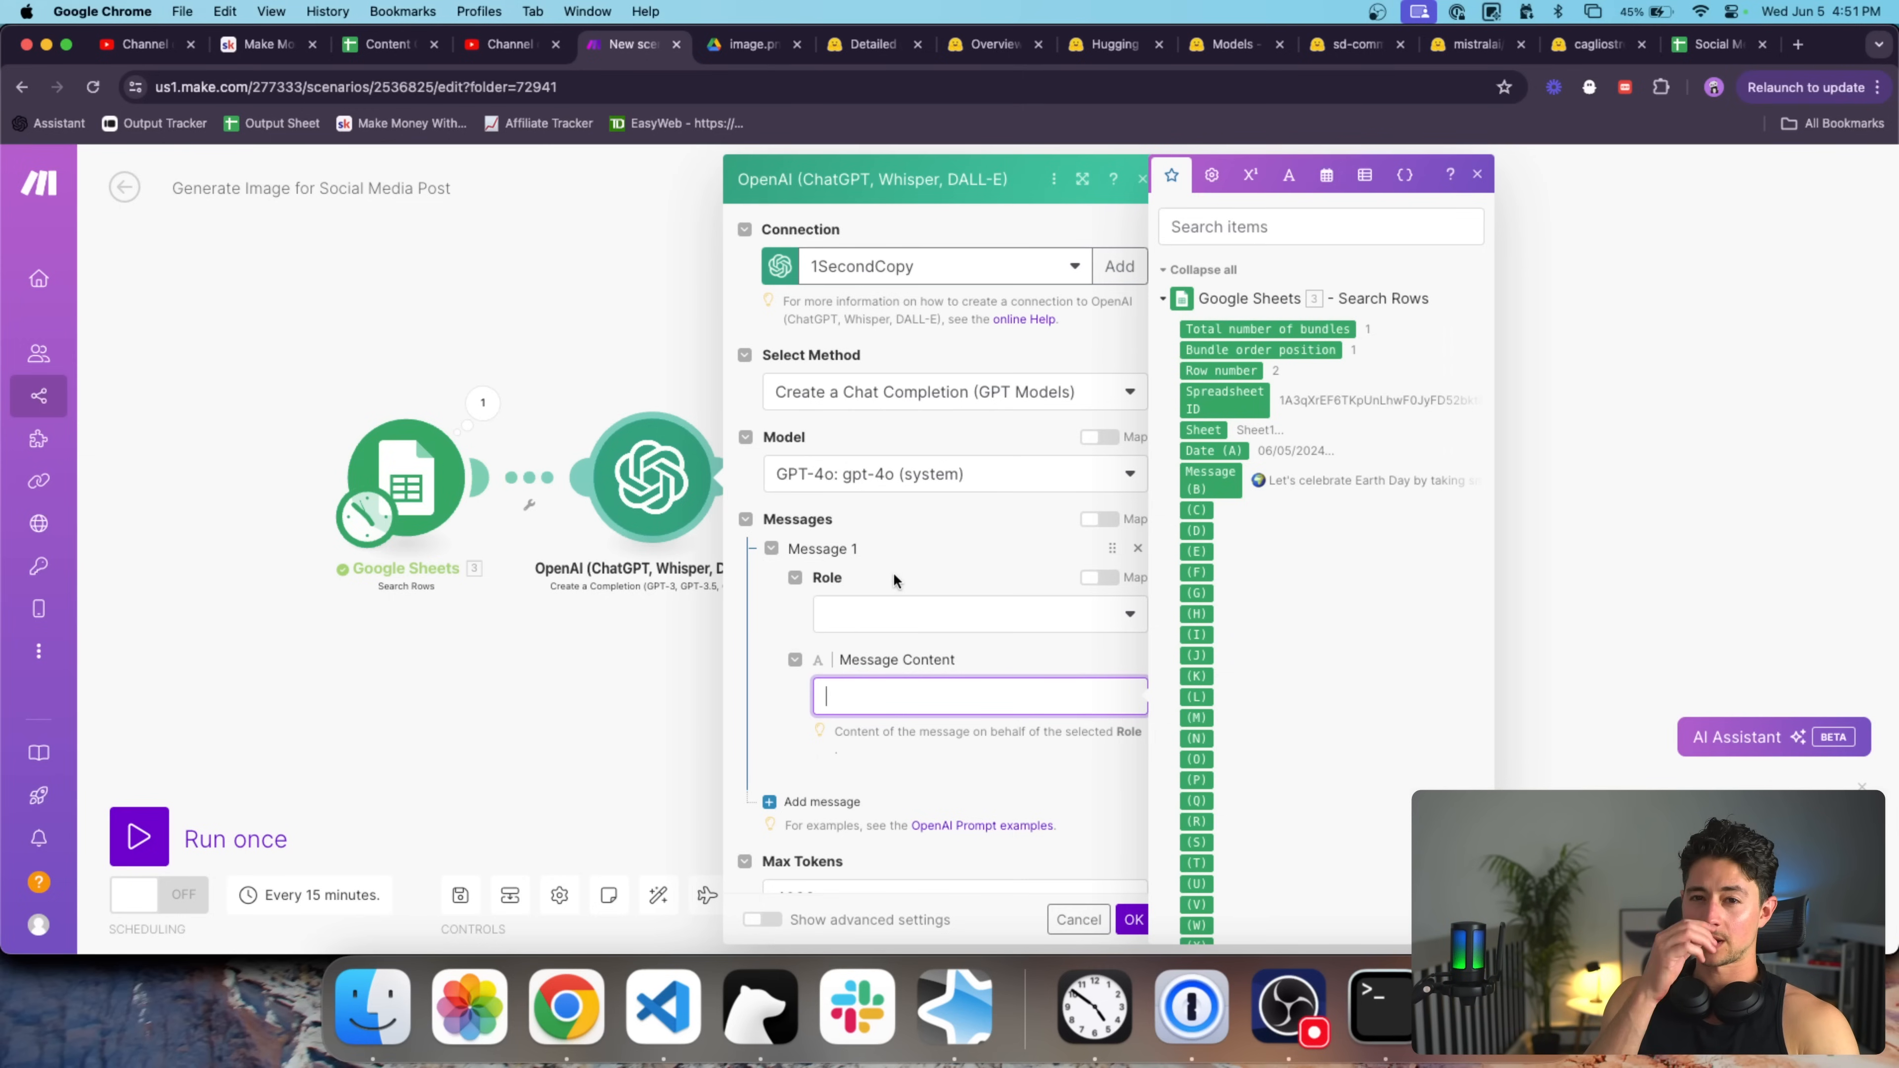
pyautogui.click(920, 613)
pyautogui.click(944, 640)
pyautogui.scroll(-1, 944, 642)
pyautogui.click(940, 655)
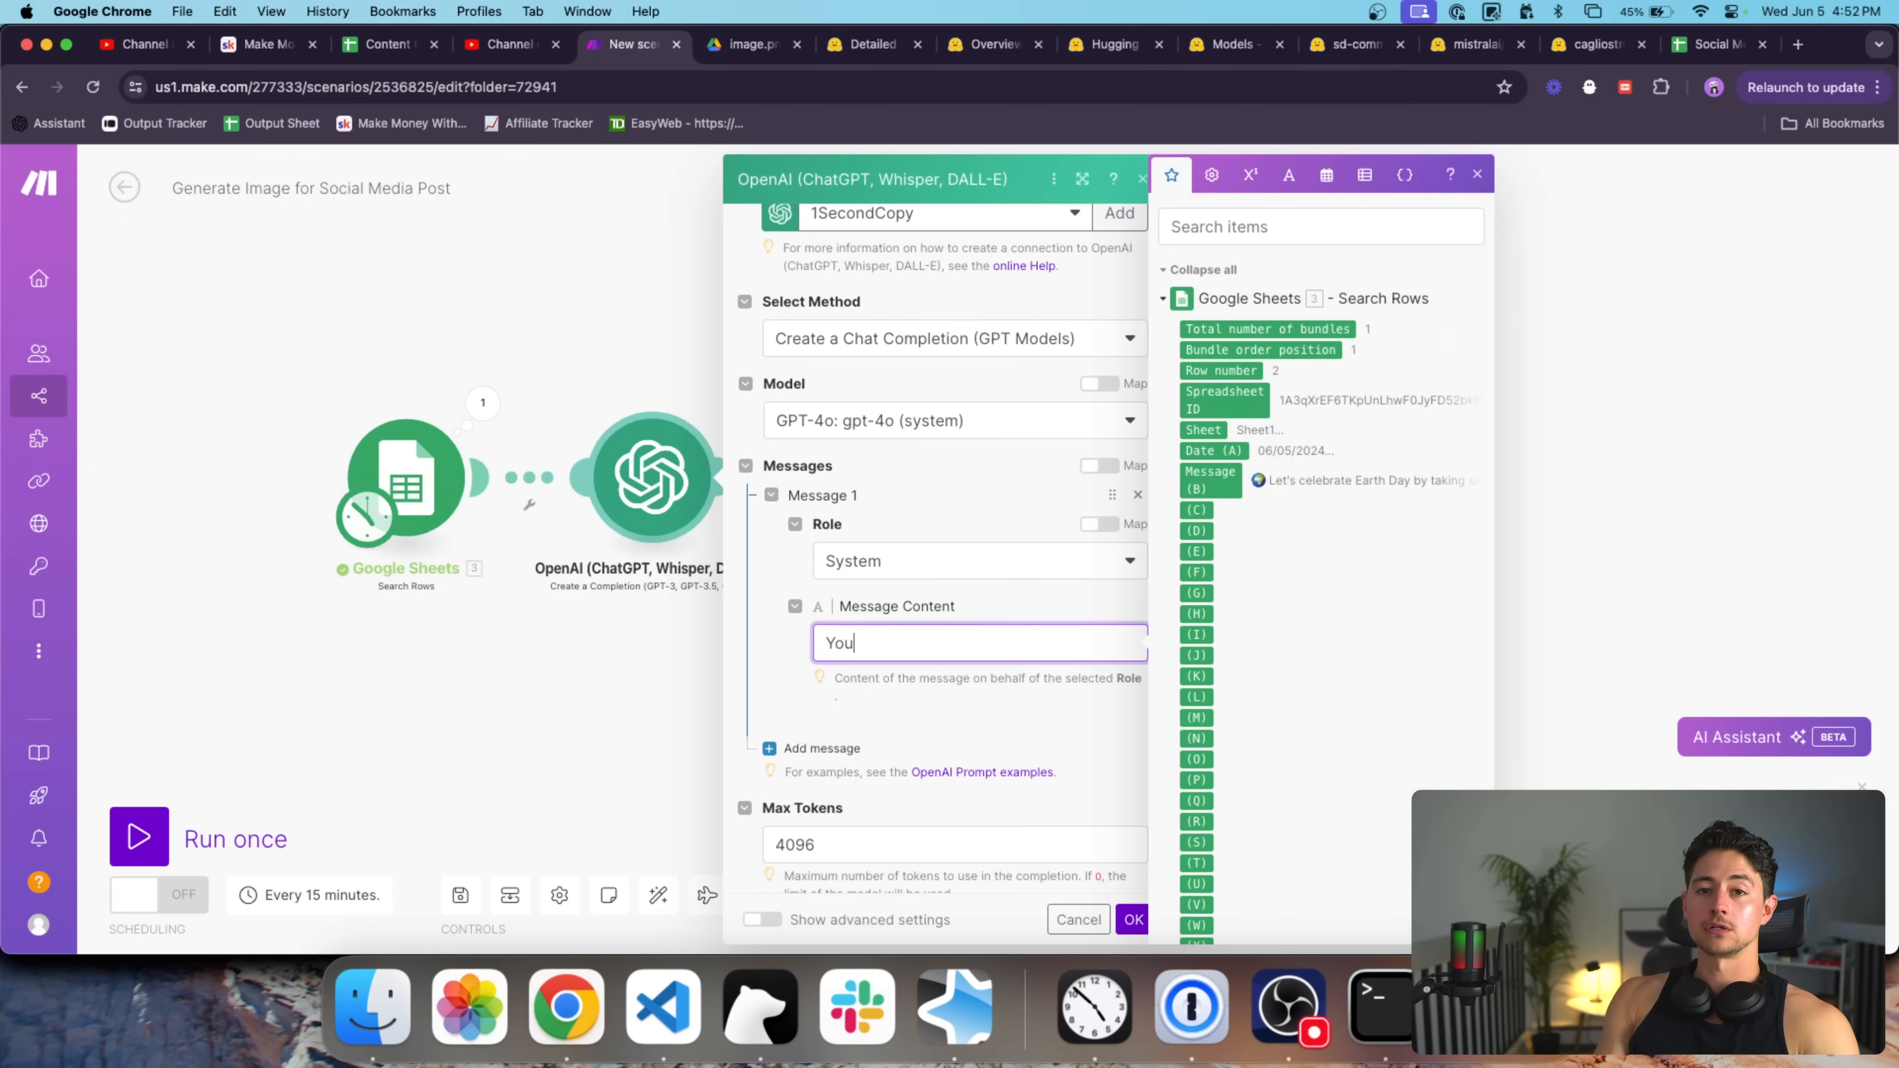
pyautogui.write('You are a helpful, intelligent')
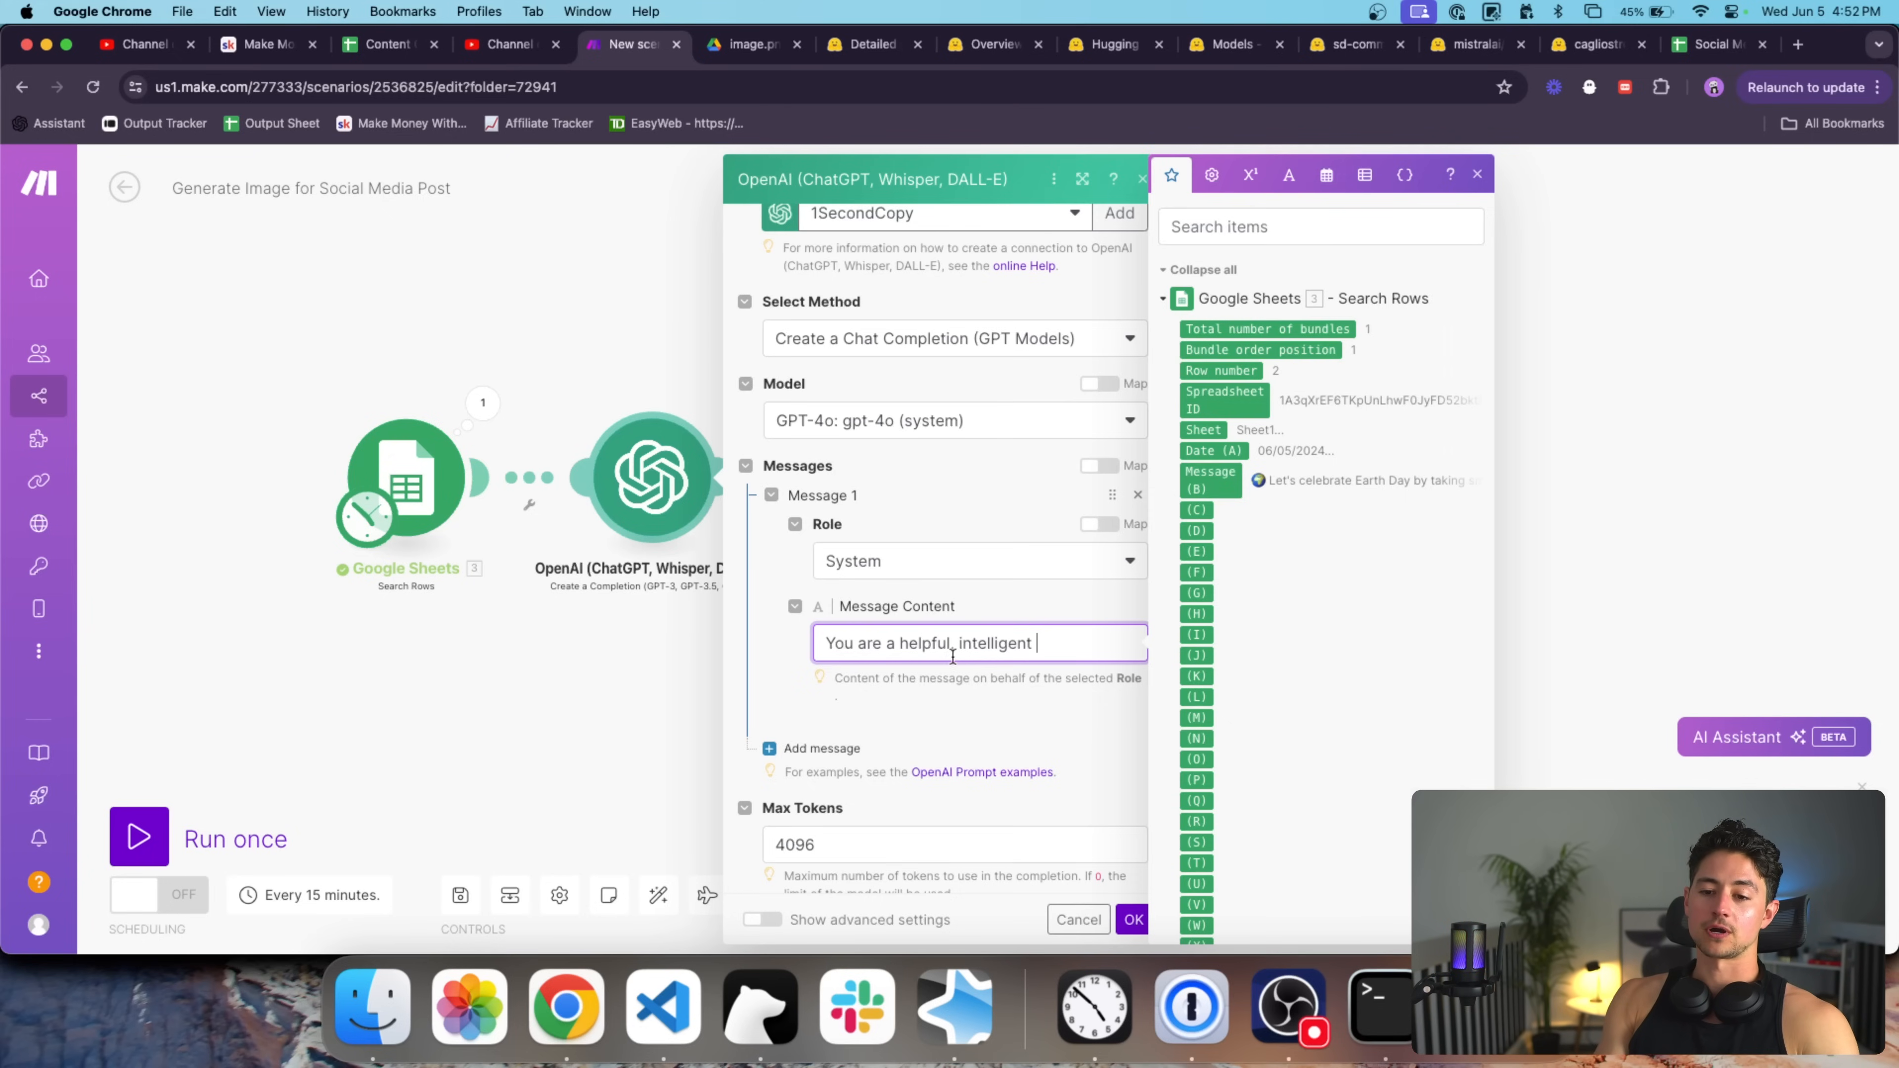
pyautogui.write('writing assistant.')
pyautogui.scroll(-3, 974, 671)
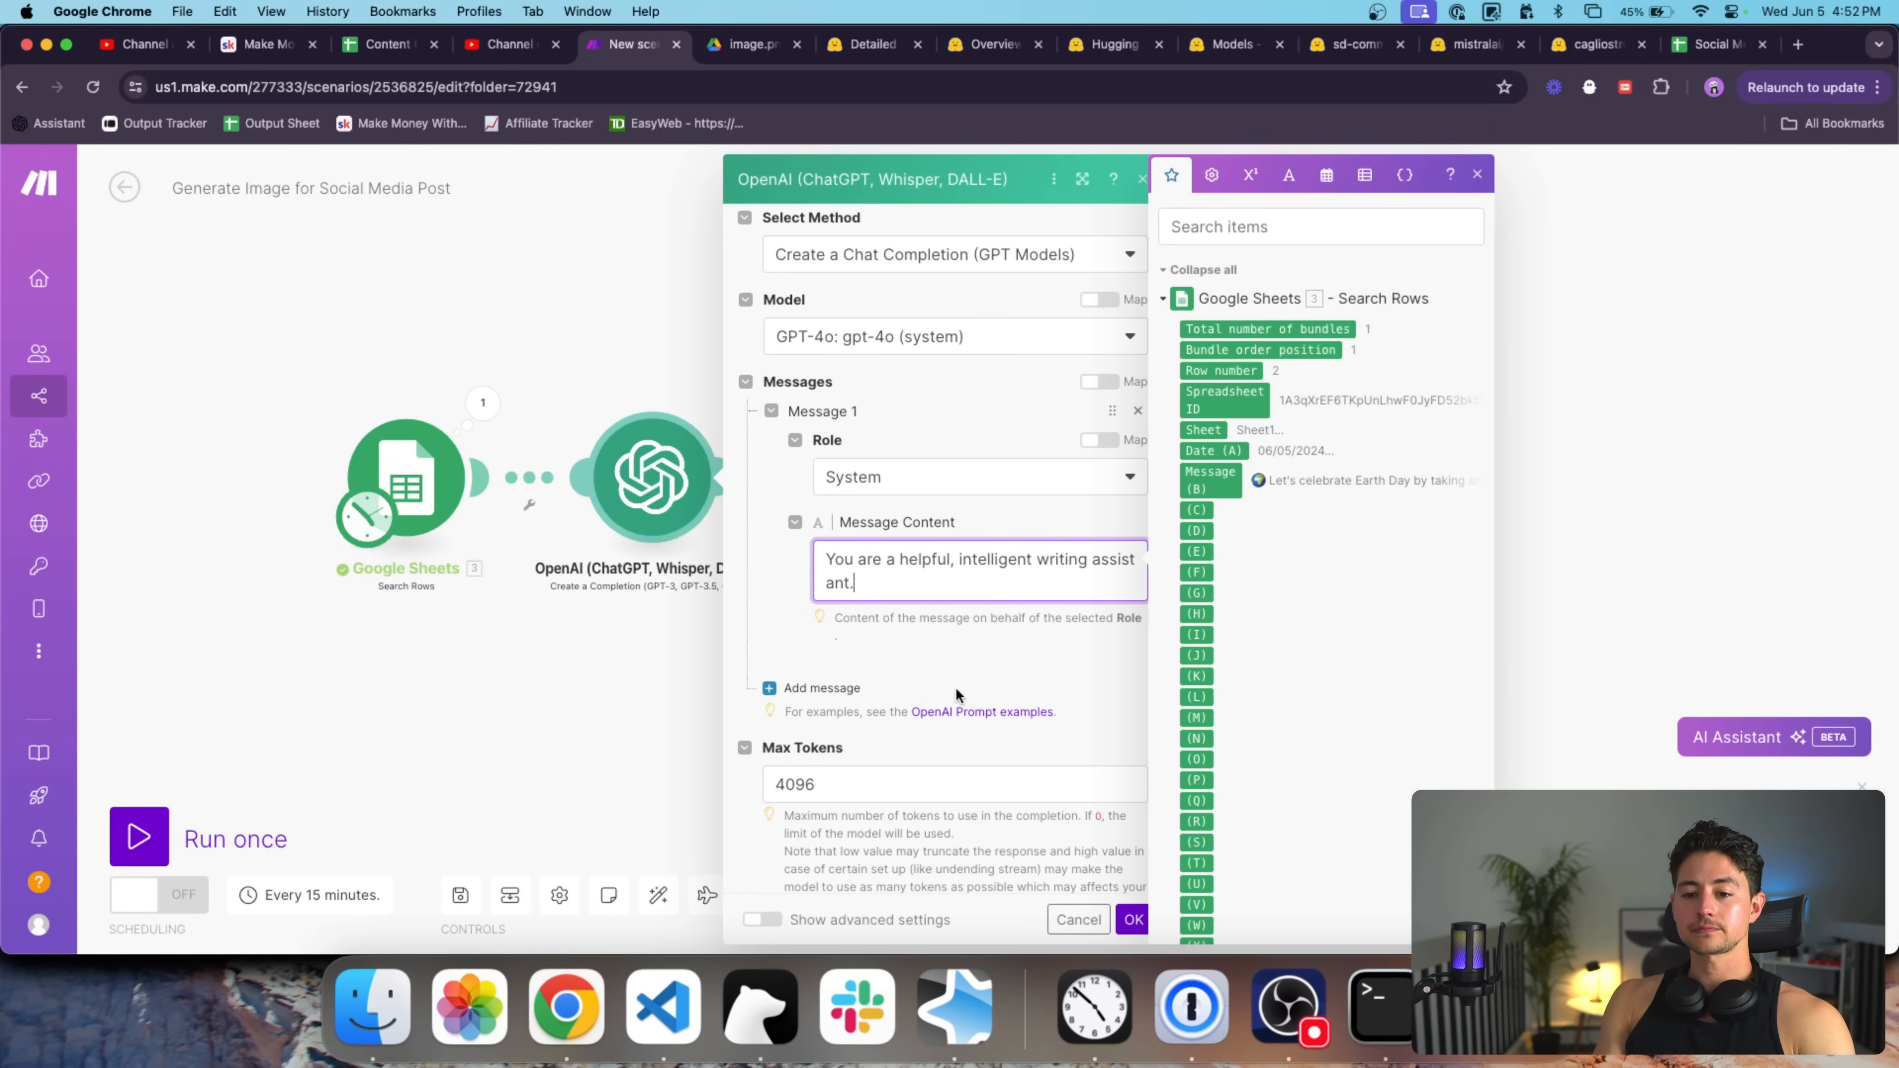
pyautogui.click(819, 687)
# Make Message 2 a User prompt-generator instruction converting social media post copy into detailed image prompts.
pyautogui.click(911, 661)
pyautogui.click(912, 722)
pyautogui.click(920, 746)
pyautogui.write('You are a')
pyautogui.scroll(-3, 979, 751)
pyautogui.write('prompt genera')
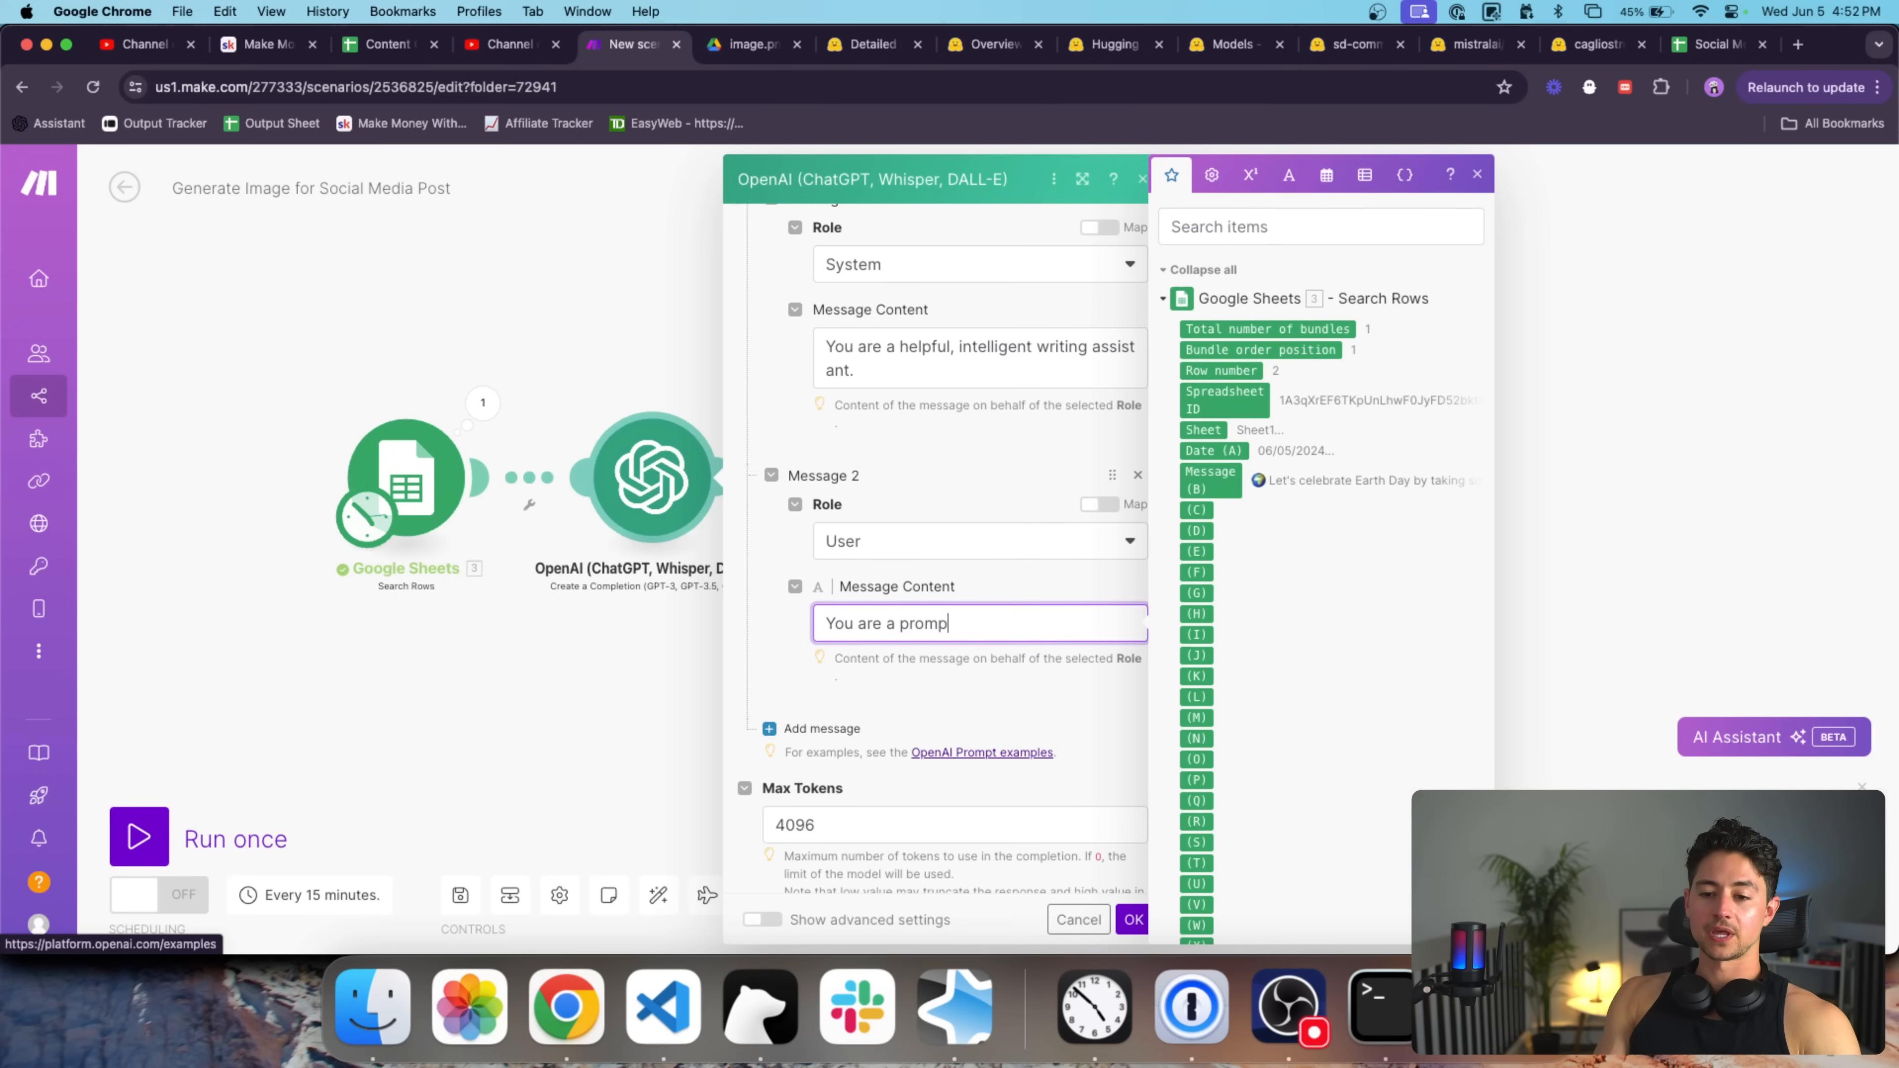
pyautogui.press('BackSpace')
pyautogui.press('BackSpace')
pyautogui.press('BackSpace')
pyautogui.press('BackSpace')
pyautogui.press('BackSpace')
pyautogui.write('for an image')
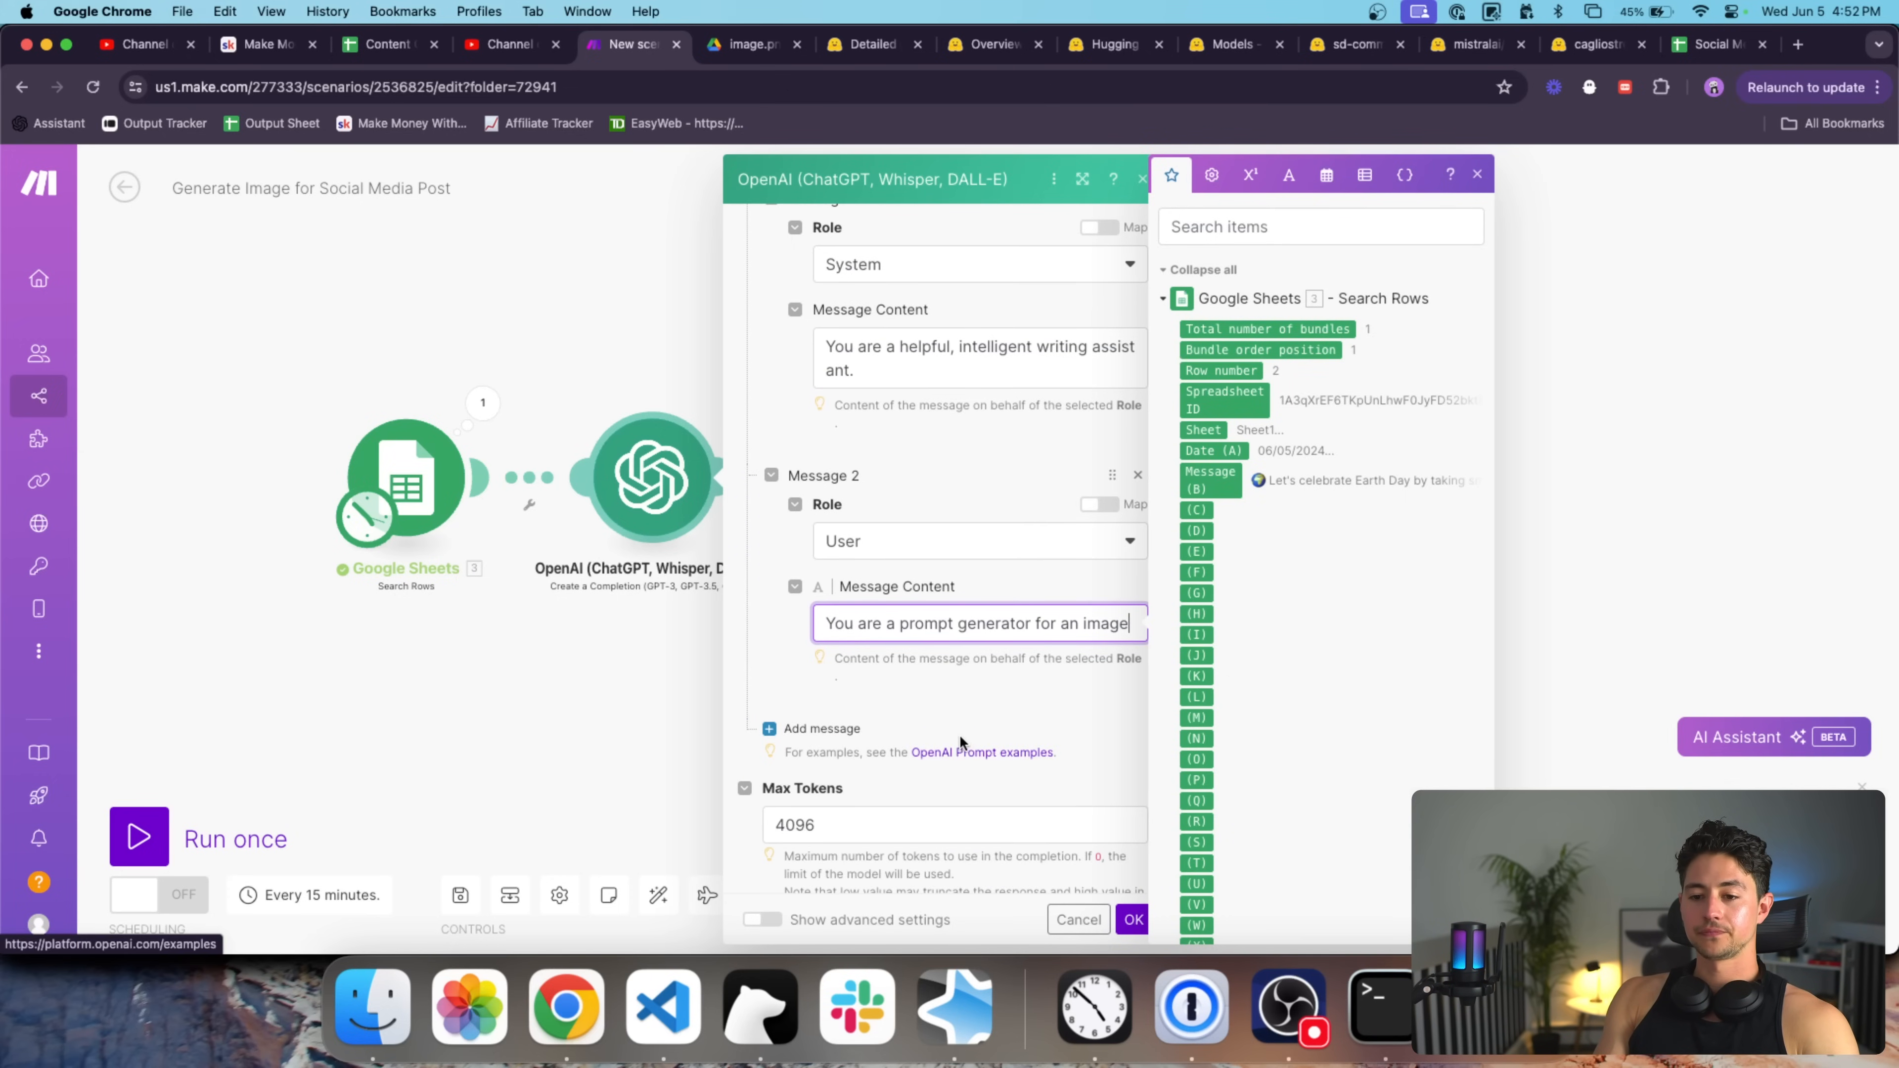
pyautogui.write(' AI. You take in a social media post')
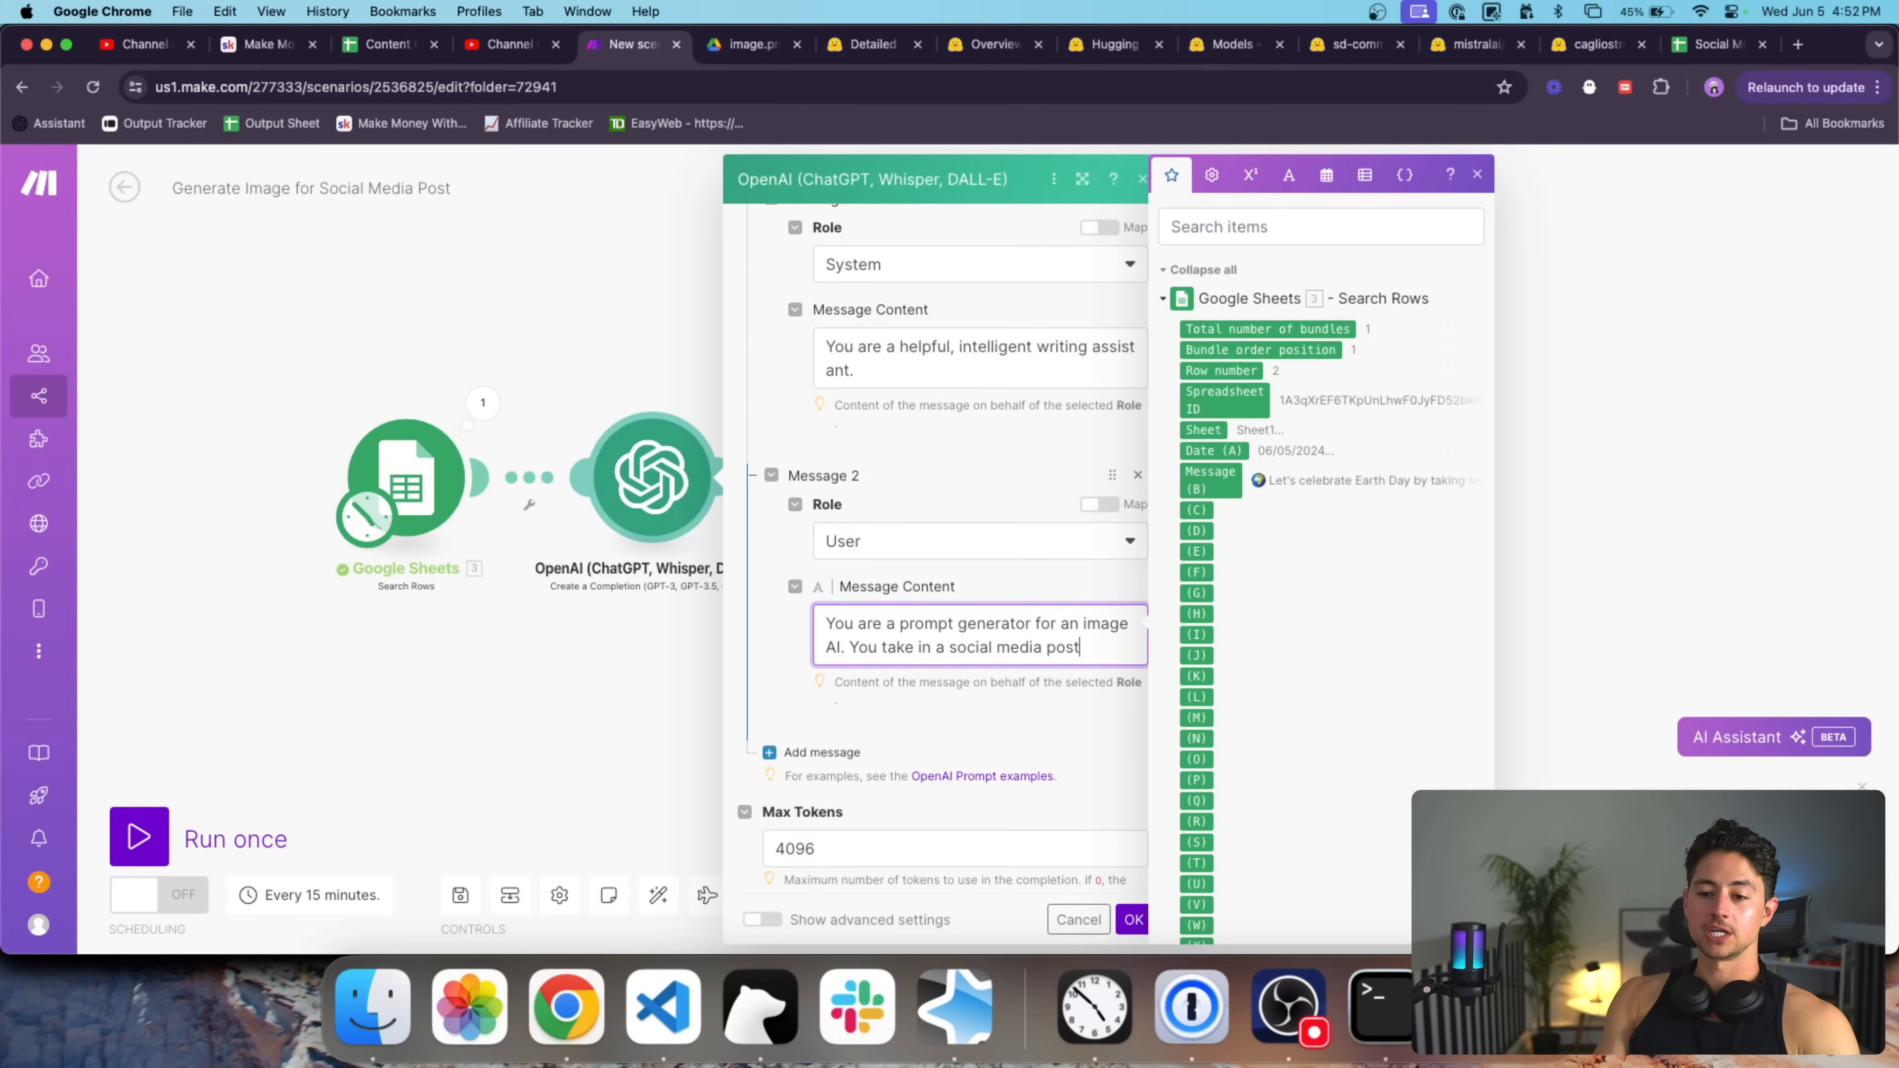
pyautogui.press('BackSpace')
pyautogui.press('BackSpace')
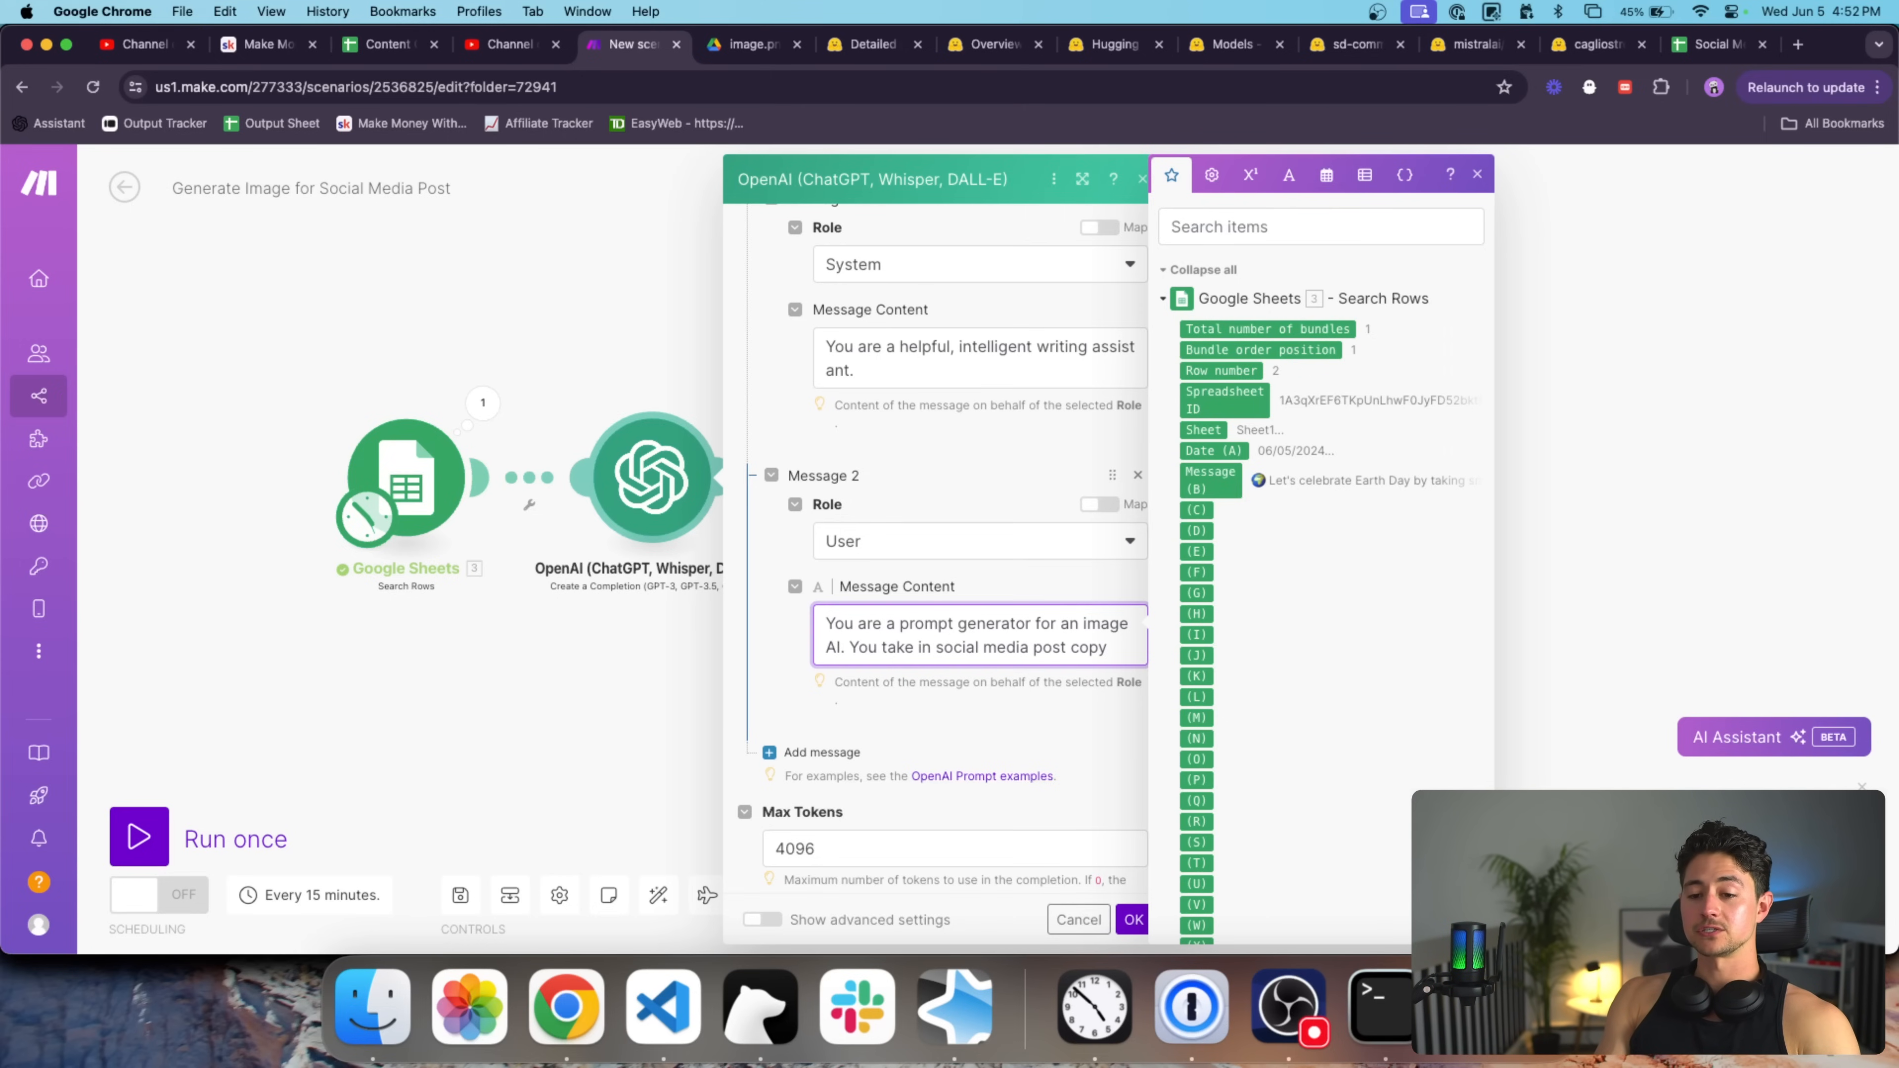
pyautogui.write('t copy, and convert it into ')
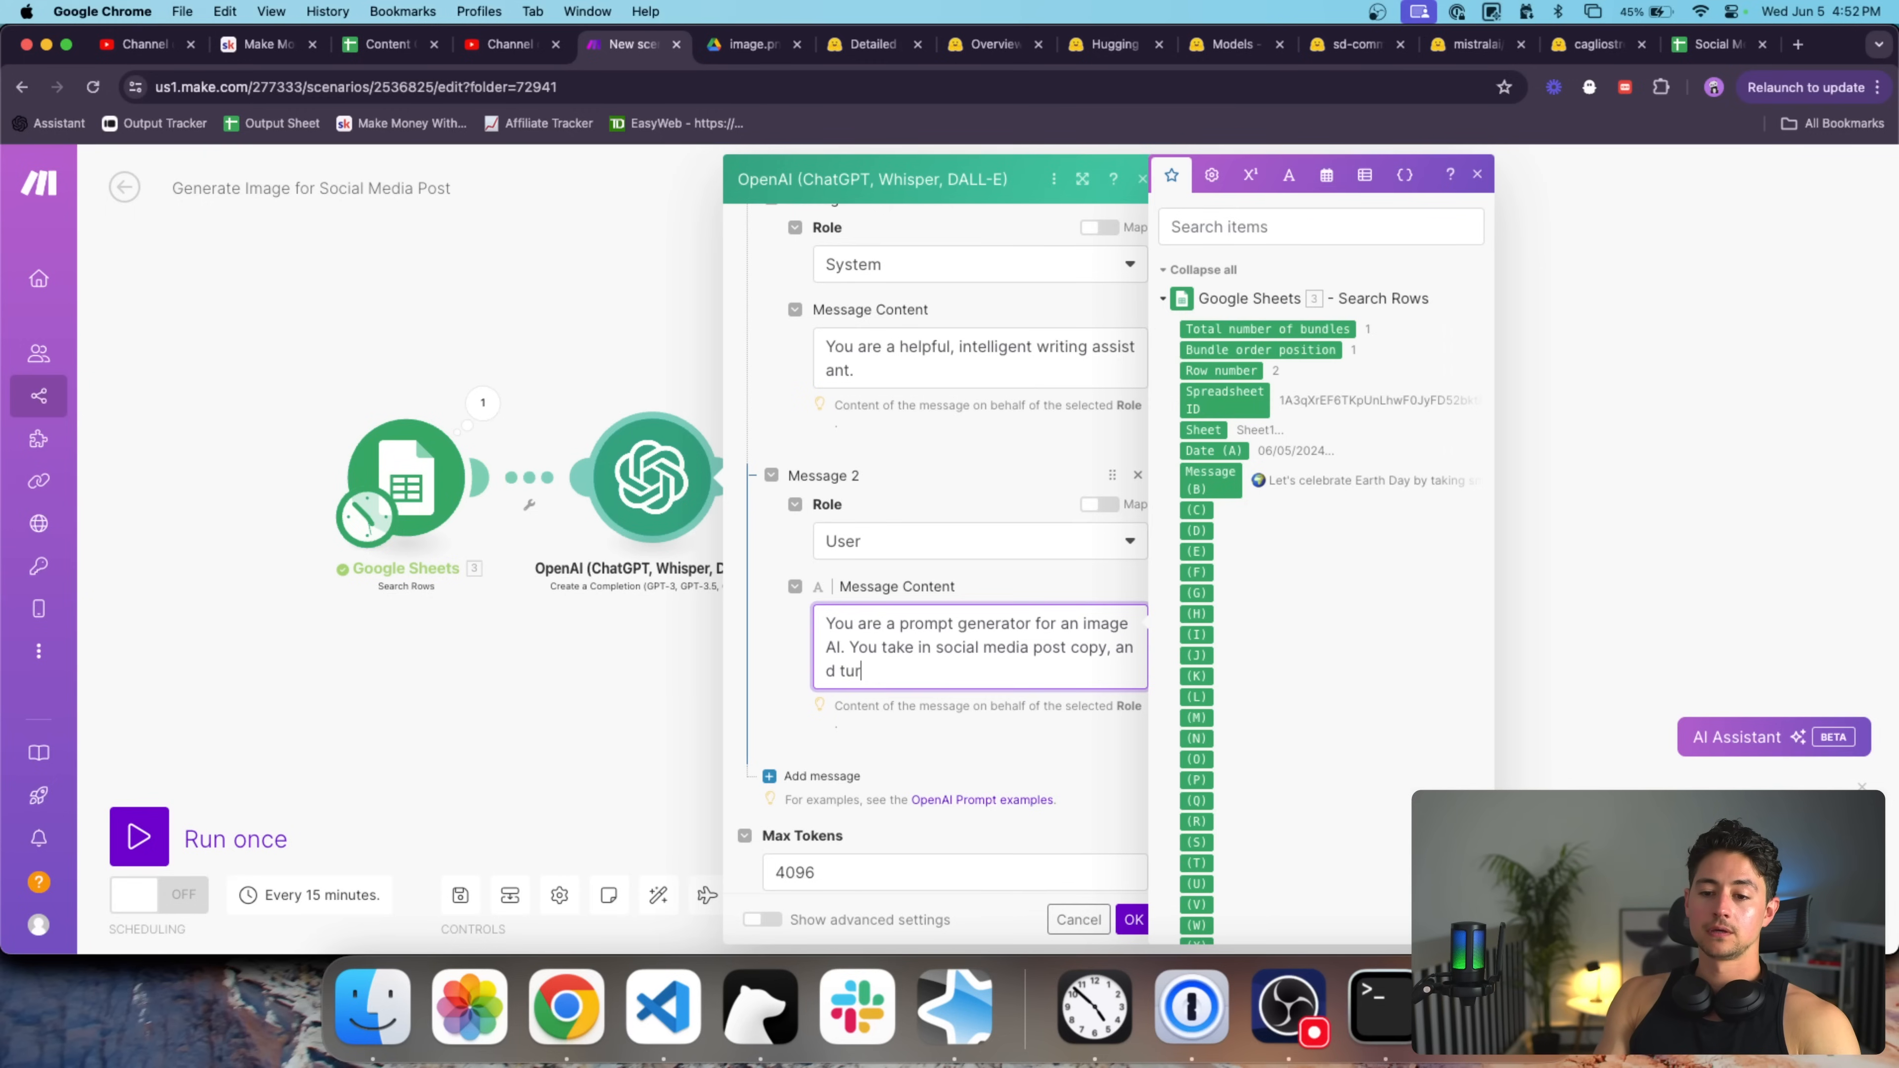
pyautogui.write('a ')
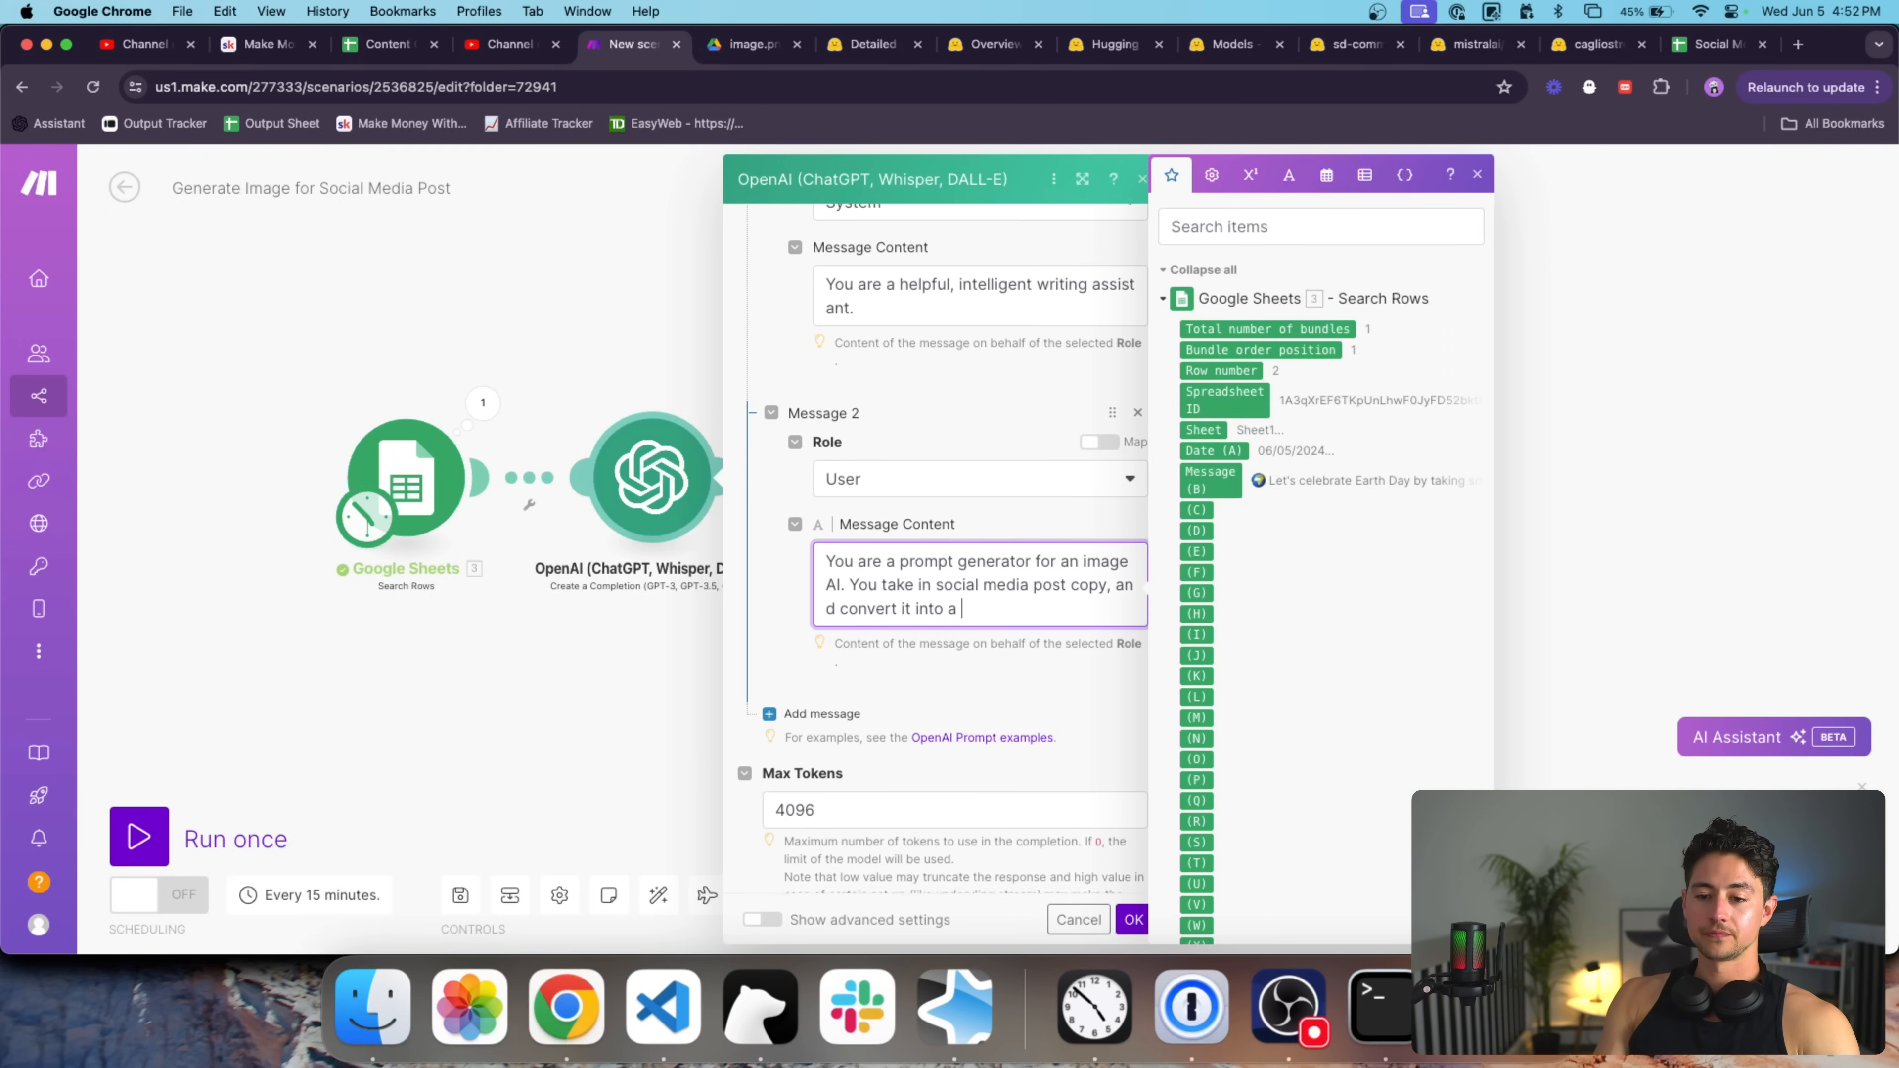
pyautogui.write('detailed, high quality description of an')
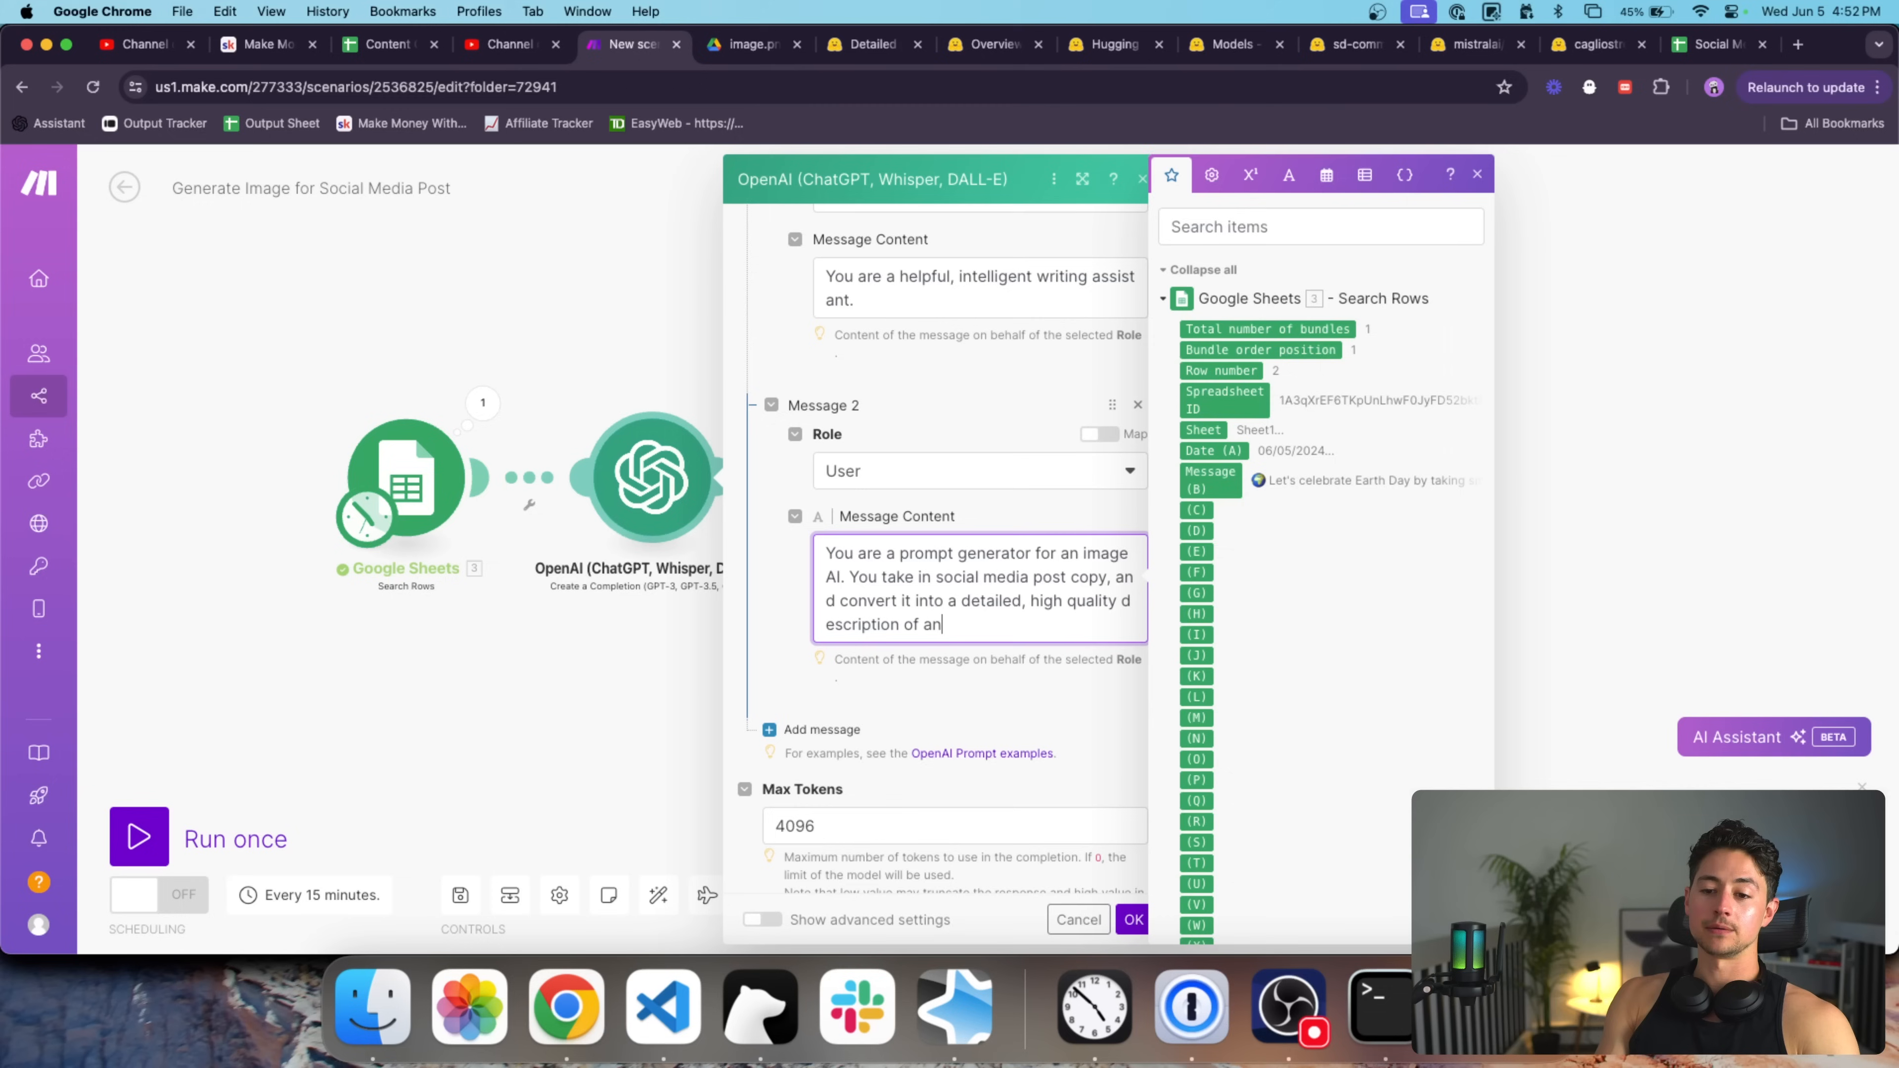
pyautogui.write(' image. You have creative licen')
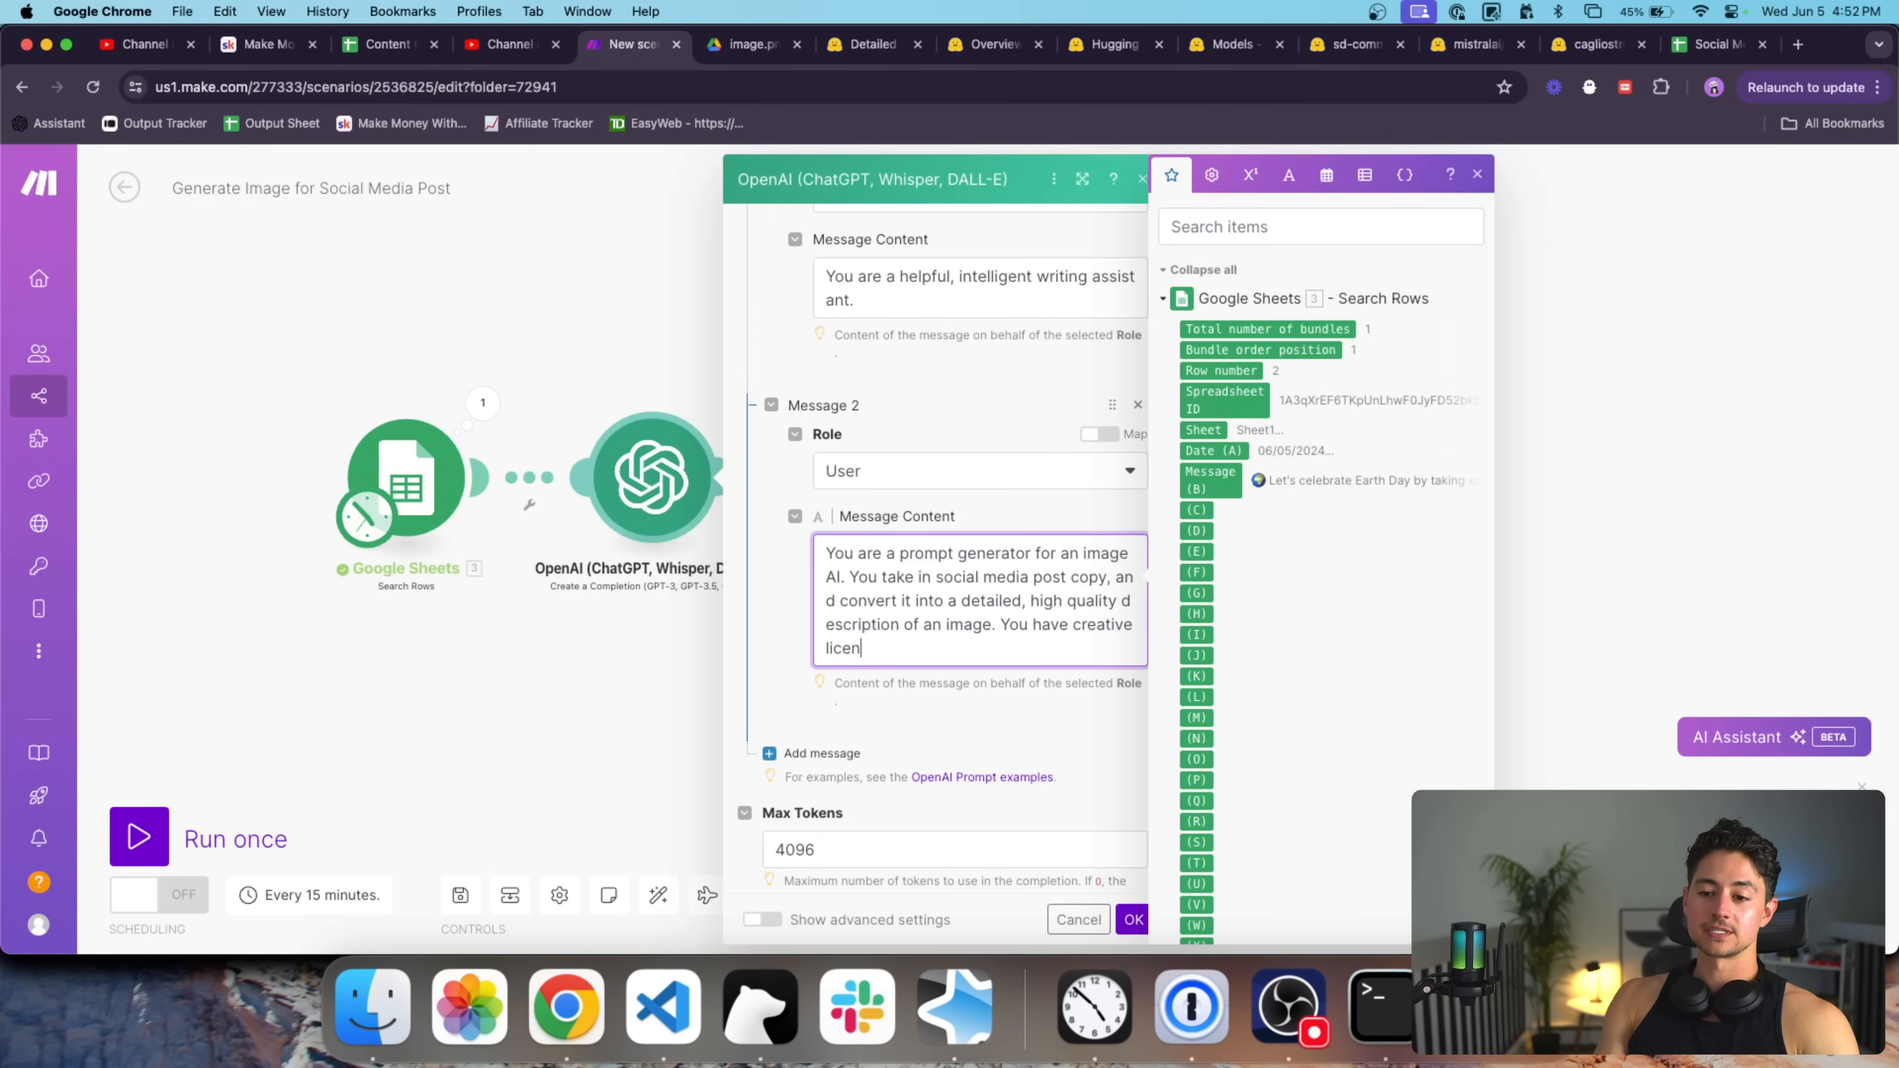
pyautogui.write('se to choose an image prompt')
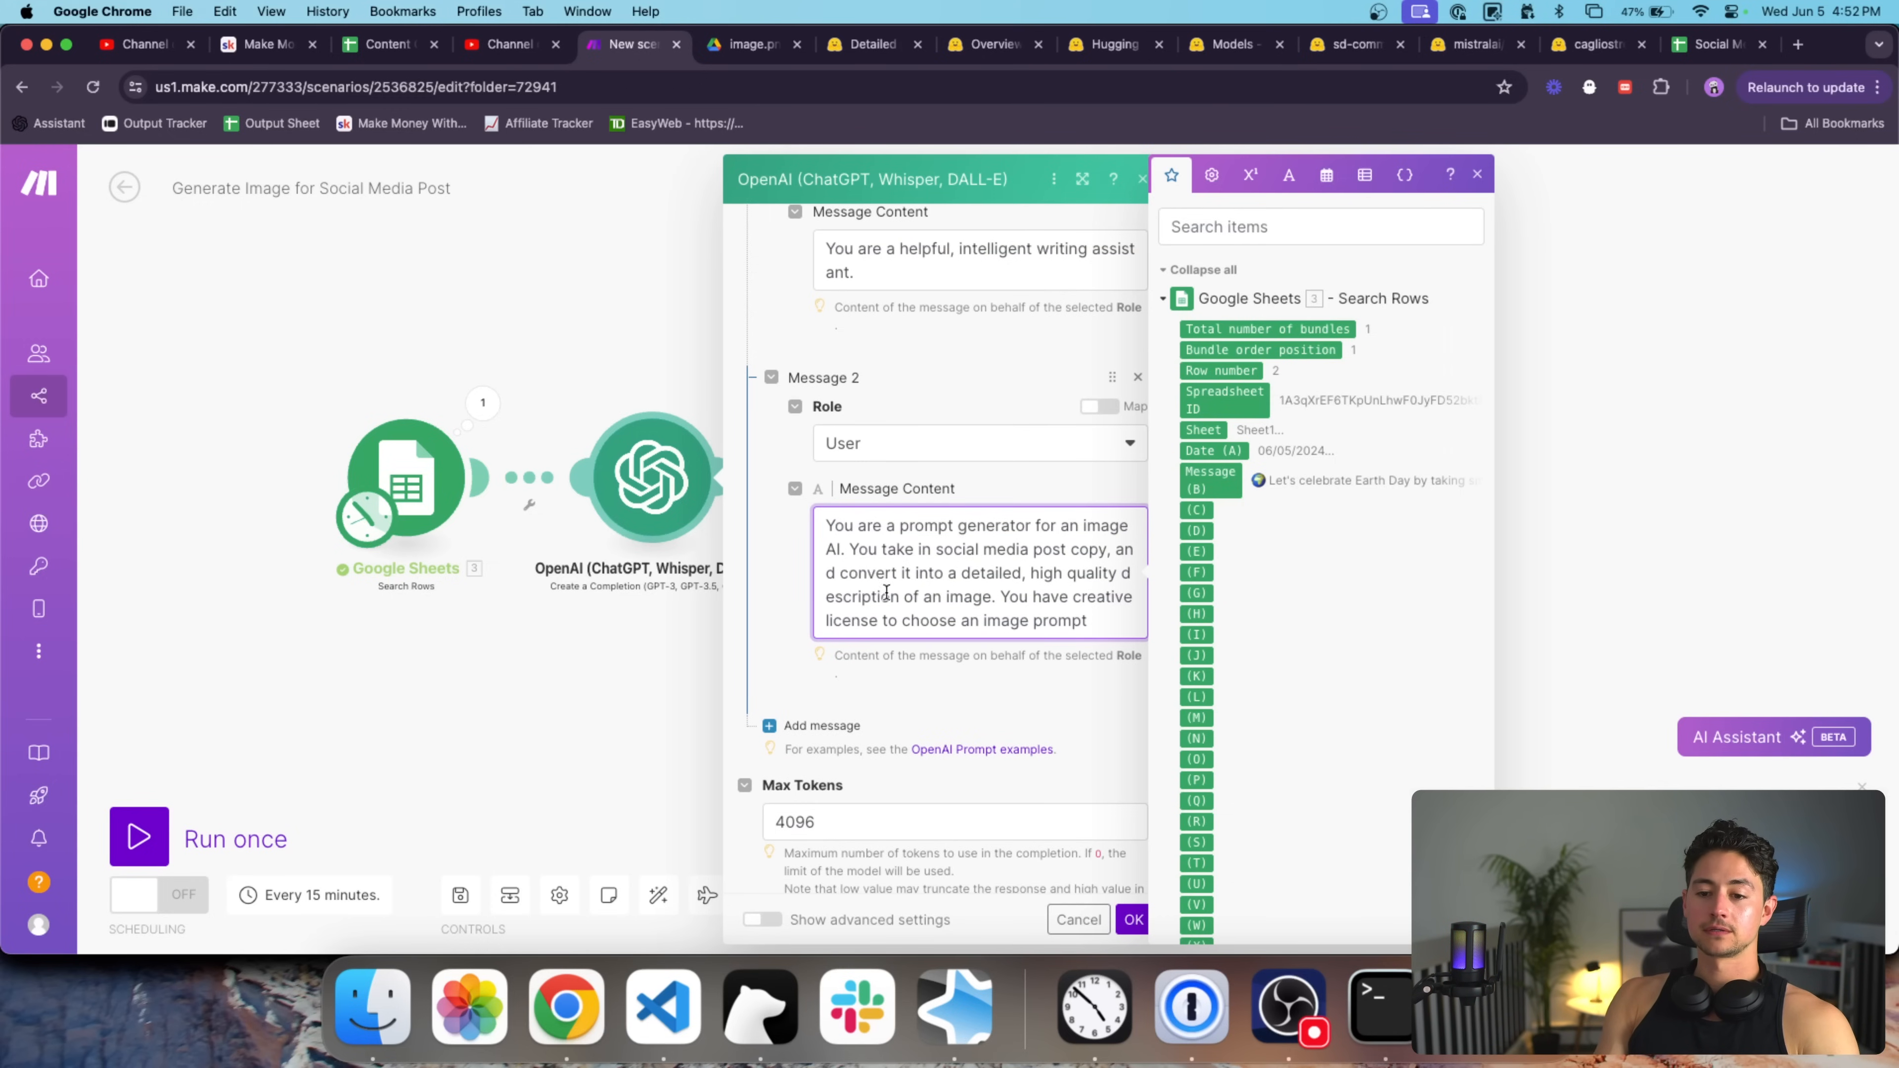
pyautogui.doubleClick(886, 592)
pyautogui.press('BackSpace')
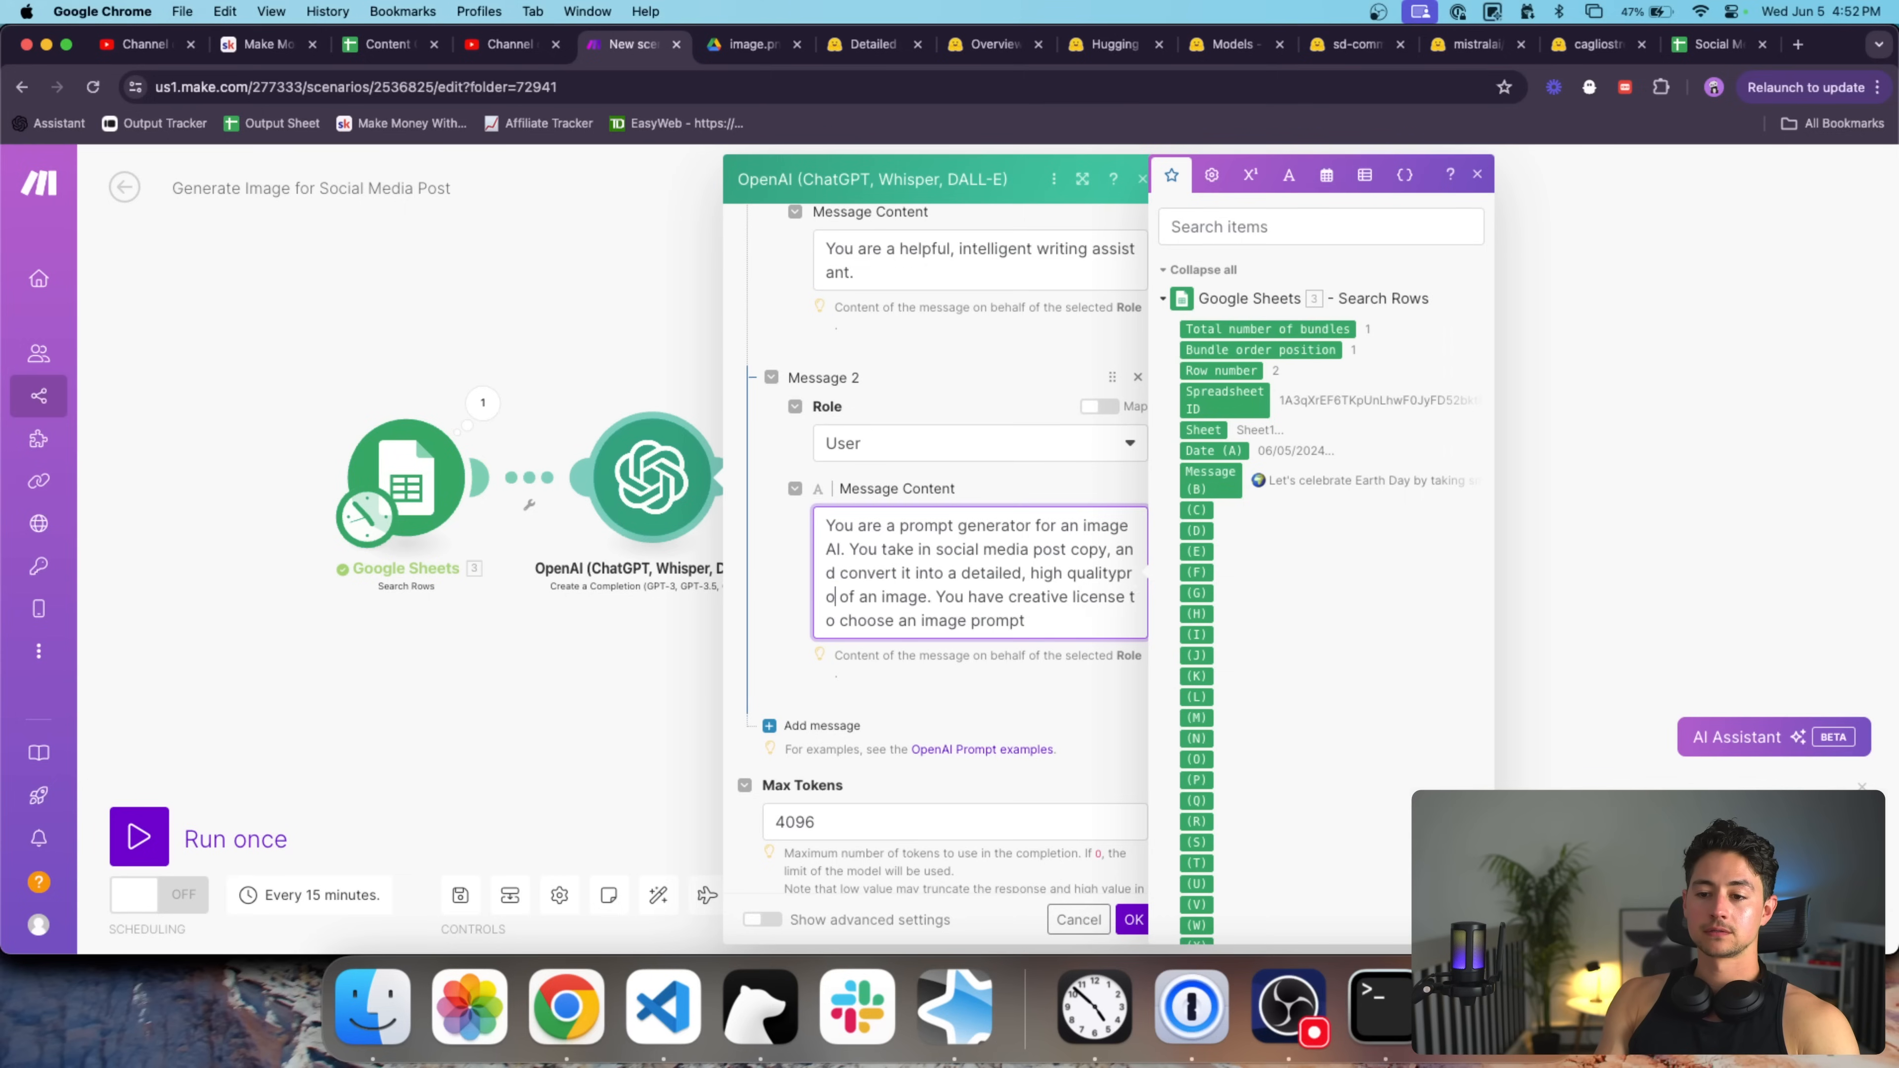
pyautogui.write('prompt')
pyautogui.doubleClick(881, 597)
pyautogui.write('for')
pyautogui.write(' th')
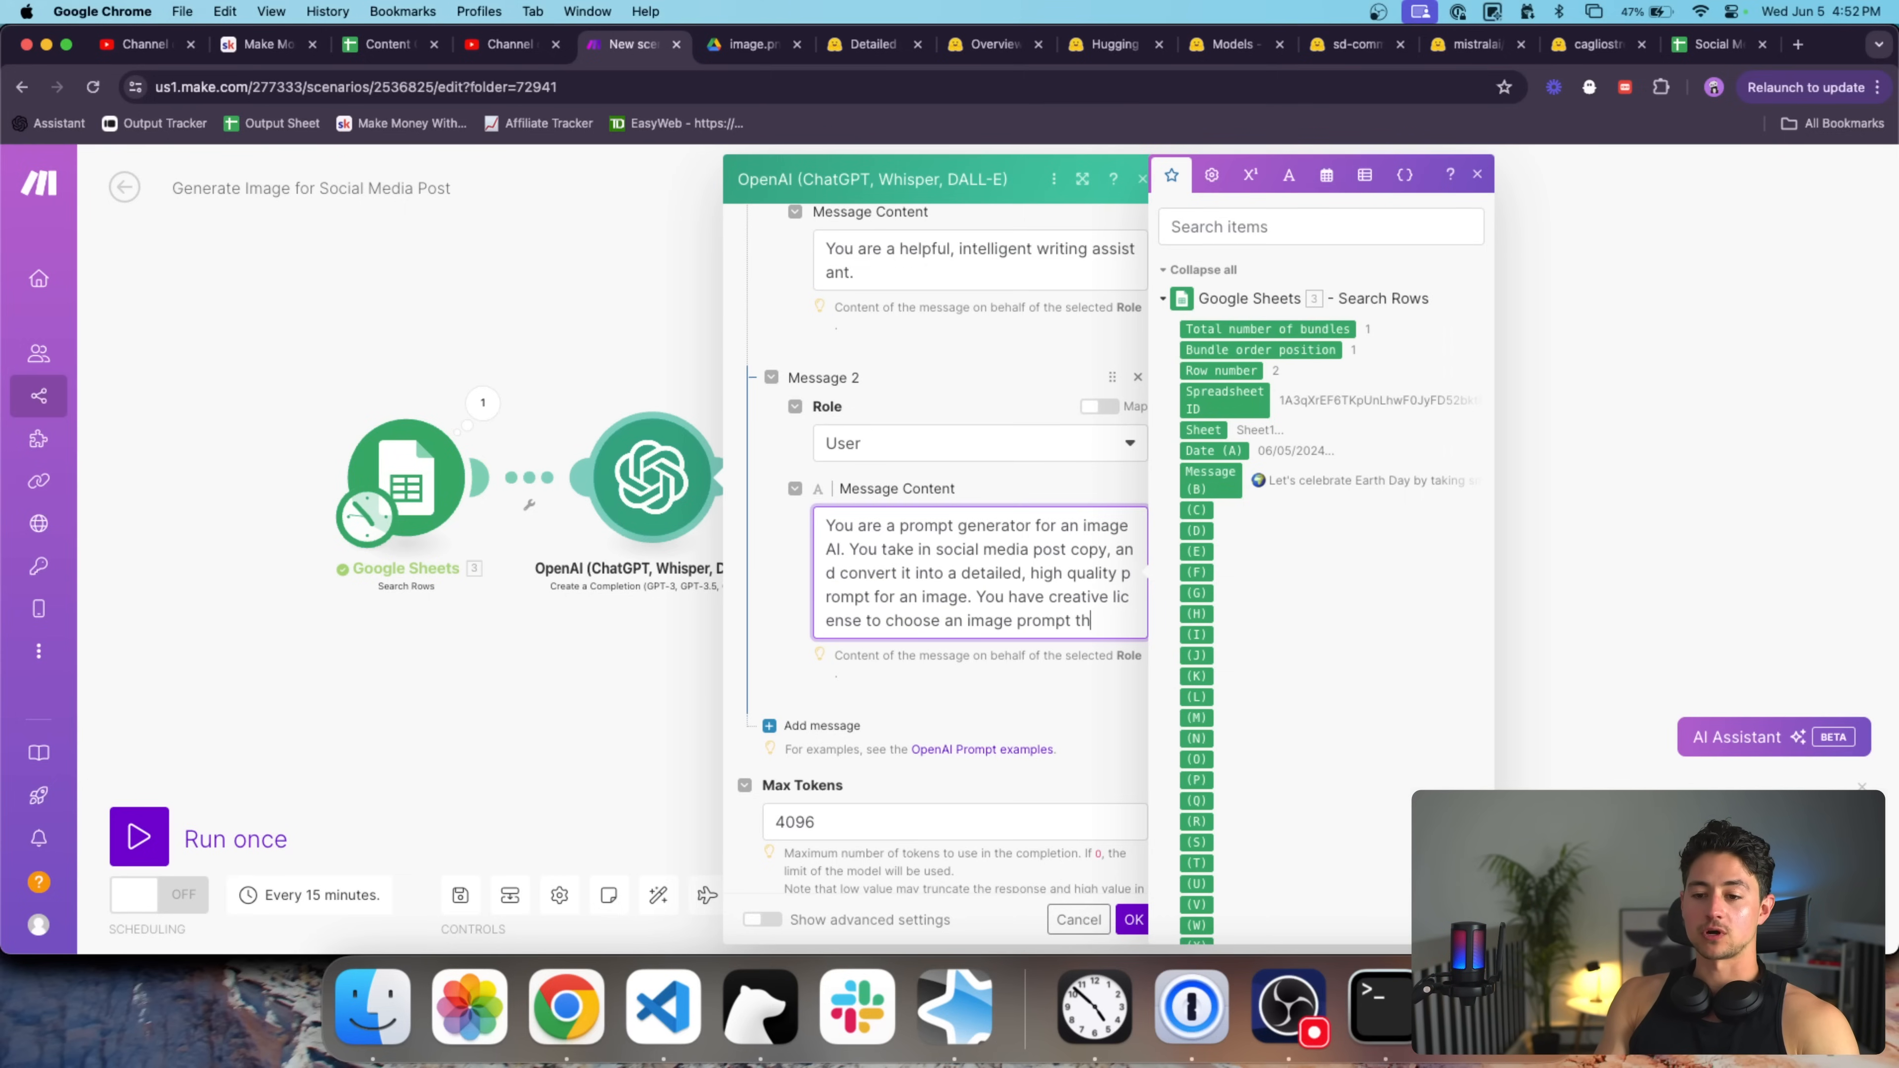
pyautogui.write('at represents the social media post.')
# Add a third message with the User role.
pyautogui.scroll(-3, 935, 598)
pyautogui.click(830, 628)
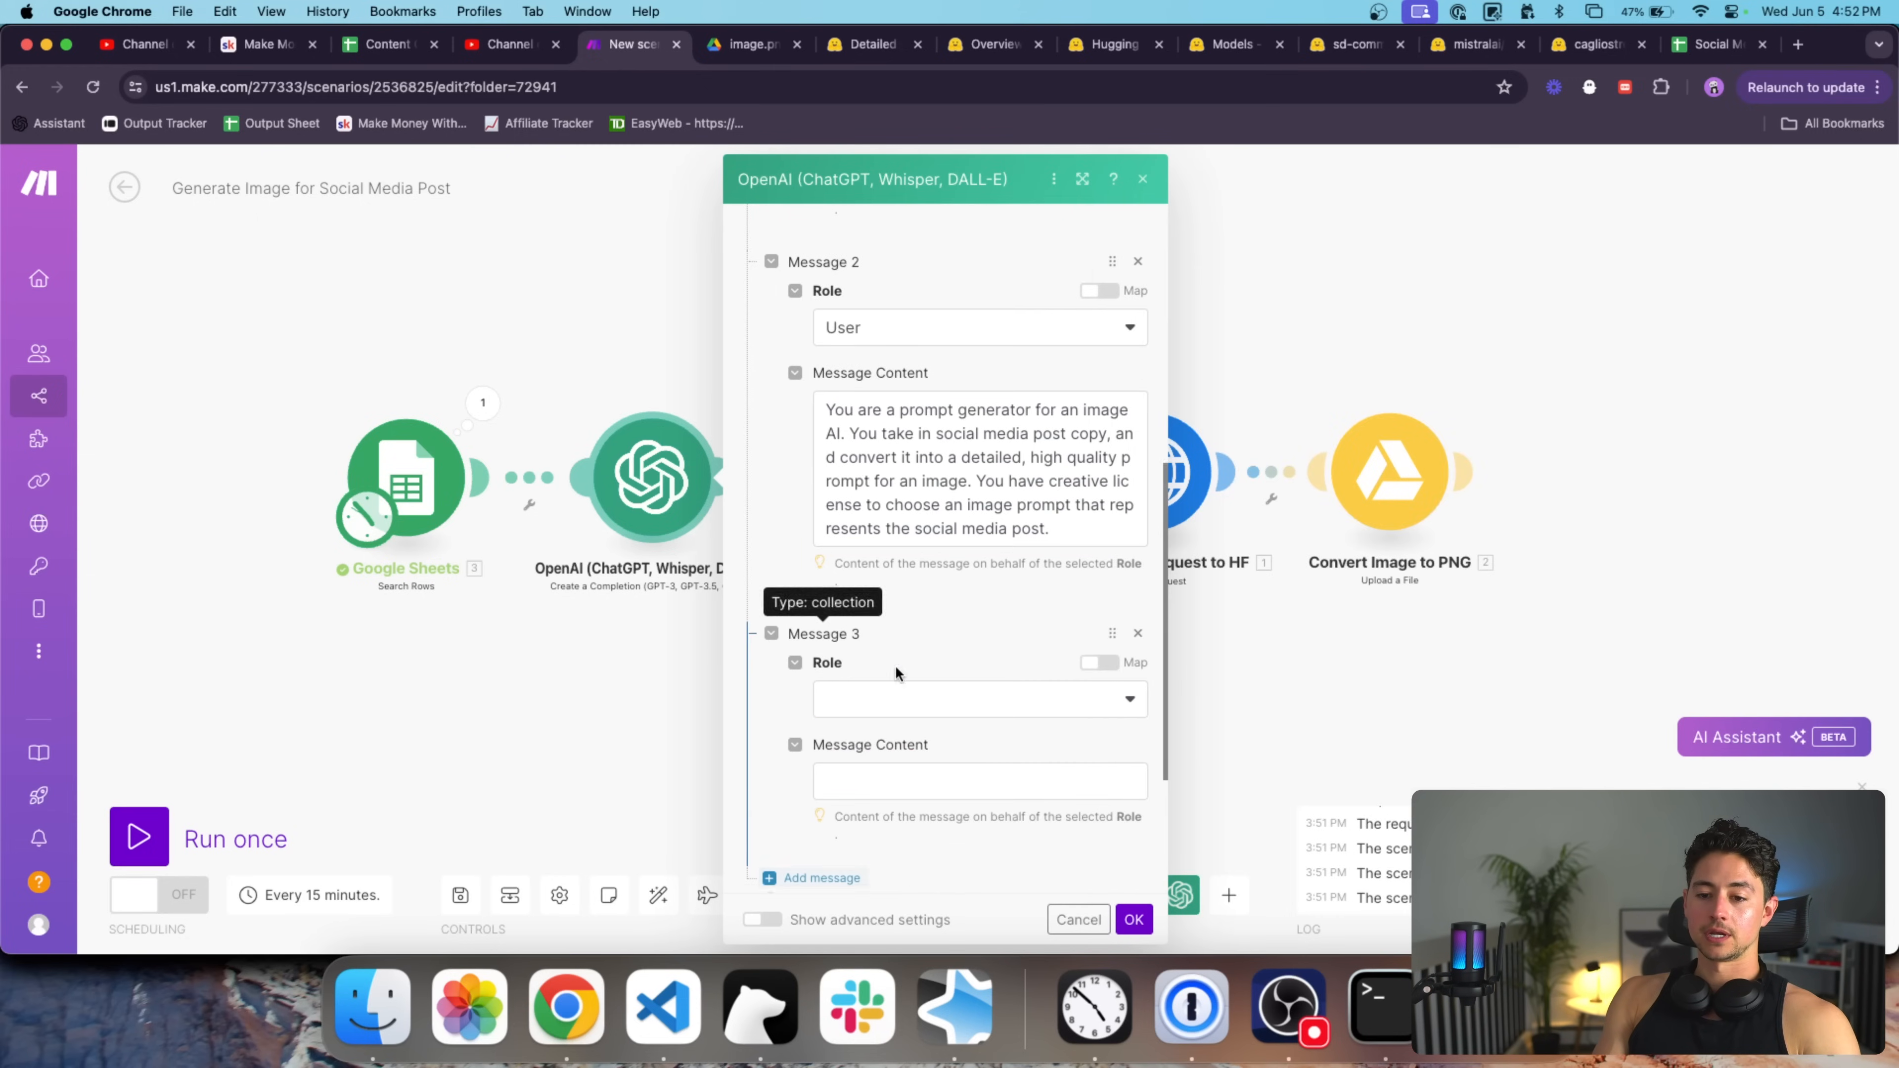
pyautogui.scroll(-2, 897, 633)
pyautogui.click(945, 619)
pyautogui.click(911, 674)
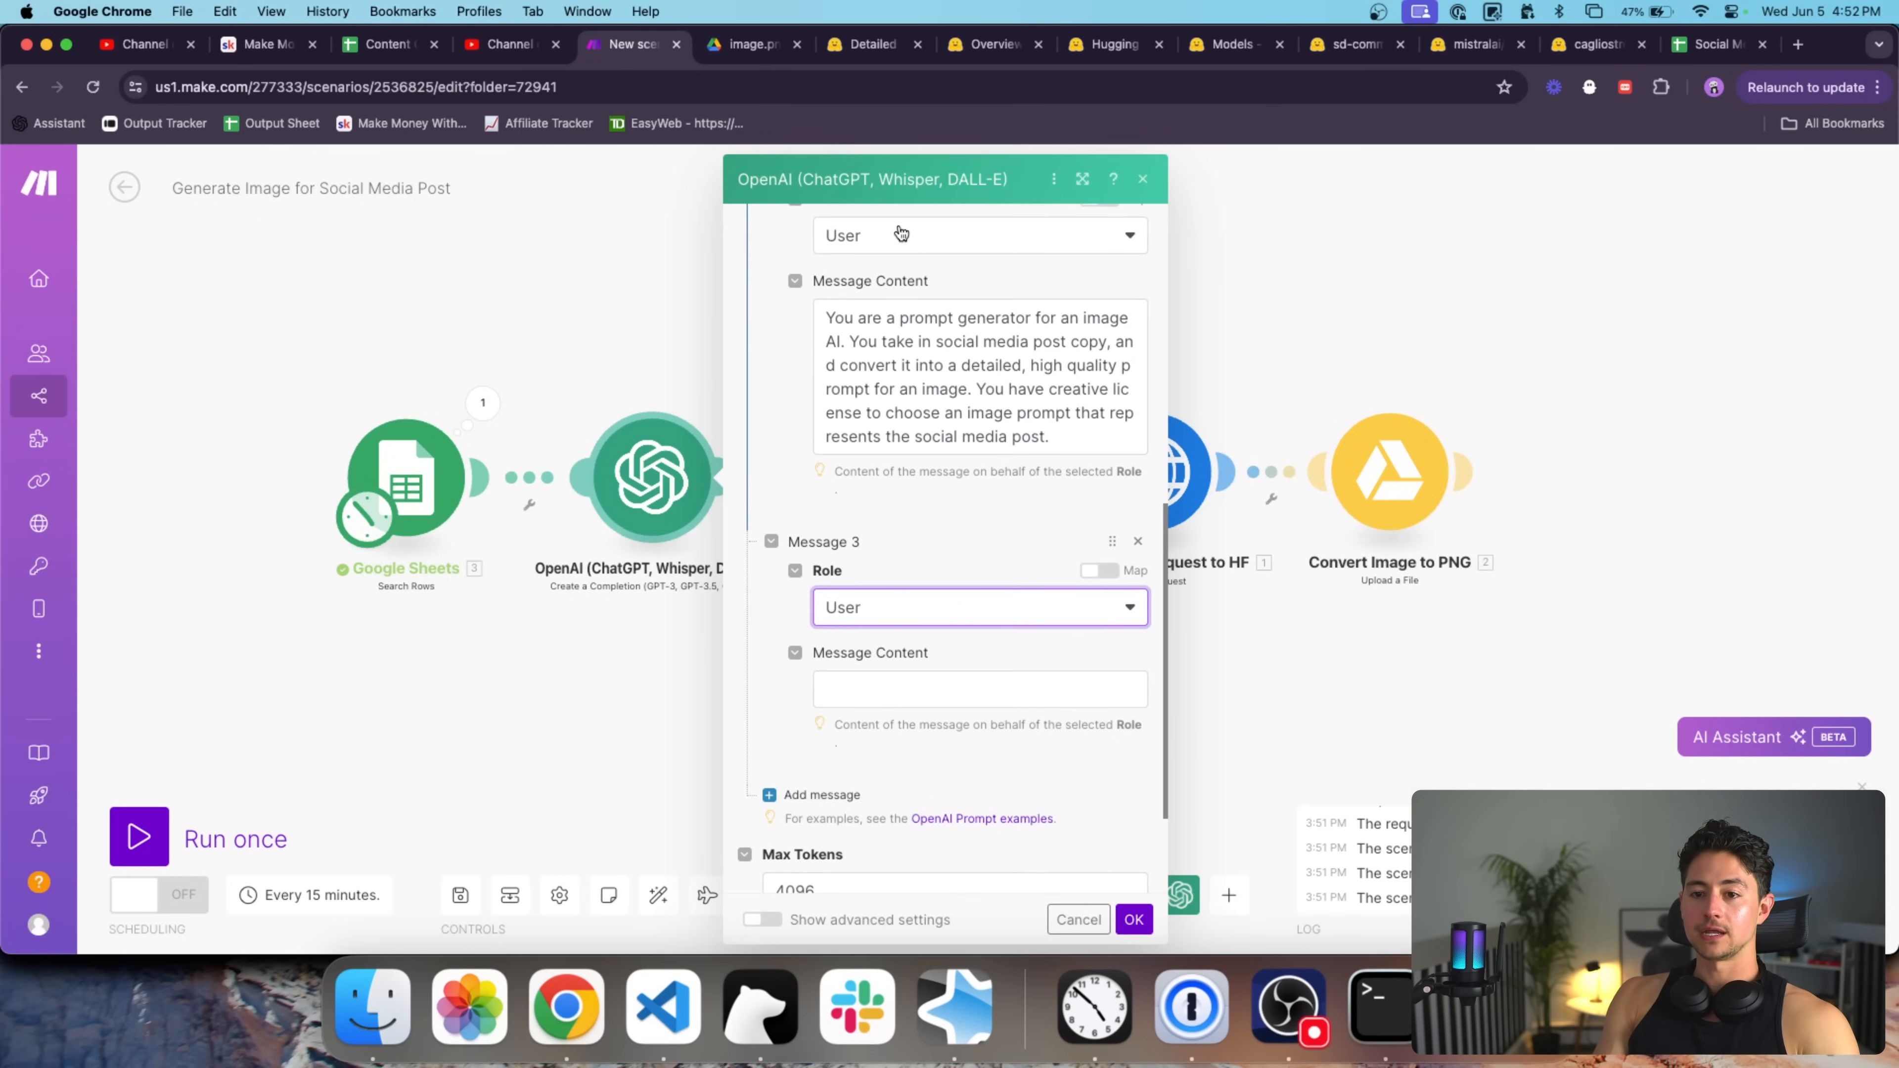
pyautogui.scroll(4, 912, 423)
pyautogui.scroll(2, 912, 423)
pyautogui.scroll(-6, 927, 423)
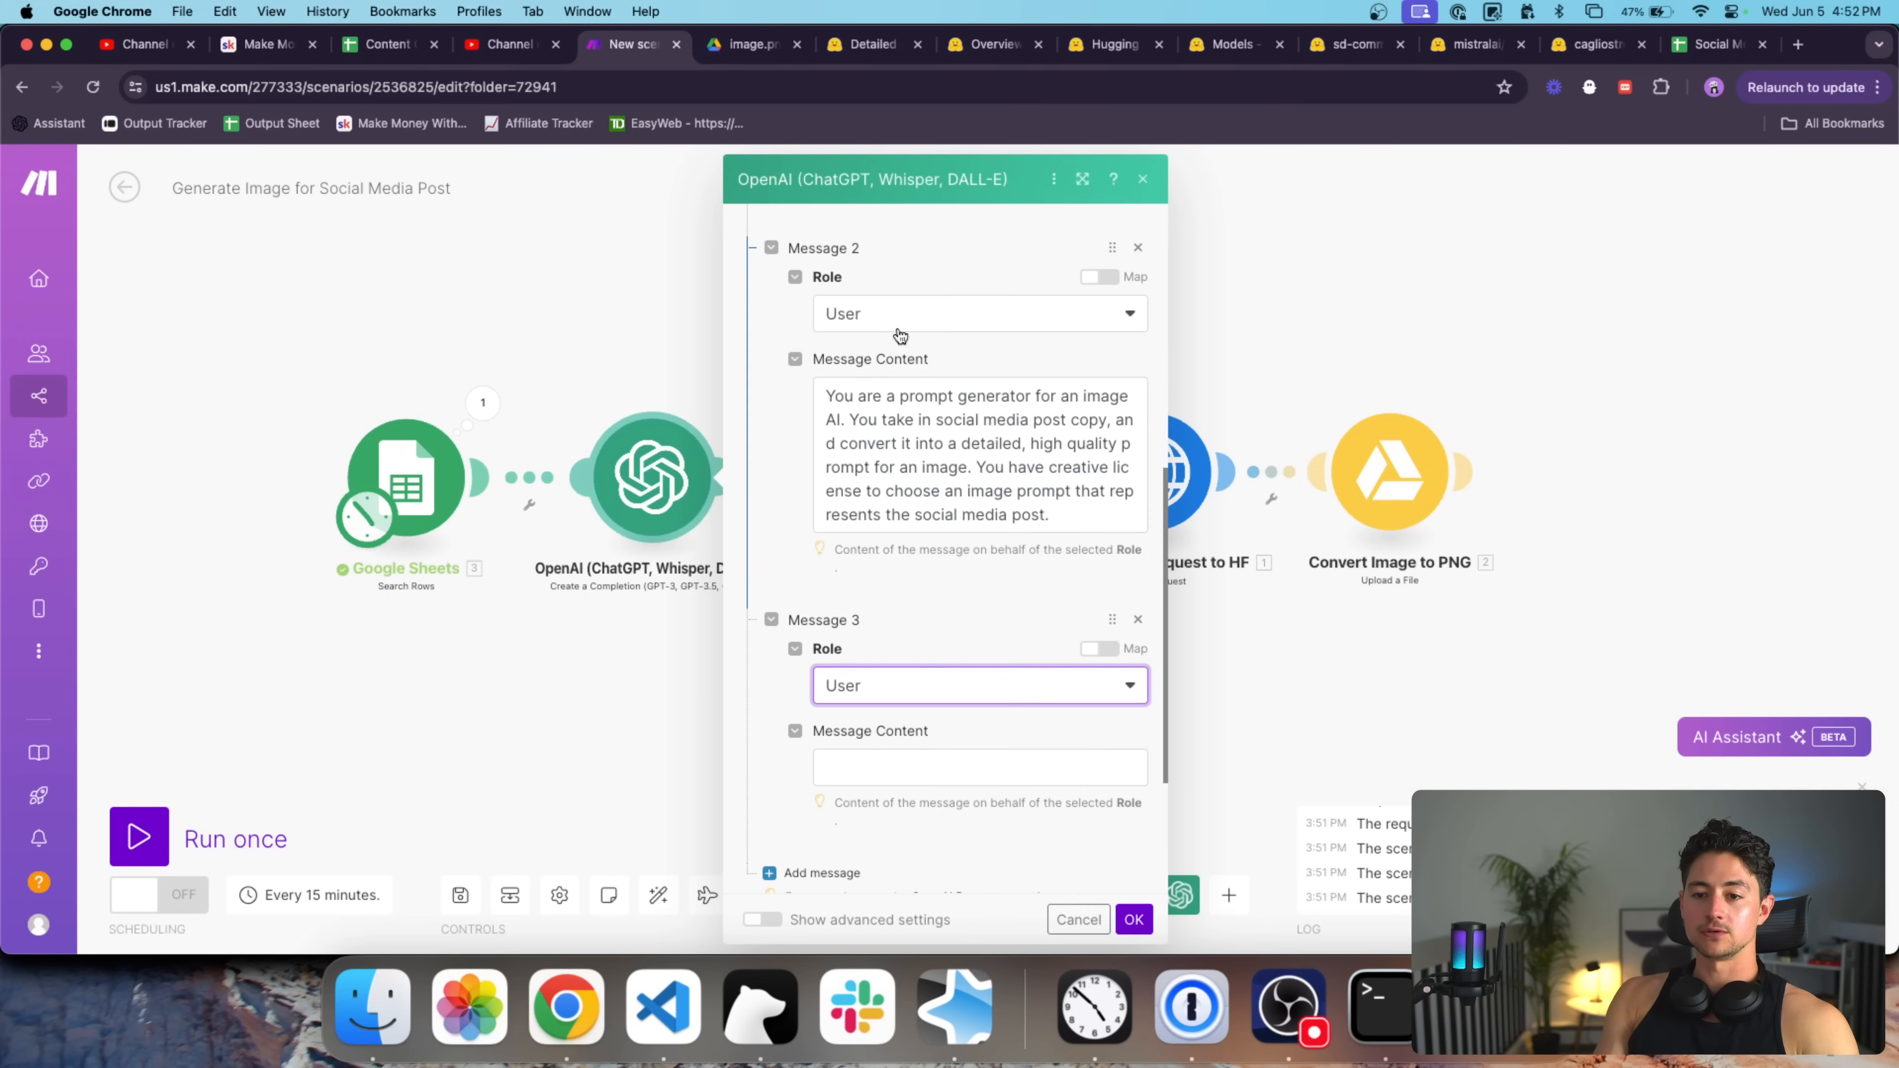
pyautogui.click(904, 662)
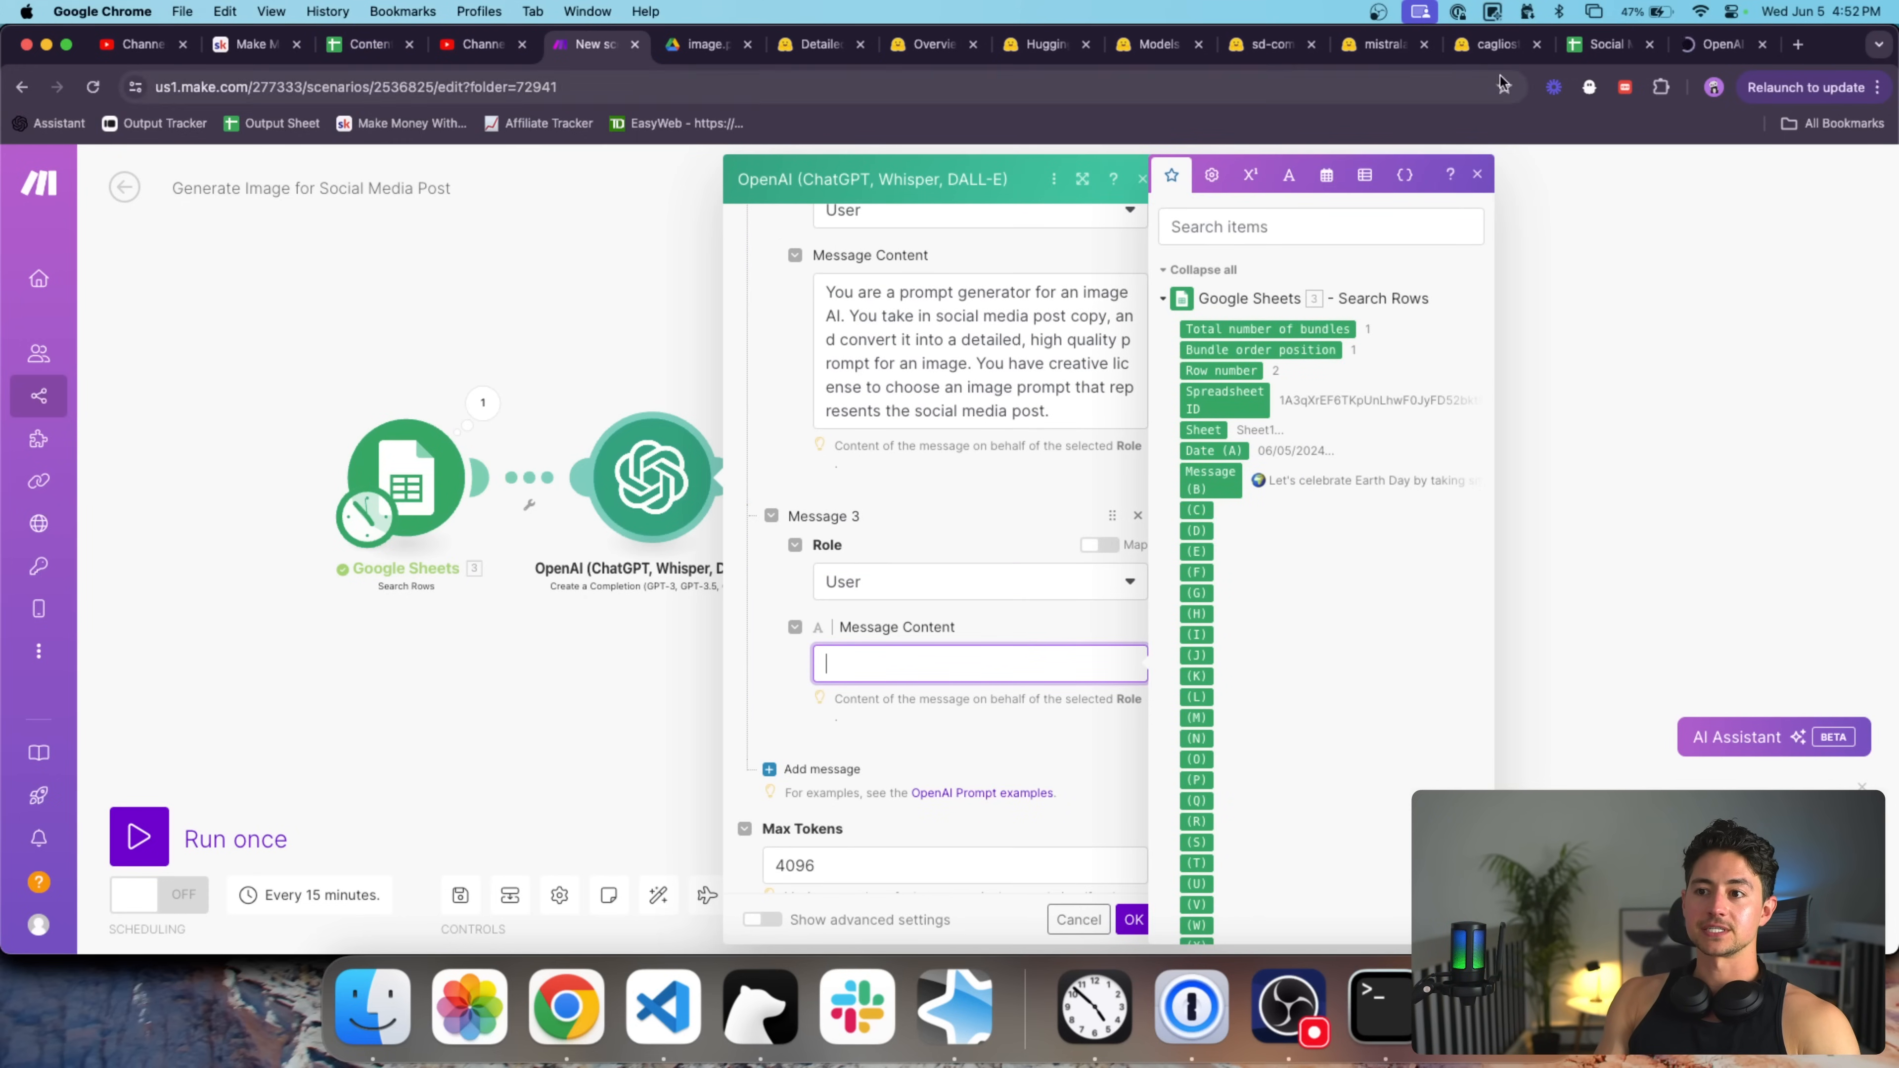
# Have OpenAI Playground write one more Earth Day post and paste it into Message 3.
pyautogui.click(1709, 49)
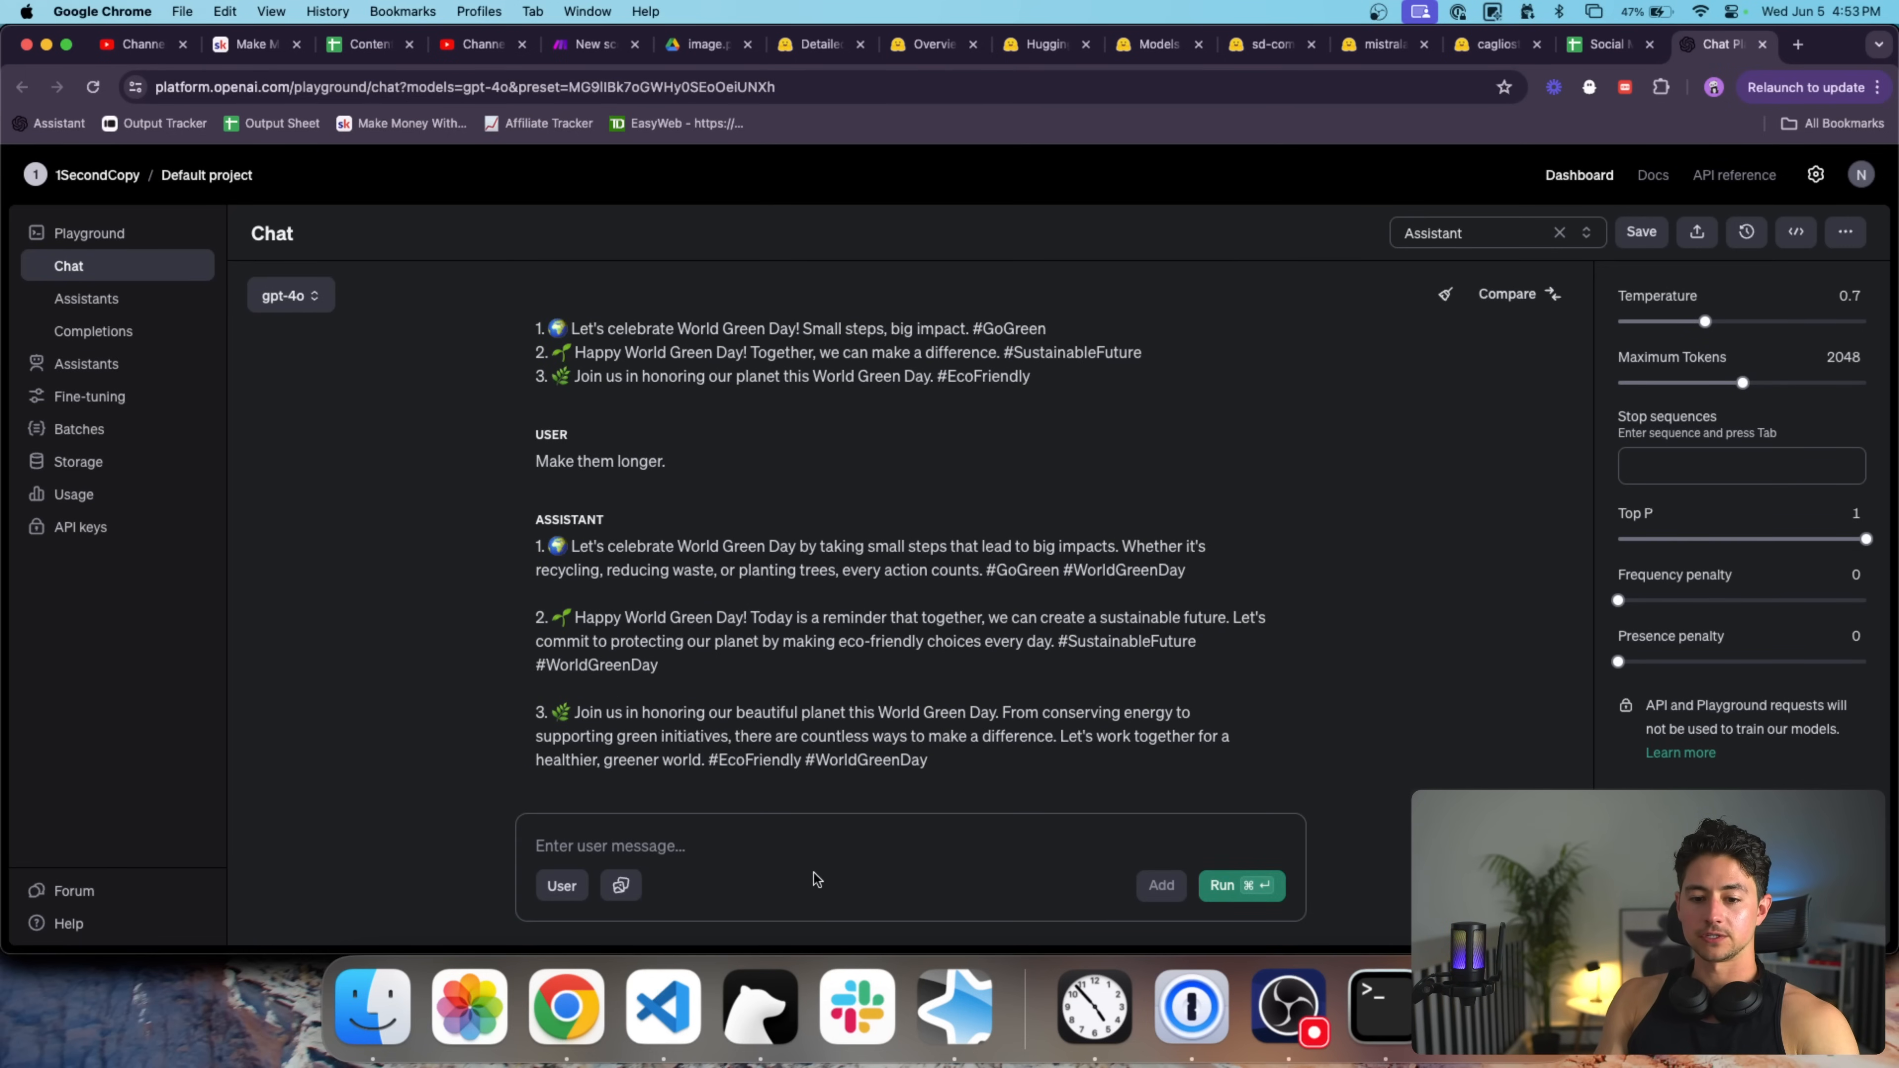
pyautogui.click(826, 854)
pyautogui.write('One more. An')
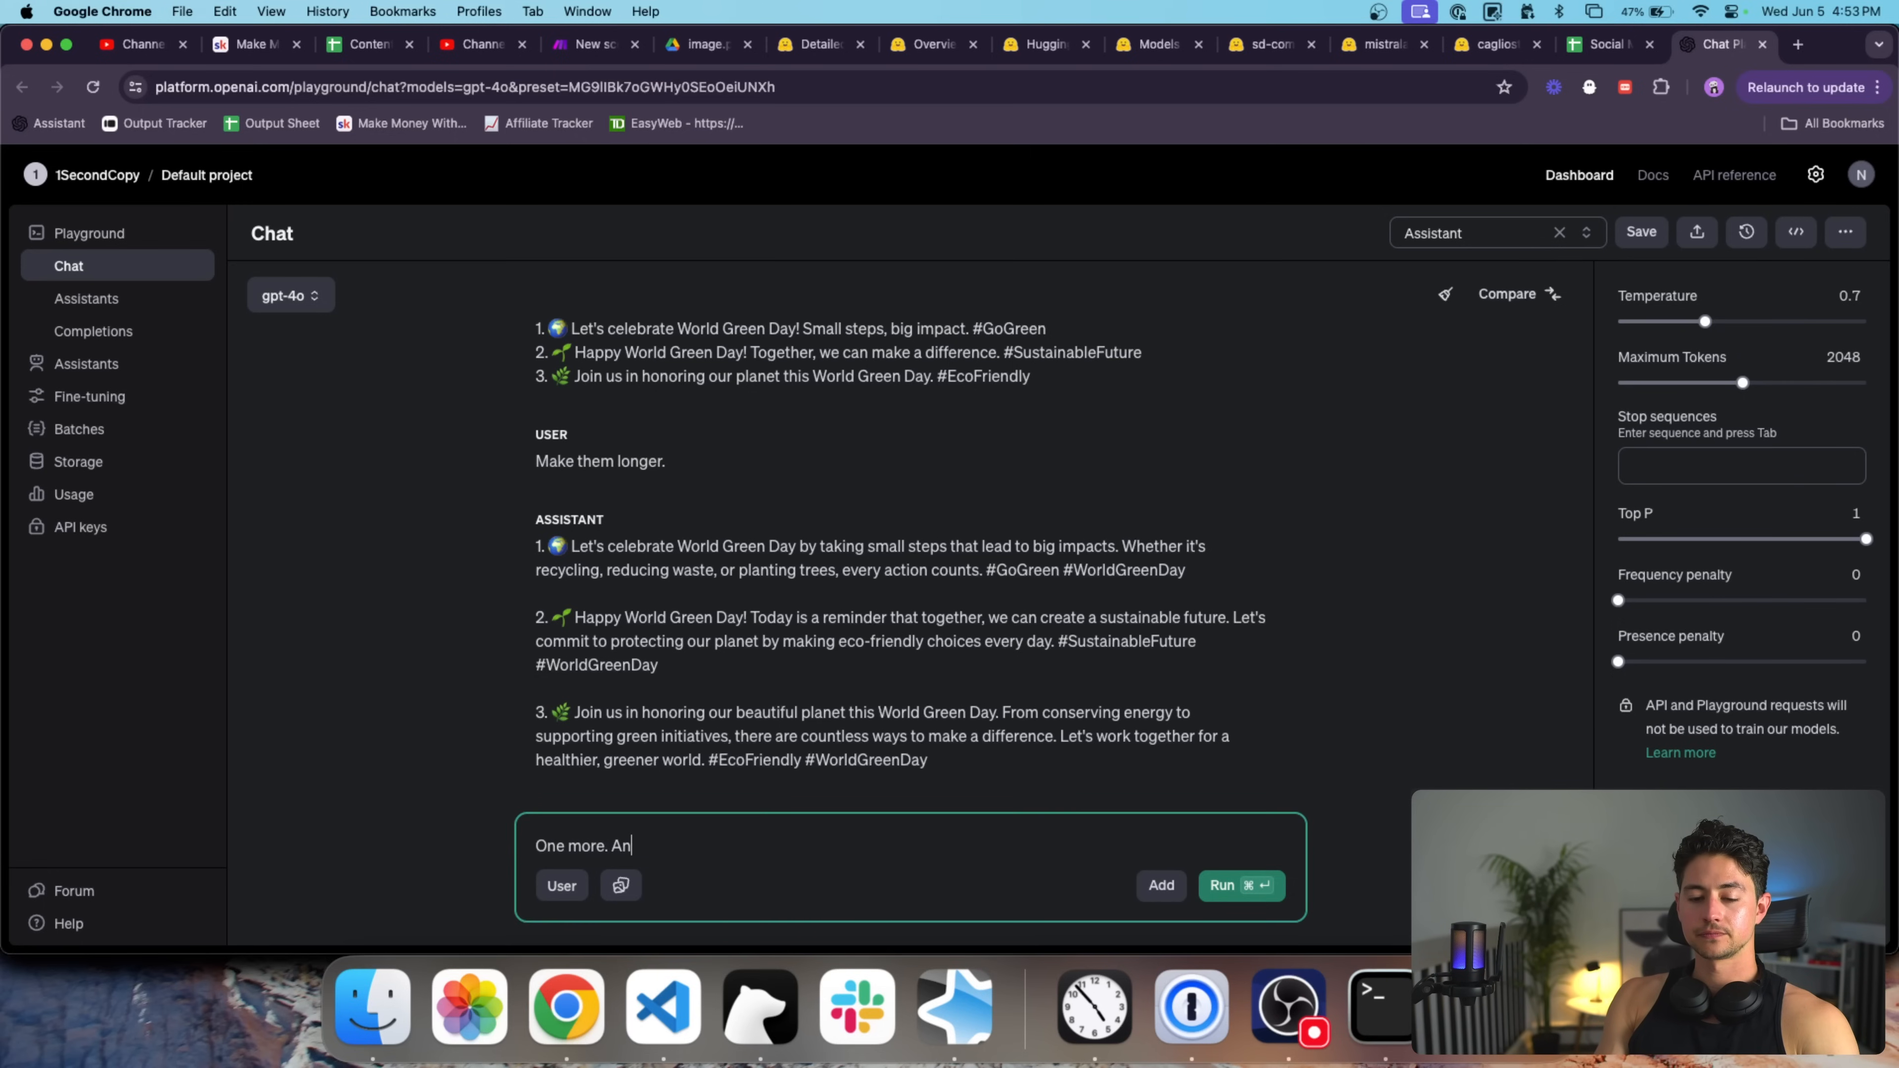
pyautogui.write("d it's Earth Day.")
pyautogui.press('super+Return')
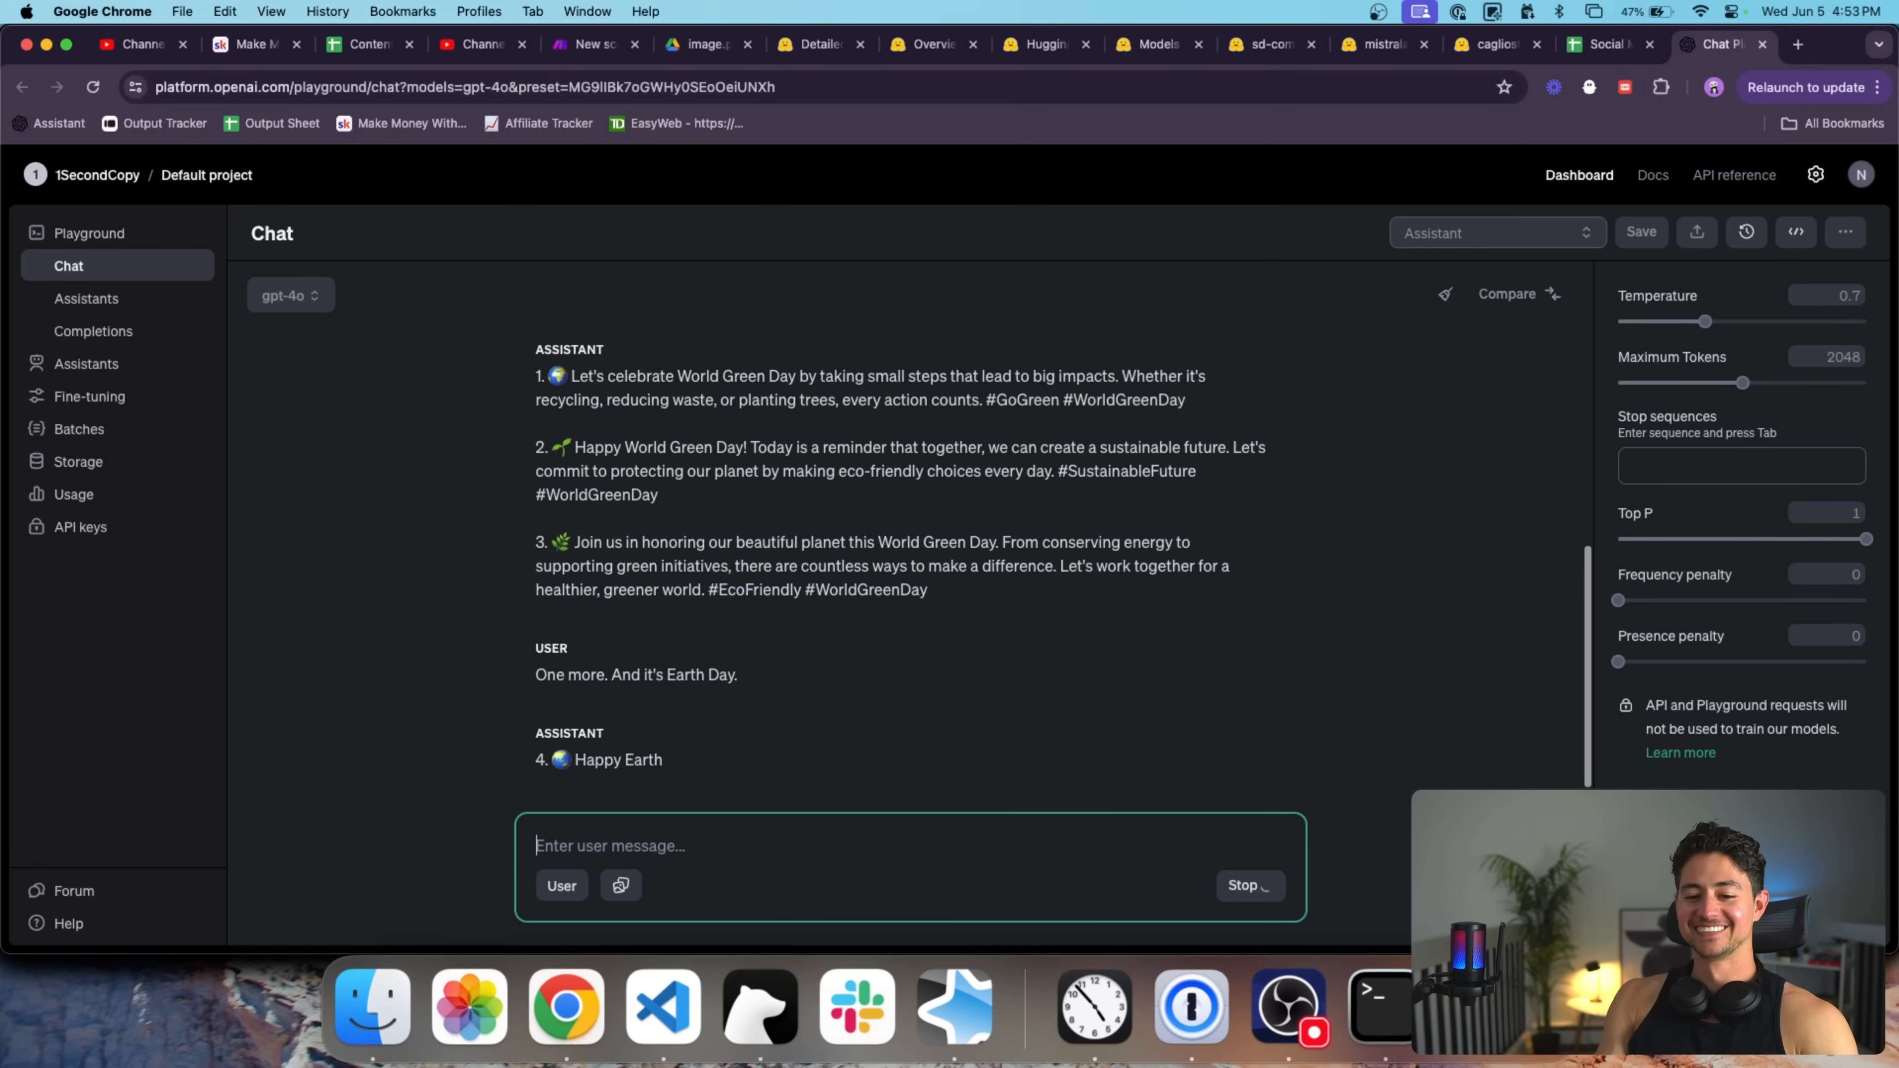
pyautogui.tripleClick(876, 722)
pyautogui.press('super+c')
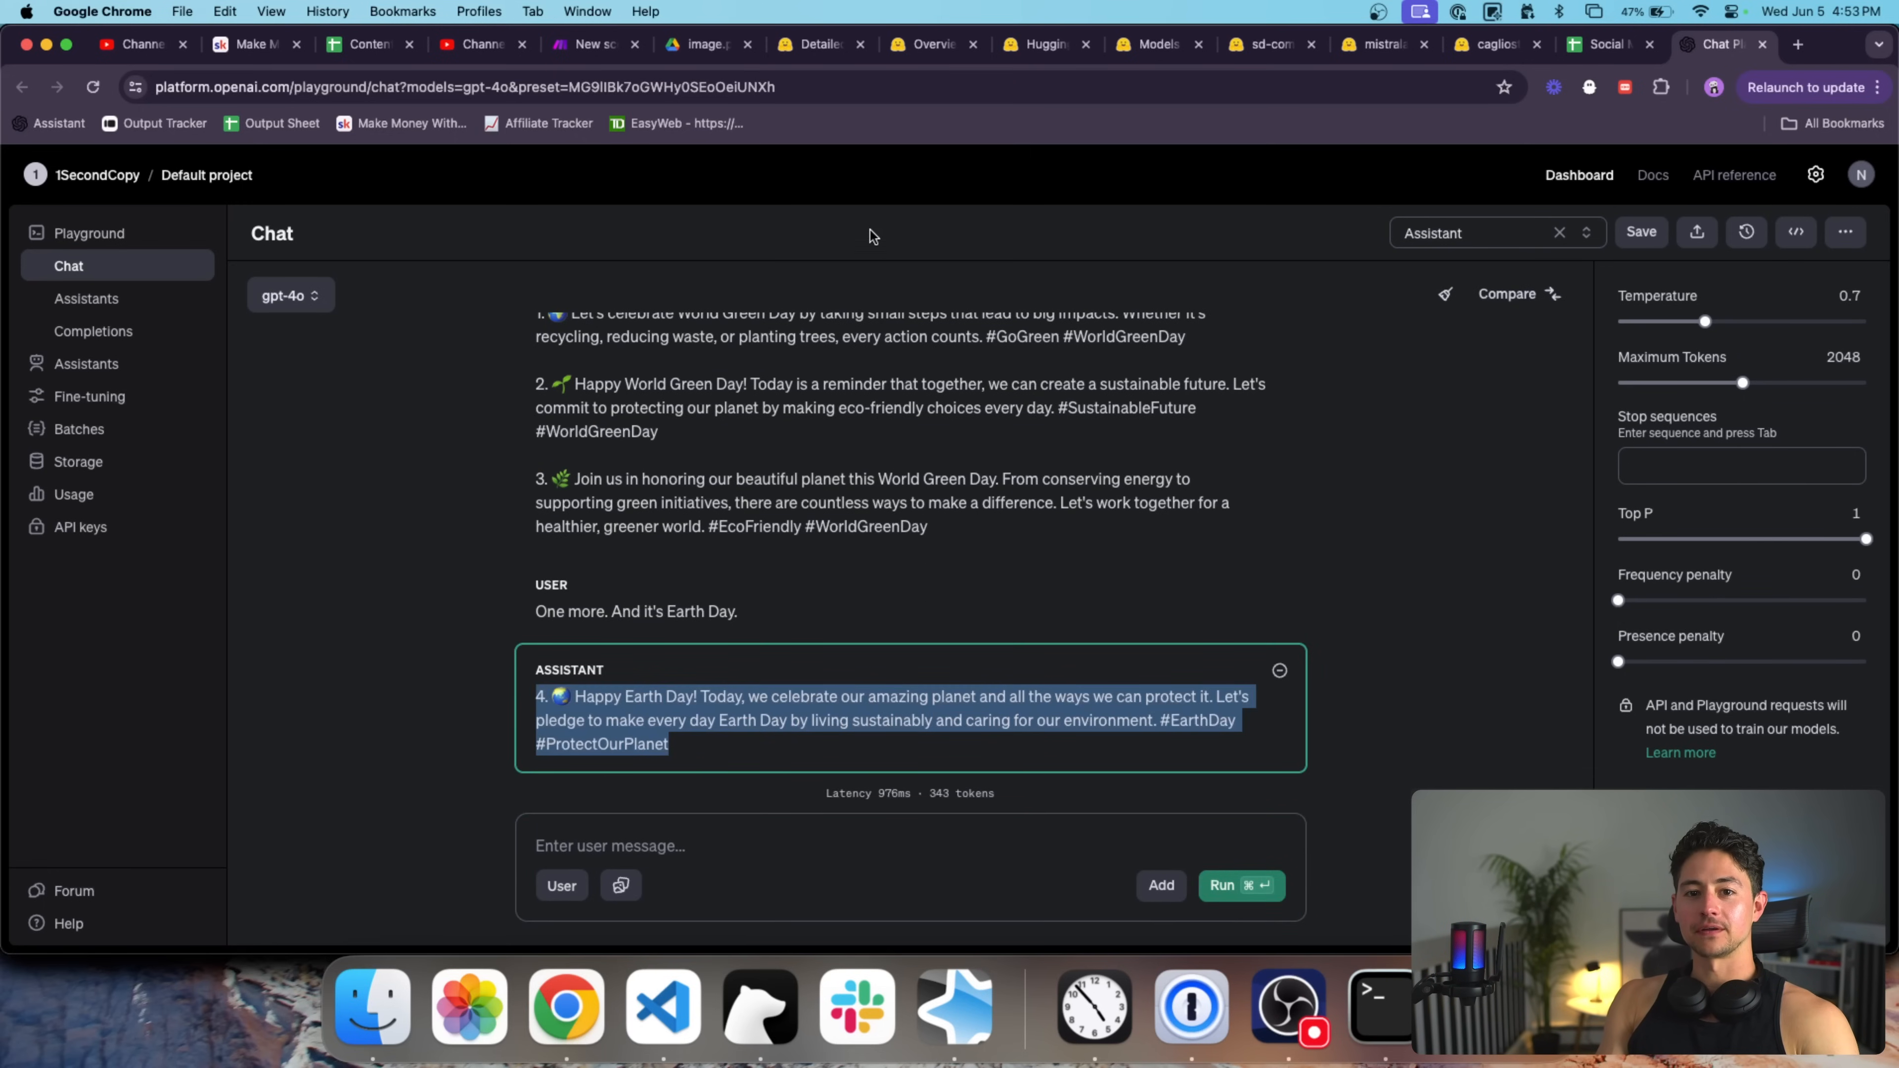
pyautogui.click(591, 44)
pyautogui.press('super+v')
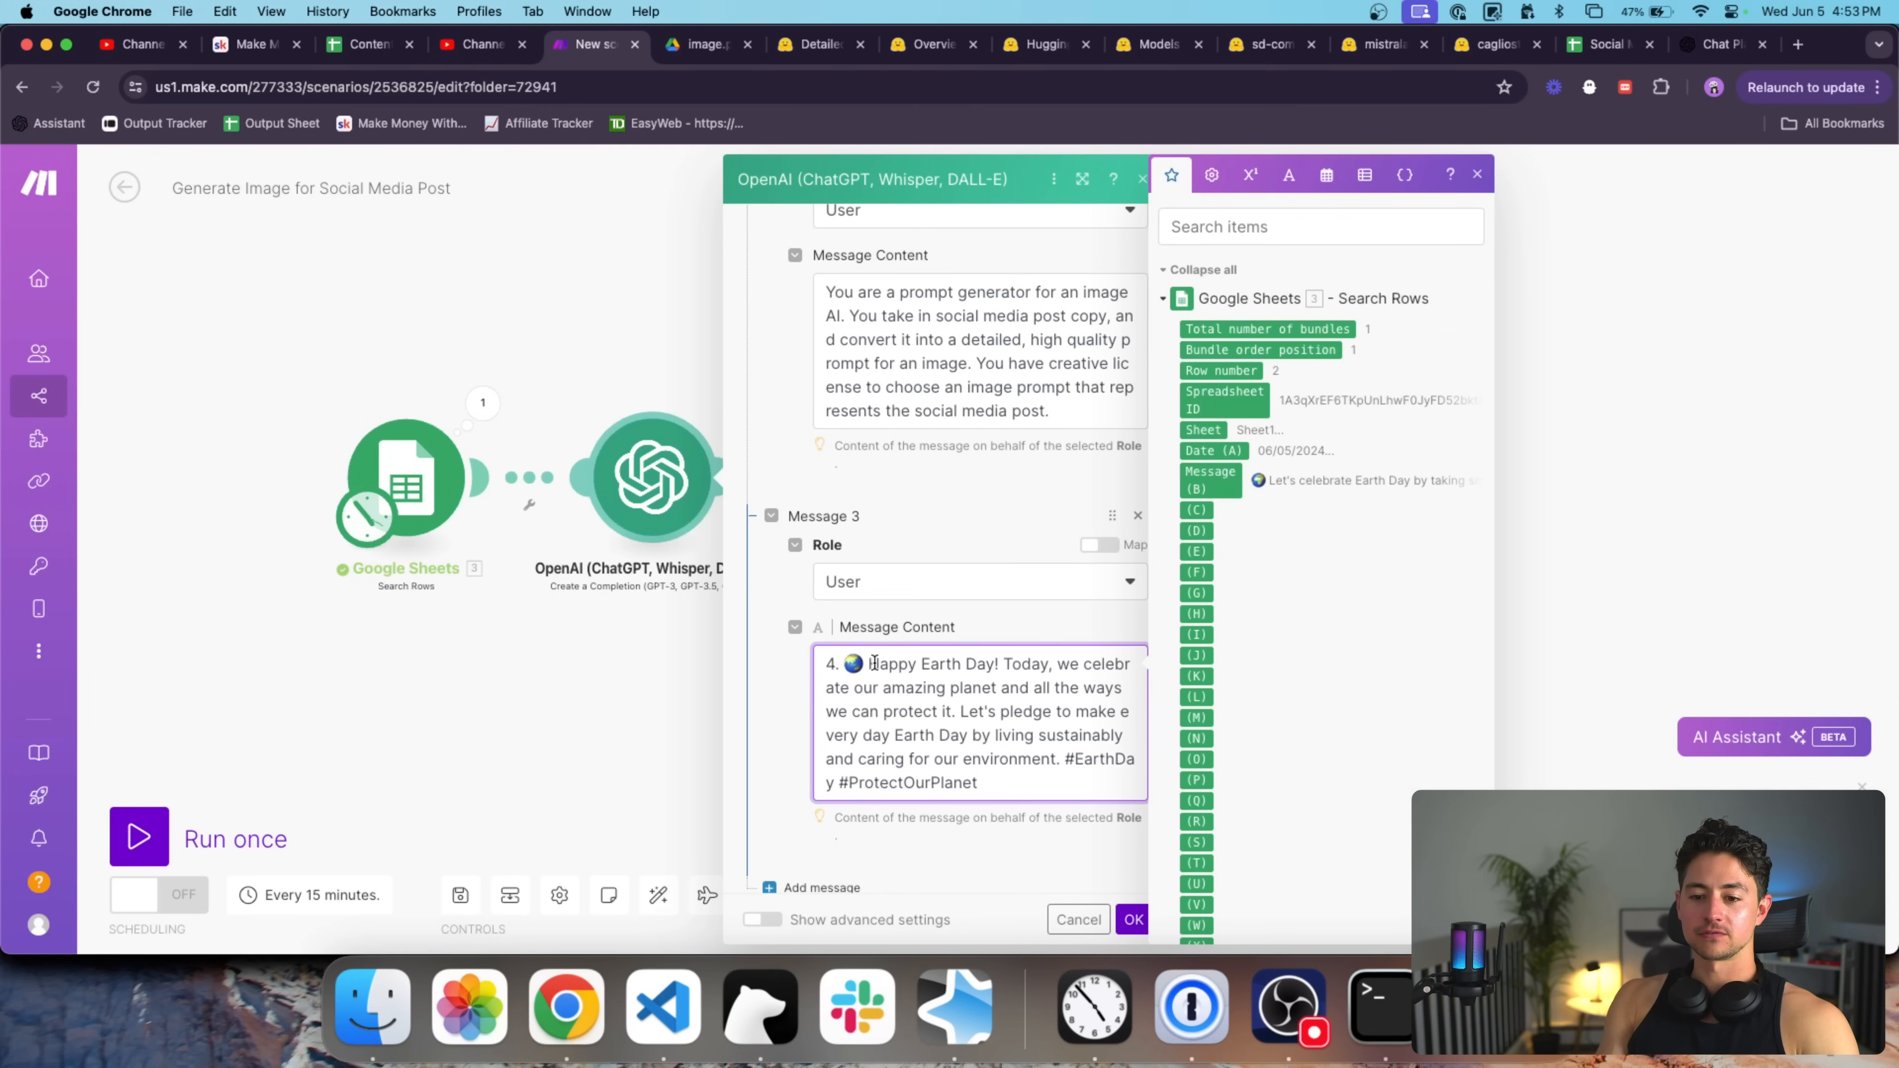
# Remove the leading '4. ' numbering from Message 3's pasted post.
pyautogui.moveTo(845, 664); pyautogui.dragTo(825, 664)
pyautogui.press('BackSpace')
pyautogui.scroll(-2, 942, 759)
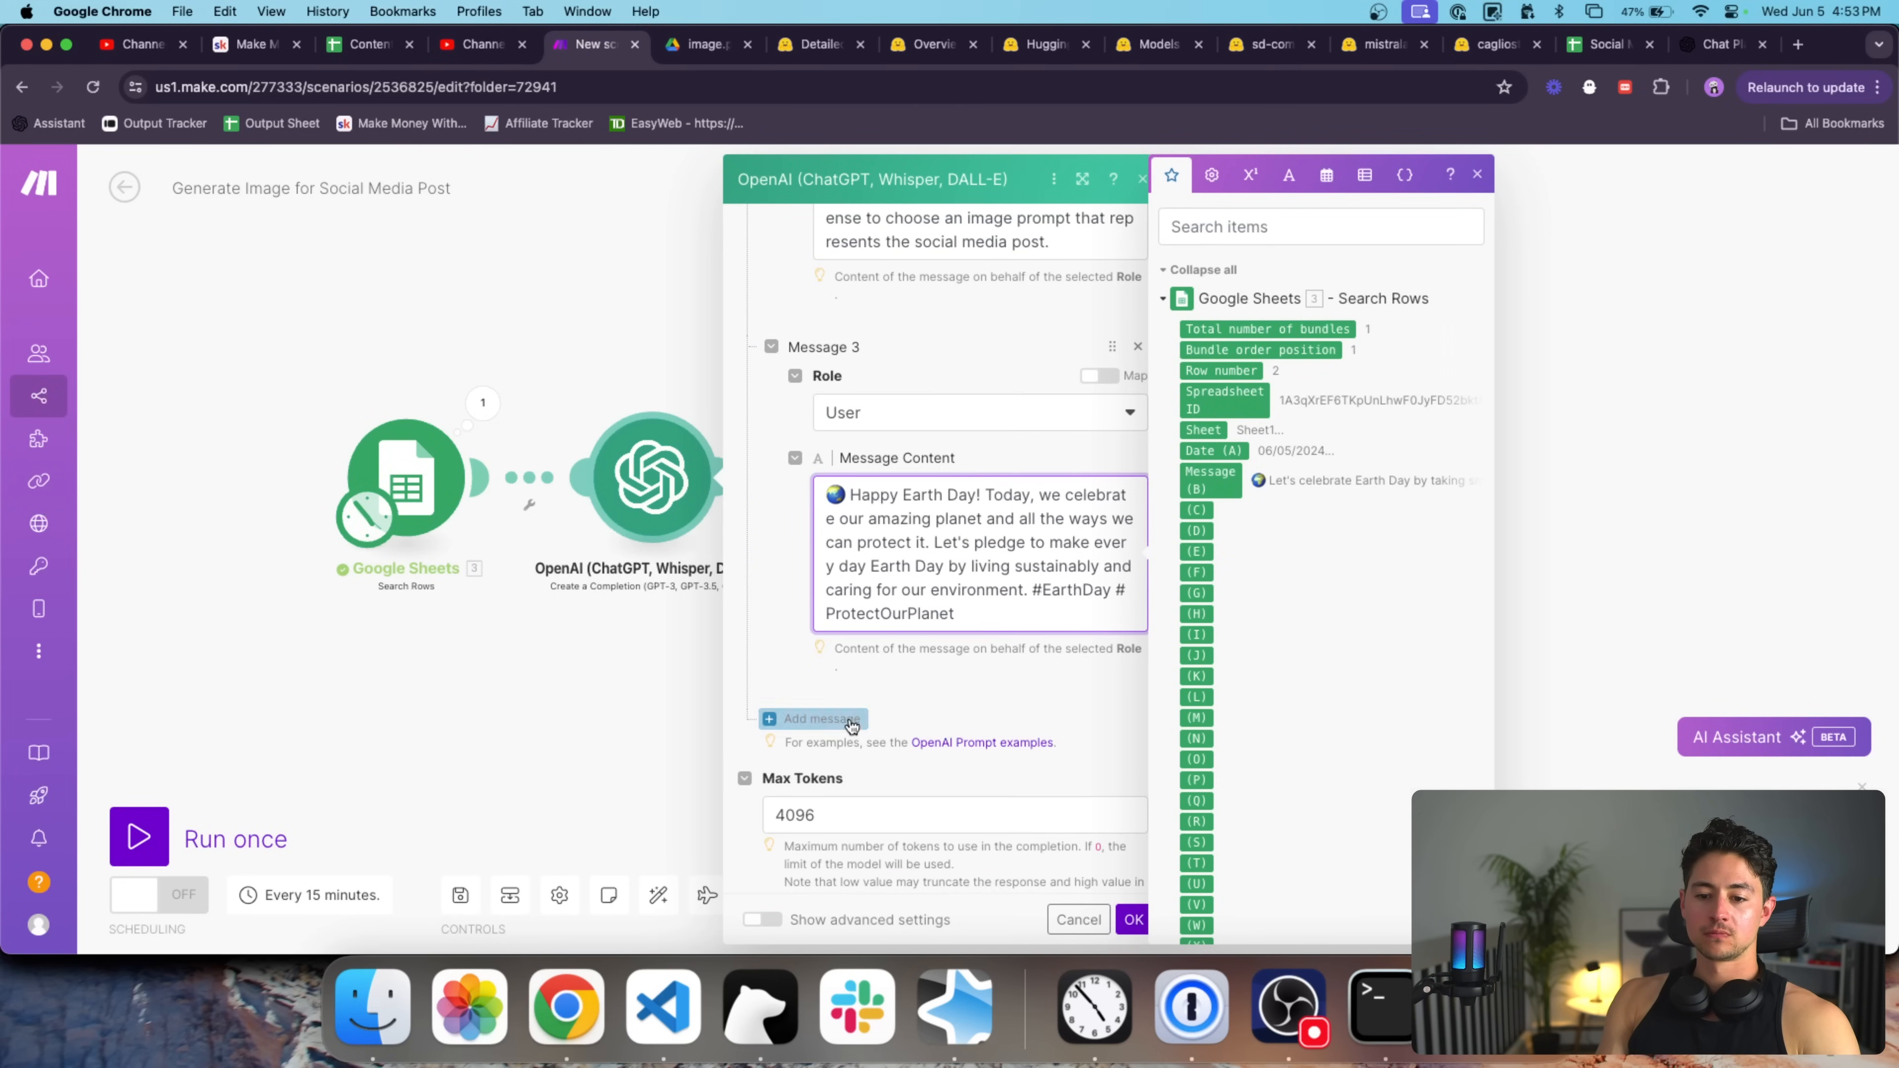
# Add Assistant Message 4: 'beautiful picture of the rocky mountains, high quality, DSLR, detailed, bokeh, landscape photography, colorful, sharp'.
pyautogui.click(848, 719)
pyautogui.scroll(-2, 847, 715)
pyautogui.click(900, 622)
pyautogui.click(903, 716)
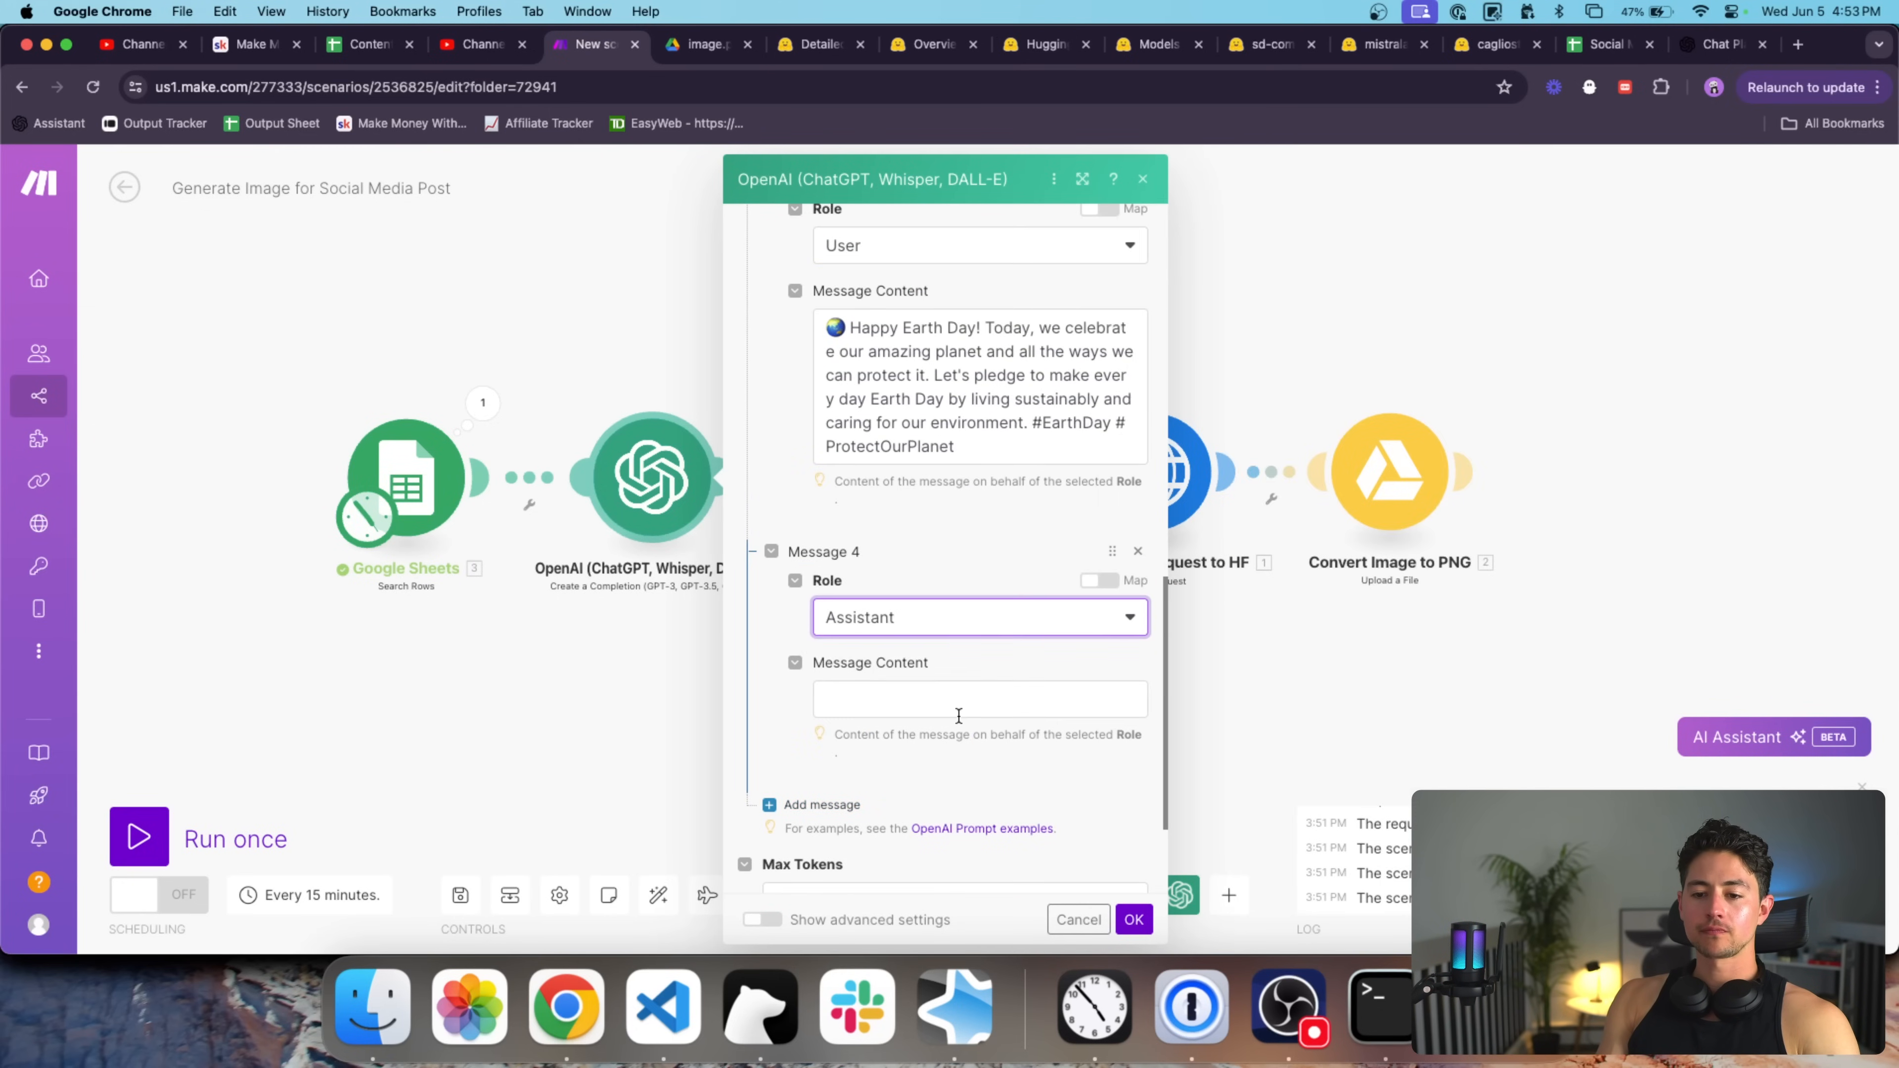
pyautogui.click(957, 715)
pyautogui.scroll(-1, 983, 531)
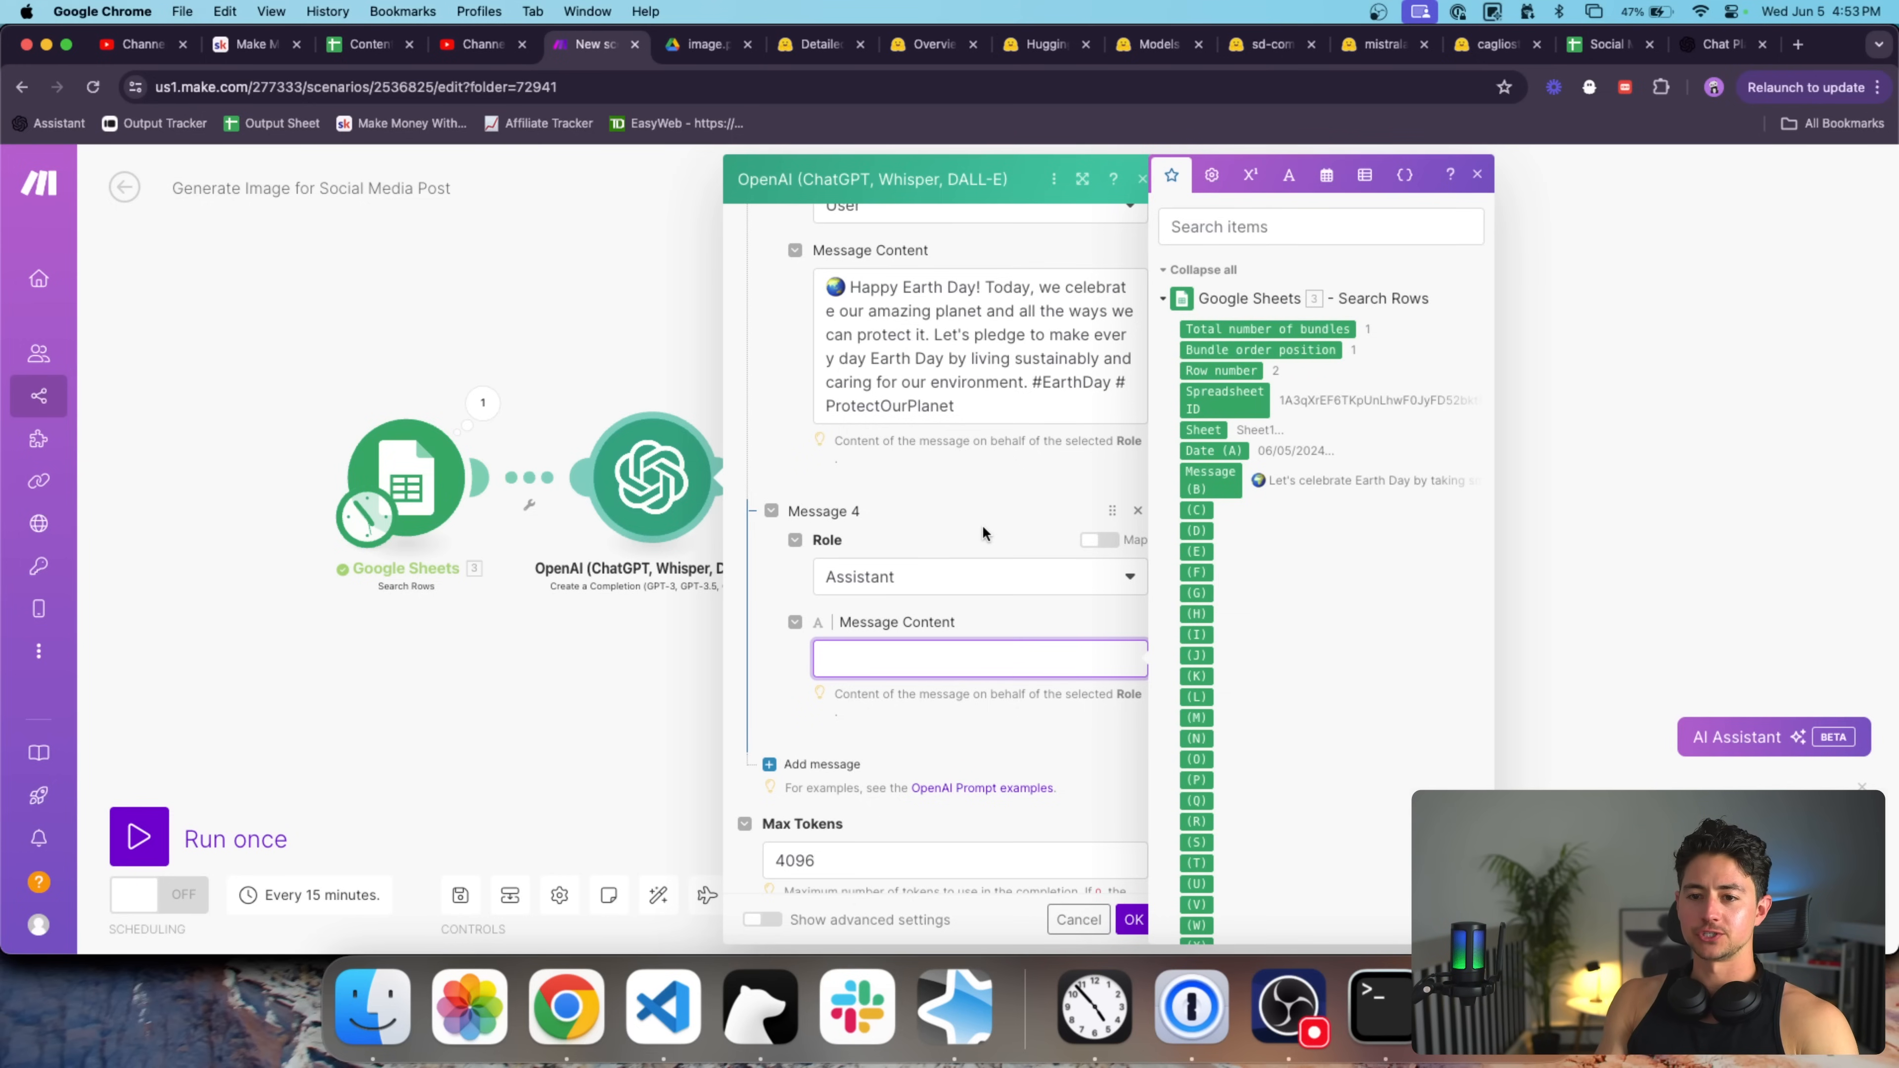
pyautogui.write('beautiful,')
pyautogui.press('BackSpace')
pyautogui.press('BackSpace')
pyautogui.write('pipicture of ')
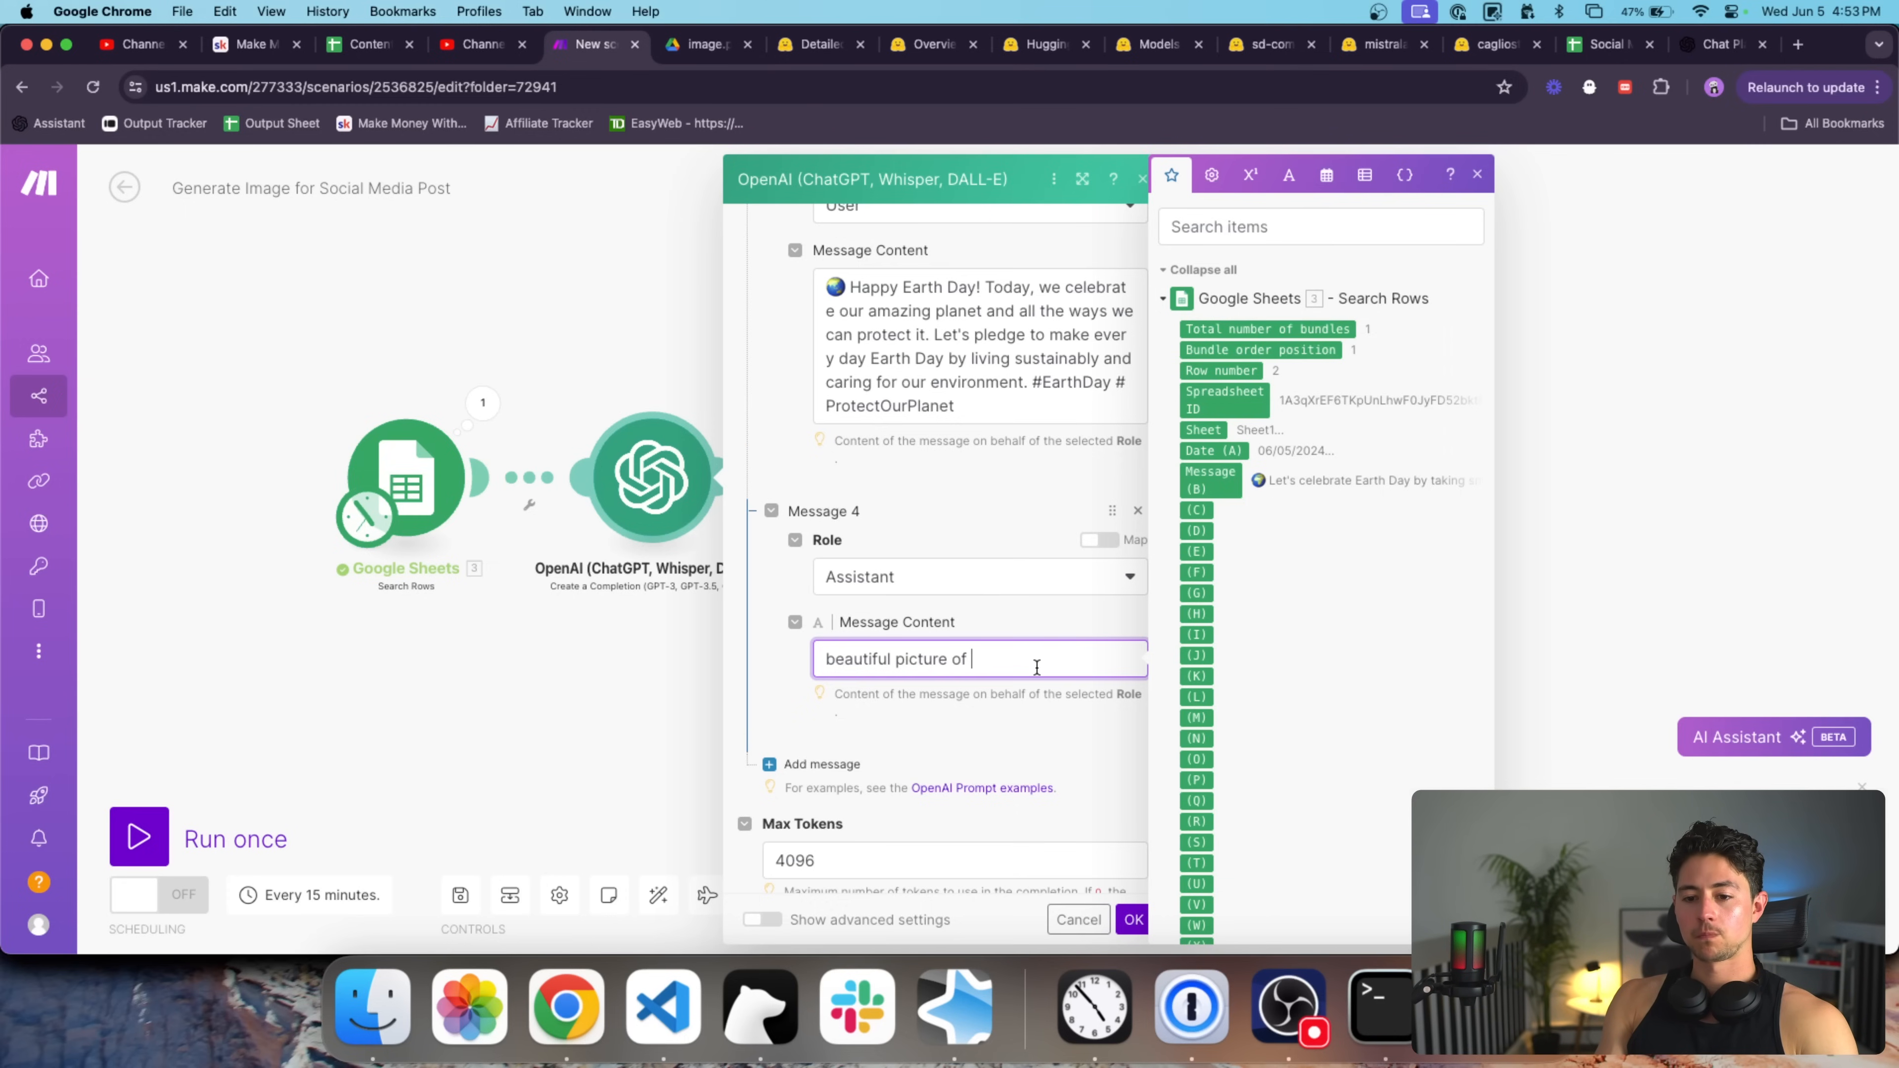
pyautogui.write('the rocky mountains, high quality, DSLR,')
pyautogui.scroll(-2, 942, 546)
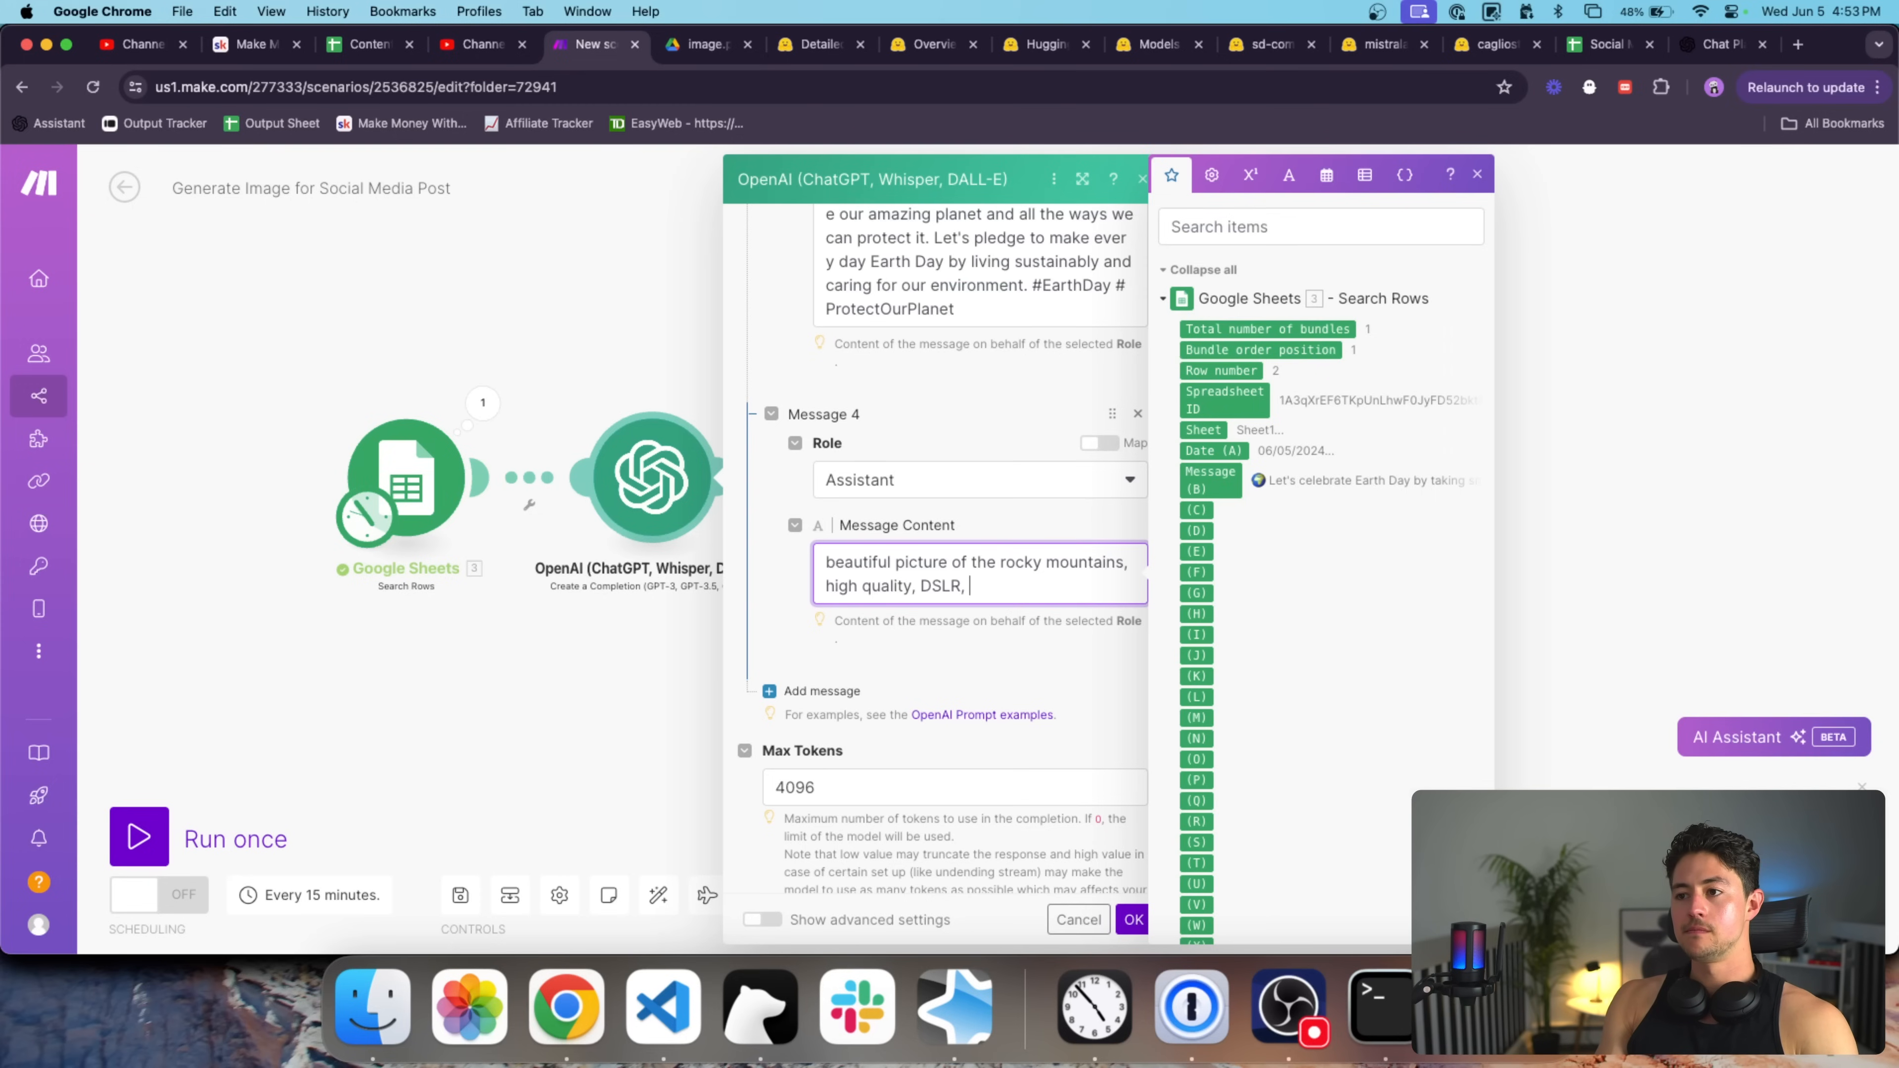
pyautogui.write('detailed, ')
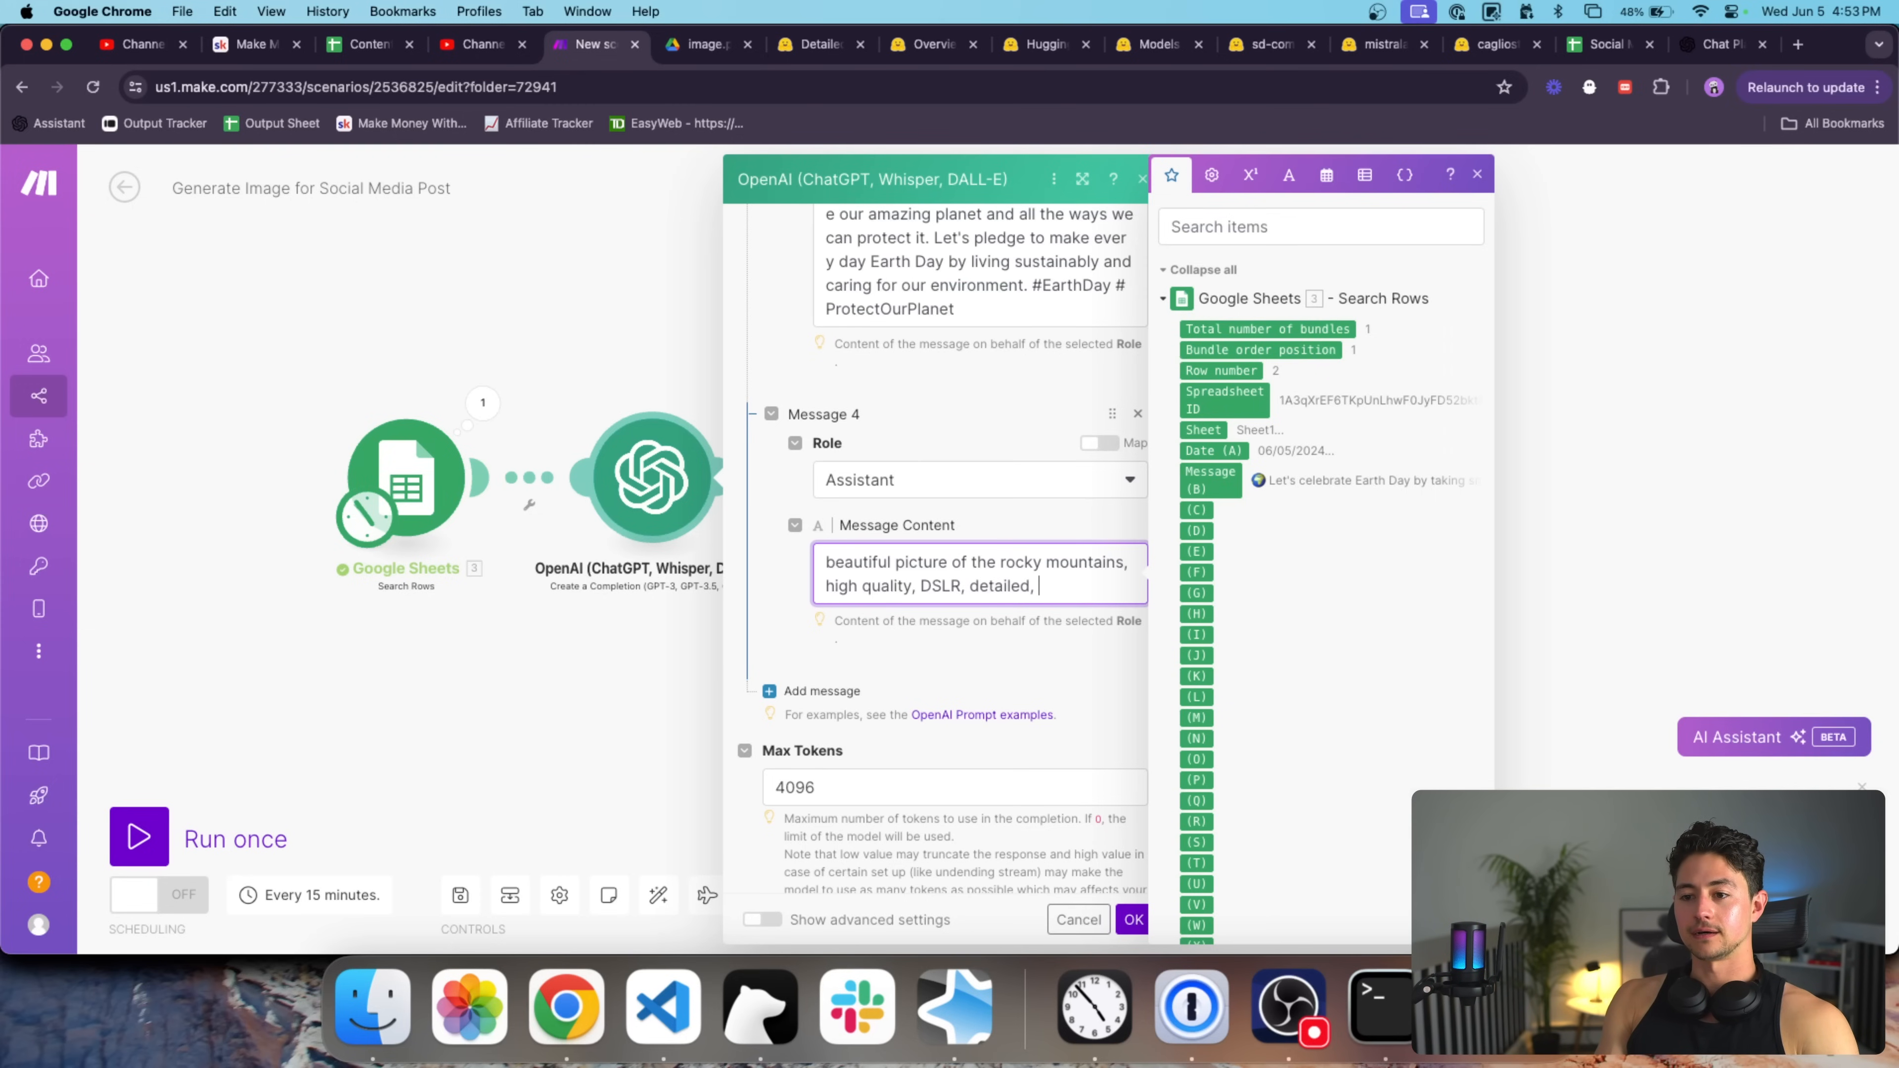
pyautogui.write('bokeh, landscape photography, artist')
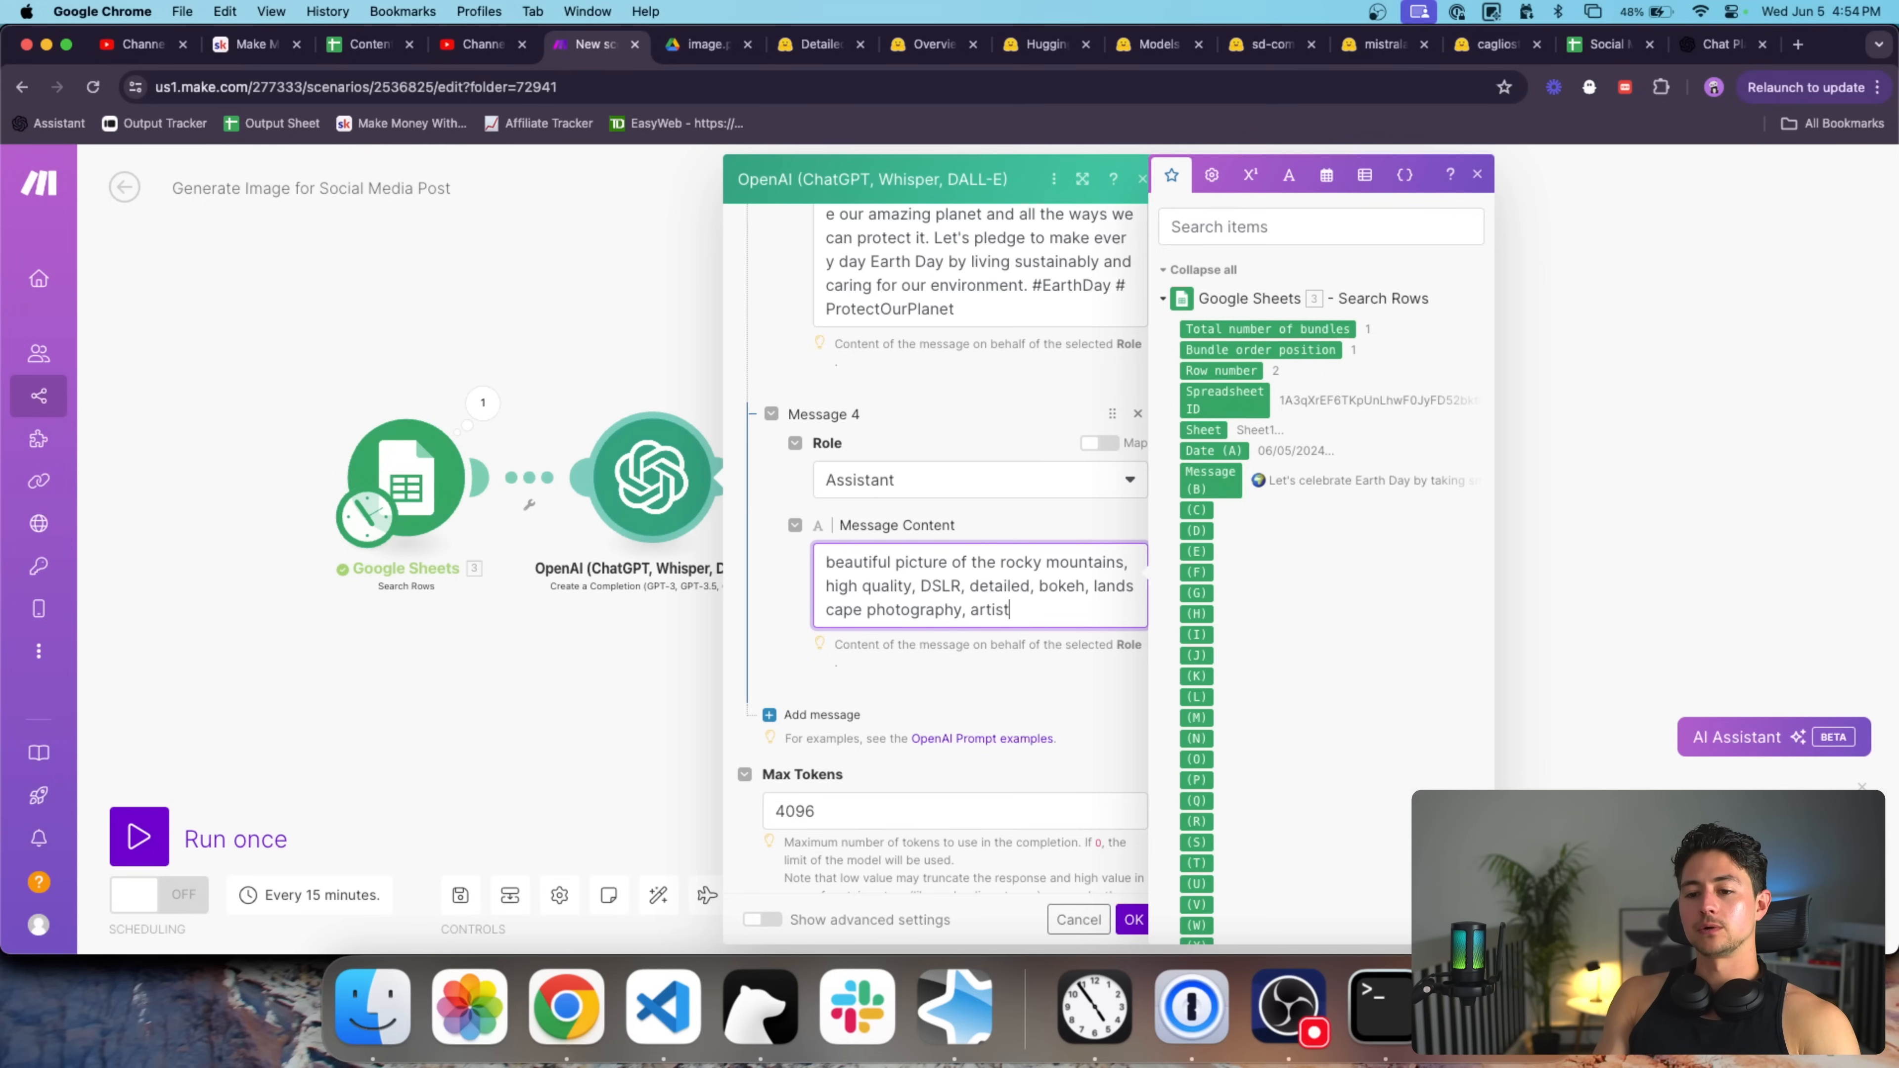
pyautogui.write('colorful')
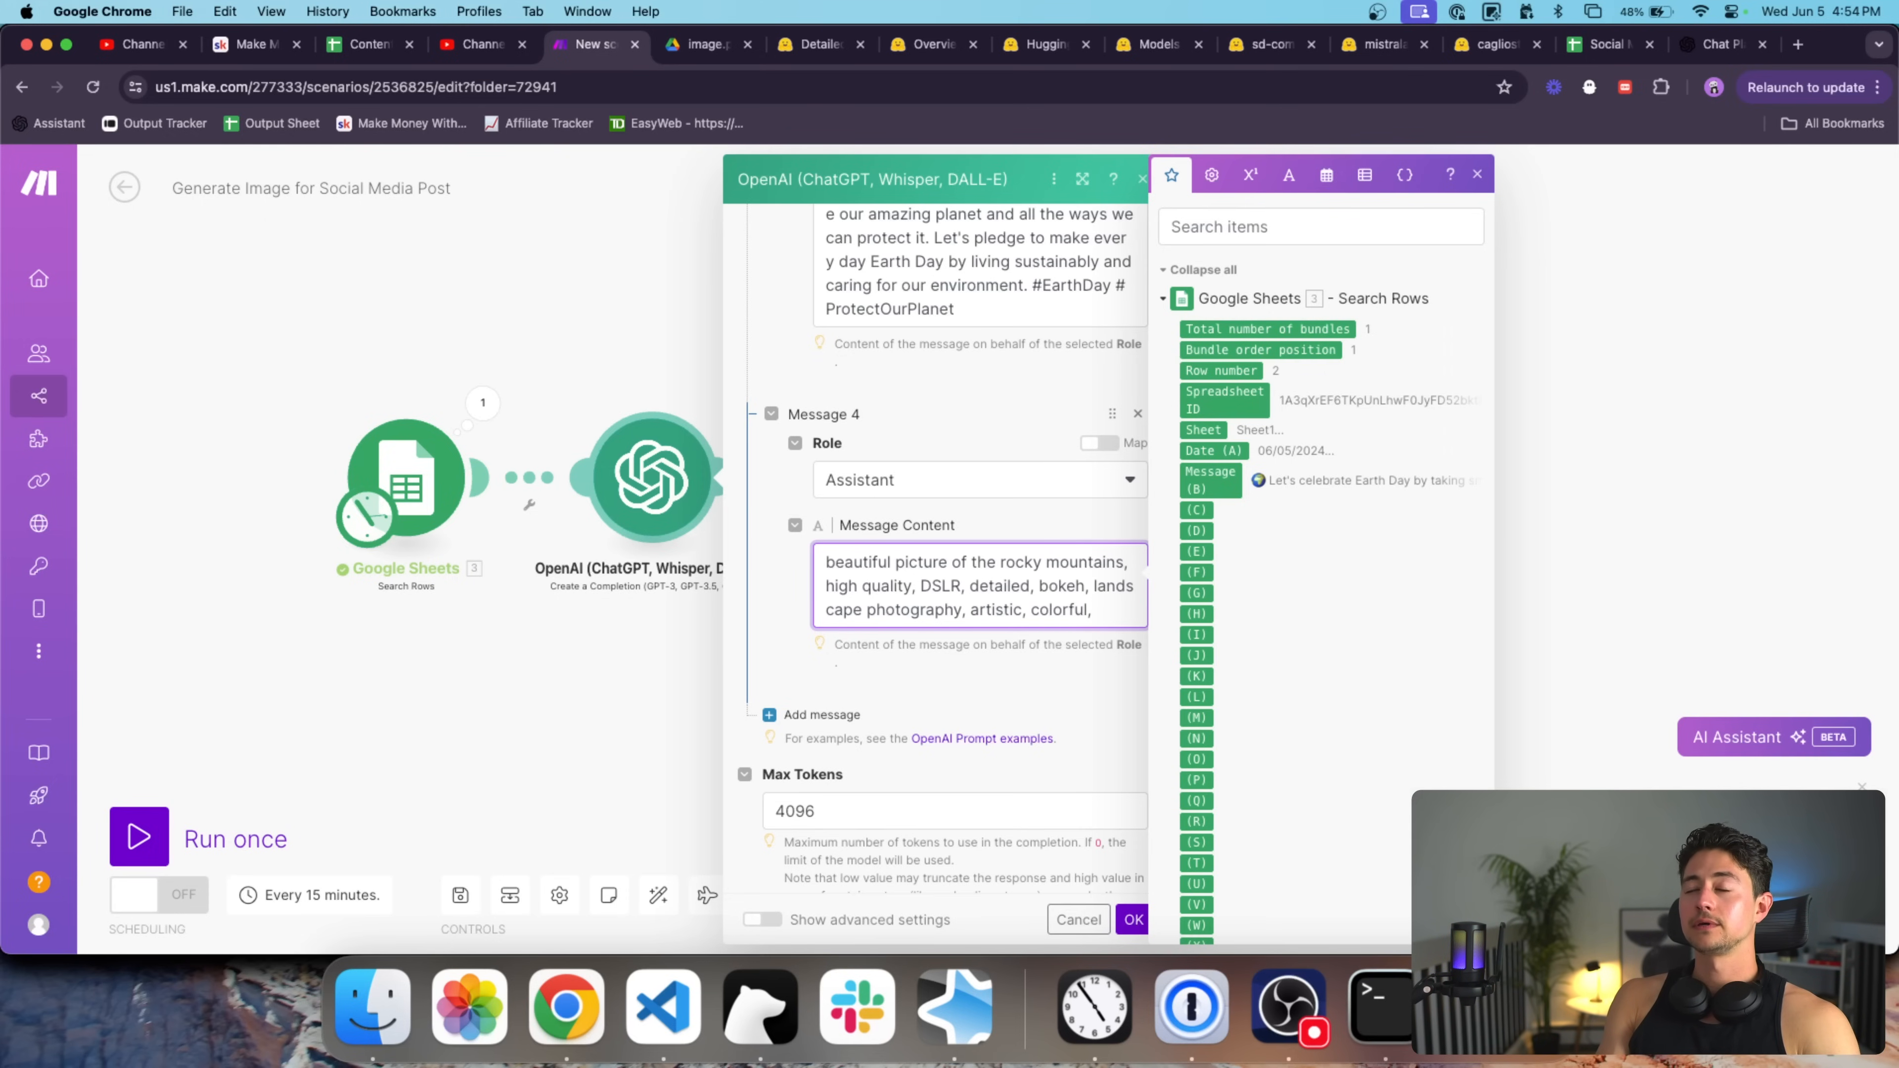
pyautogui.write(', sh')
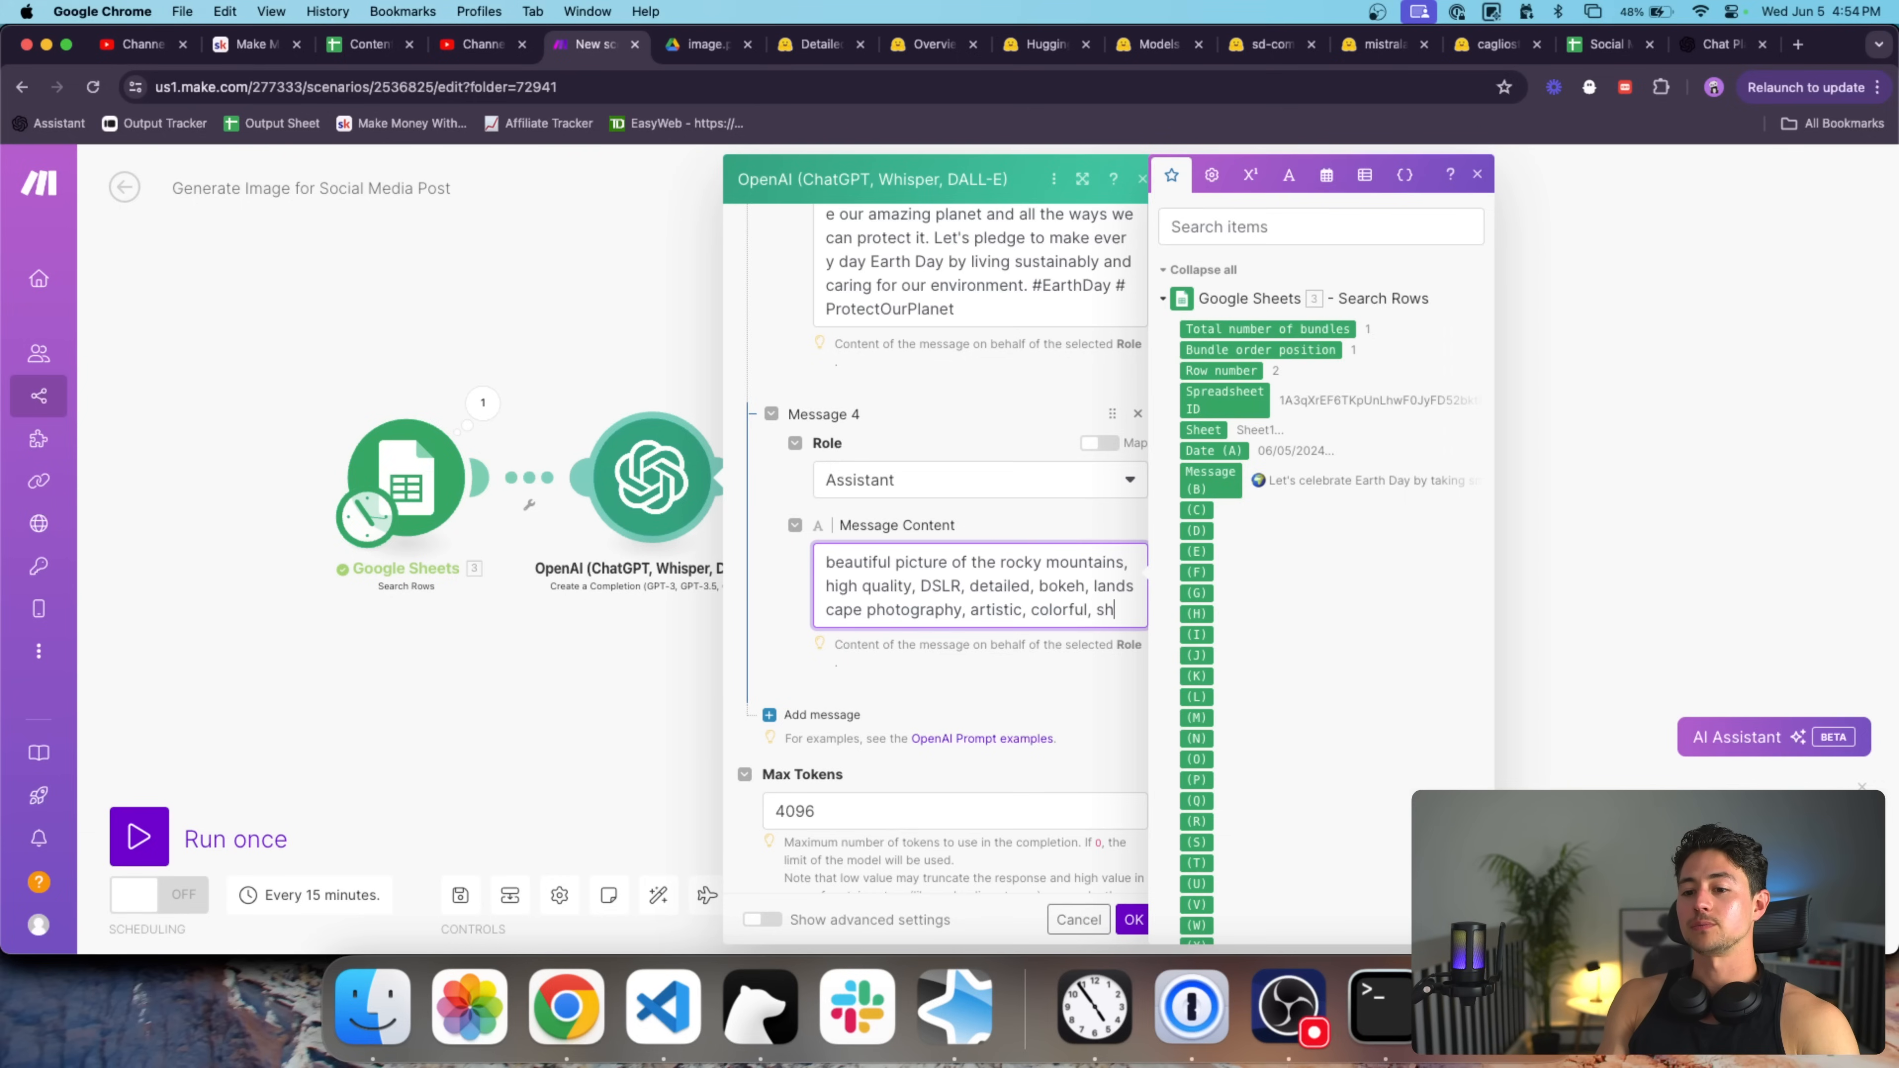
pyautogui.write('arp')
pyautogui.click(924, 659)
# Add User Message 5 mapped to the sheet's Message (B) value.
pyautogui.scroll(-2, 924, 656)
pyautogui.click(843, 638)
pyautogui.scroll(-3, 845, 645)
pyautogui.click(915, 497)
pyautogui.click(915, 555)
pyautogui.click(924, 564)
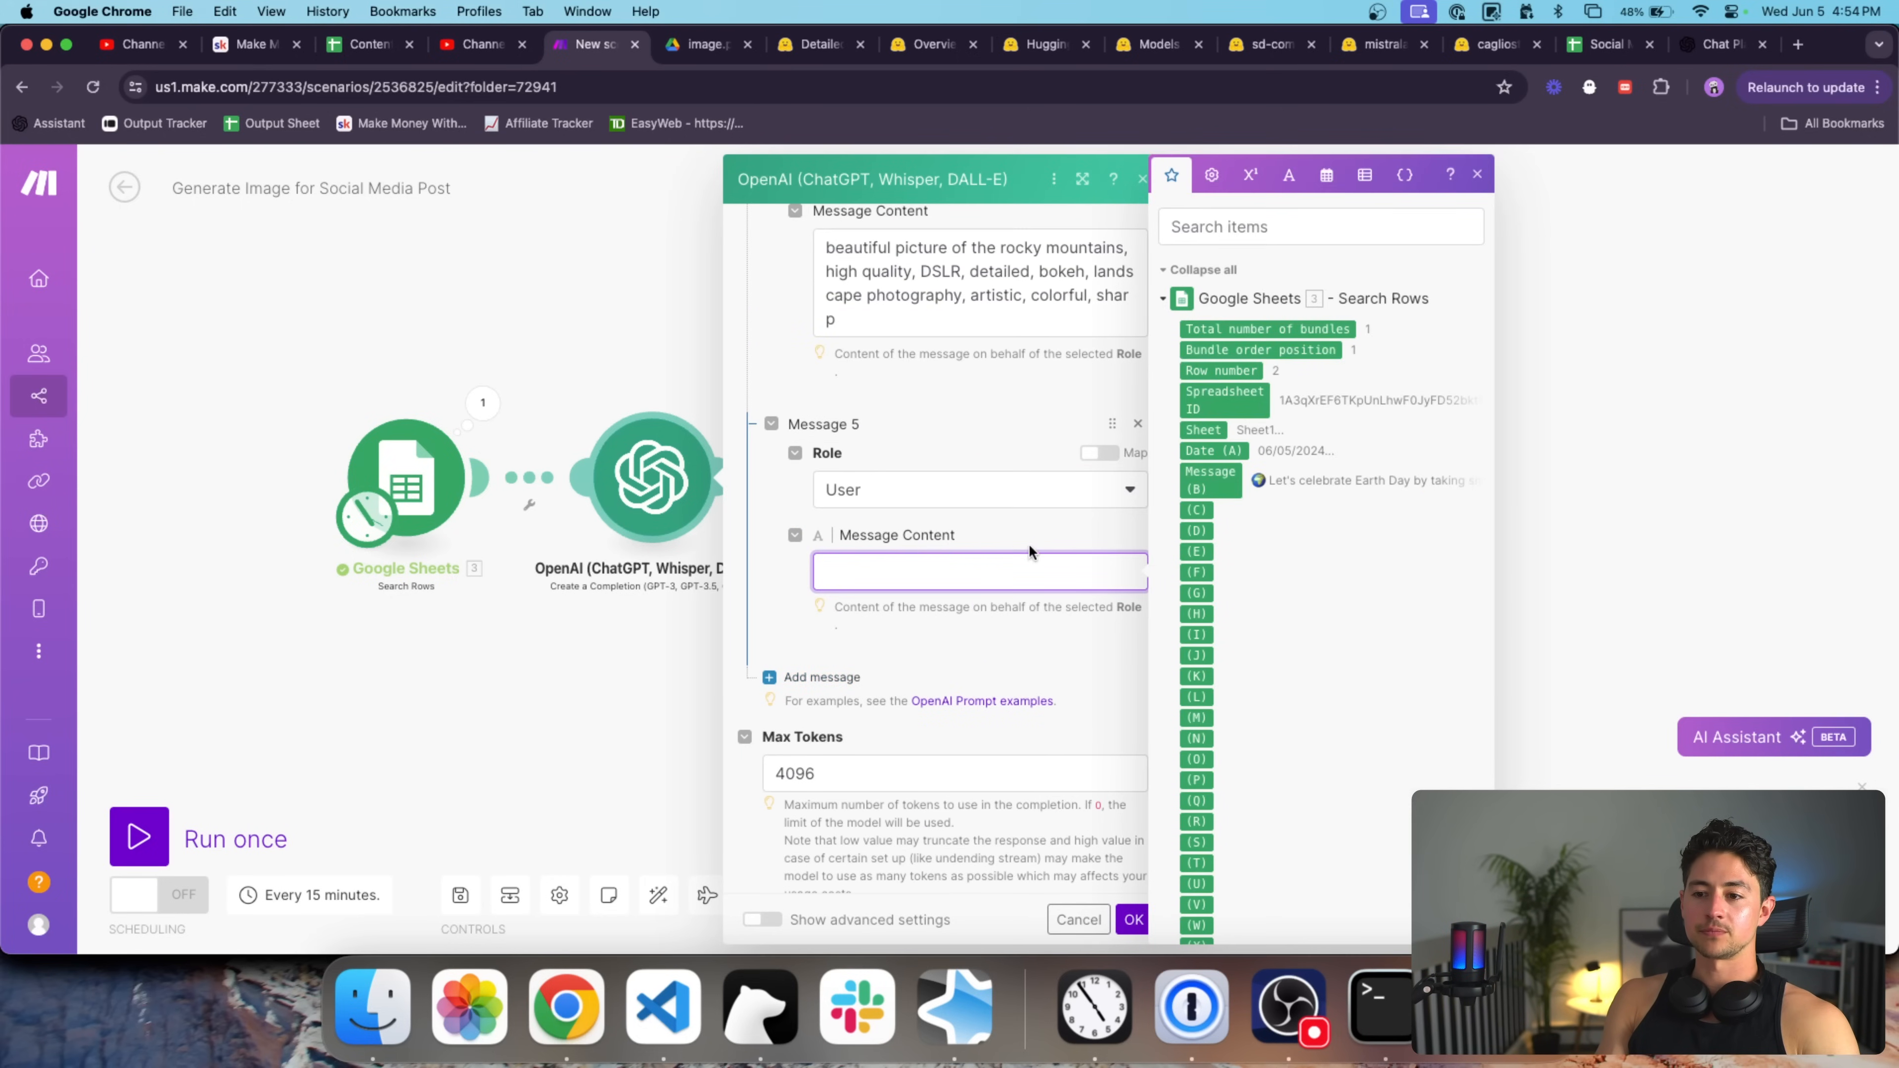
pyautogui.click(1211, 480)
# Save the OpenAI module and line up the HF request and Convert Image to PNG modules.
pyautogui.click(1134, 919)
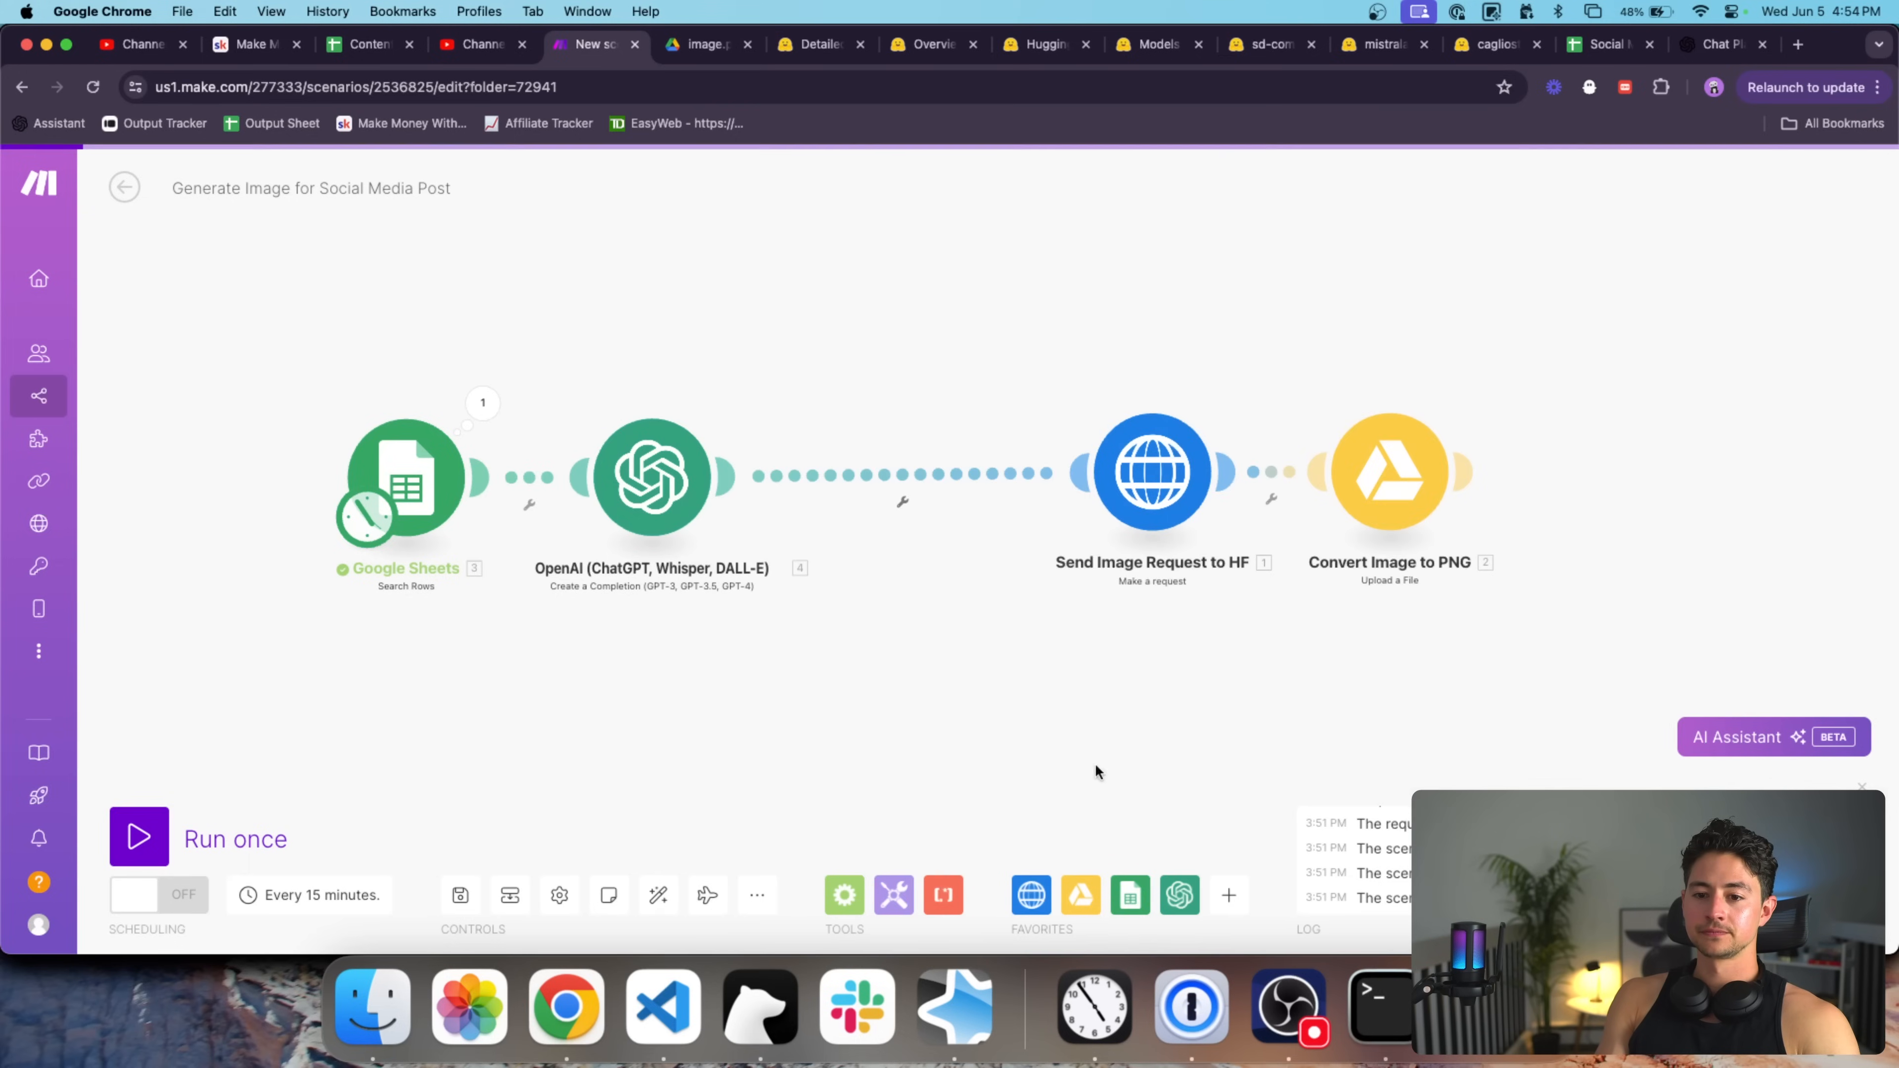
pyautogui.moveTo(1141, 442); pyautogui.dragTo(882, 447)
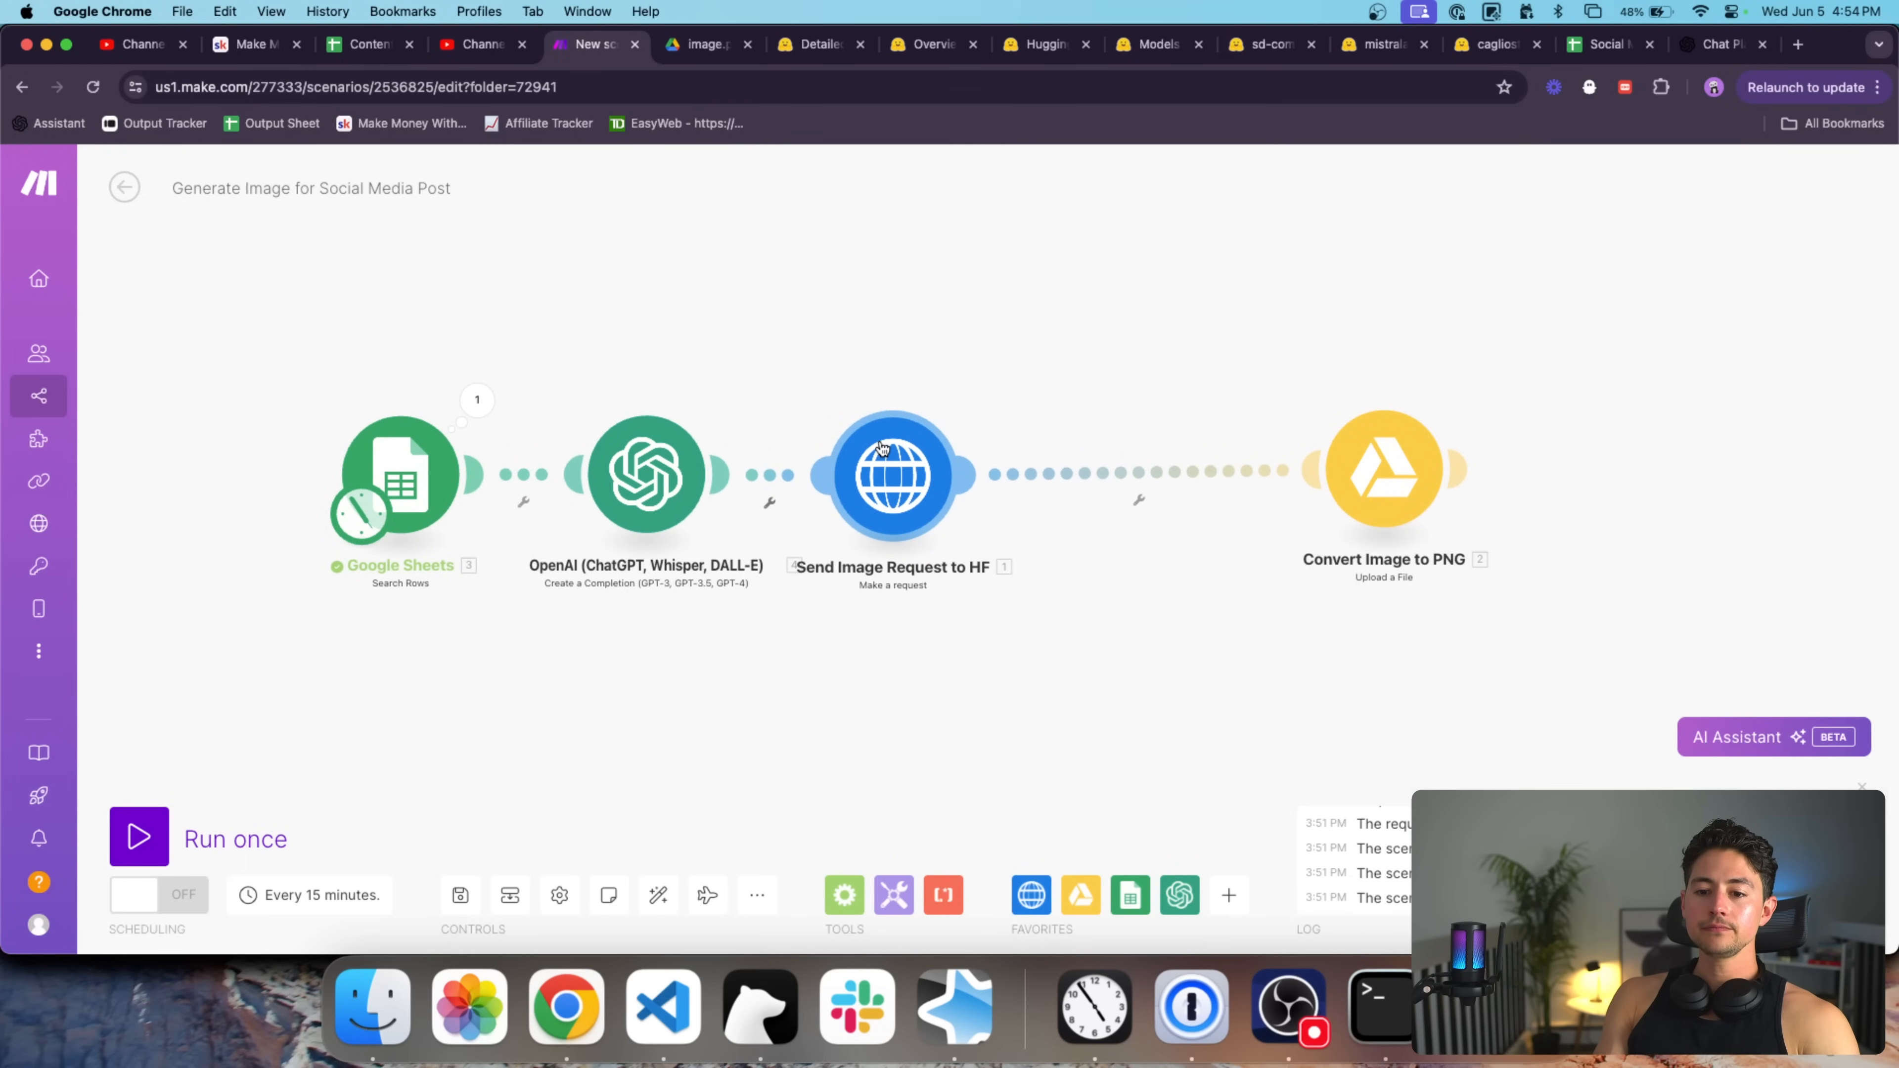
pyautogui.moveTo(1338, 465); pyautogui.dragTo(1113, 467)
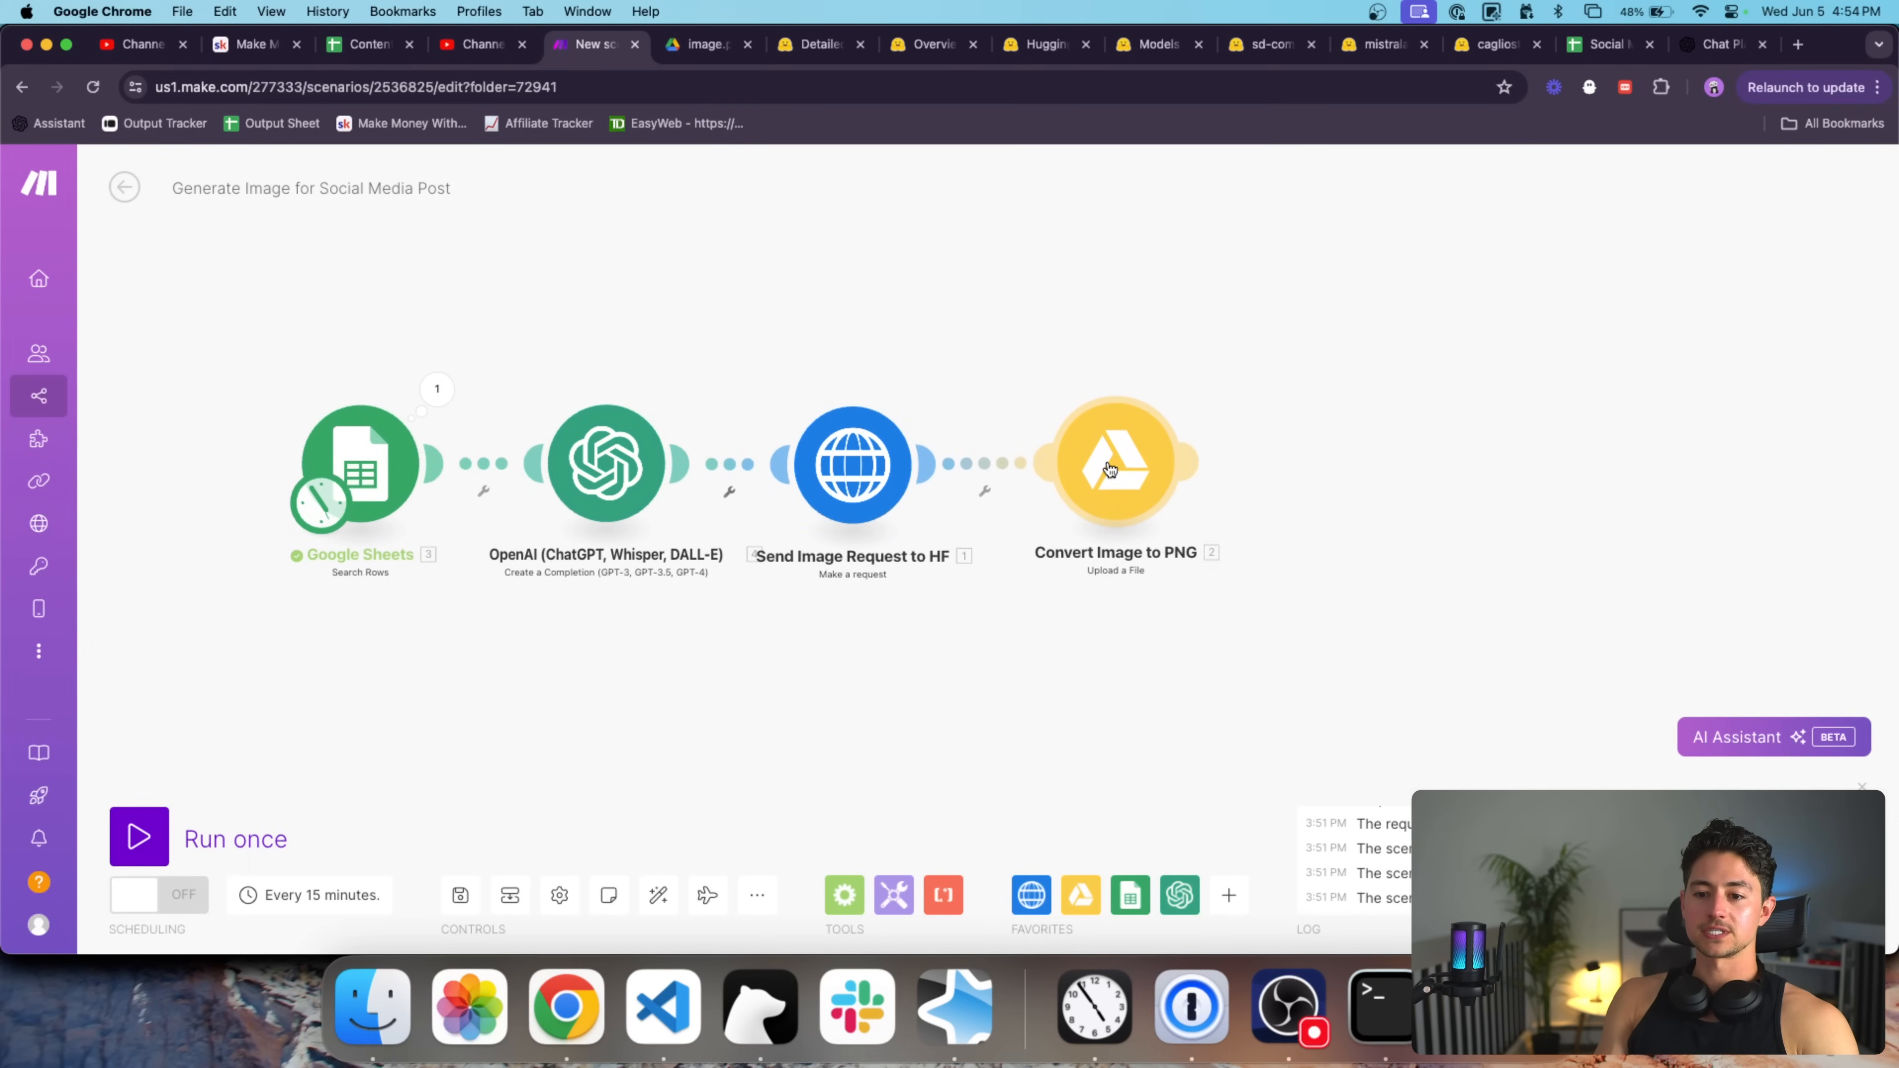
# Replace the HF request's hard-coded inputs prompt with the OpenAI Result and save.
pyautogui.click(853, 464)
pyautogui.scroll(-5, 1180, 531)
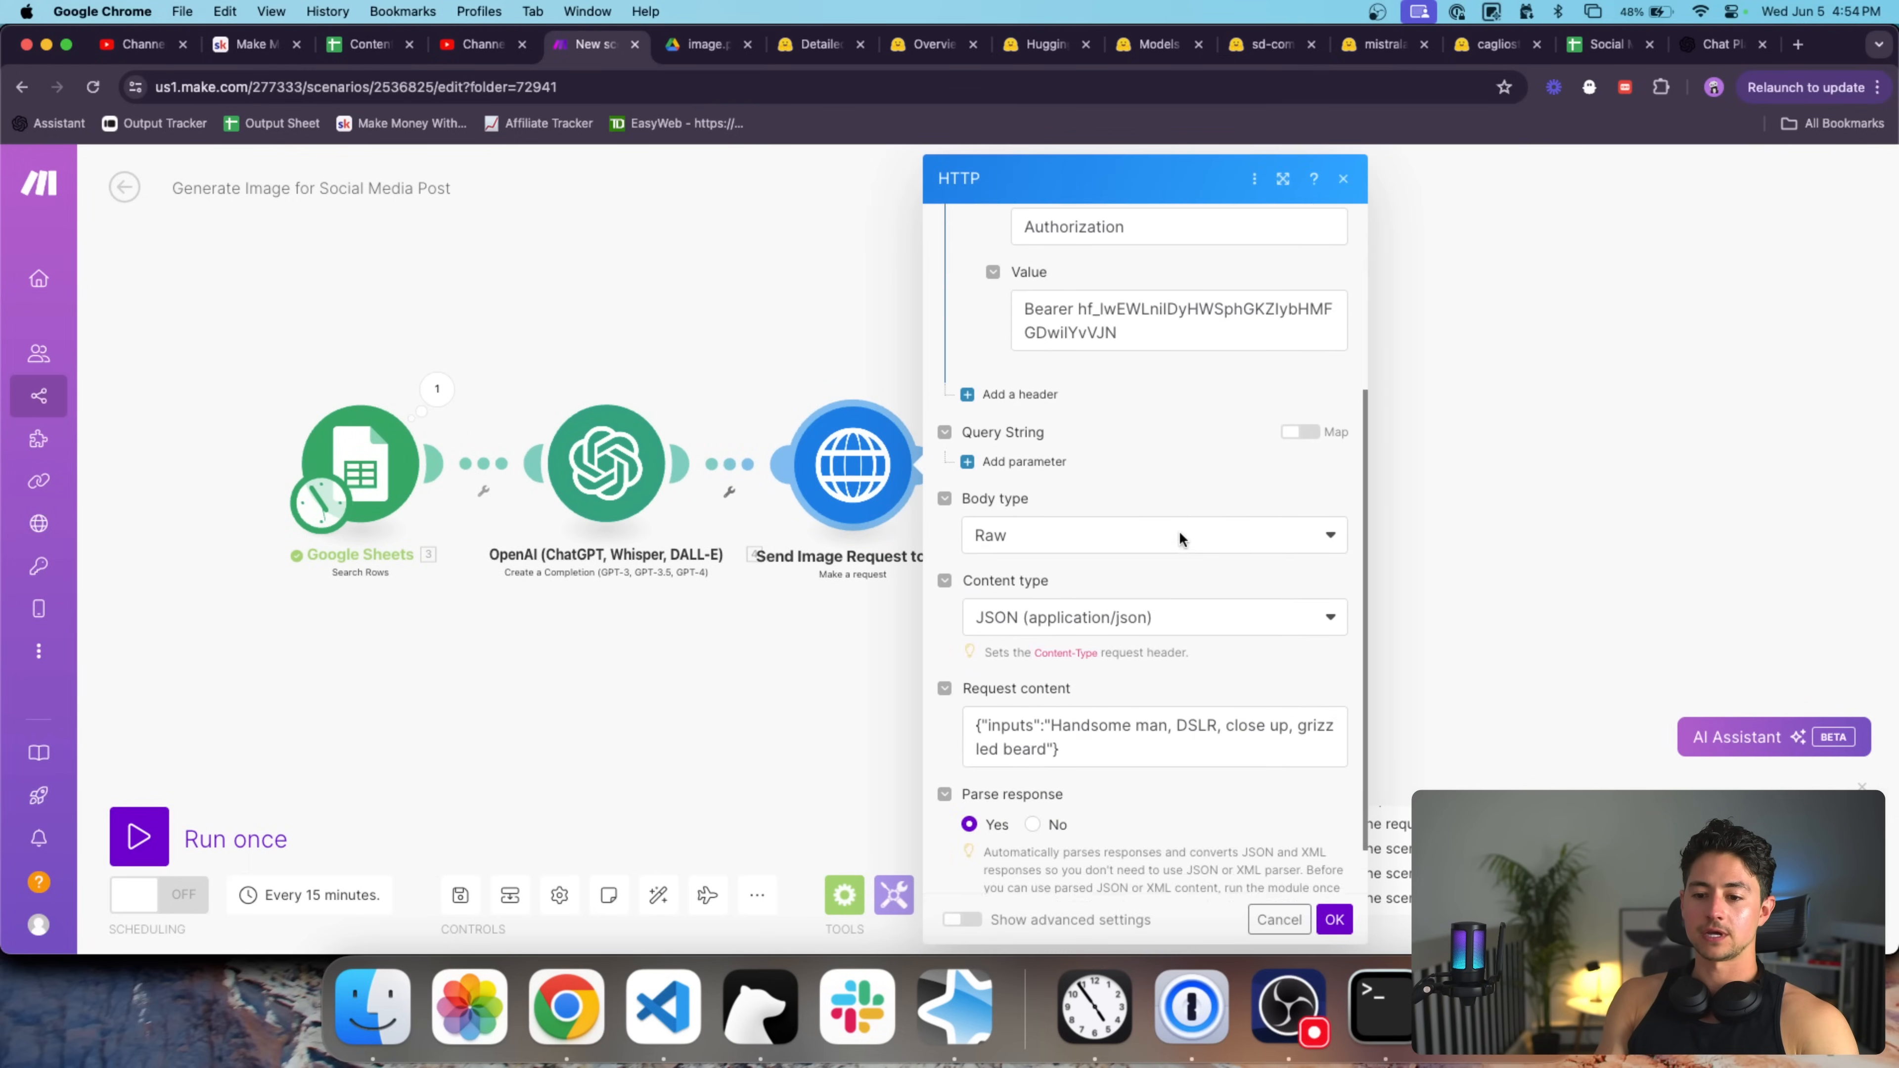
pyautogui.scroll(-2, 1180, 533)
pyautogui.click(1052, 670)
pyautogui.keyDown('shift'); pyautogui.click(1047, 695); pyautogui.keyUp('shift')
pyautogui.press('BackSpace')
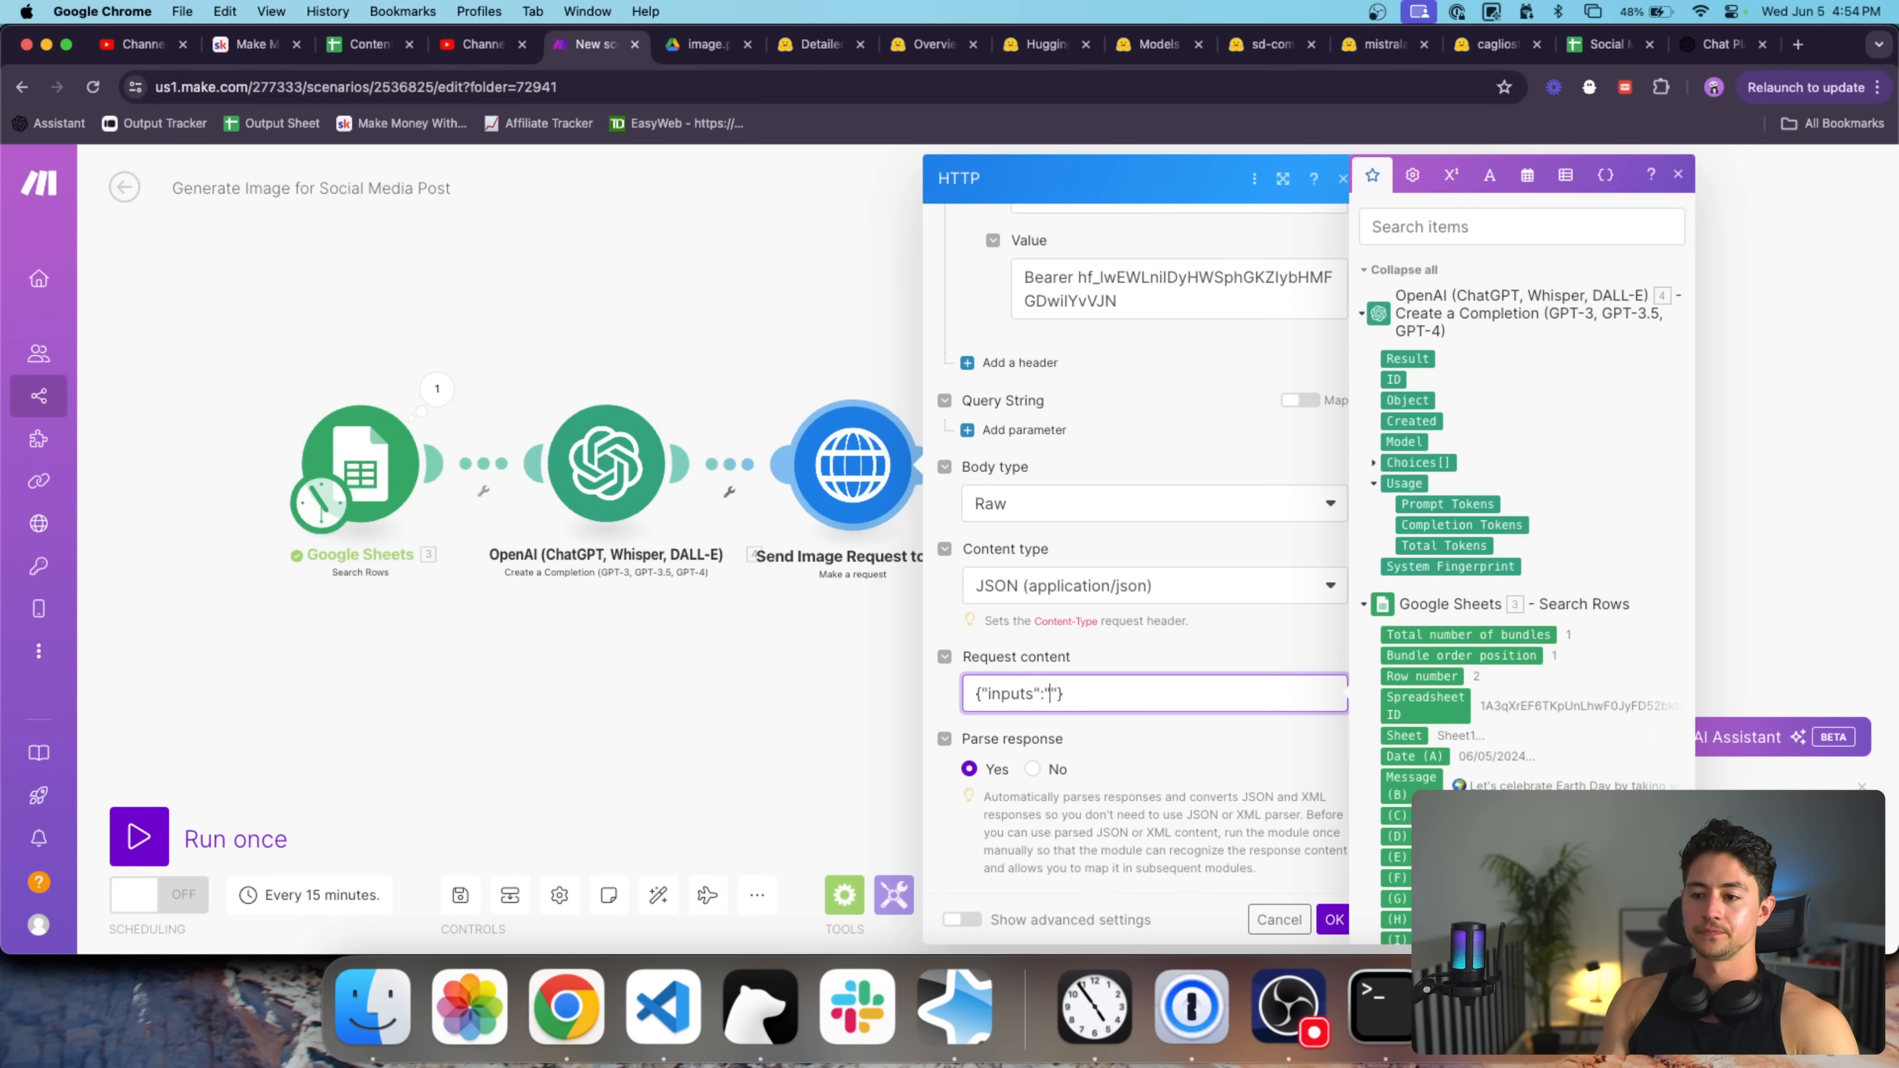
pyautogui.click(1407, 359)
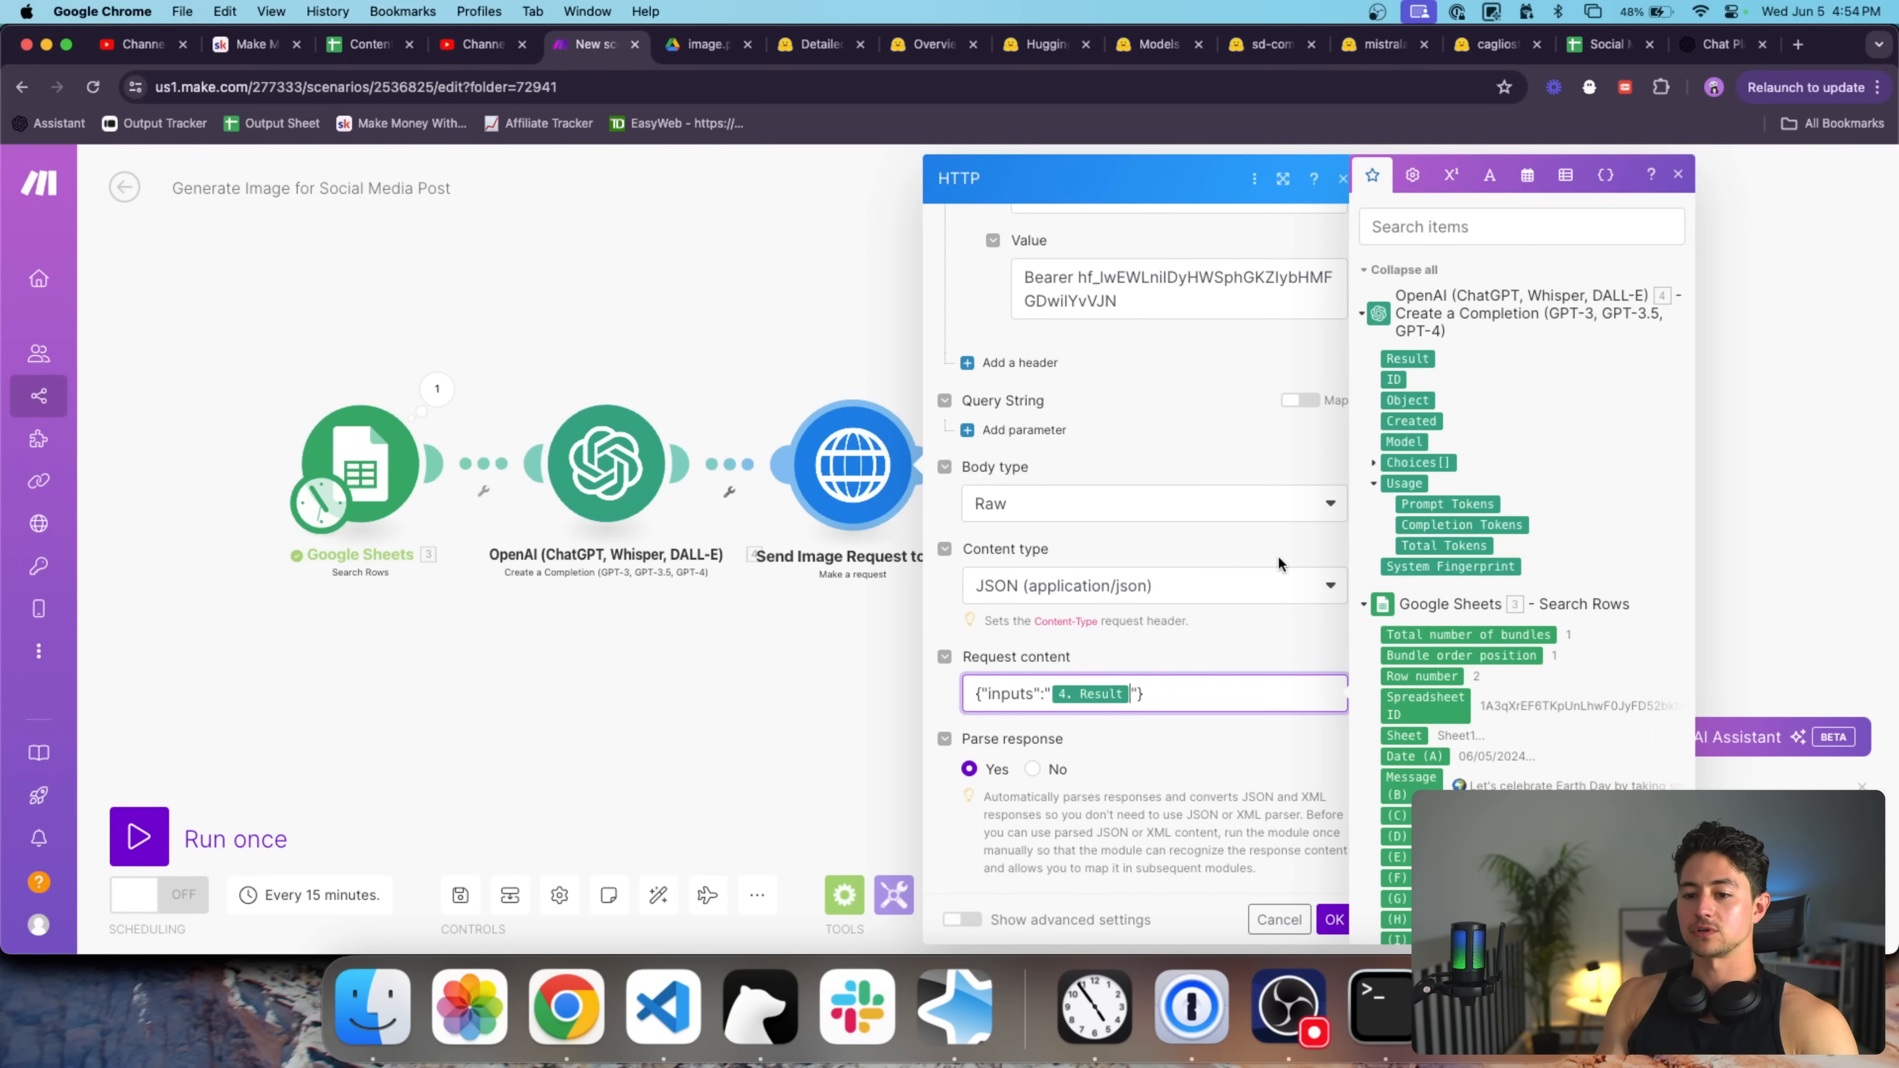
pyautogui.click(1305, 631)
pyautogui.scroll(5, 1255, 589)
pyautogui.scroll(-5, 1255, 582)
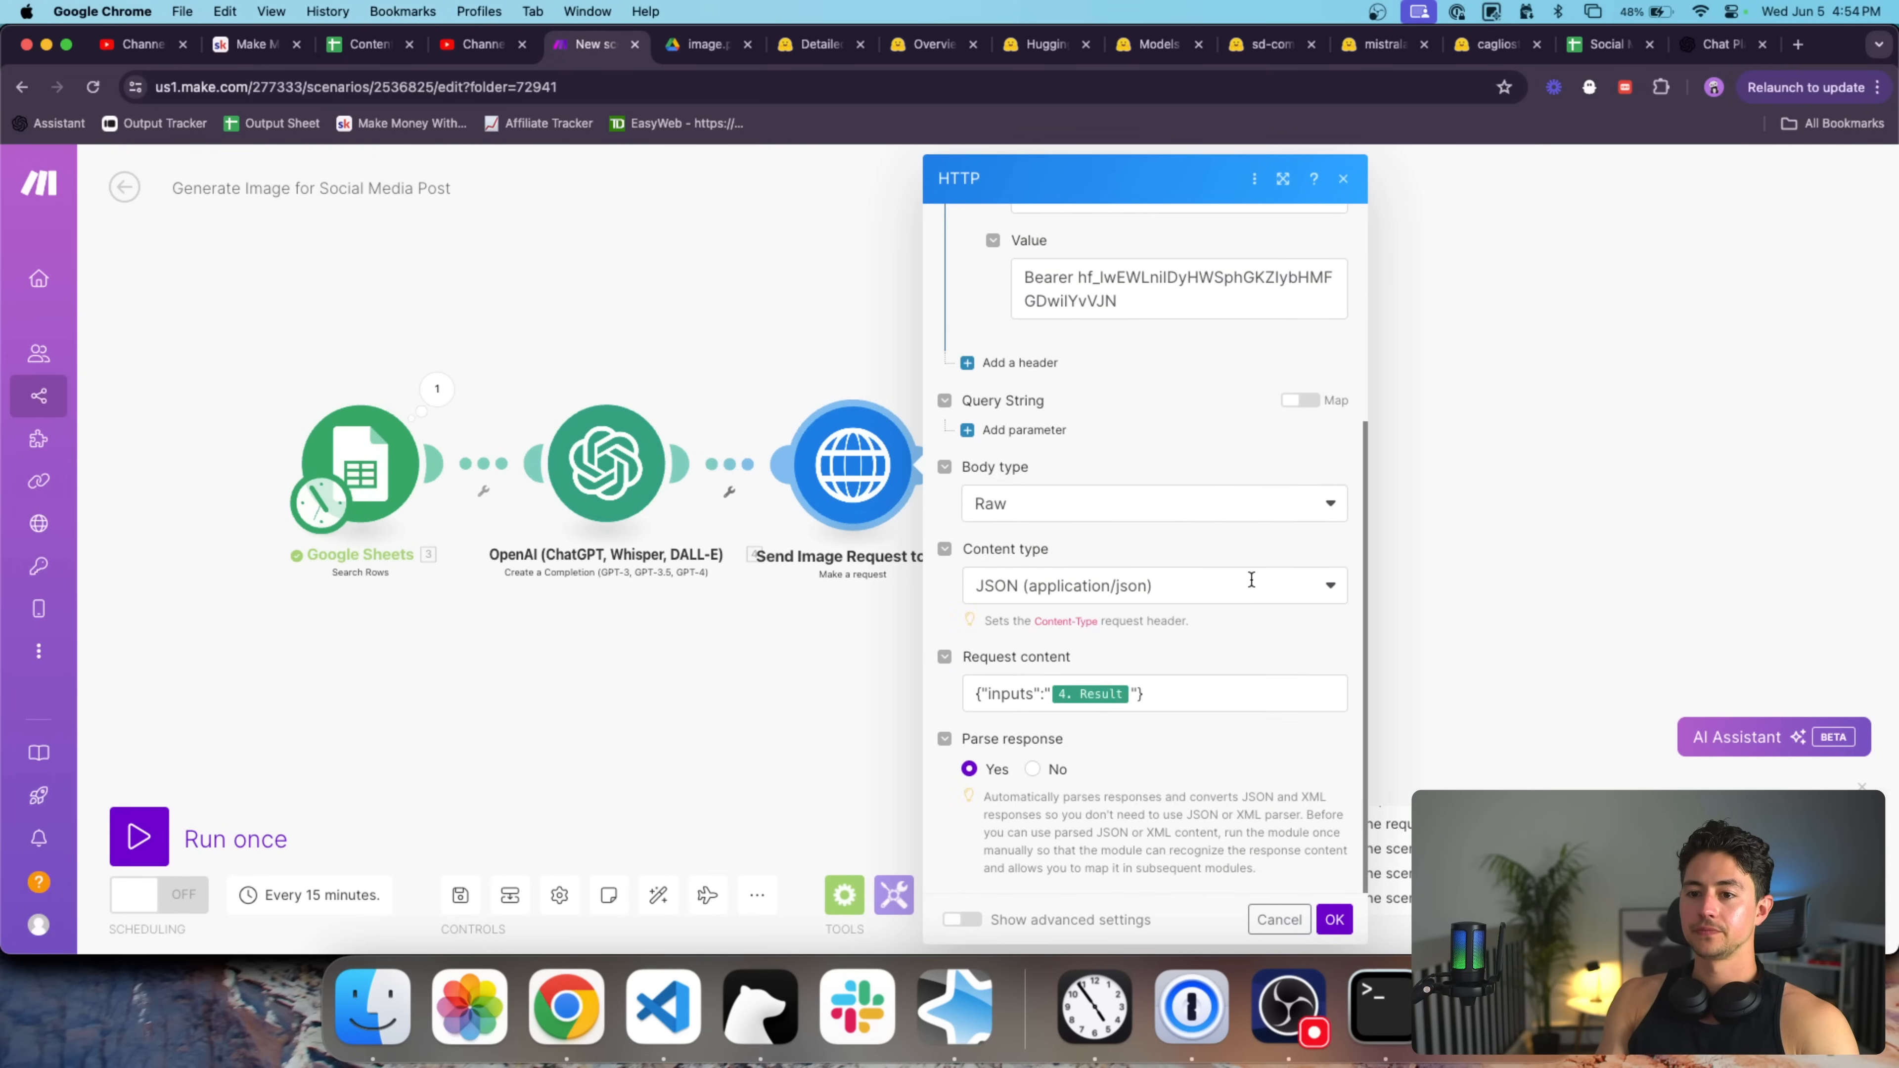
pyautogui.click(1335, 919)
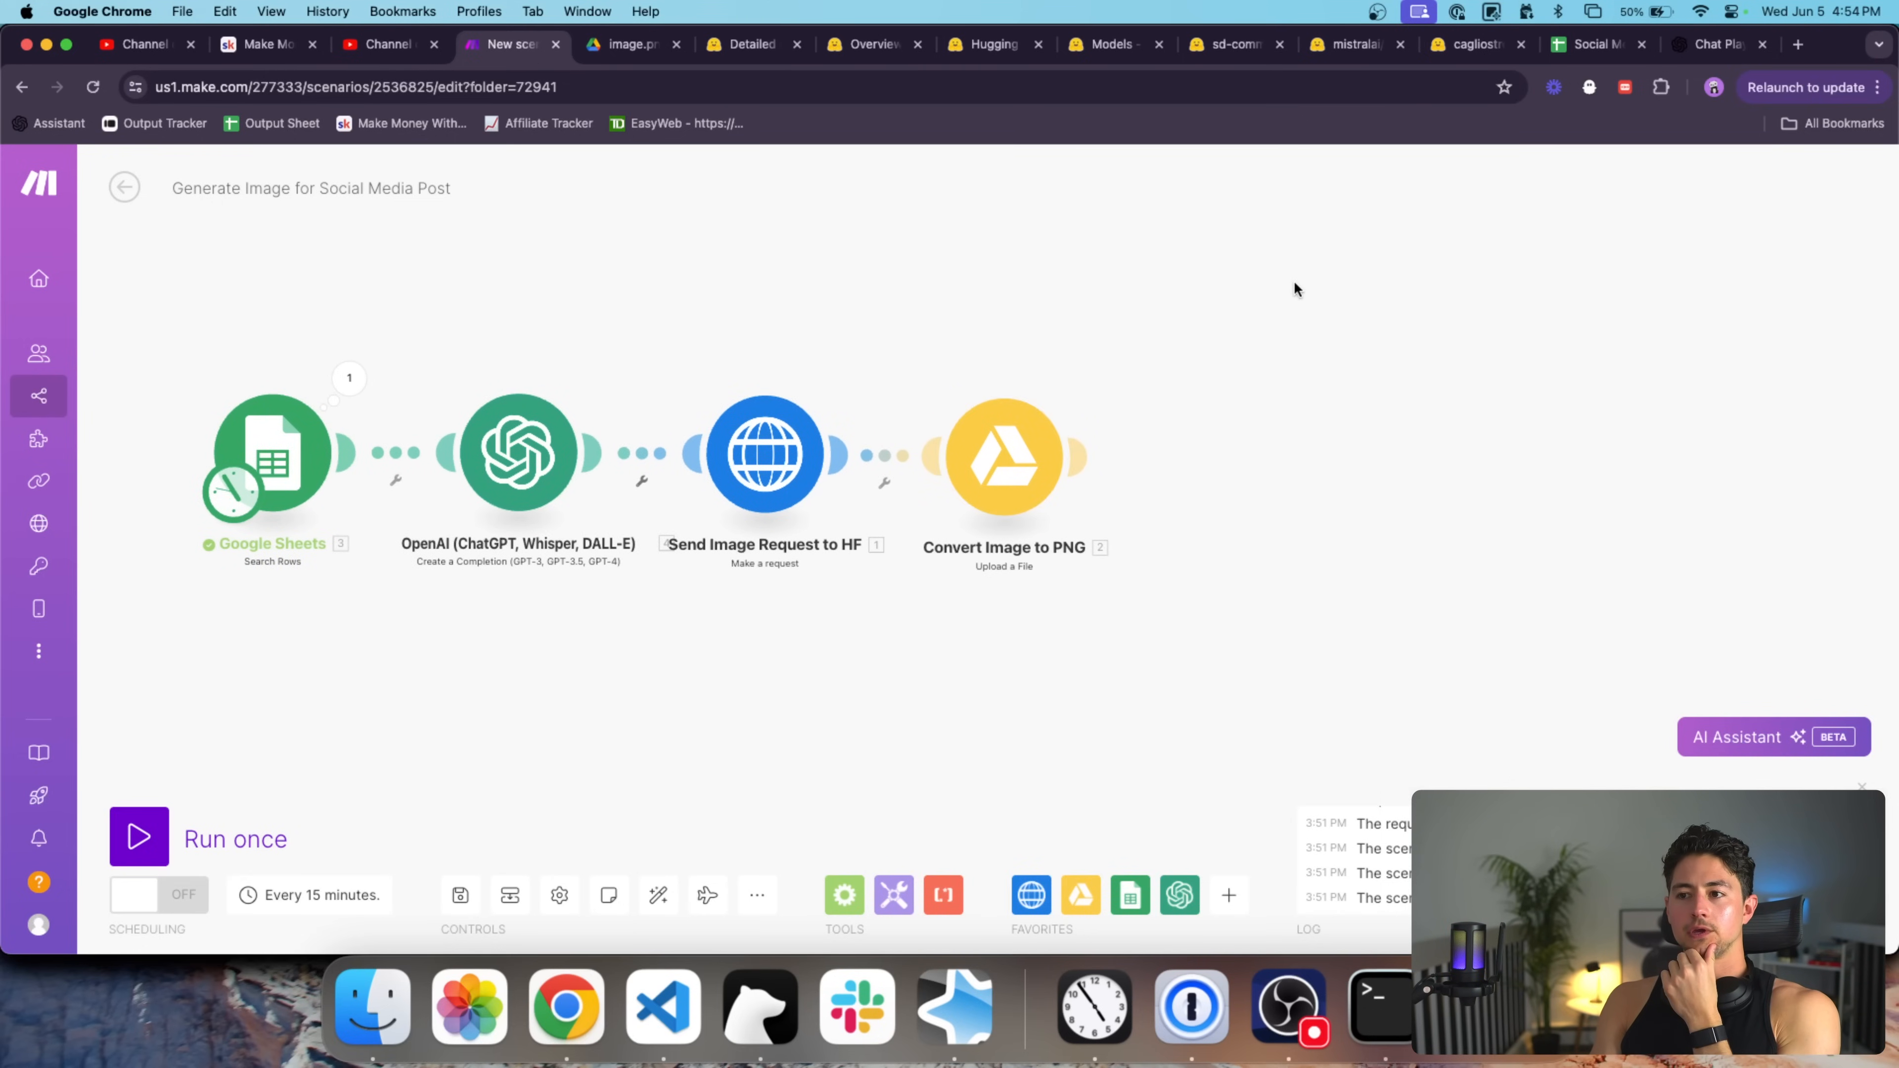
# Run the scenario once, reviewing OpenAI's tree-planting image prompt and the HF request's status 200 output.
pyautogui.moveTo(1584, 48); pyautogui.dragTo(771, 56)
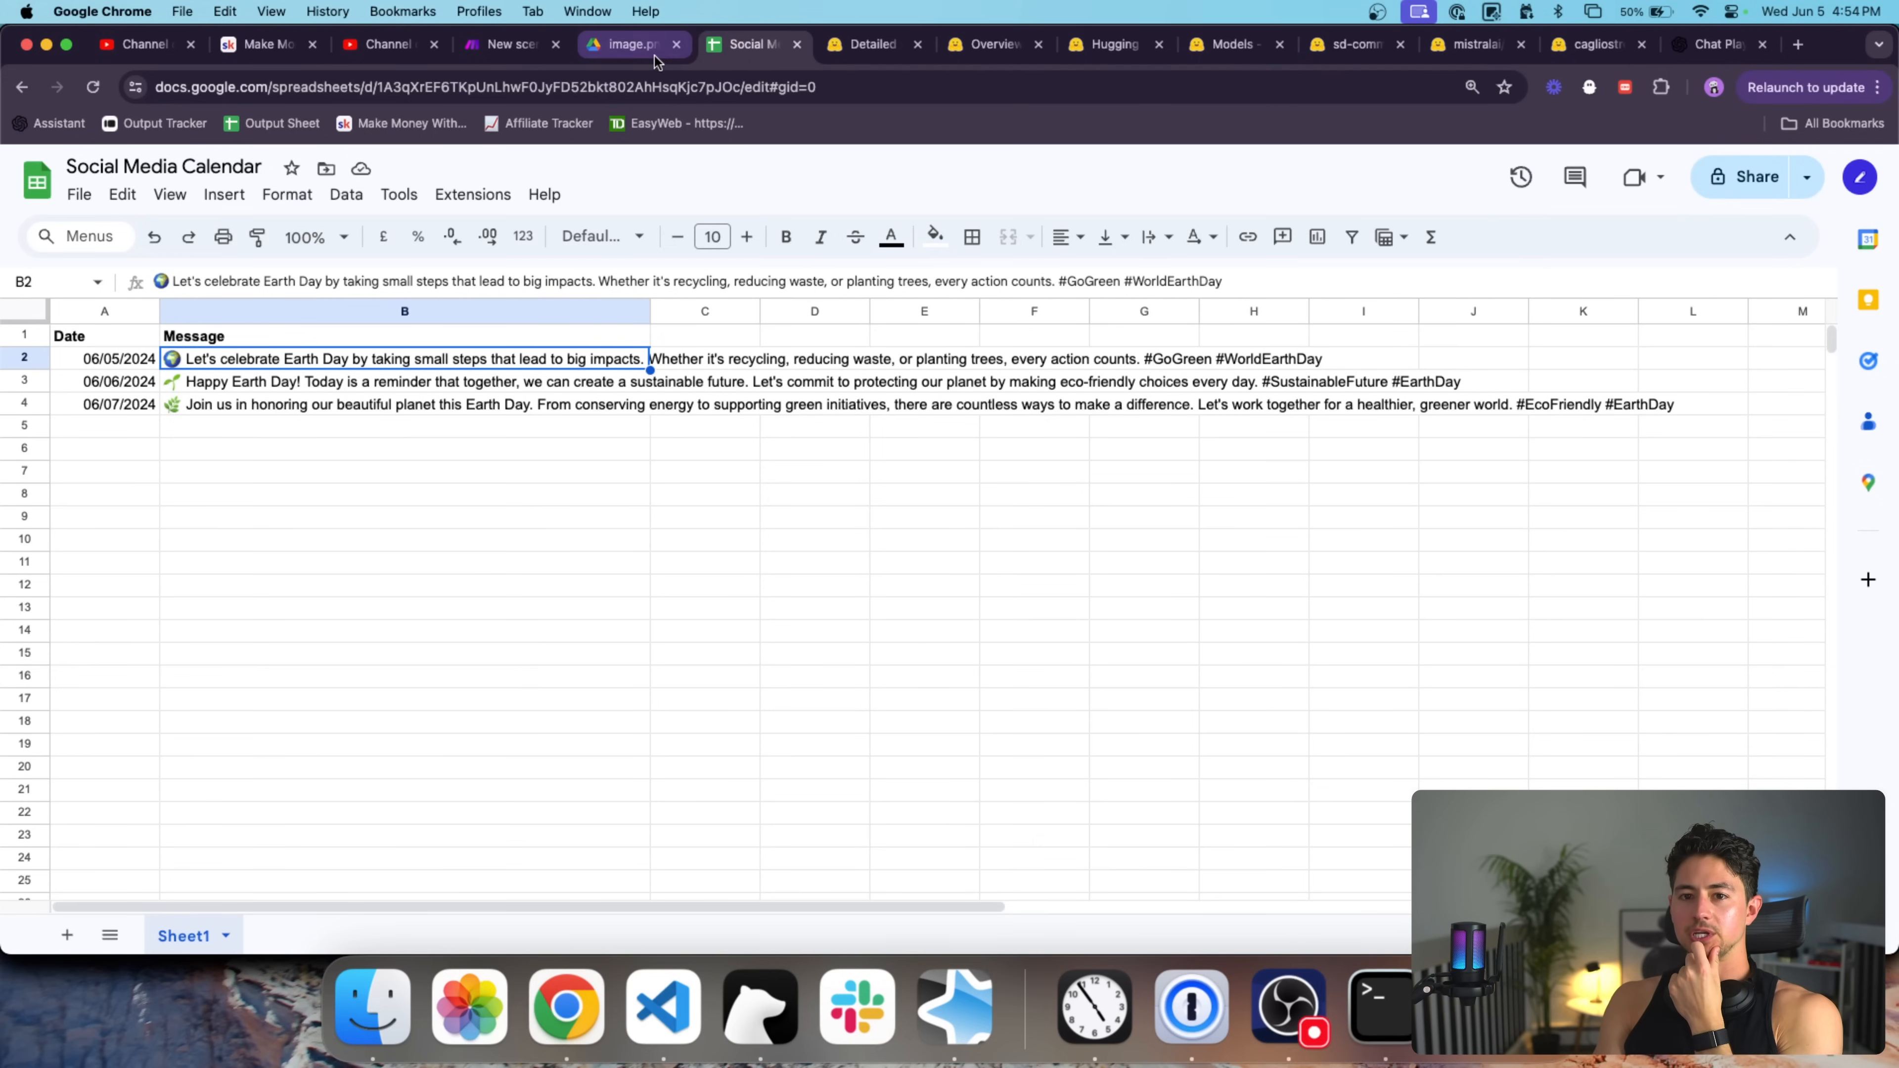
pyautogui.click(507, 50)
pyautogui.click(139, 836)
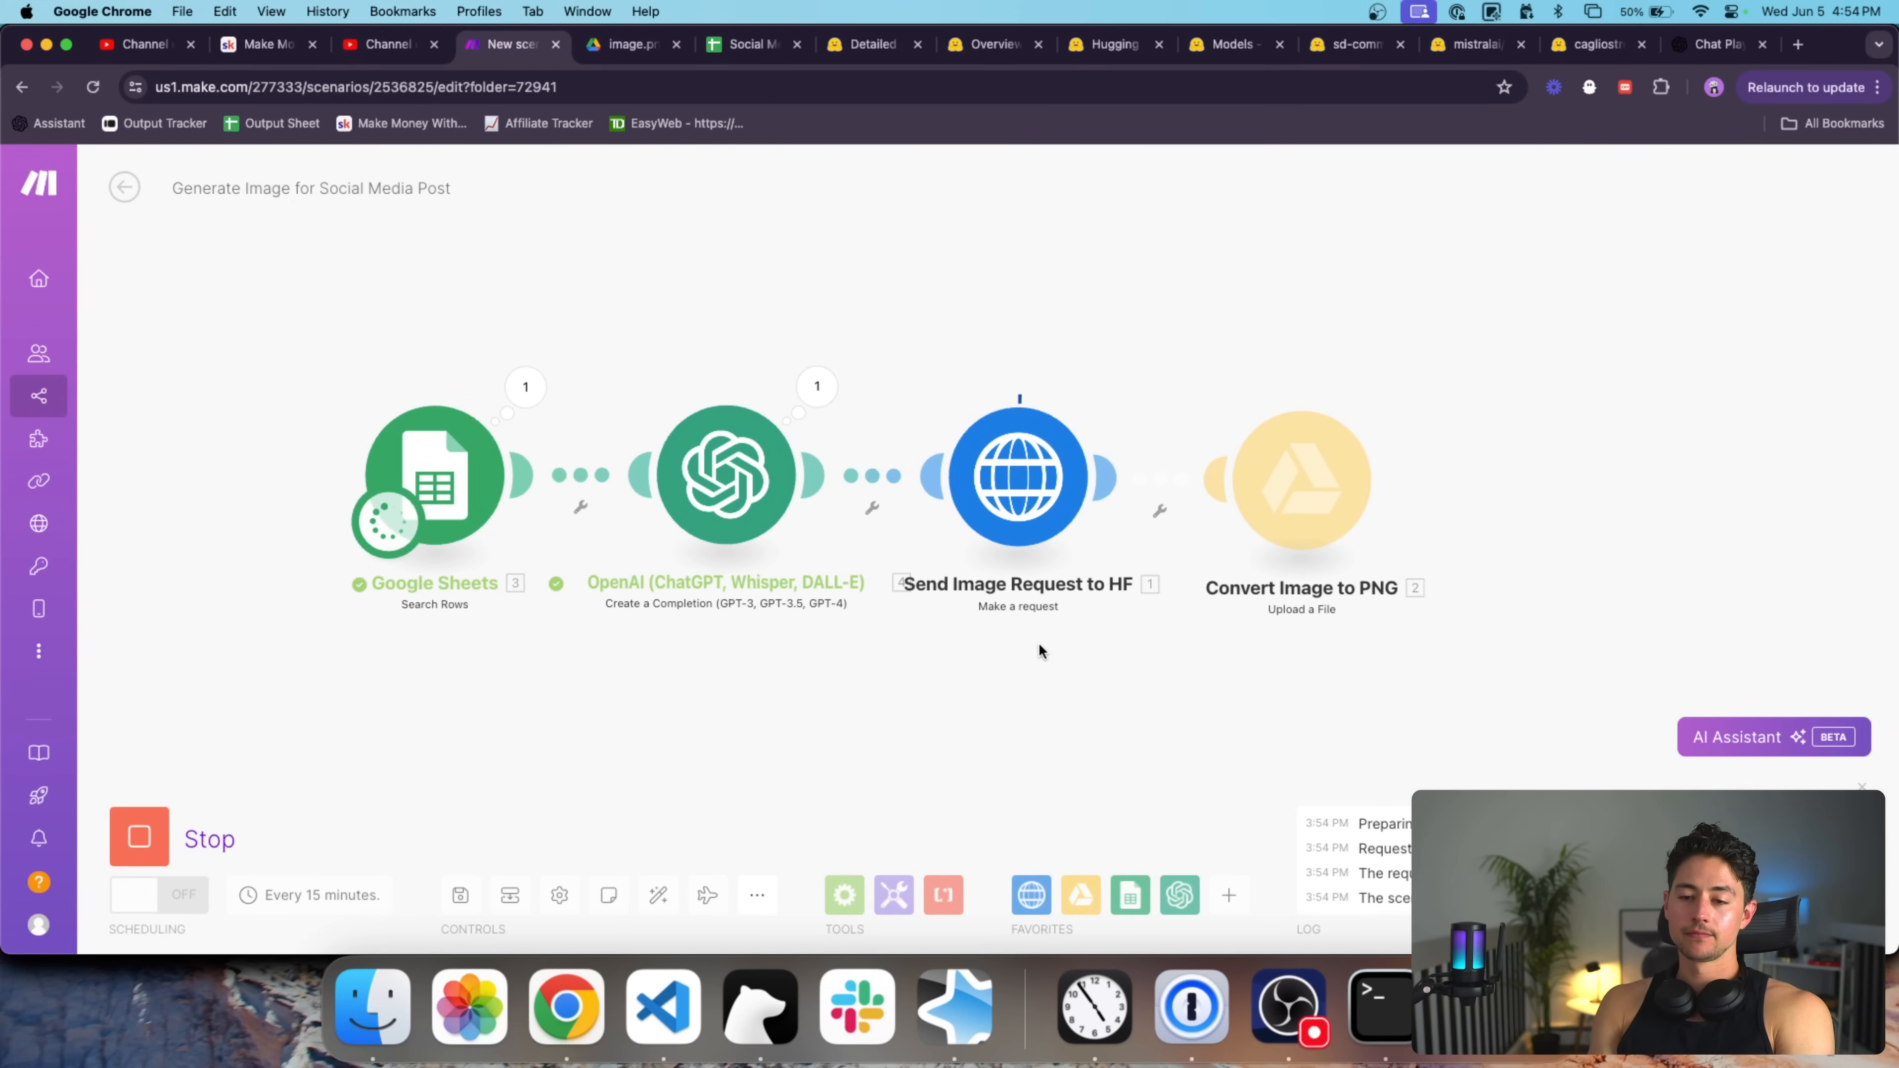
pyautogui.click(685, 387)
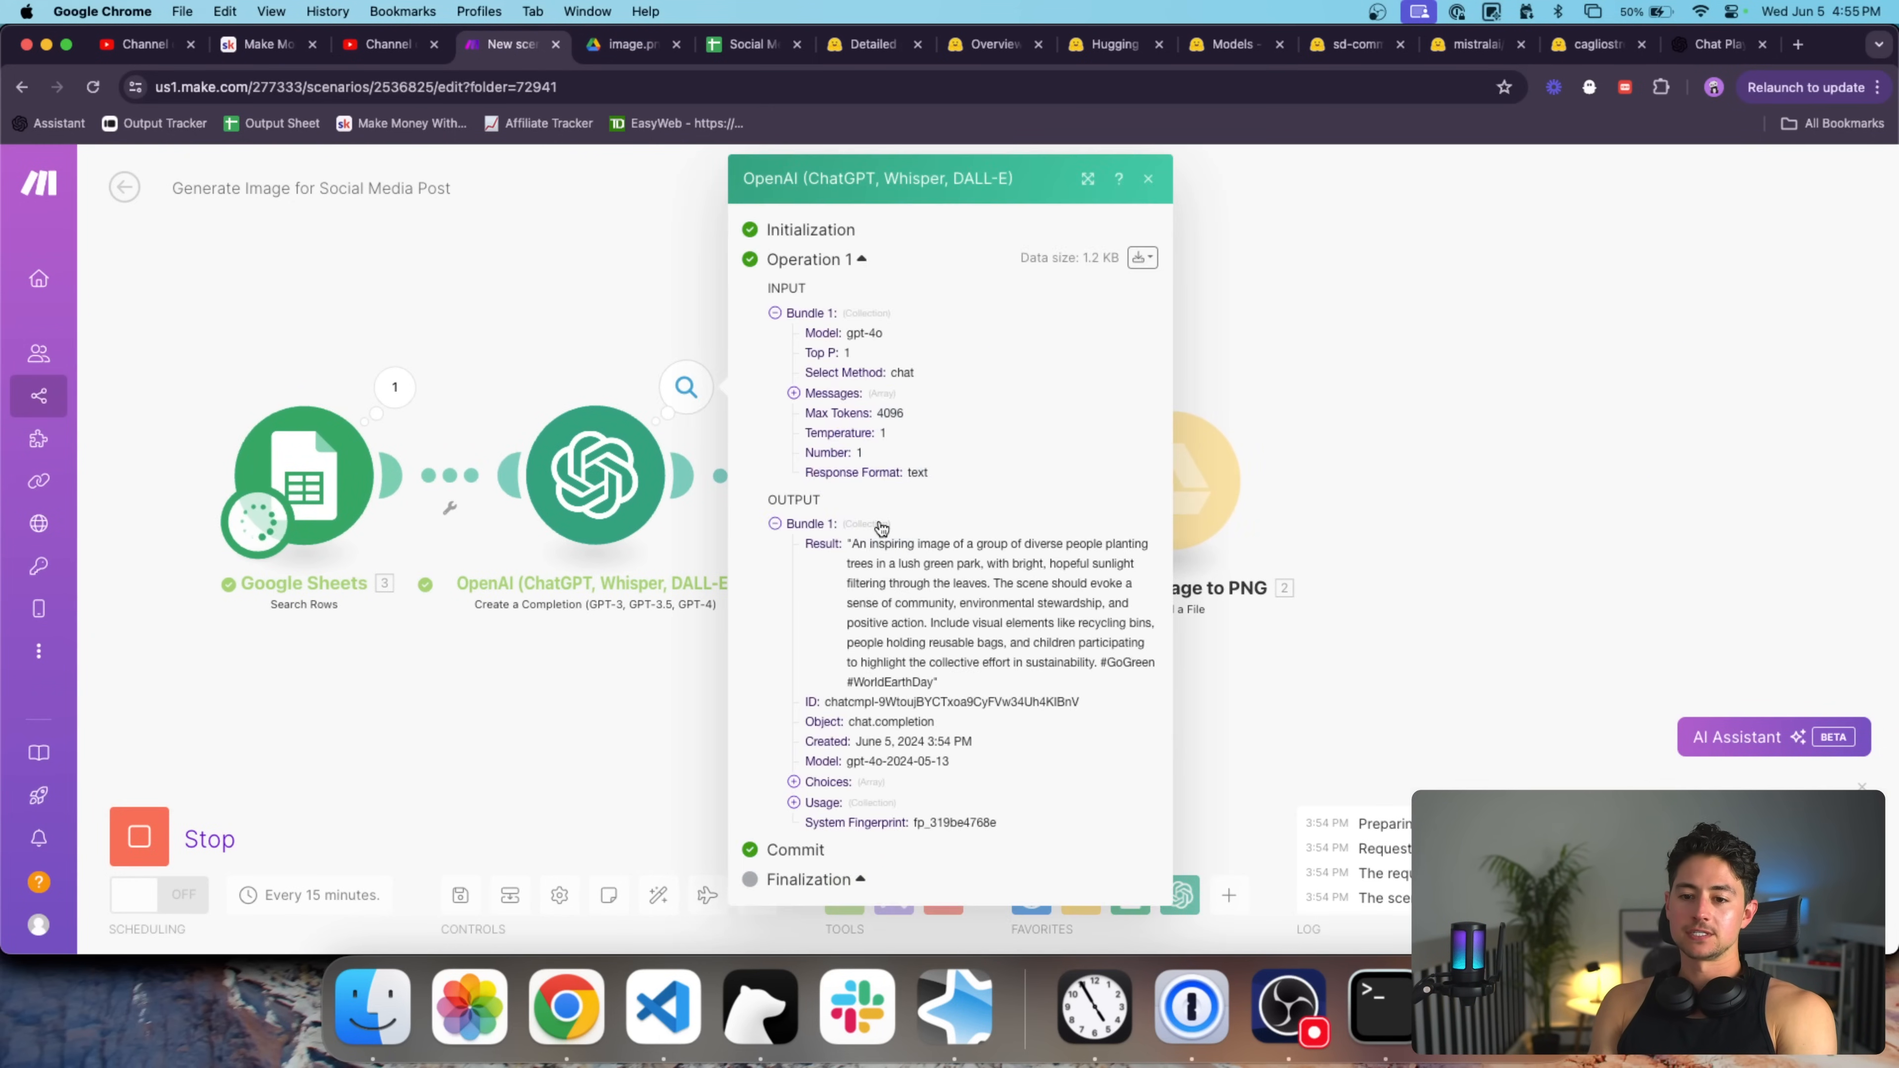
pyautogui.tripleClick(972, 580)
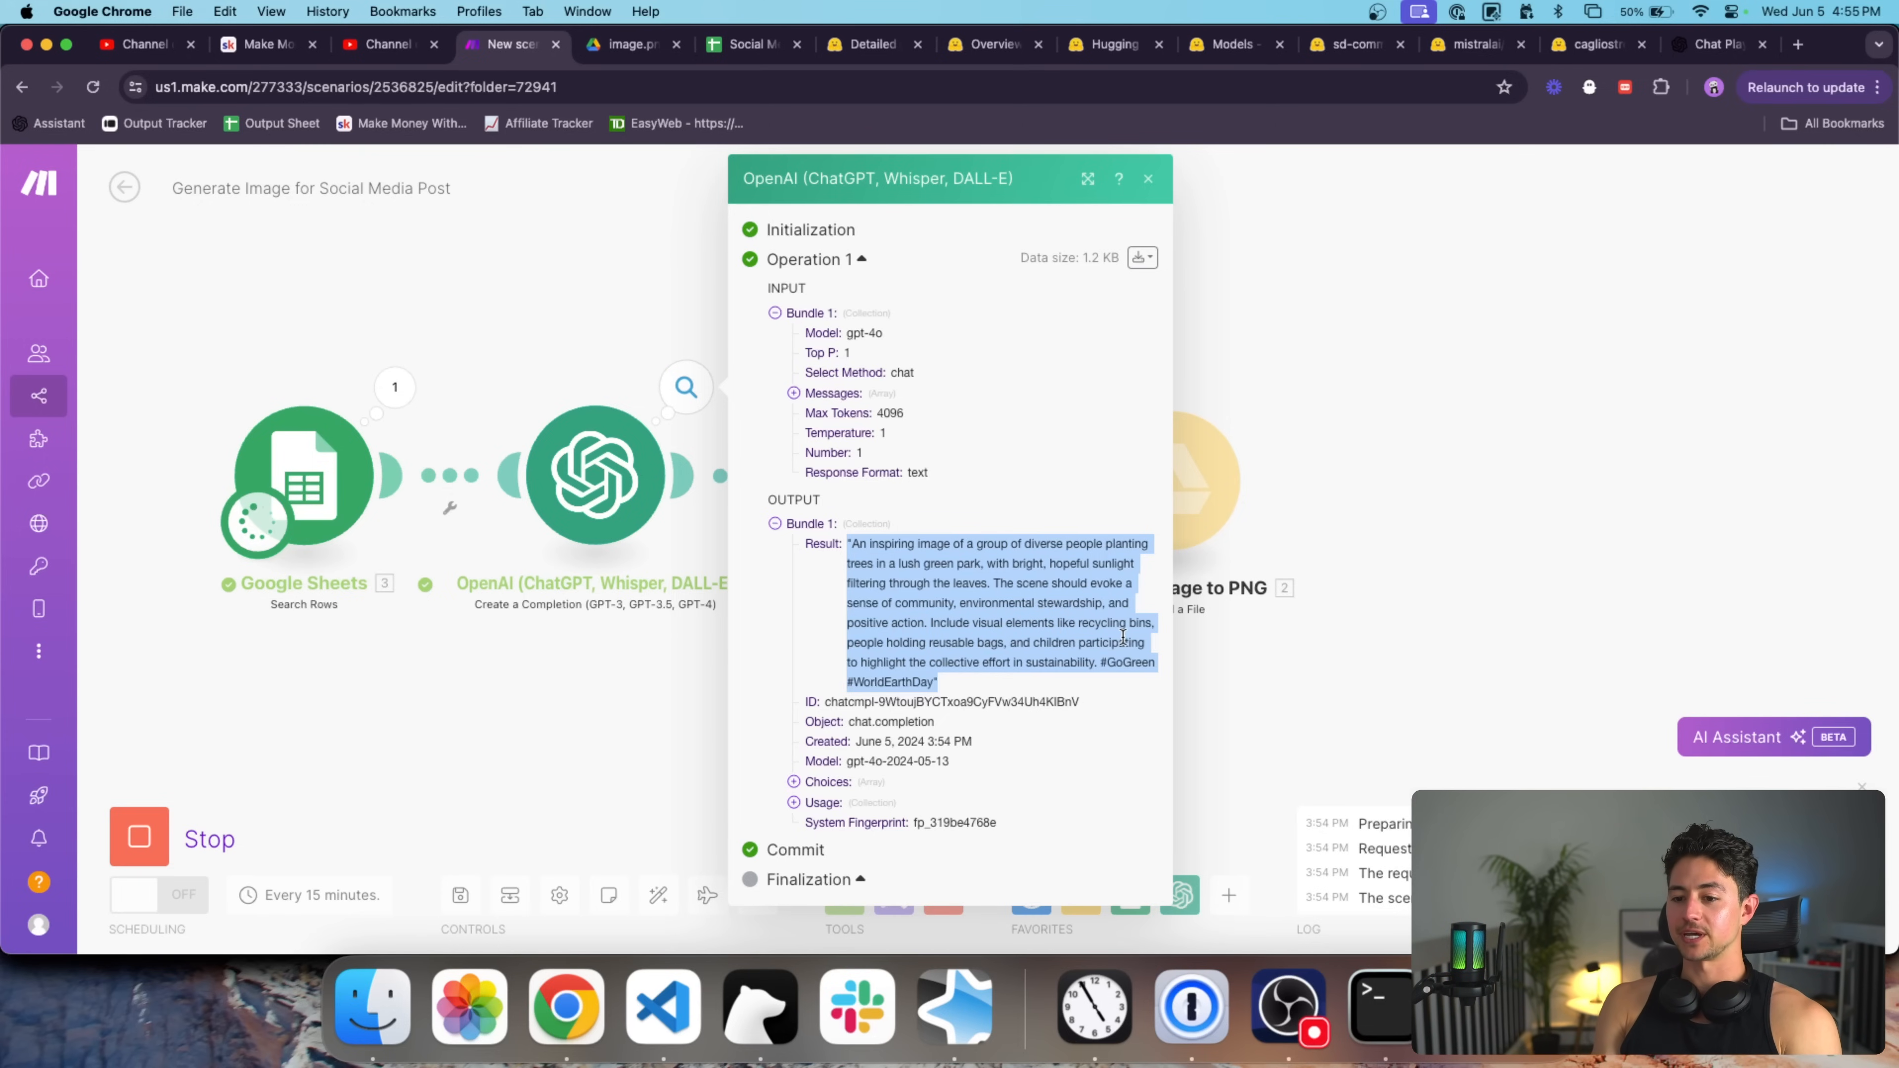
pyautogui.click(663, 682)
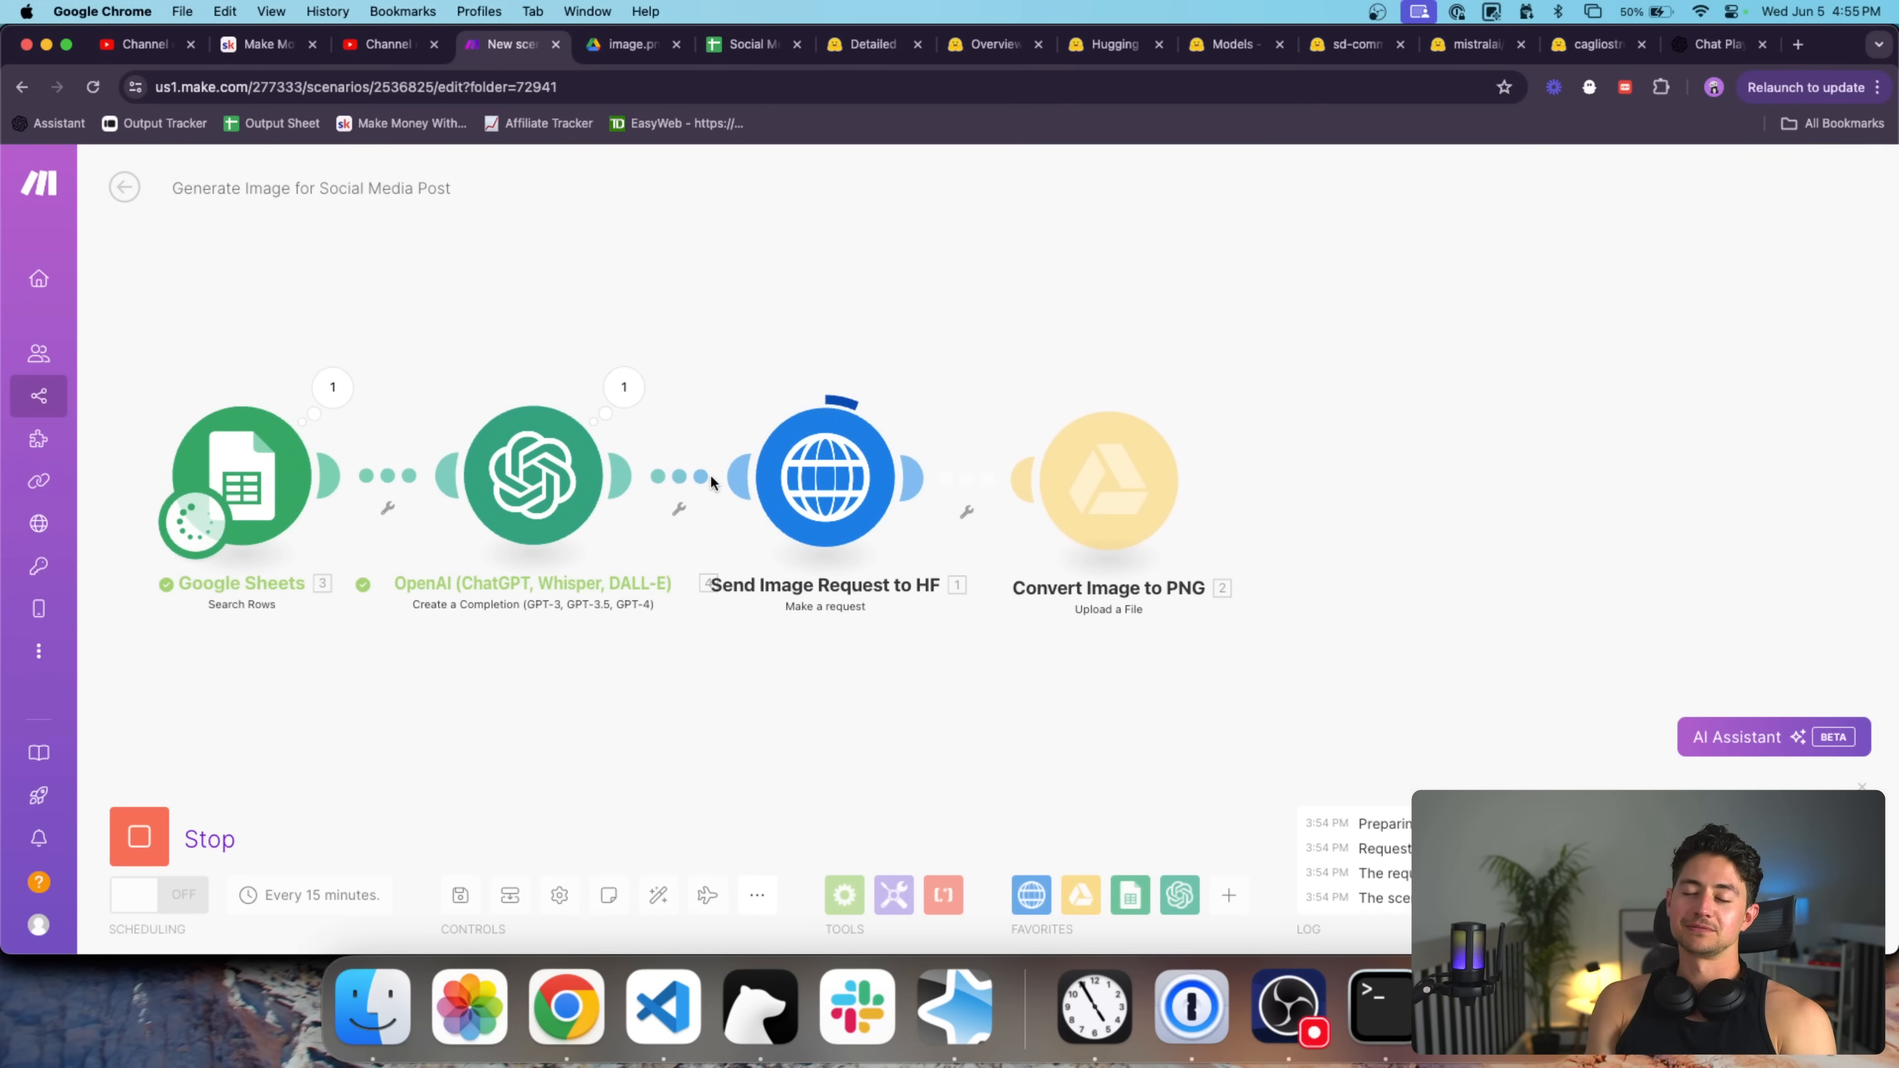
pyautogui.click(624, 386)
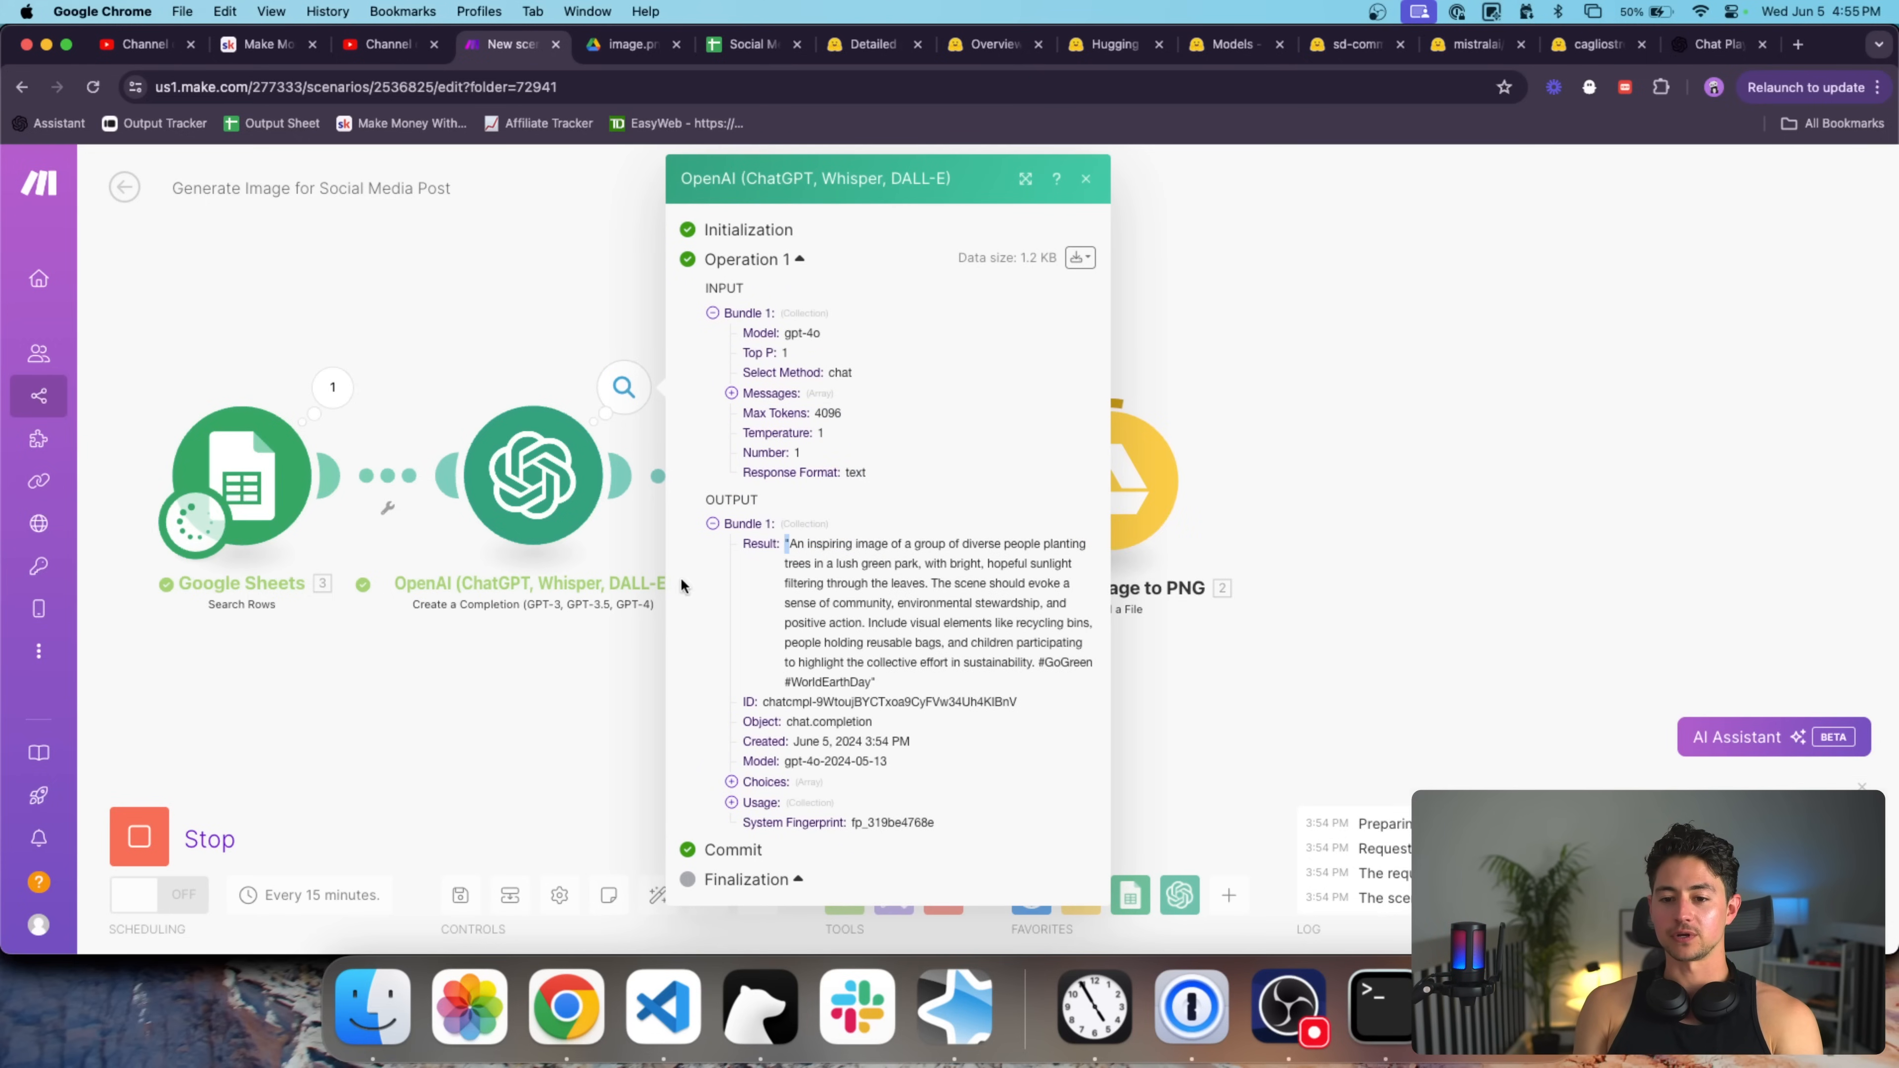
pyautogui.press('Escape')
pyautogui.click(908, 395)
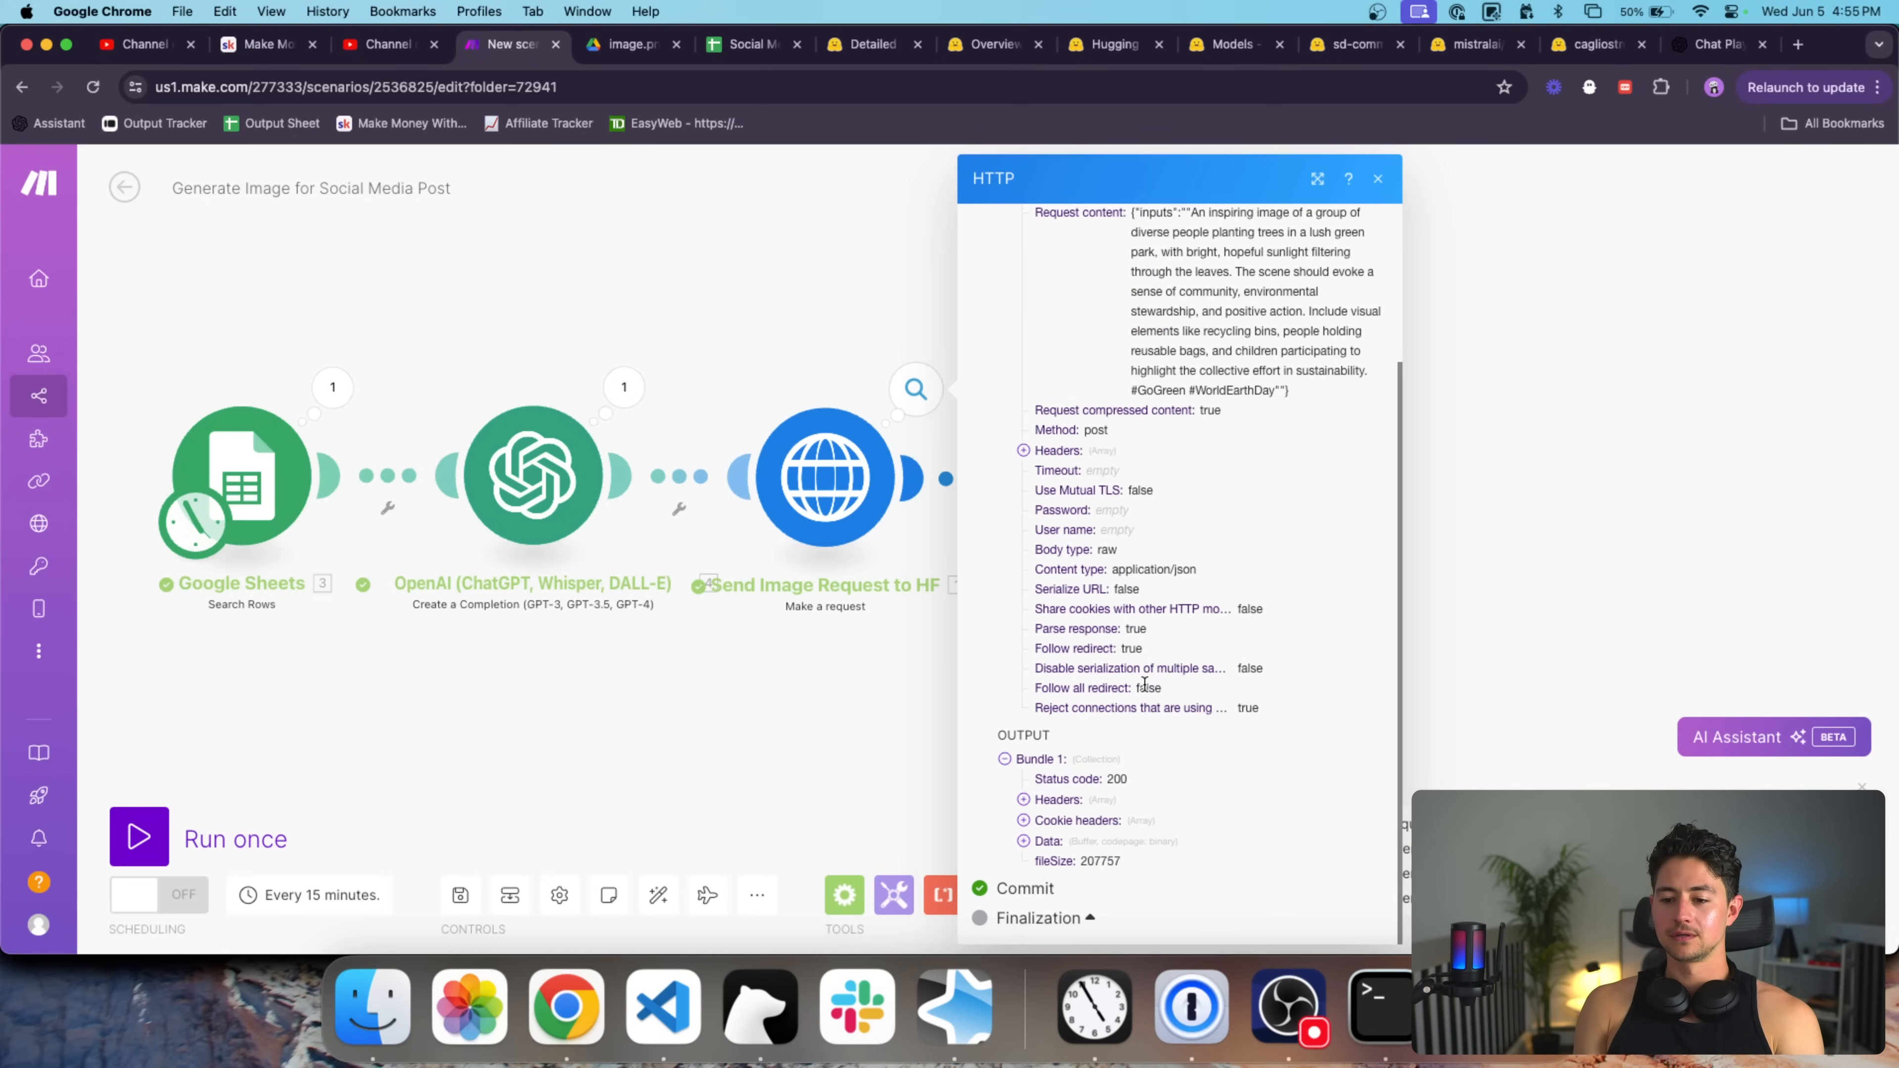
# Try the Google Drive upload's content link, closing the access-denied page it returns.
pyautogui.press('Escape')
pyautogui.hscroll(5, 948, 607)
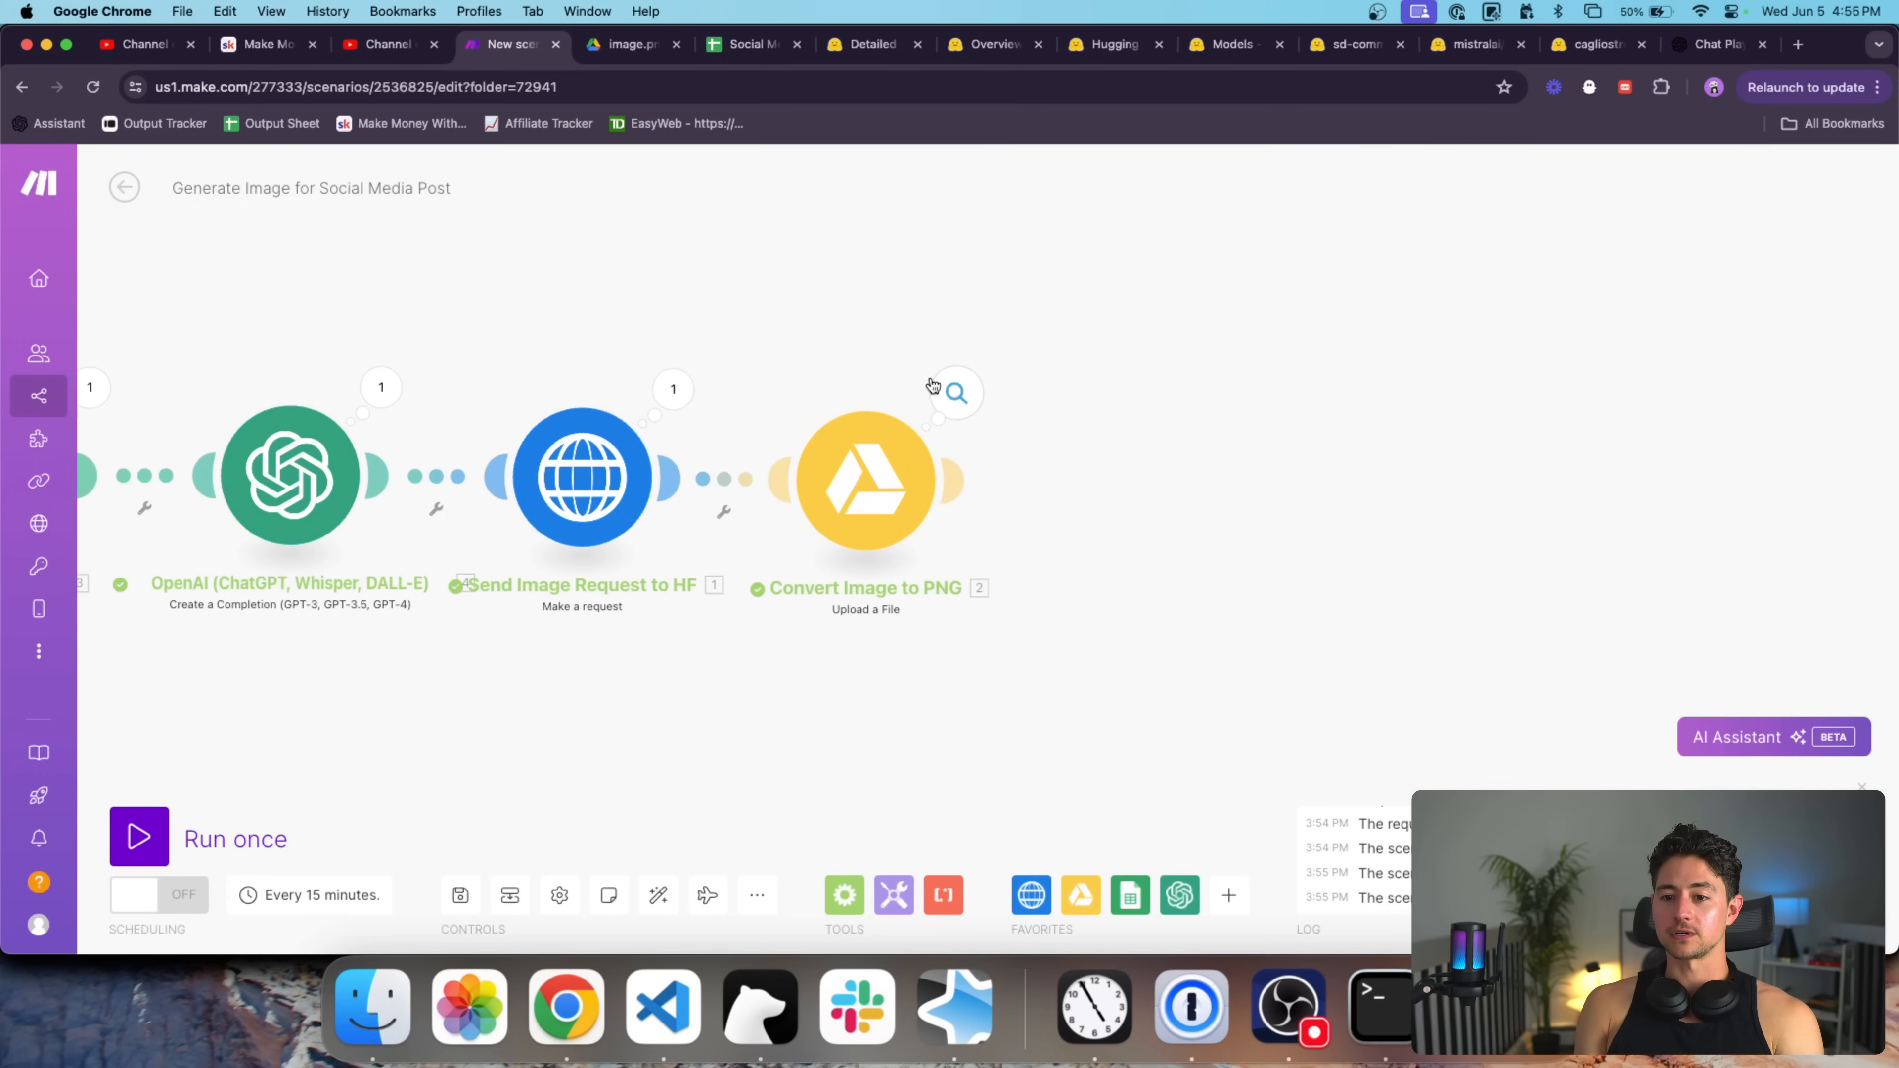
pyautogui.click(956, 392)
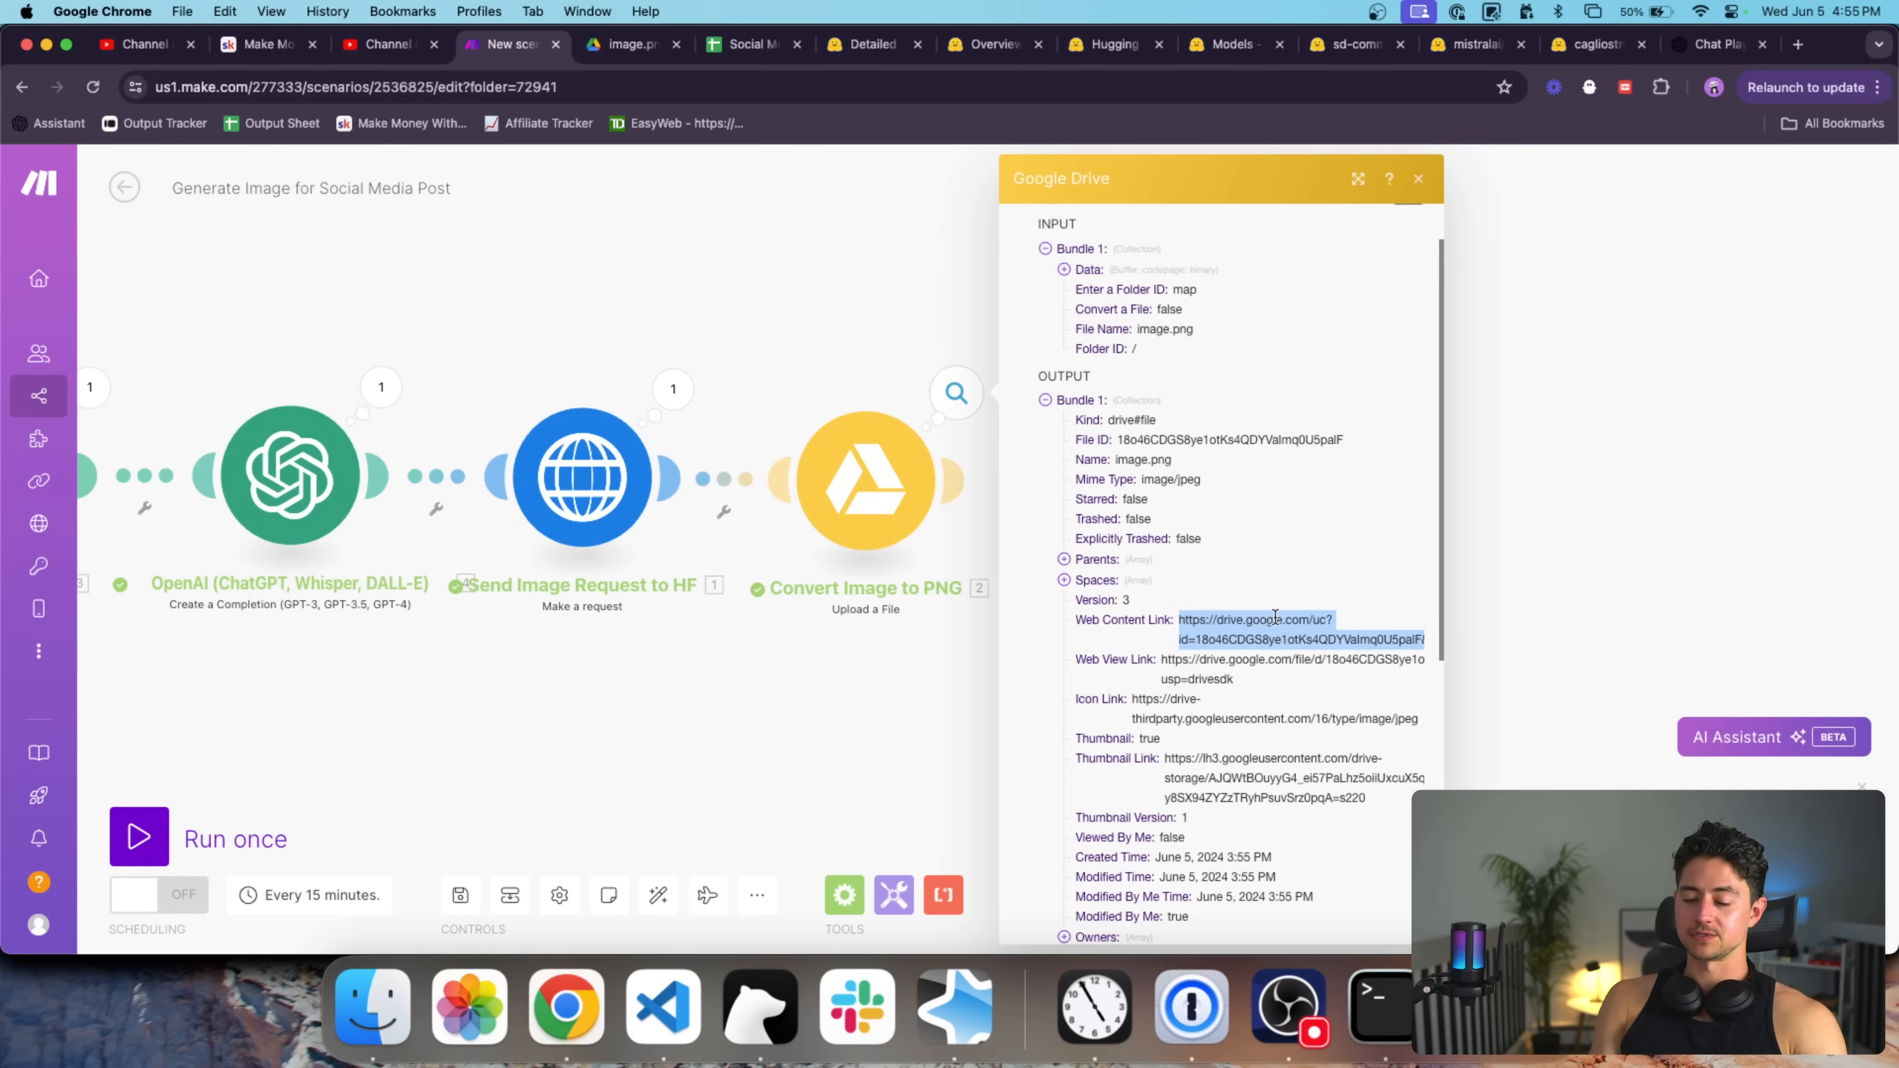
pyautogui.click(1275, 618)
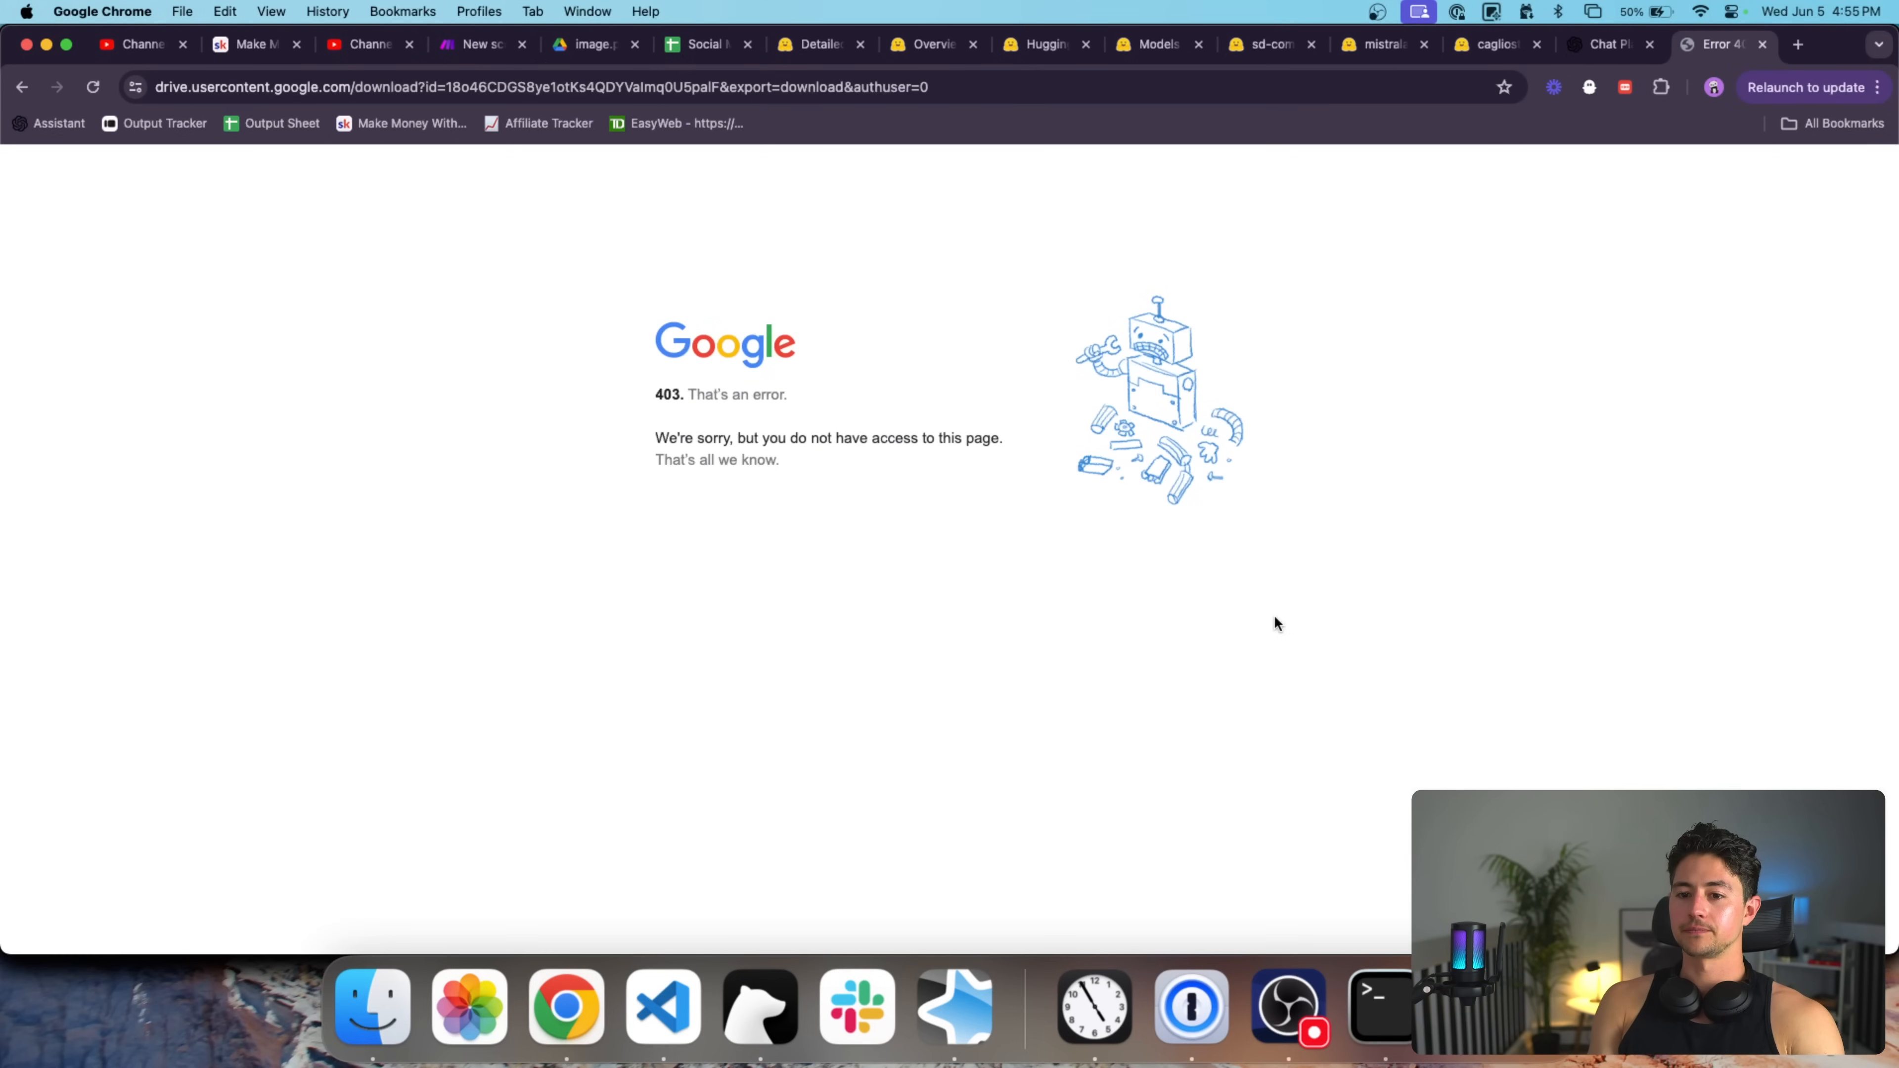
pyautogui.press('super+w')
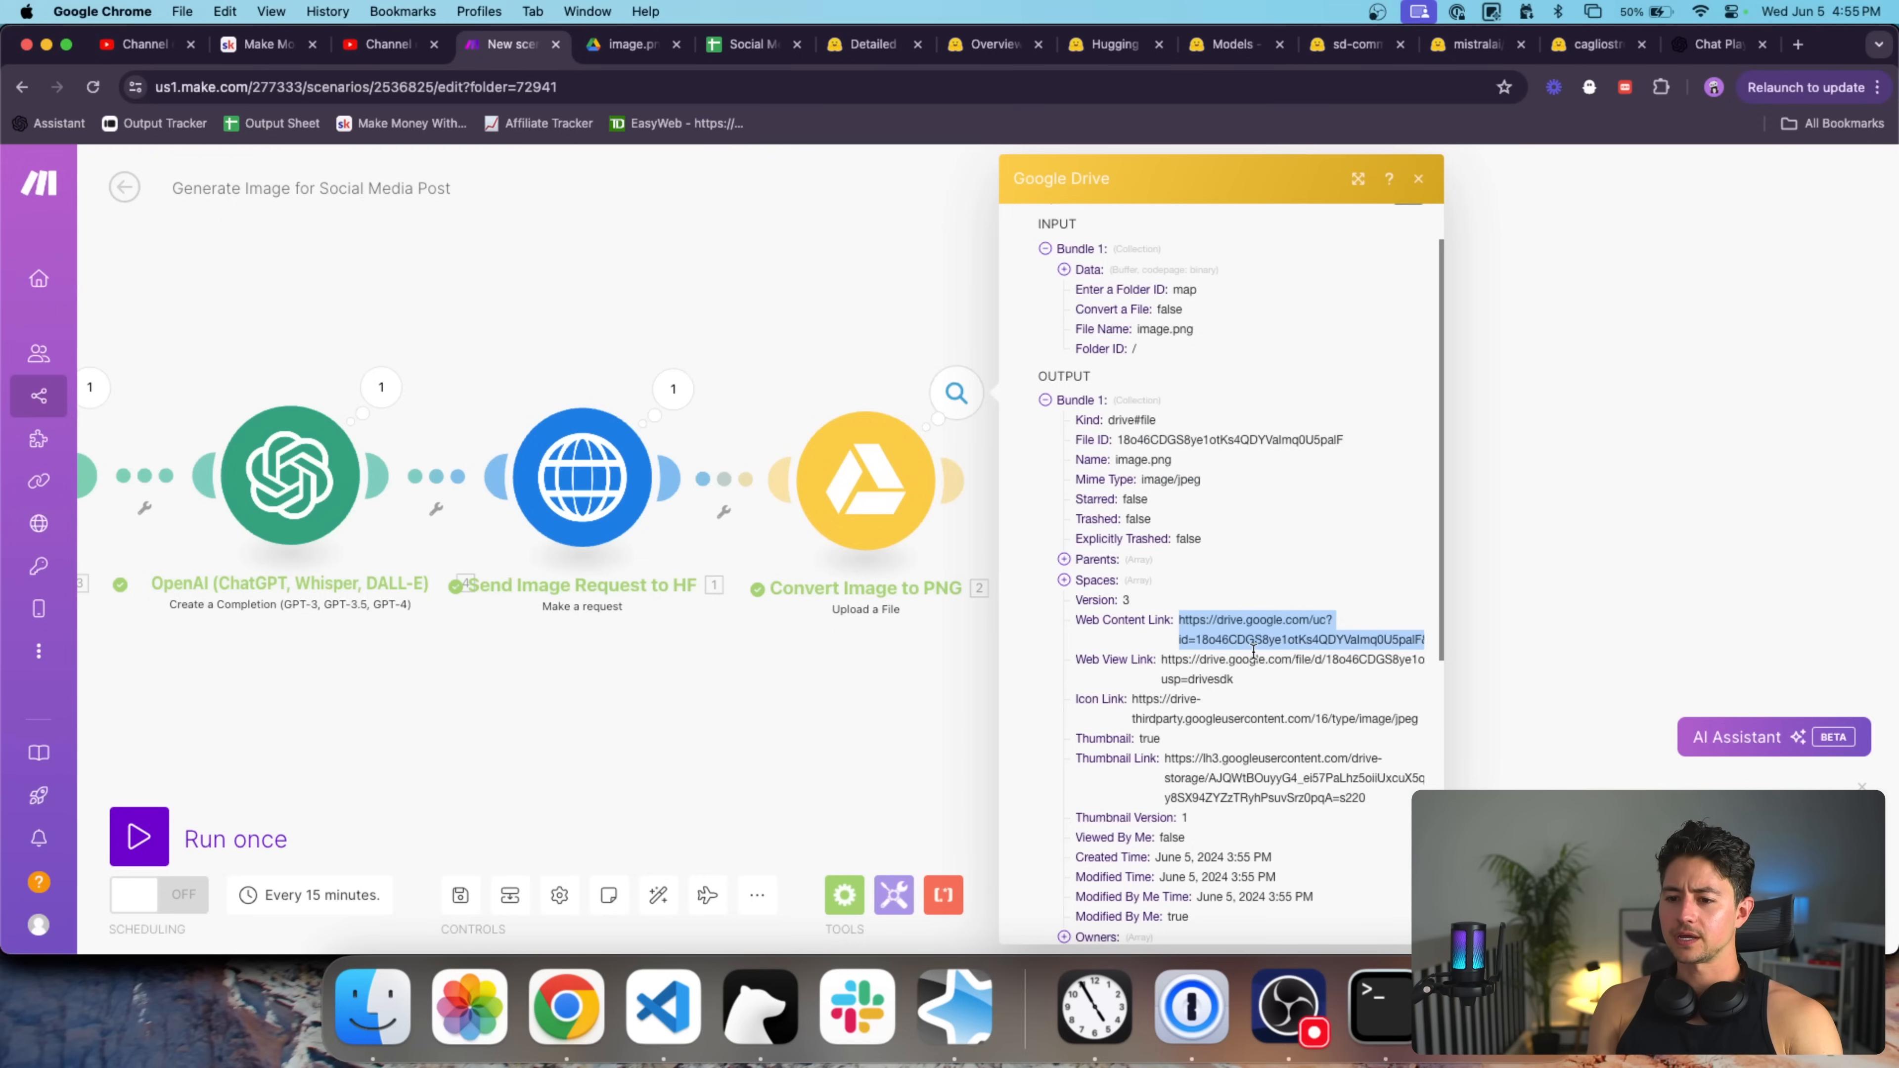
# Copy the uploaded image.png's Web View Link and open it in a new tab.
pyautogui.doubleClick(1253, 658)
pyautogui.tripleClick(1254, 650)
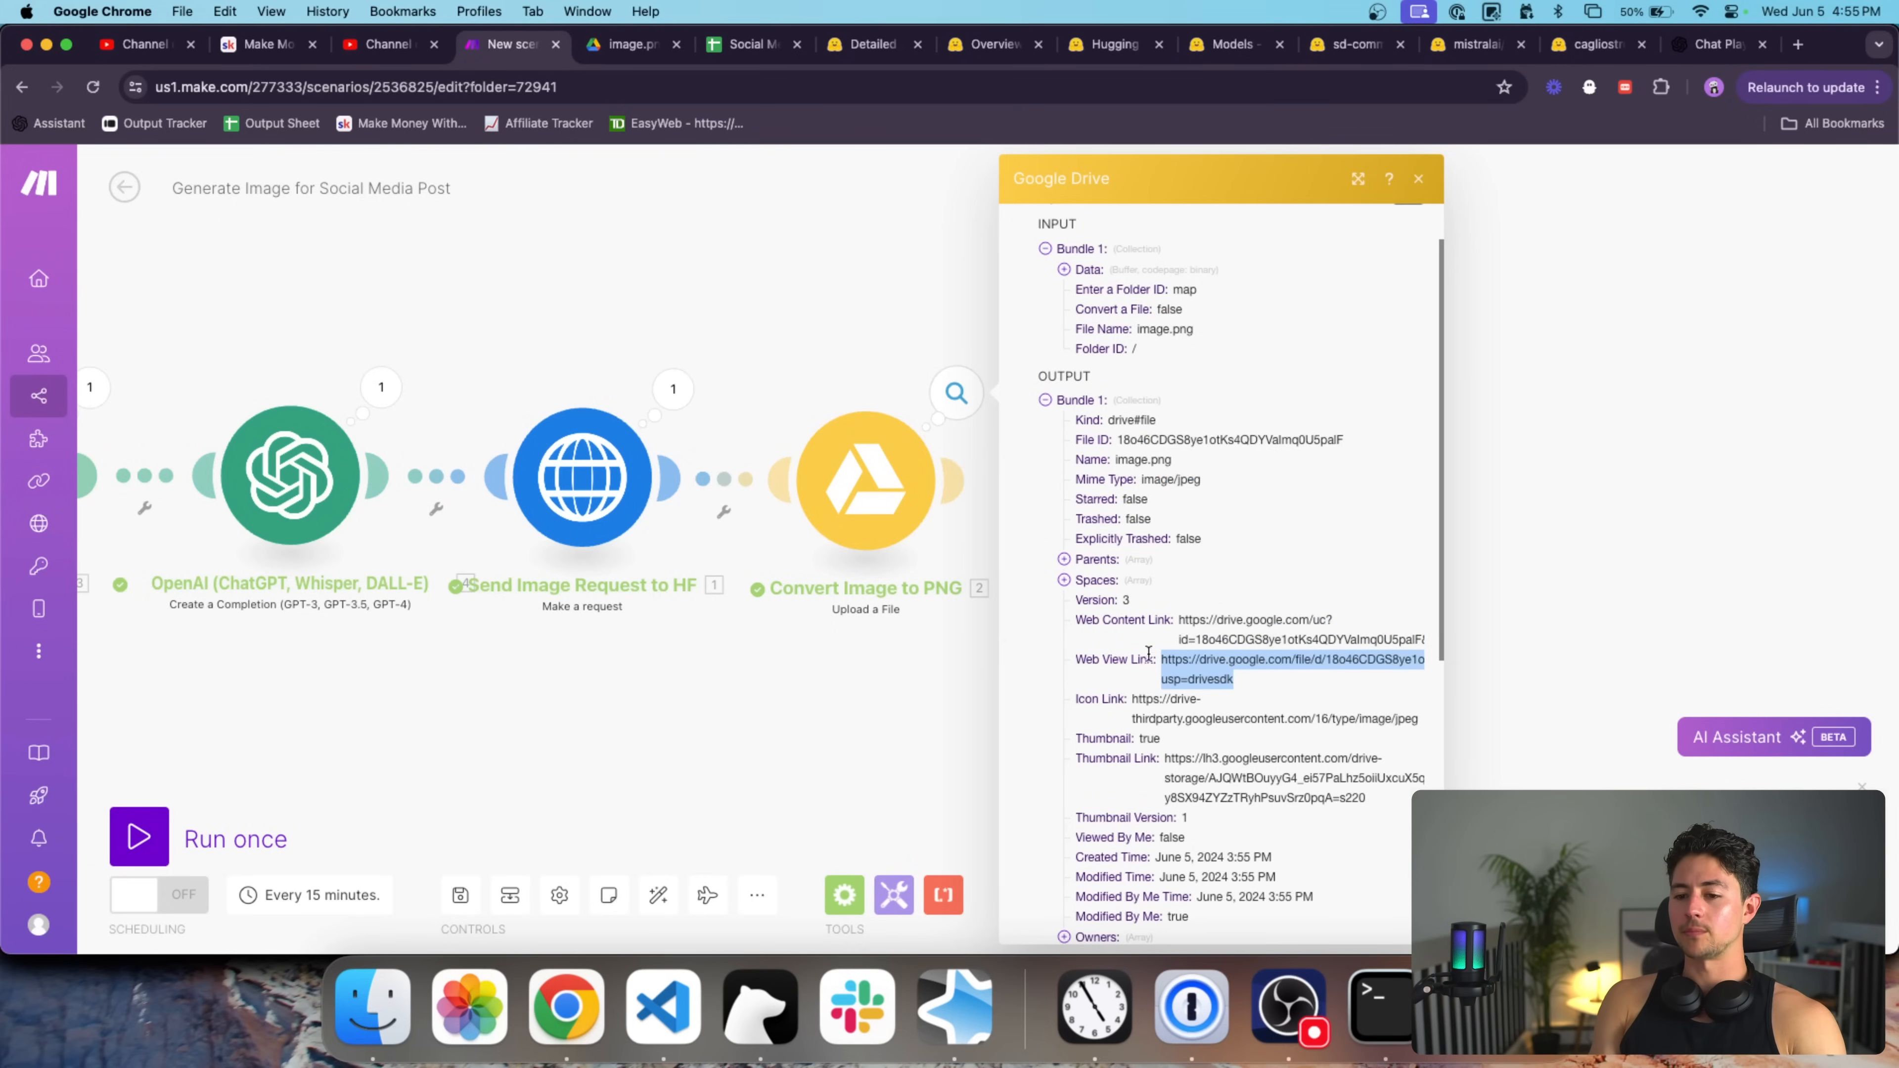
pyautogui.press('super+c')
pyautogui.press('super+t')
pyautogui.press('super+v')
pyautogui.press('Return')
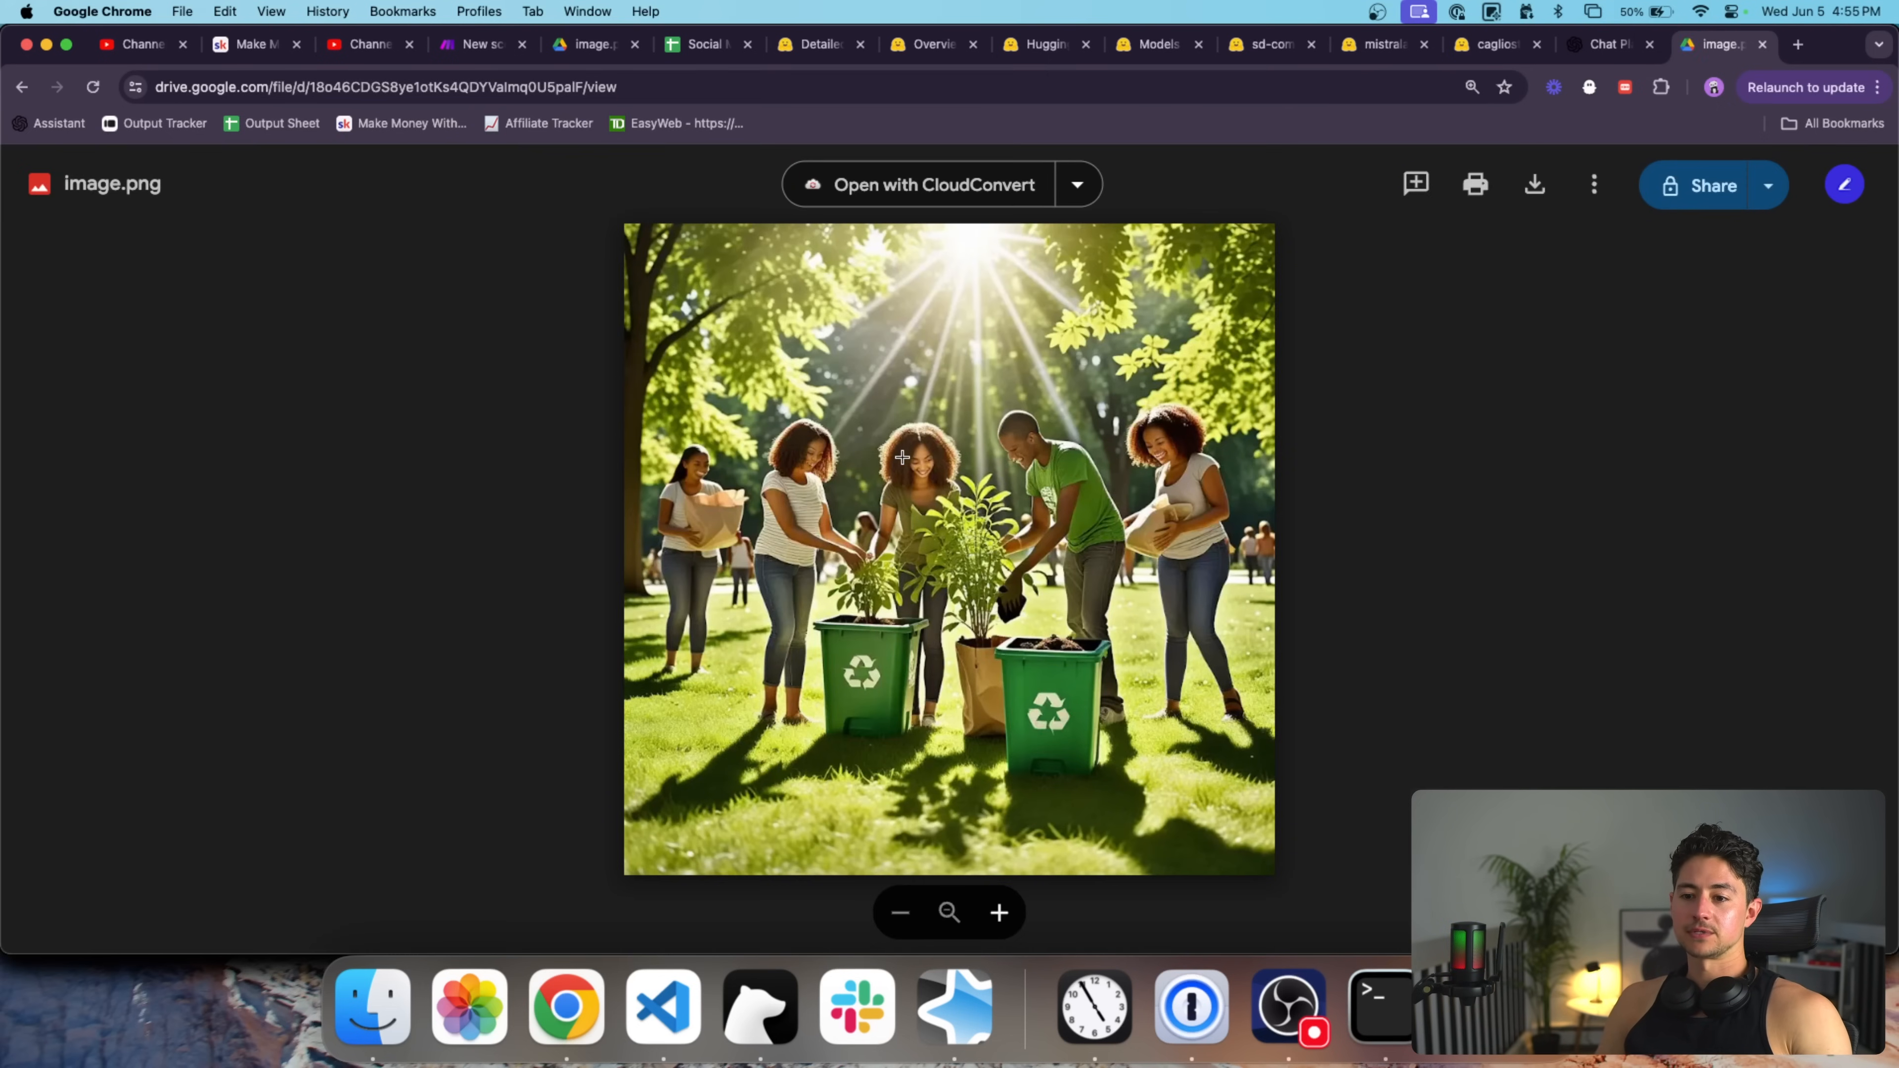
# Zoom in and out on the generated image.png of people planting trees, then return to Make.
pyautogui.scroll(10, 901, 457)
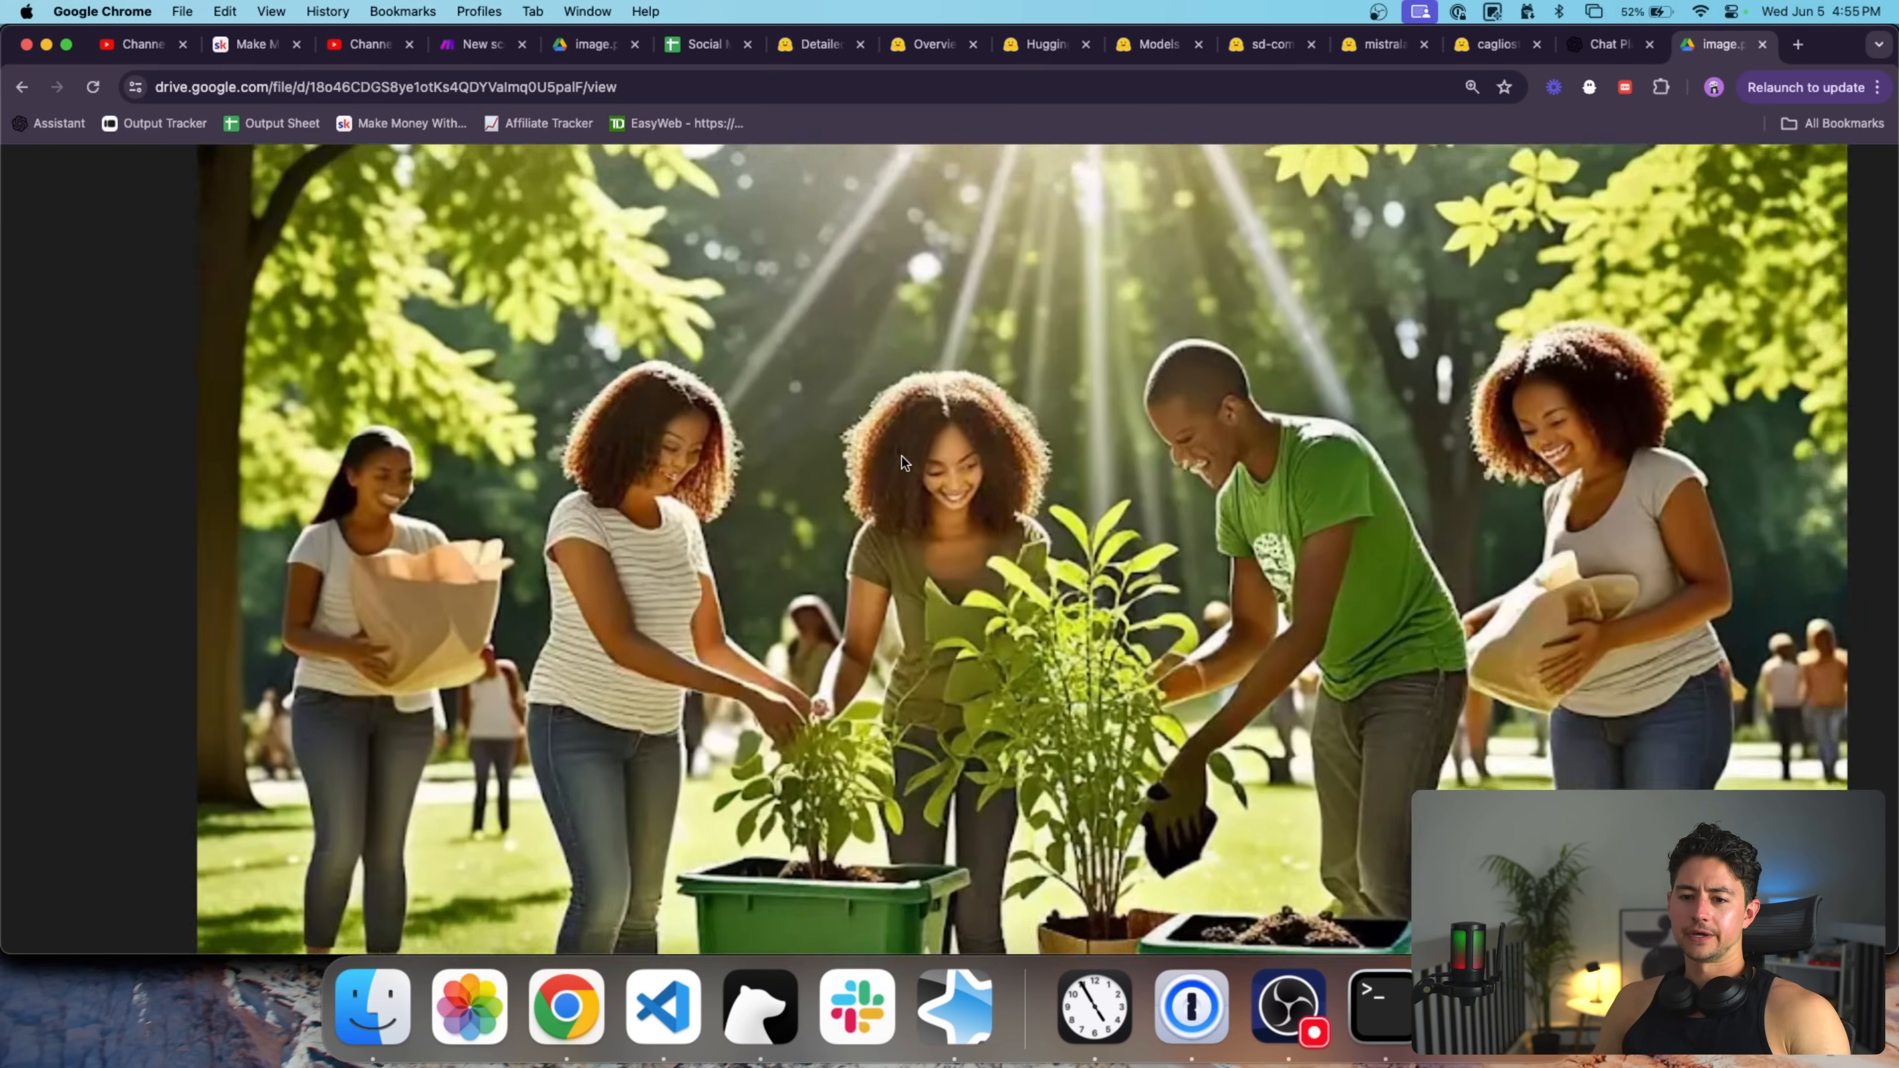
pyautogui.scroll(-5, 901, 457)
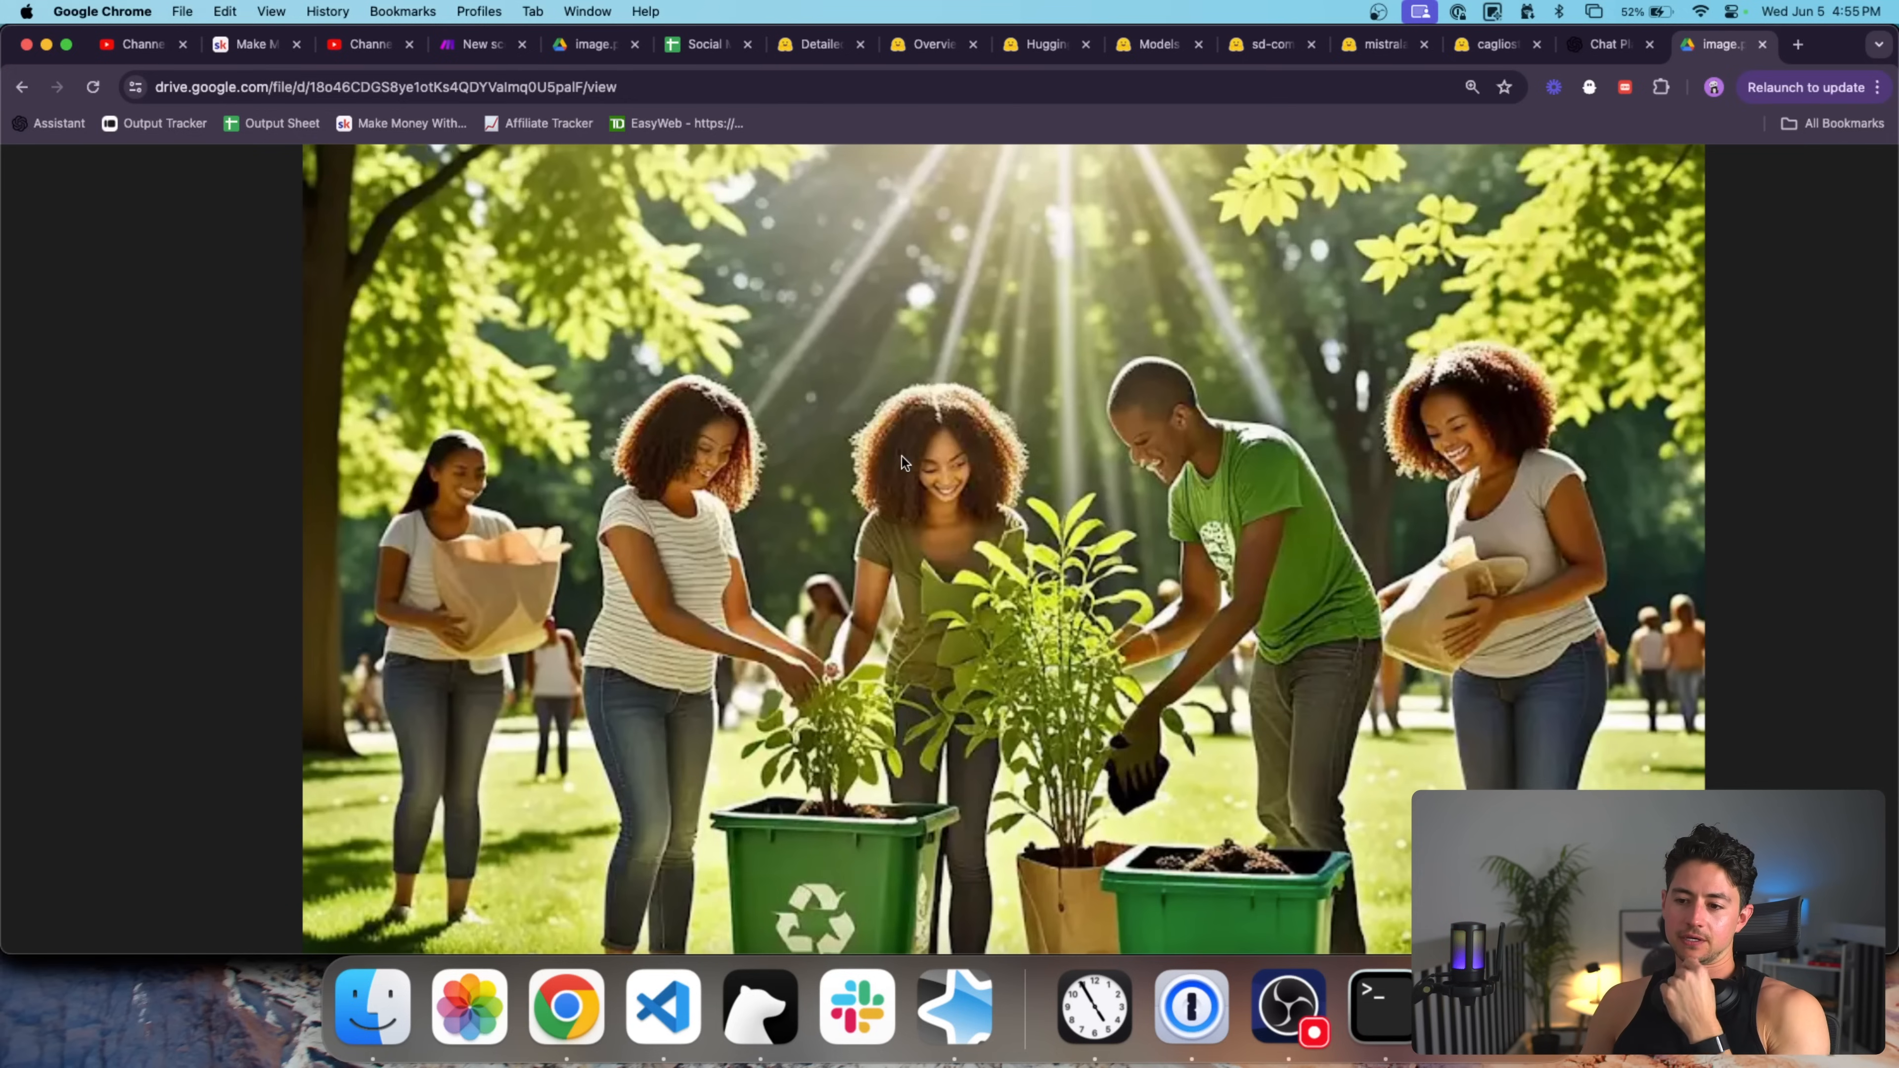
pyautogui.scroll(-5, 902, 457)
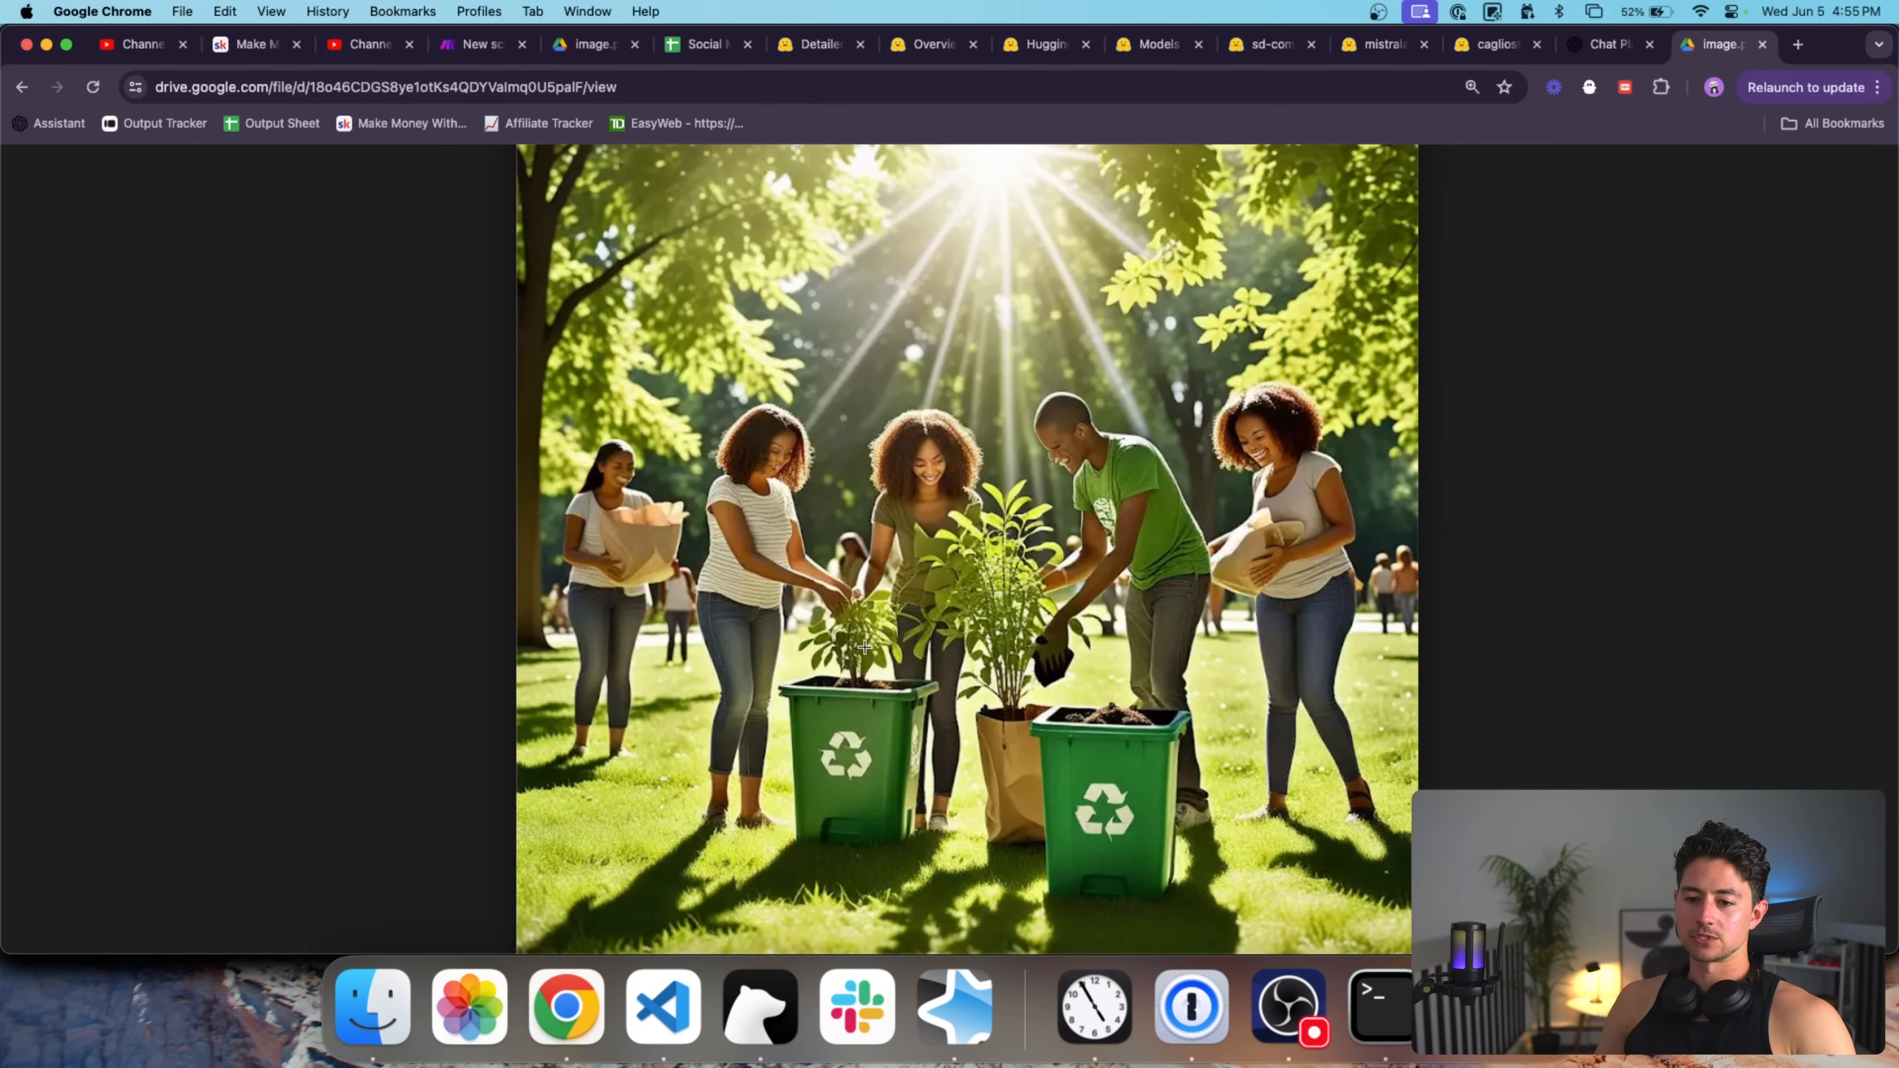
pyautogui.click(499, 48)
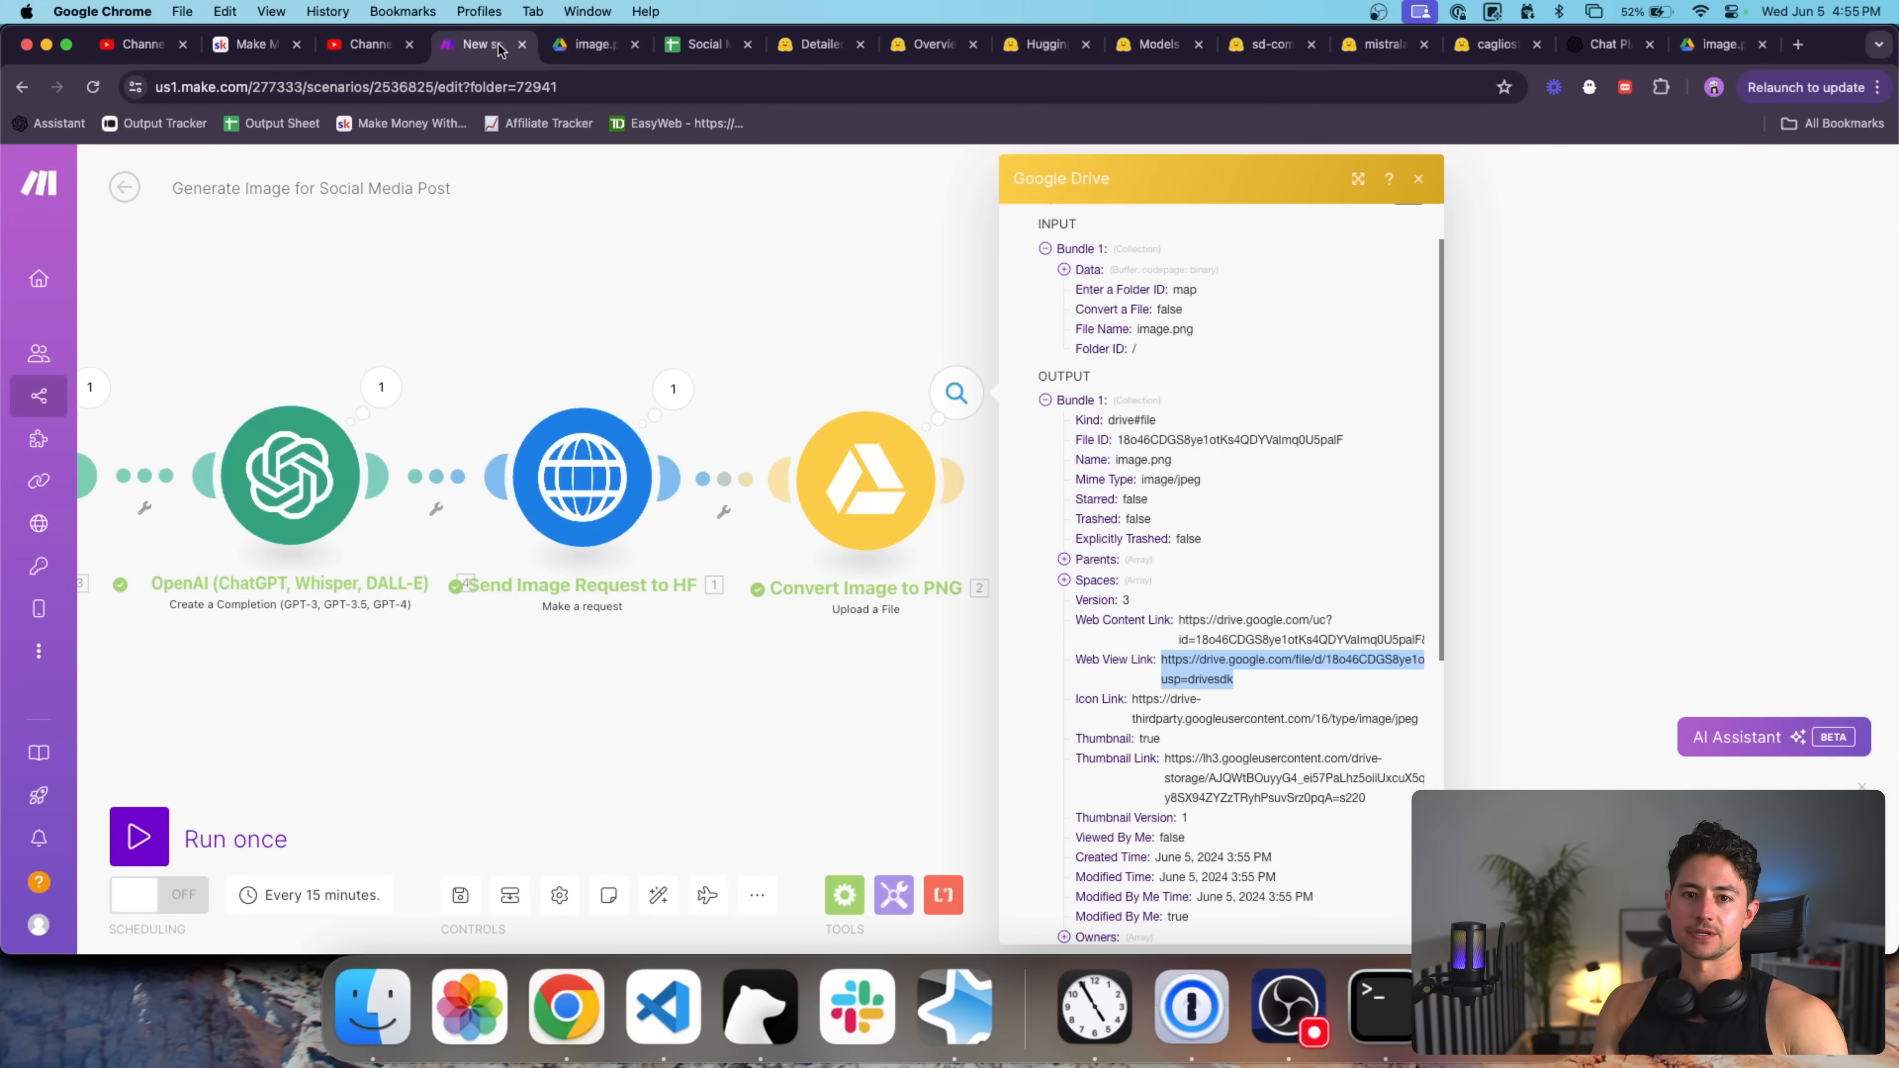
# Add to Message 2: don't create prompts with people, since people elicit an uncanny valley effect.
pyautogui.click(787, 257)
pyautogui.scroll(-10, 823, 572)
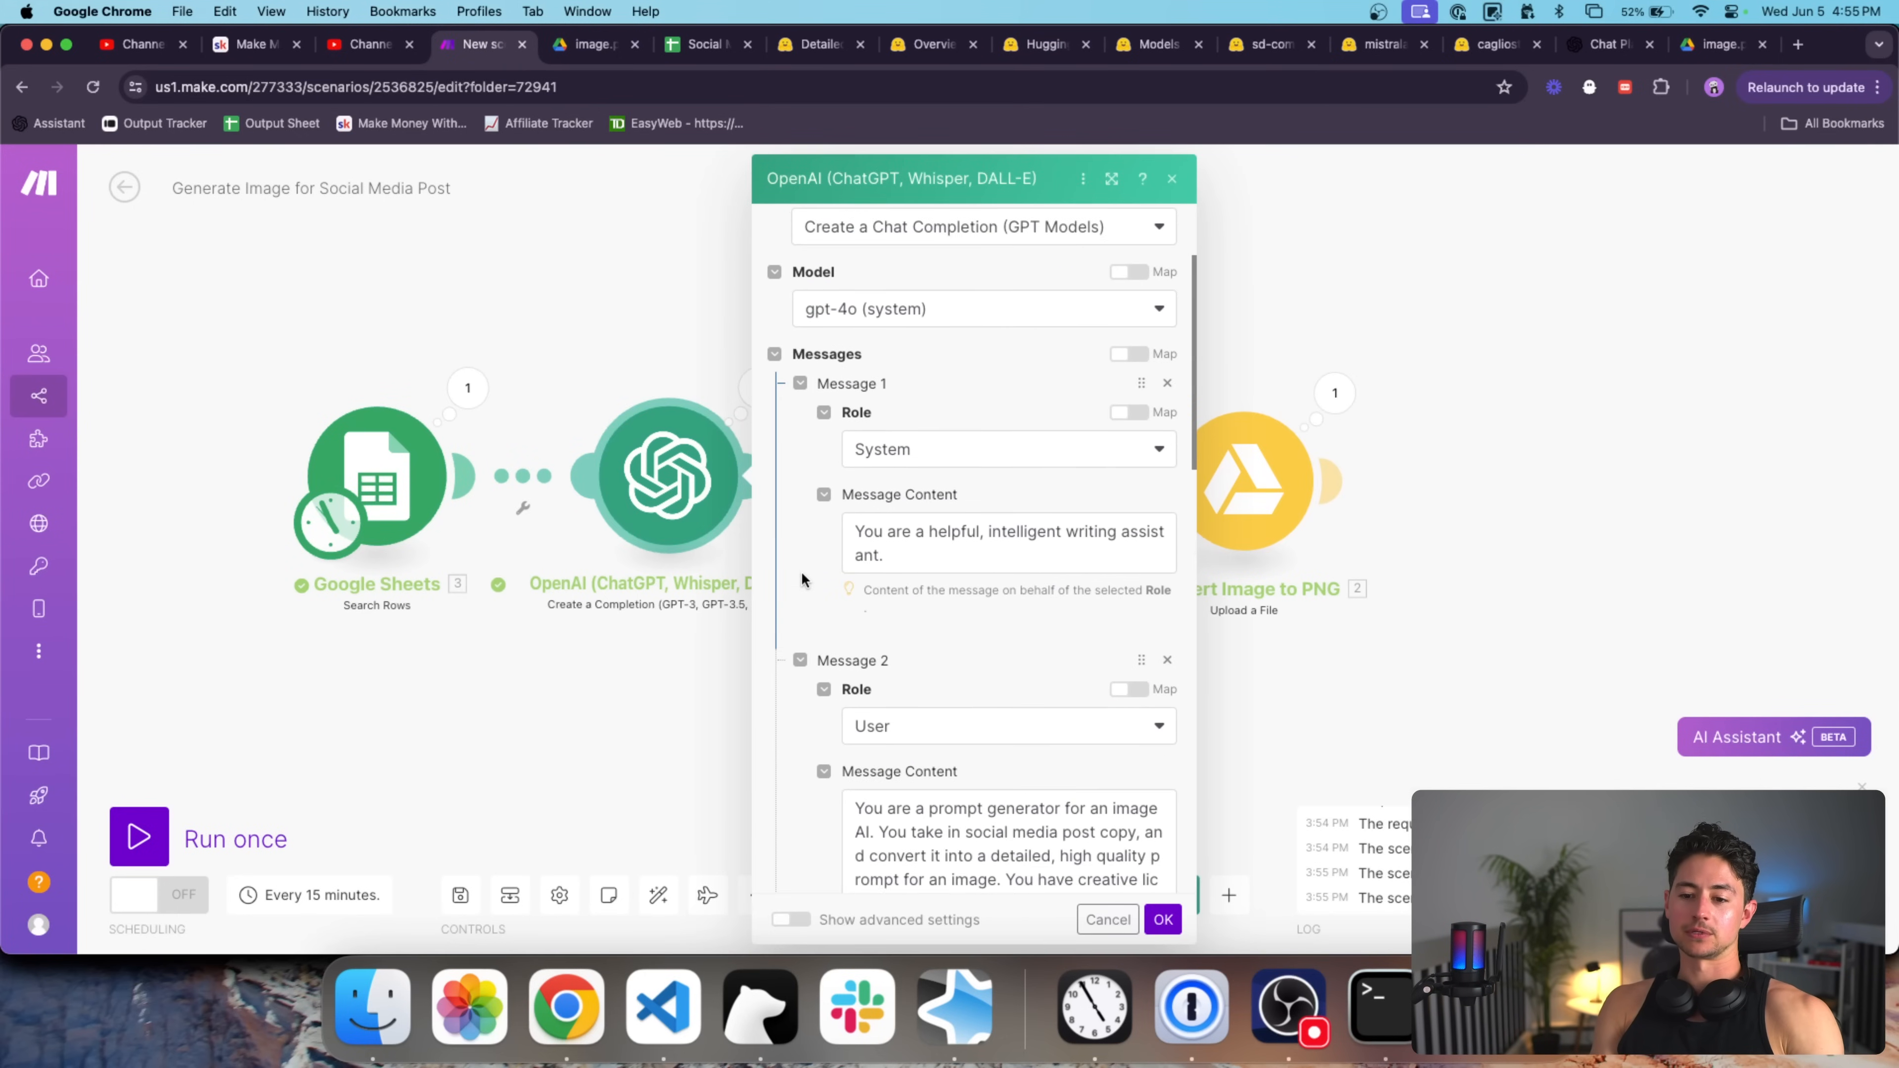
pyautogui.click(1147, 561)
pyautogui.write("Don't generate")
pyautogui.press('BackSpace')
pyautogui.press('BackSpace')
pyautogui.press('BackSpace')
pyautogui.press('BackSpace')
pyautogui.press('BackSpace')
pyautogui.press('BackSpace')
pyautogui.press('BackSpace')
pyautogui.press('BackSpace')
pyautogui.press('BackSpace')
pyautogui.write('create any prompts with people in them—people elicit an uncanny valley effect.')
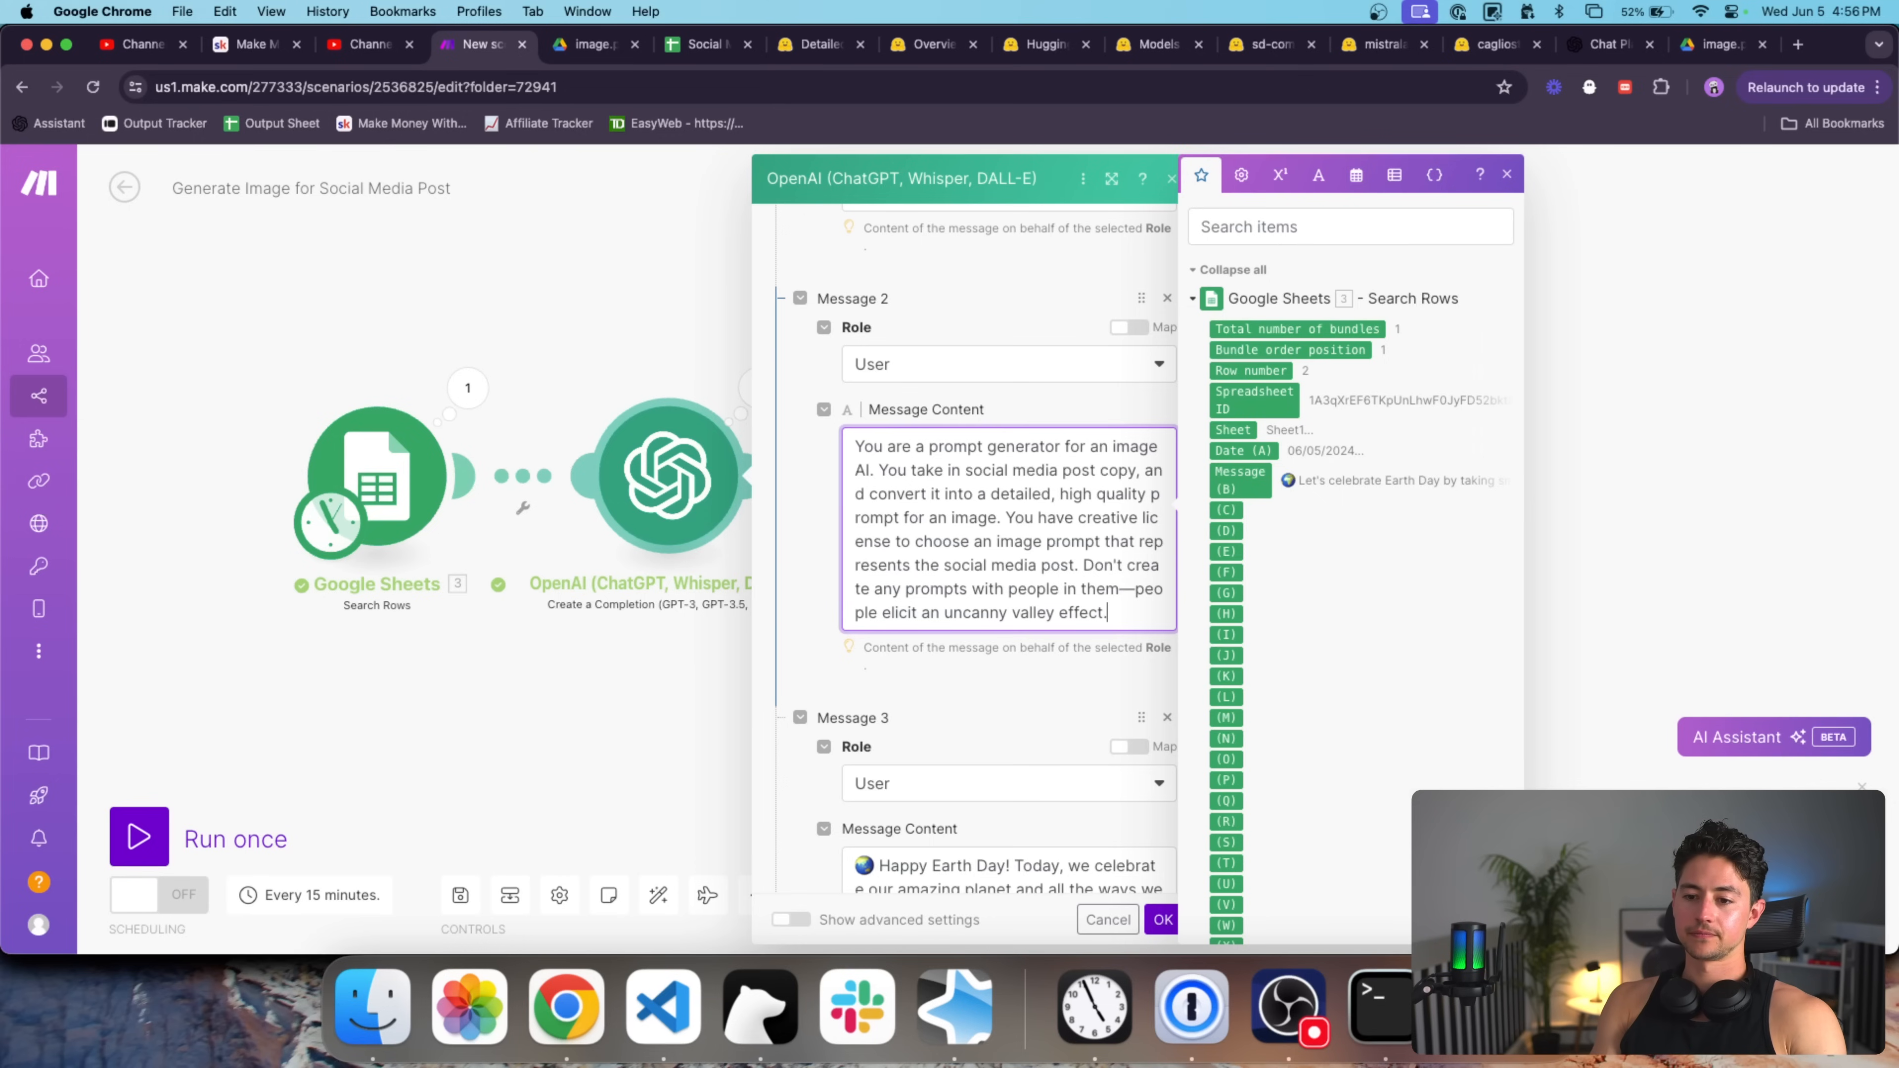
# Edit Message 4's example image prompt.
pyautogui.scroll(-8, 868, 577)
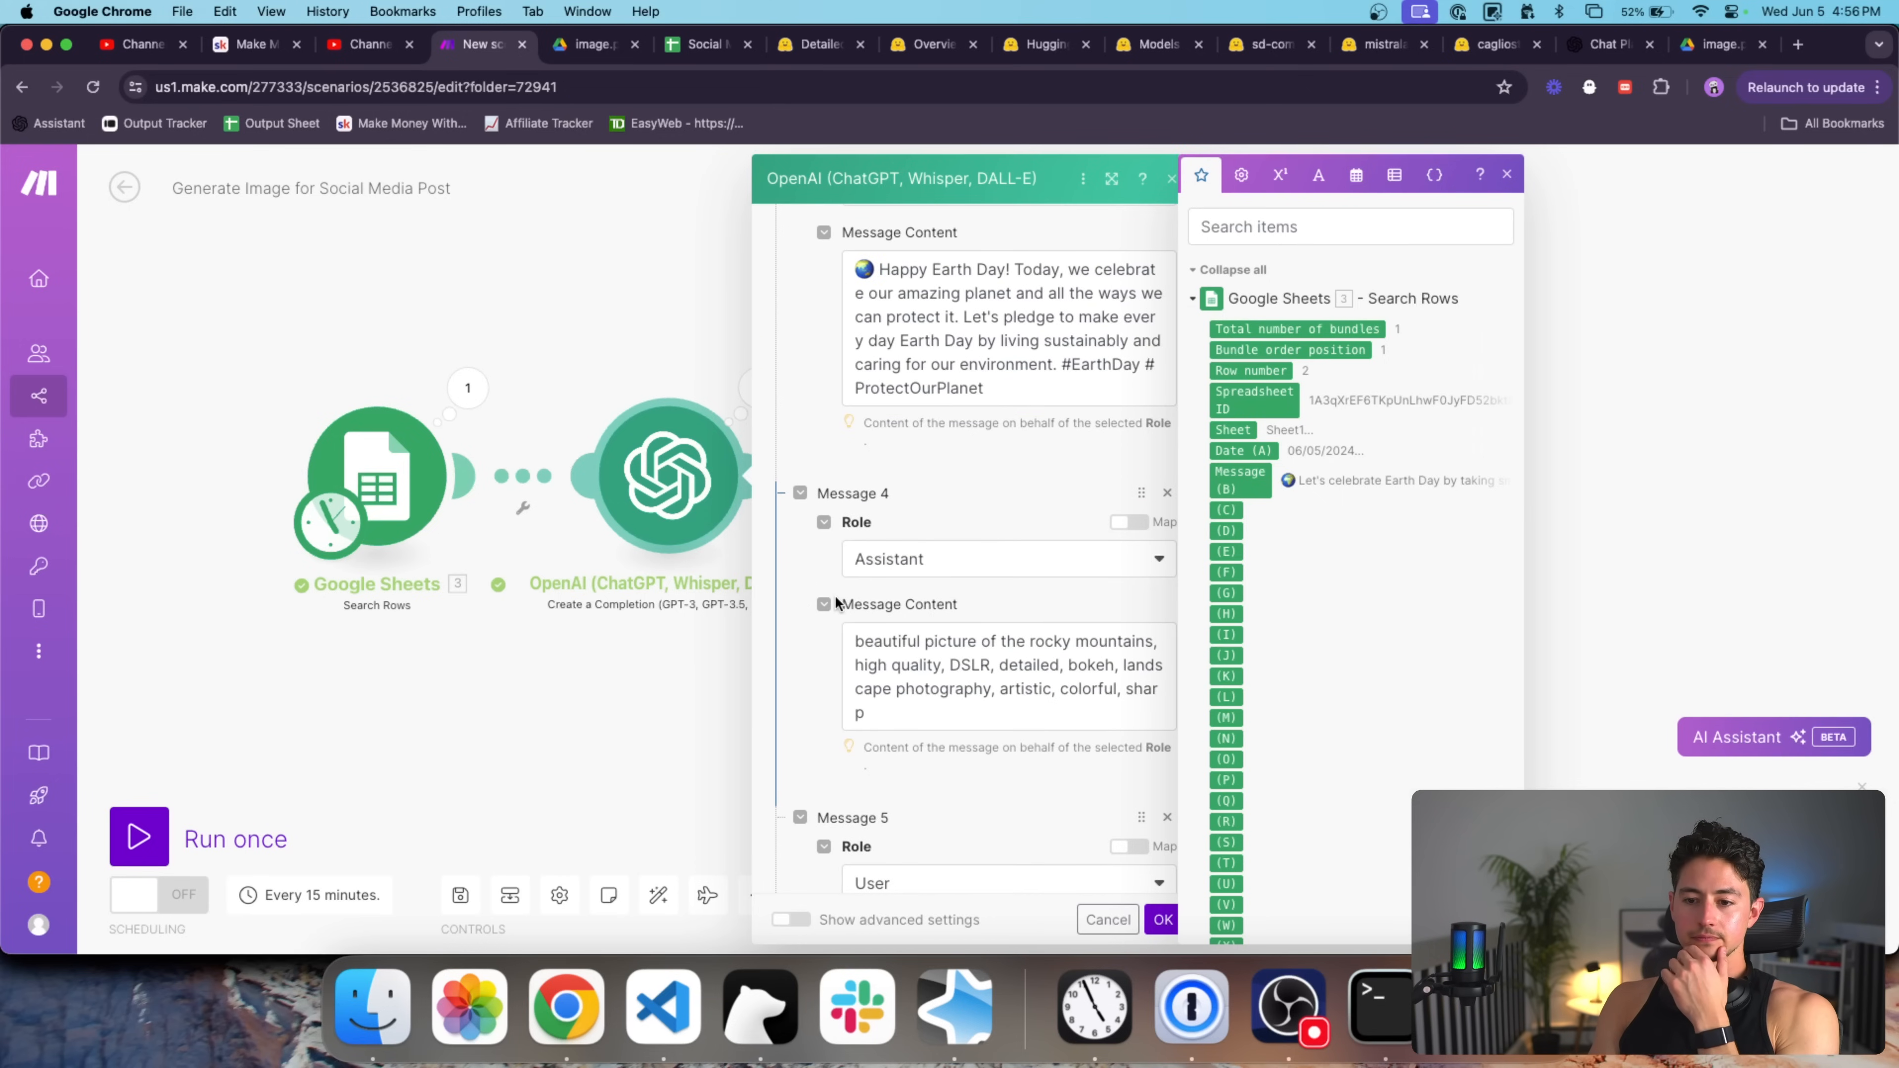
pyautogui.scroll(-3, 836, 603)
pyautogui.click(948, 527)
pyautogui.scroll(-5, 817, 539)
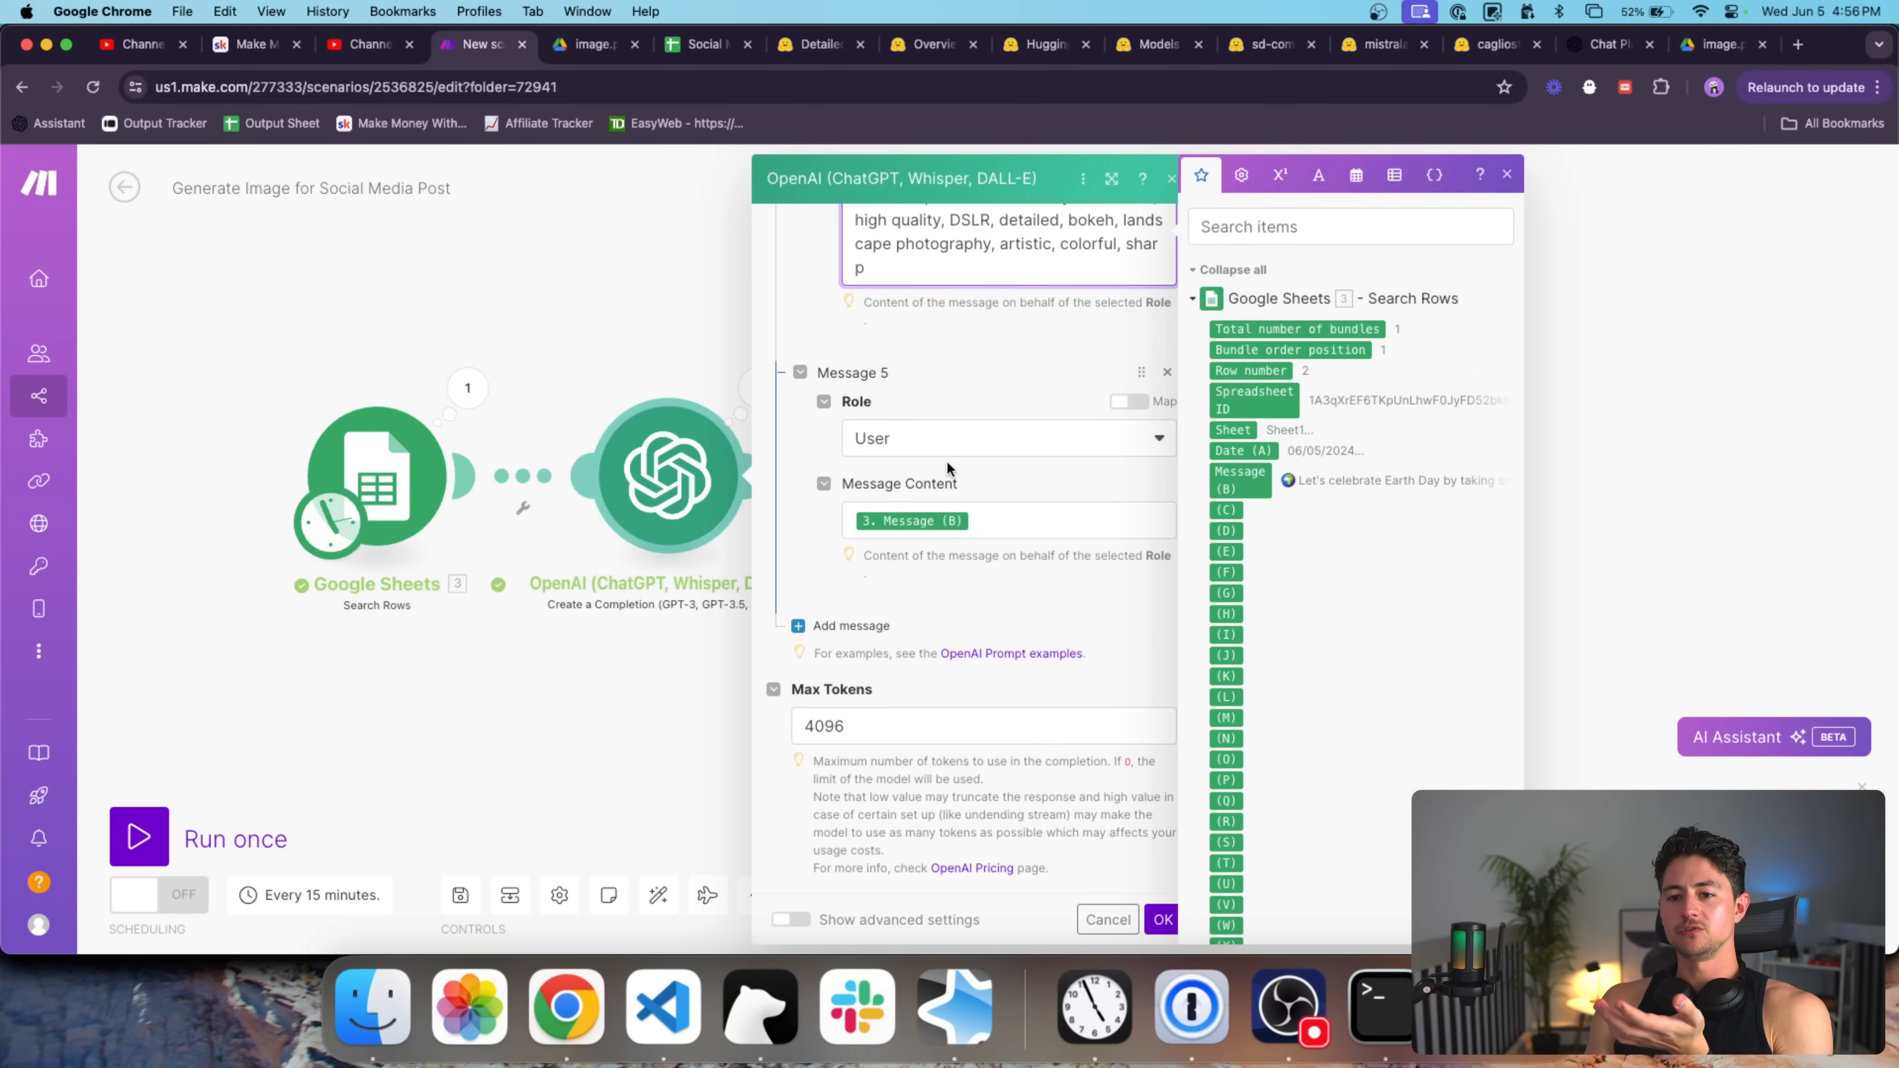
pyautogui.scroll(2, 967, 441)
pyautogui.moveTo(901, 383); pyautogui.dragTo(817, 313)
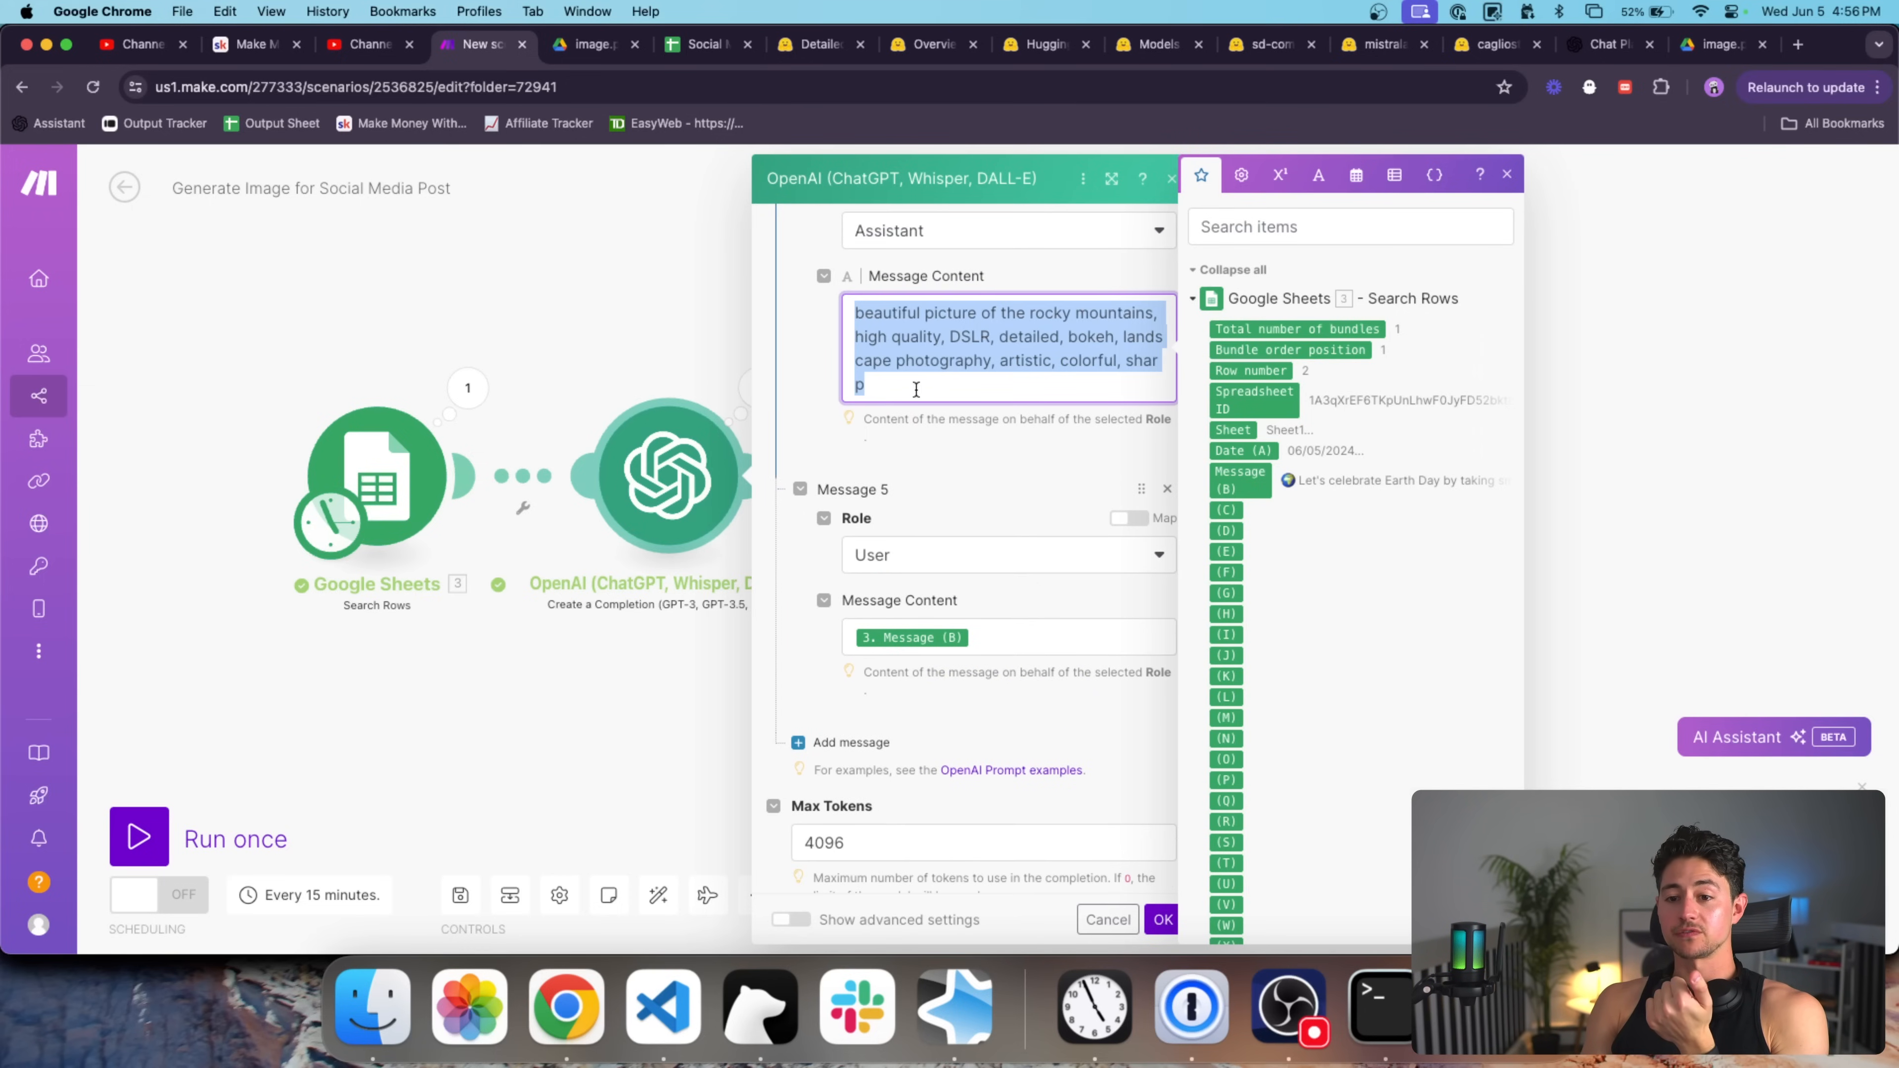
pyautogui.click(817, 287)
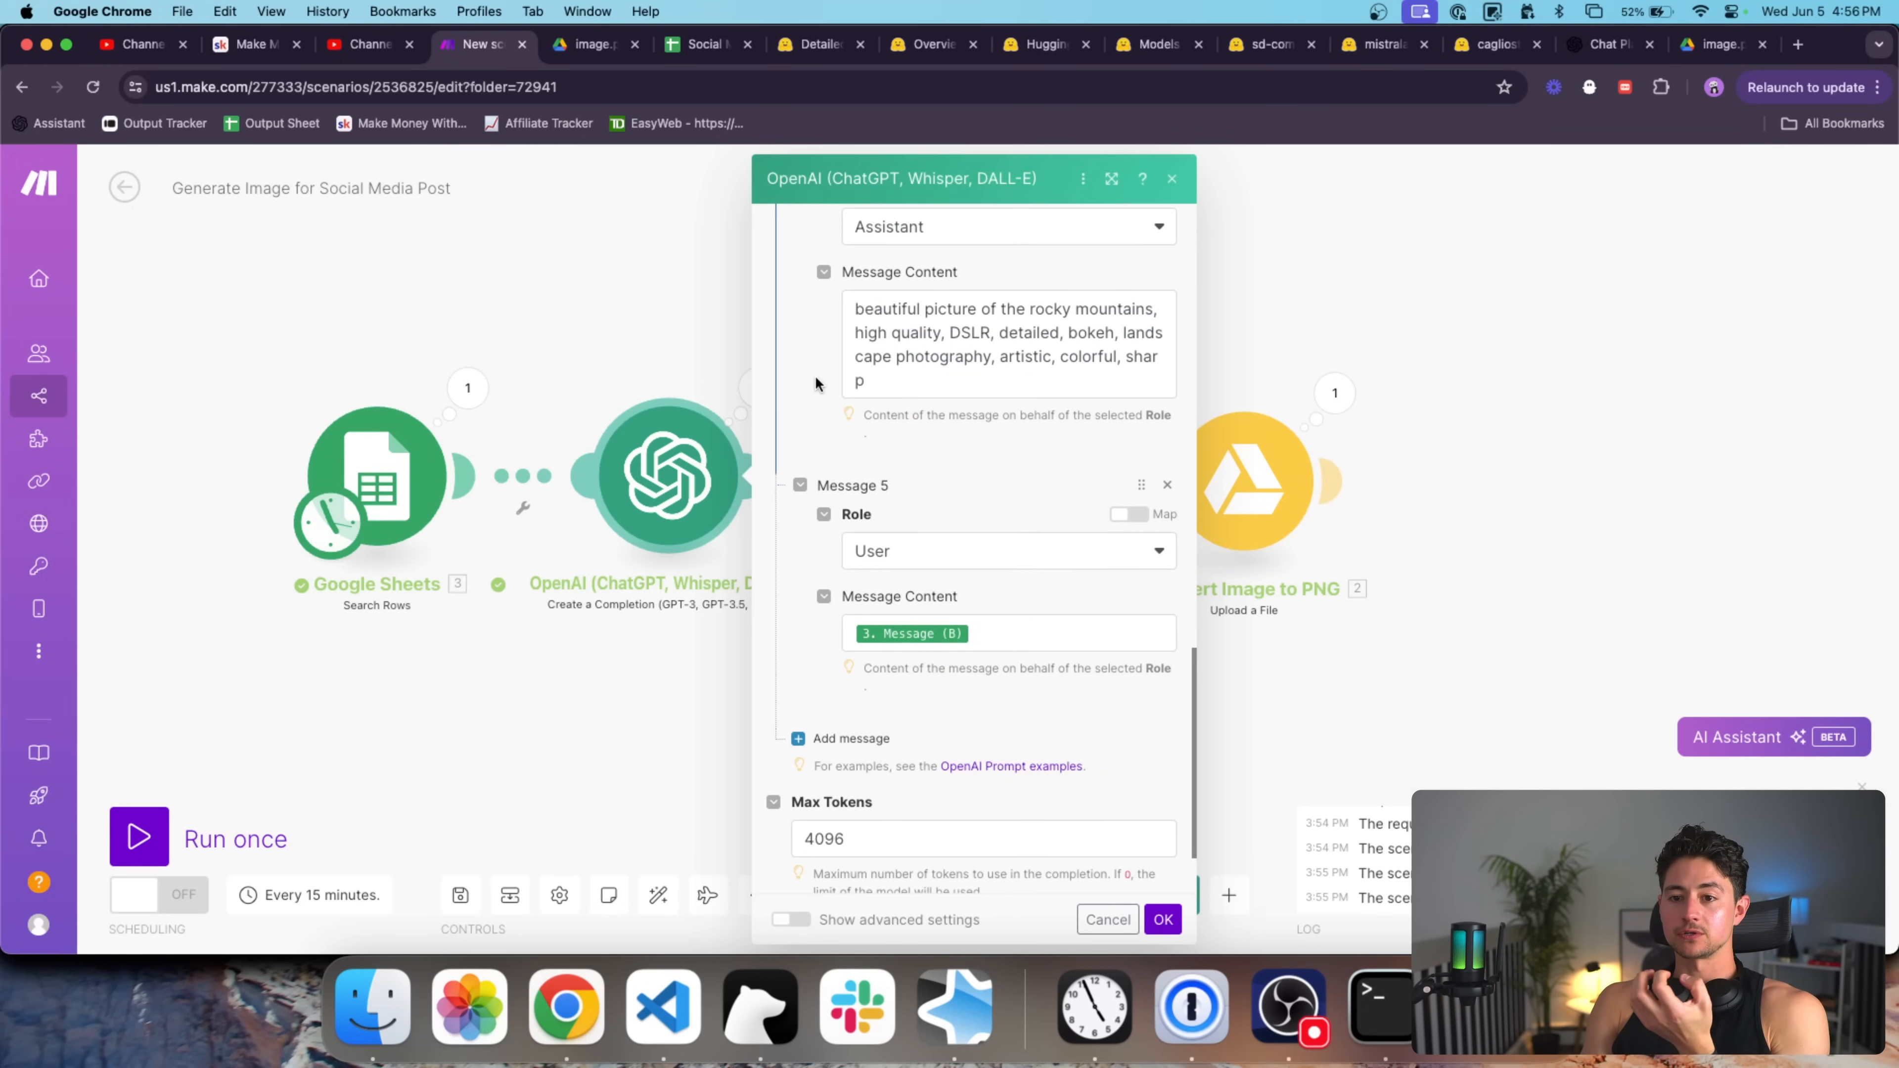
# Show the advanced settings, change the Temperature value, and save the OpenAI settings.
pyautogui.scroll(-2, 814, 375)
pyautogui.click(793, 921)
pyautogui.scroll(-10, 847, 828)
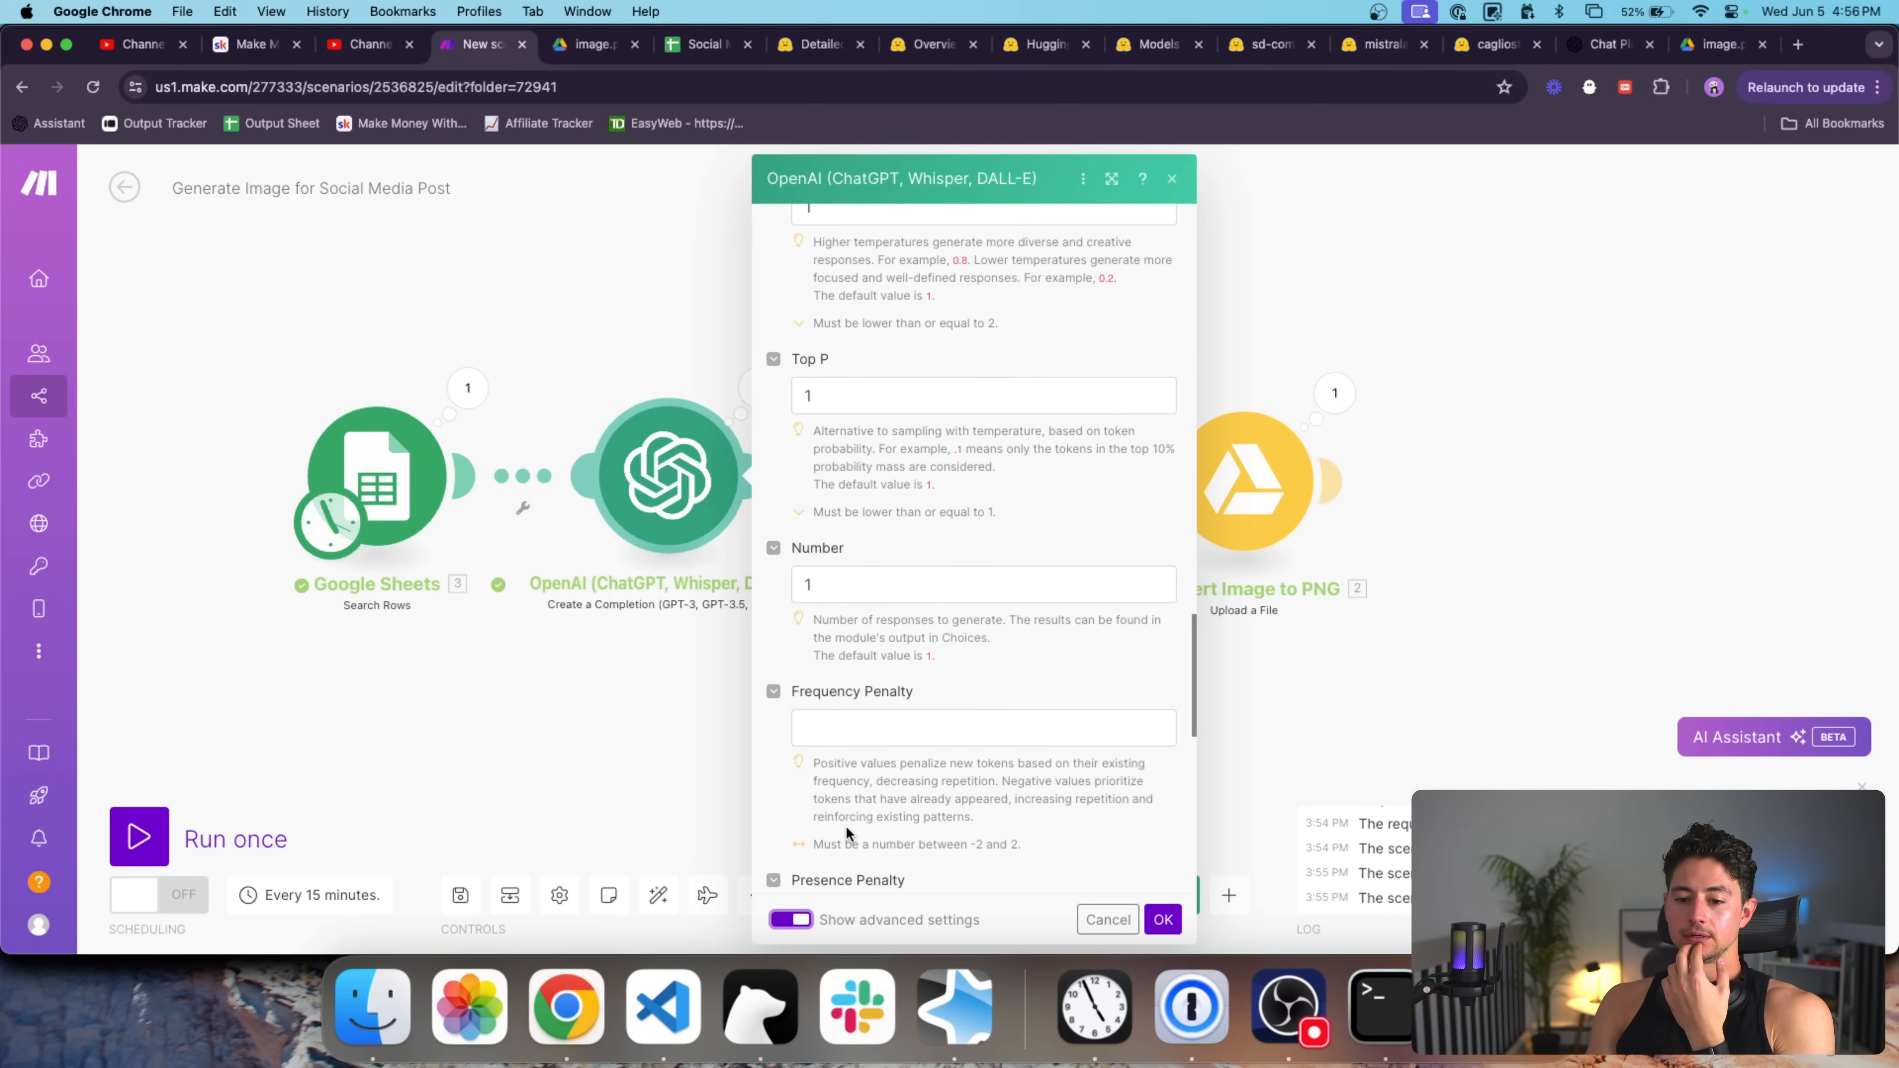
pyautogui.scroll(3, 847, 827)
pyautogui.click(862, 441)
pyautogui.press('BackSpace')
pyautogui.write('96')
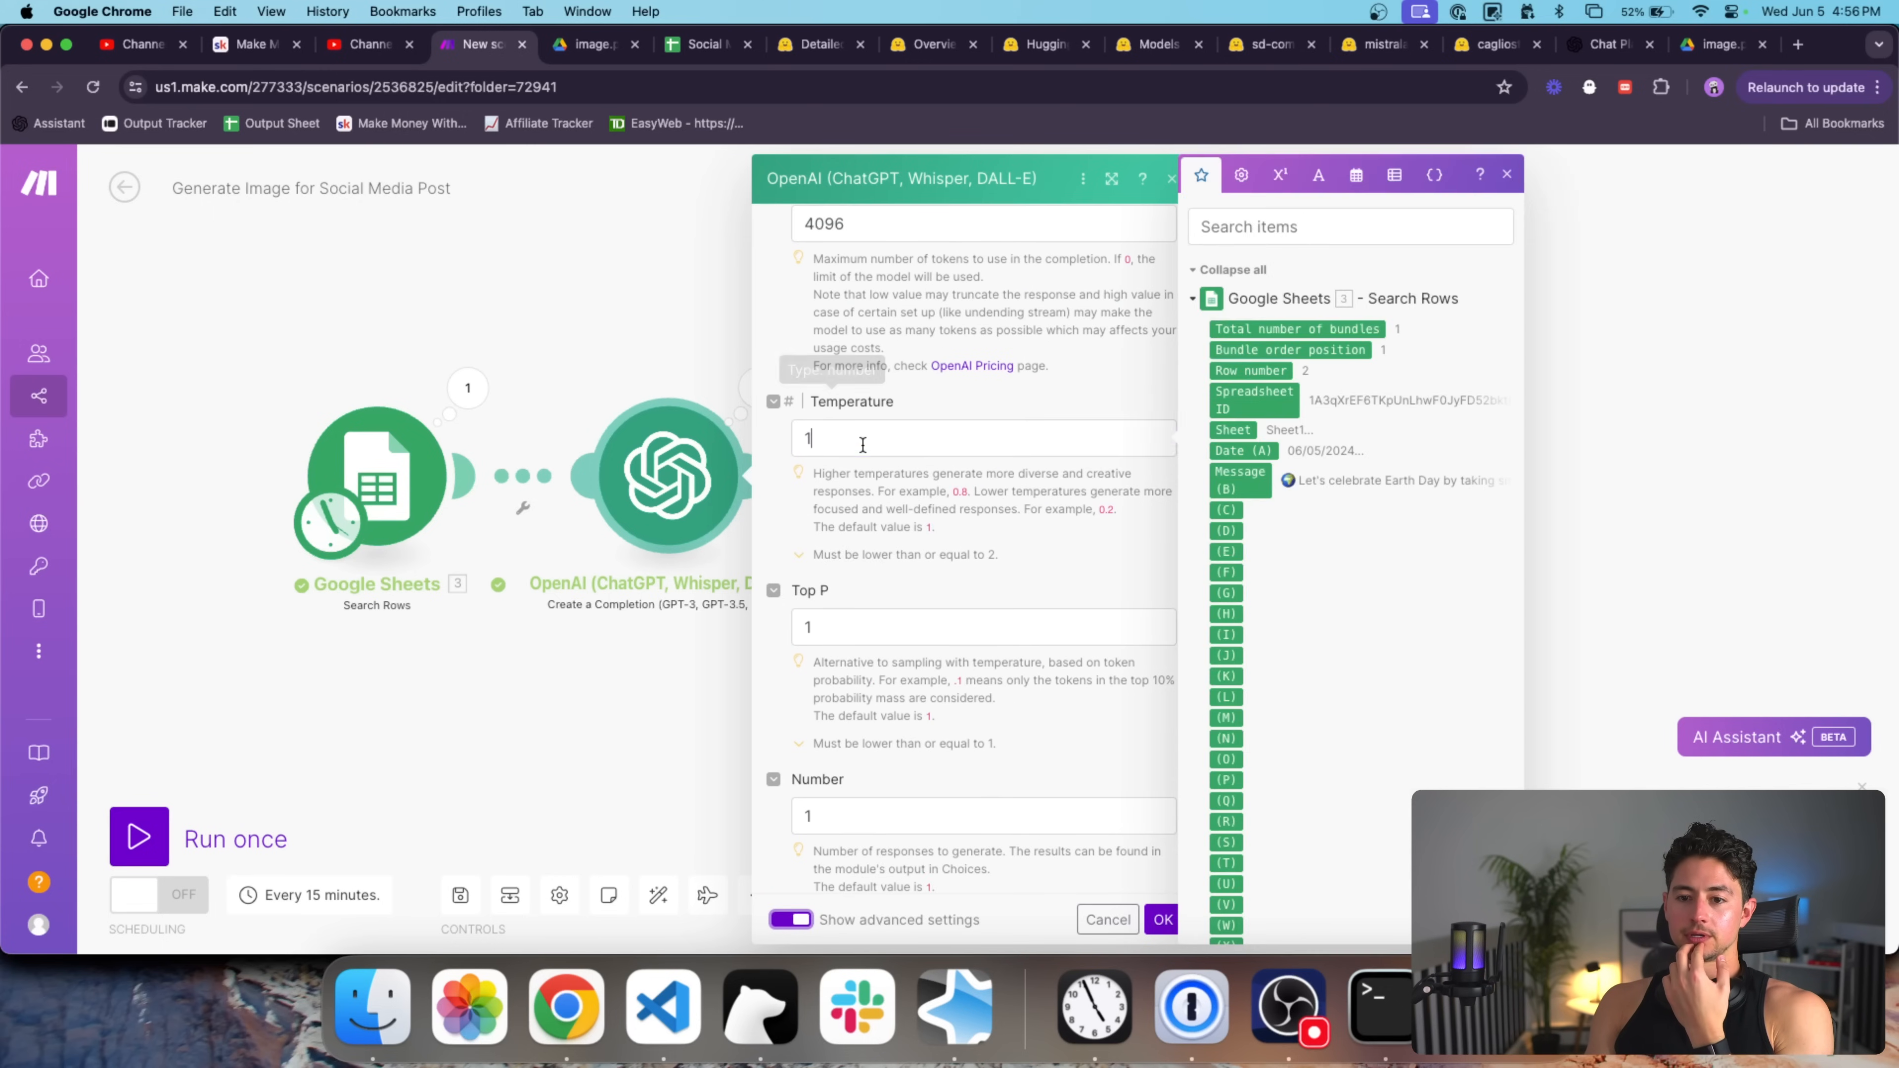
pyautogui.click(996, 516)
pyautogui.scroll(-15, 1001, 515)
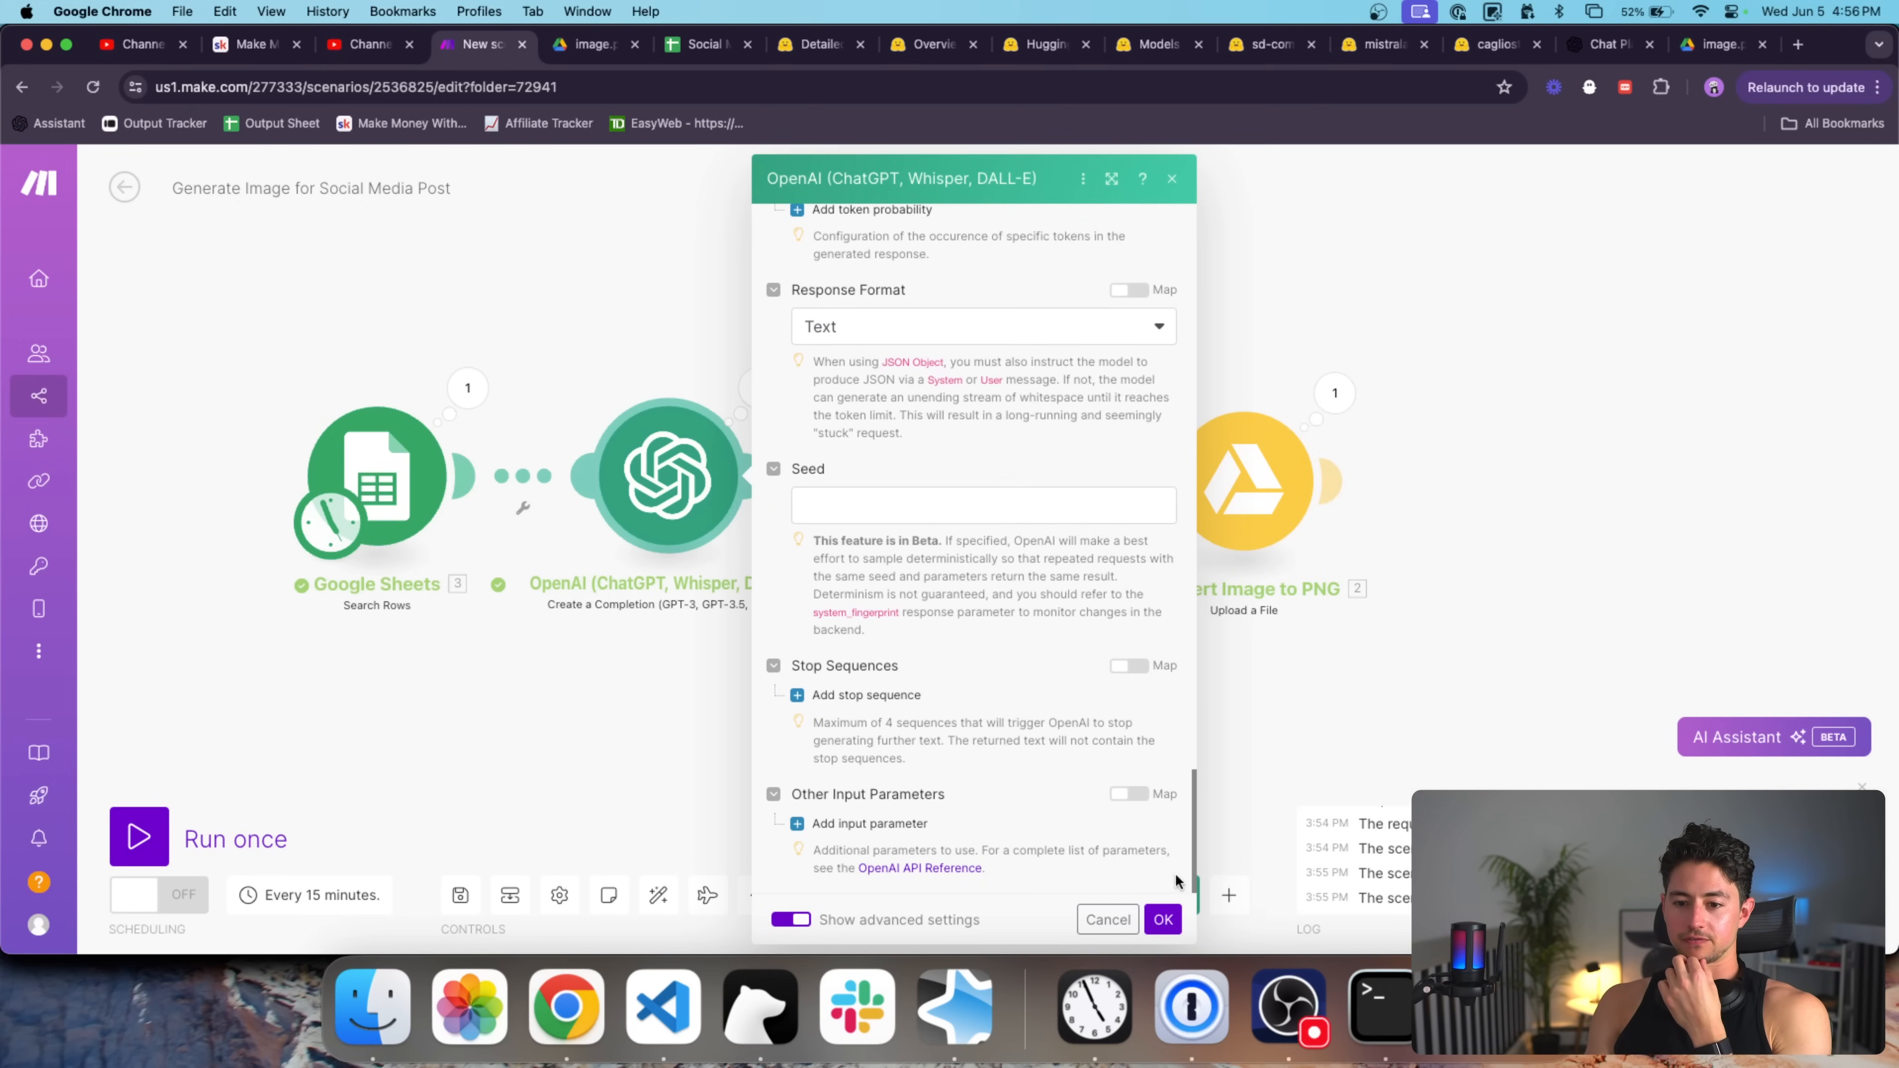
pyautogui.click(1163, 919)
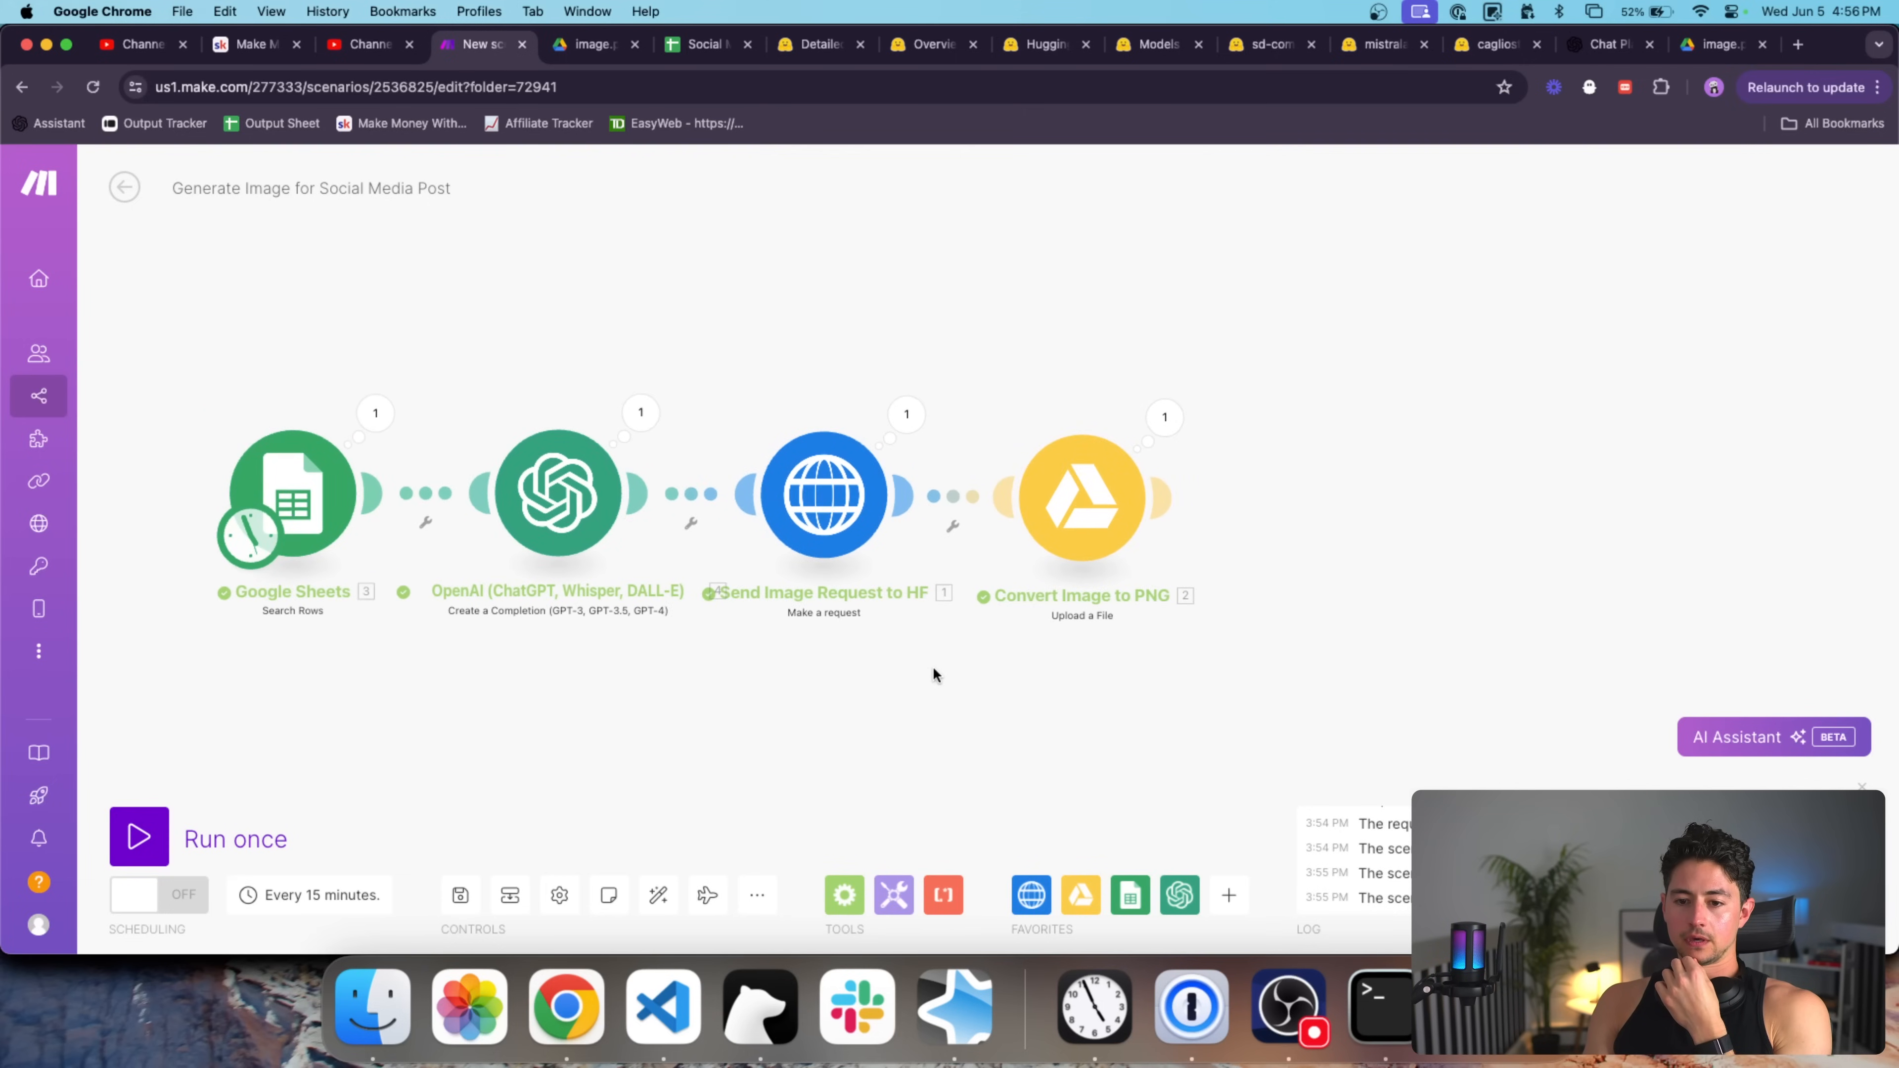
# Run the scenario once and try the Drive upload's download link, which returns an access error.
pyautogui.click(292, 842)
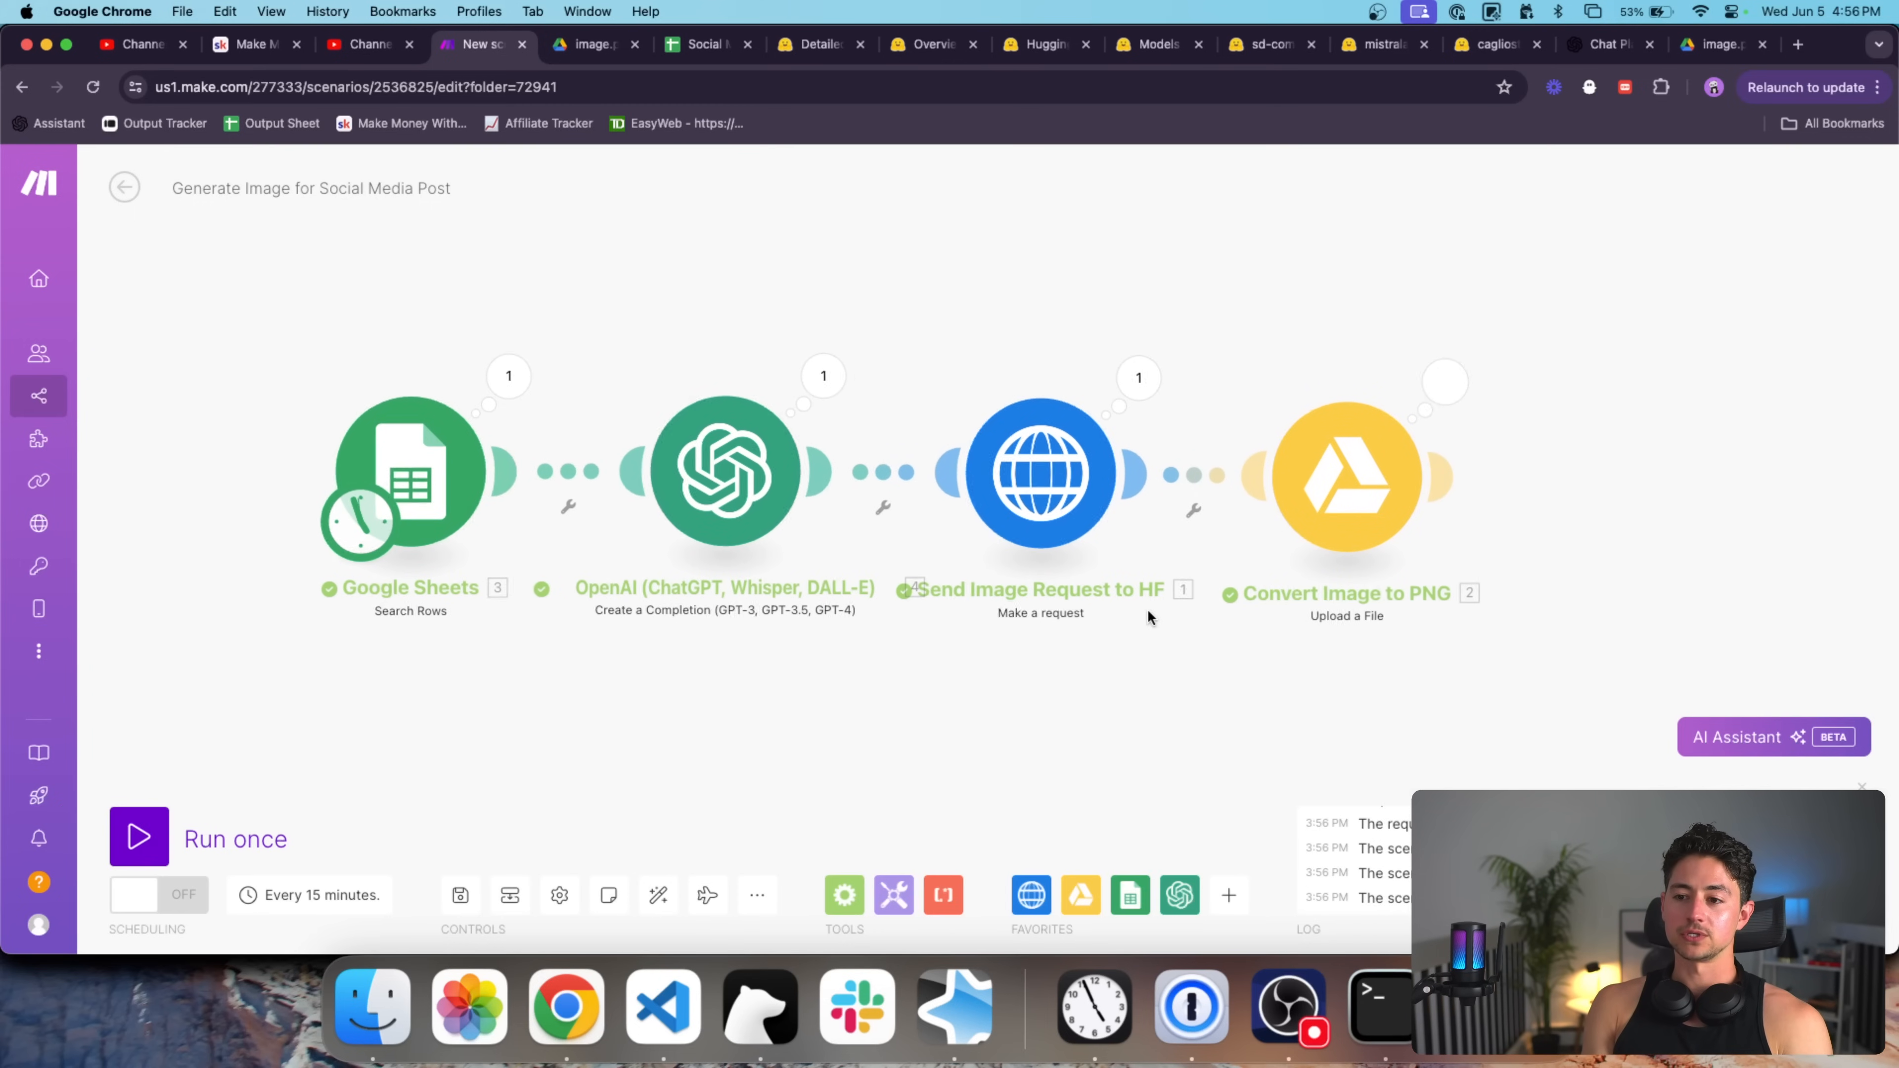
pyautogui.click(1315, 380)
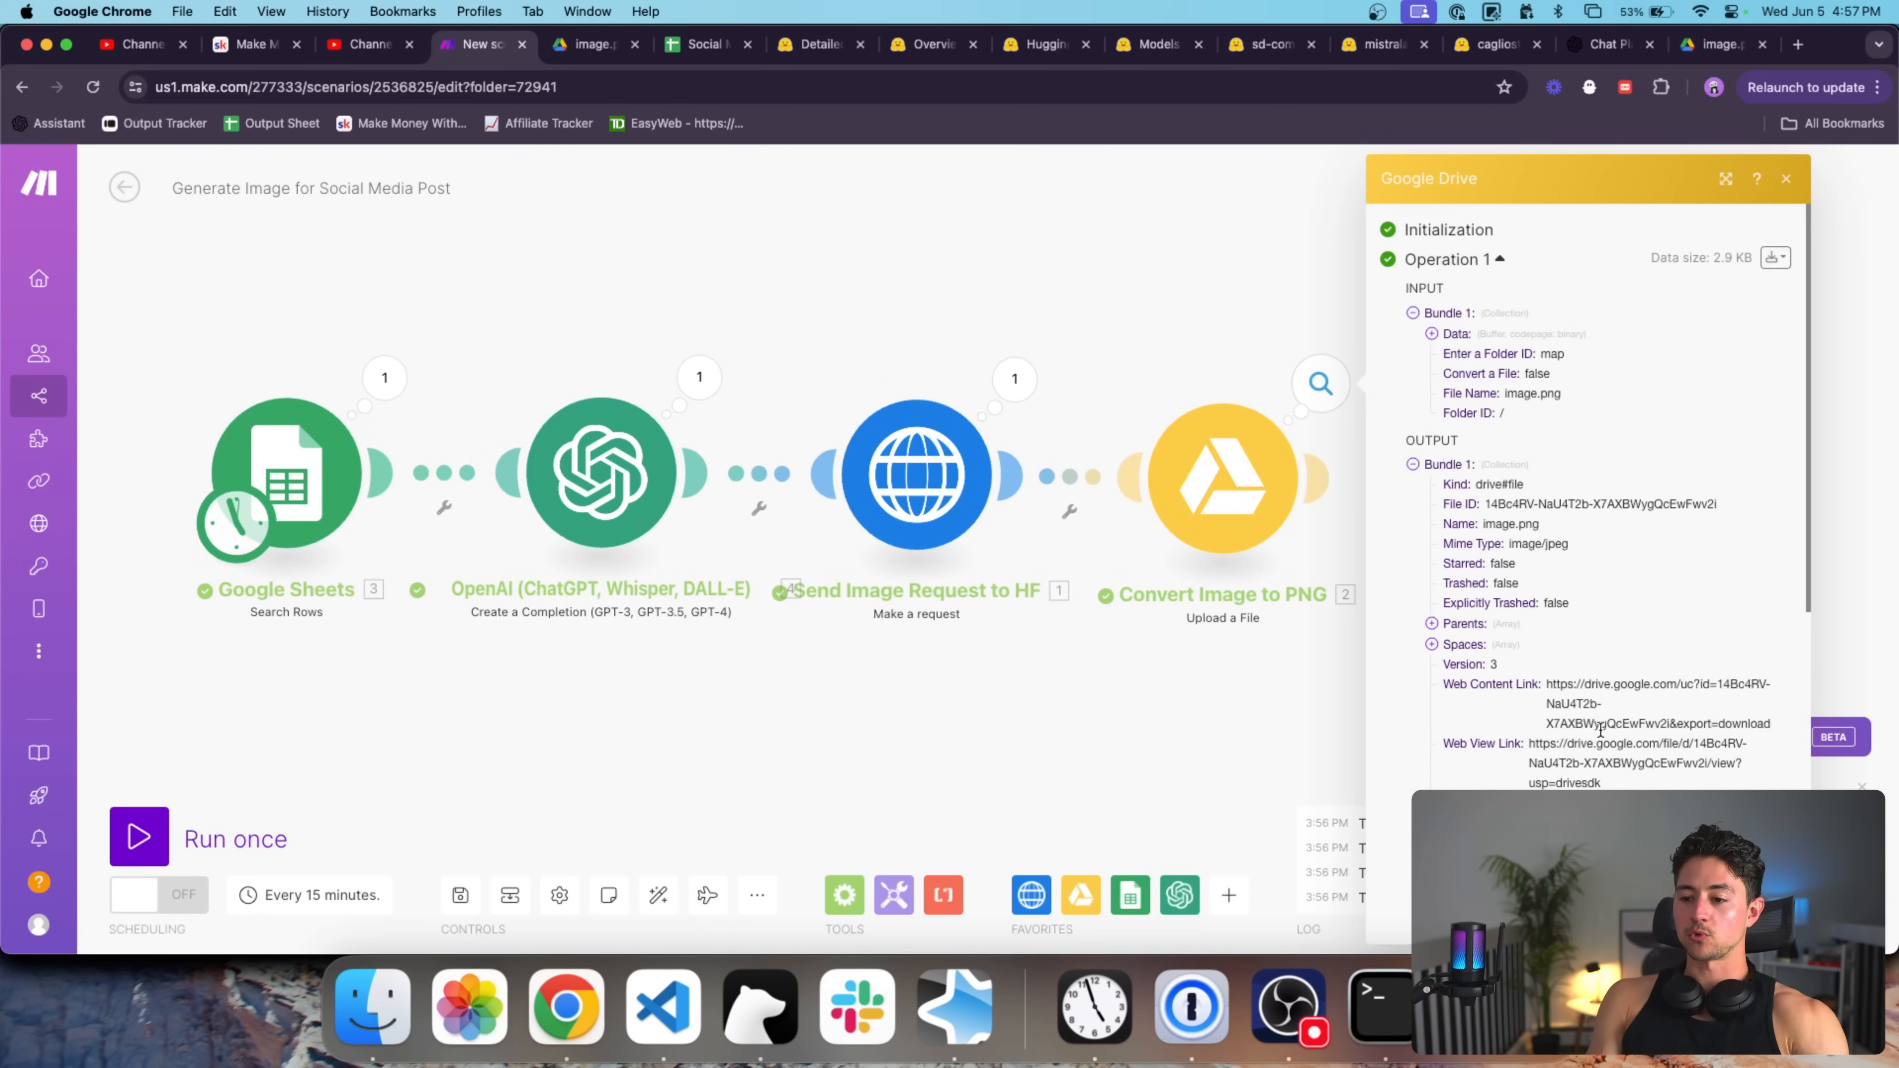
pyautogui.tripleClick(1585, 680)
pyautogui.press('super+c')
pyautogui.press('super+t')
pyautogui.press('super+v')
pyautogui.press('Return')
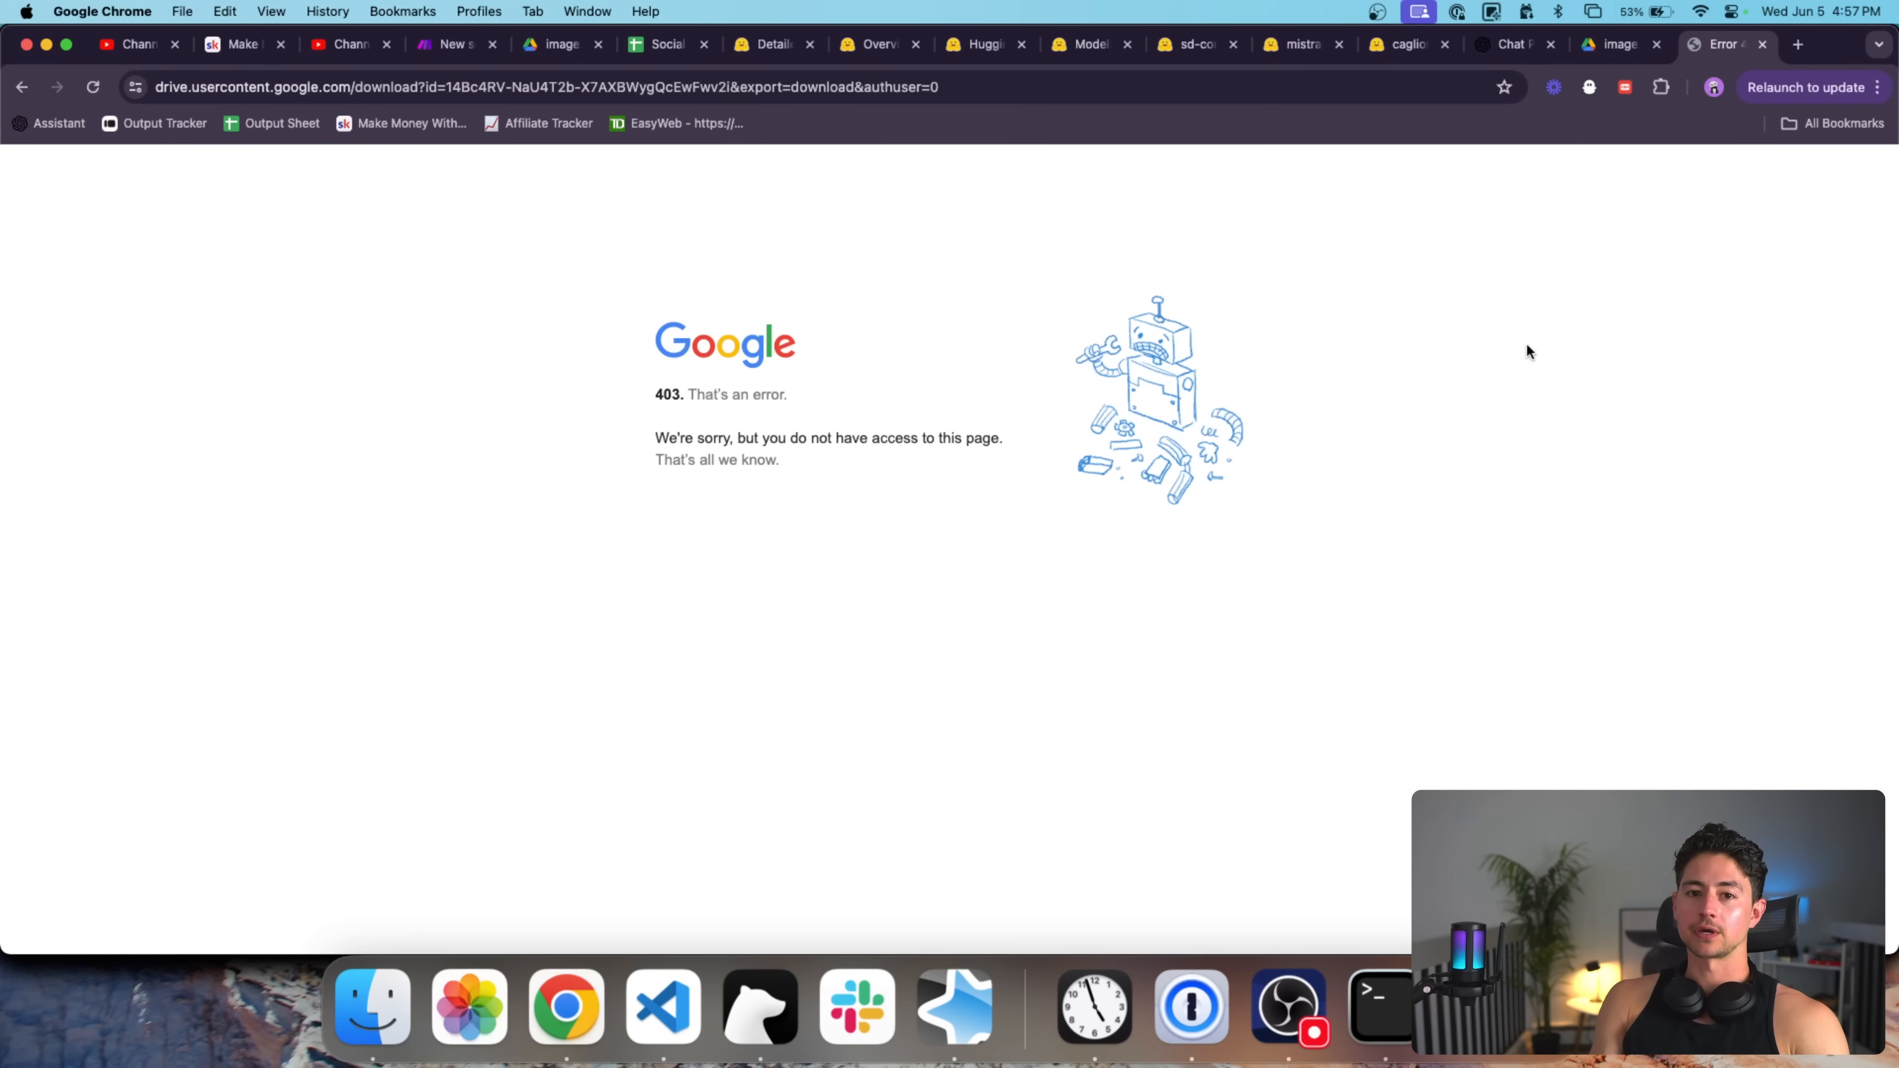
pyautogui.press('super+w')
# Open the Web View Link to review the forest image with recycling bins, then close it.
pyautogui.tripleClick(1601, 746)
pyautogui.press('super+c')
pyautogui.press('super+t')
pyautogui.press('super+v')
pyautogui.press('Return')
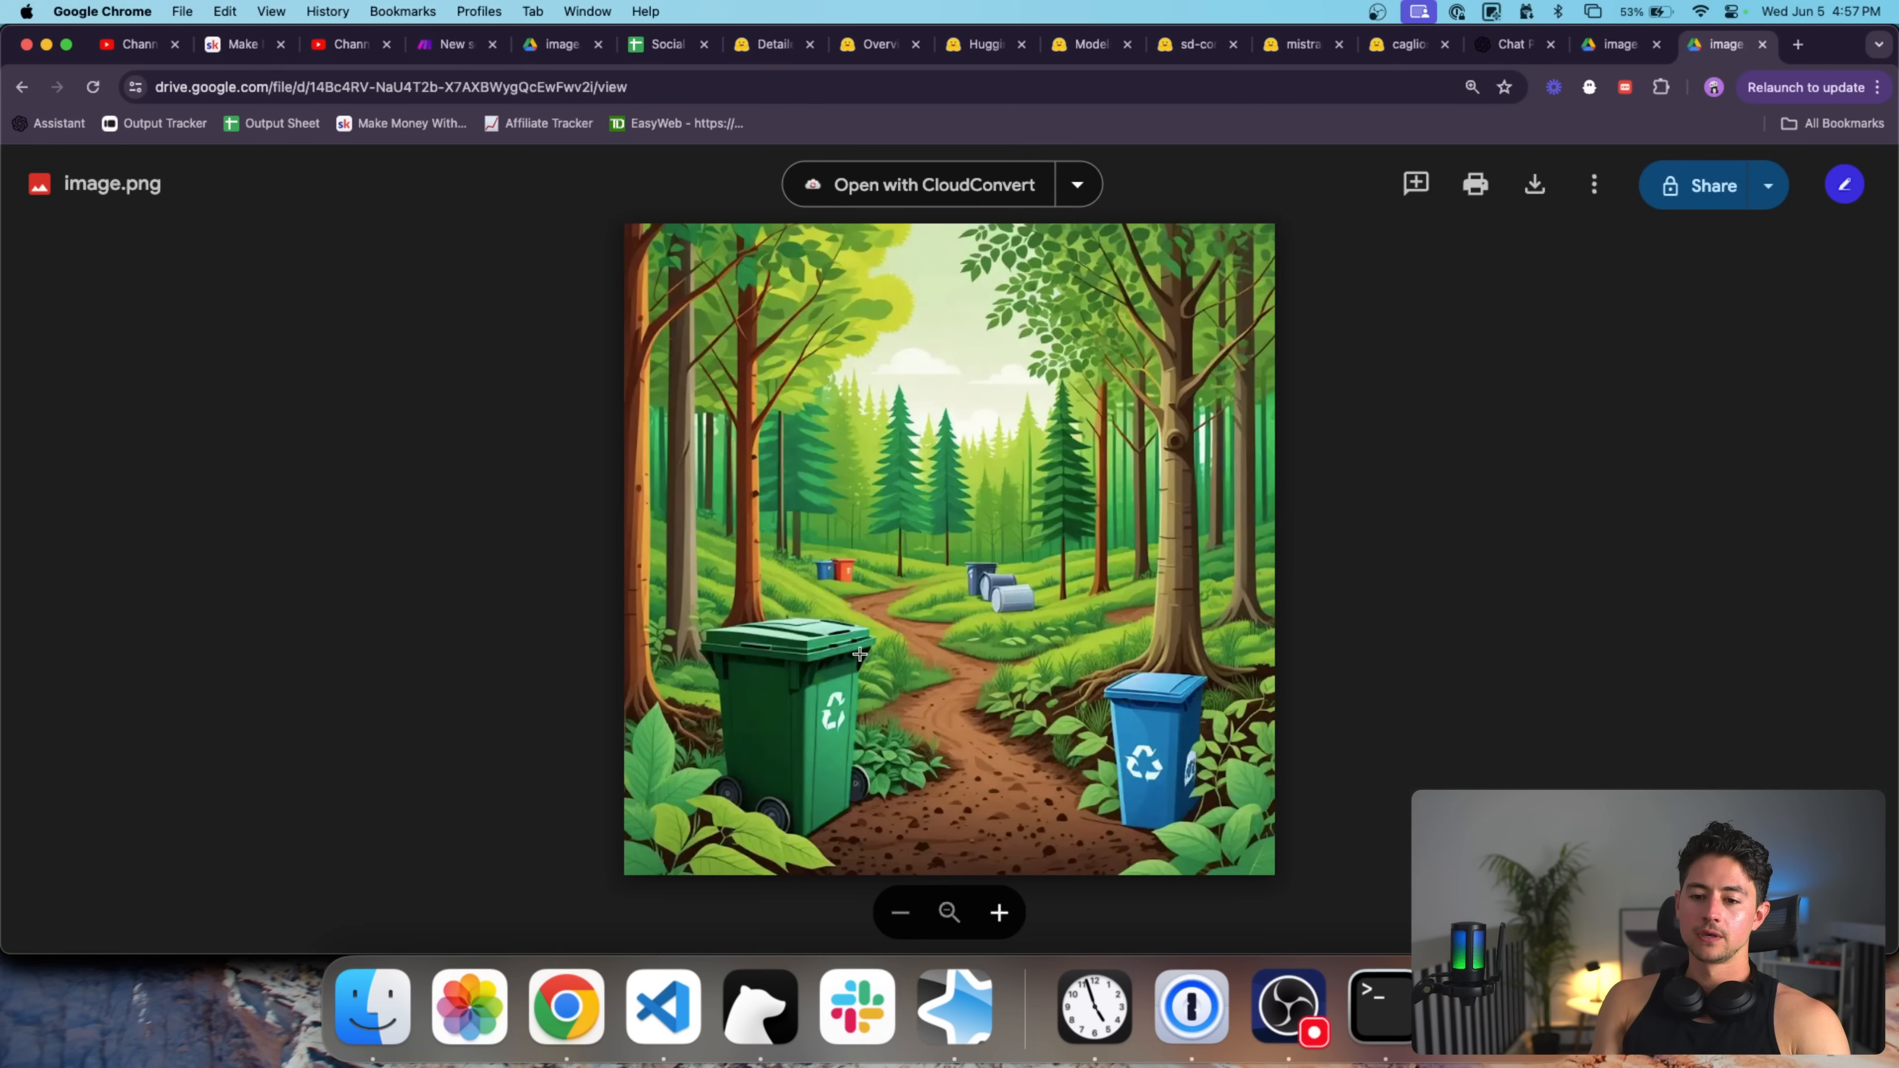
pyautogui.click(933, 793)
pyautogui.click(933, 793)
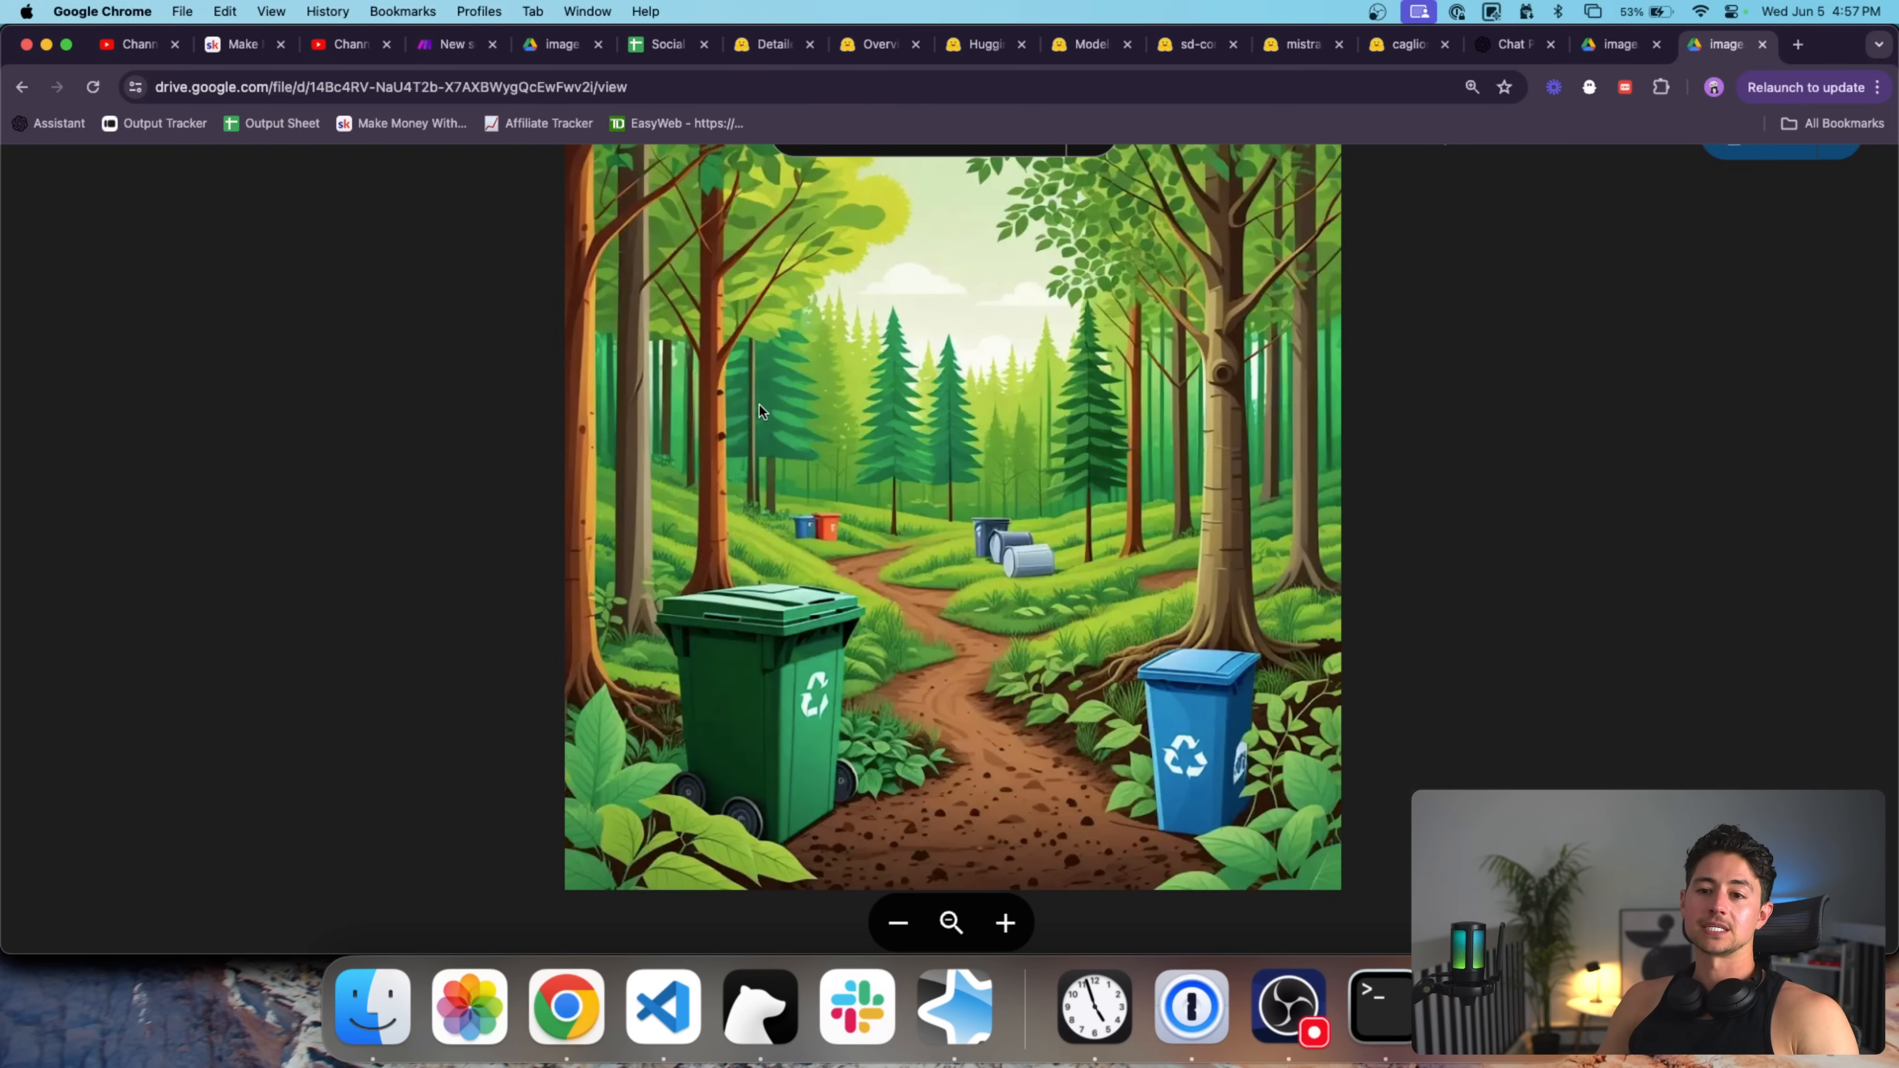
pyautogui.click(758, 404)
pyautogui.click(758, 404)
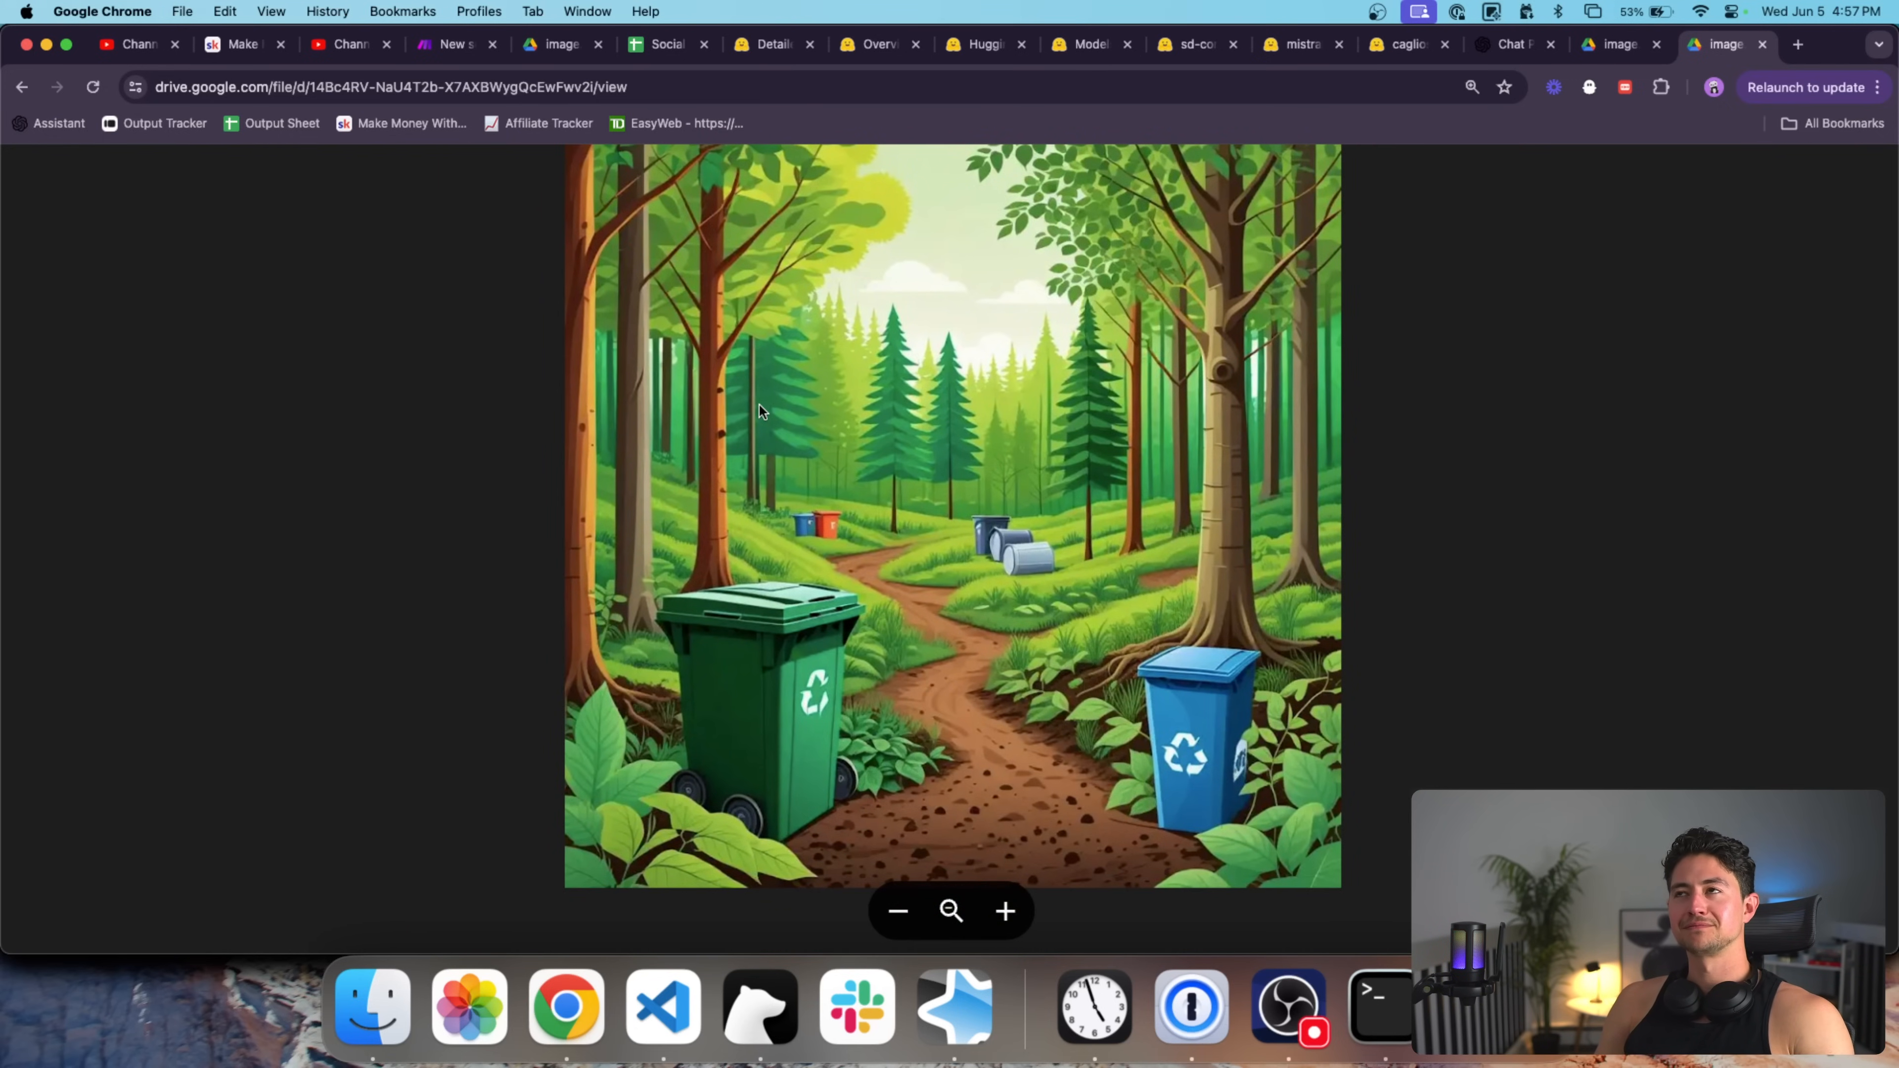
pyautogui.press('super+w')
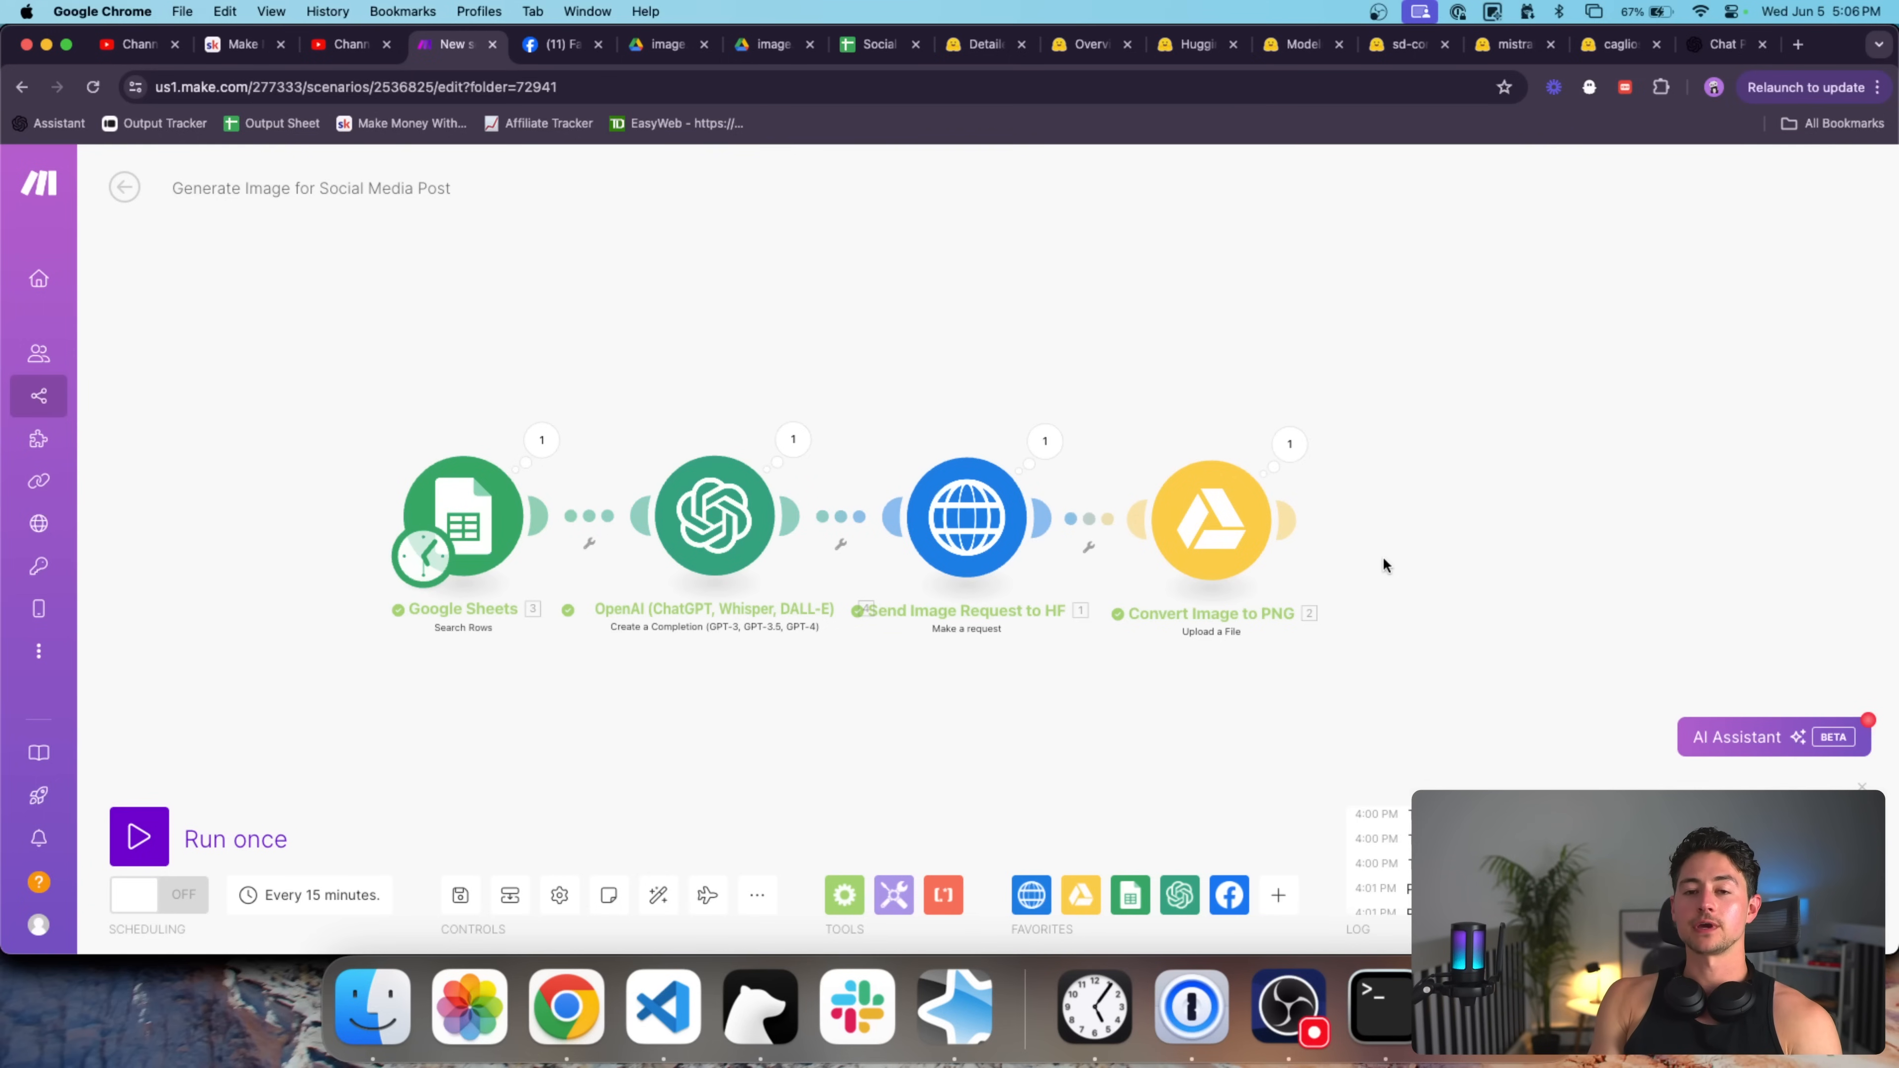
pyautogui.moveTo(1382, 556); pyautogui.dragTo(1405, 556)
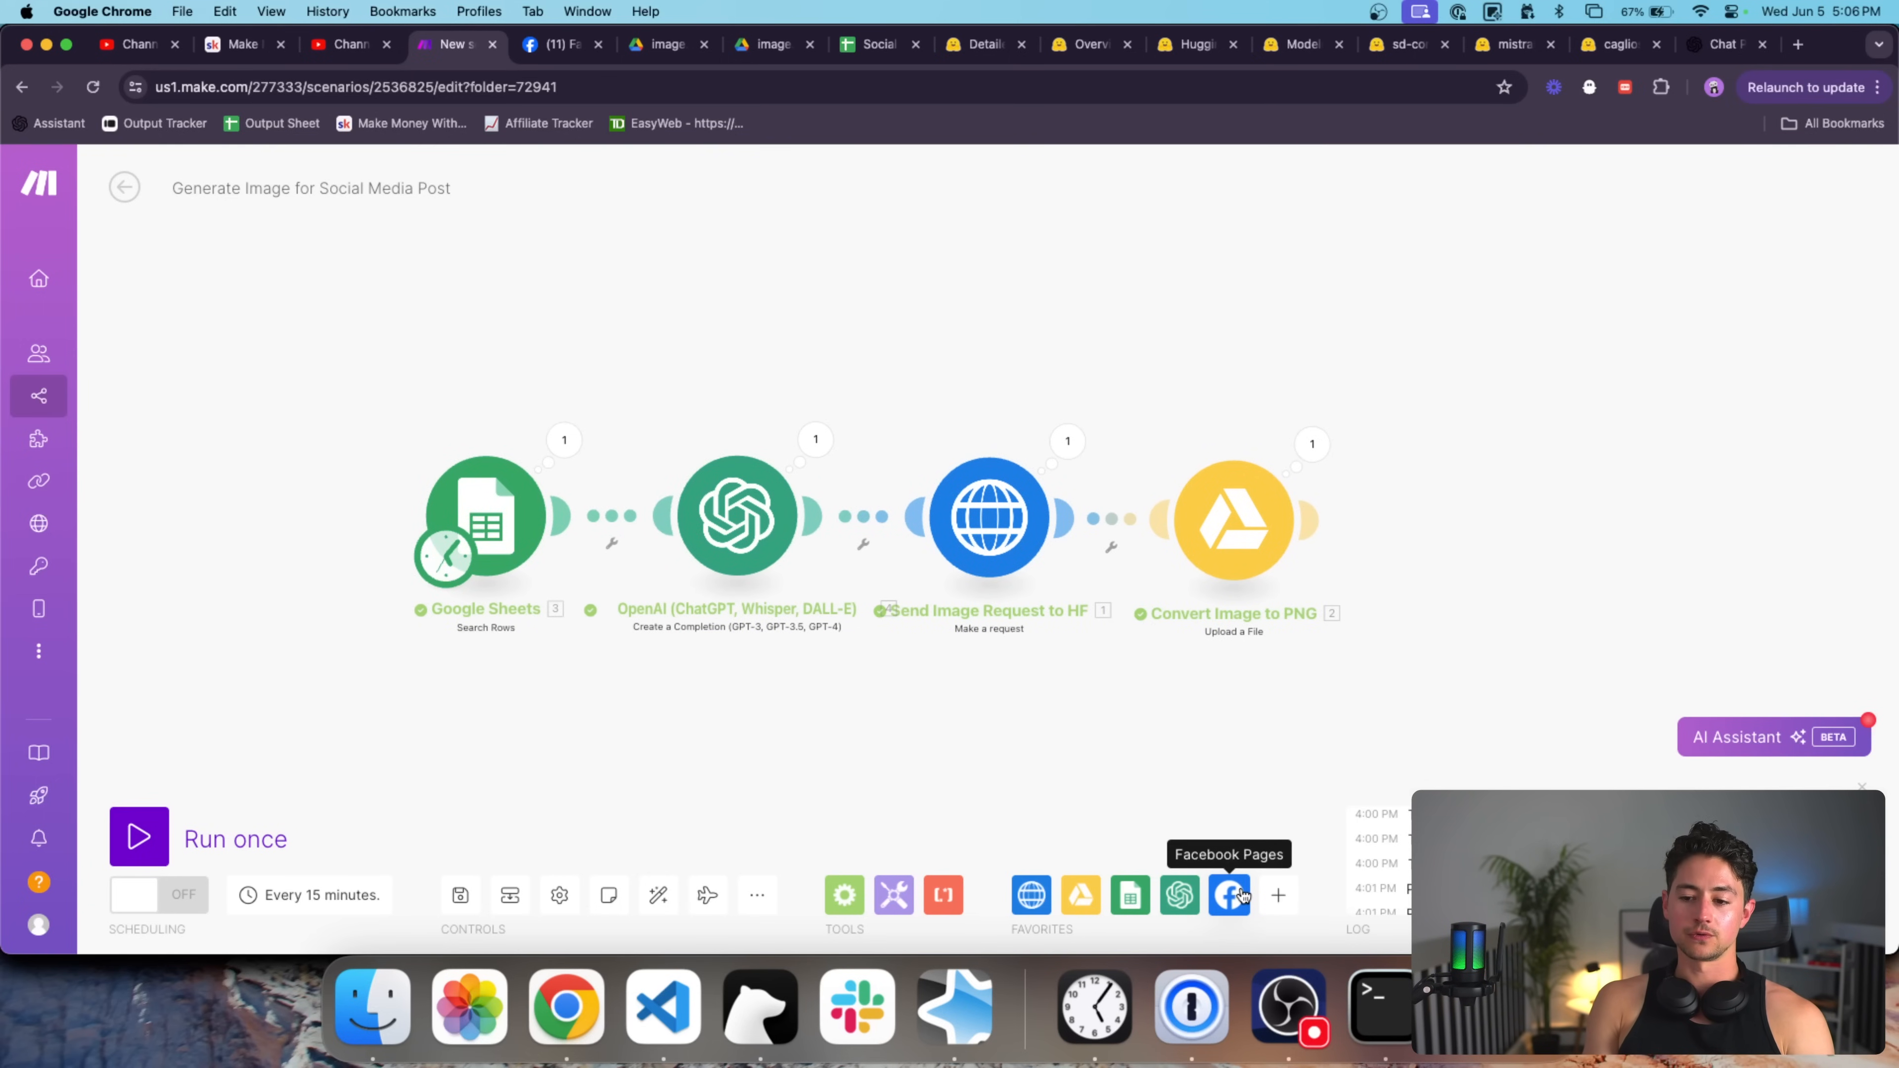
# Search 'facebook pag' then 'photo' to add the Facebook Pages Create a Post with Photos module.
pyautogui.click(1279, 894)
pyautogui.write('f')
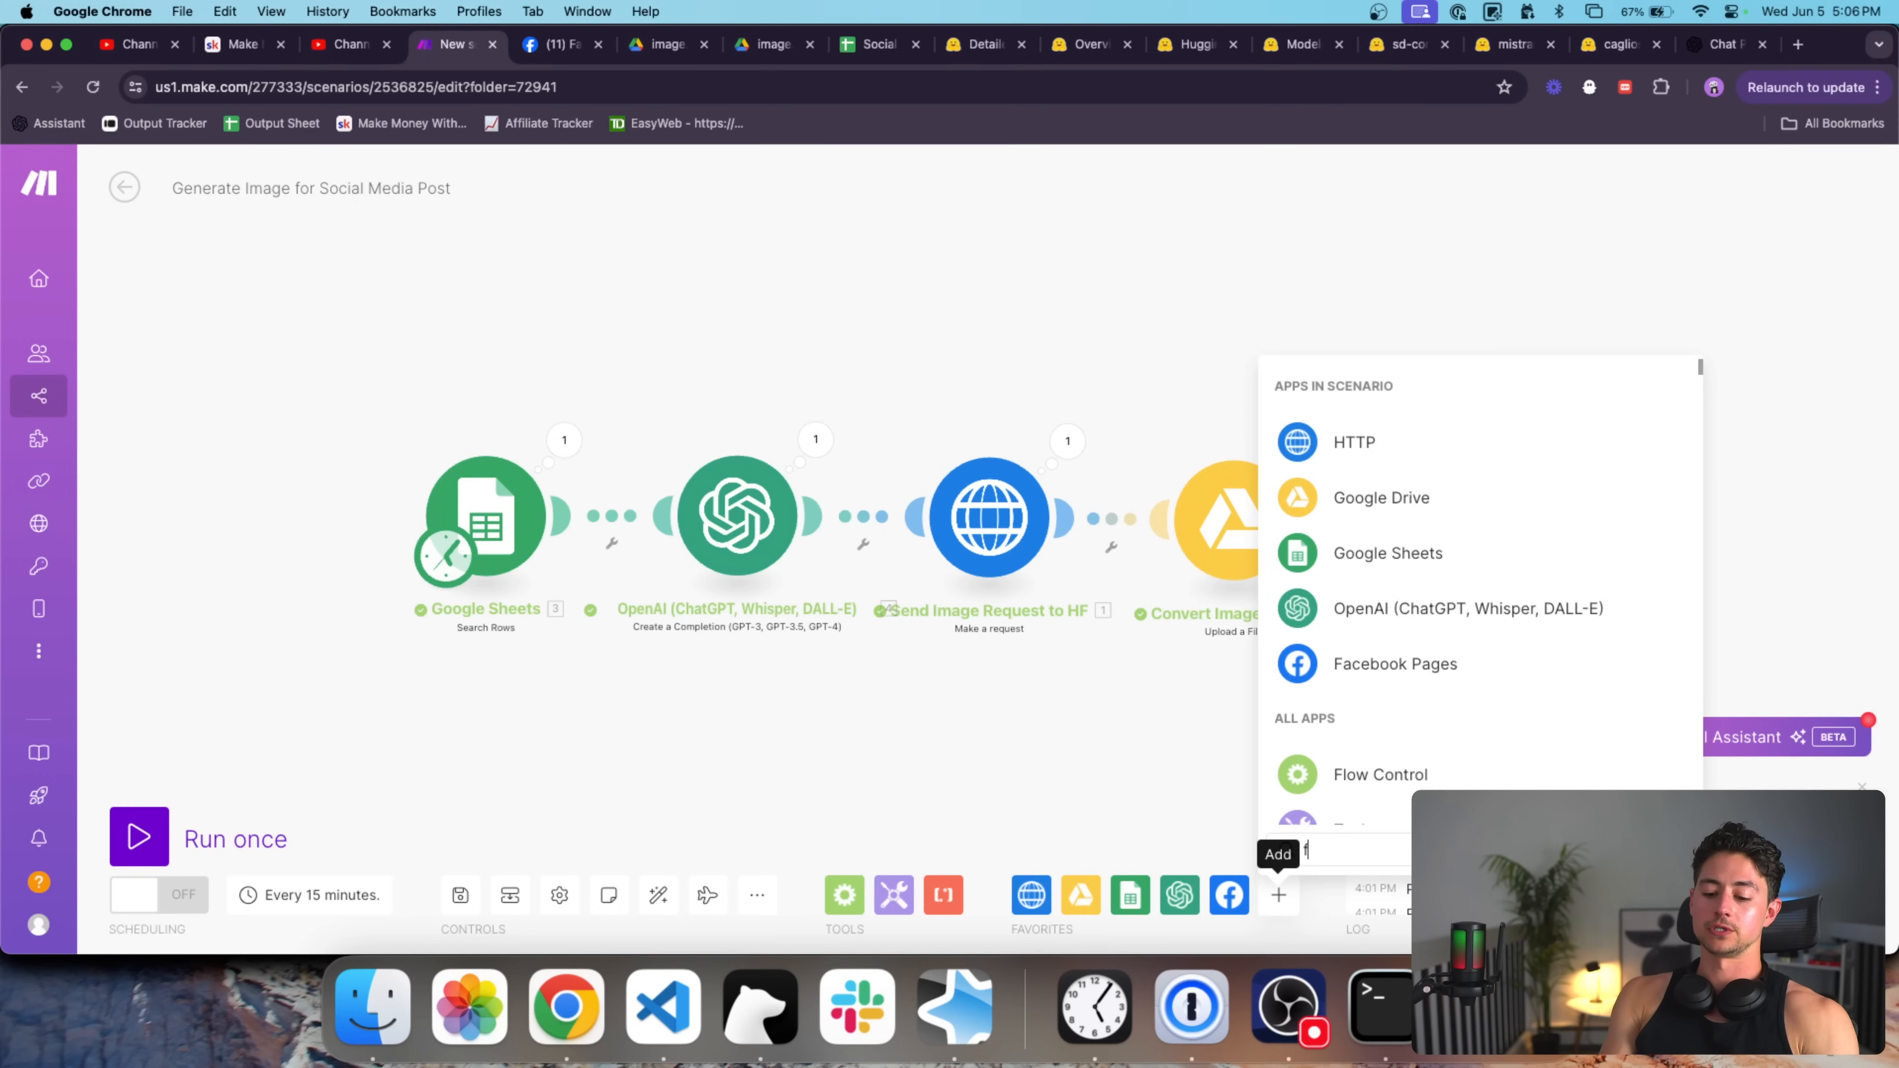
pyautogui.write('acebook page')
pyautogui.click(1401, 397)
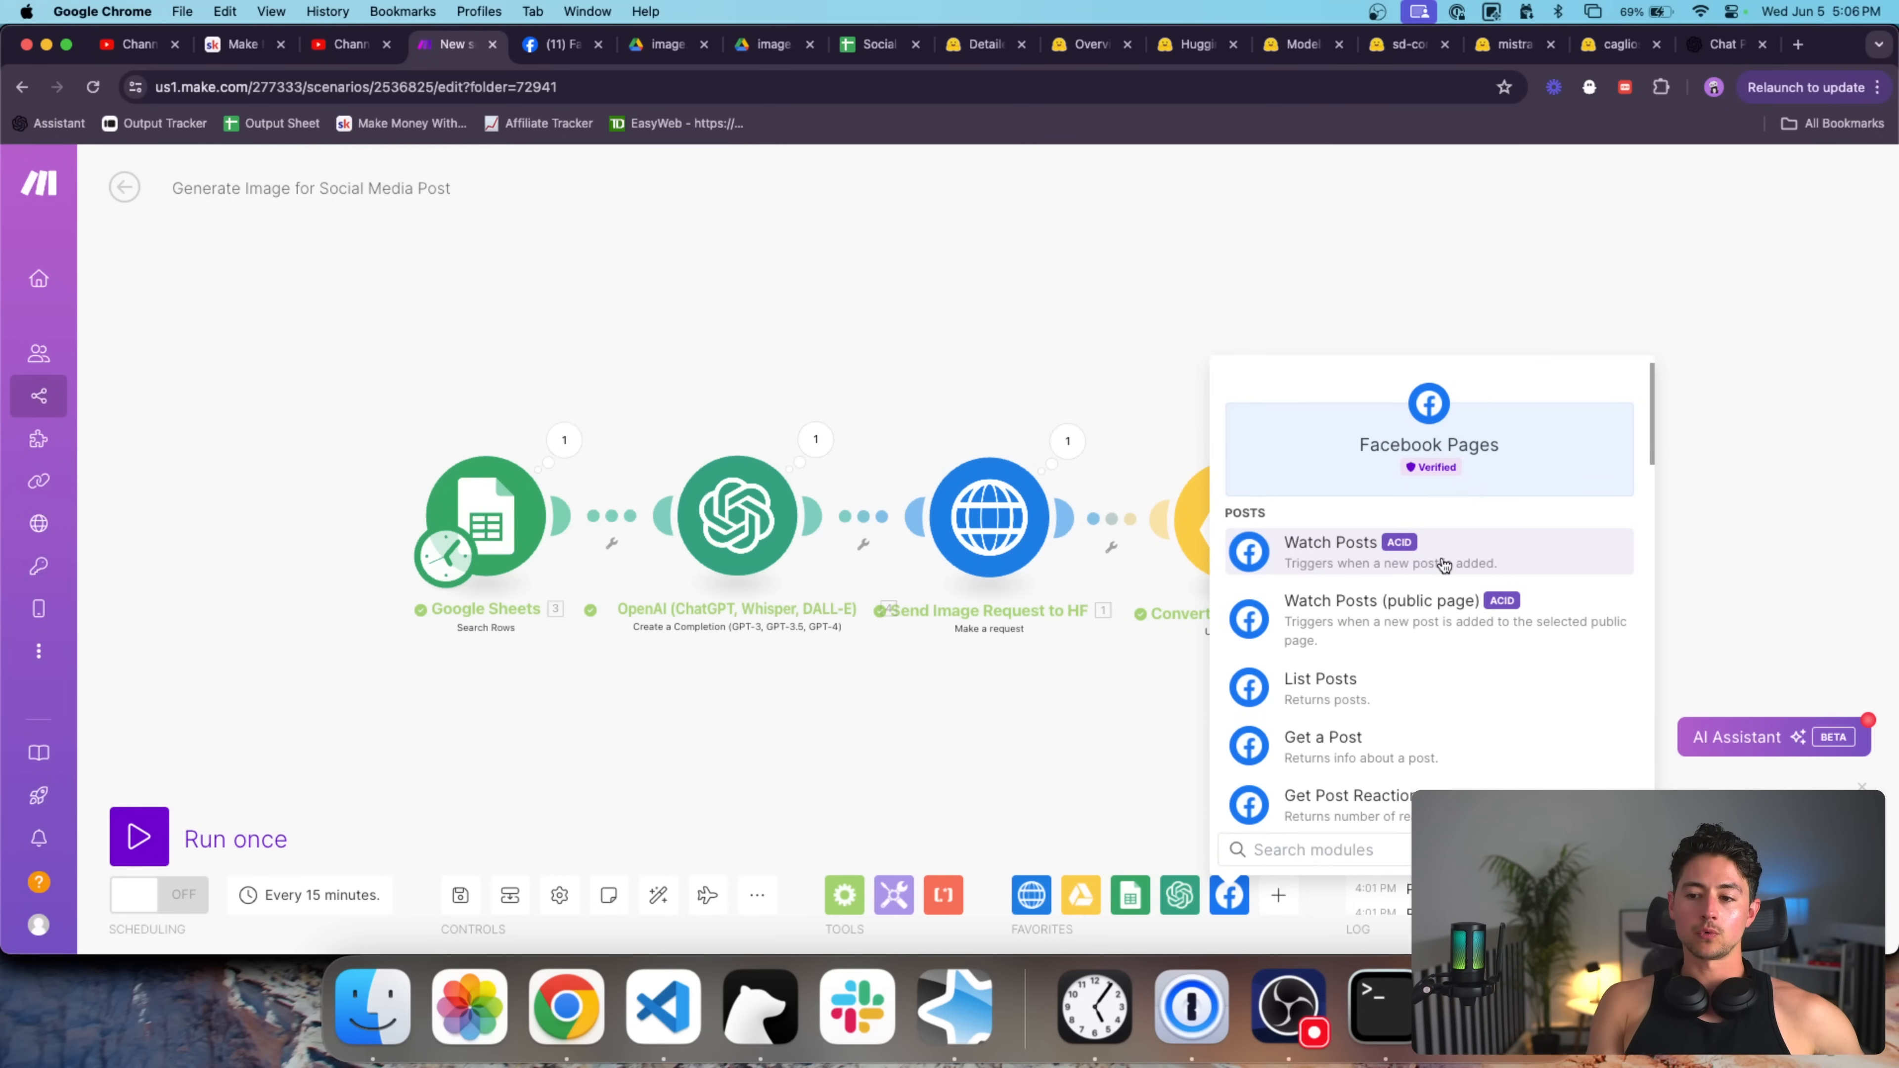
pyautogui.write('photo')
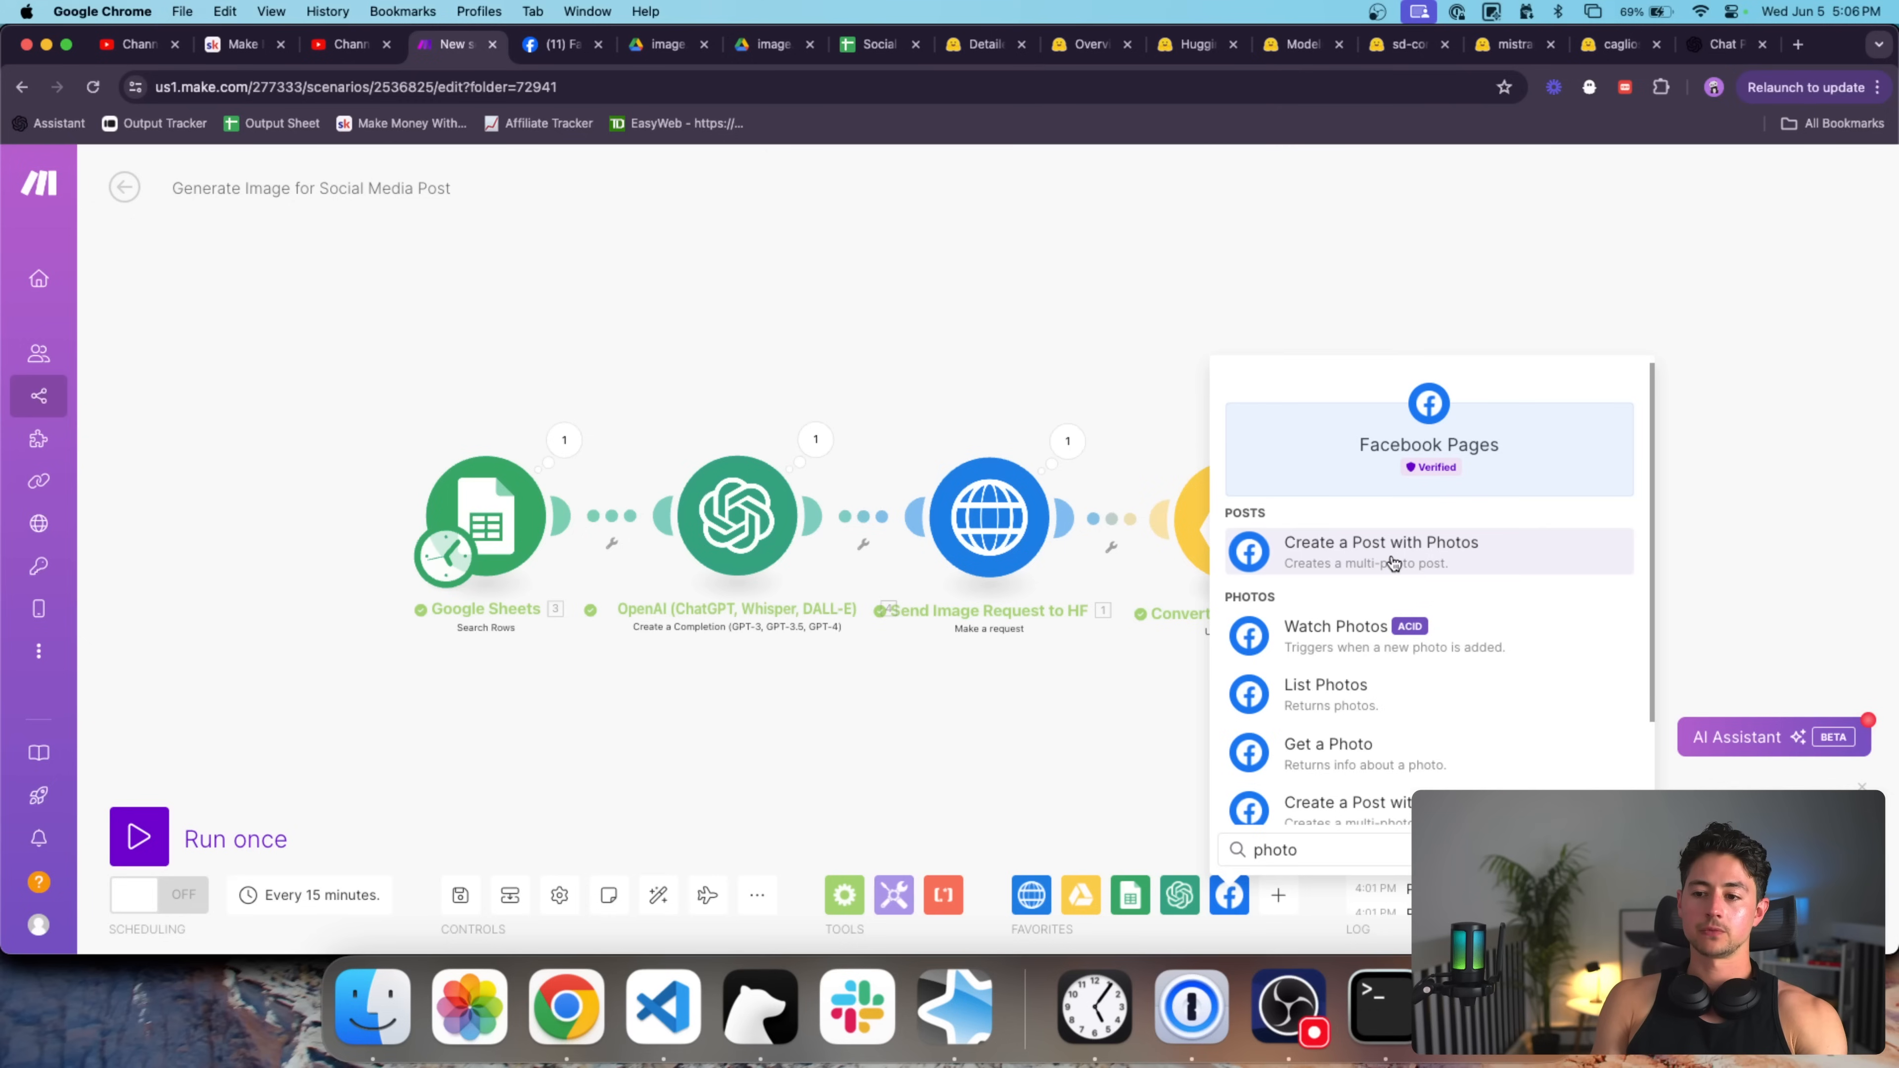
pyautogui.click(1392, 562)
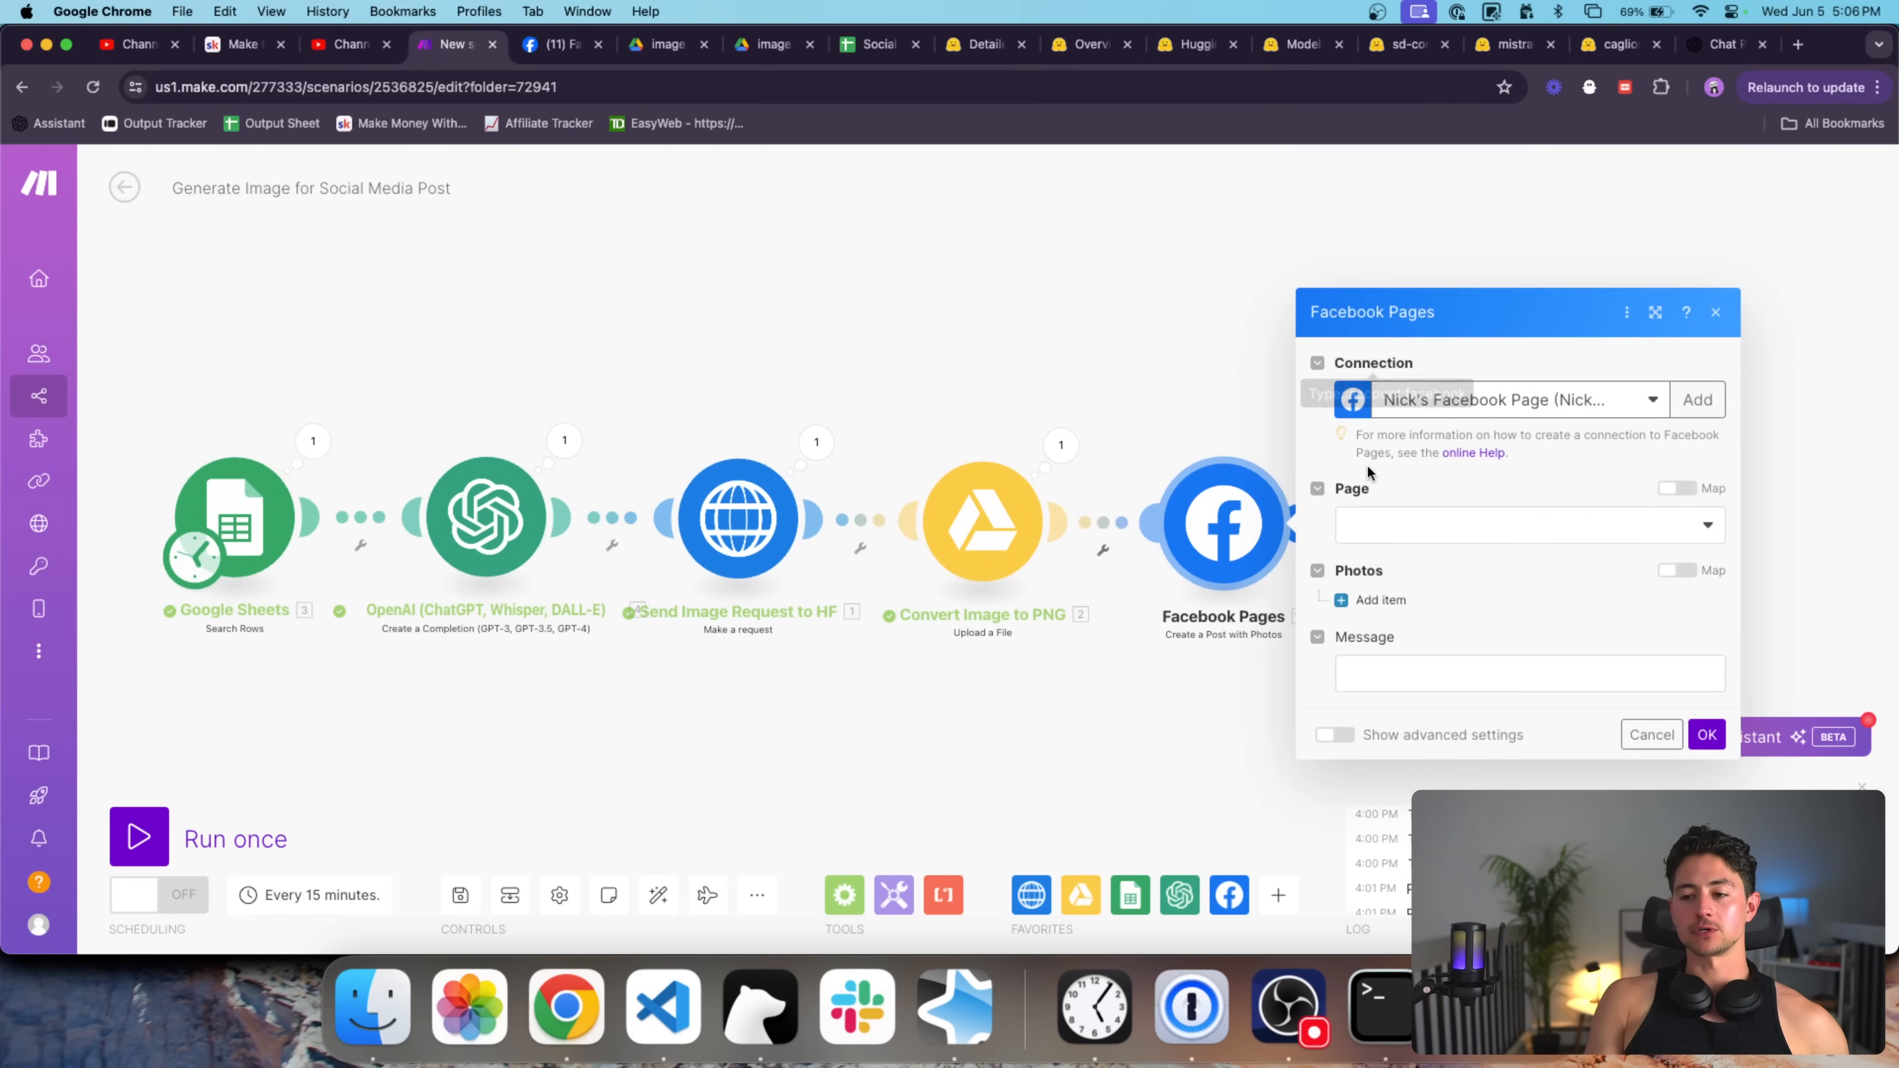
# Post to the 1SecondCopy (Vancouver) page and add a photo item sourced by upload.
pyautogui.click(1438, 528)
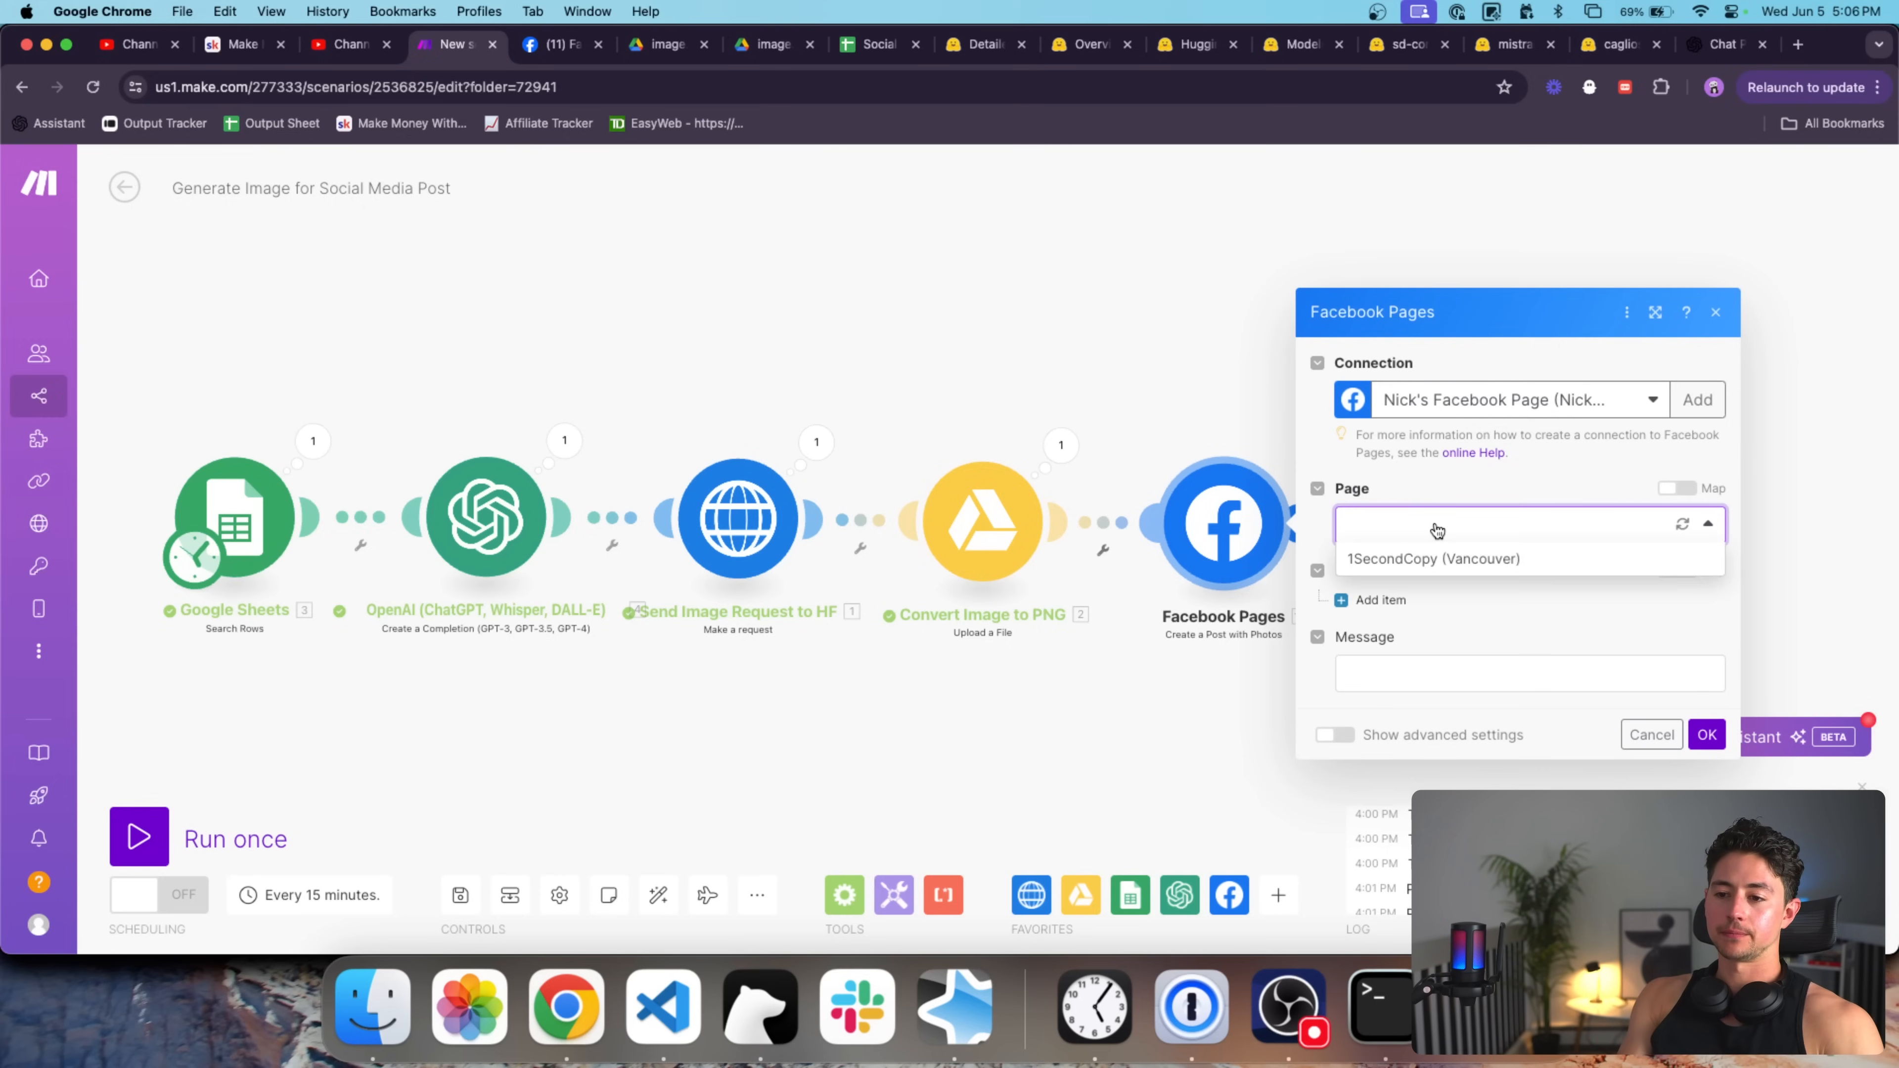
pyautogui.click(1459, 551)
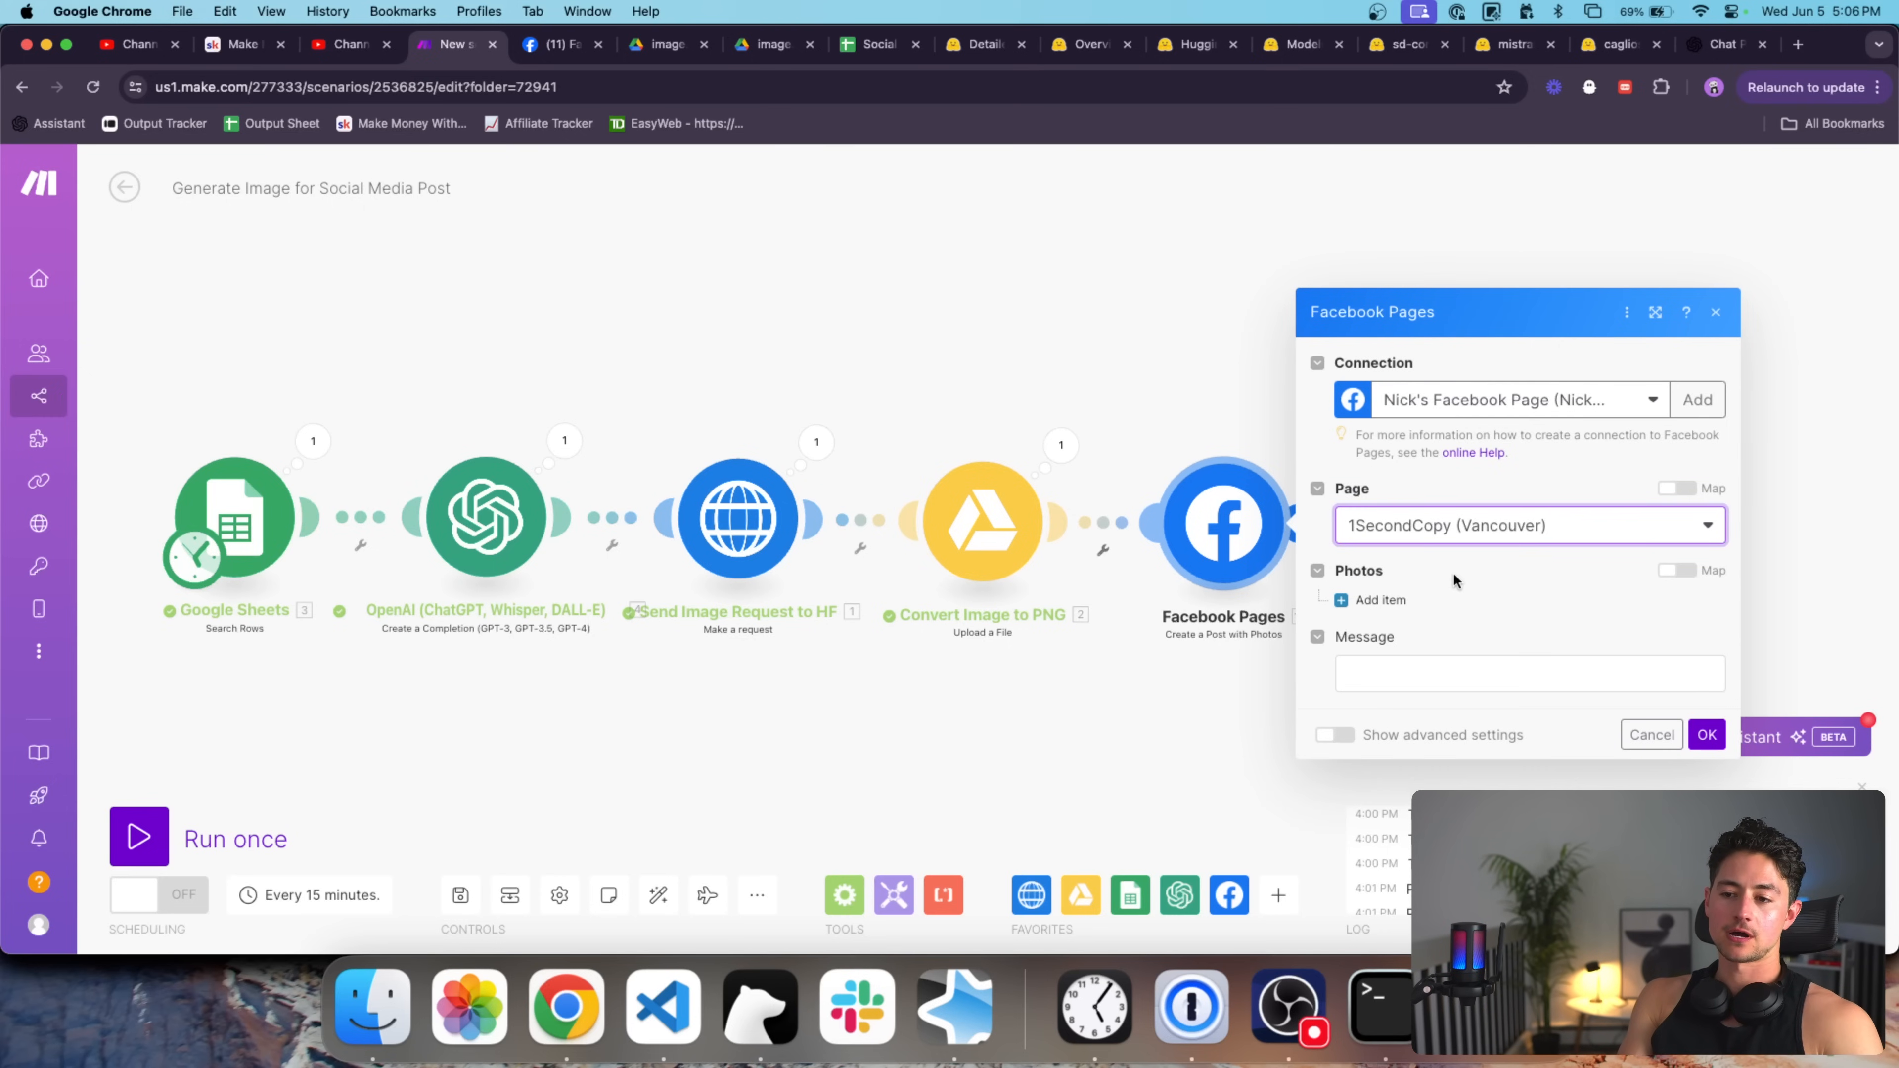
pyautogui.click(1378, 600)
pyautogui.click(1435, 452)
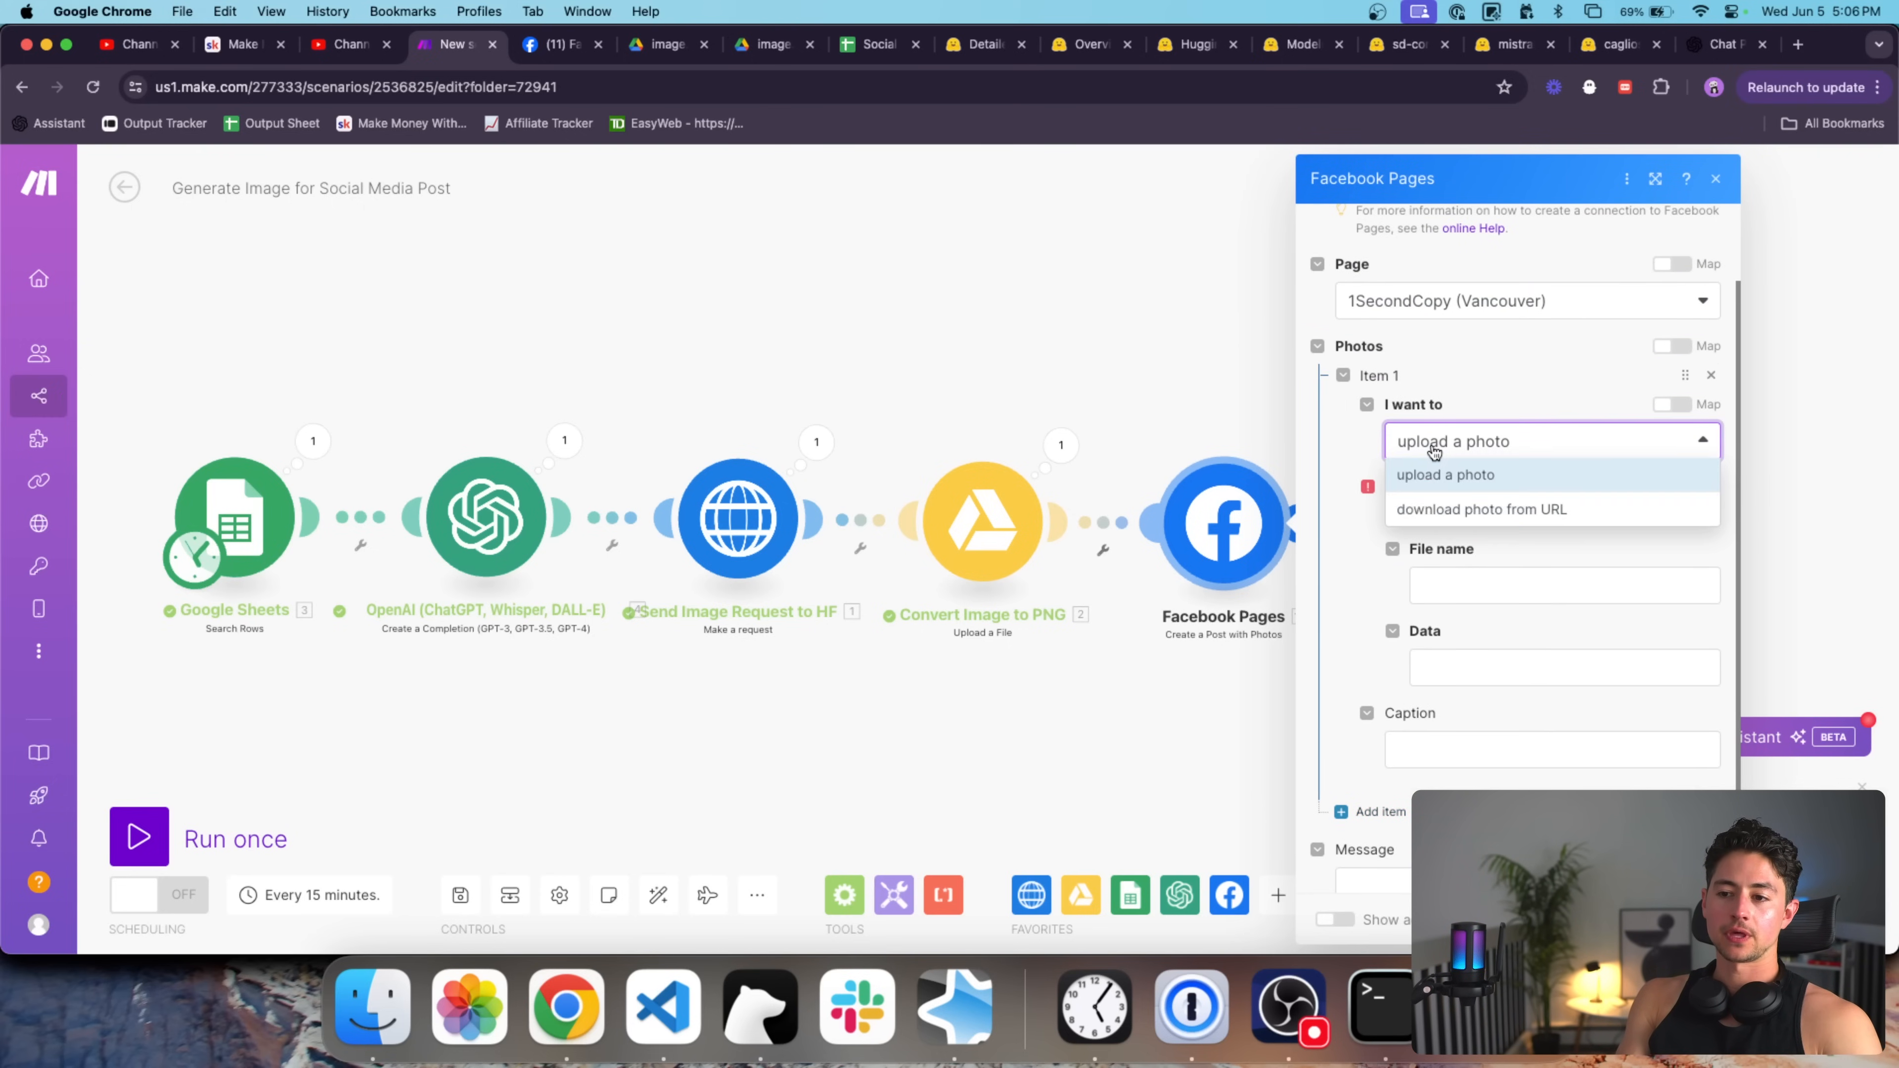
pyautogui.click(1464, 511)
pyautogui.click(1484, 535)
pyautogui.click(1483, 567)
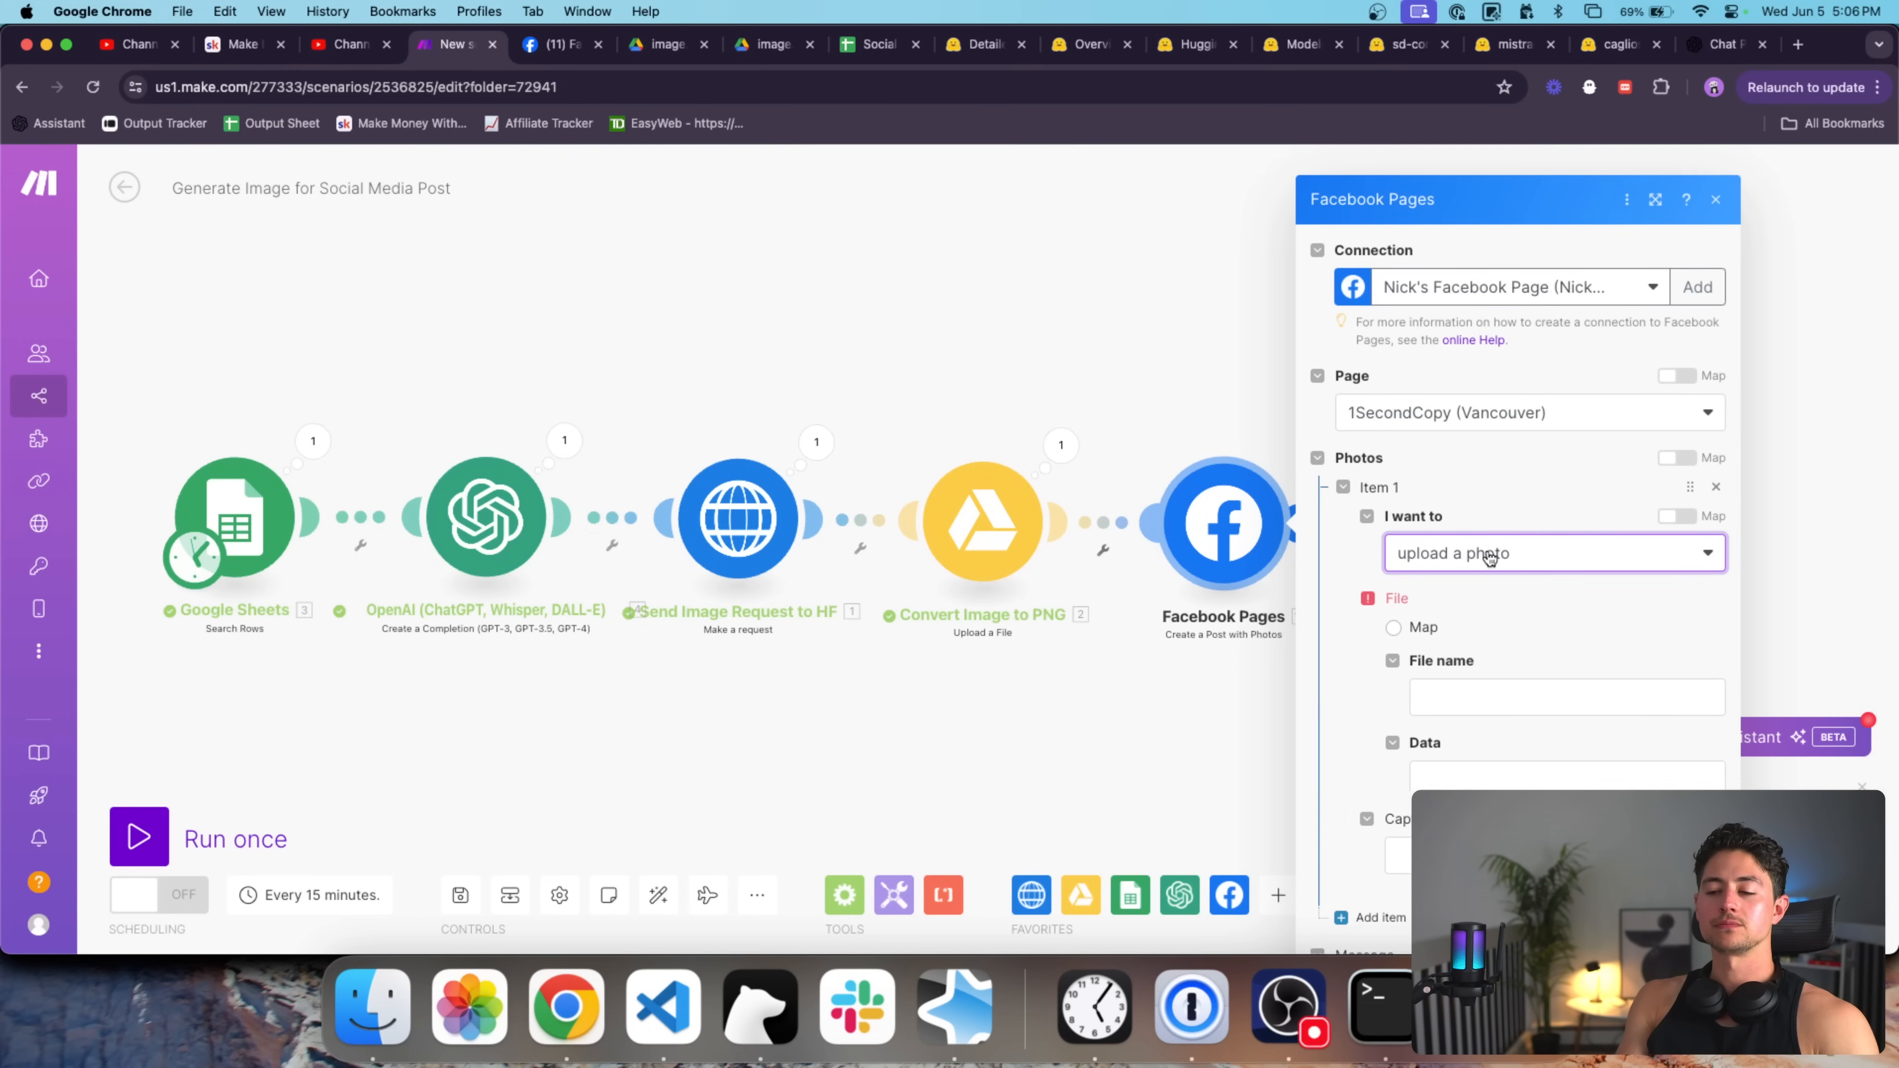
pyautogui.scroll(-1, 1545, 578)
# Map the image request's Data as the photo data and name the file Image.png.
pyautogui.click(1465, 619)
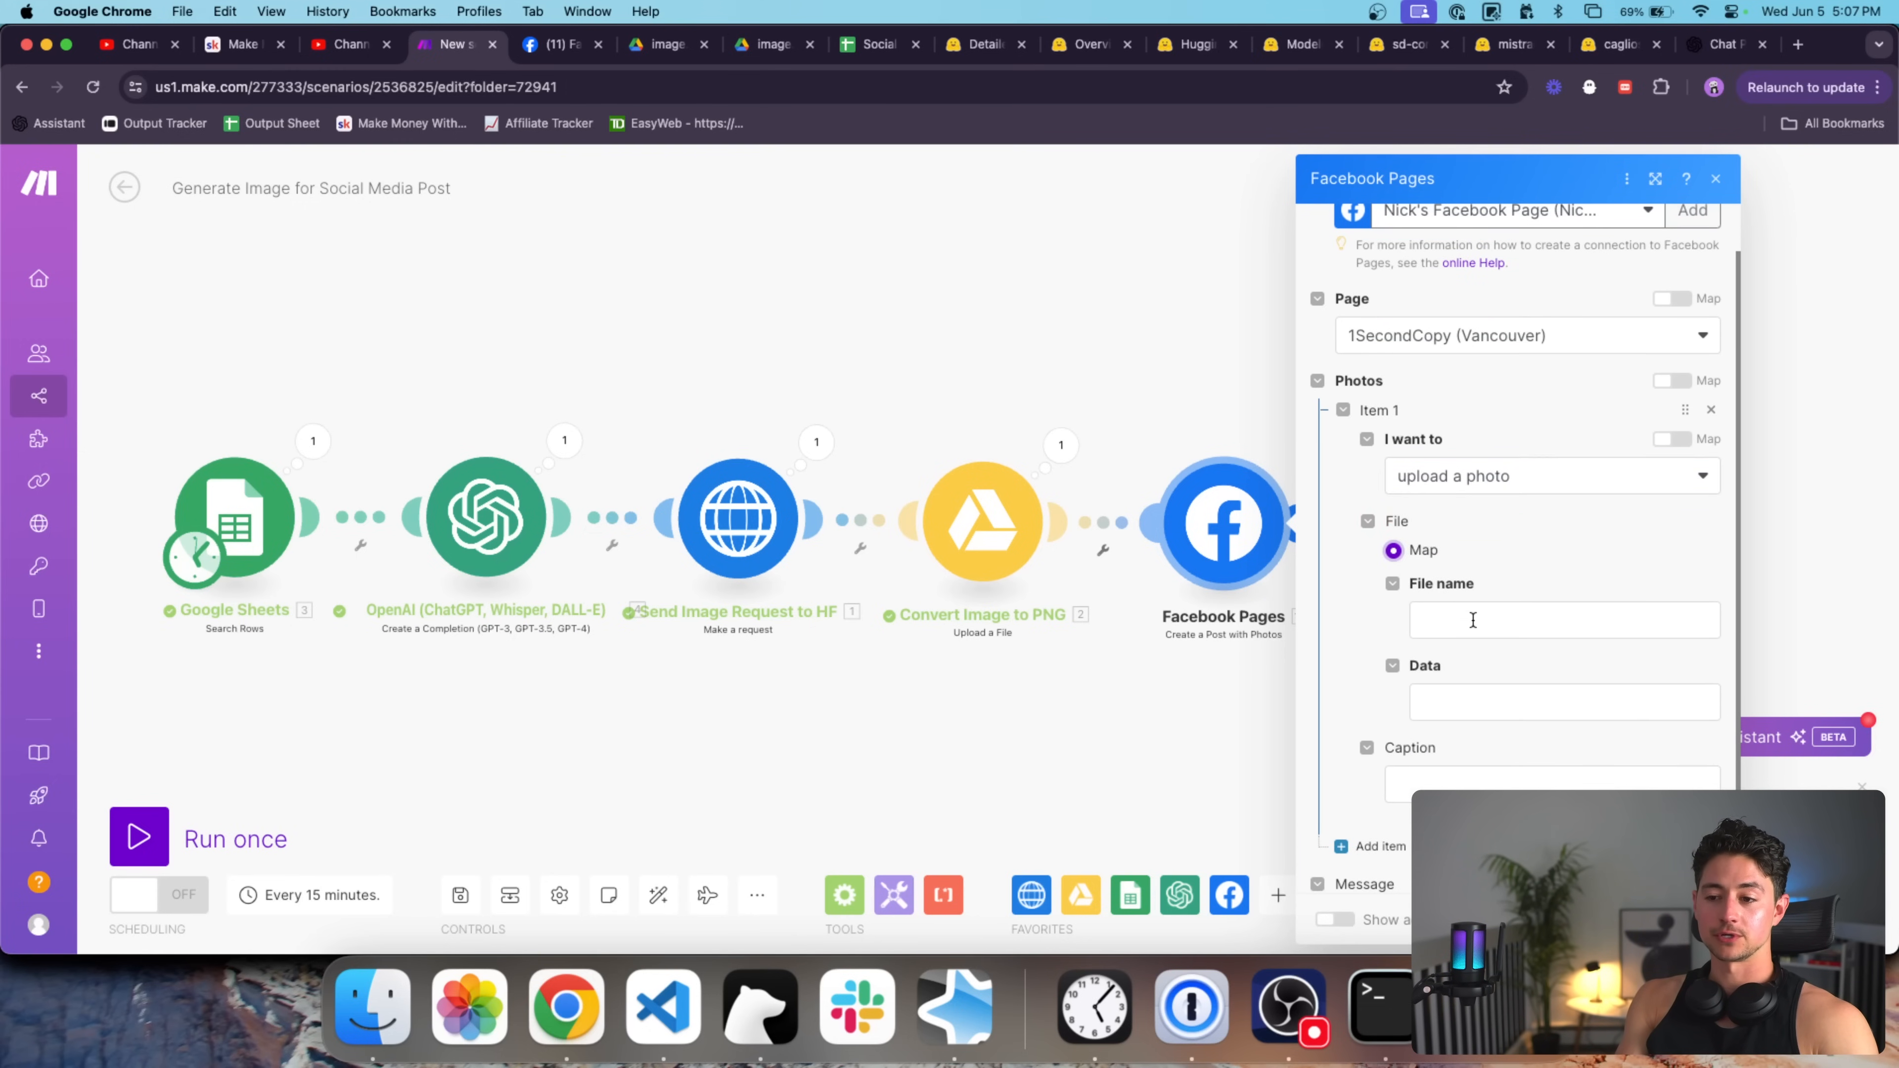
pyautogui.scroll(-15, 1265, 527)
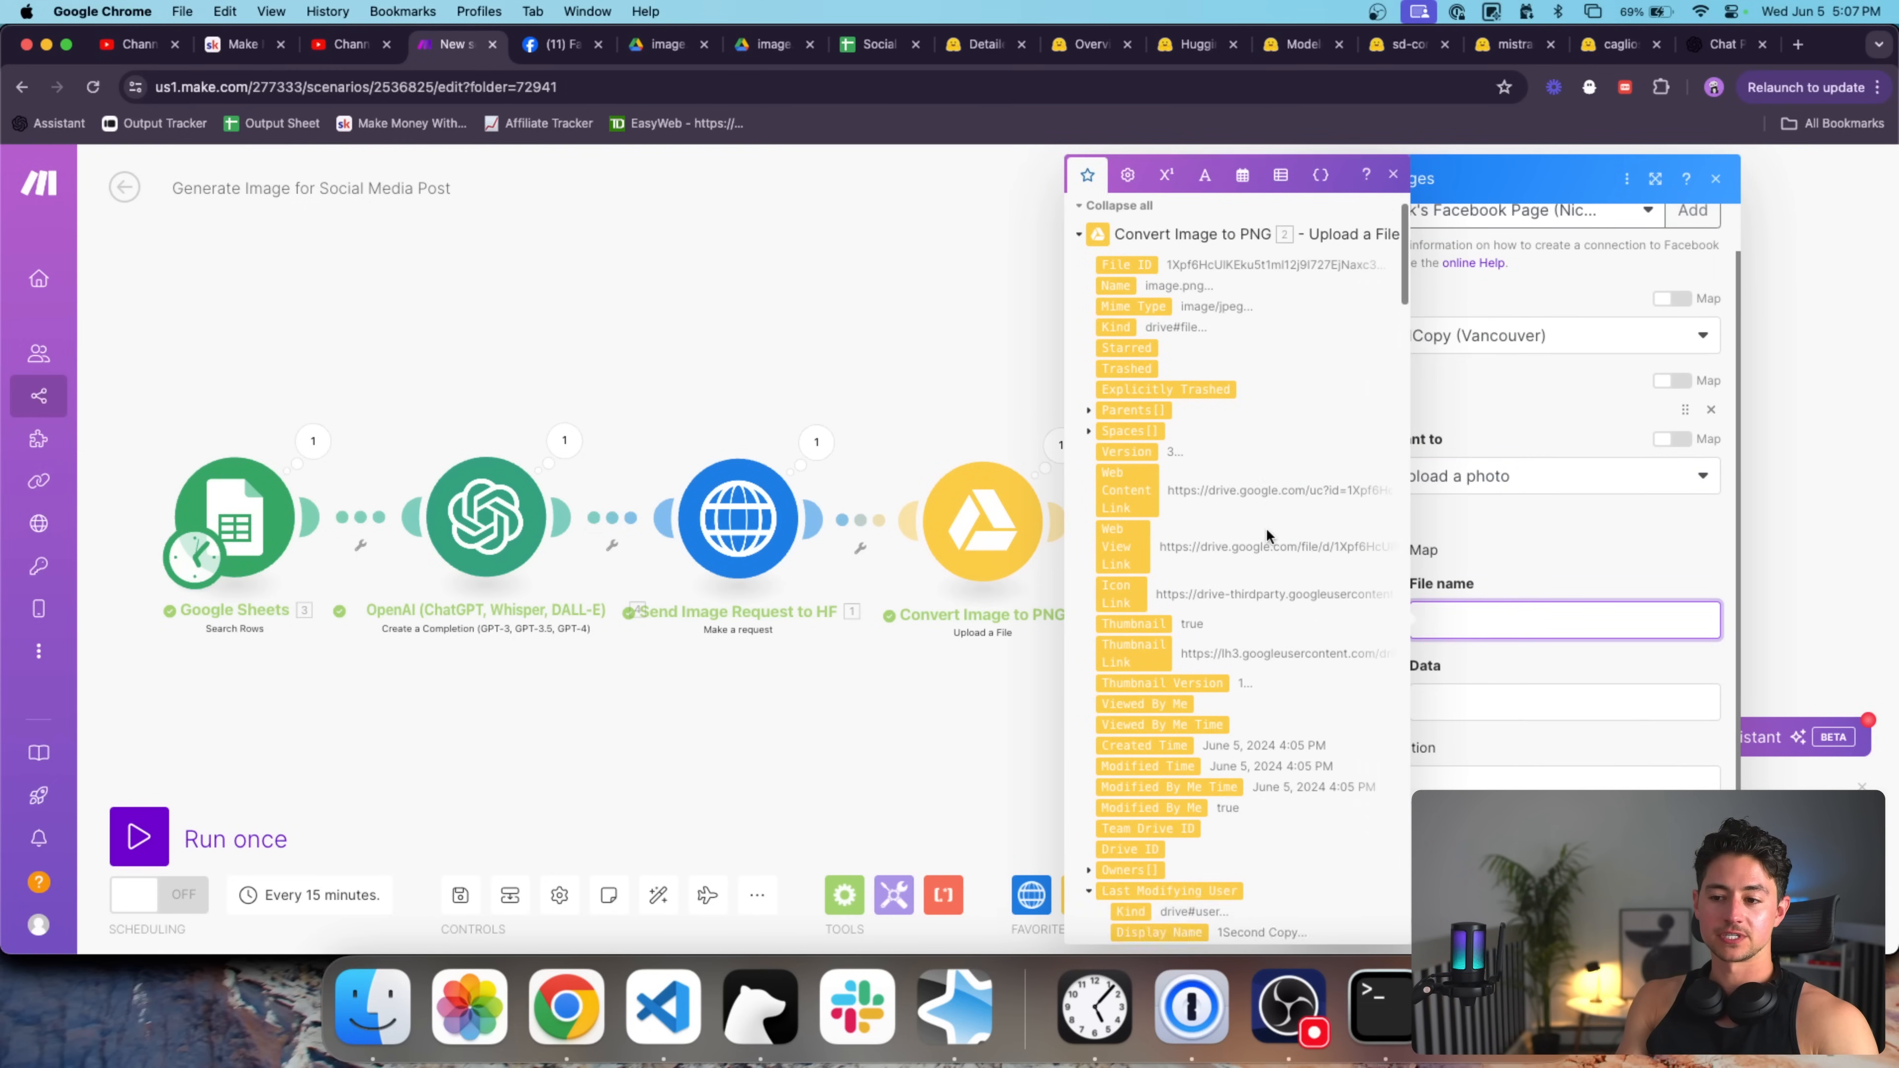
pyautogui.scroll(-20, 1265, 527)
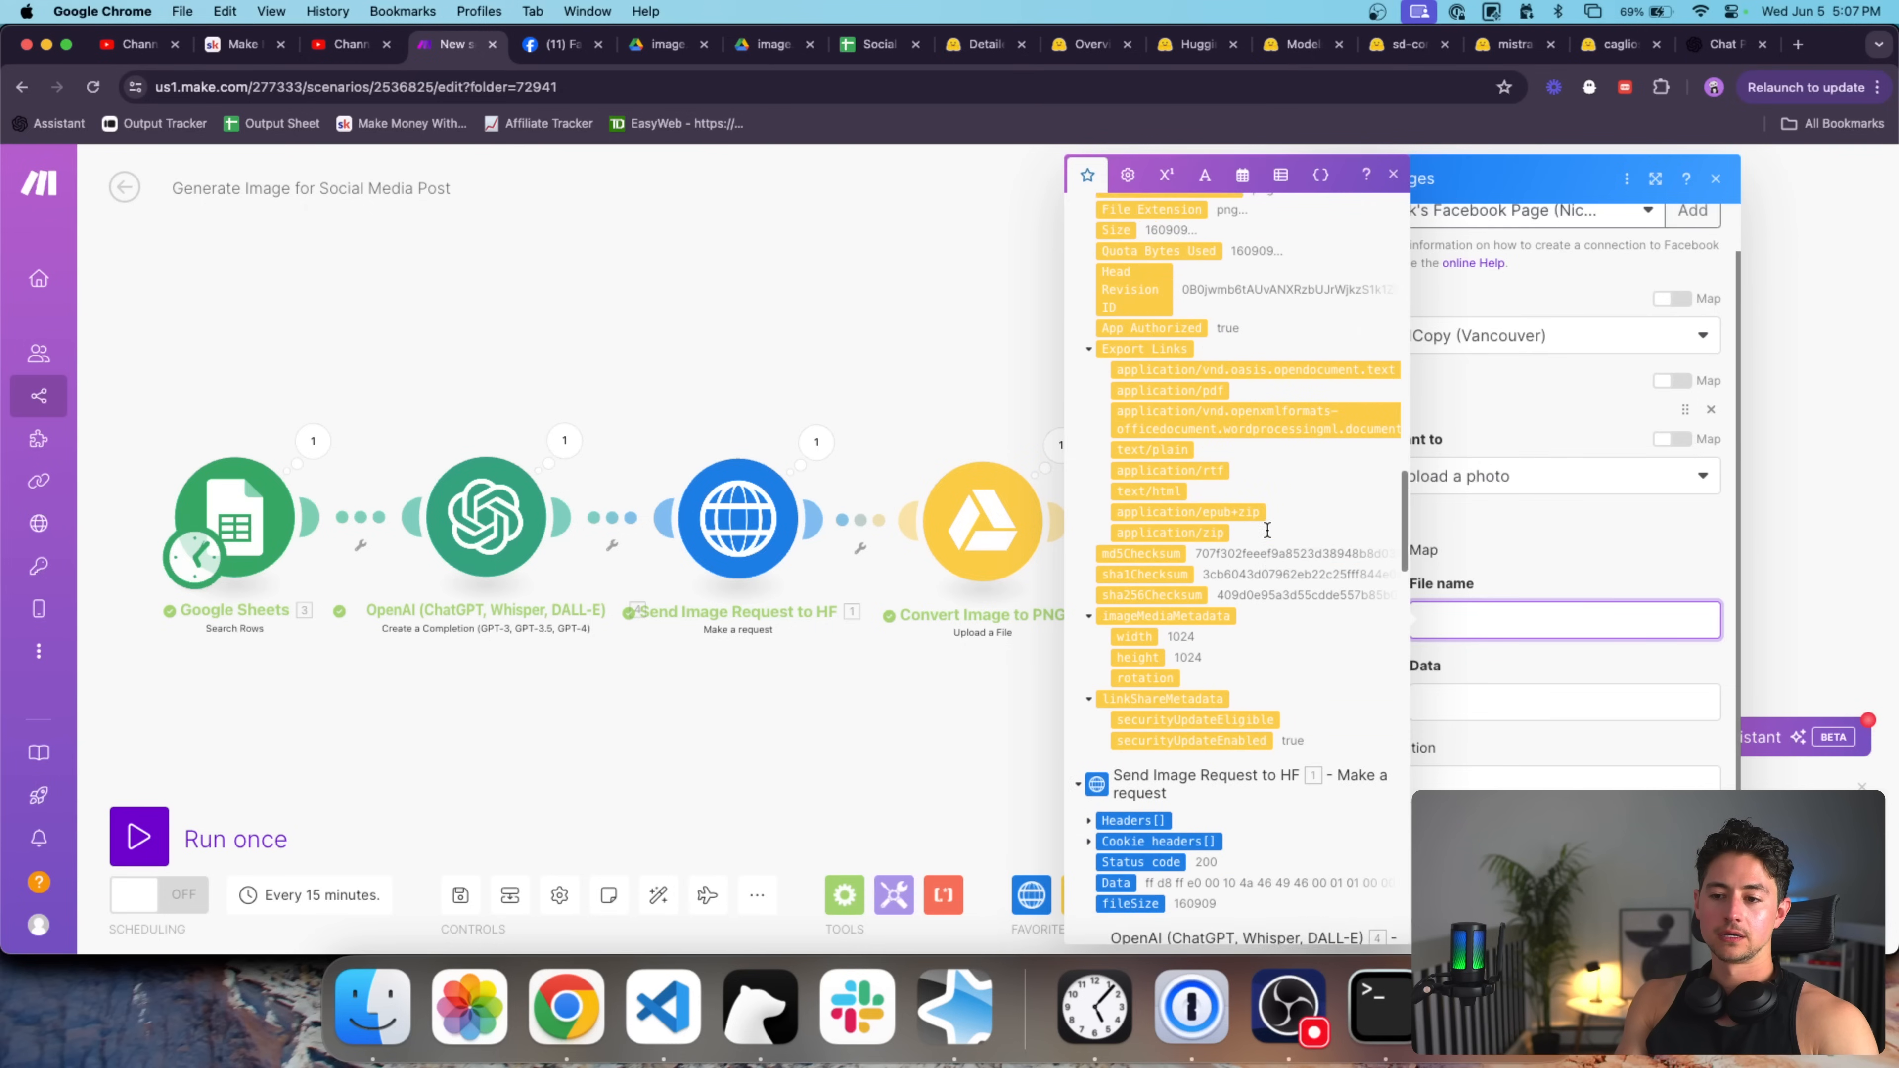
pyautogui.scroll(1, 1268, 531)
pyautogui.click(1488, 691)
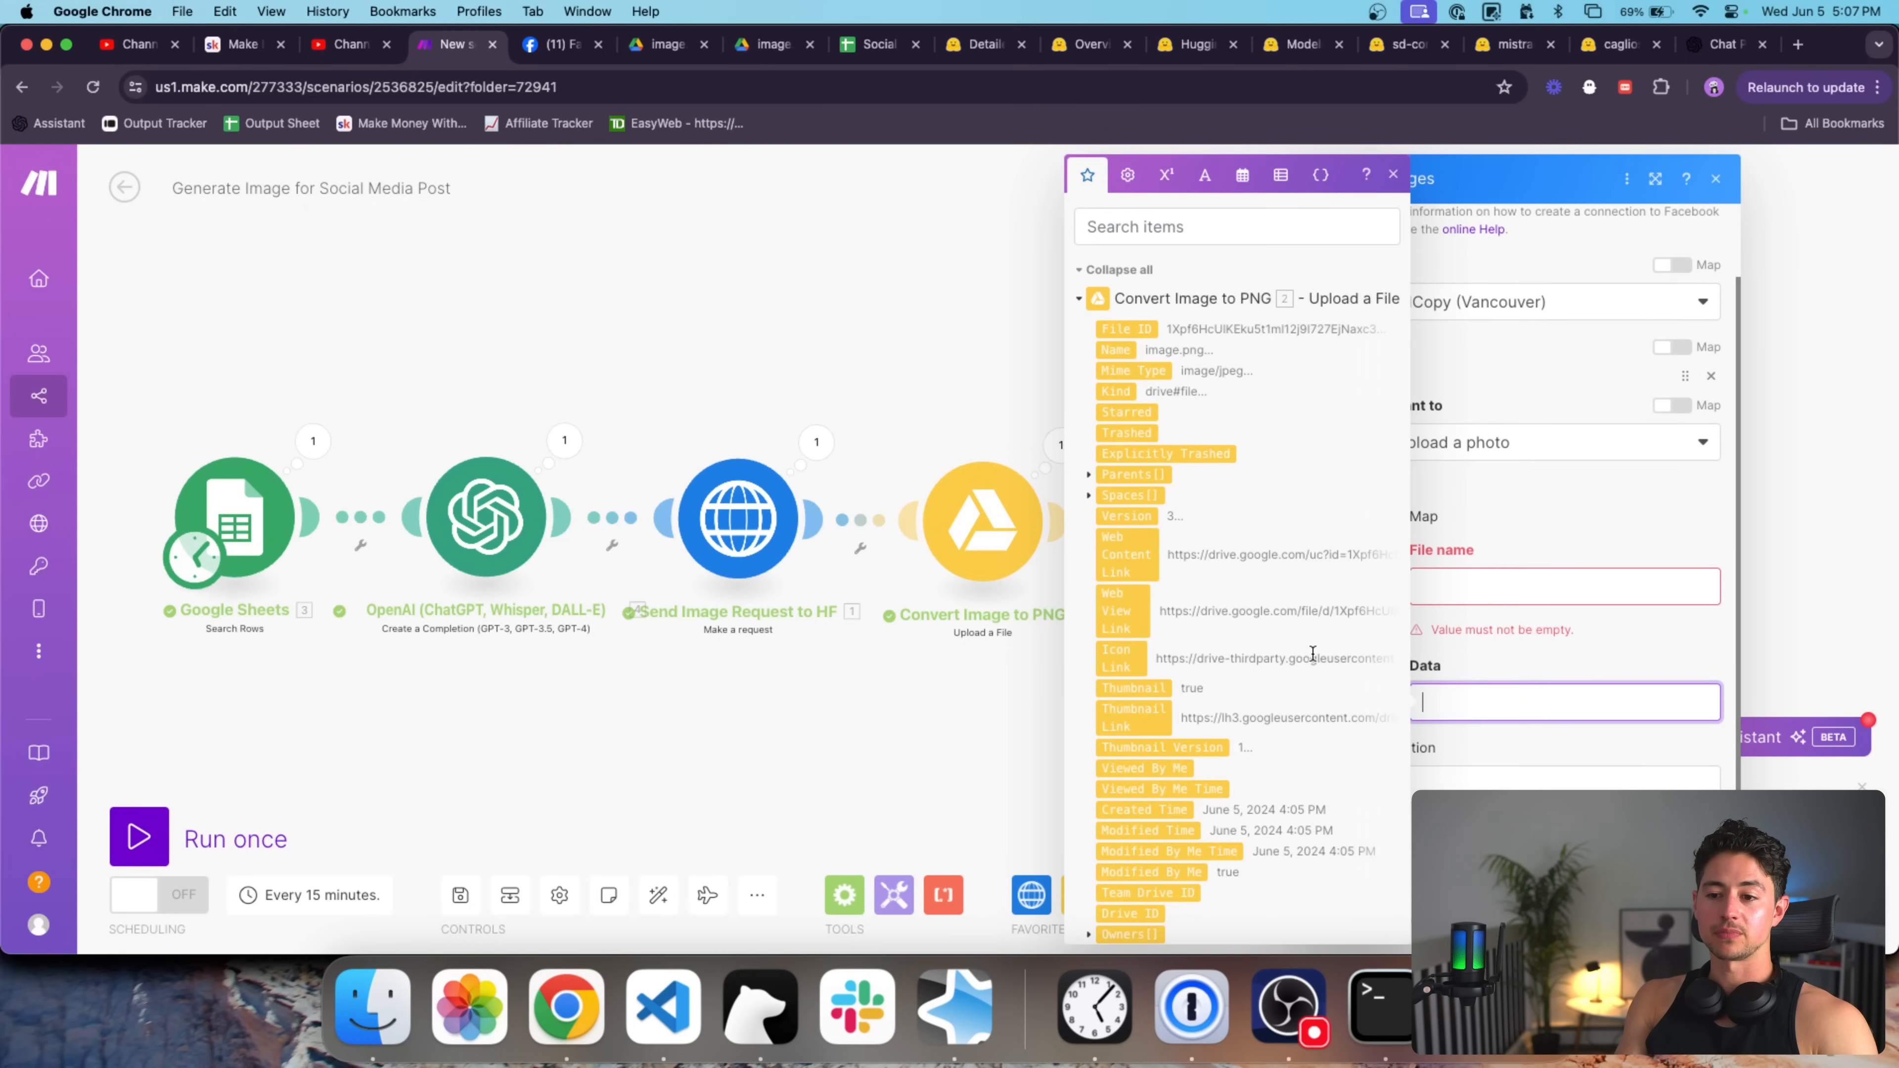
pyautogui.scroll(-20, 1313, 654)
pyautogui.scroll(-5, 1313, 654)
pyautogui.click(1116, 632)
pyautogui.click(1442, 591)
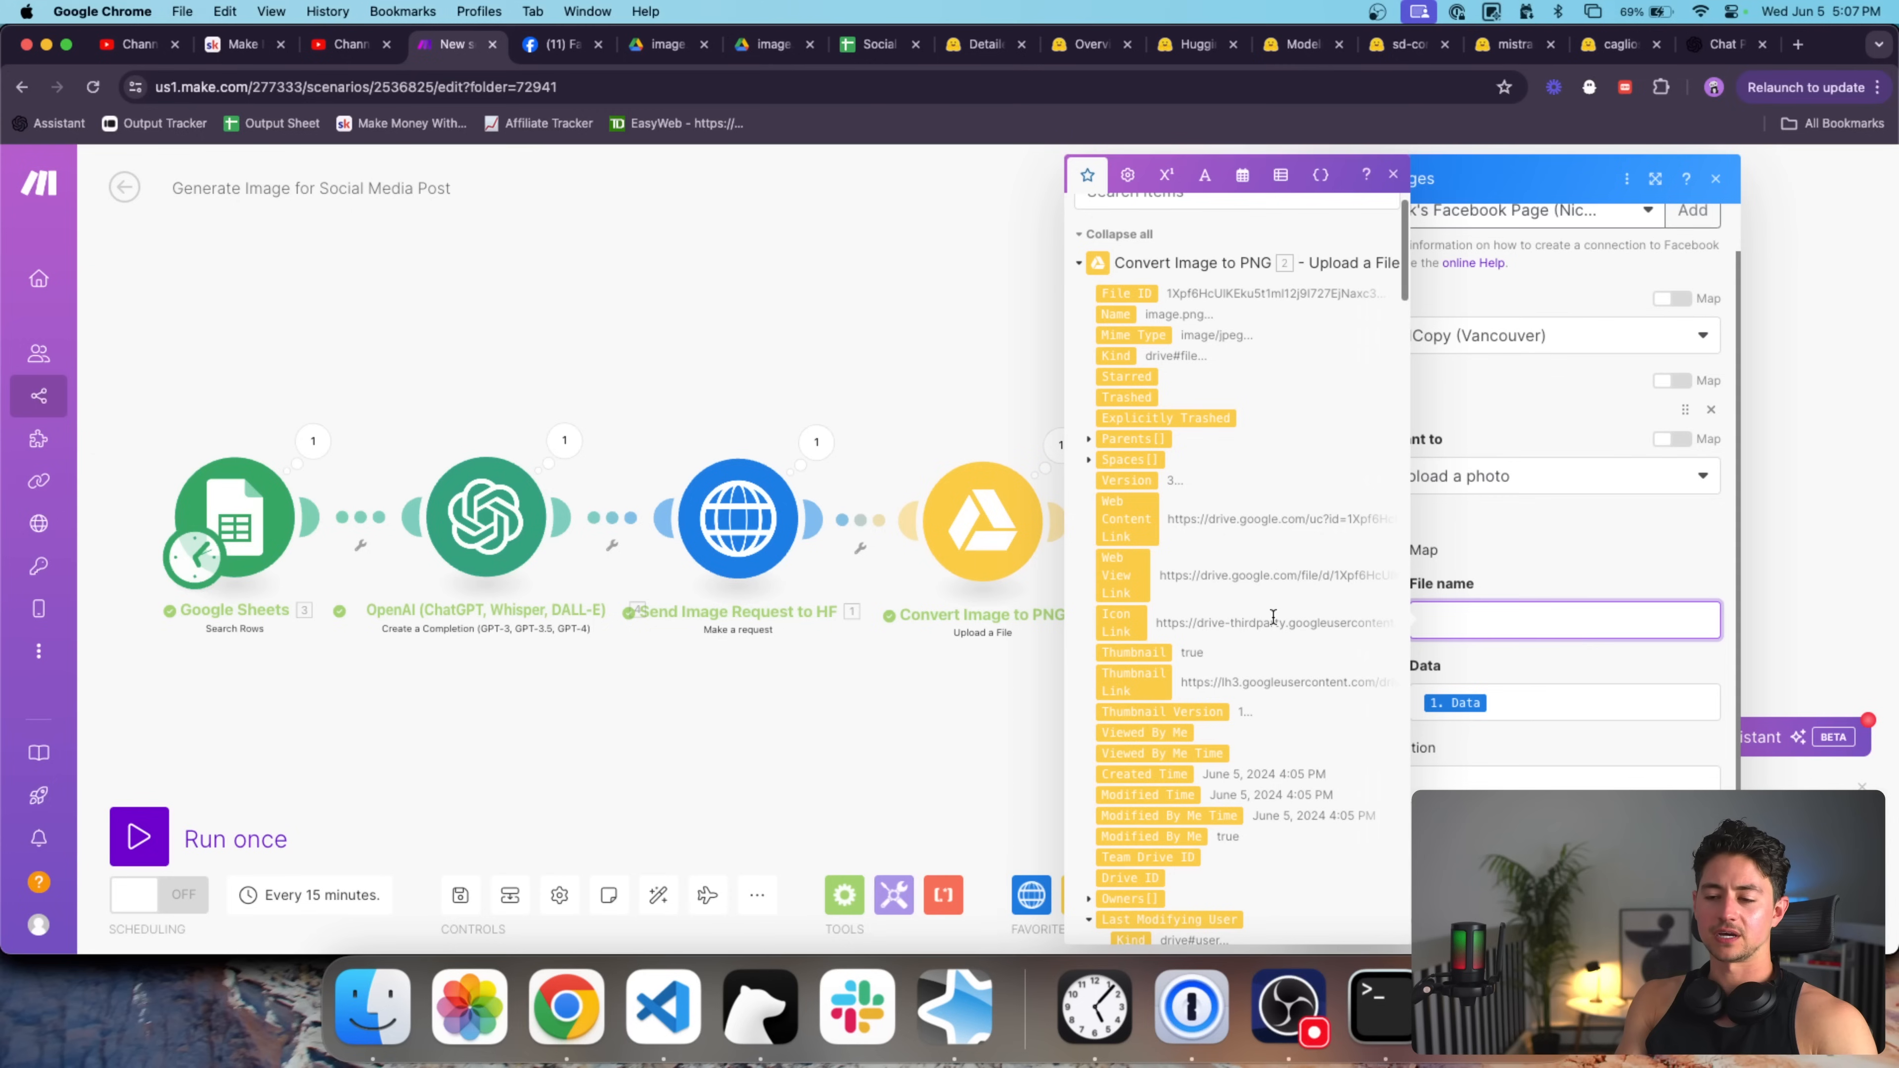
pyautogui.write('Image.png')
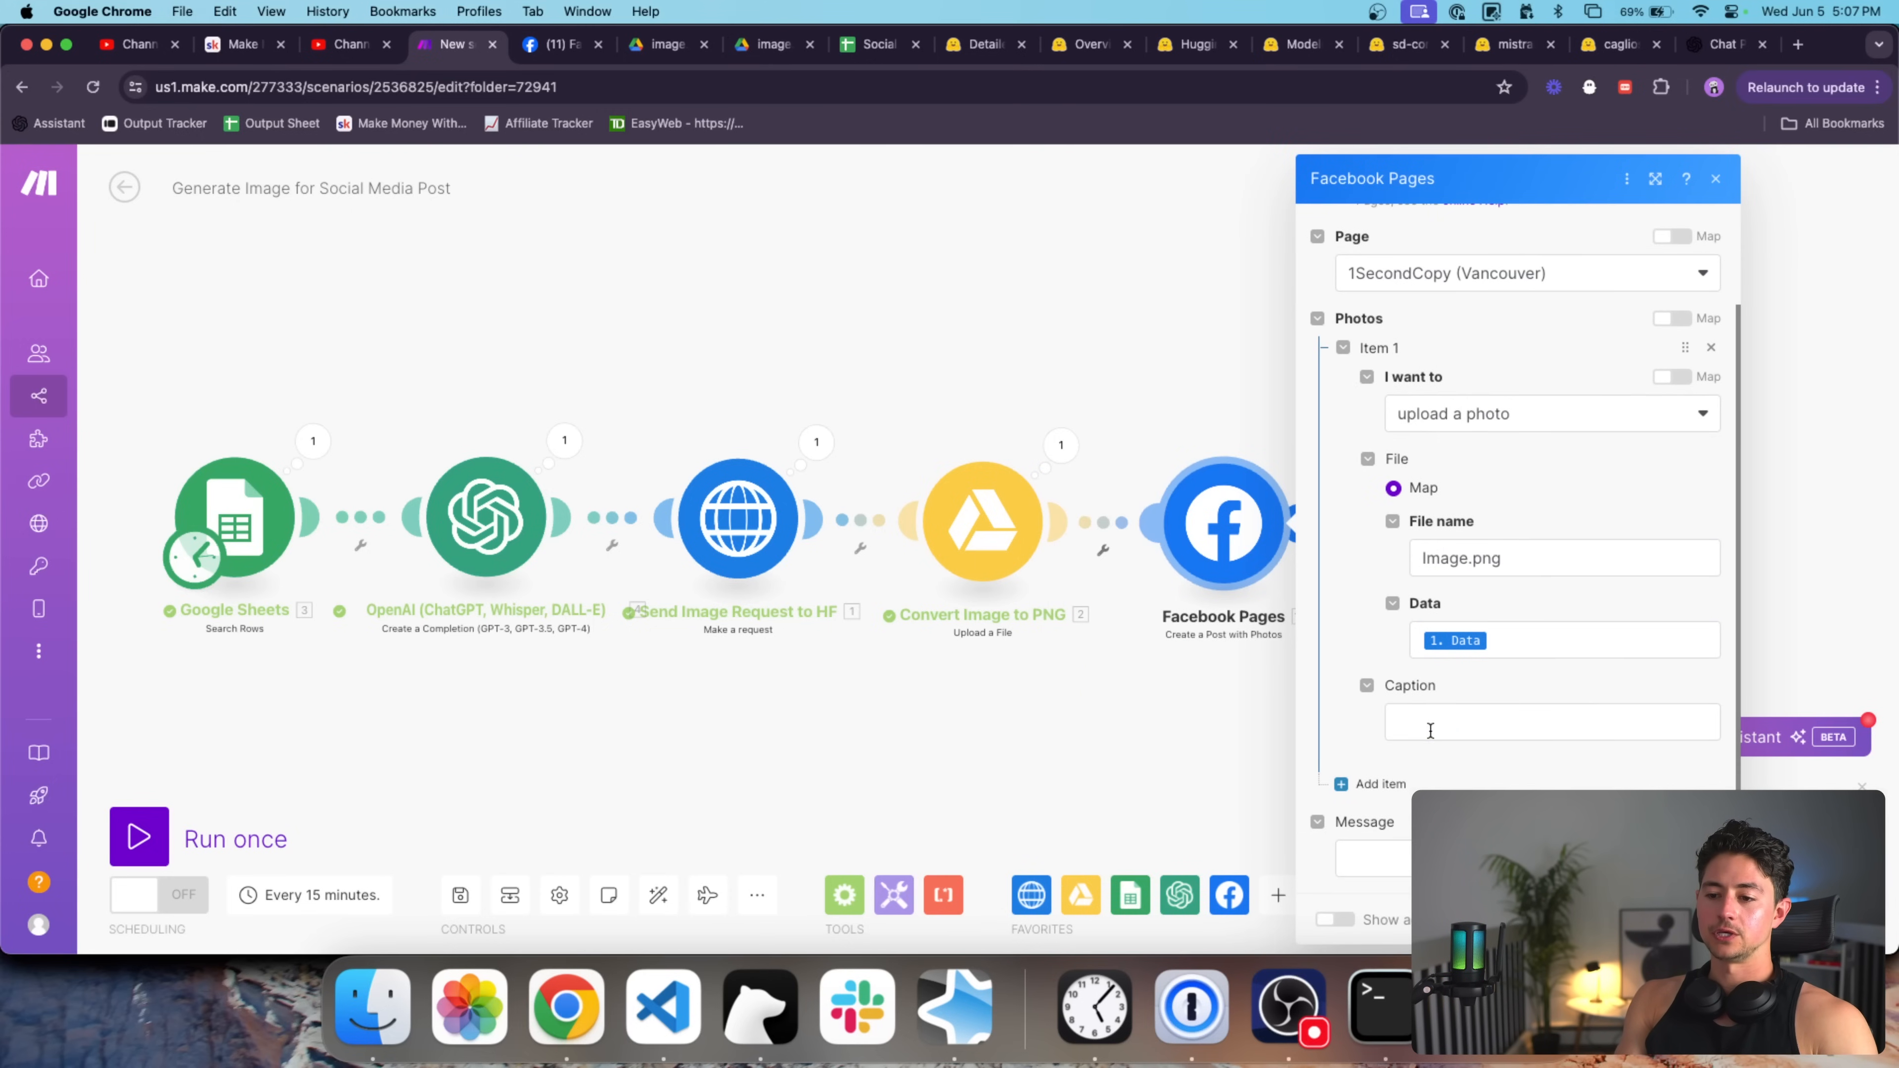
pyautogui.click(1426, 725)
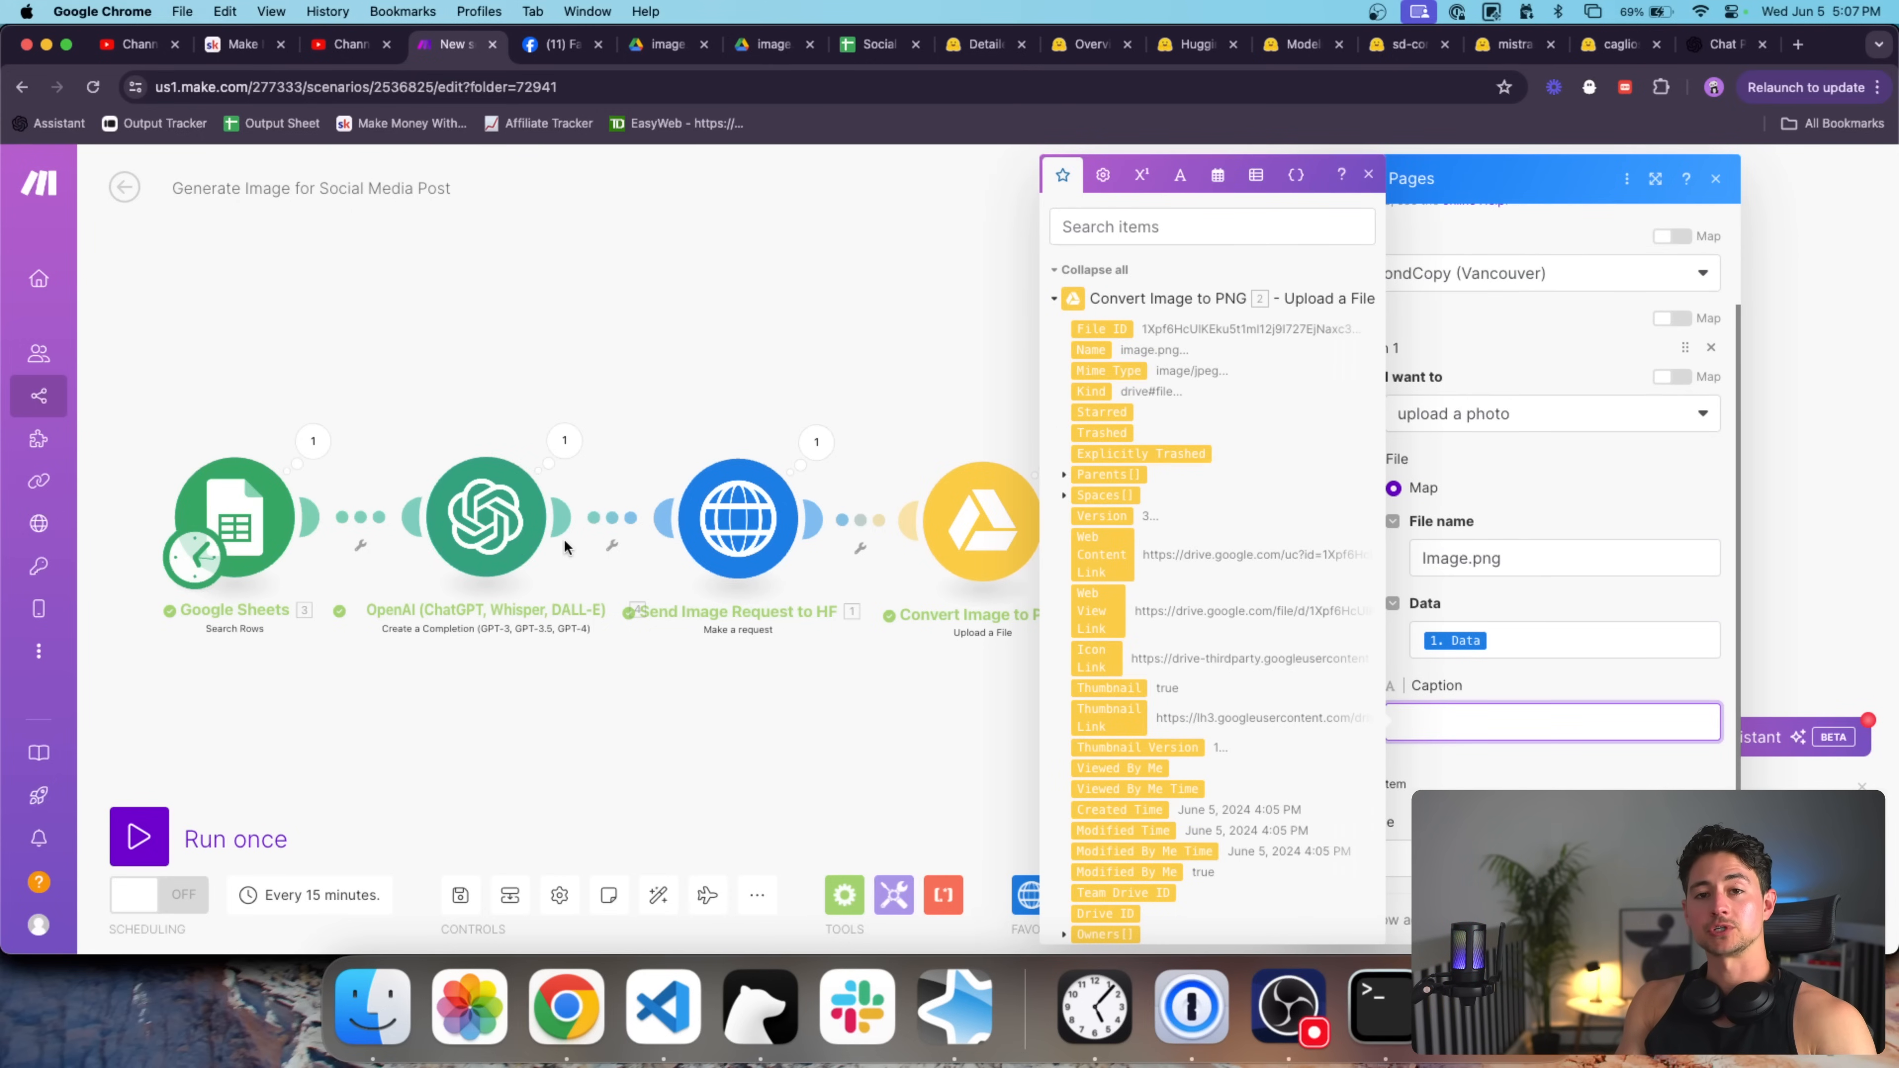
# Map the sheet's Message (B) into the post message and save the Facebook Pages settings.
pyautogui.click(1610, 770)
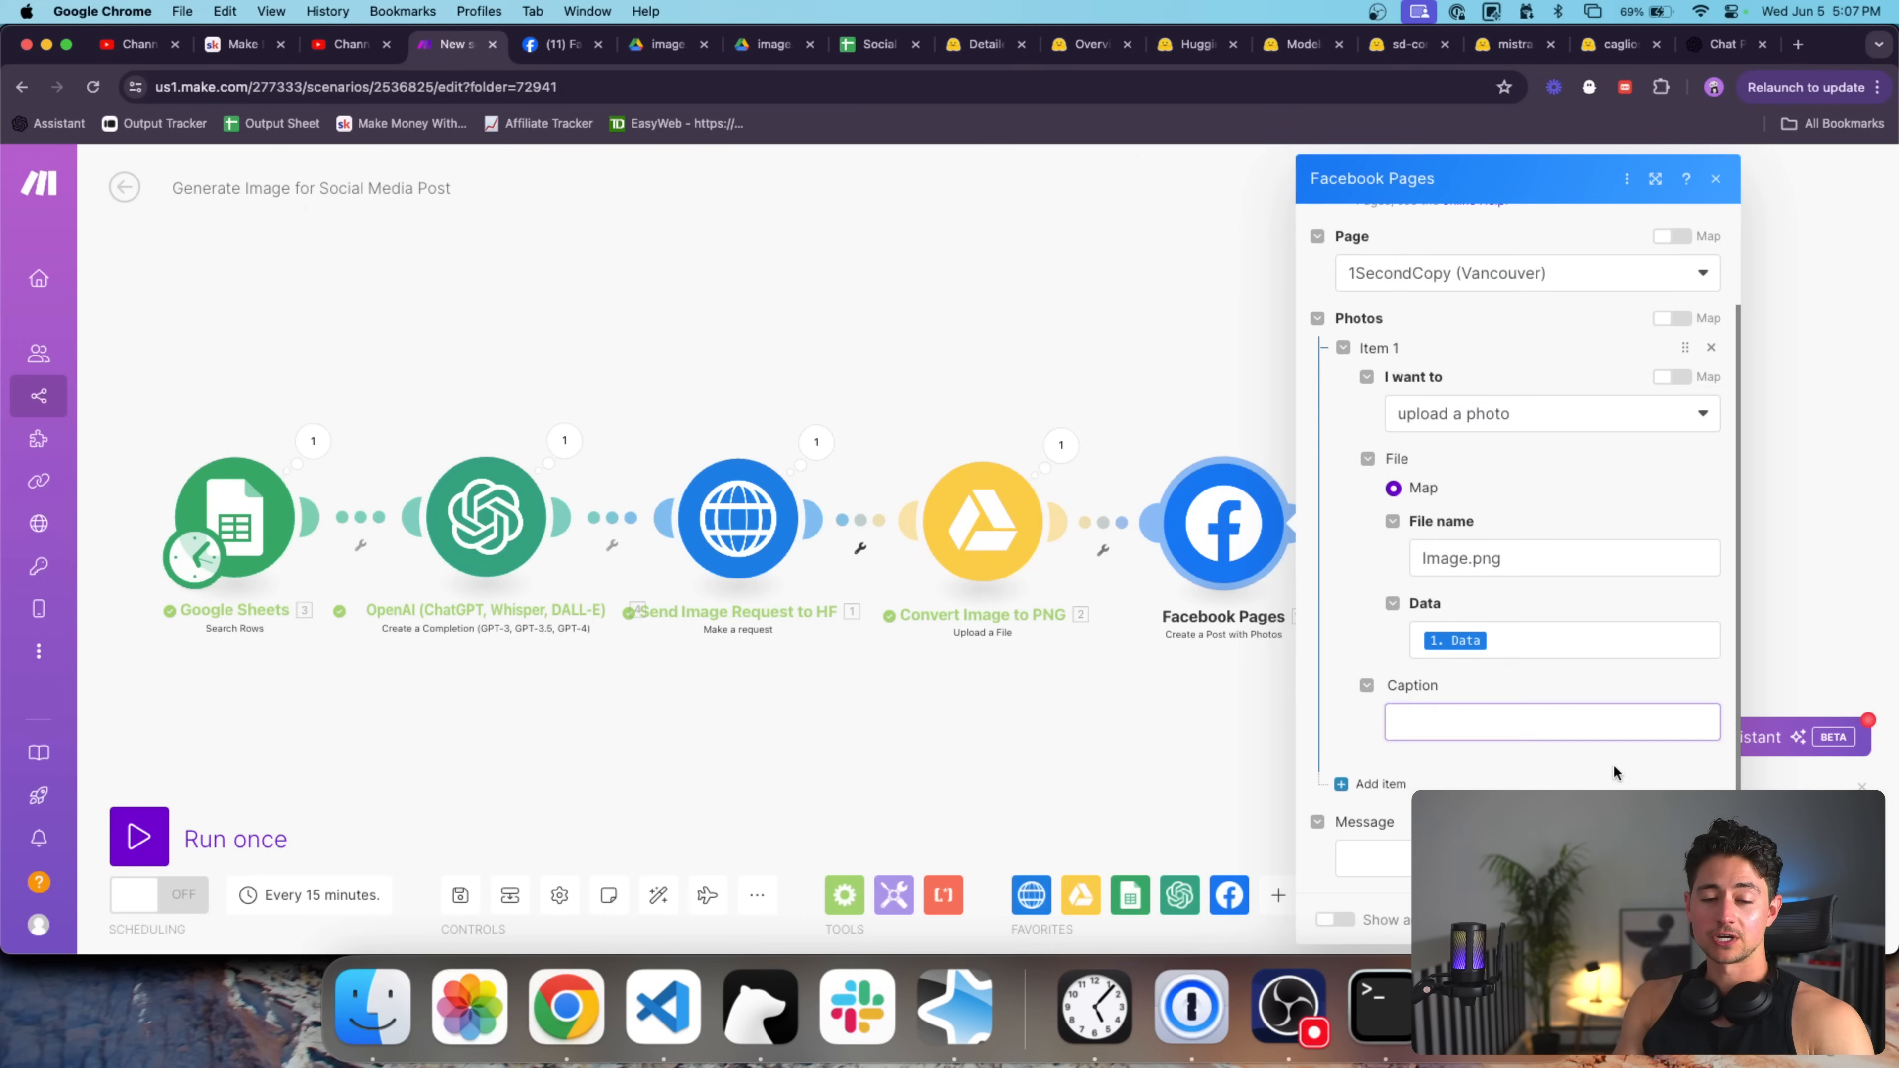
pyautogui.click(1433, 858)
pyautogui.scroll(-20, 1117, 616)
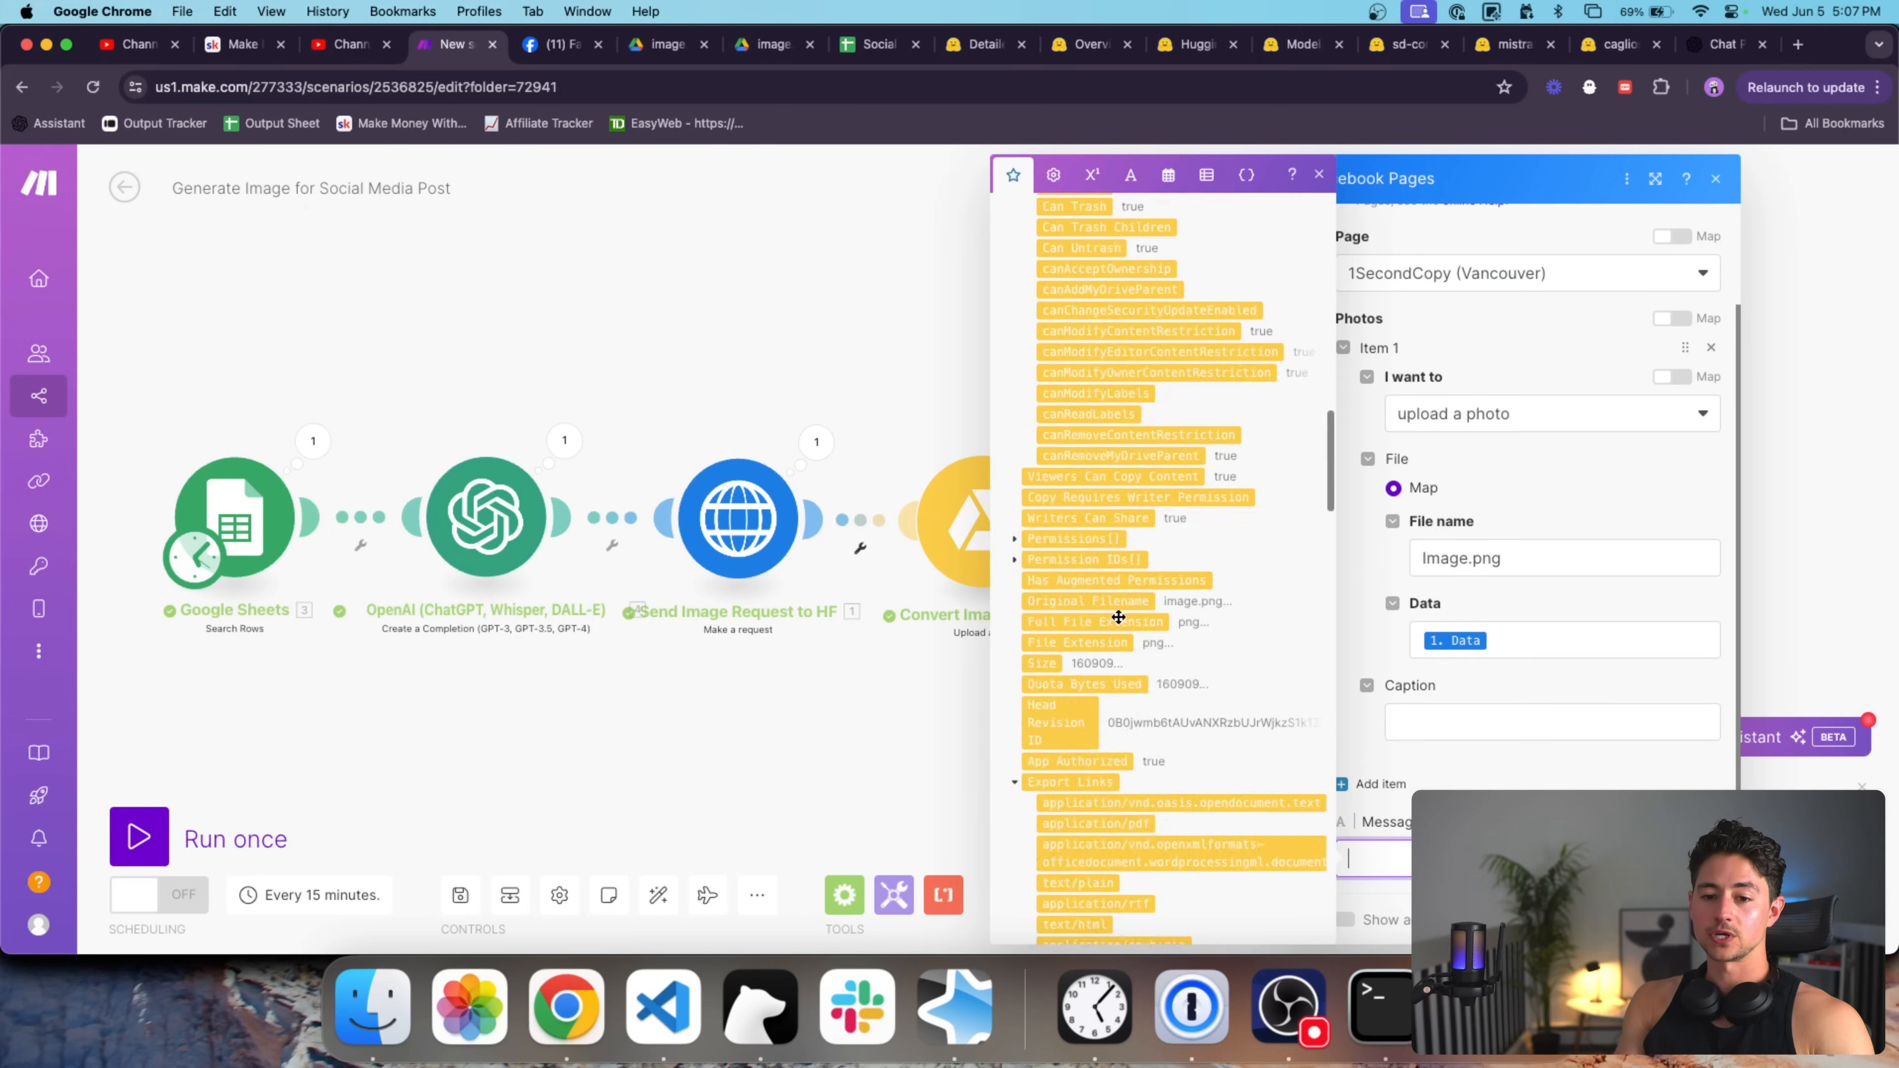
pyautogui.scroll(-6, 1117, 616)
pyautogui.click(1096, 386)
pyautogui.click(1706, 919)
# Prefix Message 4's example reply with {"prompt":" to try a JSON wrapper.
pyautogui.click(487, 520)
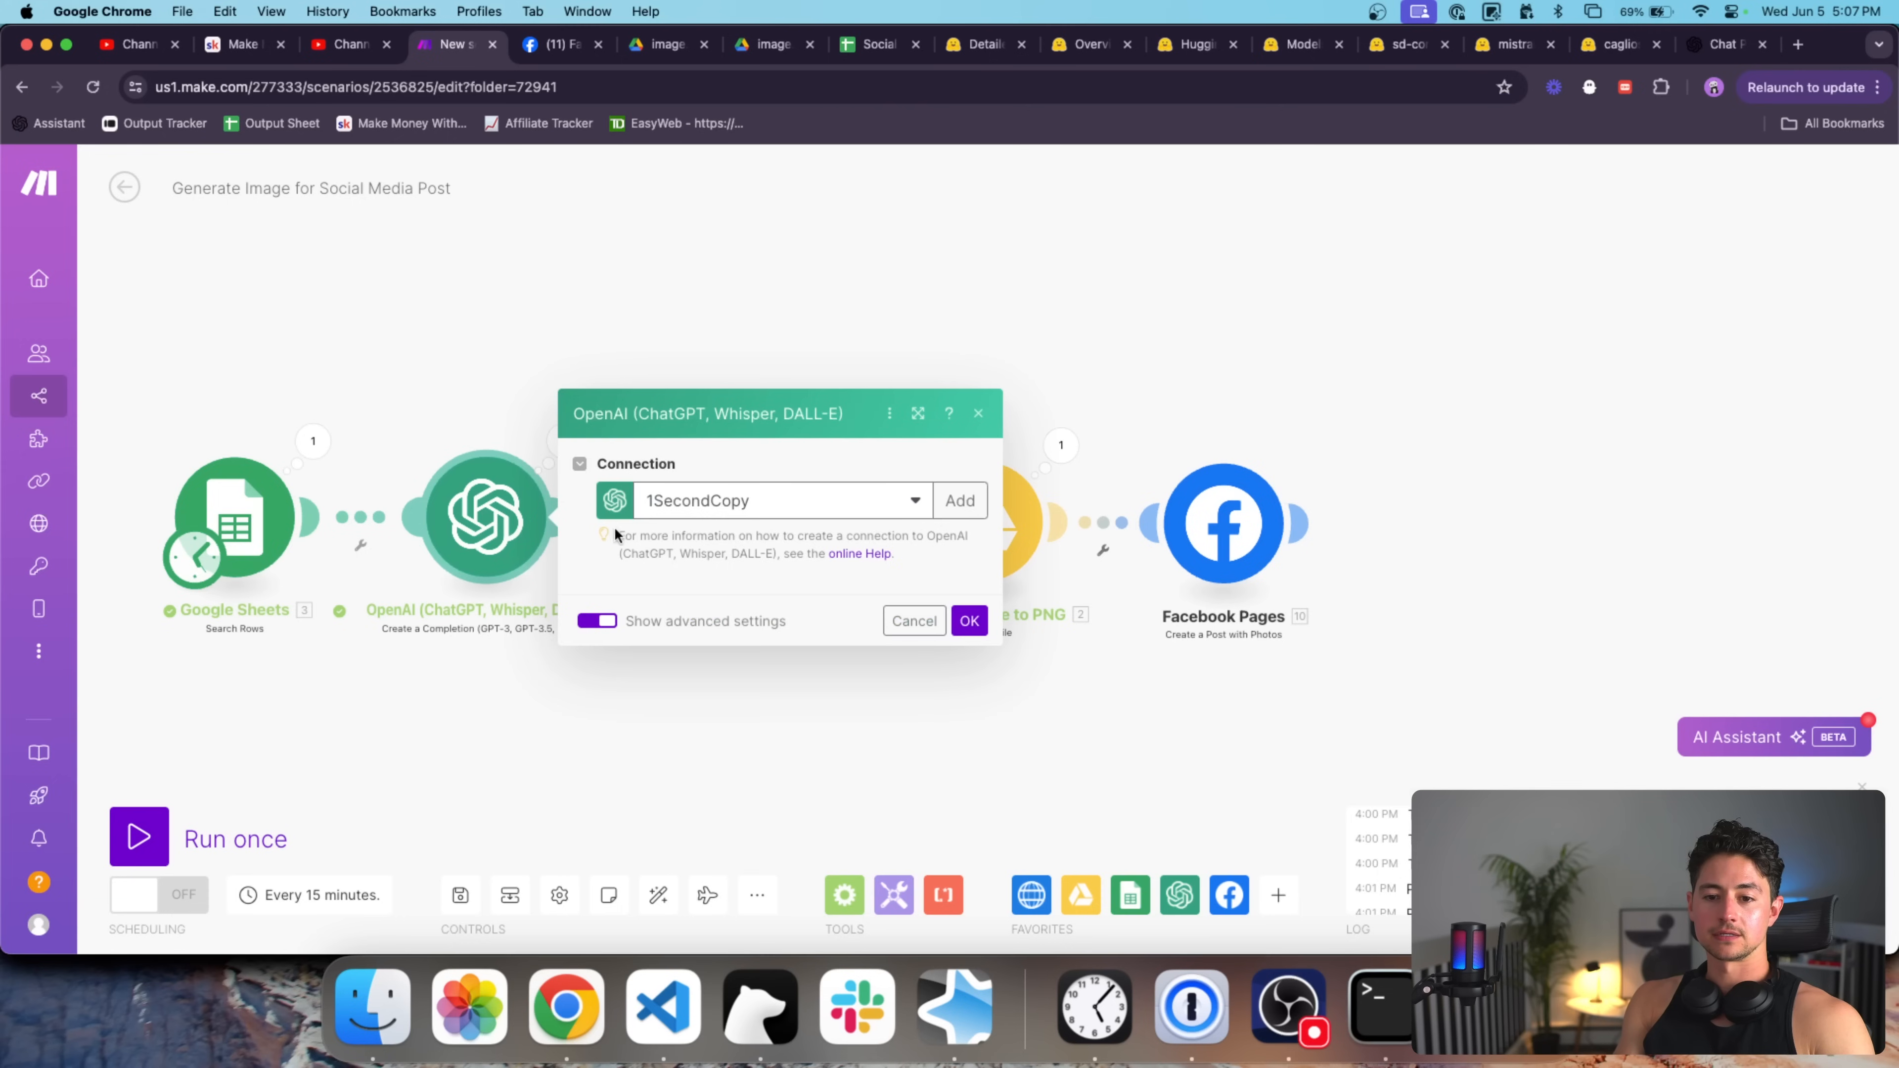
pyautogui.scroll(-15, 745, 603)
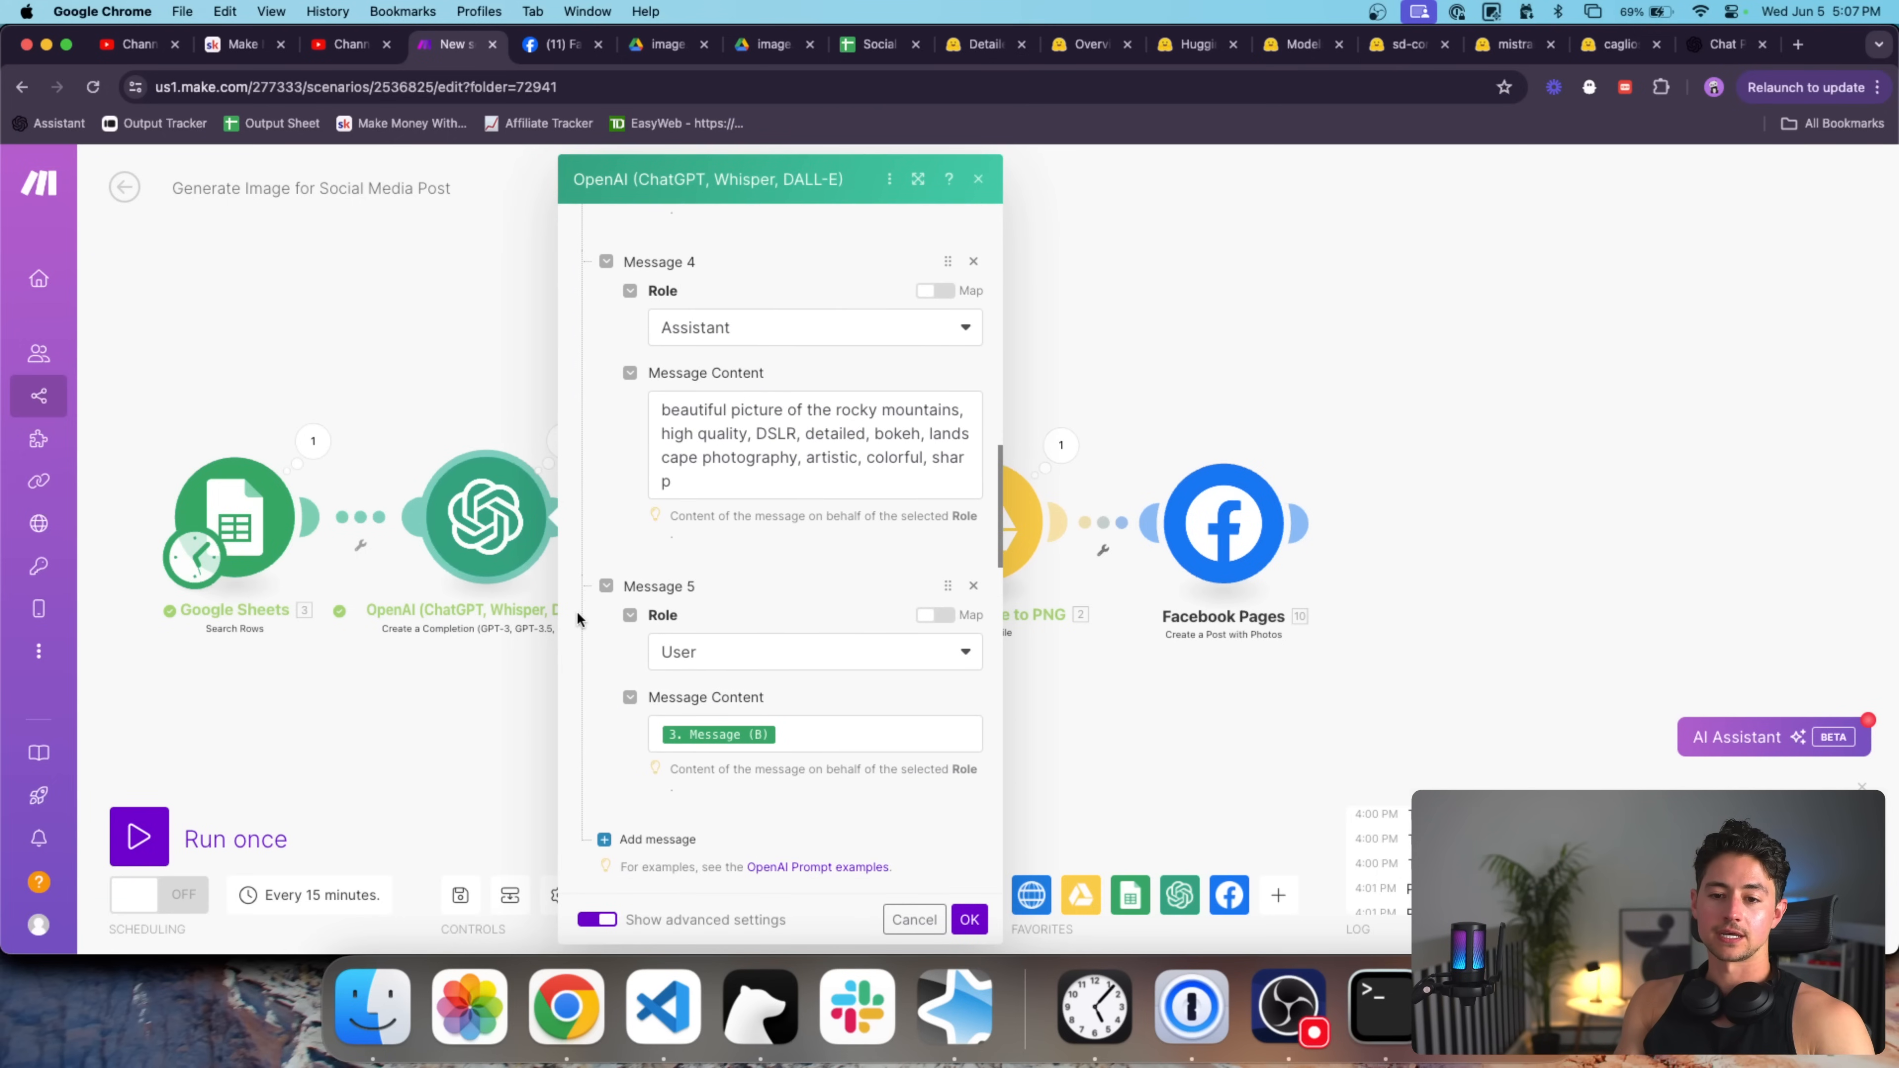
pyautogui.scroll(-3, 590, 606)
pyautogui.scroll(4, 598, 598)
pyautogui.click(663, 466)
pyautogui.write('{"prompt"')
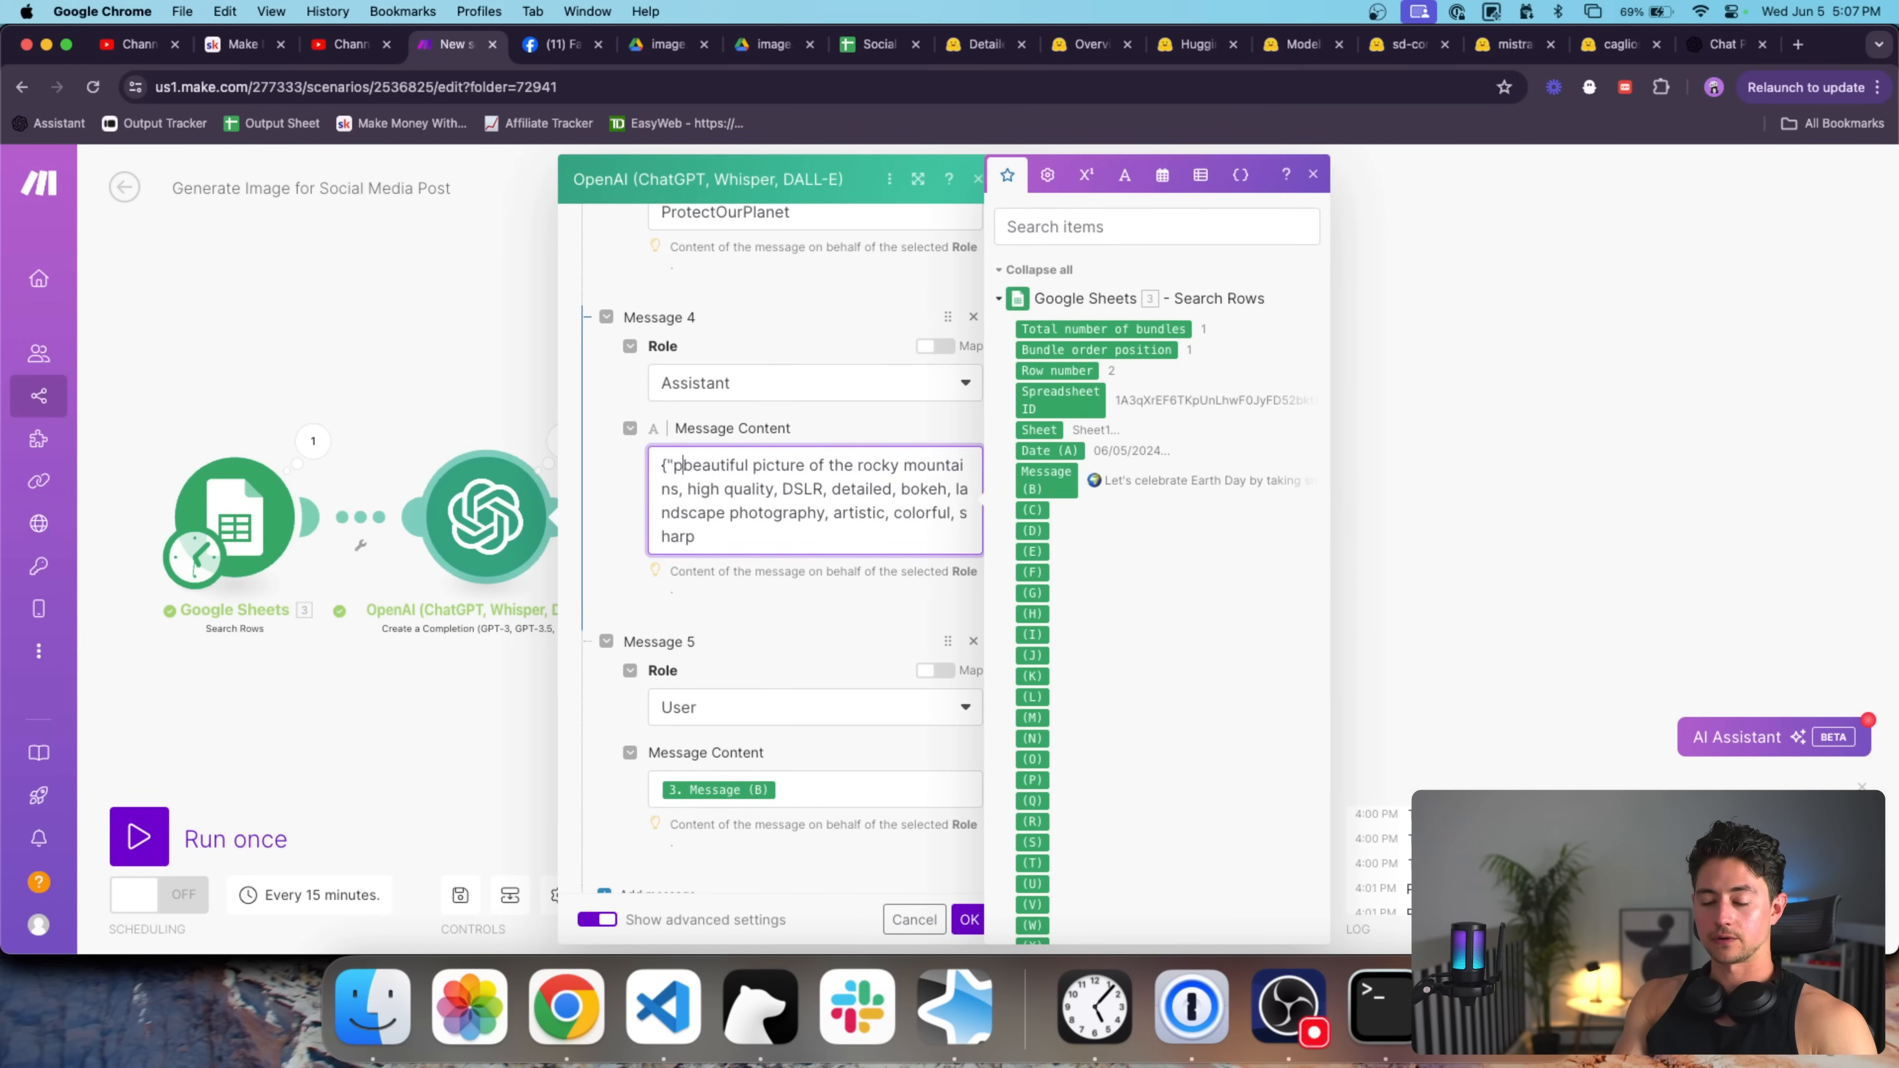
pyautogui.write(':"beautiful')
pyautogui.press('BackSpace')
pyautogui.write('"')
# Delete the added caption and JSON prefix, restoring the plain reply, and save the OpenAI settings.
pyautogui.click(750, 537)
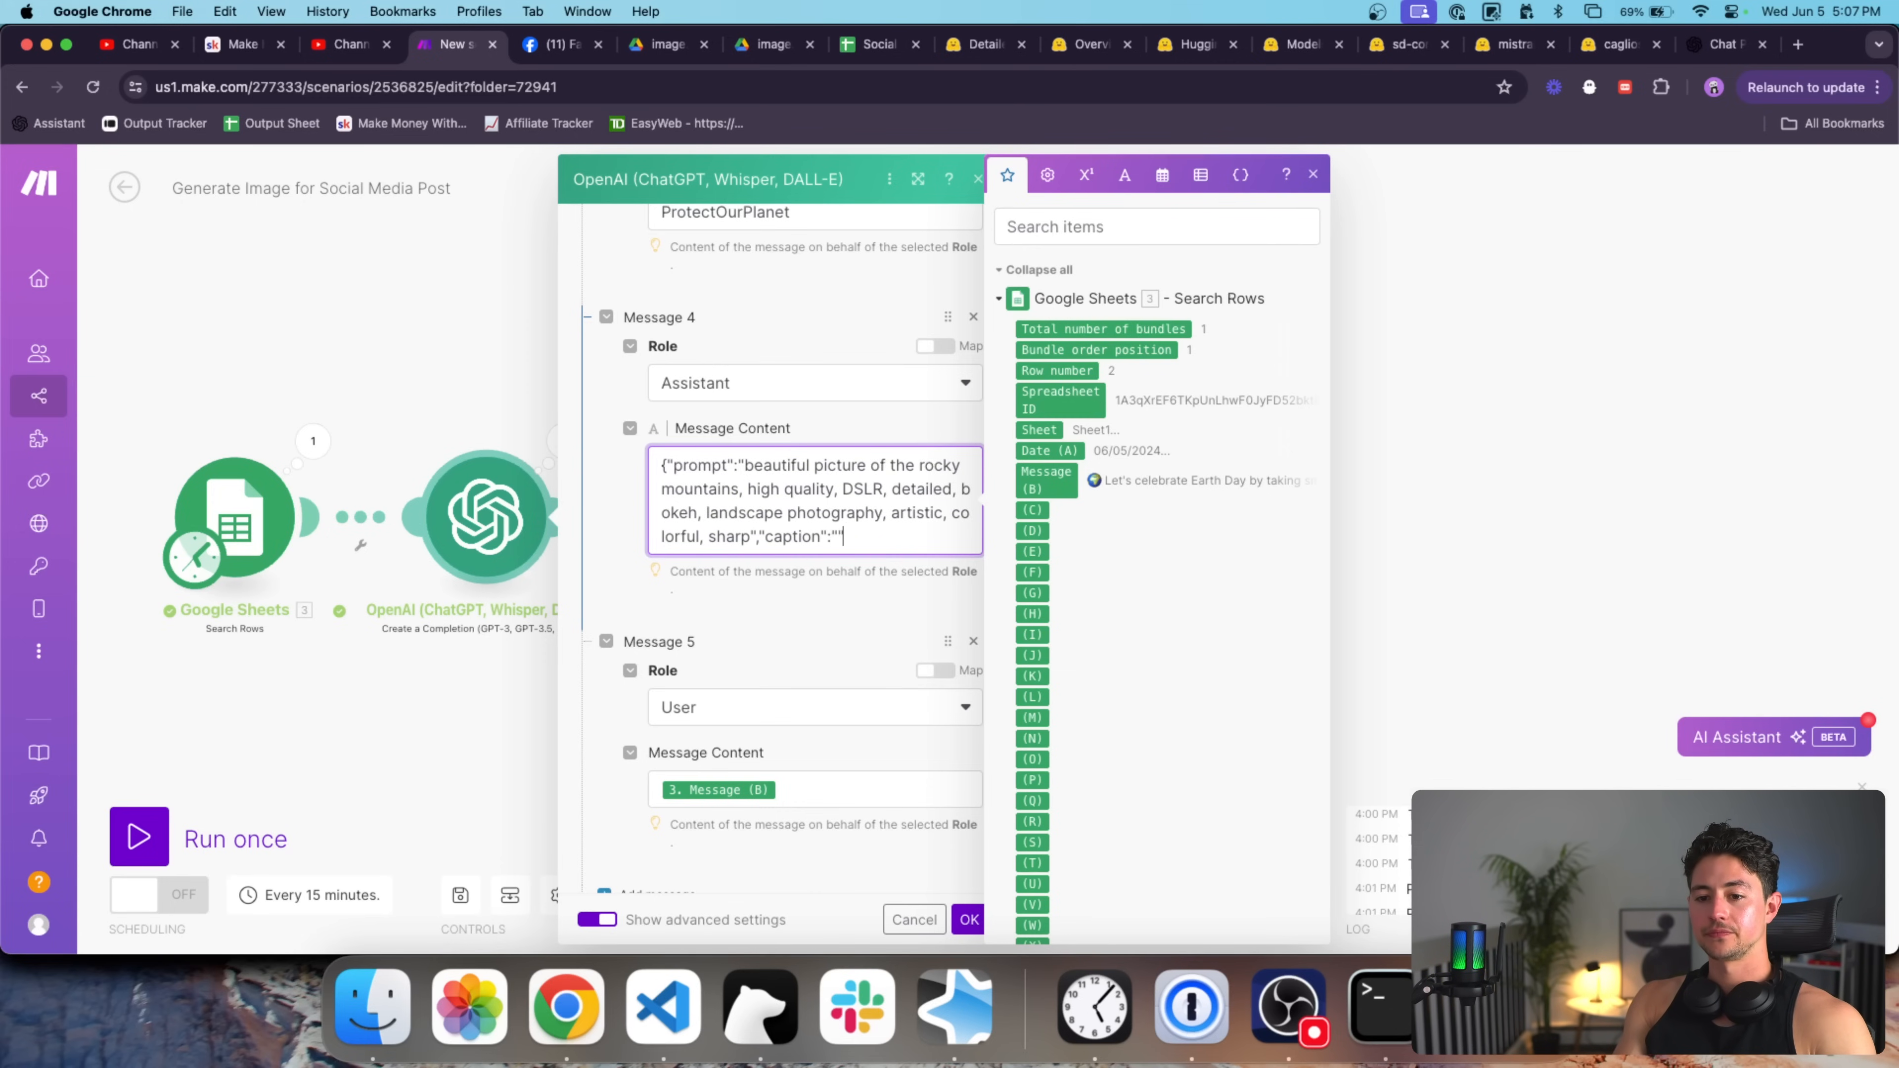
pyautogui.moveTo(750, 540); pyautogui.dragTo(850, 540)
pyautogui.press('BackSpace')
pyautogui.press('super+a')
pyautogui.press('Left')
pyautogui.hotkey('shift', 'Right')
pyautogui.hotkey('shift', 'Right')
pyautogui.hotkey('shift', 'Right')
pyautogui.hotkey('shift', 'Right')
pyautogui.hotkey('shift', 'Right')
pyautogui.hotkey('shift', 'Right')
pyautogui.hotkey('shift', 'Right')
pyautogui.hotkey('shift', 'Right')
pyautogui.hotkey('shift', 'Right')
pyautogui.hotkey('shift', 'Right')
pyautogui.hotkey('shift', 'Right')
pyautogui.press('BackSpace')
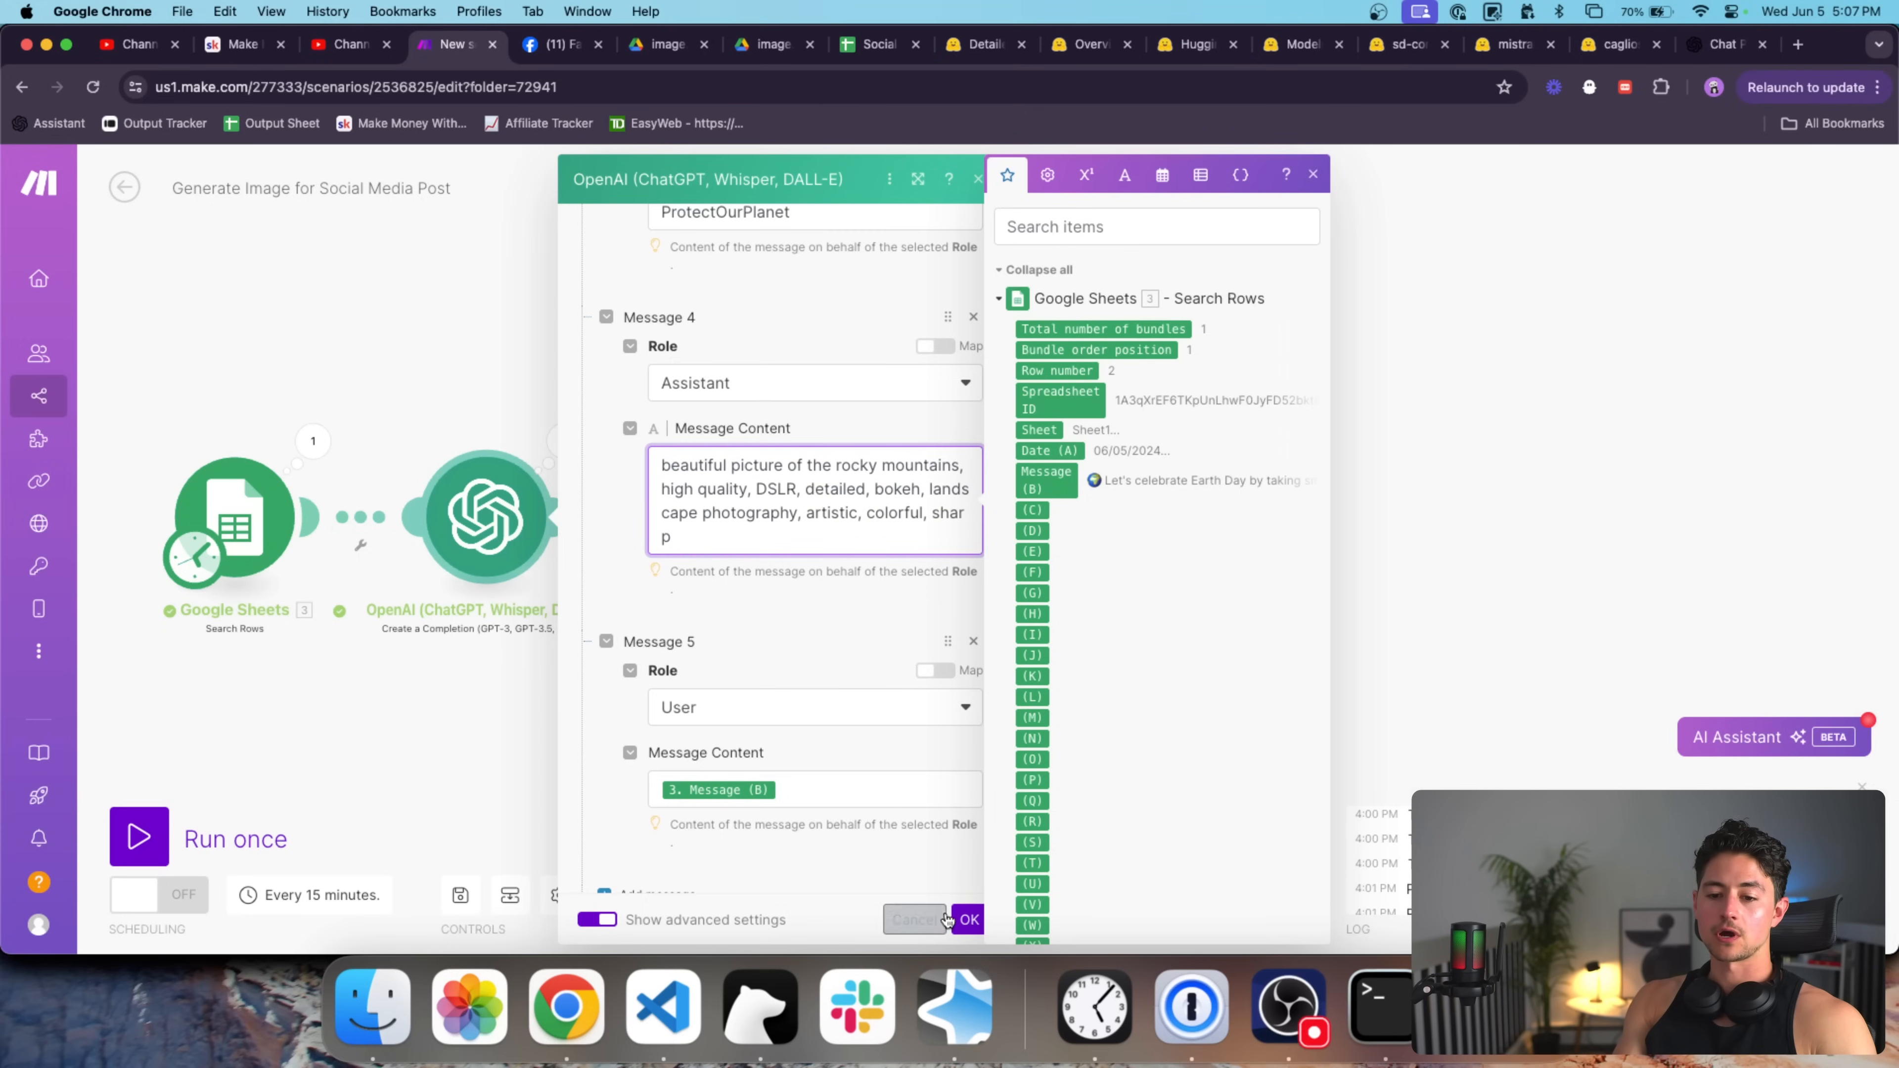
pyautogui.click(970, 919)
pyautogui.moveTo(1194, 711); pyautogui.dragTo(1160, 711)
pyautogui.click(1189, 523)
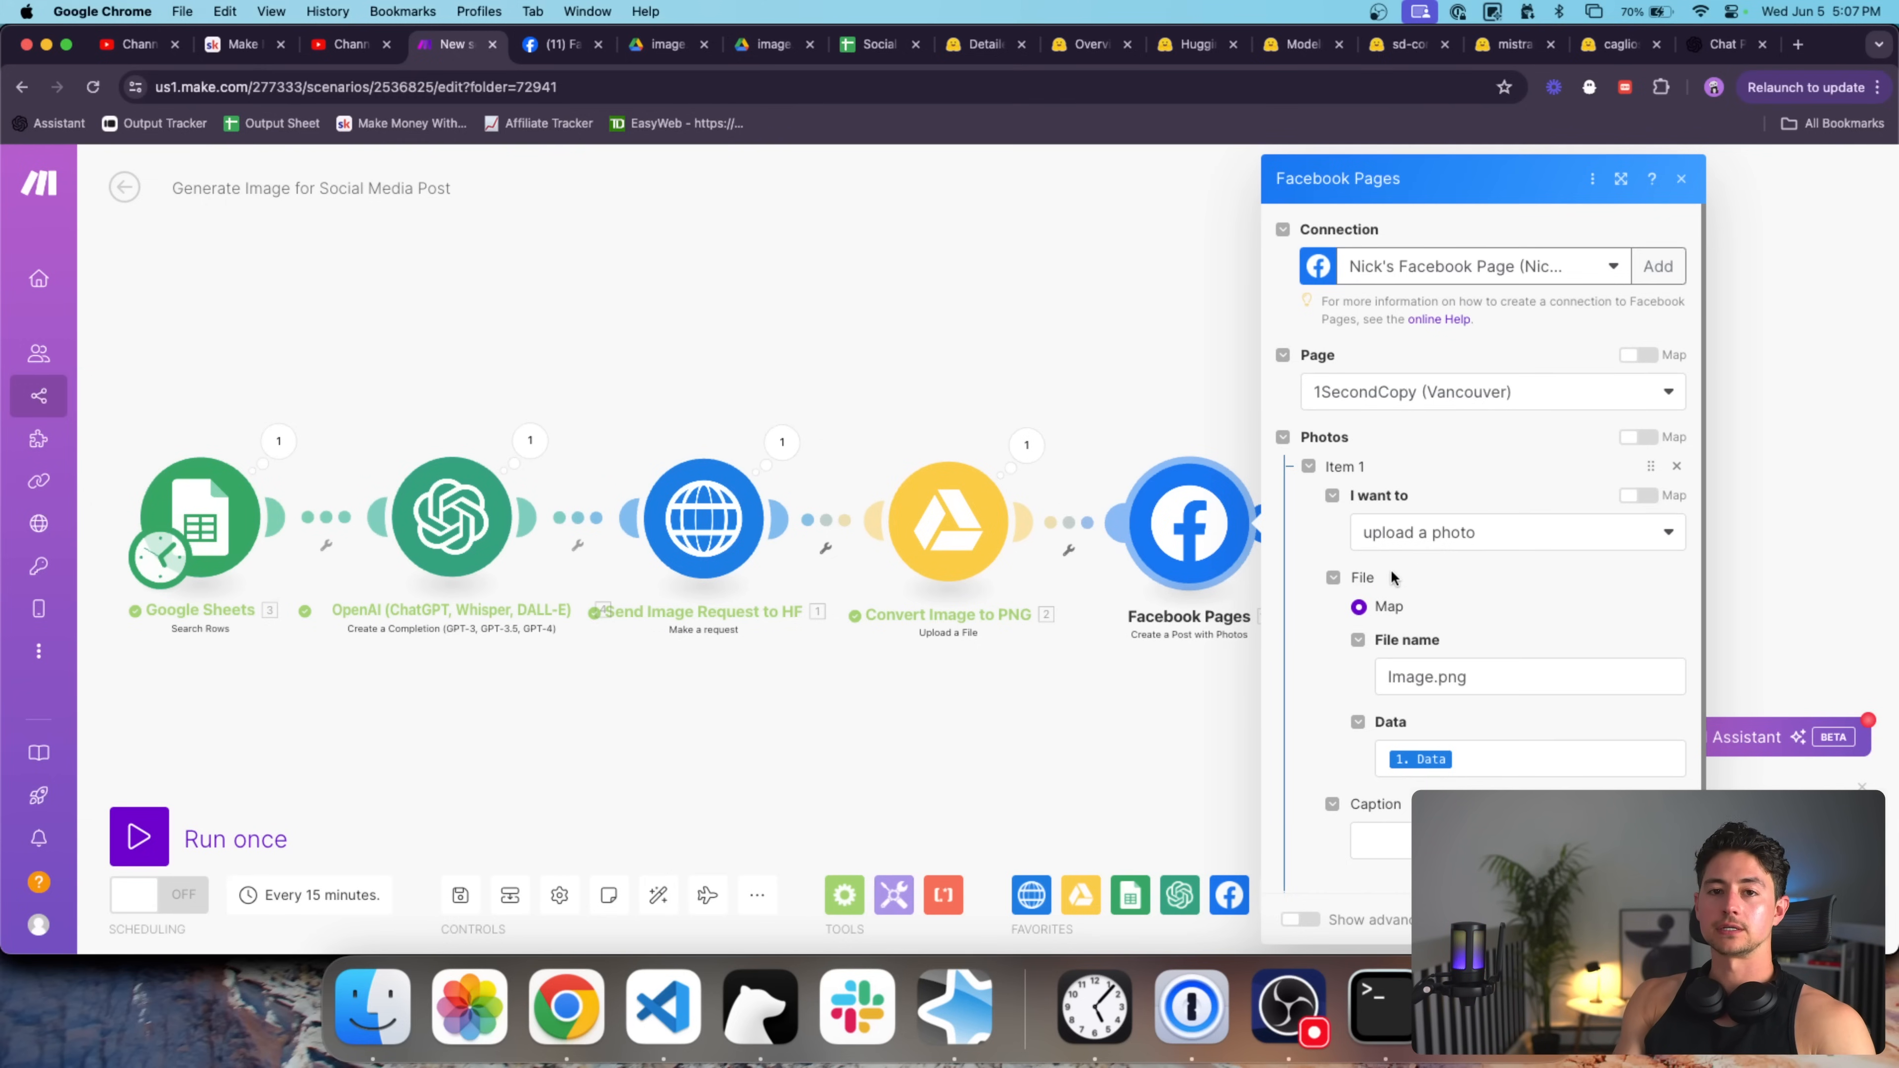
pyautogui.scroll(-3, 1390, 568)
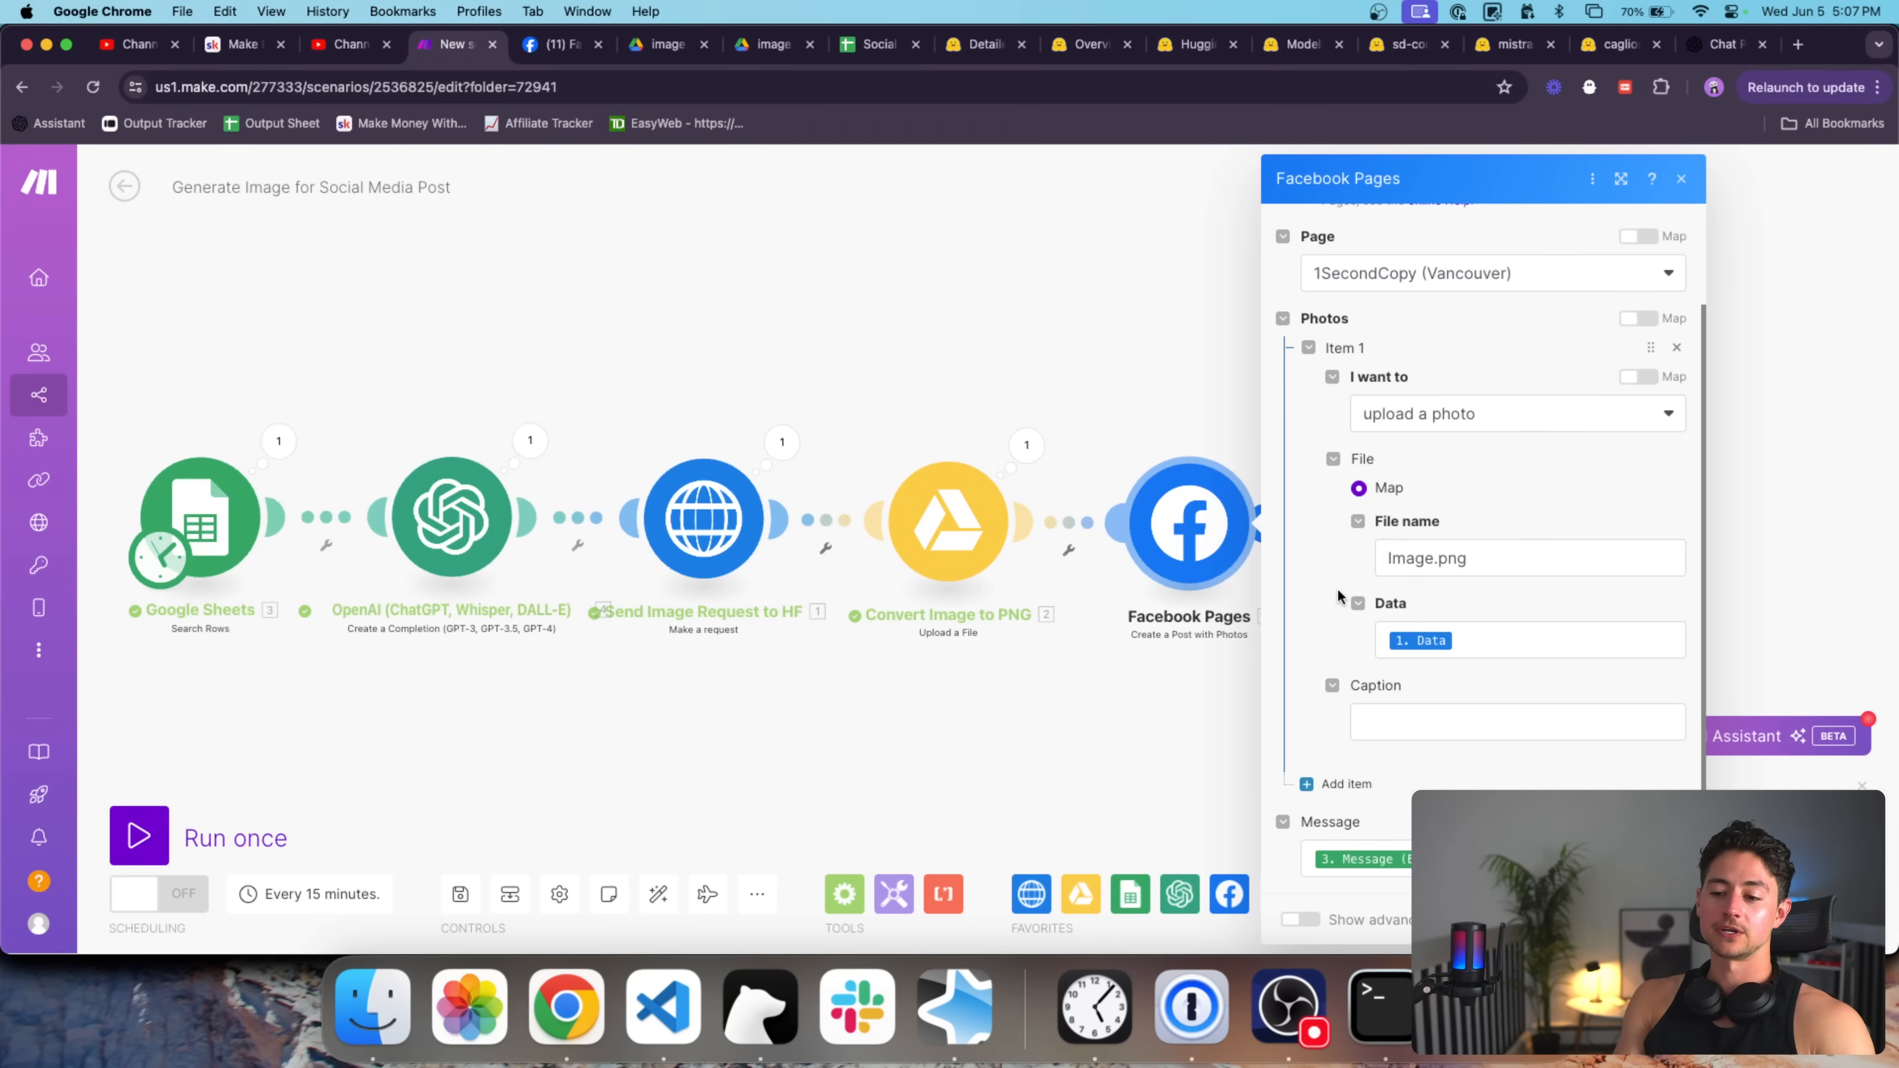
pyautogui.click(1309, 919)
pyautogui.scroll(-4, 1429, 776)
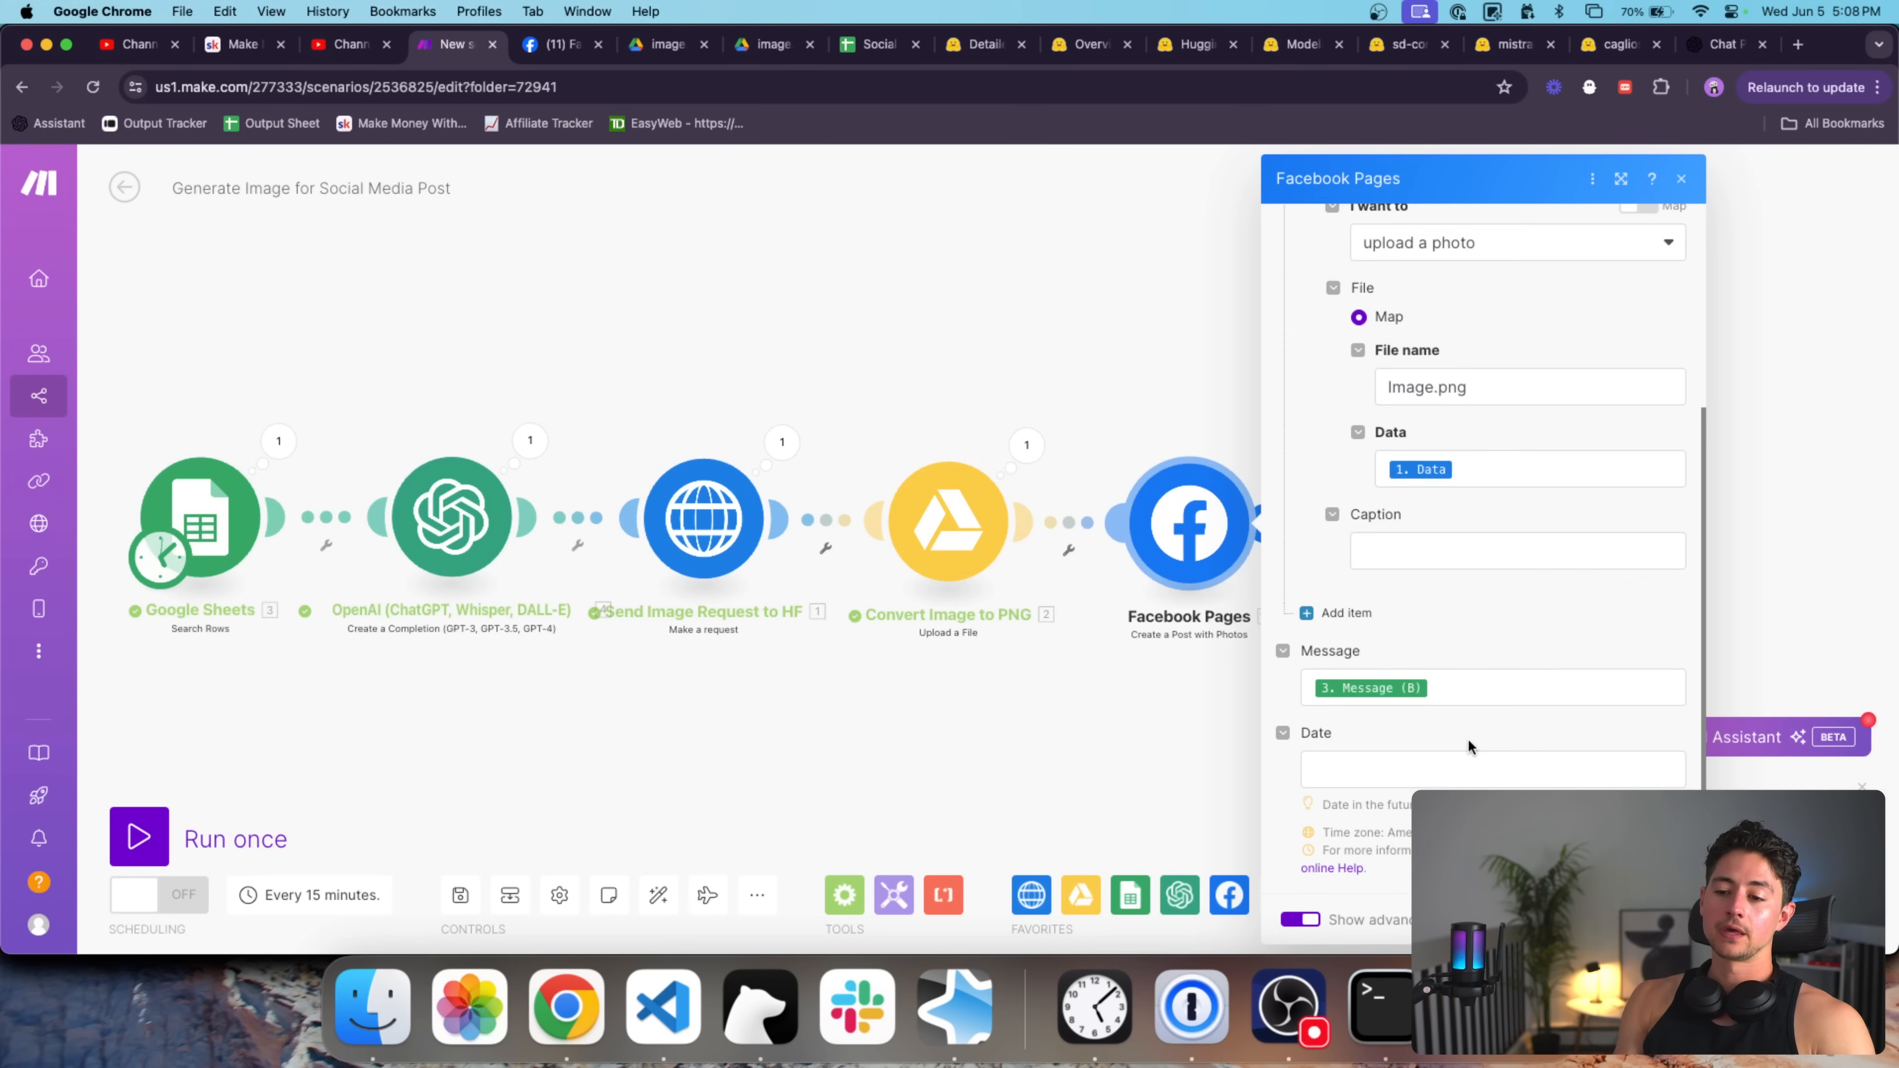
pyautogui.click(1484, 768)
pyautogui.scroll(-5, 1065, 693)
pyautogui.scroll(4, 1067, 695)
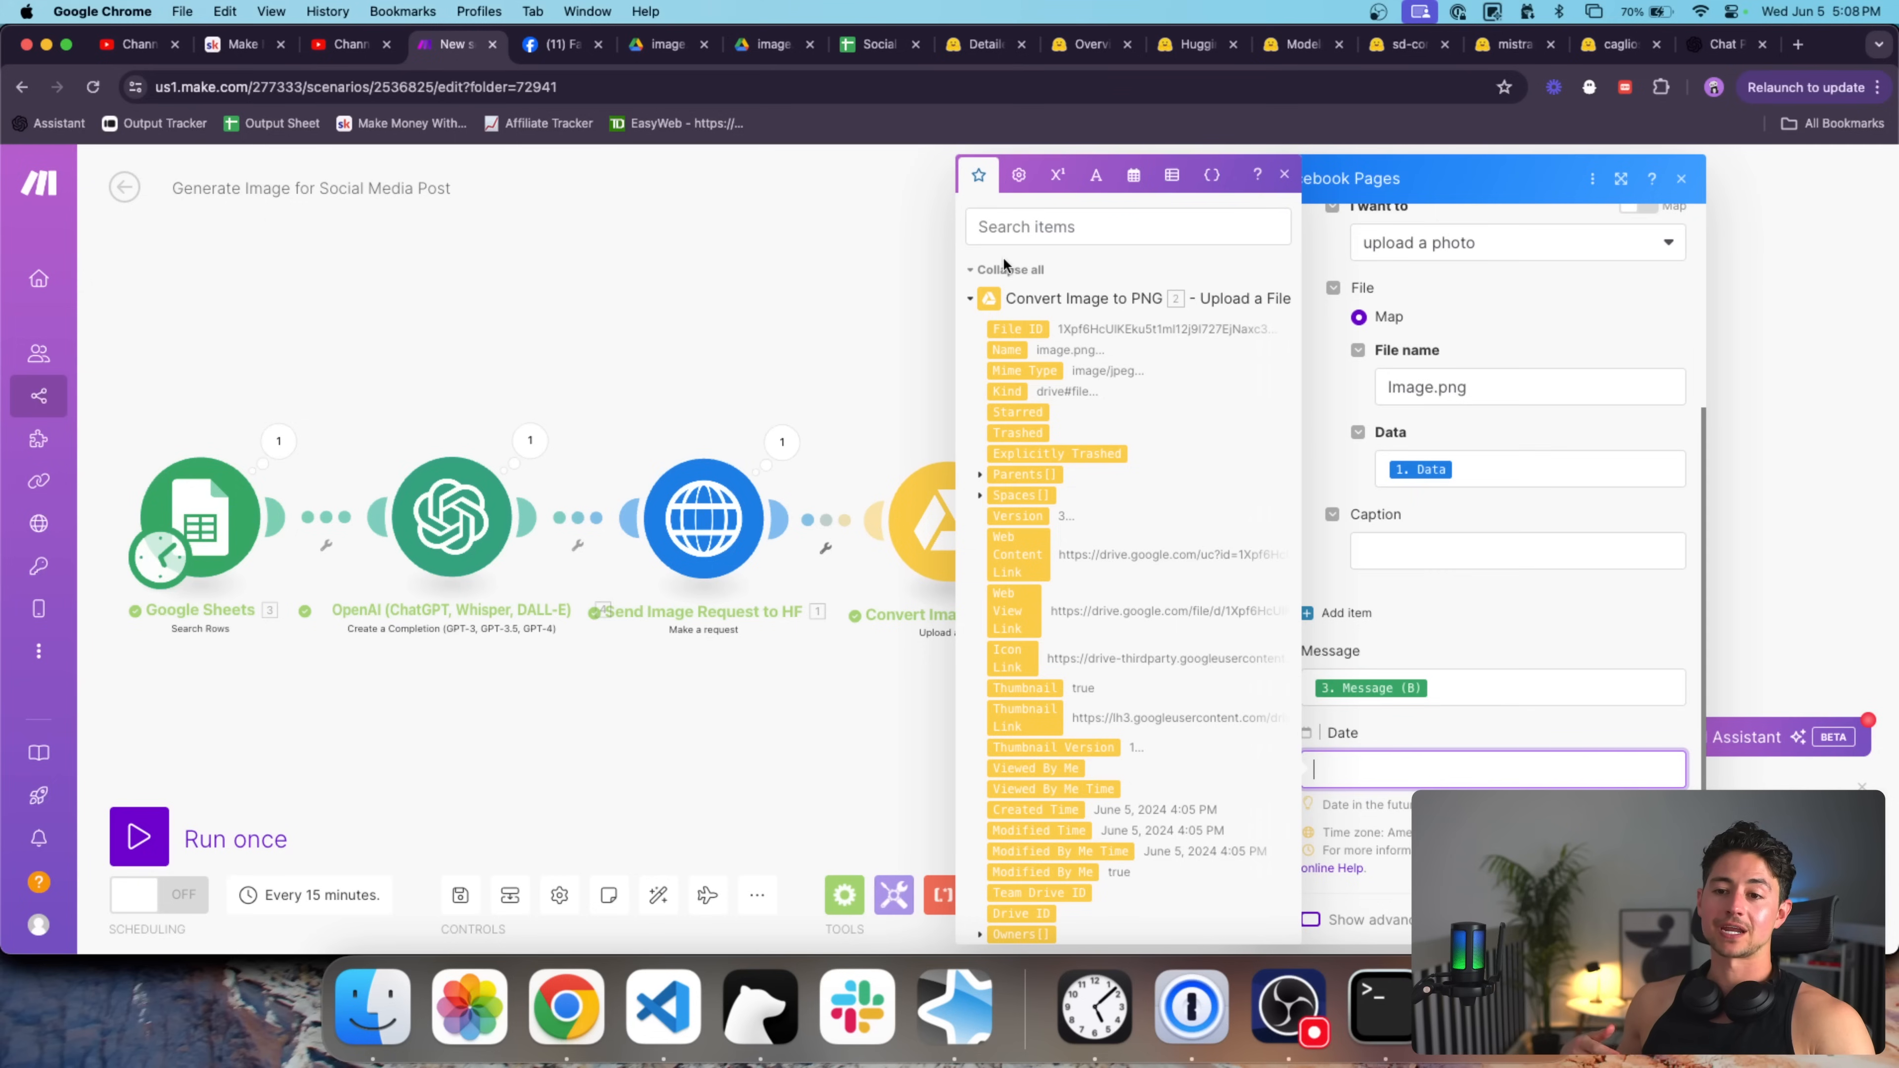
pyautogui.click(1002, 270)
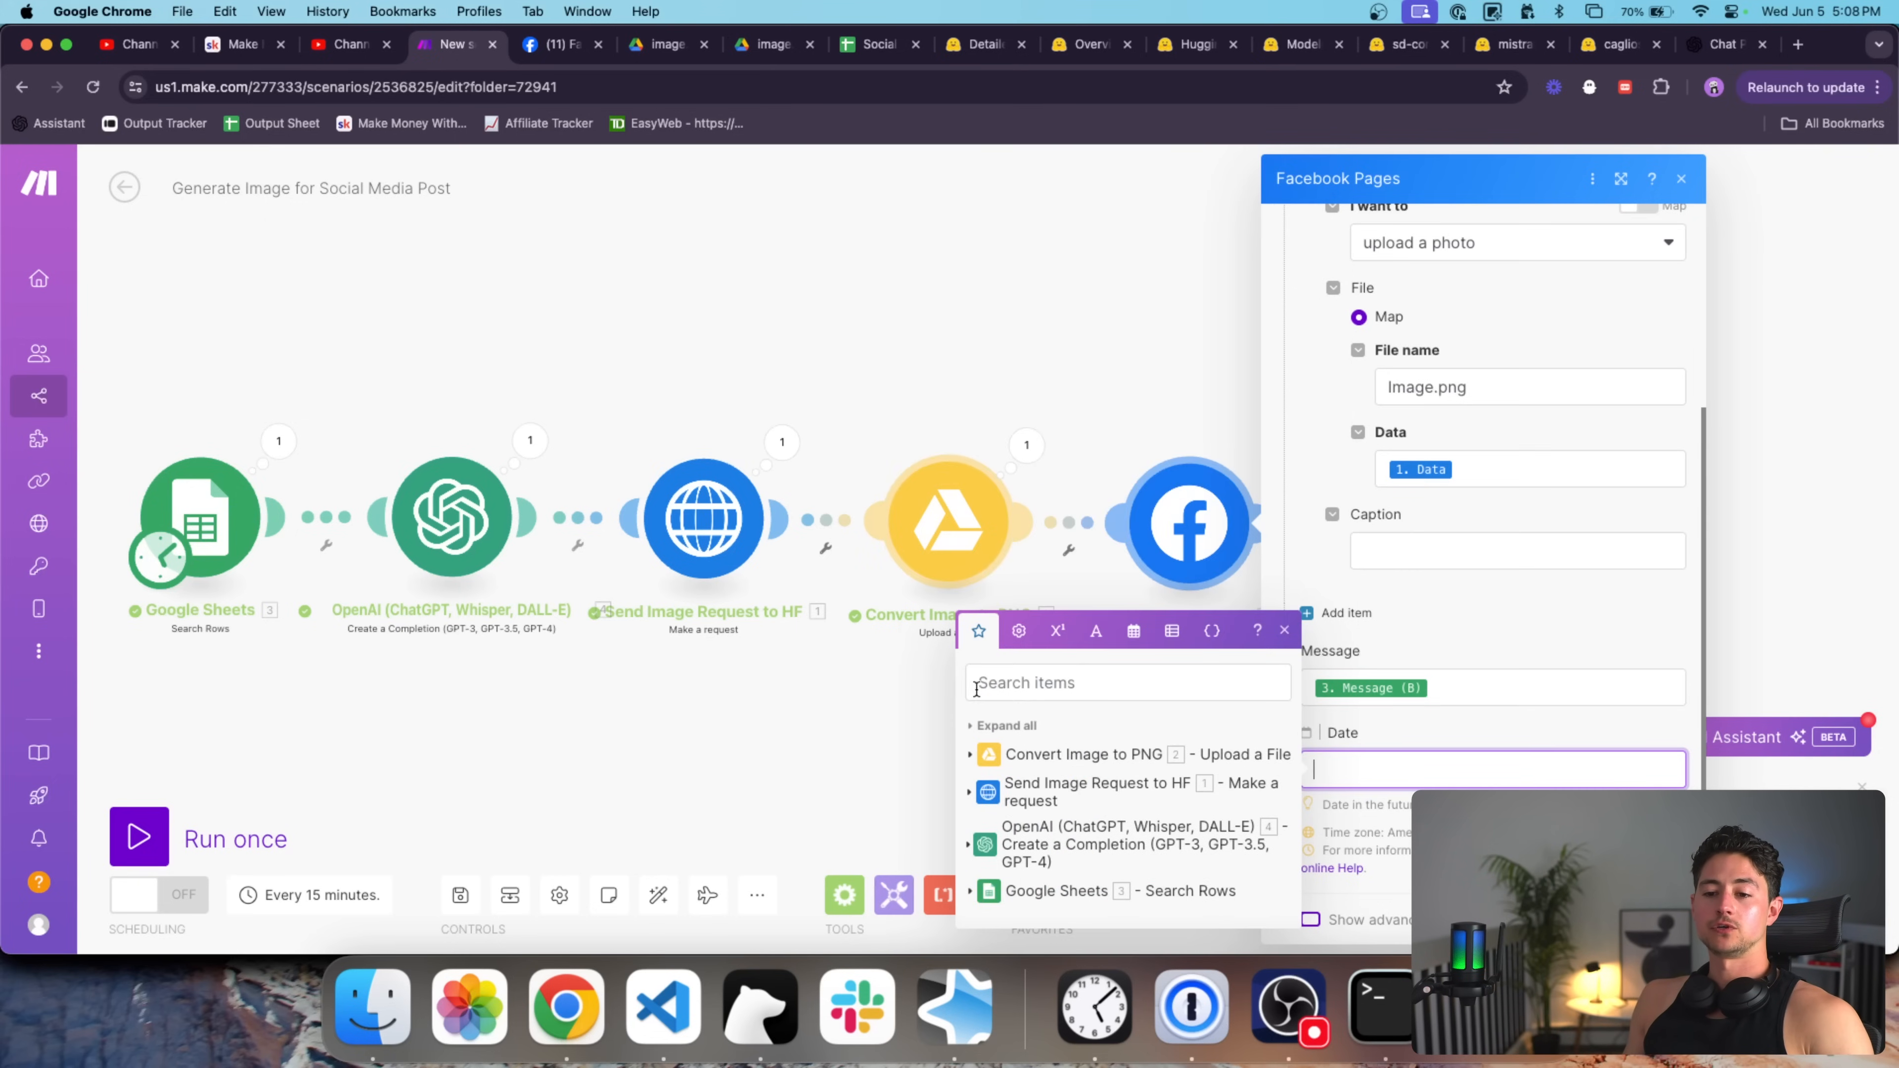
pyautogui.click(980, 892)
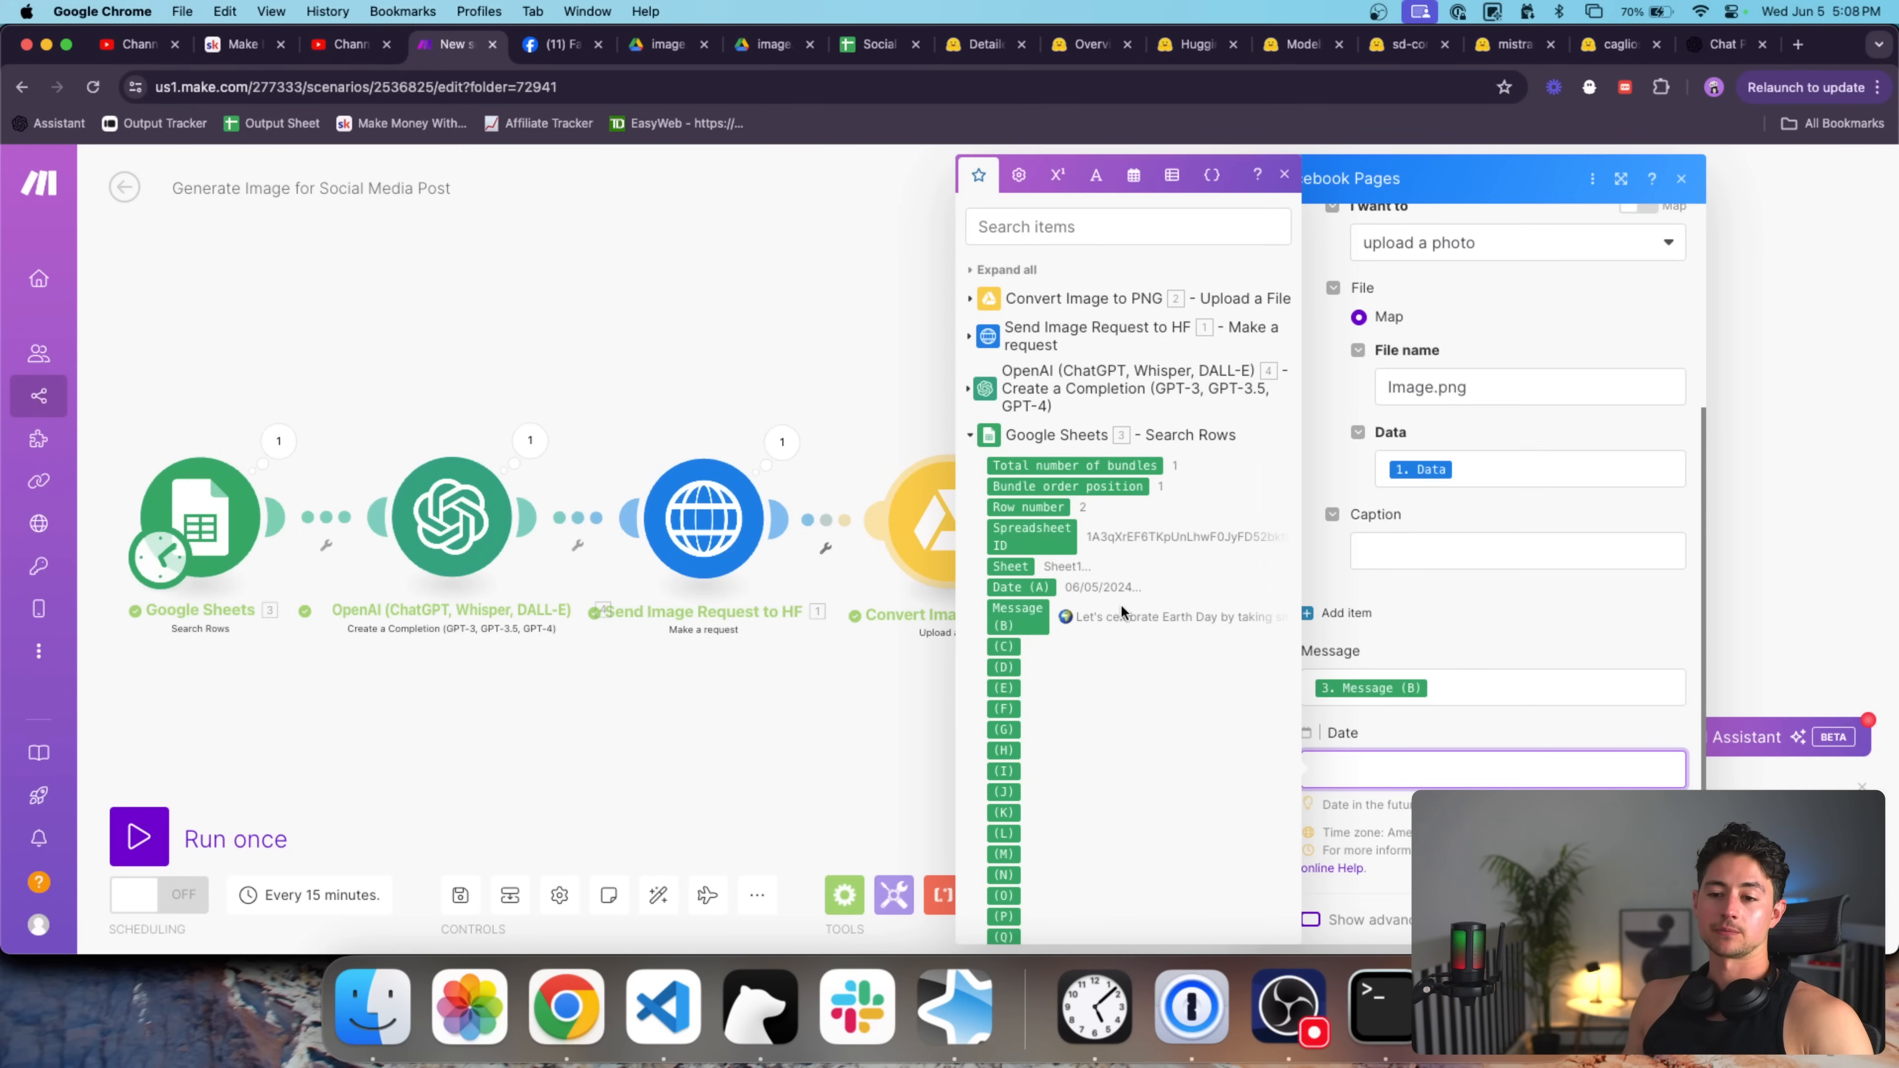
pyautogui.scroll(-1, 1114, 606)
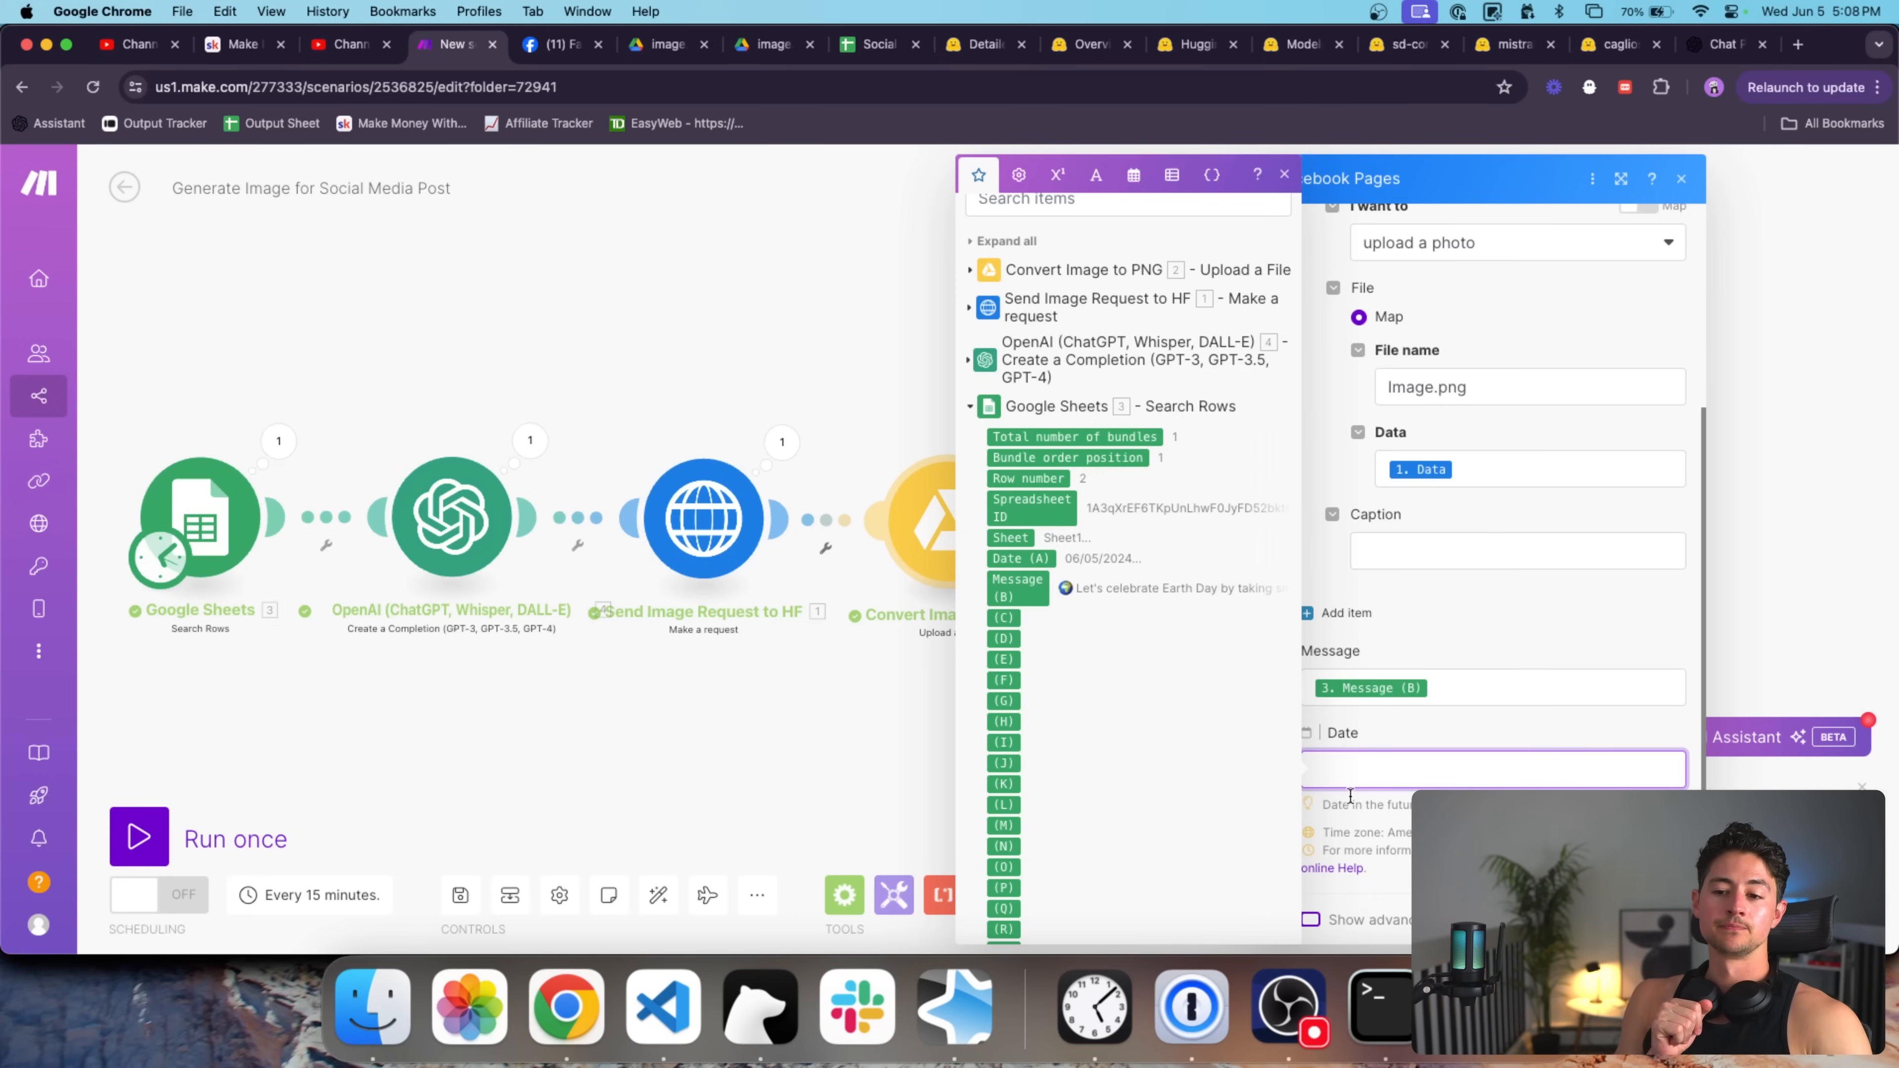
pyautogui.click(1506, 724)
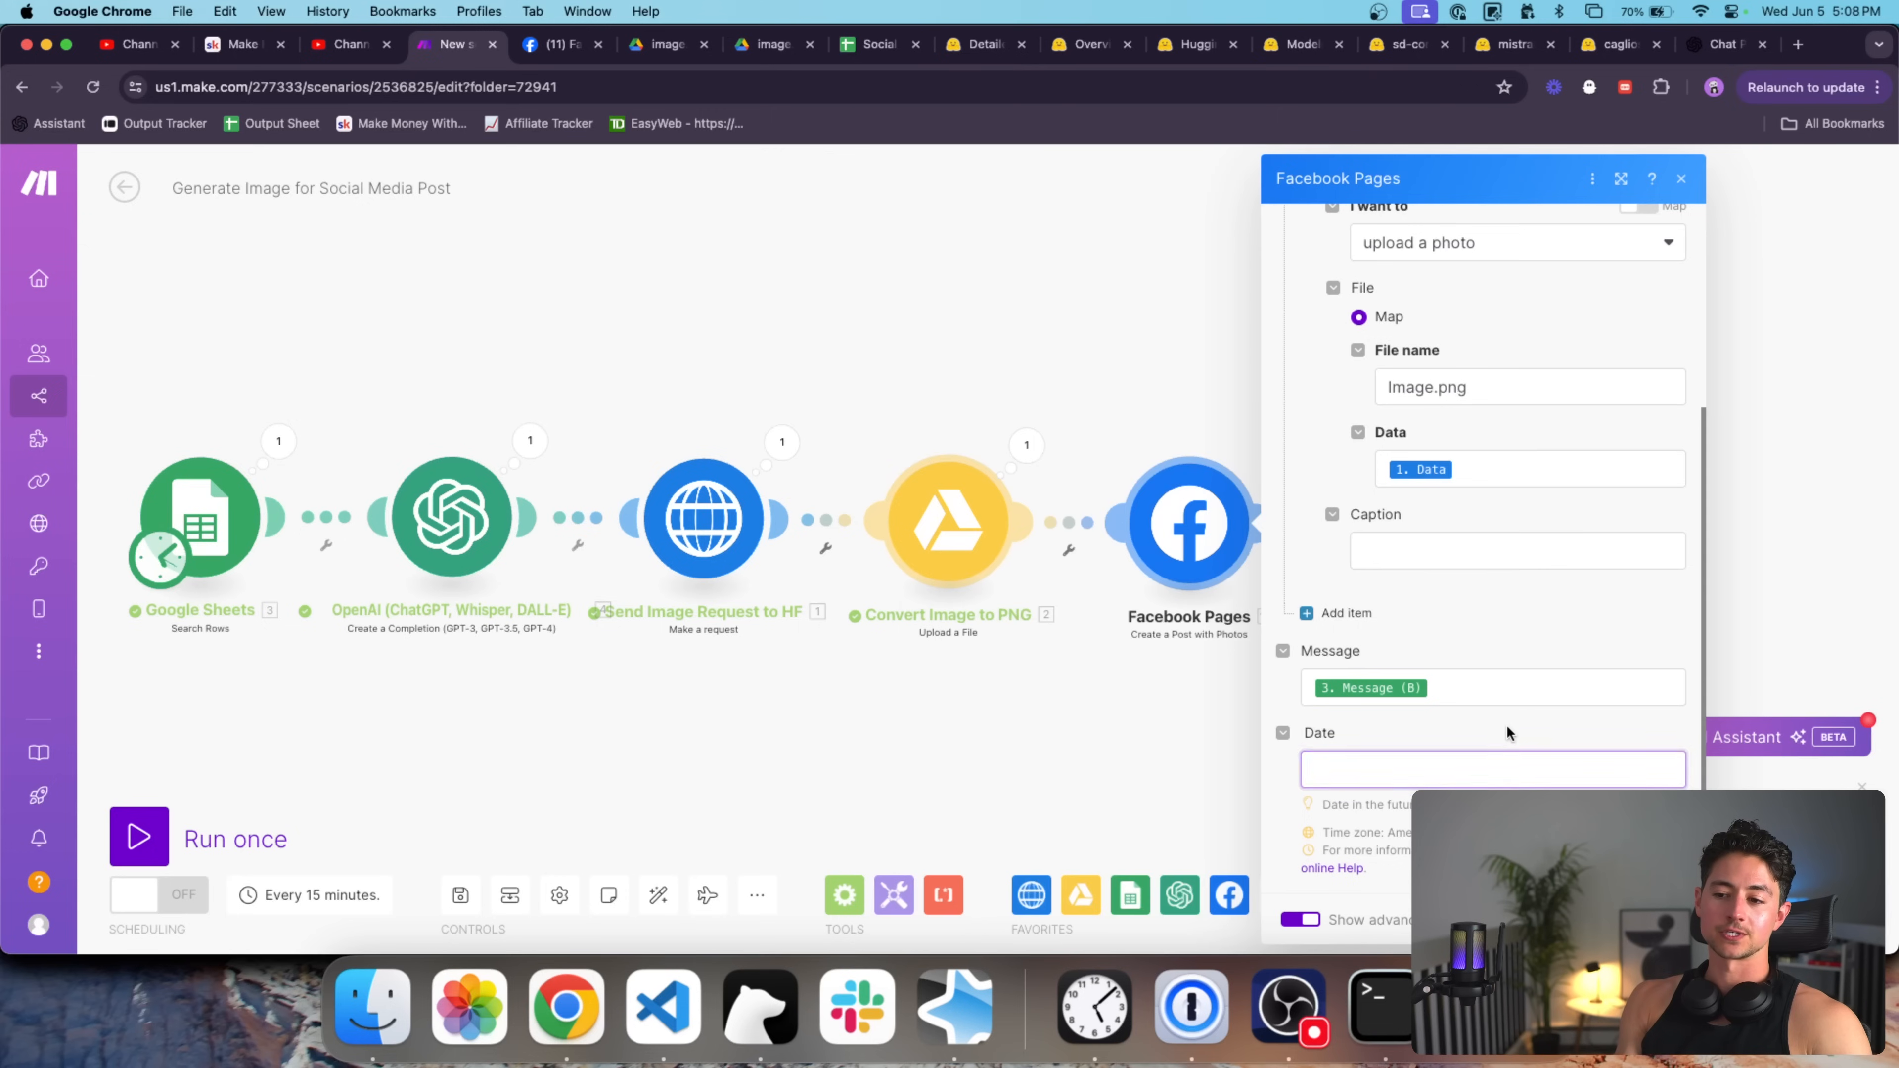
pyautogui.click(1495, 765)
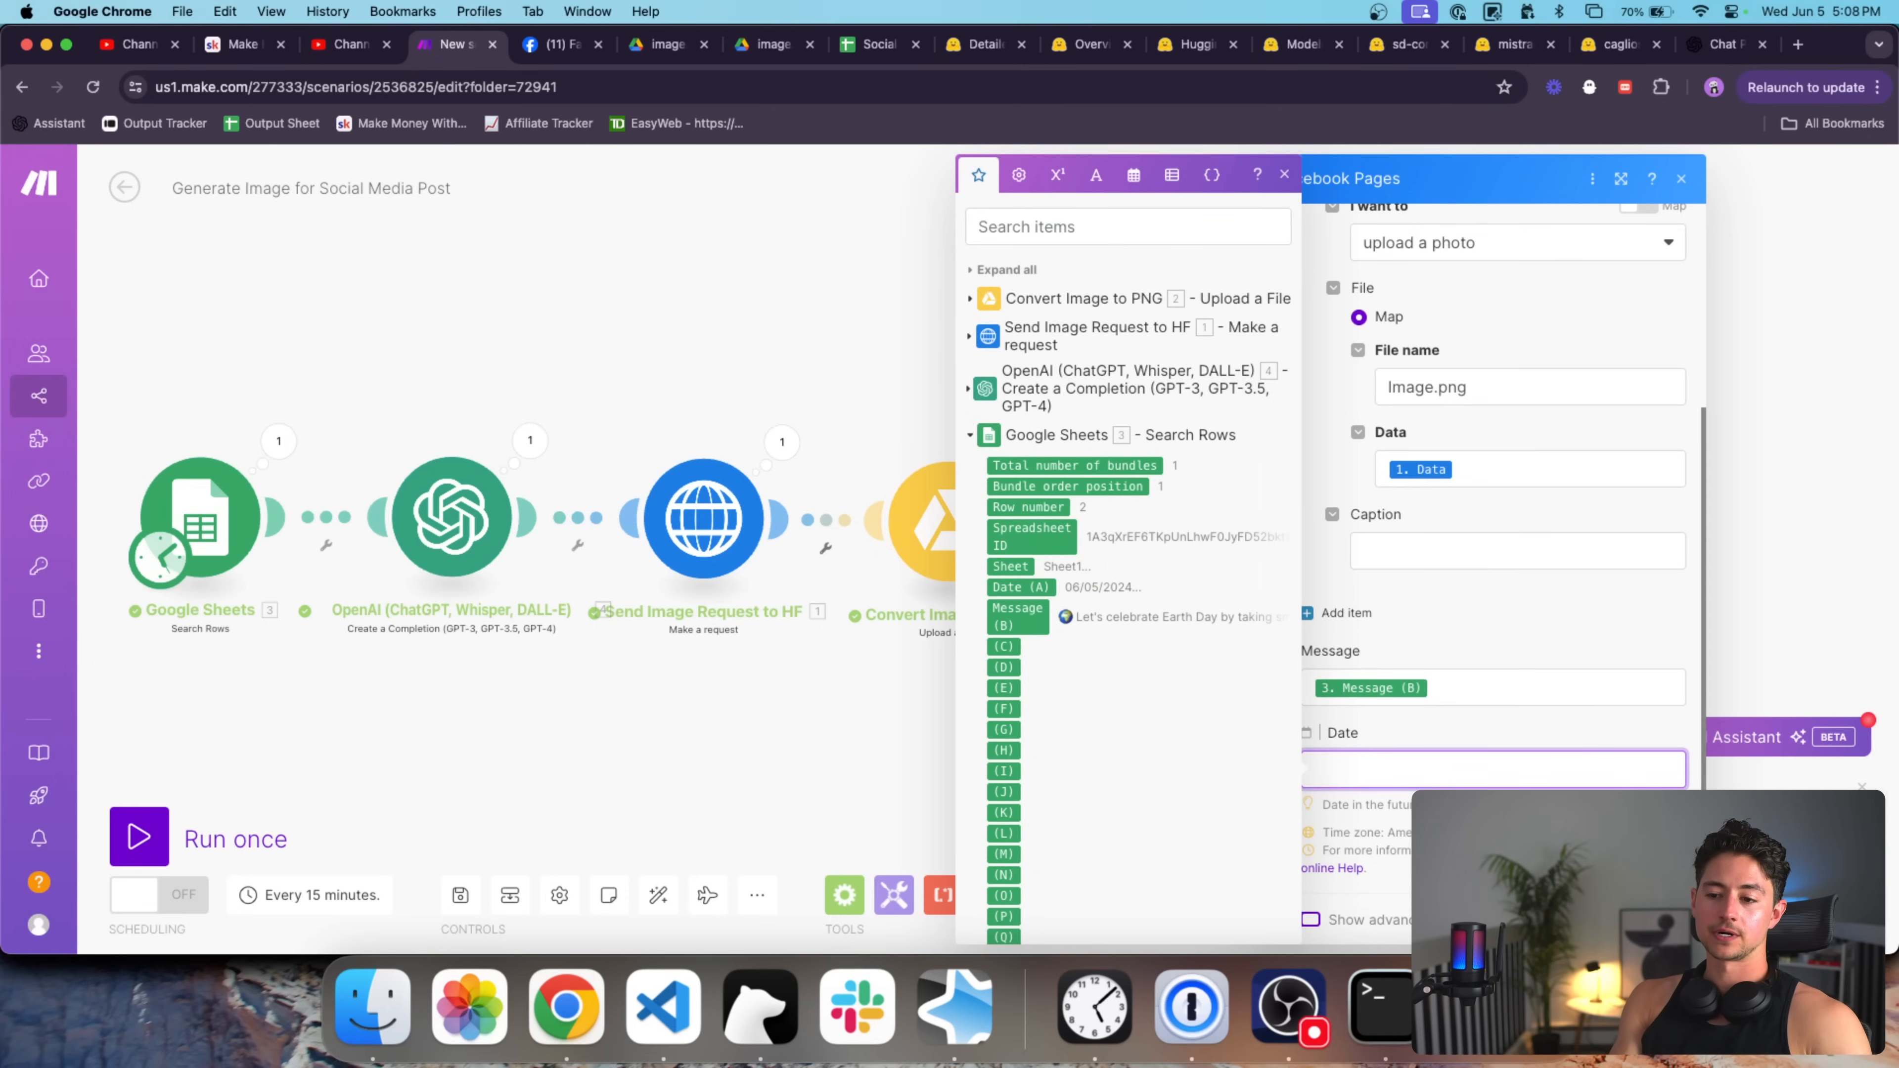
pyautogui.click(1660, 920)
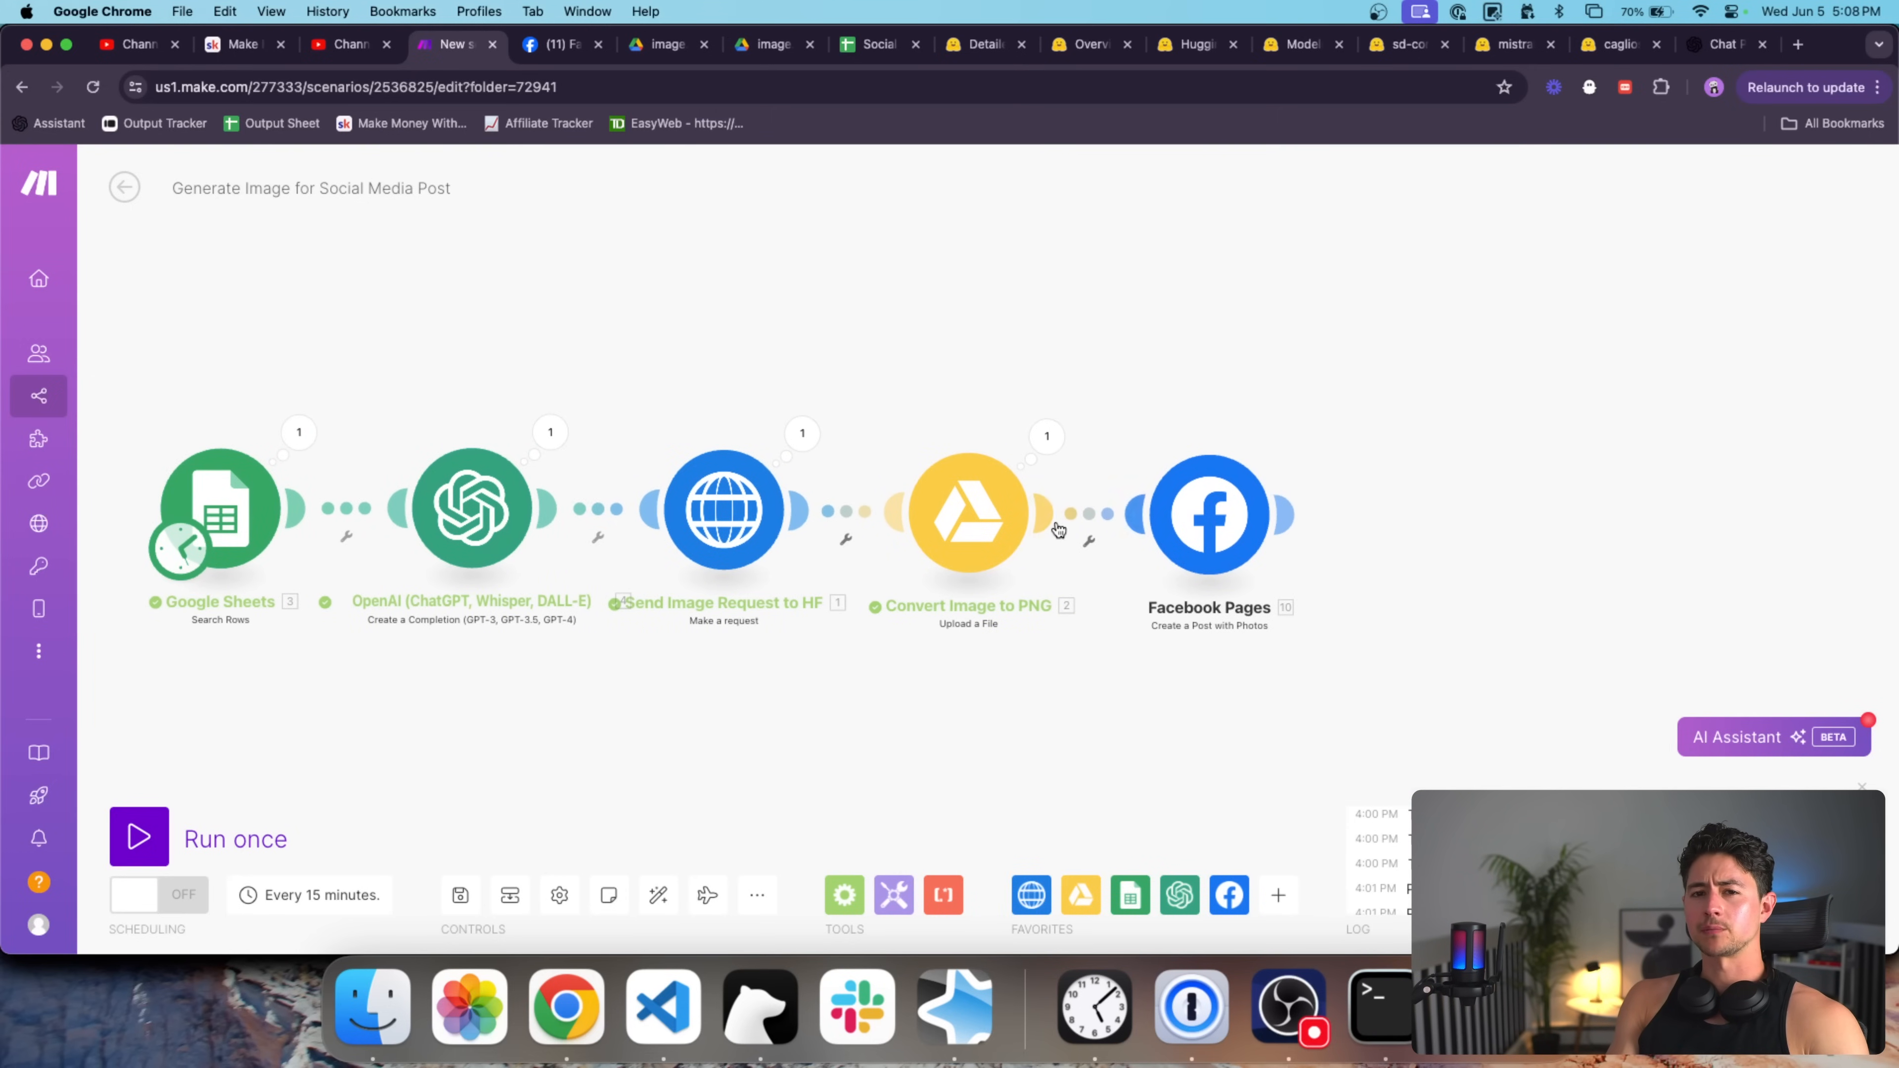
# Run the full scenario once and inspect the image request's returned image data.
pyautogui.click(200, 823)
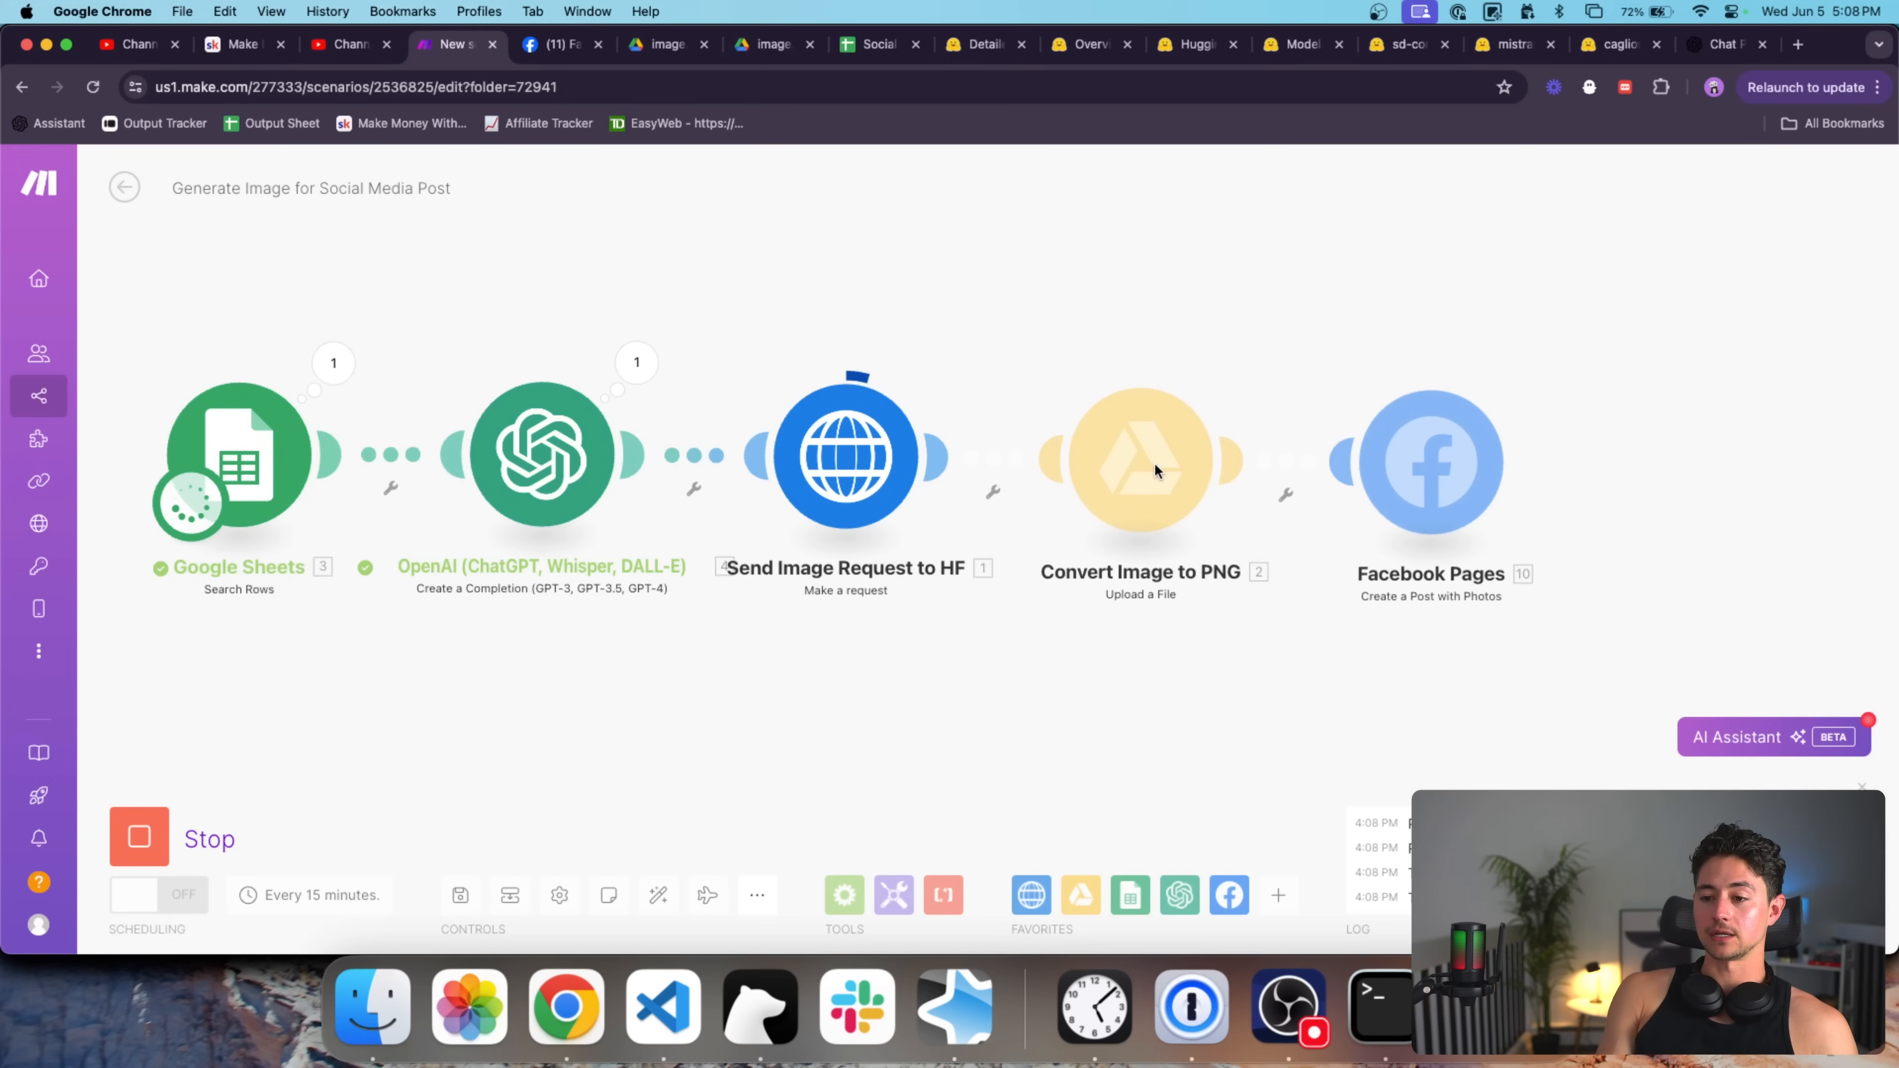
pyautogui.hscroll(2, 1310, 553)
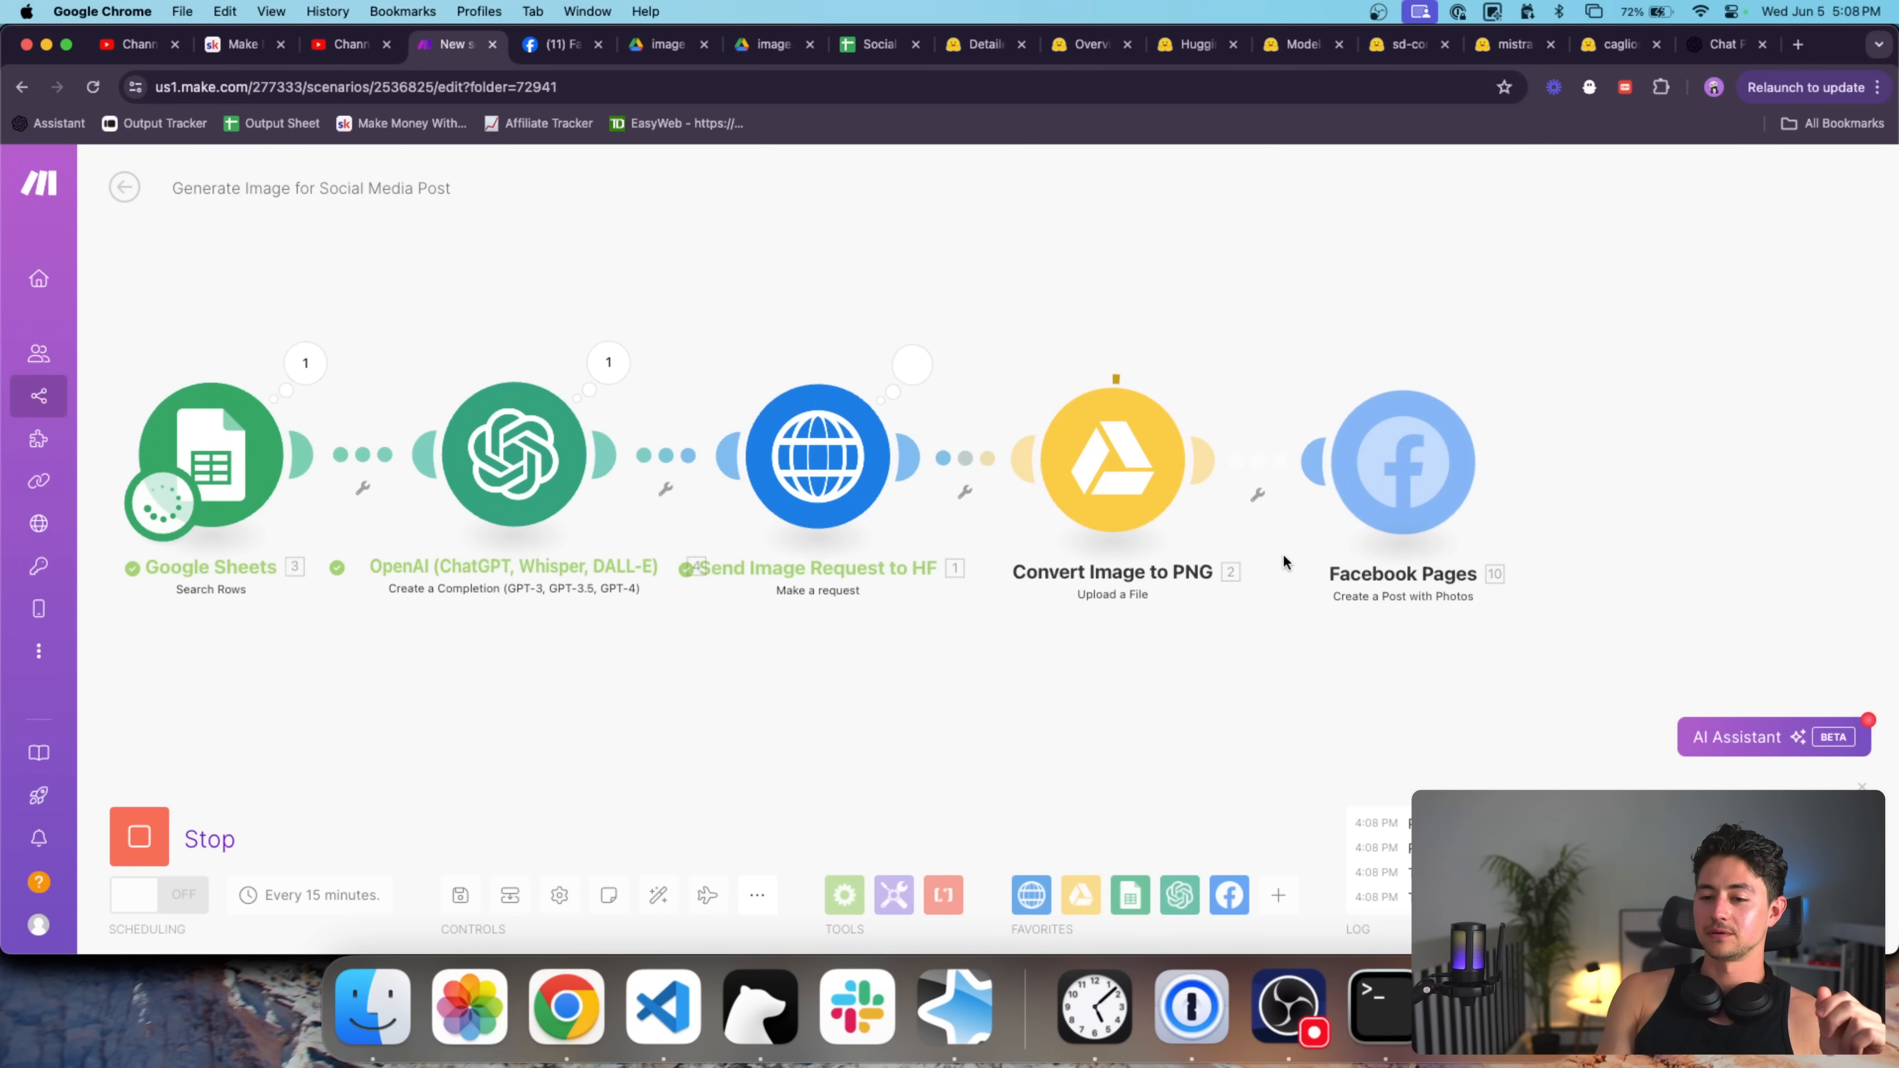
pyautogui.click(912, 364)
pyautogui.scroll(-2, 1149, 635)
pyautogui.click(1062, 840)
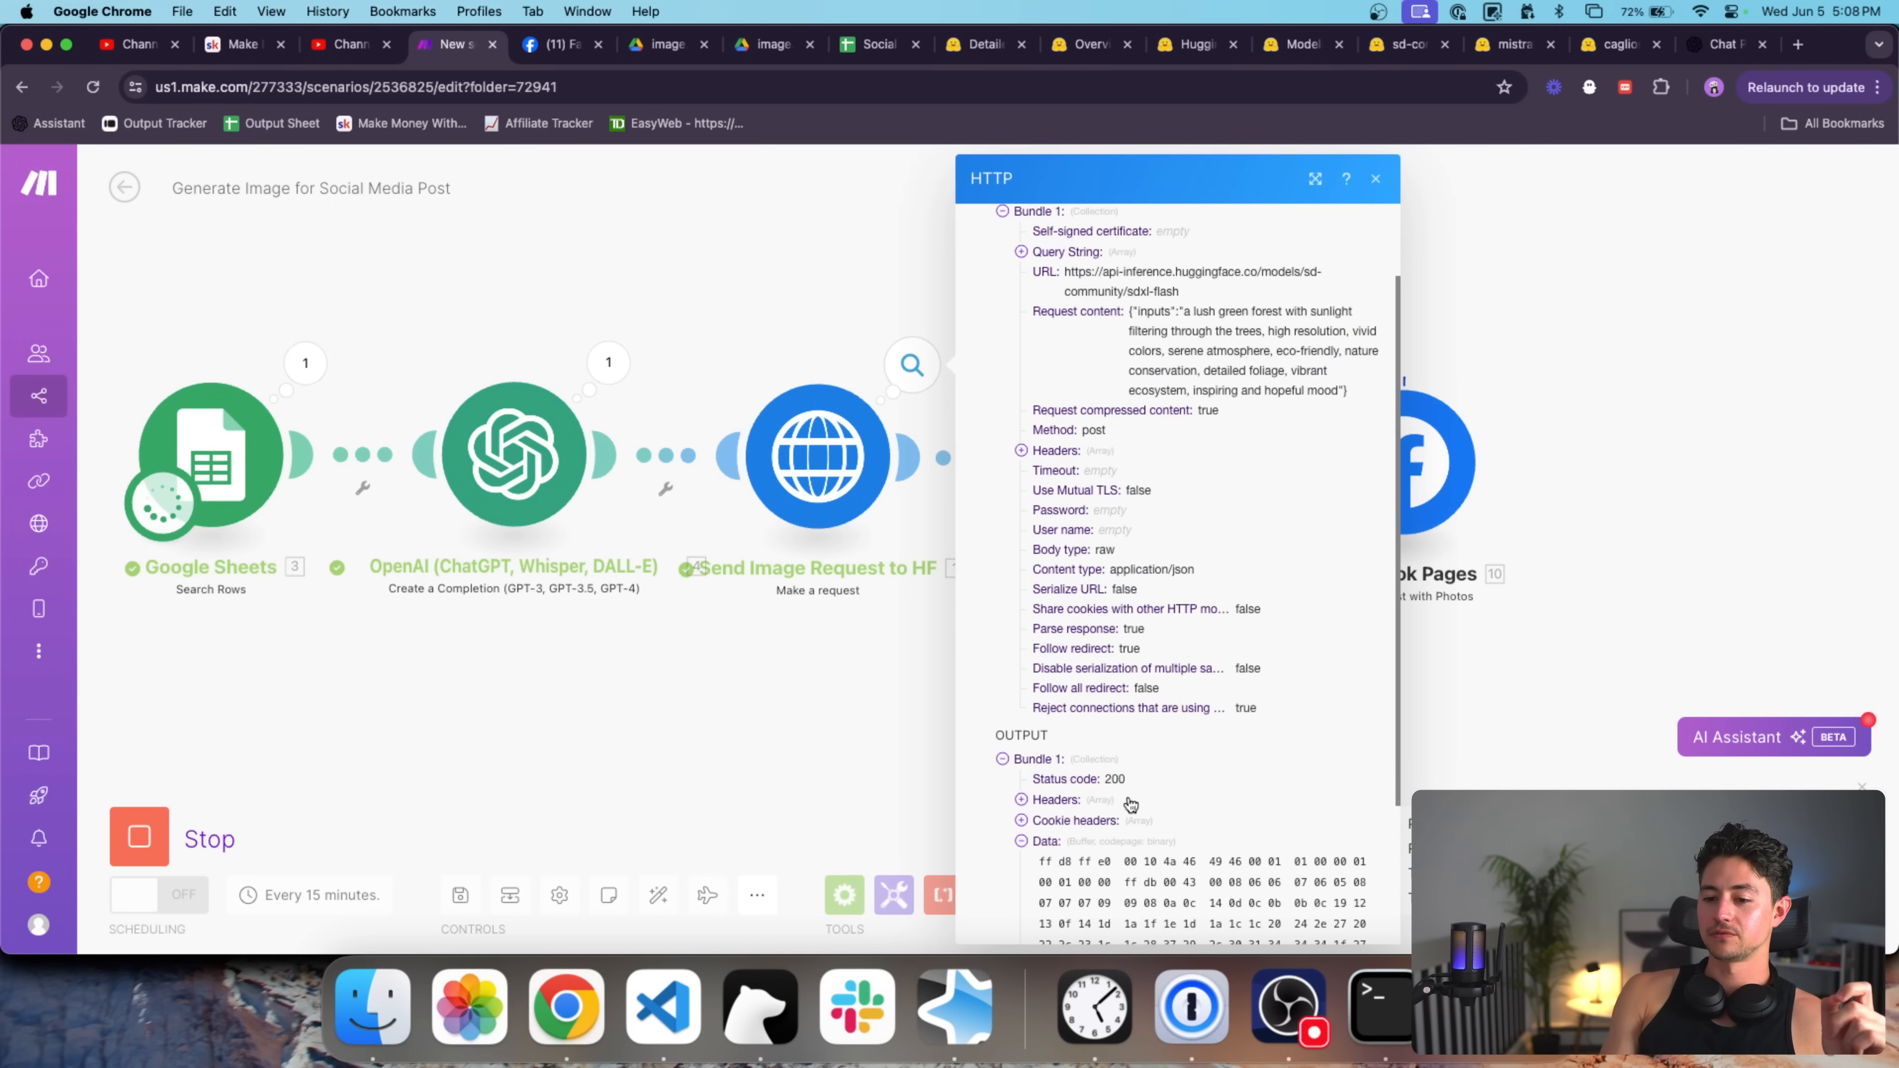
pyautogui.scroll(-3, 1135, 794)
pyautogui.click(1477, 647)
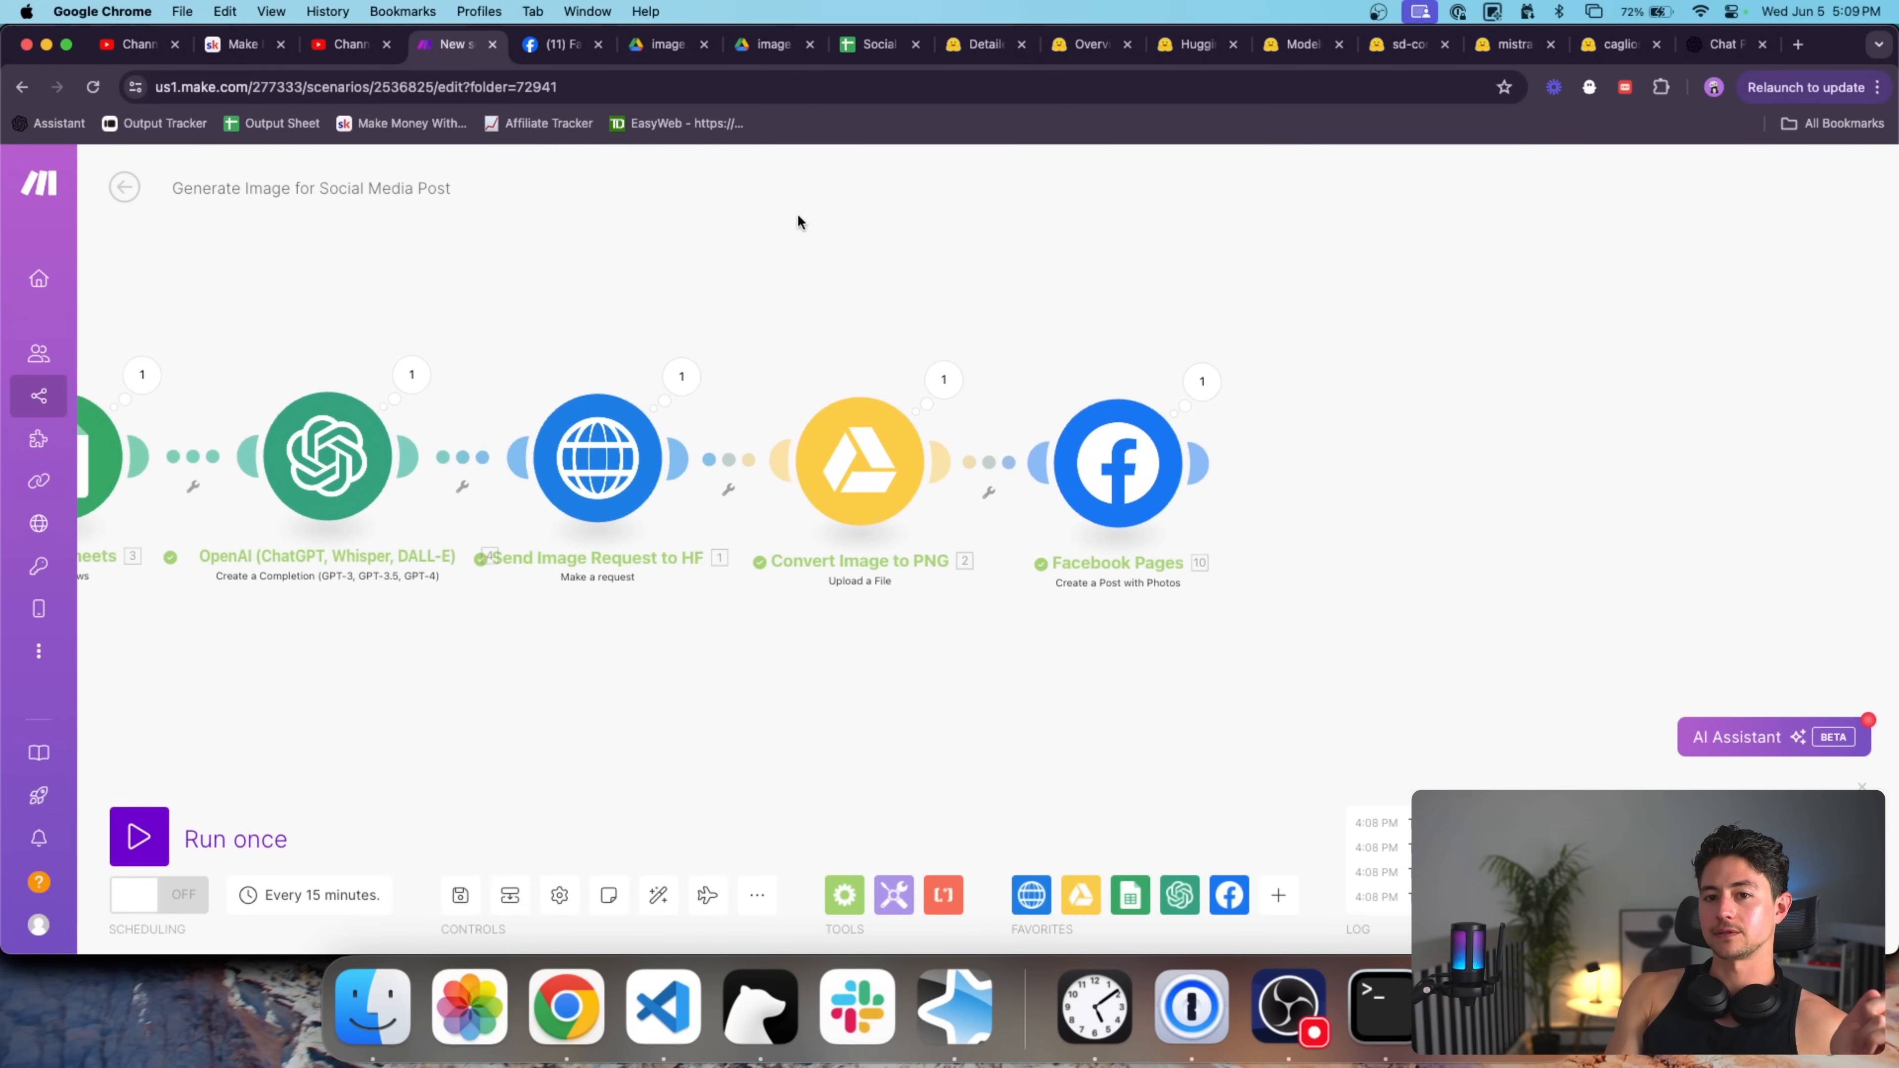
pyautogui.click(564, 56)
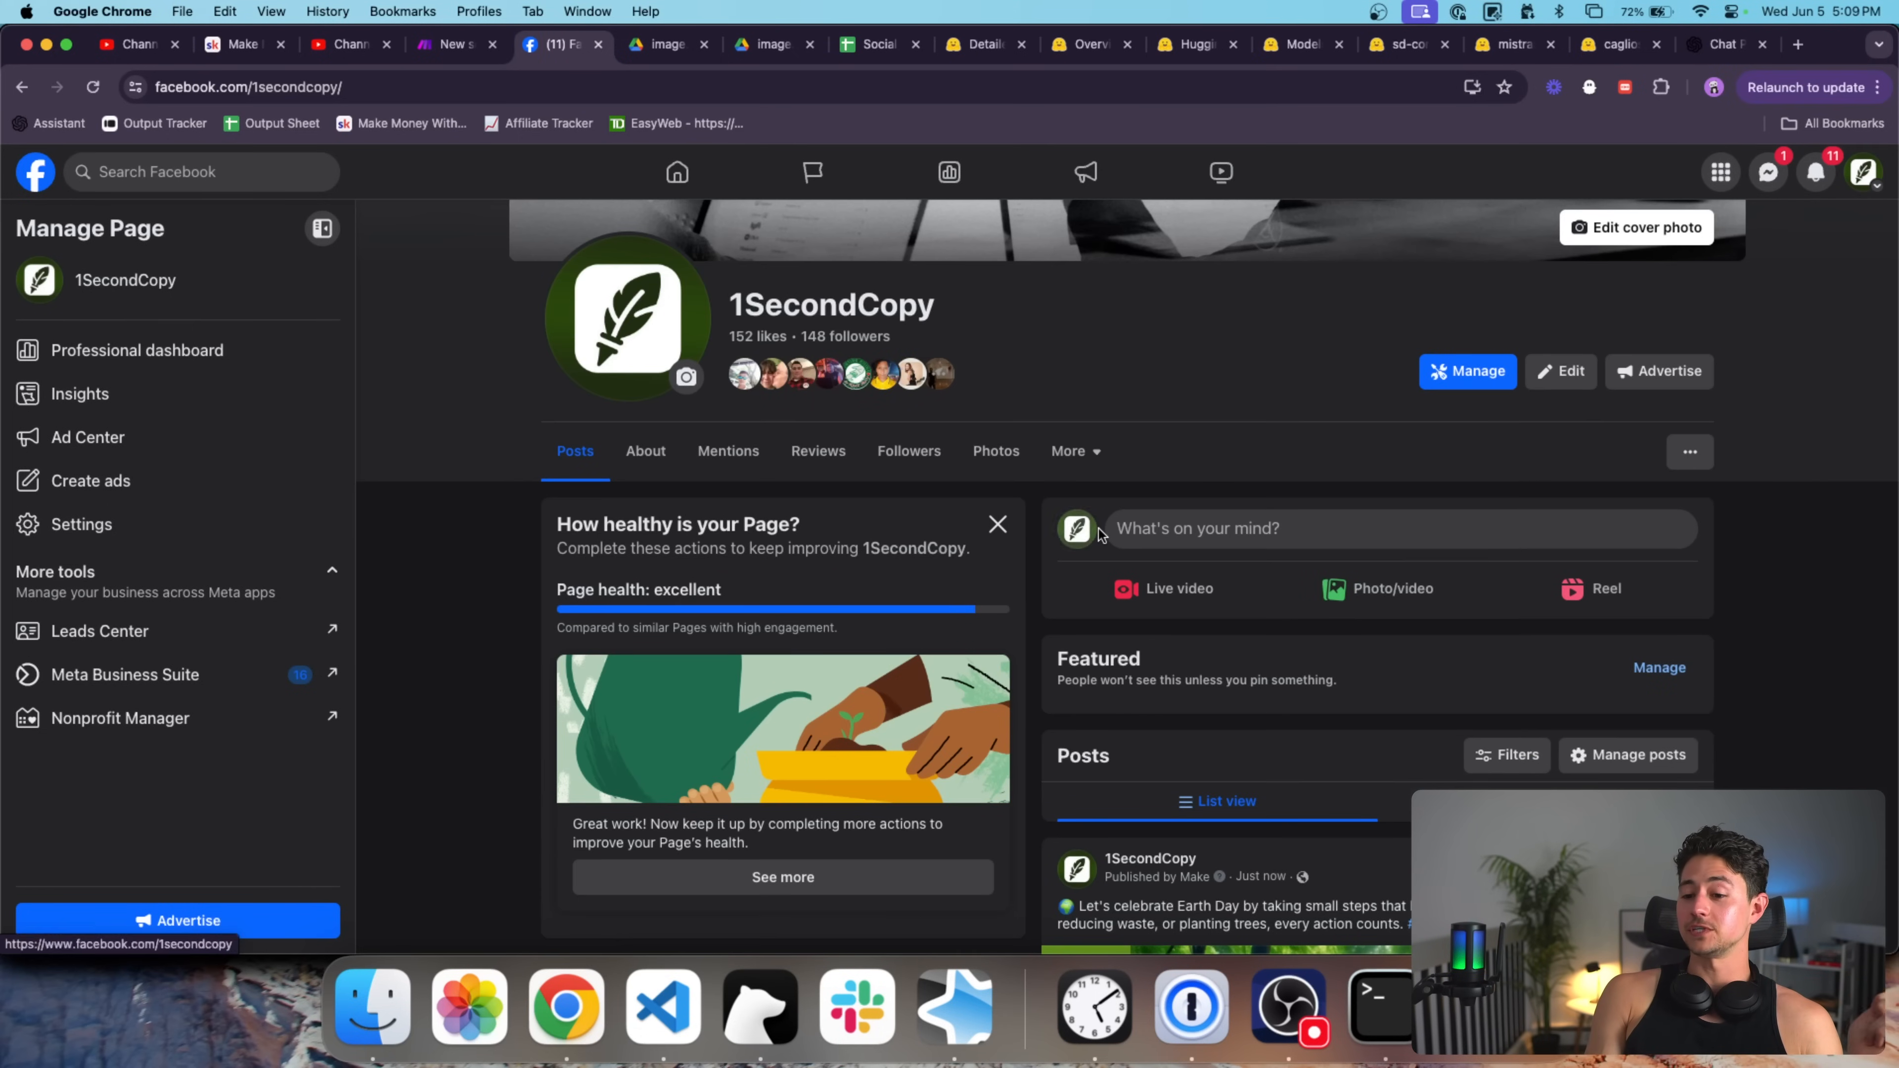
# Scroll the 1SecondCopy page to the new Earth Day post with its sunlit forest image.
pyautogui.scroll(-10, 1106, 527)
pyautogui.scroll(1, 1135, 537)
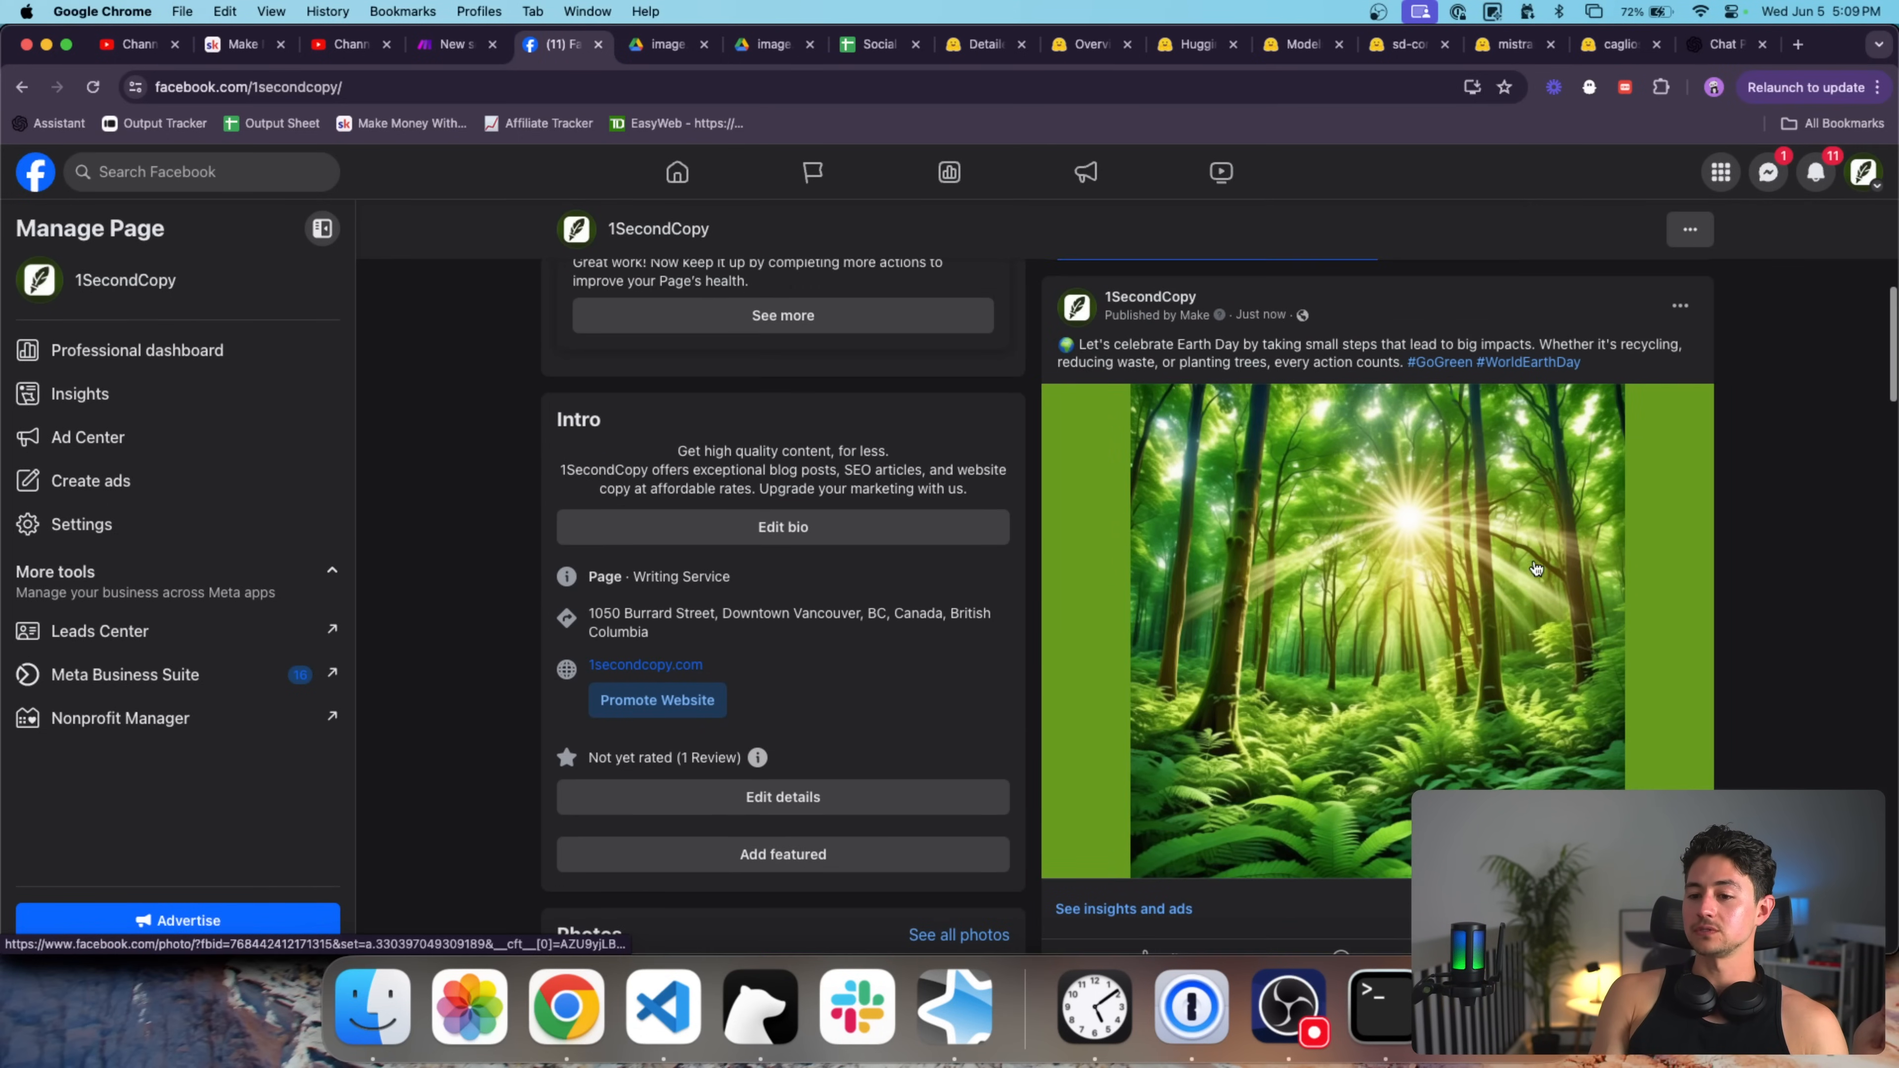
pyautogui.scroll(5, 1847, 514)
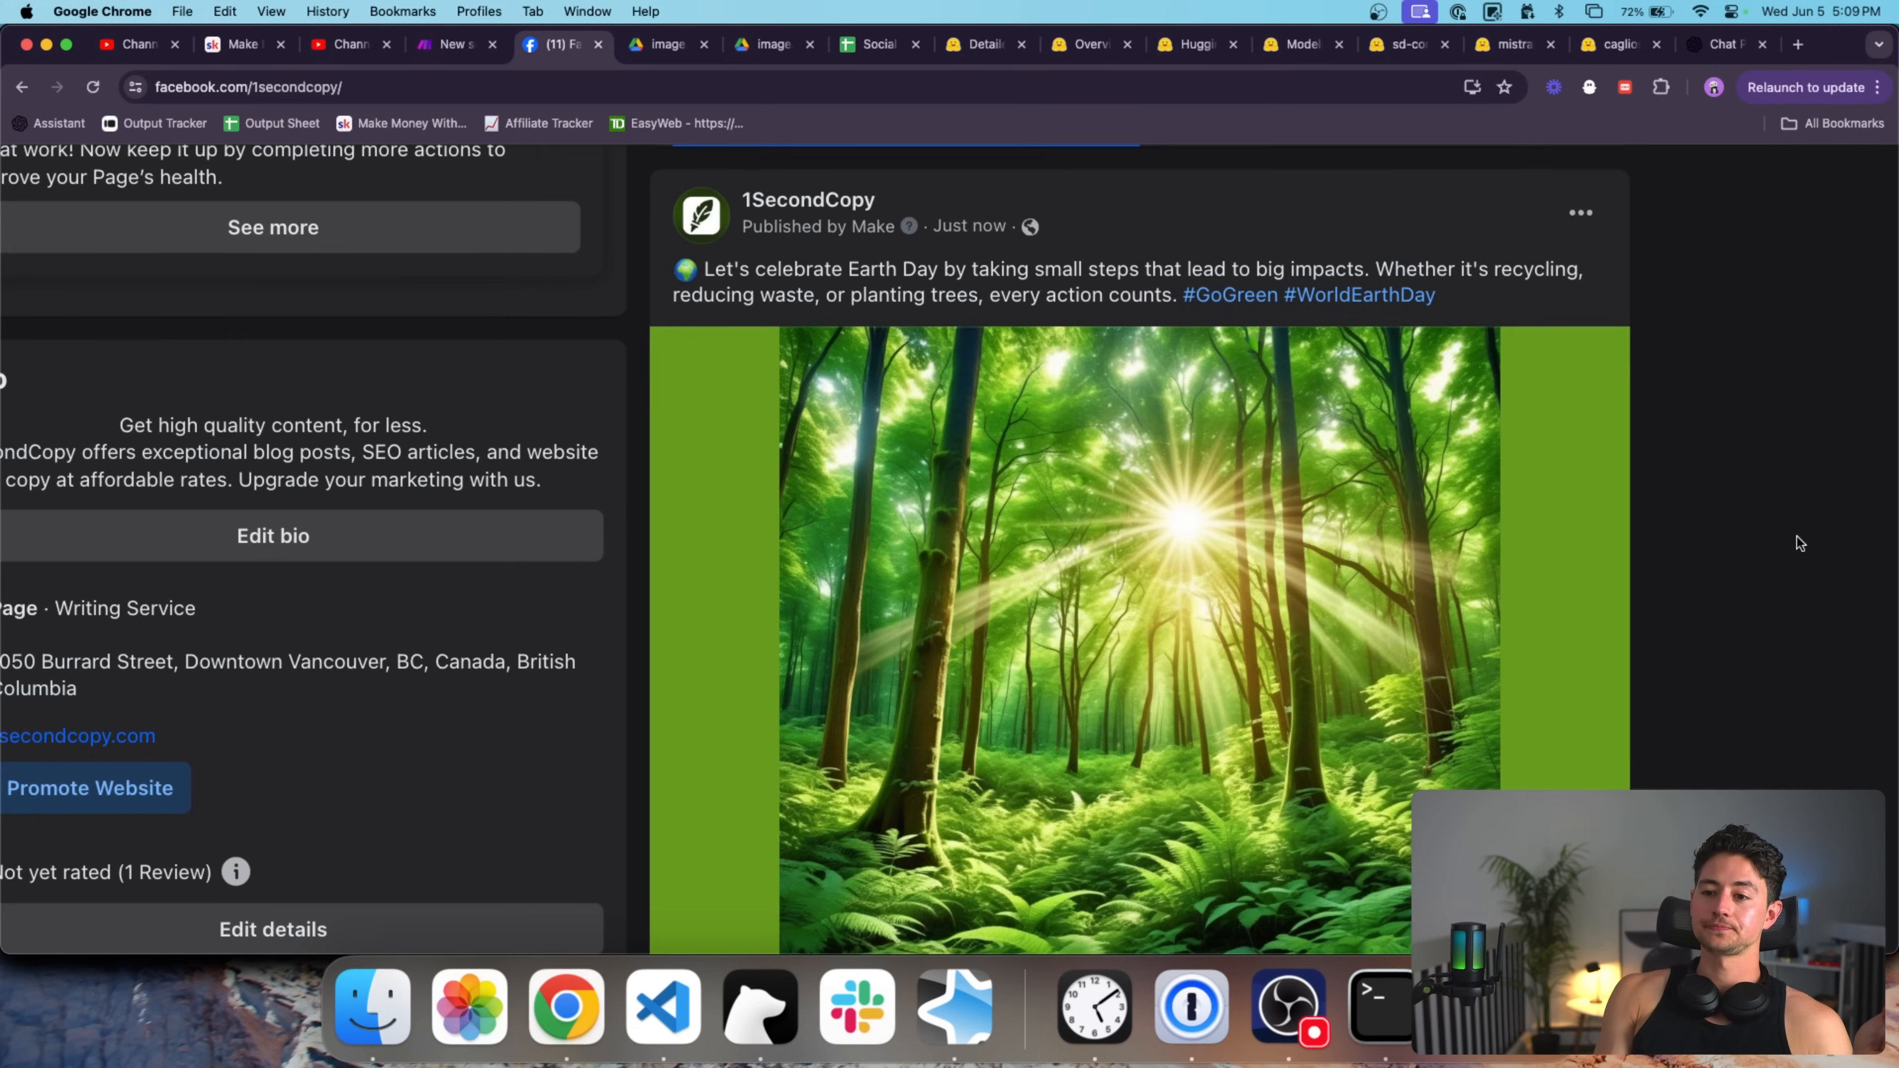